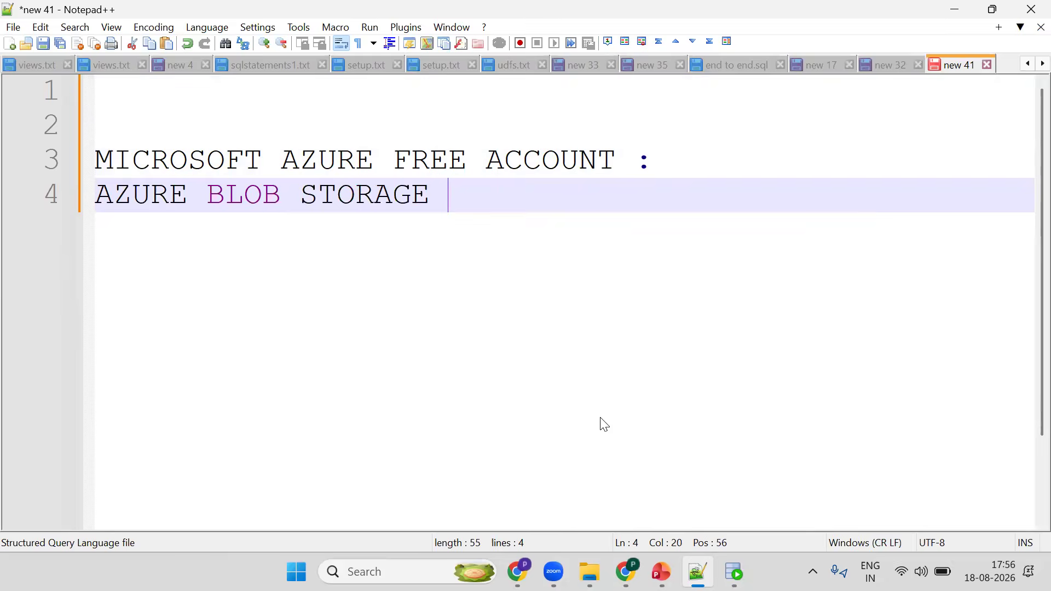
- Complete line 4 so it reads "AZURE BLOB STORAGE ACCOUNT(STUDENTS.CSV"
type("NT")
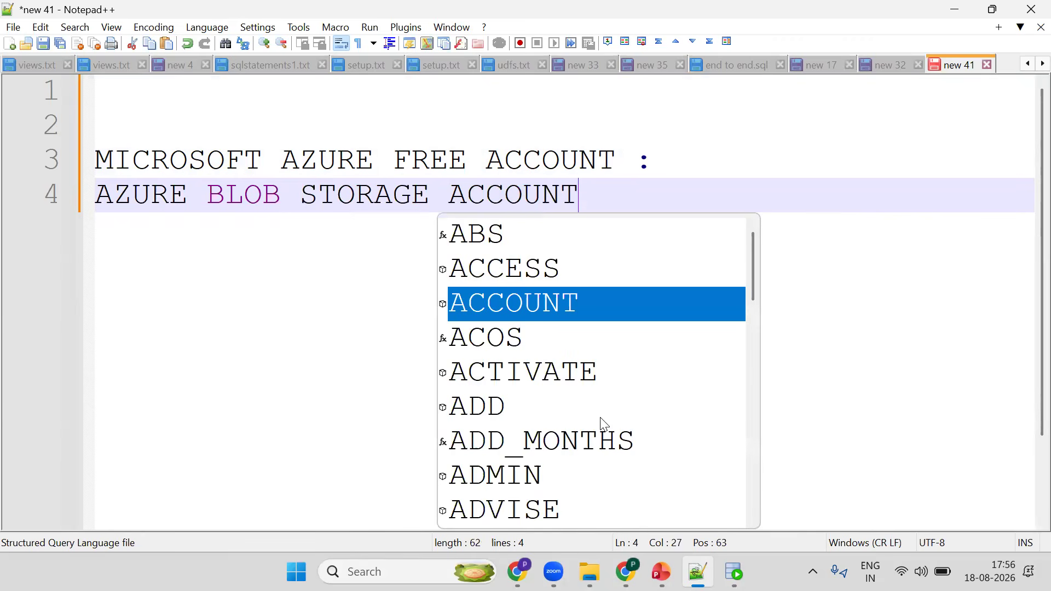
type("(")
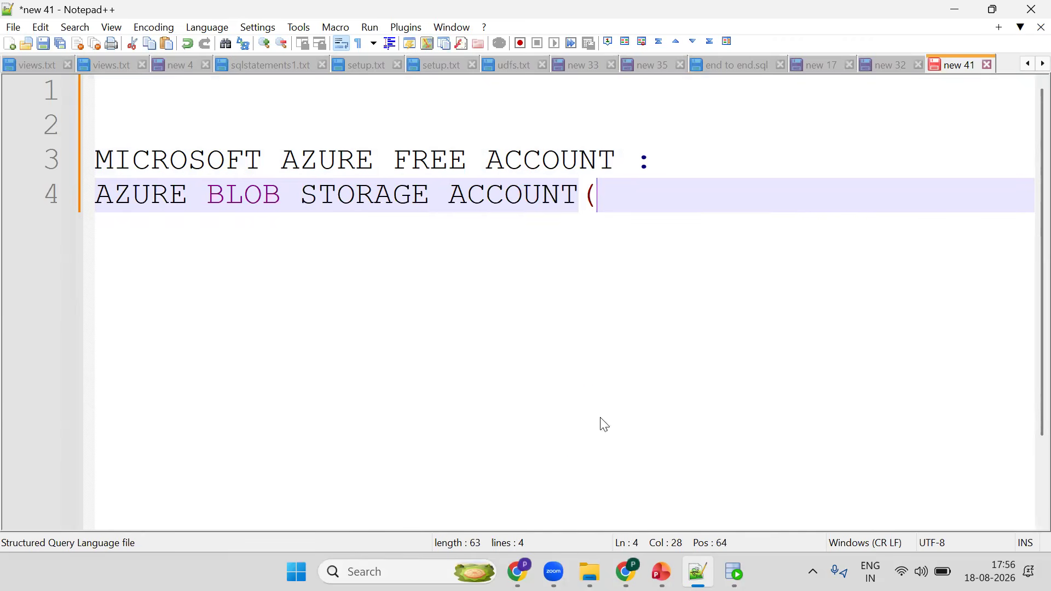
type("STUDE")
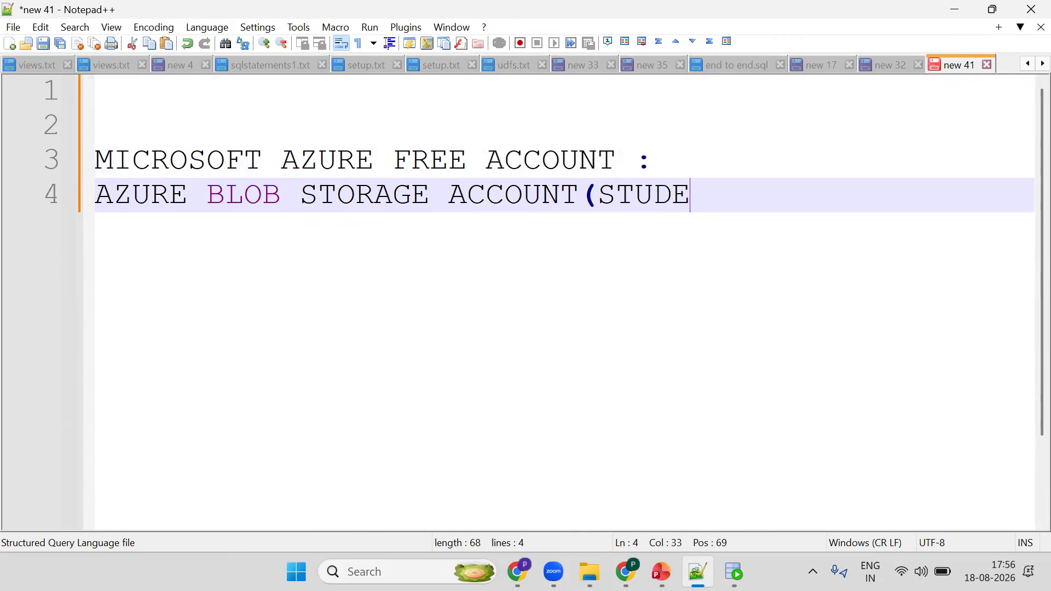
type("NTS.CS")
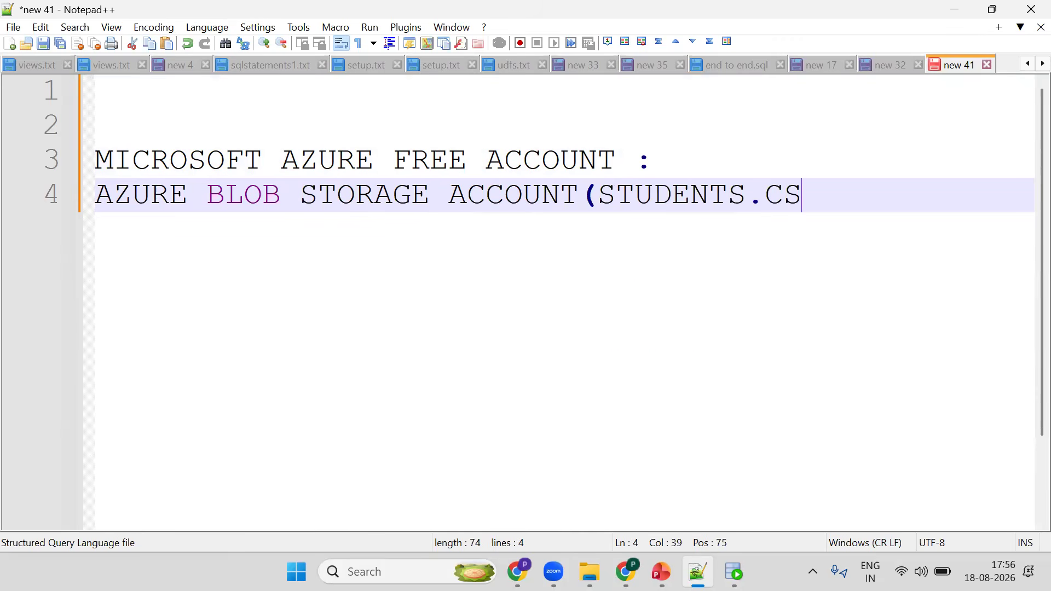
type("V")
- Add a new line containing just "N" below the blob storage line and start another line
key("Return")
type("NATIONAL")
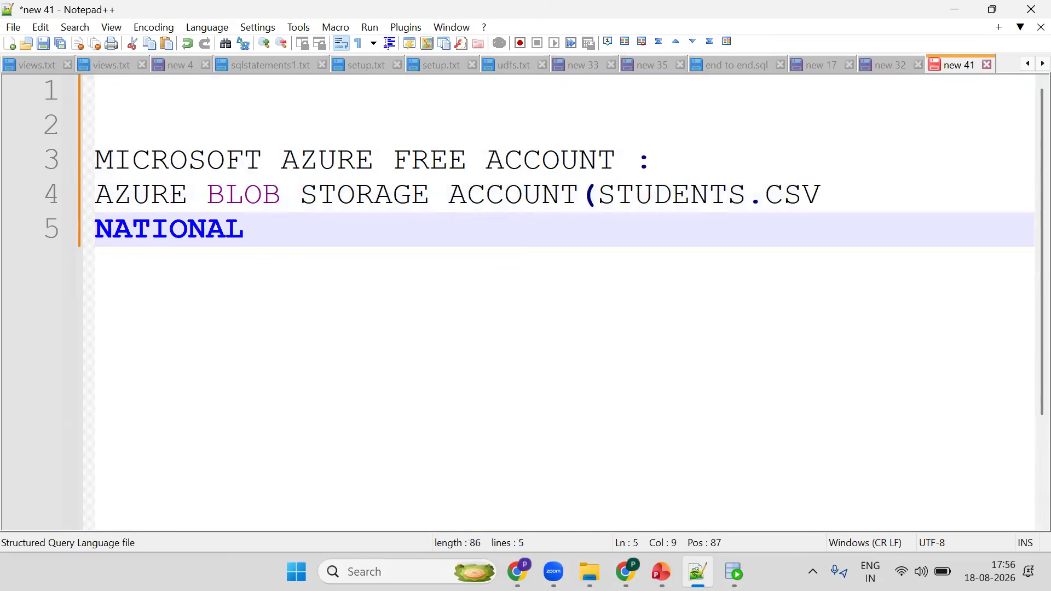
key("BackSpace")
key("BackSpace")
key("BackSpace")
key("BackSpace")
key("BackSpace")
key("BackSpace")
key("BackSpace")
key("Return")
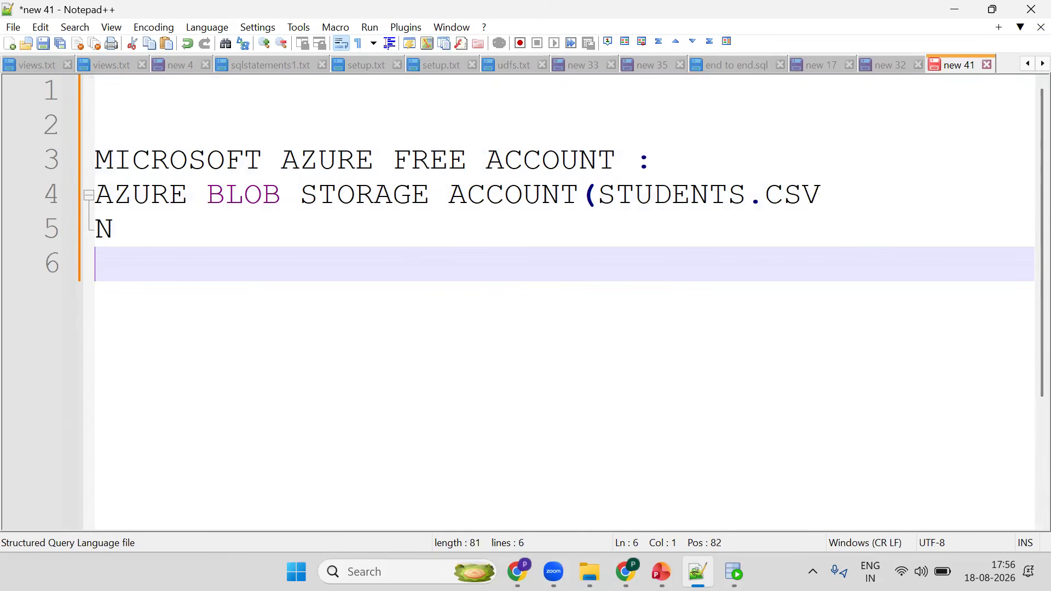
- Write "ENROLLMENTS.CSV)" on the following line to close the file list
type("ENROLL")
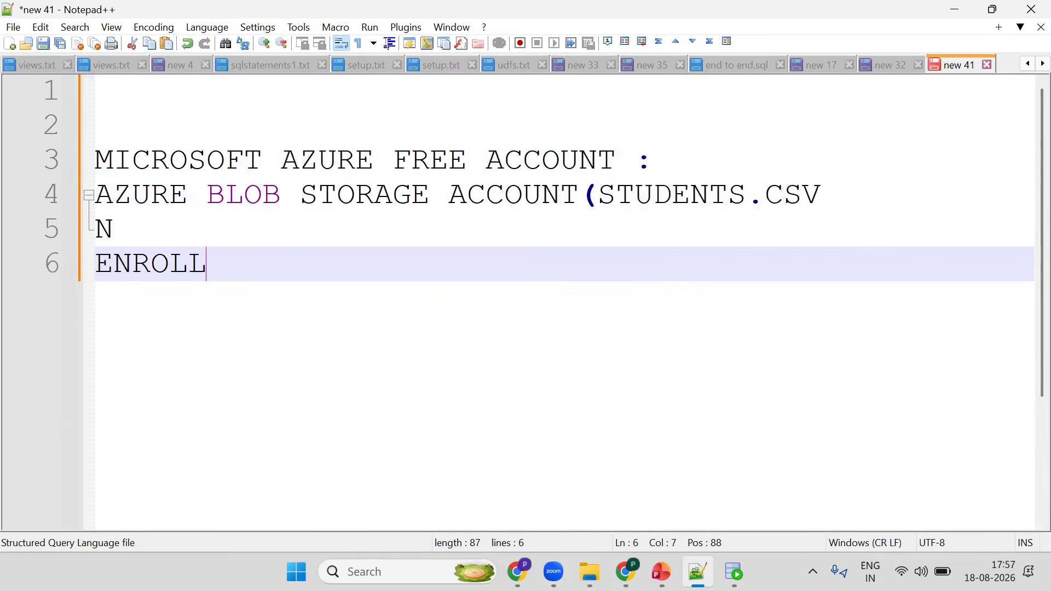
type("MENTS.CSV")
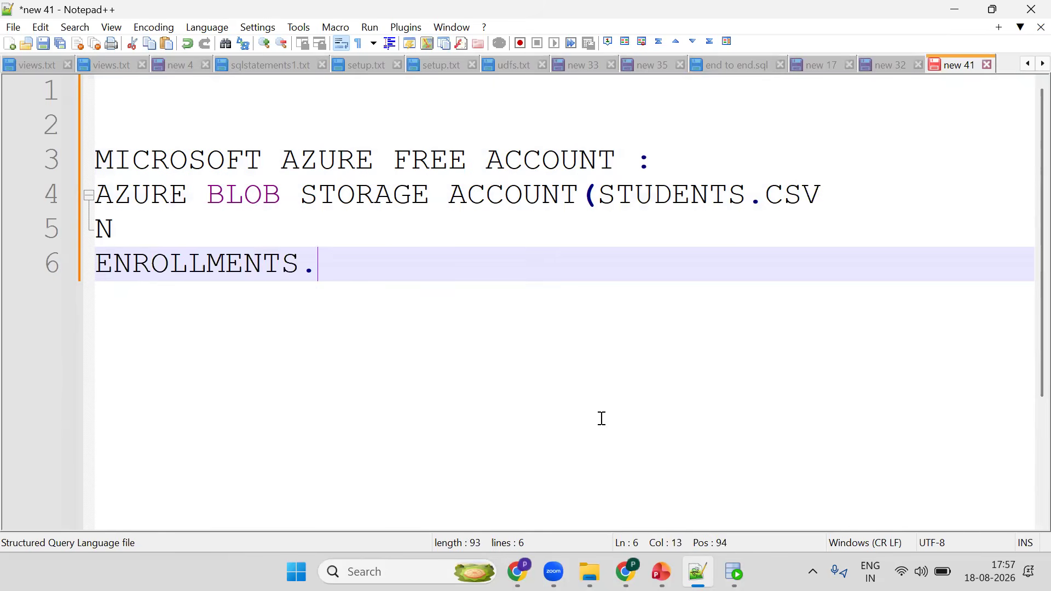
key("BackSpace")
type(")")
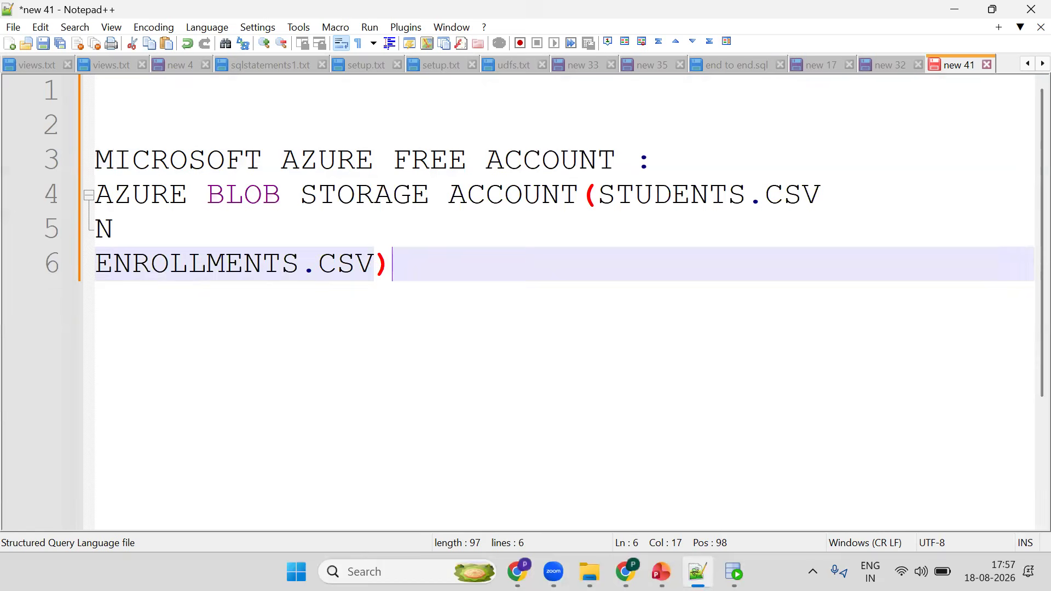
- Leave a blank line and add the heading "AZURE DATA FACTORY"
key("Return")
key("Return")
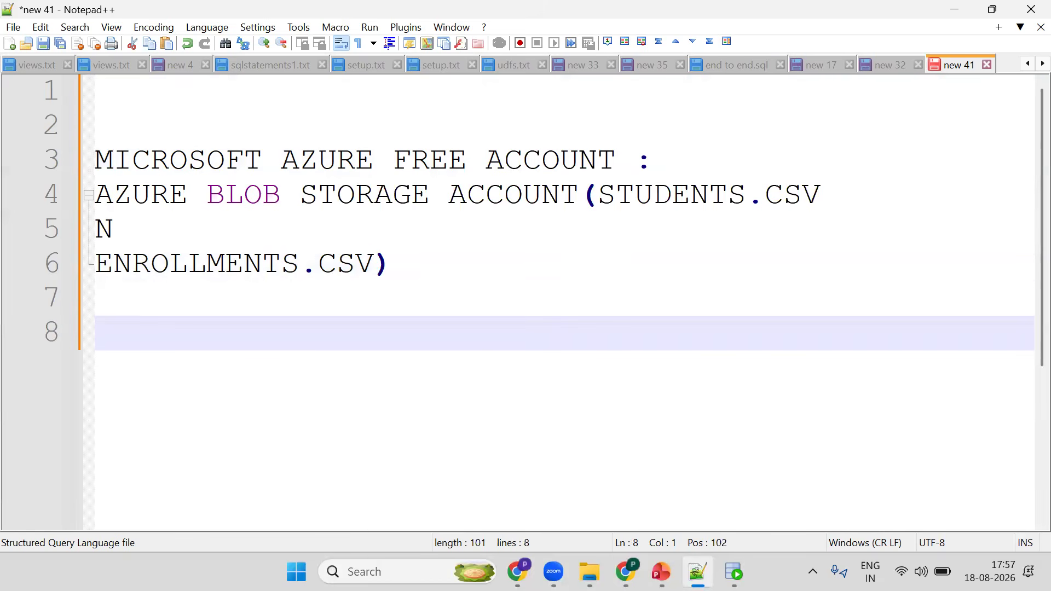
type("AZURE DAT")
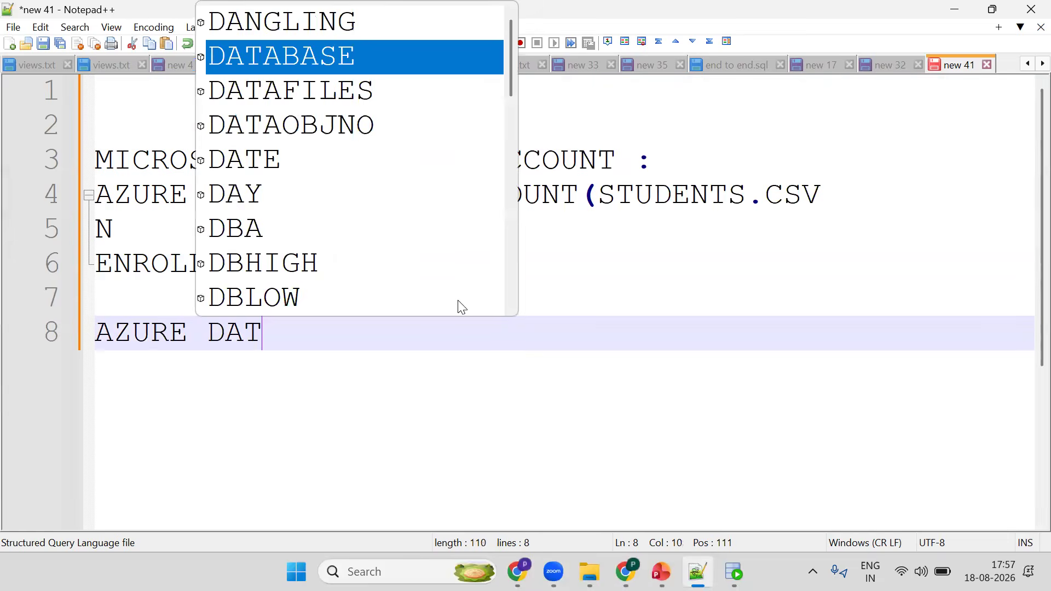
type("A FACTORY")
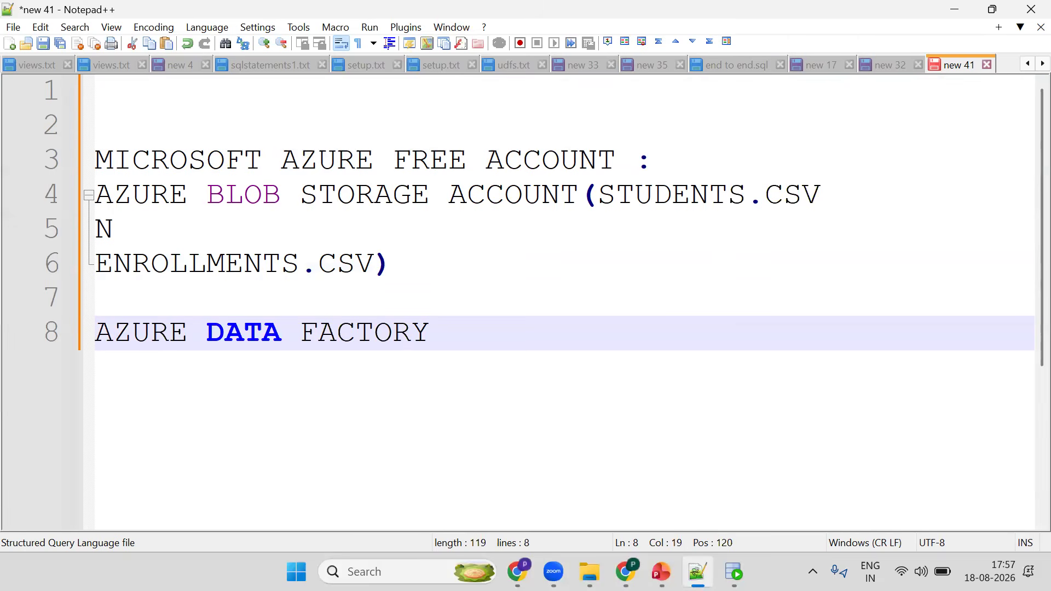
- Leave a blank line and add "ORACLE(STUDENTS N ENROLLMENTS)" below the data factory heading
key("Return")
key("Return")
type("ORACLE(")
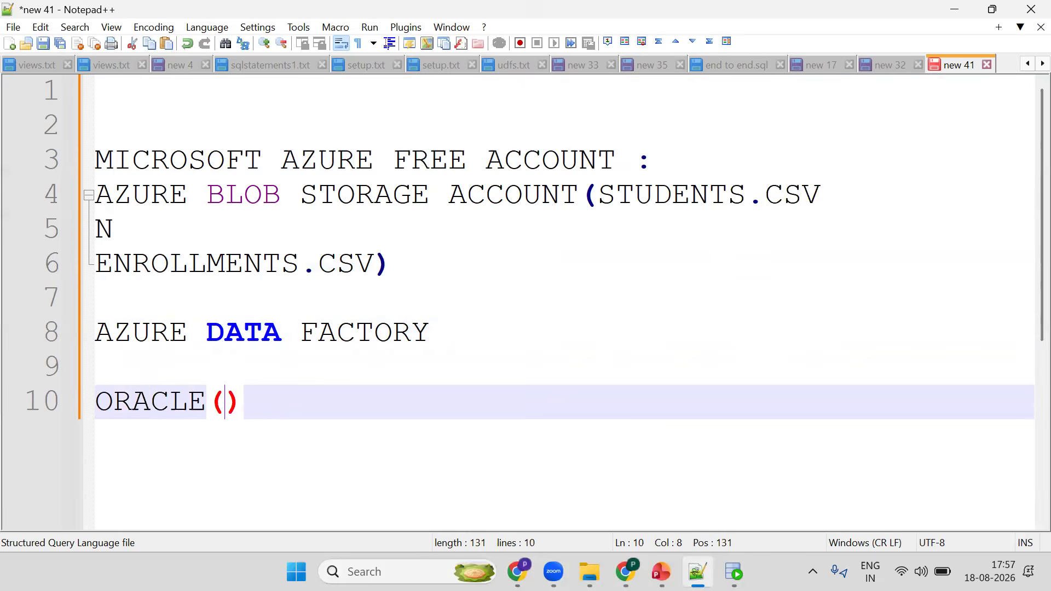
type("ST")
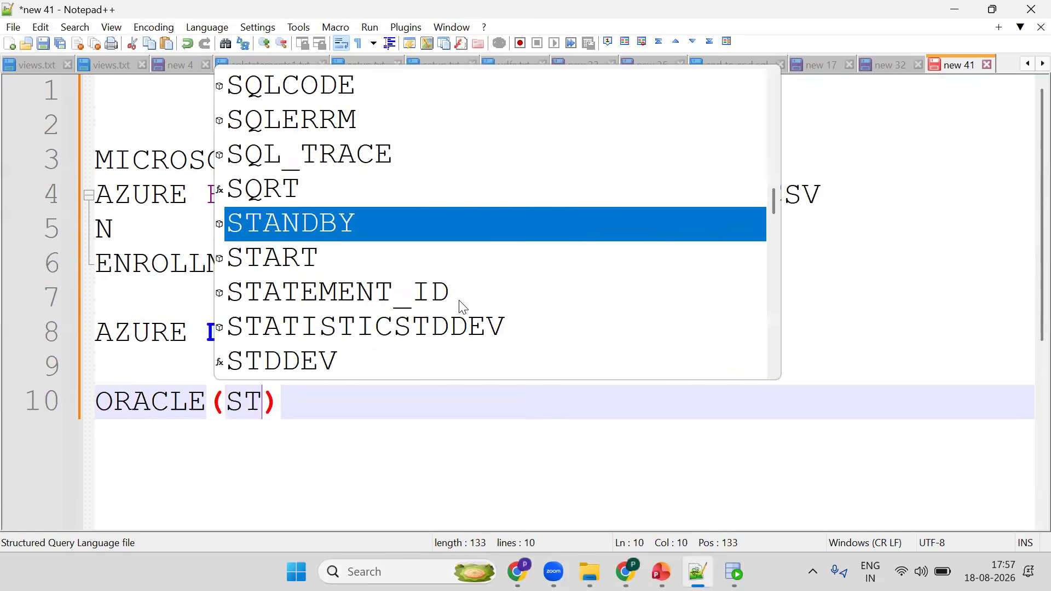
type("U")
key("Return")
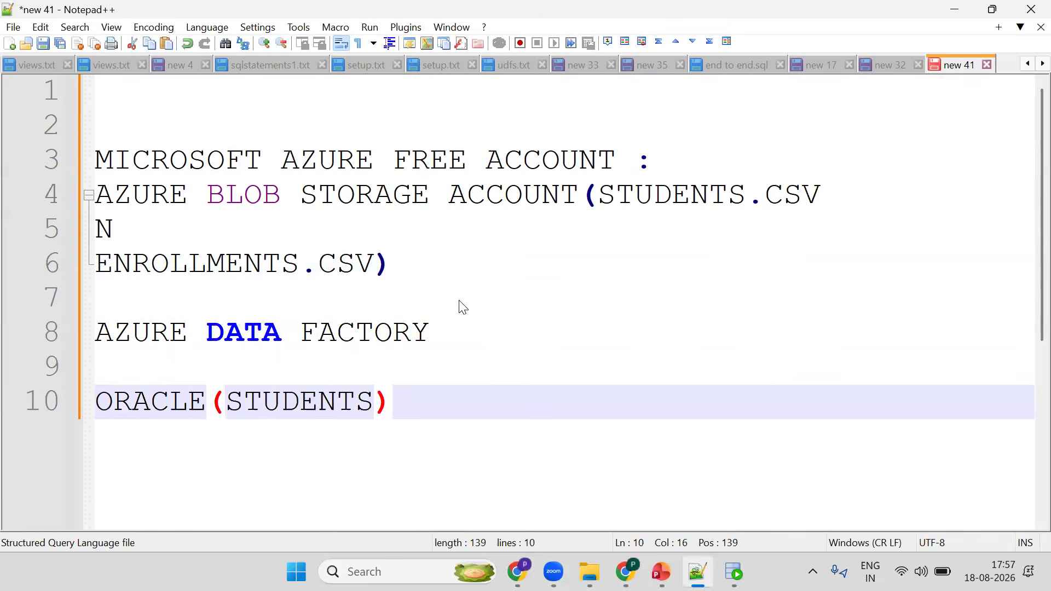
type("N EN")
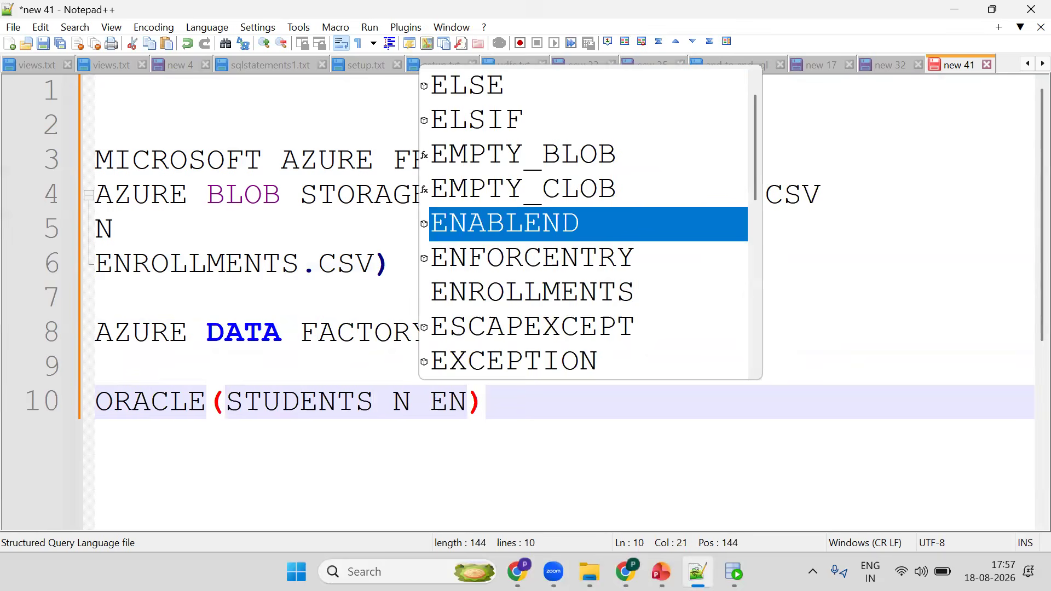
key("Escape")
type("ROLLMENTS")
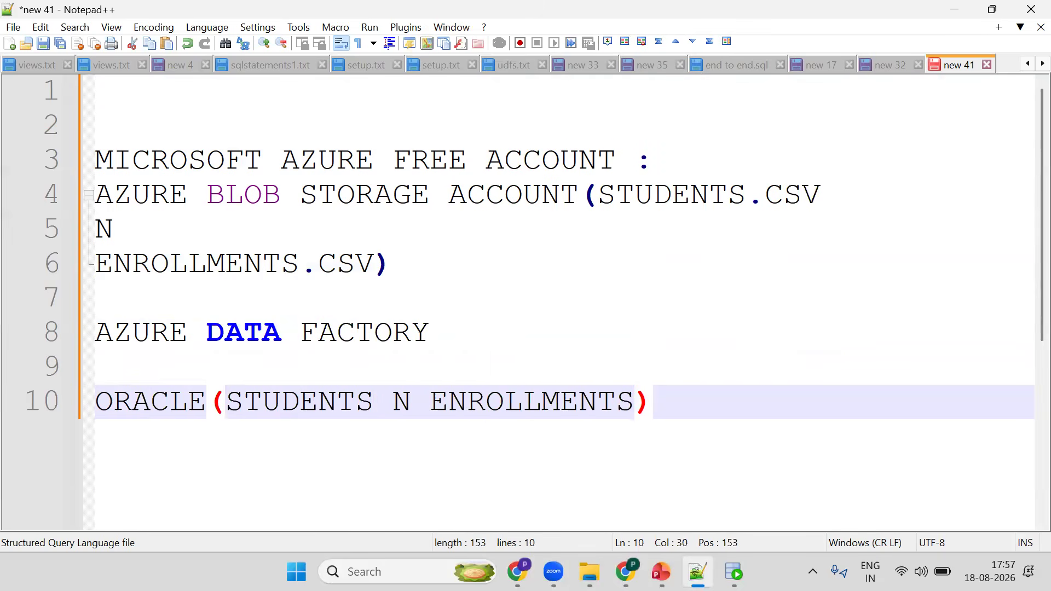
type(")")
- Add an indented "ADF" line below the Oracle line, separated by a blank line
key("Return")
key("Return")
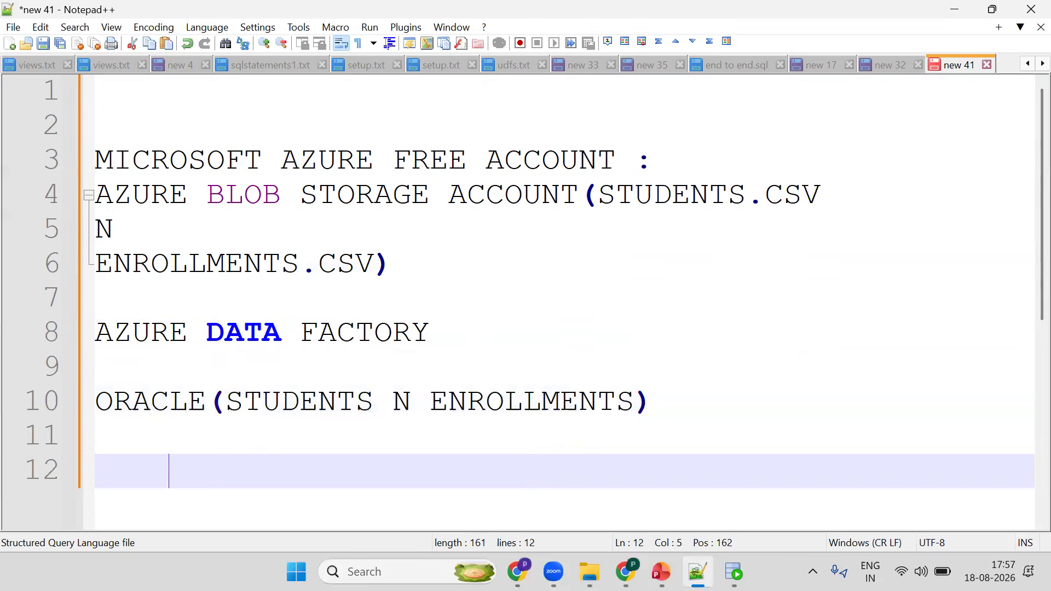
type("ADF")
key("Return")
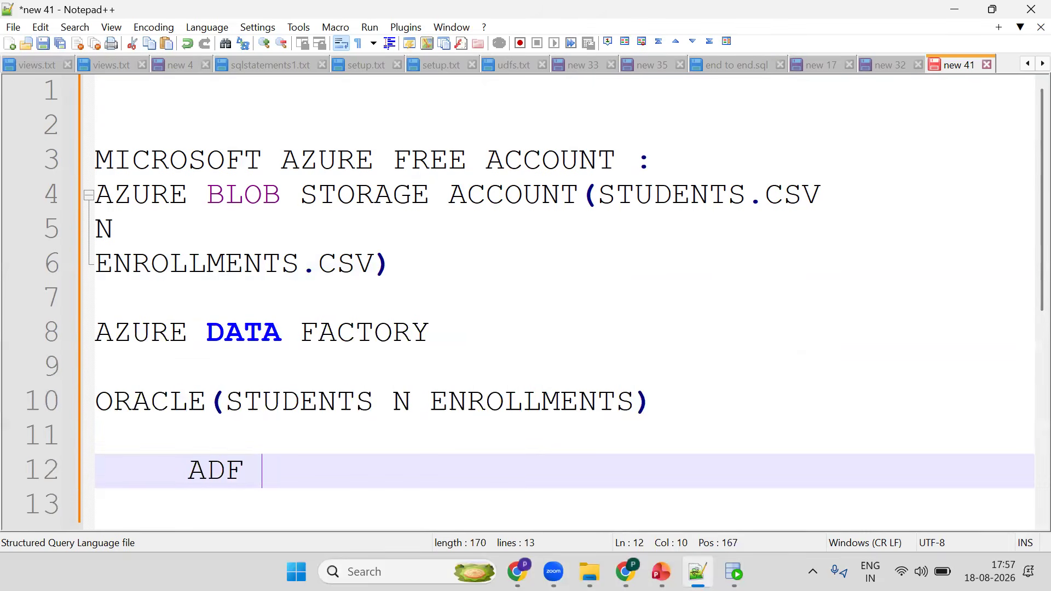
key("Return")
key("Return")
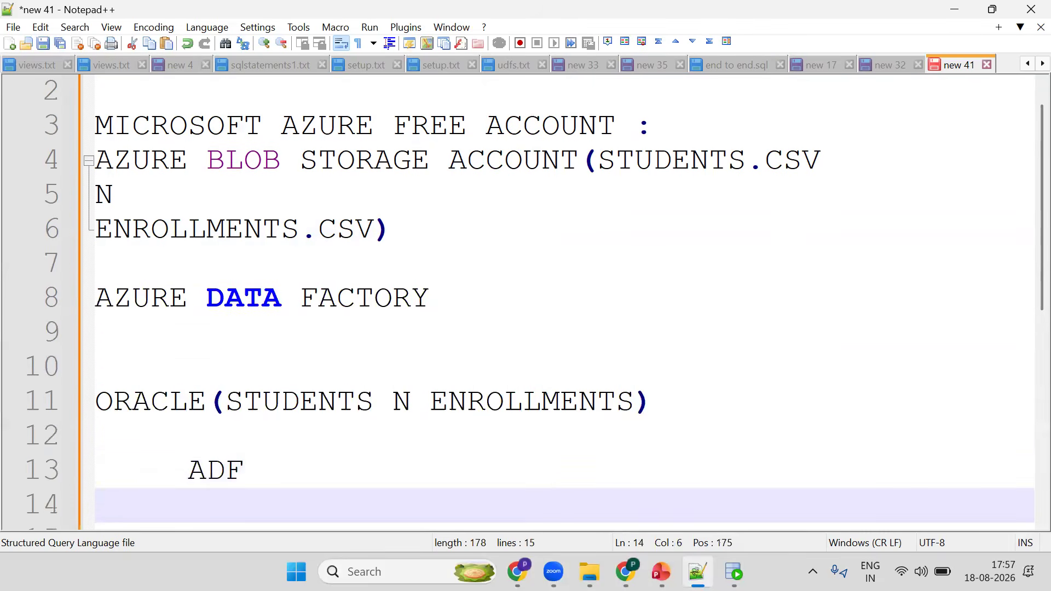
- Add an unindented "AZURE BLOB" line below the ADF line
key("Home")
type("AZ")
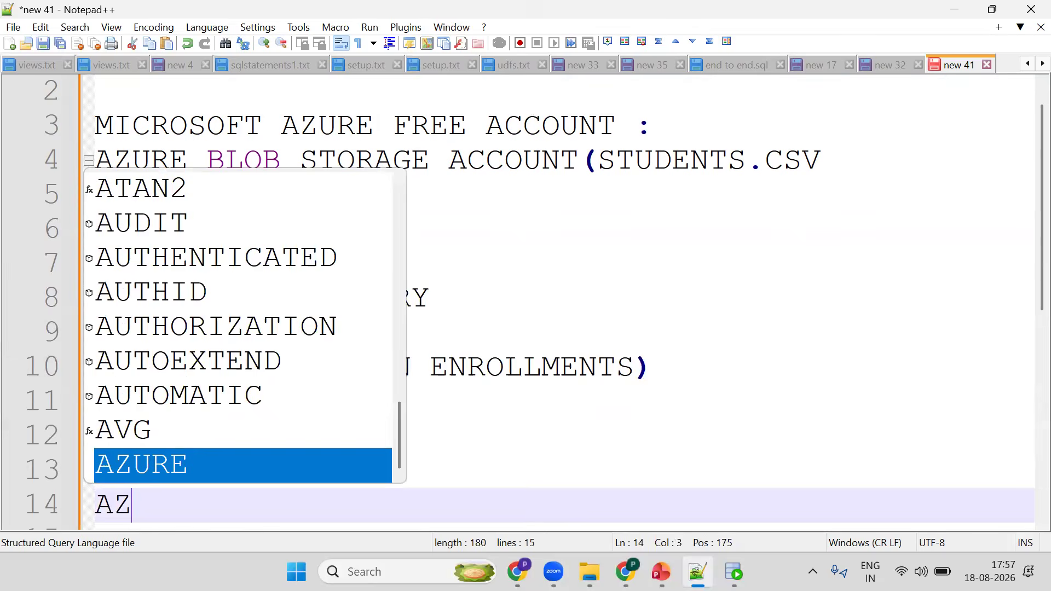
key("Return")
type("BLO")
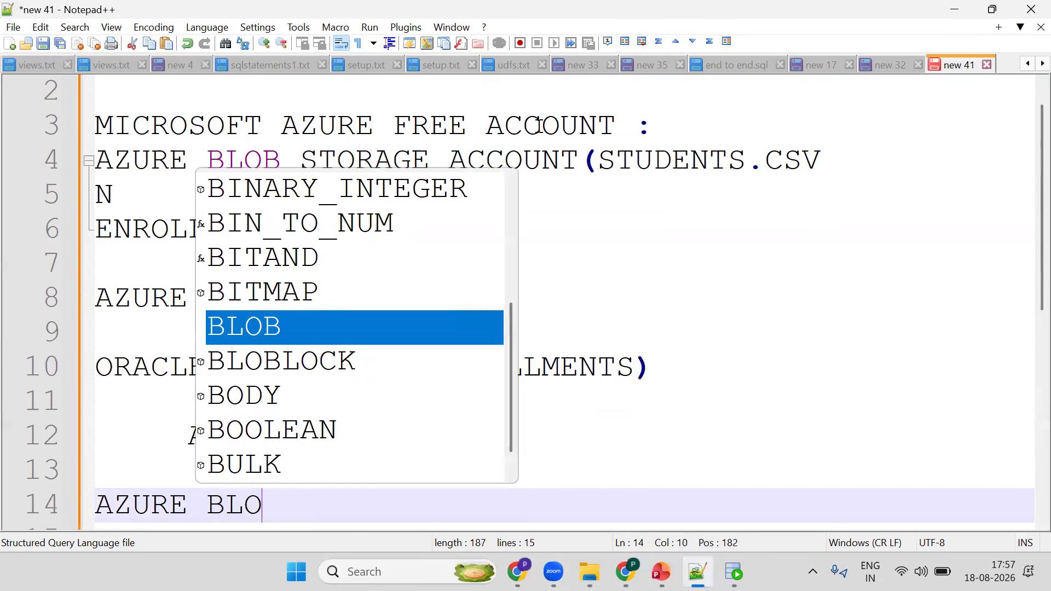
key("Return")
- Copy the "(STUDENTS.CSV N ENROLLMENTS.CSV)" list from lines 4–6 and paste it beneath "AZURE BLOB"
left_click_drag(579, 161, 503, 262)
key("ctrl+c")
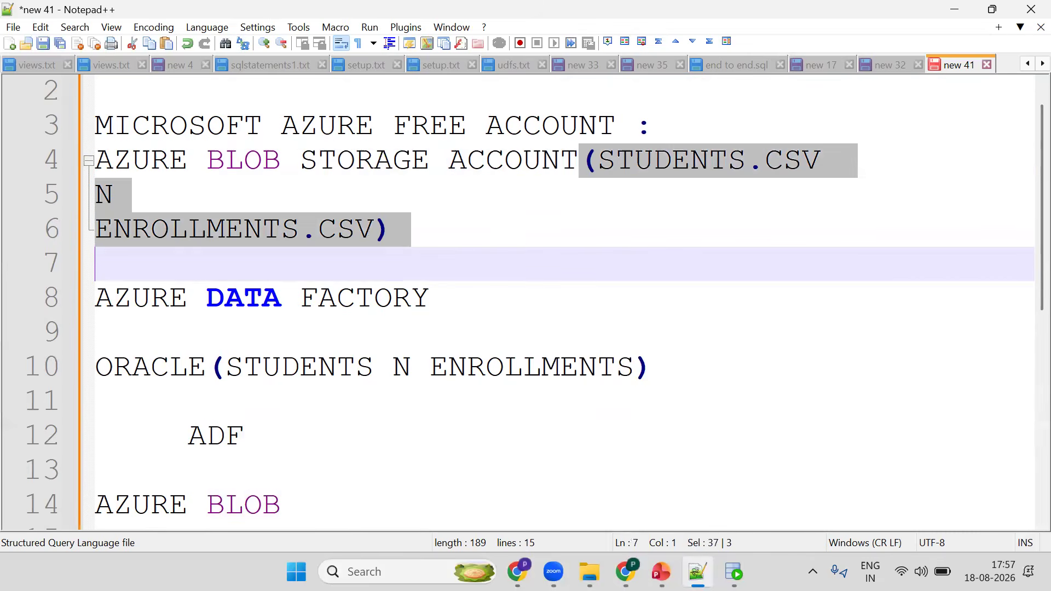
left_click(365, 513)
key("Return")
type("V")
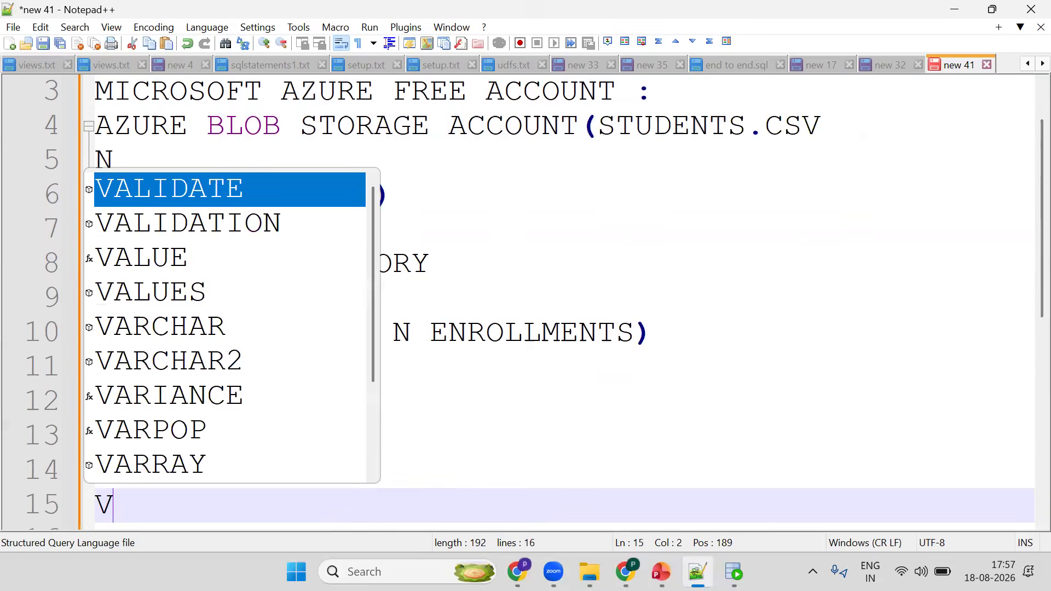
key("BackSpace")
key("ctrl+v")
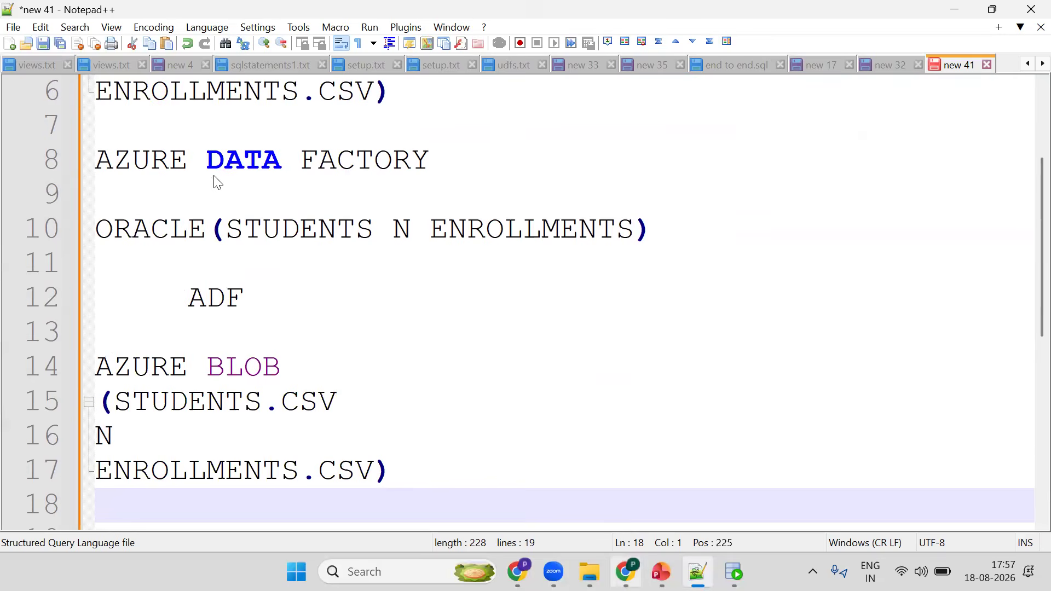
- Switch to the browser, open a new tab and search for "microsoft azure free account"
key("alt+Tab")
key("ctrl+t")
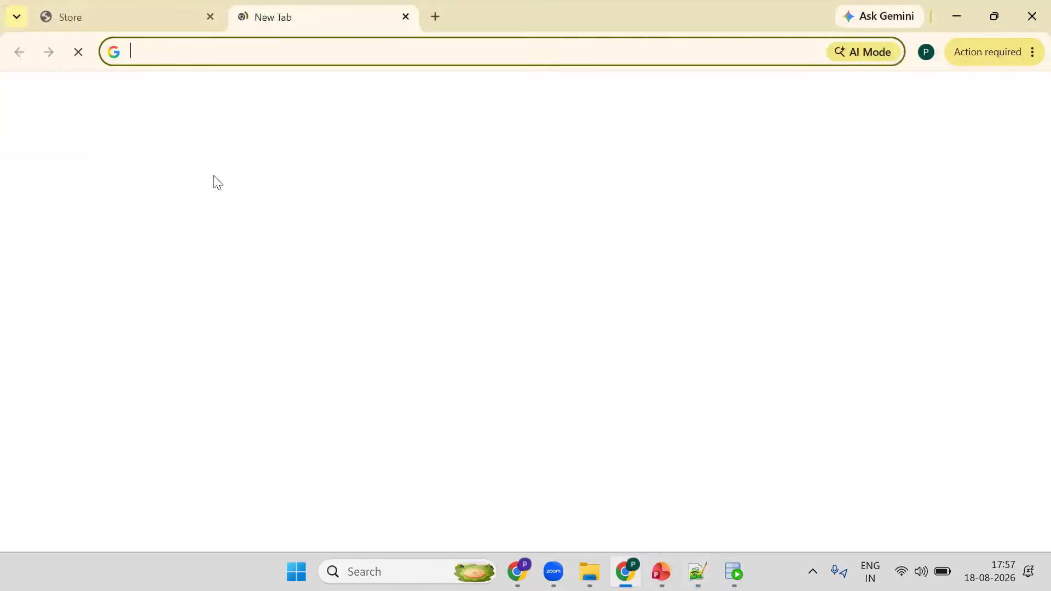
type("mic")
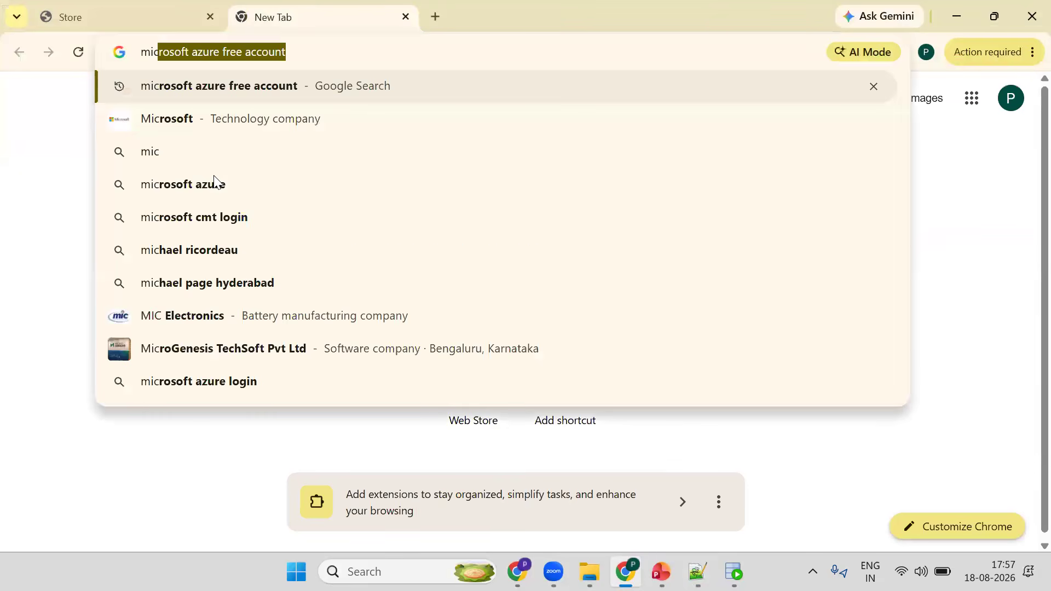
type("rosoft ")
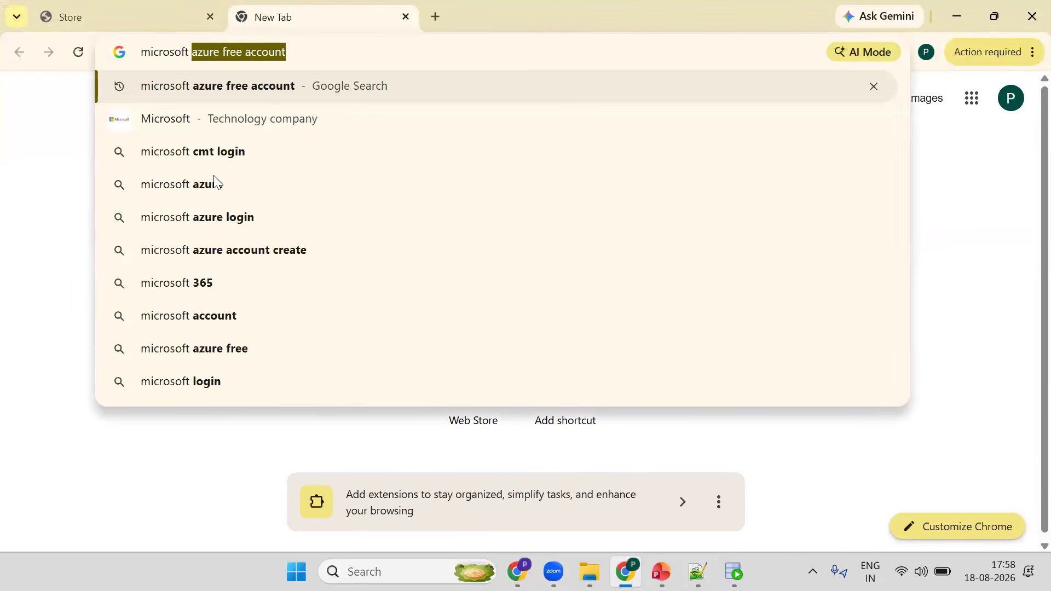
type("azur")
key("Right")
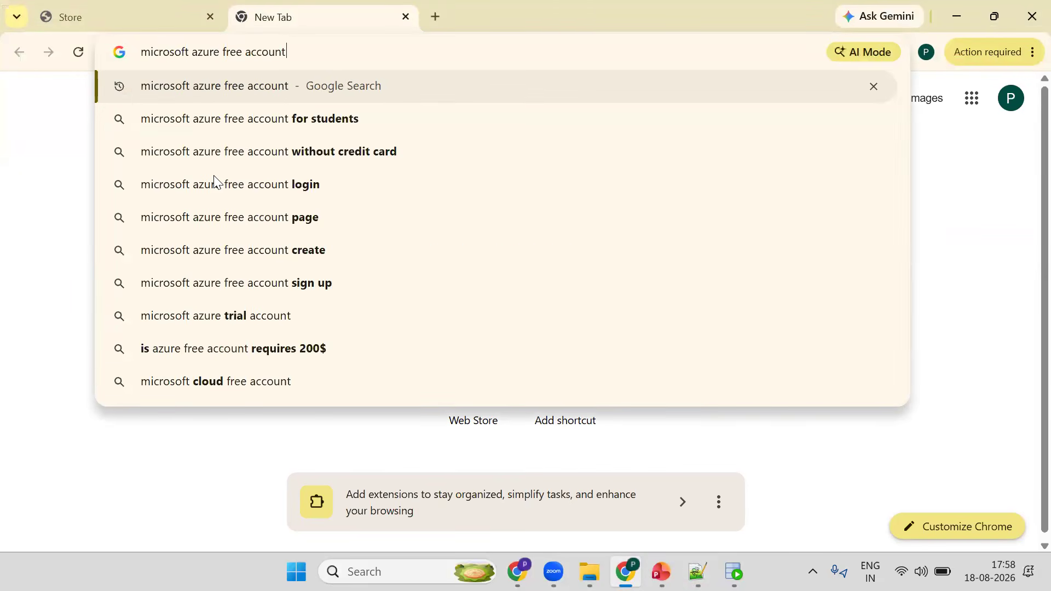
key("Return")
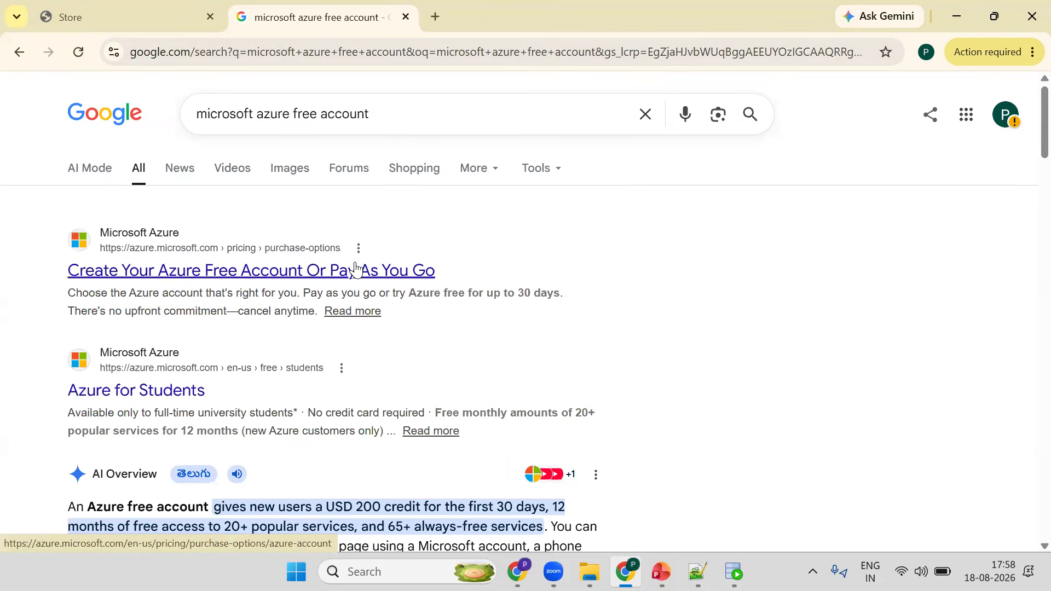
- Open the "Create Your Azure Free Account Or Pay As You Go" result and choose Try Azure for free
left_click(214, 276)
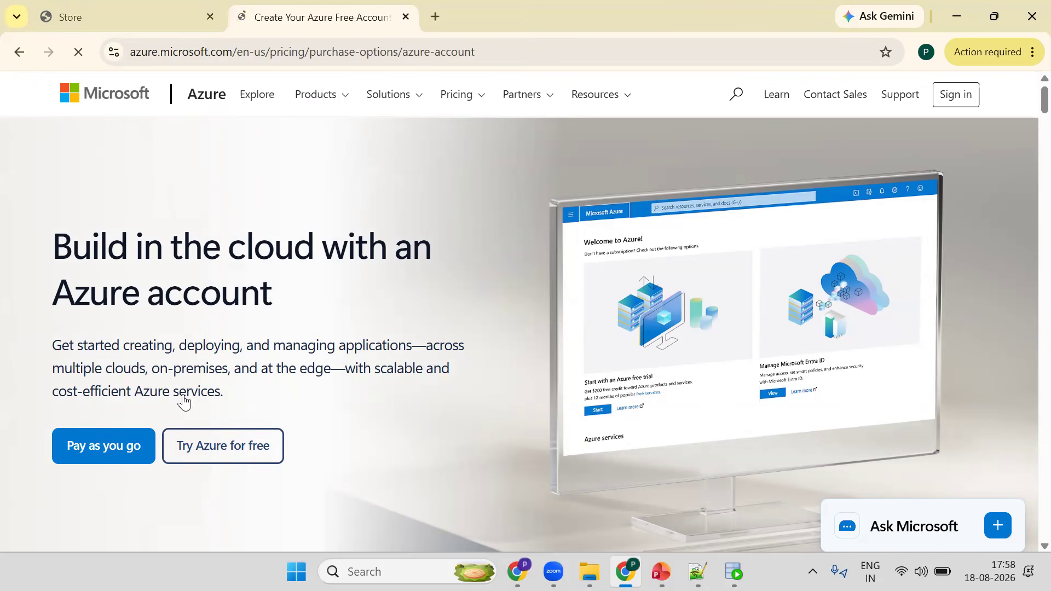
left_click(228, 446)
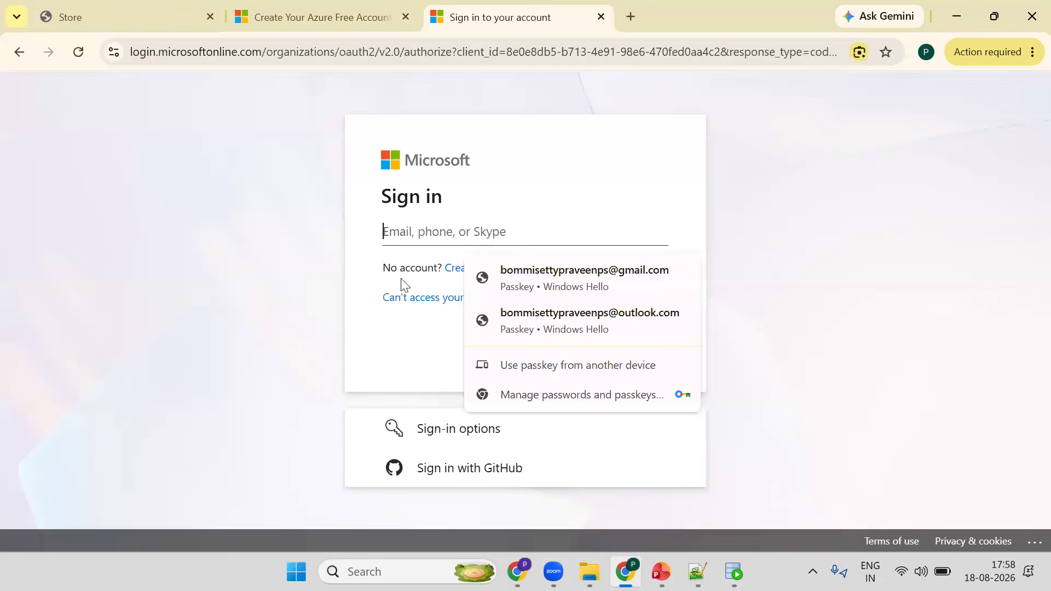
- Choose to create a new Microsoft account from the sign-in page and focus the email field
left_click(401, 279)
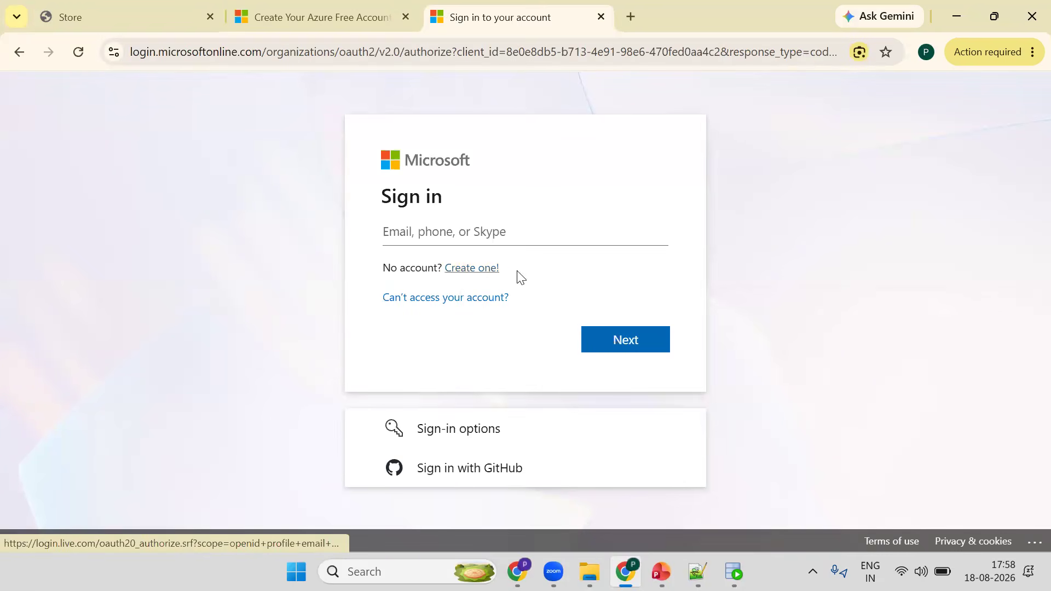
left_click(480, 278)
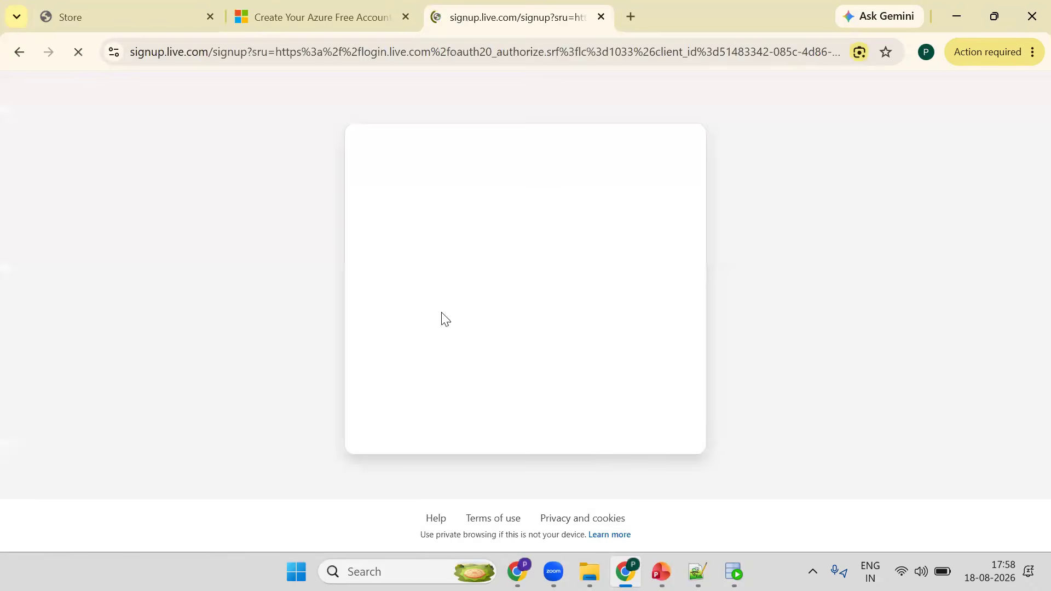
left_click(416, 308)
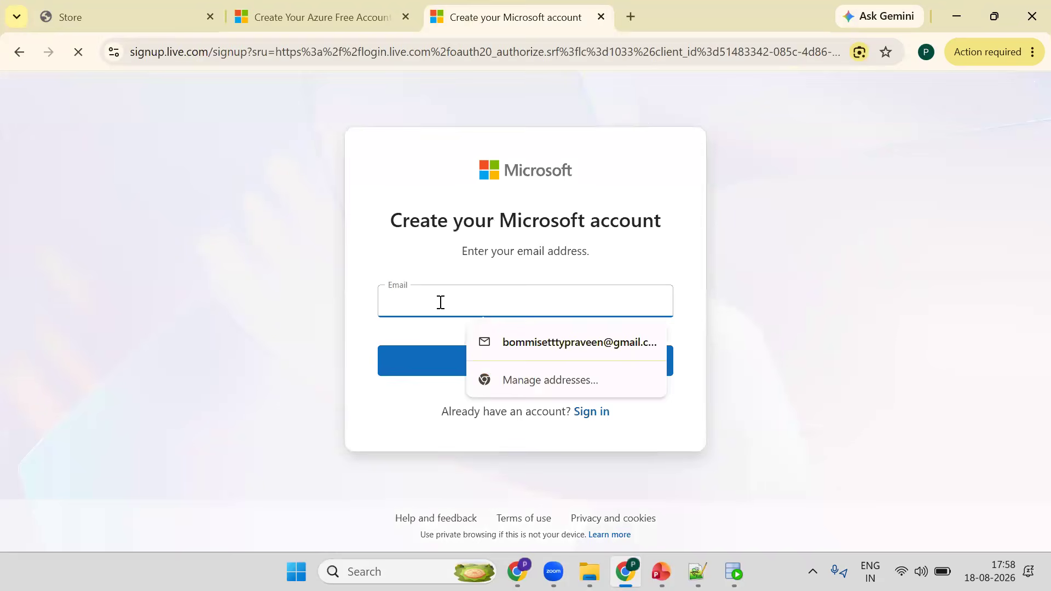
- Fill in the e-mail address from the autofill suggestion and continue
left_click(525, 342)
left_click(506, 346)
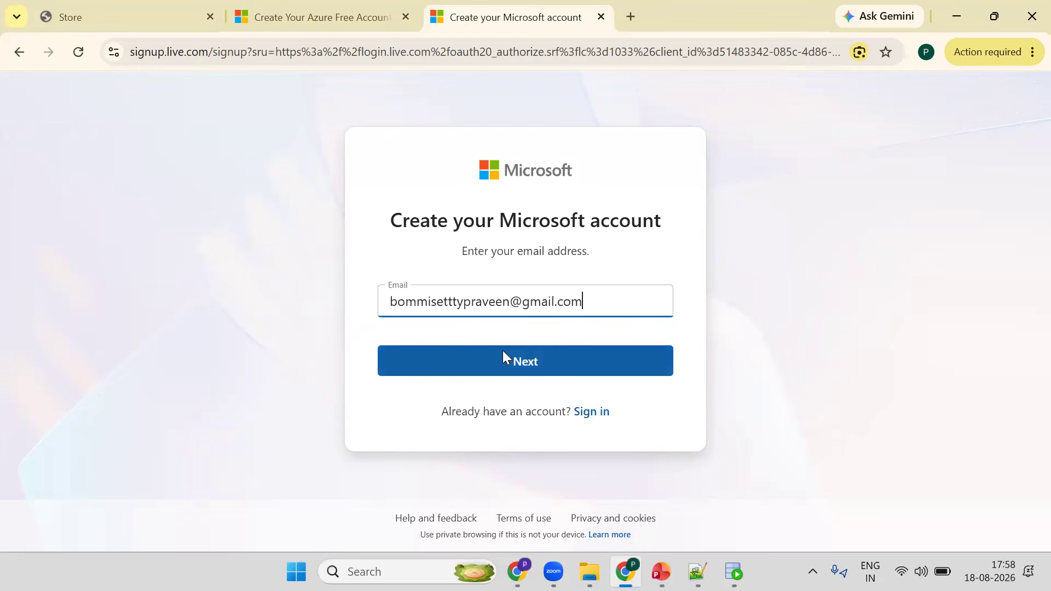
left_click(504, 353)
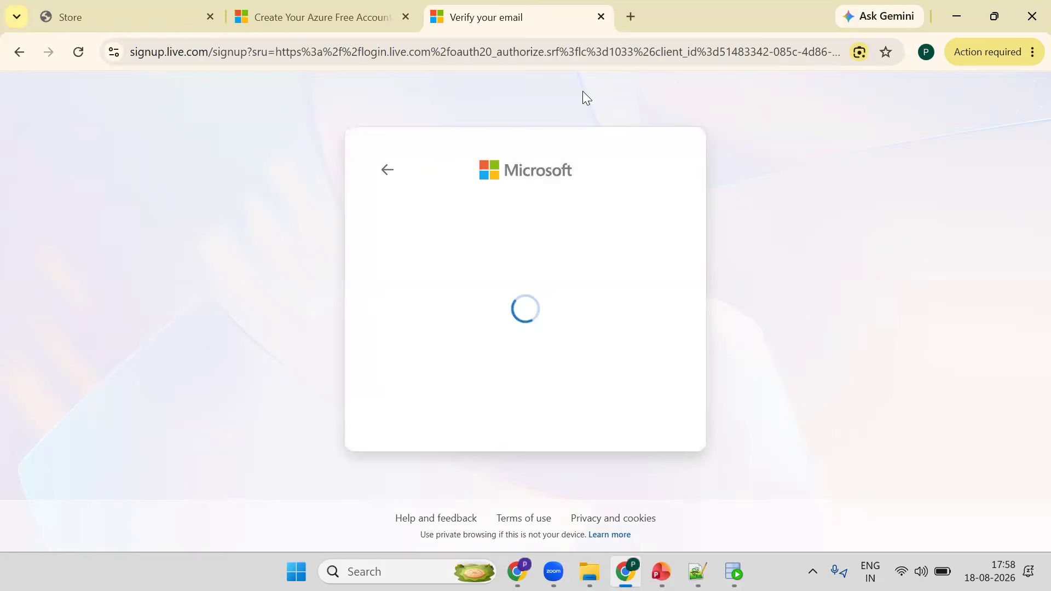
- Open Gmail in a new tab, select the security code in the Microsoft verification e-mail, and return to the sign-up tab
key("ctrl+t")
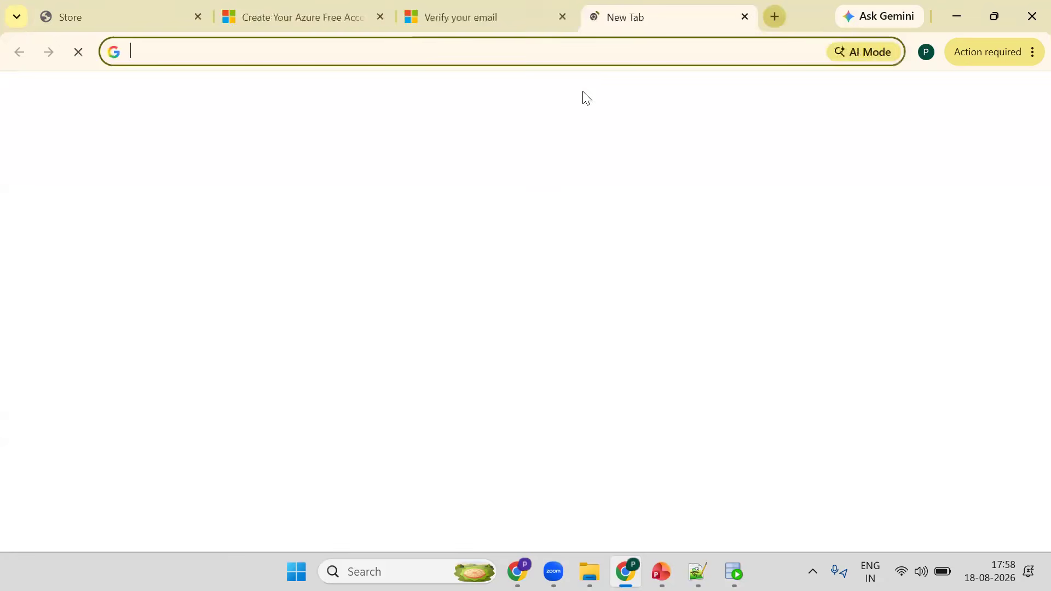
type("gmail")
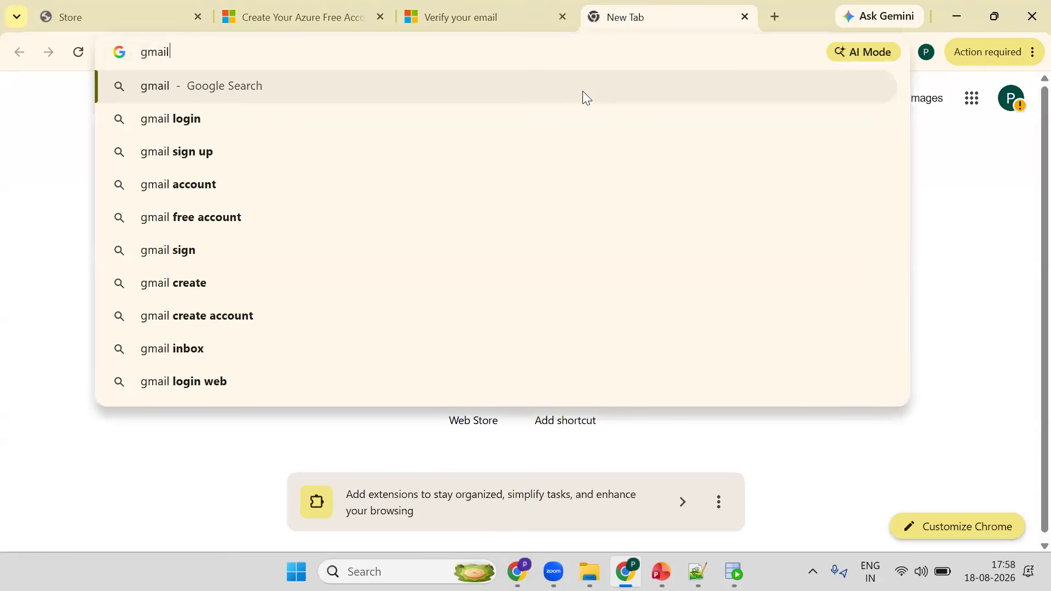
key("Return")
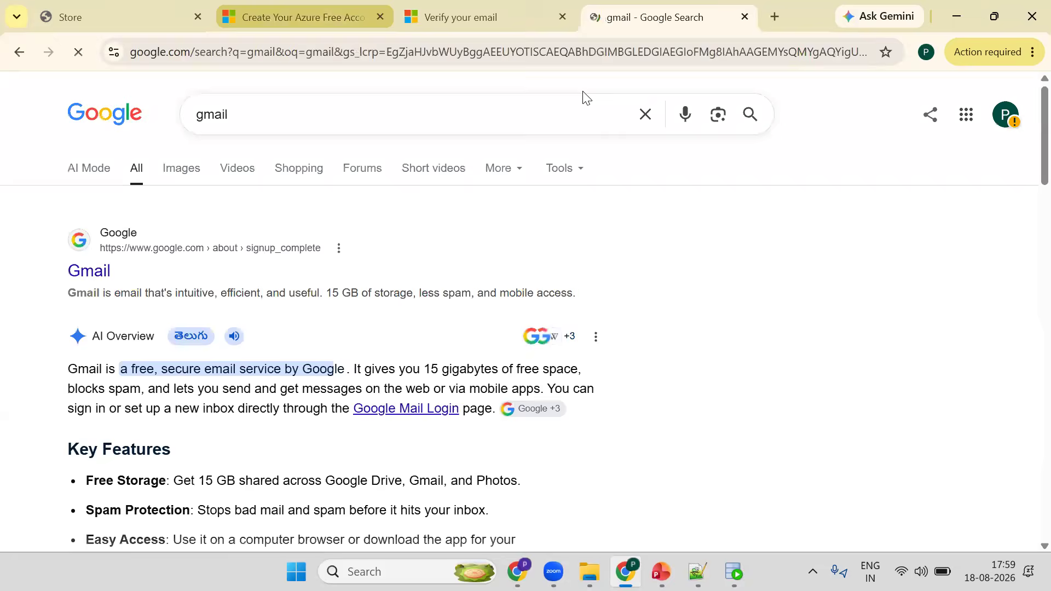
left_click(91, 276)
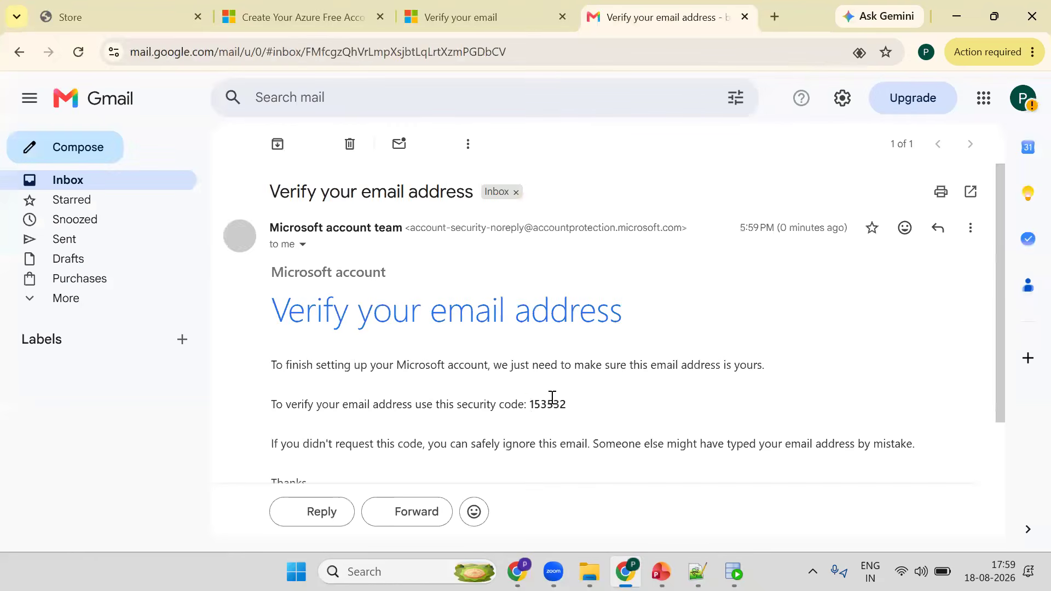
double_click(552, 403)
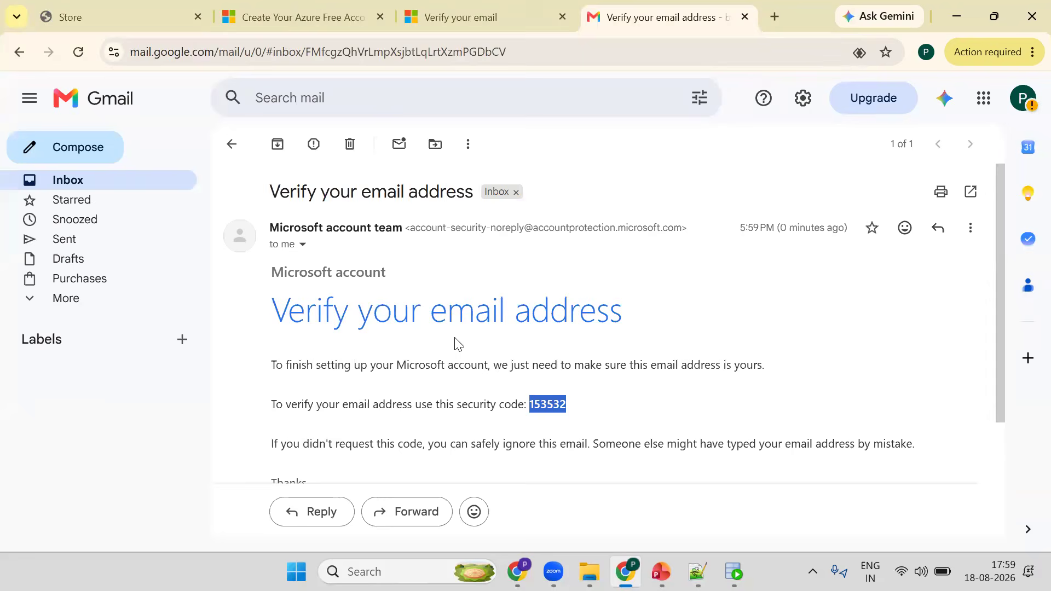
key("ctrl+shift+Tab")
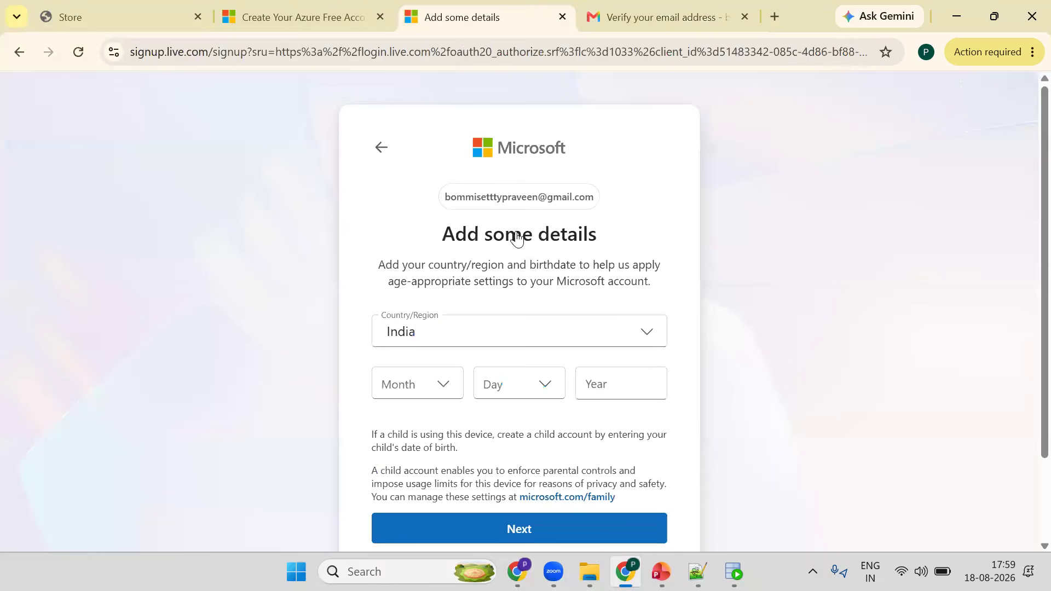
- Enter the date of birth and continue
left_click(441, 384)
left_click(510, 230)
left_click(525, 384)
left_click(601, 91)
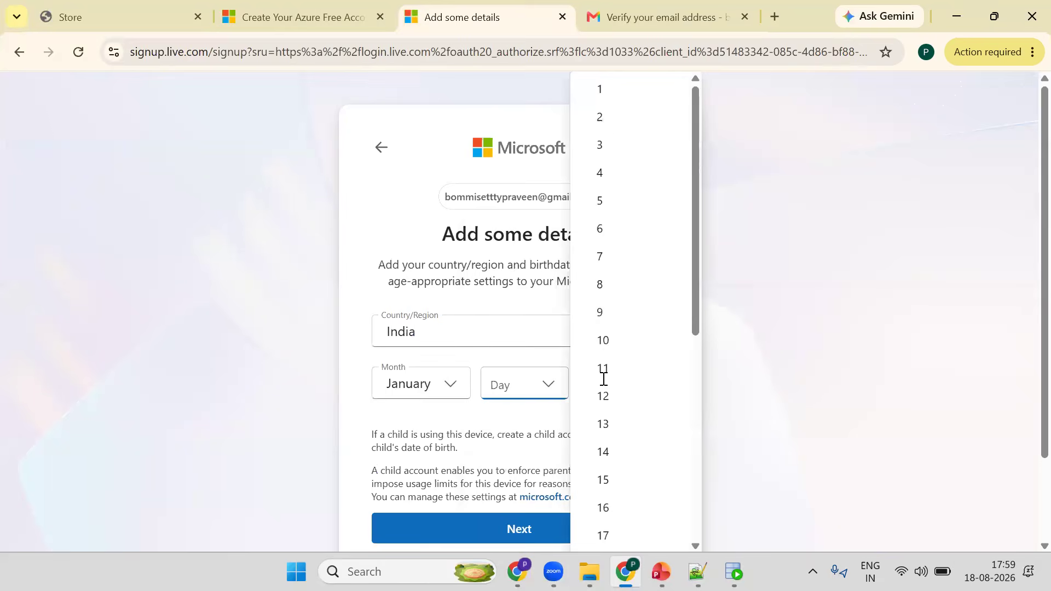
left_click(598, 390)
type("1990")
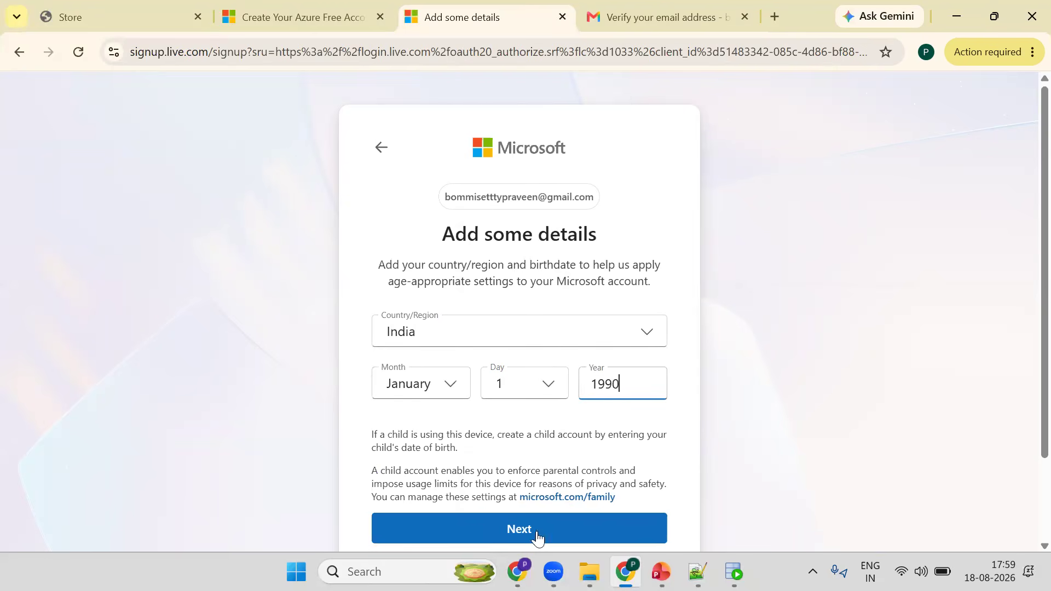
left_click(537, 535)
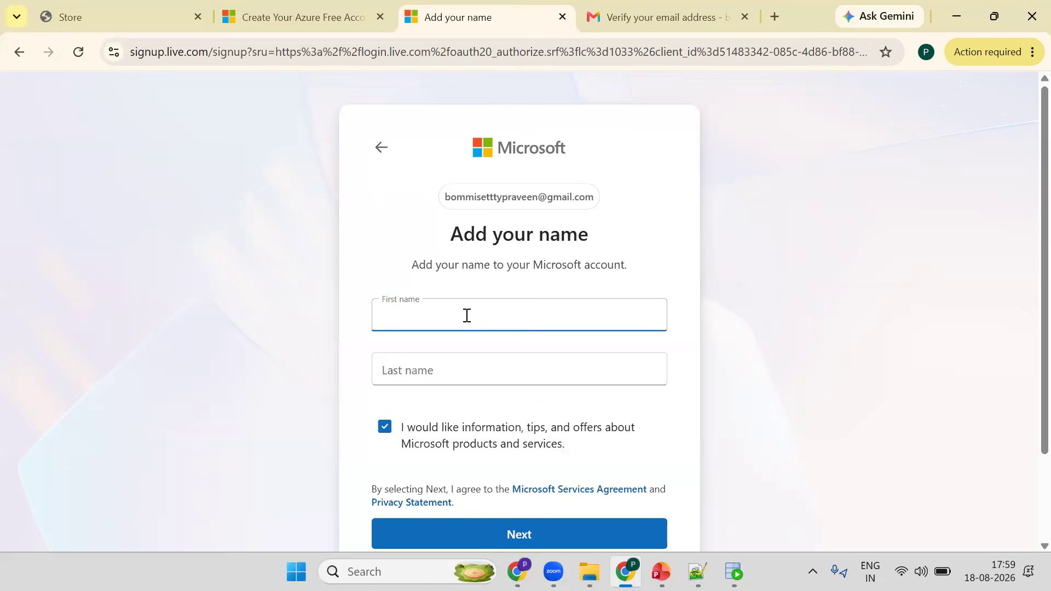
- Enter the first and last name for the Microsoft account and continue
type("praveen")
key("Tab")
type("trainer")
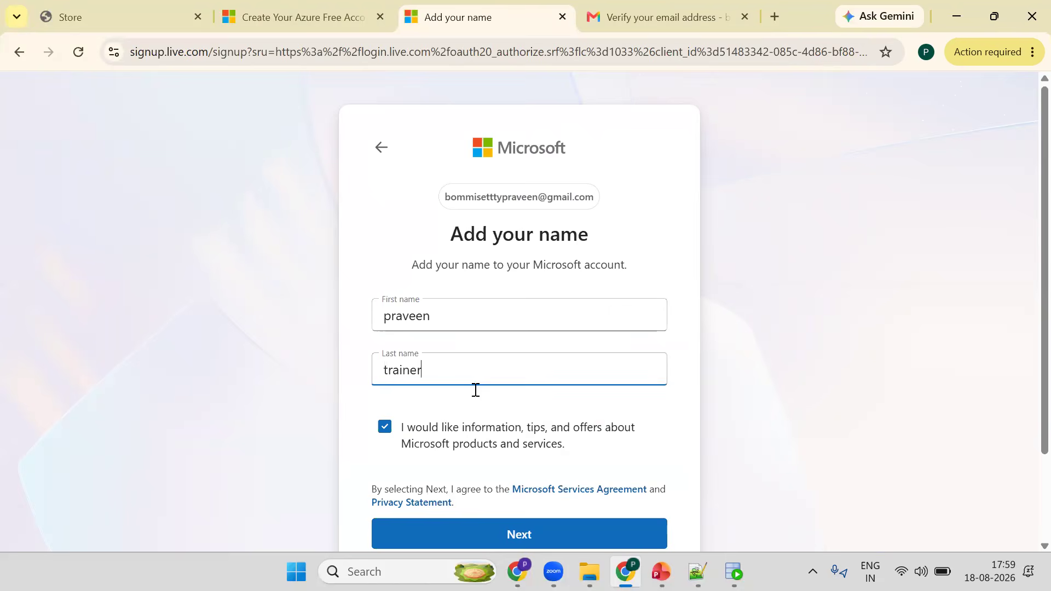
left_click(524, 535)
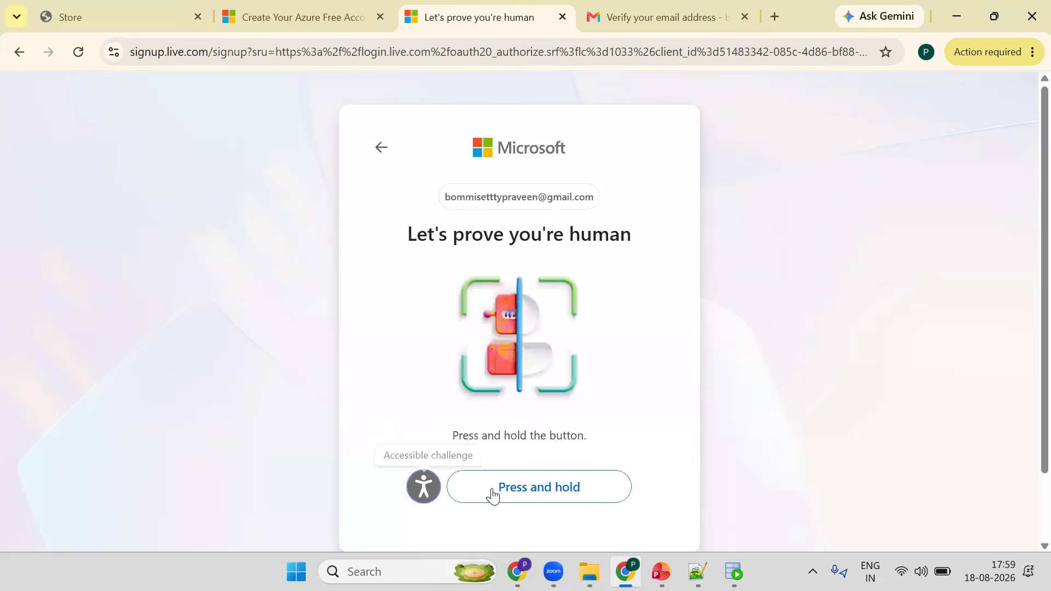
- Complete the press-and-hold human verification challenge
left_click_drag(469, 493, 464, 490)
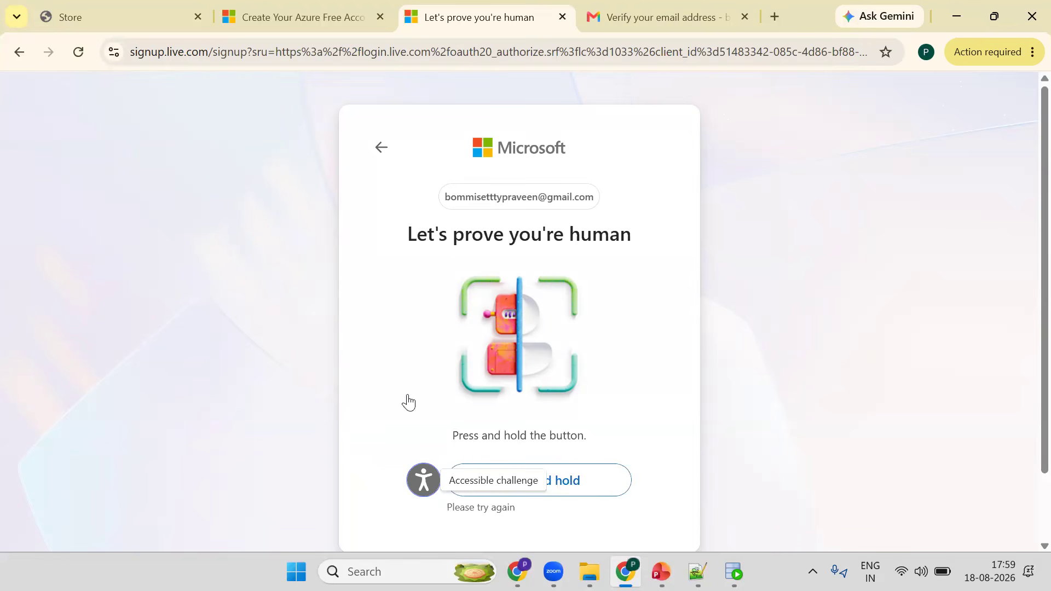
scroll(420, 405, "down", 1)
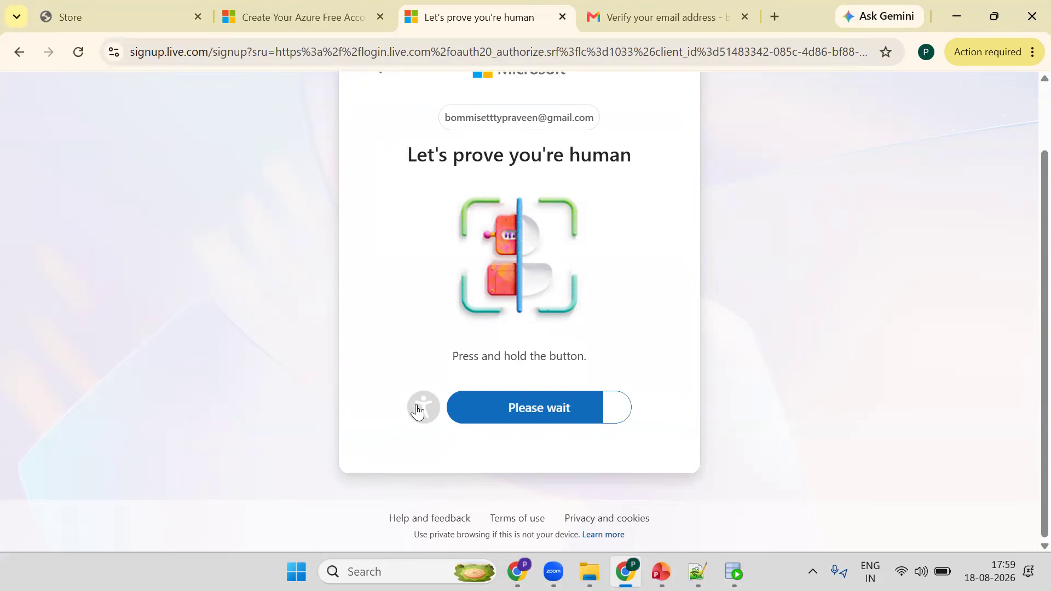
left_click(467, 408)
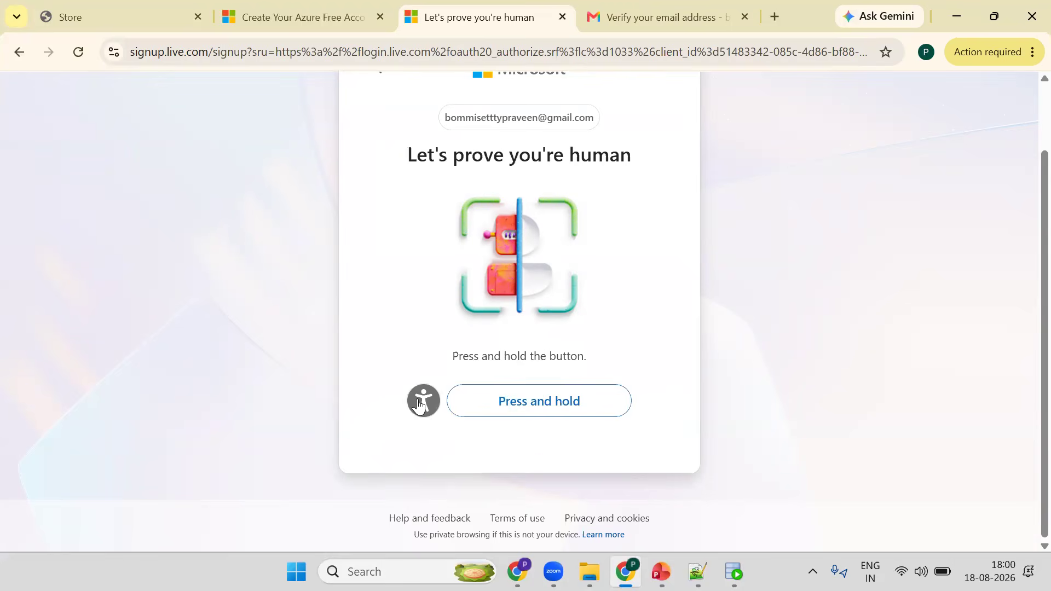
left_click(419, 407)
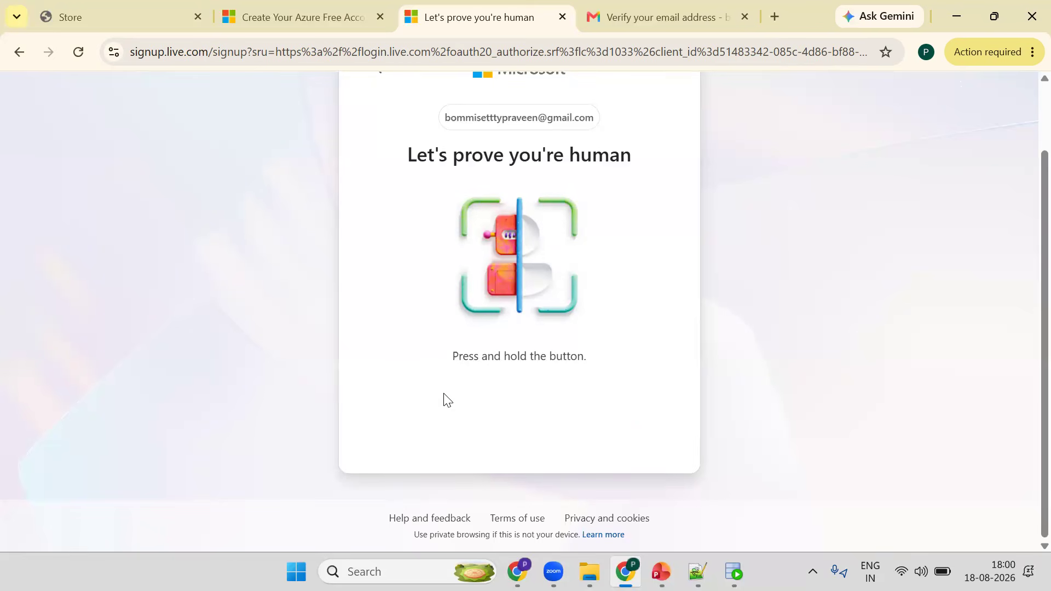
left_click_drag(497, 415, 487, 410)
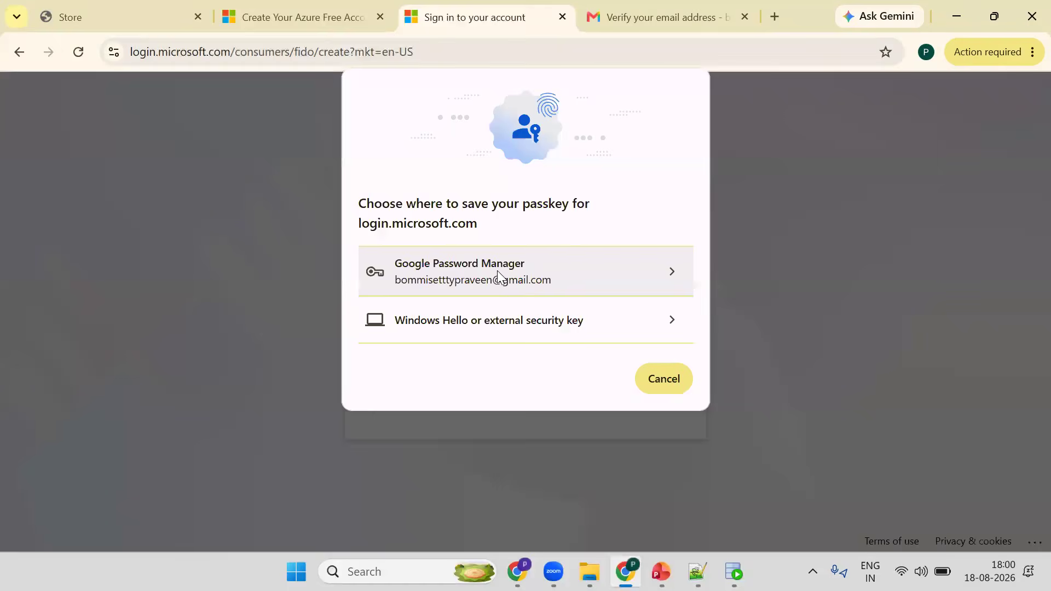
- Create a passkey for the account and set its six-digit recovery PIN
left_click(497, 271)
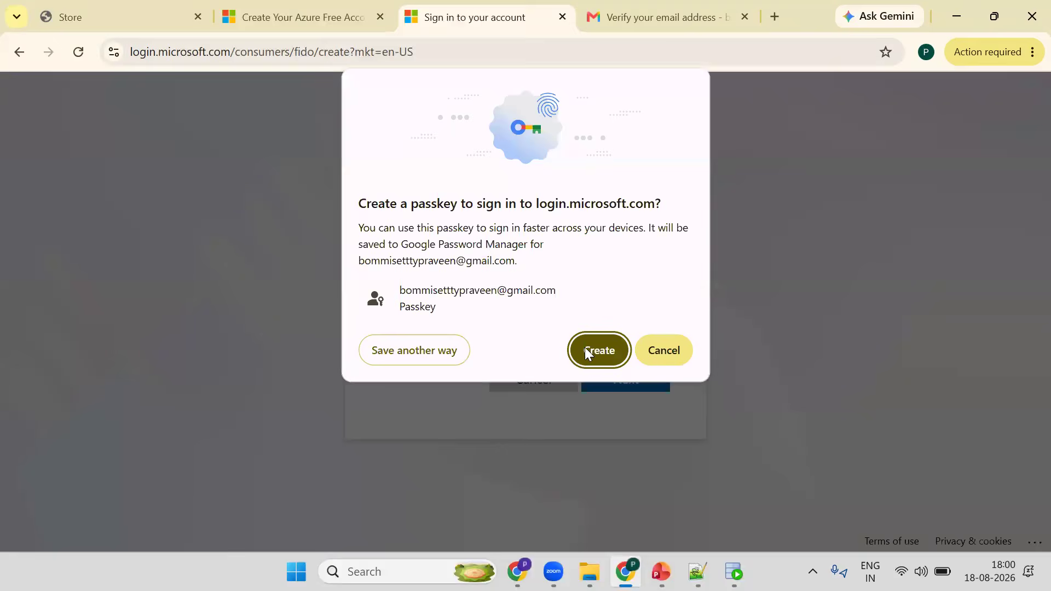
left_click(585, 347)
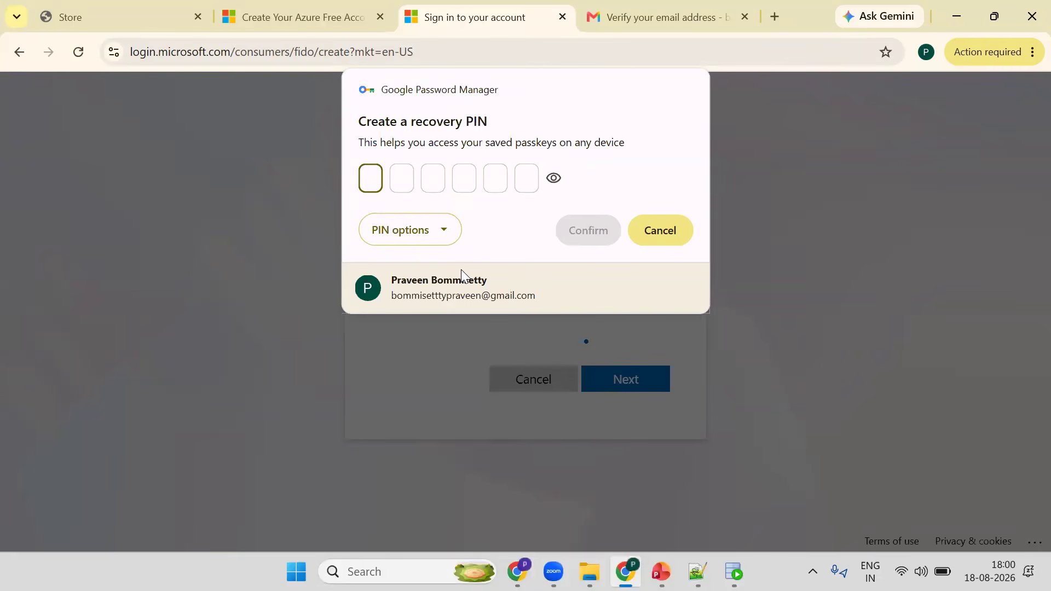
type("123456")
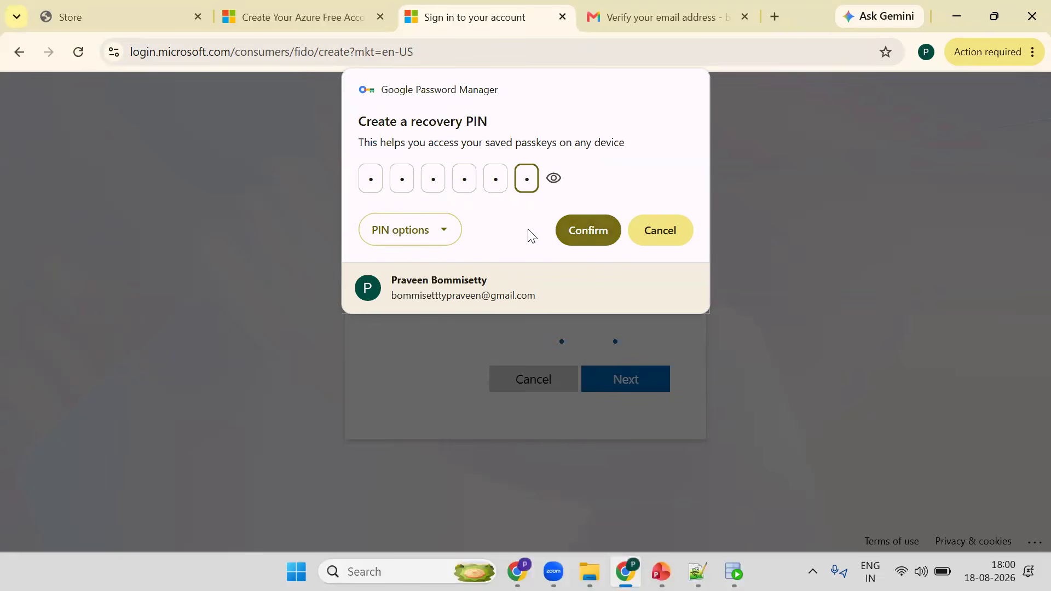
key("Return")
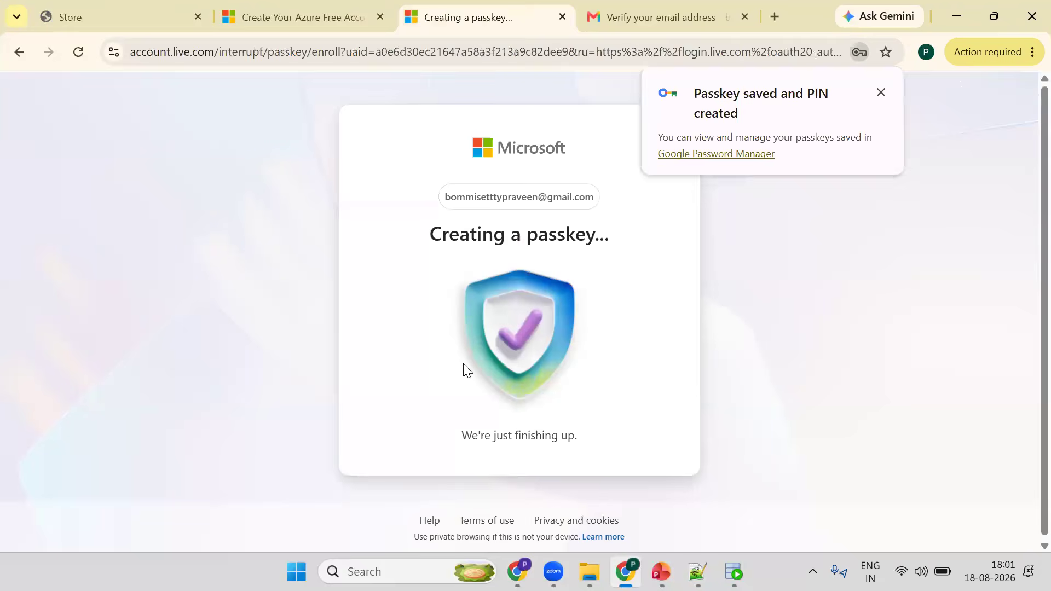
- Continue to the Azure sign-up profile form and set the job title to trainer
left_click(516, 499)
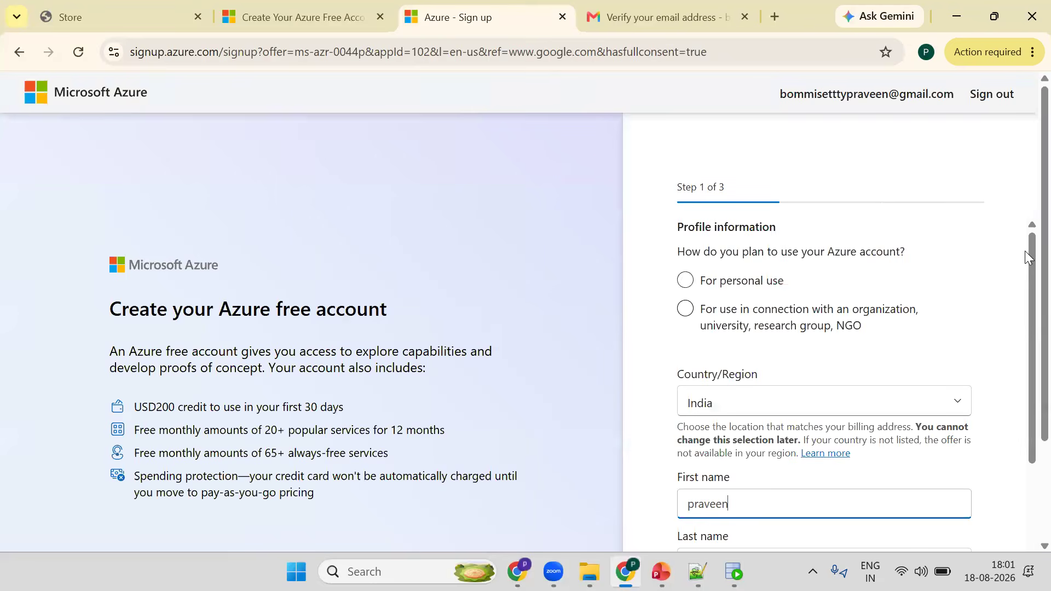
scroll(838, 377, "down", 2)
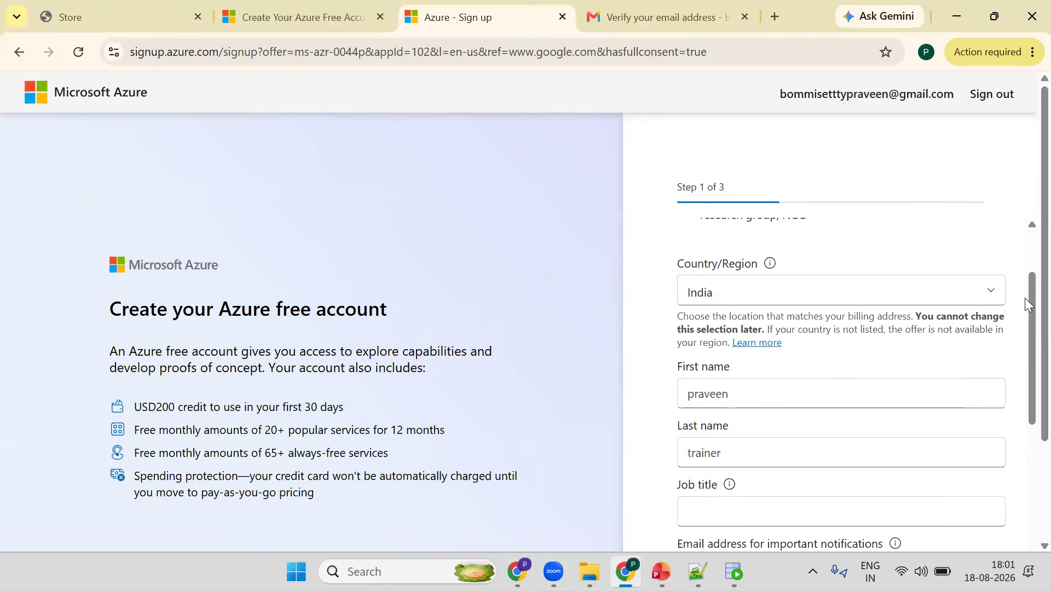
scroll(760, 396, "down", 2)
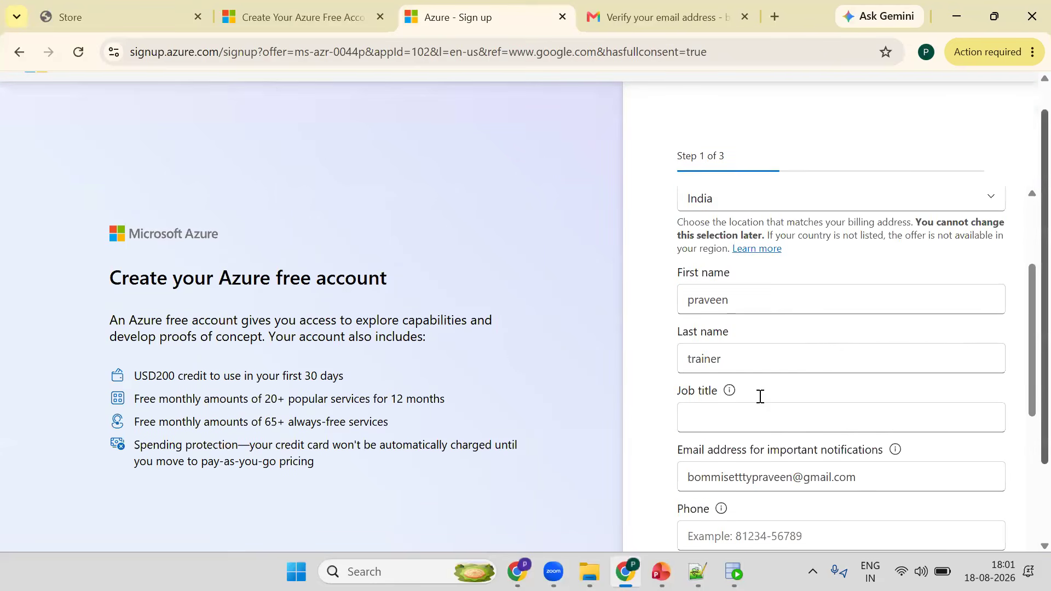
left_click(760, 396)
type("trainer")
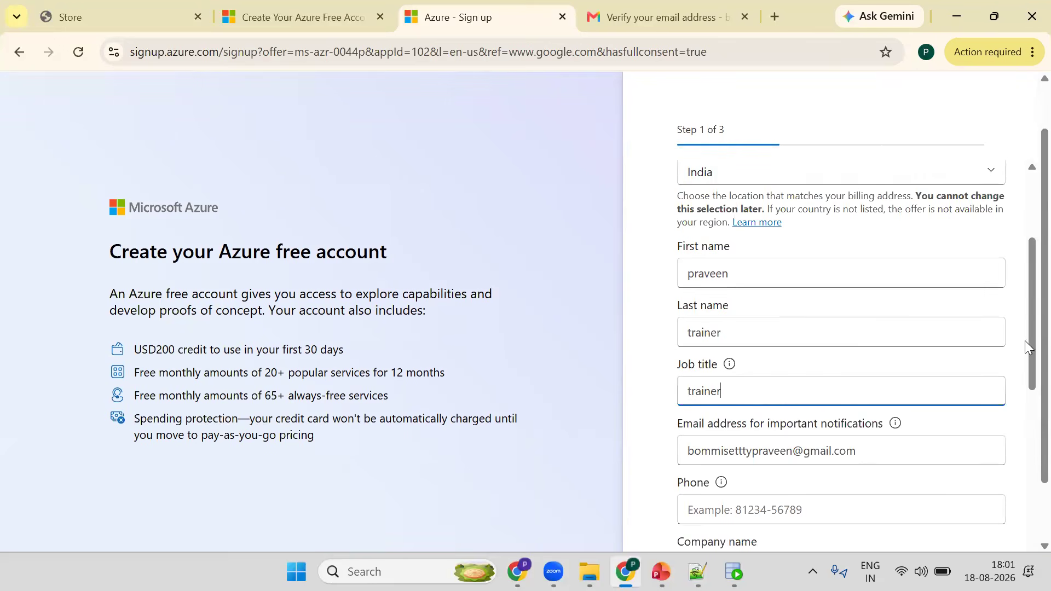
- Fill in the phone number and set the company name to abc
scroll(753, 364, "down", 3)
left_click(753, 364)
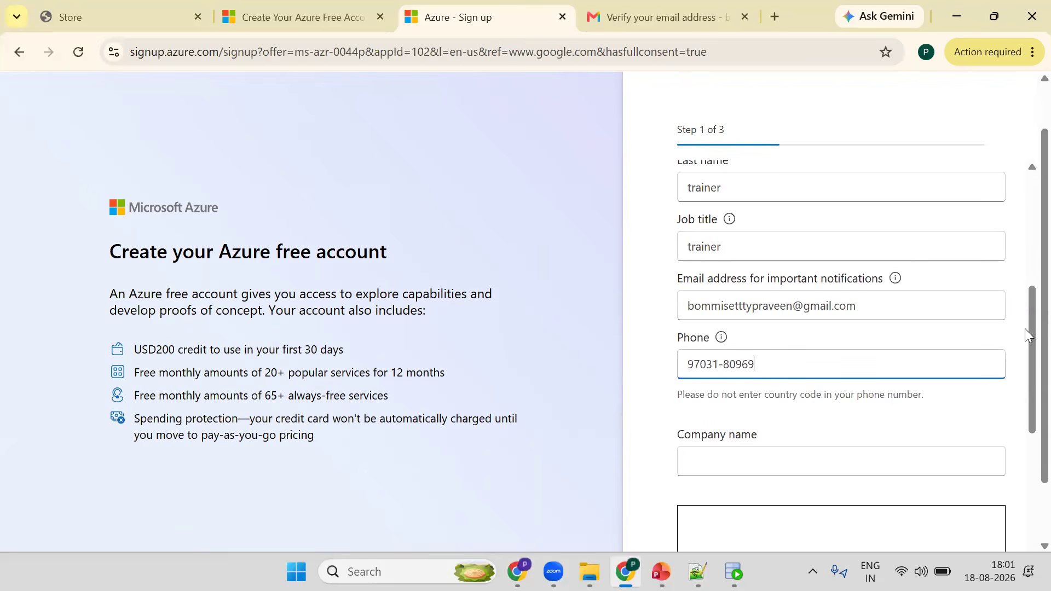
scroll(719, 324, "down", 3)
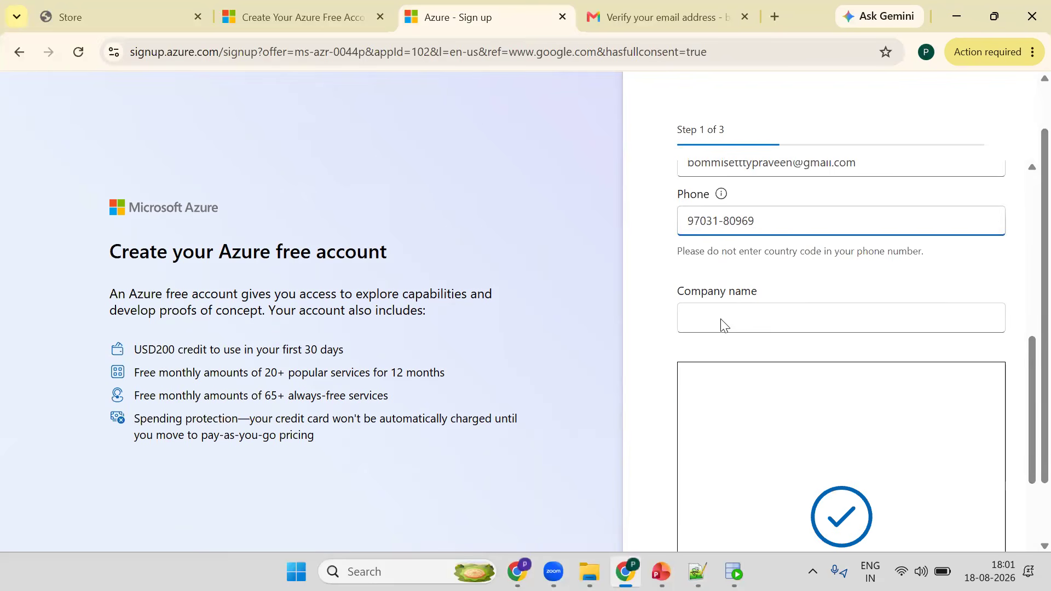
left_click(721, 323)
type("abc")
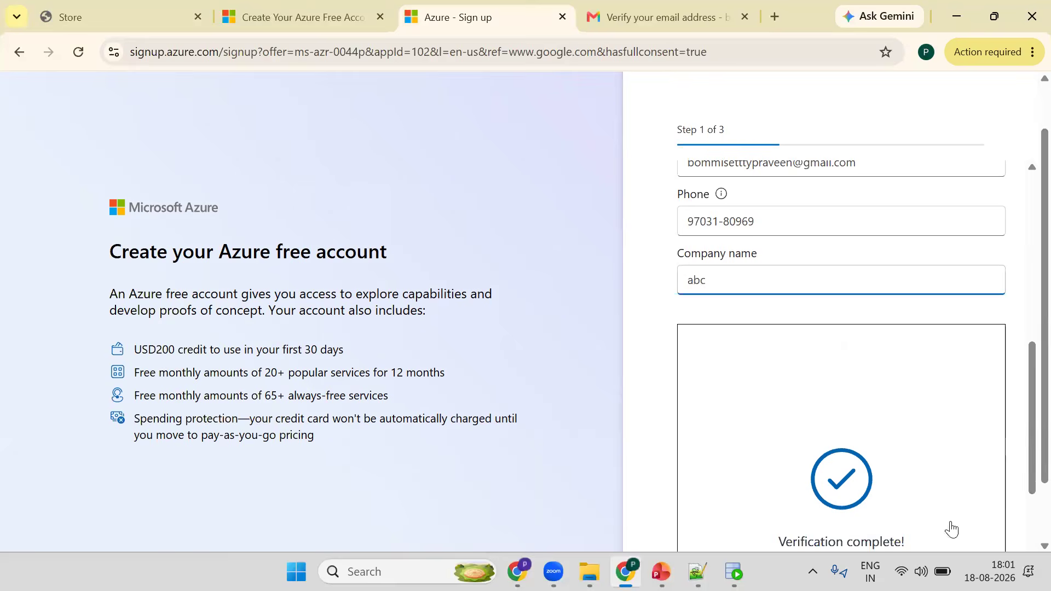
- Continue to the address step and fill in the three address lines and the city
scroll(952, 530, "down", 3)
left_click(951, 521)
type("hyd")
key("Tab")
type("hyd")
key("Tab")
type("hyd")
left_click(697, 418)
type("hyd")
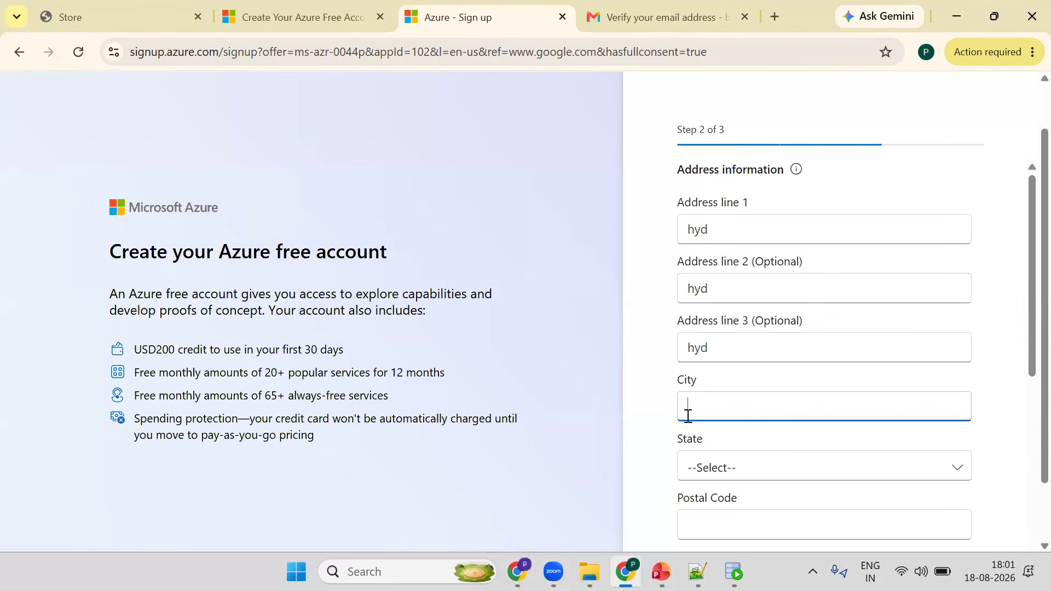
- Select Andhra Pradesh as the state and enter a six-digit postal code
left_click(729, 479)
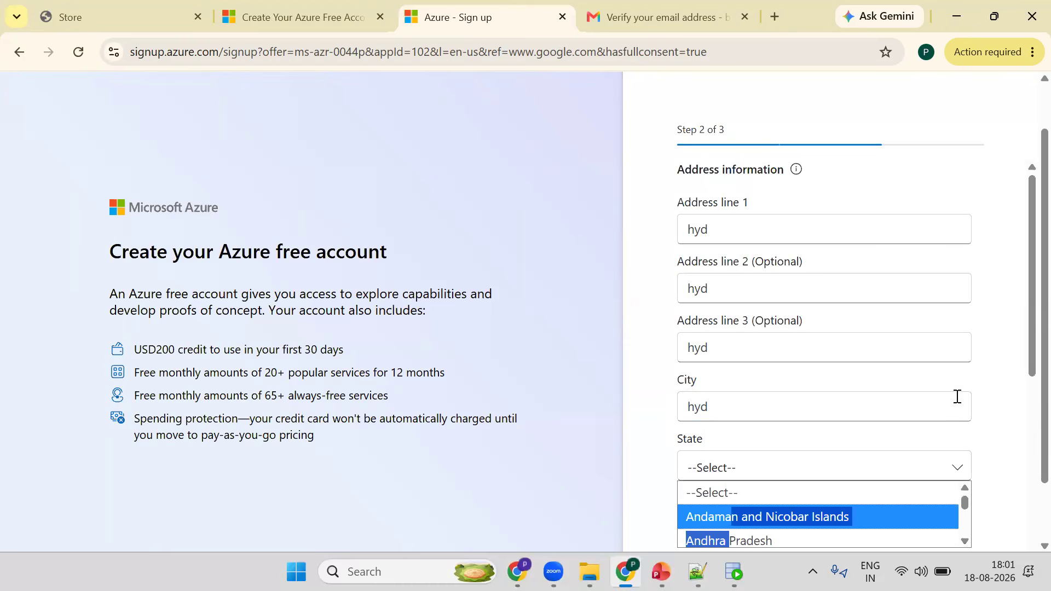
key("Return")
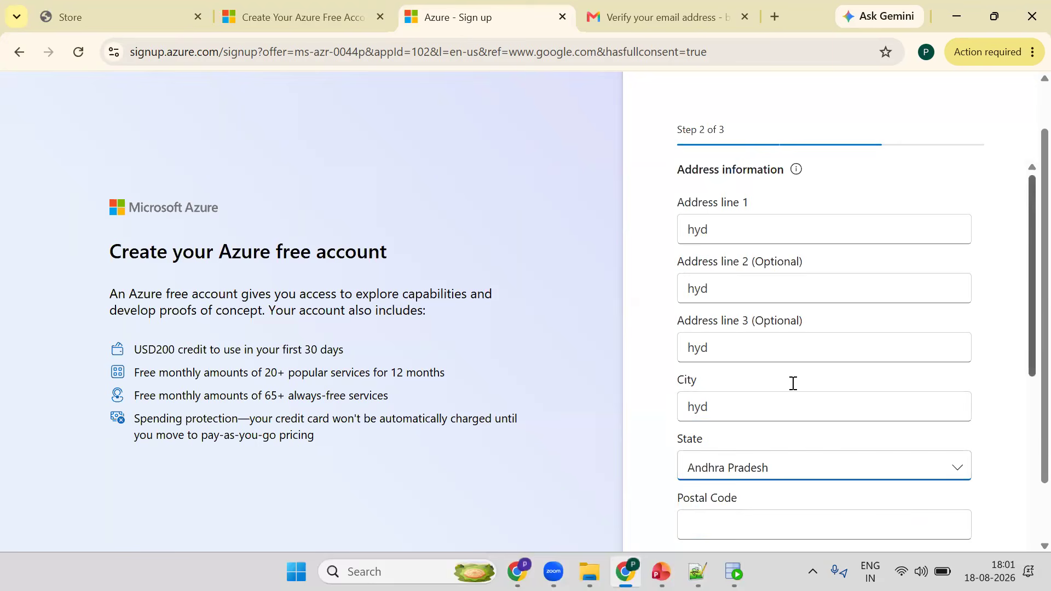
scroll(714, 382, "down", 3)
left_click(717, 381)
type("8888888")
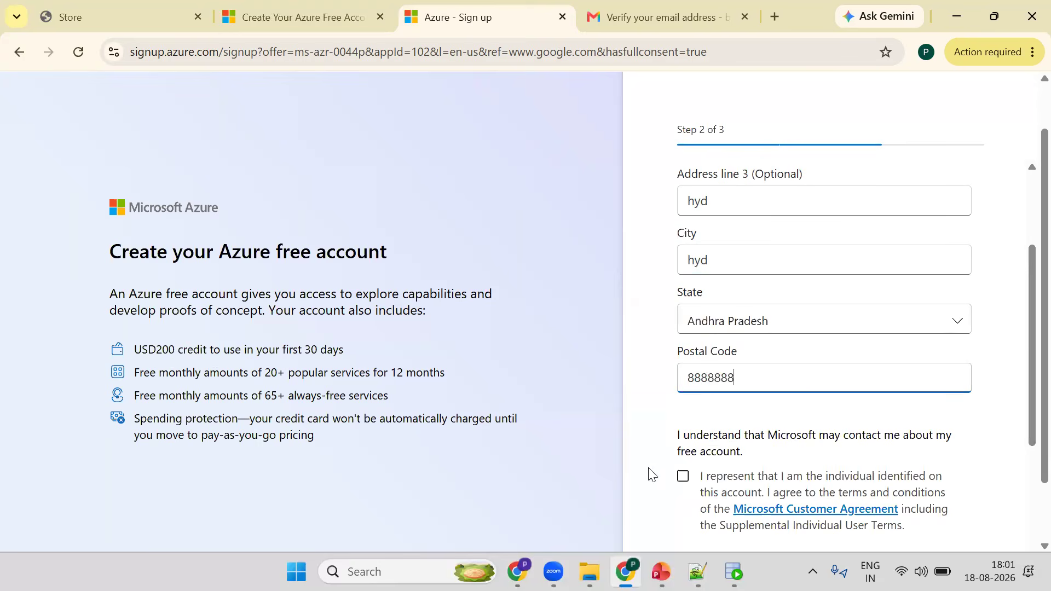
key("Tab")
left_click(763, 392)
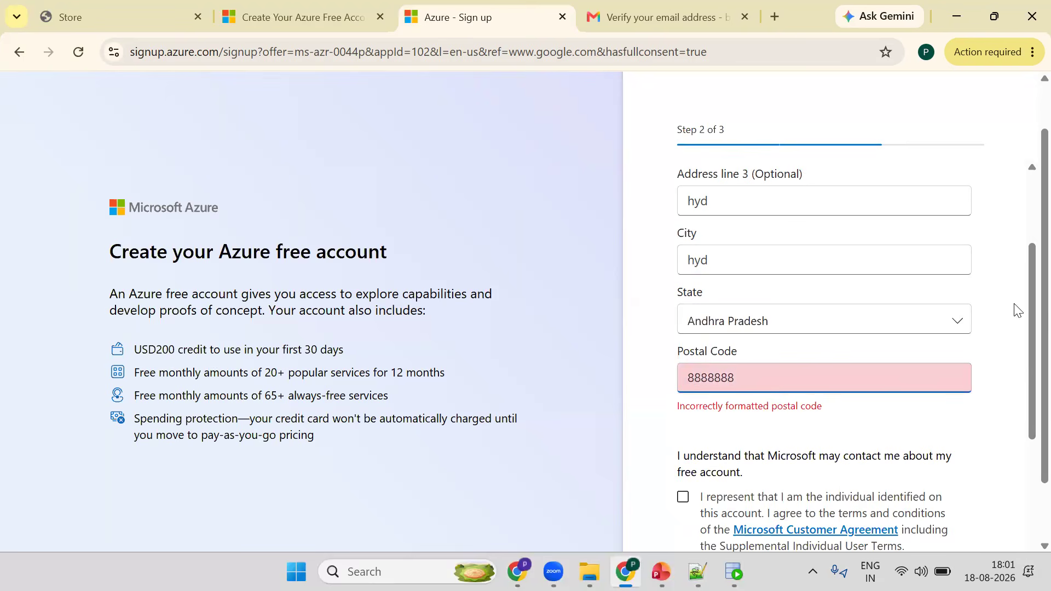
key("BackSpace")
- Accept the Microsoft Customer Agreement terms checkbox
scroll(663, 391, "down", 2)
left_click(685, 383)
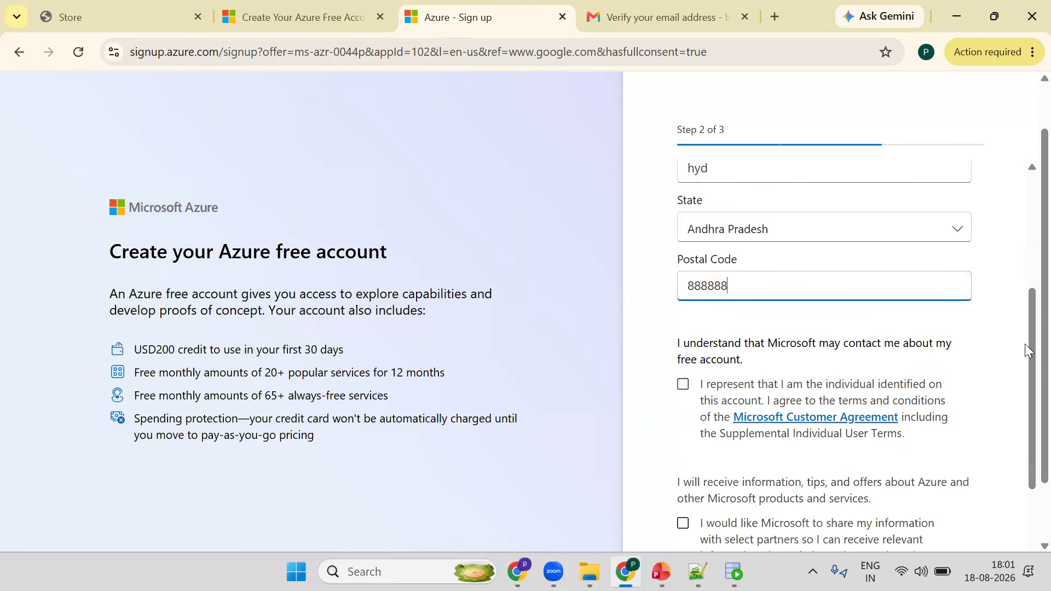
- Continue from the address step to the payment information step
scroll(957, 519, "down", 3)
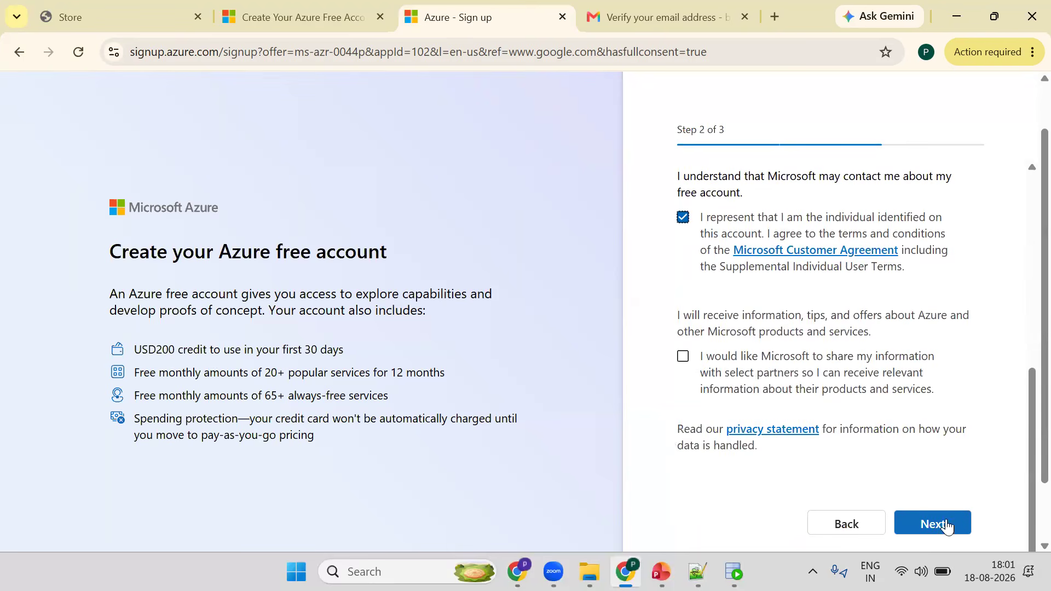
left_click(946, 524)
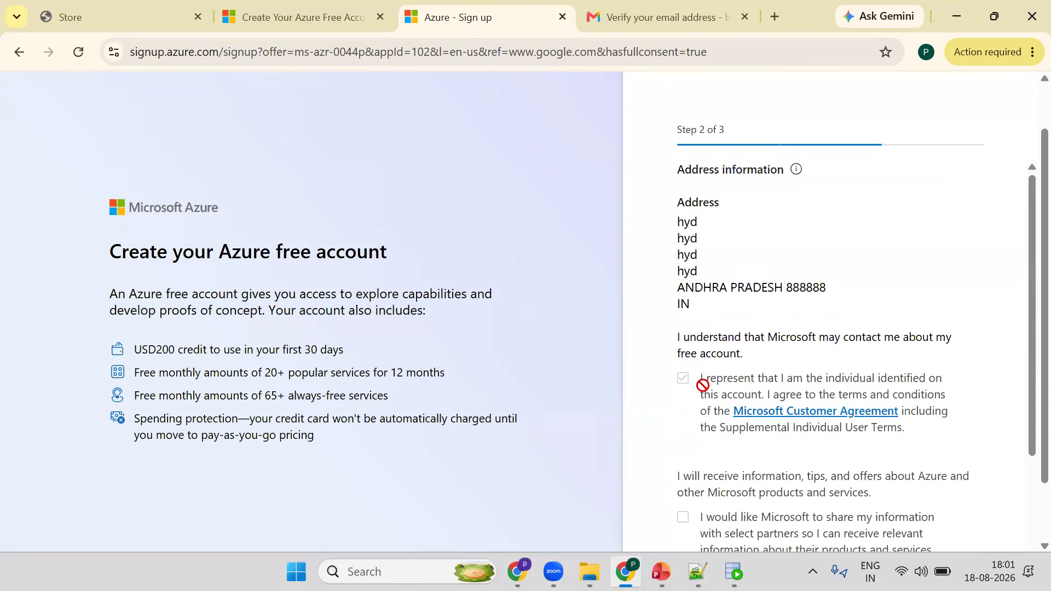
triple_click(313, 346)
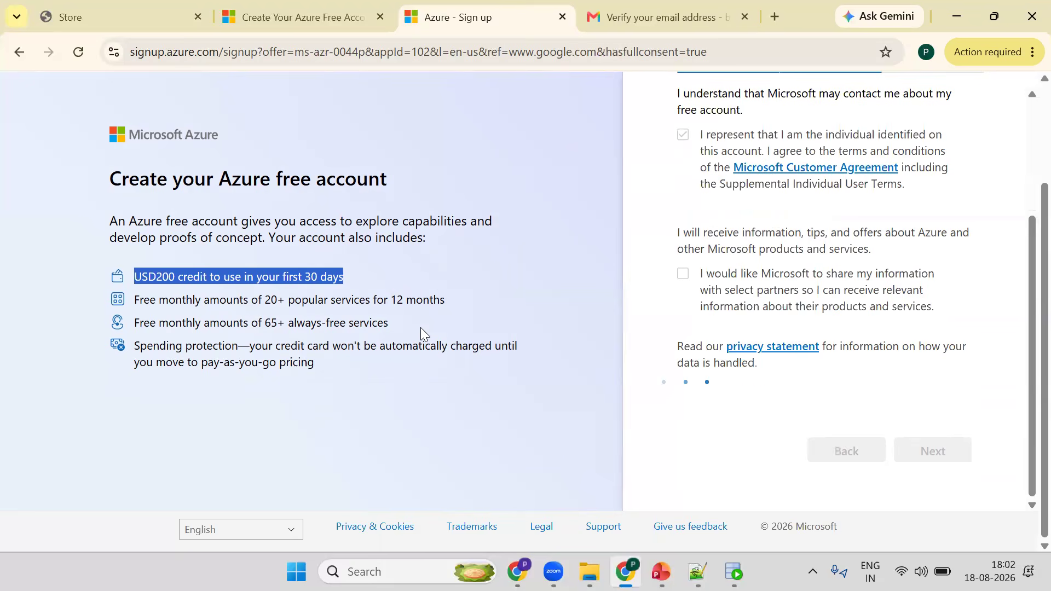
scroll(531, 319, "up", 3)
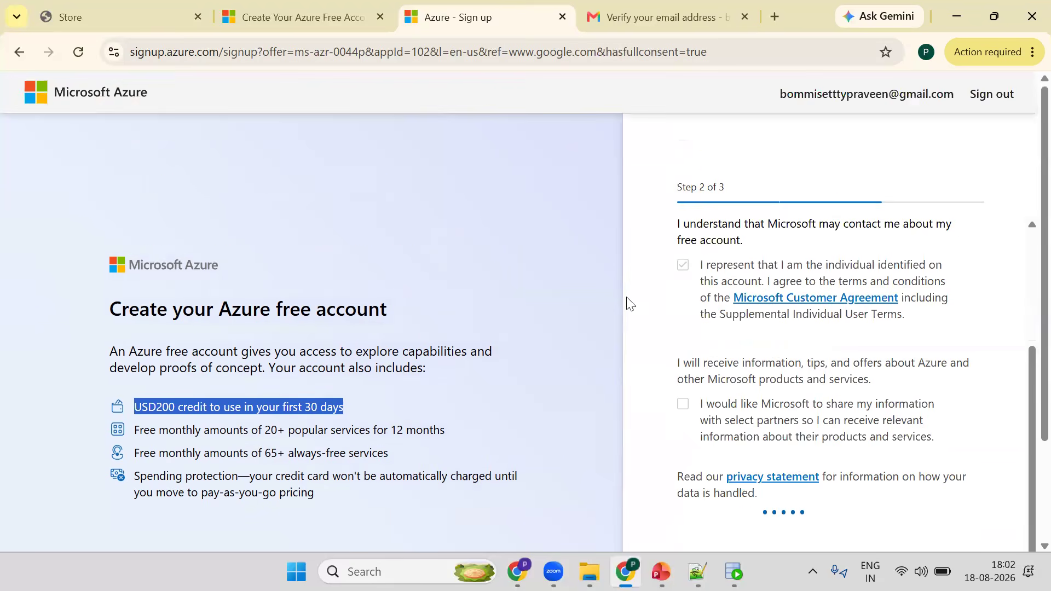
scroll(629, 304, "down", 3)
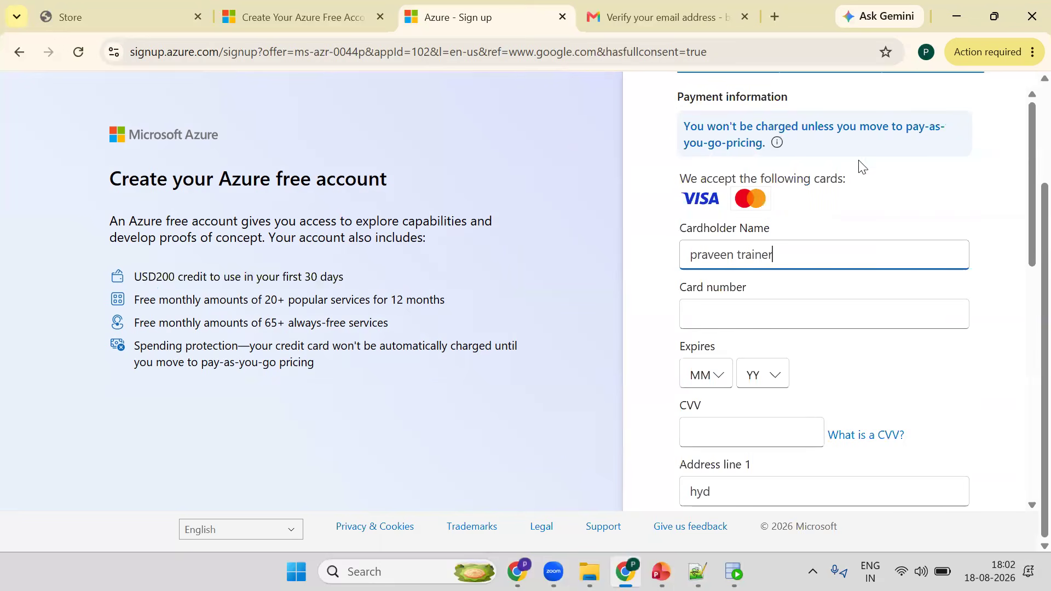
- Enter the payment card details and confirm the bank's one-time passcode on the purchase authentication page
left_click(722, 316)
scroll(758, 245, "down", 1)
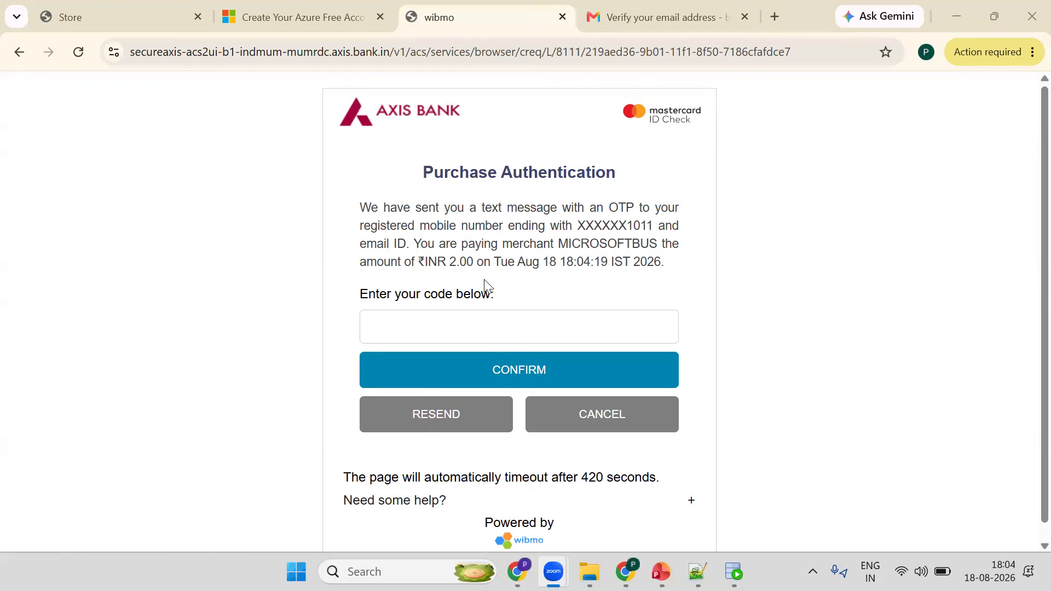
left_click(453, 318)
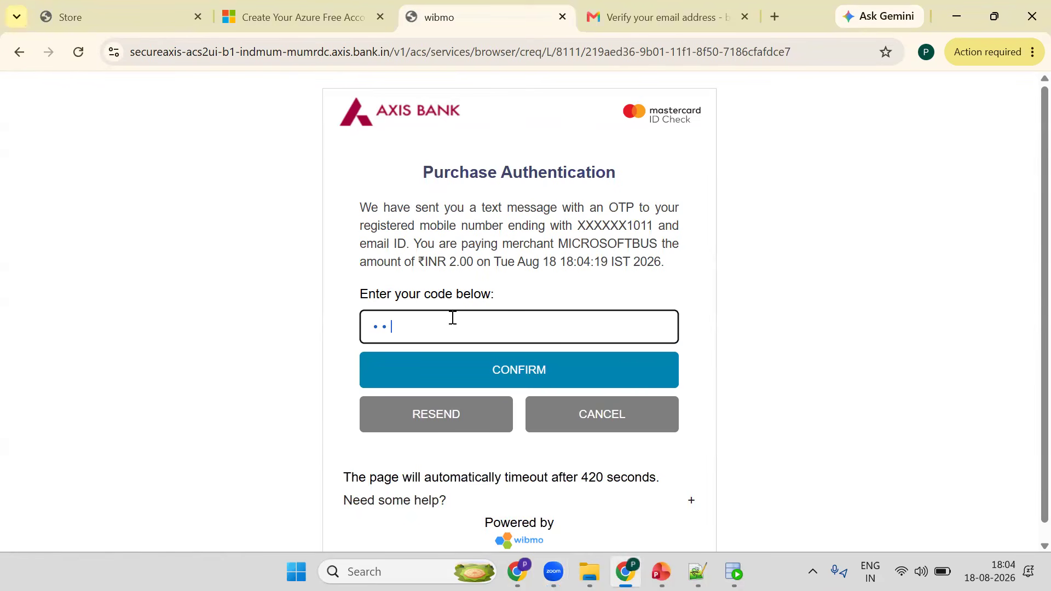
type("••••••")
left_click(472, 370)
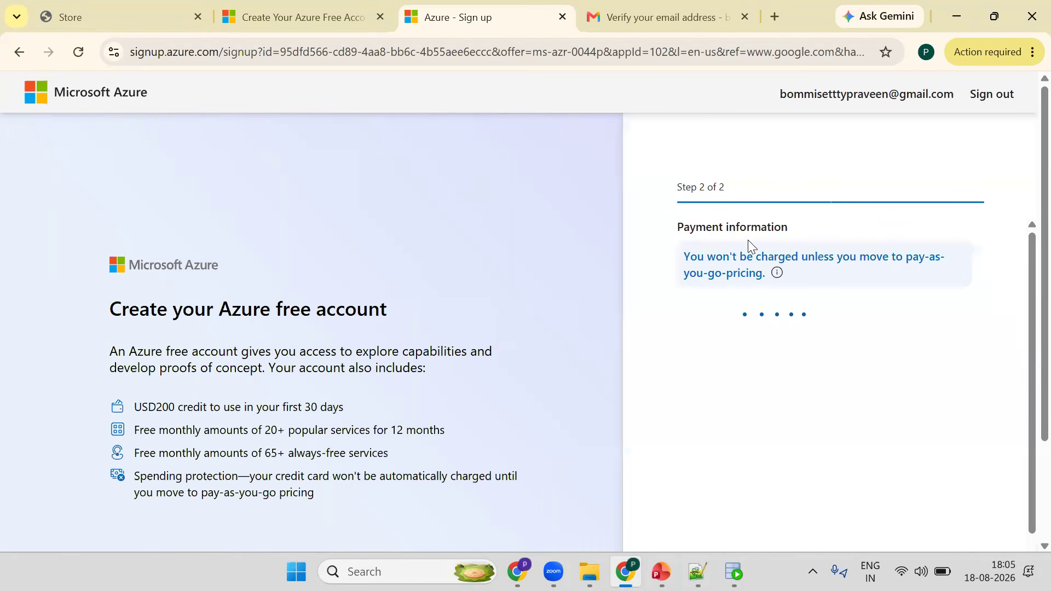
- Try to complete the free account sign-up and continue past the account protection screen
scroll(922, 362, "down", 5)
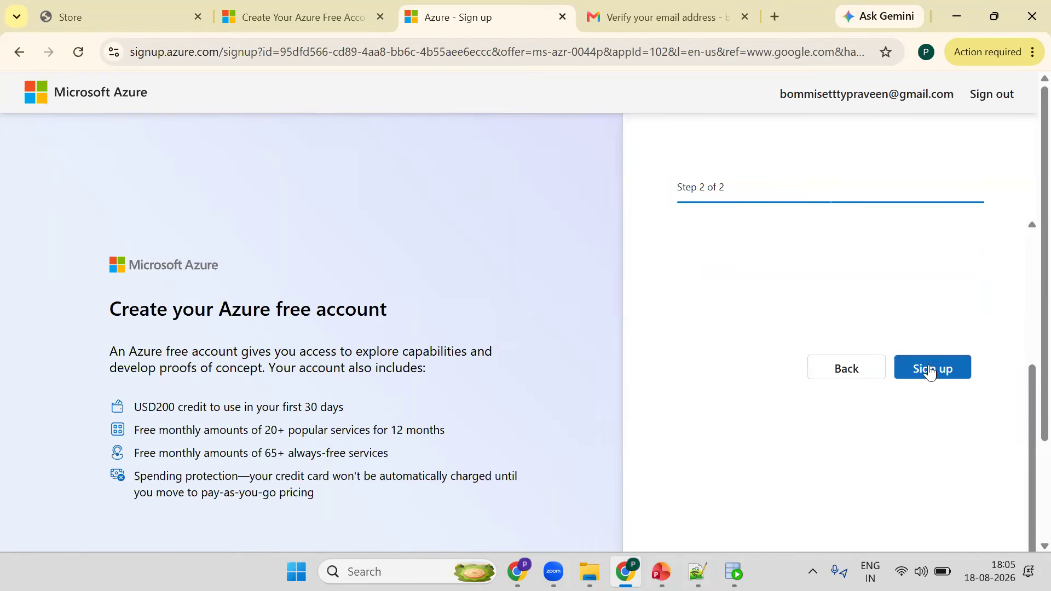
left_click(936, 369)
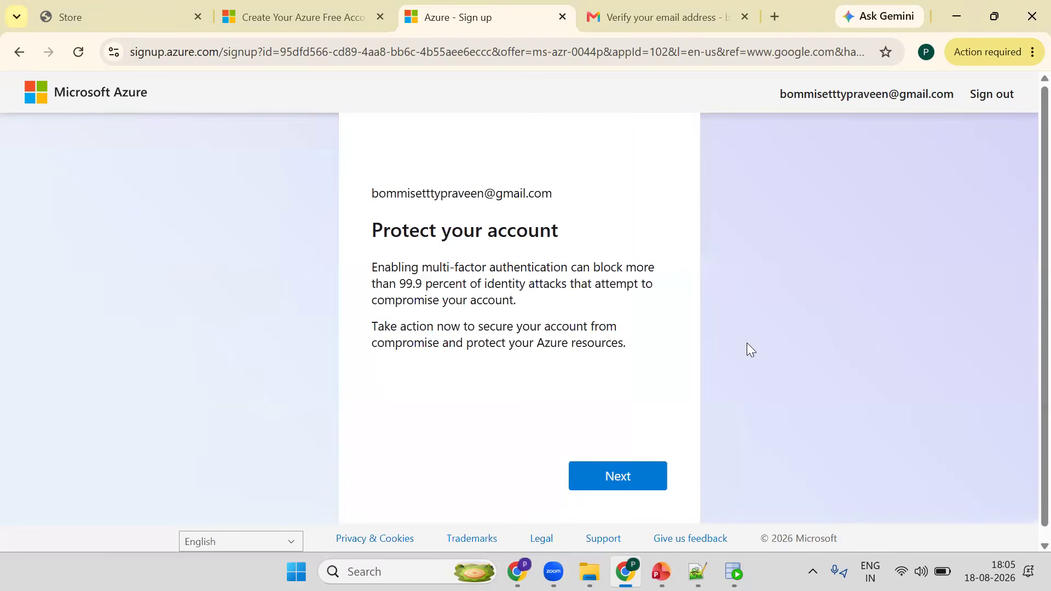
left_click(627, 474)
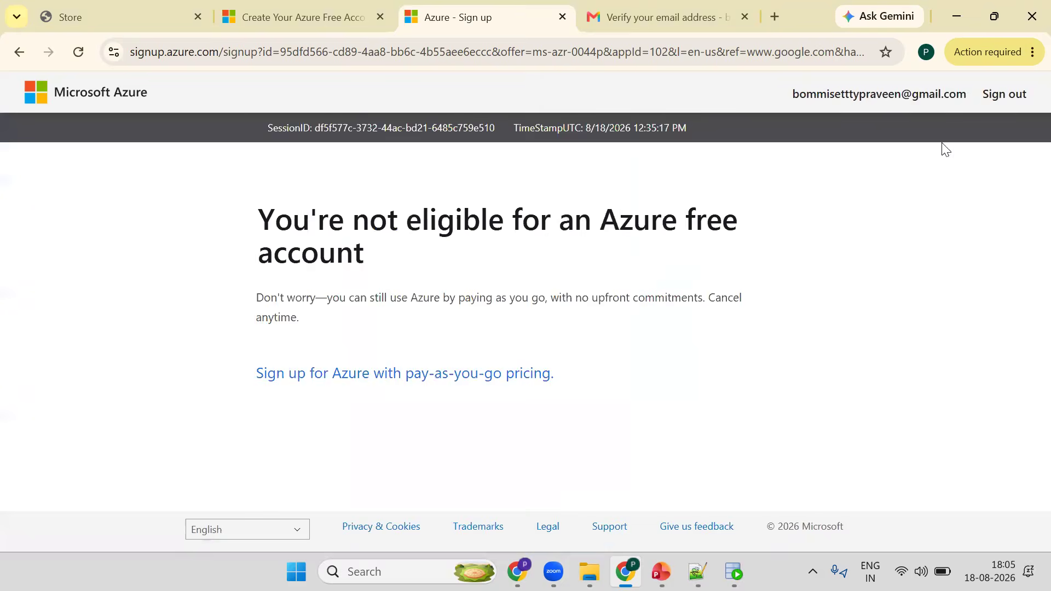
- Retry the sign-up using the saved payment method and continue past the account protection screen
left_click(1025, 1)
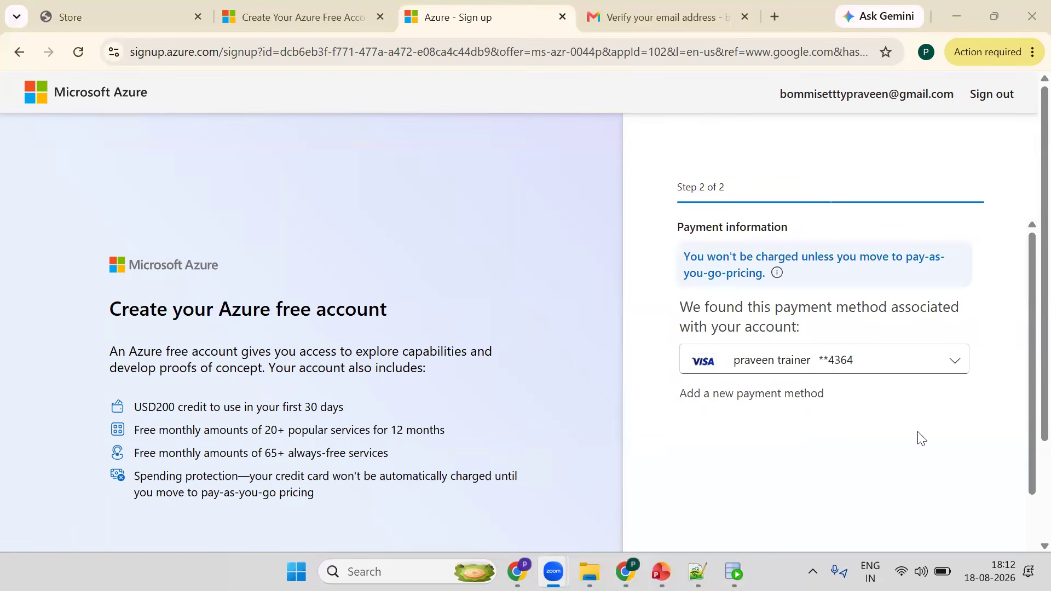
scroll(876, 350, "down", 5)
left_click(904, 356)
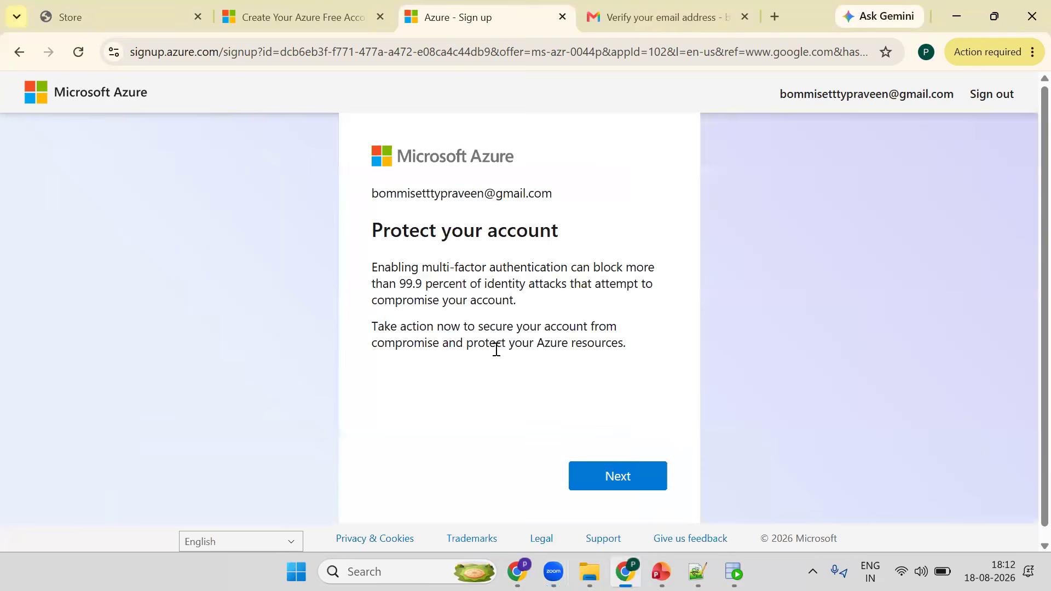
left_click(627, 474)
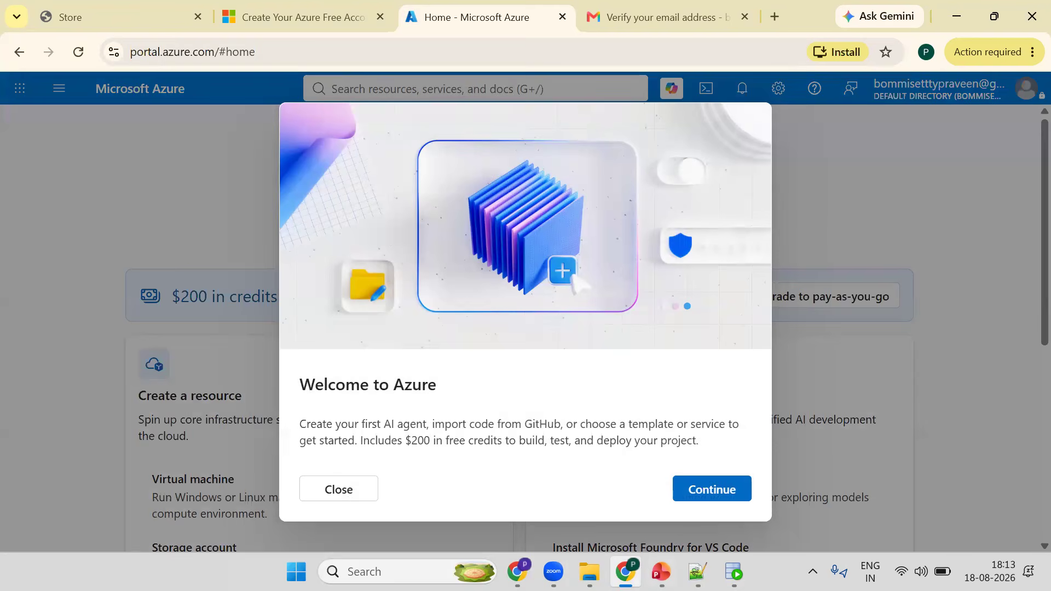
- Switch to the notes file and add an indented line "MICROSOF azure free account" below the blob storage entry
left_click(627, 569)
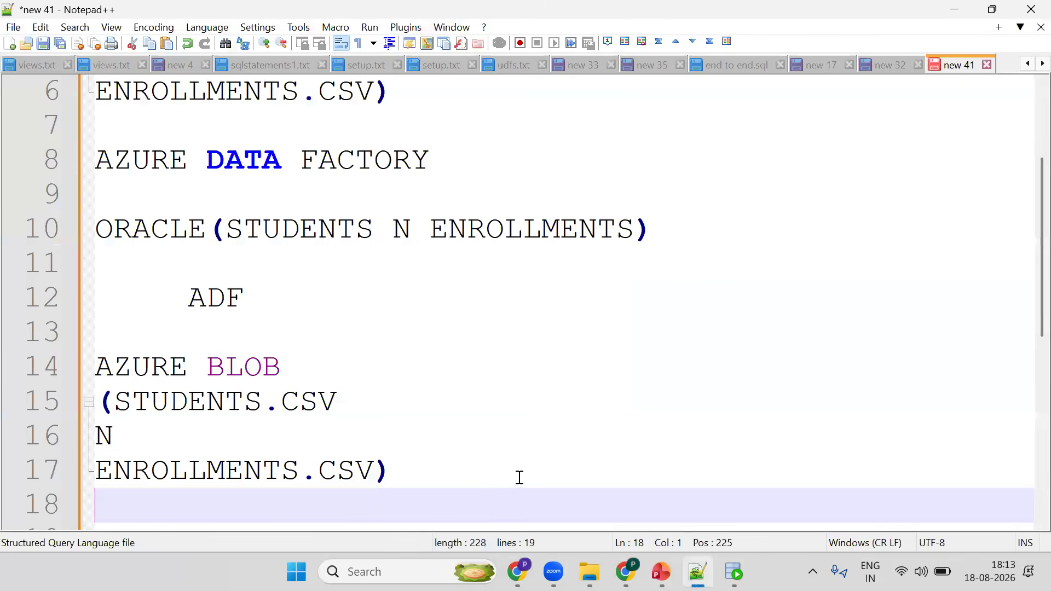
left_click(467, 477)
key("Down")
key("Down")
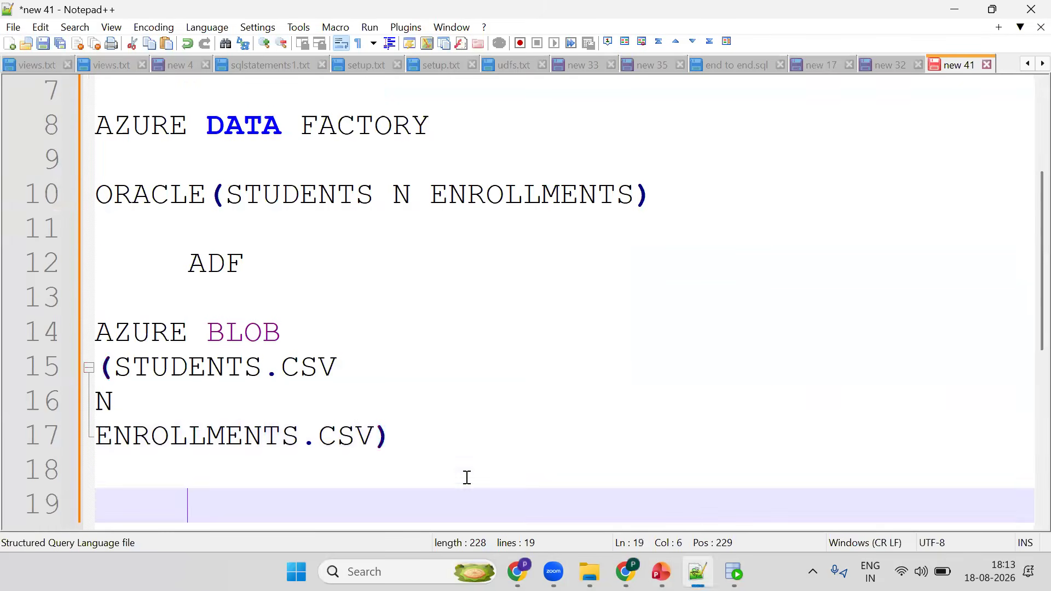
key("Return")
key("Return")
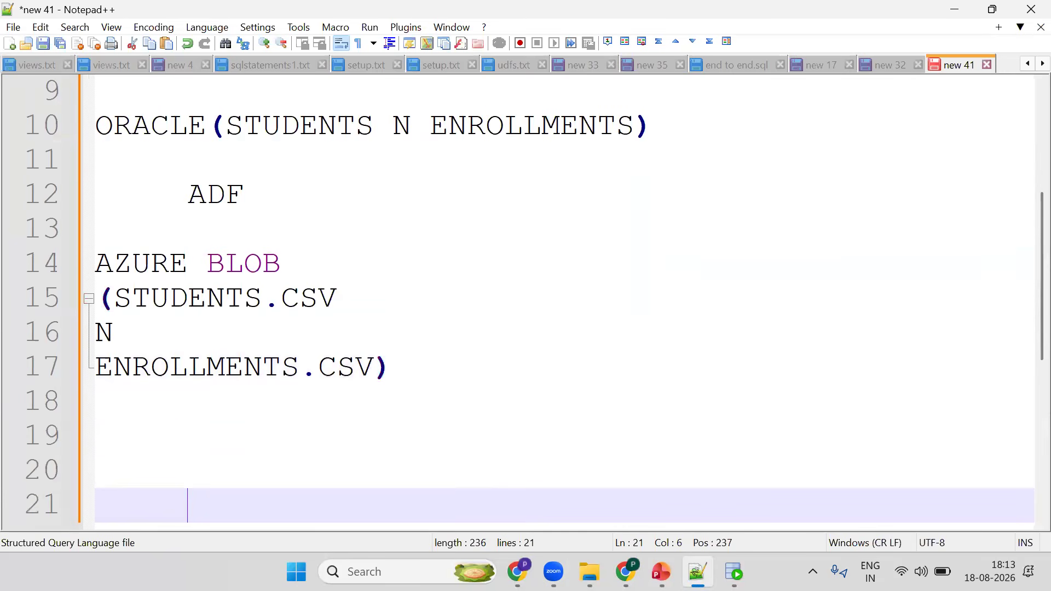
type("mir")
key("BackSpace")
type("c")
key("Return")
type("f")
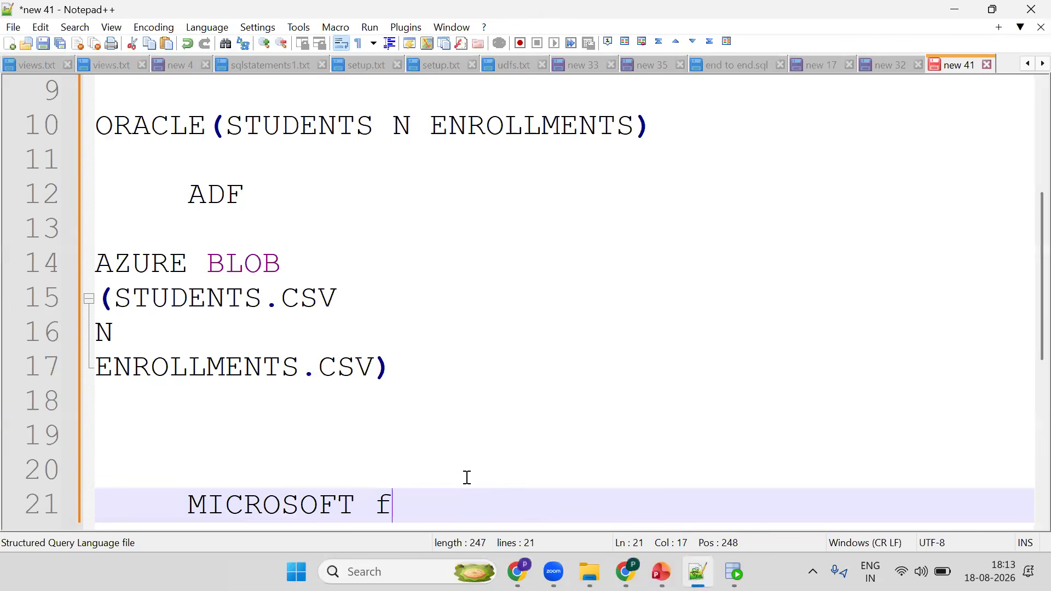
key("BackSpace")
key("BackSpace")
key("BackSpace")
type("azure free ")
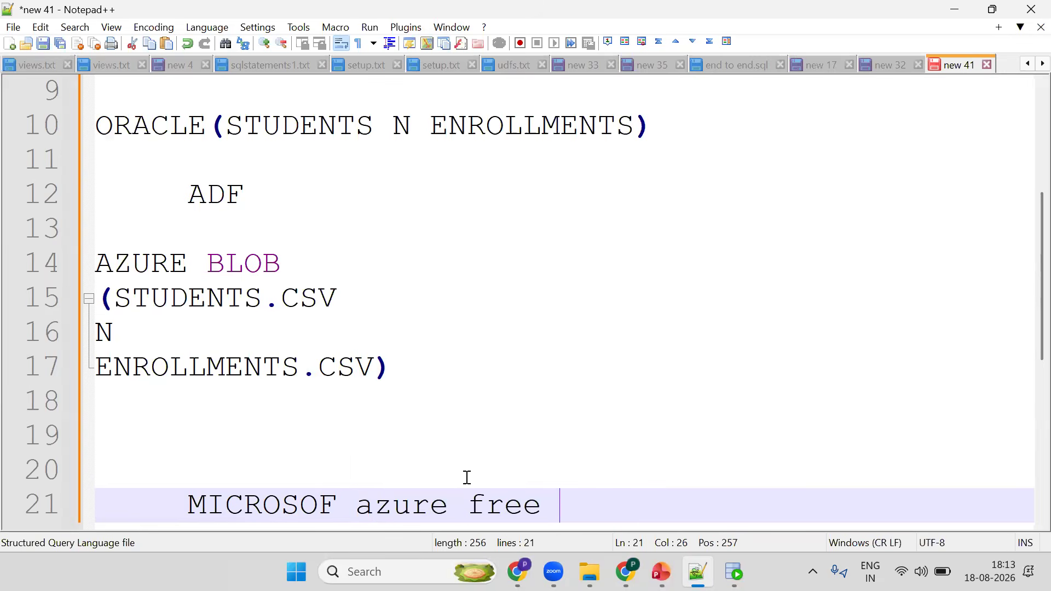
type("account")
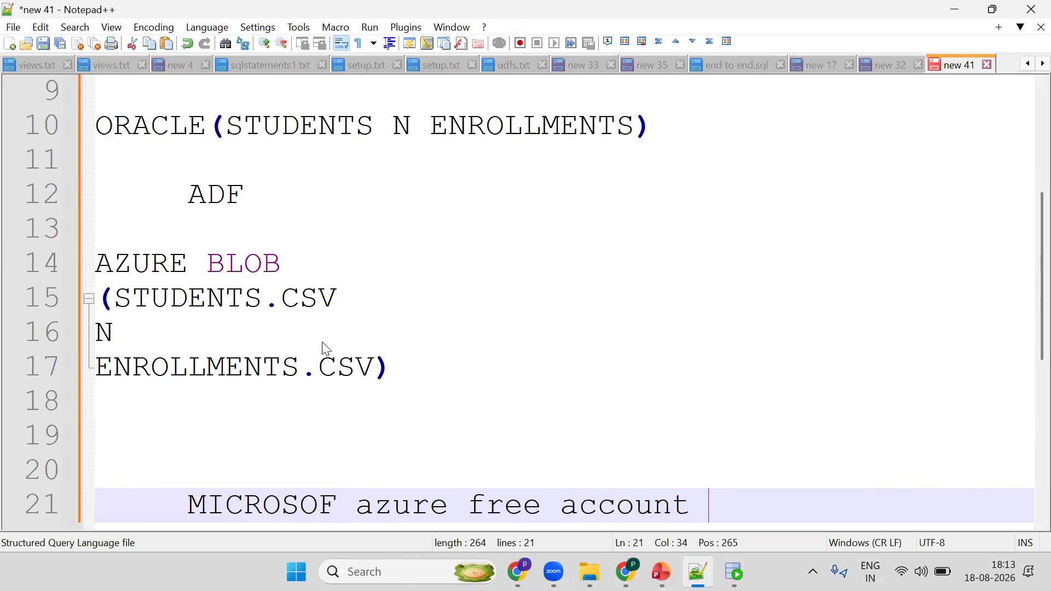
- Return to the Azure portal and close the Welcome to Azure dialog
key("alt+Tab")
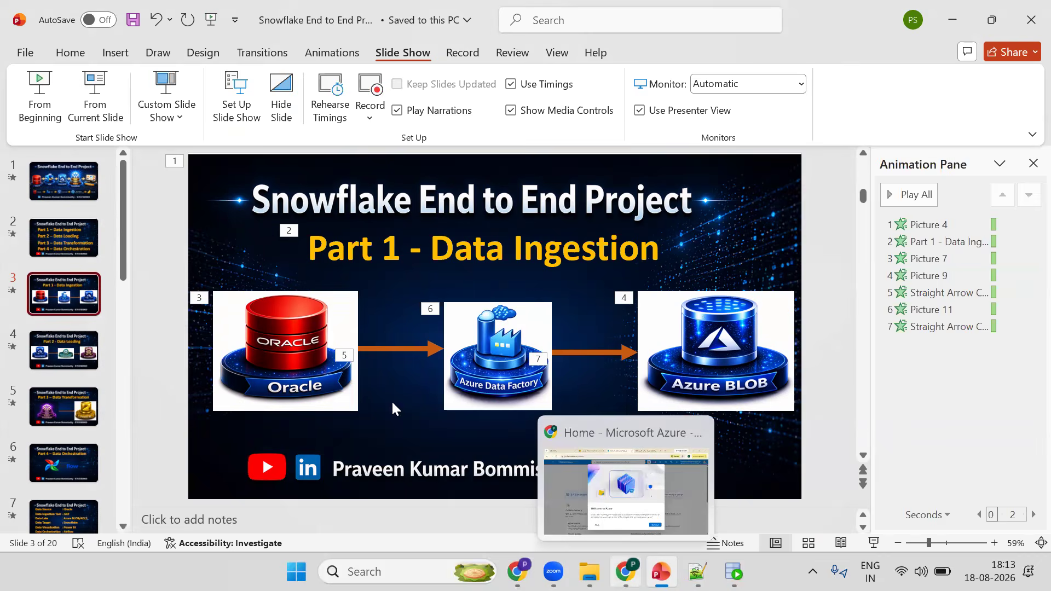
left_click(592, 489)
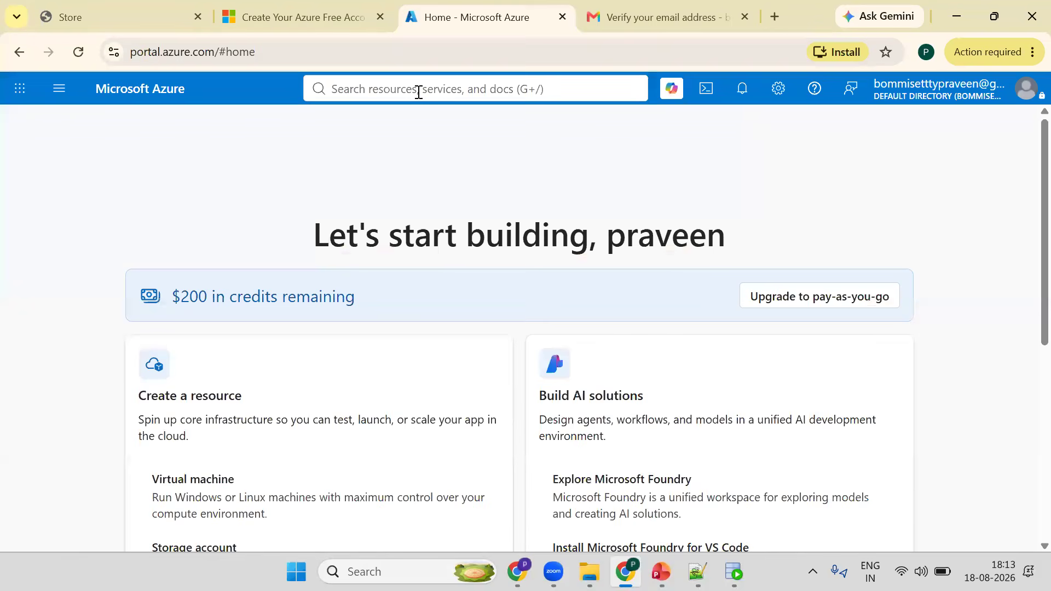
left_click(418, 93)
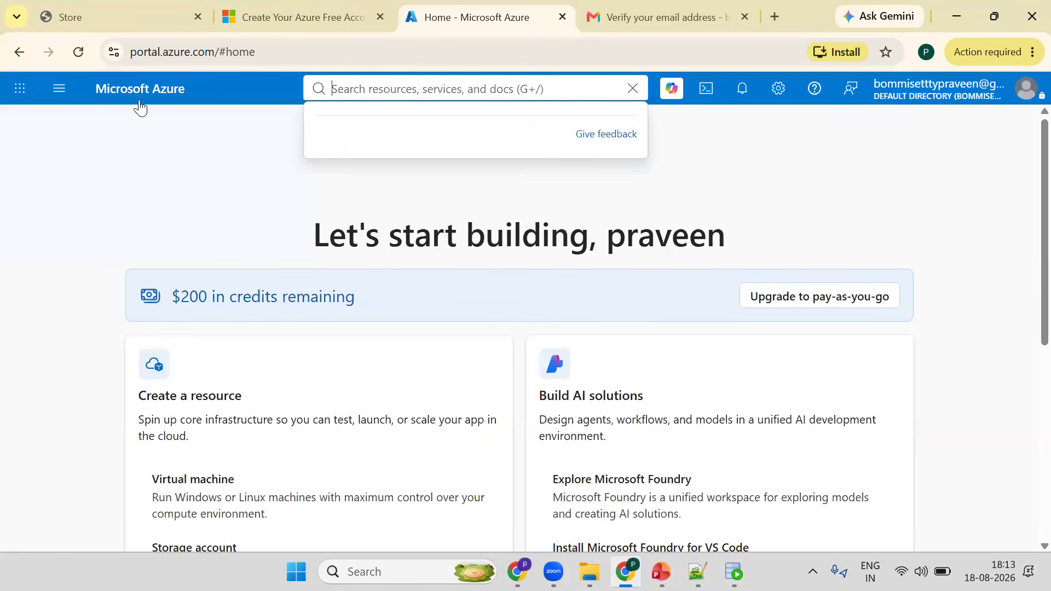
left_click(334, 201)
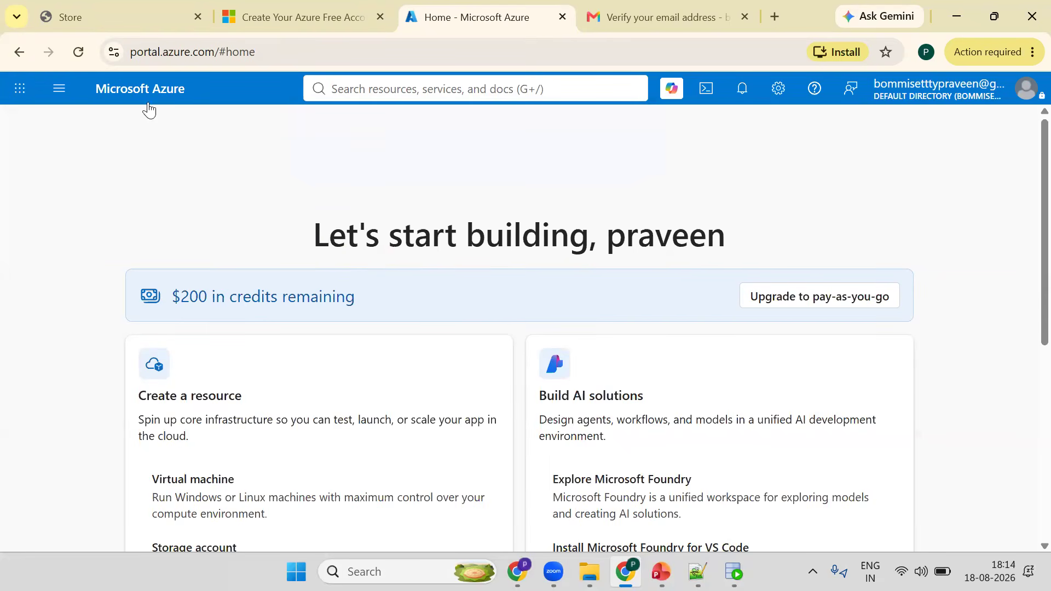
- Open the All resources page from the portal menu and search the portal for Databricks and Data Factory services
left_click(71, 97)
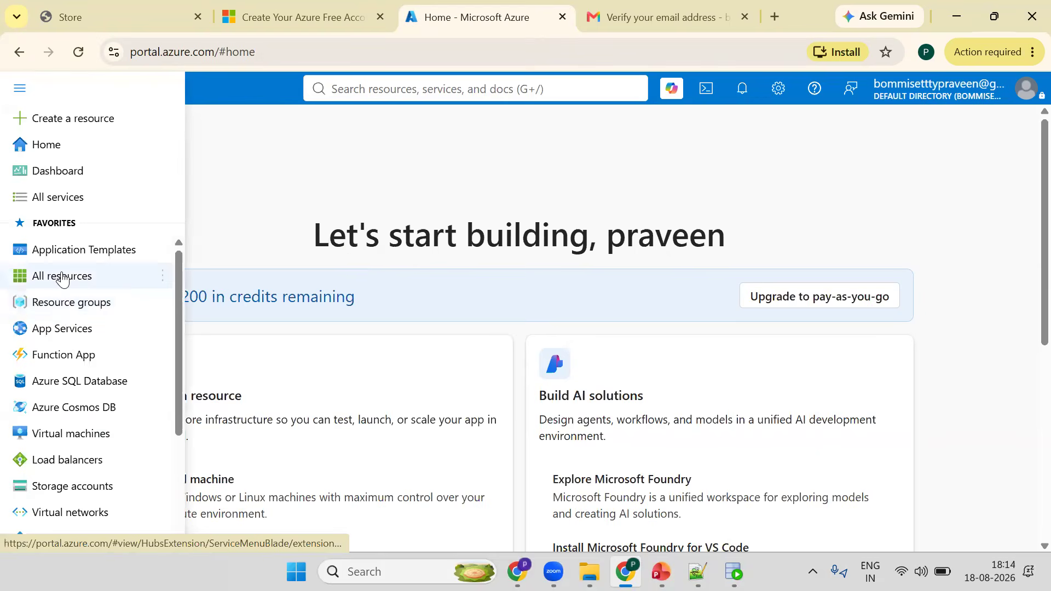
left_click(120, 273)
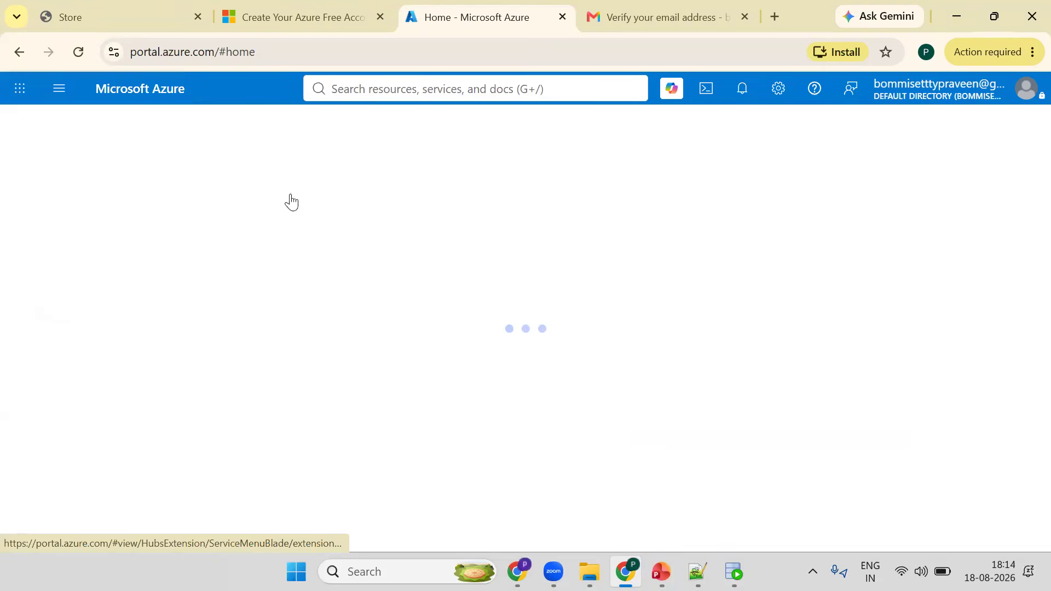
left_click(380, 89)
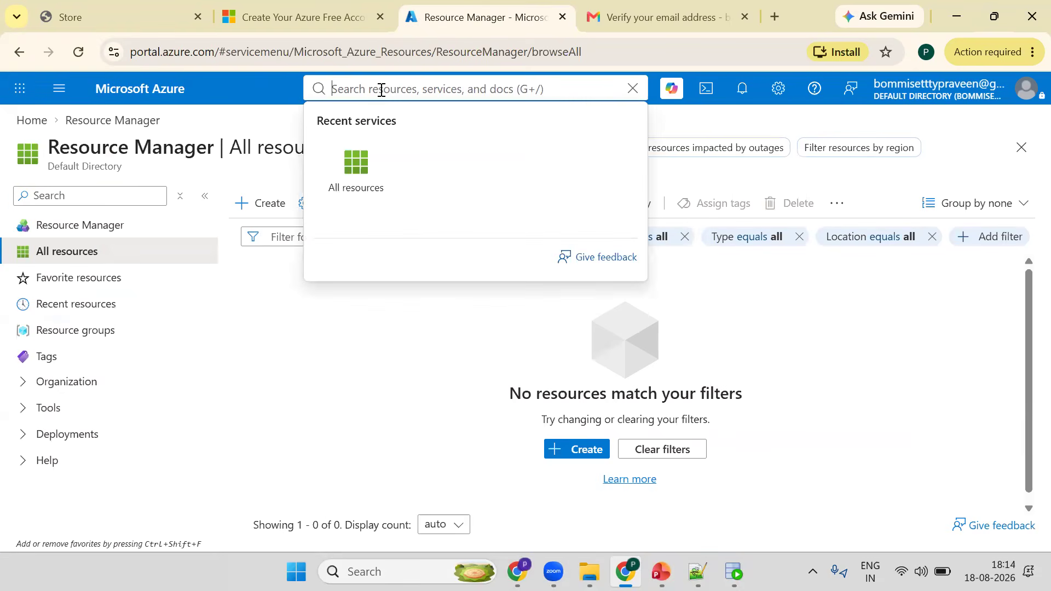
type("databr")
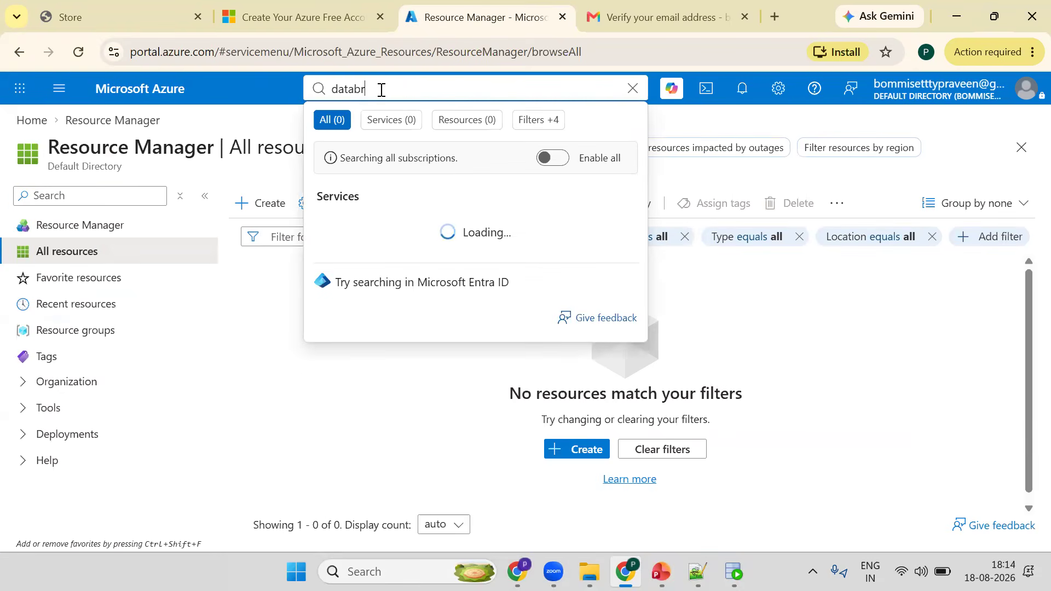
type("i")
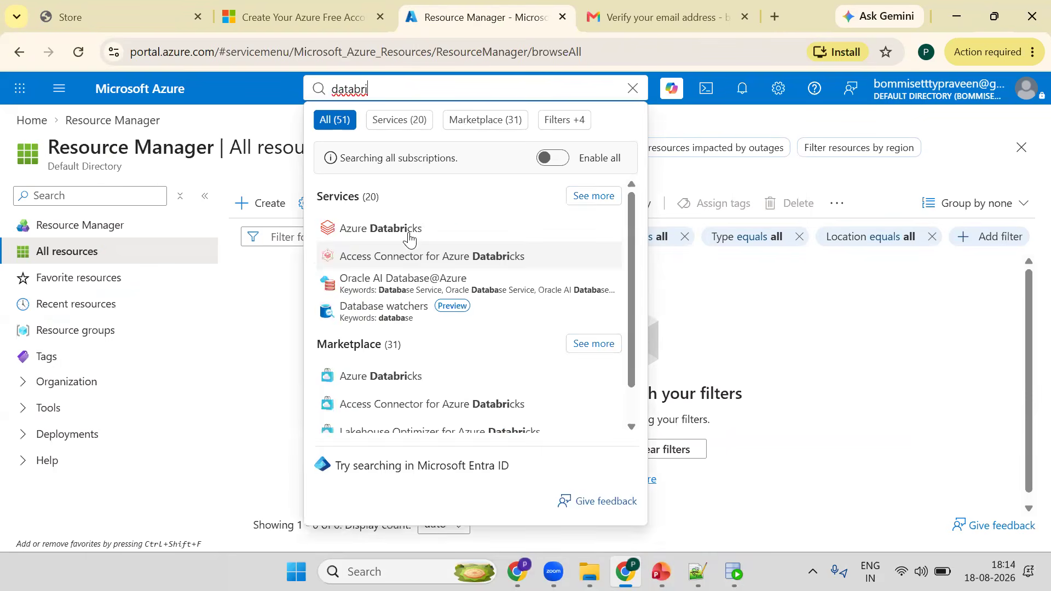
key("BackSpace")
key("BackSpace")
key("BackSpace")
key("BackSpace")
key("BackSpace")
key("BackSpace")
key("BackSpace")
type("data ")
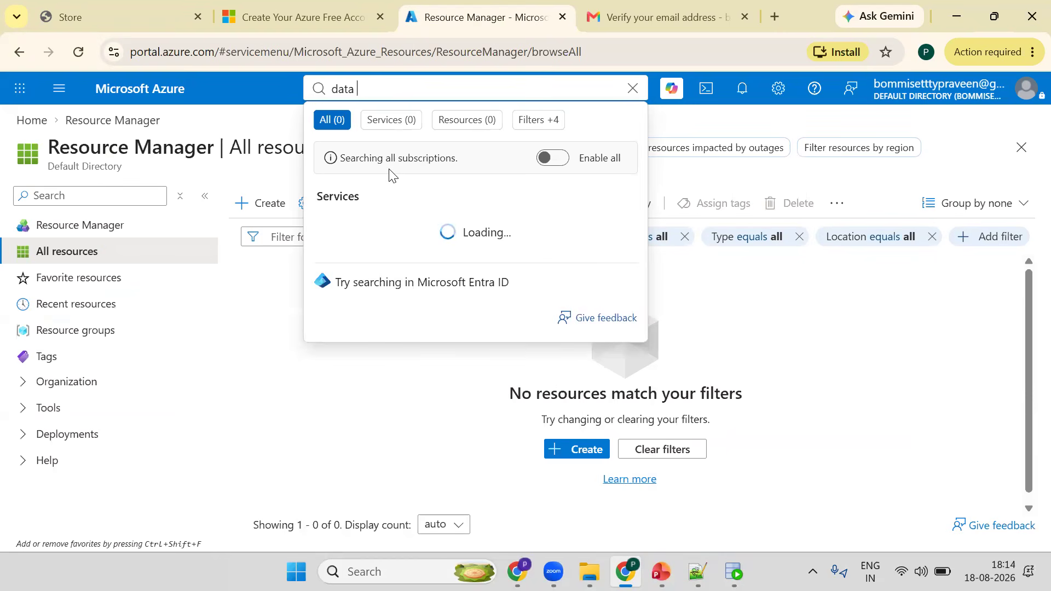
type("facto")
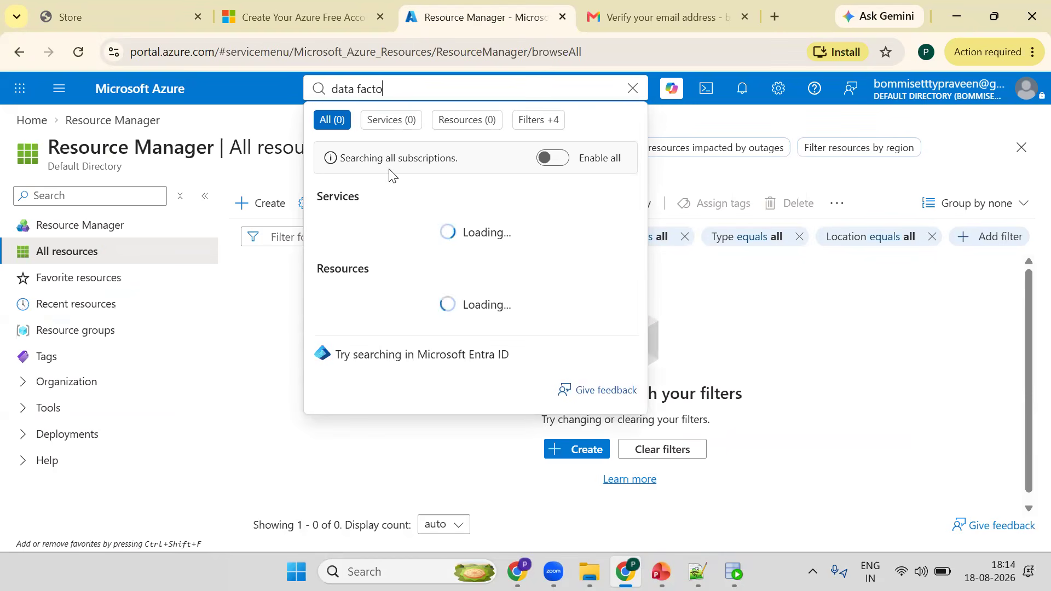
- Search the portal for storage and SQL database services
key("ctrl+a")
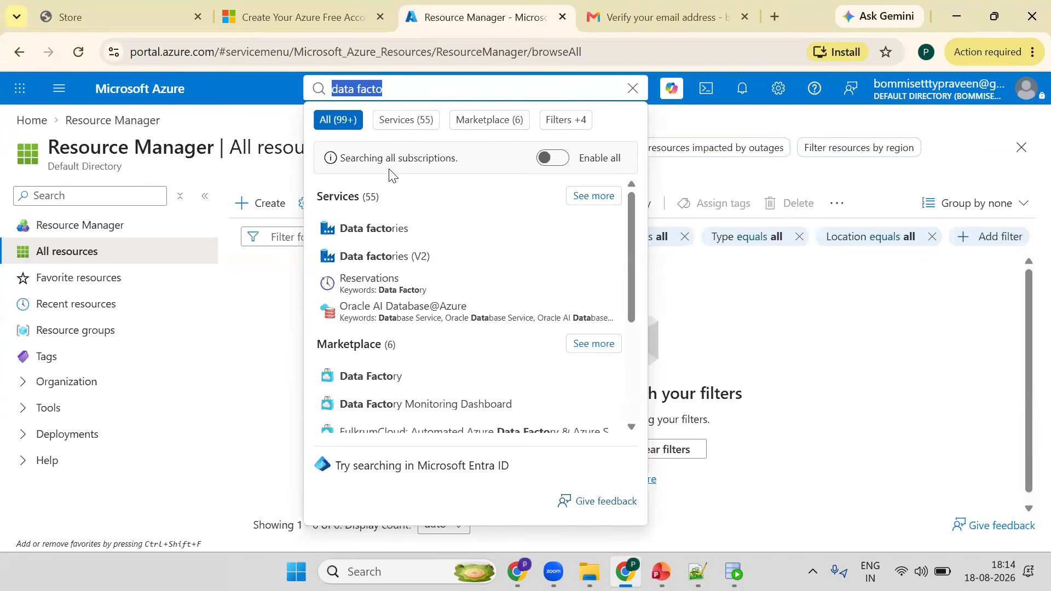
type("storag")
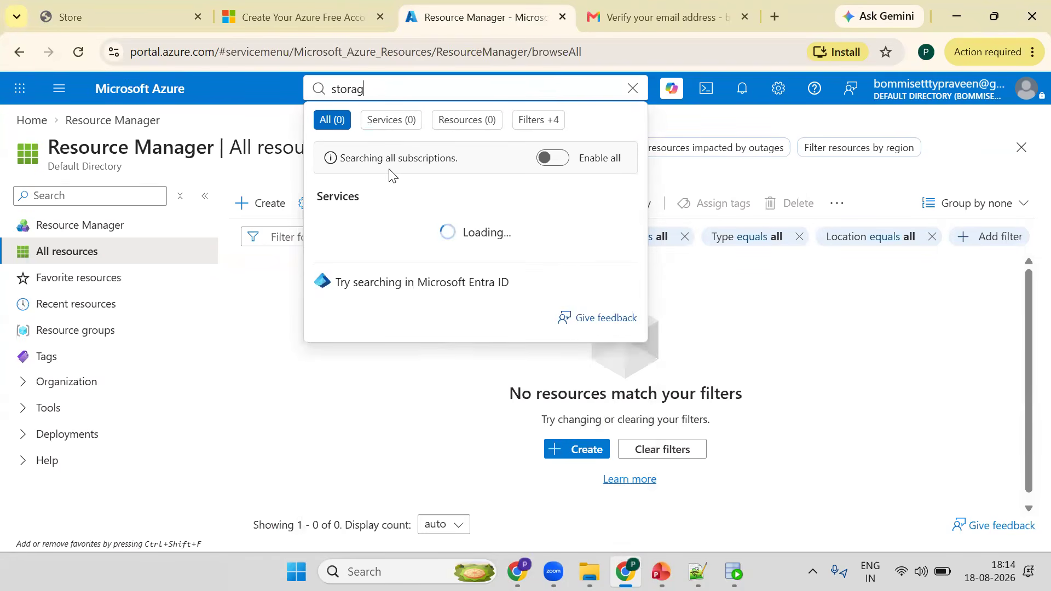
type("e")
key("ctrl+a")
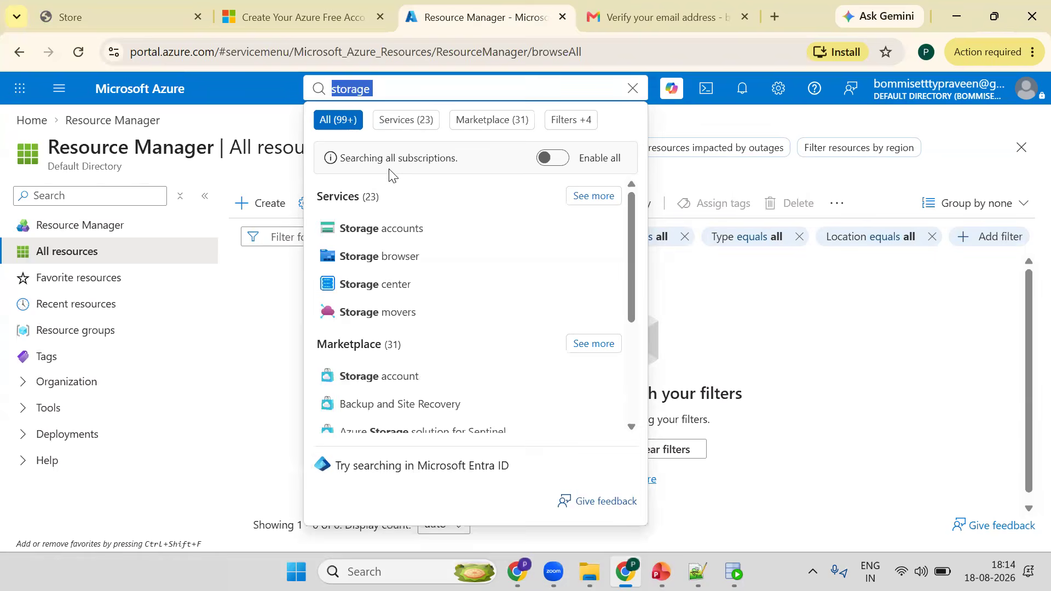
type("sql da")
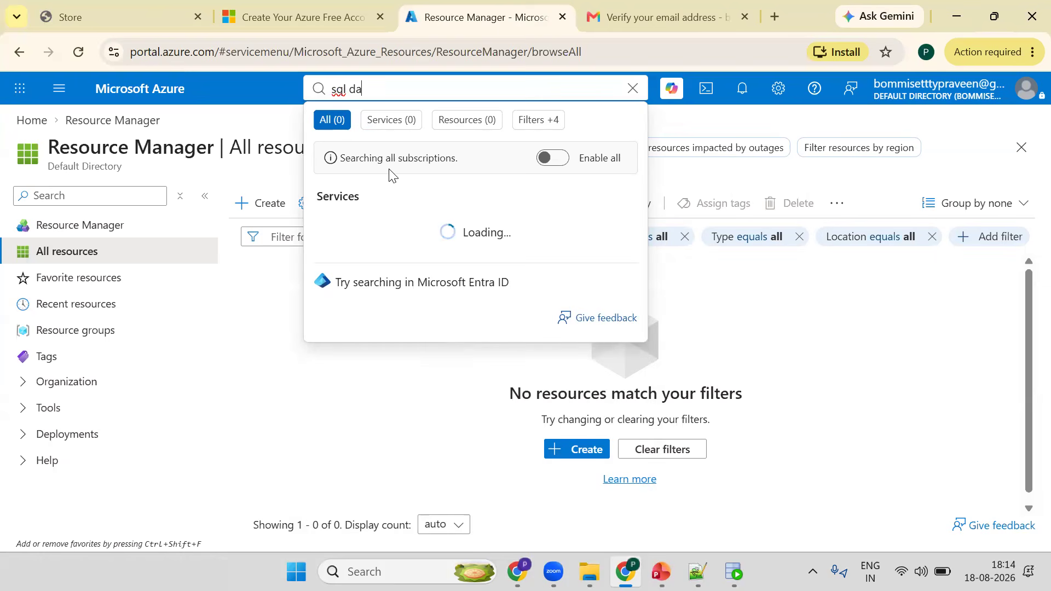
type("t")
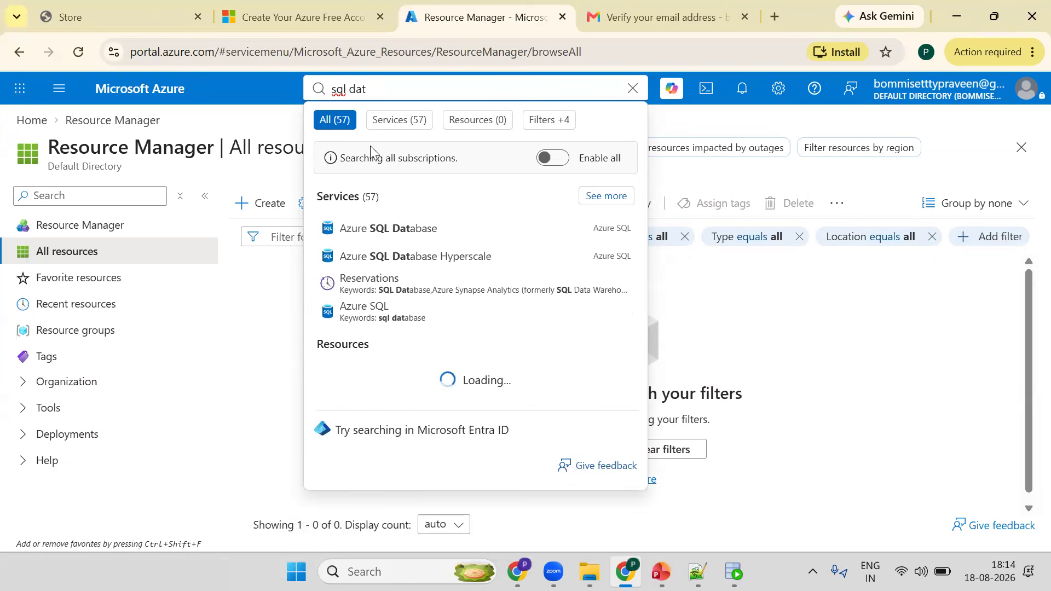
- Go back to the portal home and search for storage account services
left_click(153, 87)
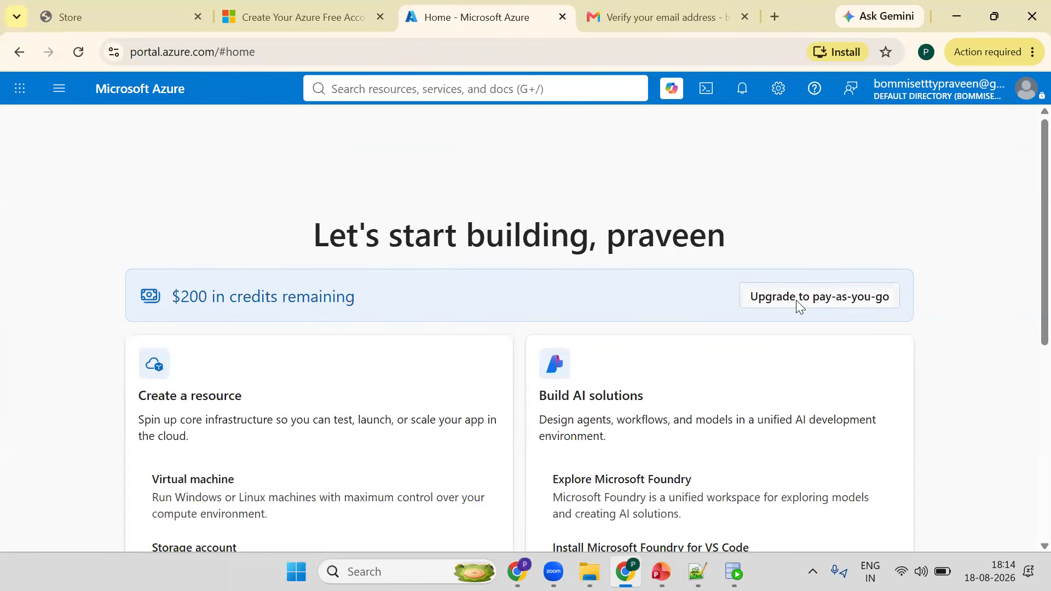
left_click(368, 94)
type("st")
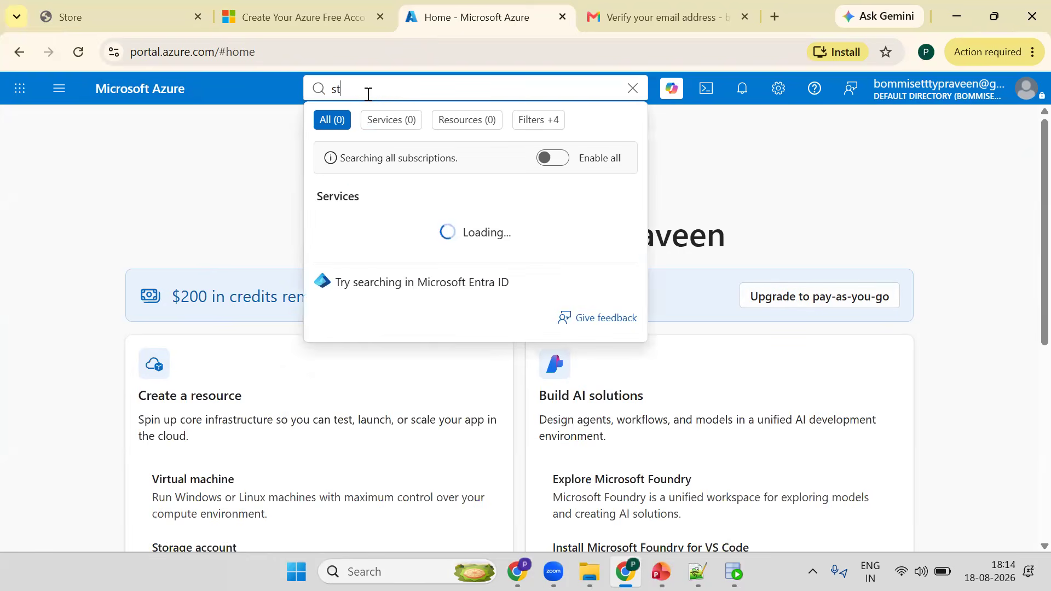
type("orage accou")
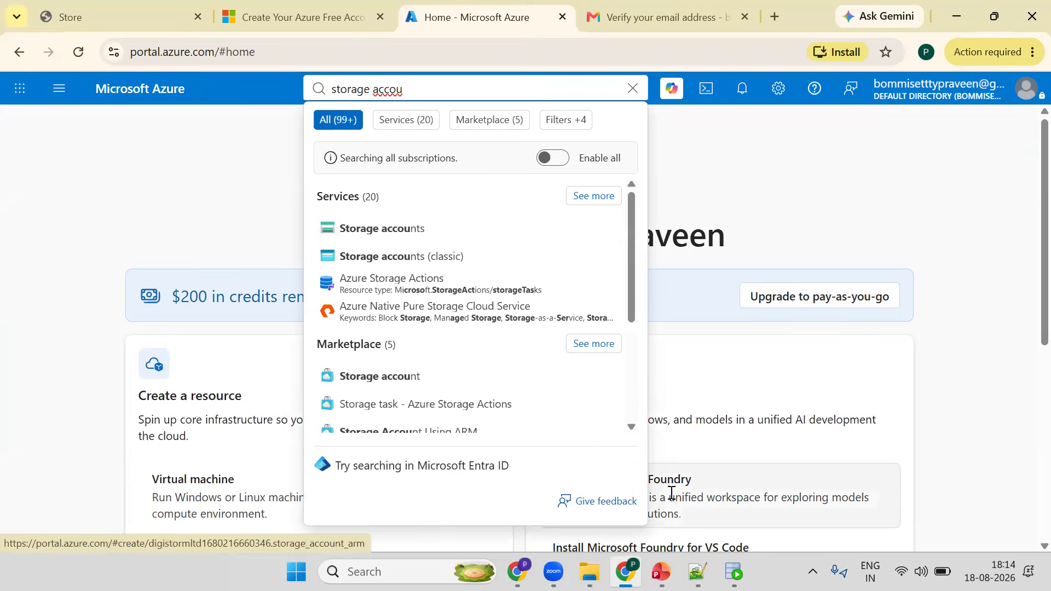
- Switch to the notes file and add an indented heading "STORAGE ACCOUNTS:" below the free account line
key("alt+Tab")
key("Return")
key("Return")
type("STP")
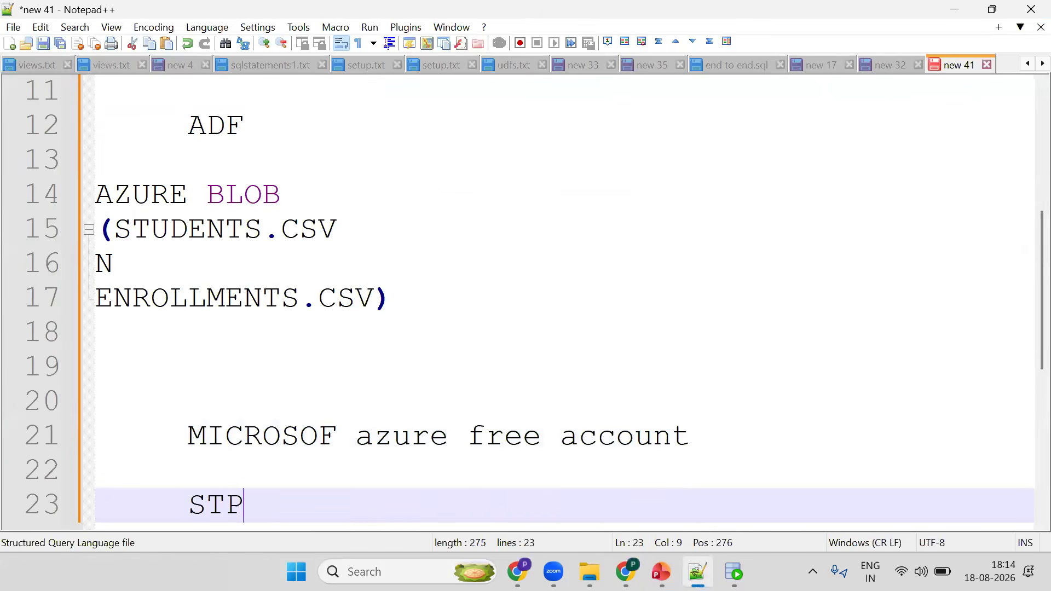
key("BackSpace")
type("ORAGE ")
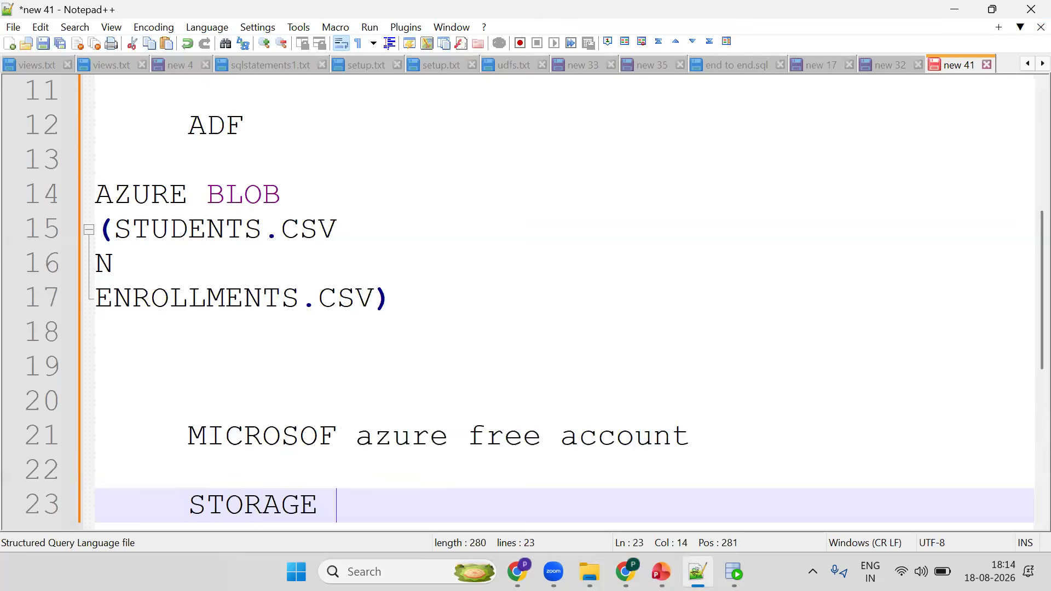
type("ACCOUNT")
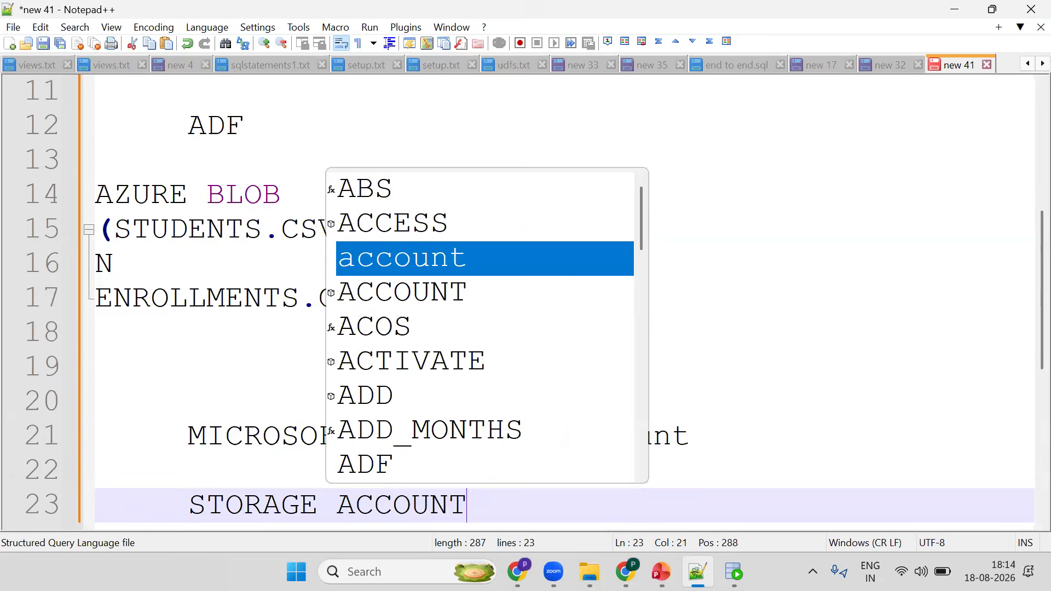
type("S")
type(":")
key("Return")
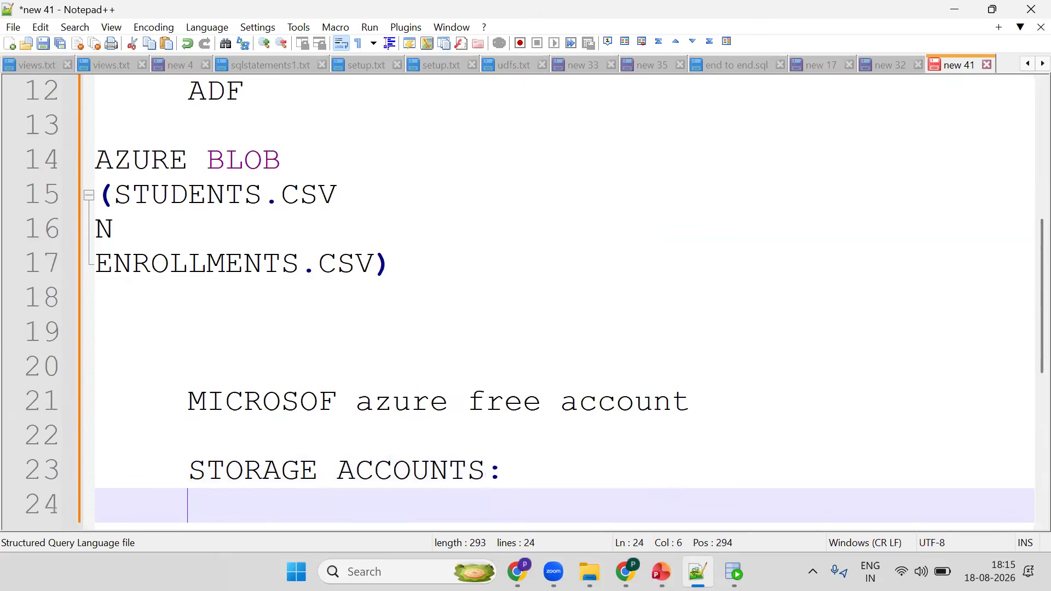
- Add the line "TO STORE THE DATA FILES .CSV .JSON .PARQUET" under the storage accounts heading
type("TO STORE THE DA")
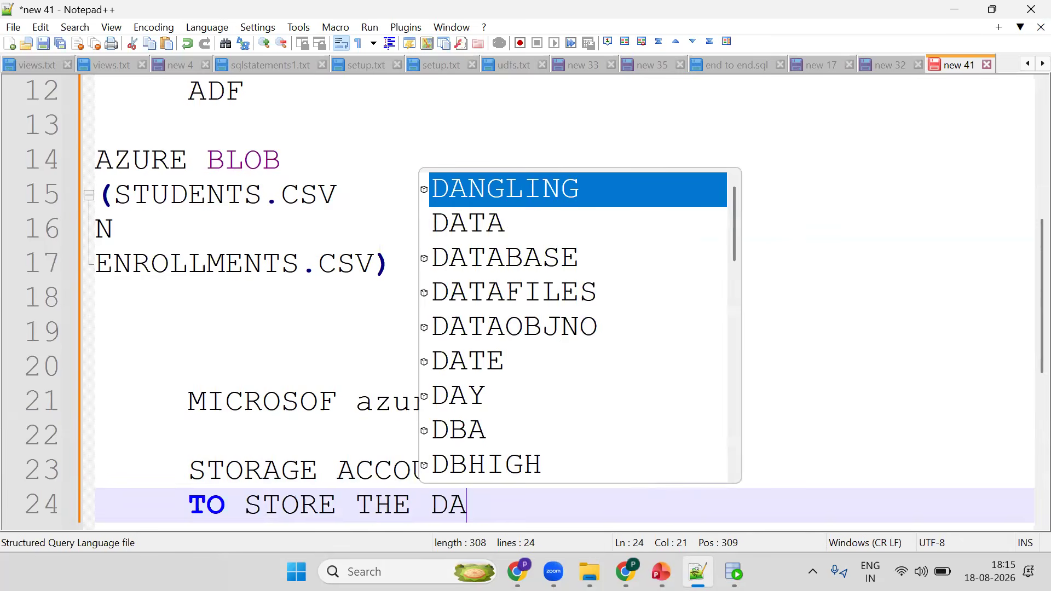
type("TA FIL")
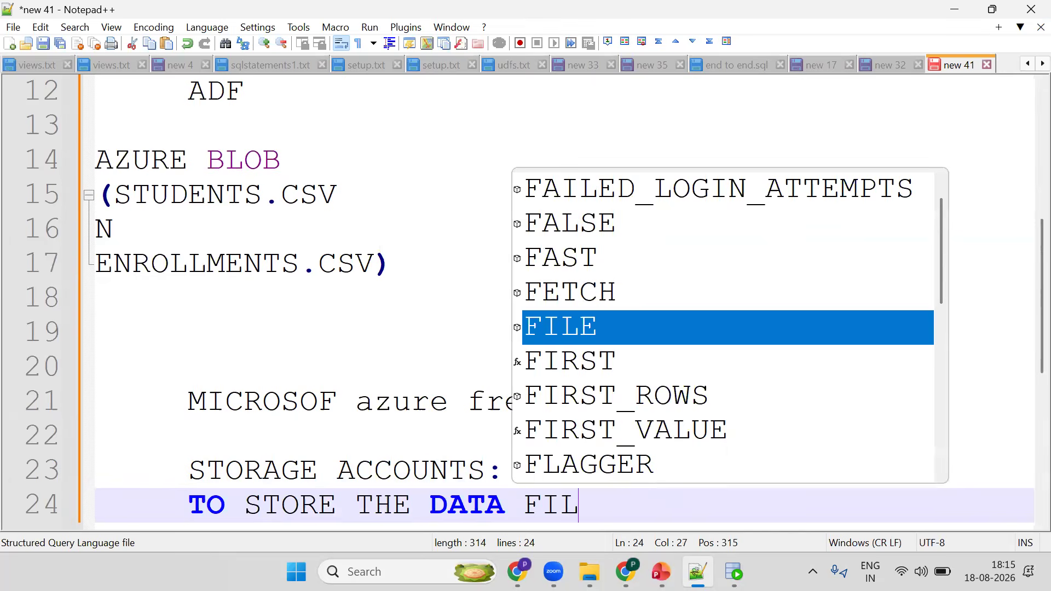
type("ES")
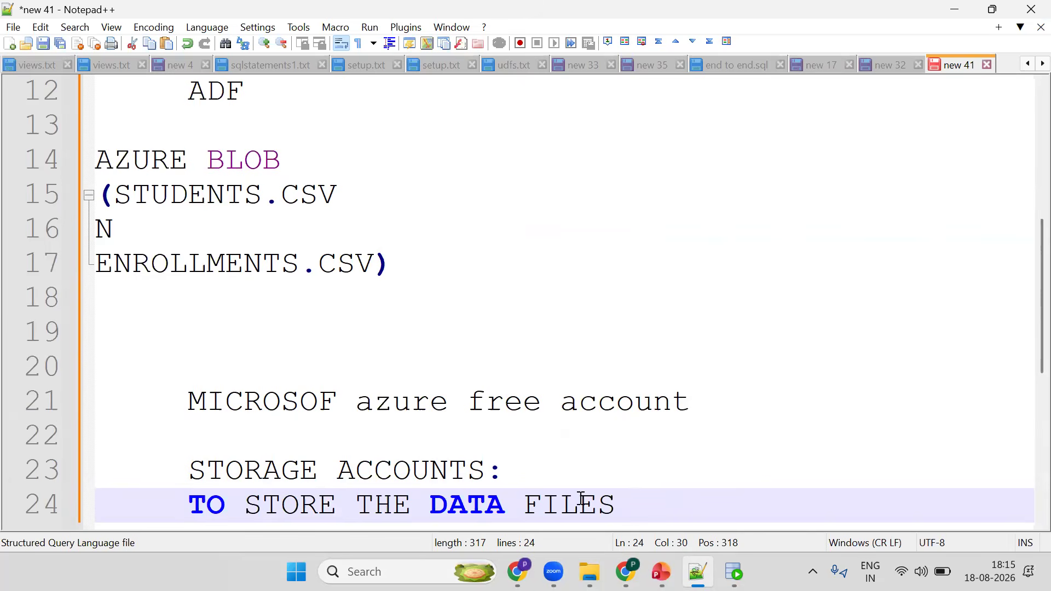
type(".CSV ")
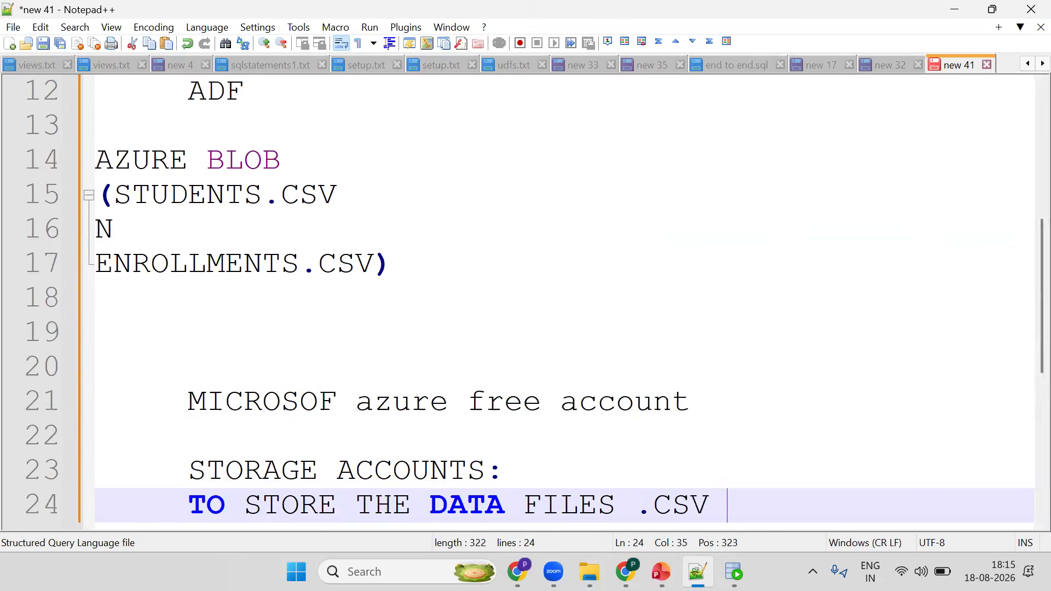
type(".JSON")
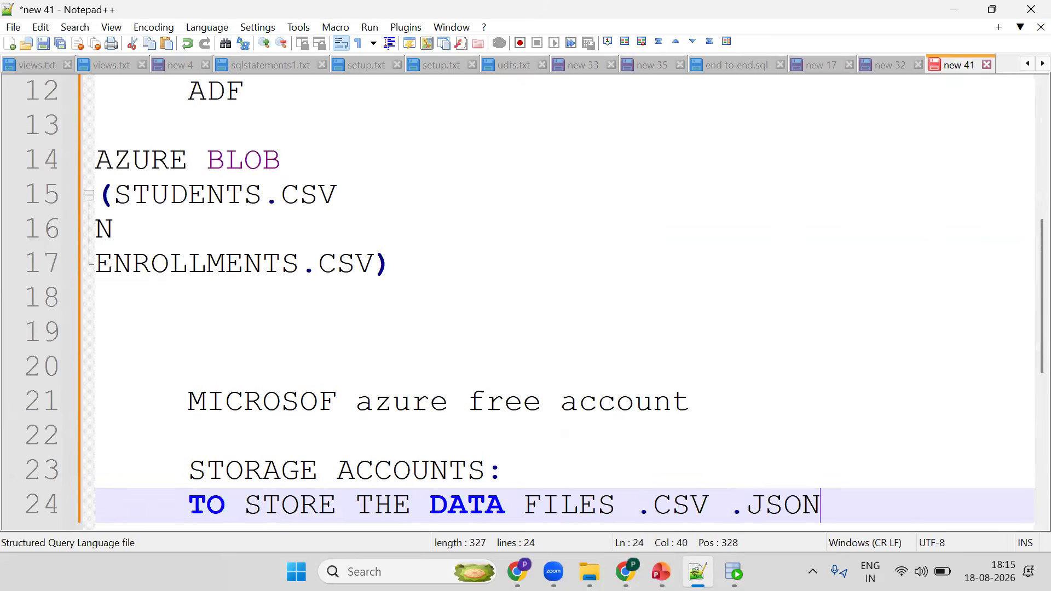
type(" .PARQ")
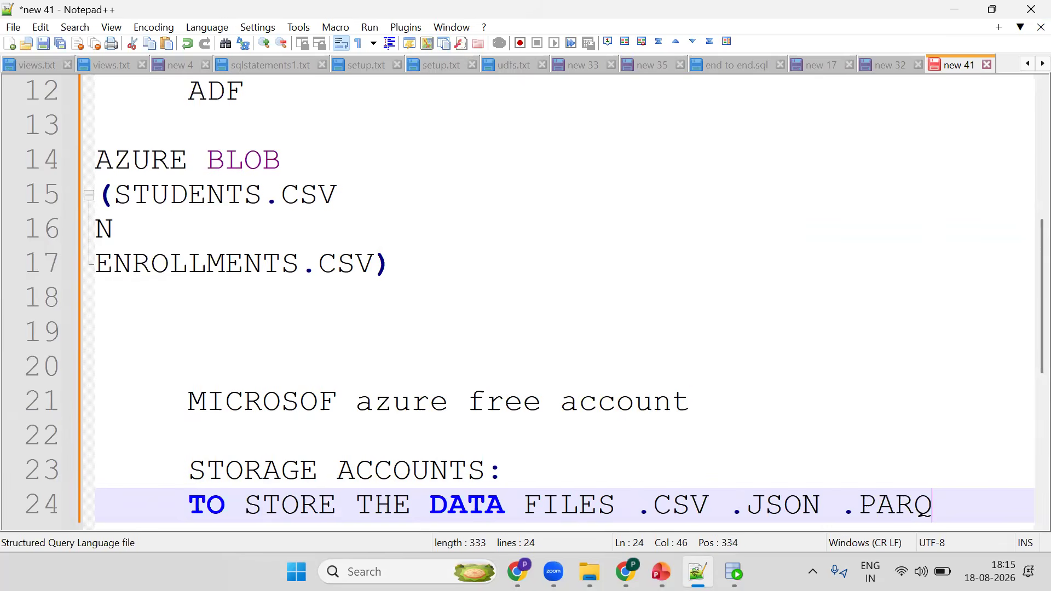
type("UET")
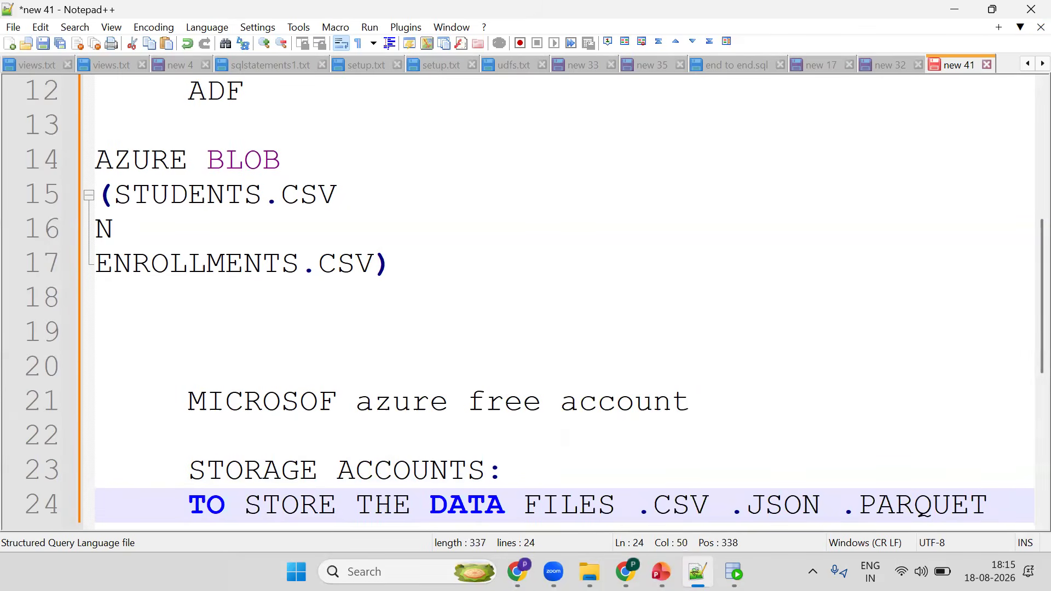
key("Return")
key("Return")
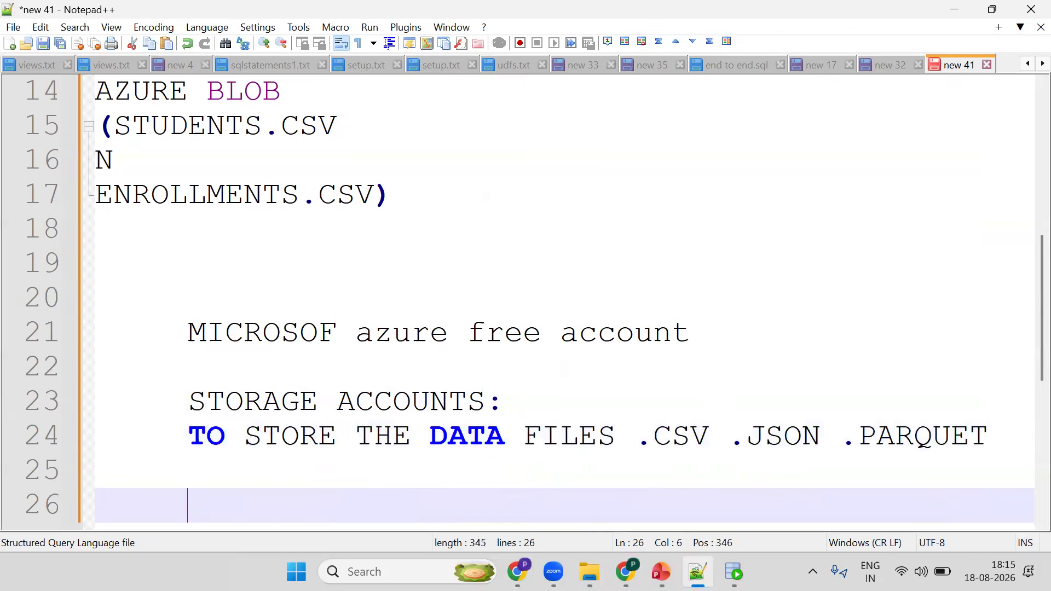
- Add the line "ORACLE(ST+EN) => STORAGE ACCOUNT" below it in the notes
type("ORACLE(")
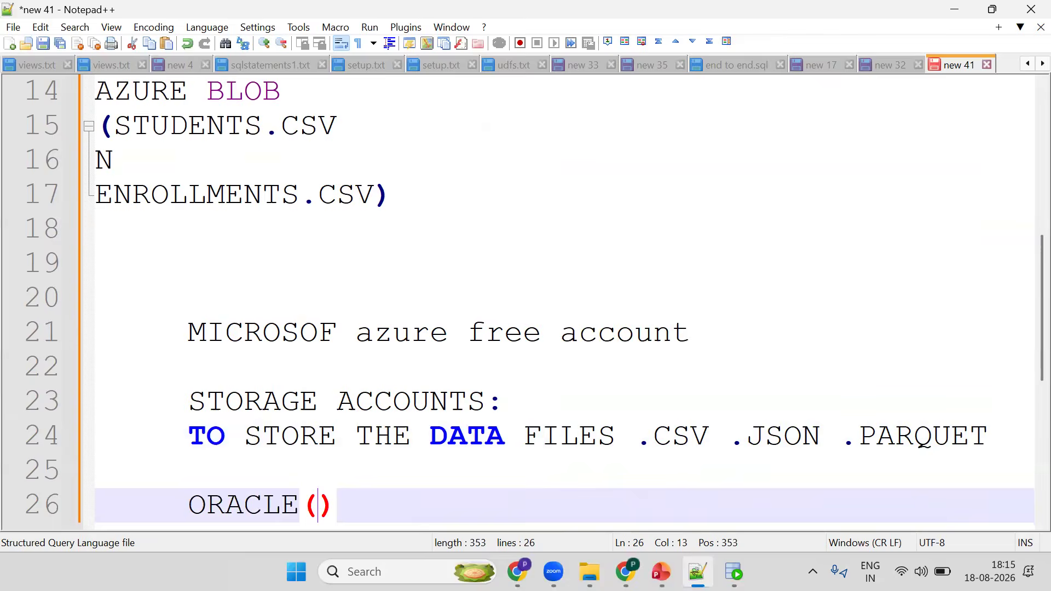
type("ST+E")
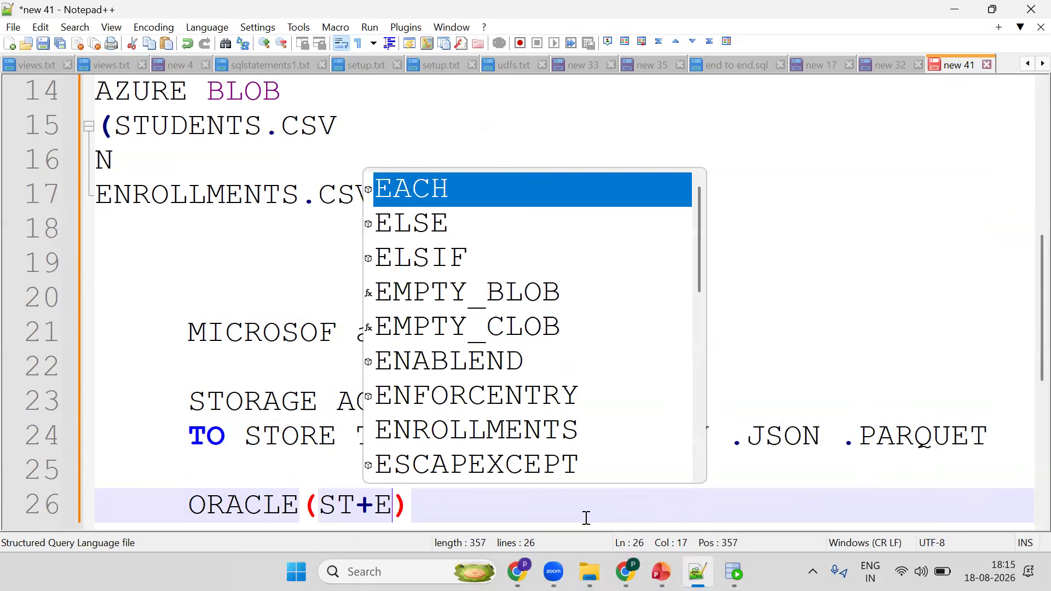
type("N) =>")
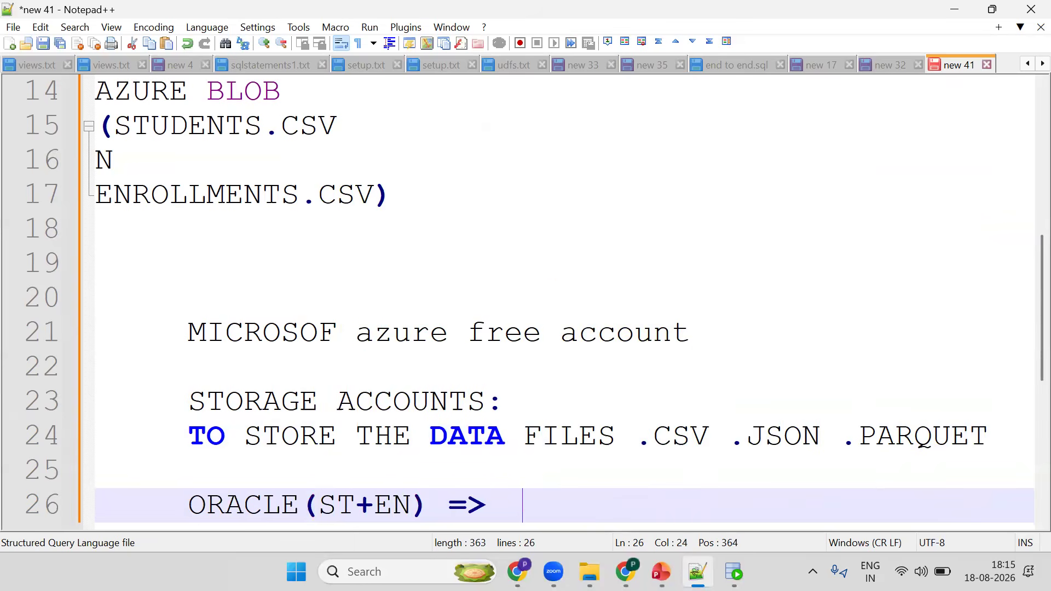
type("STORAGE")
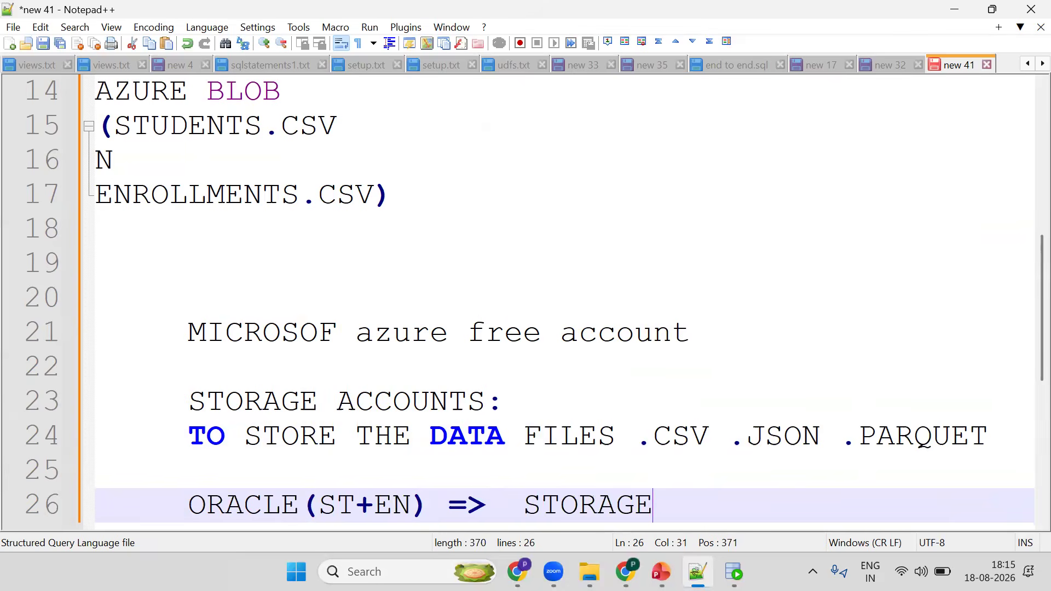
type(" ACCOUNT")
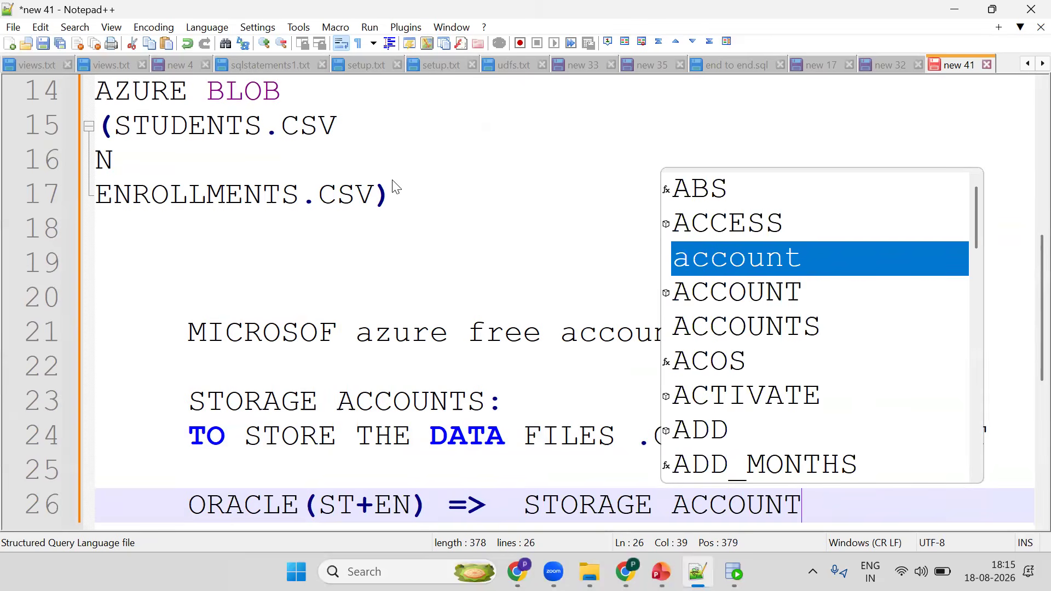
- Return to the portal, open Storage accounts, and start creating a new storage account
key("alt+Tab")
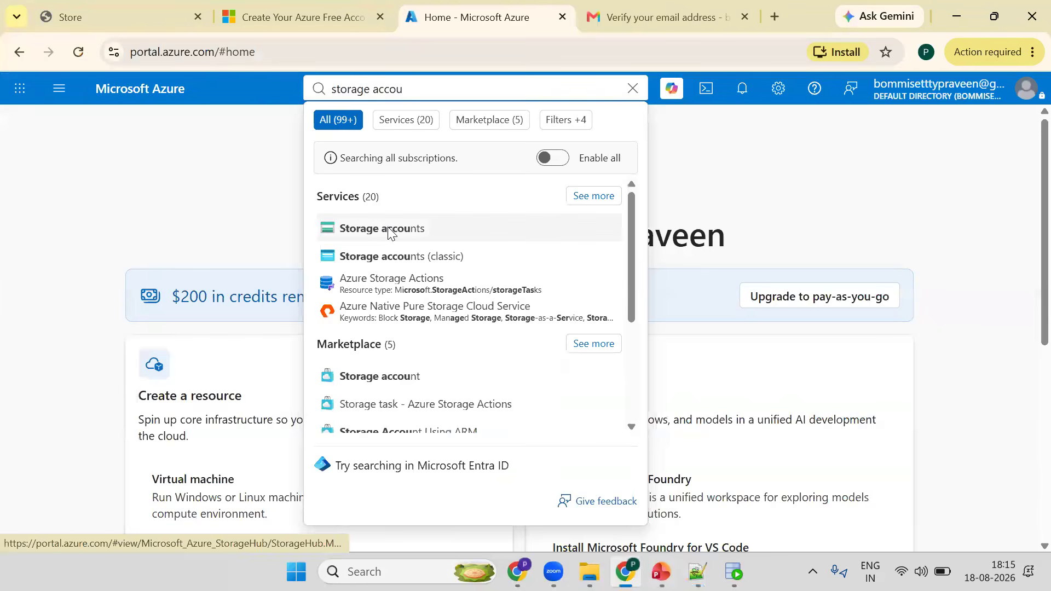
left_click(390, 232)
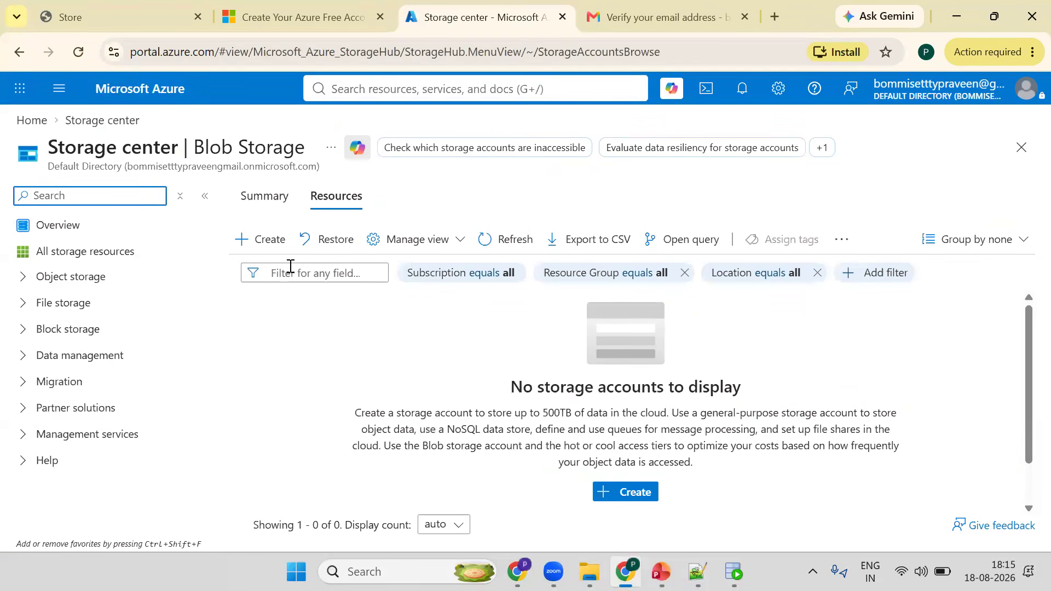
left_click(280, 253)
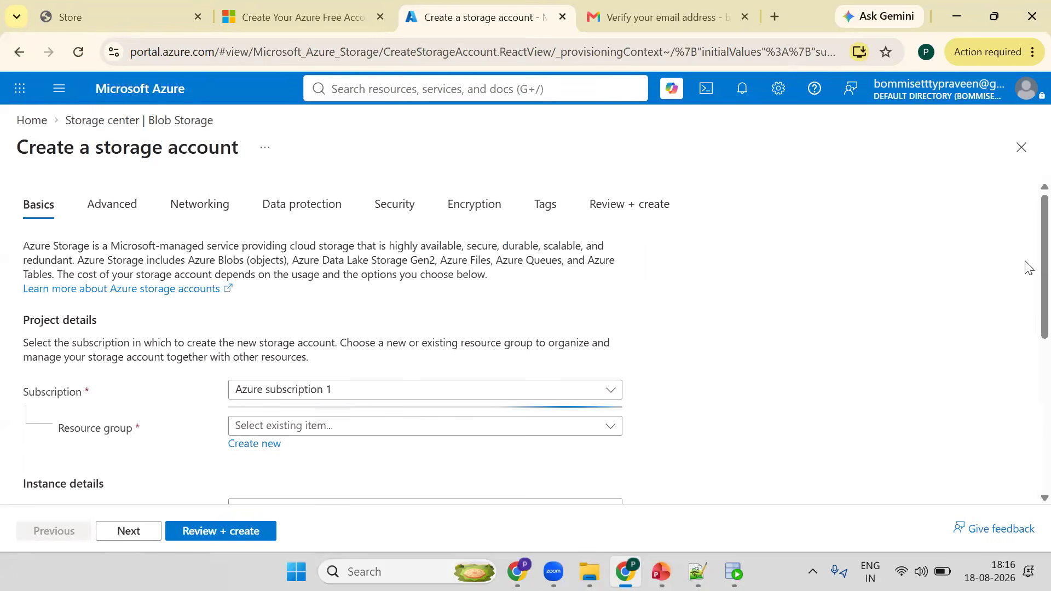
- Create a new resource group named rg-dev-training for the storage account
scroll(405, 427, "down", 1)
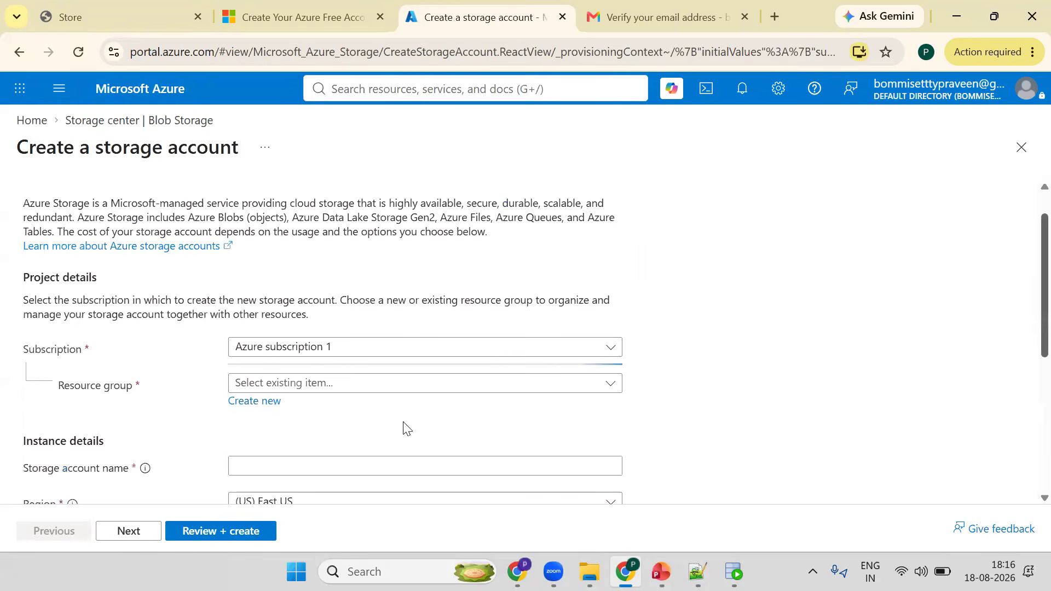
left_click(334, 350)
left_click(334, 351)
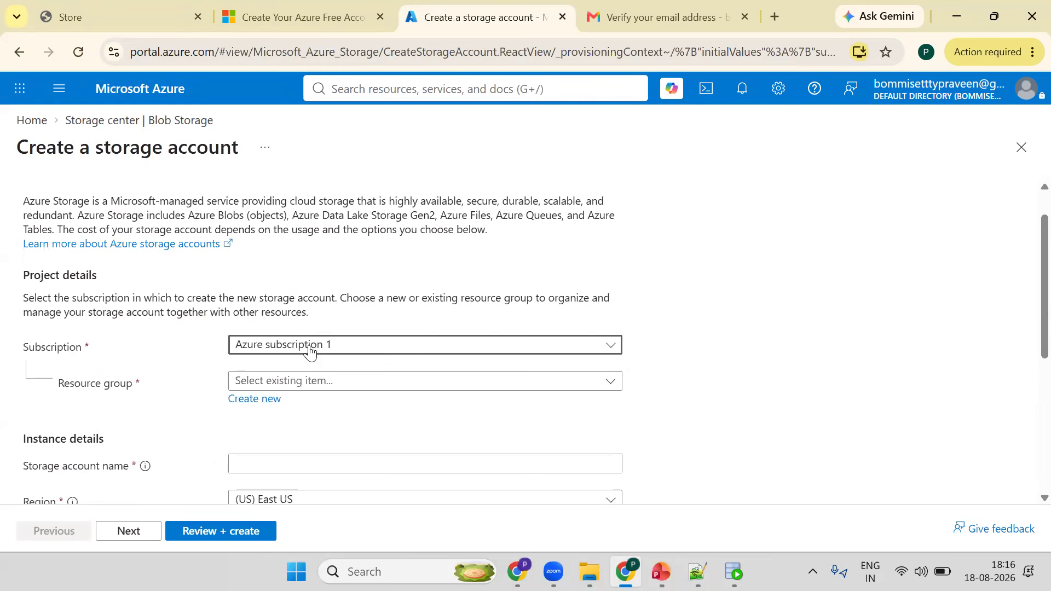
left_click(262, 405)
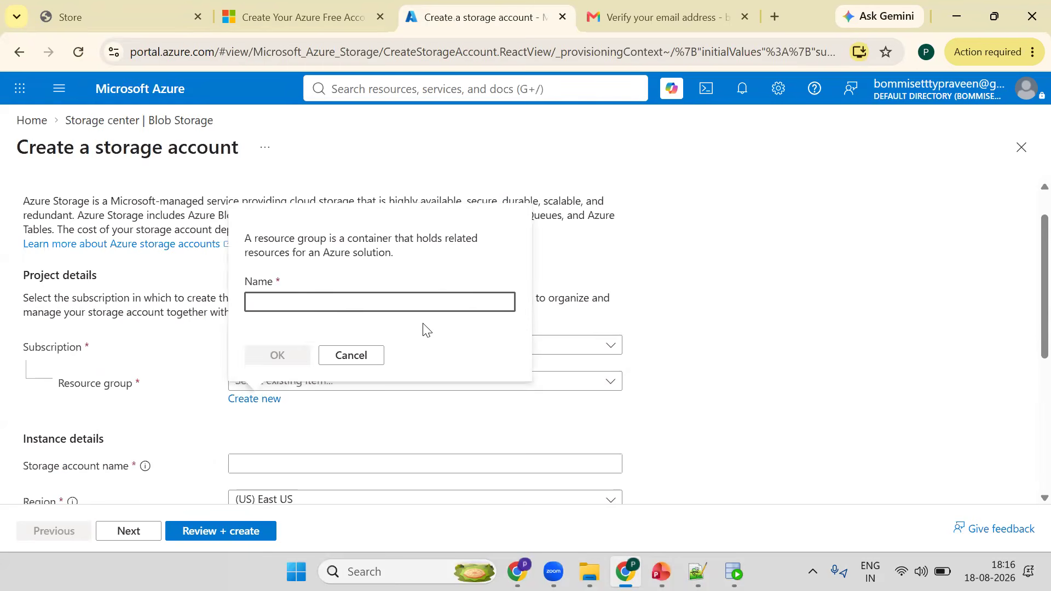
type("rg")
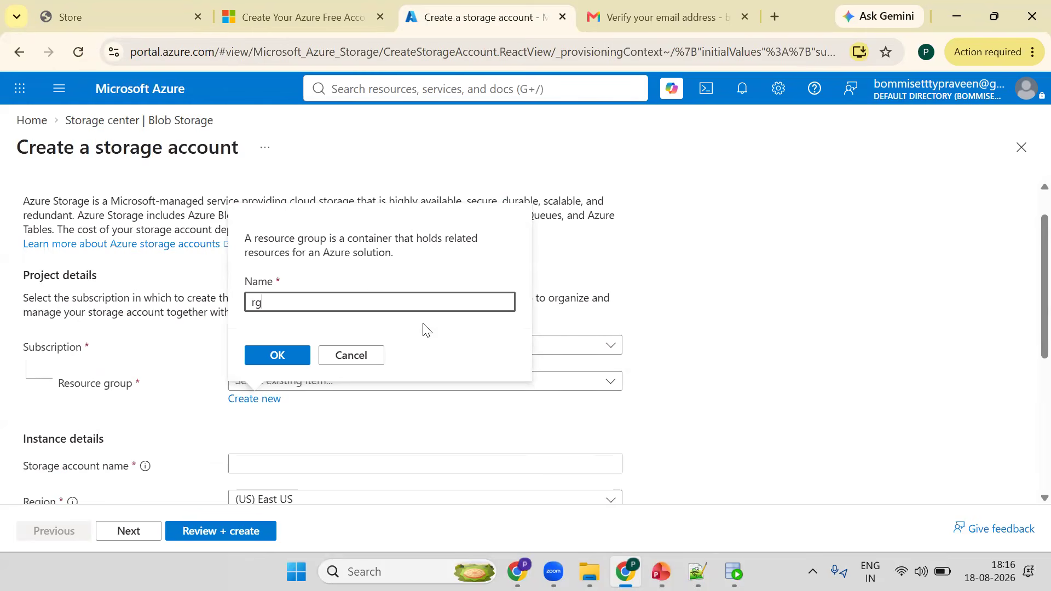
type("-dev-training")
left_click(306, 359)
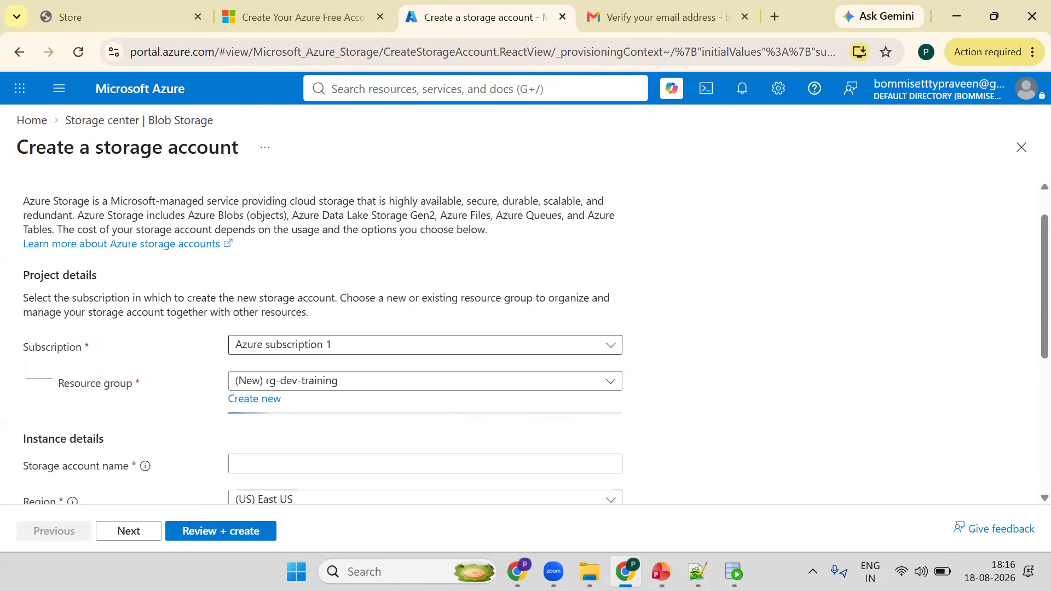
- Switch to the notes and list the environments dev, uat, sit and prod on separate lines
key("alt+Tab")
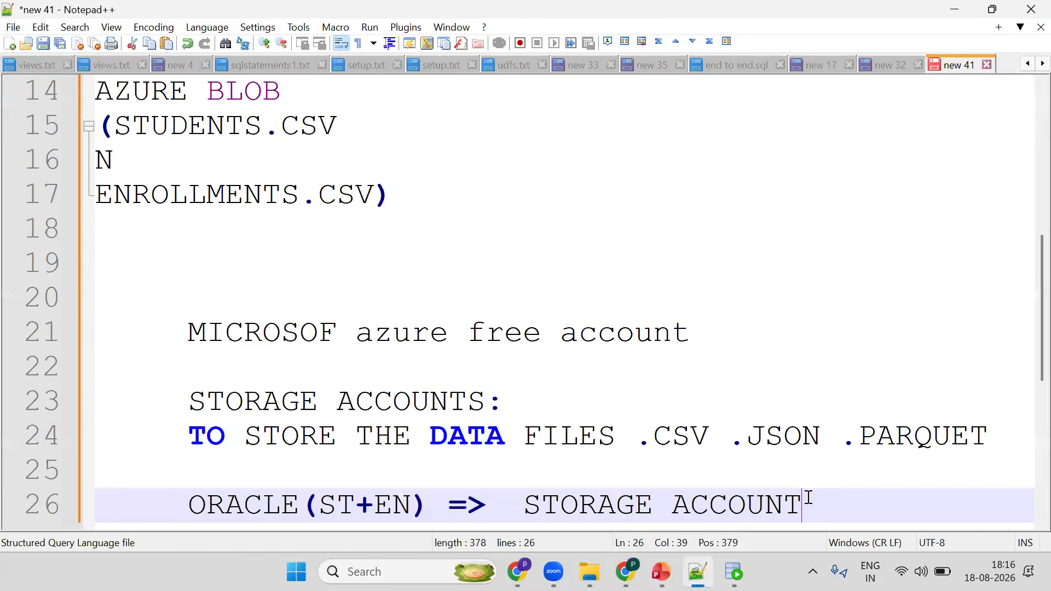
key("Return")
key("Return")
key("Return")
type("d")
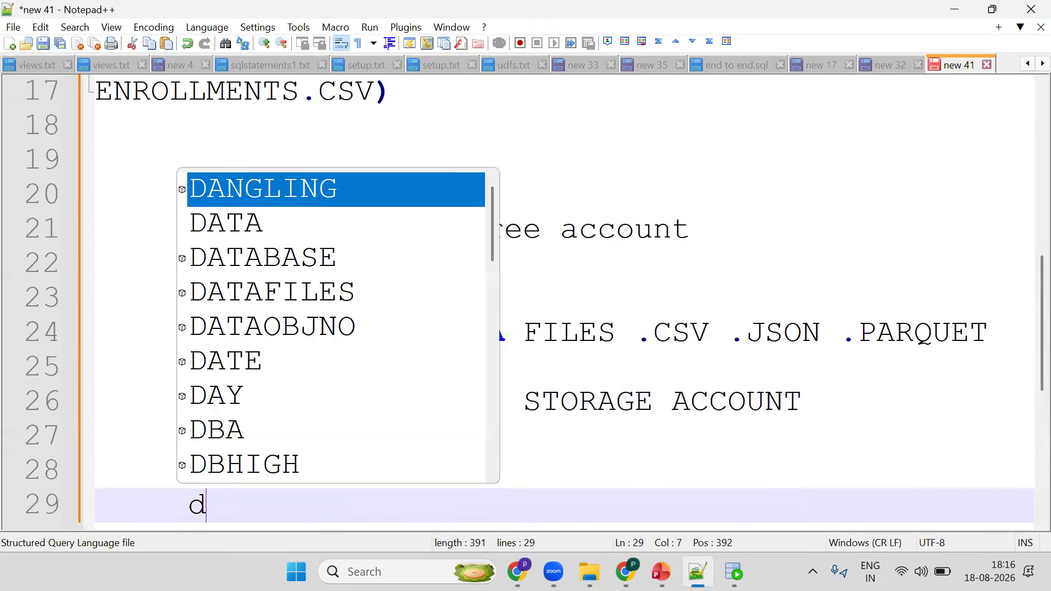
type("ev")
key("Return")
type("uat")
key("Return")
type("s")
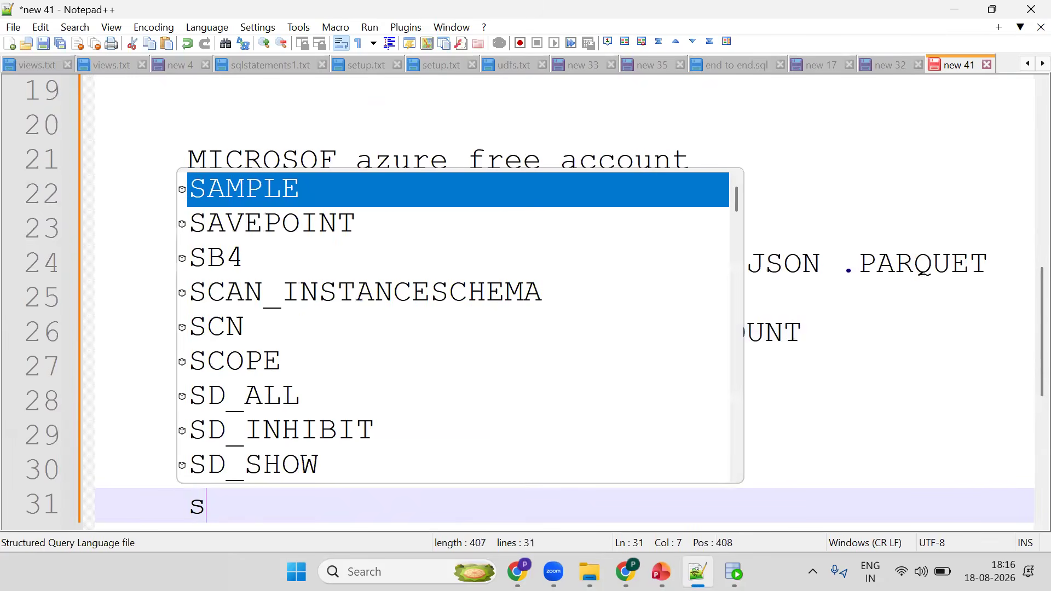
type("it")
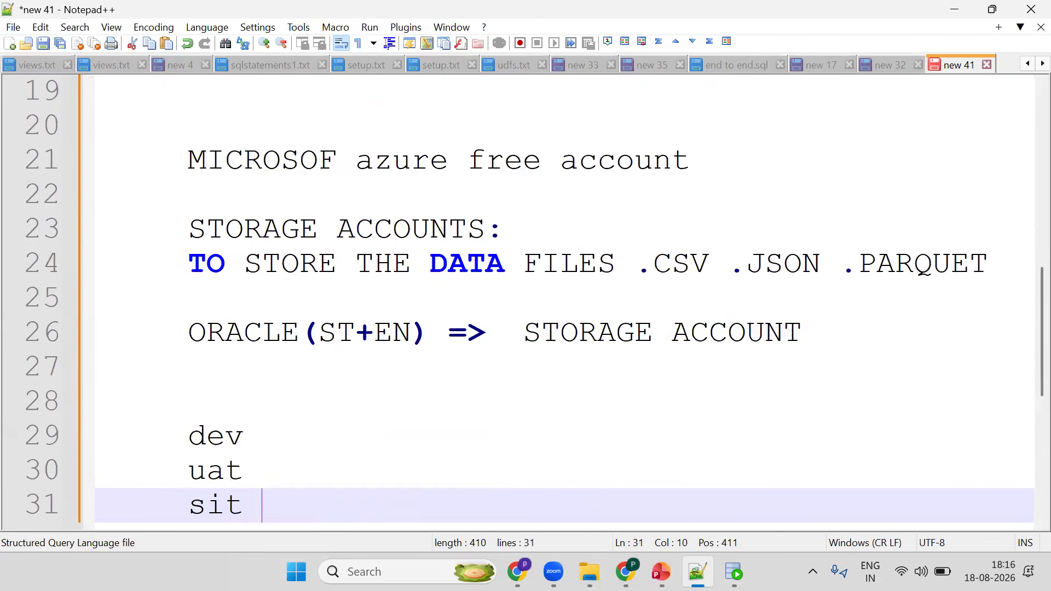
key("Return")
type("prod")
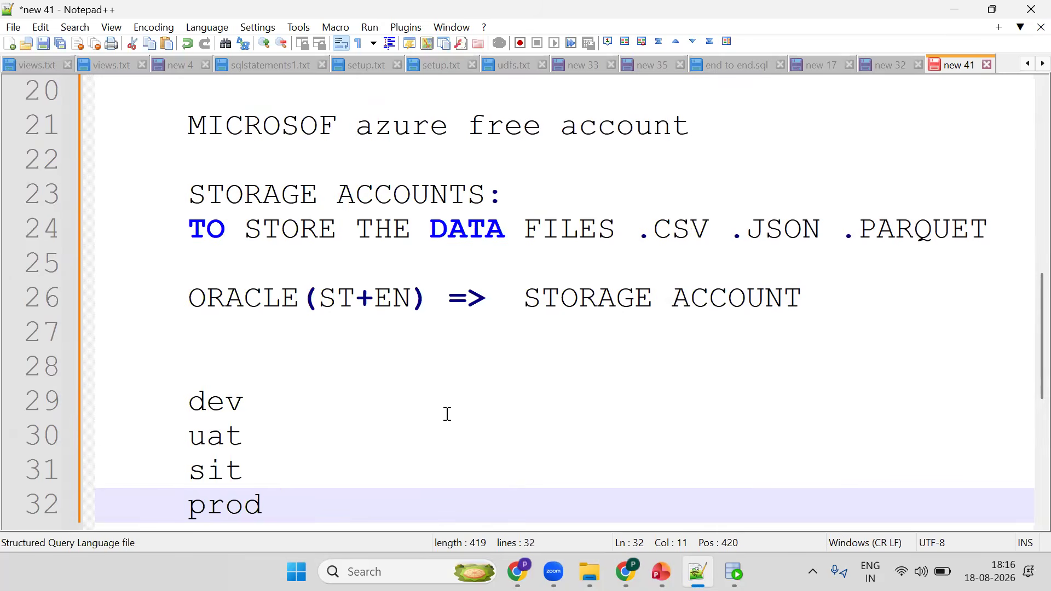
key("Return")
key("Return")
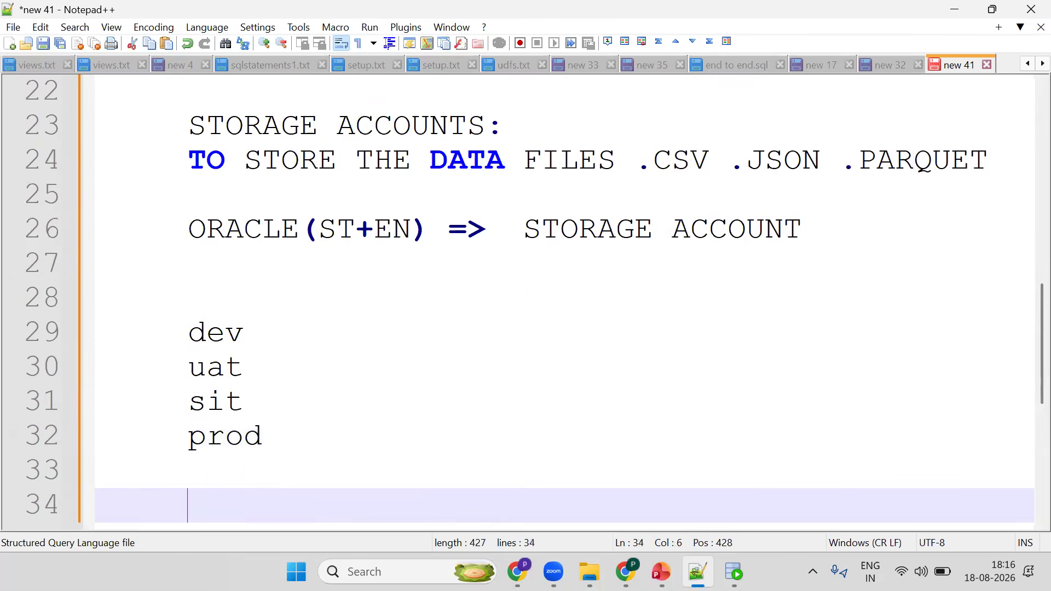
- Add the line "resource group => grouping of all ur resources" below the environment list
type("resource ")
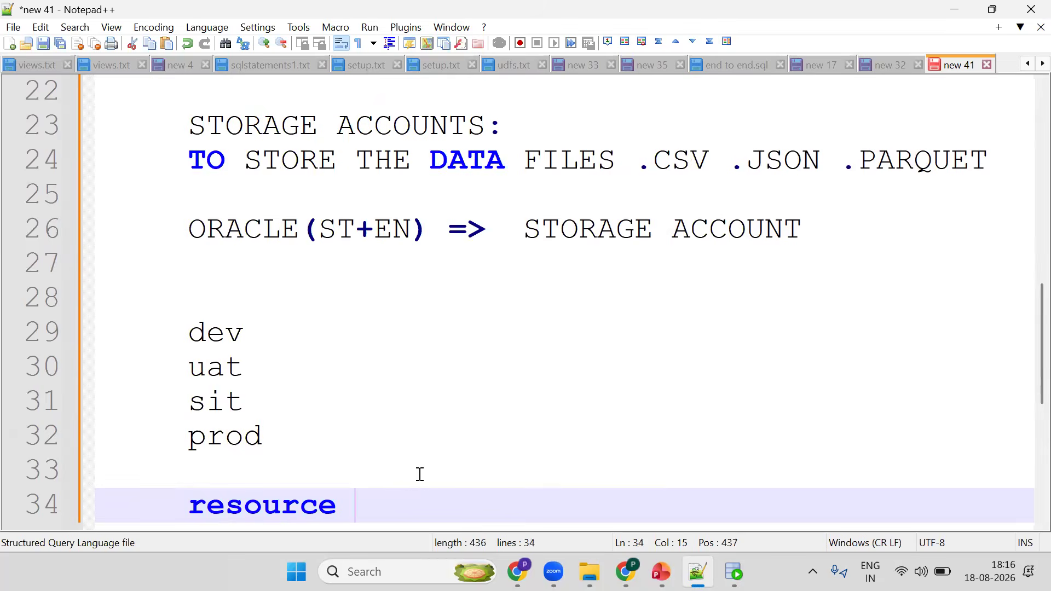
type("grou")
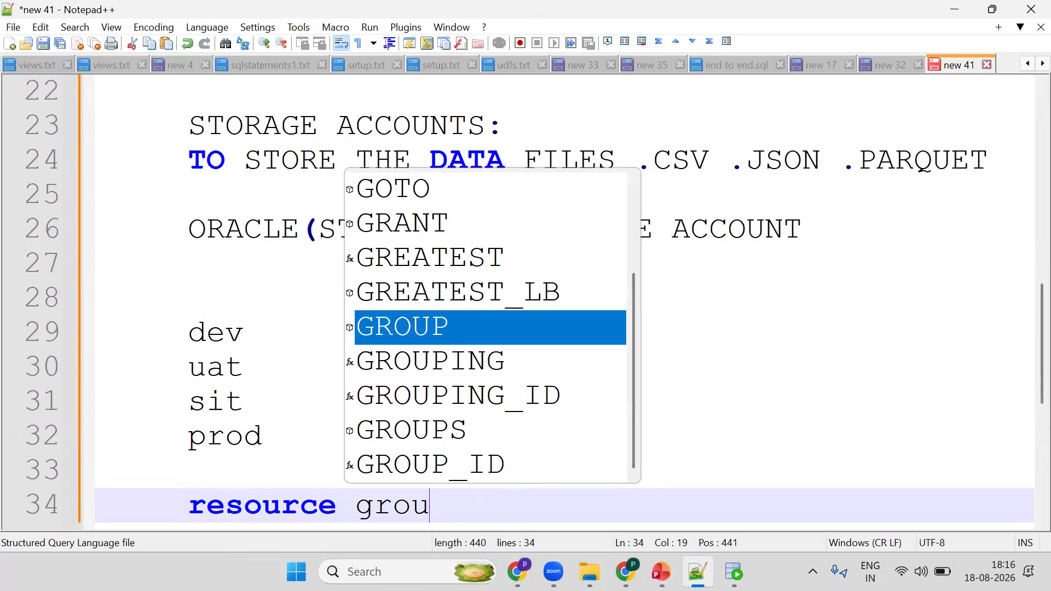
type("p => grouping a")
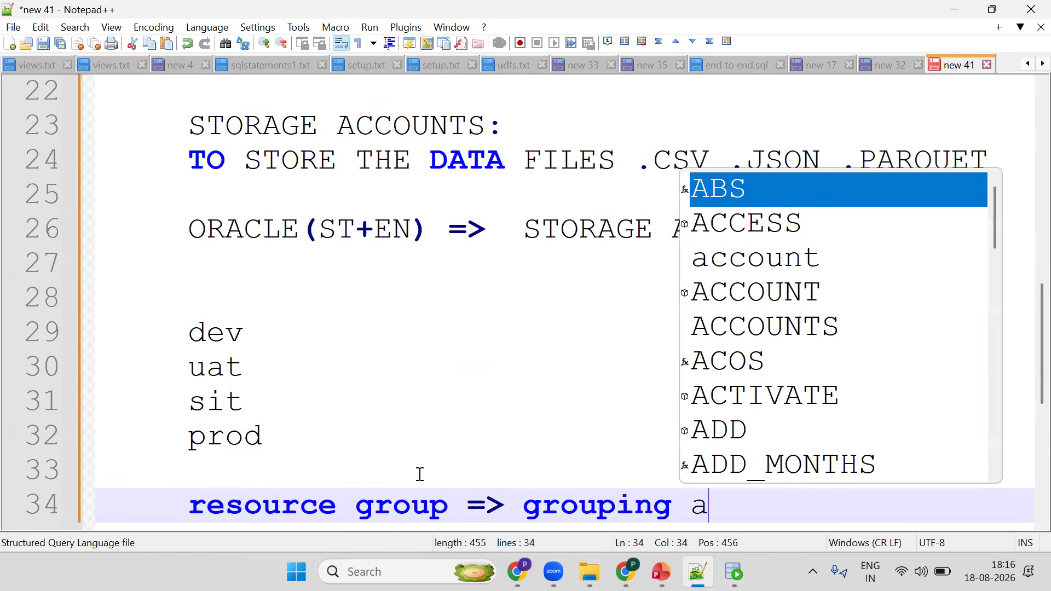
key("BackSpace")
type("of alkl")
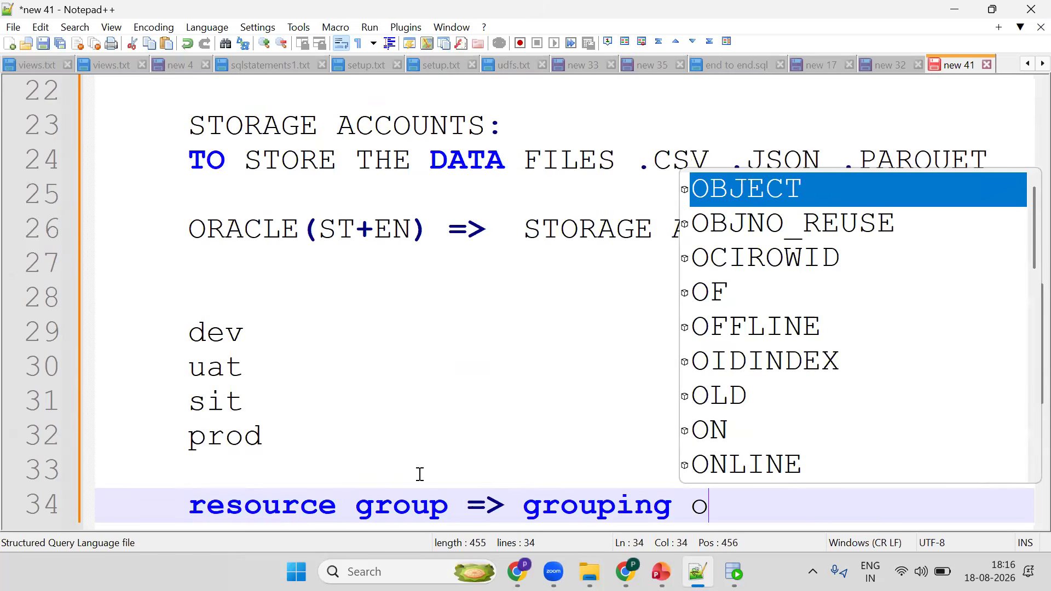
key("BackSpace")
key("BackSpace")
type("l ")
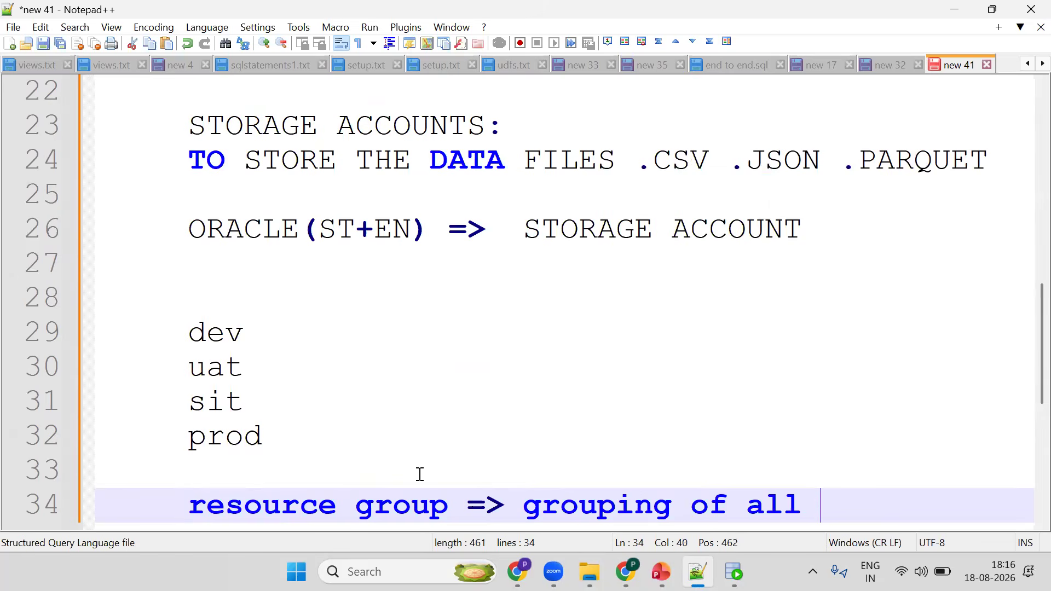
type("ur resourc")
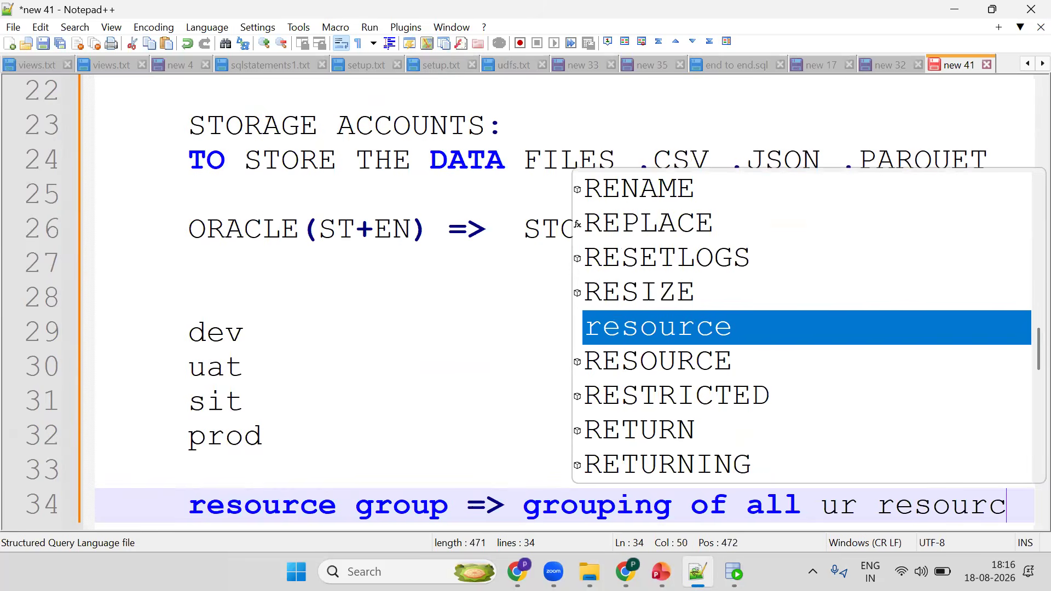
type("es")
- Return to the portal and enter a storage account name made of the user's first name followed by learningstrg
left_click(625, 572)
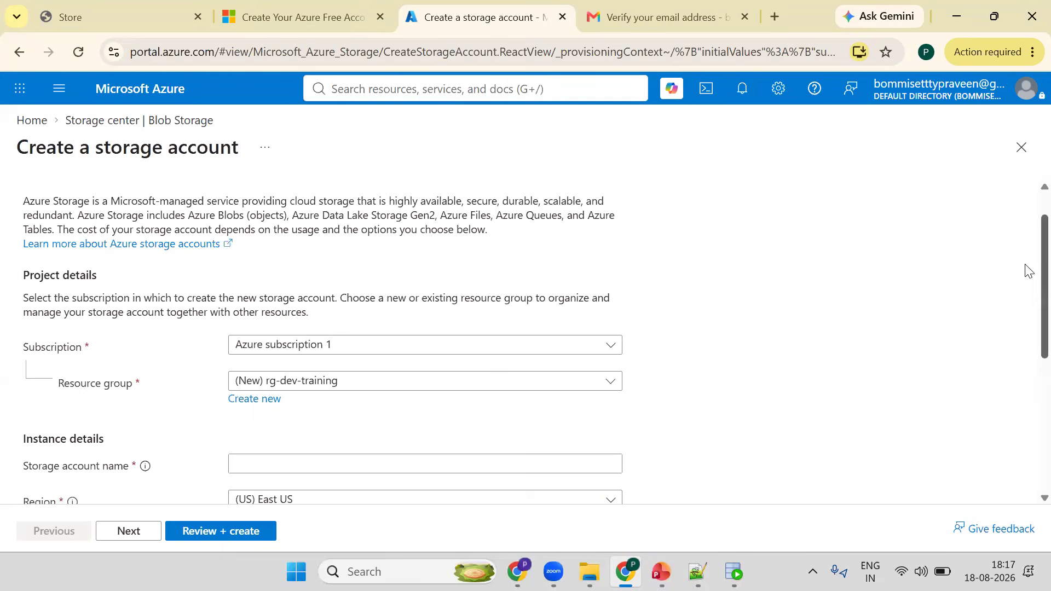
scroll(901, 375, "down", 1)
left_click(317, 389)
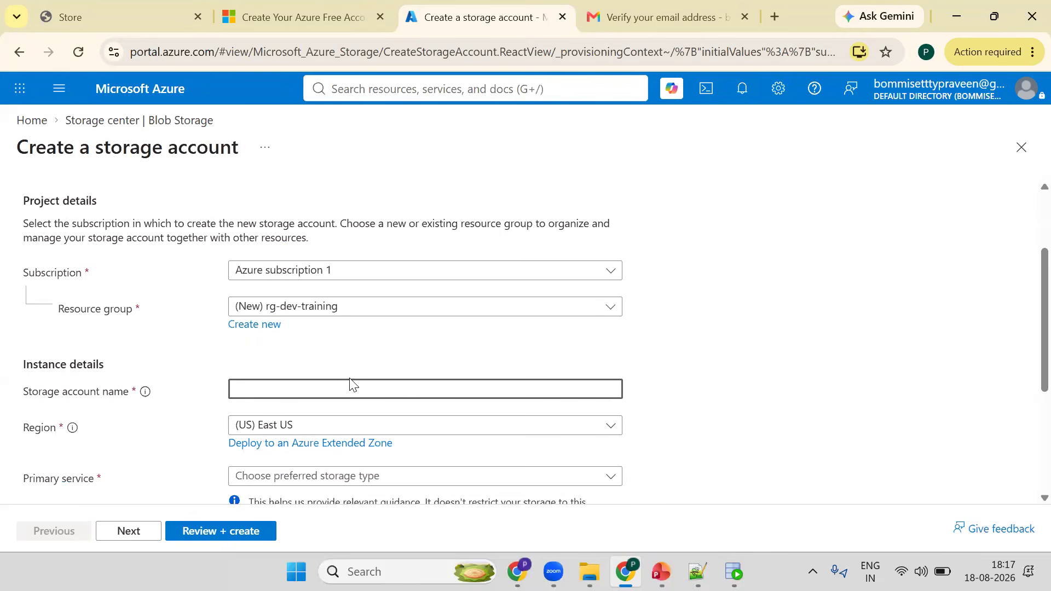
type("gr")
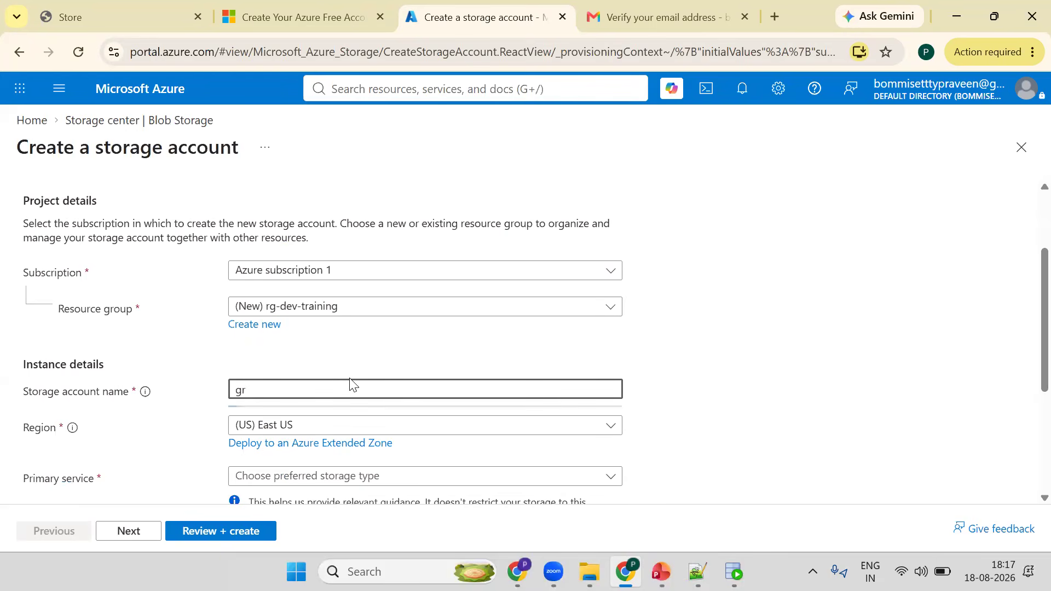
type("ap")
key("BackSpace")
key("BackSpace")
key("BackSpace")
key("BackSpace")
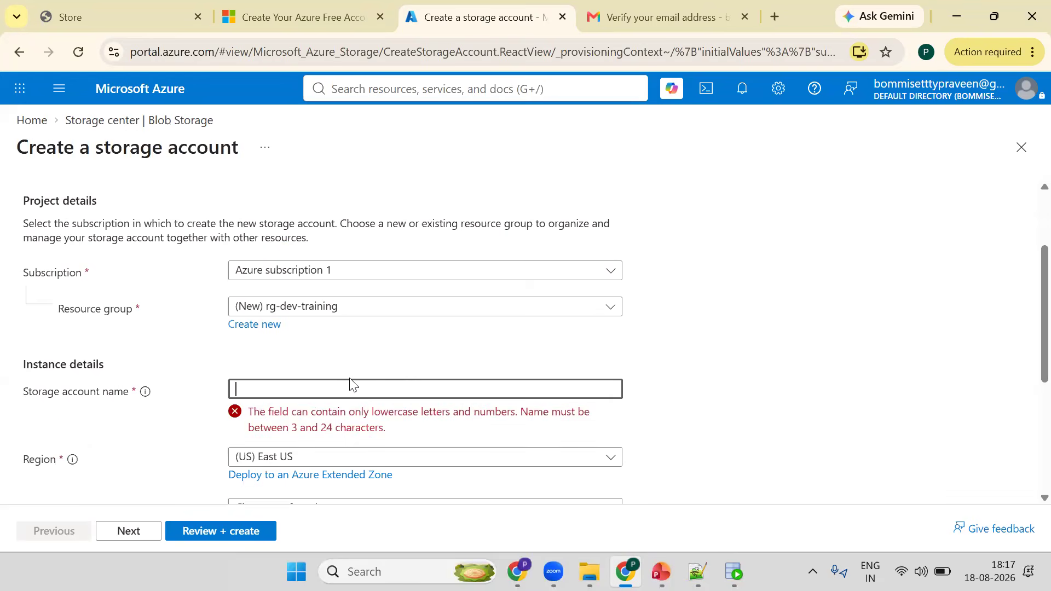
type("praveenl")
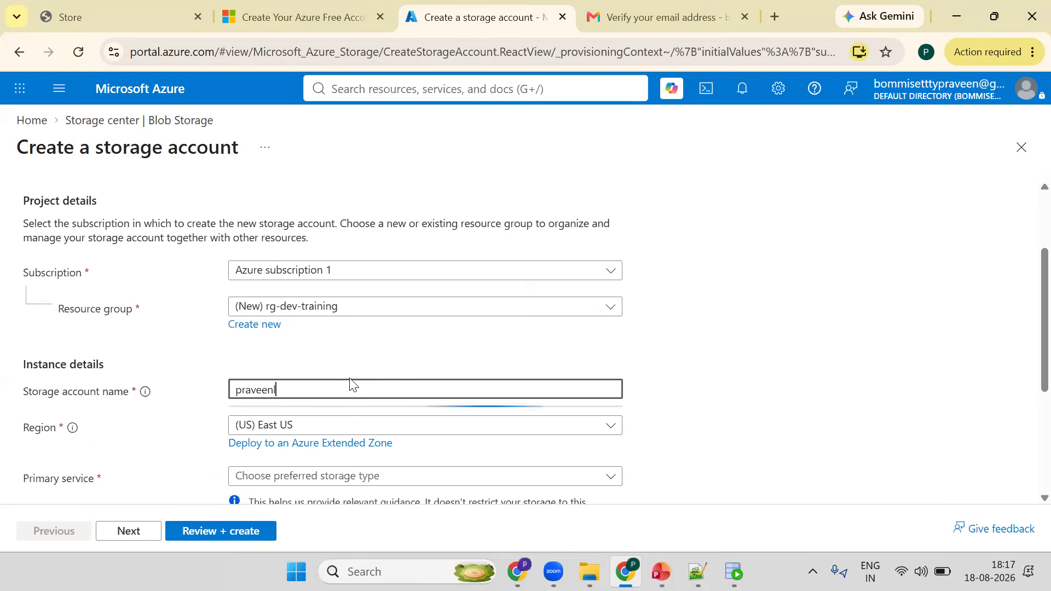
type("earning")
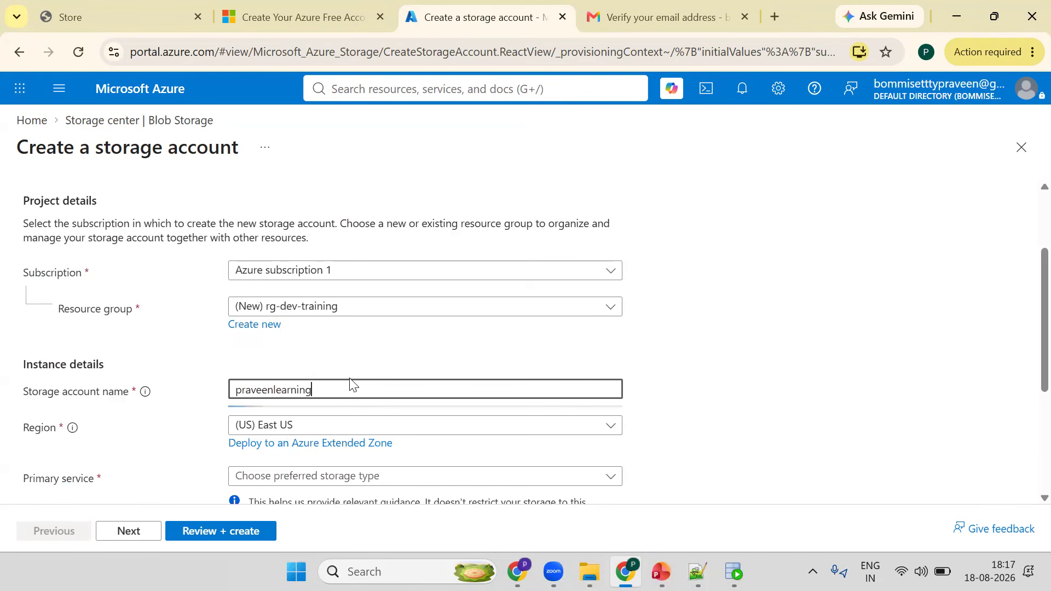
type("platfo")
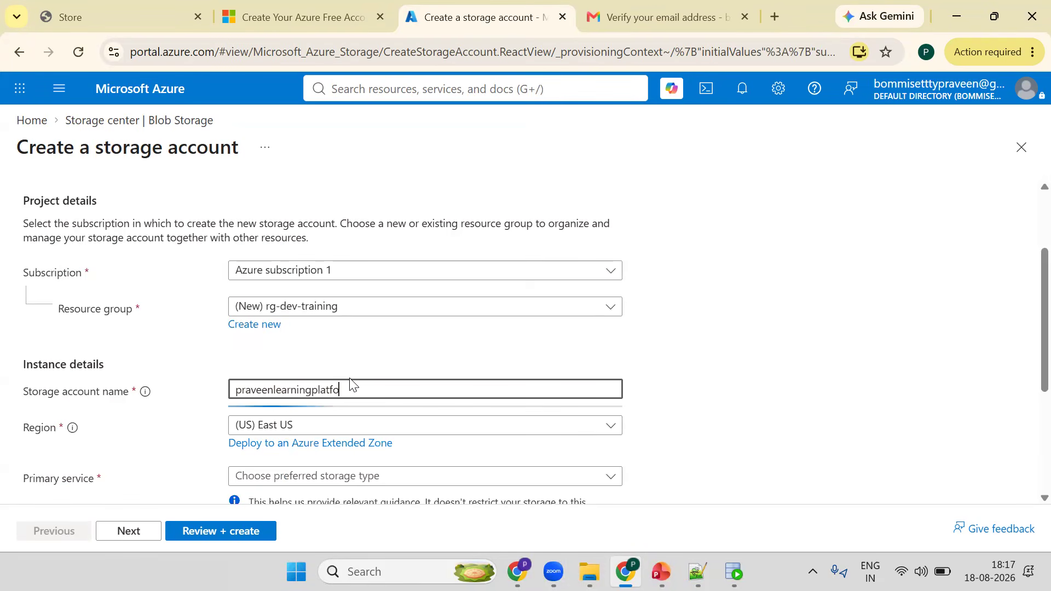
type("rmst")
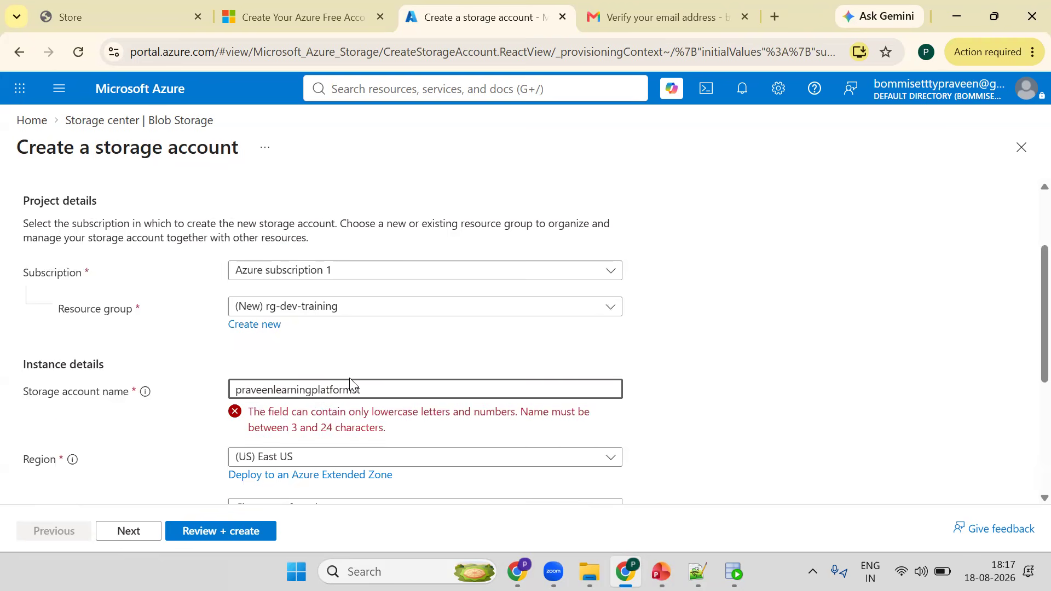
type("ur")
type("a")
key("BackSpace")
key("BackSpace")
key("BackSpace")
key("BackSpace")
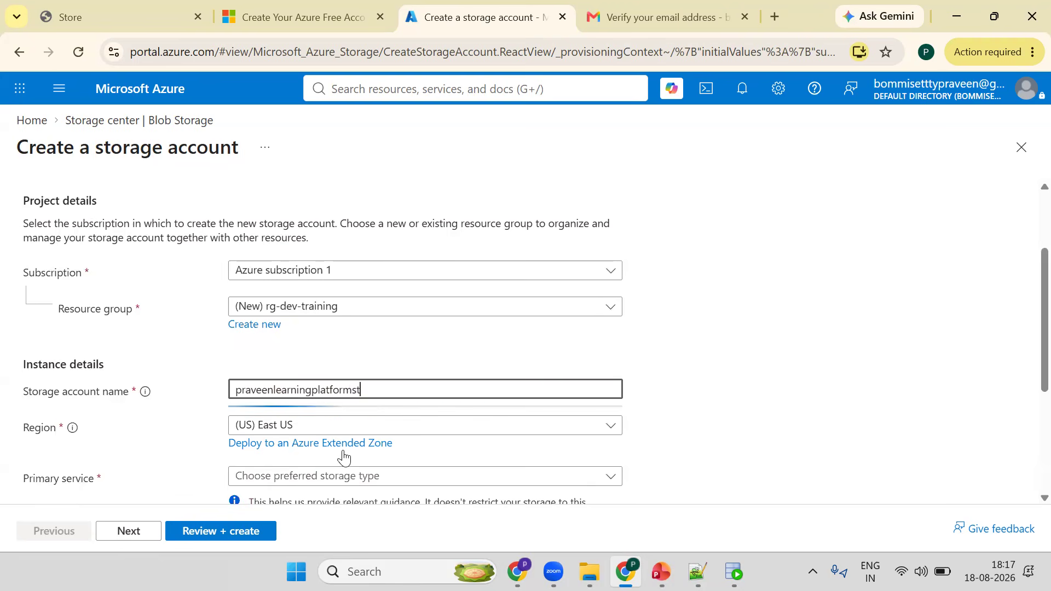
type("t")
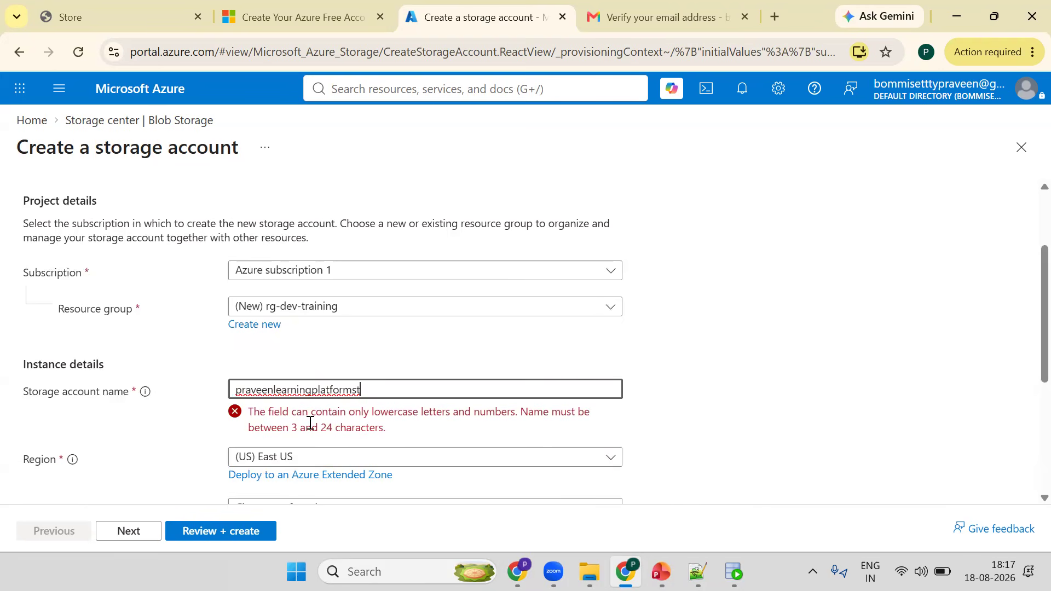
key("BackSpace")
key("BackSpace")
key("BackSpace")
key("BackSpace")
key("BackSpace")
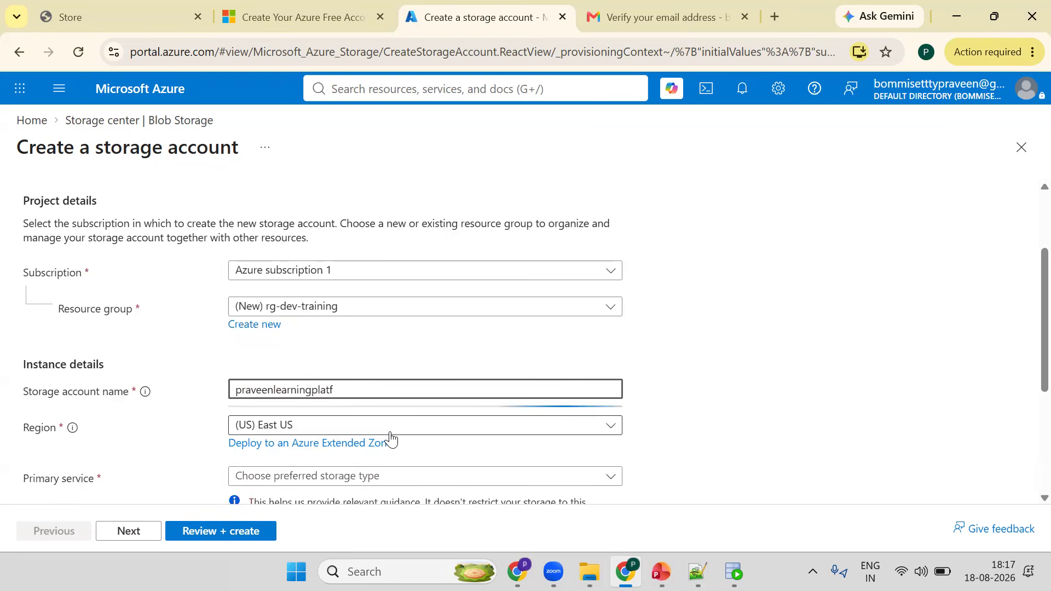
key("BackSpace")
key("BackSpace")
key("BackSpace")
key("BackSpace")
key("BackSpace")
type("gstrg")
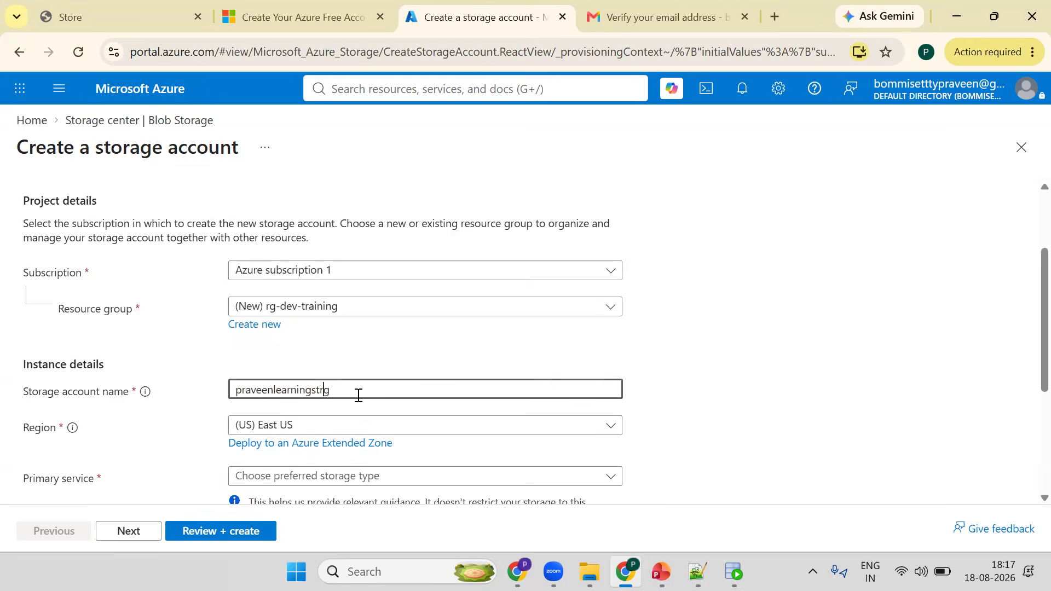
key("Left")
type("r")
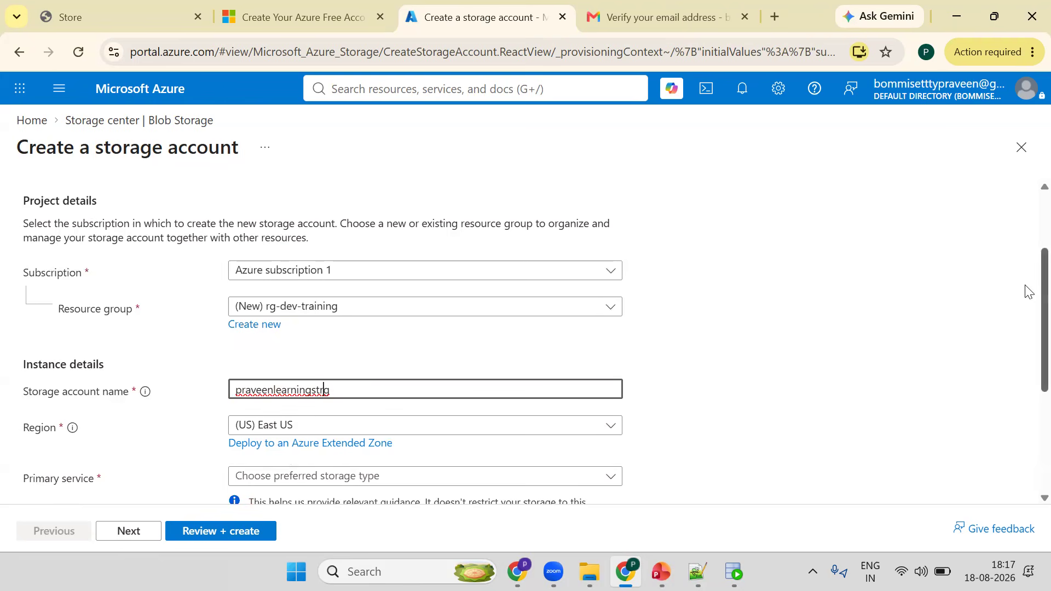
- Set the primary service to Azure Blob Storage or Azure Data Lake Storage
scroll(340, 375, "down", 1)
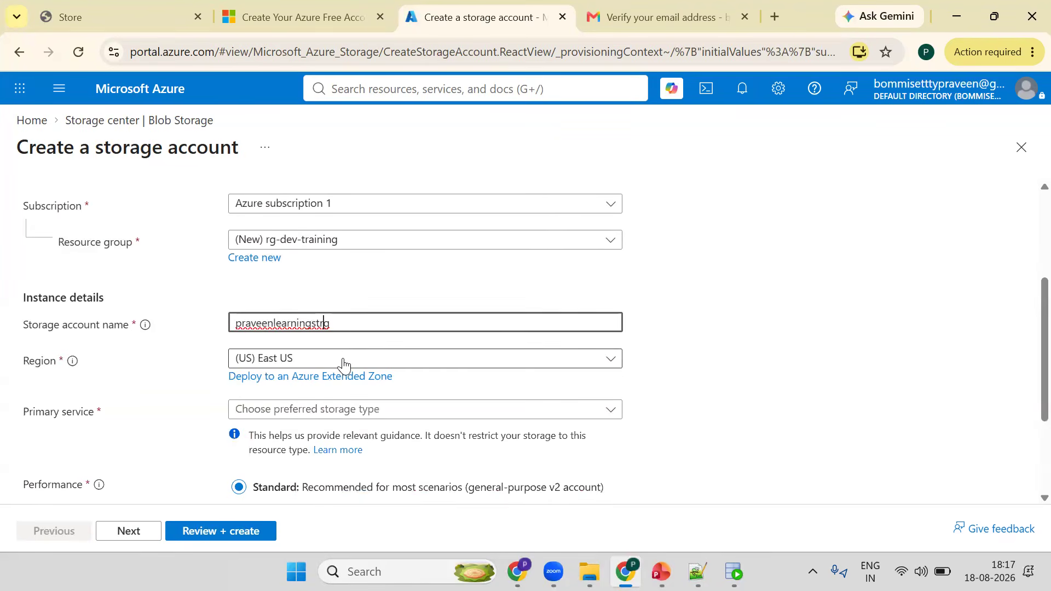
left_click(343, 365)
left_click(1026, 311)
scroll(547, 402, "down", 1)
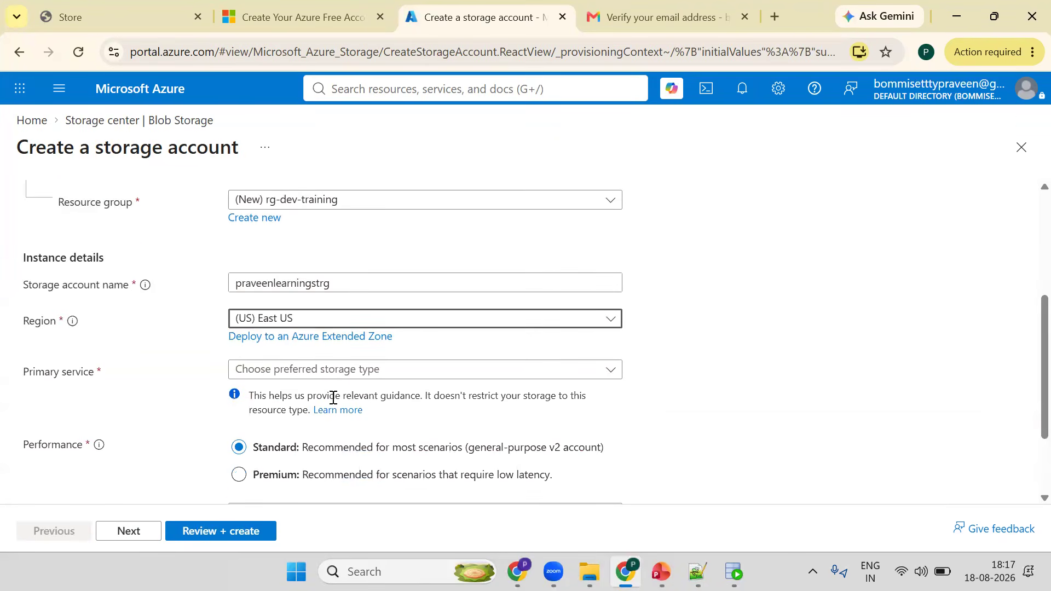
left_click(319, 371)
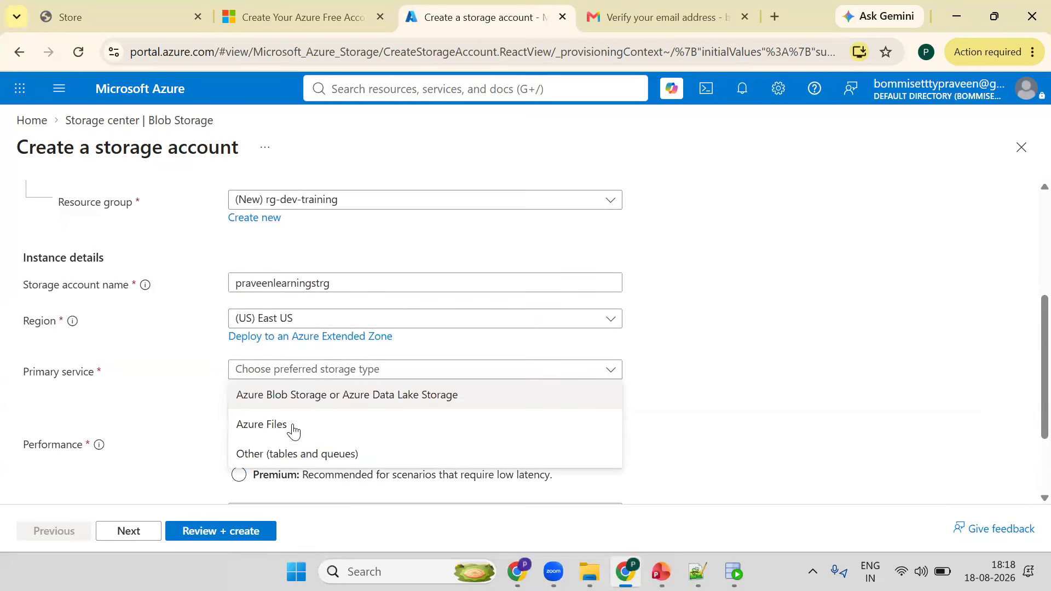
left_click(361, 393)
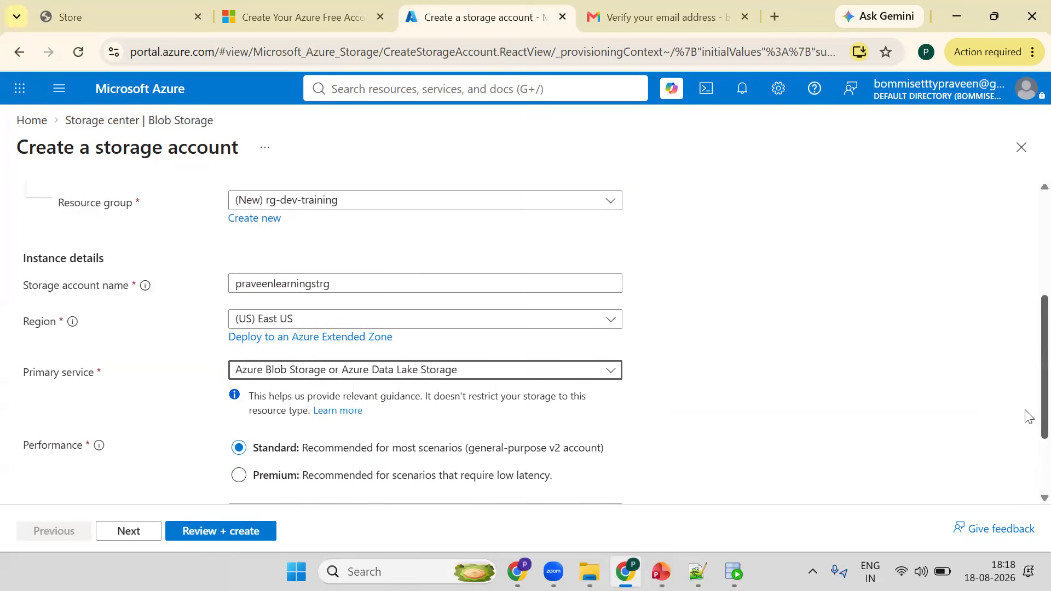
scroll(334, 400, "down", 2)
left_click(344, 424)
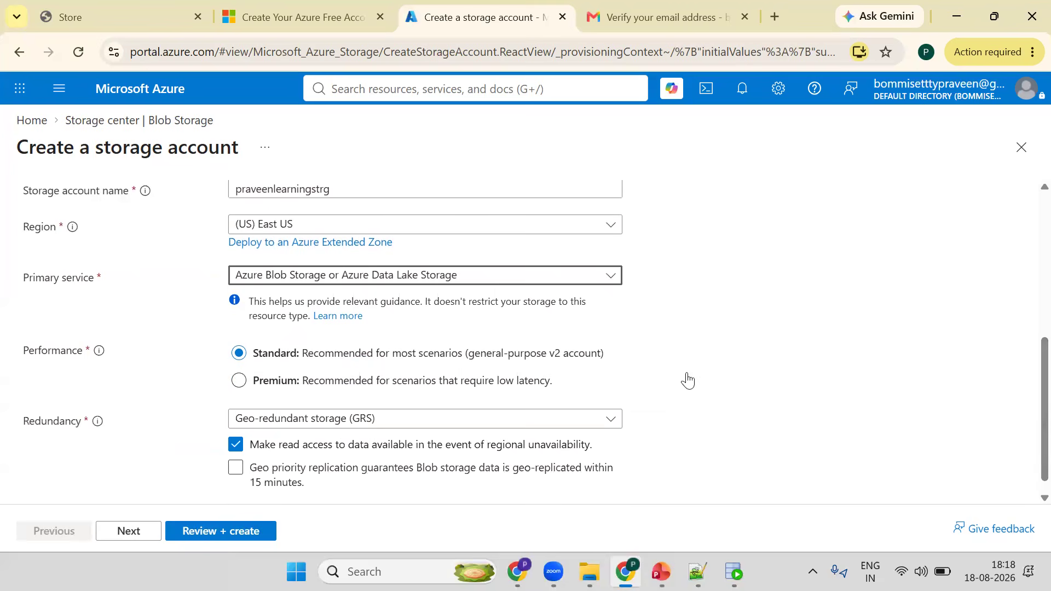
- Set redundancy to Locally redundant storage (LRS) and advance through the remaining tabs to the review page
left_click(685, 355)
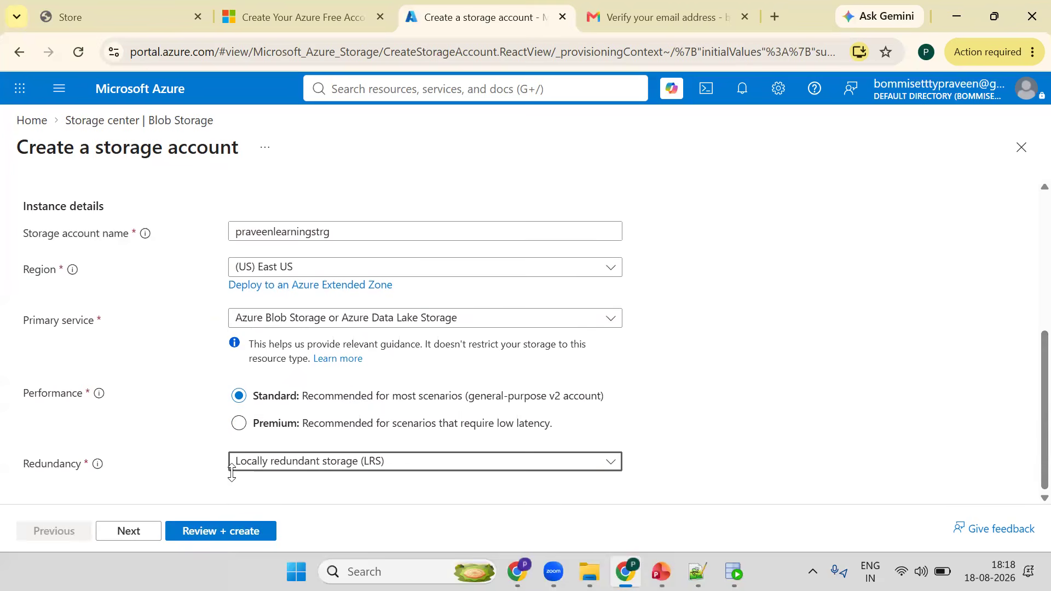
left_click(129, 531)
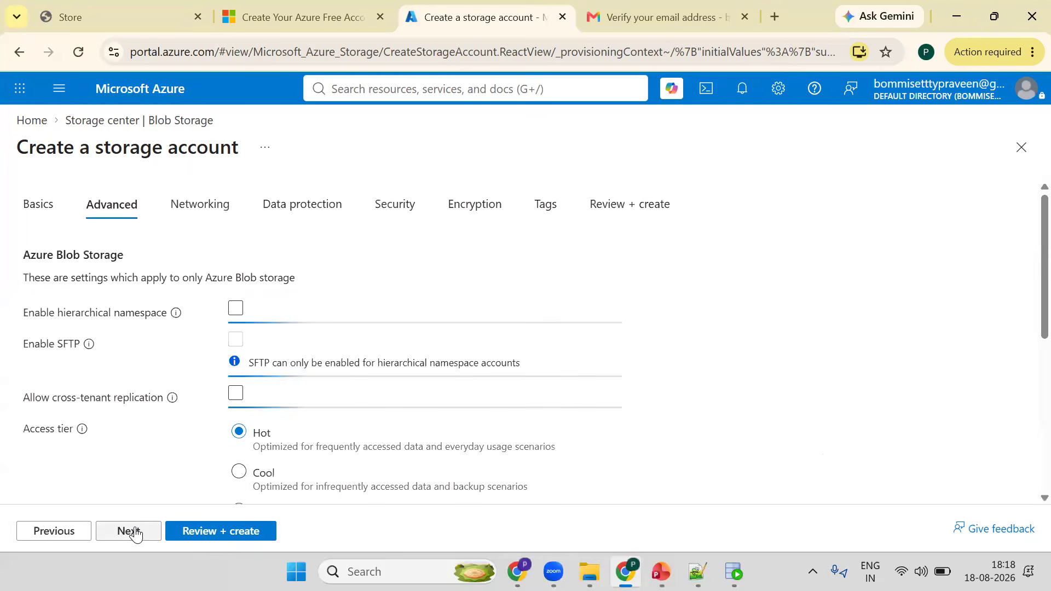
left_click(136, 536)
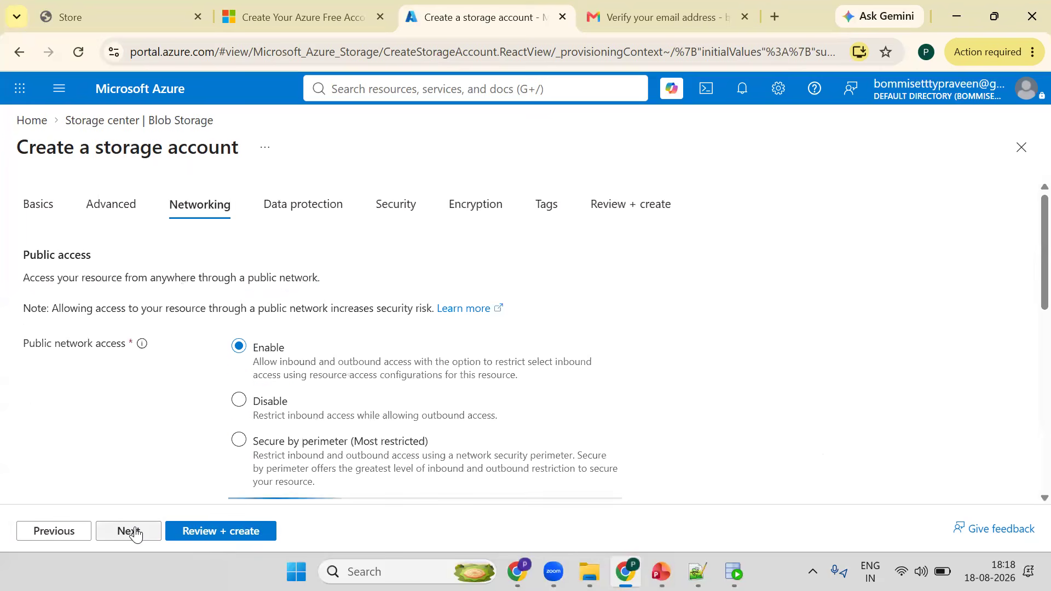
left_click(136, 536)
left_click(136, 536)
left_click(136, 535)
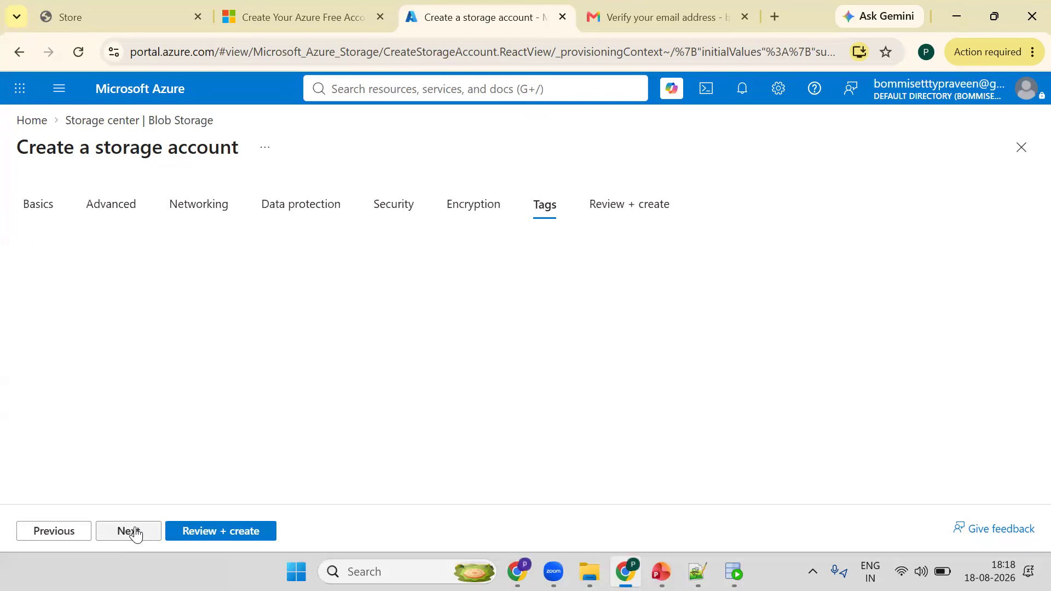
left_click(135, 534)
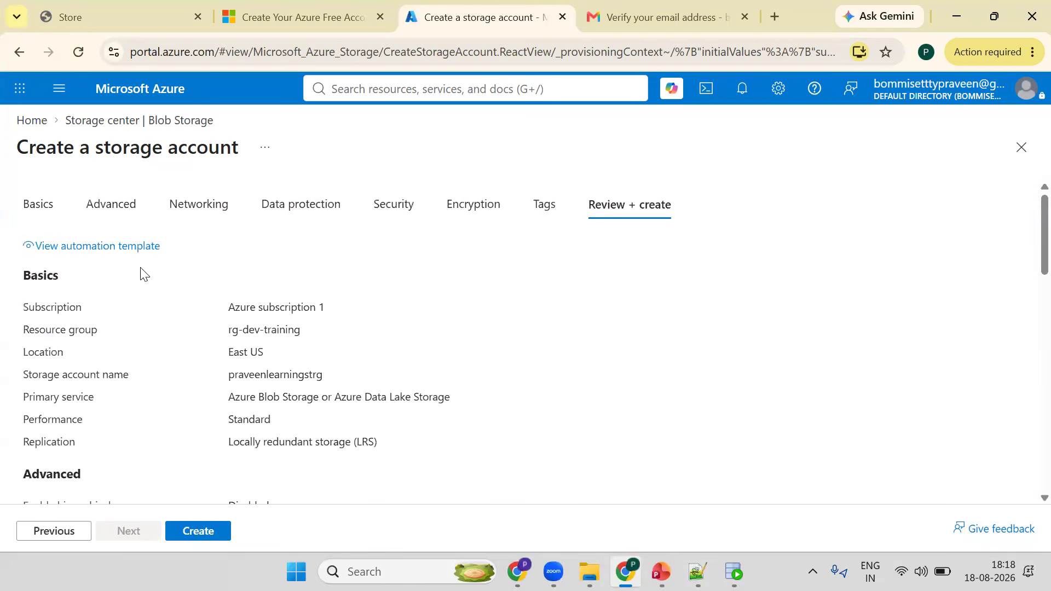
- Create the storage account and open the new resource once the deployment completes
double_click(270, 375)
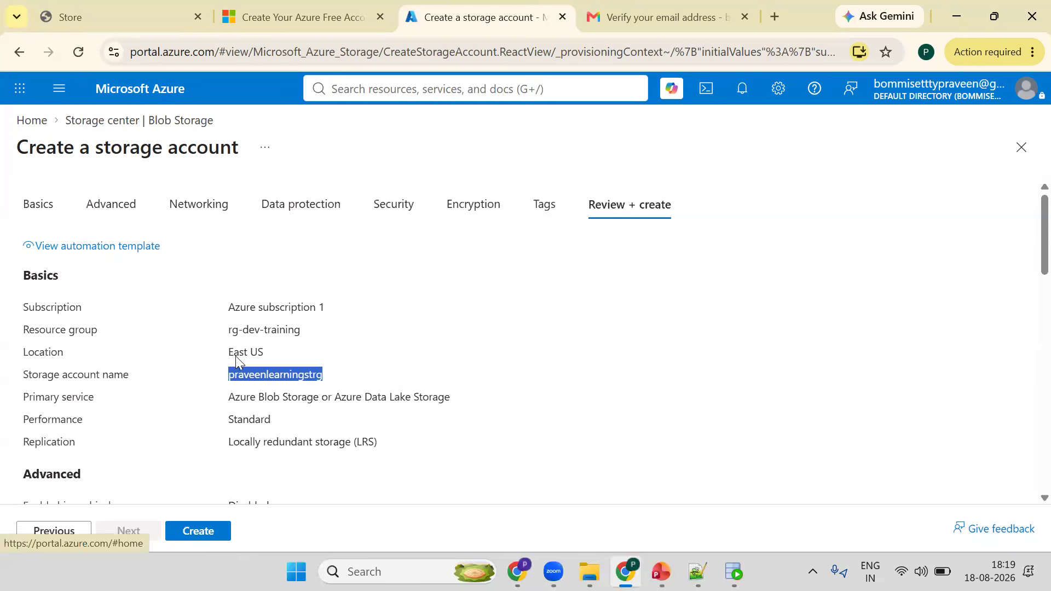
left_click(206, 539)
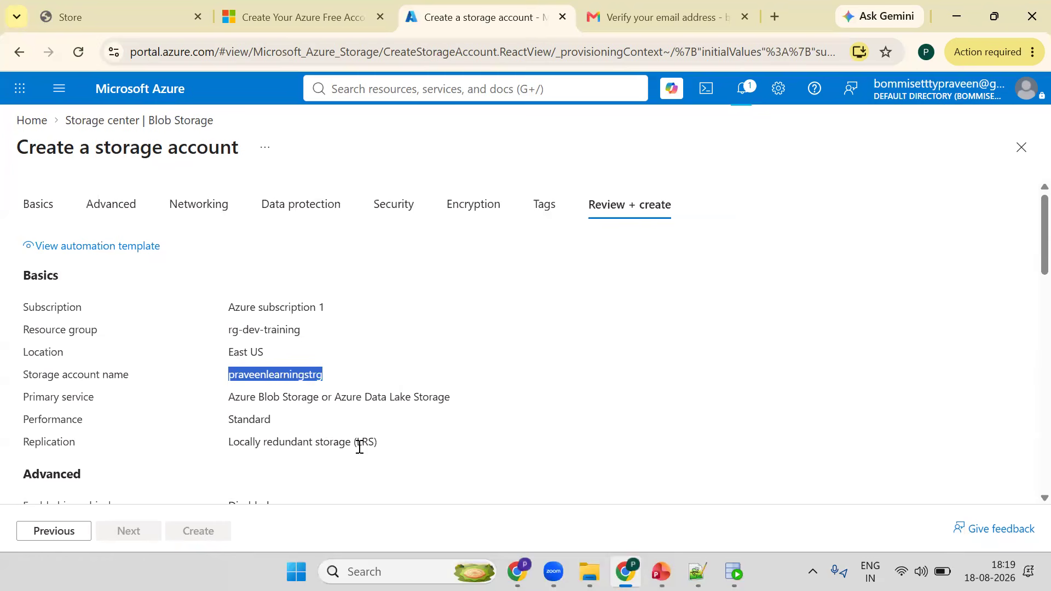
scroll(359, 446, "down", 15)
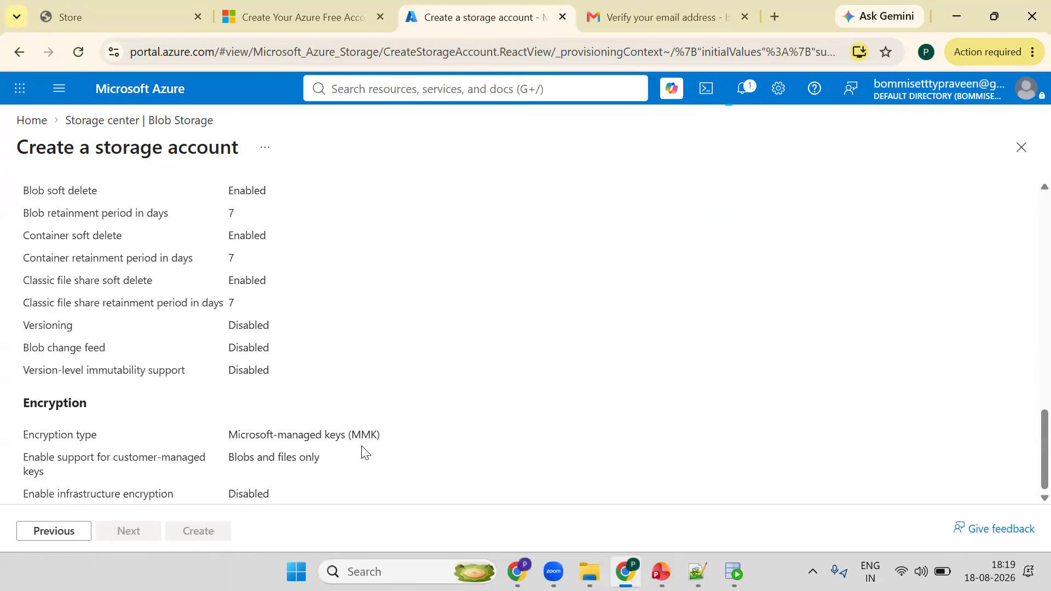
scroll(361, 452, "up", 5)
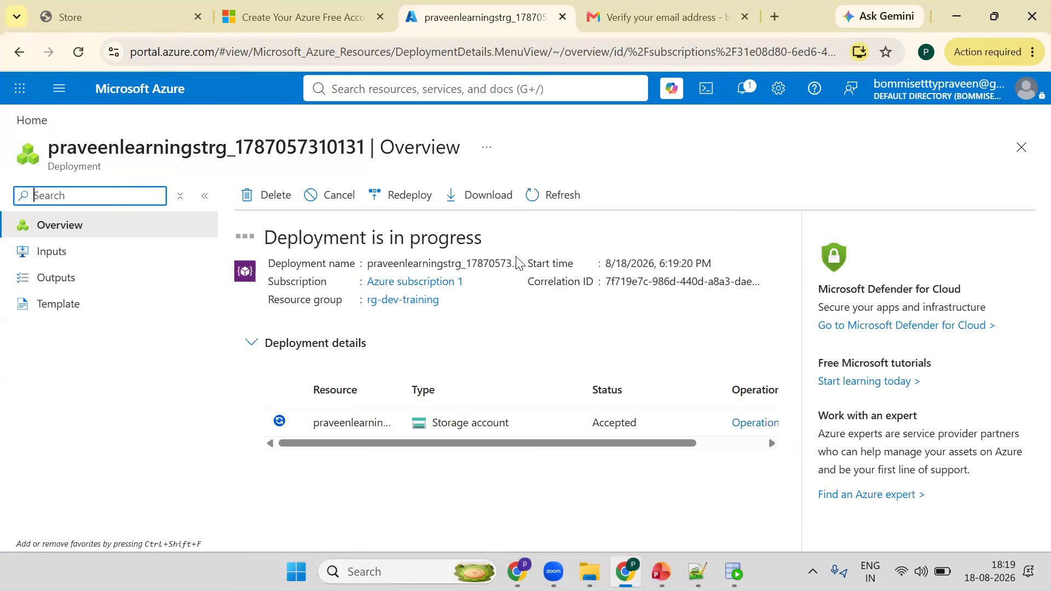
left_click(529, 193)
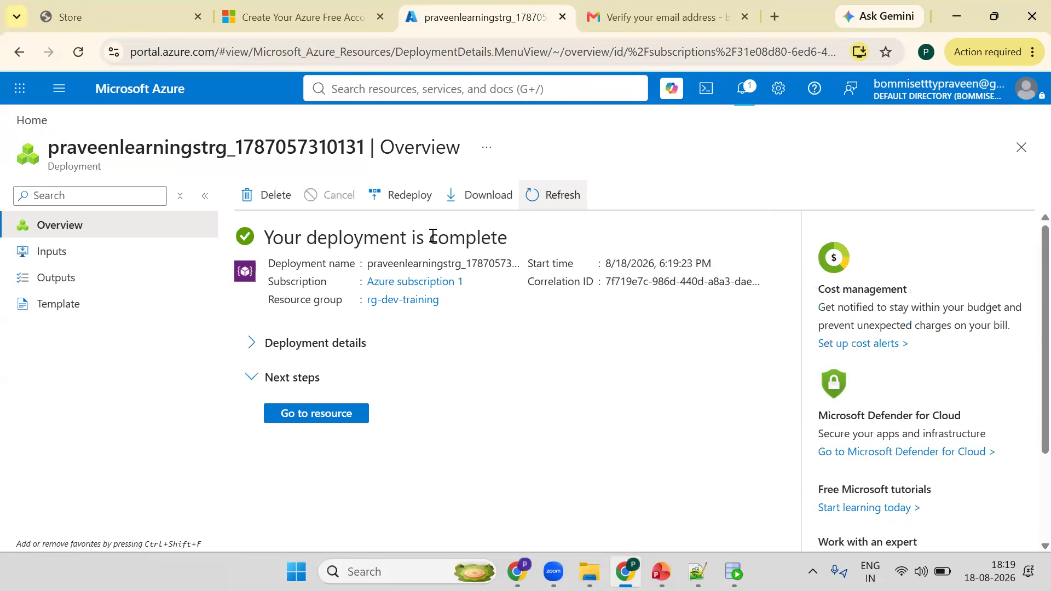
left_click(303, 408)
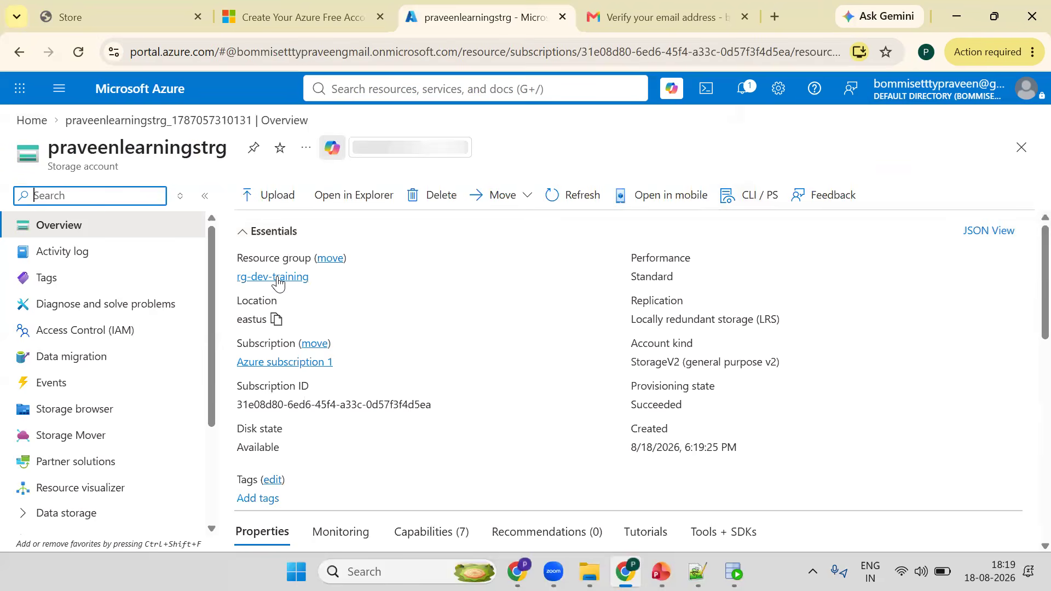
- Browse from the rg-dev-training resource group back to the storage account and open its Containers page
left_click(273, 277)
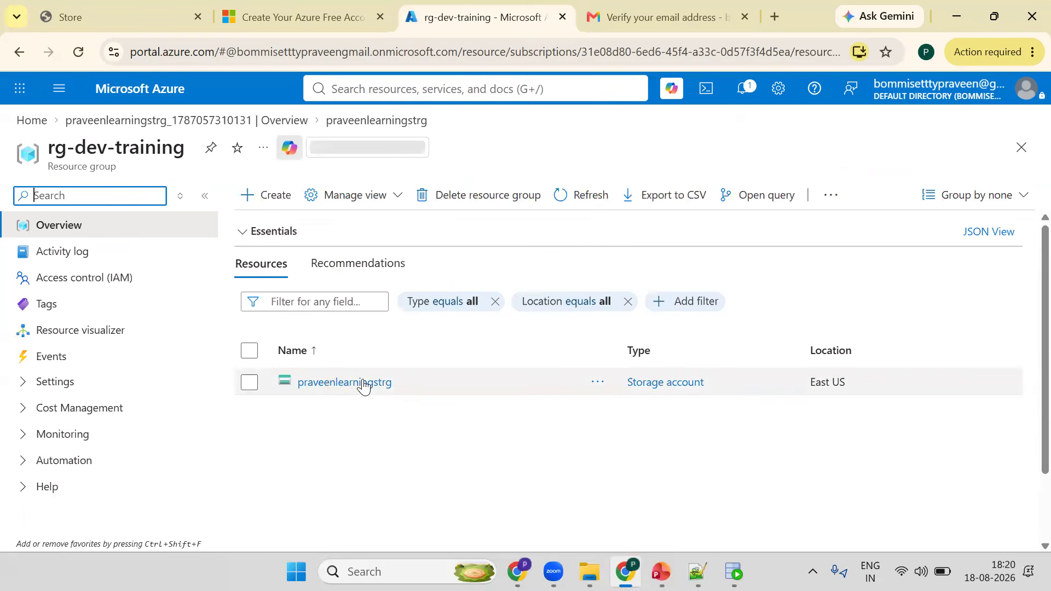
left_click(363, 386)
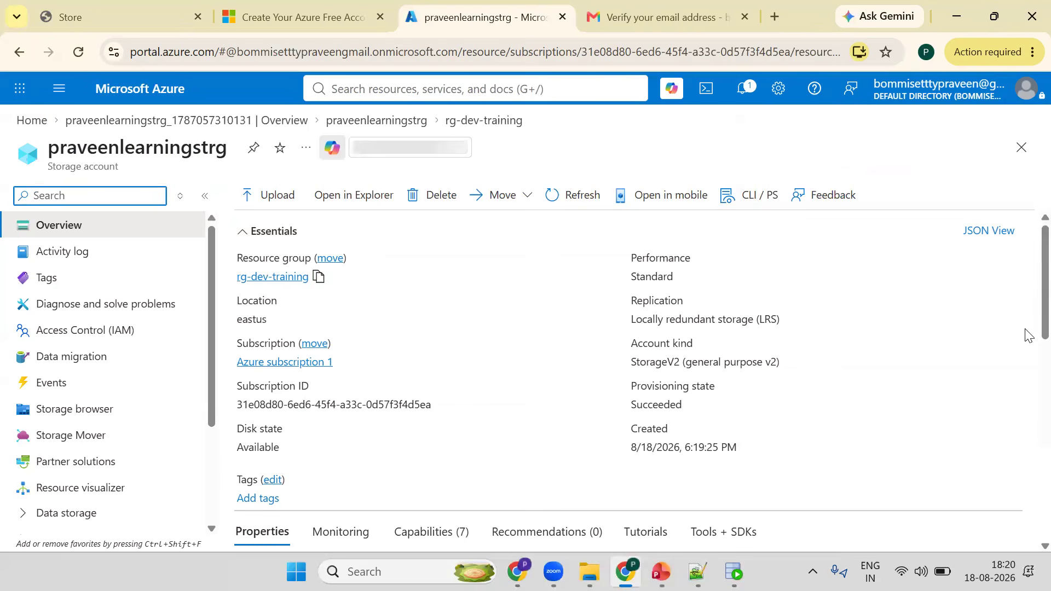
scroll(222, 421, "down", 1)
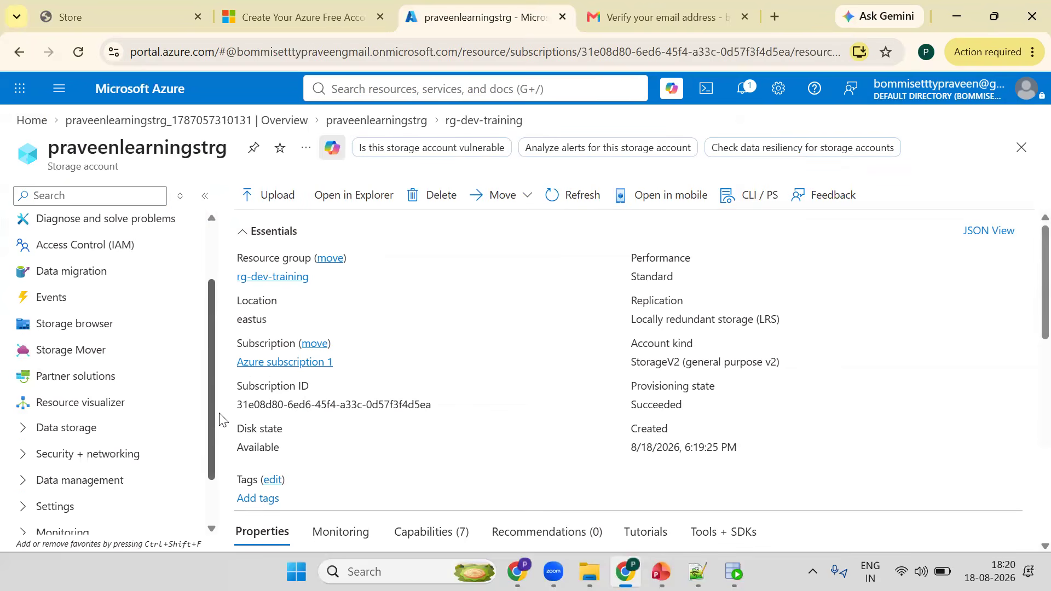
scroll(14, 436, "down", 1)
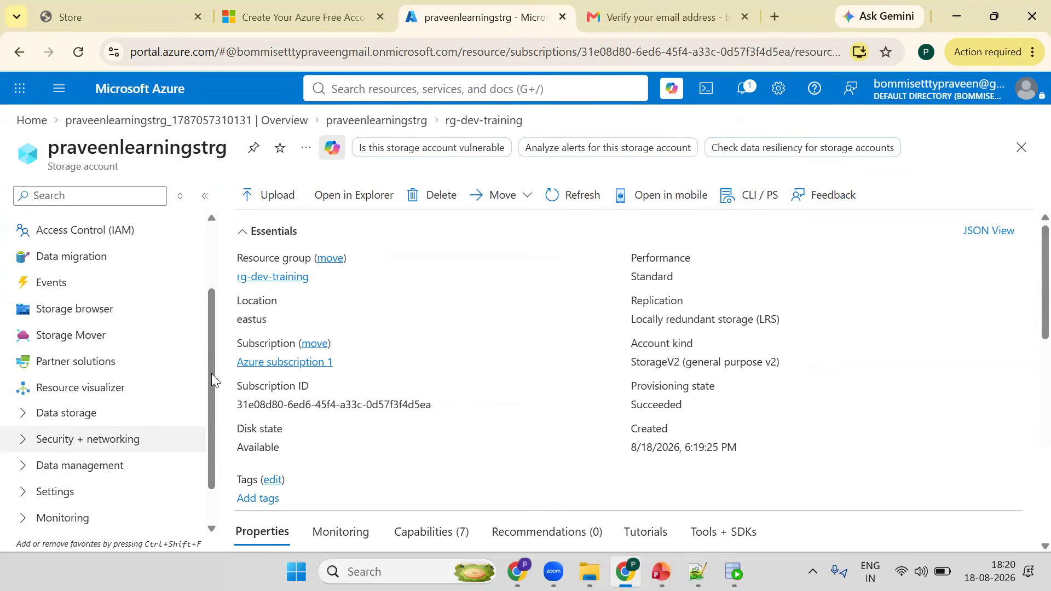
left_click(66, 413)
scroll(87, 435, "down", 1)
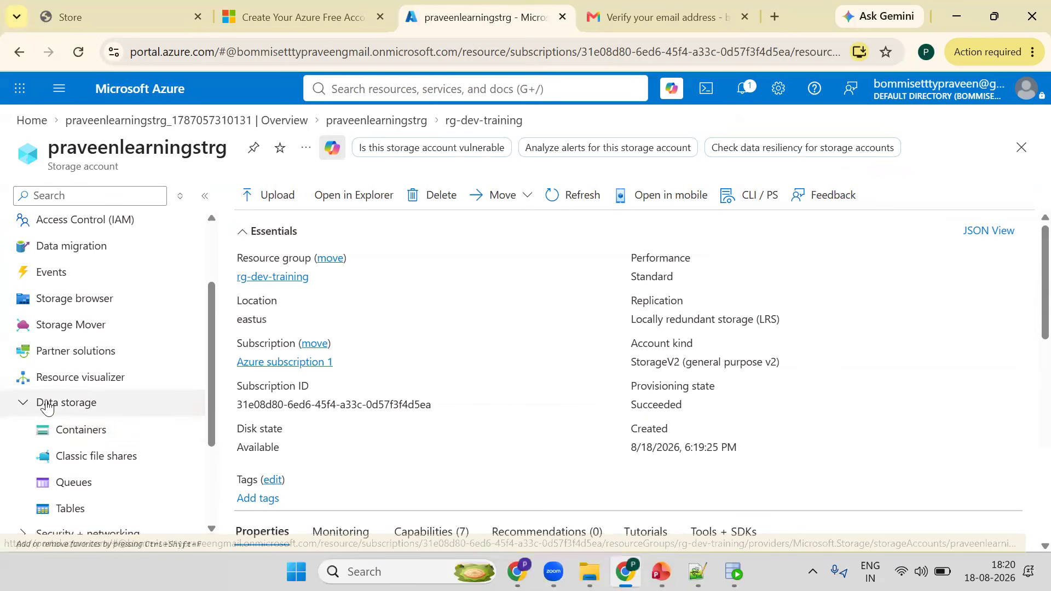
left_click(85, 438)
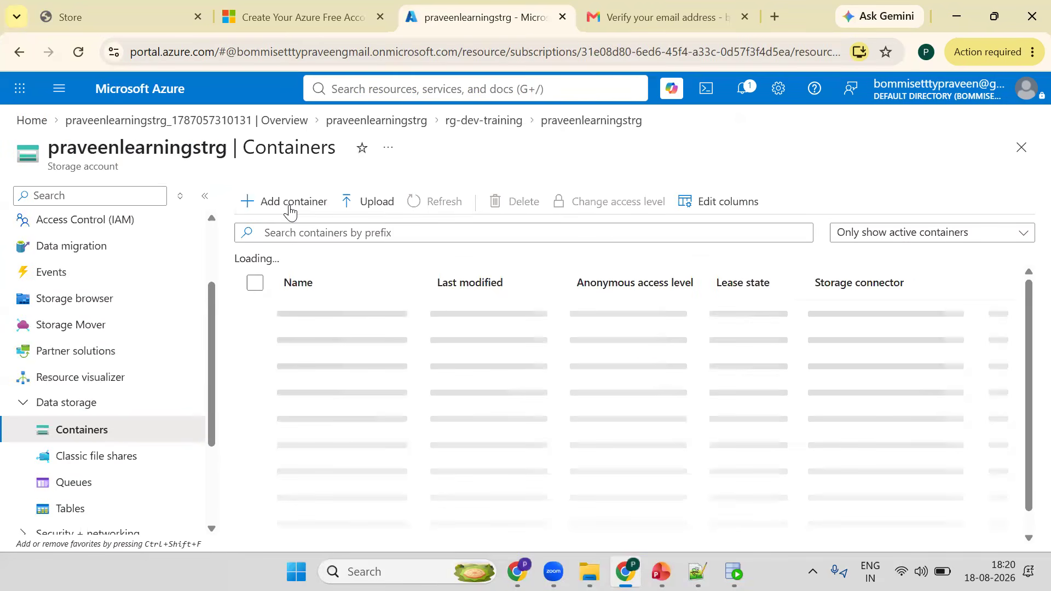
- Add a new container named oraclefiles and open it
left_click(290, 213)
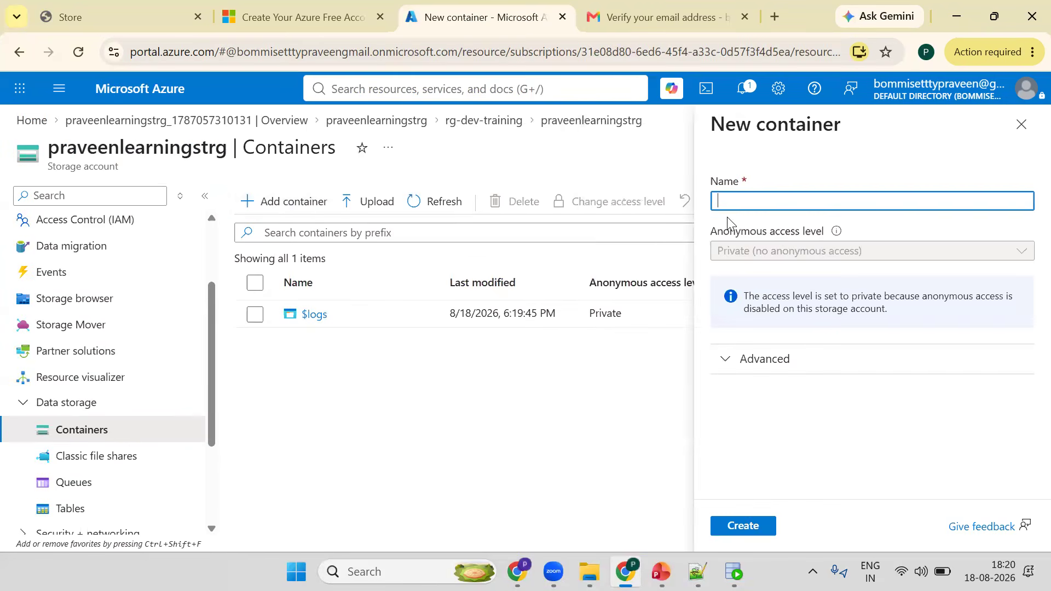
type("oracle_files")
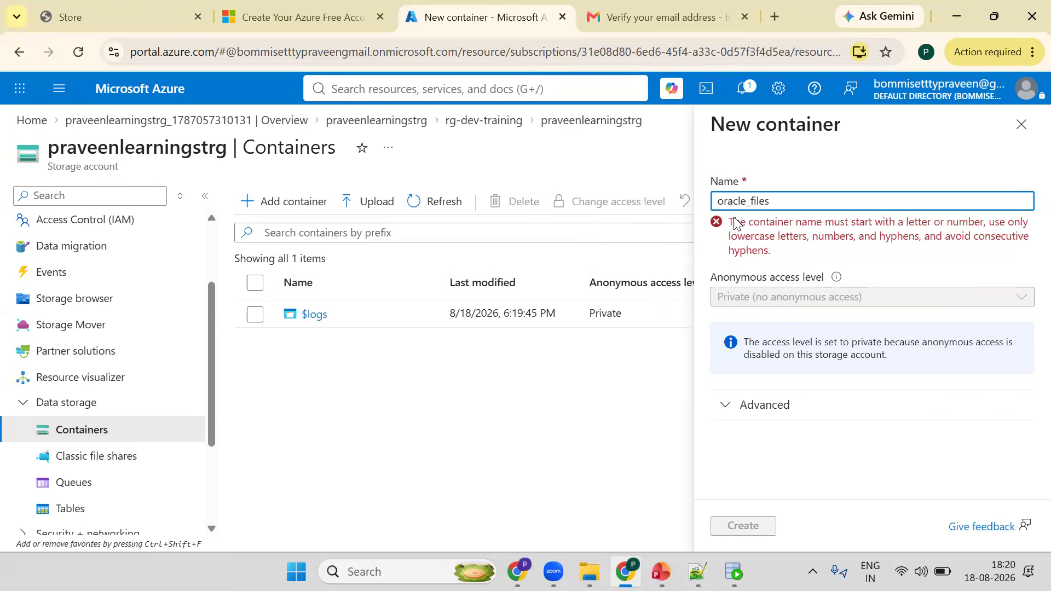
key("Left")
key("Left")
key("BackSpace")
left_click(743, 527)
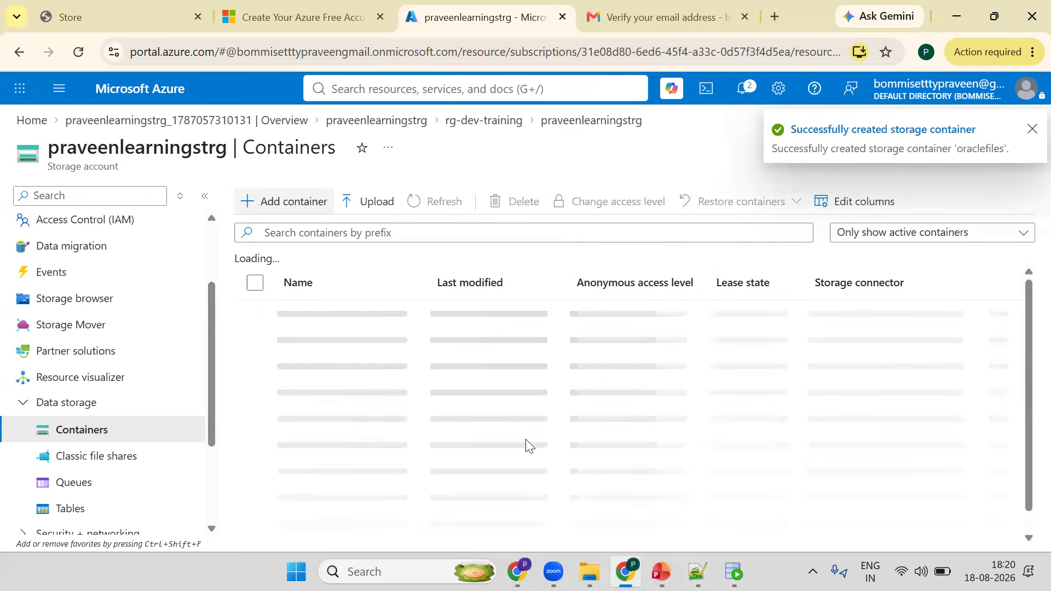
left_click(334, 342)
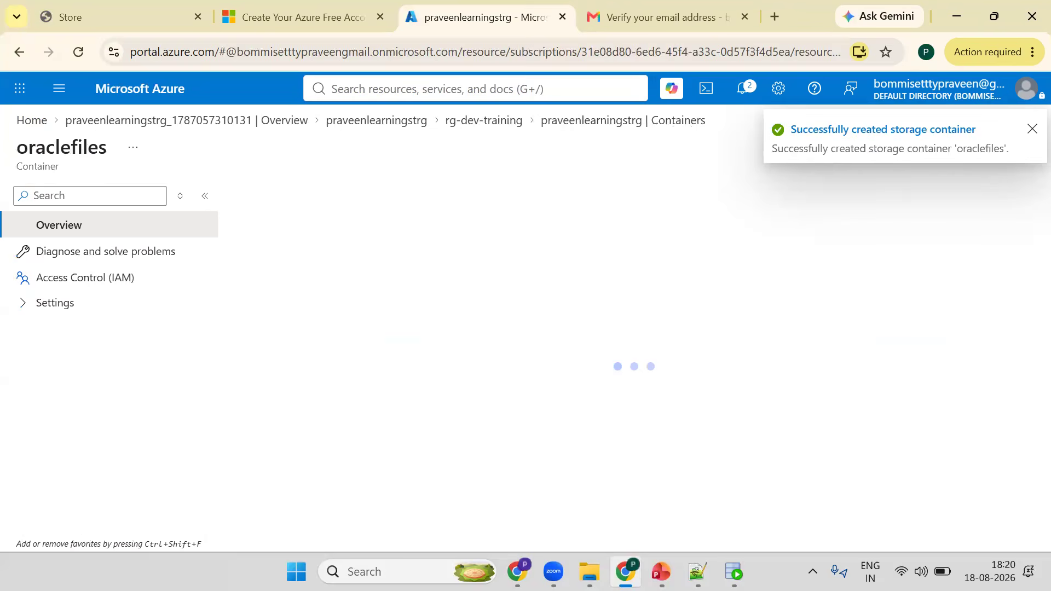
- Switch to SQL Developer to review the STUDENTS and ENROLLMENTS tables, then minimise it
key("alt+Tab")
double_click(305, 225)
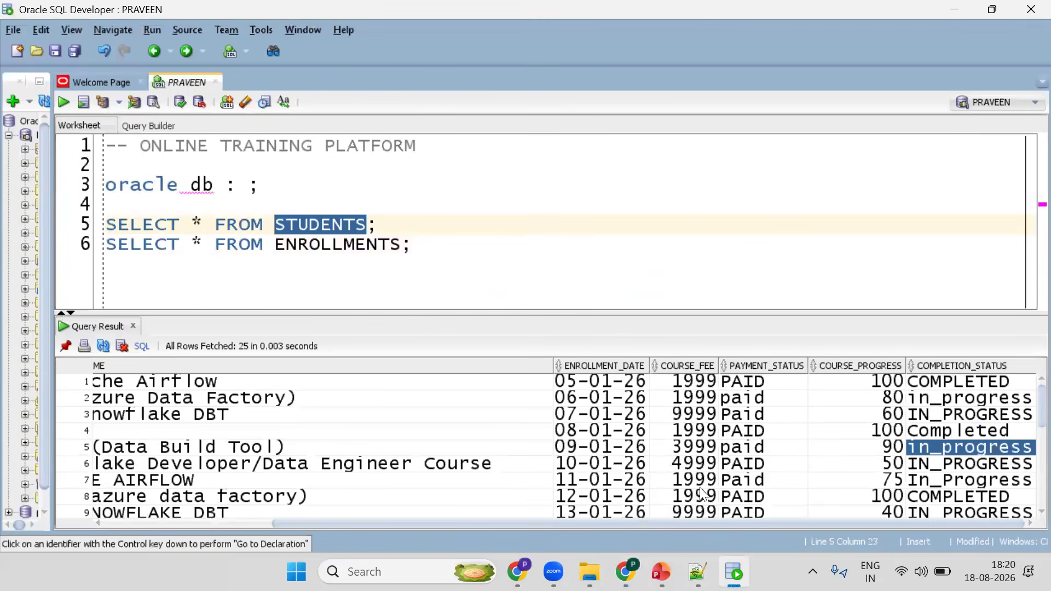
double_click(316, 244)
key("super+Down")
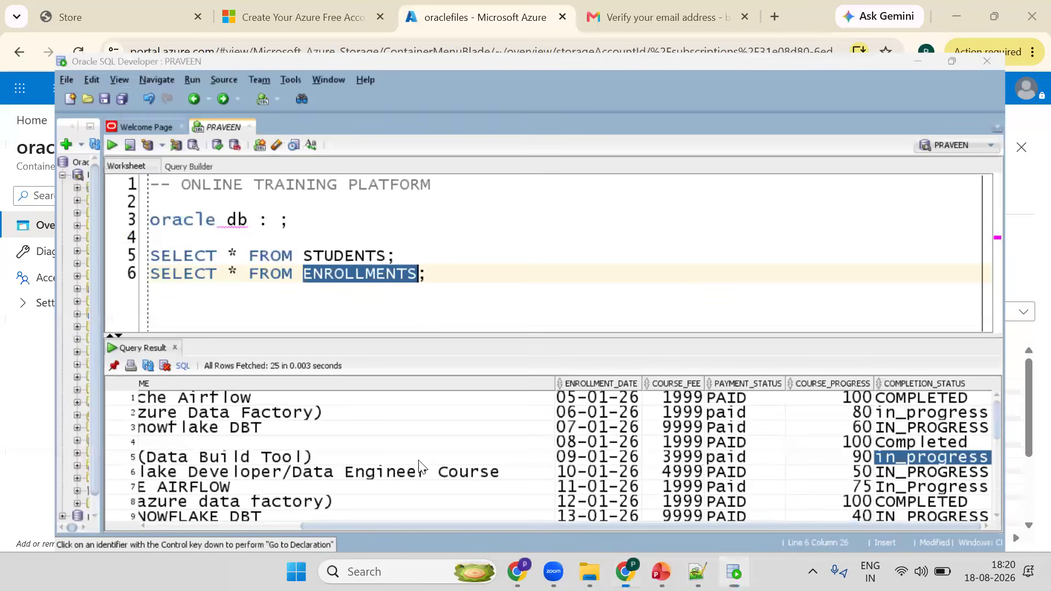
key("super+Down")
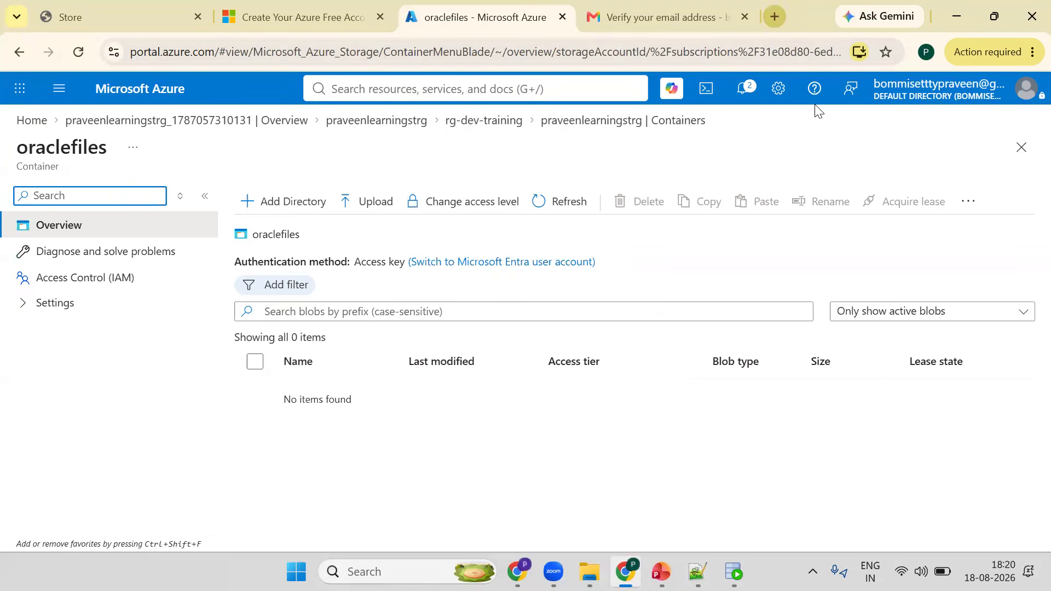
- Open the portal home in a new tab and search for the Data factories service
key("ctrl+t")
type("po")
key("Return")
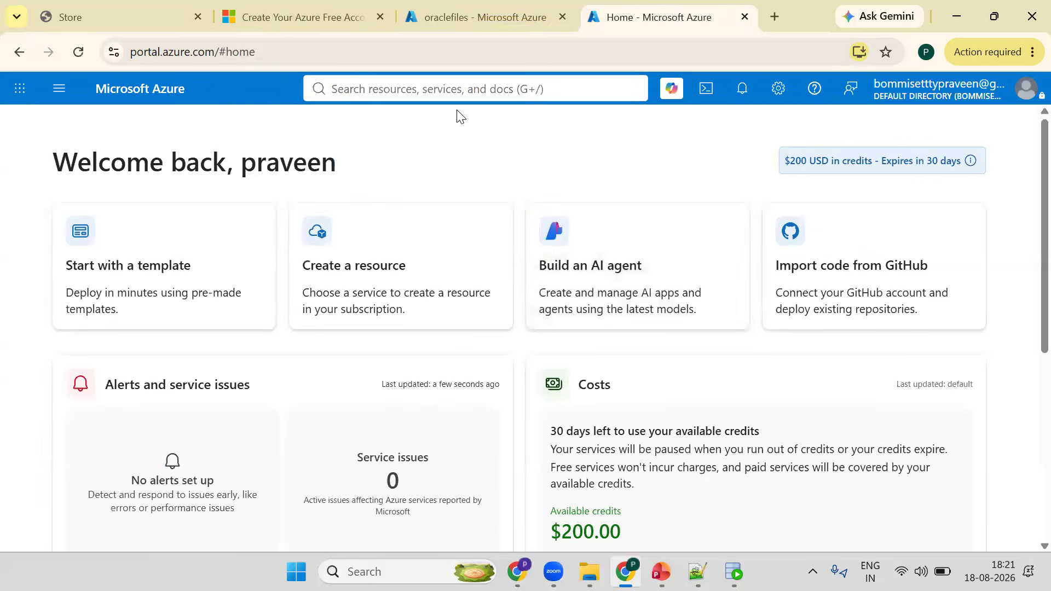
left_click(455, 94)
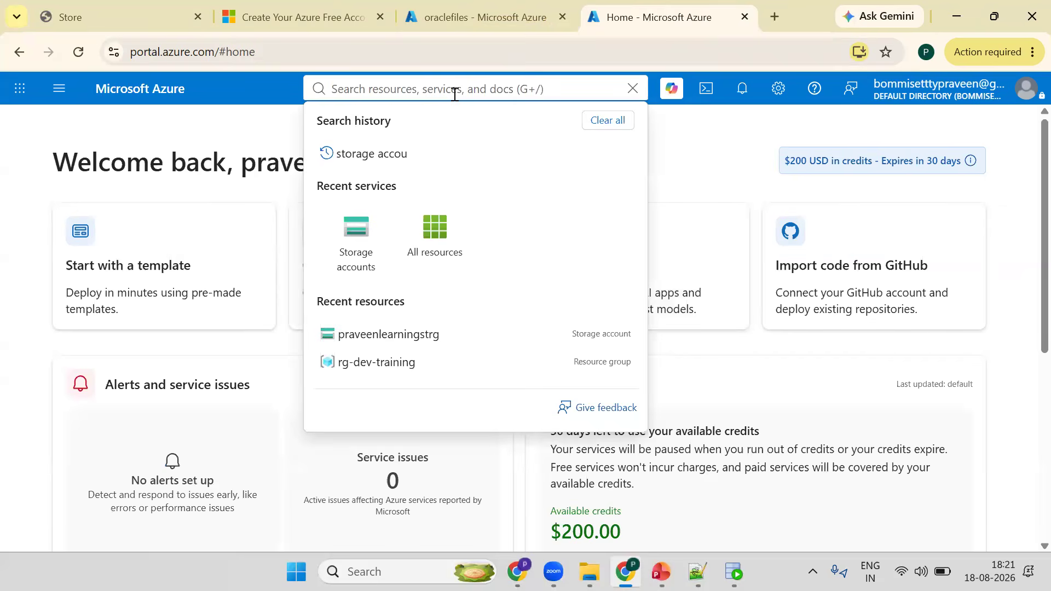
type("data")
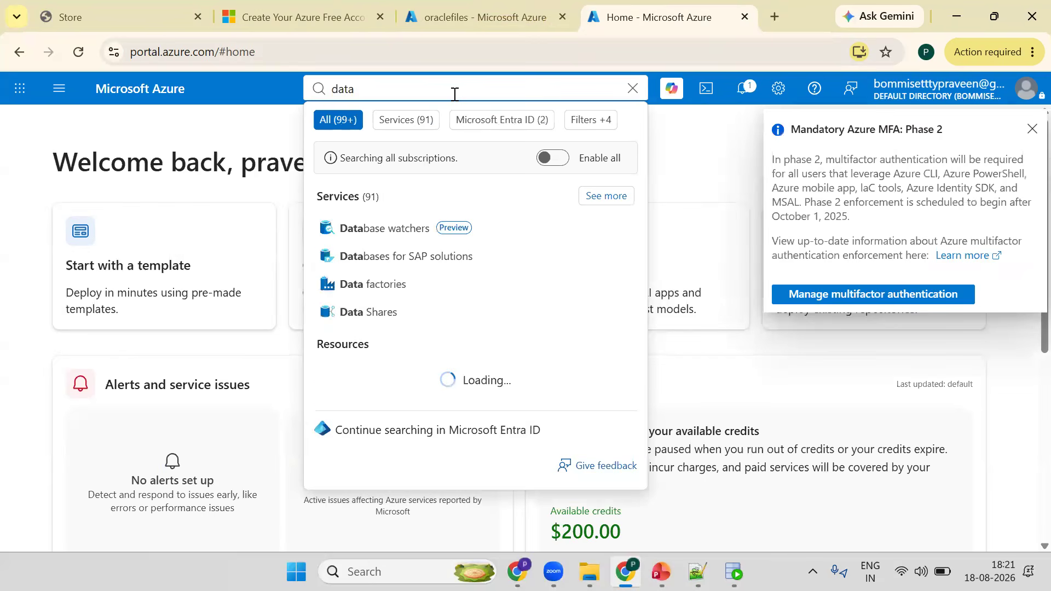
left_click(1027, 130)
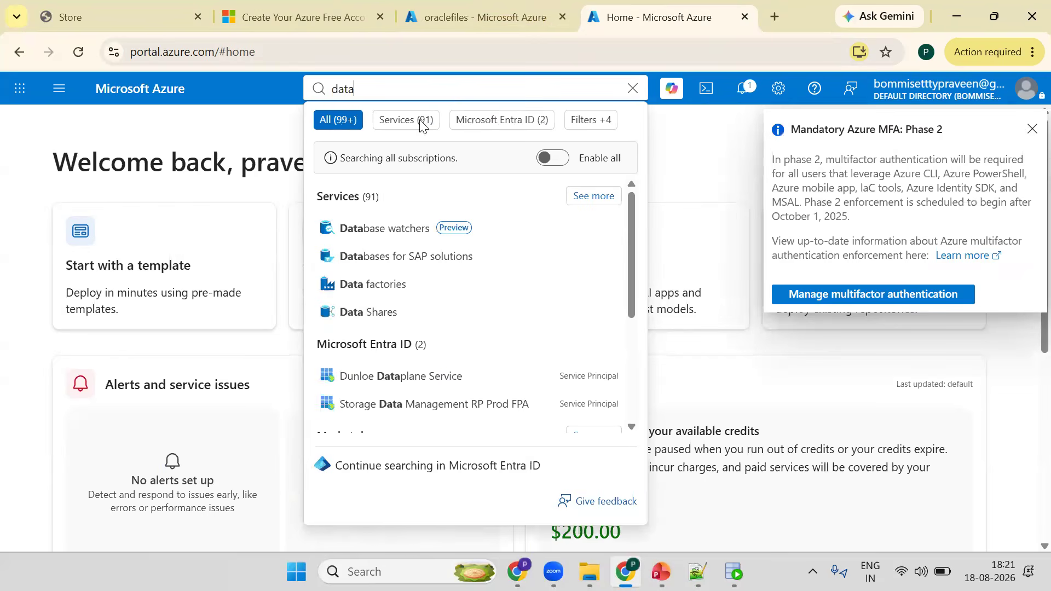
left_click(420, 89)
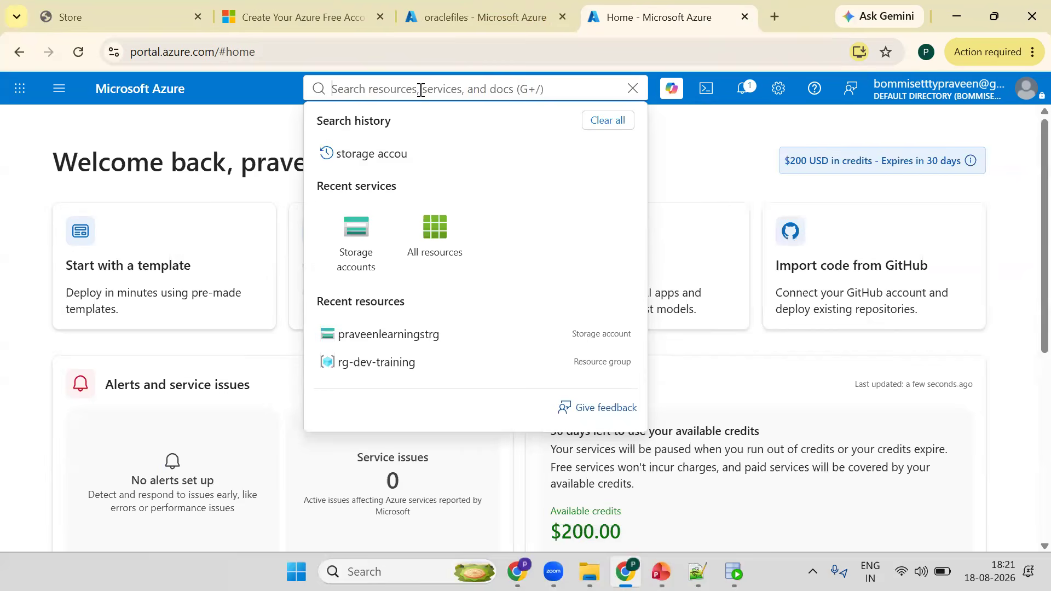
type("data fac")
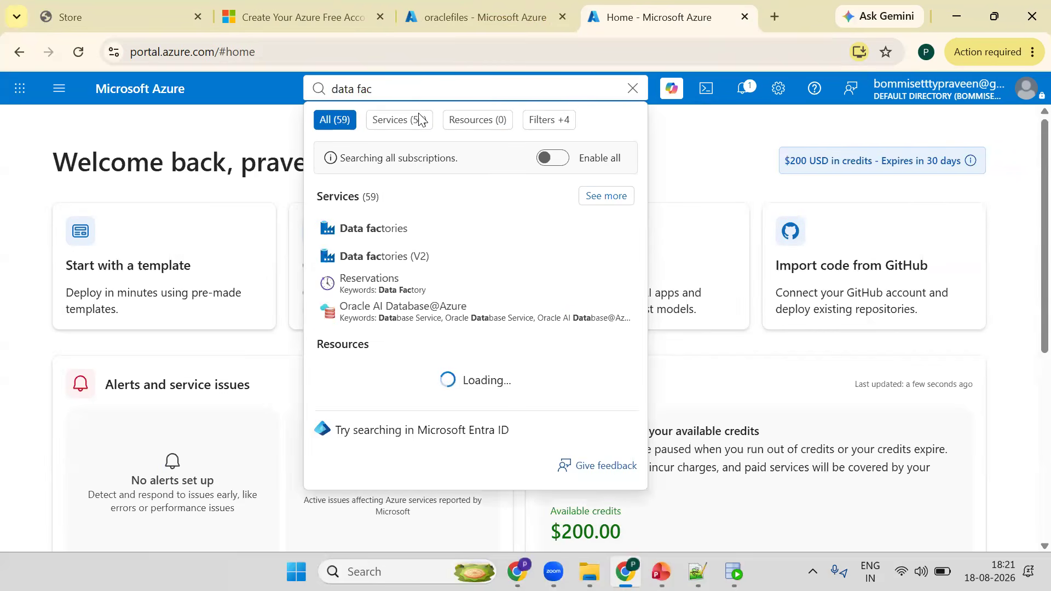
left_click(371, 230)
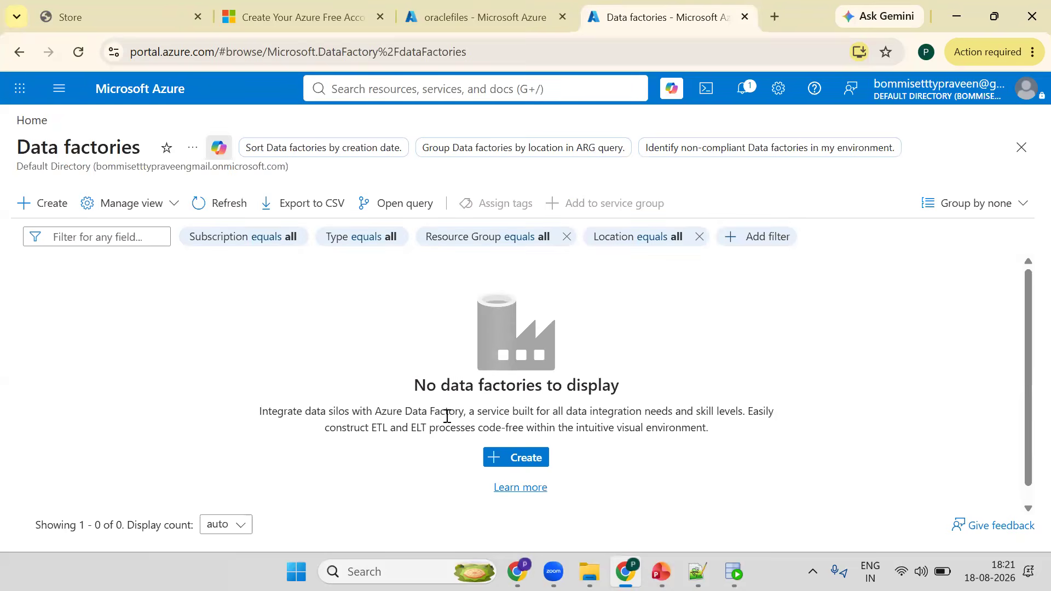
- Start creating a new data factory and select the rg-dev-training resource group
left_click(662, 572)
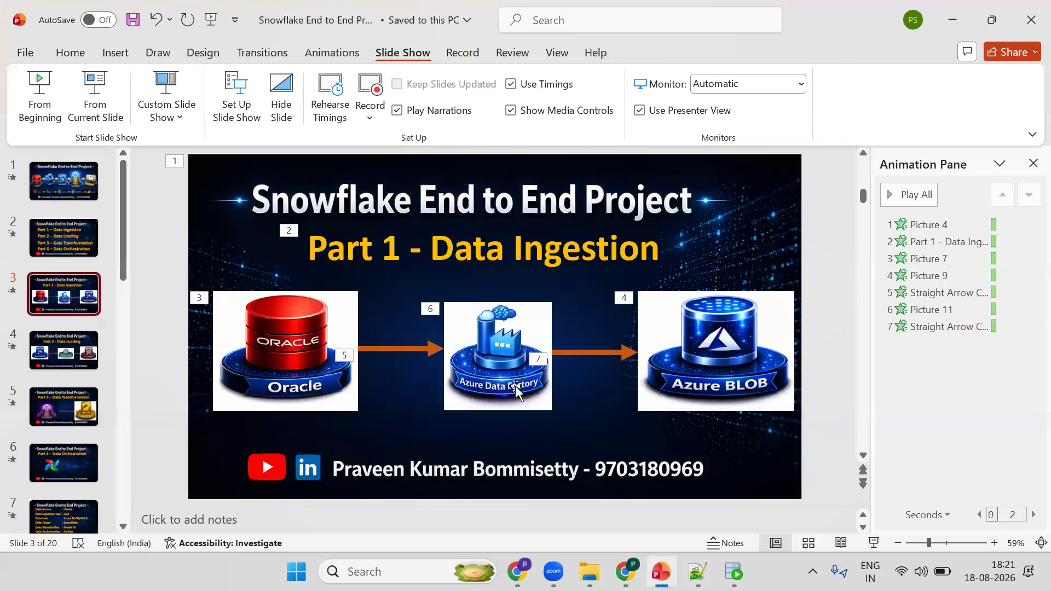
left_click(627, 570)
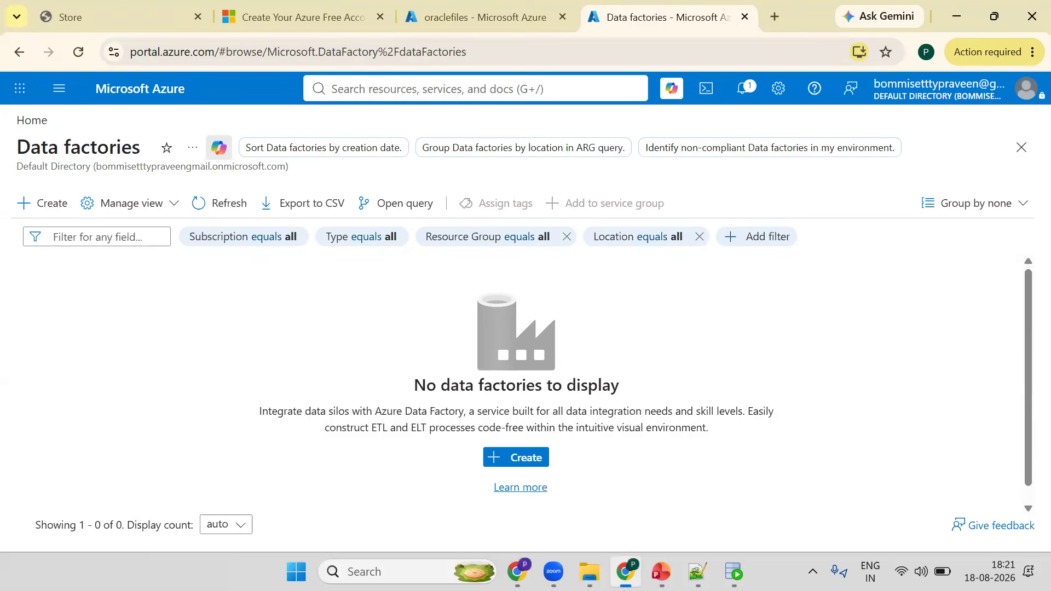
left_click(504, 466)
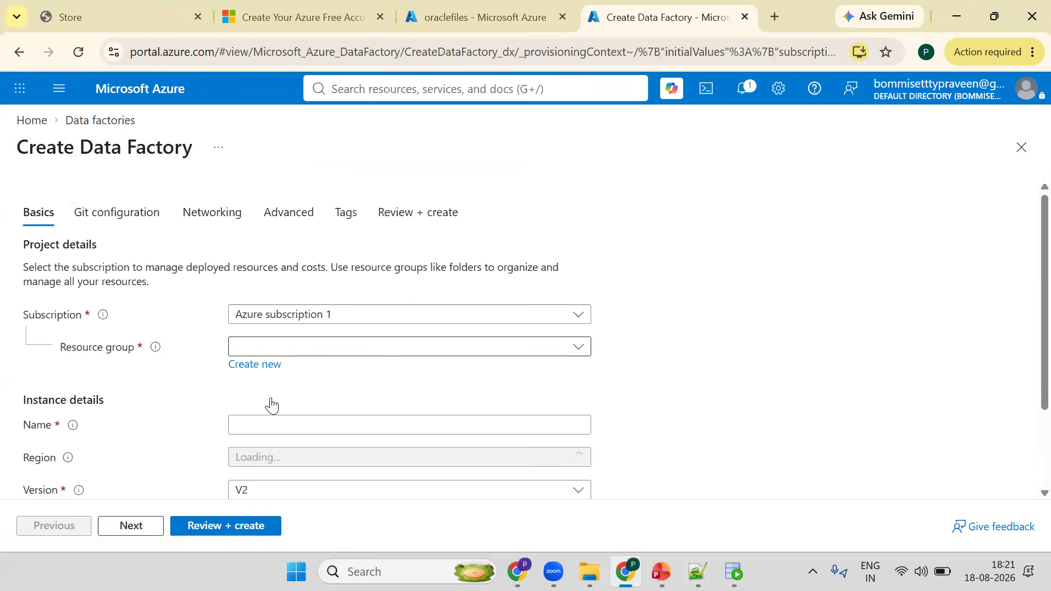
left_click(268, 347)
left_click(271, 404)
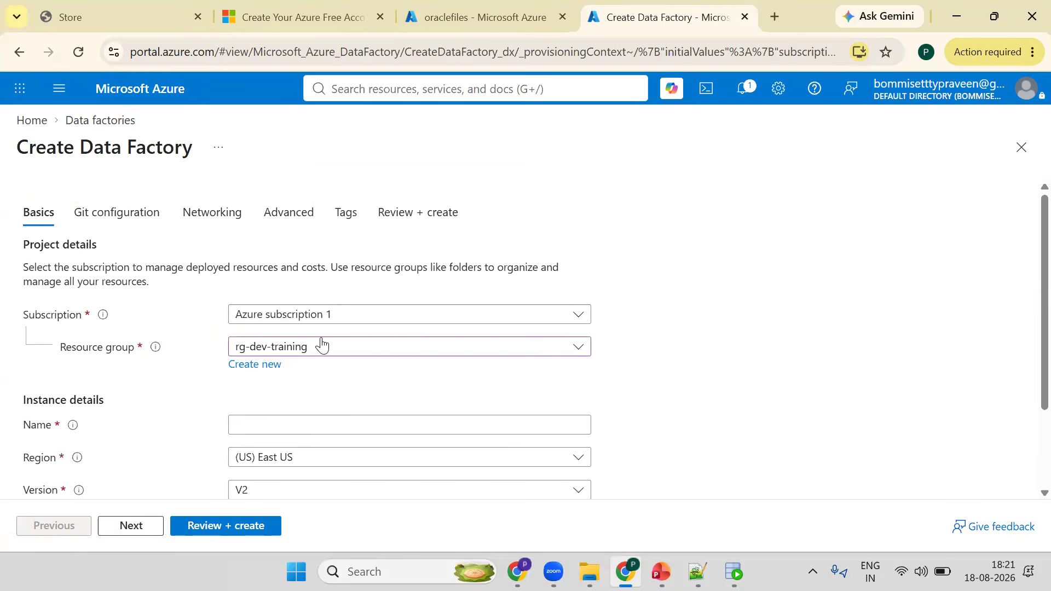
- Name the data factory praveenlearnngadf and proceed to Review + create
left_click(266, 422)
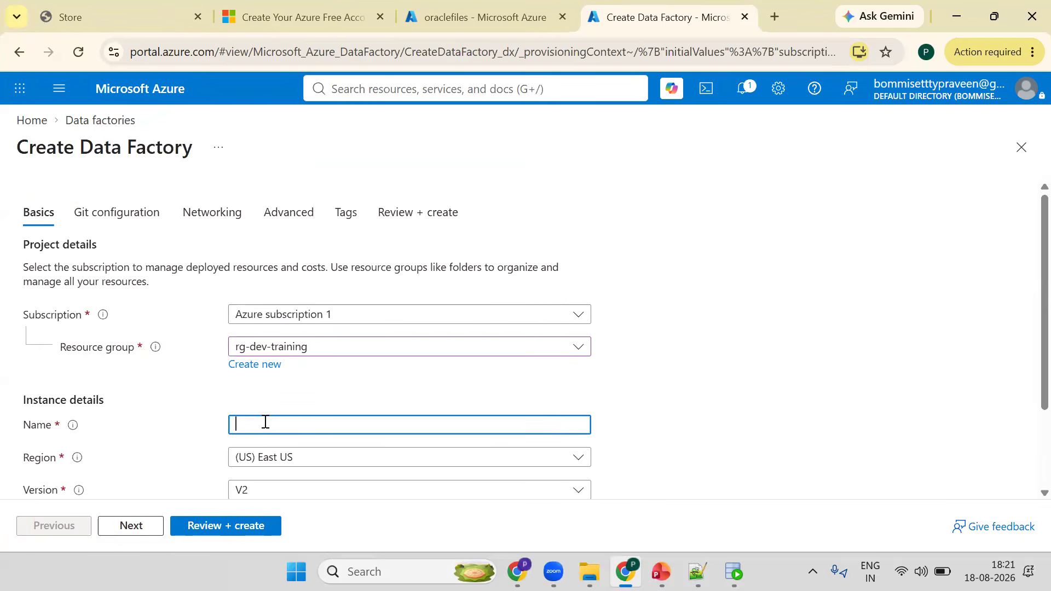
type("praveenlearningadf")
scroll(1029, 263, "down", 2)
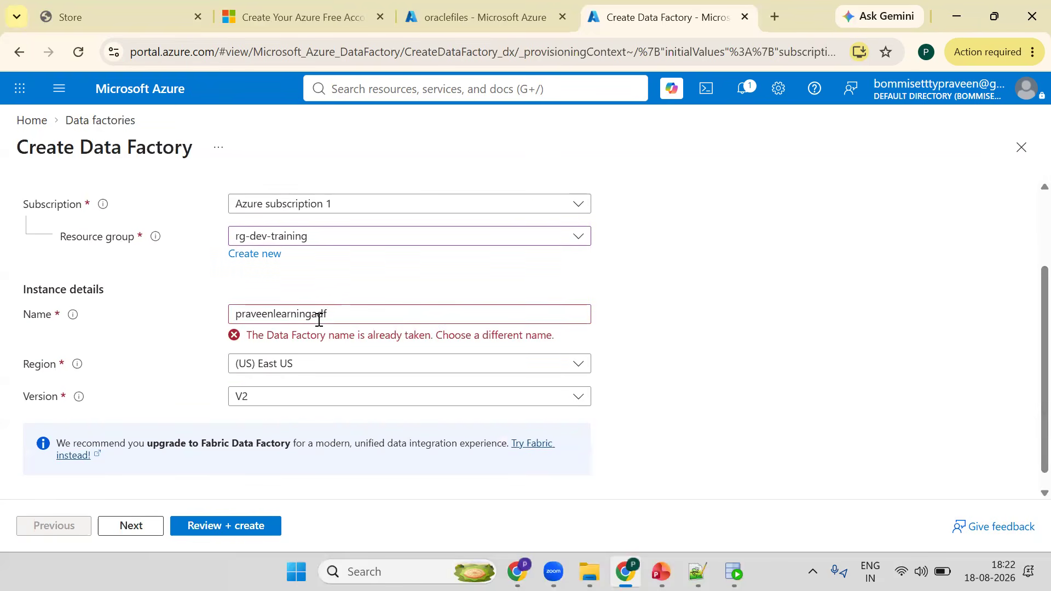
left_click(302, 317)
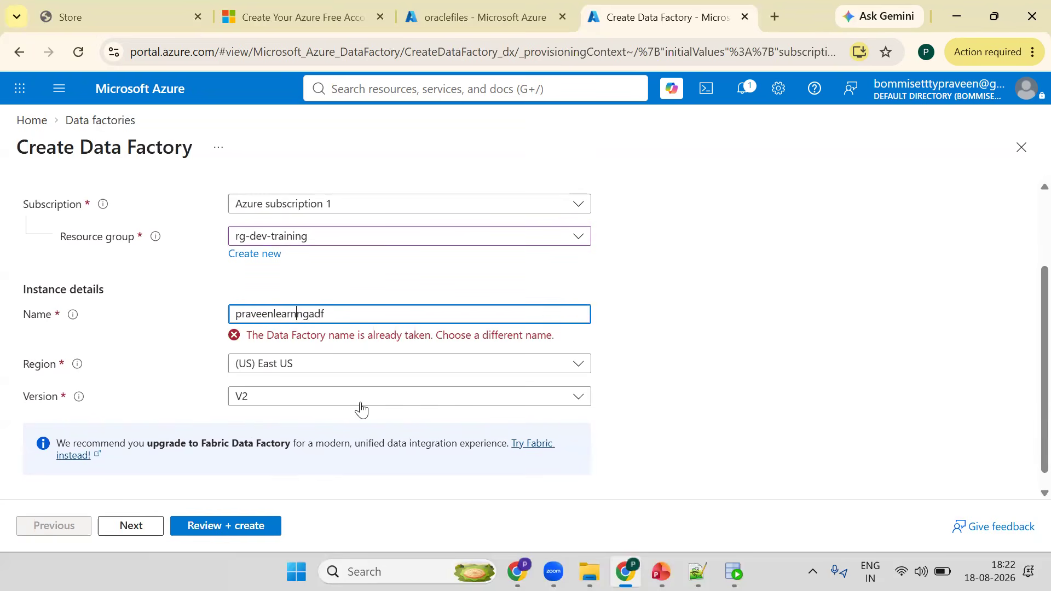
left_click(223, 526)
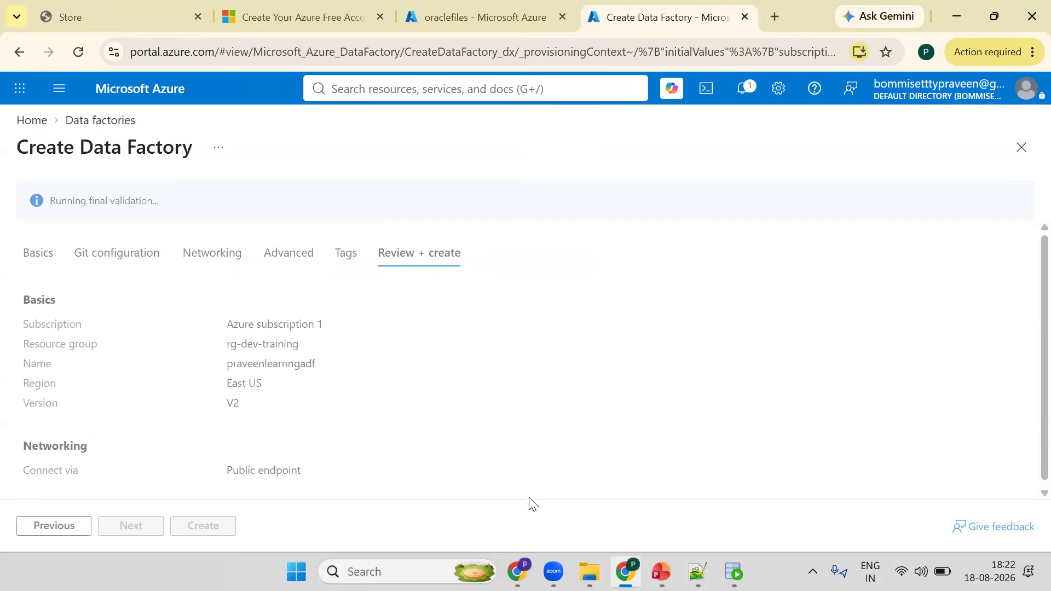
- Switch to the Notepad++ notes and add a new line reading Oracle(ST+EN)
key("alt+Tab")
key("Return")
key("Return")
key("Return")
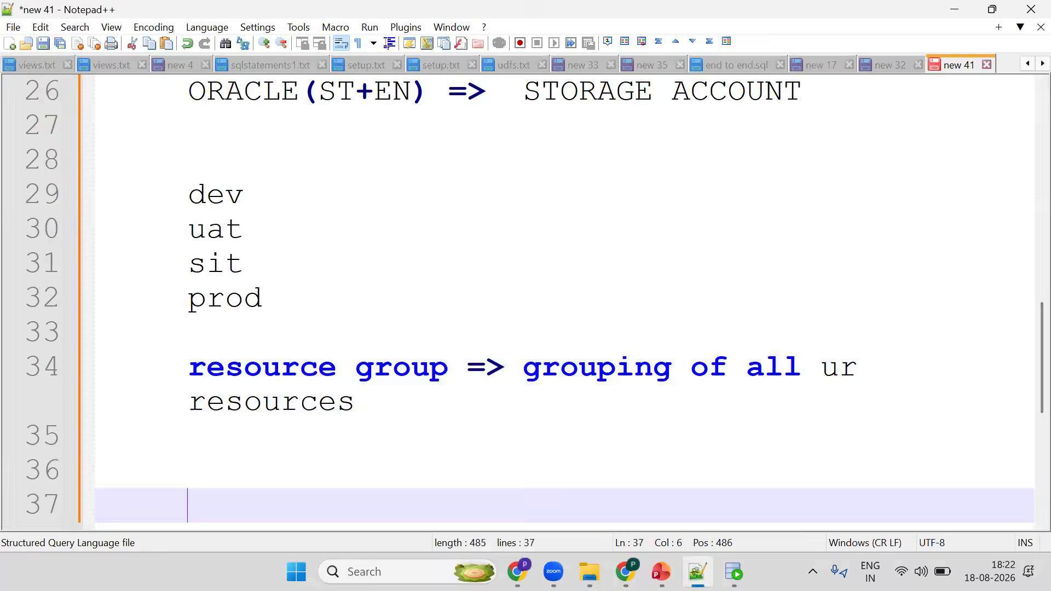
type("Oracl")
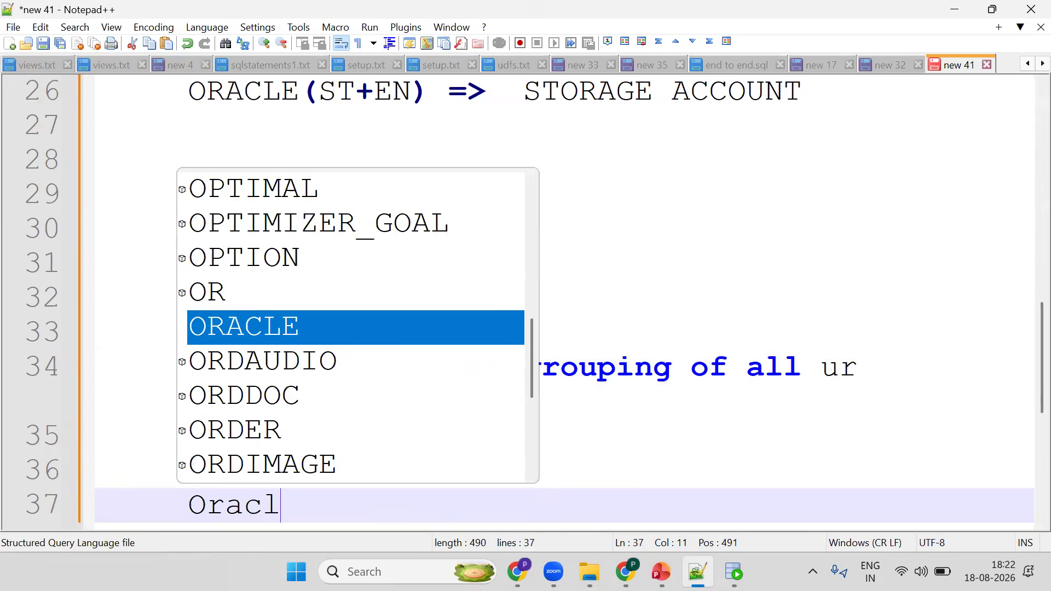
type("e(SR")
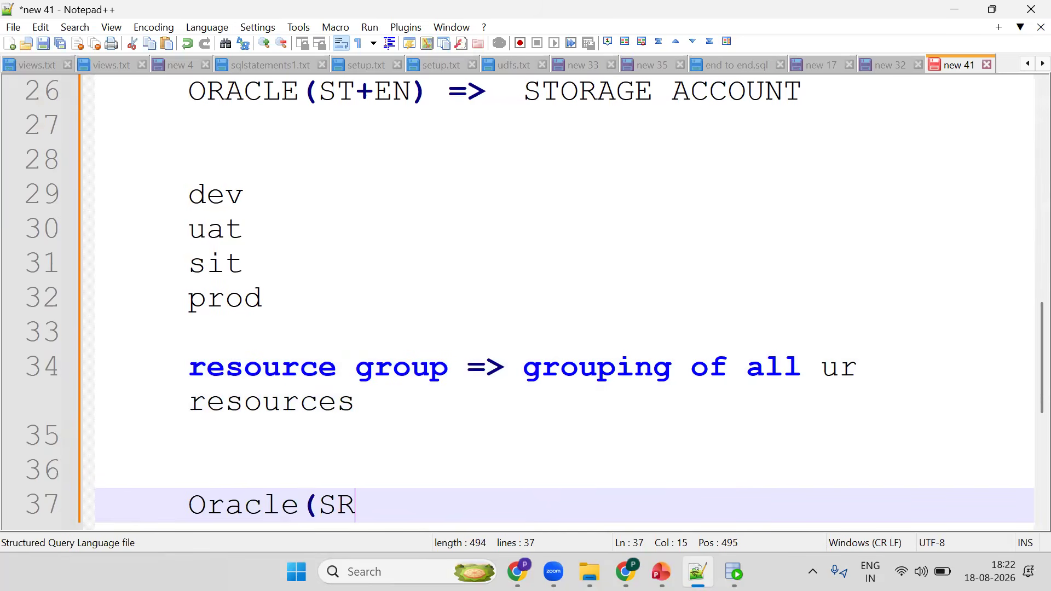
key("BackSpace")
type("T+EN)")
key("Return")
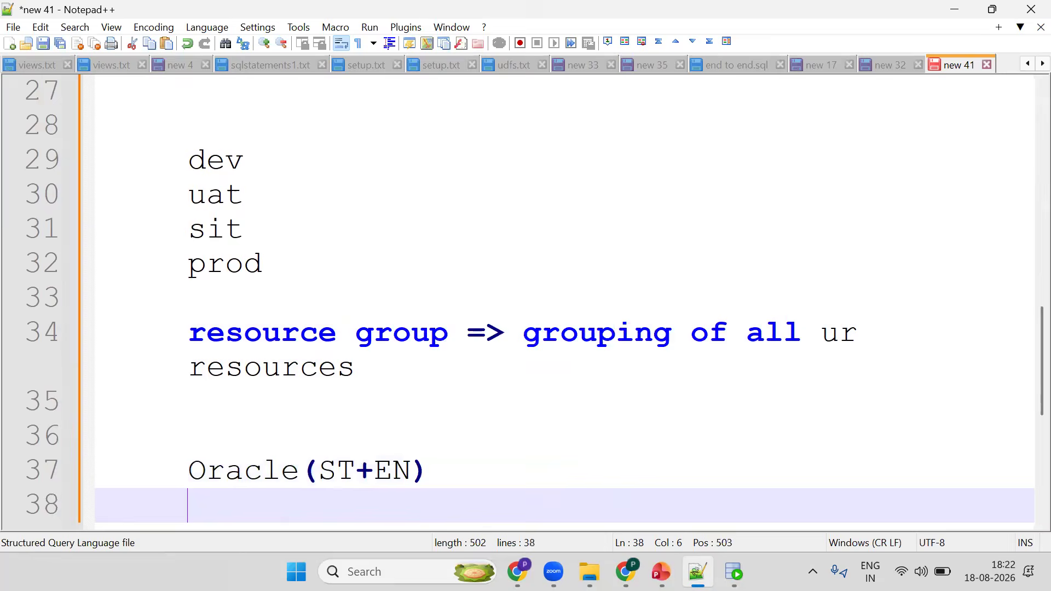
- Add the lines STORAGE ACCOUNT (ORACLEFILES) and ADF beneath it in the notes
key("Return")
key("Return")
type("S")
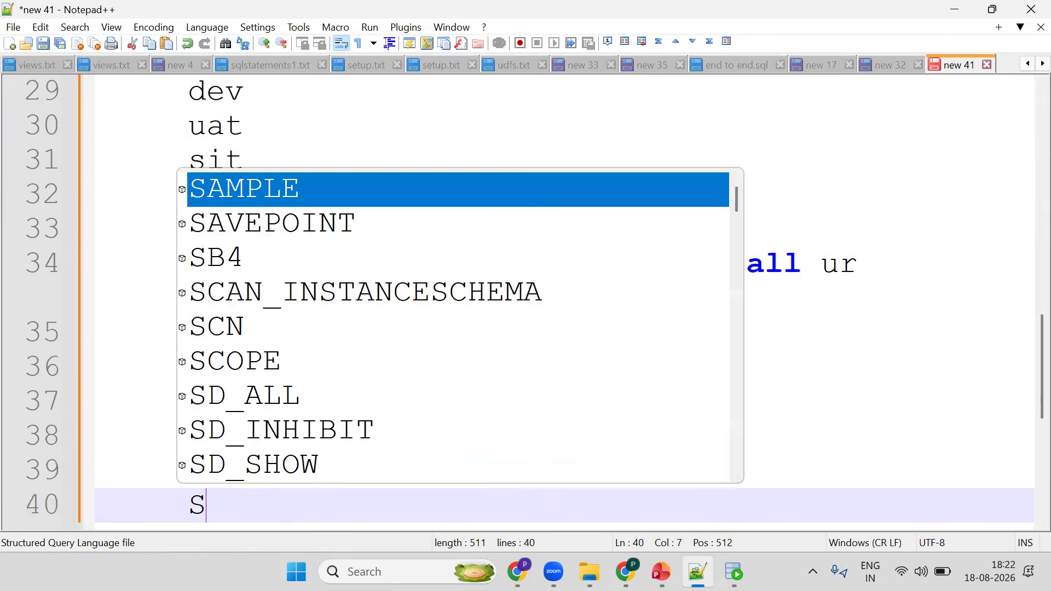
type("TORAGE ACCOU")
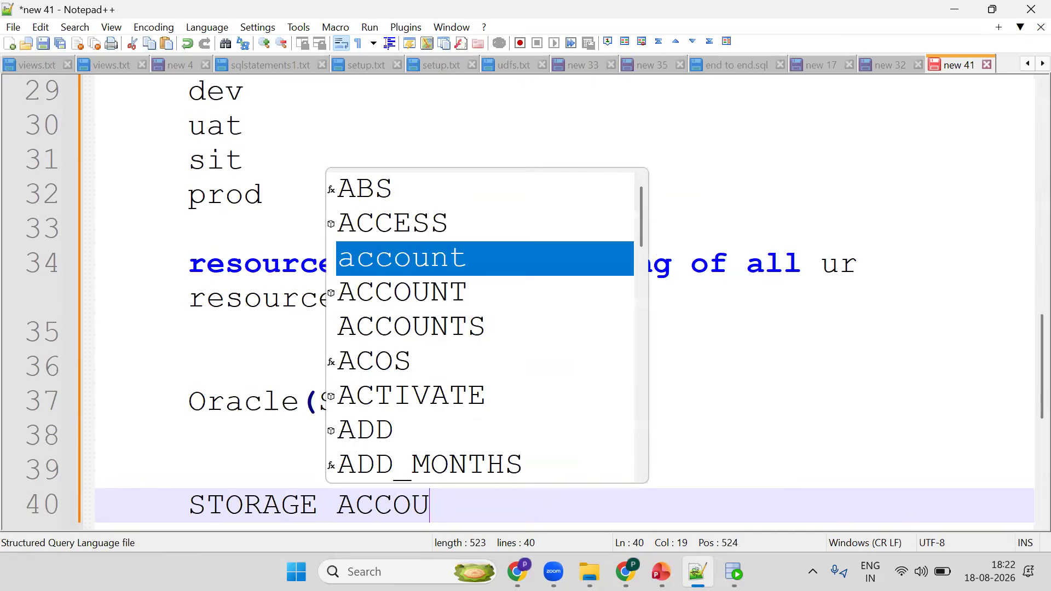
type("NT (")
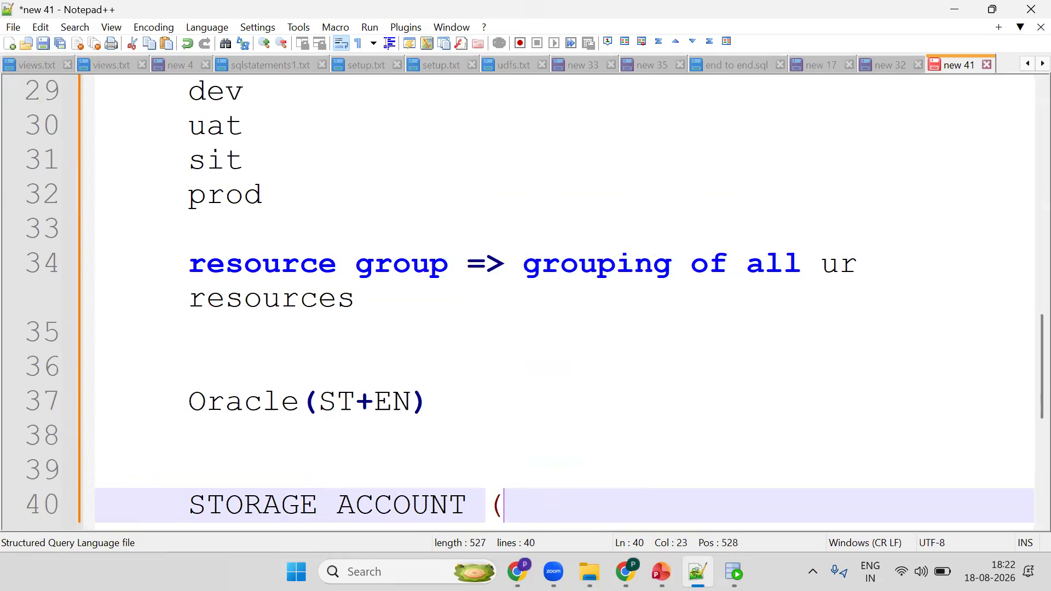
type("ORACL")
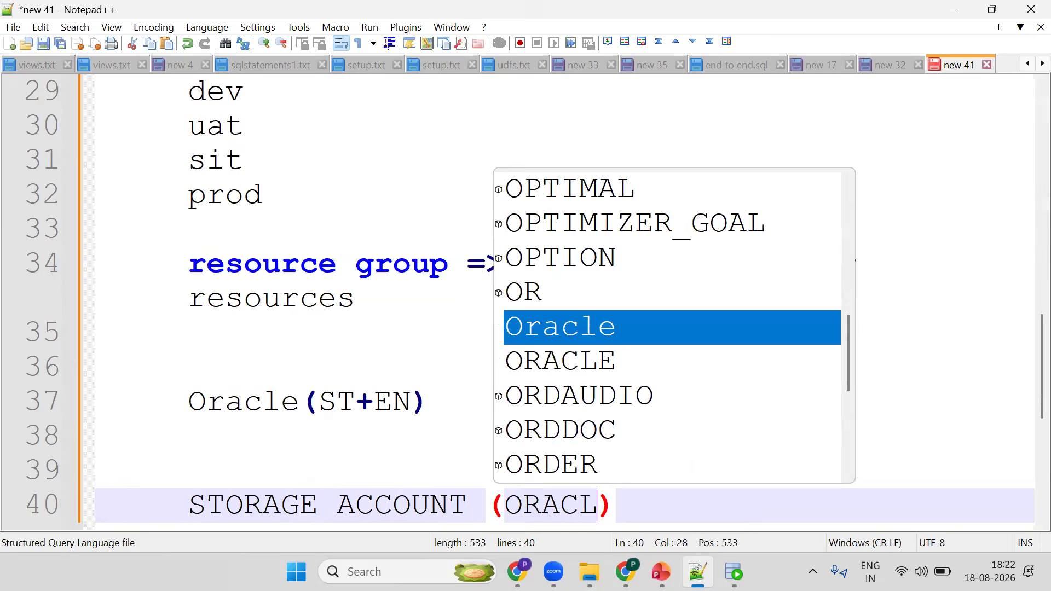
type("EFI")
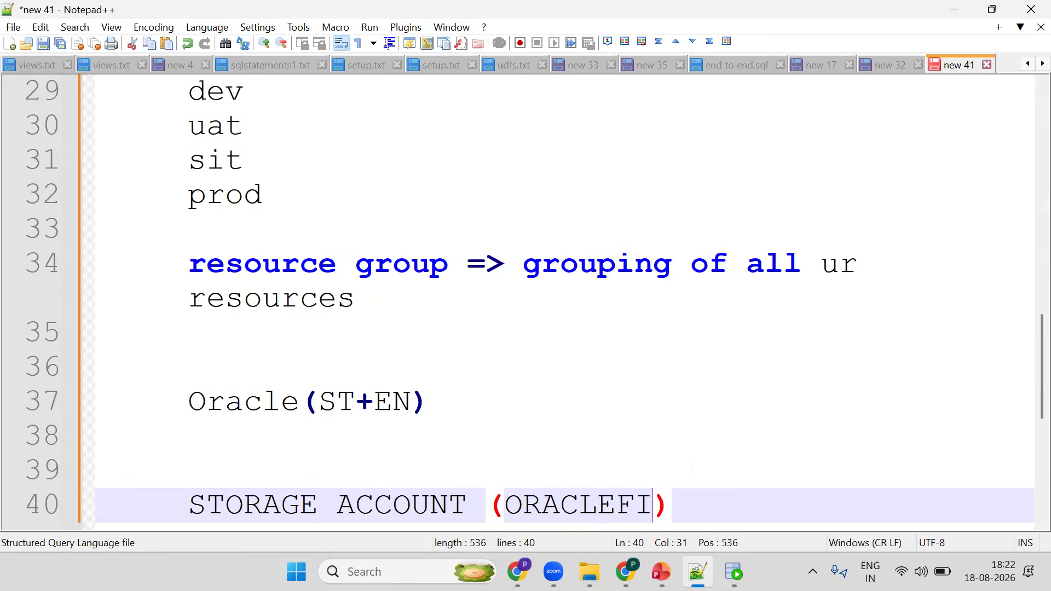
type("LE")
type("S")
key("Up")
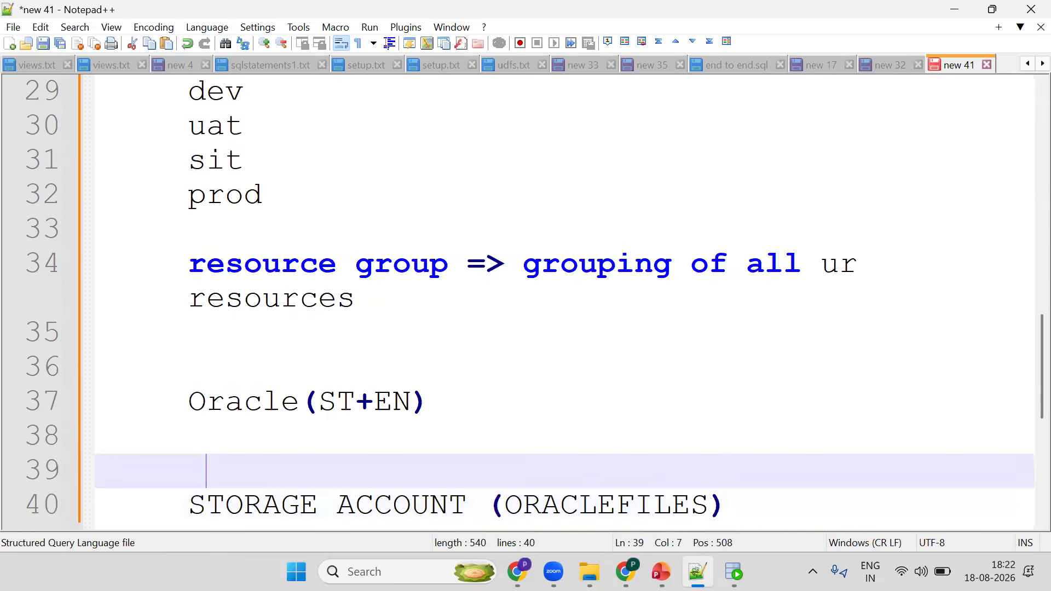
type("ADF")
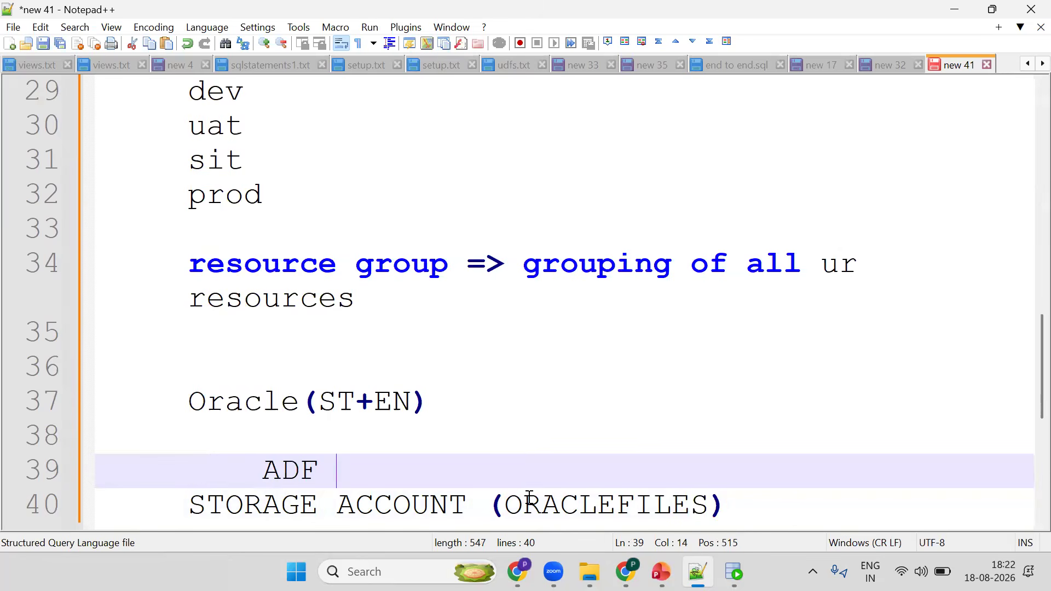
- Highlight ST, ORACLEFILES, EN and ADF in the notes to trace the data flow
left_click_drag(320, 402, 355, 402)
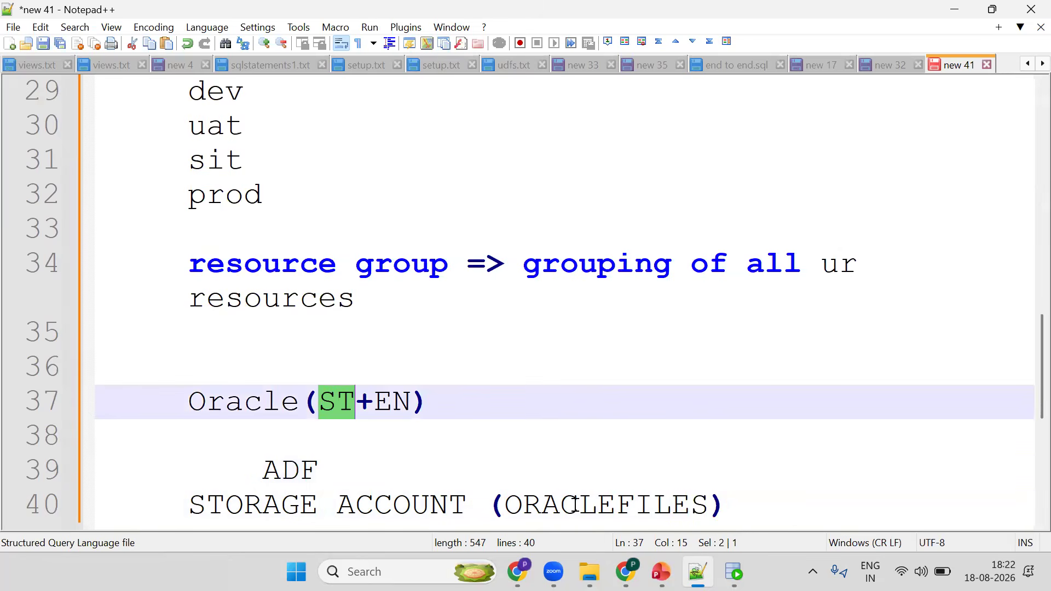
double_click(575, 506)
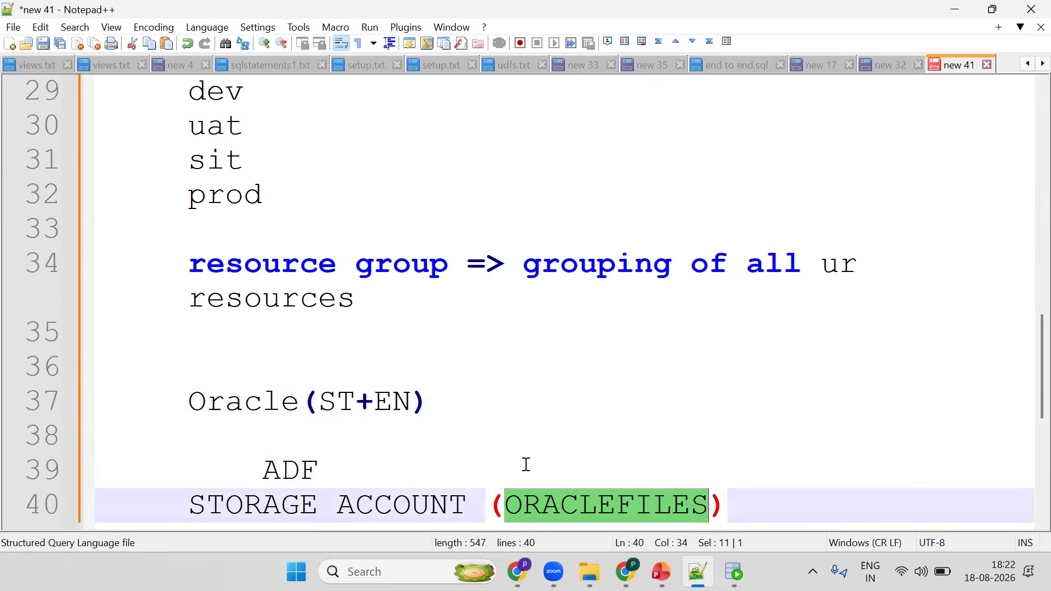
double_click(339, 401)
double_click(389, 396)
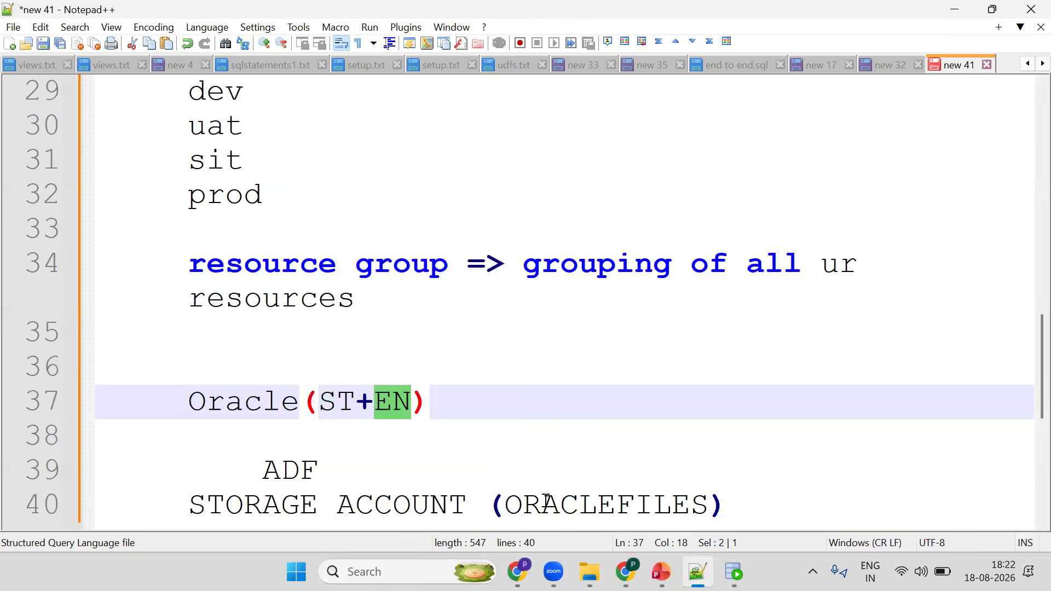
double_click(570, 501)
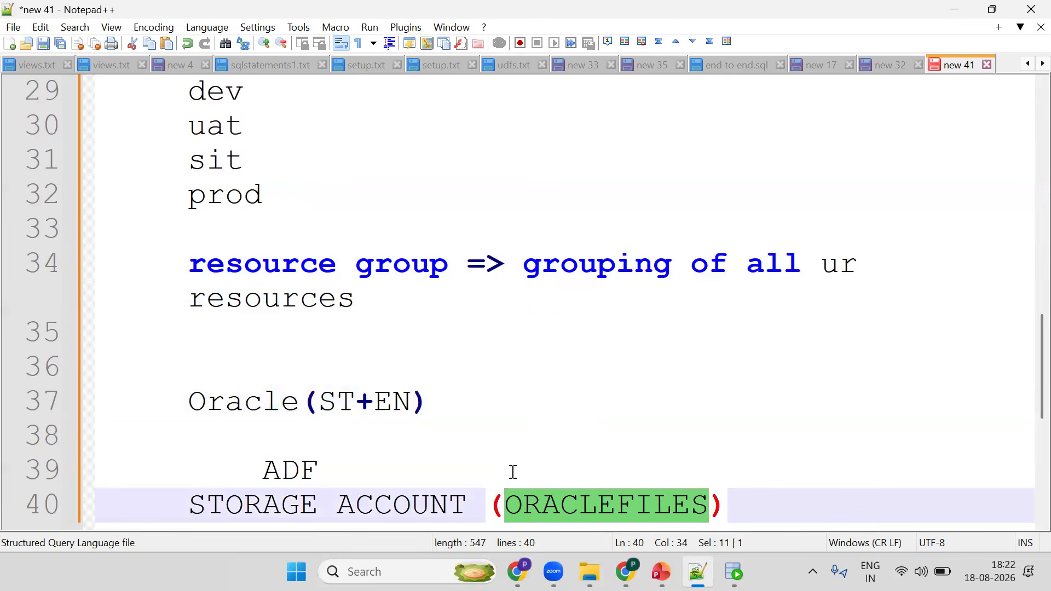
double_click(286, 472)
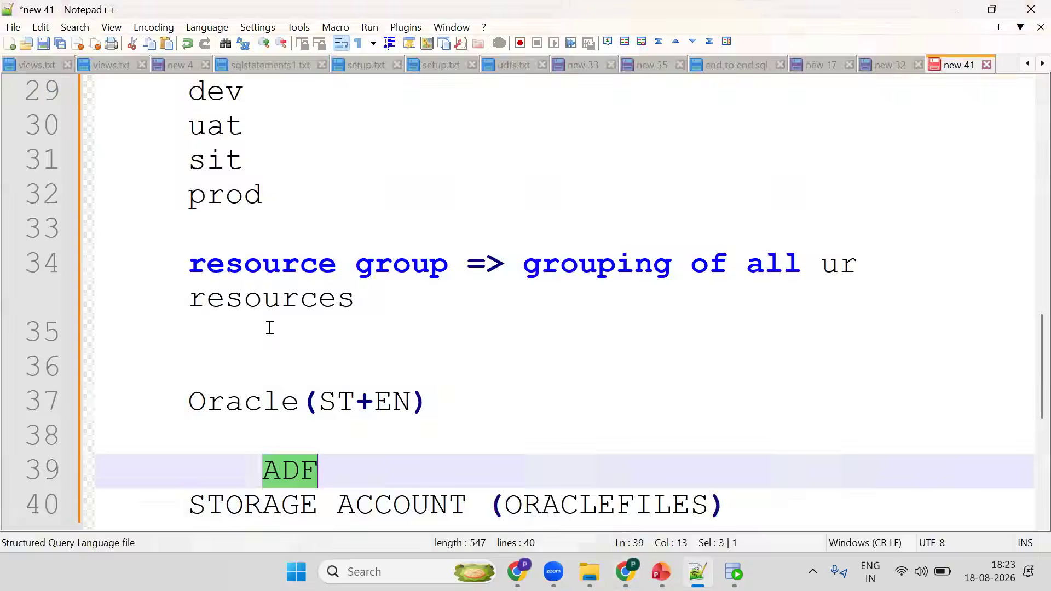
- Return to the portal, create the data factory and open its resource group
key("alt+Tab")
left_click(227, 524)
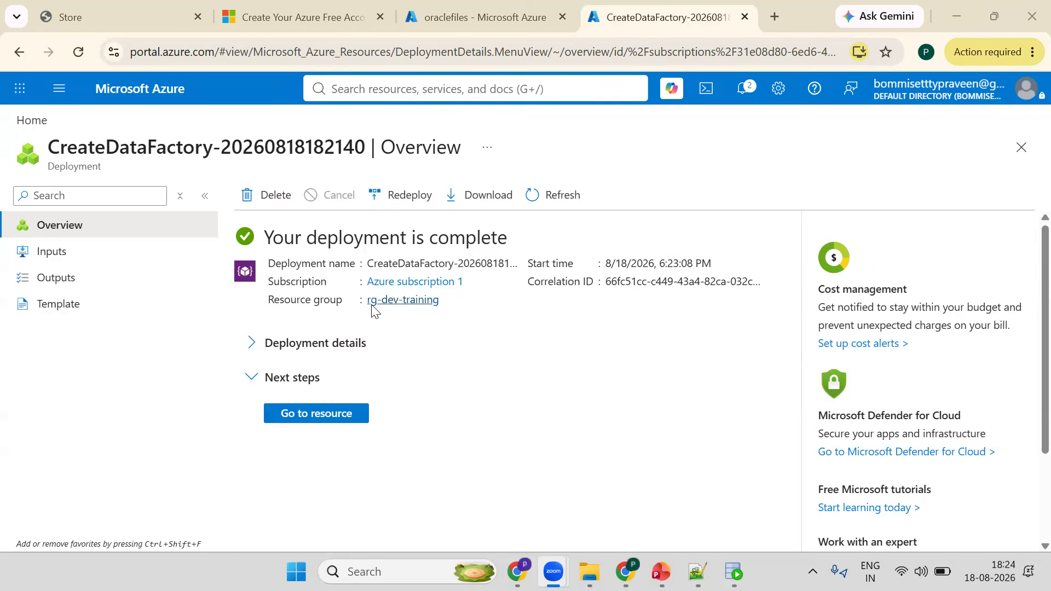
left_click(376, 305)
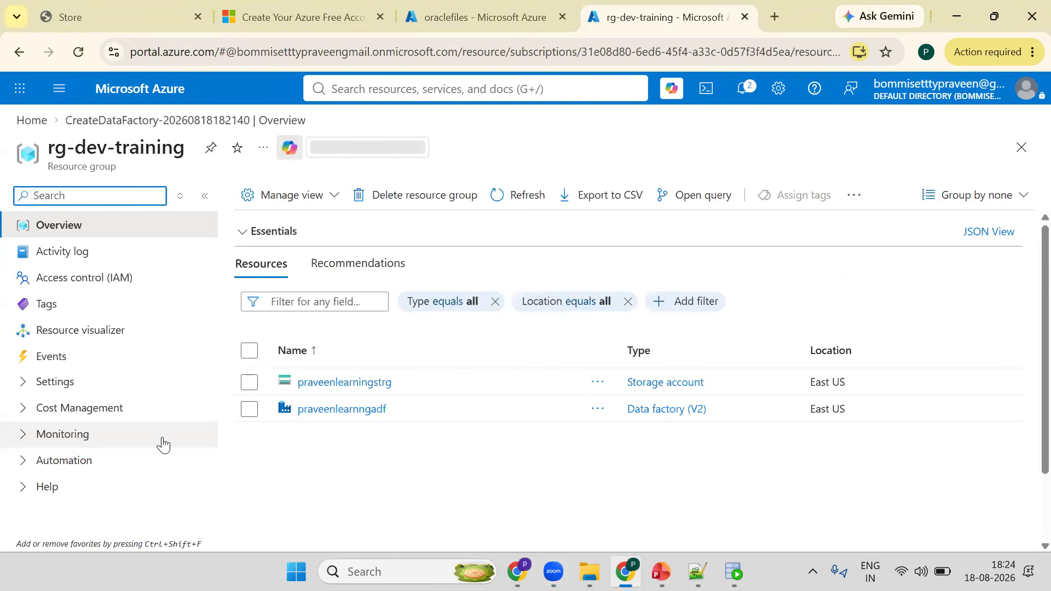
- Open the praveenlearnngadf data factory and launch Azure Data Factory Studio
left_click(322, 416)
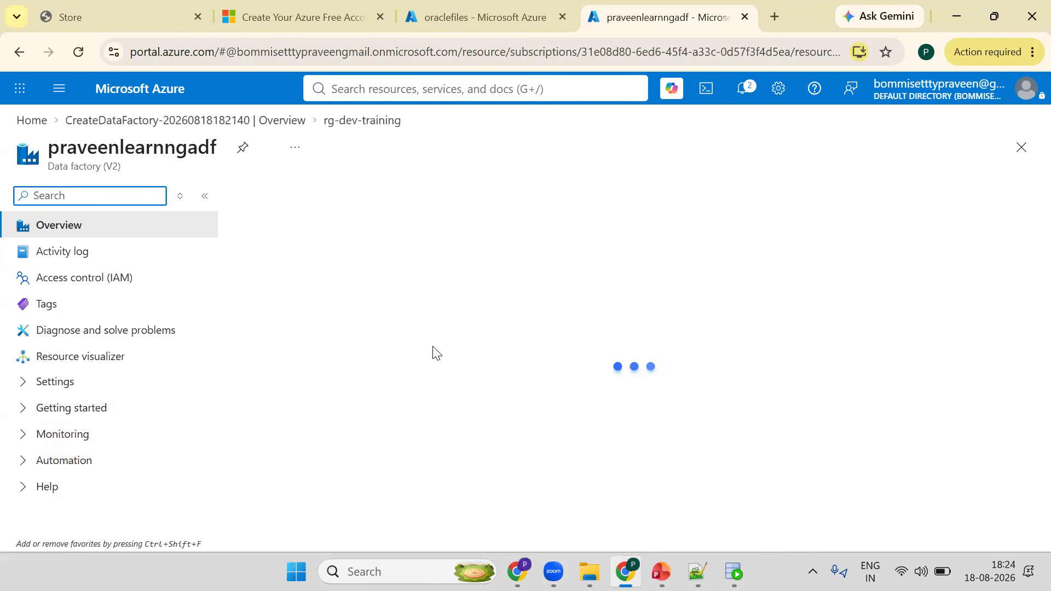
scroll(665, 462, "down", 10)
scroll(591, 420, "up", 5)
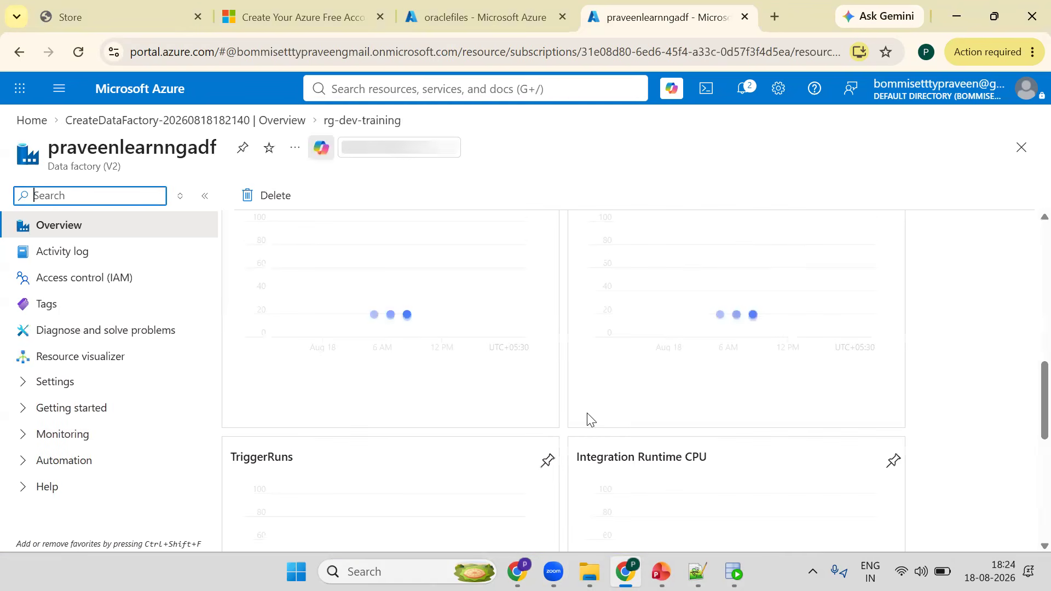
scroll(590, 419, "up", 10)
scroll(559, 301, "down", 5)
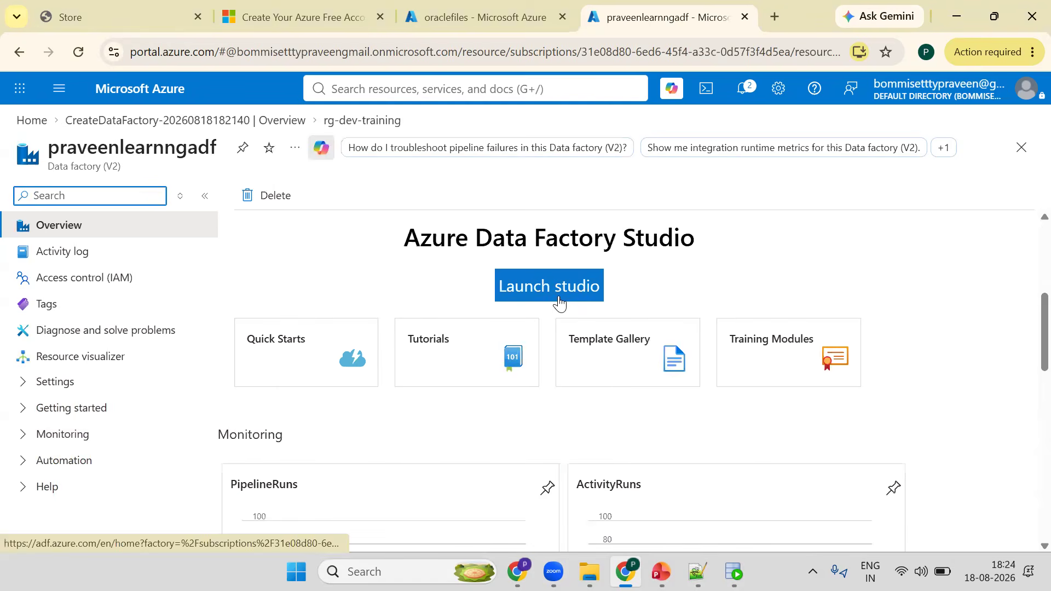
left_click(559, 298)
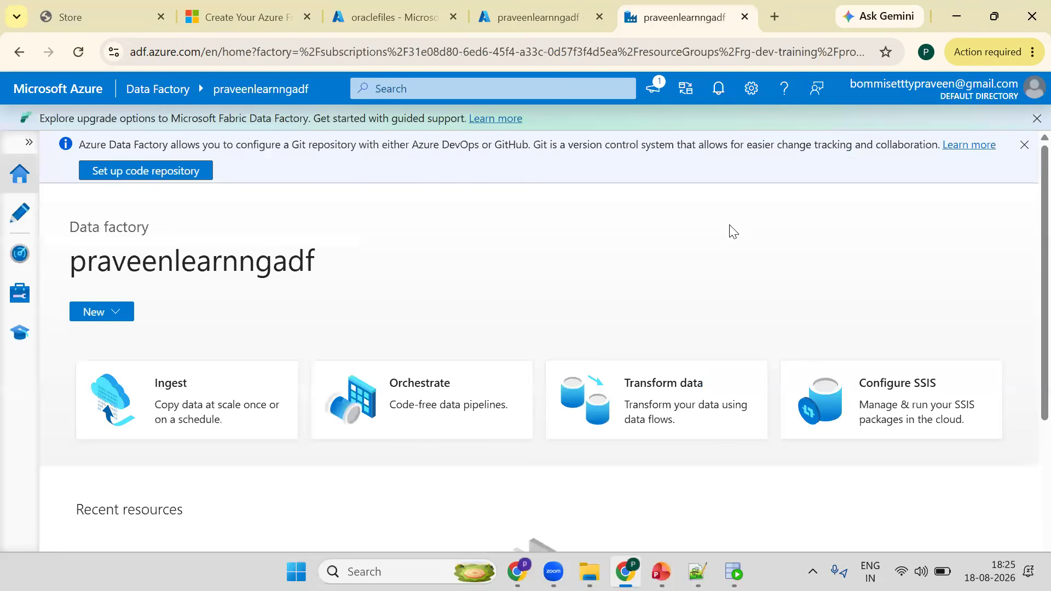
- Expand the studio navigation and browse the Monitor, Manage and Author sections
left_click(29, 142)
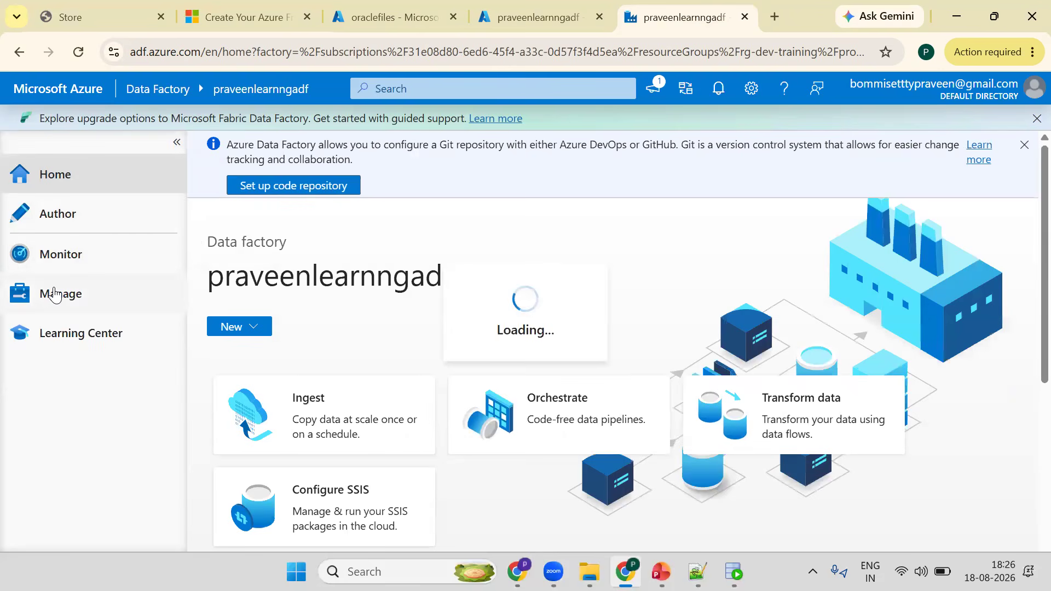
left_click(53, 221)
left_click(87, 273)
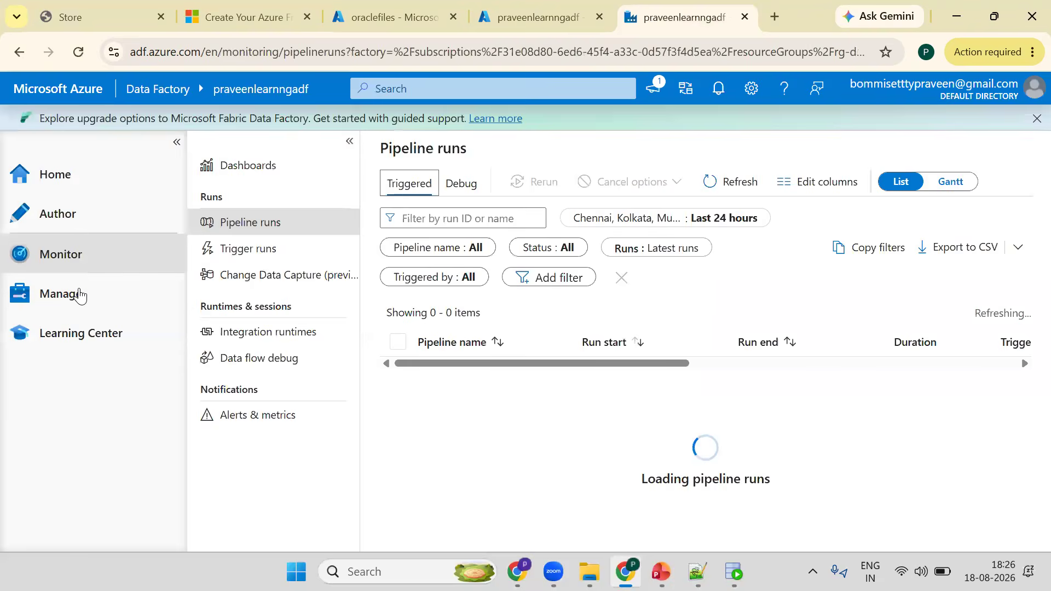
left_click(112, 291)
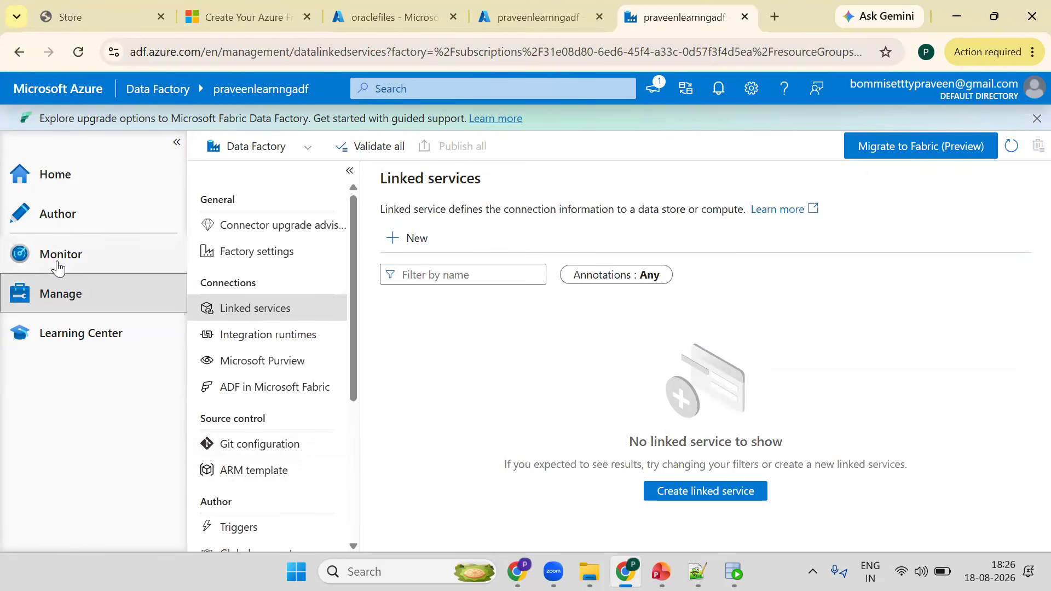
left_click(75, 215)
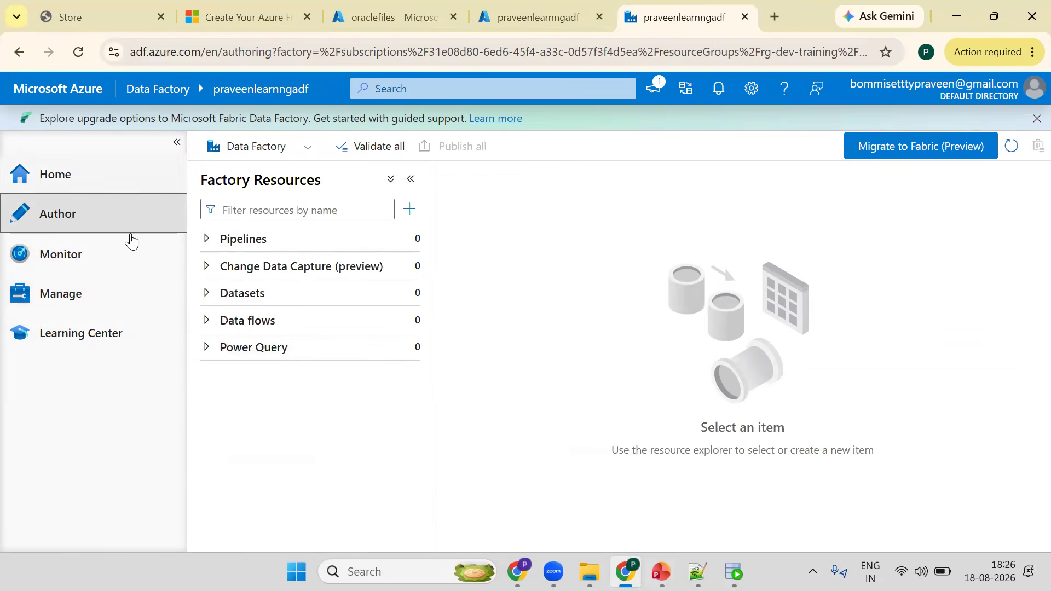
- Switch to the PowerPoint deck and open the What is ADF slide
mouse_move(407, 241)
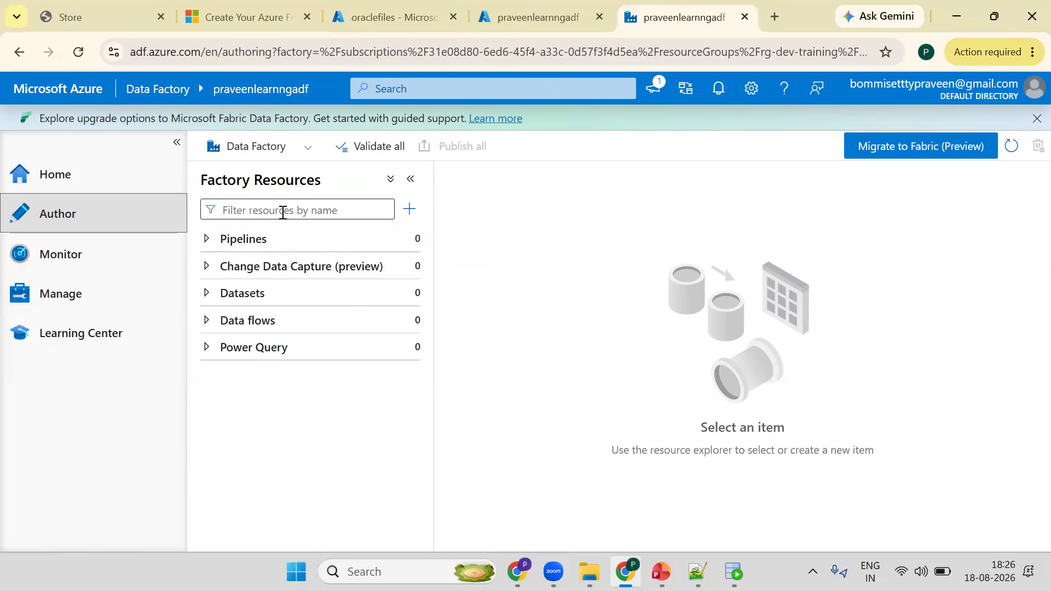
mouse_move(662, 564)
left_click(687, 503)
scroll(247, 211, "up", 2)
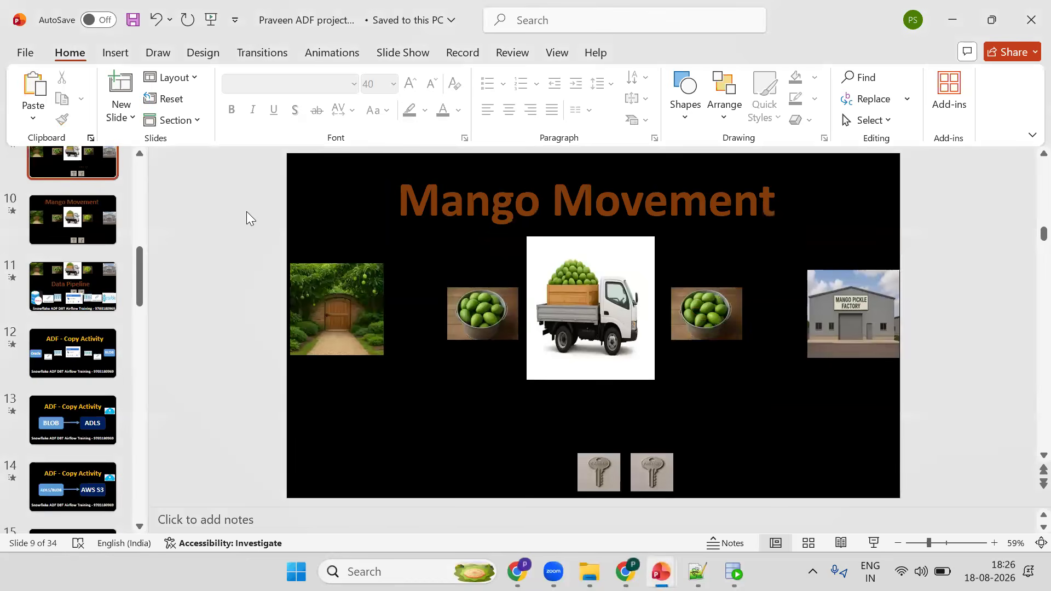
scroll(206, 197, "down", 1)
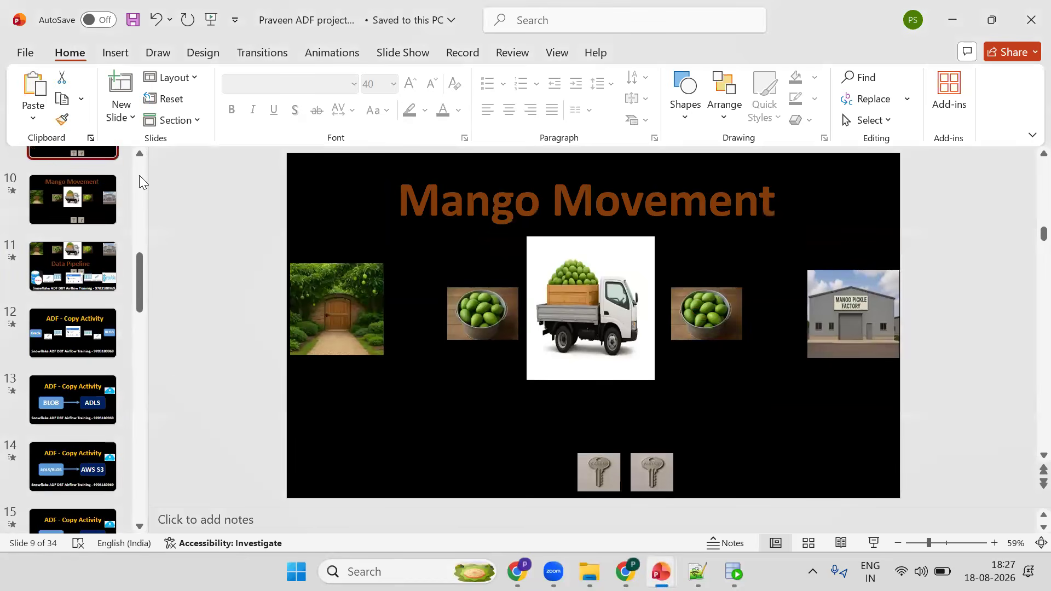
scroll(75, 367, "up", 9)
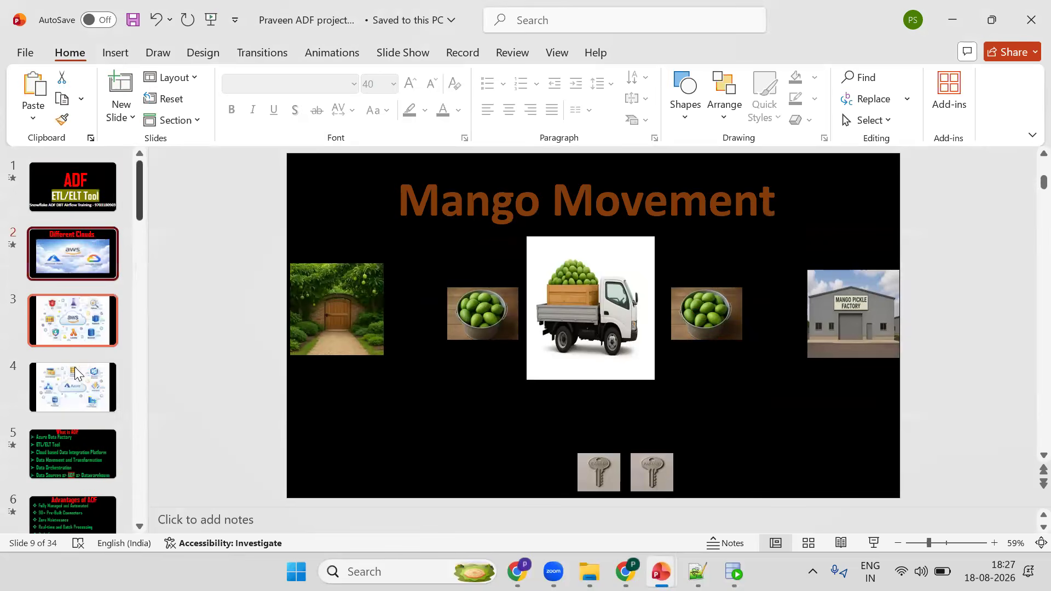
left_click(73, 454)
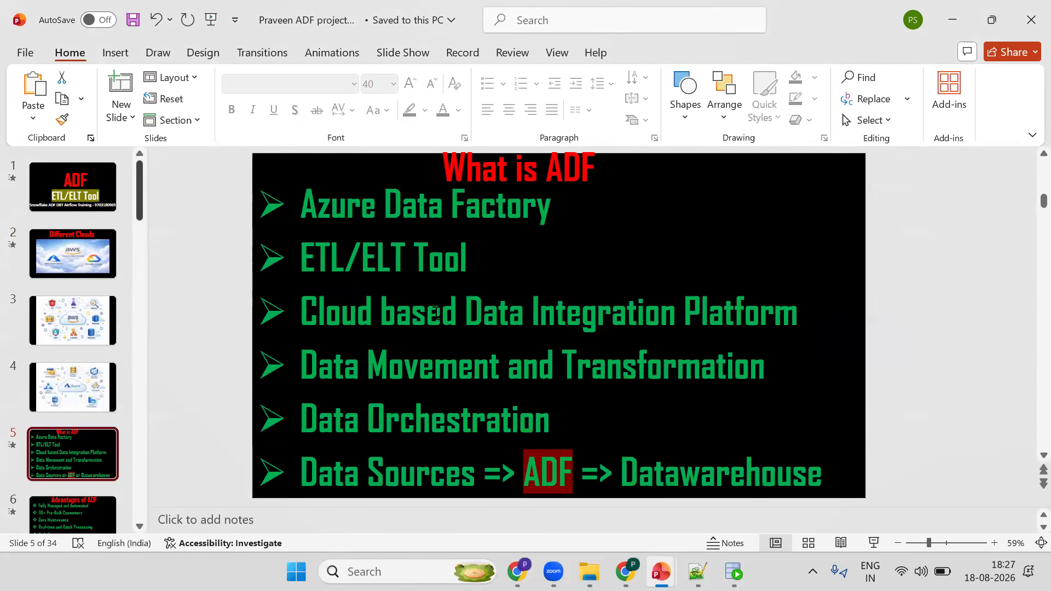
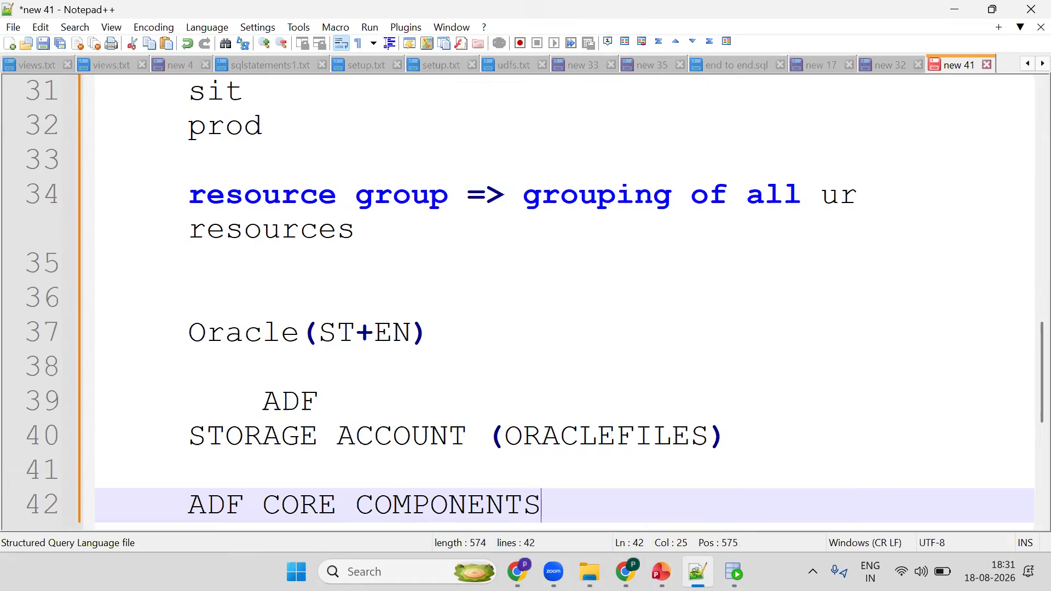
- Add the note line "LINKED SERVICE => CONNECTION STRING" under ADF CORE COMPONENTS
type("LINKED")
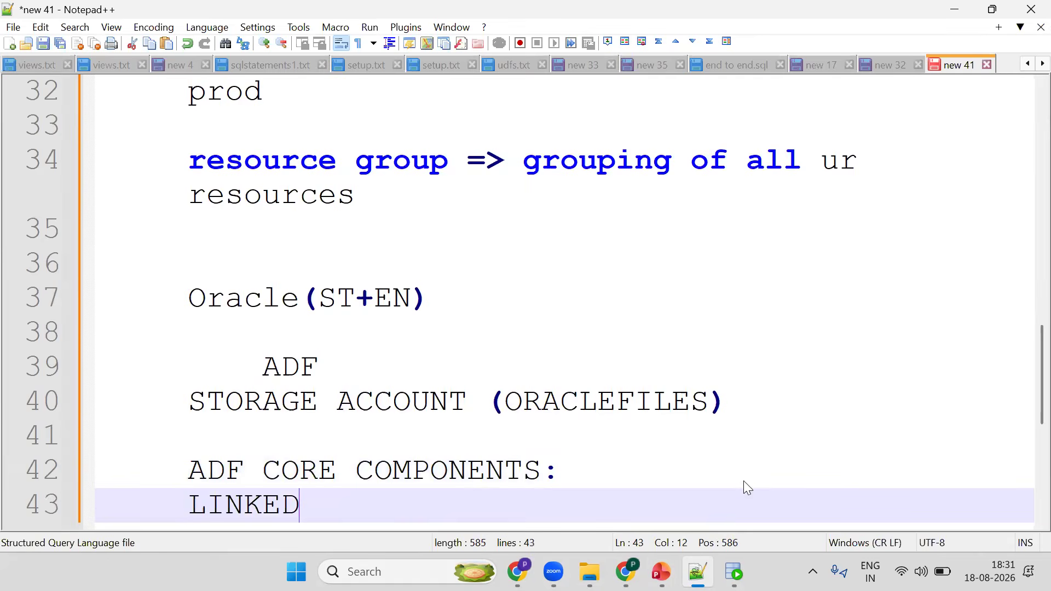
type(" SERVICE => CONN")
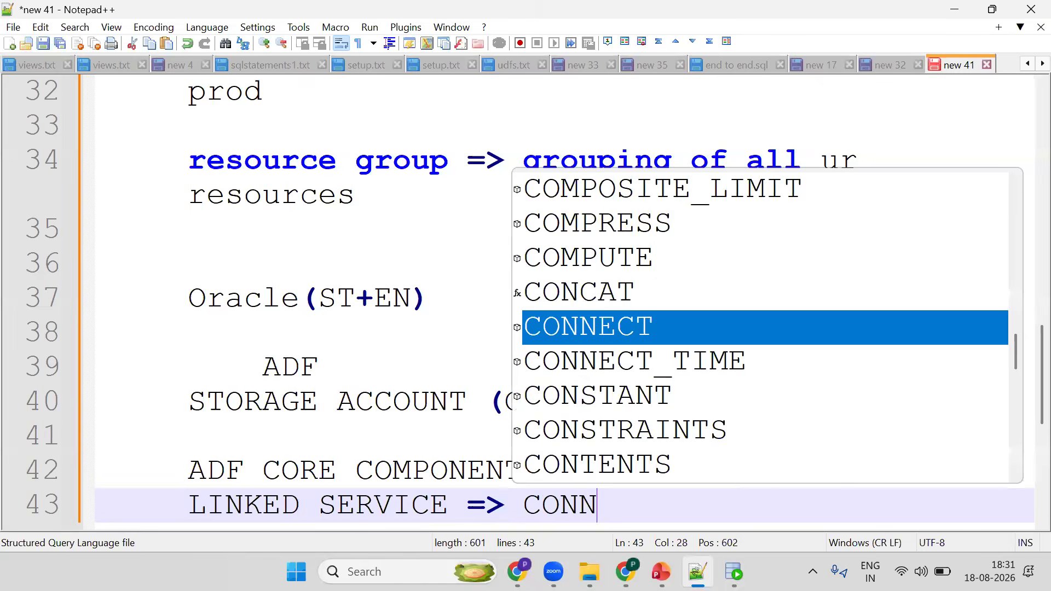
type("ECTION")
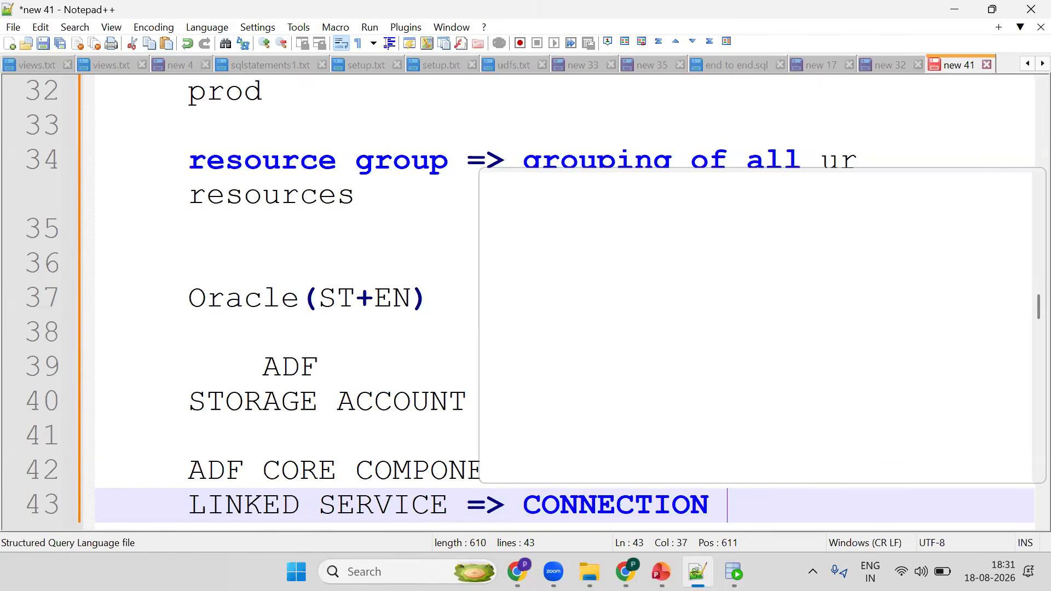
type(" STRING")
key("Return")
- Add the note line "DATA SET => DATA POINTER (TABLE FILE)" and start a new line
type("DATA")
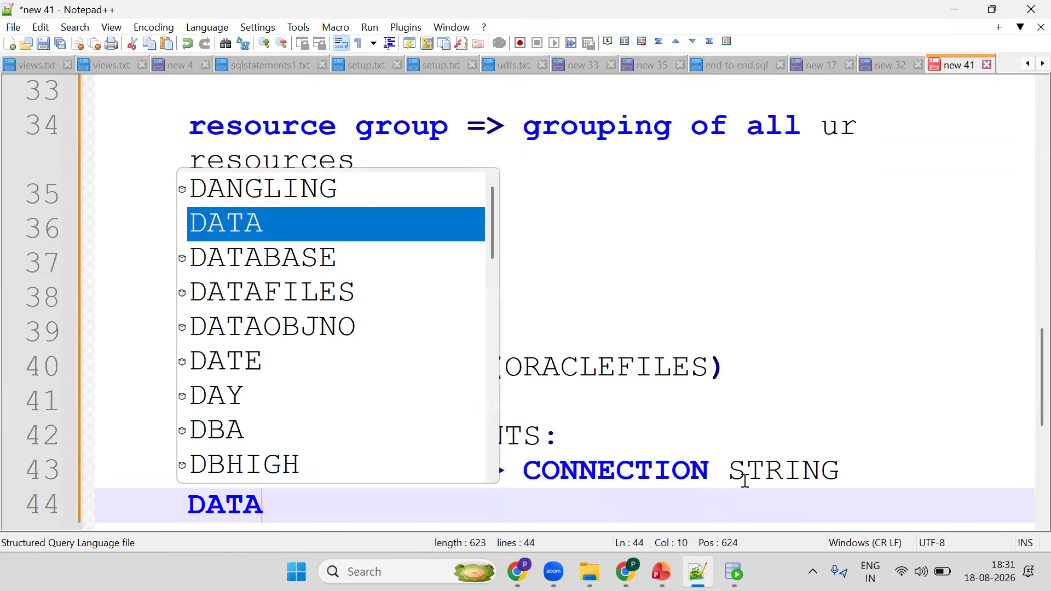
type(" SET =")
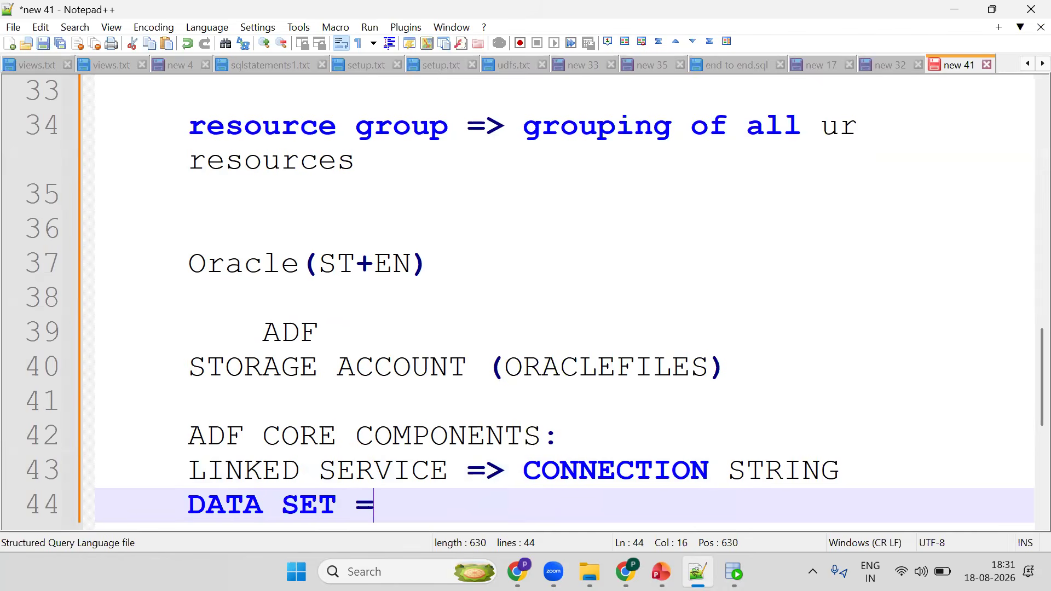
type("> DATA P")
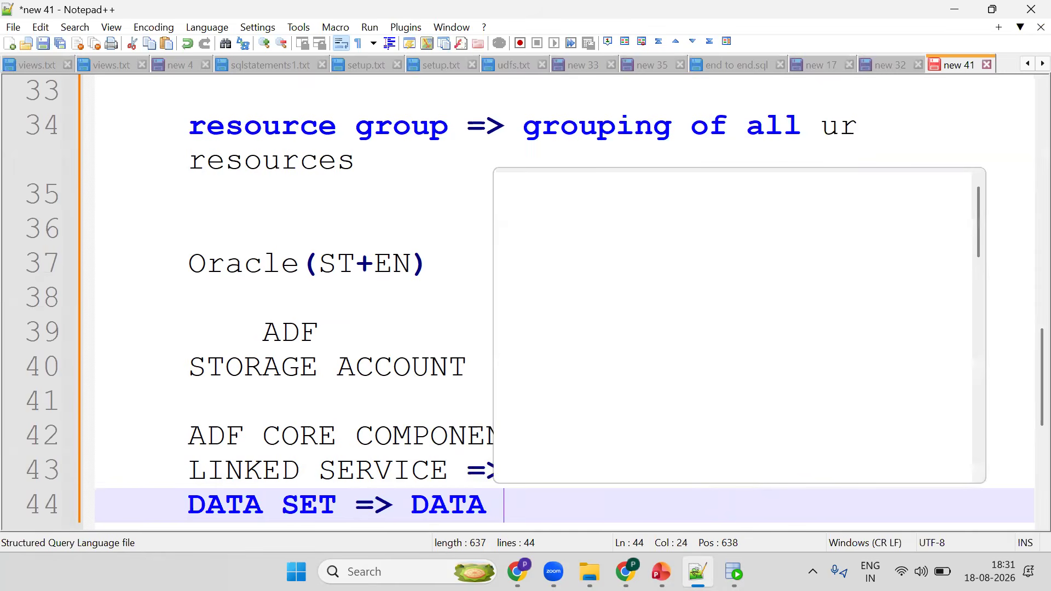
type("OINTER ")
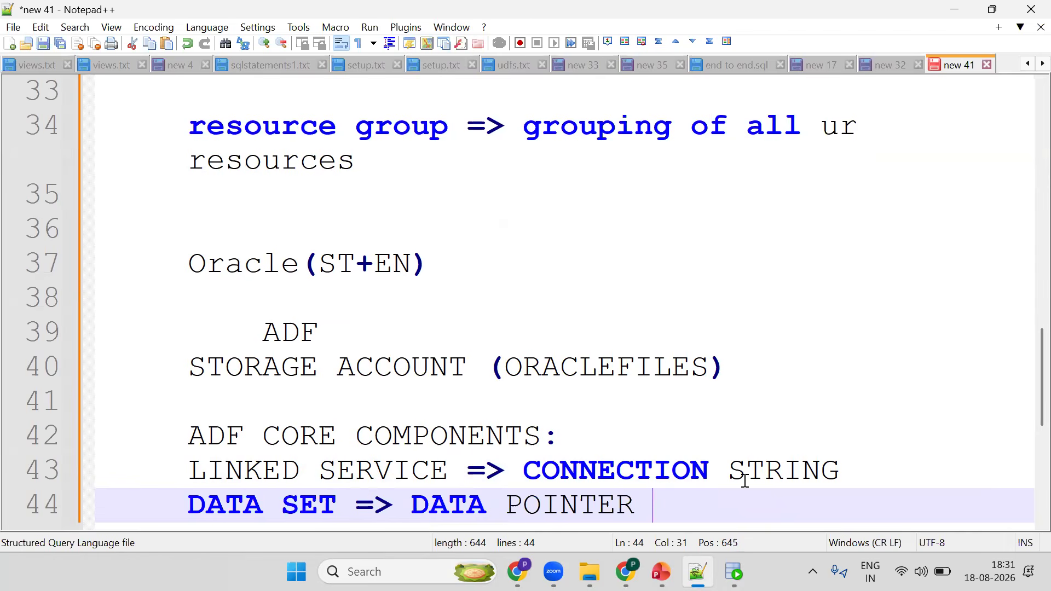
type("(")
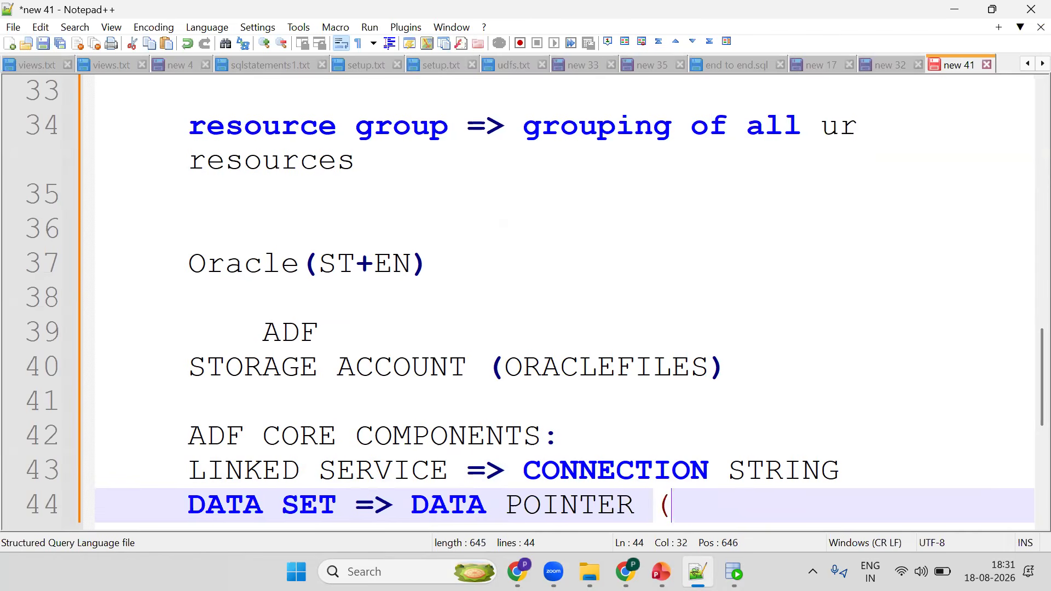
type(")")
key("Left")
type("TABLE")
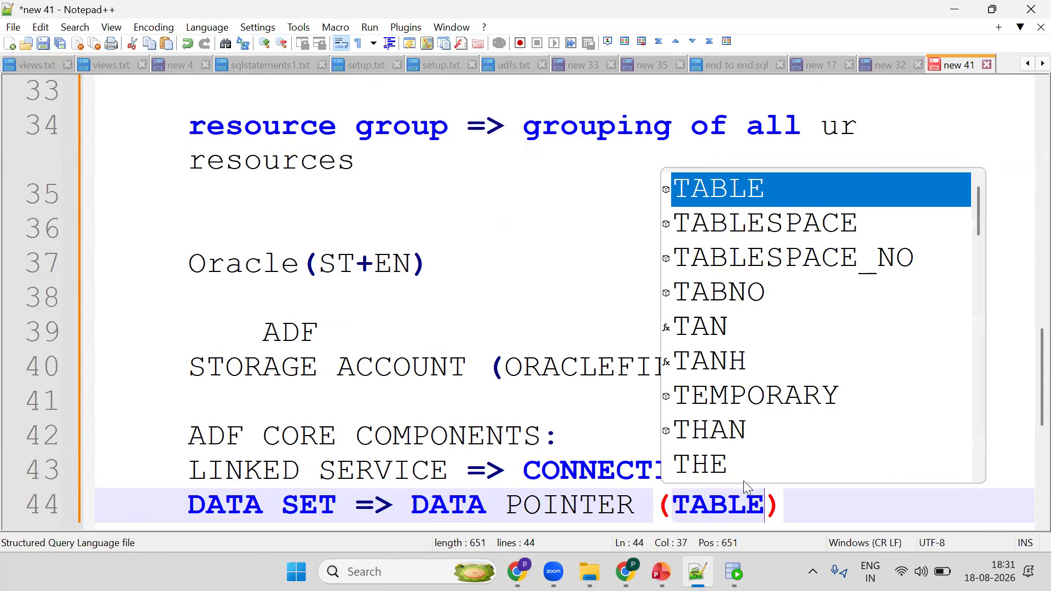
type(" FU")
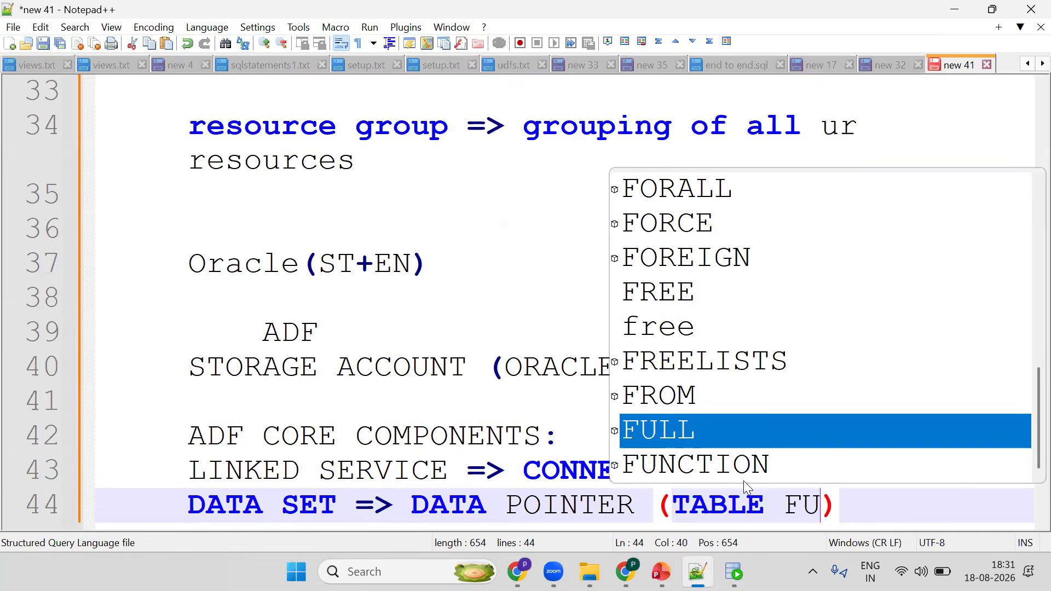
key("BackSpace")
type("ILE")
key("End")
key("Return")
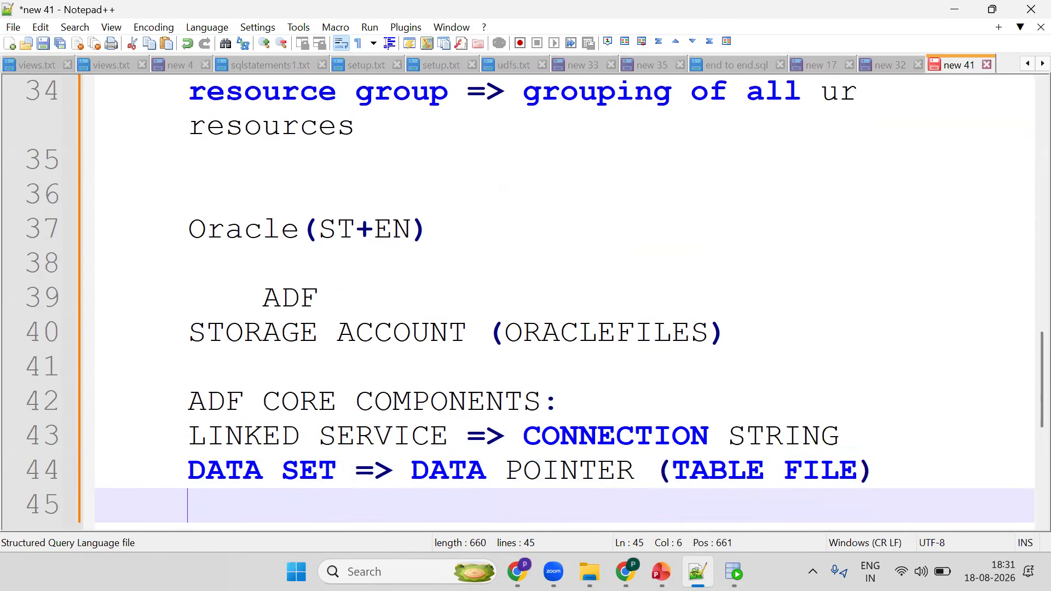
- Add the note line "ACTIVITOES =>TASK" and start a new line
type("TASK")
key("Home")
type("ACTO")
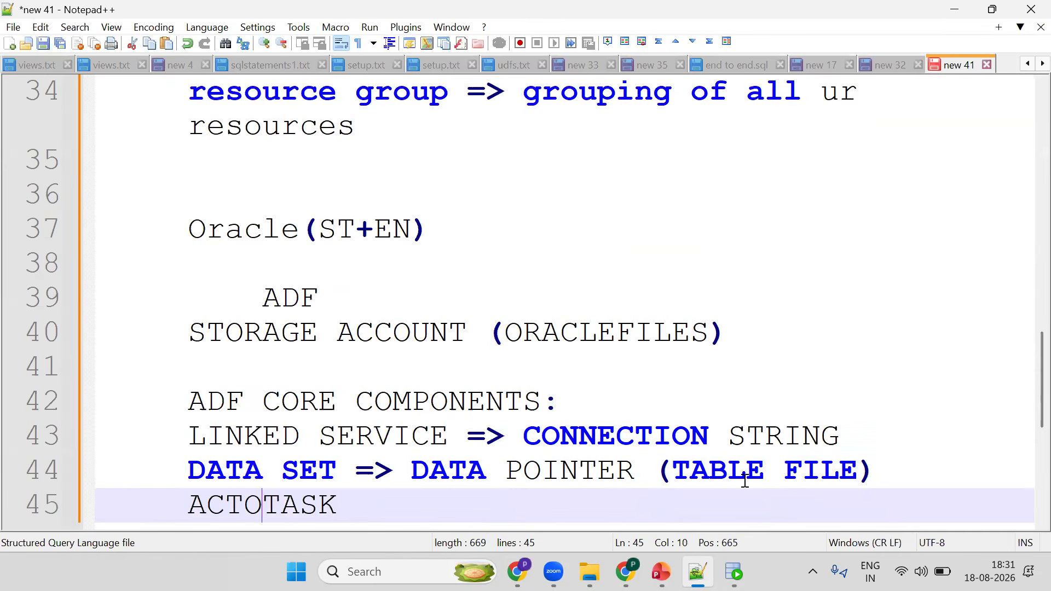
key("BackSpace")
type("IV")
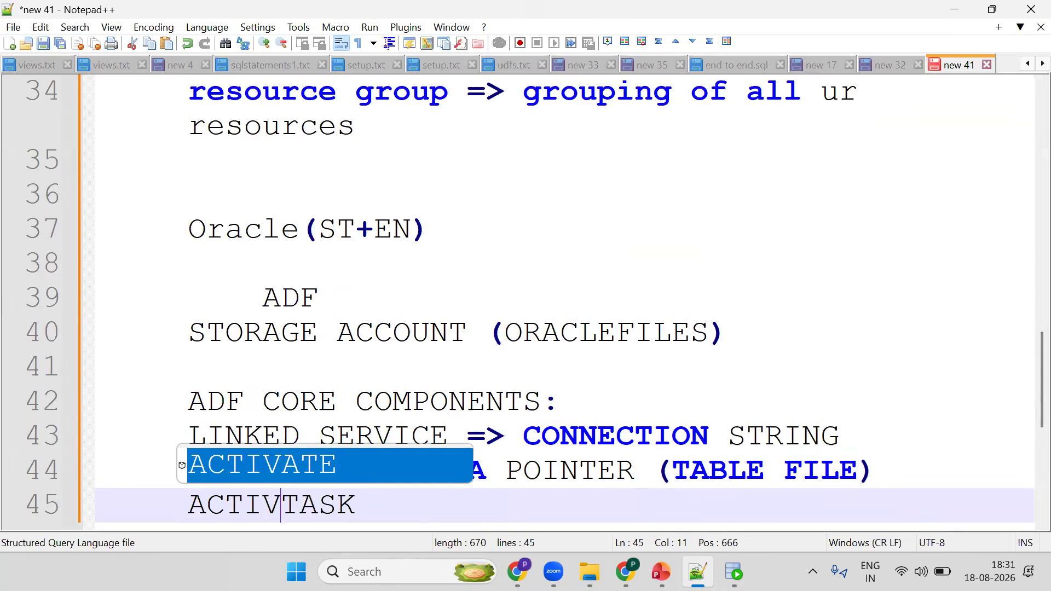
type("ITOES ")
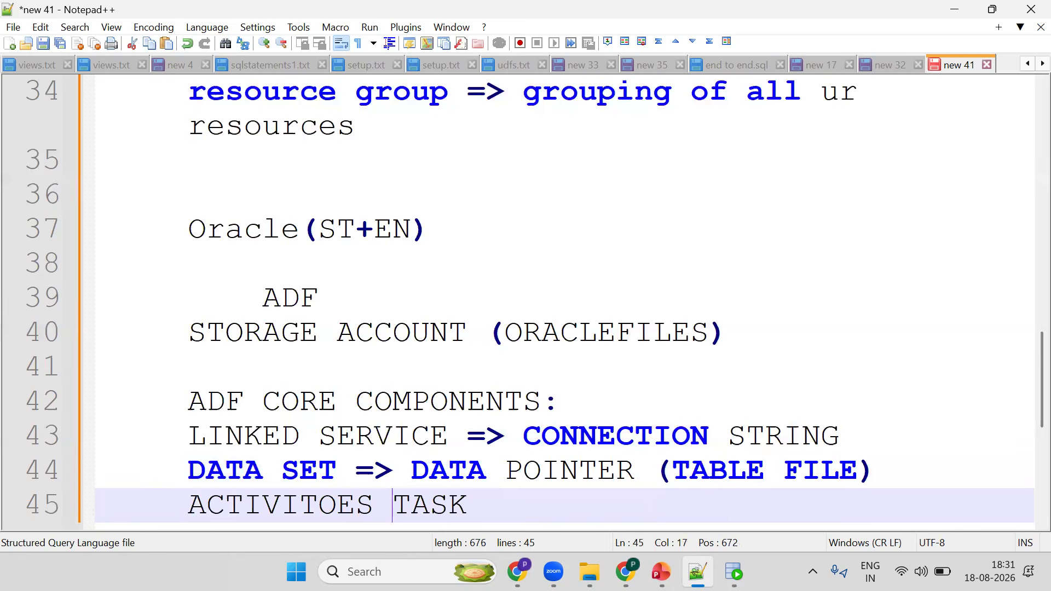
type("=>")
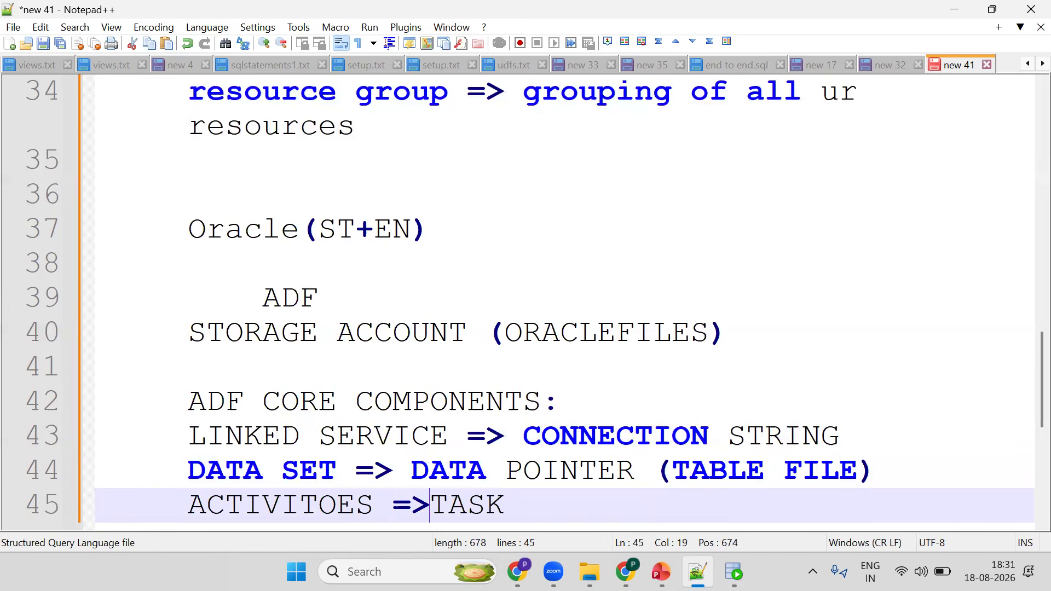
key("End")
key("Return")
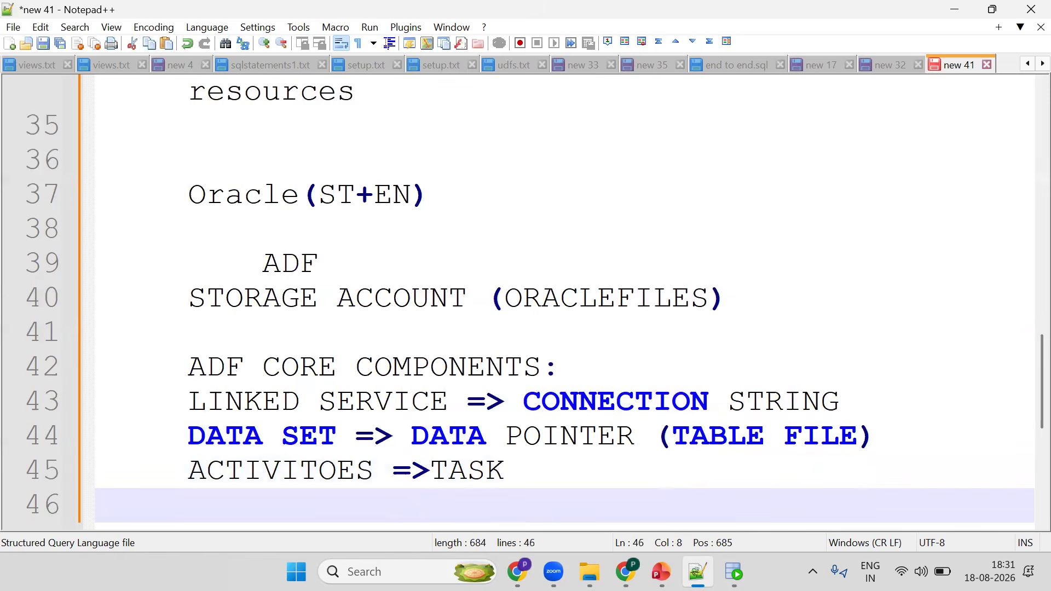
- List the example activities "COPY DATA DELETE SCRIPT GET METAD" on the next line
type("COPY DAT")
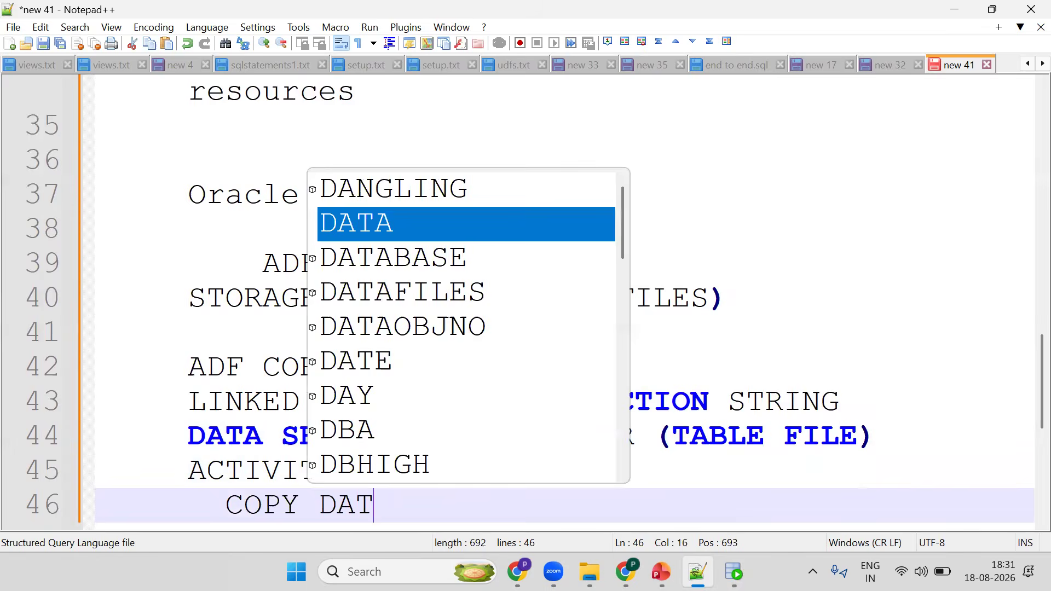
type("A DELETE ")
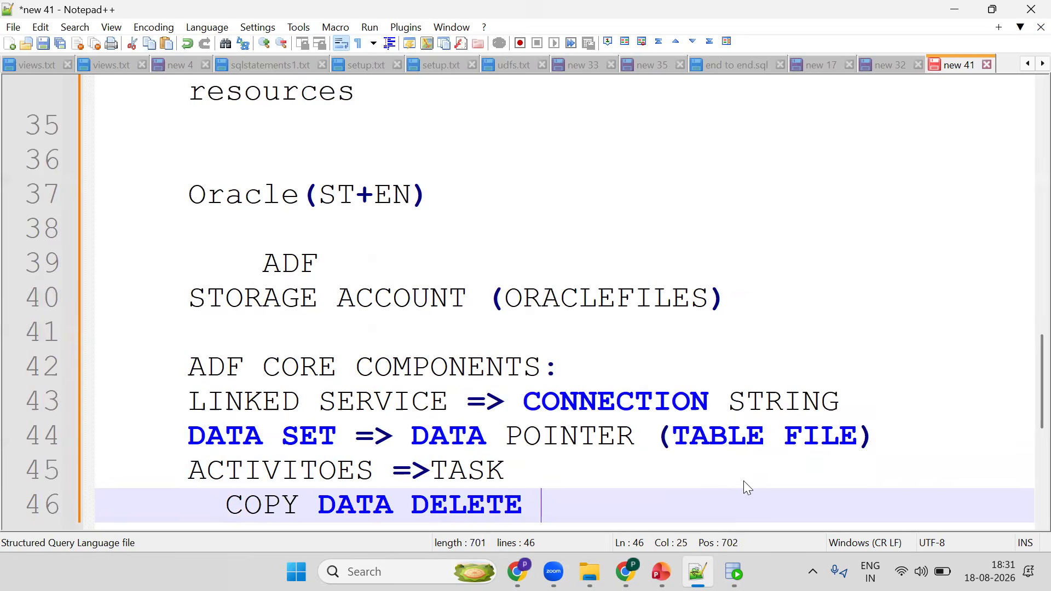
type("SCRIPT ")
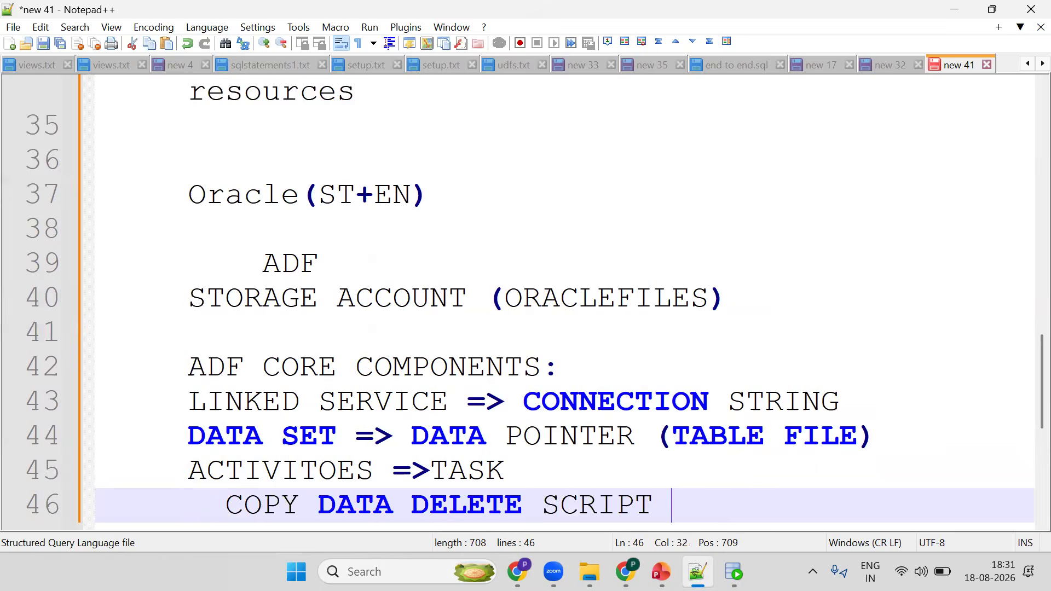
type("GET METAD")
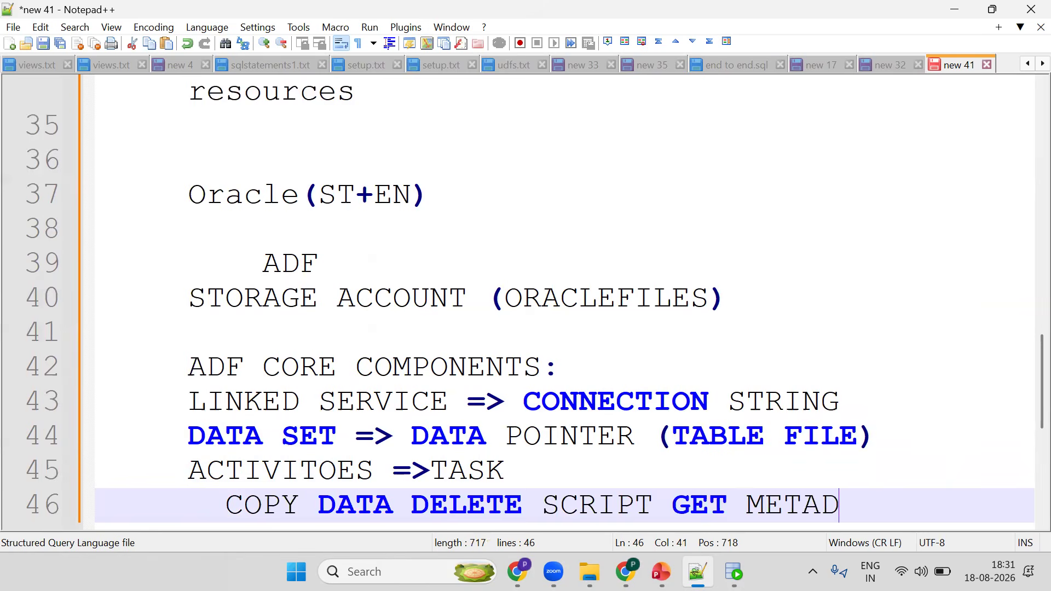
- Correct the spelling of ACTIVITOES to ACTIVITIES
left_click(336, 471)
key("BackSpace")
type("I")
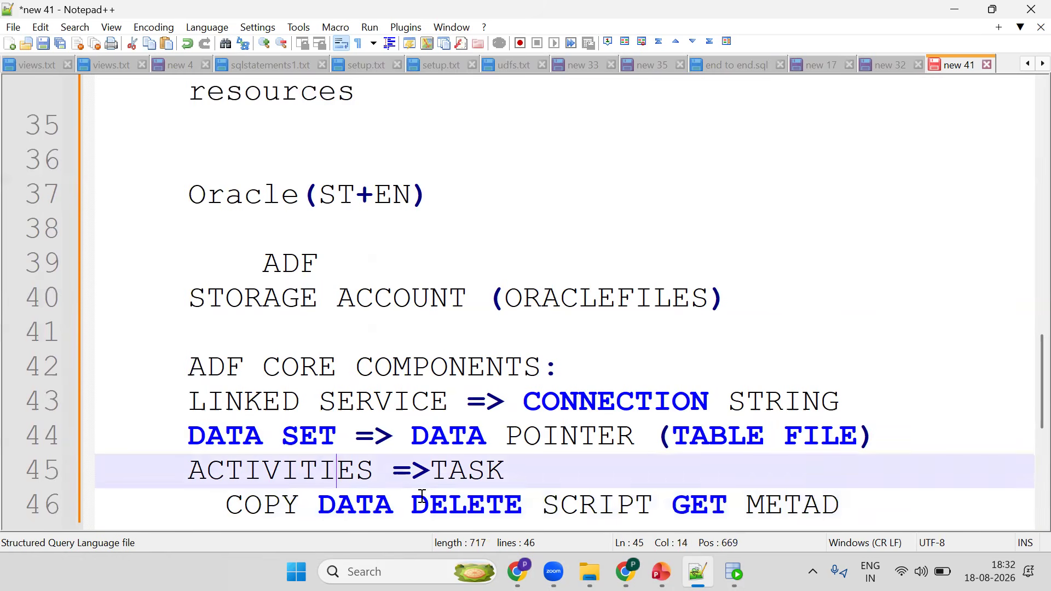
- Add a "PIPELINES" line at the end of the notes
key("ctrl+End")
key("Return")
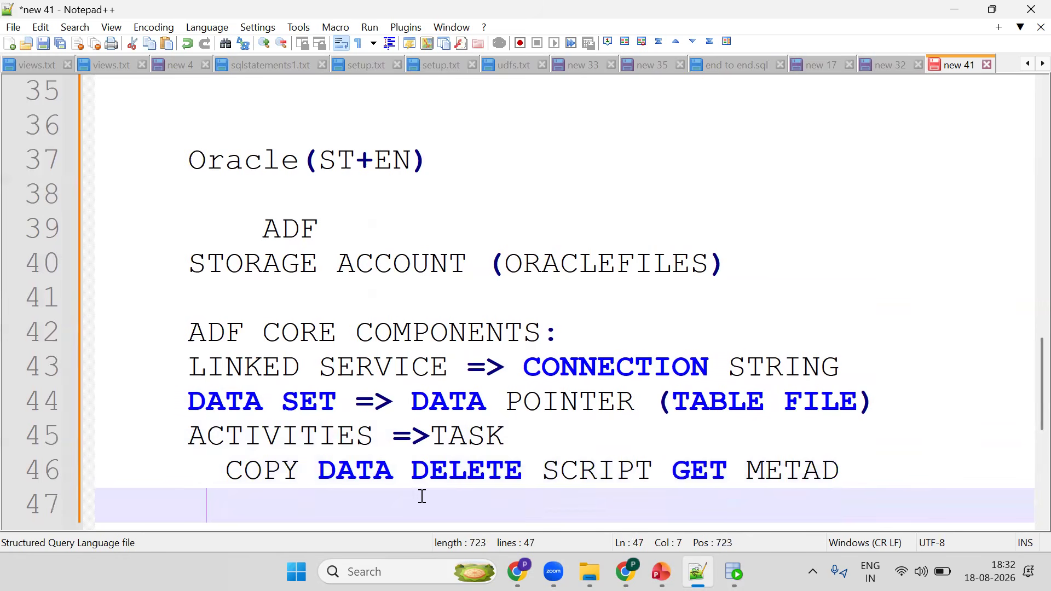
type("PIPELIN")
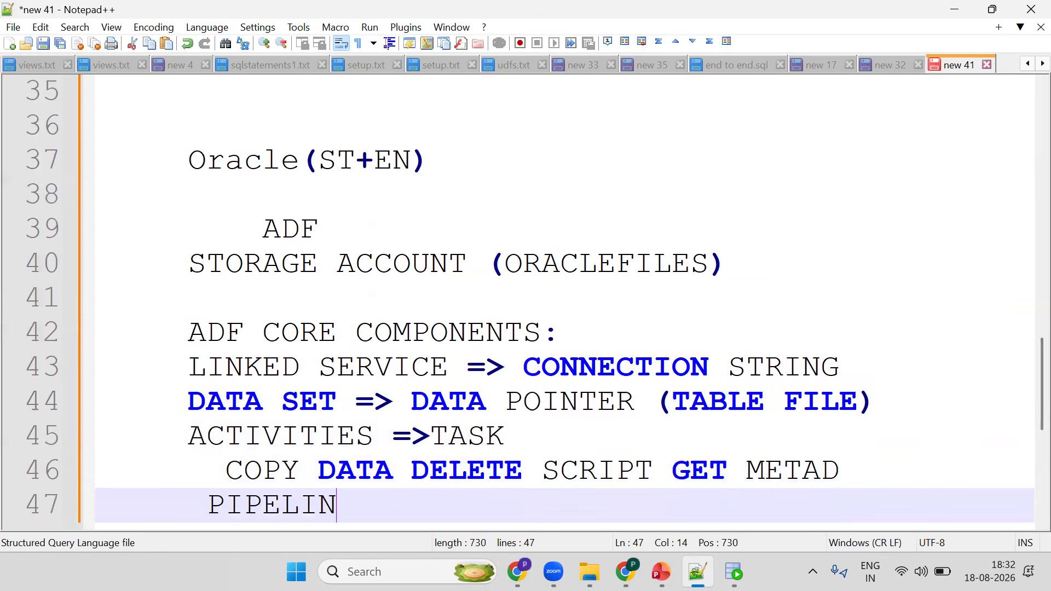
type("ES")
key("Return")
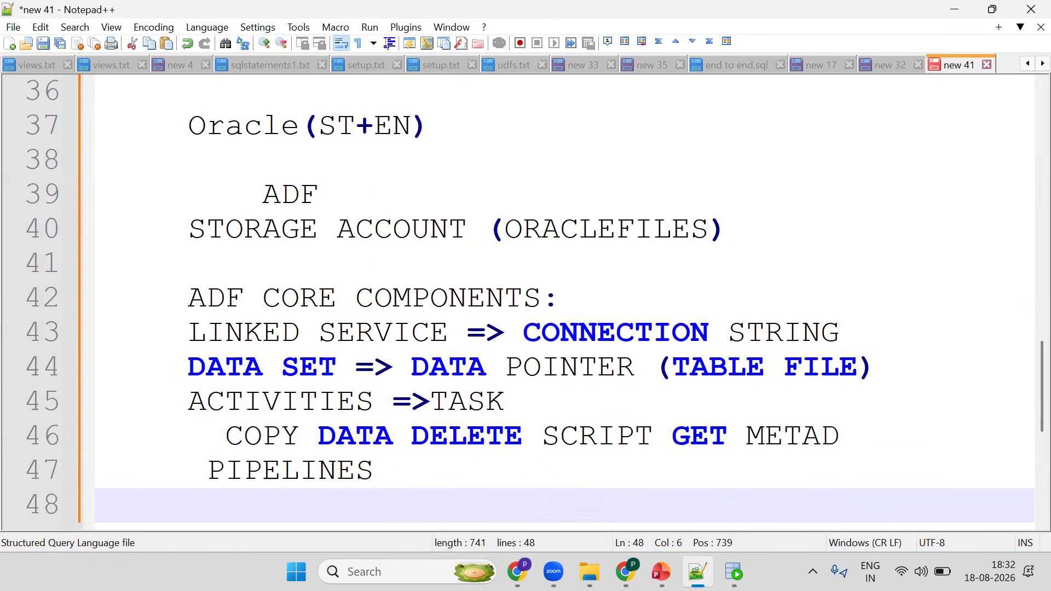
- Add a "TRIGGERS" line below PIPELINES
type("TRI")
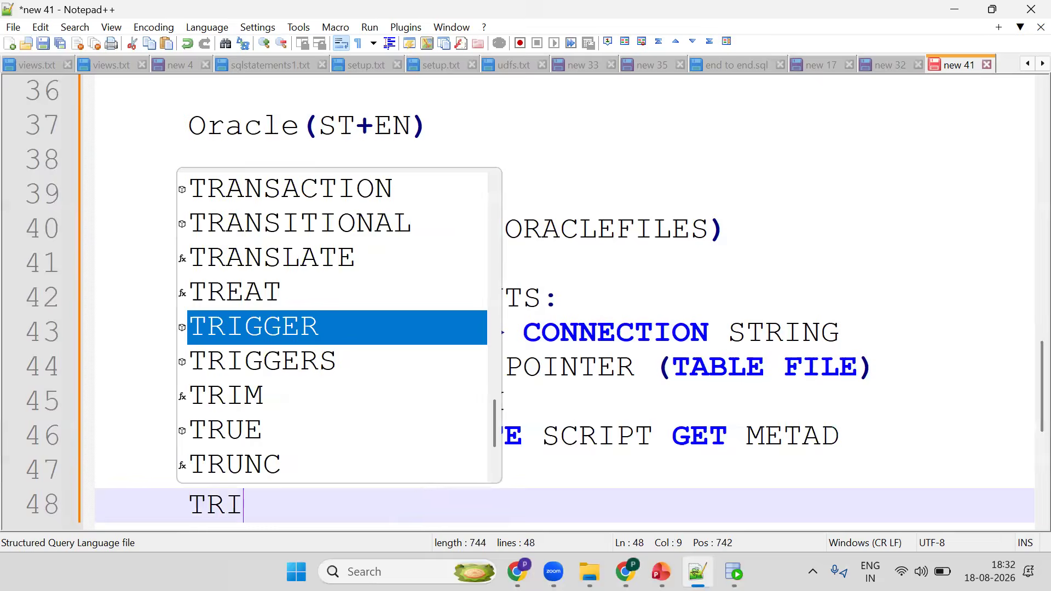
key("Escape")
type("GGERS")
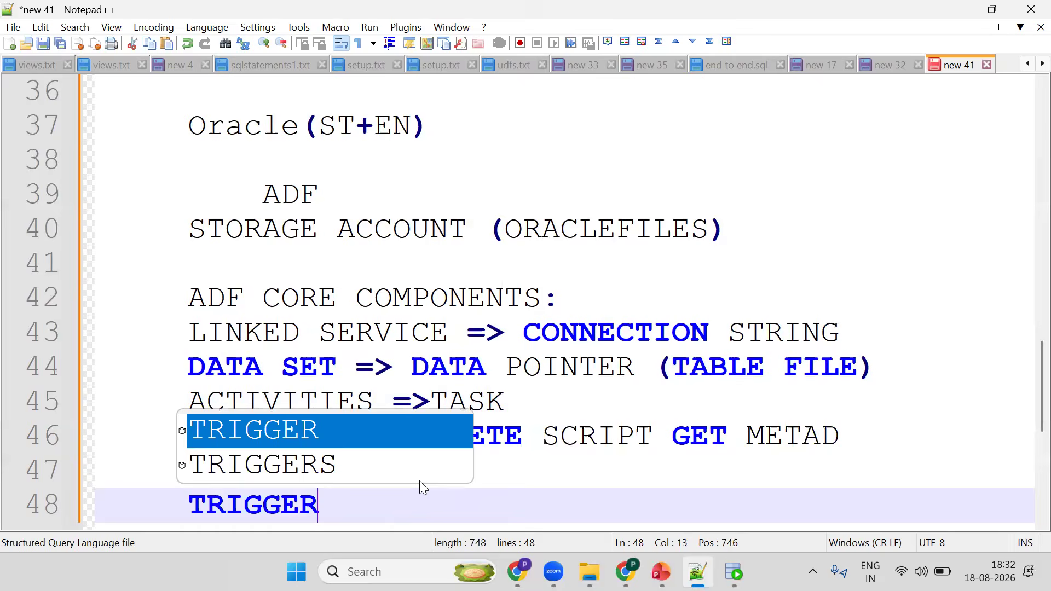
- Glance at the ADF - Copy Activity slide in the PowerPoint deck, then return to the notes
left_click(661, 571)
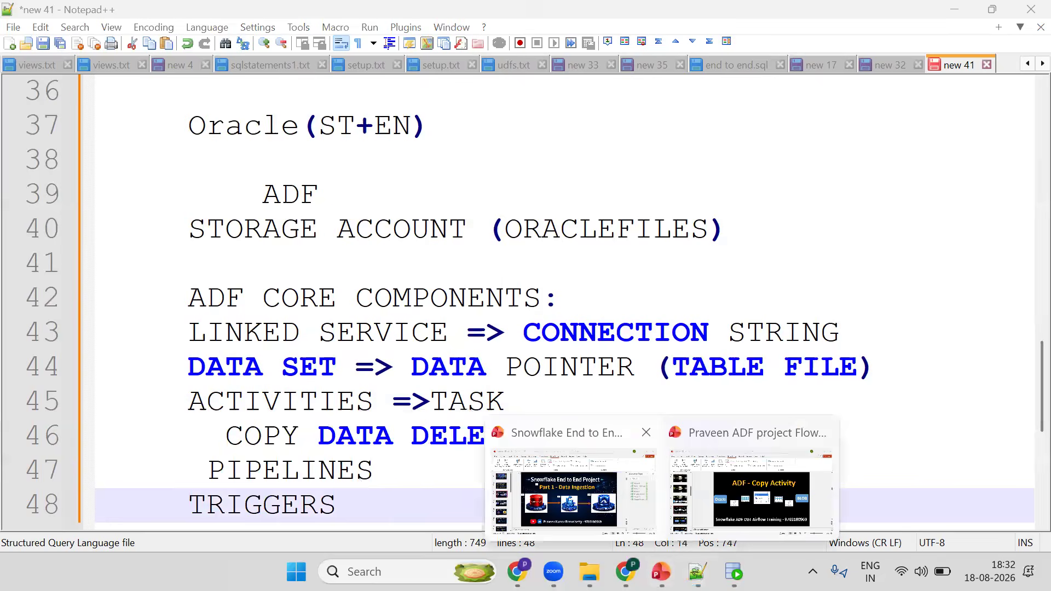
left_click(783, 487)
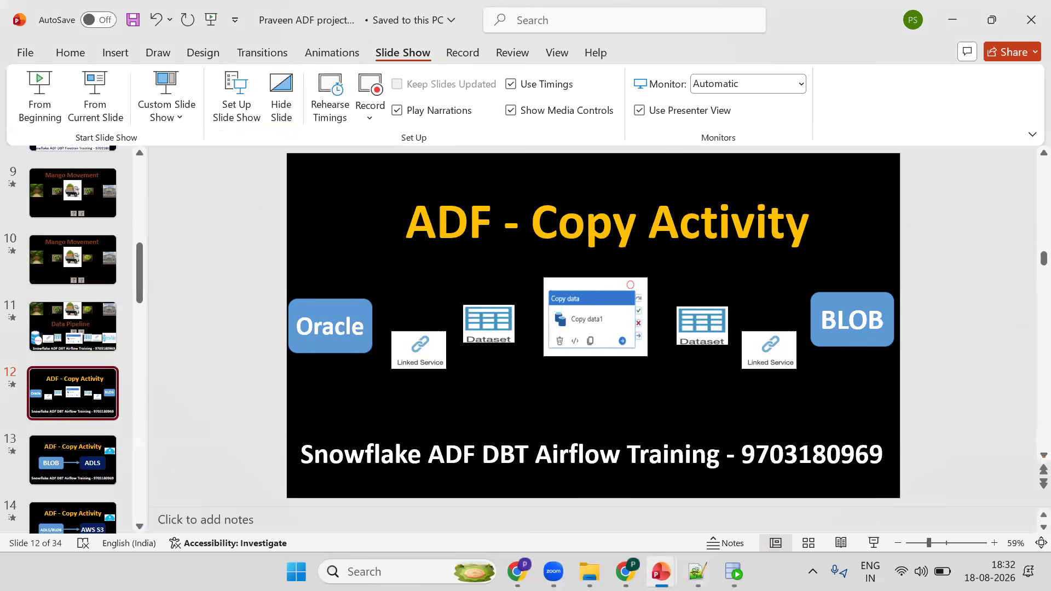
key("alt+Tab")
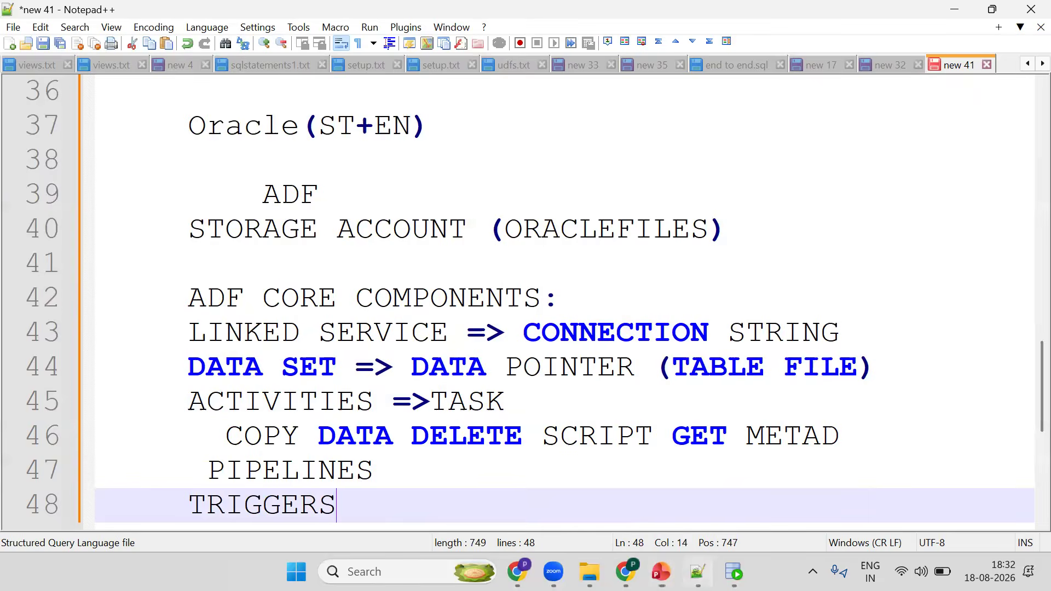
- Add an "INTEGRATION RUNTIME" line below TRIGGERS
key("Return")
type("INTEG")
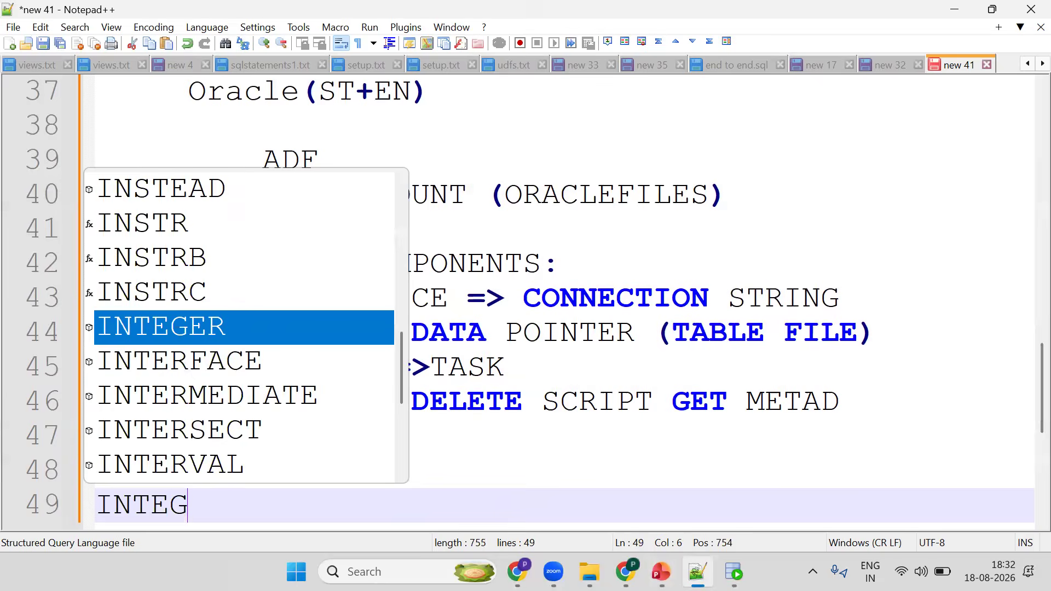
type("RATION")
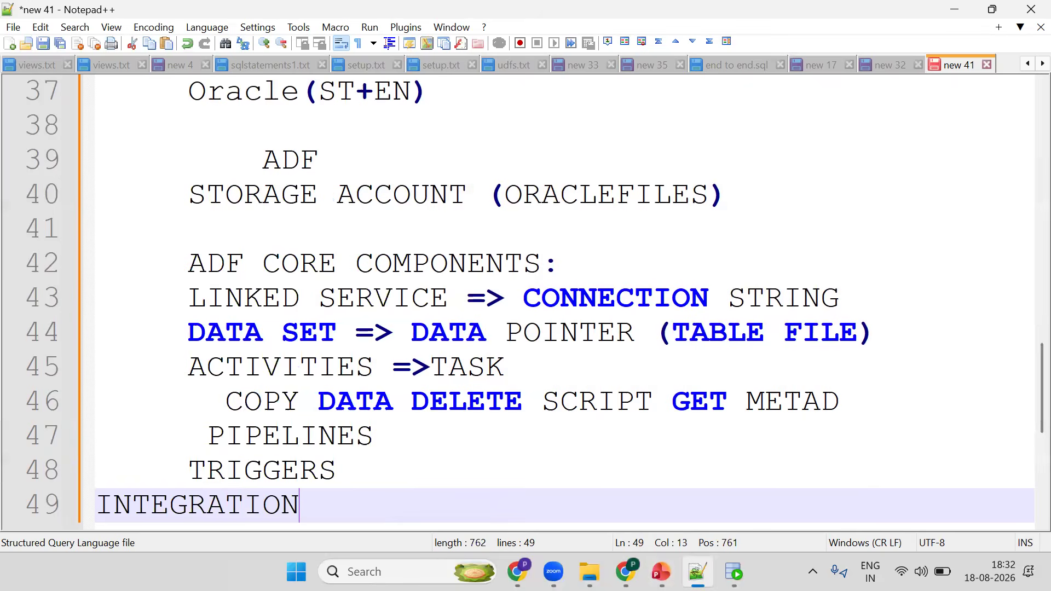
type(" RUNTI")
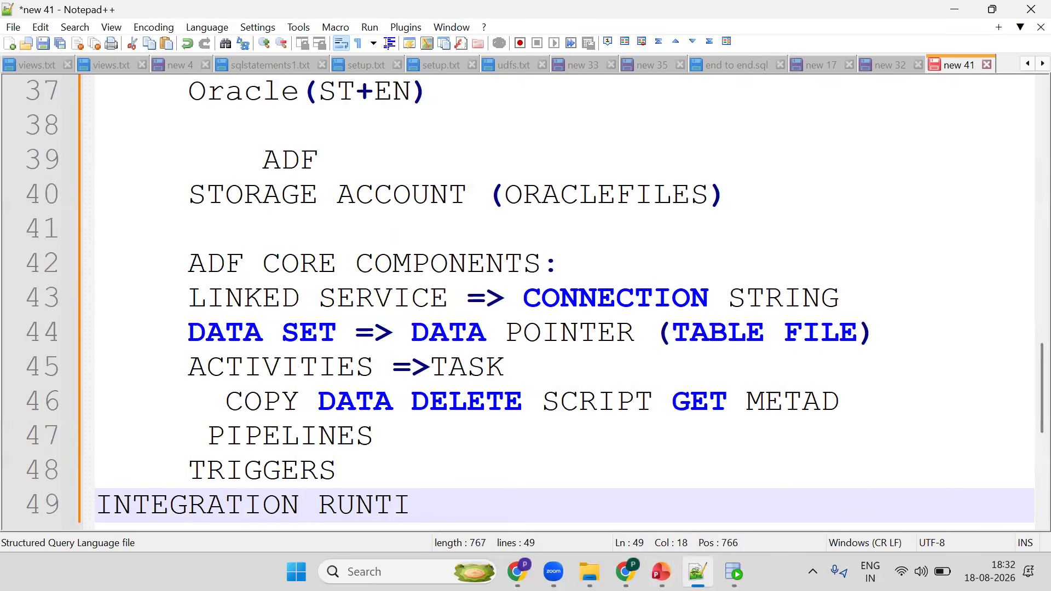
type("ME")
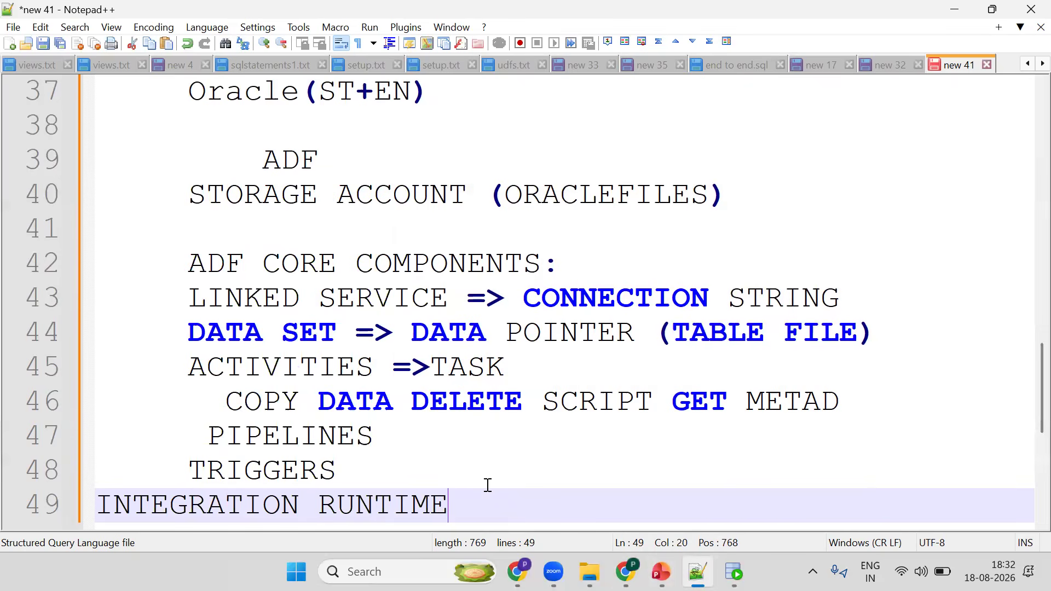
- Add a summary line "LS DS ACT PIPE TRIGGER IRS" a few lines below INTEGRATION RUNTIME in the notes
key("Return")
key("Return")
key("Return")
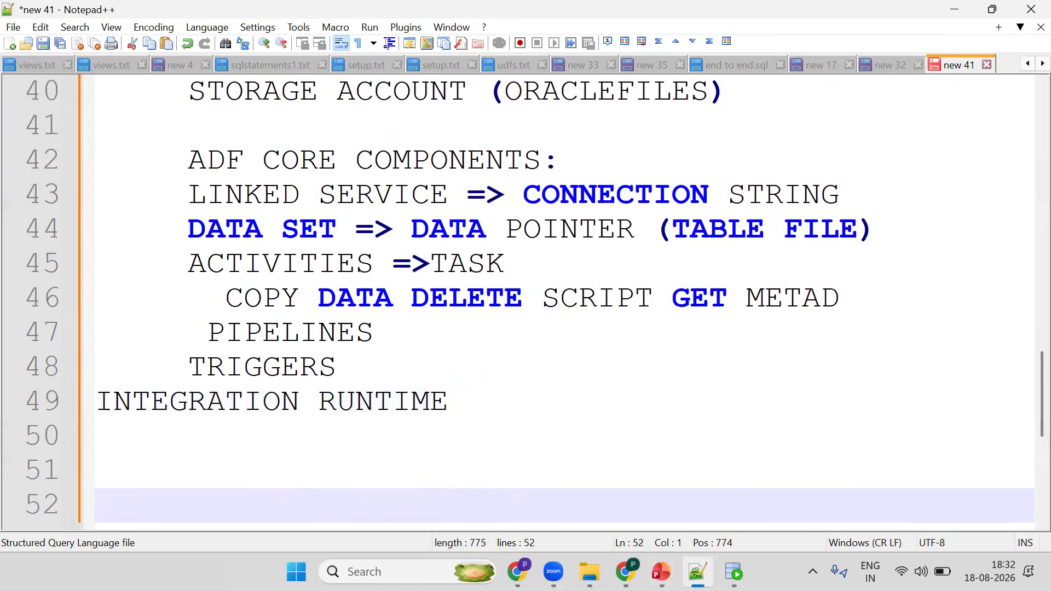
type("LS DS AC")
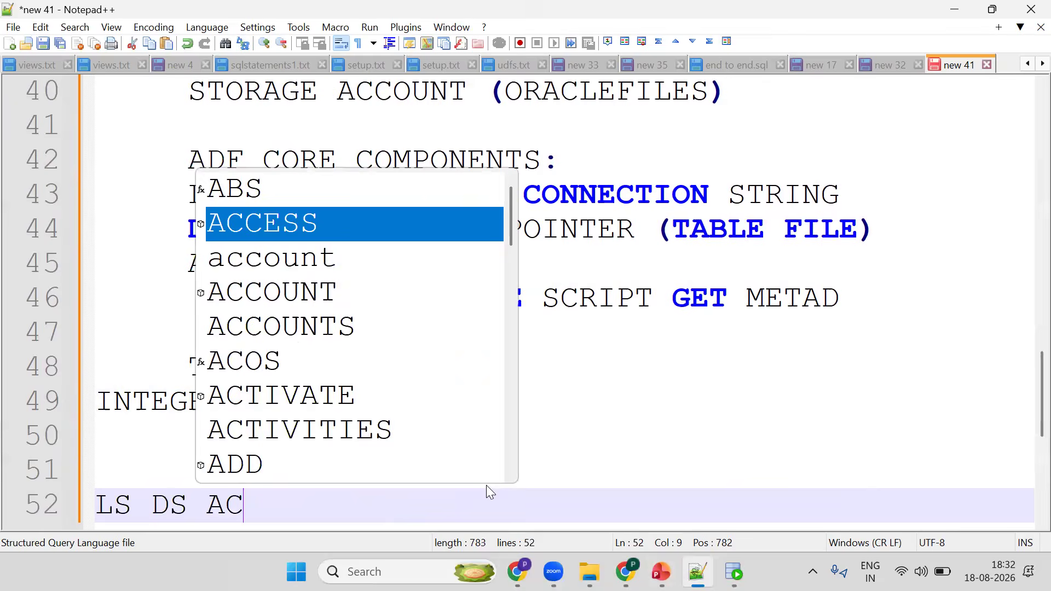
type("T PIPE")
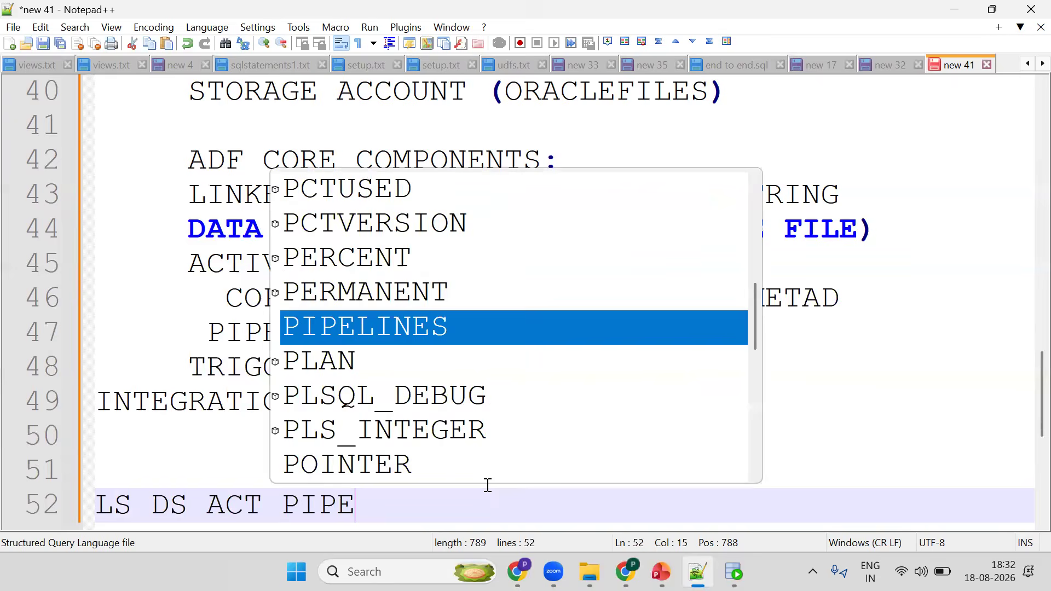
type(" TRIGGER")
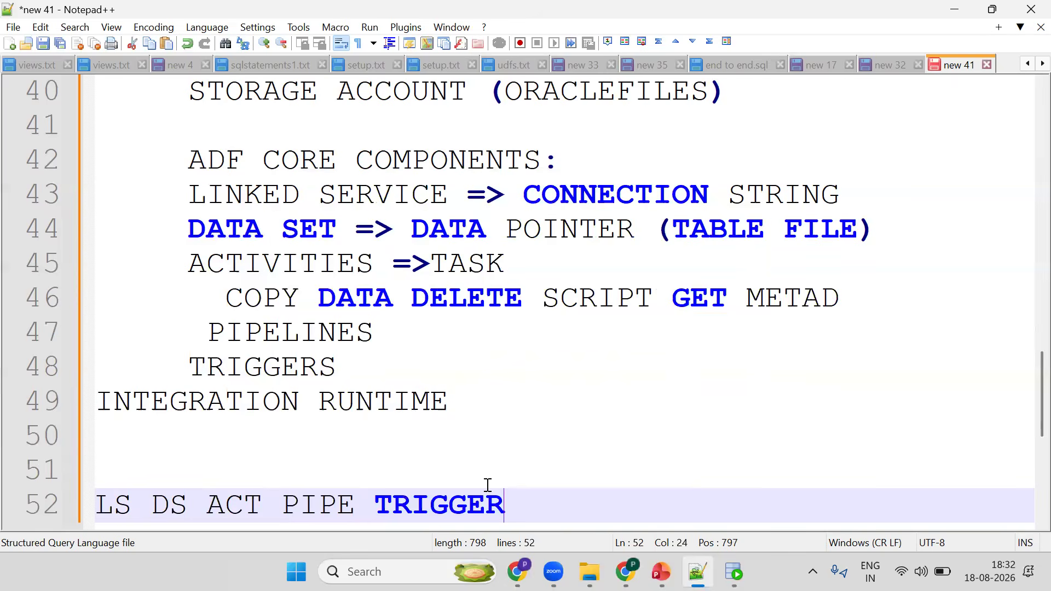
type(" IRS")
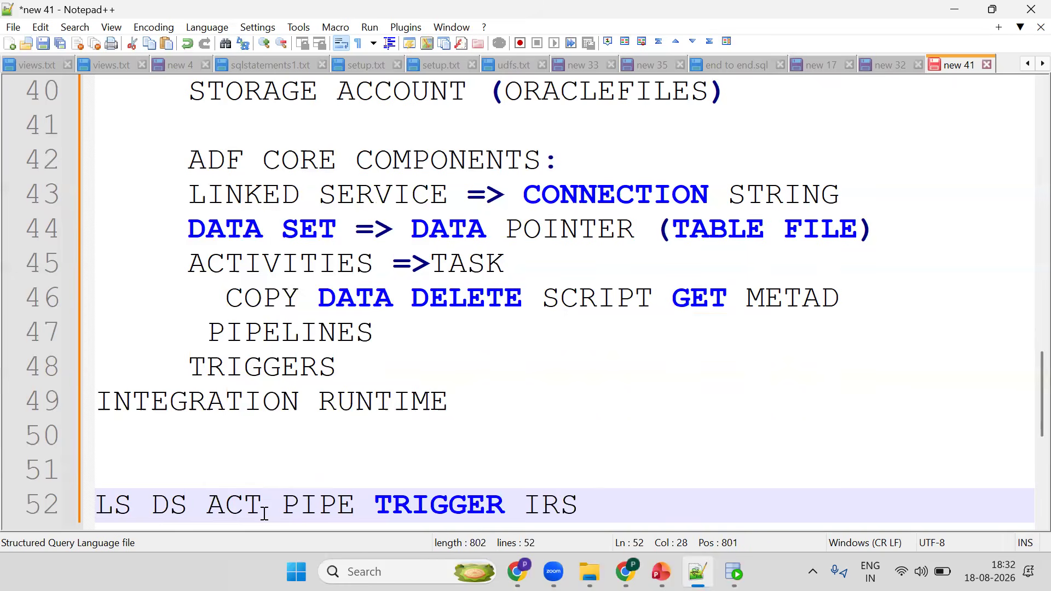
left_click(169, 501)
double_click(232, 501)
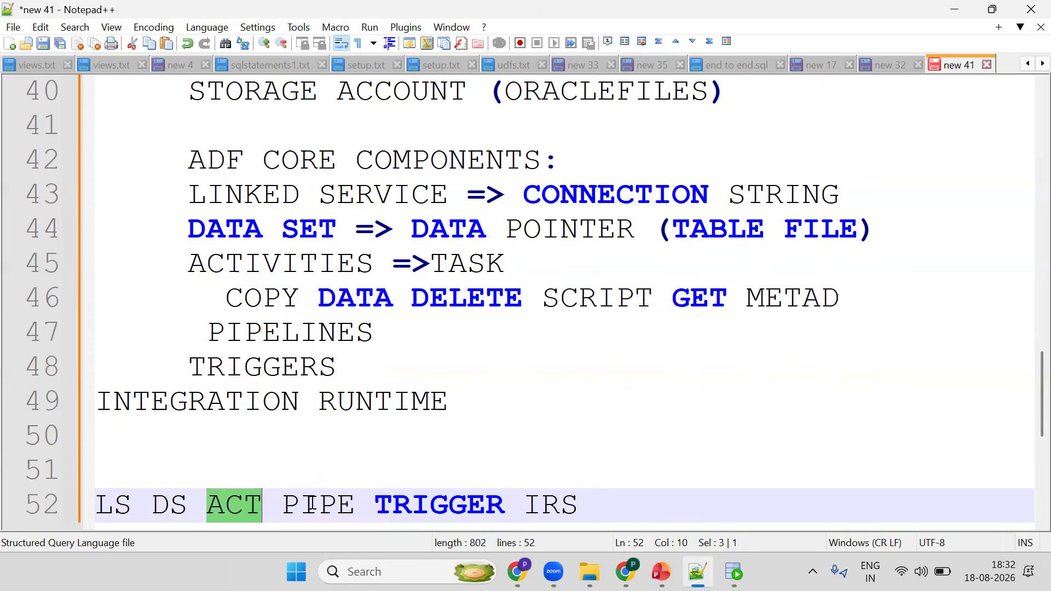
left_click(381, 509)
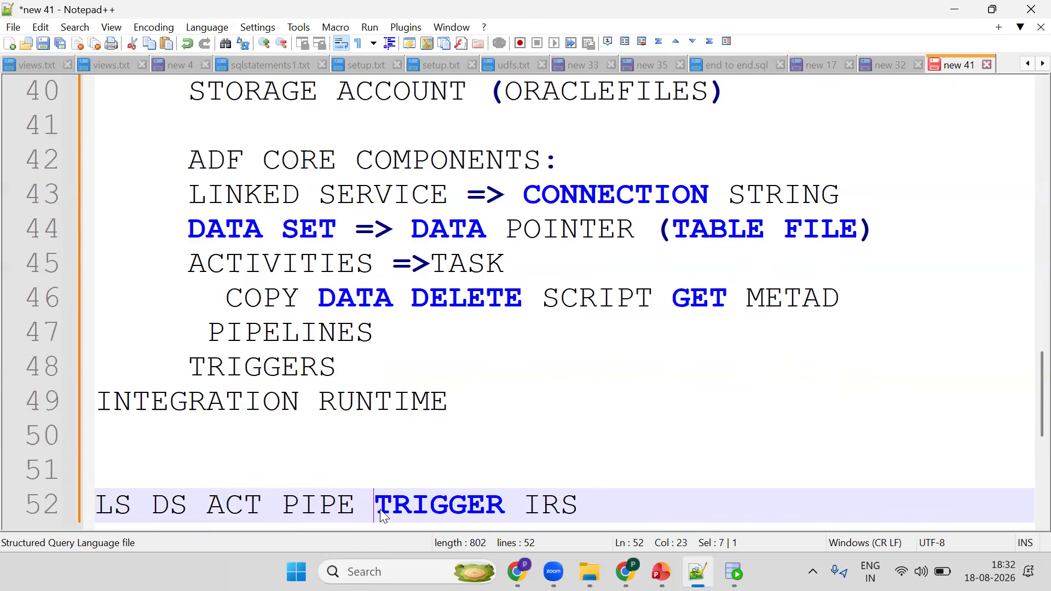
double_click(553, 509)
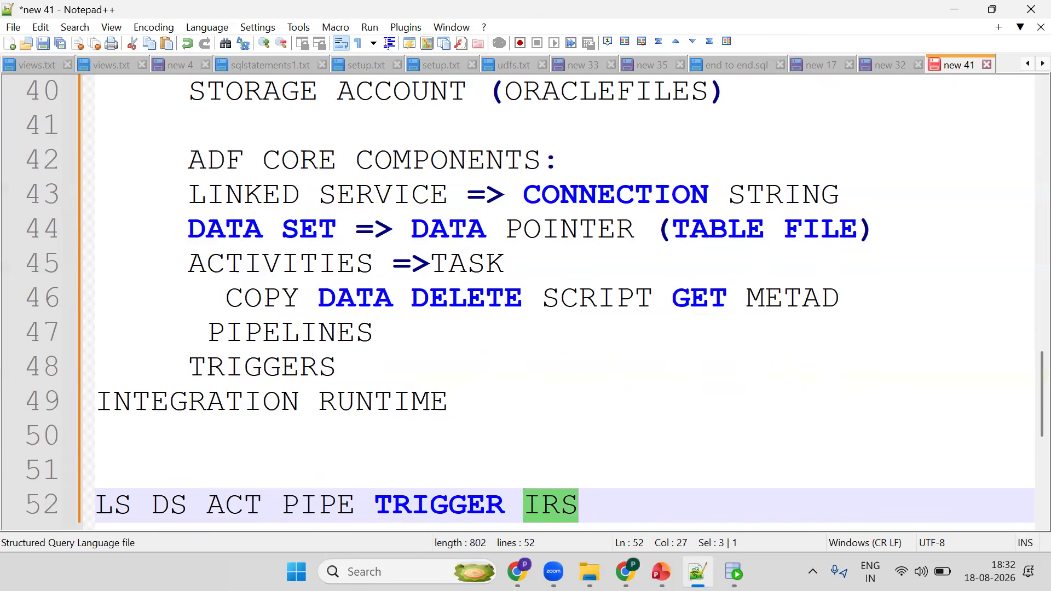
- Review the architecture slide, the Oracle query worksheet, the oraclefiles container and the Data Factory authoring page
key("alt+Tab")
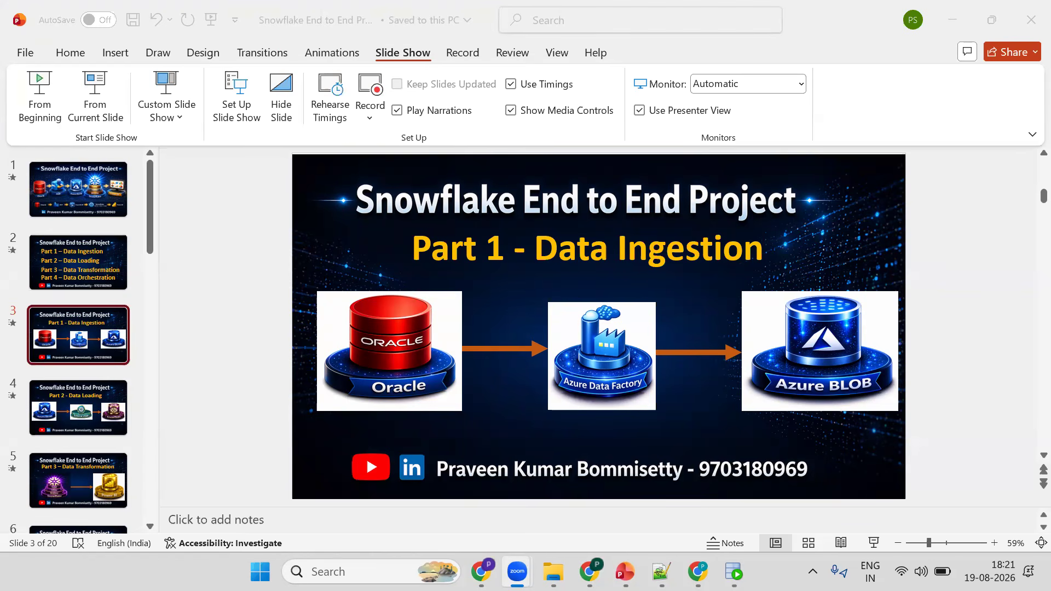
key("alt+Tab")
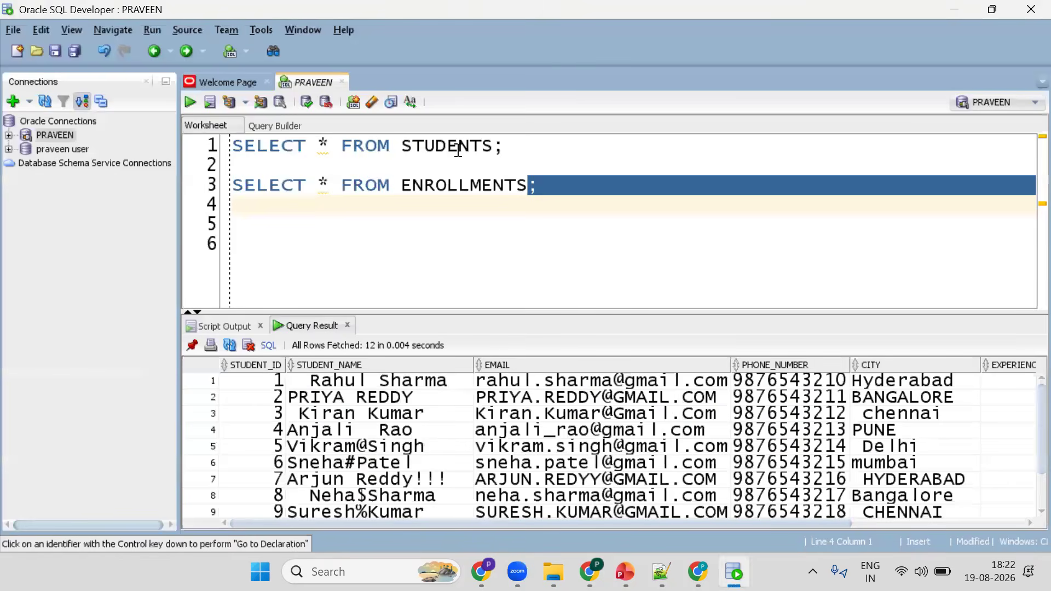
left_click(447, 188)
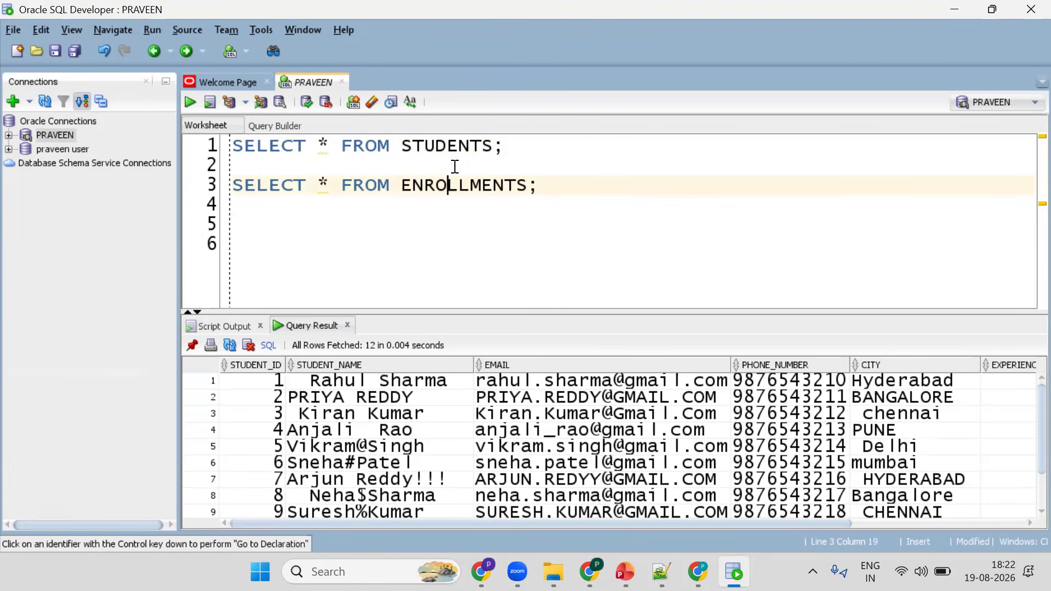
key("alt+Tab")
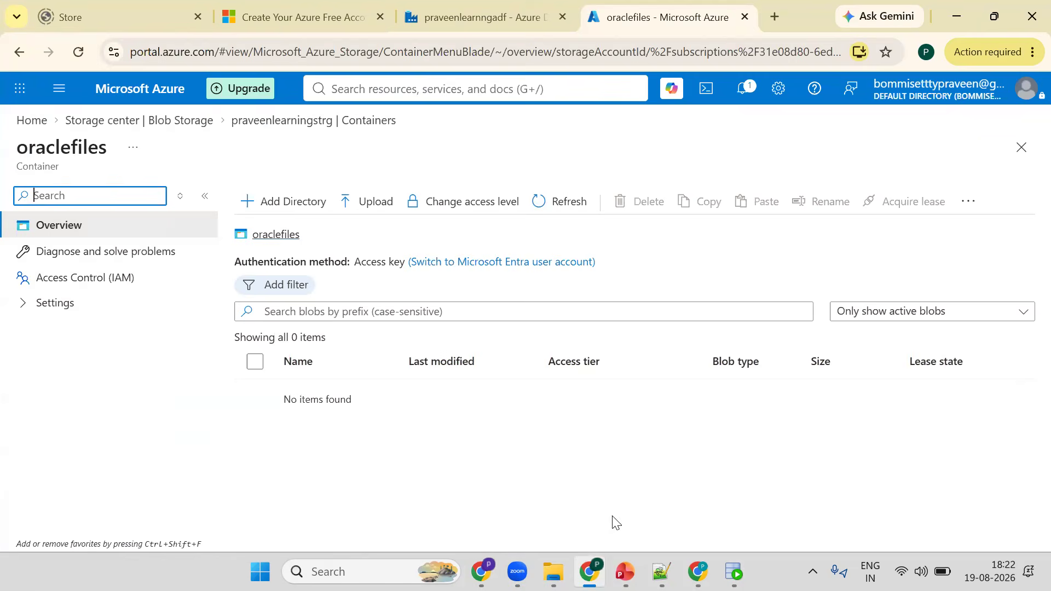
key("alt+Tab")
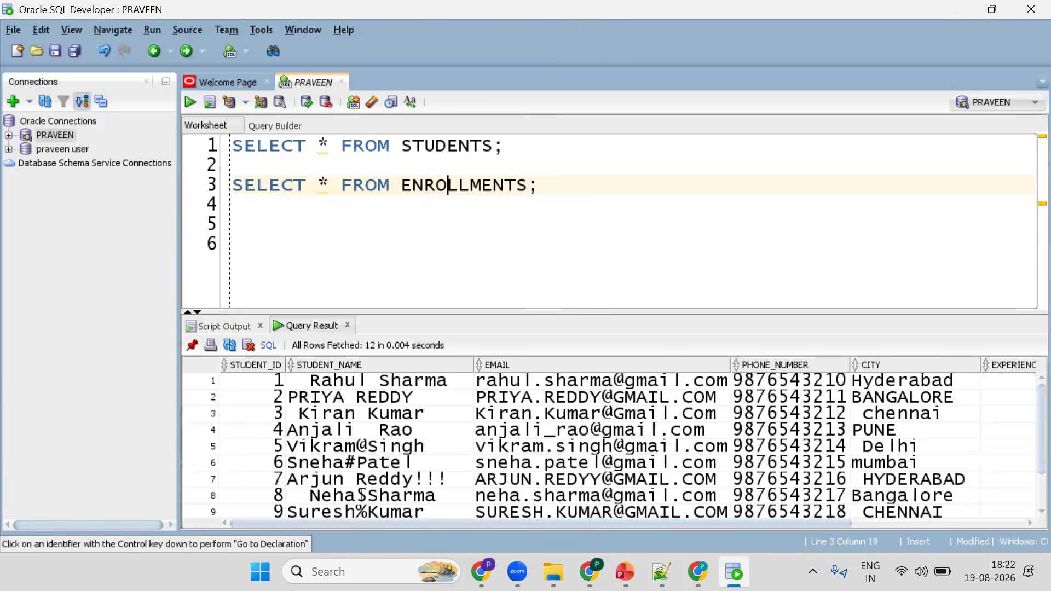
key("alt+Tab")
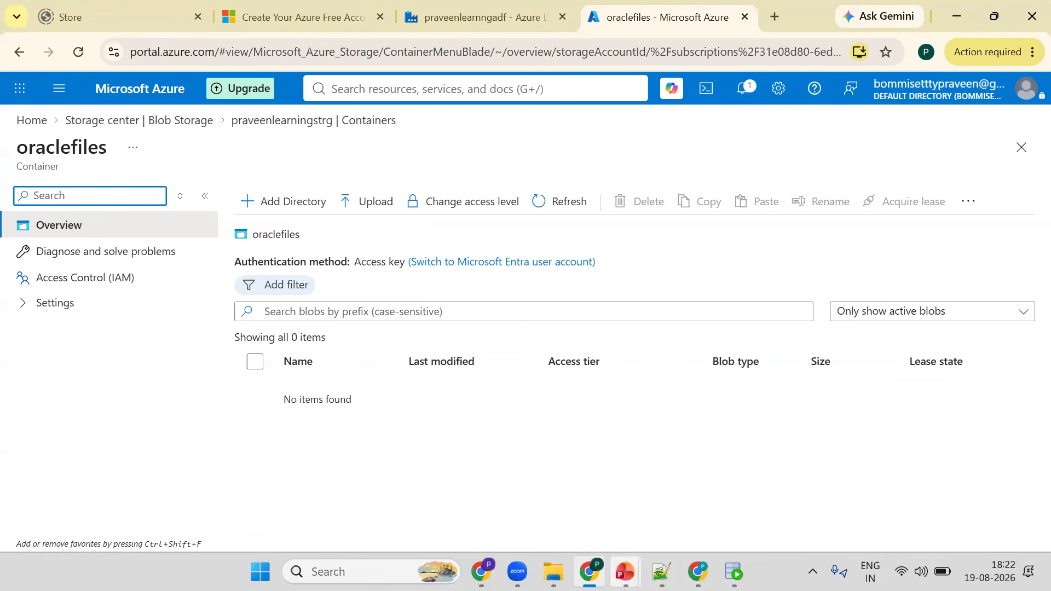
mouse_move(624, 572)
left_click(580, 533)
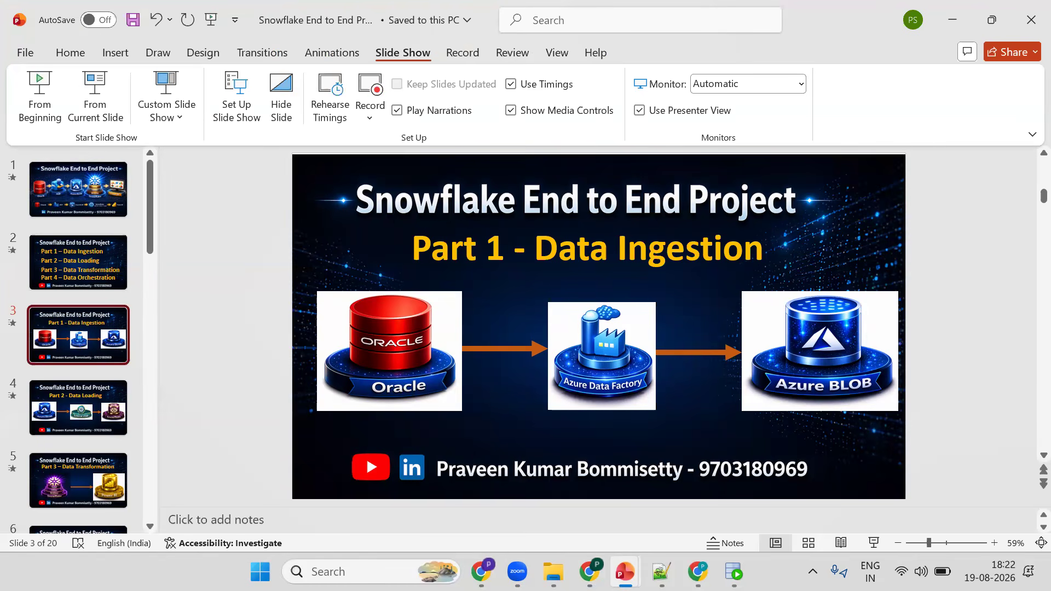
key("alt+Tab")
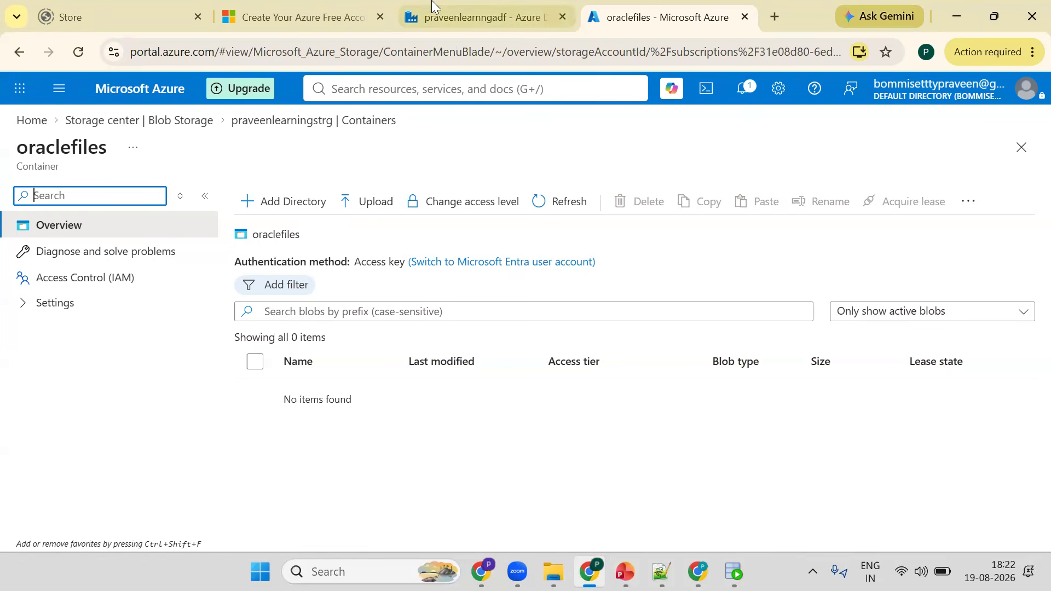
left_click(431, 12)
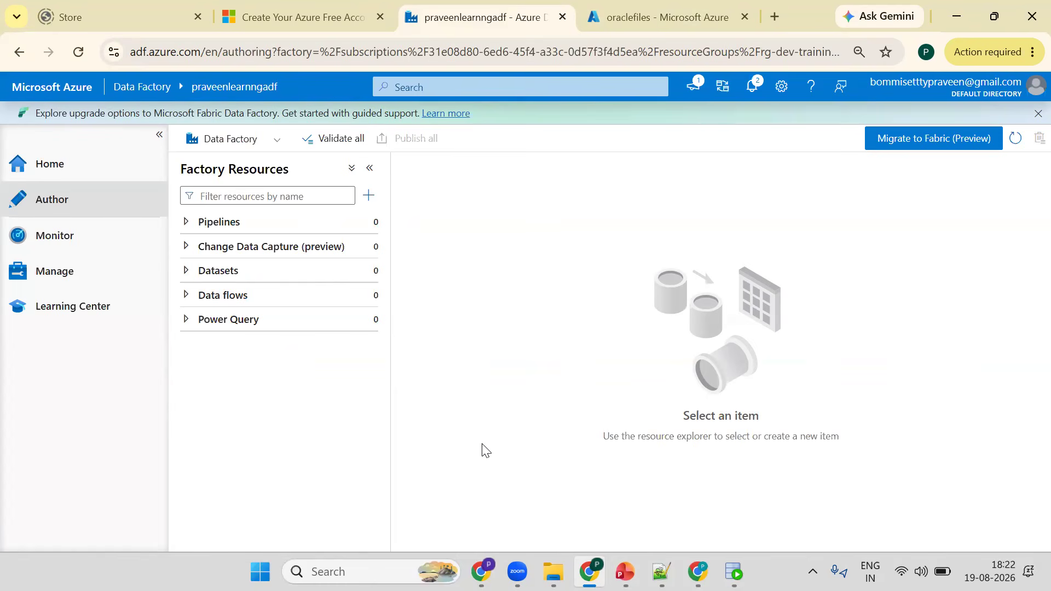
- Present the ADF - Copy Activity slide, stepping through its animations, and end the slide show
left_click(624, 572)
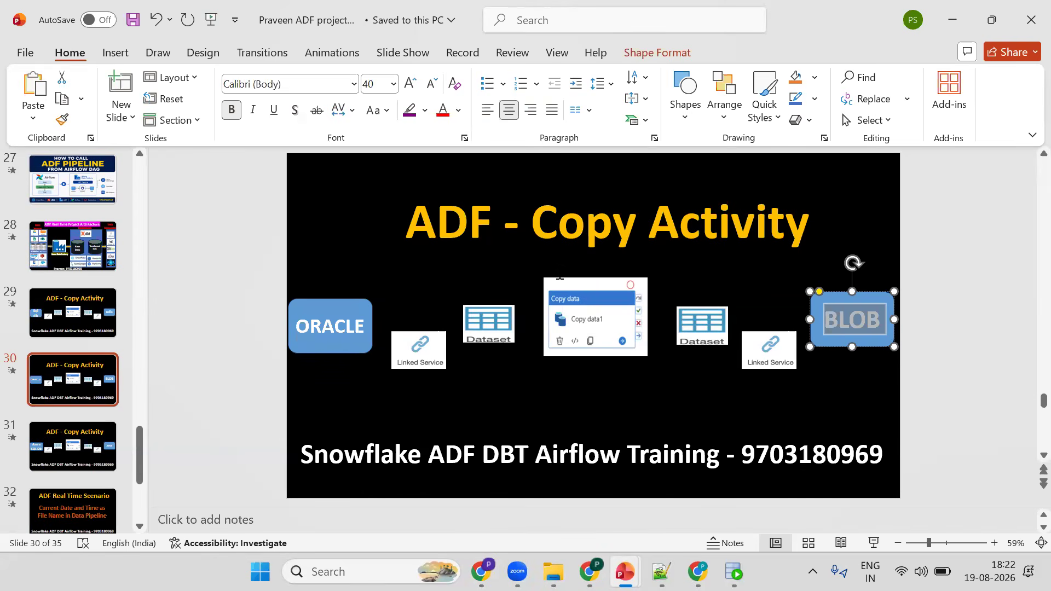
key("shift+F5")
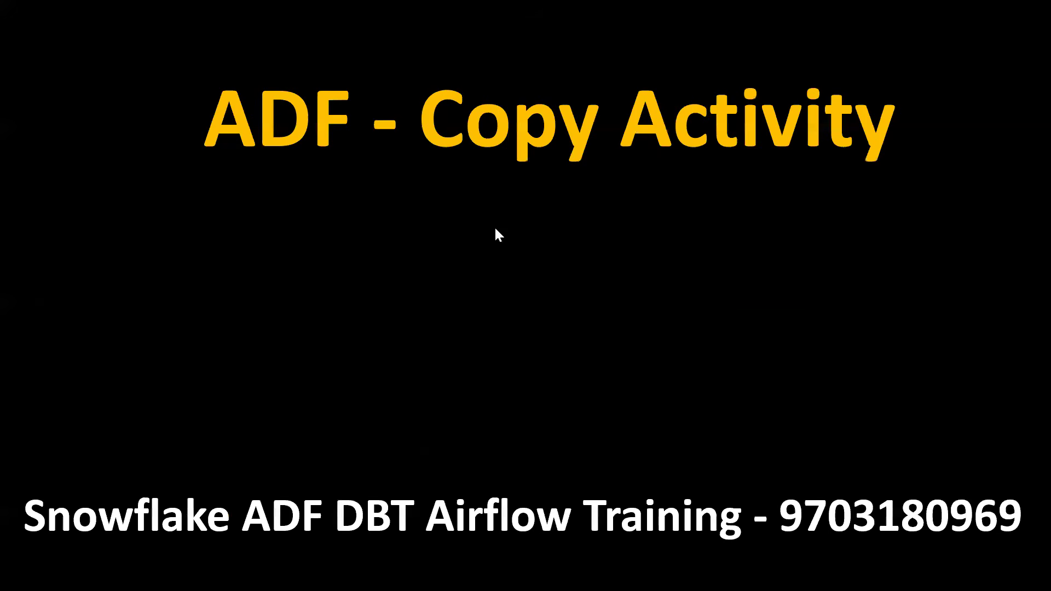
left_click(496, 230)
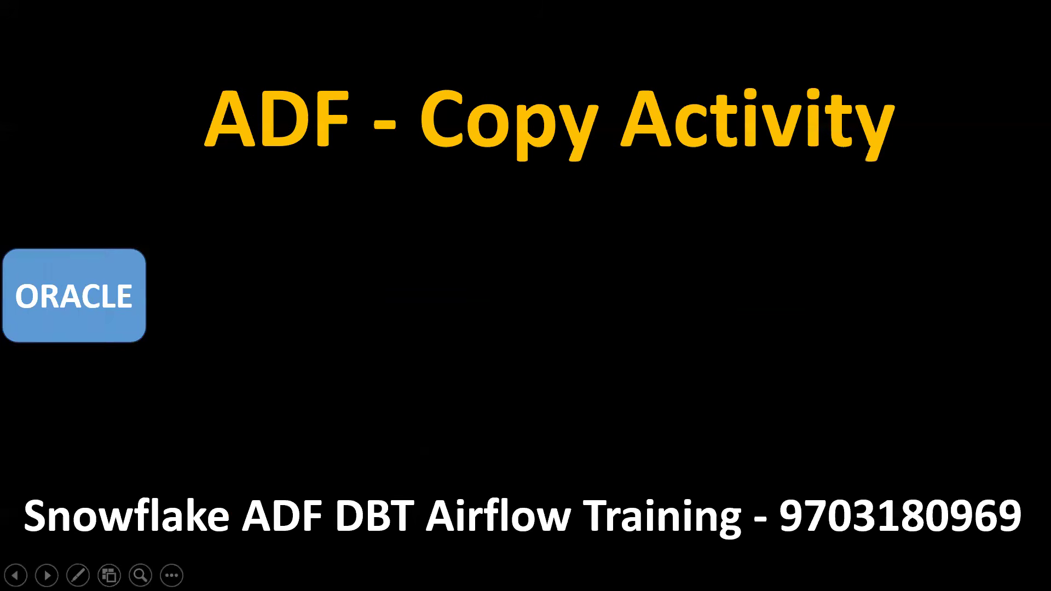
key("Right")
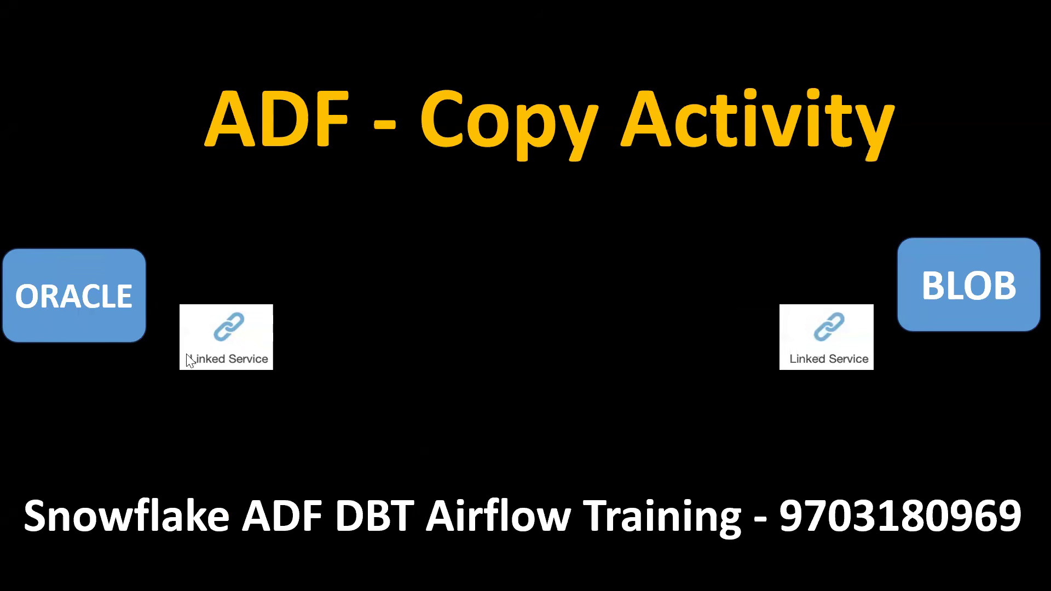
left_click(645, 331)
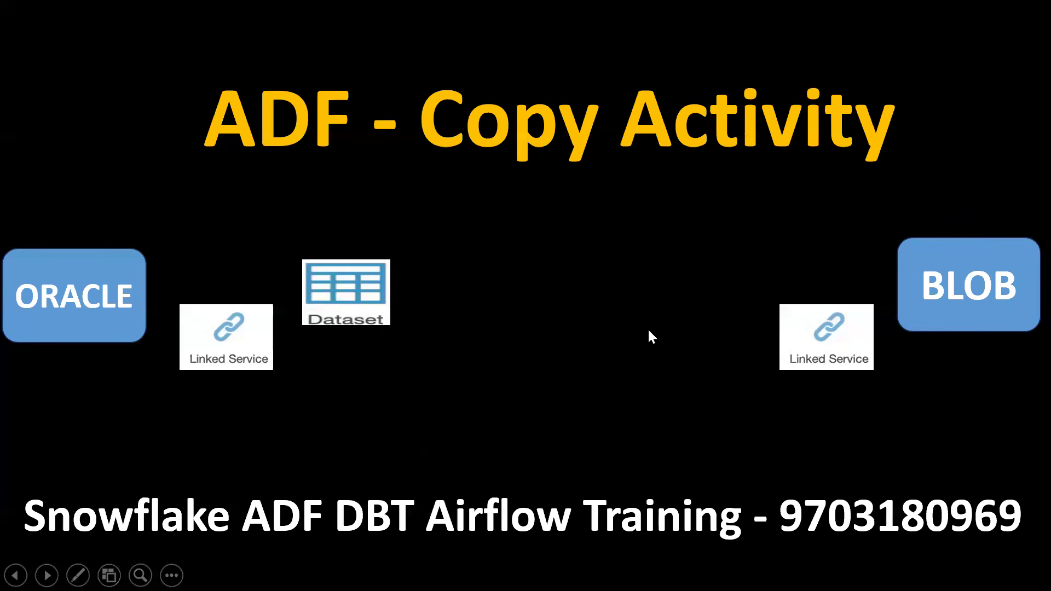
left_click(648, 330)
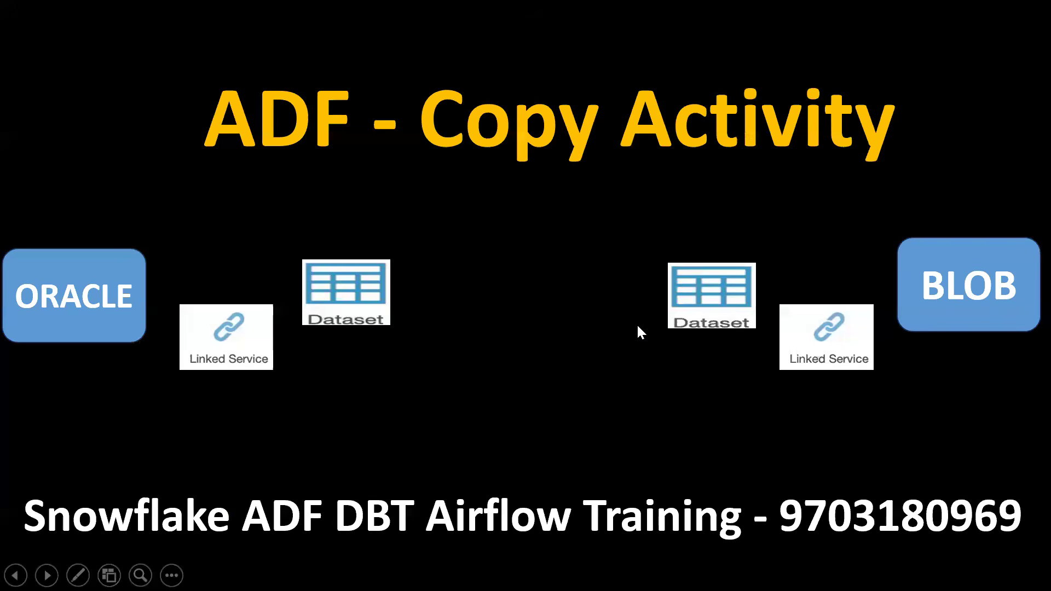
left_click(586, 298)
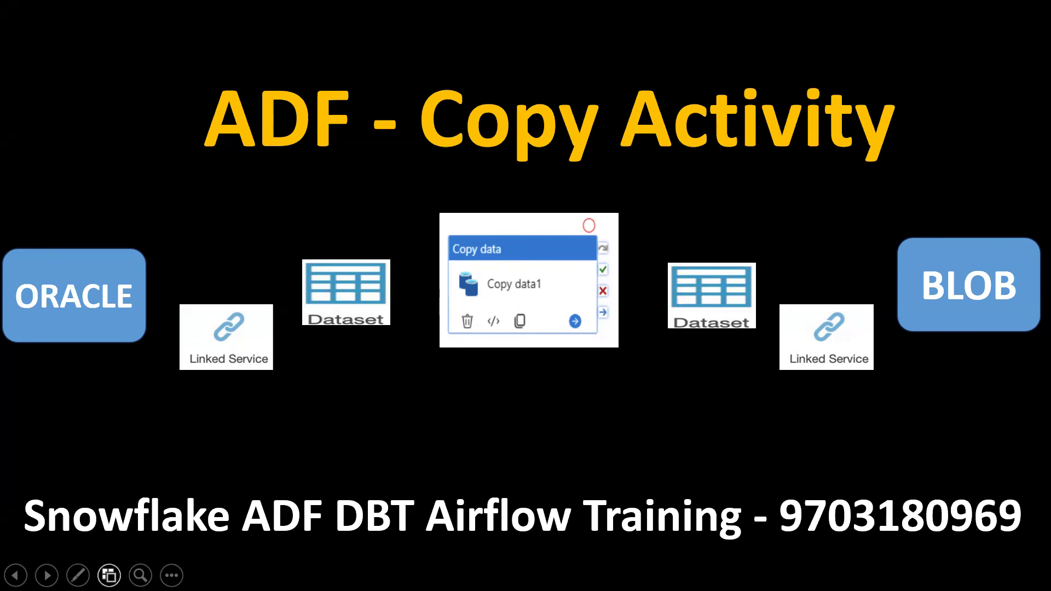
left_click(171, 575)
left_click(177, 540)
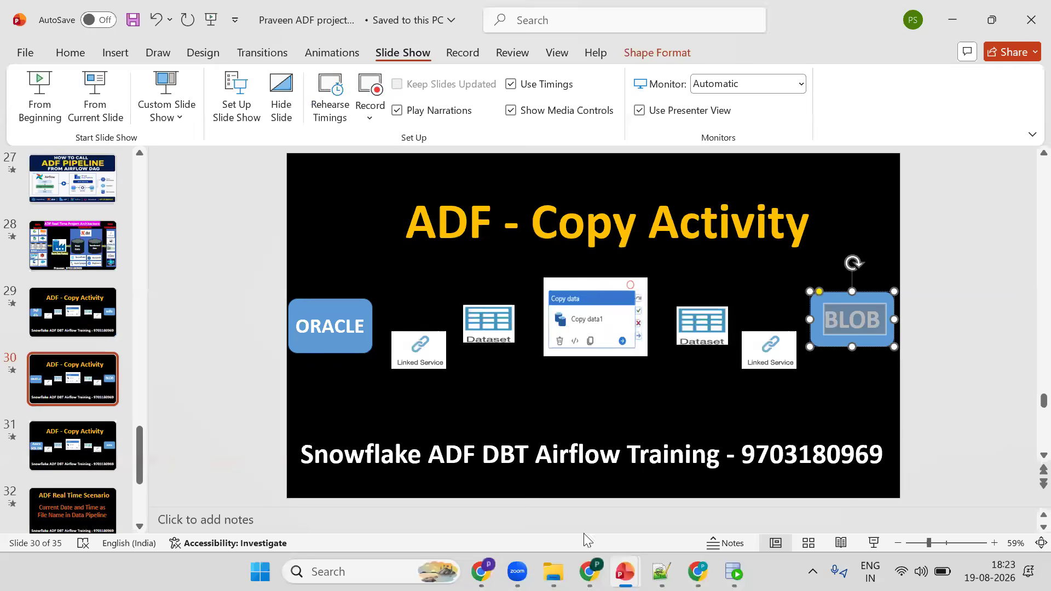
- Create a new pipeline in the data factory and collapse the navigation pane
mouse_move(589, 571)
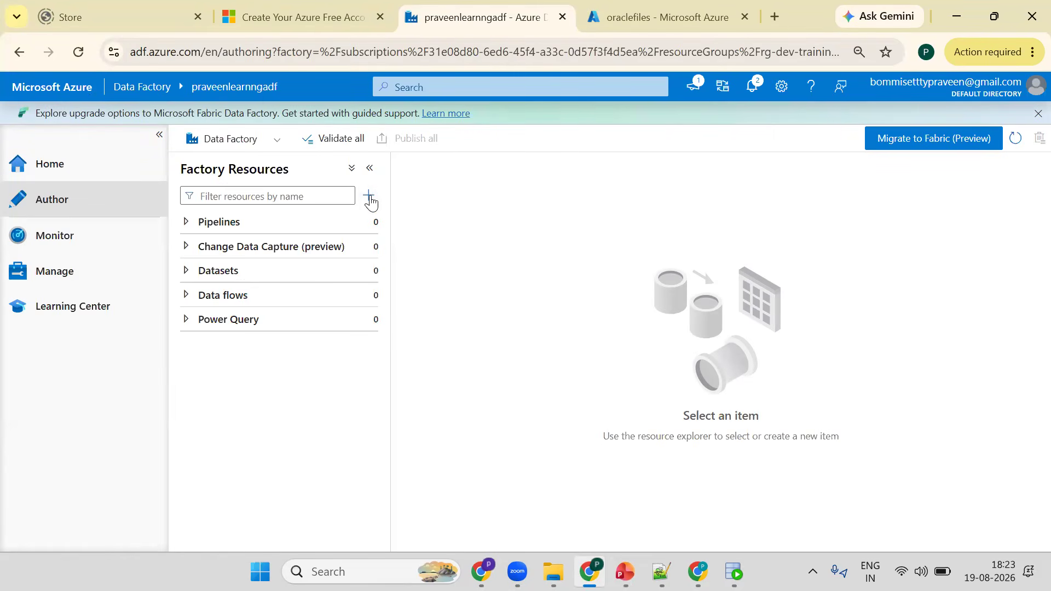
left_click(370, 197)
mouse_move(421, 222)
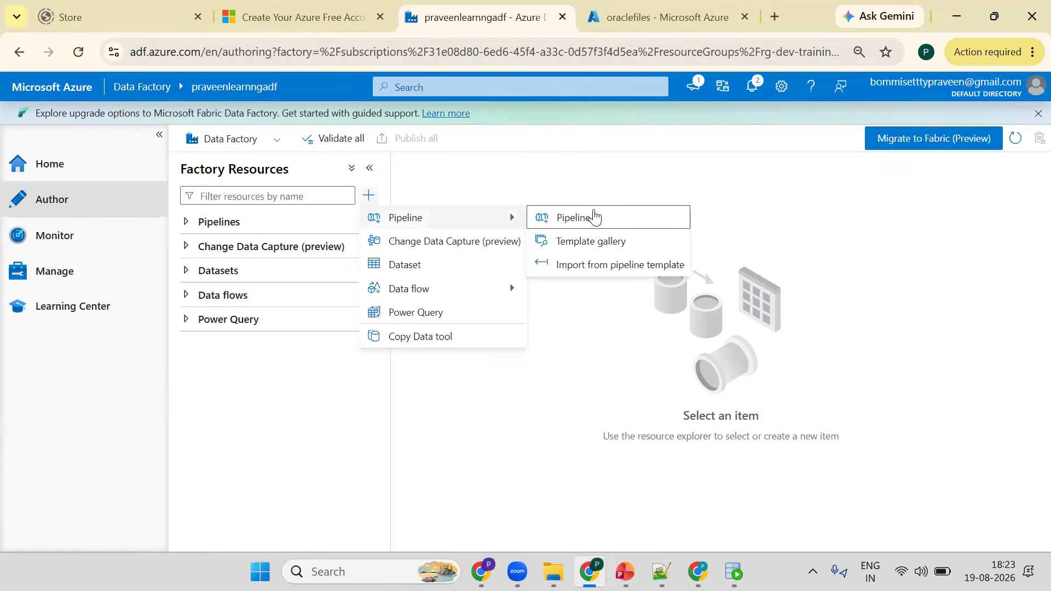
left_click(596, 216)
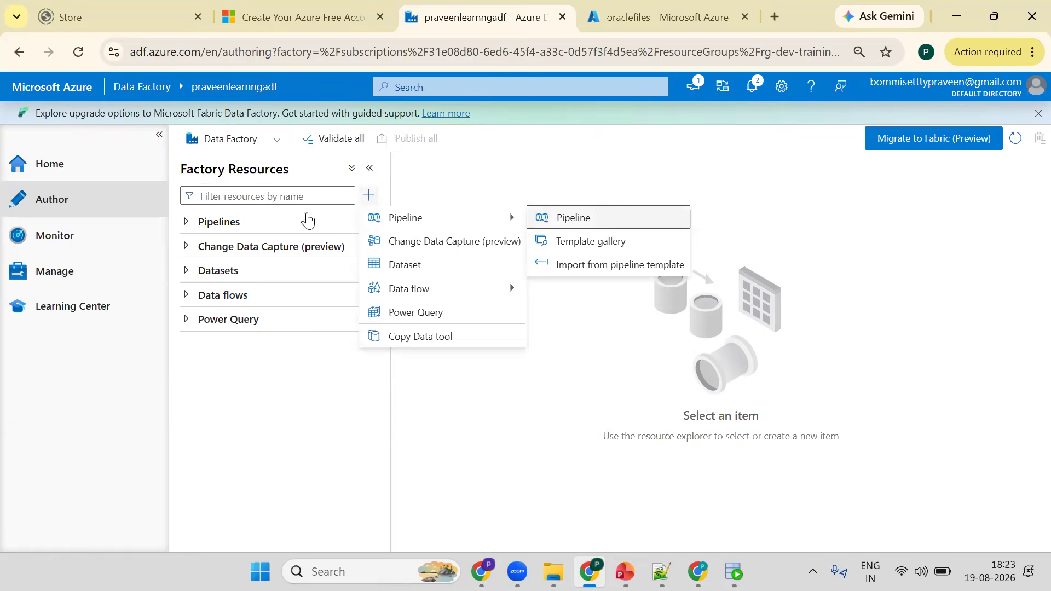
left_click(164, 143)
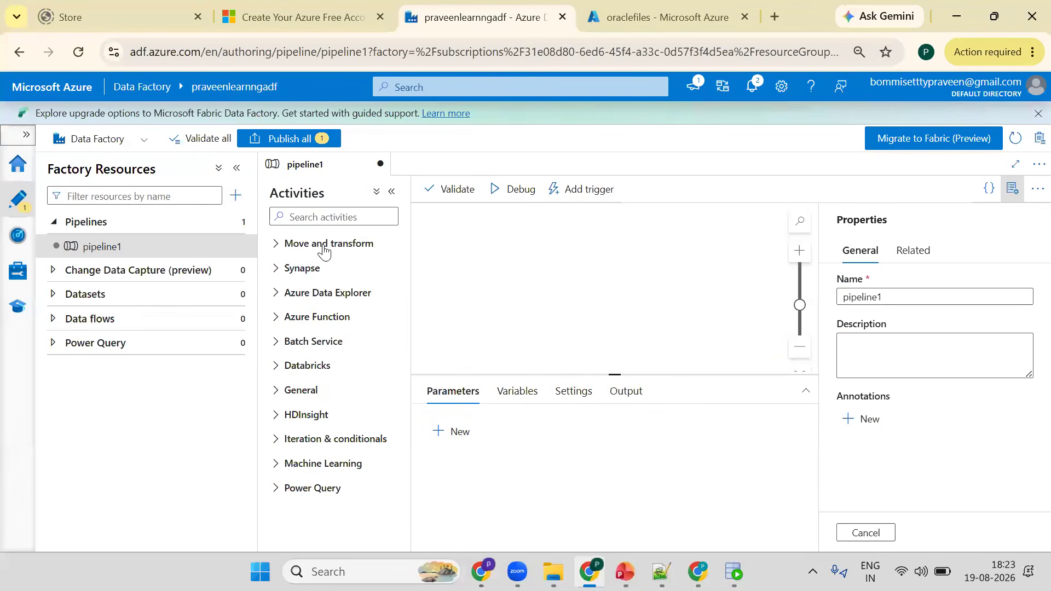
- Rename the pipeline to oracle_to_blob_data_ingest_pl and close the properties pane
left_click(336, 221)
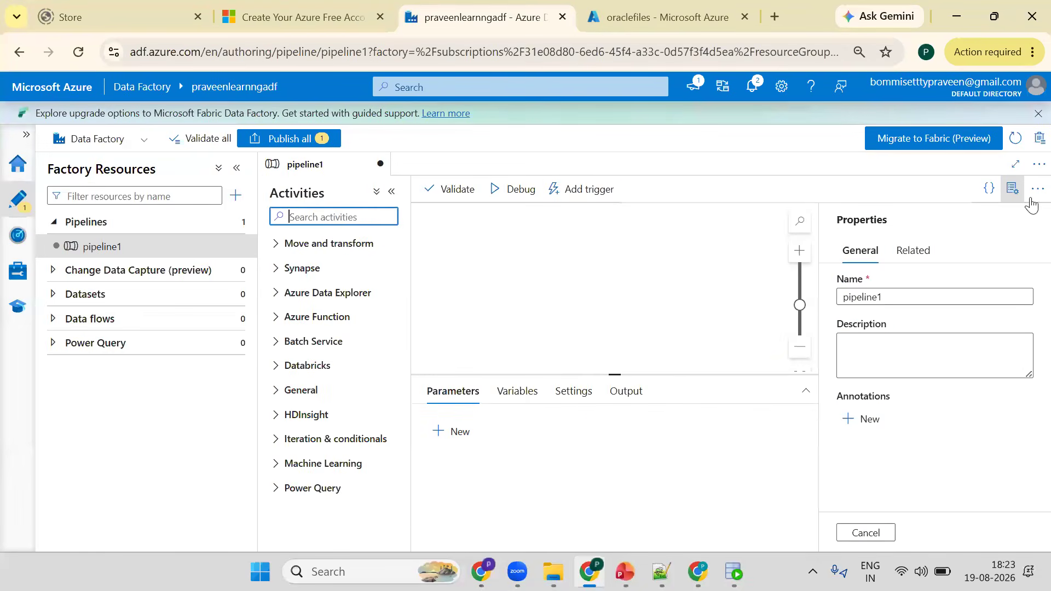
double_click(871, 301)
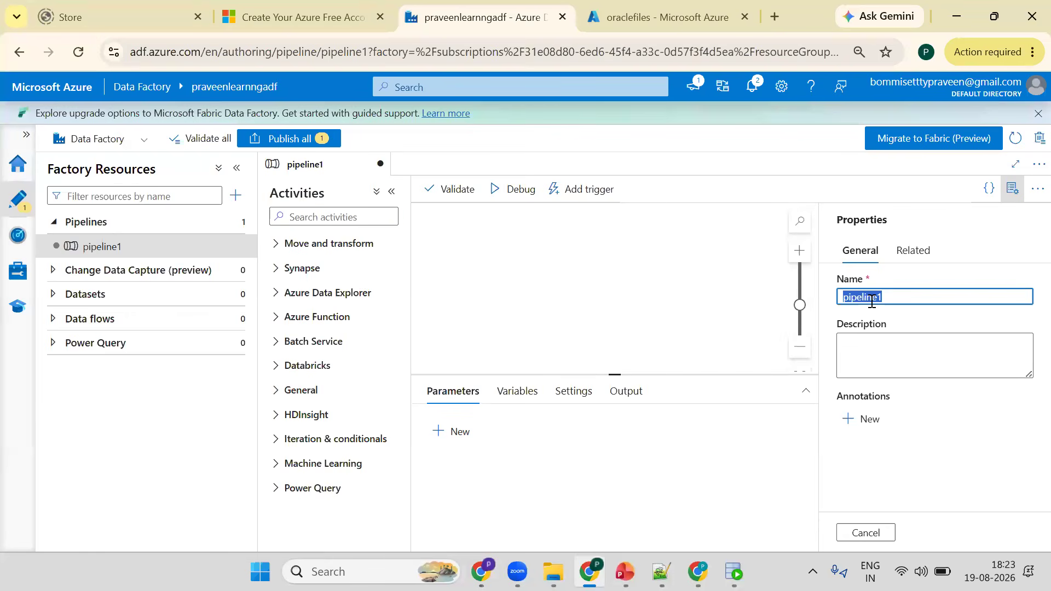
type("oracle_to_blov")
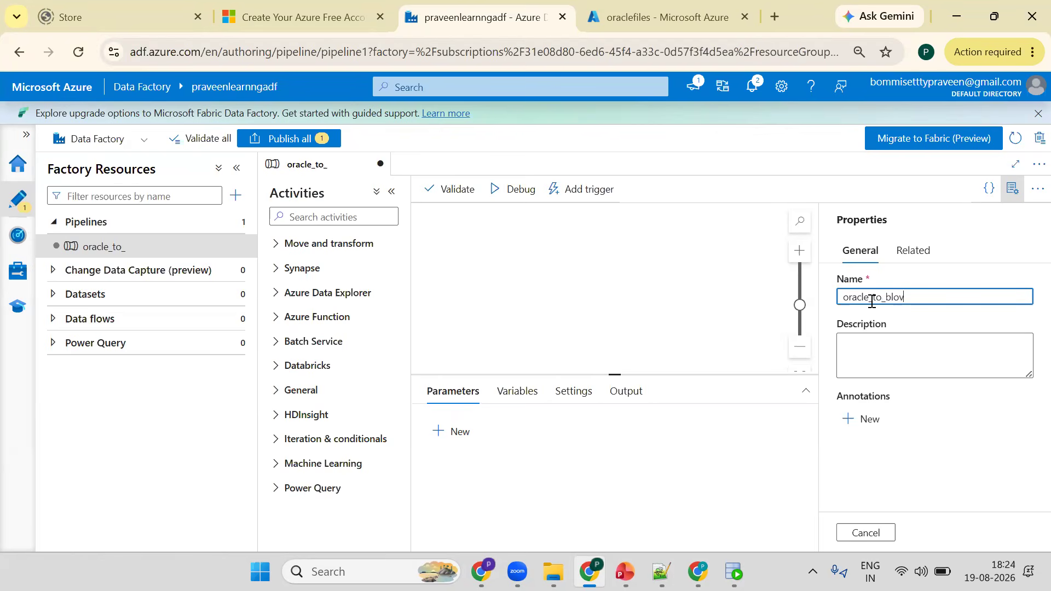
key("BackSpace")
type("b_data_ing")
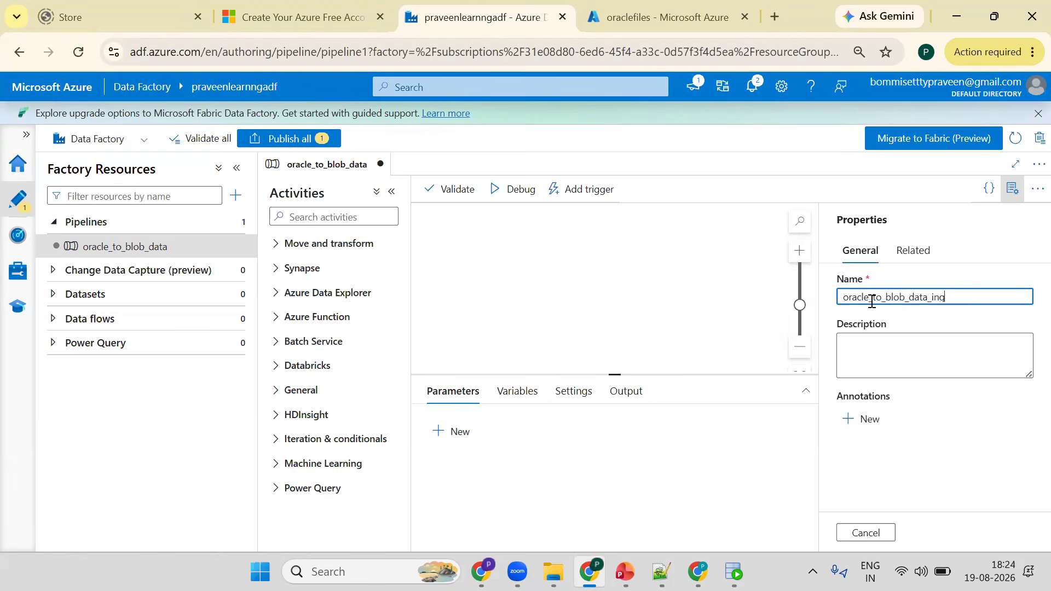
type("est_pl")
left_click(1011, 194)
left_click(1010, 191)
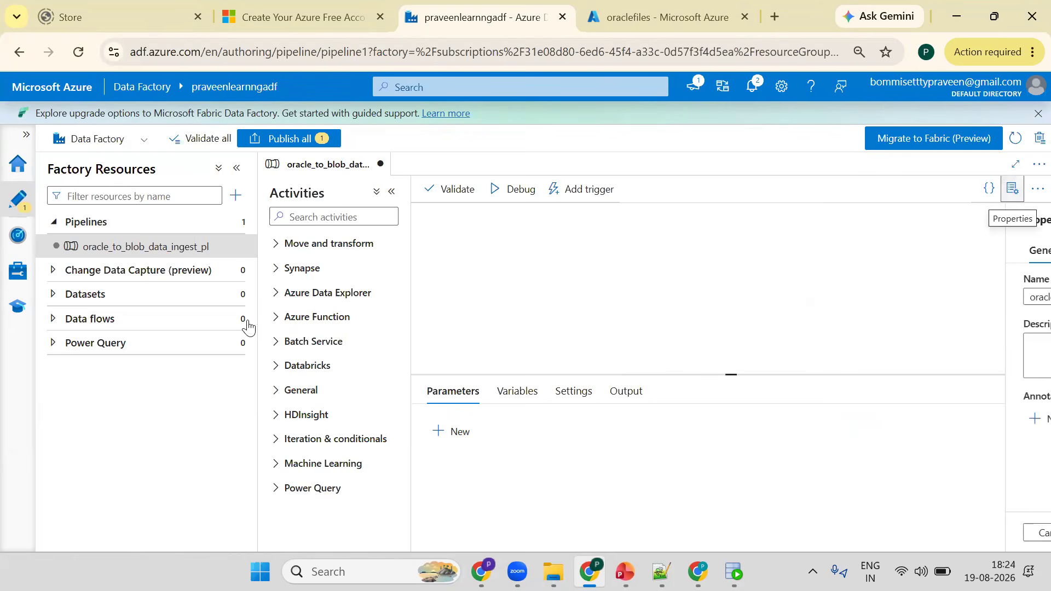
left_click(1011, 191)
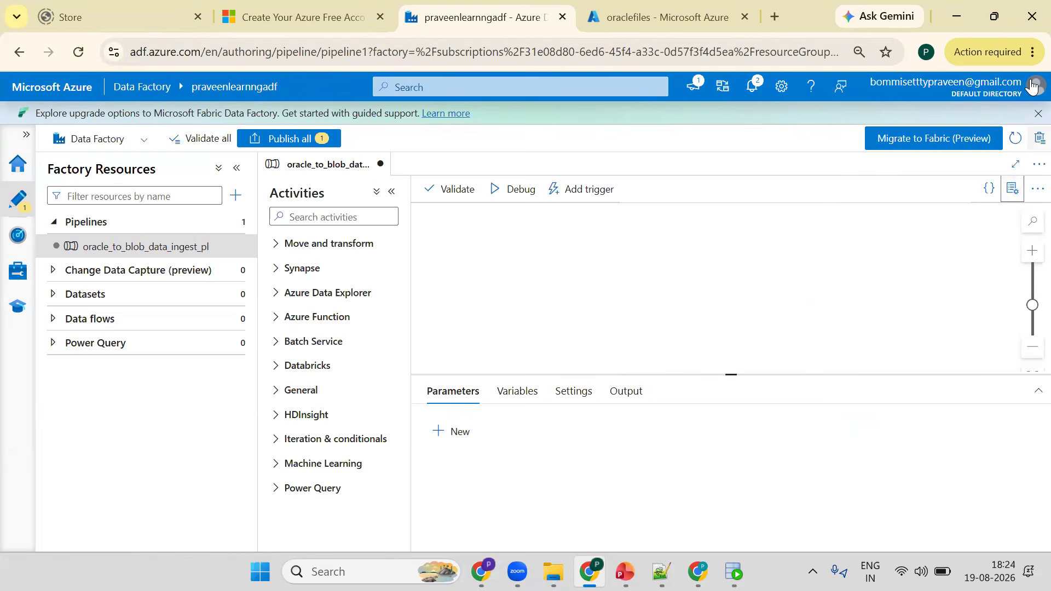
- Search the activities for copy and add a Copy data activity to the pipeline canvas, selecting it
left_click(315, 212)
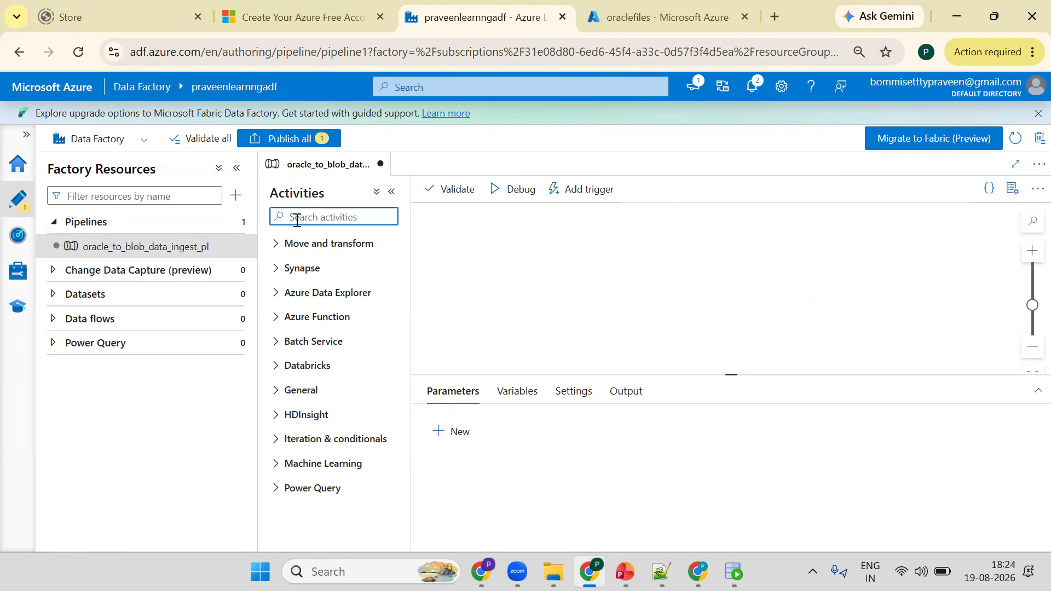
type("copy")
left_click_drag(294, 277, 657, 278)
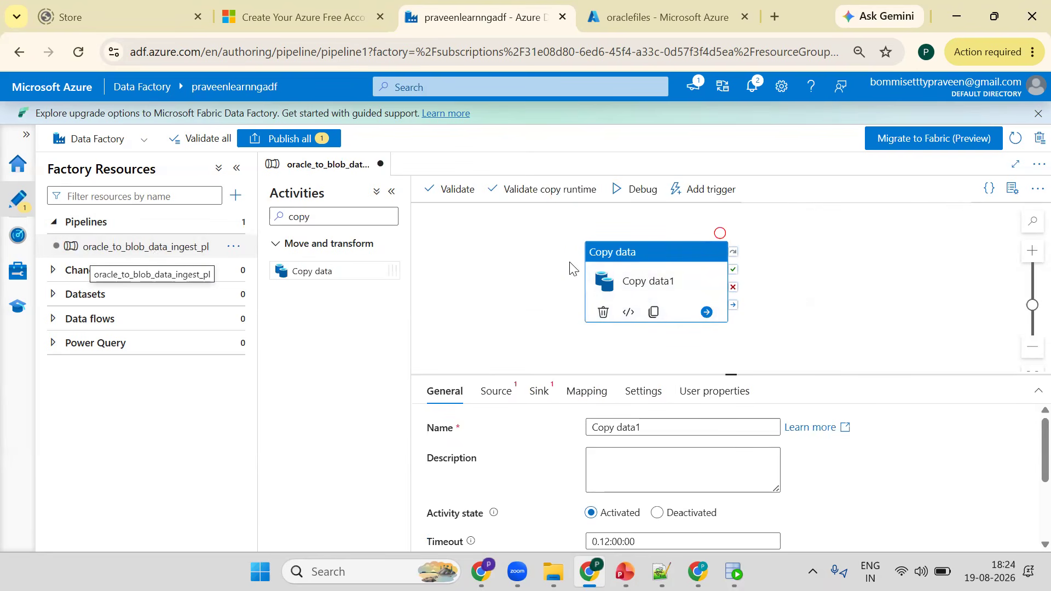
left_click(623, 276)
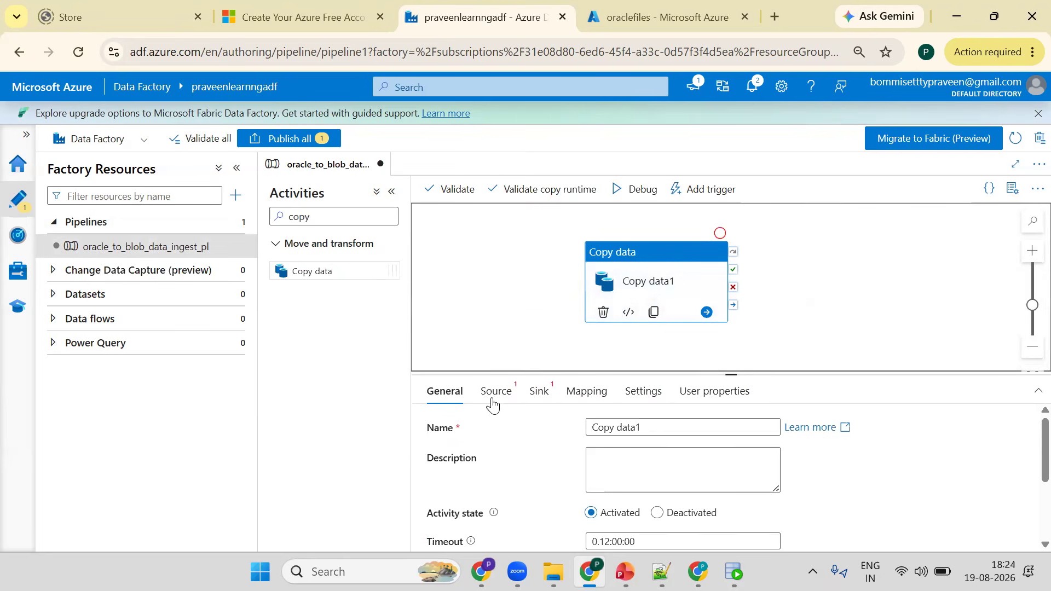
- Switch back and forth between the copy activity's Source and Sink settings to inspect their dataset fields
left_click(517, 397)
left_click(539, 391)
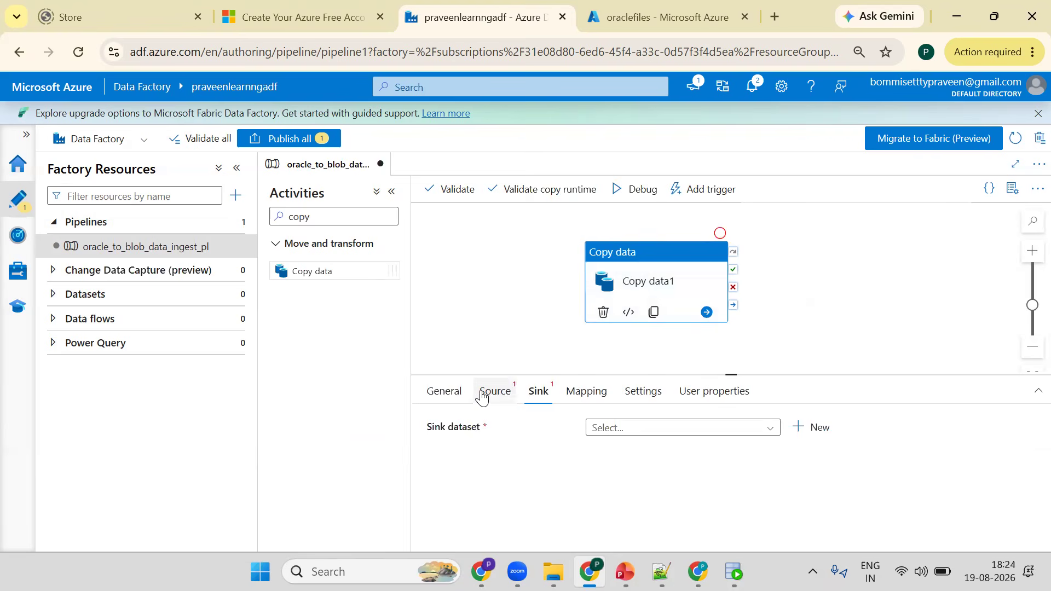
left_click(495, 393)
left_click(539, 394)
left_click(493, 397)
left_click(538, 393)
left_click(493, 398)
- Switch between the Oracle SQL worksheet, the oraclefiles container and the Data Factory pipeline to review them
left_click(733, 570)
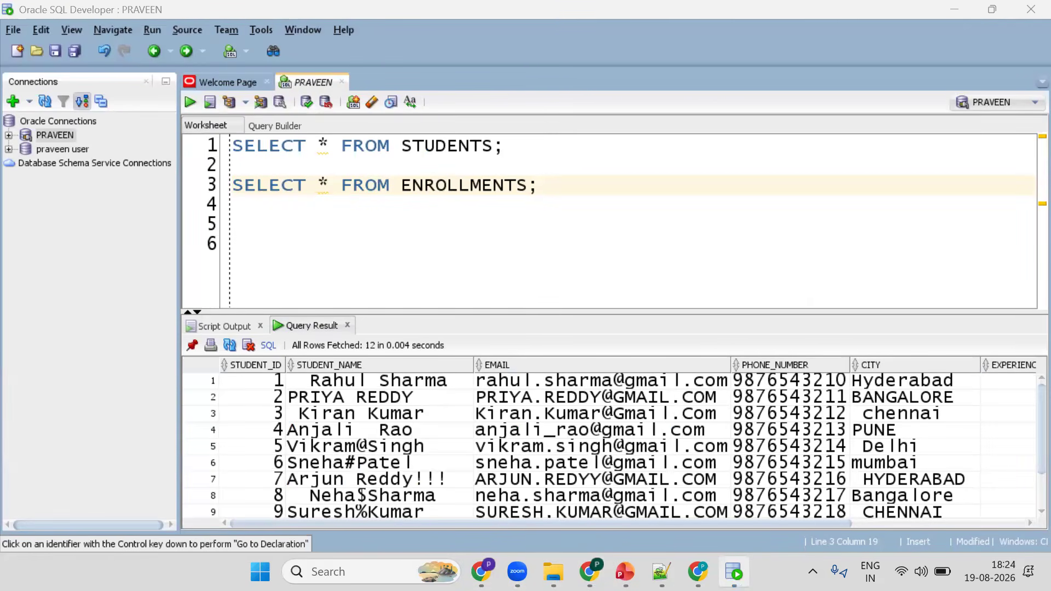
key("alt+Tab")
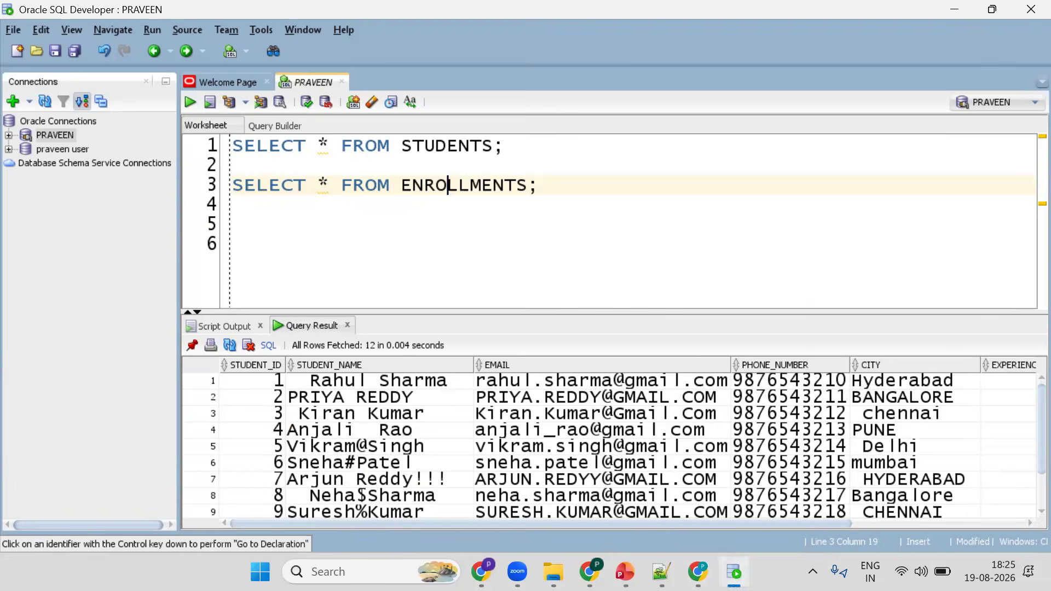
key("alt+Tab")
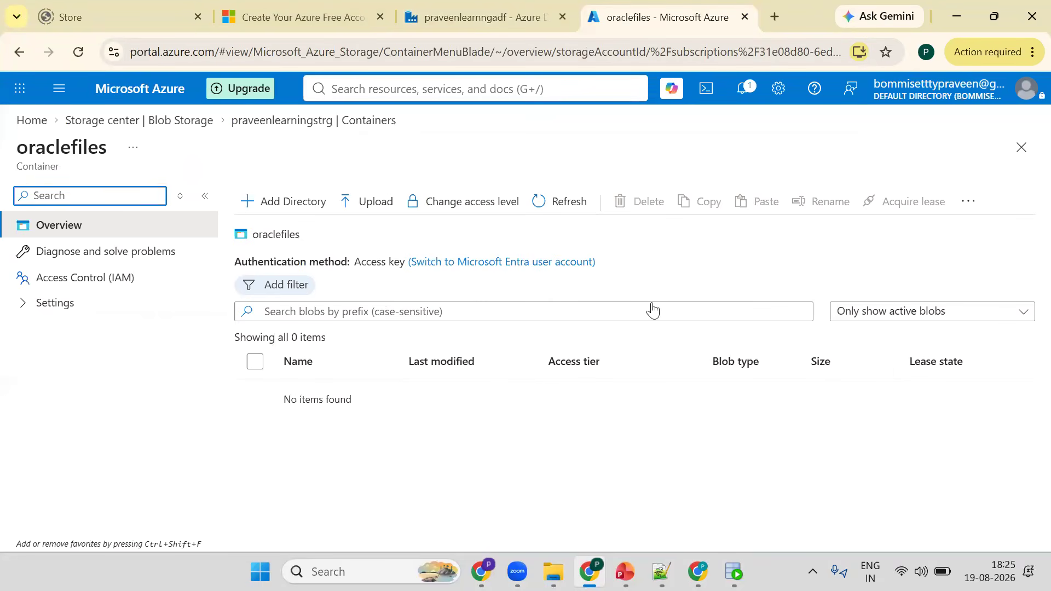
key("ctrl+shift+Tab")
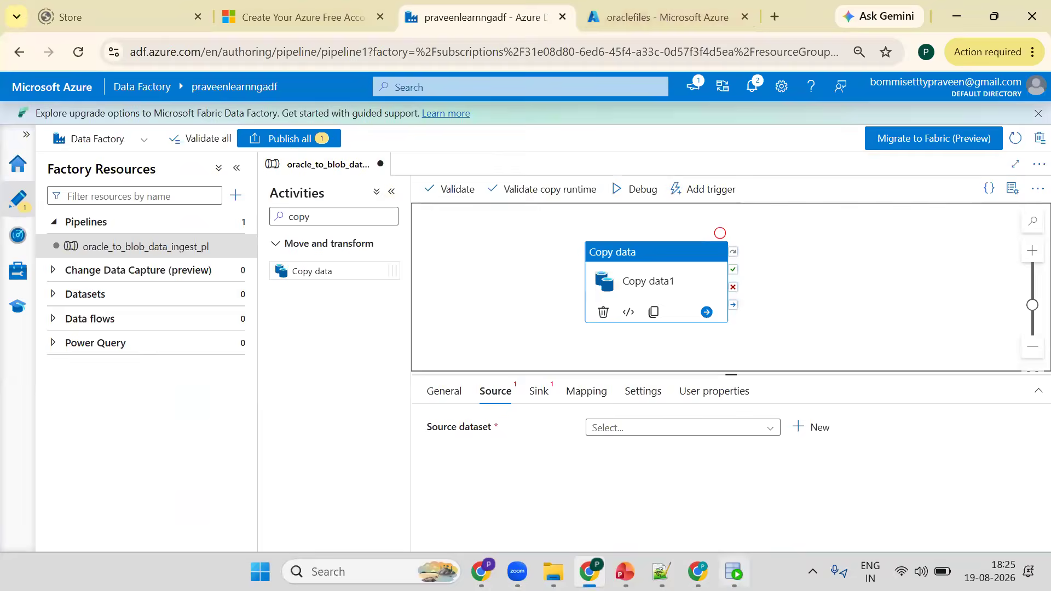
left_click(734, 572)
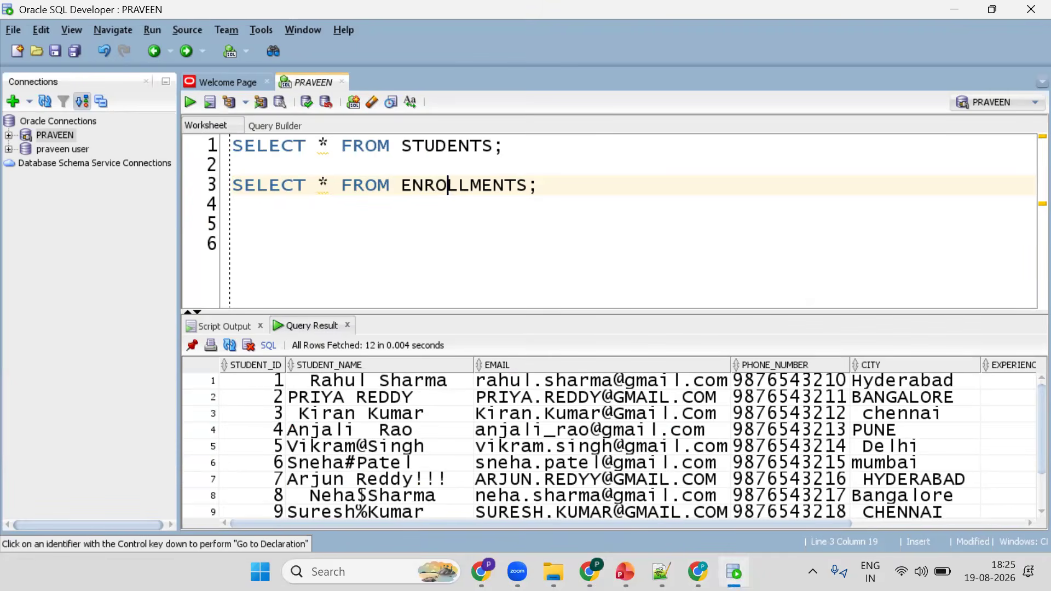
key("alt+Tab")
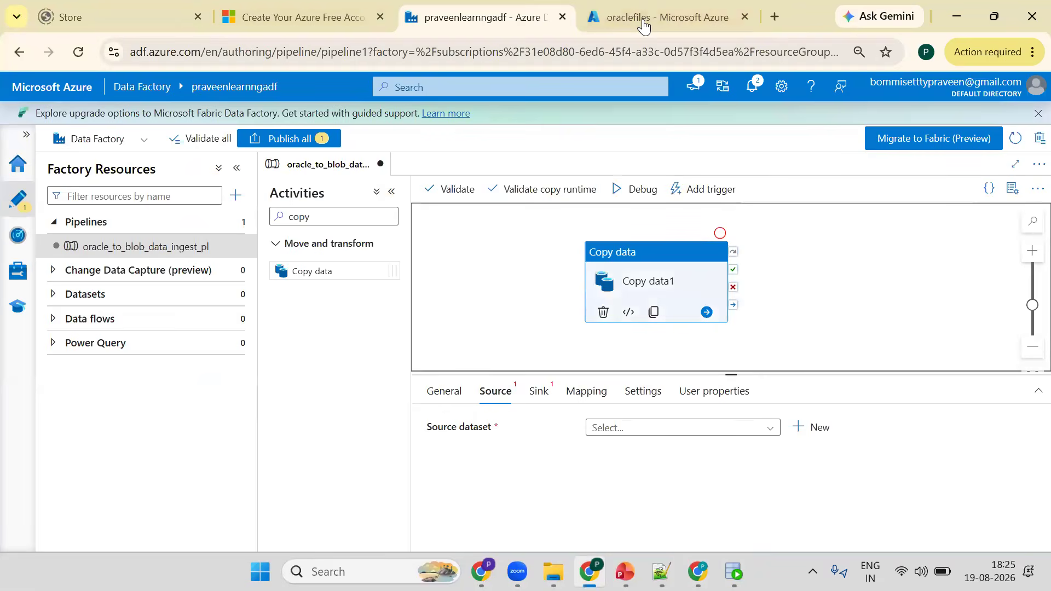
left_click(643, 18)
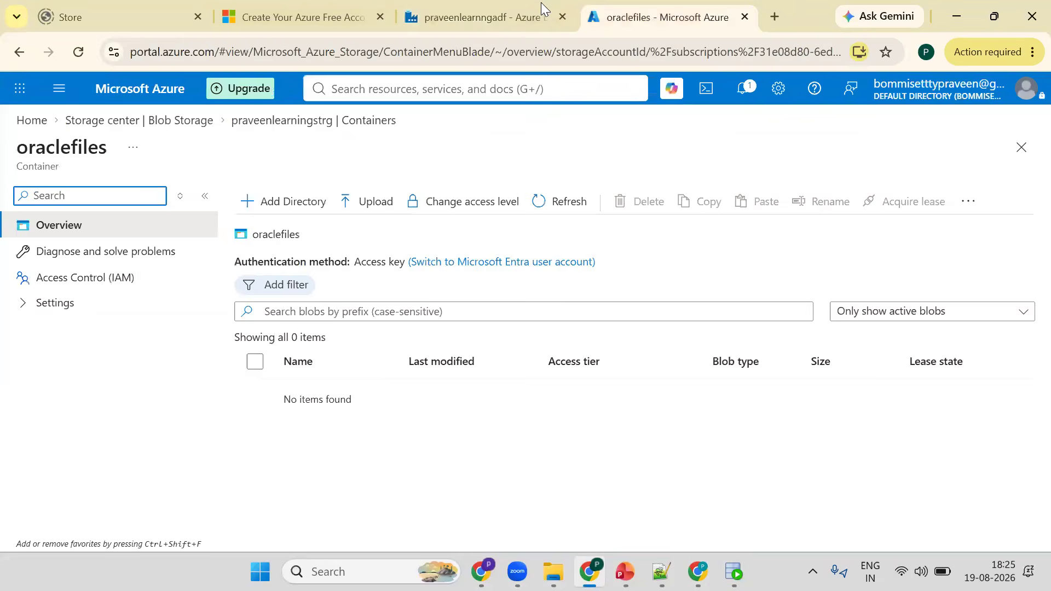
left_click(541, 5)
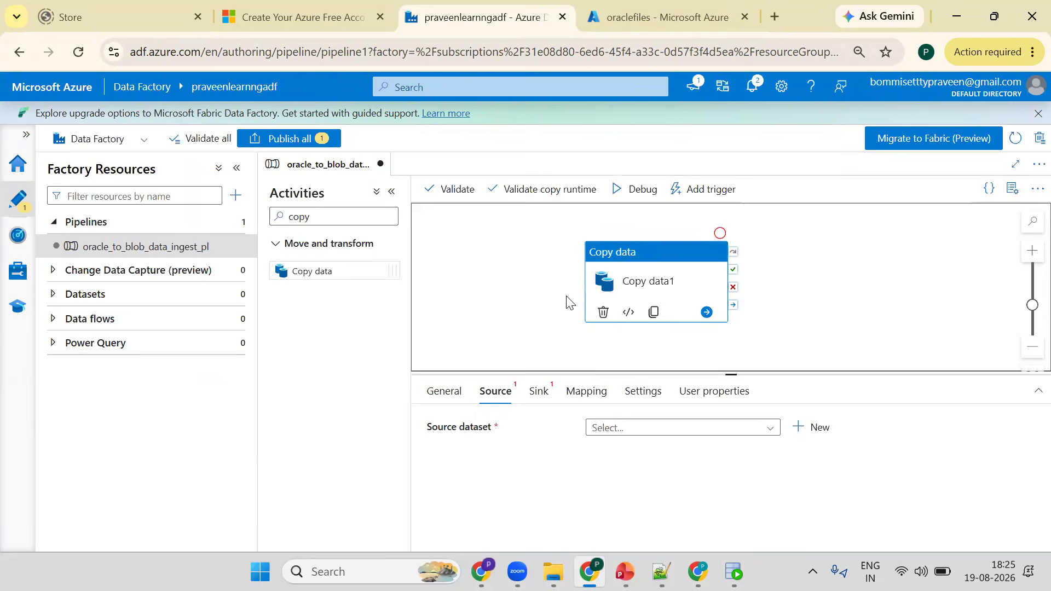
- Create a new Oracle linked service from the Manage hub's linked services and name it Oracle1ls
left_click(26, 138)
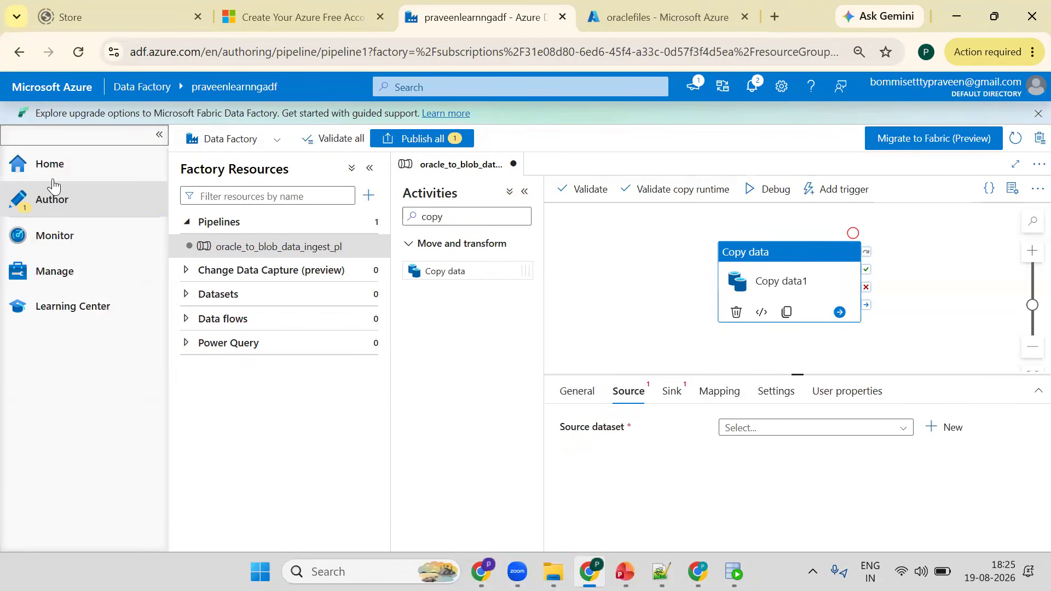
left_click(52, 281)
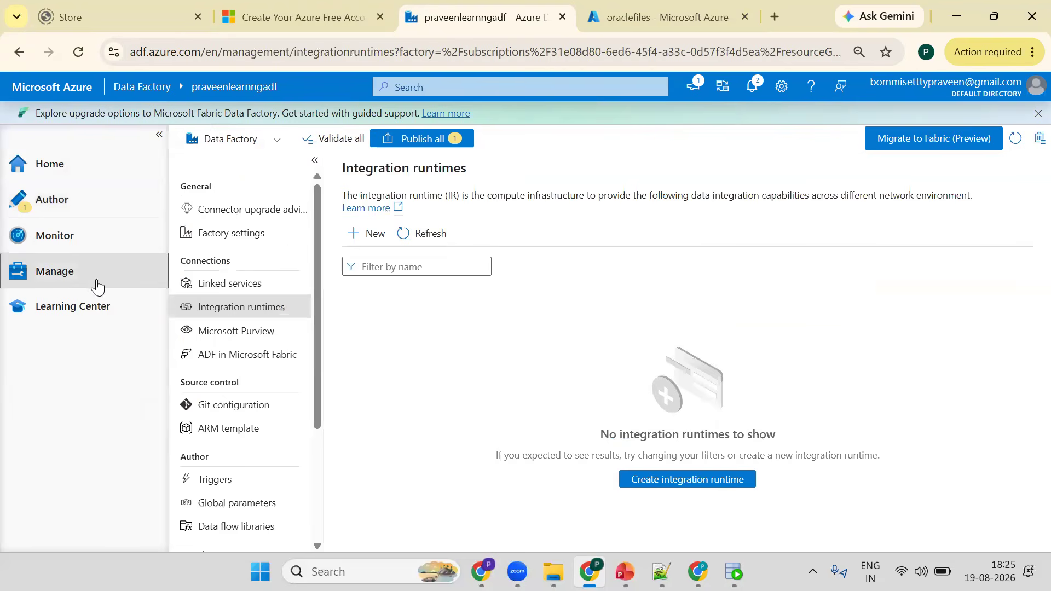
left_click(229, 284)
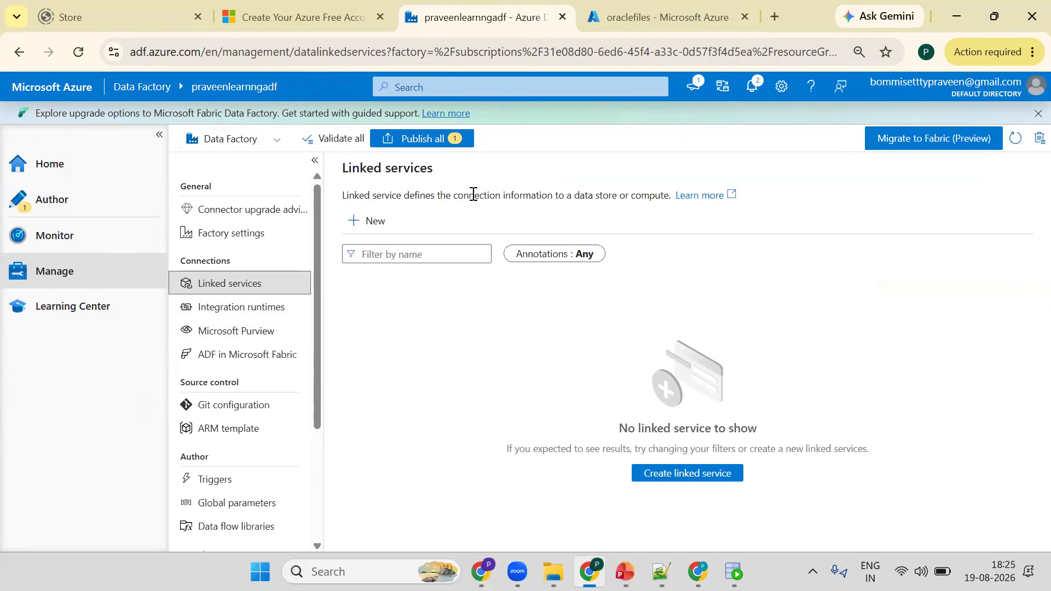
left_click(372, 225)
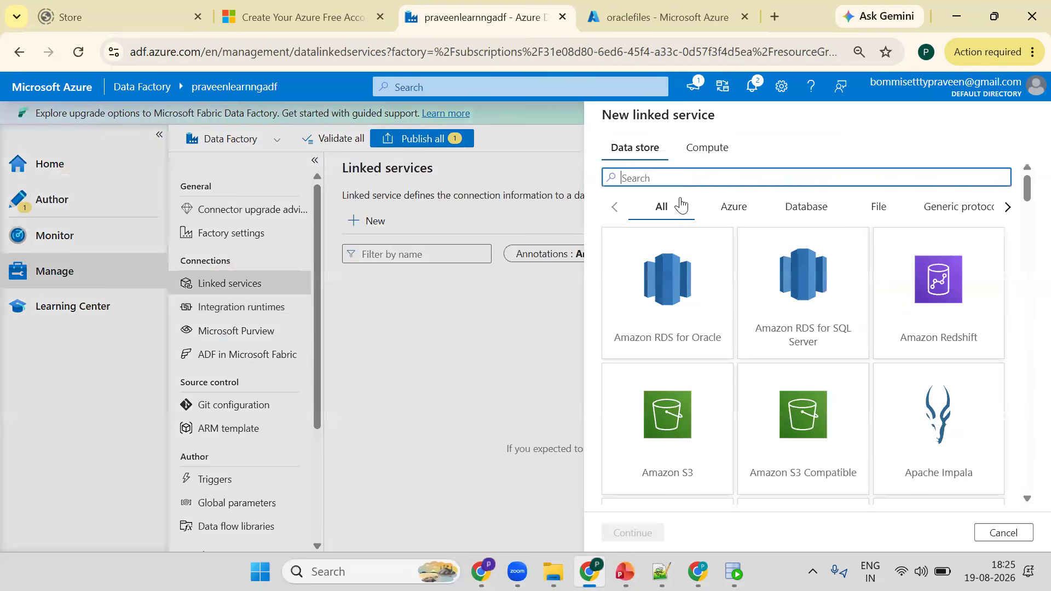
type("orac")
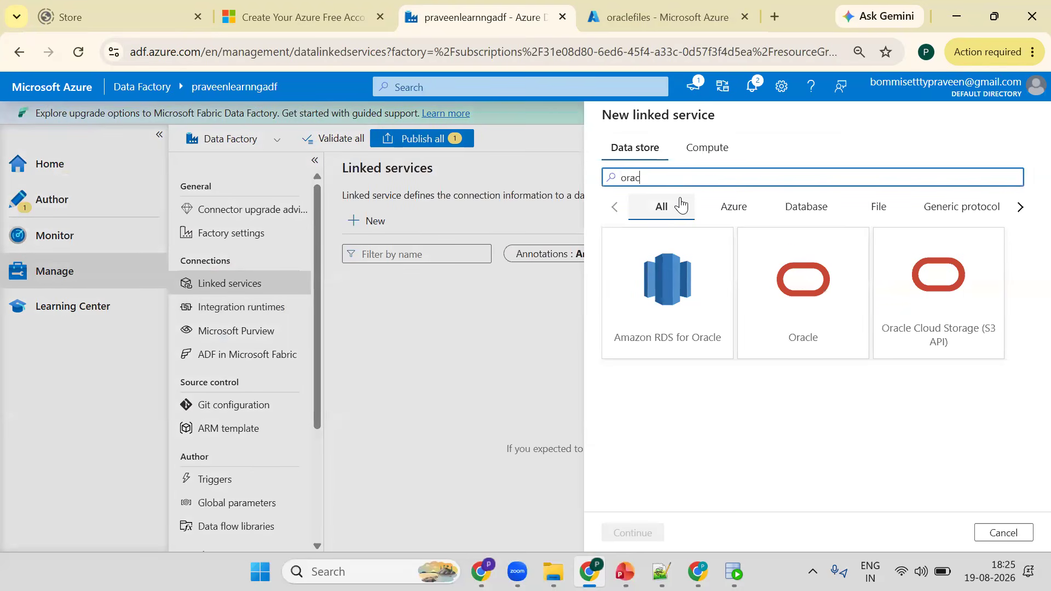
type("le")
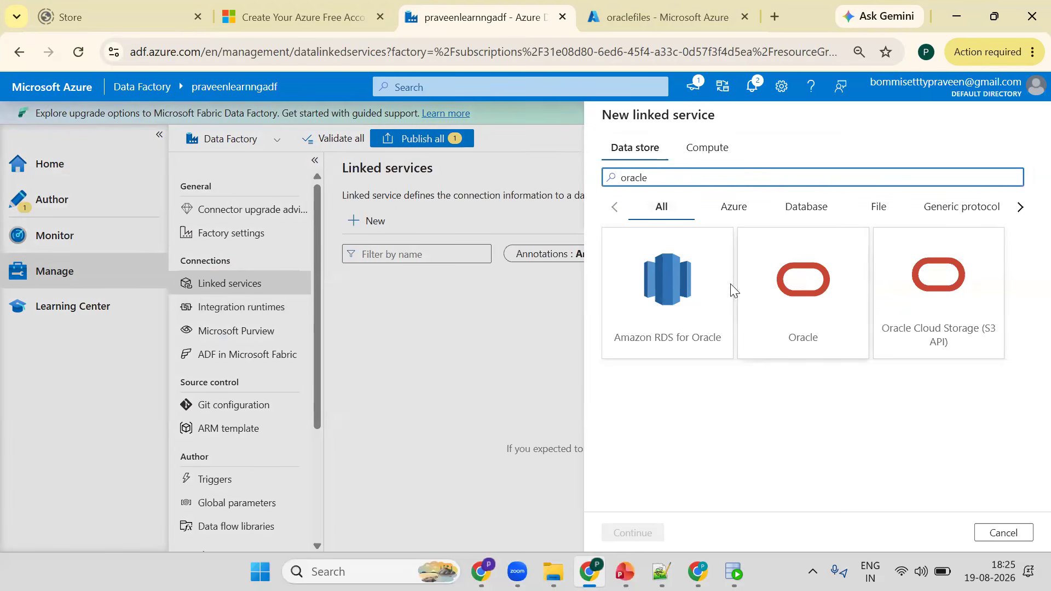
left_click(629, 532)
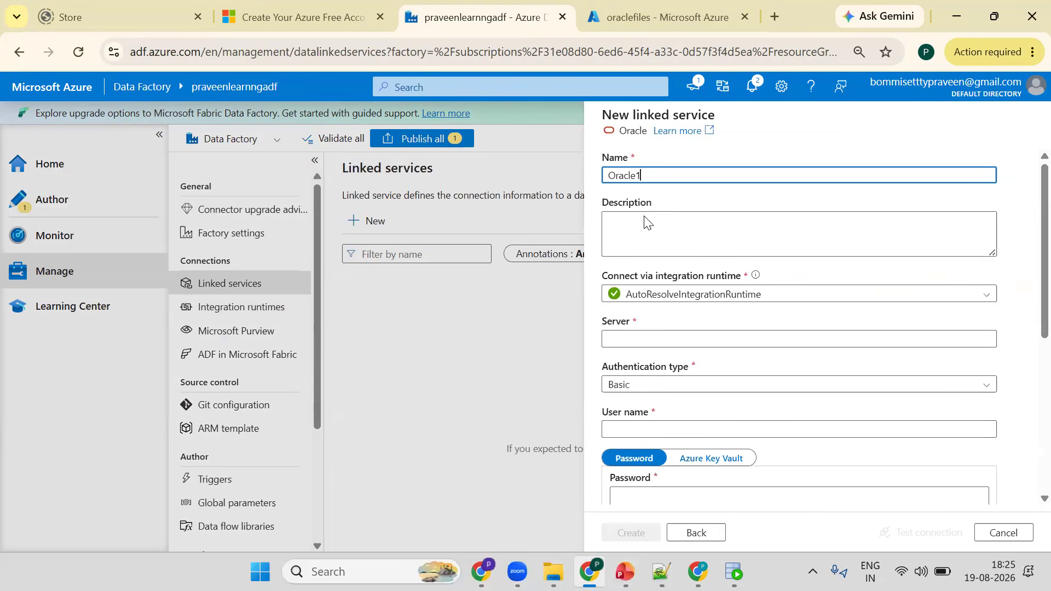
type("ls")
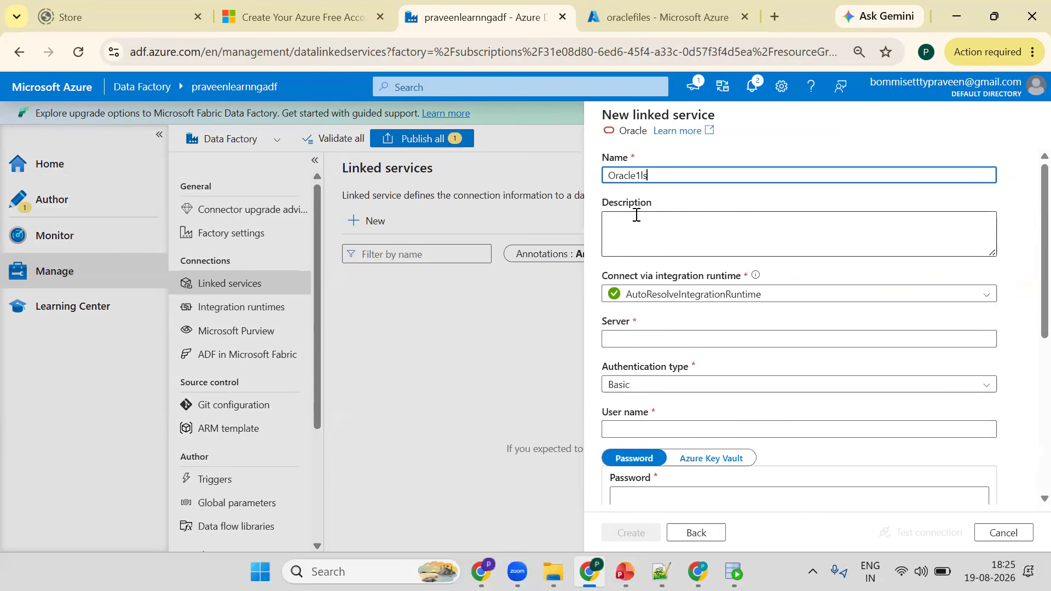
- Open the Windows System Information app to check the computer's system name for the Oracle server
left_click(648, 336)
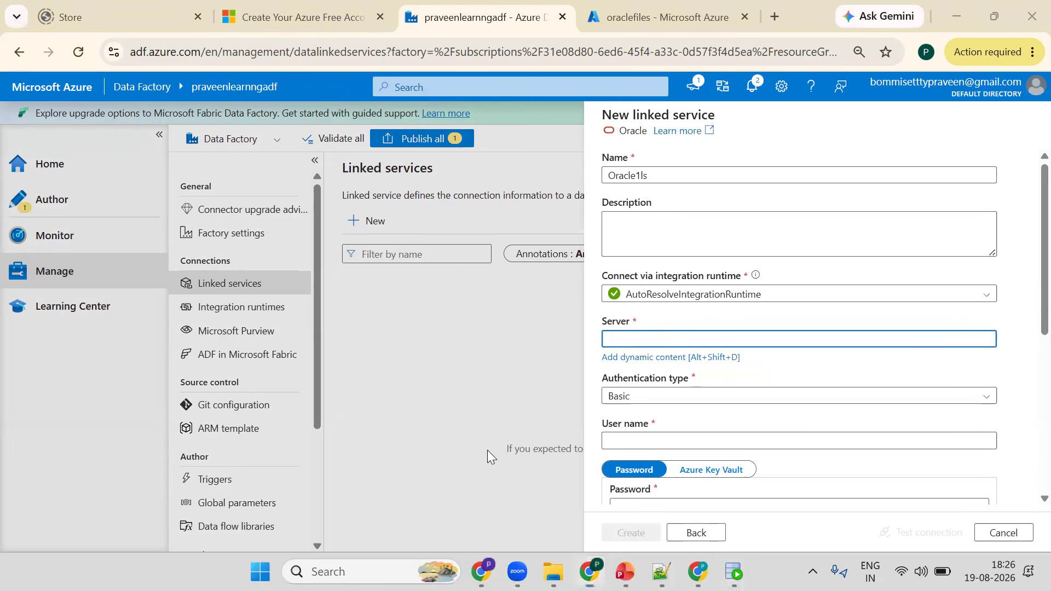
key("super")
type("sy")
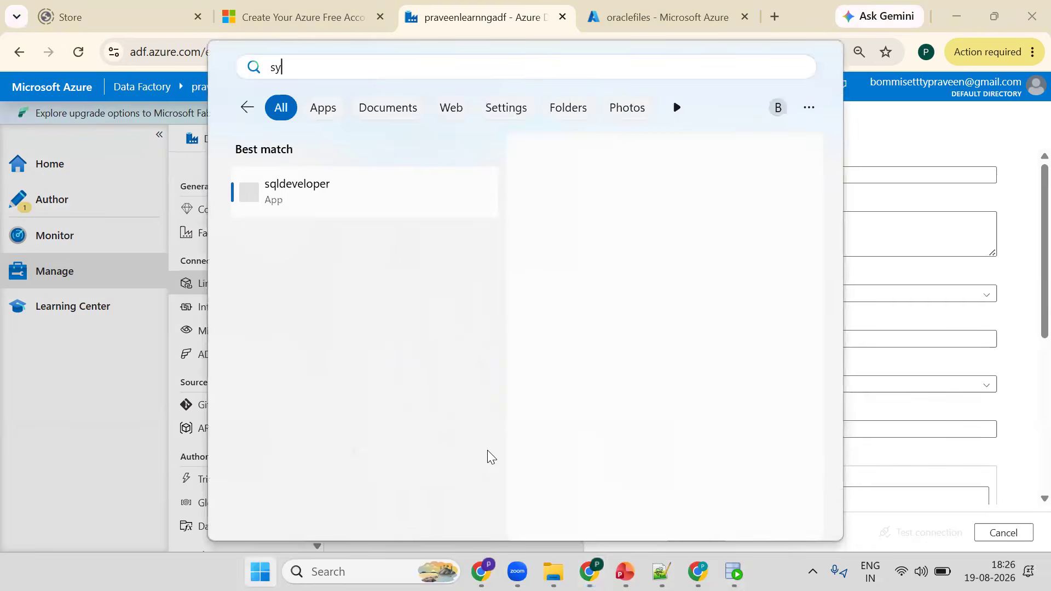
type("ste")
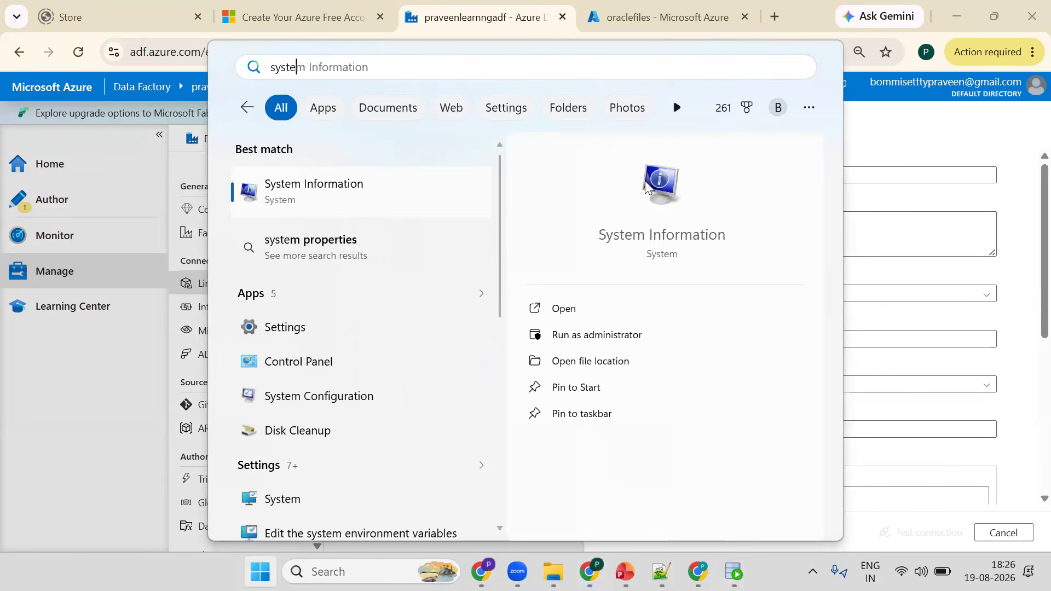
left_click(574, 311)
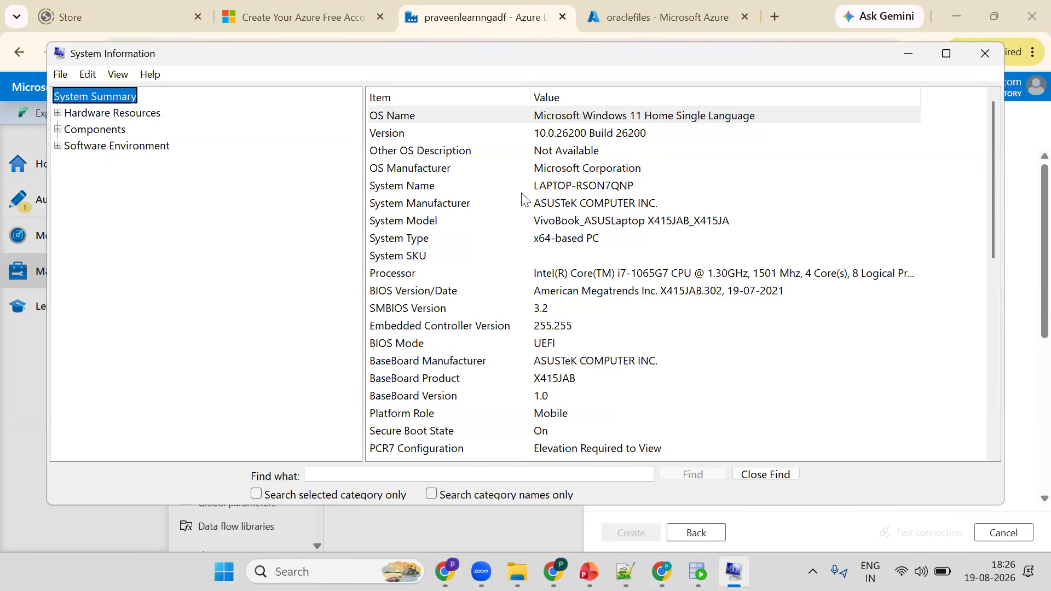
mouse_move(698, 572)
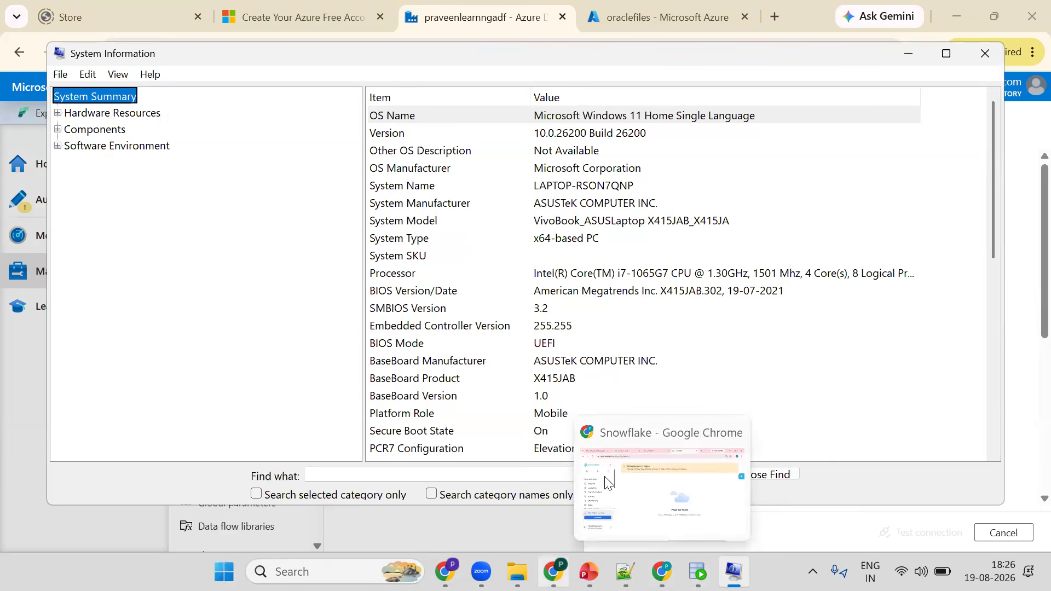
- Set the linked service's server to LAPTOP-RSON7QNP, copying it from System Information
key("alt+Tab")
type("L")
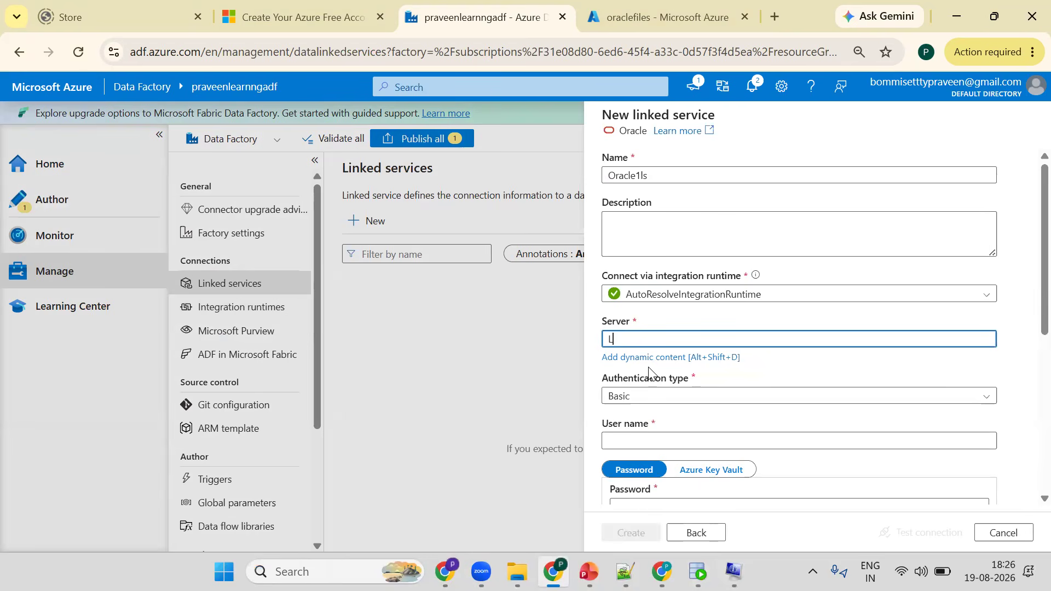
type("APTOP")
key("alt+Tab")
key("alt+Tab")
type("-R")
key("alt+Tab")
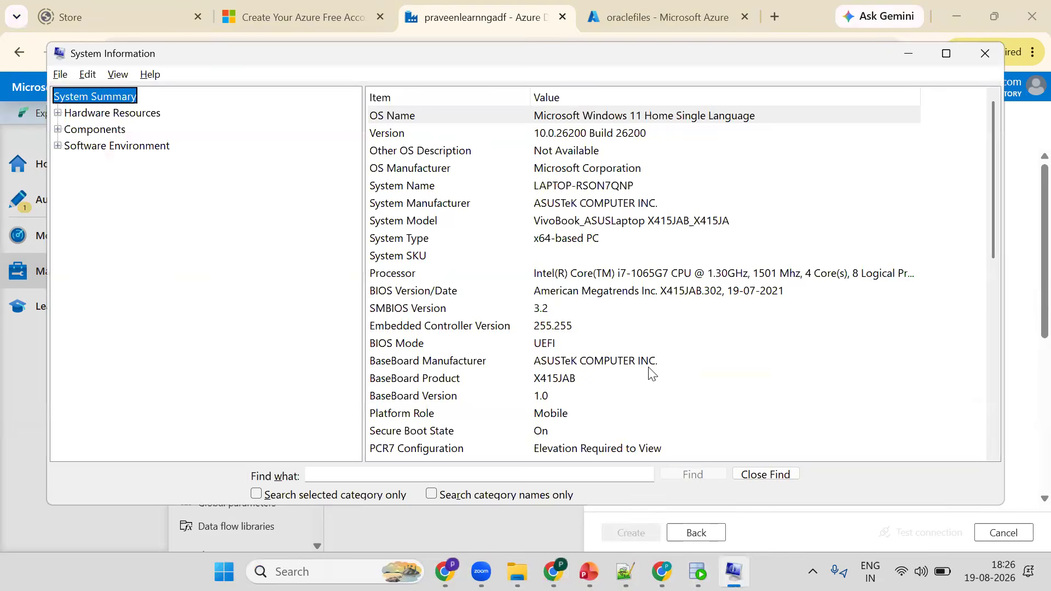
key("alt+Tab")
type("SO")
key("alt+Tab")
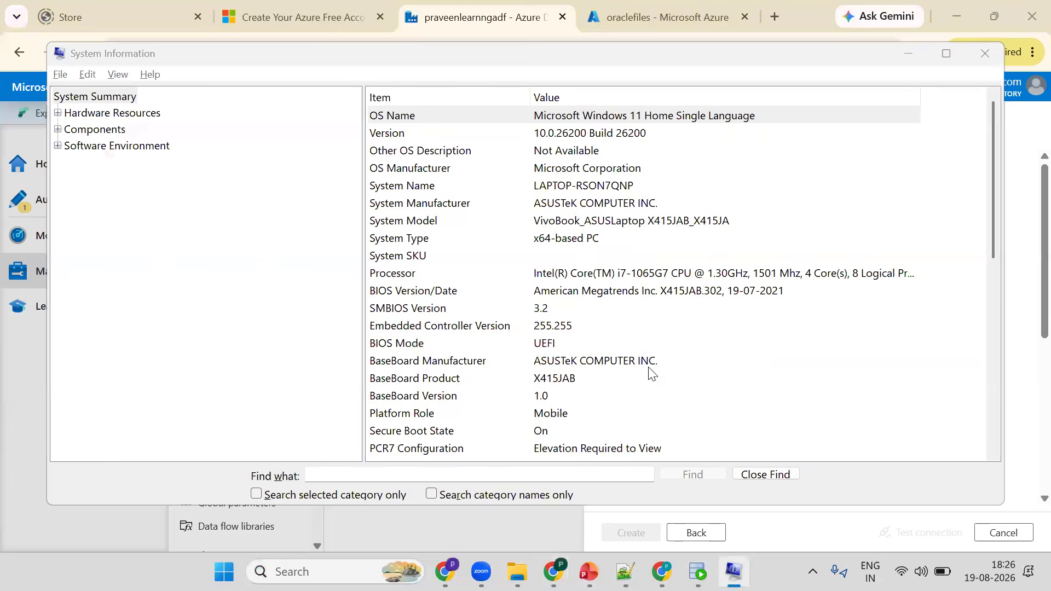
key("alt+Tab")
key("alt+Tab")
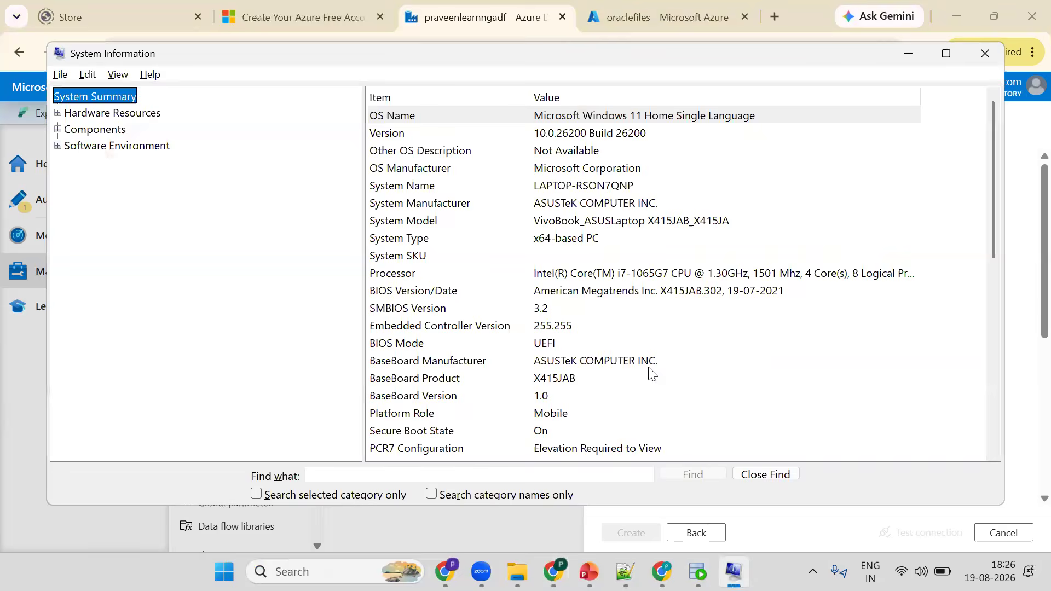
key("alt+Tab")
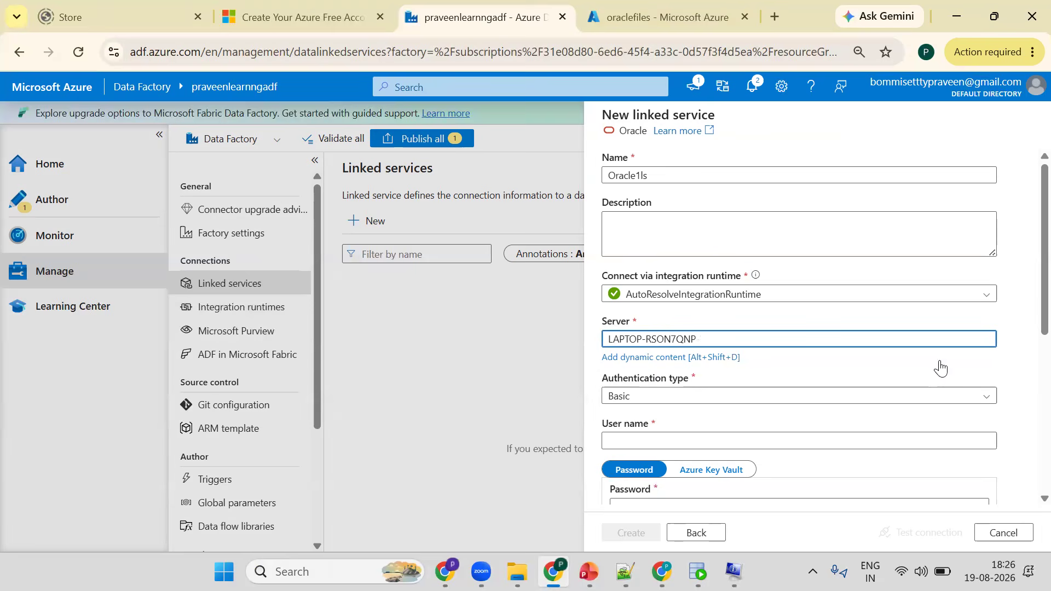
- Set the linked service's user name to SYSTEM
scroll(617, 331, "down", 2)
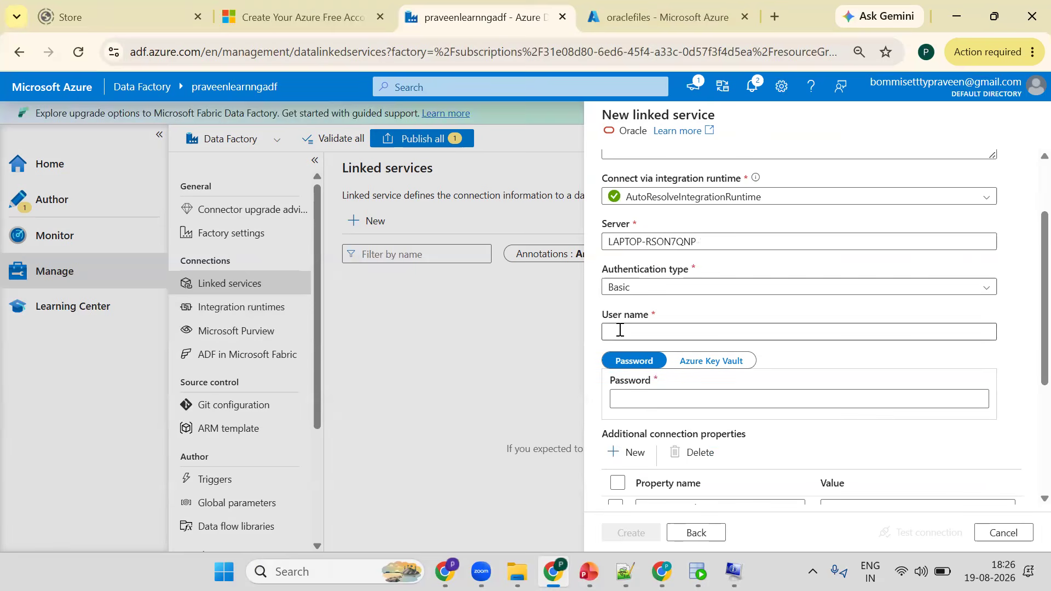
left_click(620, 330)
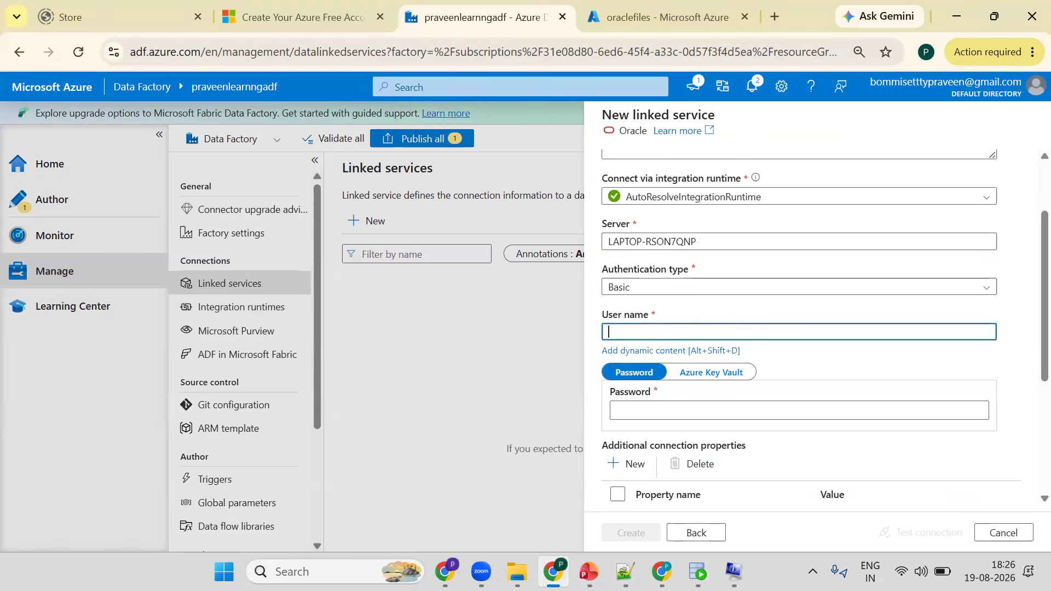
key("alt+Tab")
key("alt+Tab")
type("SYSTEM")
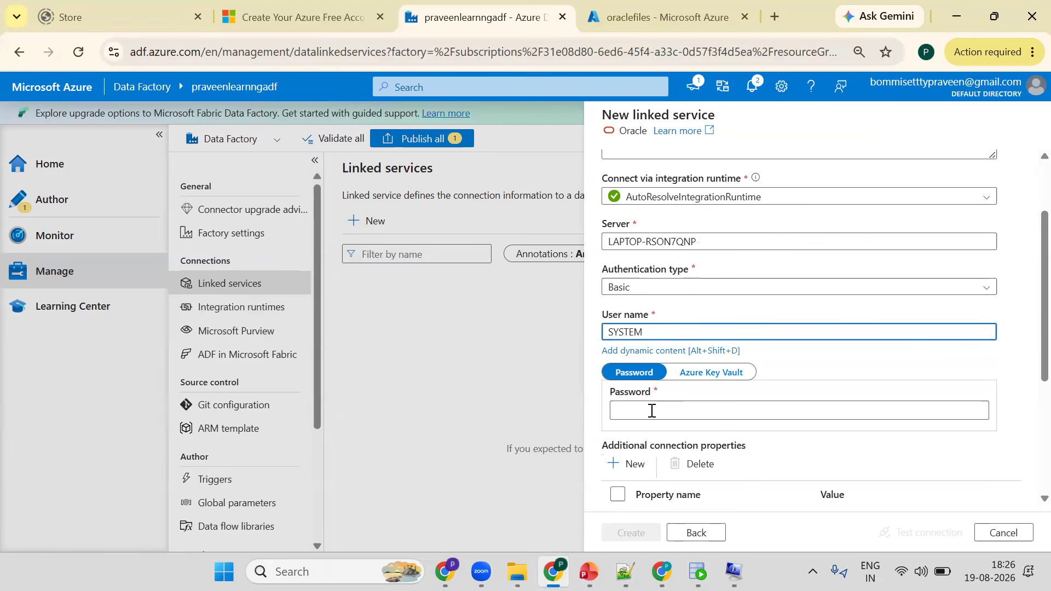
- Enter the Oracle account password in the linked service's password field
left_click(651, 410)
type("••")
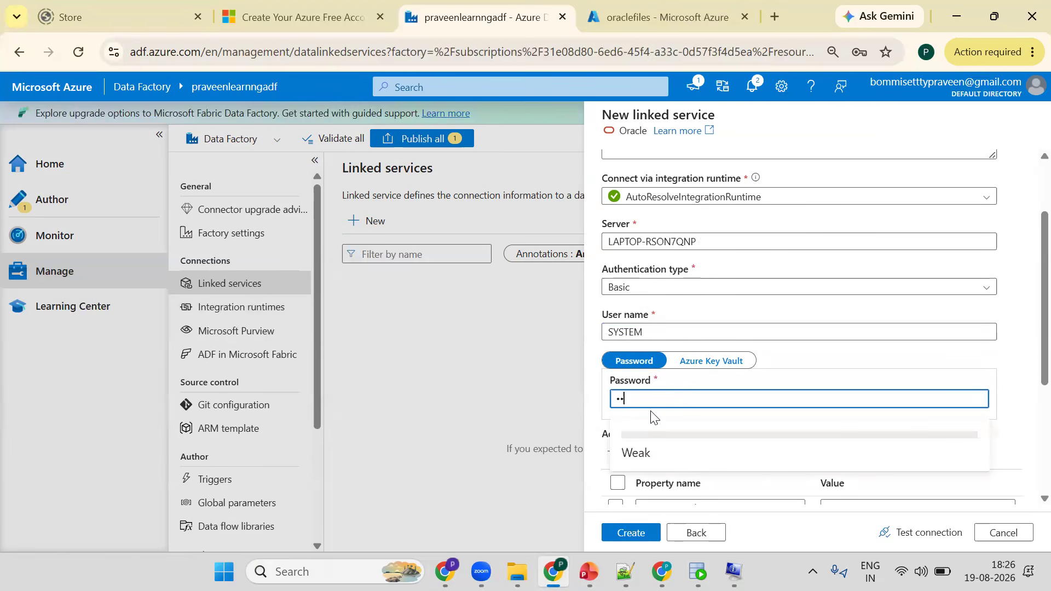
type("••••••")
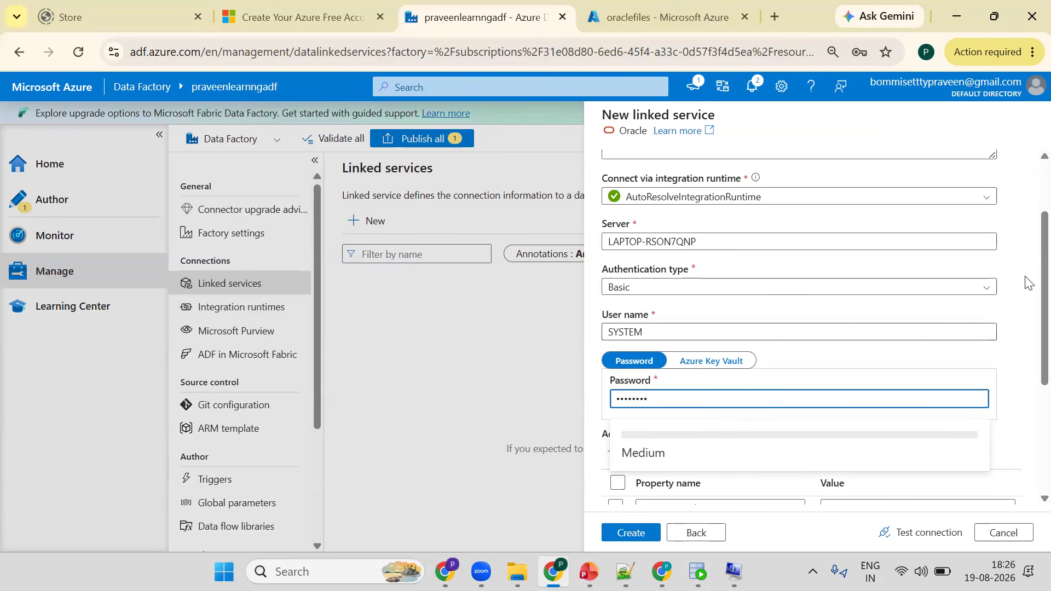
- Test the connection of the Oracle linked service
scroll(1026, 298, "down", 2)
scroll(983, 493, "down", 1)
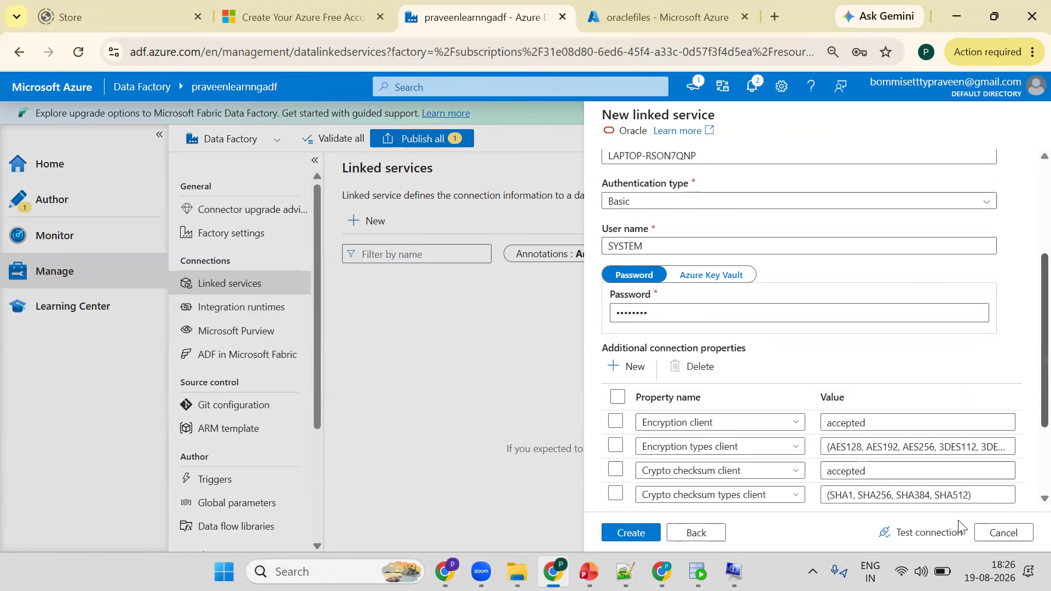
left_click(933, 533)
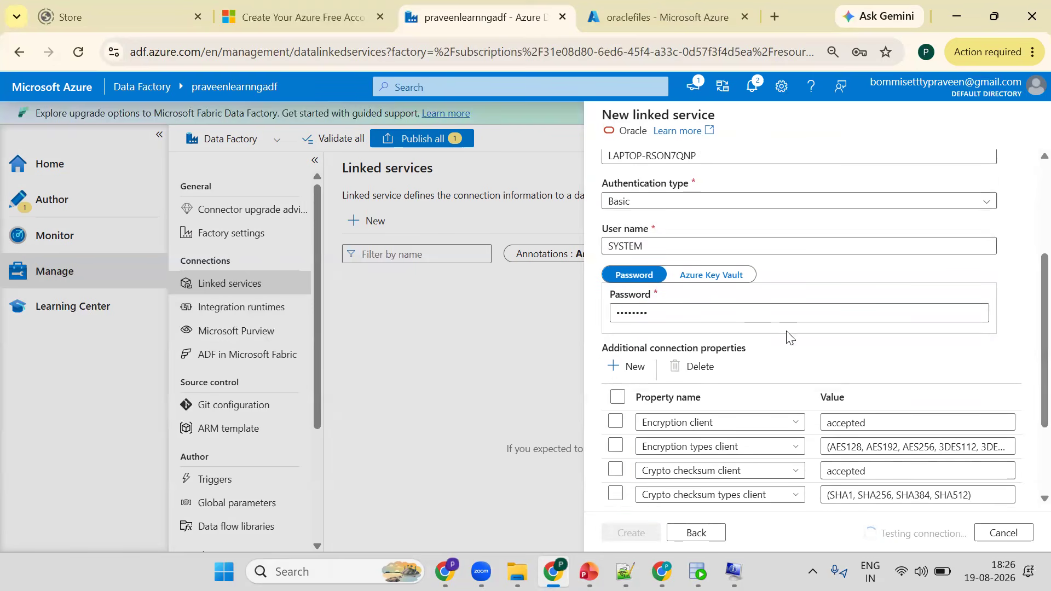
scroll(786, 318, "up", 3)
scroll(740, 183, "down", 5)
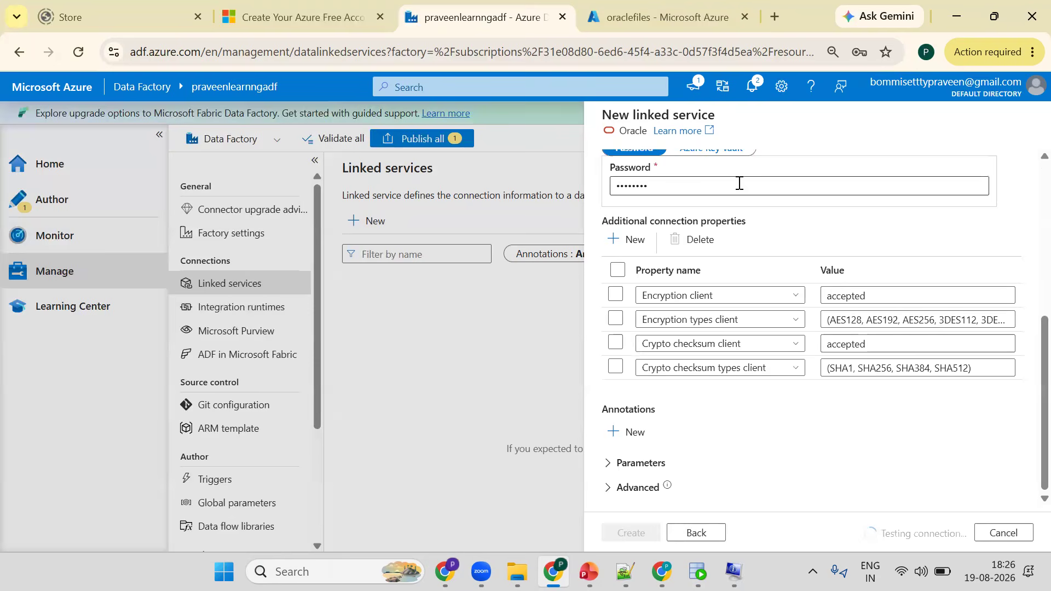
scroll(663, 144, "up", 5)
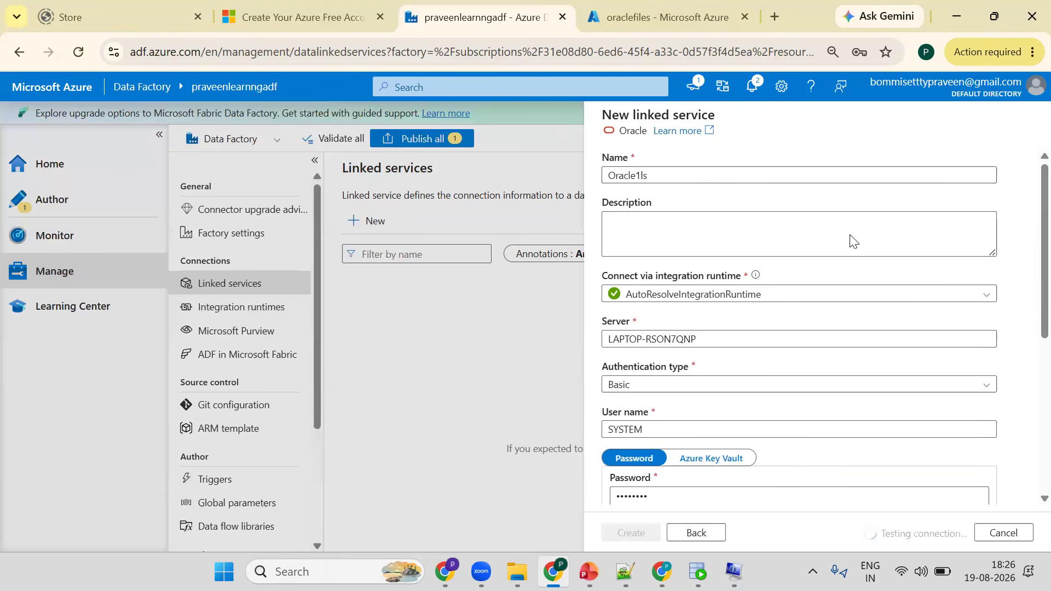
scroll(852, 240, "down", 5)
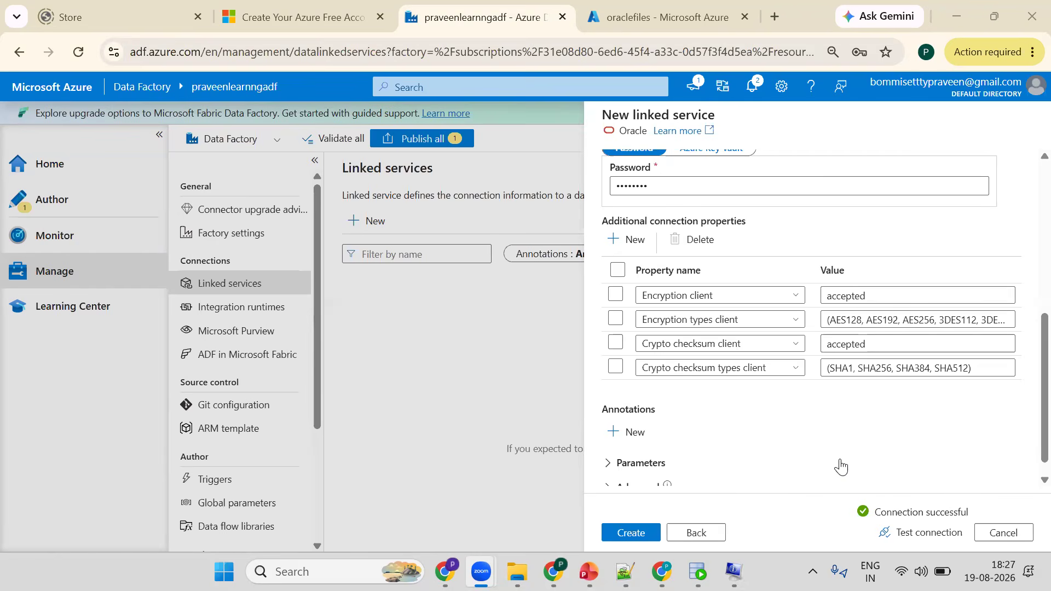
- Create the Oracle linked service and dismiss the browser's offer to save the password
left_click(644, 526)
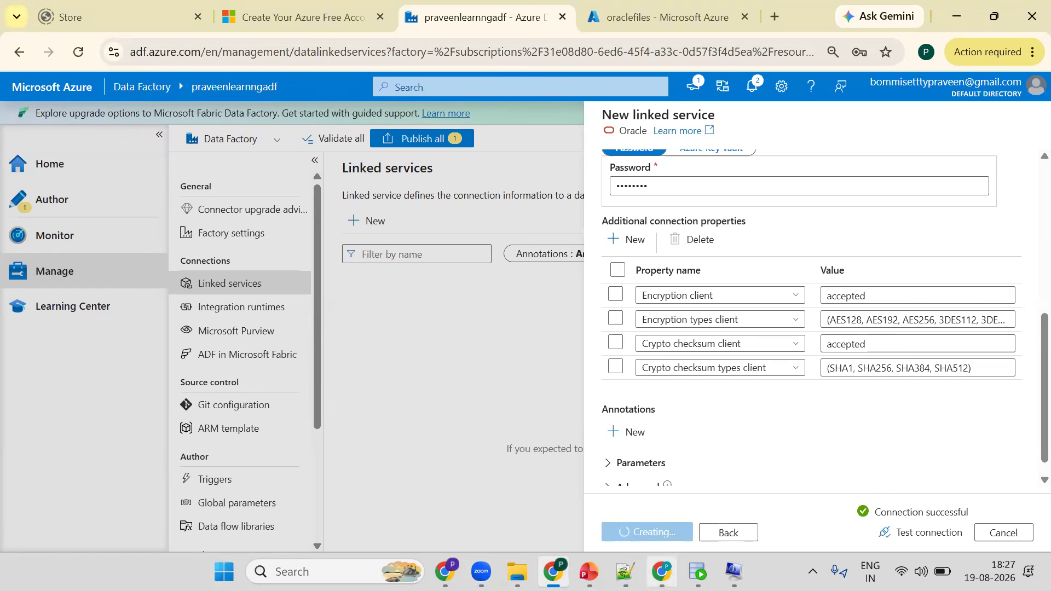
left_click(579, 457)
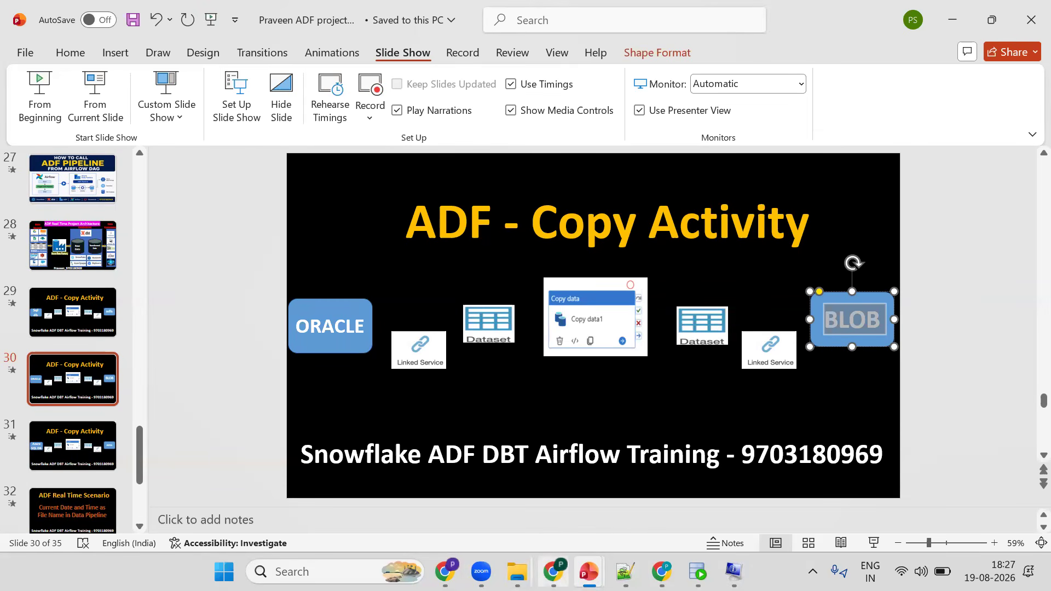
key("alt+Tab")
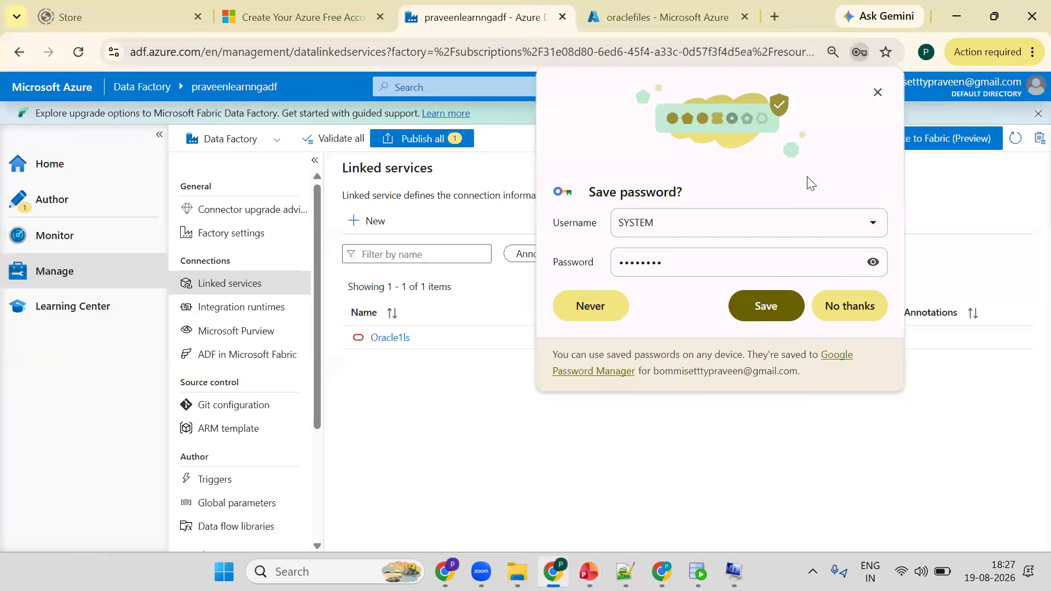
left_click(427, 300)
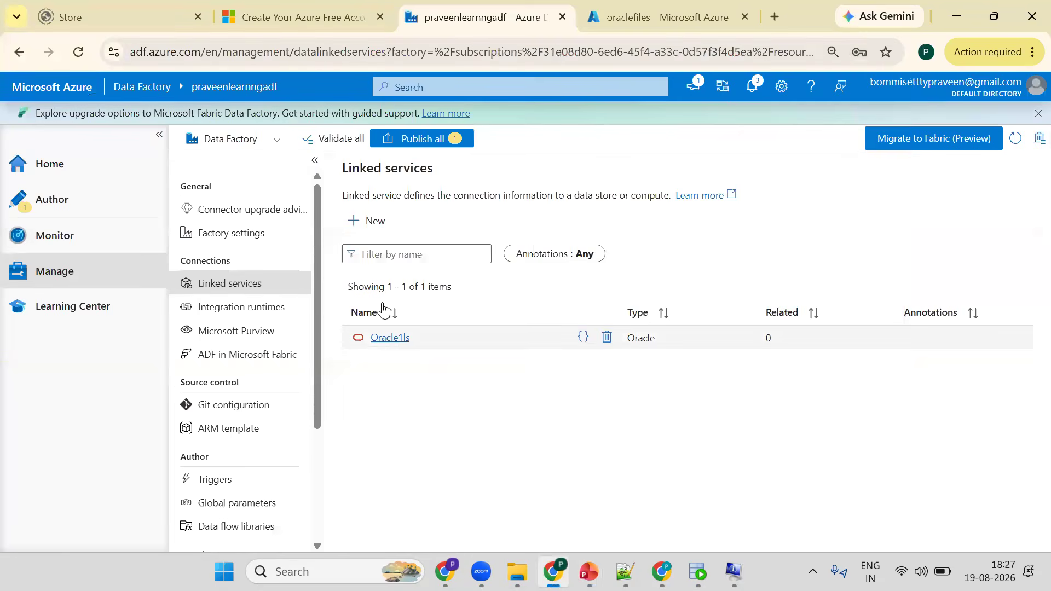
- Start a new linked service for Azure Blob Storage, searching the data stores for blob
left_click(365, 222)
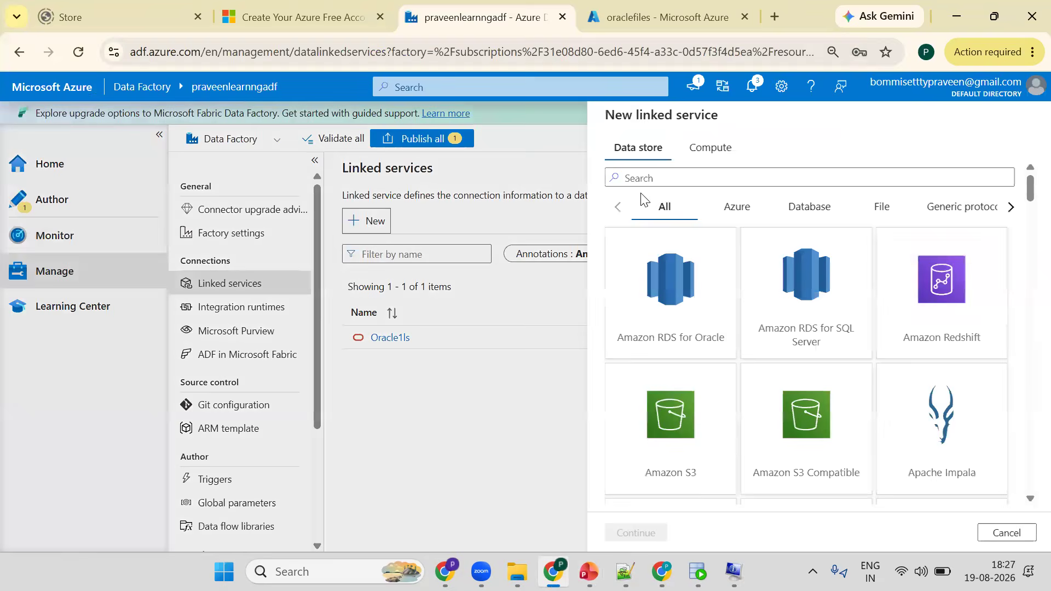
type("b")
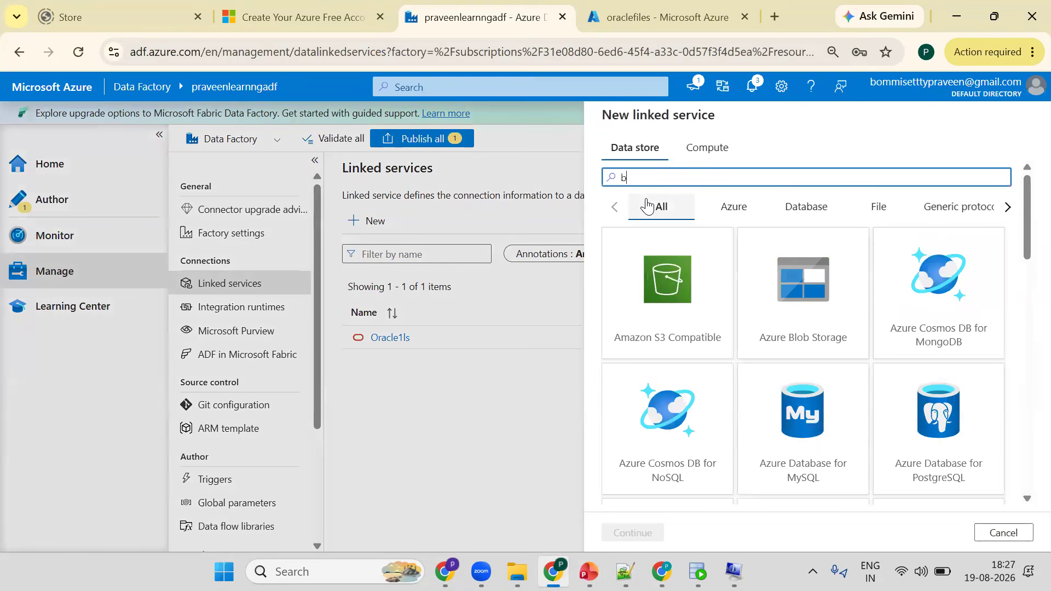
type("lob")
left_click(672, 277)
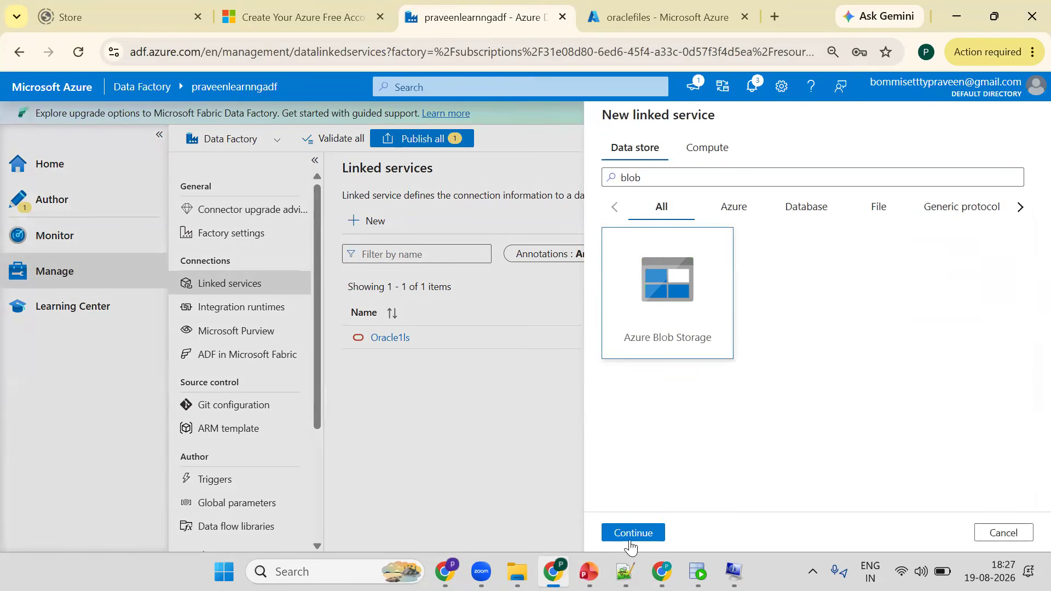
left_click(630, 533)
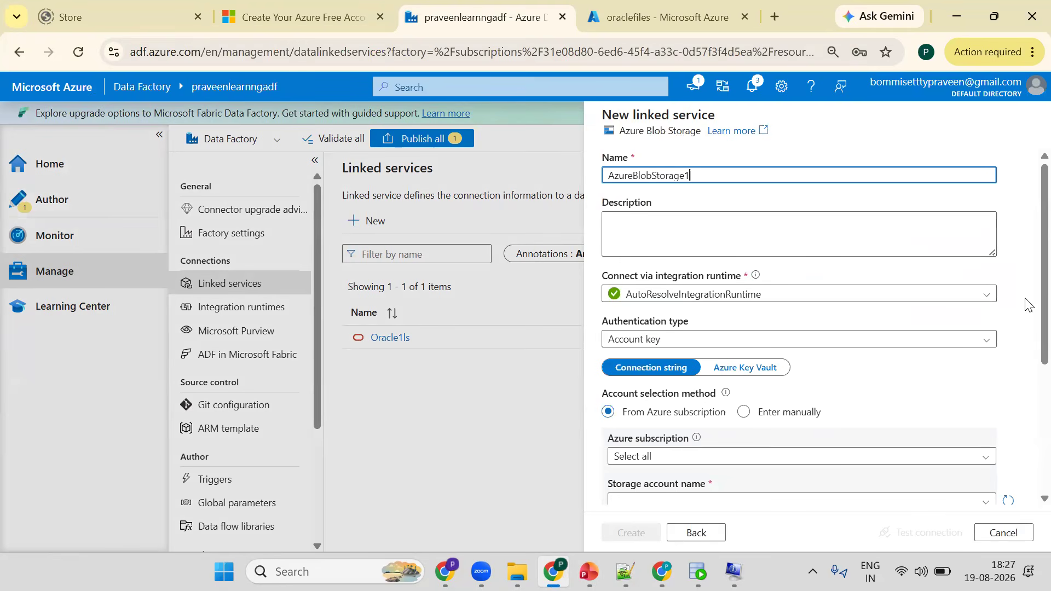
- Choose Azure subscription 1 and the praveenlearningstrg storage account for the blob linked service
scroll(693, 416, "down", 2)
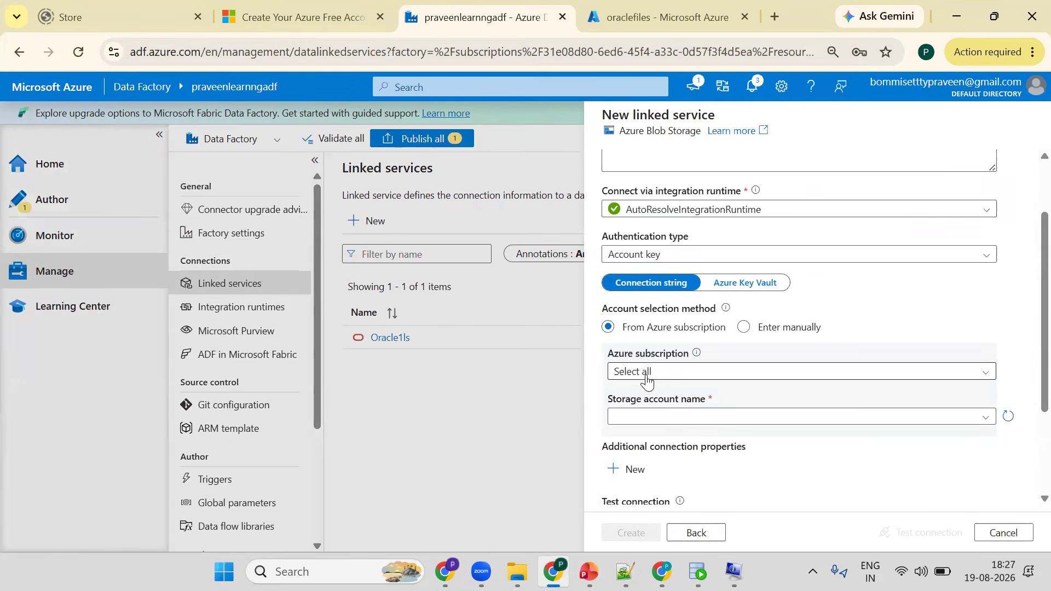
left_click(639, 372)
left_click(635, 416)
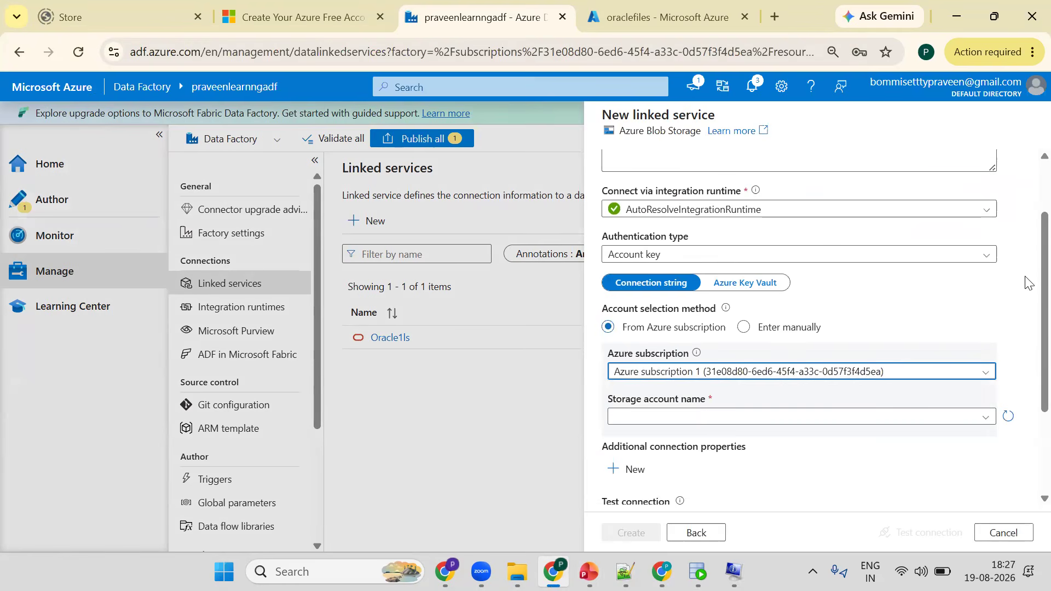
scroll(631, 398, "down", 1)
left_click(631, 376)
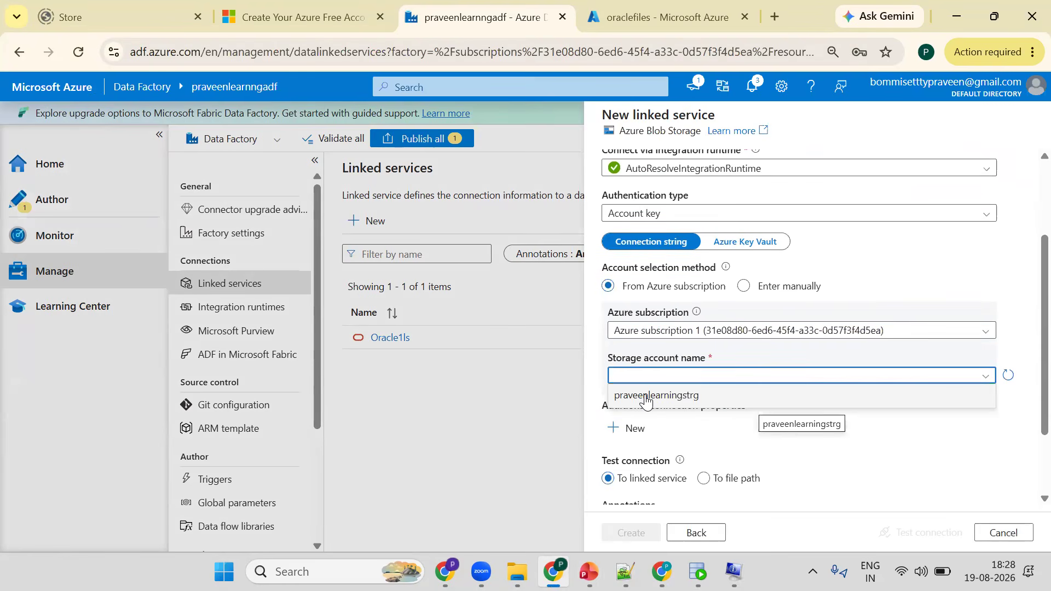
left_click(646, 397)
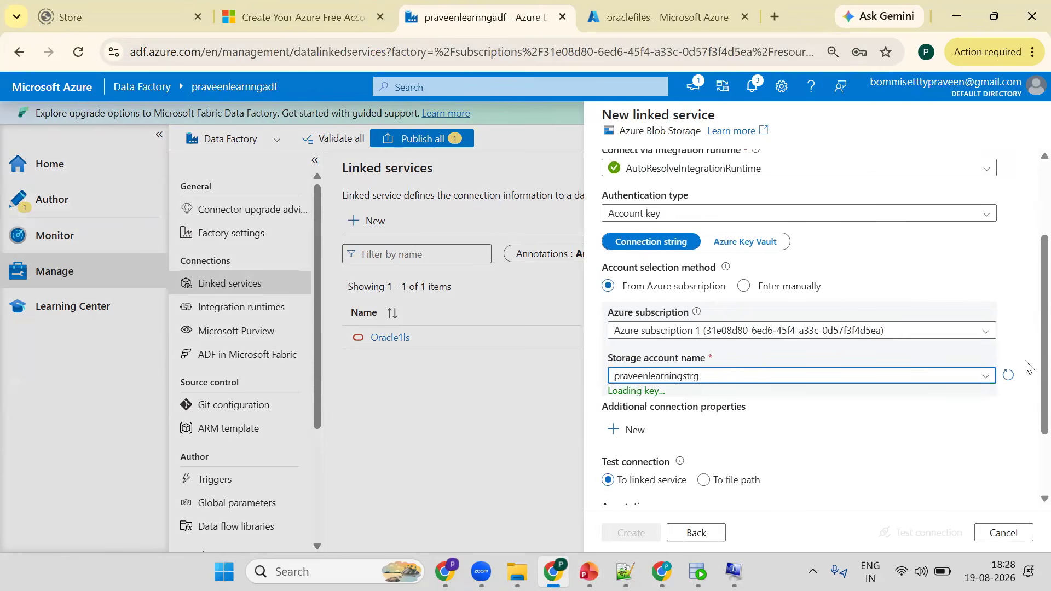
- Test the connection of the blob linked service
scroll(944, 529, "down", 1)
left_click(944, 529)
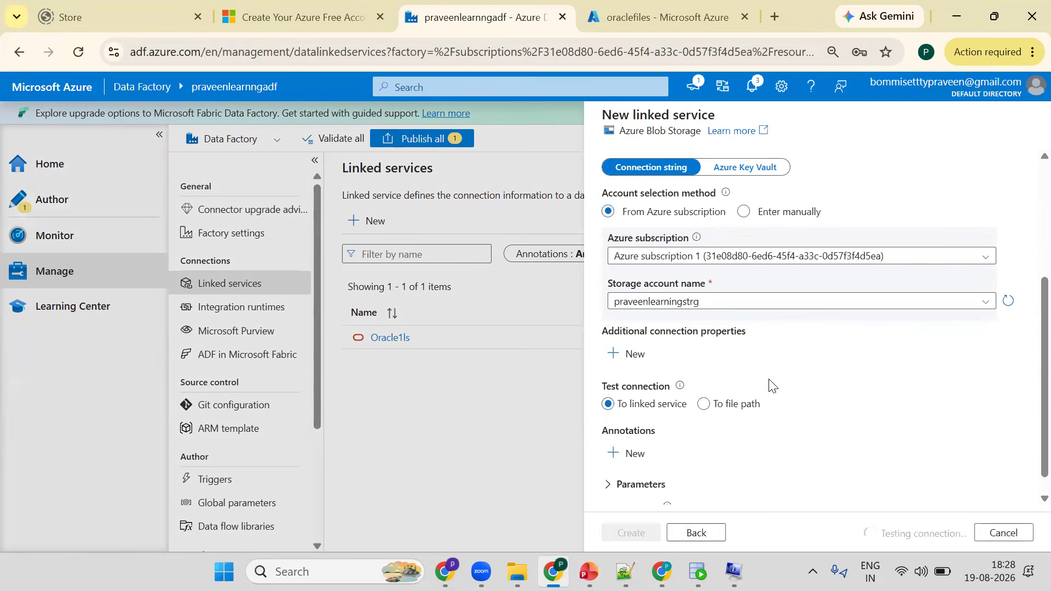
scroll(717, 213, "up", 3)
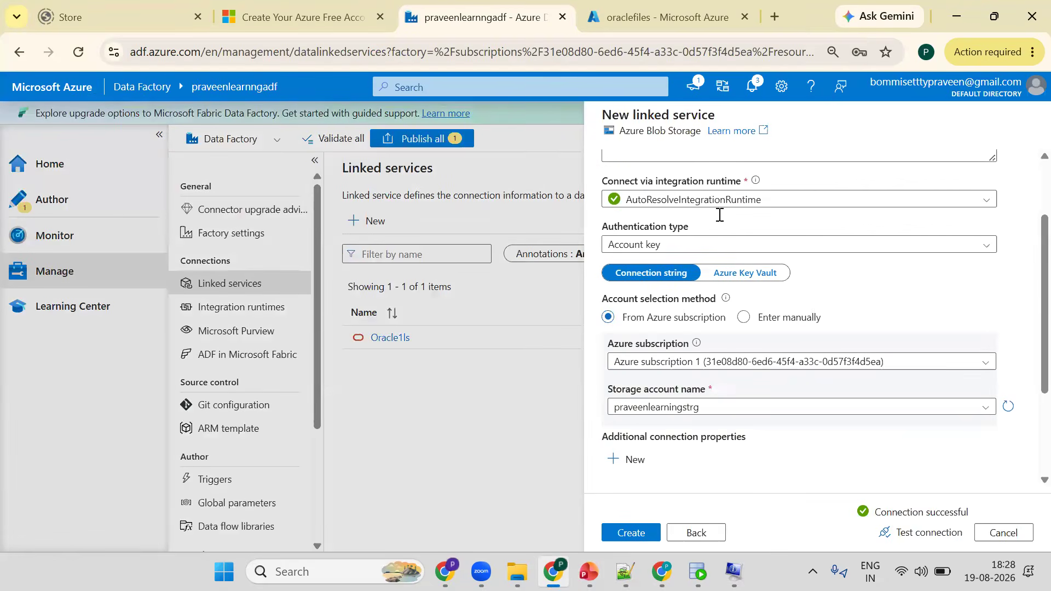
- Rename the blob linked service AzureBlobStorage1ls and create it
left_click(695, 183)
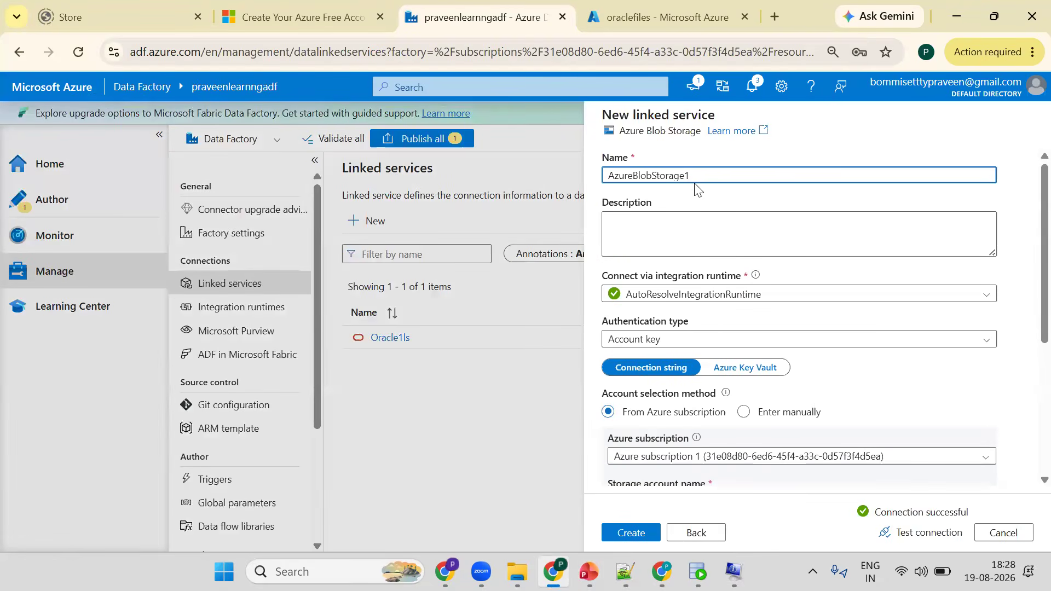
type("ls")
left_click(623, 533)
left_click(589, 572)
left_click(627, 492)
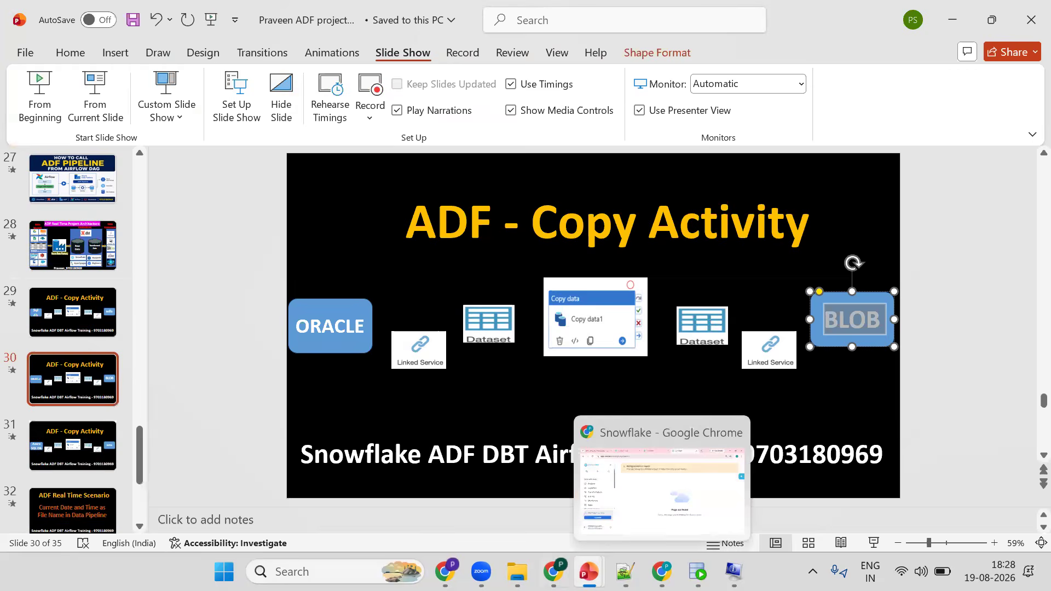
left_click(553, 572)
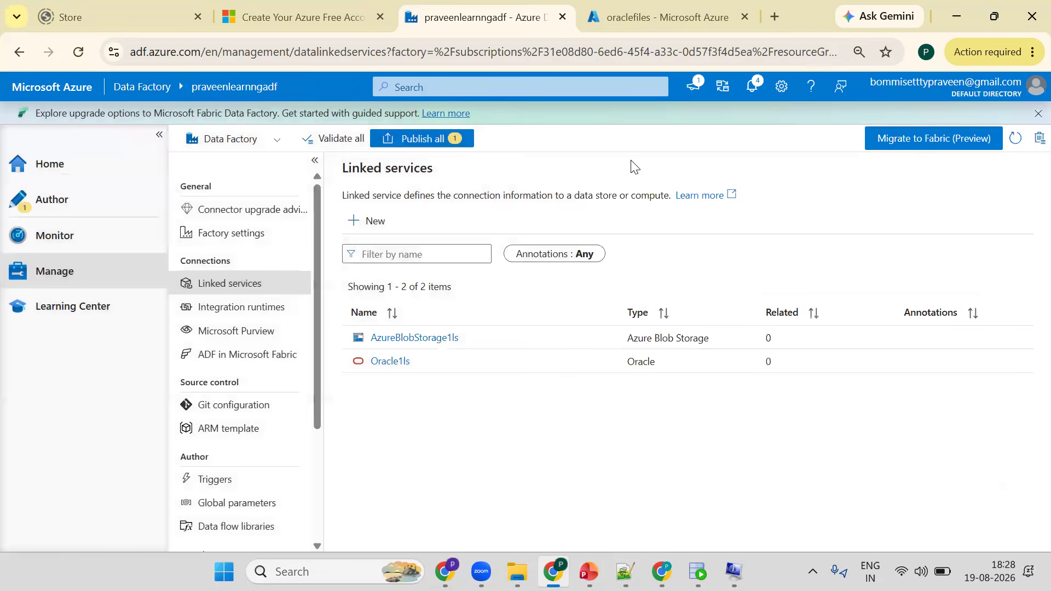
- In the Author workspace with the pipeline open, start a new dataset on the Oracle data store
left_click(71, 205)
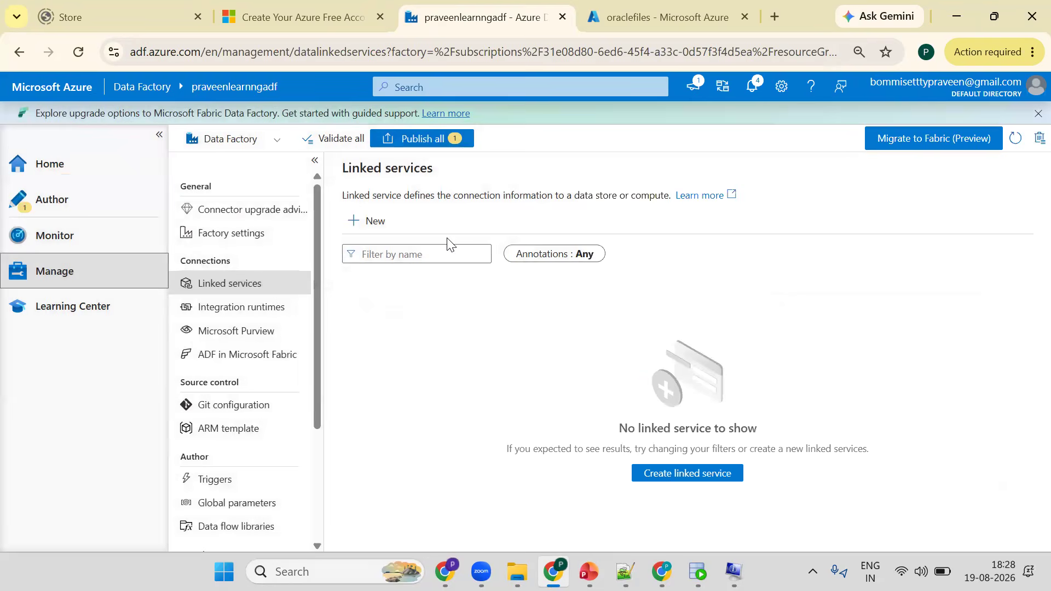
left_click(61, 202)
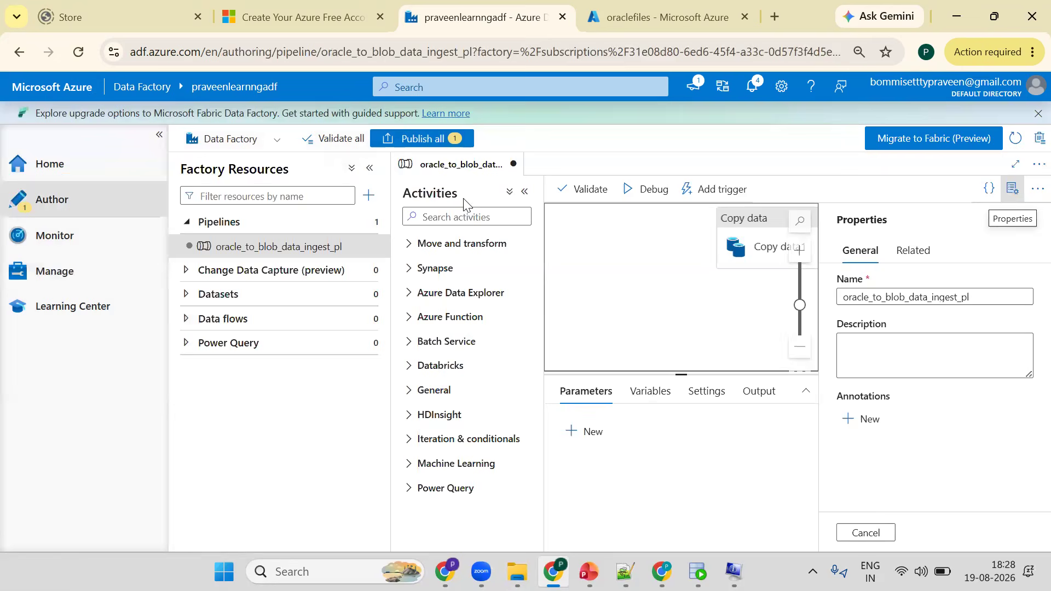
left_click(1011, 192)
left_click(368, 195)
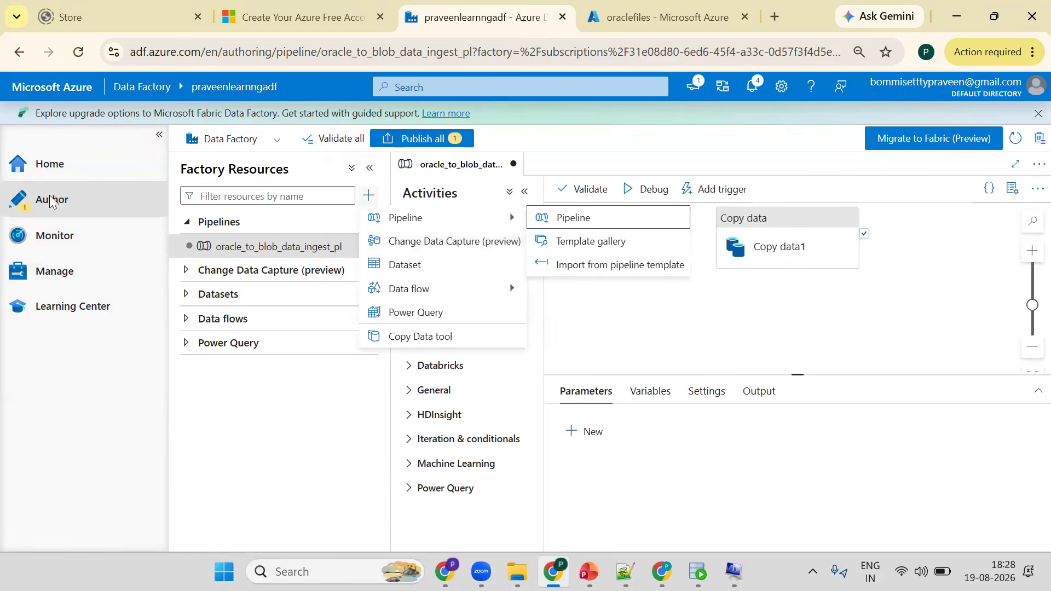
left_click(403, 262)
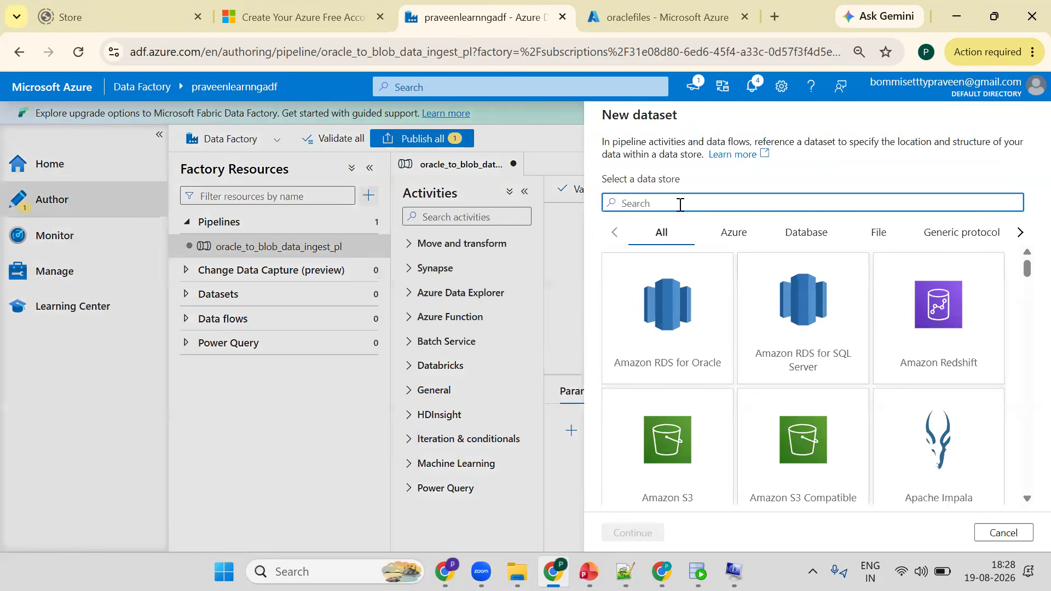
type("oracle")
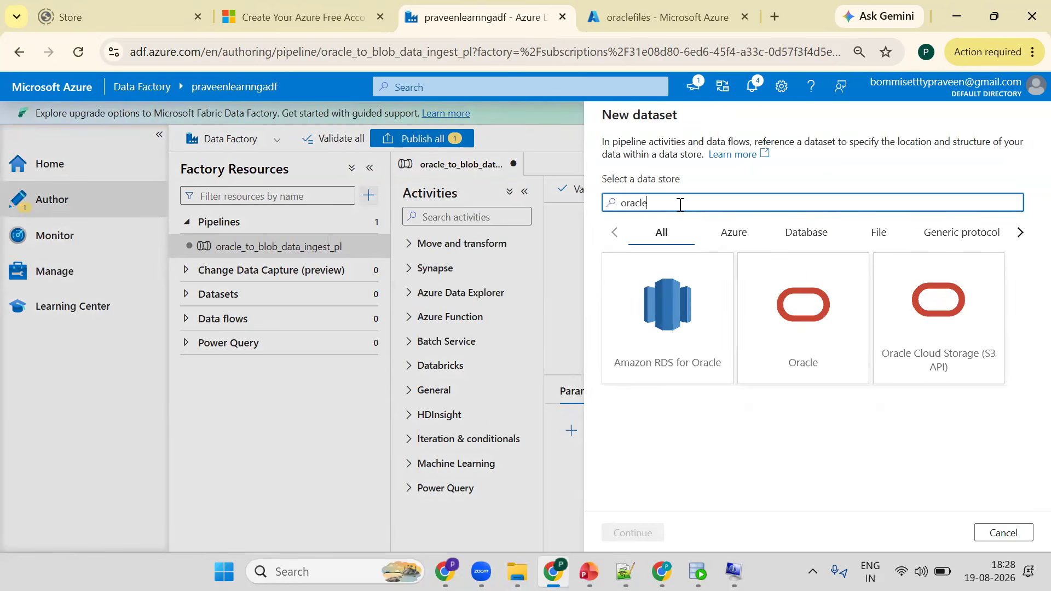
left_click(788, 334)
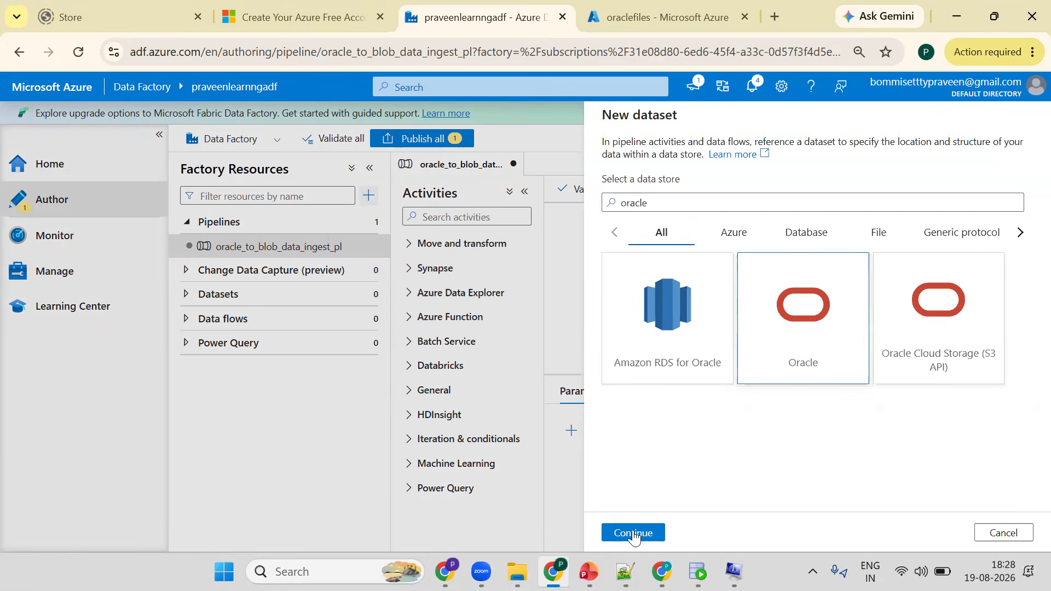
left_click(633, 535)
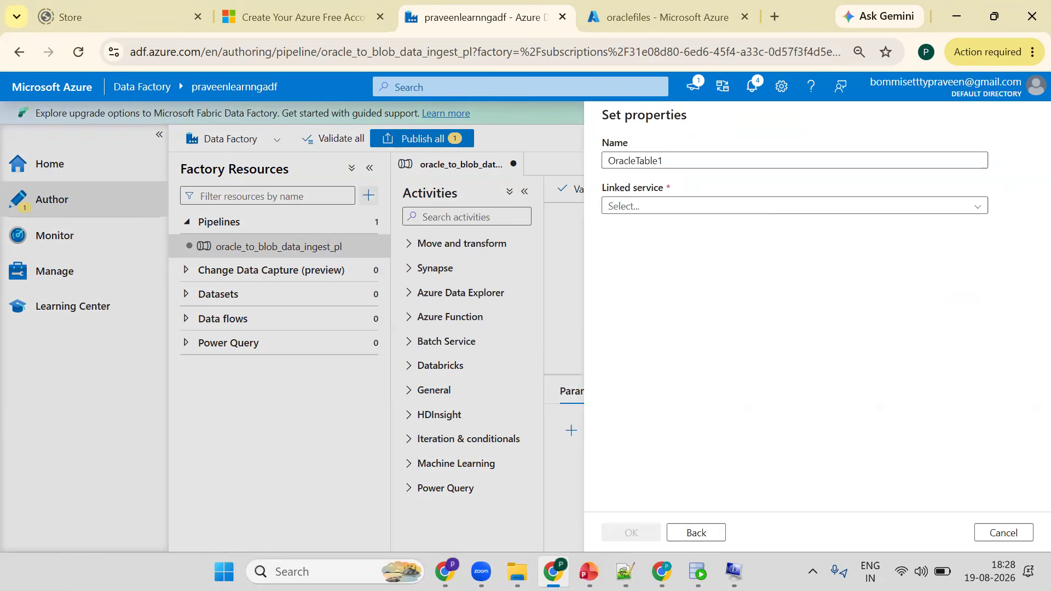
- Set the Oracle dataset's linked service to Oracle1ls and open its table name list
mouse_move(588, 571)
left_click(602, 481)
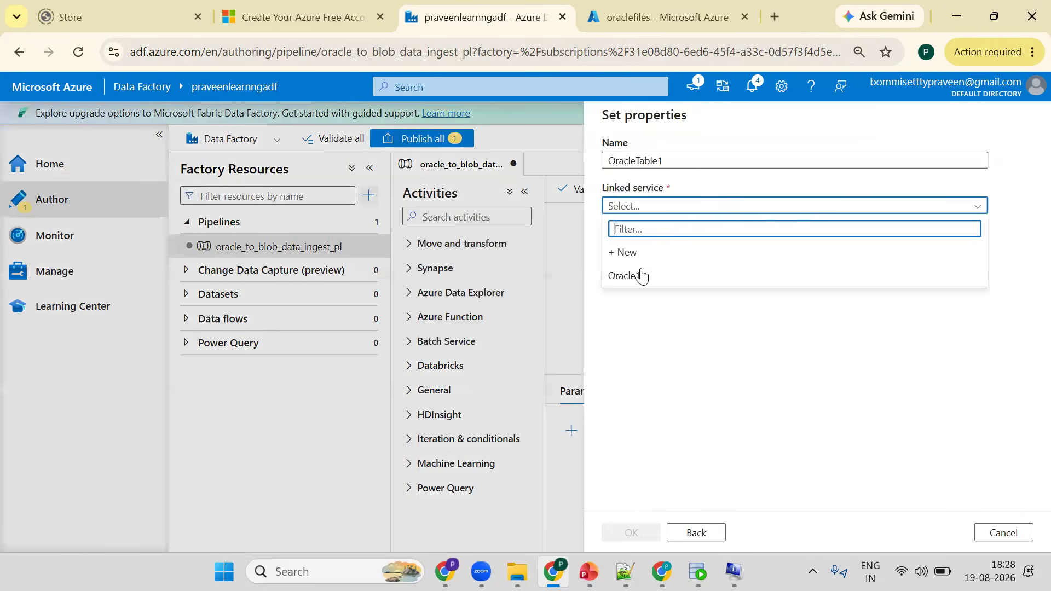
left_click(641, 273)
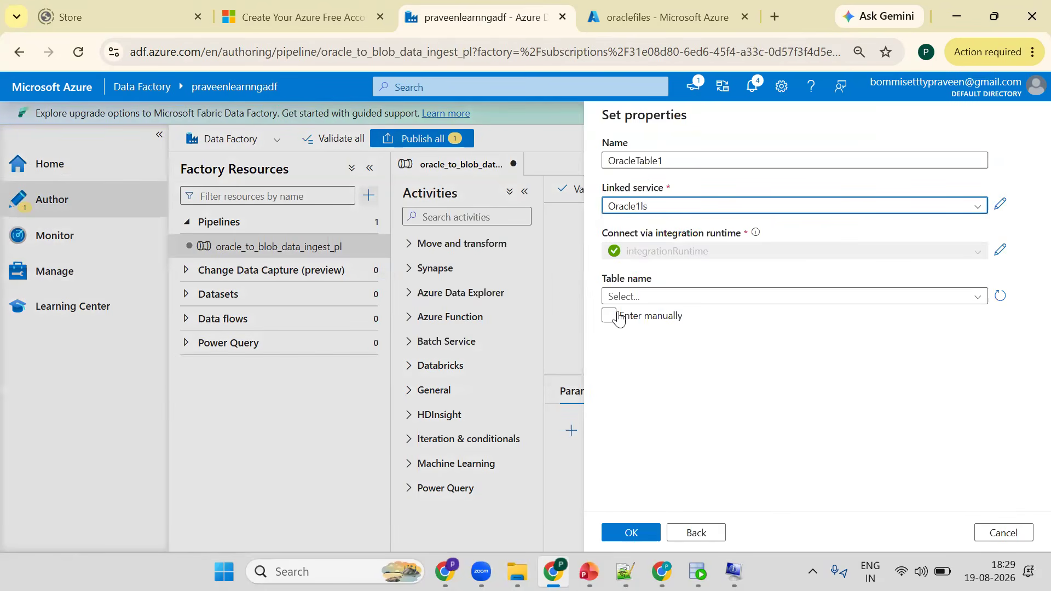
left_click(707, 300)
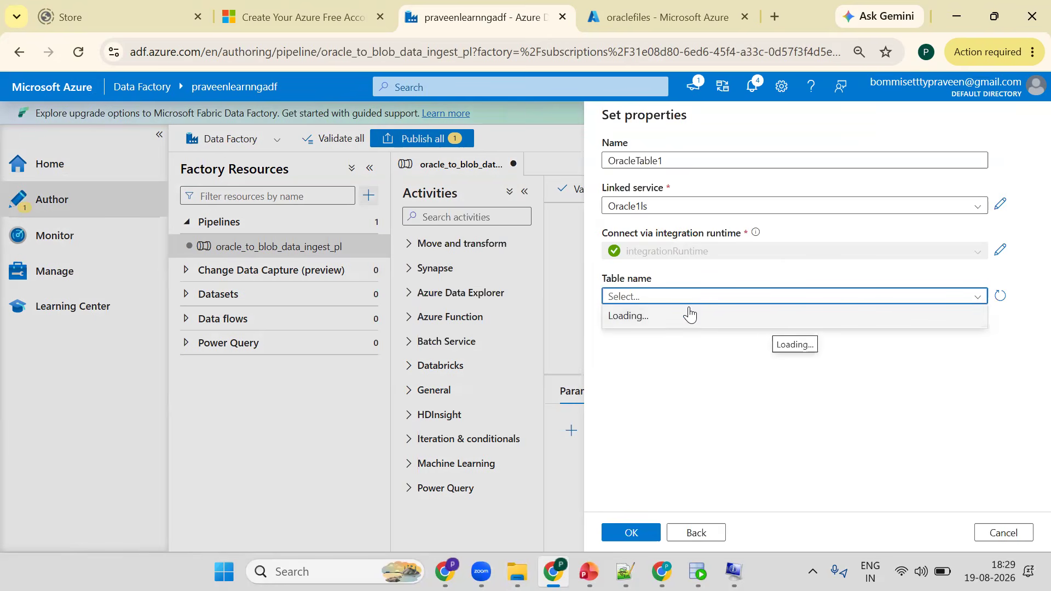
- Copy the STUDENTS table name from SQL Developer, pick HR.STUDENTS as the Oracle dataset's table, and create the dataset
key("alt+Tab")
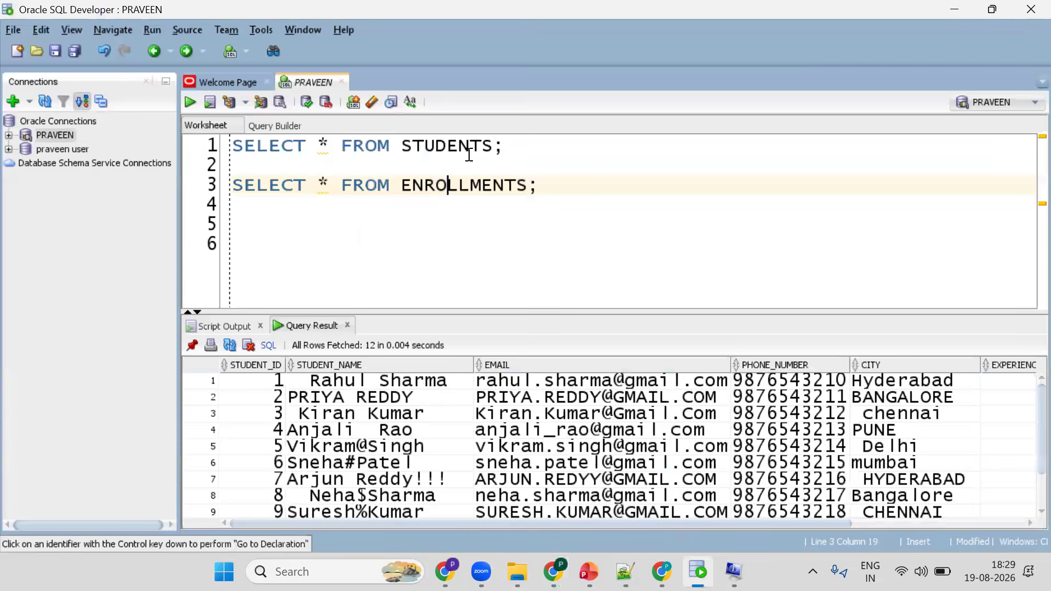
double_click(468, 152)
key("ctrl+c")
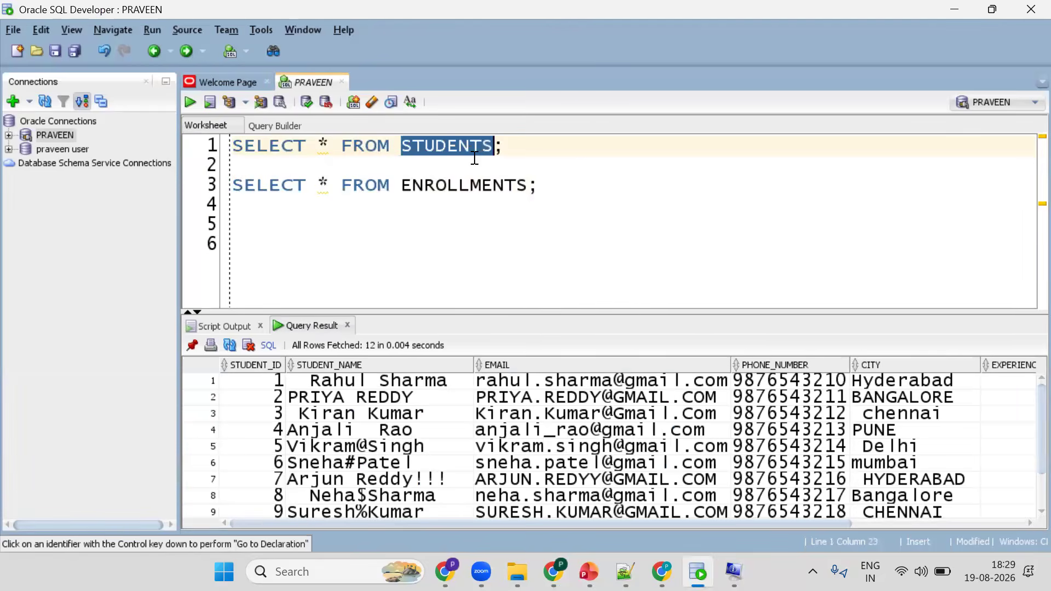
key("alt+Tab")
left_click(690, 299)
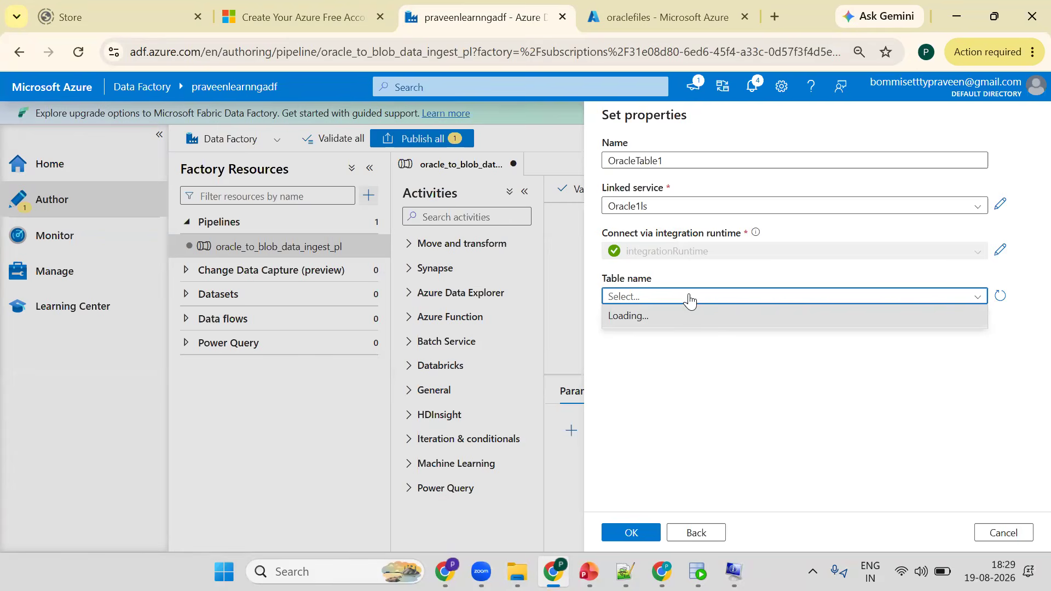
left_click(677, 318)
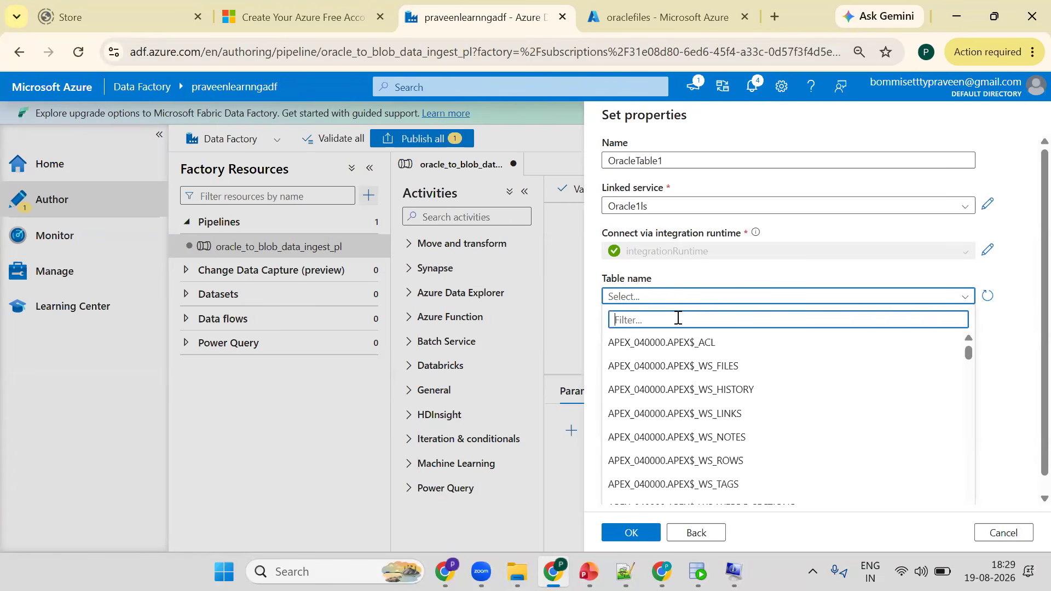
key("ctrl+v")
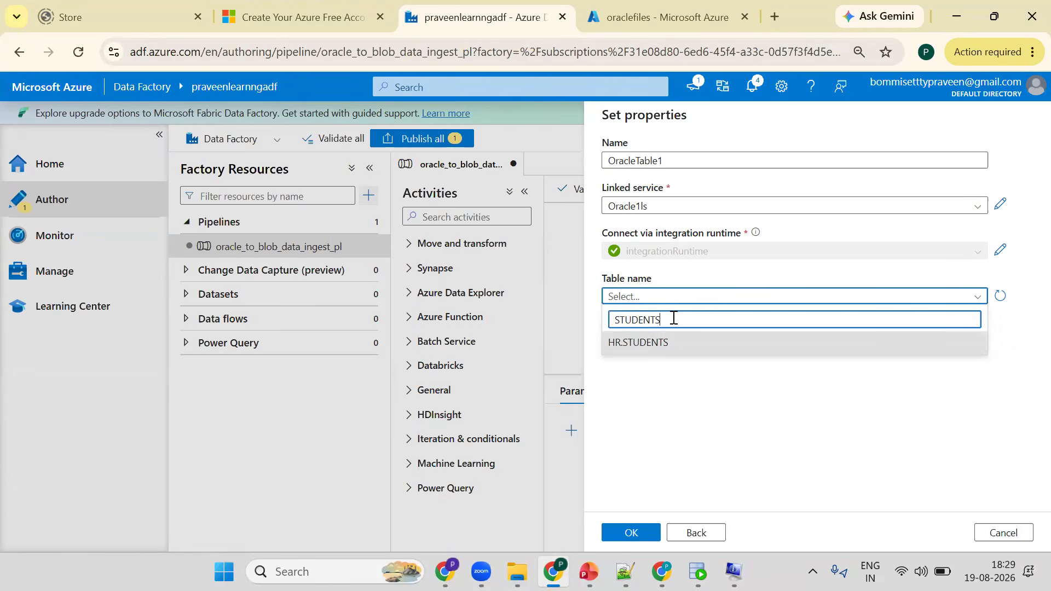
left_click(635, 335)
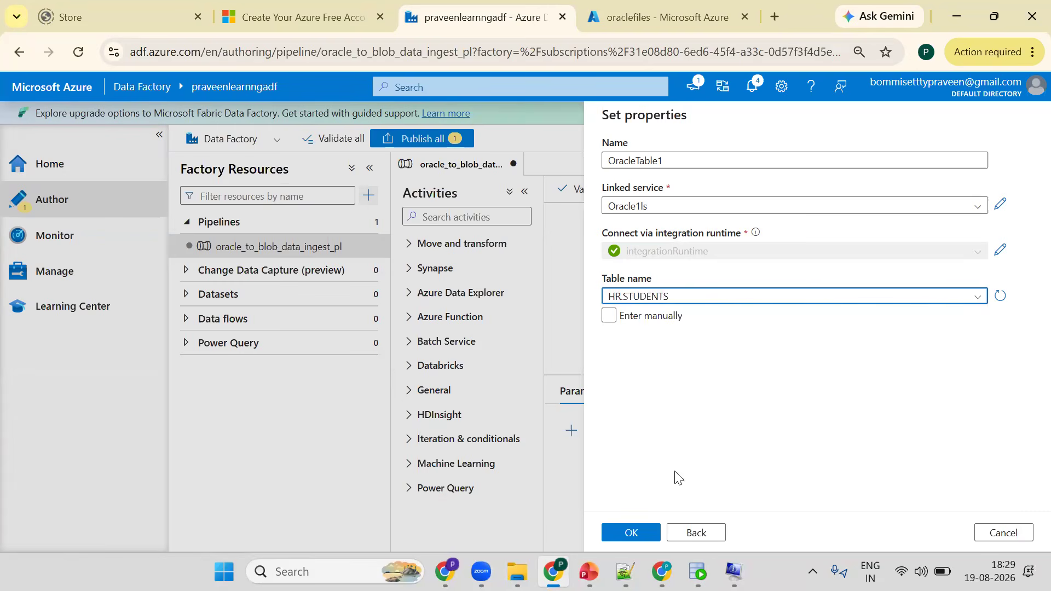
left_click(627, 537)
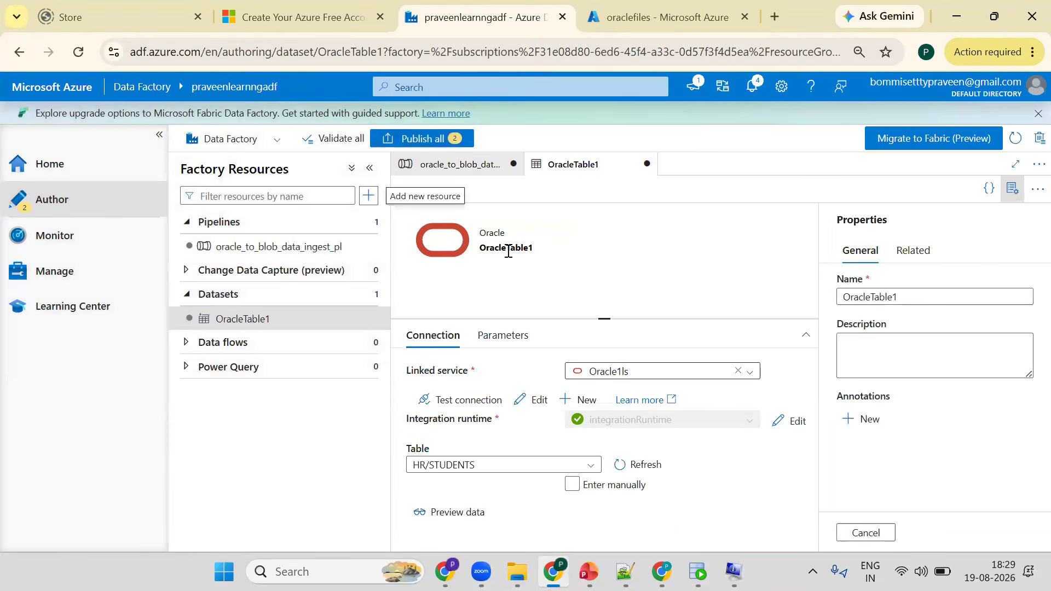
- Rename the Oracle dataset OracleTable1srcds and close the properties pane
left_click(912, 291)
type("d")
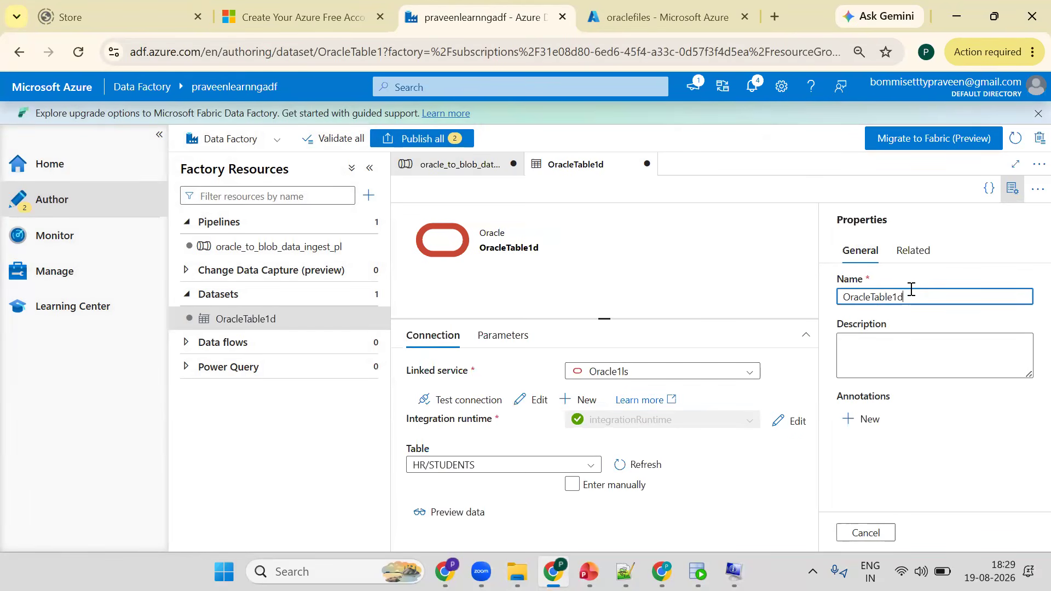
key("BackSpace")
type("srcds")
left_click(1012, 188)
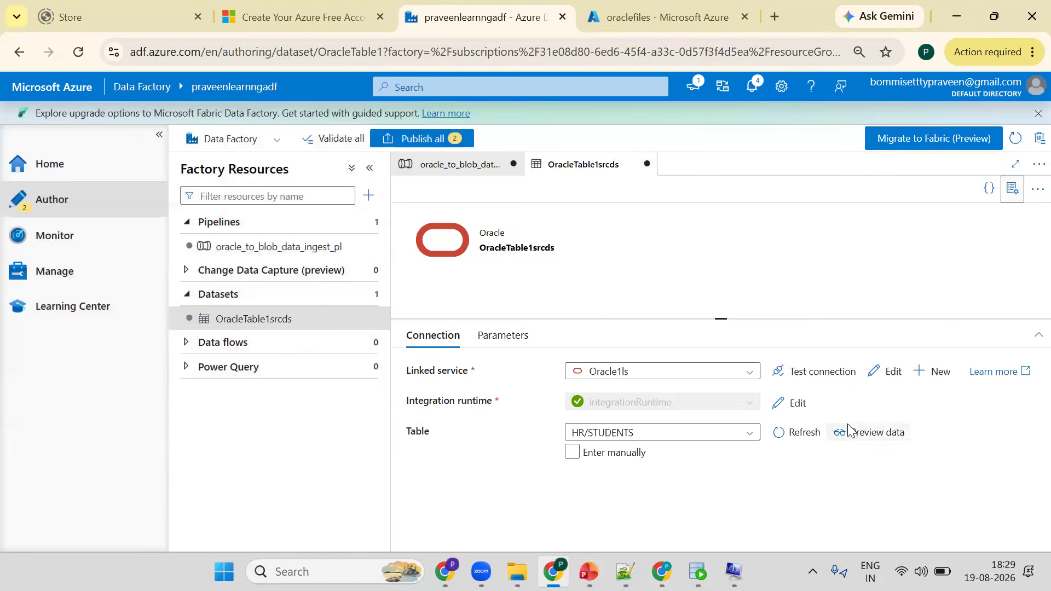
- Preview the Oracle dataset's data from the STUDENTS table
left_click(879, 434)
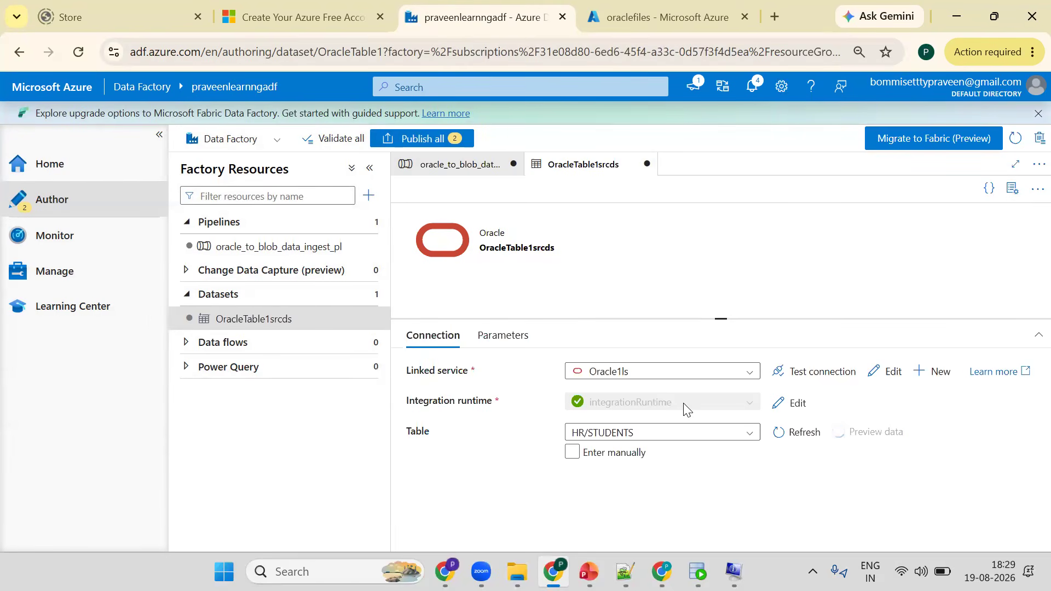
left_click(159, 135)
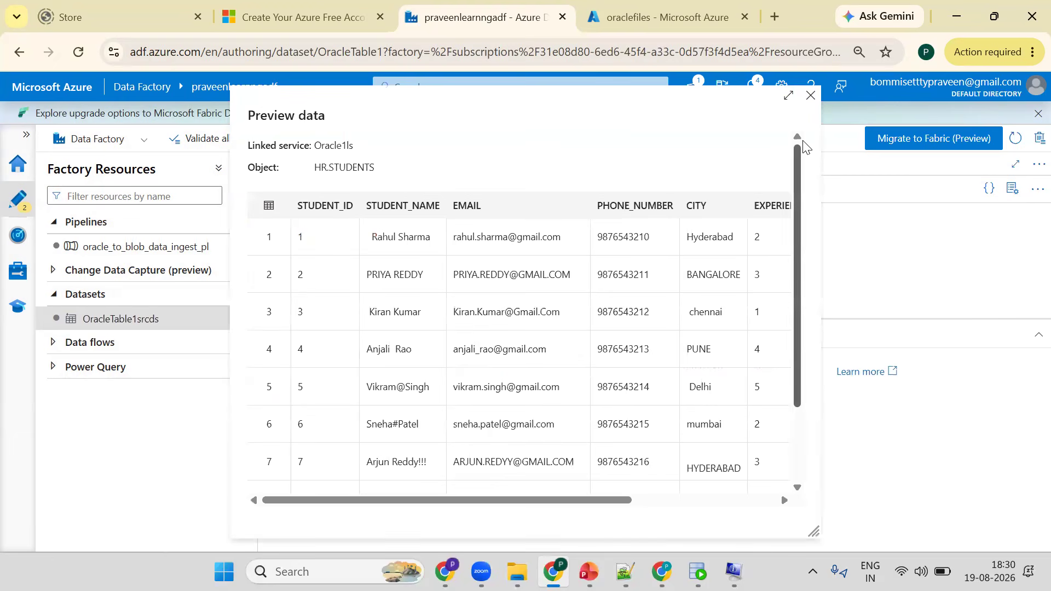
left_click(829, 199)
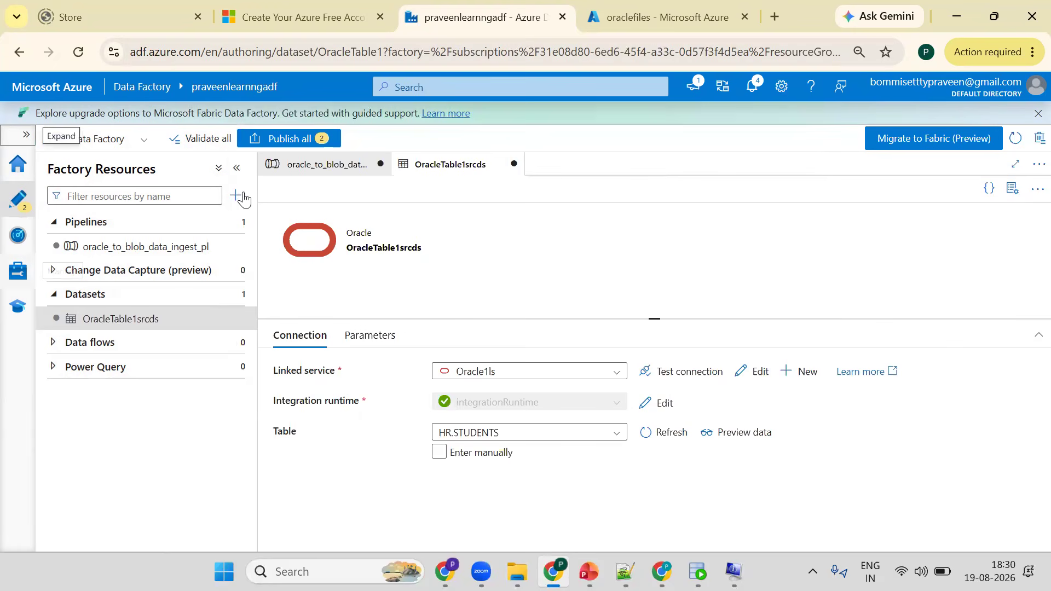
- Start a new dataset on the Azure Blob Storage data store
left_click(268, 272)
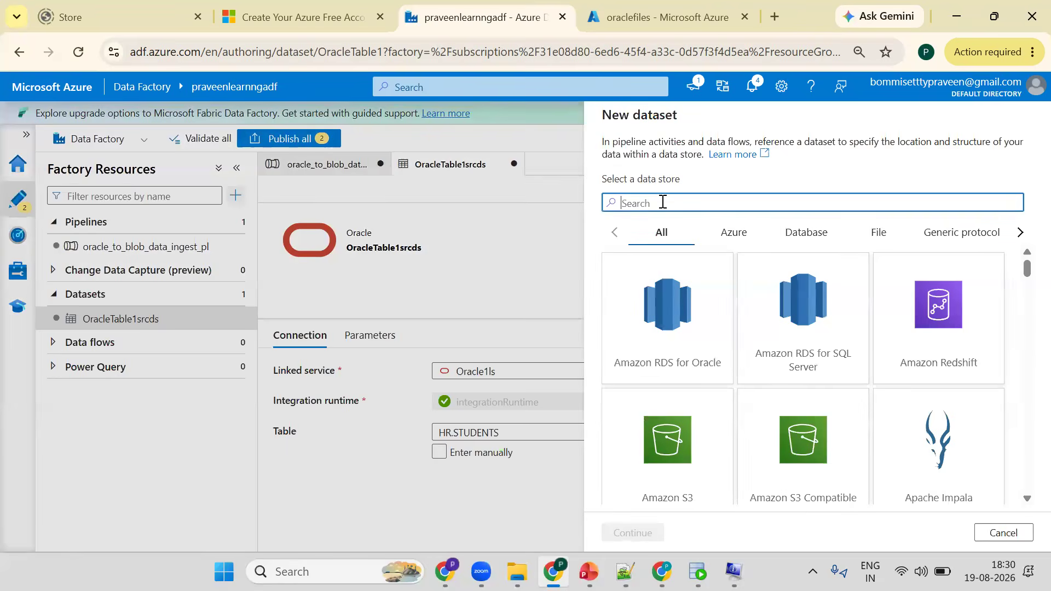
type("blob")
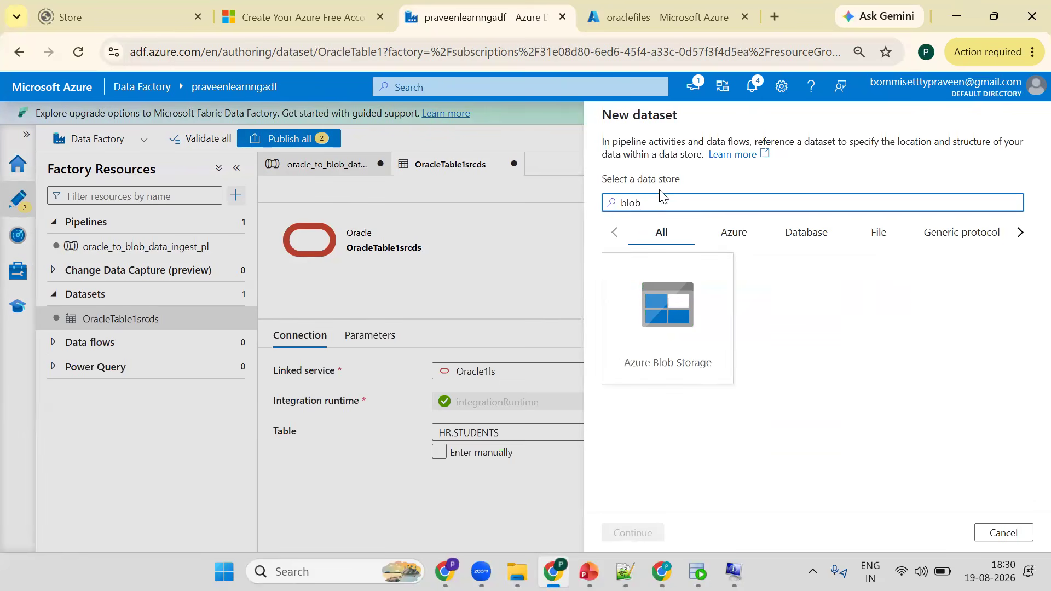
left_click(666, 306)
left_click(635, 532)
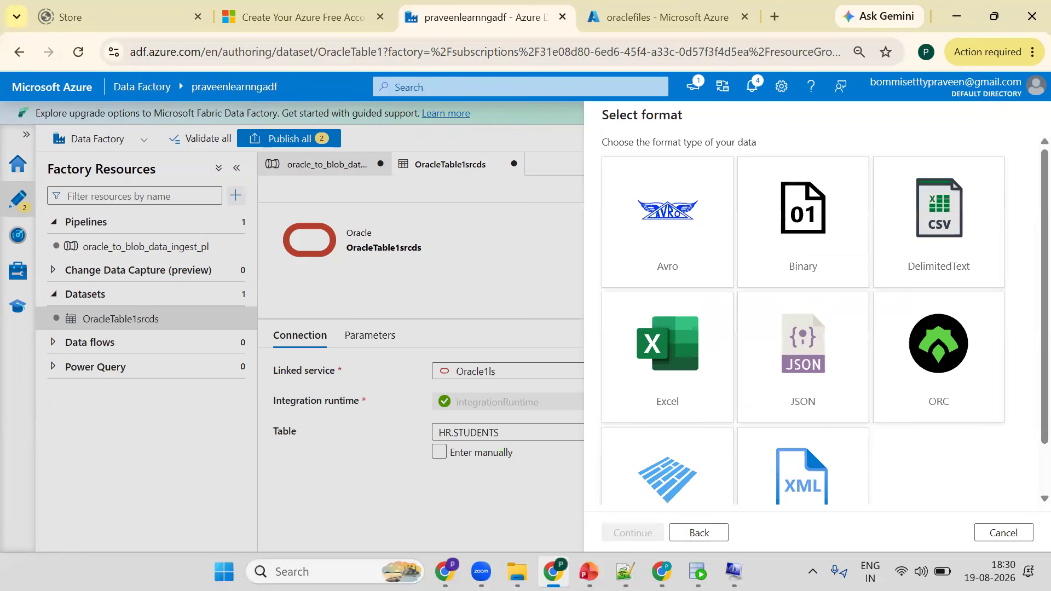
- Choose DelimitedText as the blob dataset's format
key("alt+Tab")
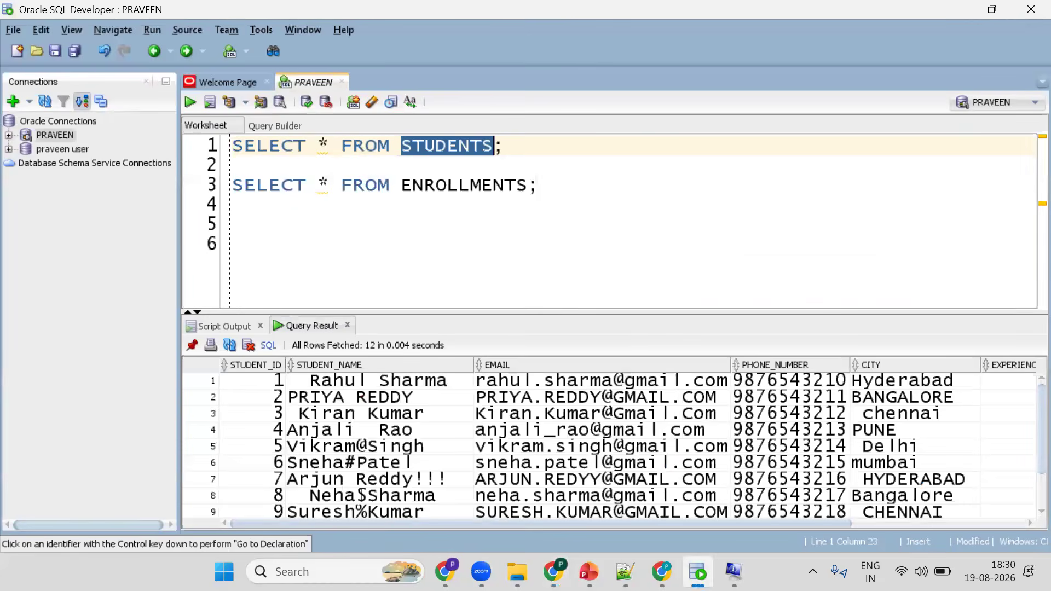
key("alt+Tab")
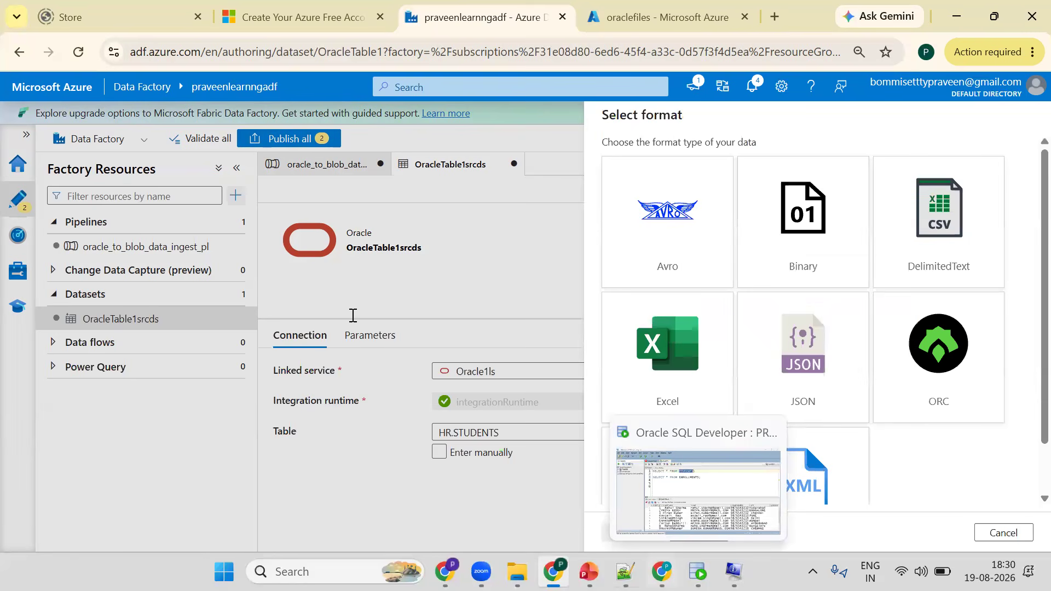
key("ctrl+Tab")
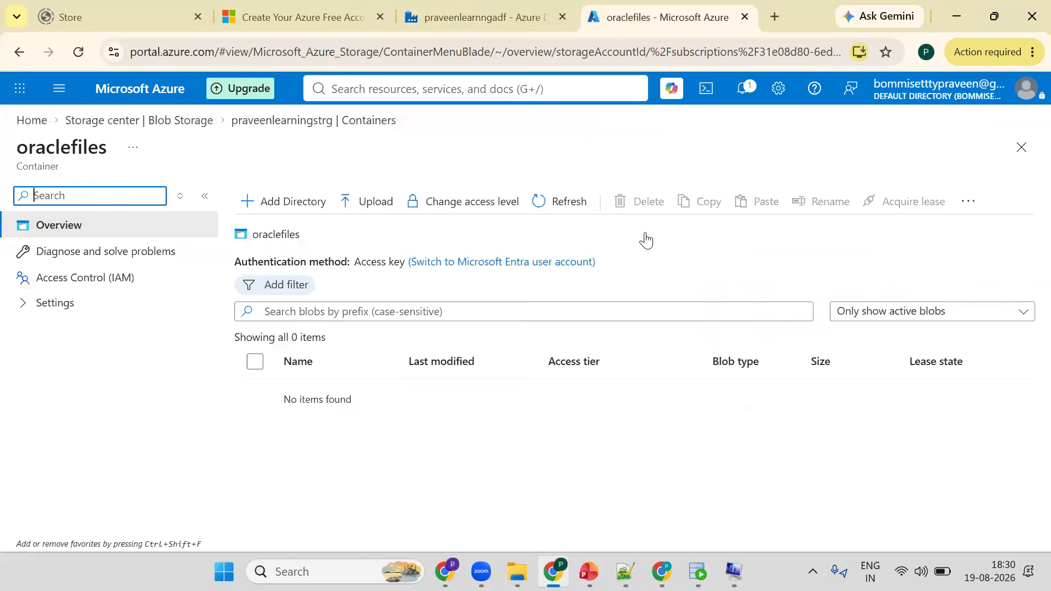
key("ctrl+shift+Tab")
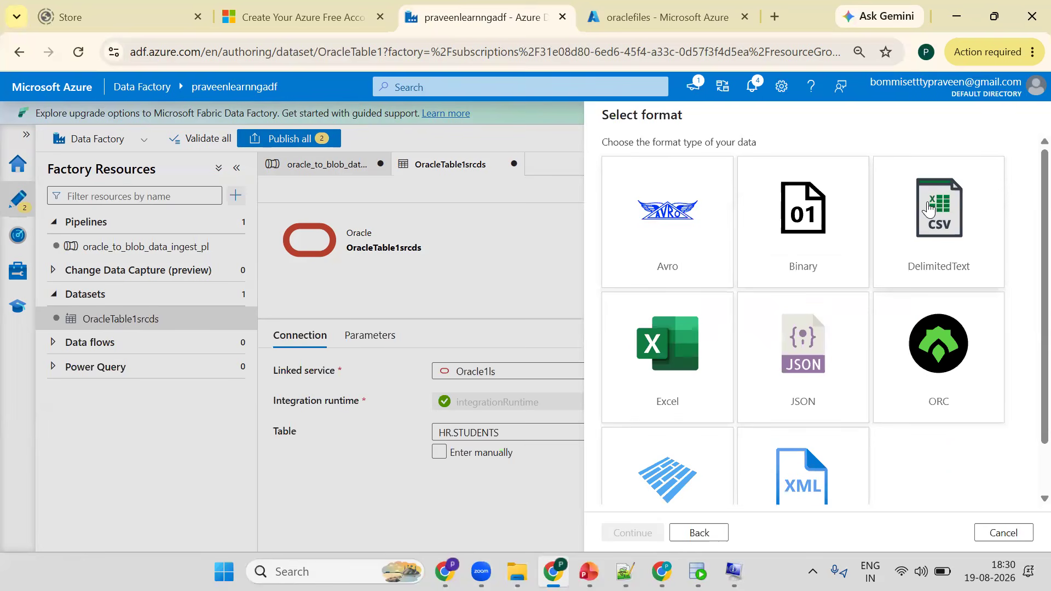
left_click(935, 218)
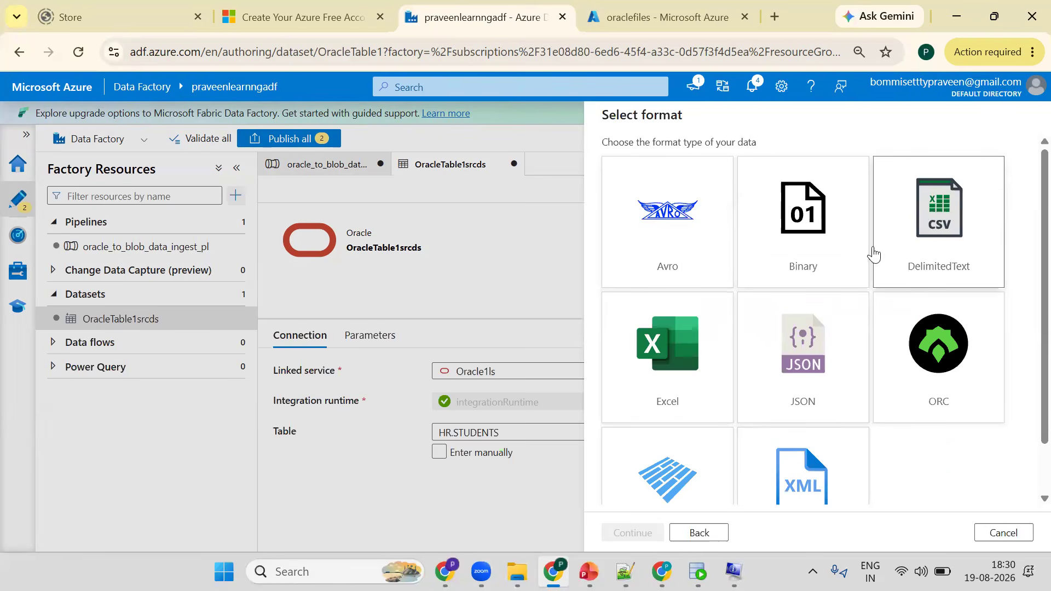
left_click(698, 572)
left_click(698, 572)
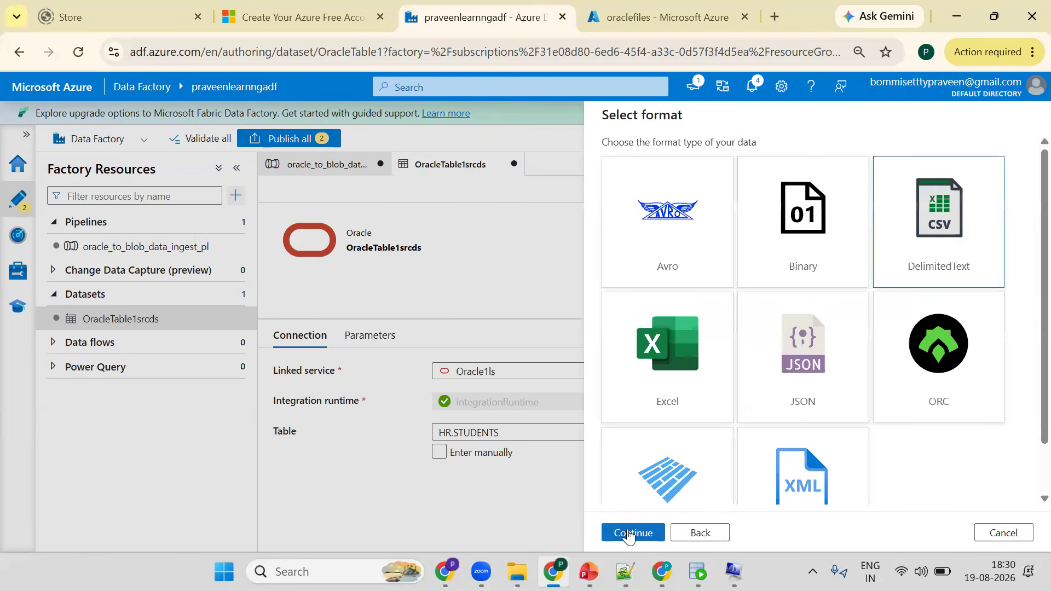
left_click(632, 532)
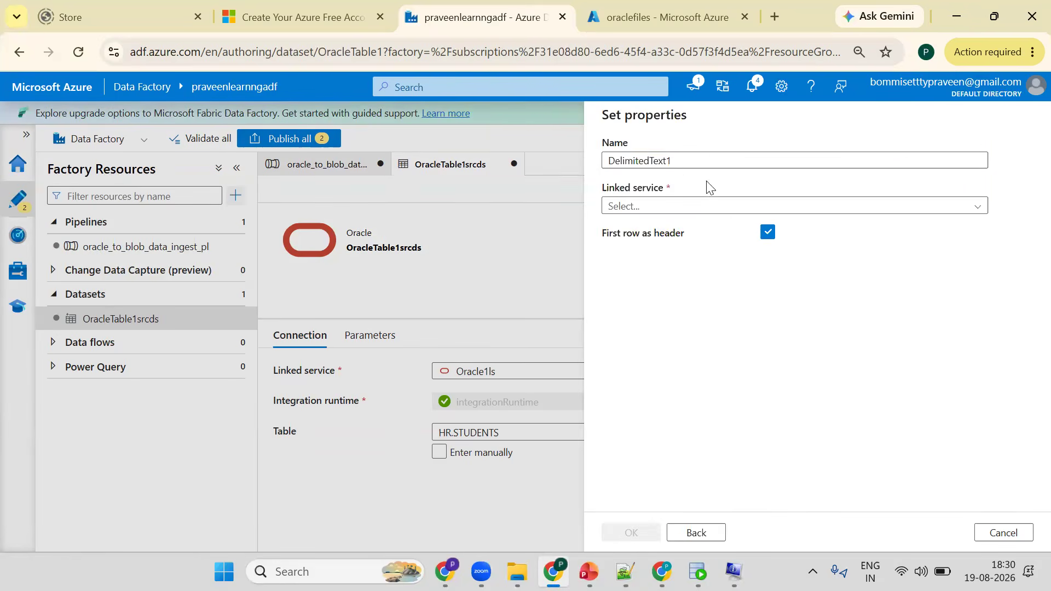
- Name the blob dataset DelimitedText1trgds and set its linked service to AzureBlobStorage1ls
left_click(685, 166)
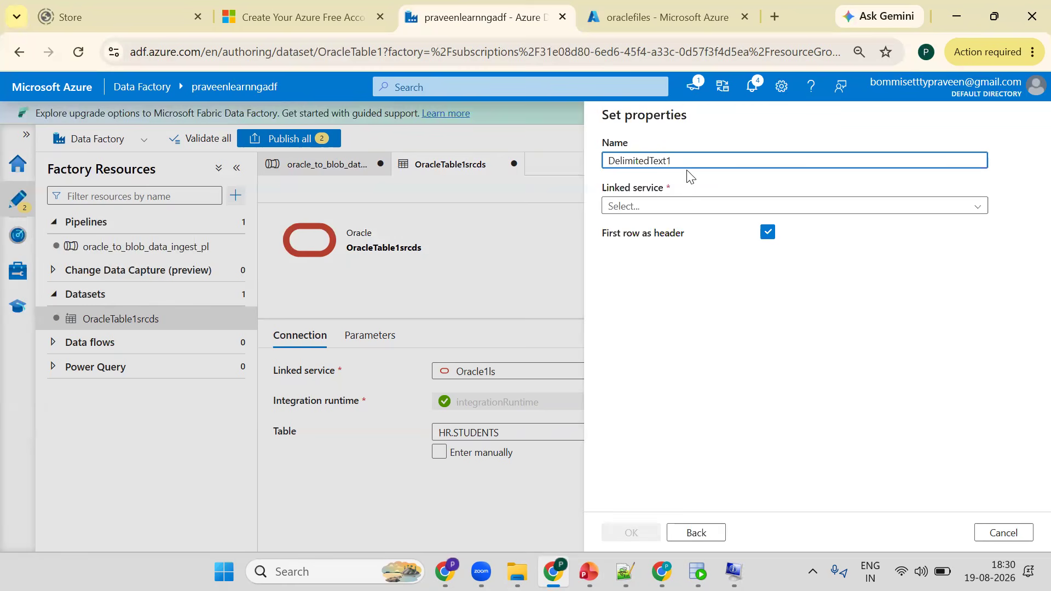
type("trqds")
left_click(657, 206)
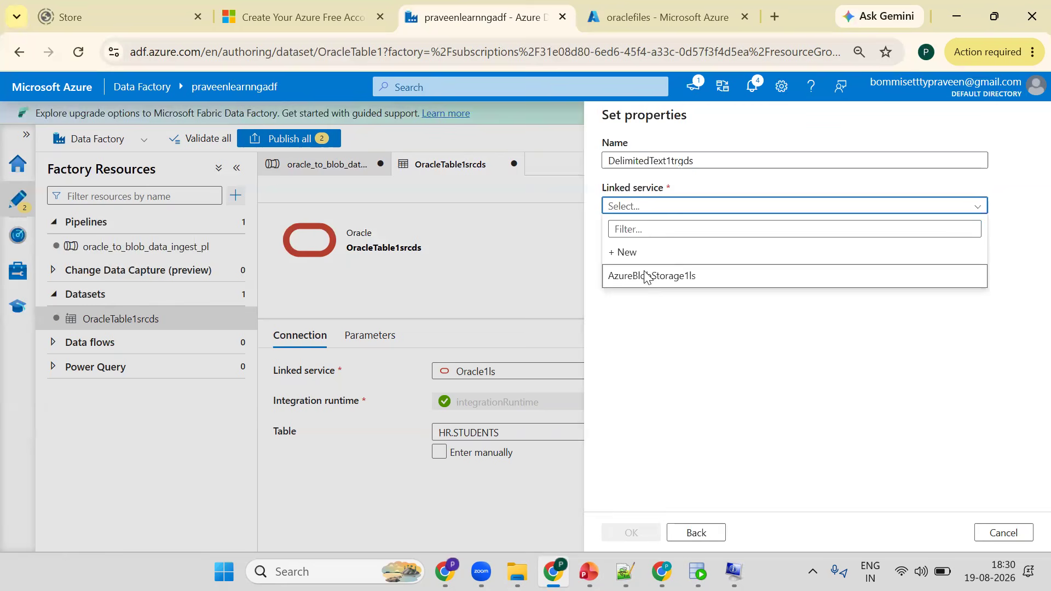
left_click(958, 275)
- Browse to the oraclefiles container as the file path and create the blob dataset
left_click(1012, 249)
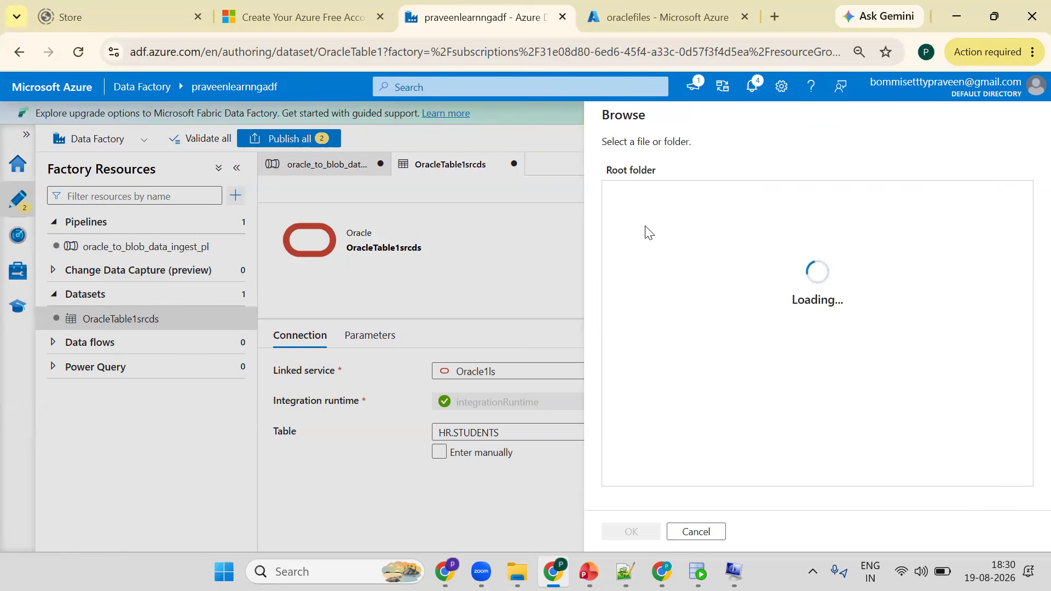
left_click(649, 195)
key("alt+Tab")
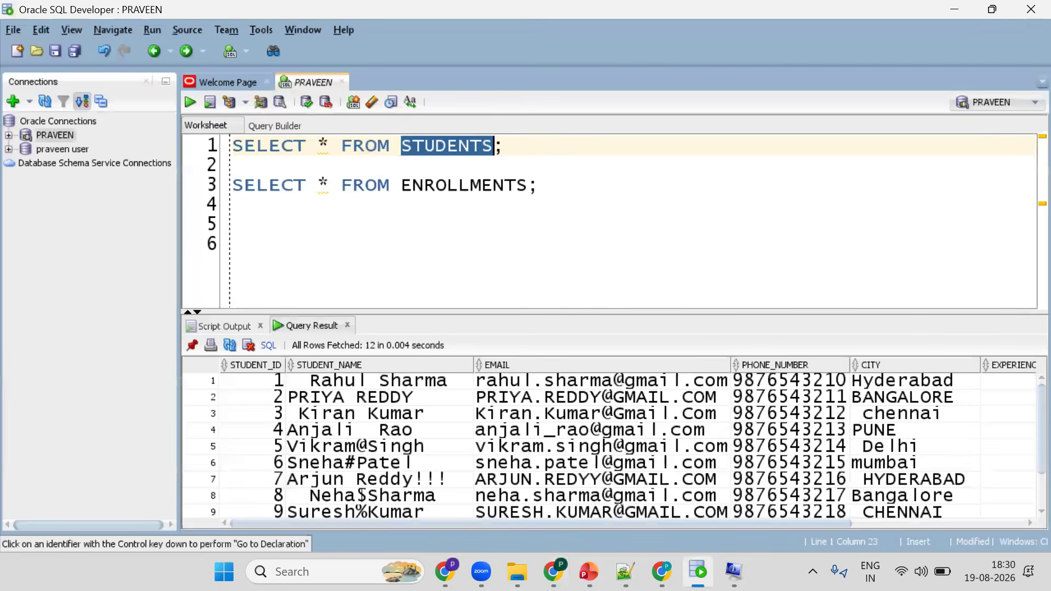
key("alt+Tab")
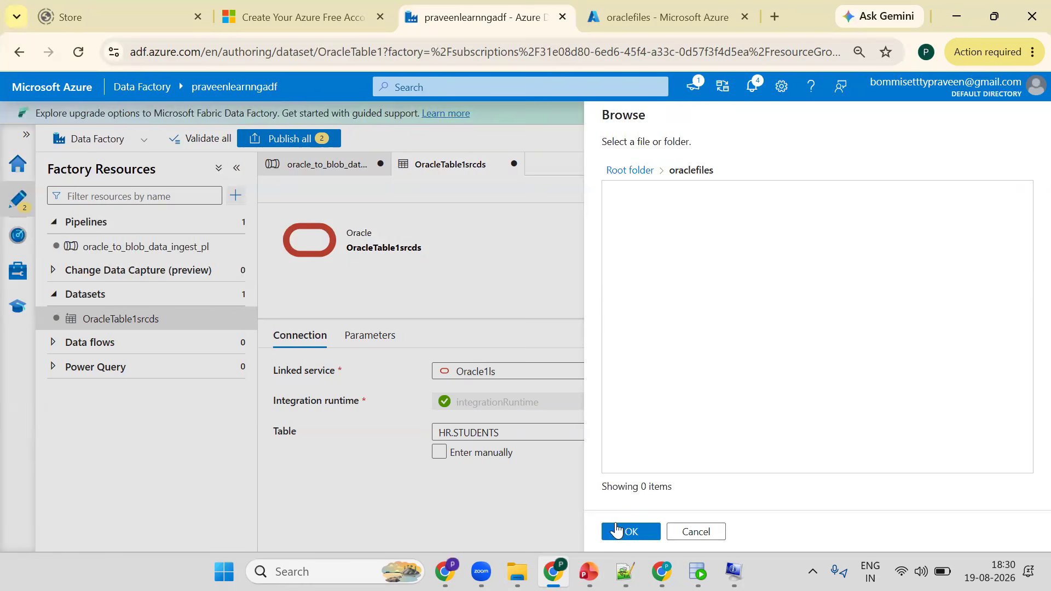
left_click(697, 572)
left_click(618, 533)
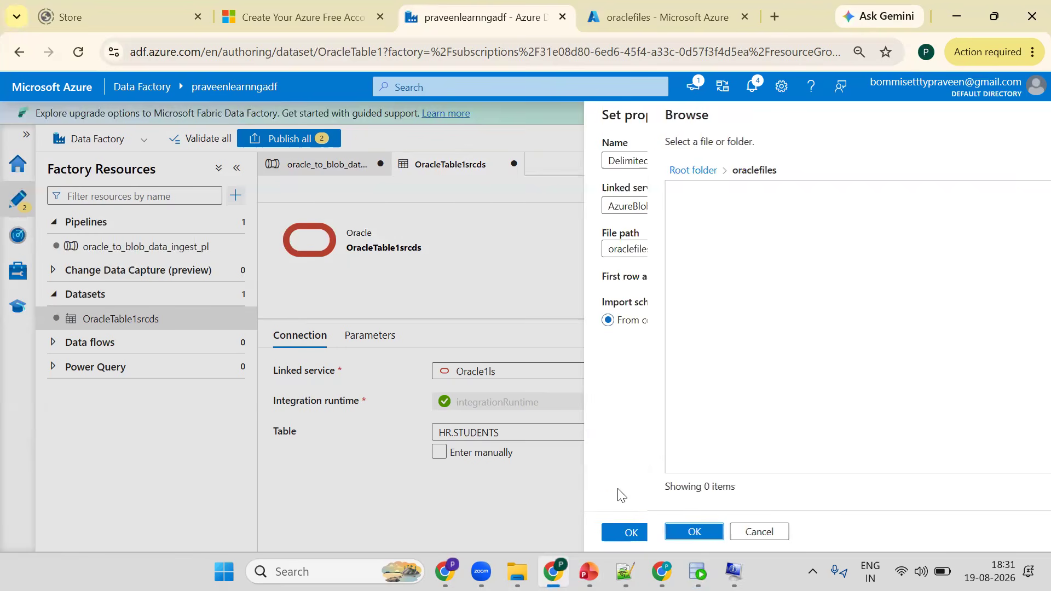
left_click(617, 534)
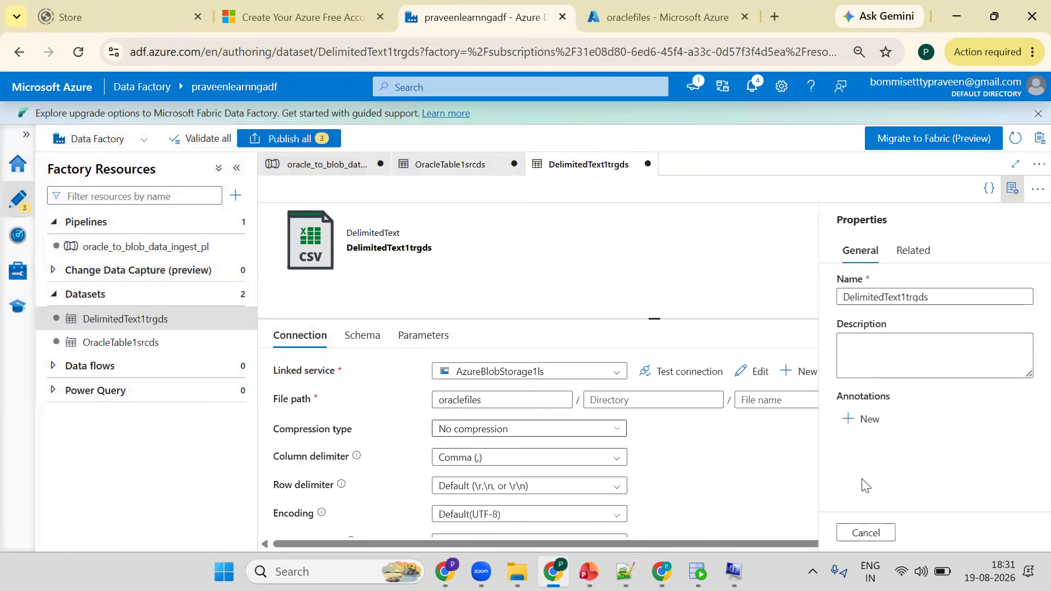
- In the pipeline, set the Copy data activity's source dataset to OracleTable1srcds
left_click(1009, 187)
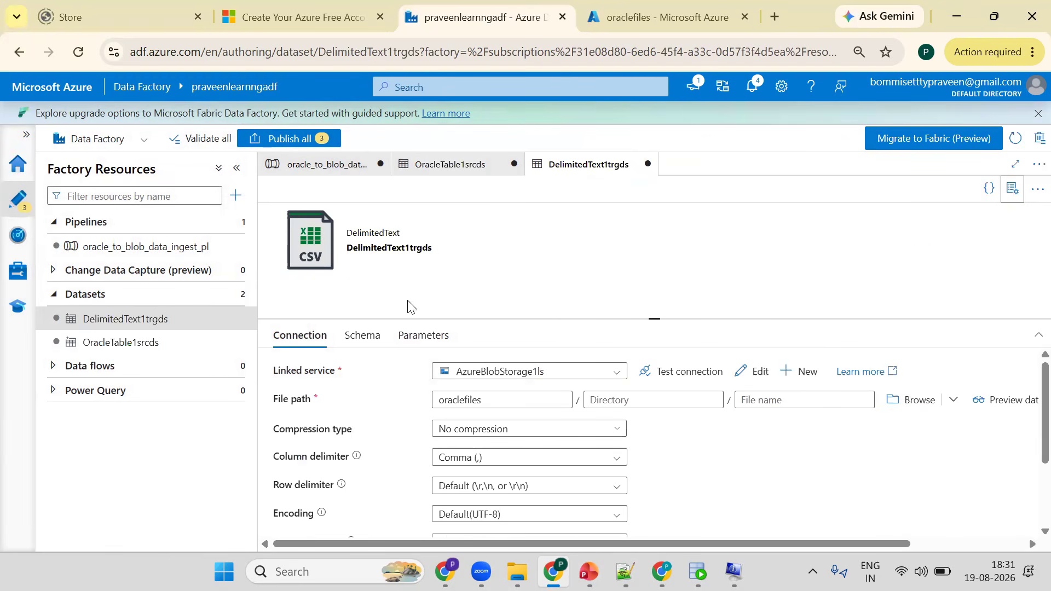
left_click(334, 167)
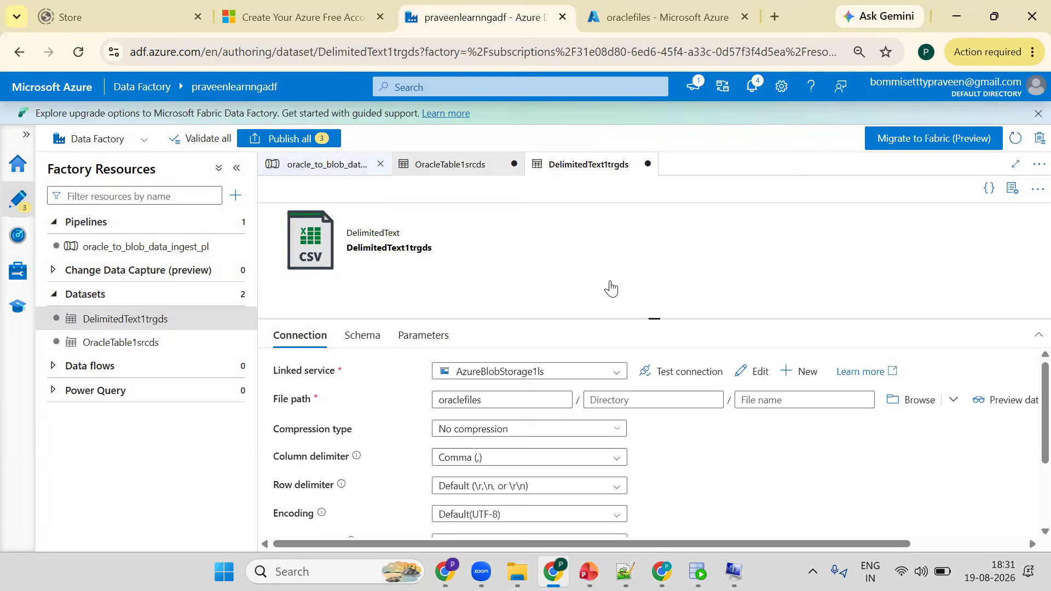
left_click(620, 281)
left_click(494, 391)
left_click(628, 433)
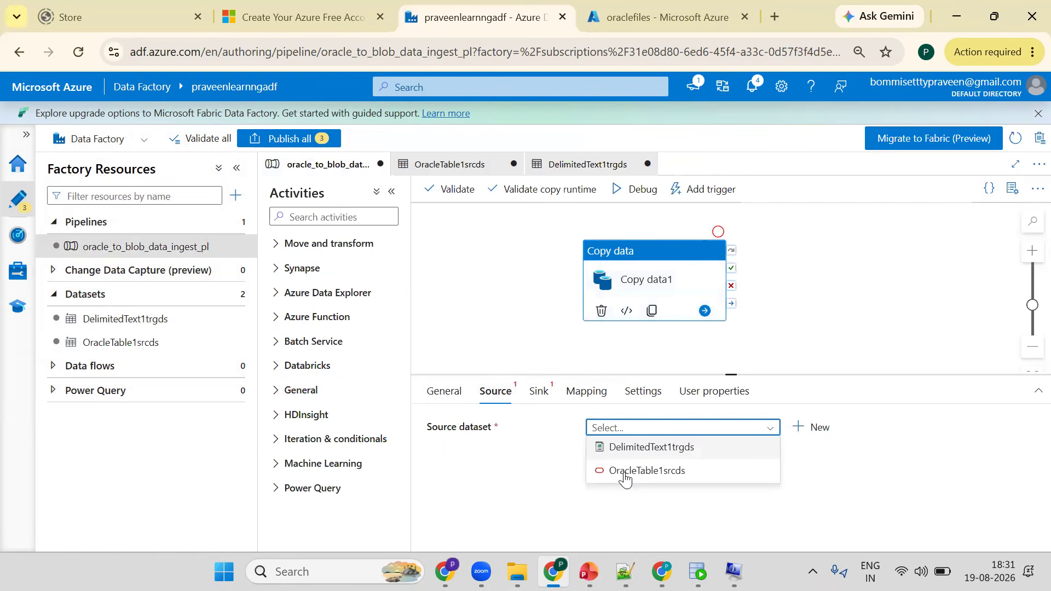
left_click(626, 471)
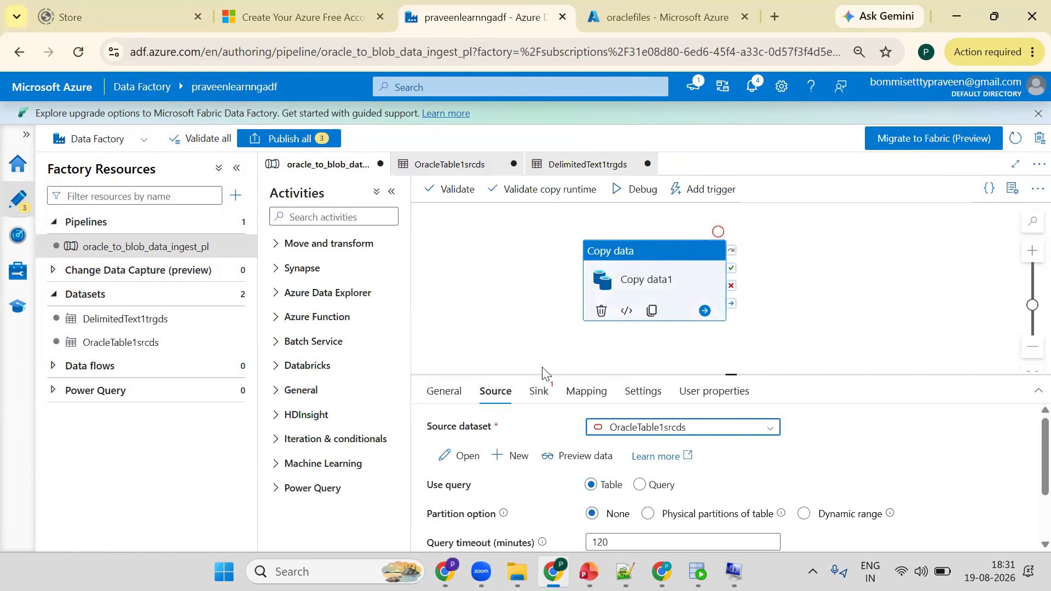
- Set the Copy data activity's sink dataset to DelimitedText1trgds
left_click(538, 391)
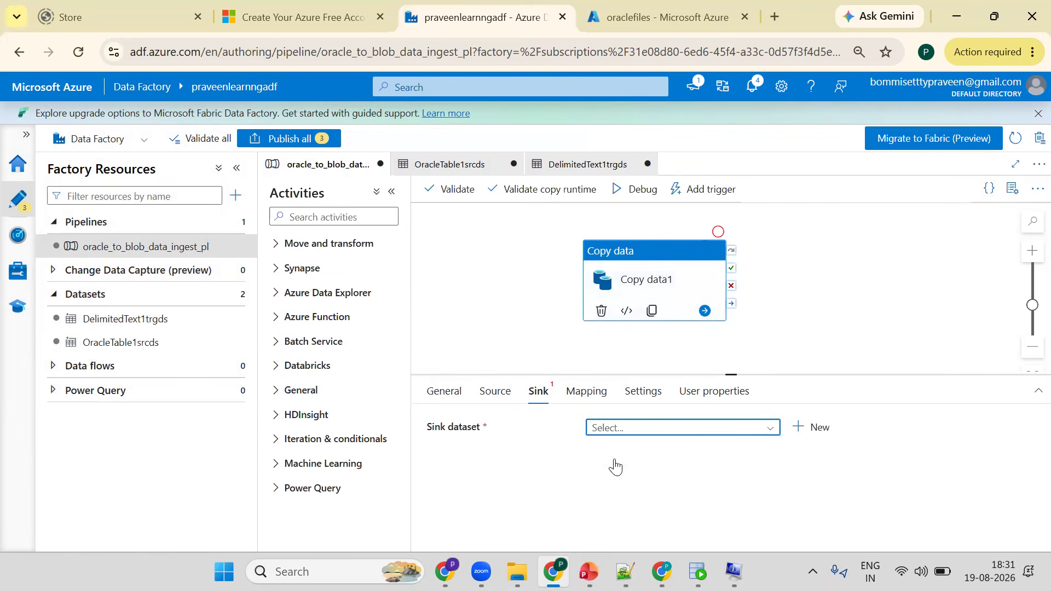
left_click(657, 428)
left_click(619, 456)
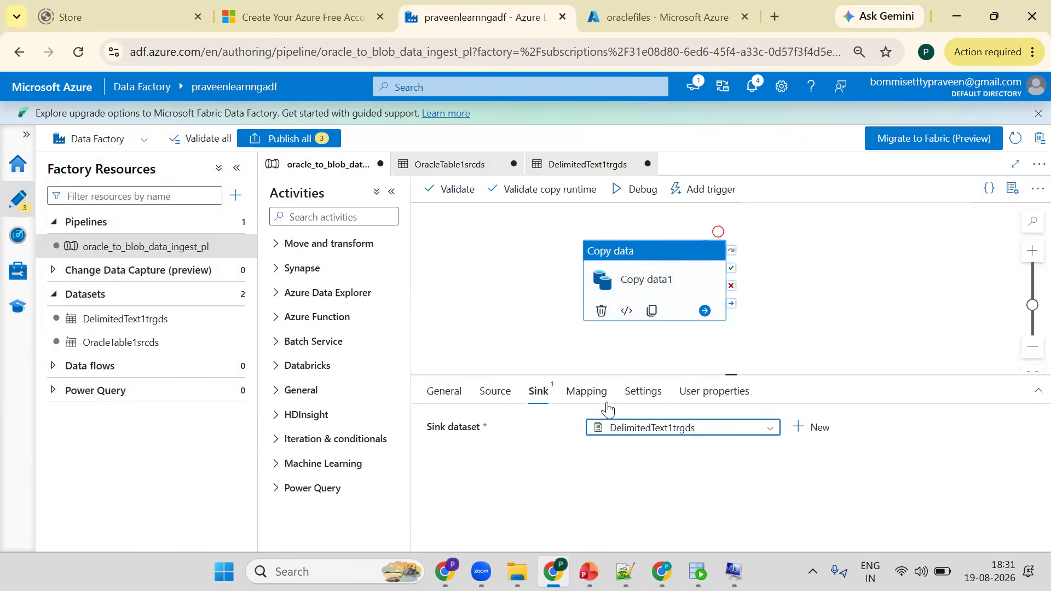
- Run the oracle_to_blob_data_ingest_pl pipeline in Debug mode
left_click(629, 189)
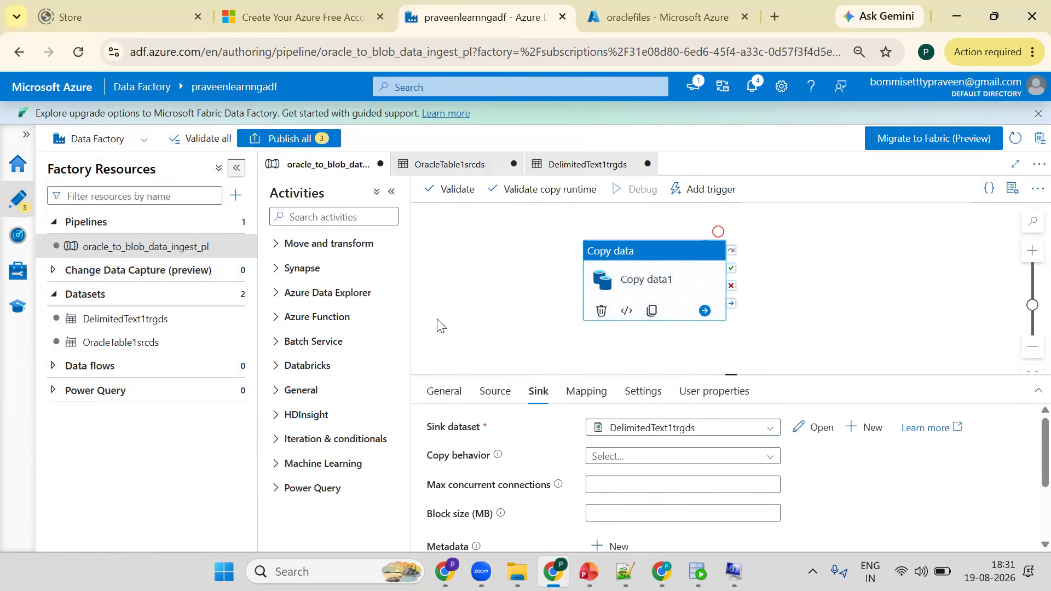
left_click(237, 168)
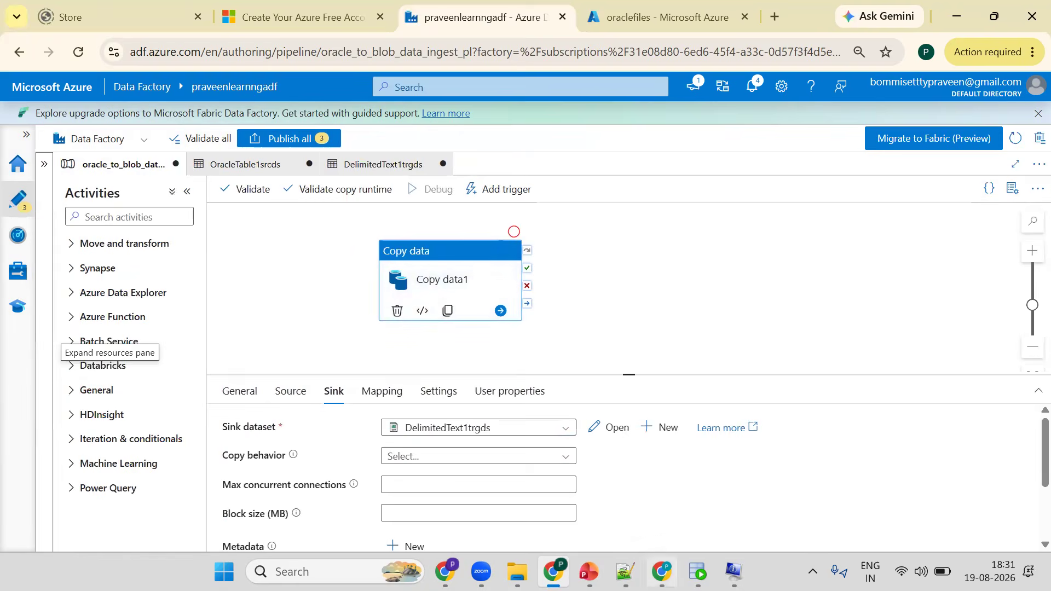
left_click(697, 572)
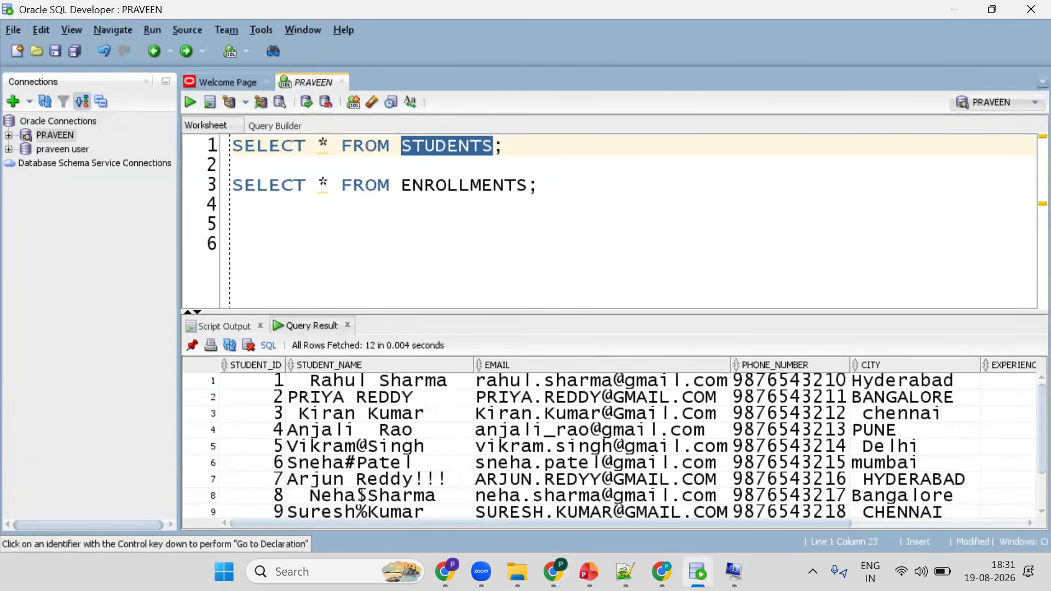
key("alt+Tab")
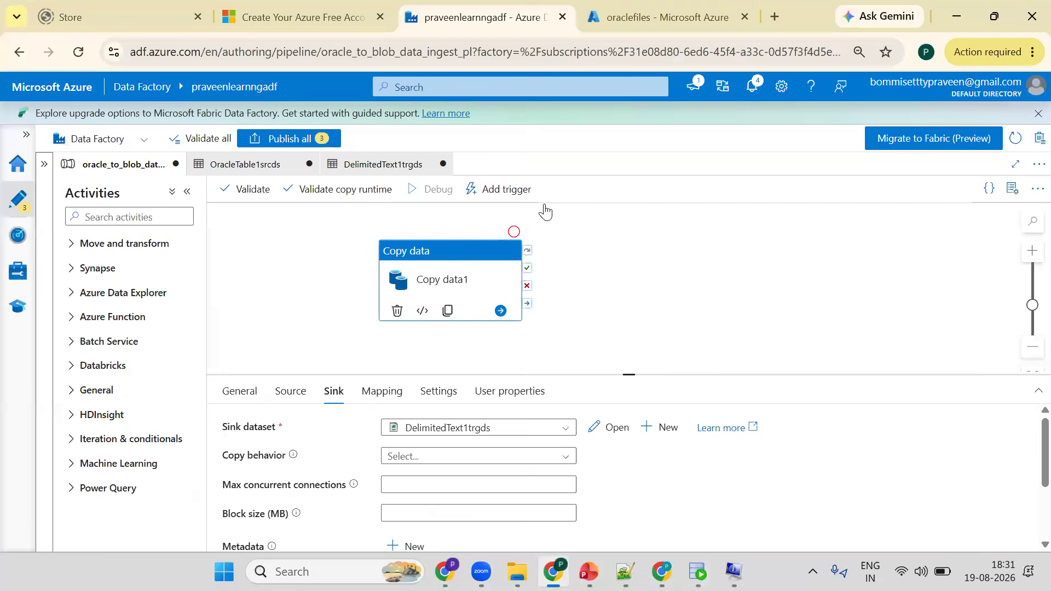
- Refresh the debug run status and the oraclefiles container until the copy run finishes
key("ctrl+Tab")
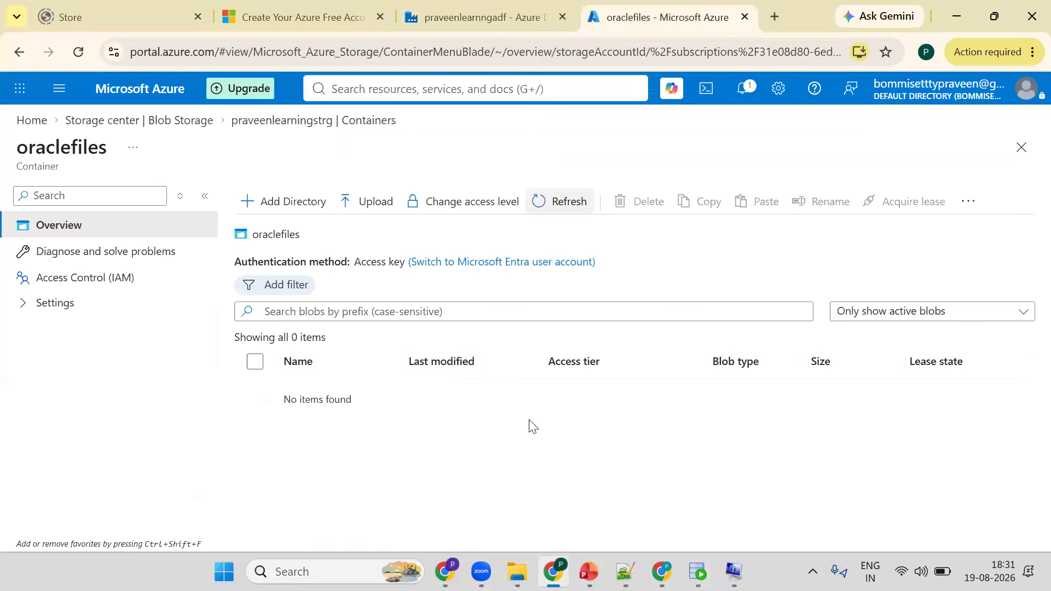
key("ctrl+shift+Tab")
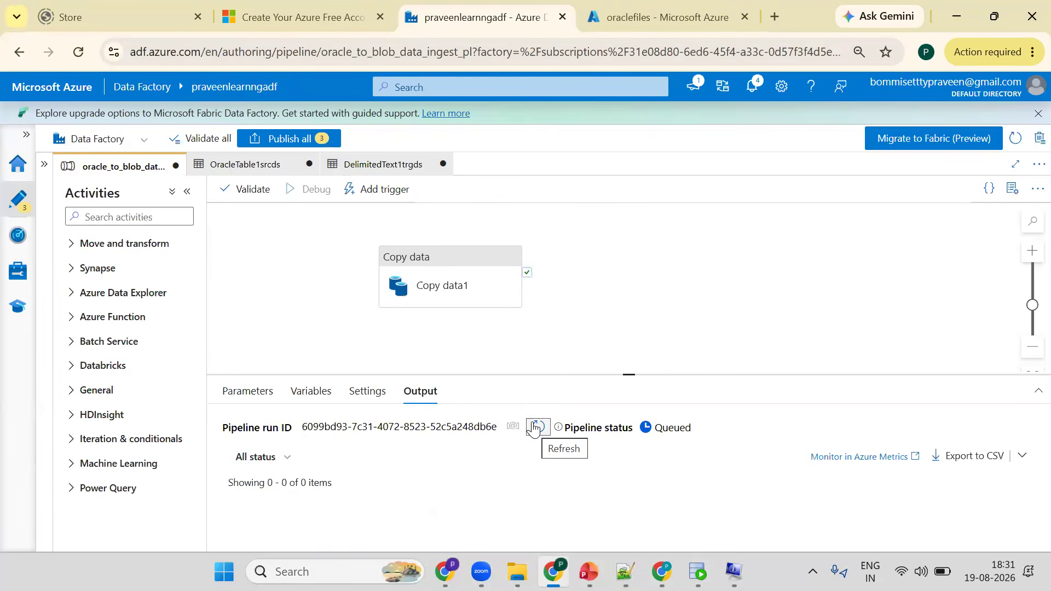
left_click(535, 428)
key("ctrl+Tab")
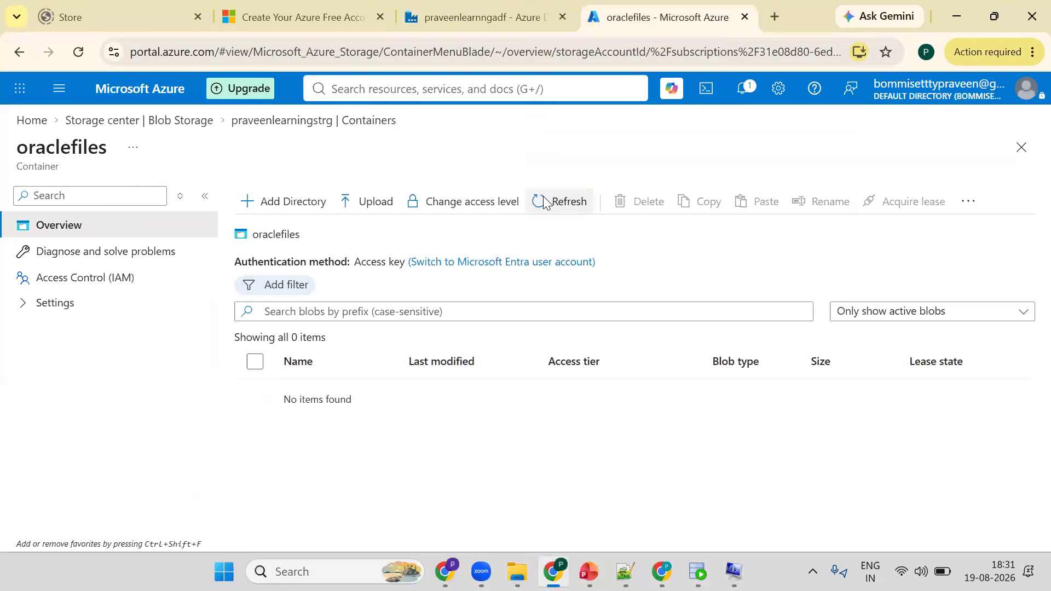
left_click(541, 203)
key("ctrl+shift+Tab")
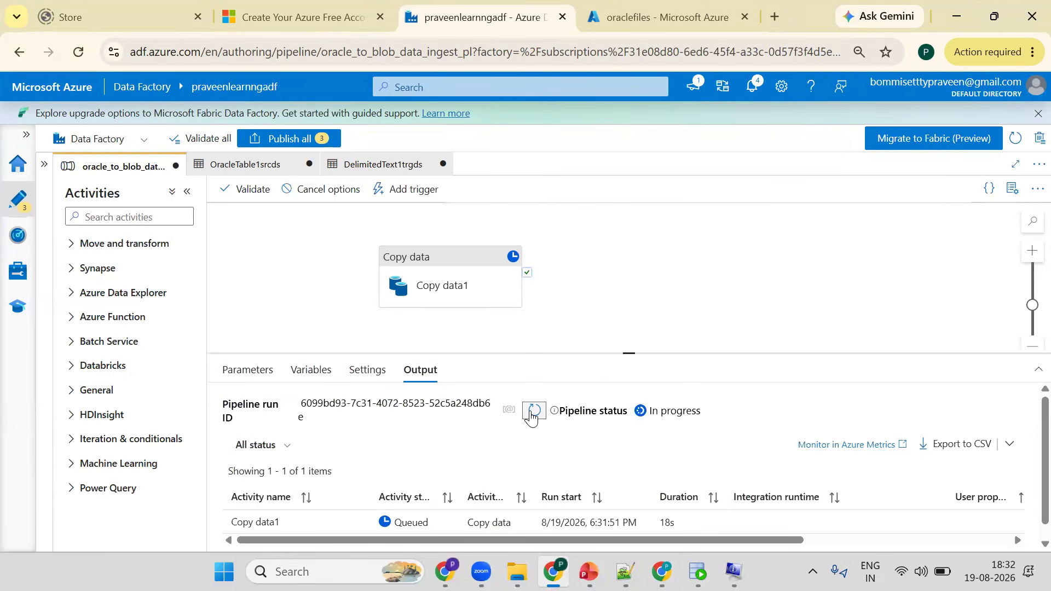
left_click(530, 413)
left_click(530, 413)
left_click(531, 413)
left_click(531, 413)
left_click(531, 413)
left_click(531, 413)
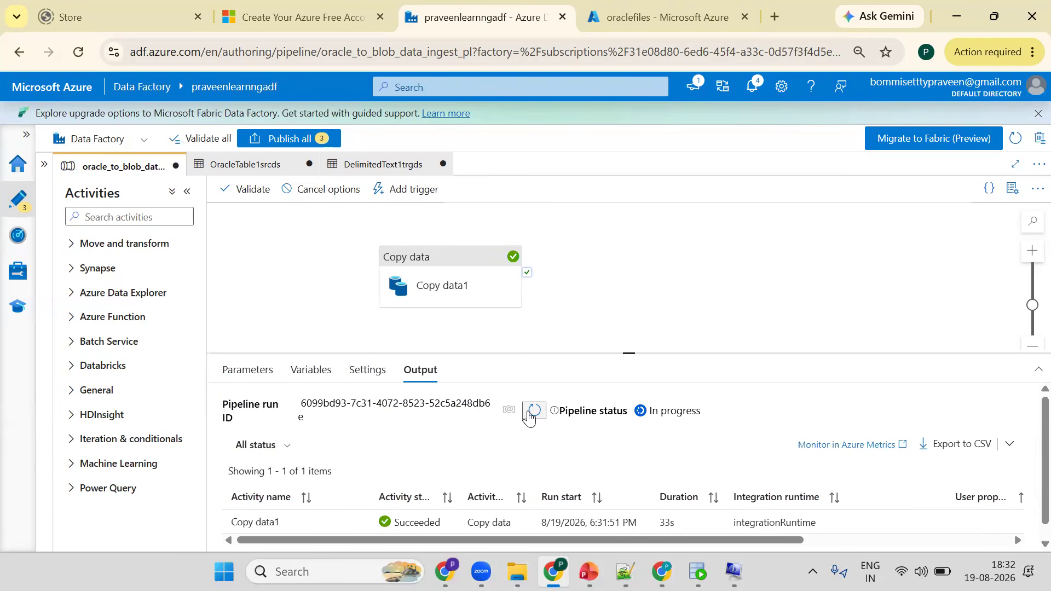
- Open the Copy data1 activity run details
left_click(357, 522)
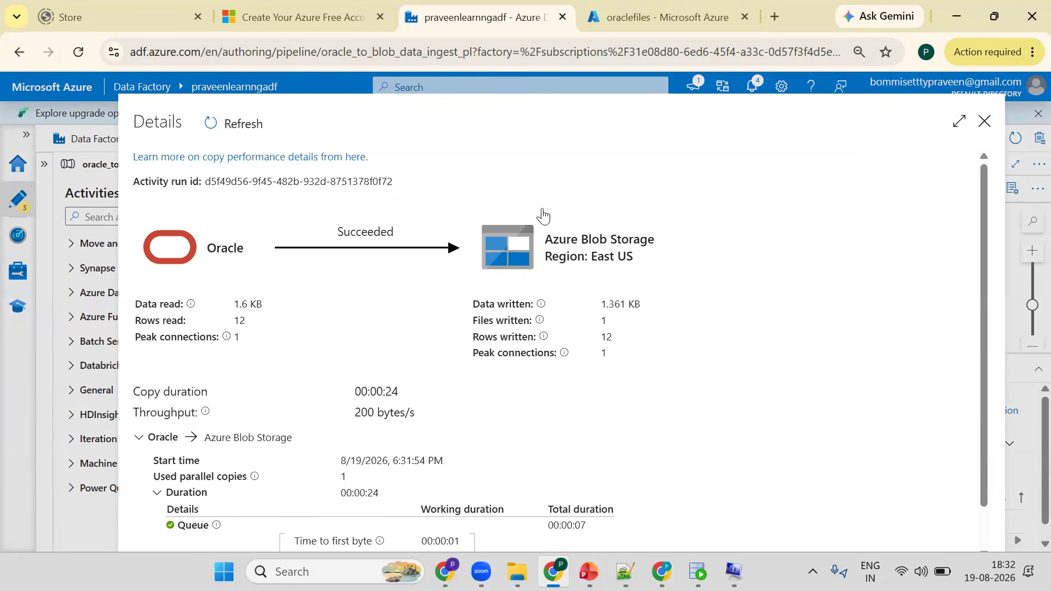
- Open the HR.STUDENTS.txt blob in the oraclefiles container to inspect its contents, and close it
key("ctrl+Tab")
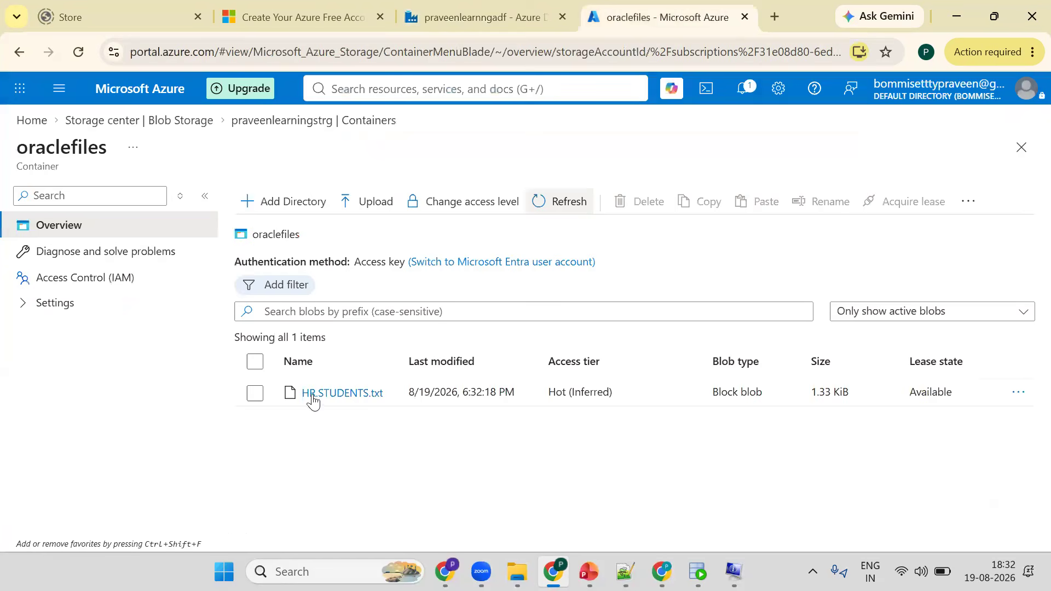
left_click(255, 394)
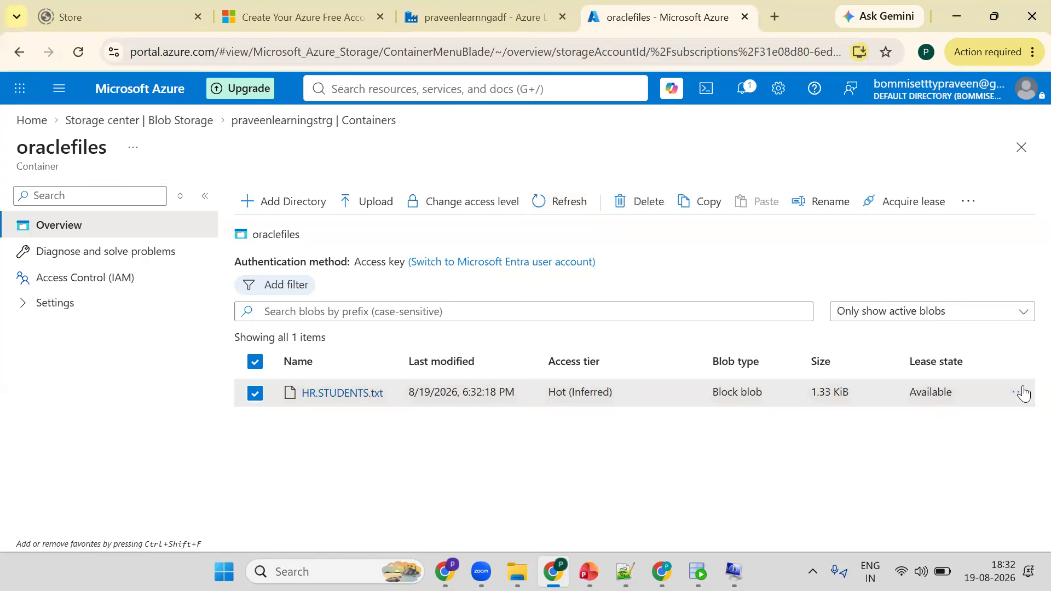
left_click(1019, 392)
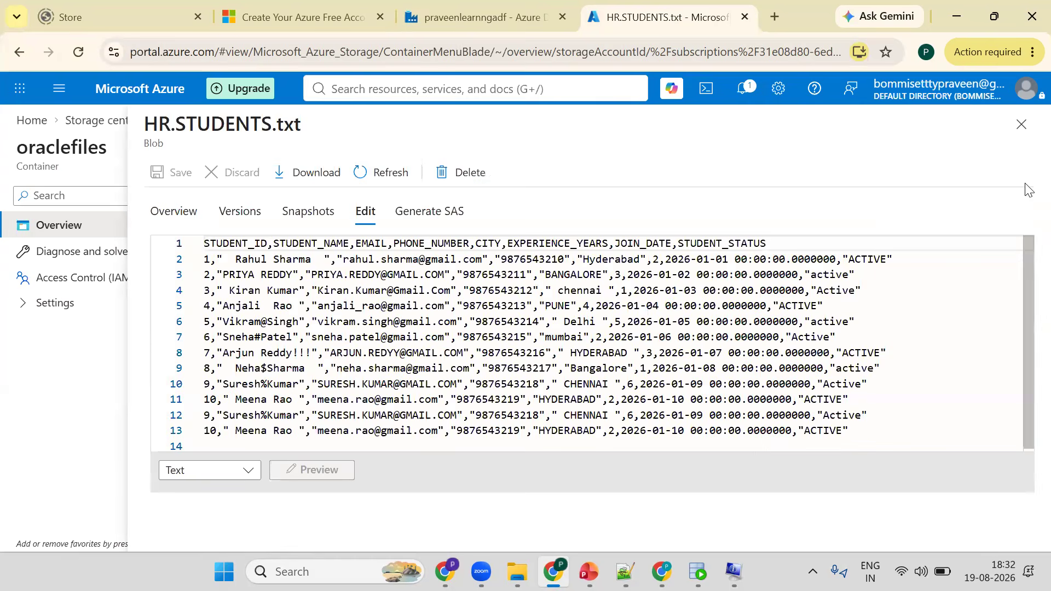
left_click(1021, 126)
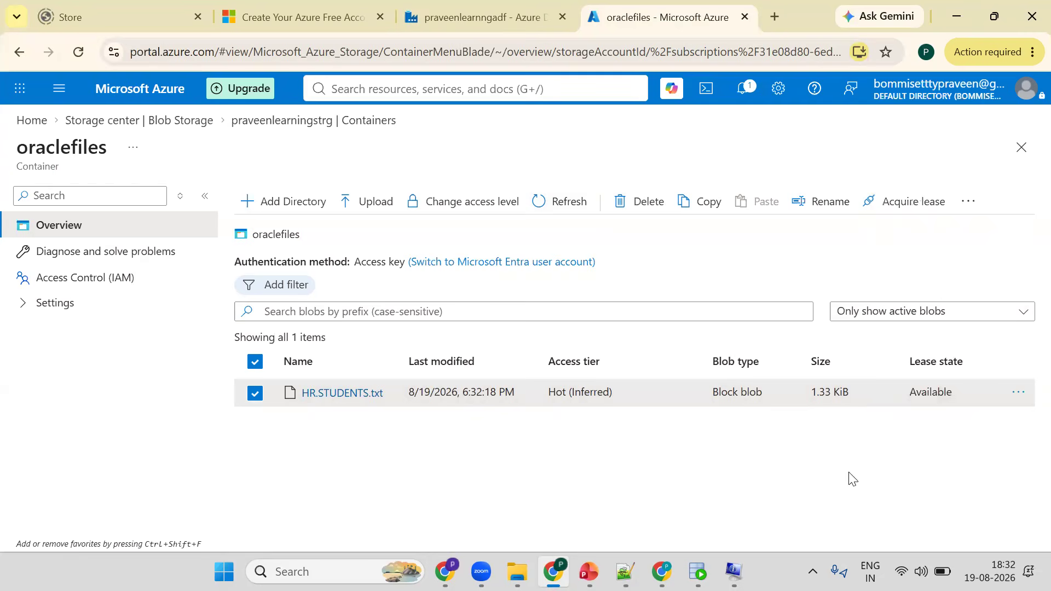
- Close the copy activity run details in the pipeline
left_click(698, 572)
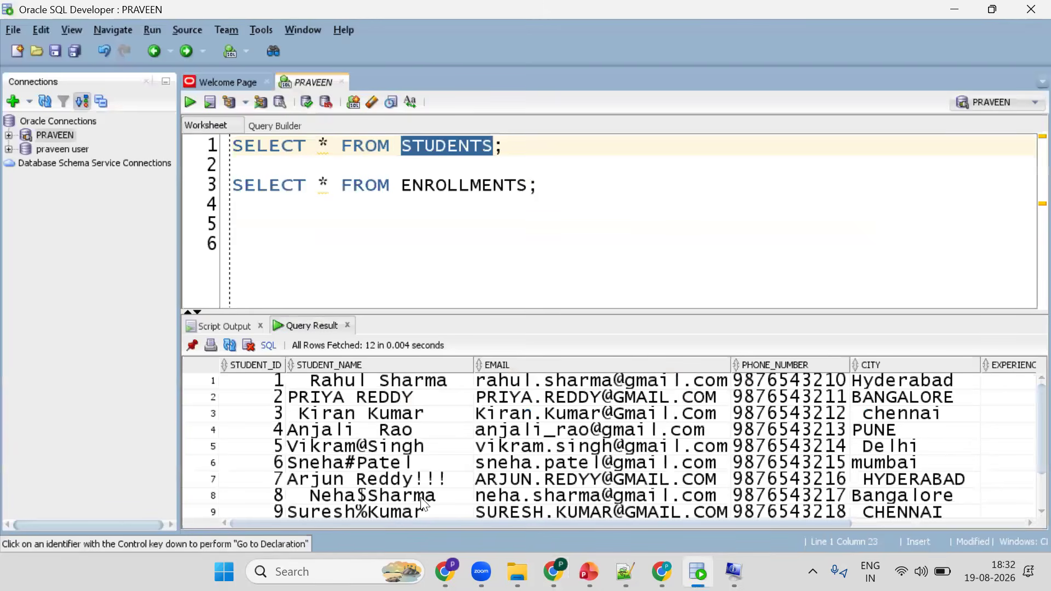
key("alt+Tab")
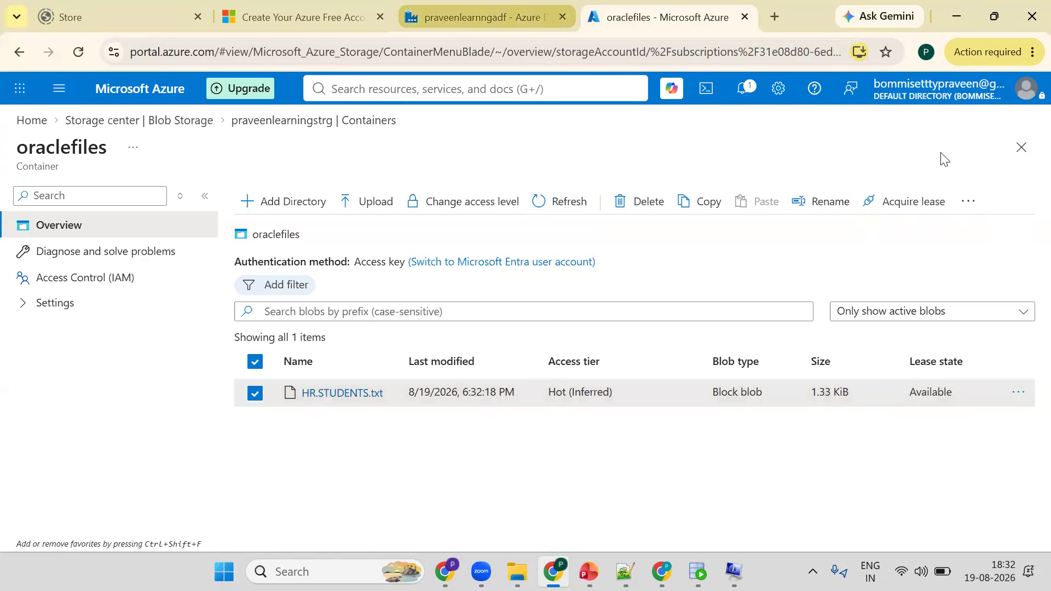
key("ctrl+shift+Tab")
key("Escape")
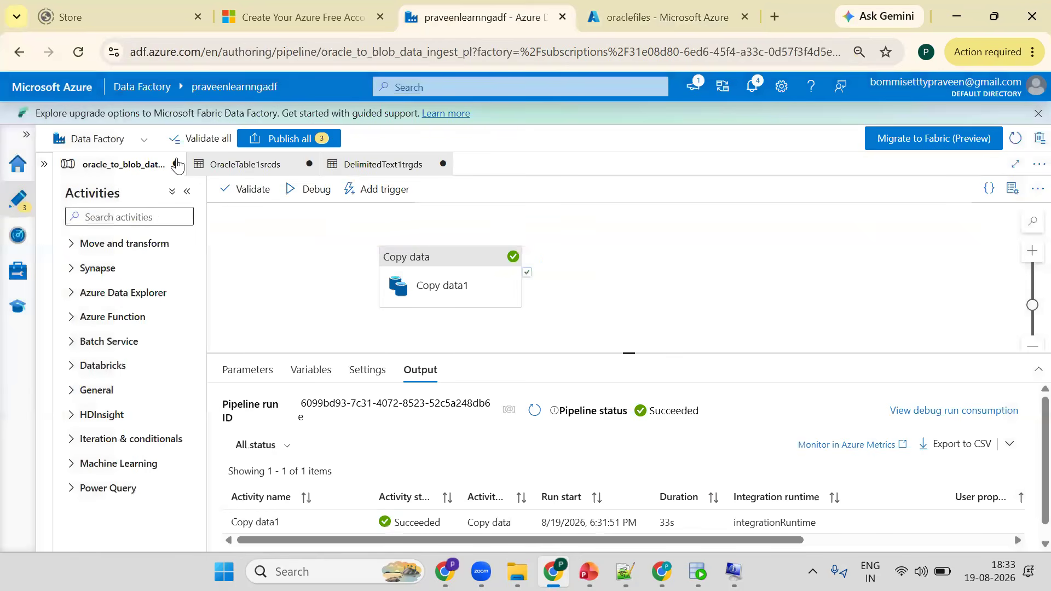
- Create a new pipeline from the factory resources
left_click(44, 164)
left_click(236, 195)
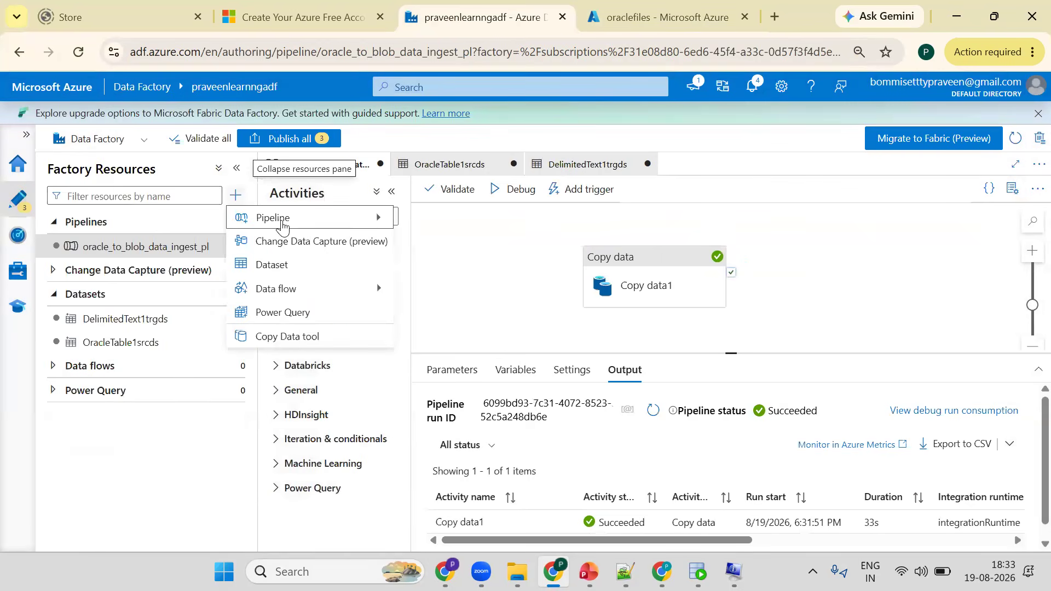
mouse_move(372, 218)
left_click(441, 219)
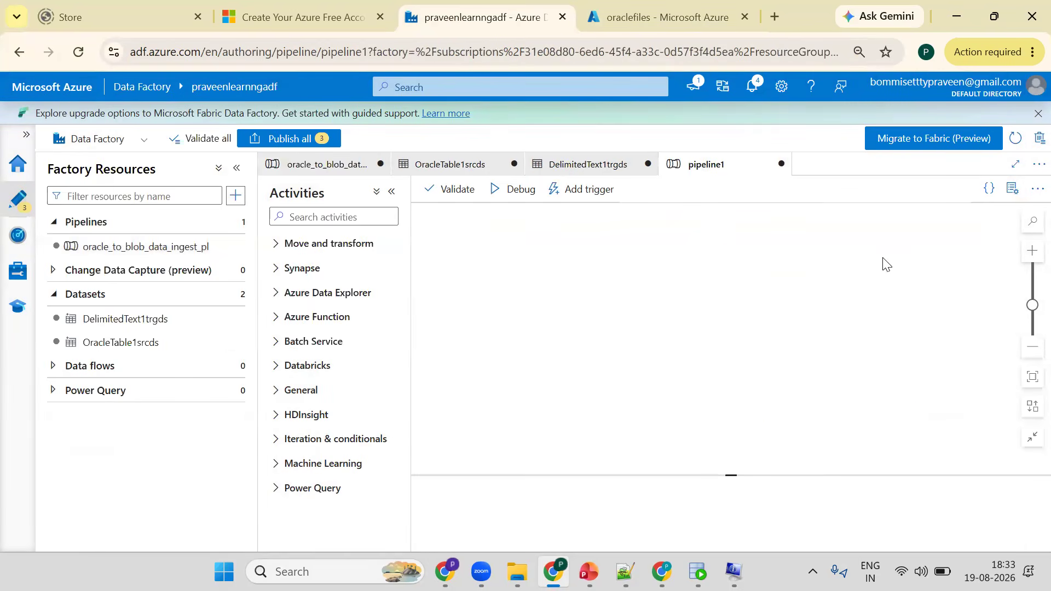
- Rename the new pipeline as enrollment_table_oracl_blob_dataingest_pl
left_click(237, 169)
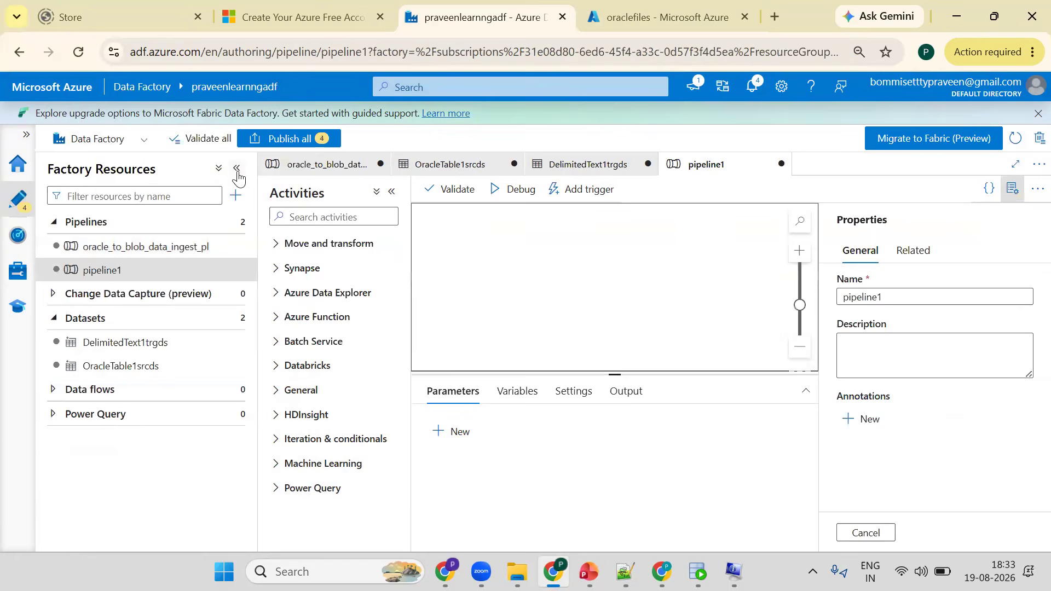
double_click(876, 302)
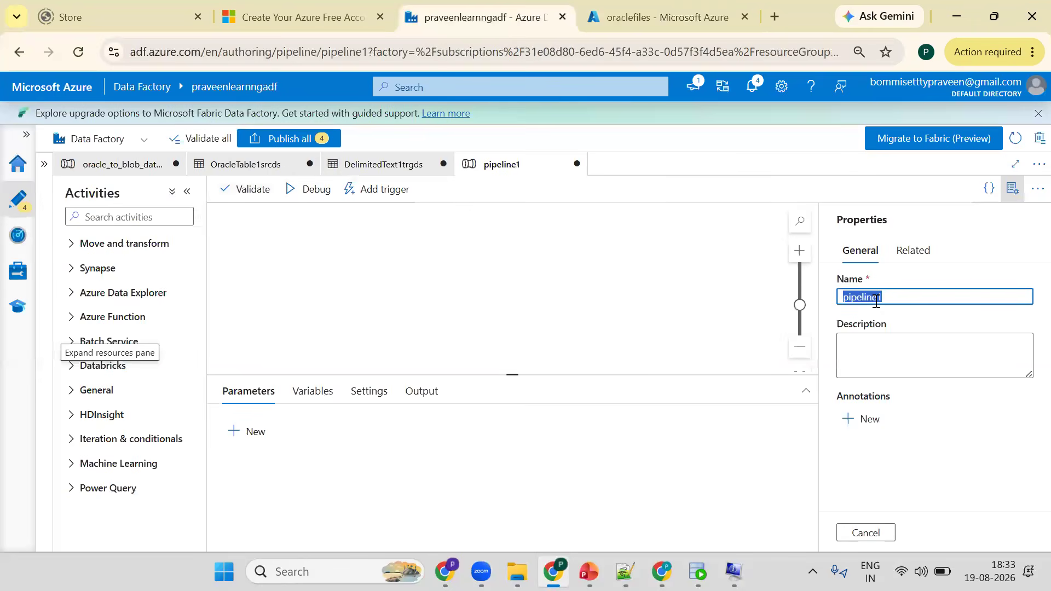
type("enrol")
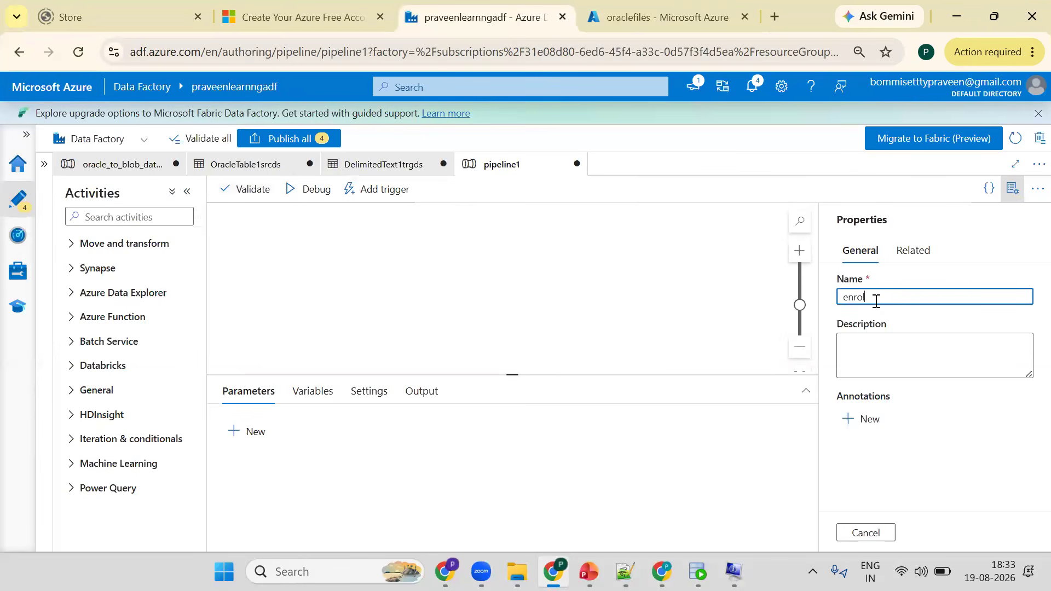
type("lment_")
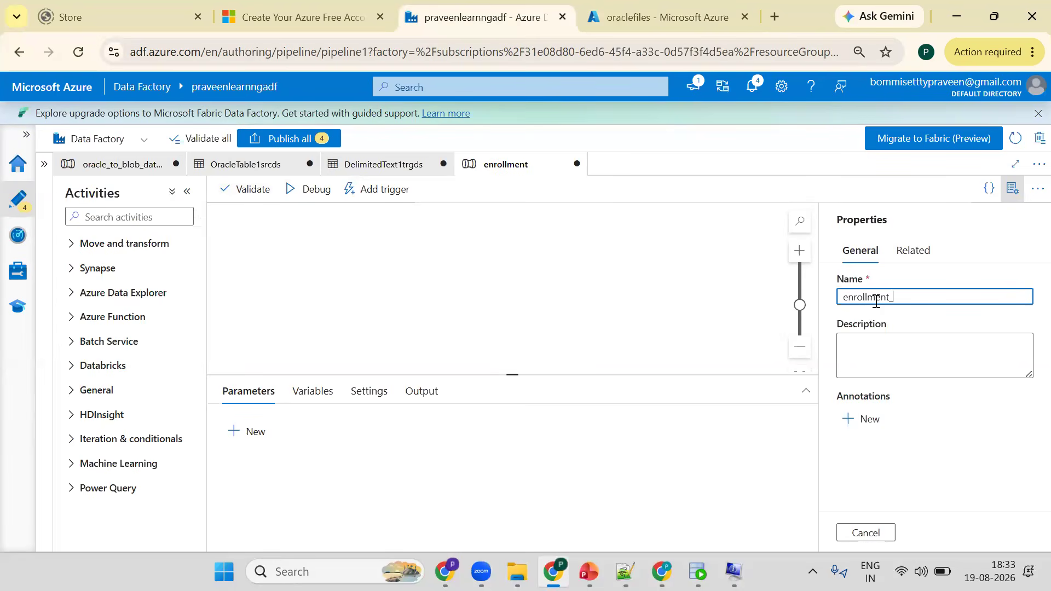
type("table_oracl_blob_data")
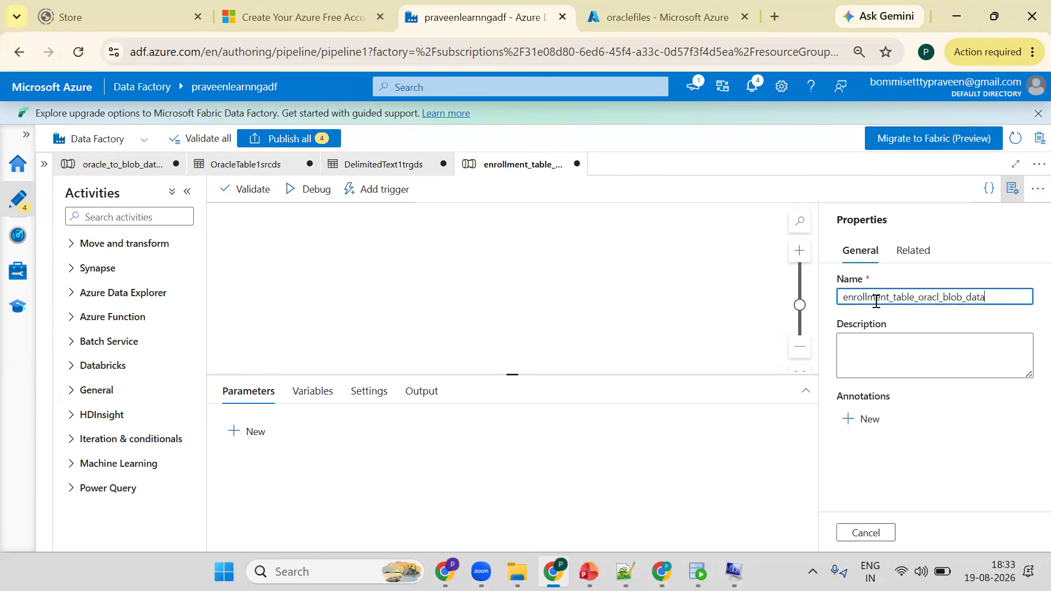
type("ingest_pl")
- Select the ENROLLMENTS table name in the SQL Developer worksheet
key("alt+Tab")
left_click(460, 187)
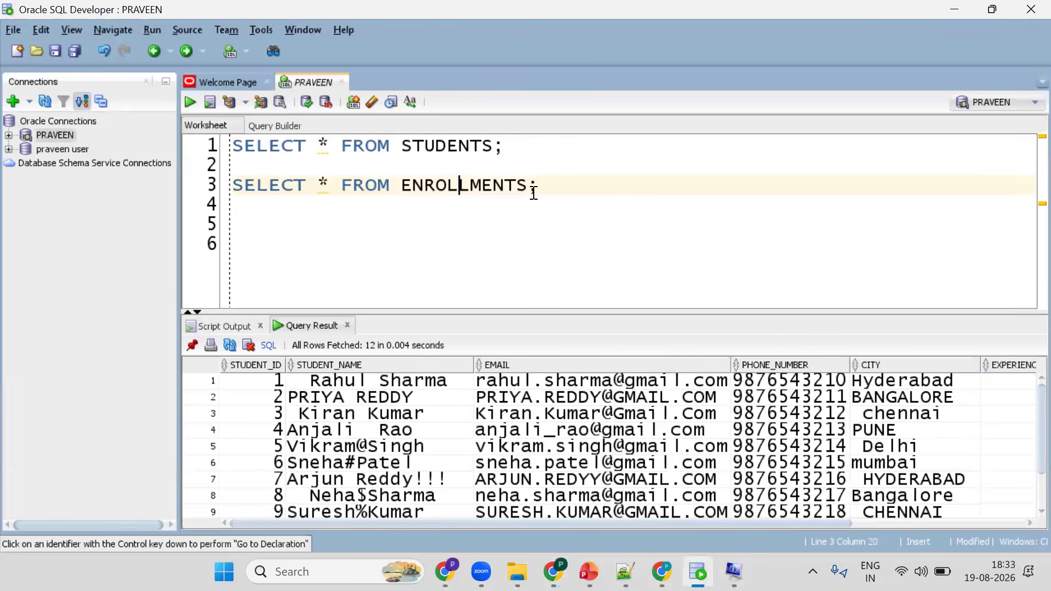
double_click(464, 186)
key("ctrl+c")
key("alt+Tab")
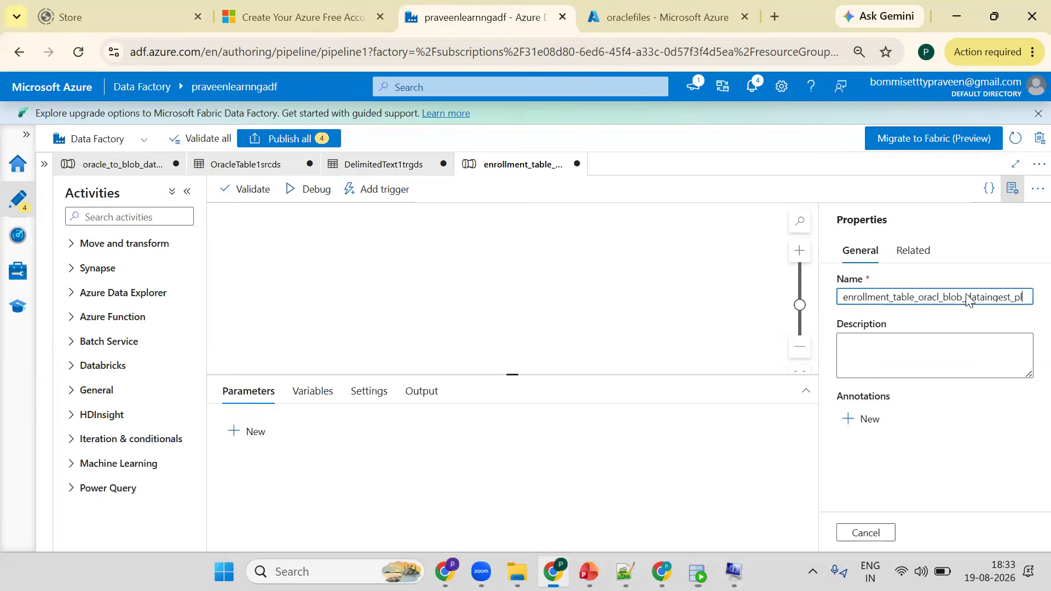
- Add a Copy data activity to the new pipeline's canvas
left_click(1004, 188)
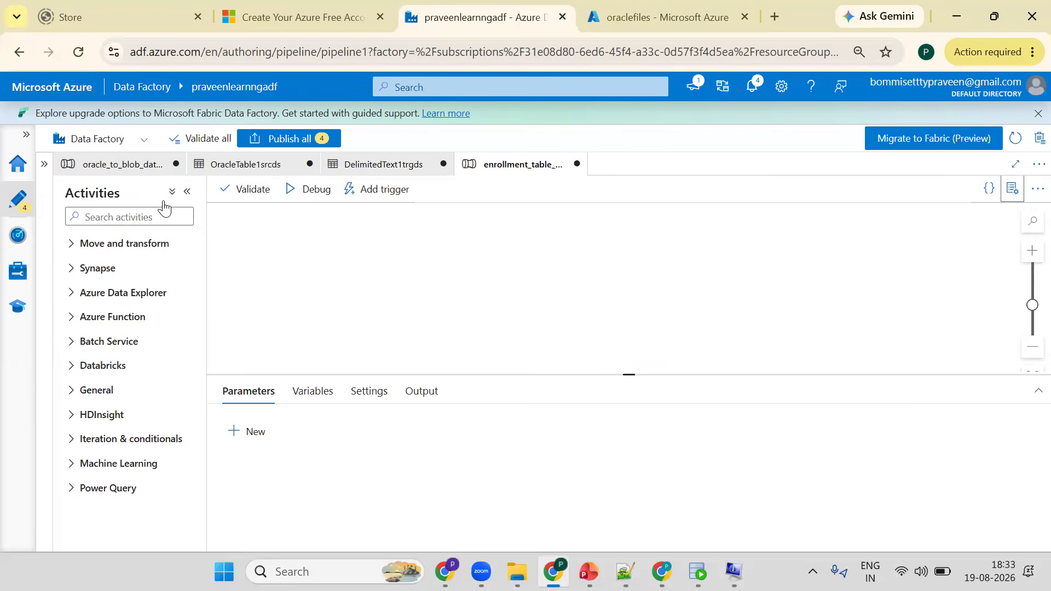
left_click(149, 218)
type("copy")
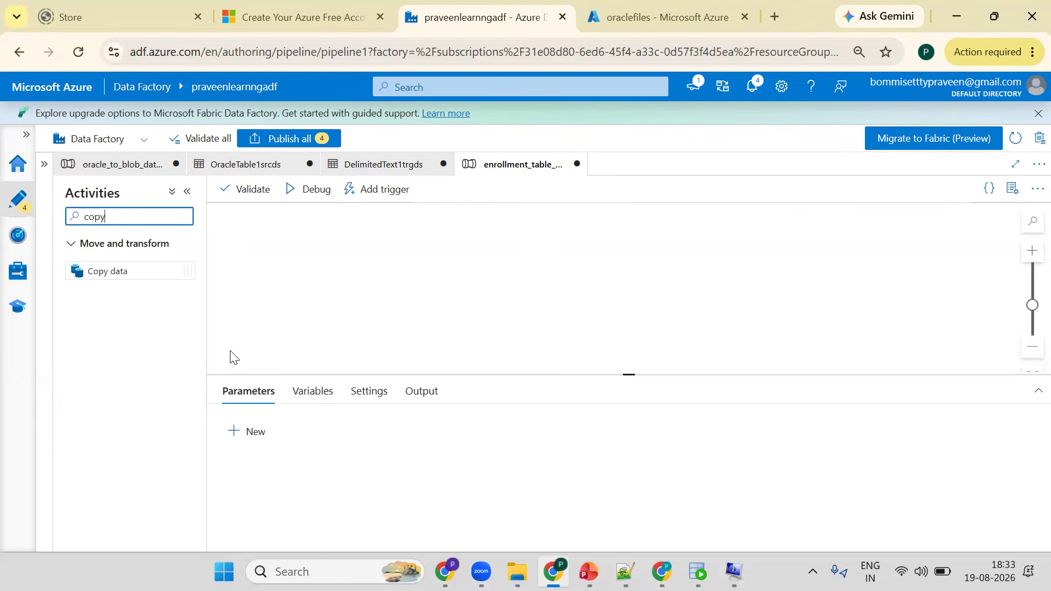
left_click_drag(101, 273, 602, 274)
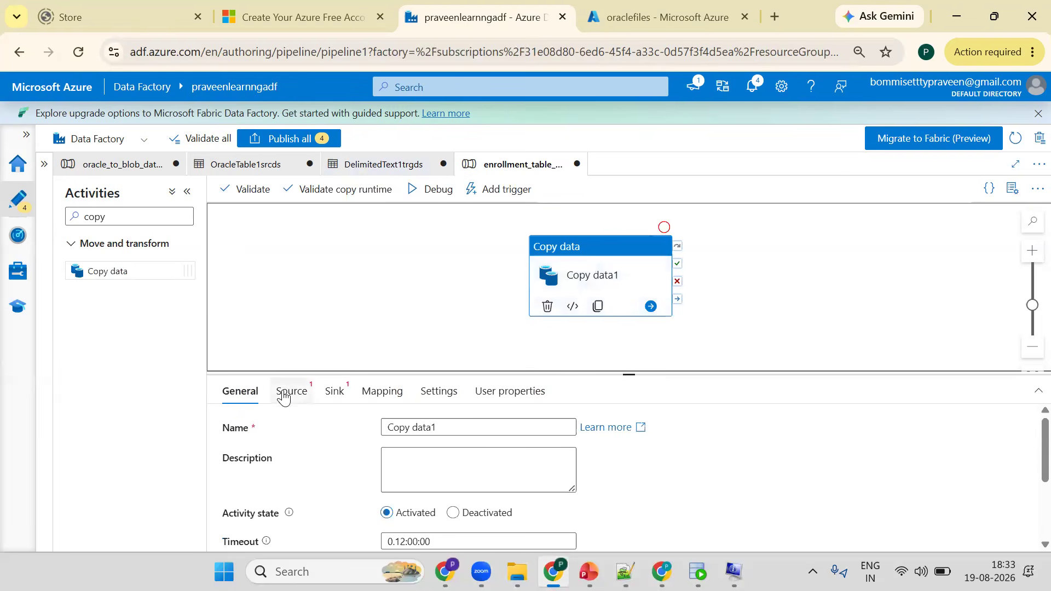
- Start a new Oracle source dataset for the Copy data activity
left_click(283, 396)
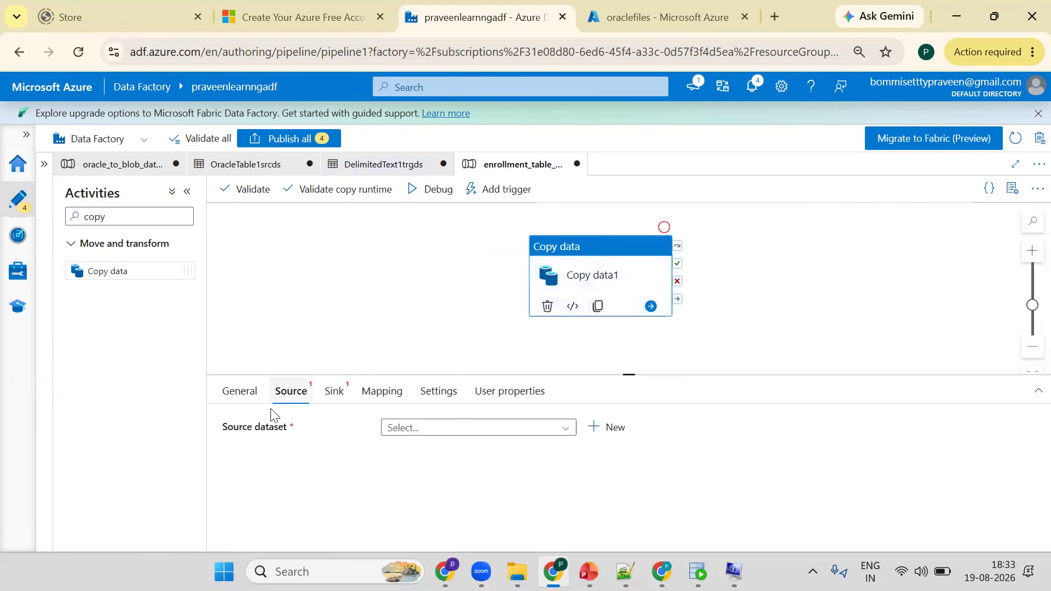
left_click(615, 431)
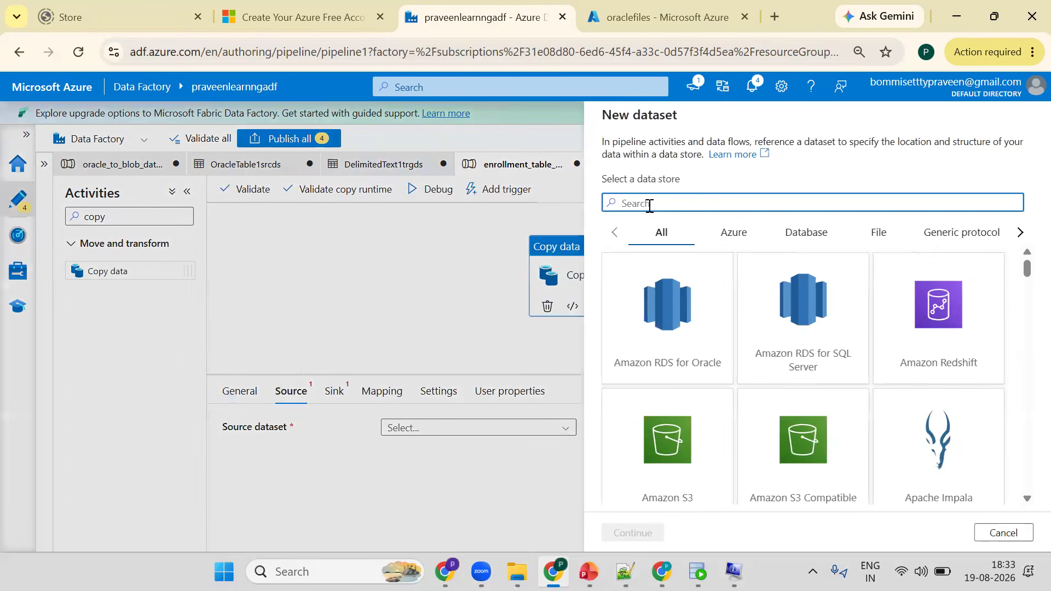
type("oracle")
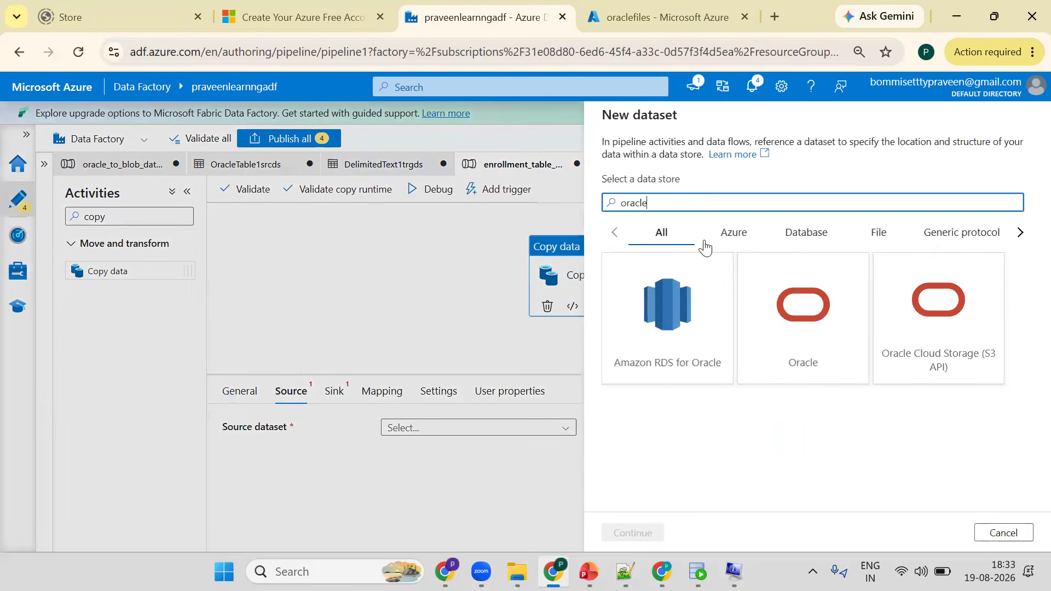
left_click(630, 531)
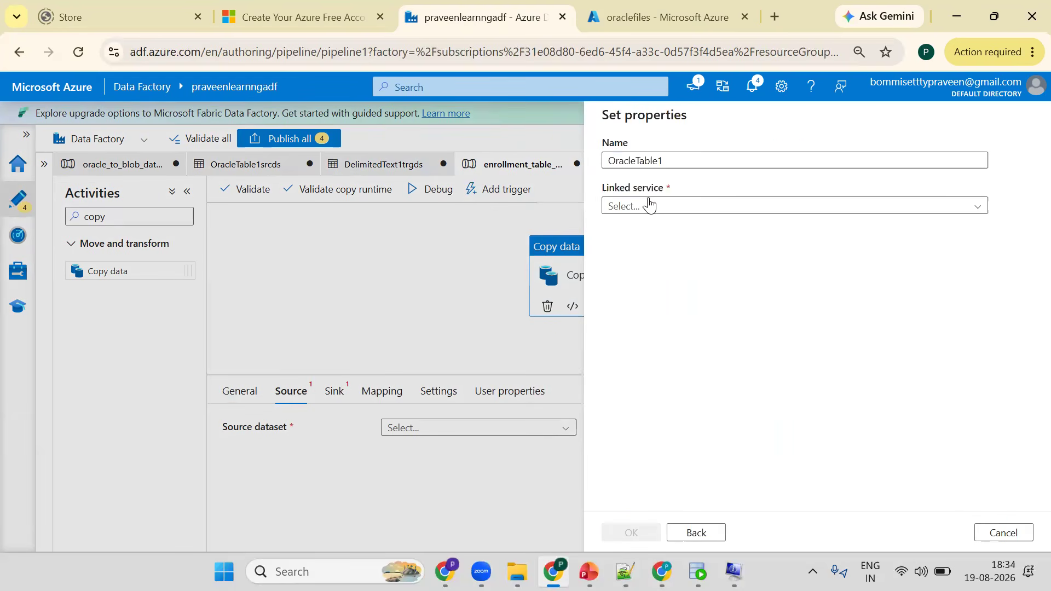
left_click(649, 205)
left_click(638, 252)
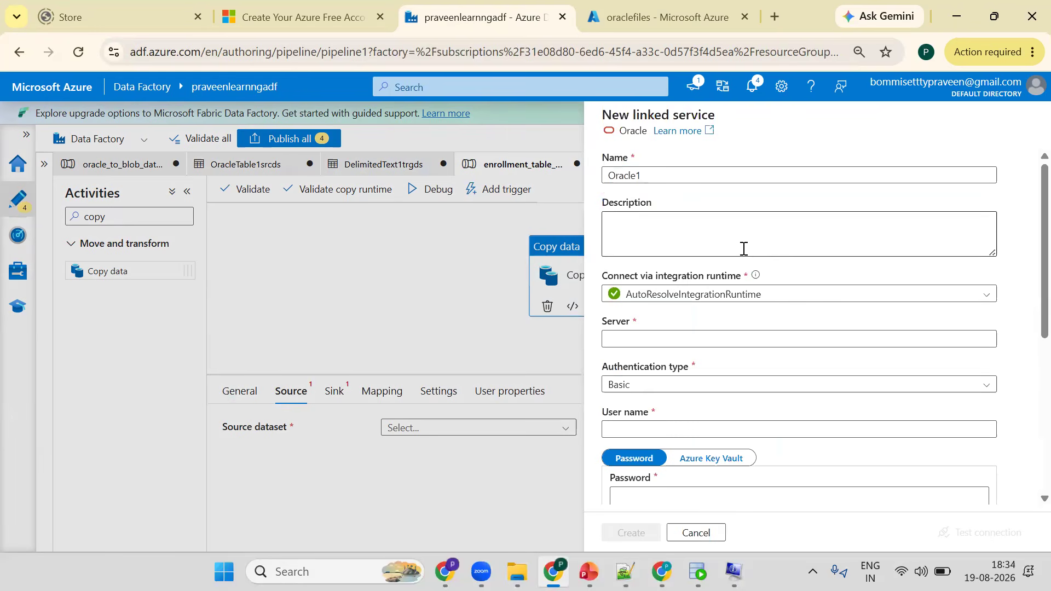
left_click(718, 534)
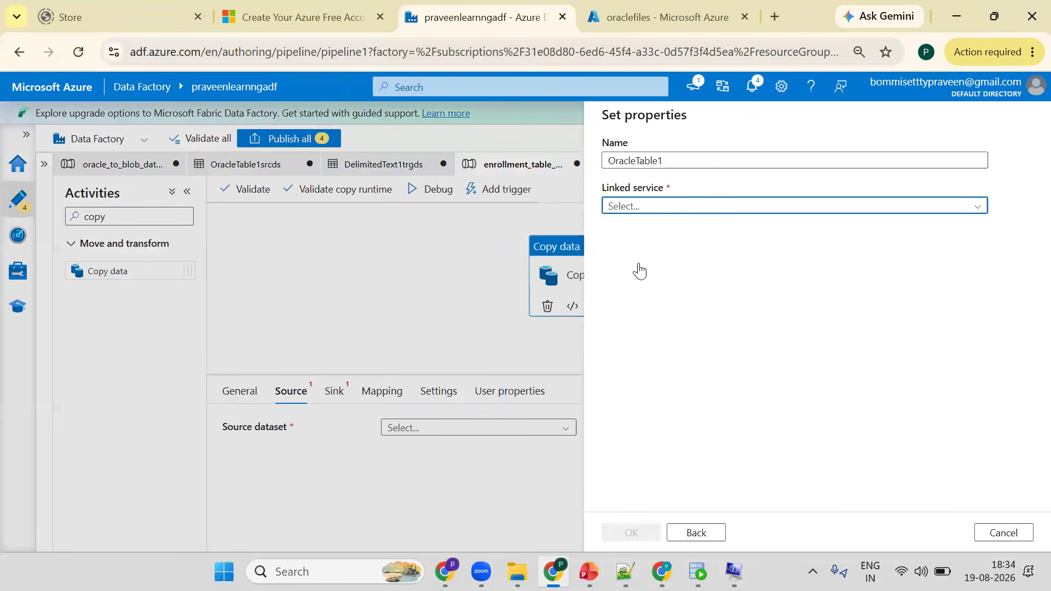
- Set the Oracle dataset's linked service to Oracle1ls and its table to HR.ENROLLMENTS, and confirm the dataset
left_click(633, 273)
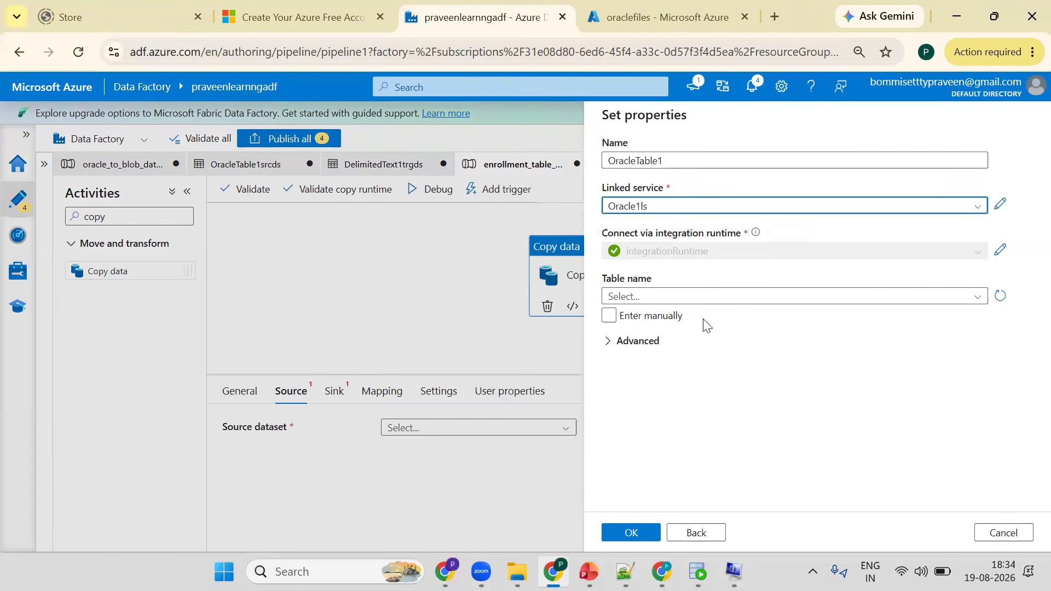
left_click(679, 296)
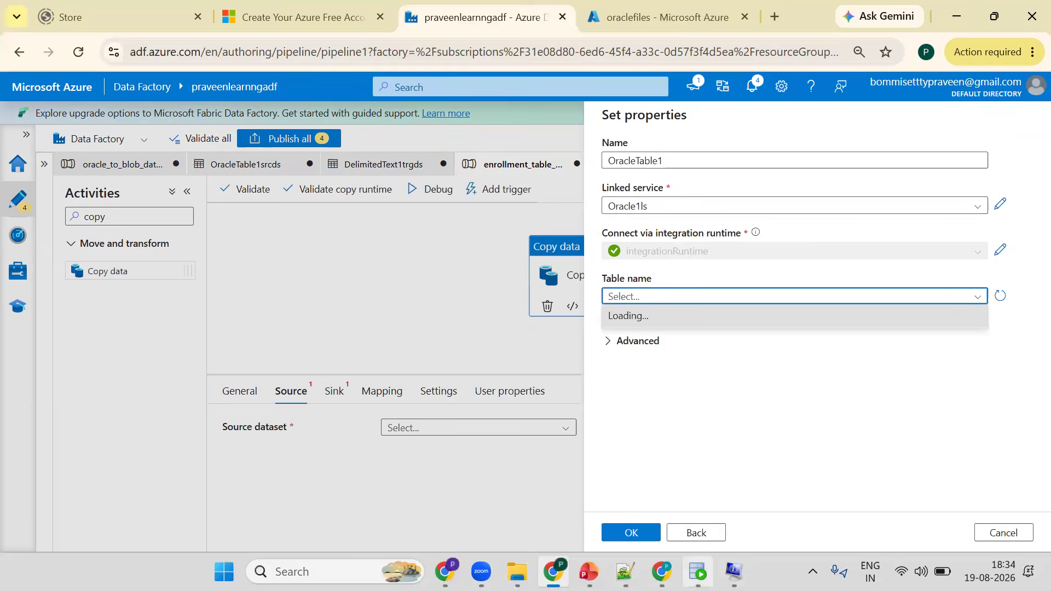
key("alt+Tab")
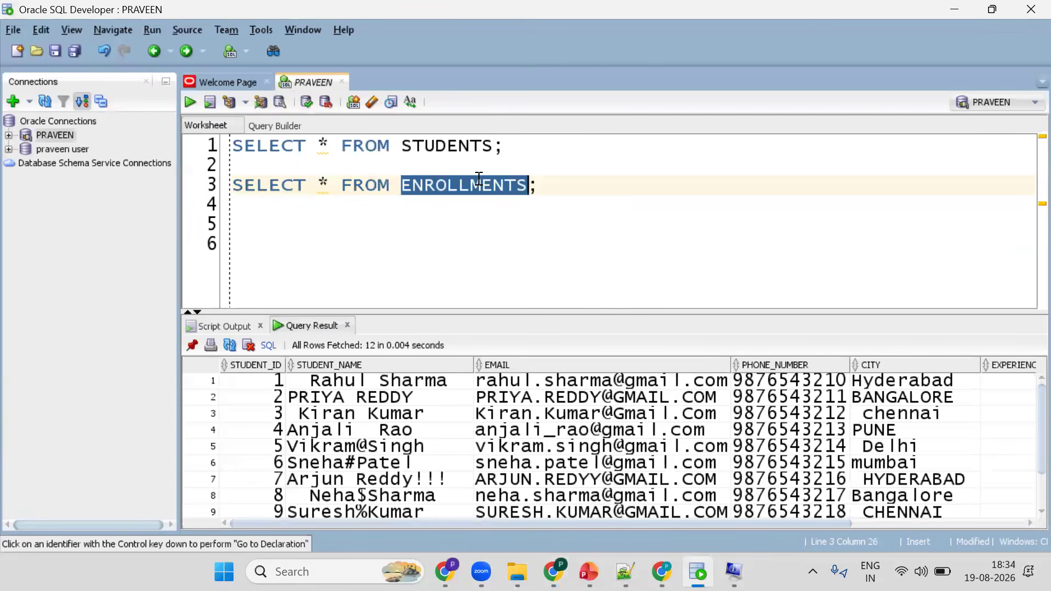
key("alt+Tab")
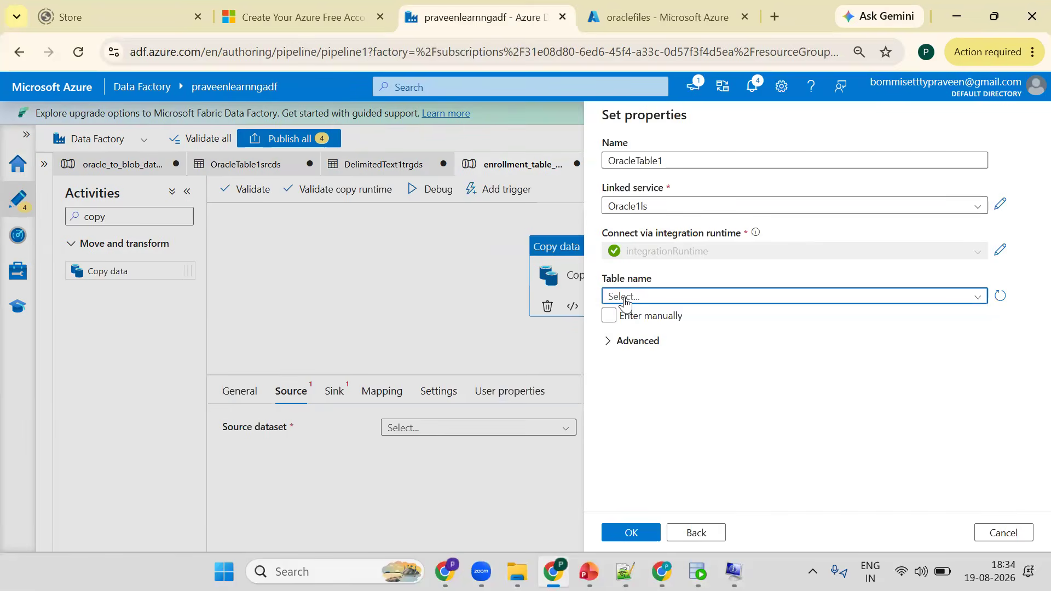
left_click(626, 304)
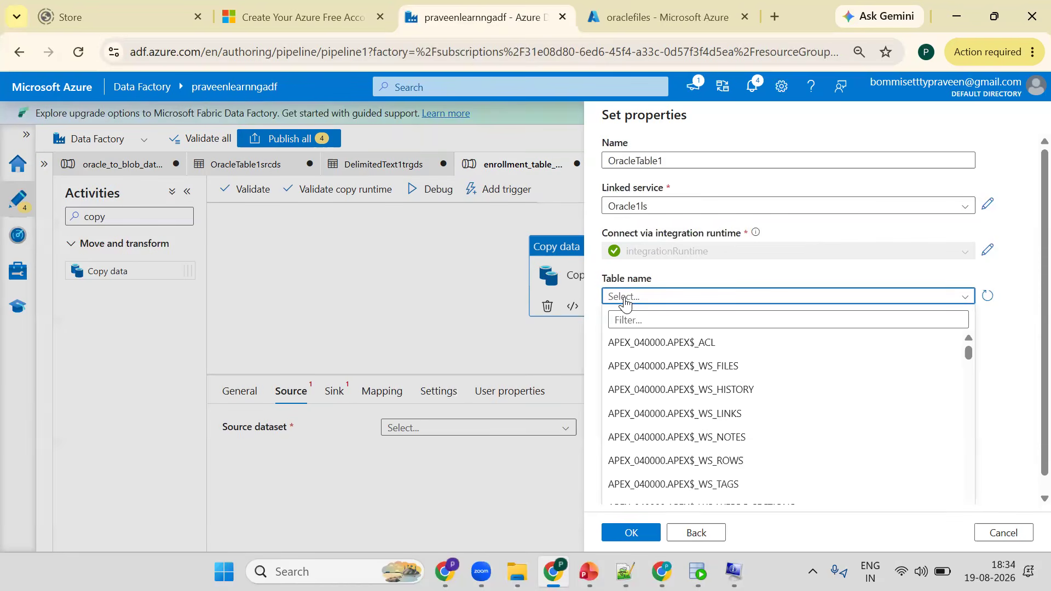
left_click(632, 321)
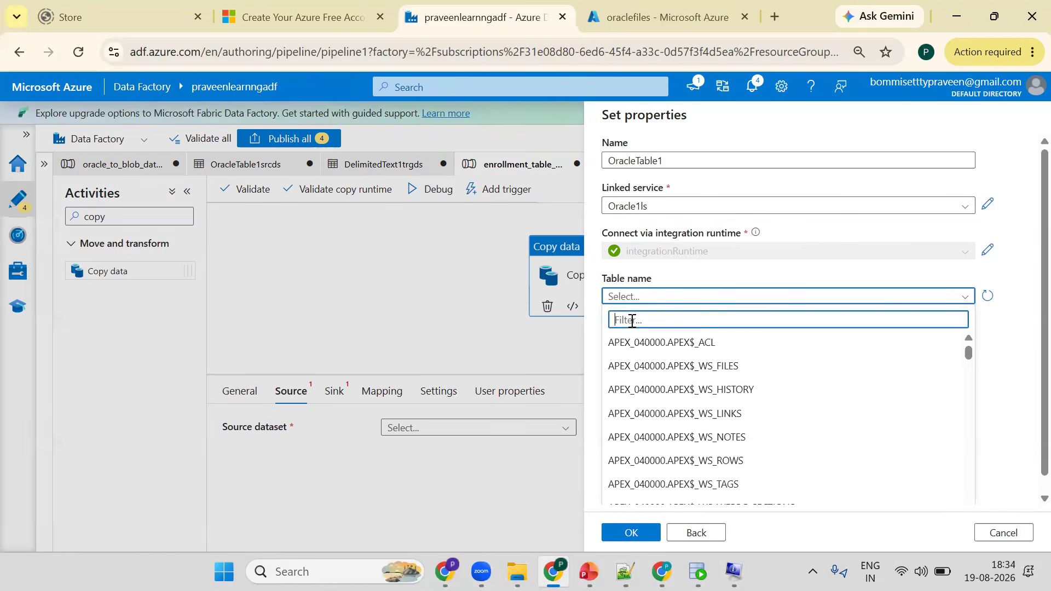
key("ctrl+v")
left_click(630, 343)
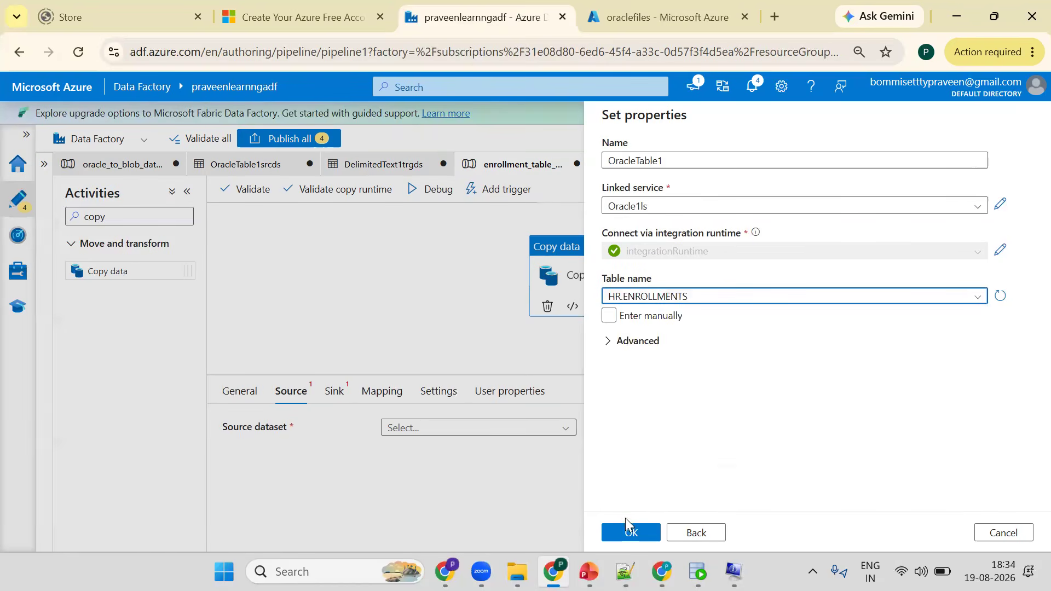
left_click(632, 531)
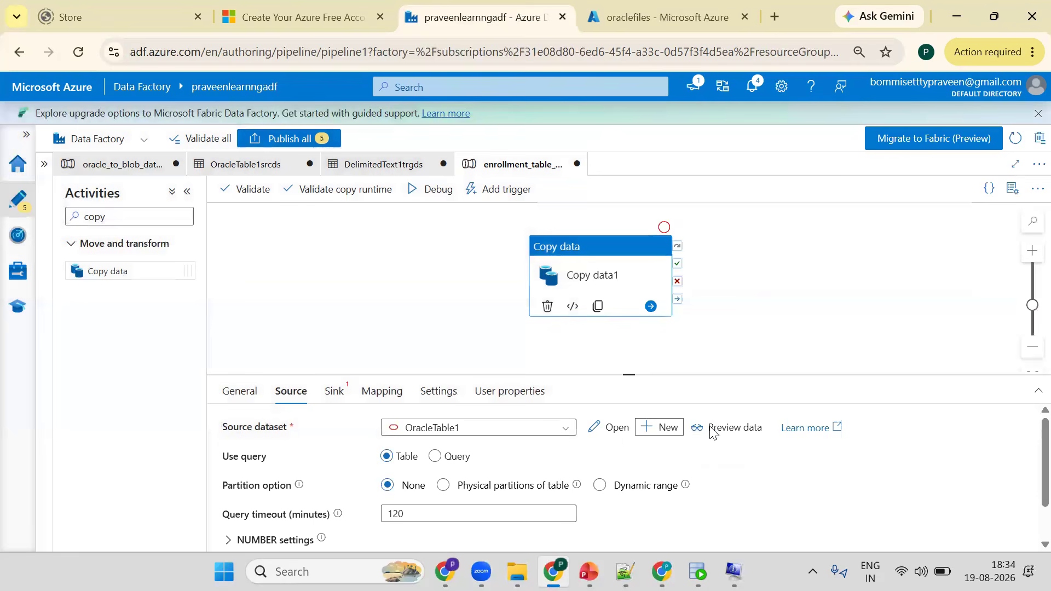
- Preview the data of the OracleTable1 source dataset
left_click(711, 429)
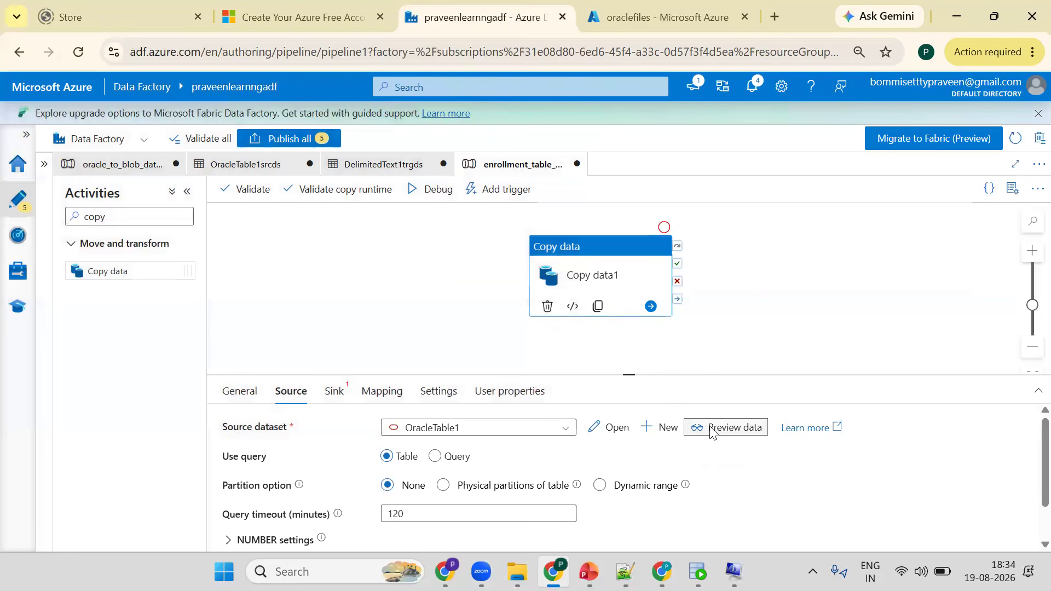
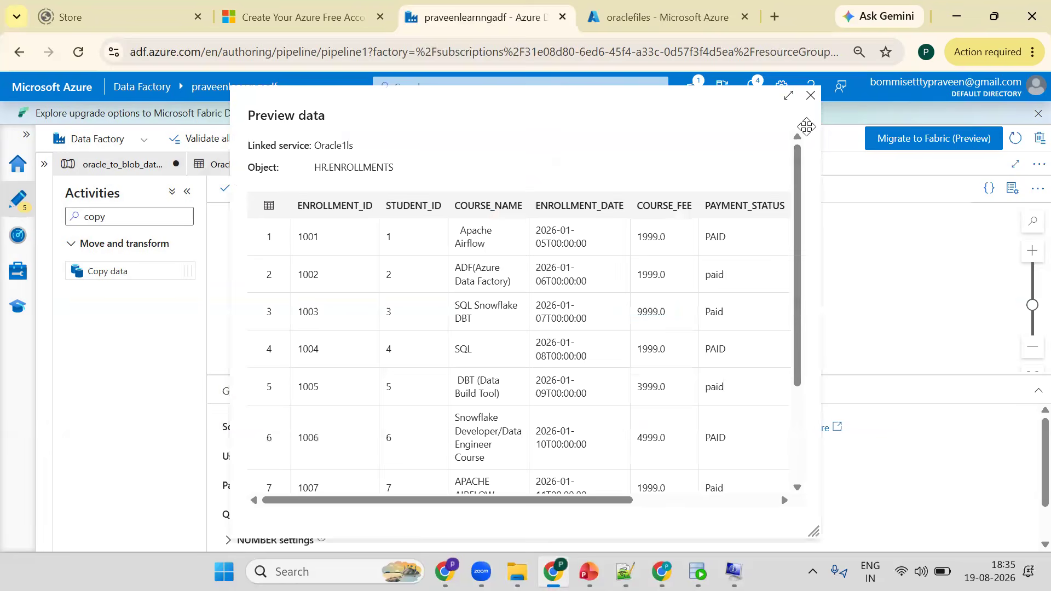
- Start a new Azure Blob Storage sink dataset in DelimitedText format for the Copy data activity
left_click(811, 95)
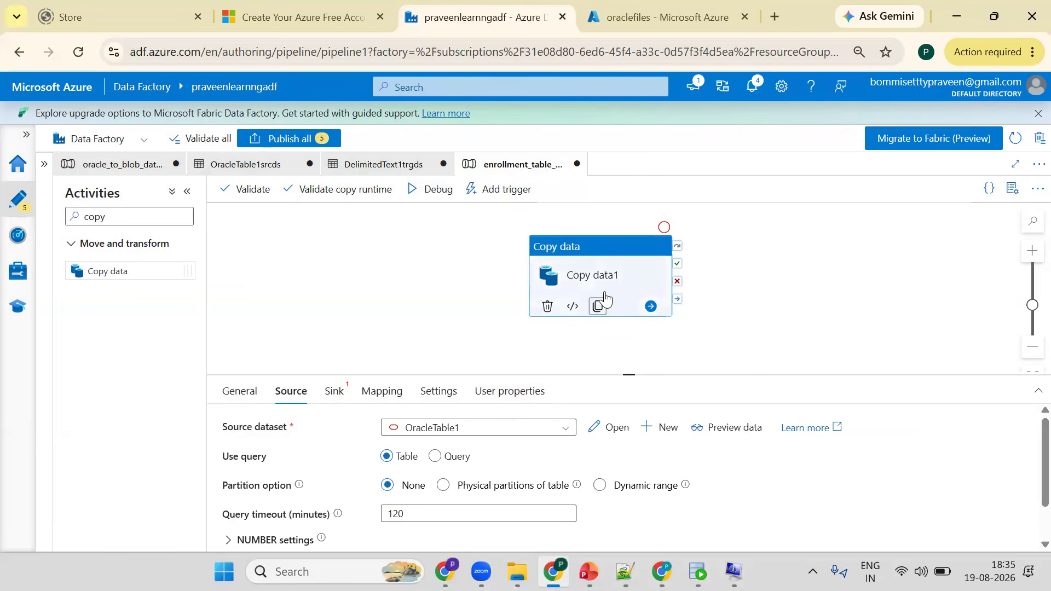
left_click(335, 392)
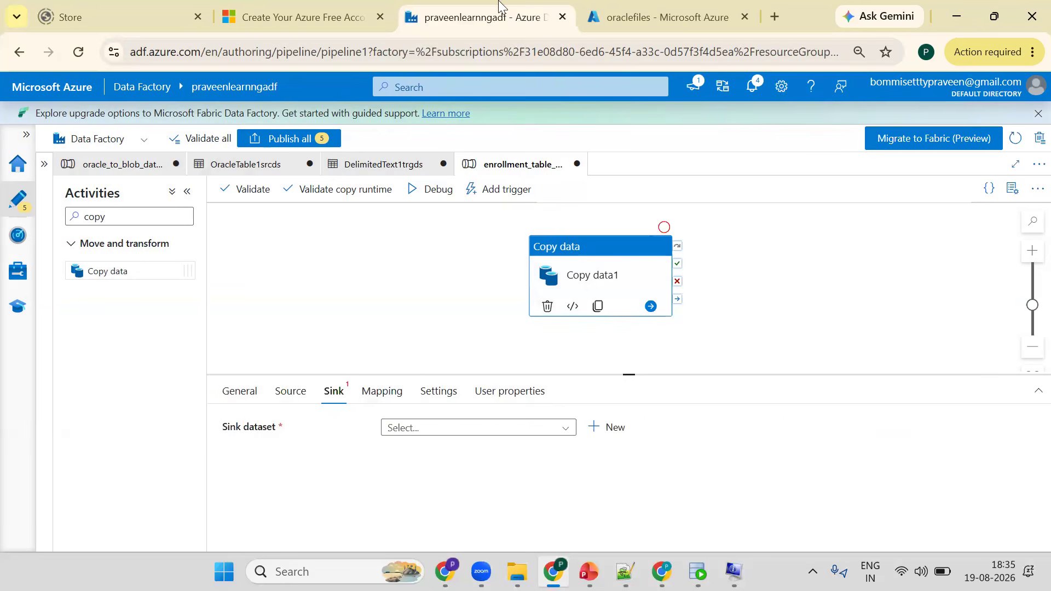
key("ctrl+Tab")
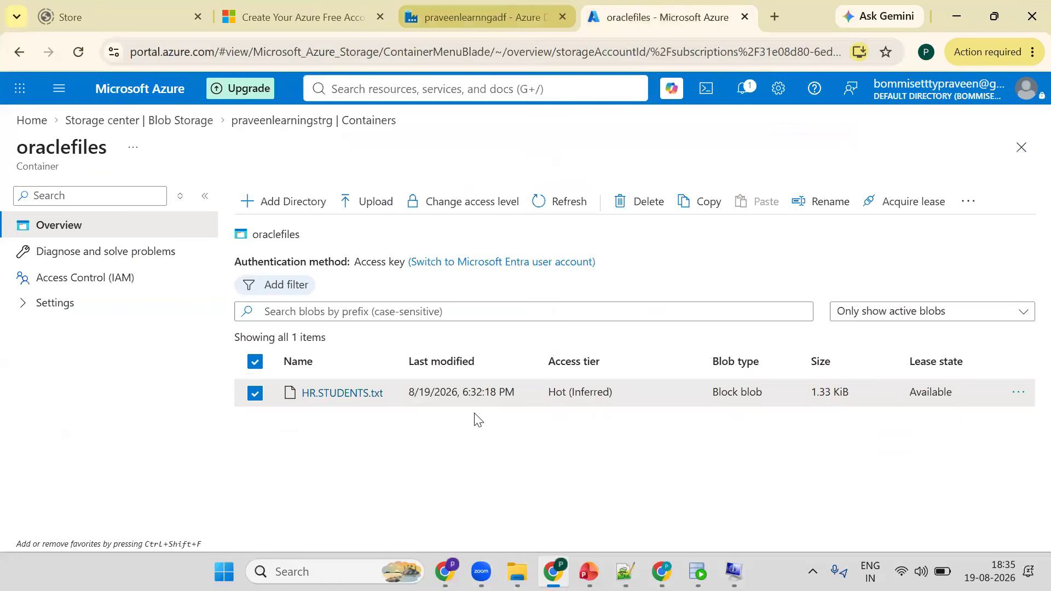
key("ctrl+shift+Tab")
left_click(605, 426)
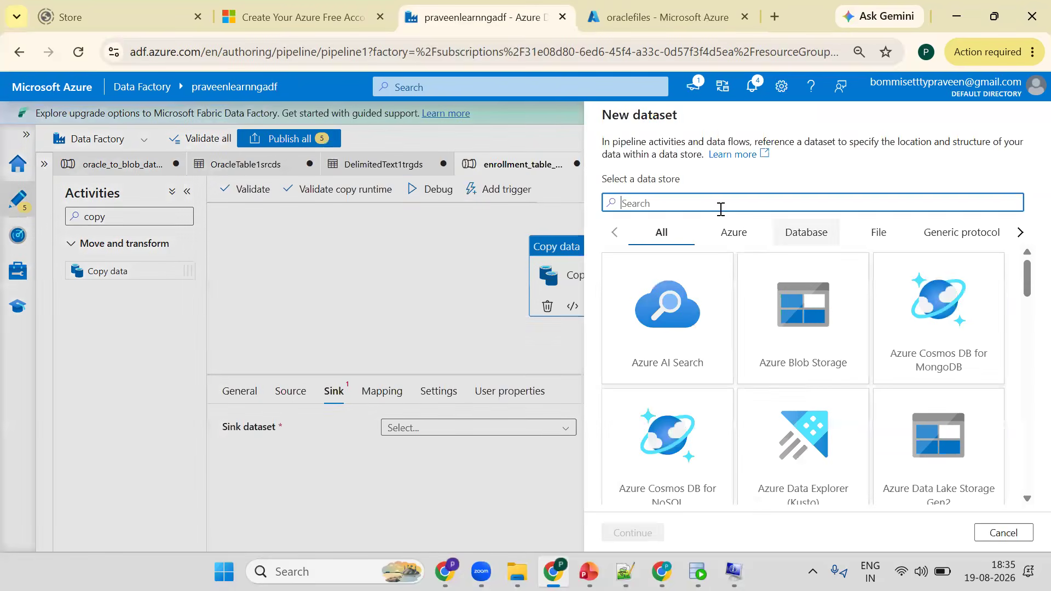
left_click(824, 315)
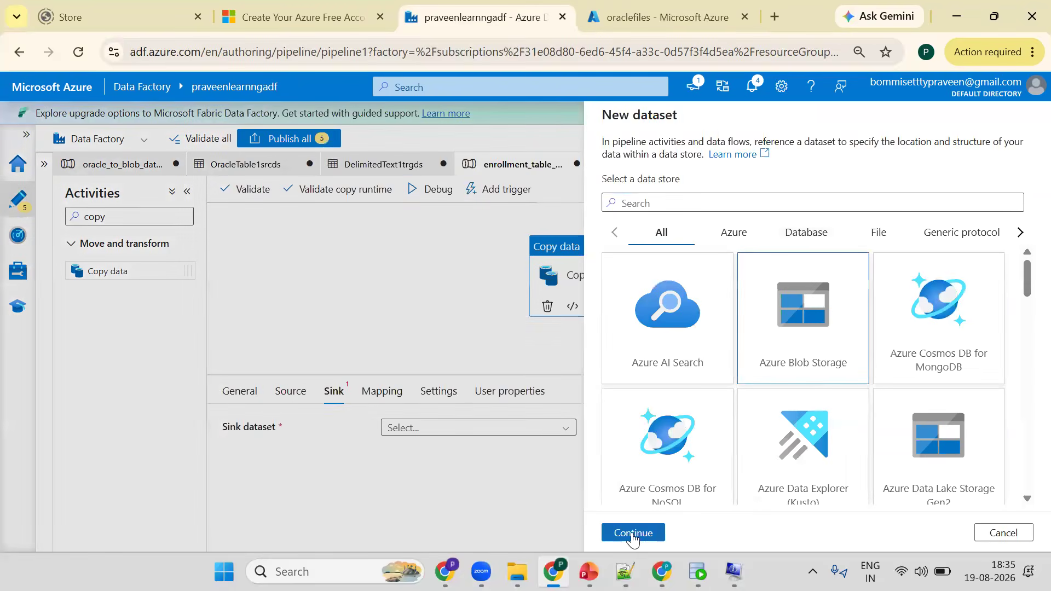
left_click(632, 534)
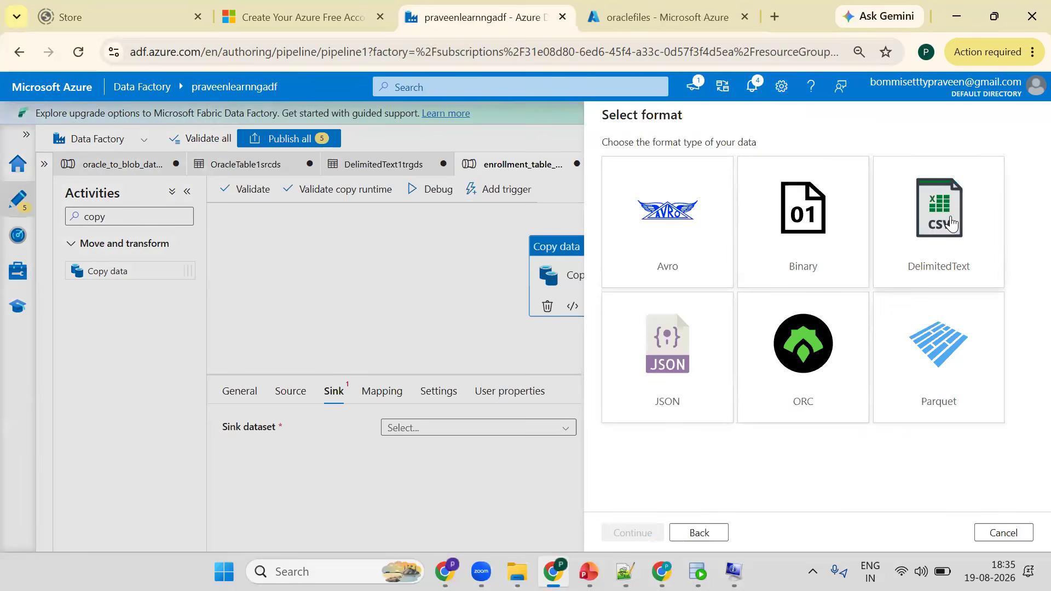
left_click(950, 222)
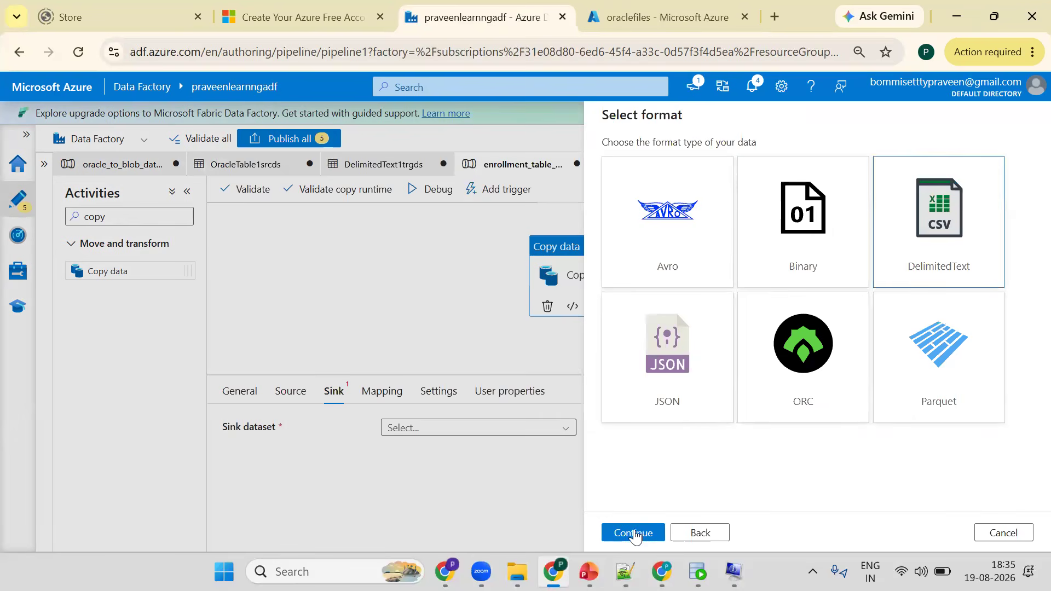
left_click(633, 531)
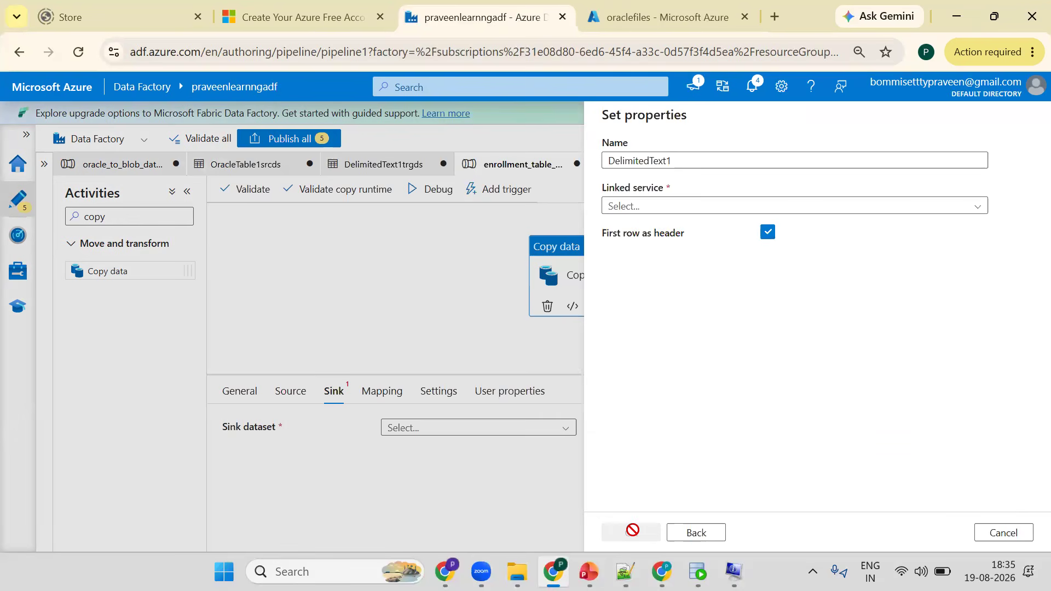
- Set the sink dataset's linked service to AzureBlobStorage1ls and its file path to the oraclefiles container, and confirm
left_click(663, 208)
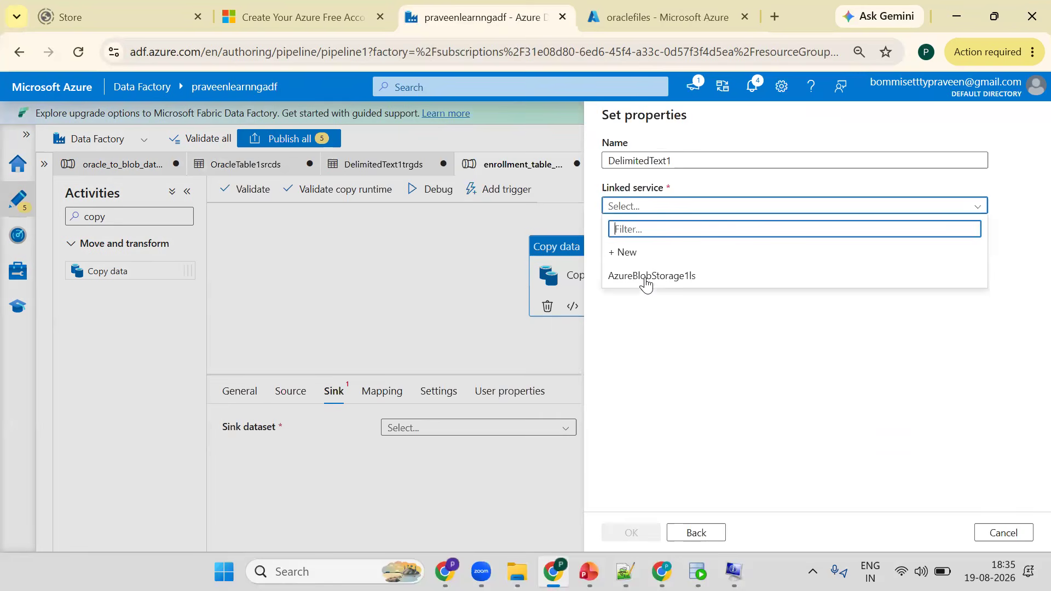
left_click(648, 281)
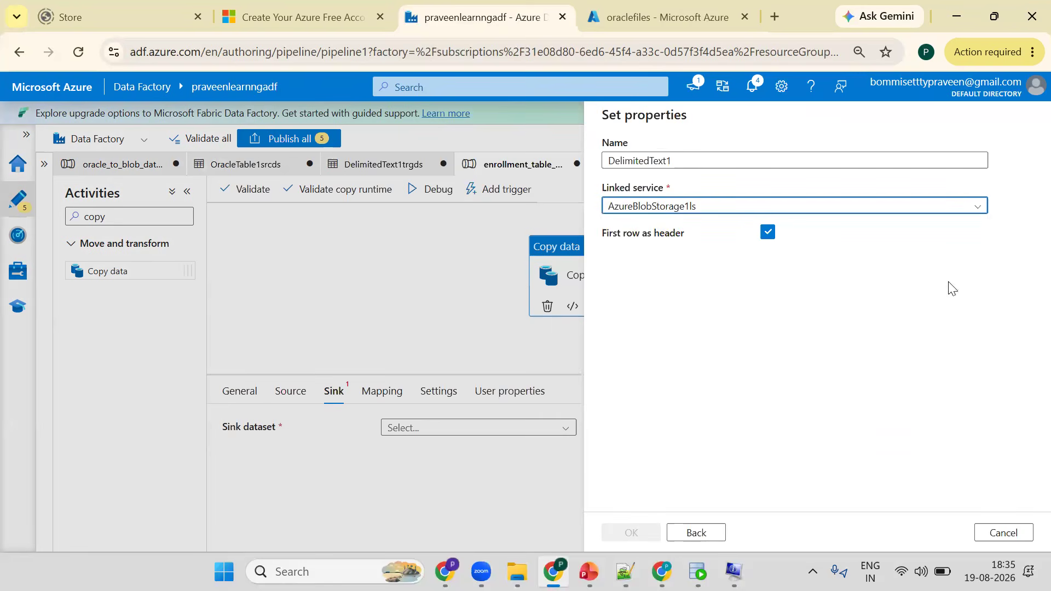
left_click(998, 248)
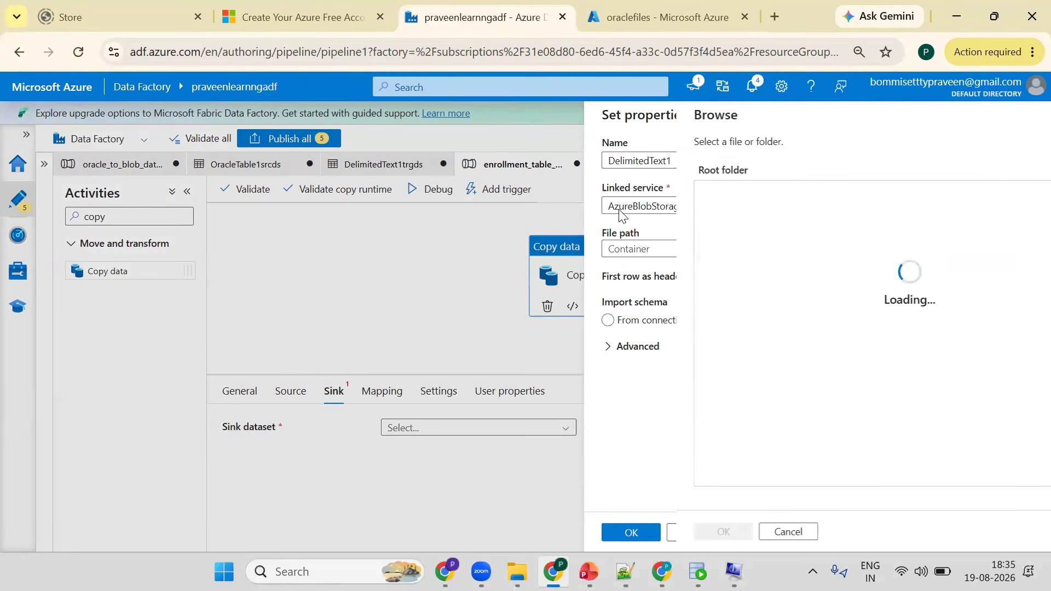
double_click(645, 200)
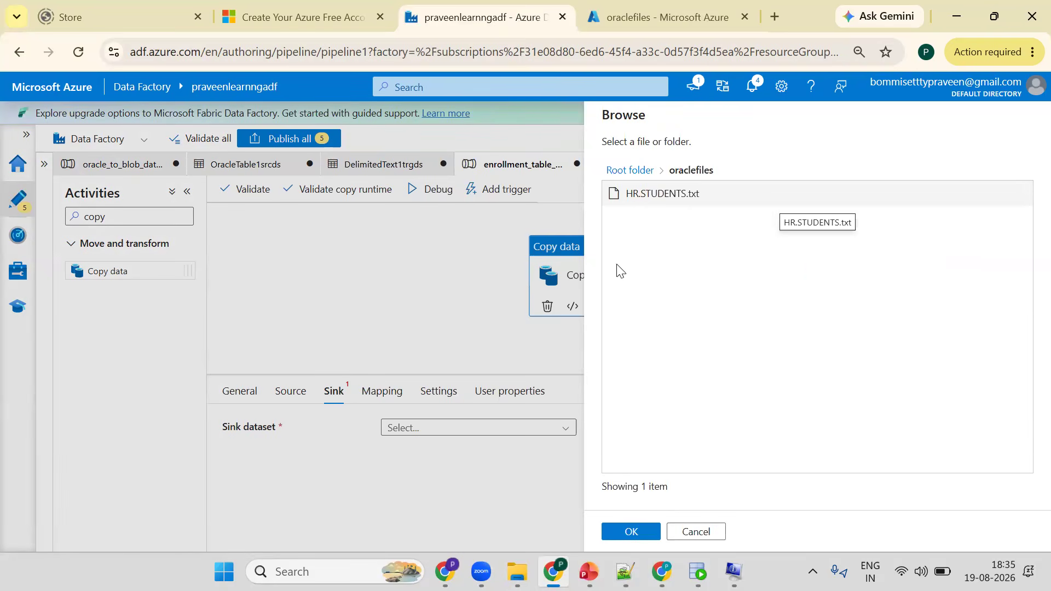
left_click(625, 535)
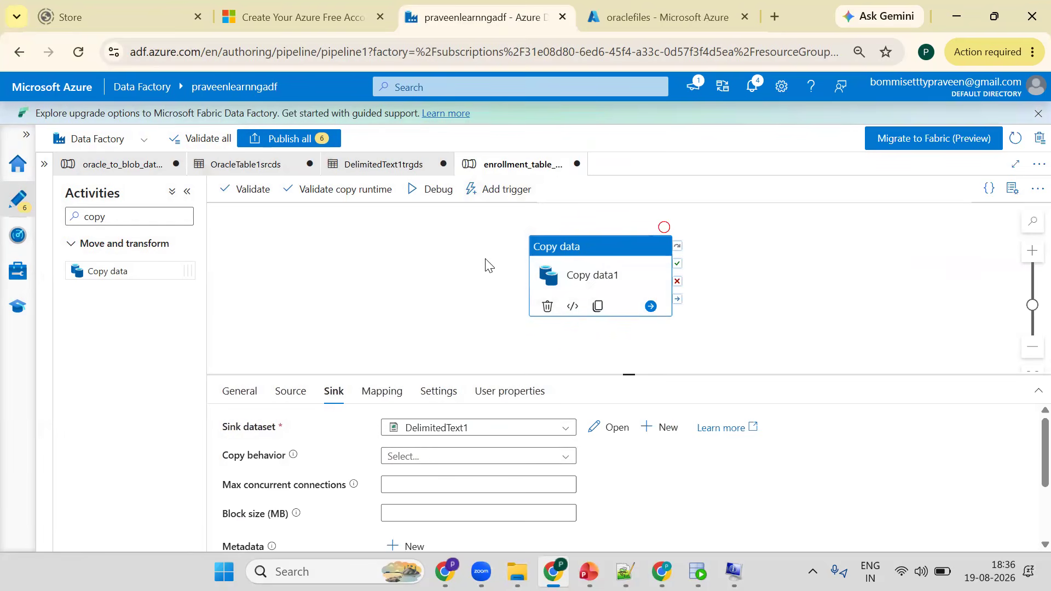
- Debug the pipeline and run the SELECT * FROM ENROLLMENTS query in Oracle SQL Developer
left_click(432, 196)
key("alt+Tab")
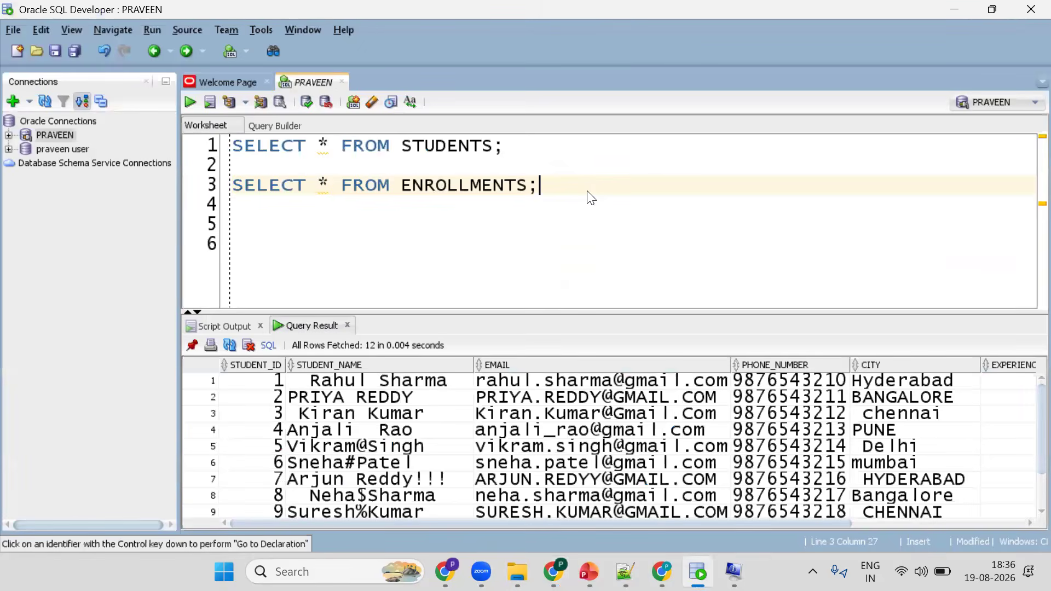
key("ctrl+Return")
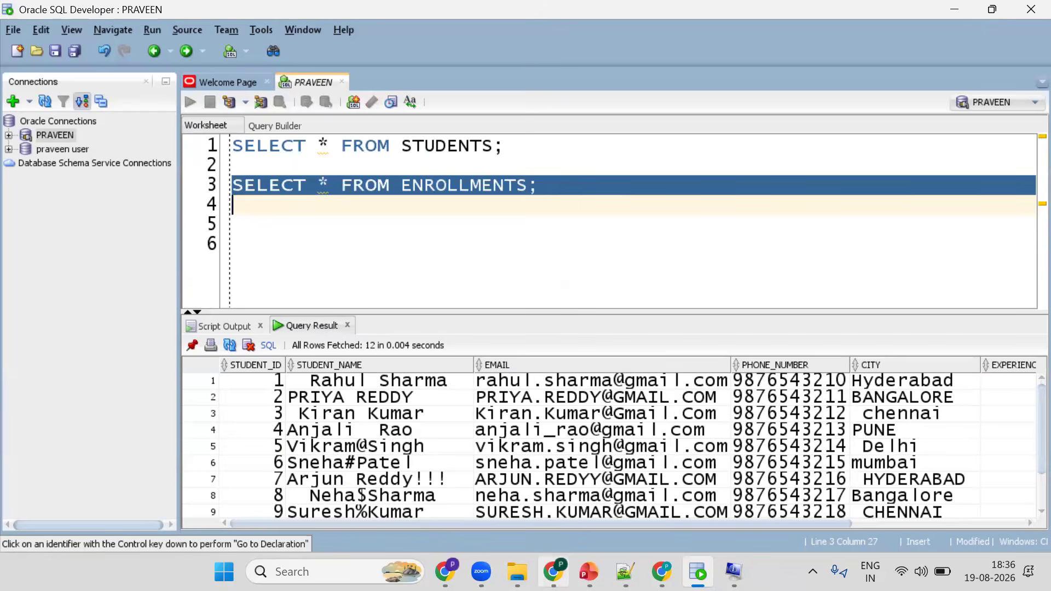
- Refresh the oraclefiles container's blob listing in the Azure portal
key("alt+Tab")
key("ctrl+Tab")
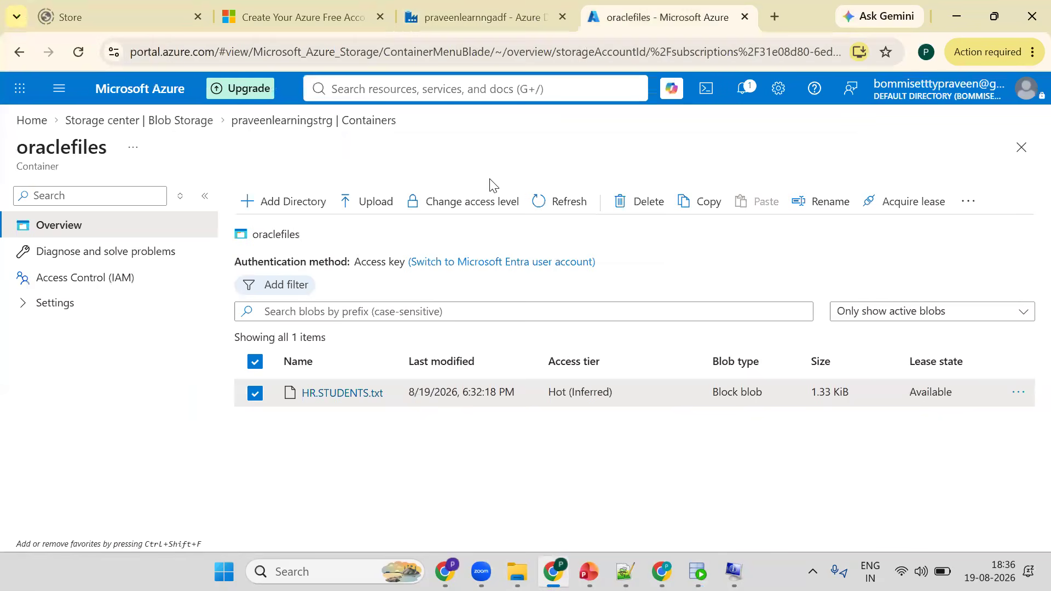
left_click(540, 205)
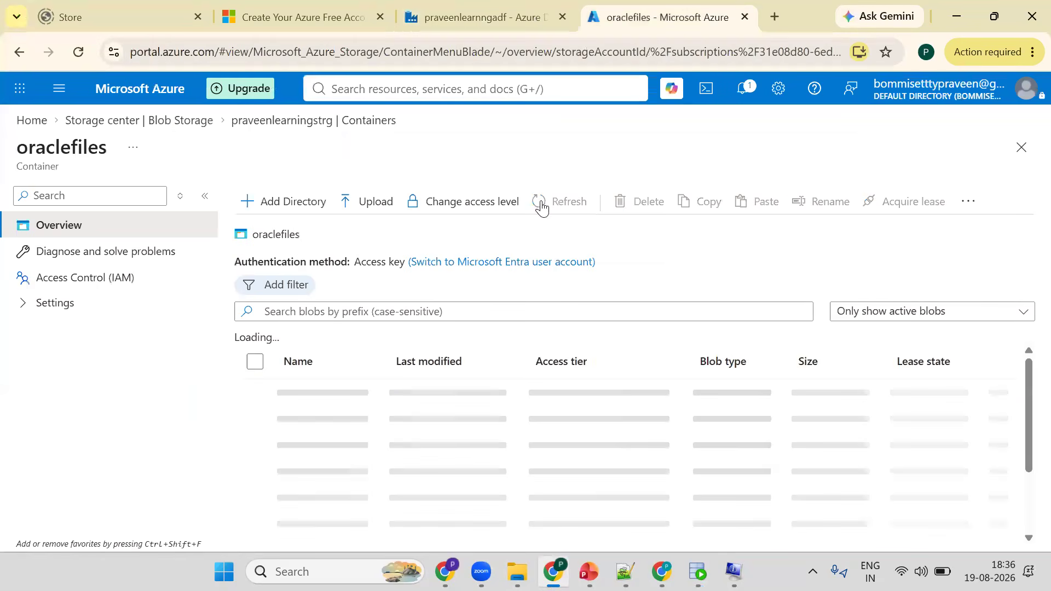
left_click(540, 206)
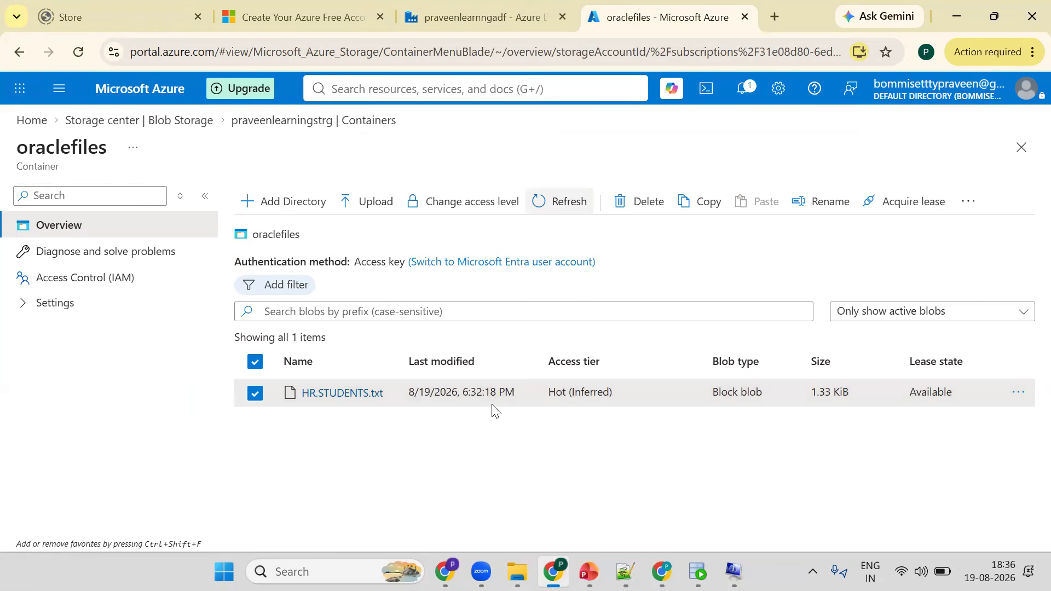
left_click(540, 207)
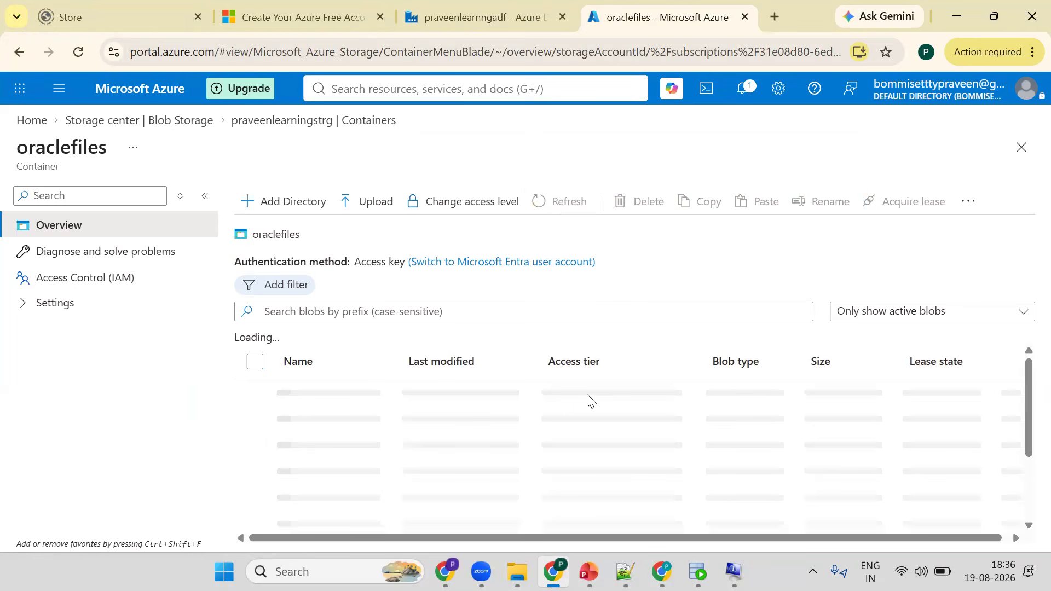
key("ctrl+shift+Tab")
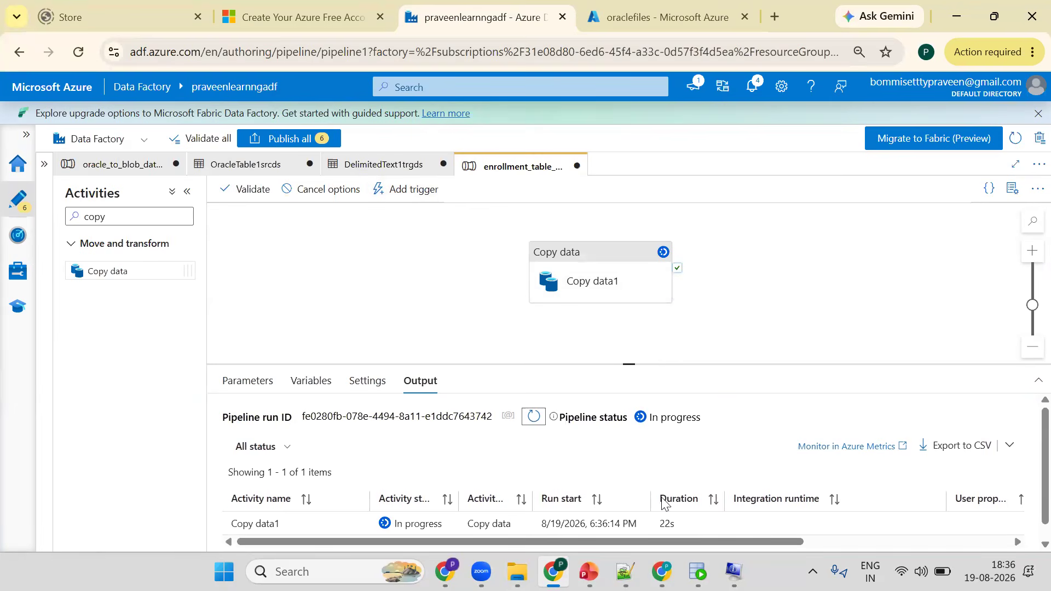
- Refresh the pipeline run status and open the Copy data1 activity's run details
left_click(534, 418)
left_click(534, 419)
left_click(534, 418)
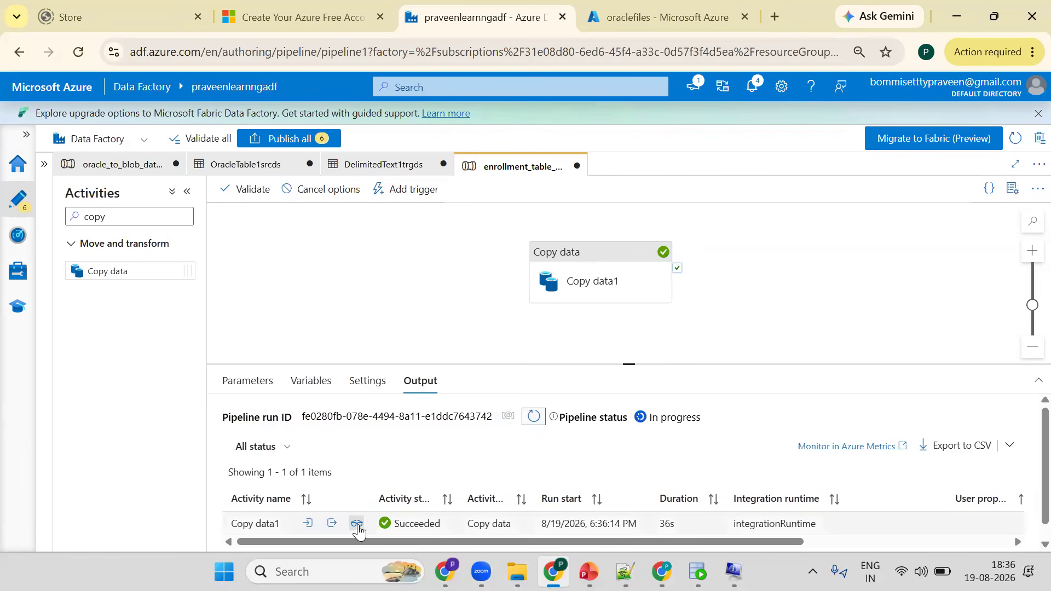
left_click(356, 524)
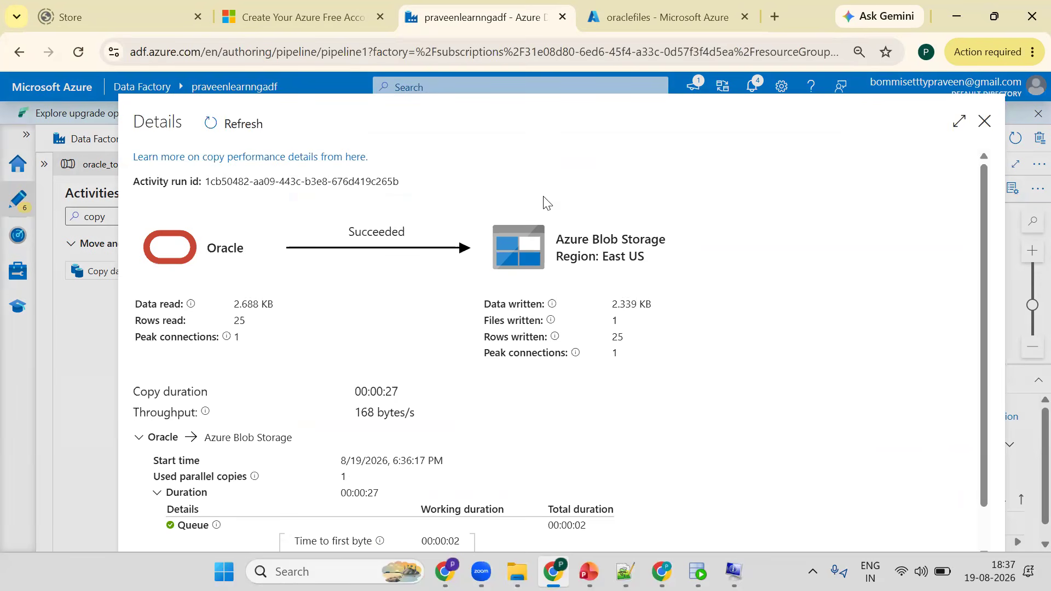
- Check the oraclefiles container, then look through the Part 1 Data Ingestion and Part 2 Data Loading presentation slides
key("ctrl+Tab")
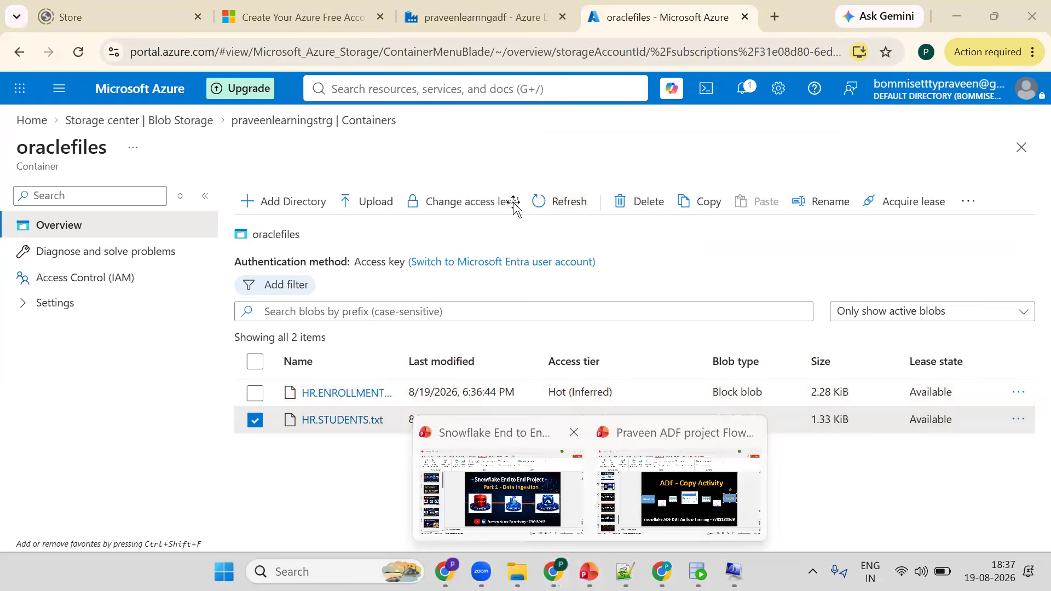
left_click(502, 489)
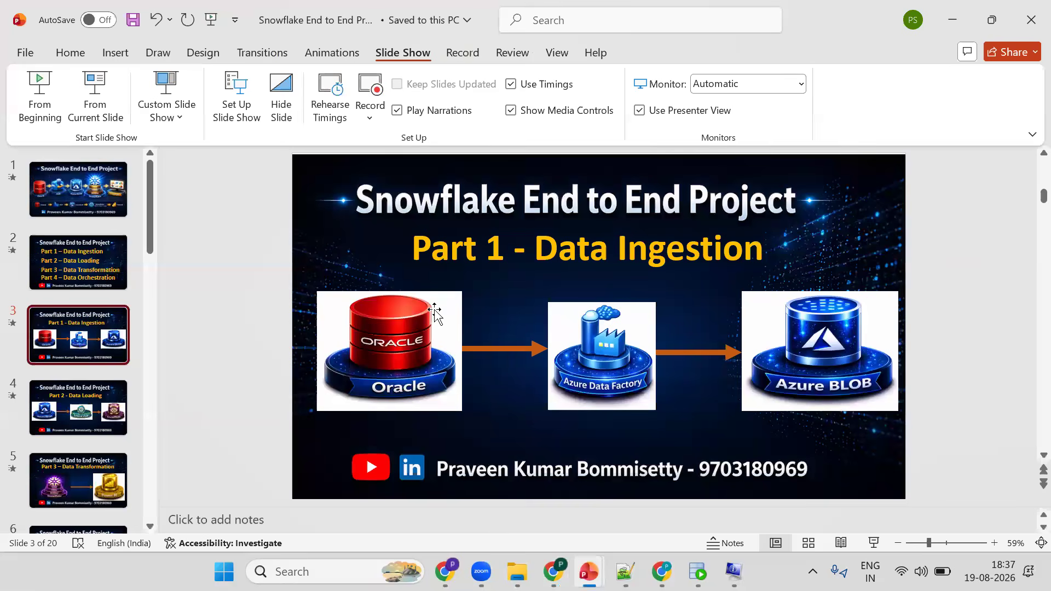
left_click(394, 320)
left_click(864, 351)
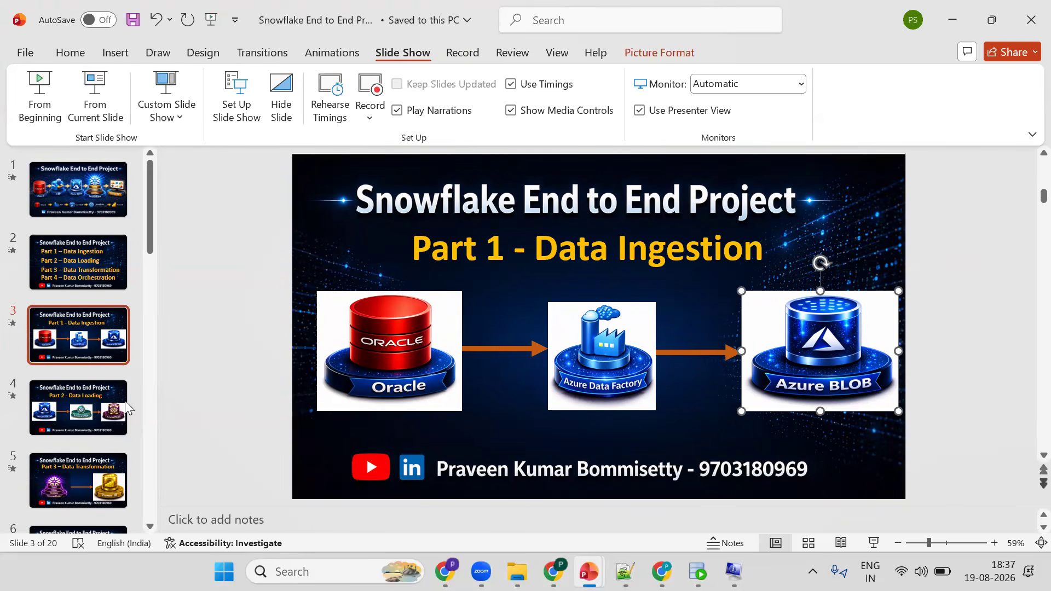
scroll(544, 278, "down", 1)
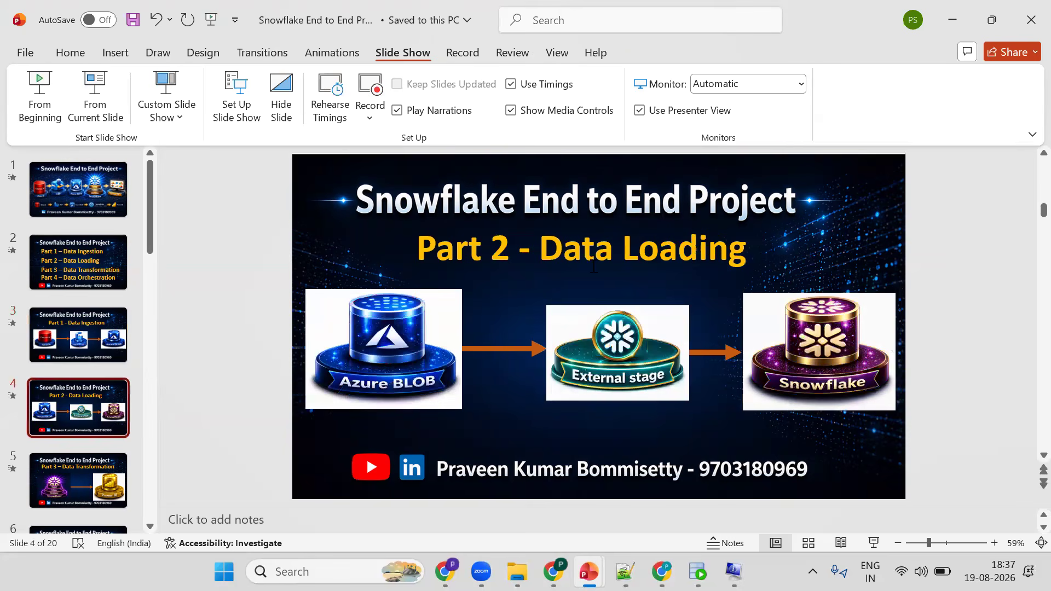
left_click(843, 349)
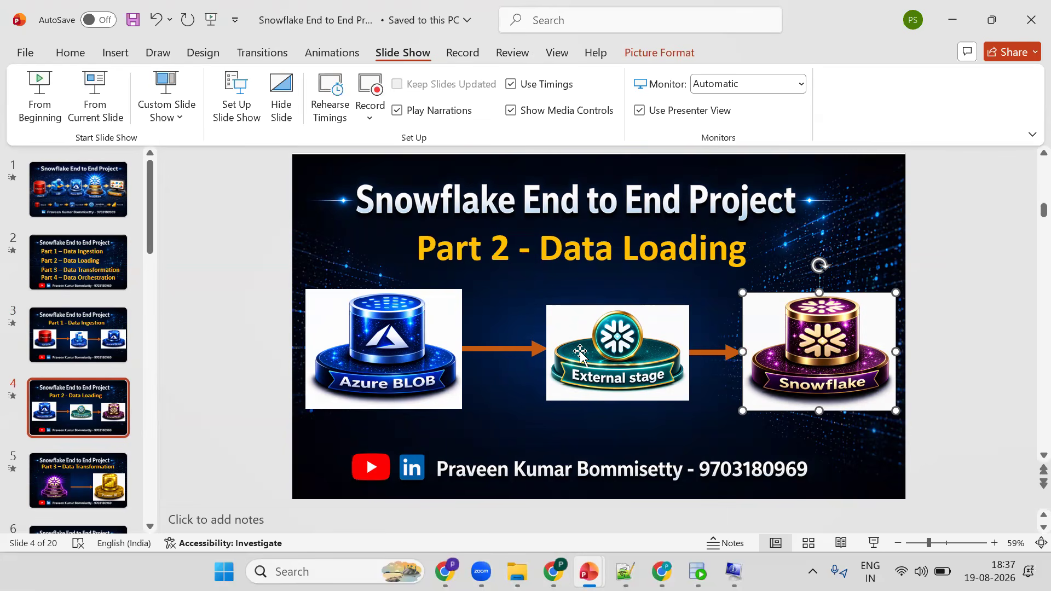
- Add a separator line of equals signs and a line reading "Part 1: Data Ingestion" to the notes file
key("alt+Tab")
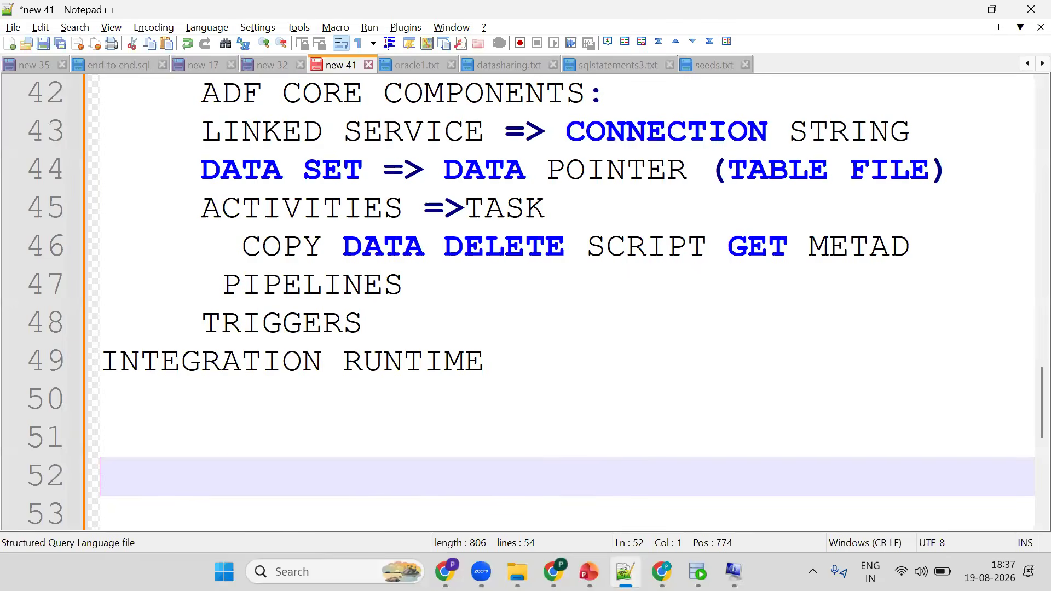
type("============")
key("Return")
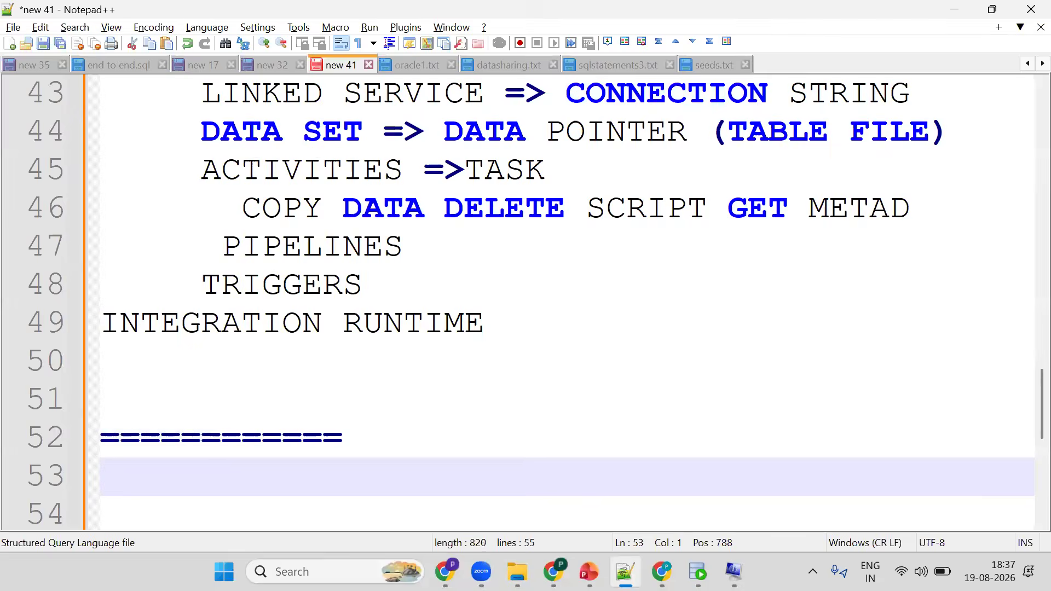
type("Part 1: ")
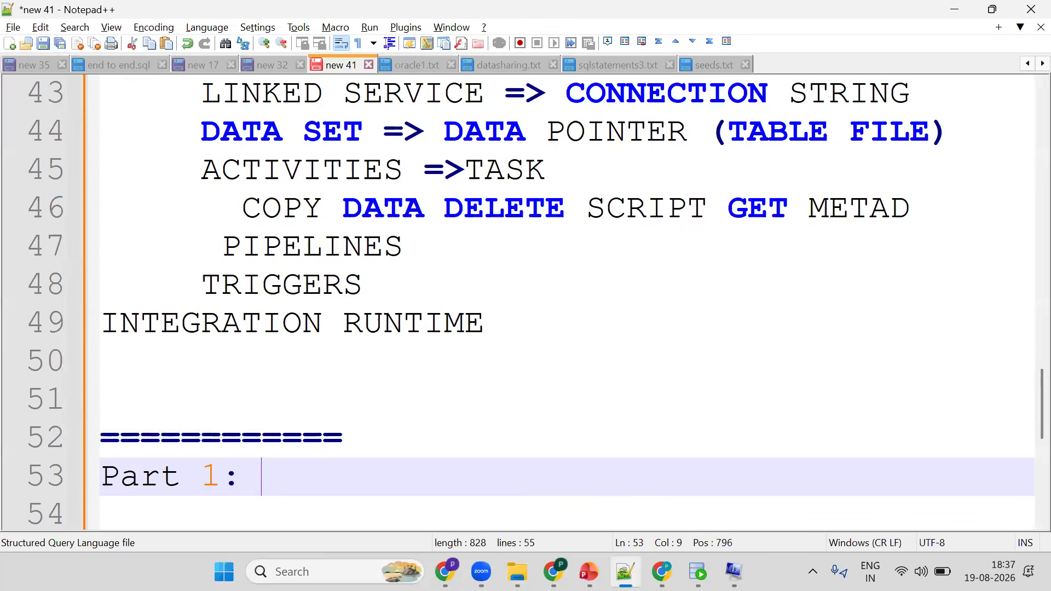
type("Data Ingest")
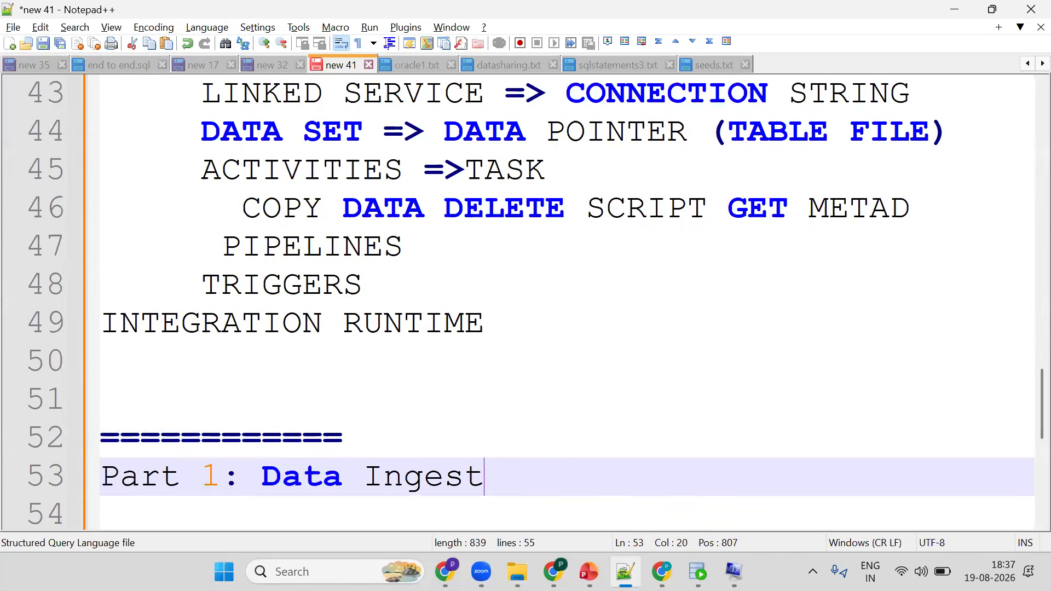
type("ion")
key("Return")
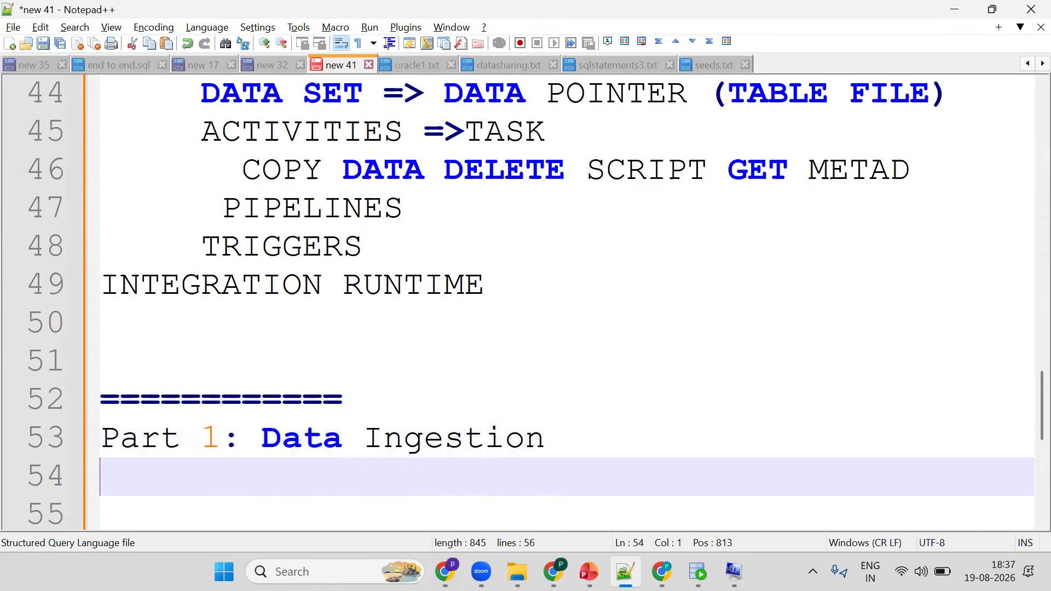
- Add a line reading "Part 2: Data Loading into Snowflake Table" beneath the Part 1 line, followed by blank lines
type("Part 2")
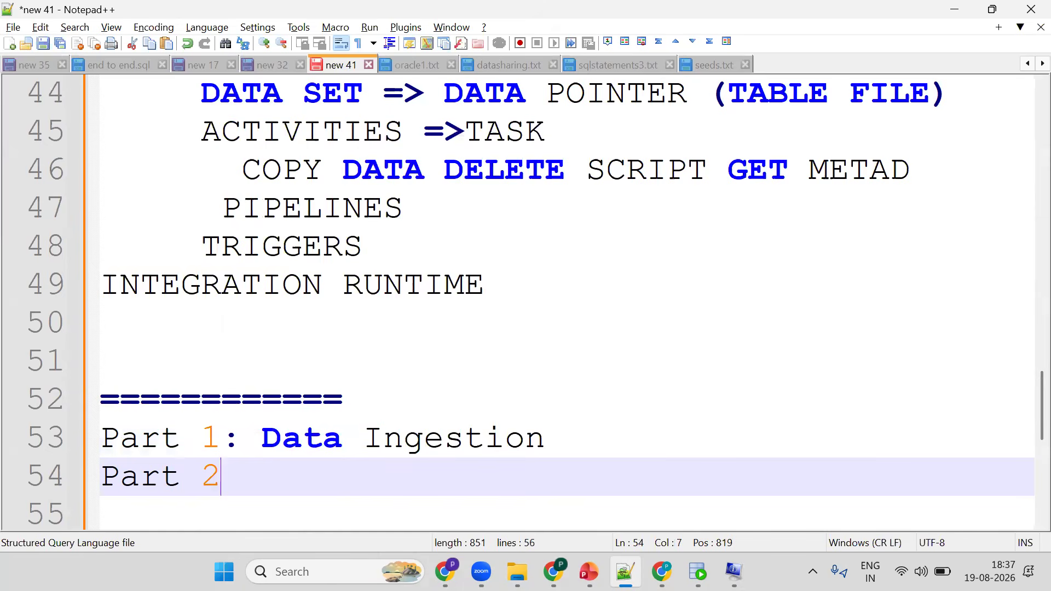
type(": Data ")
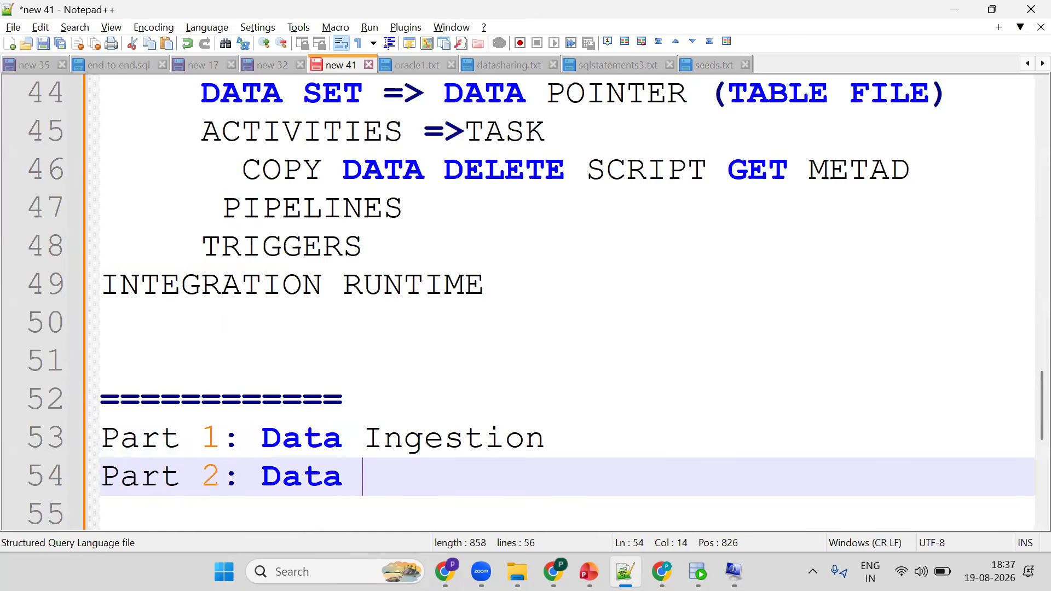
type("Loading in")
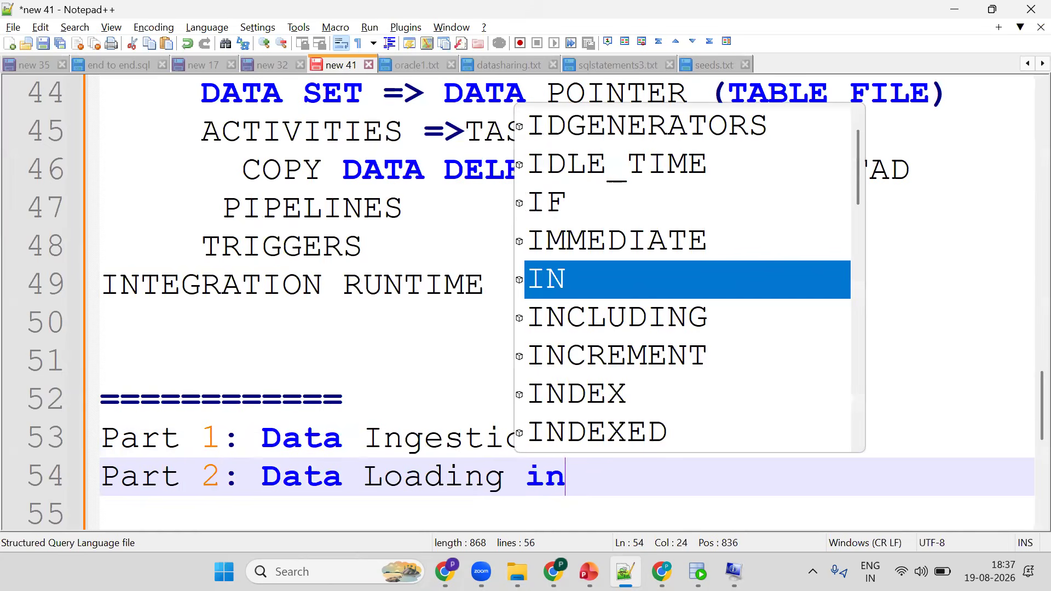
type("to SNo")
key("BackSpace")
key("BackSpace")
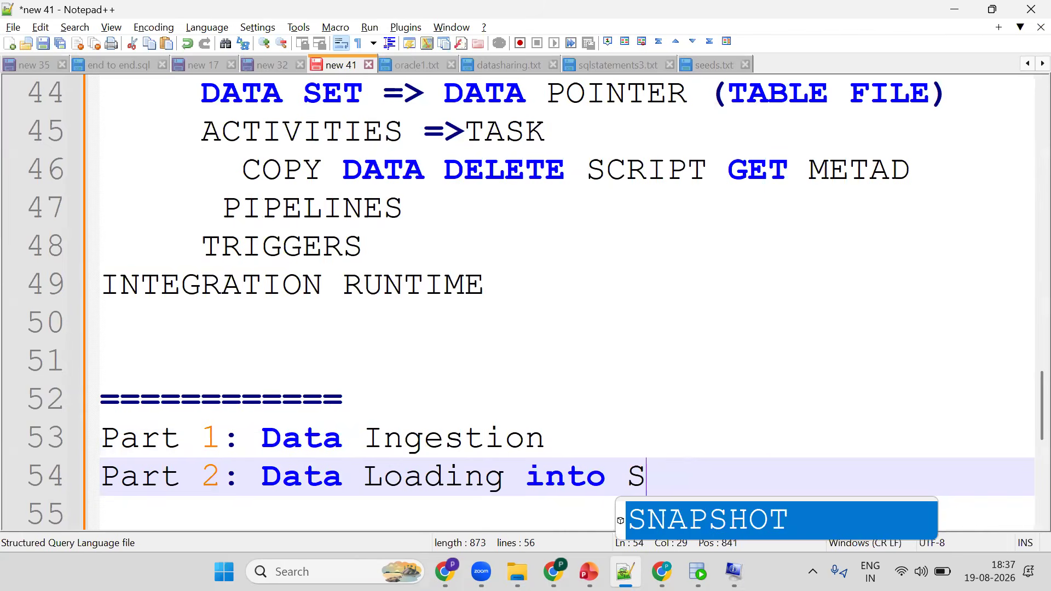
type("nowflake Table")
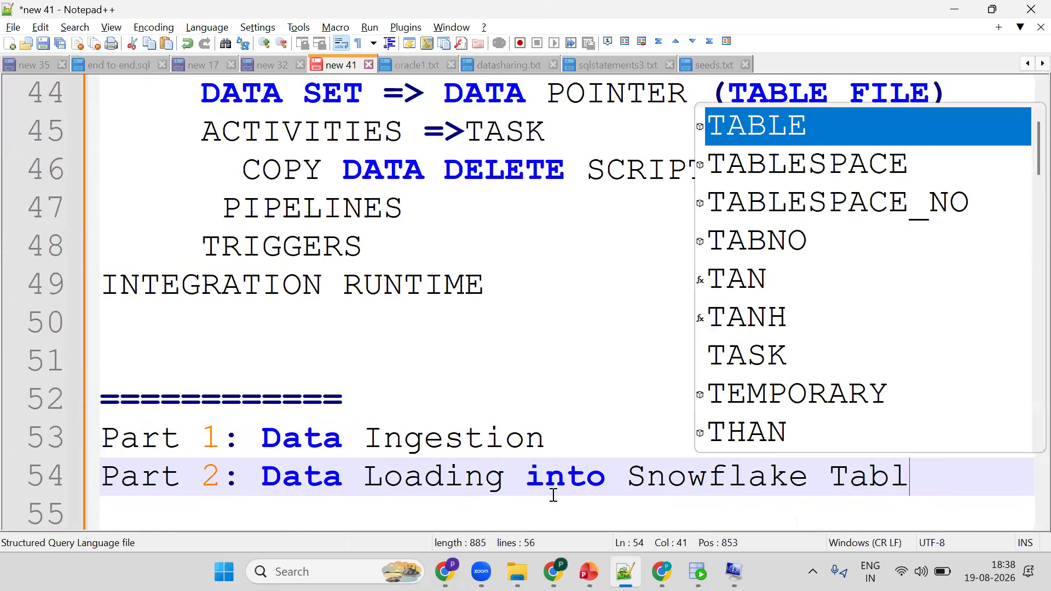
key("Return")
key("Return")
key("Return")
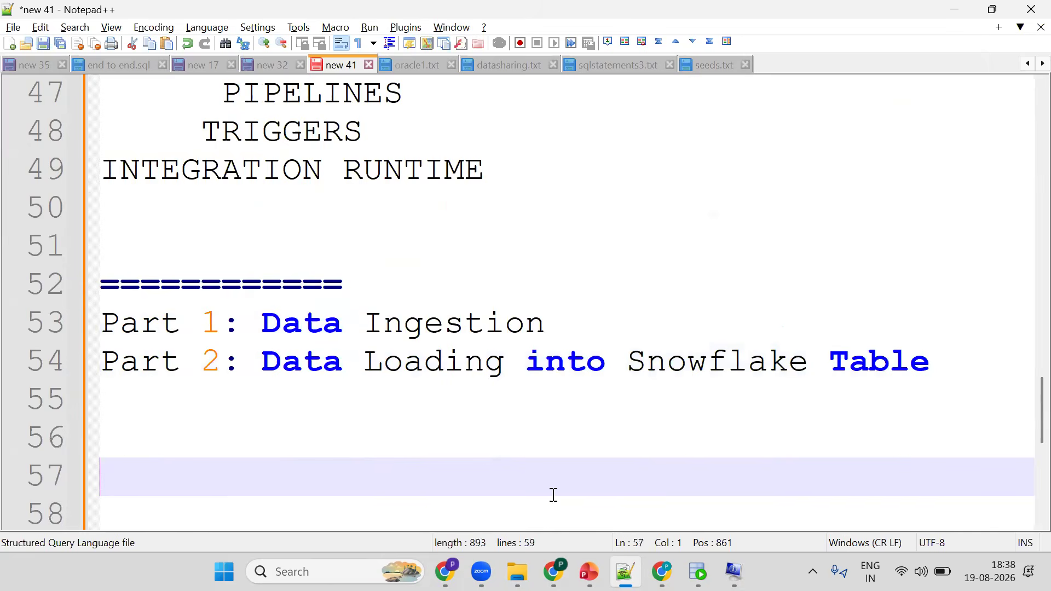
- Write the lines "What is Snowflake", "CLoud based Datawarehouse" and "OLAP SYSTEM" in the notes
type("What is Sn")
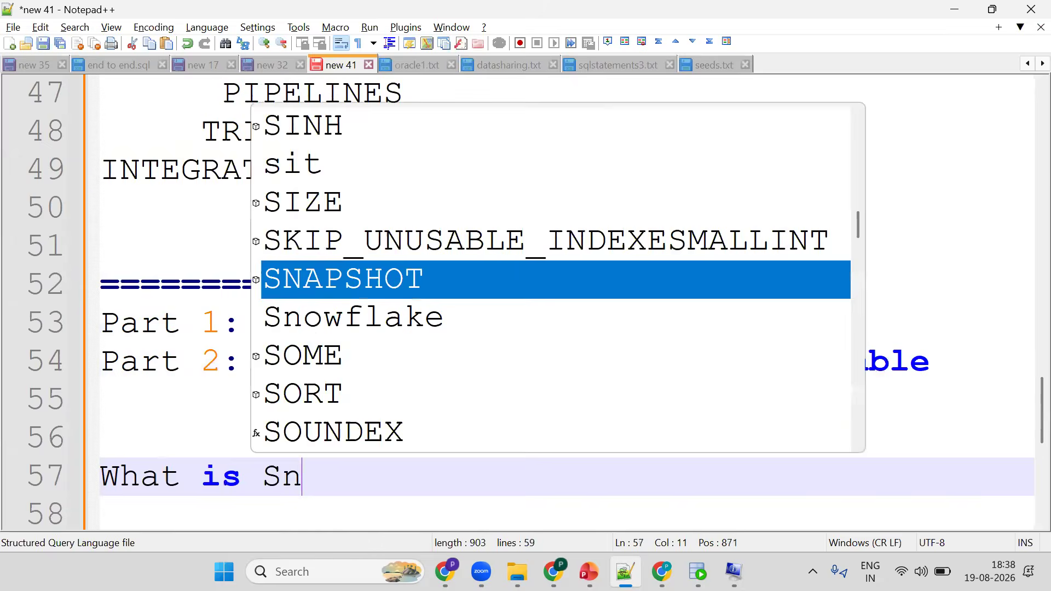
key("Down")
key("Return")
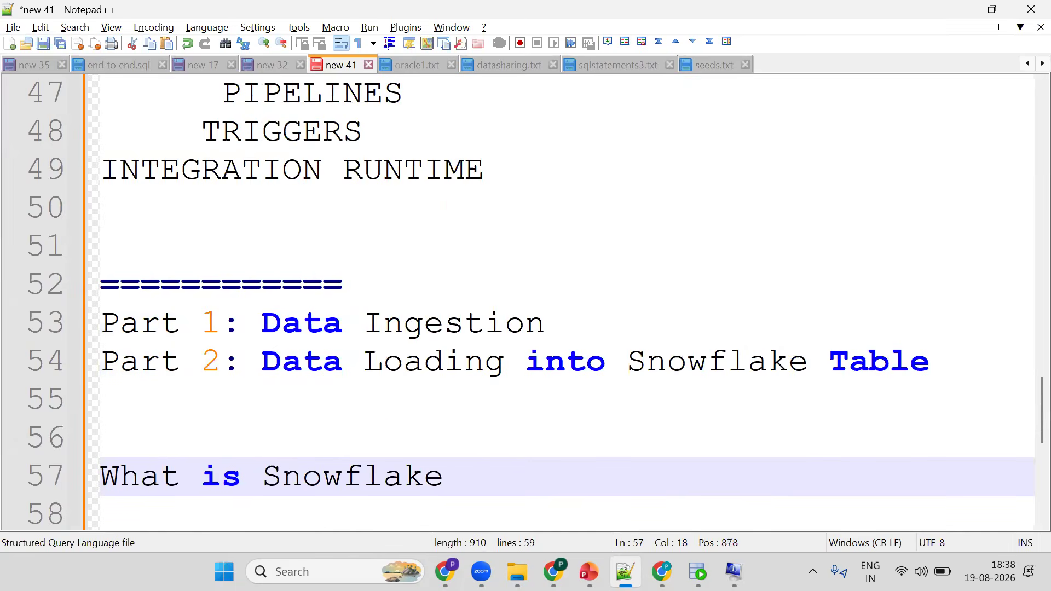
key("Return")
type("CLoud based")
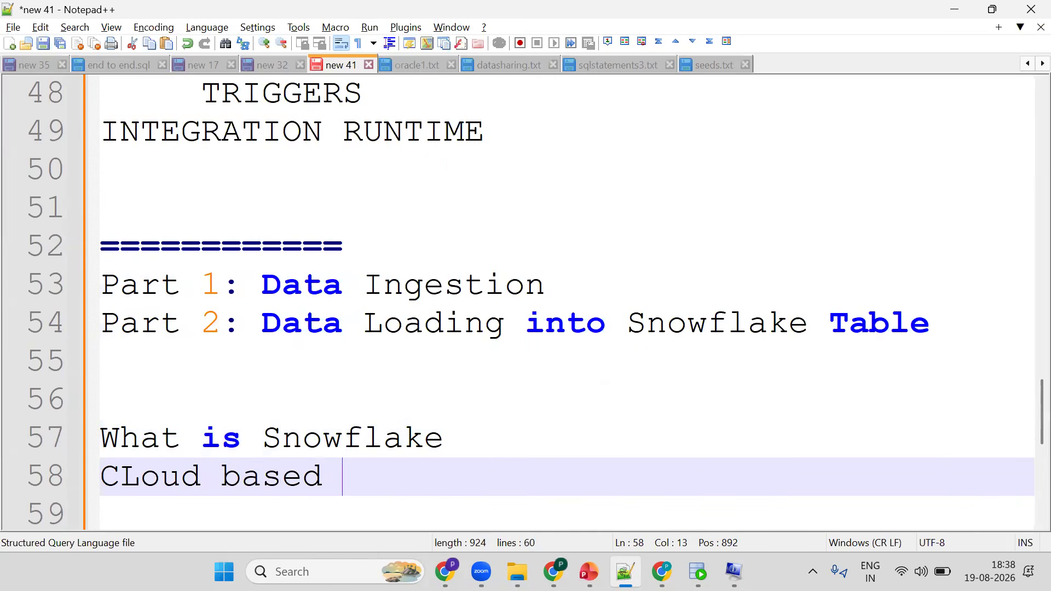
type(" Data")
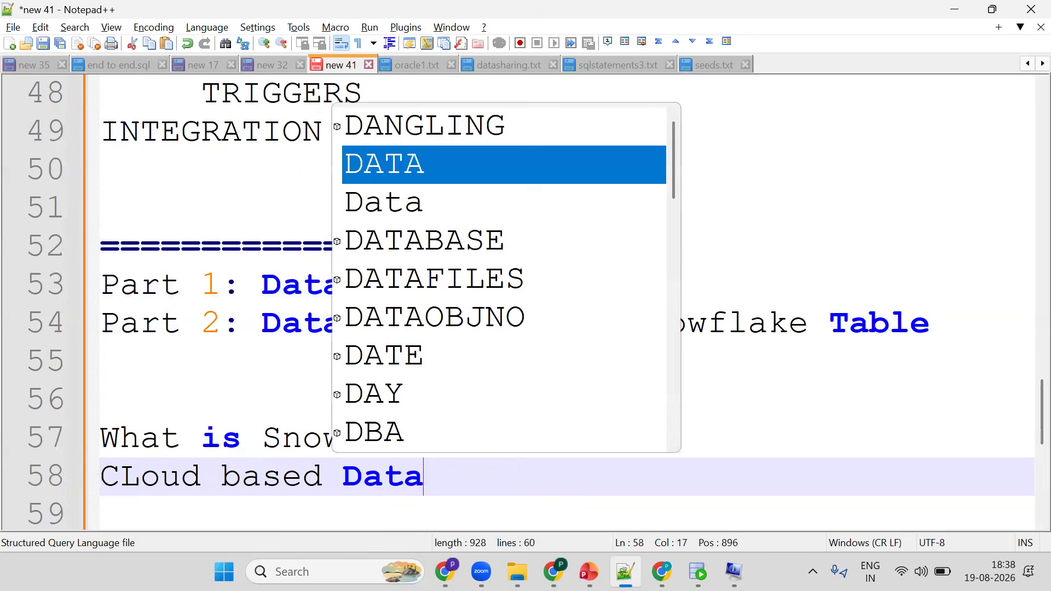
type("wareho")
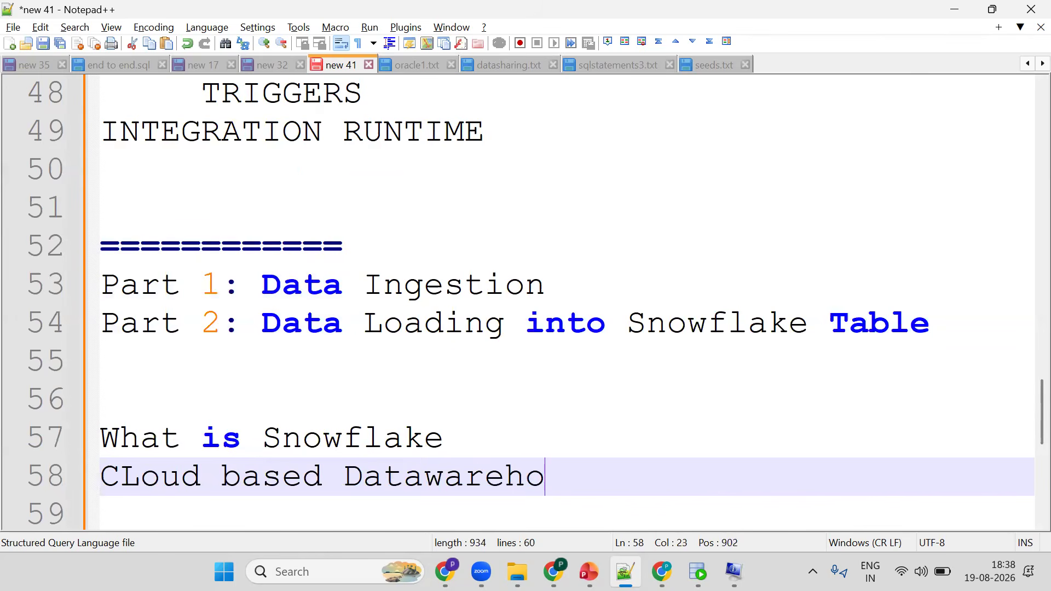
type("use")
key("Return")
type("OLAP")
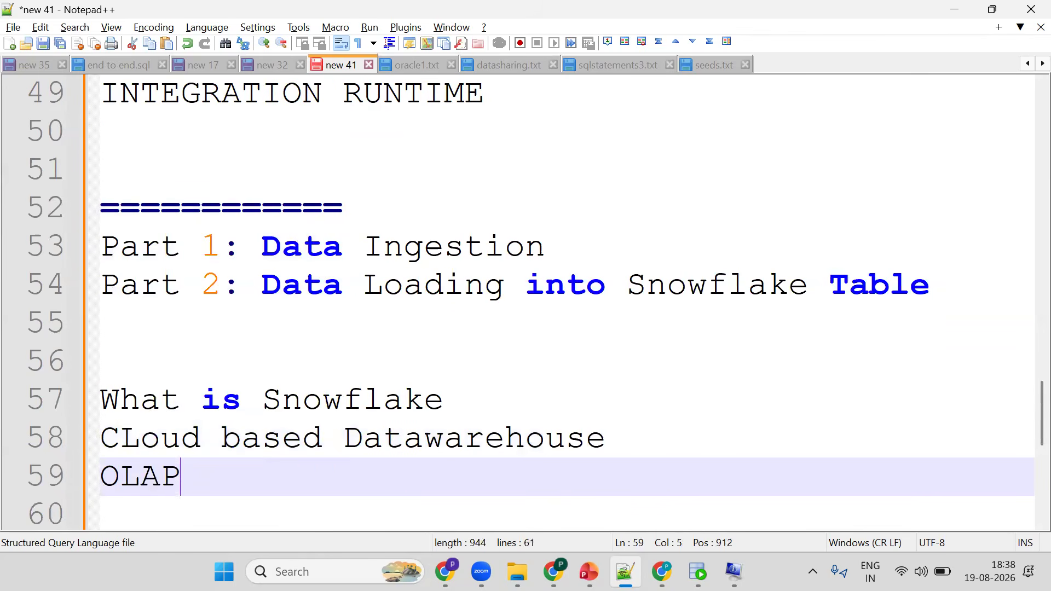
type(" SYSTEM")
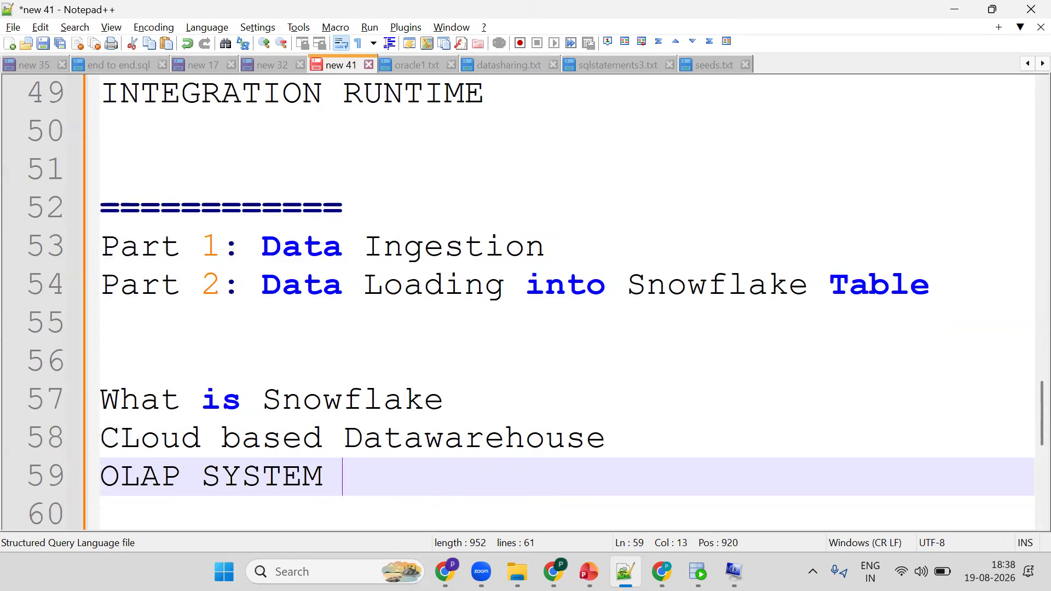
key("Return")
key("Return")
- Add the lines "DATA STORAGE", "DATA PROCESSING" and "DATA ANALYTICS" below the OLAP line
type("DATA ")
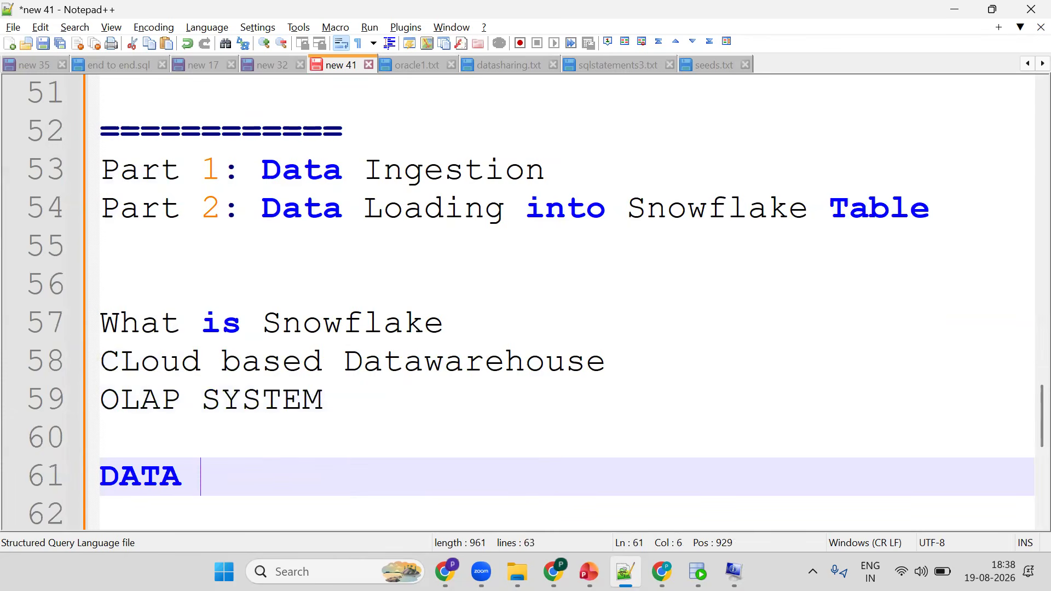
type("STORAGE")
key("Return")
type("DATA P")
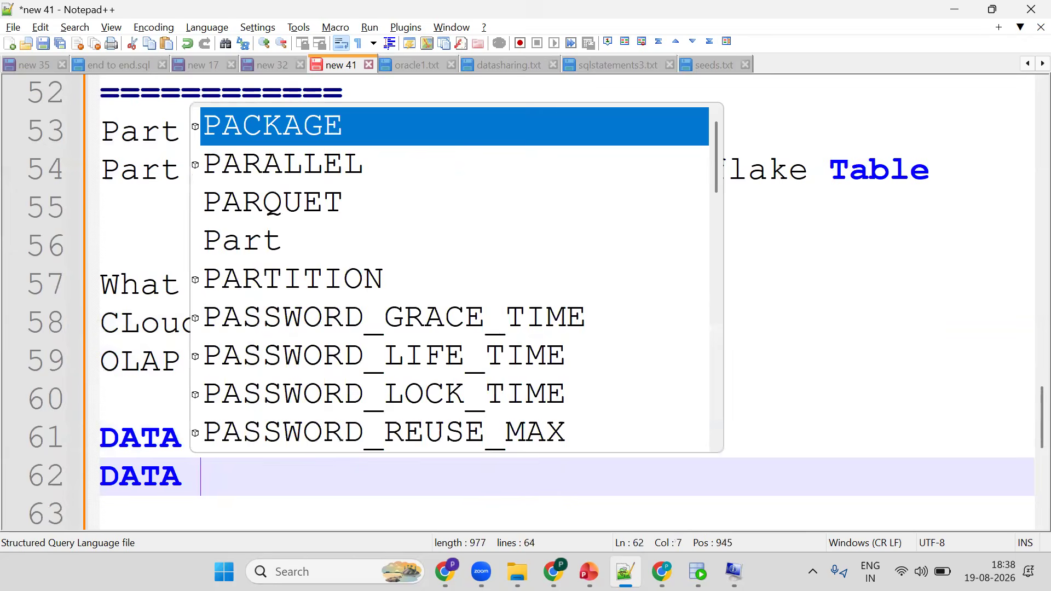
type("ROCESSING")
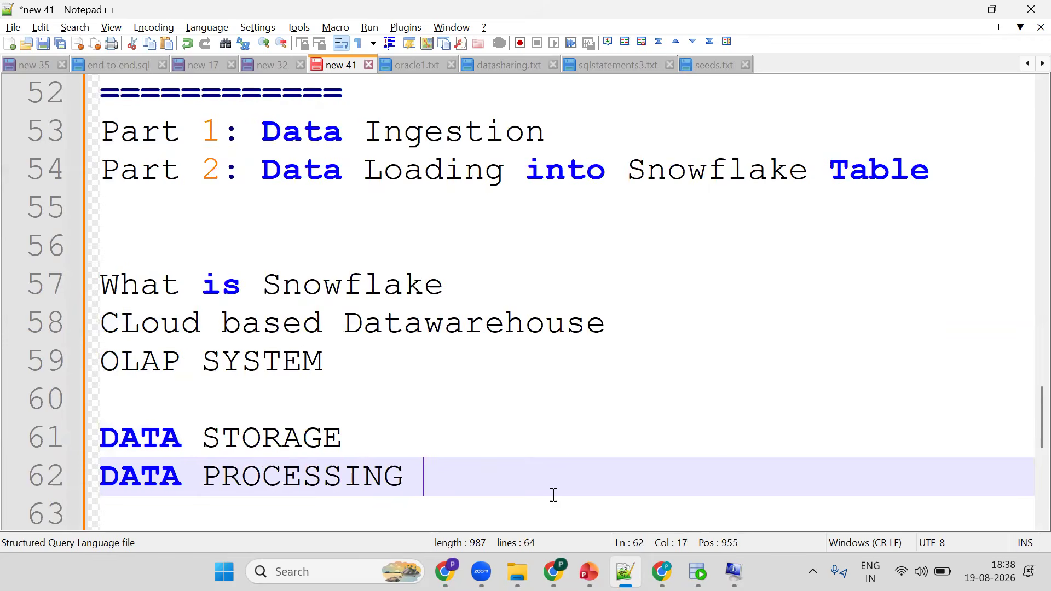
key("Return")
type("DATA ANALYT")
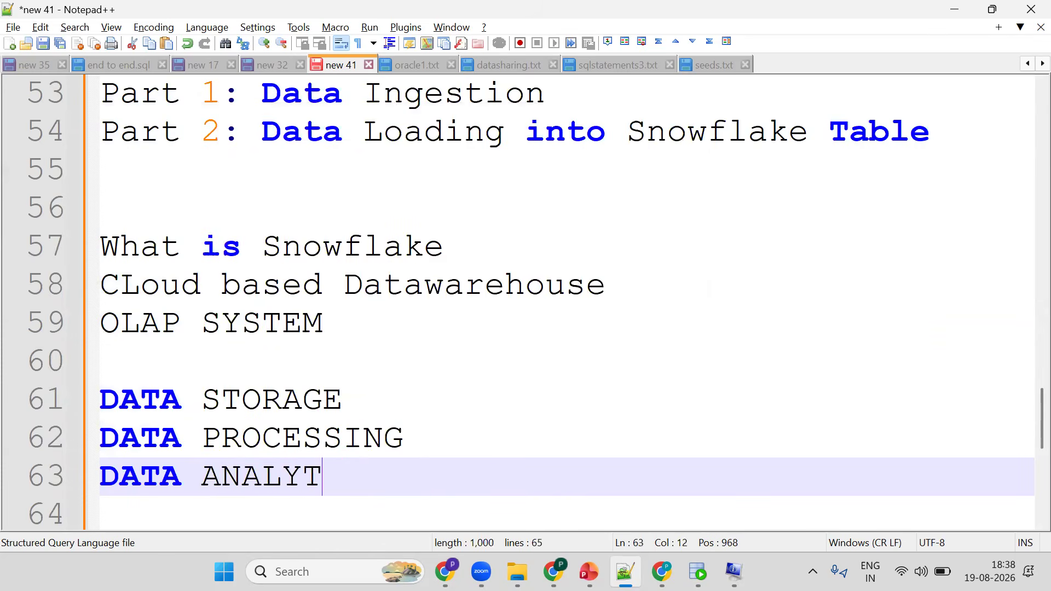
type("ICS")
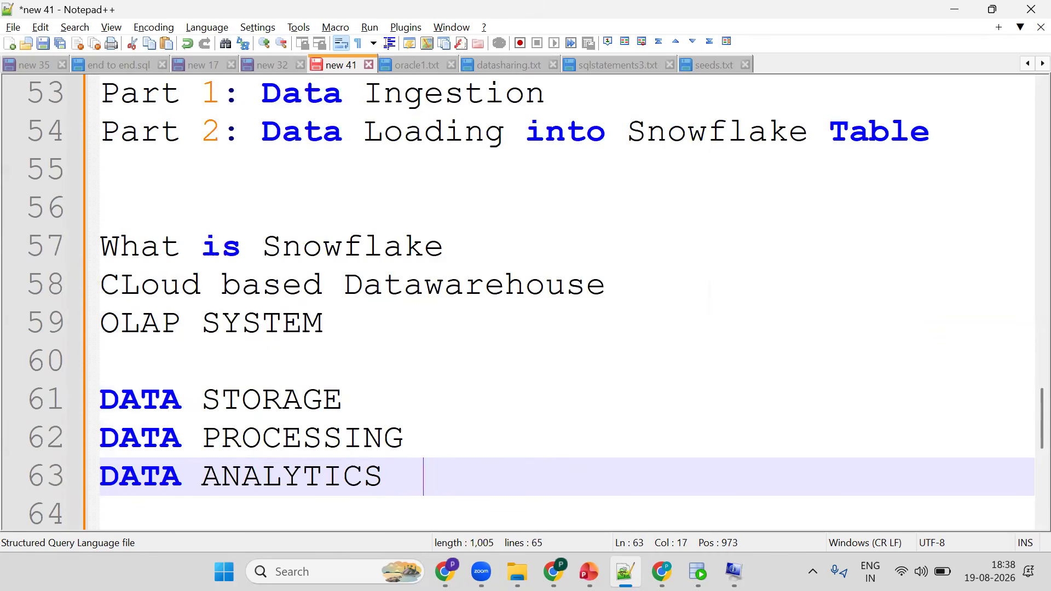
key("Return")
key("Return")
- Add the lines "ANALYTICAL SOLUTION" and "TBS TO PBS IT CAN EASILY" to the notes
type("ANALYT")
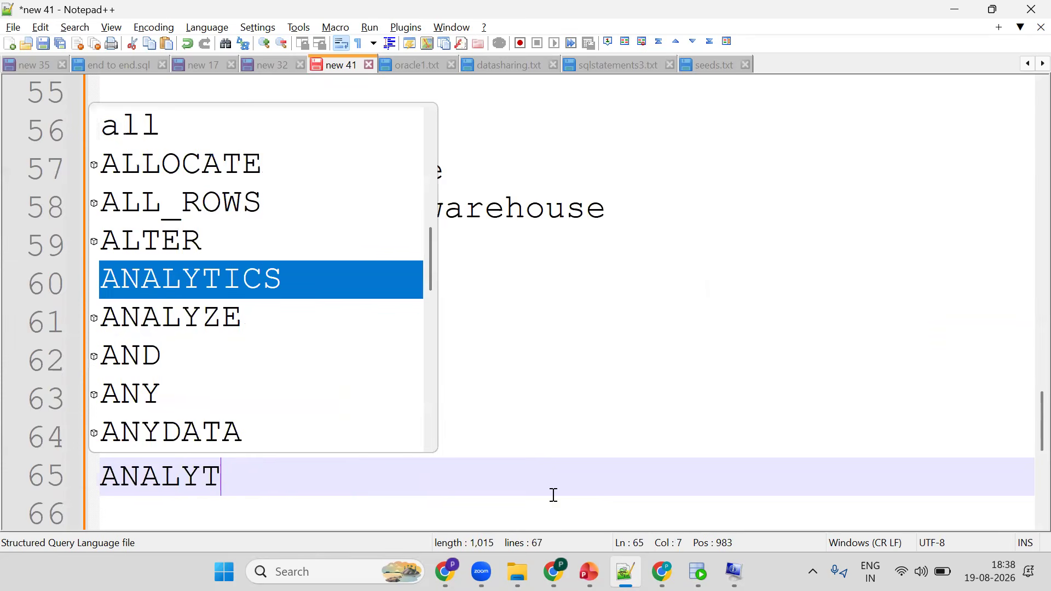
type("ICAL SOLUTI")
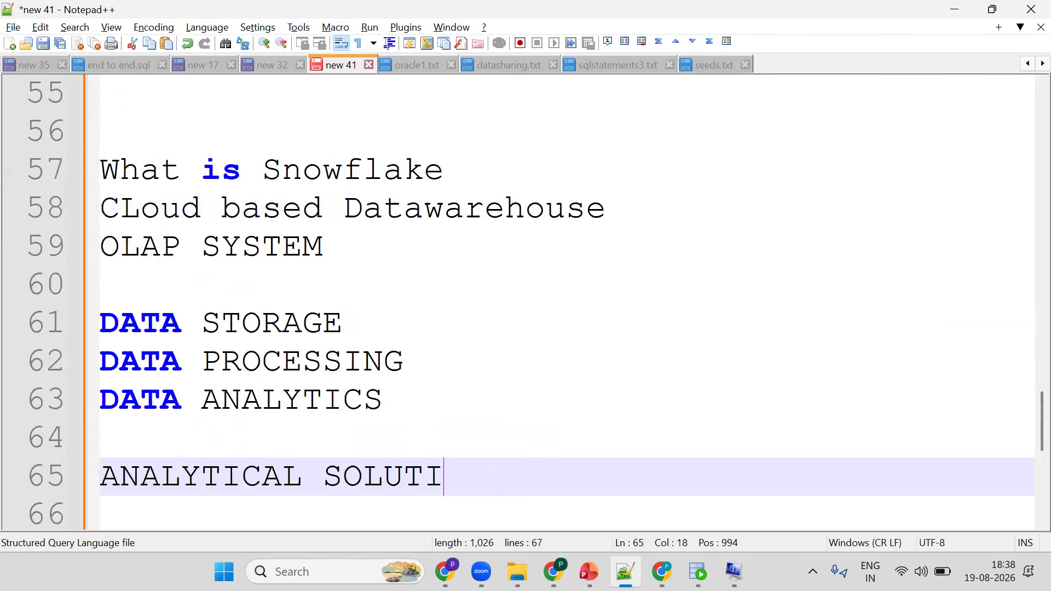
type("ON")
key("Return")
key("Return")
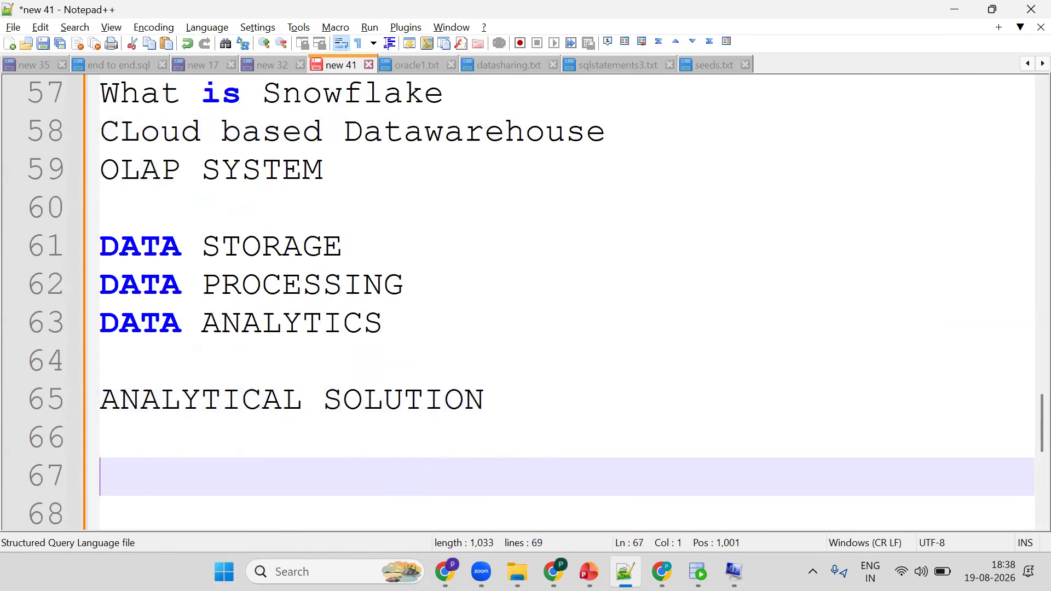
type("TBS ")
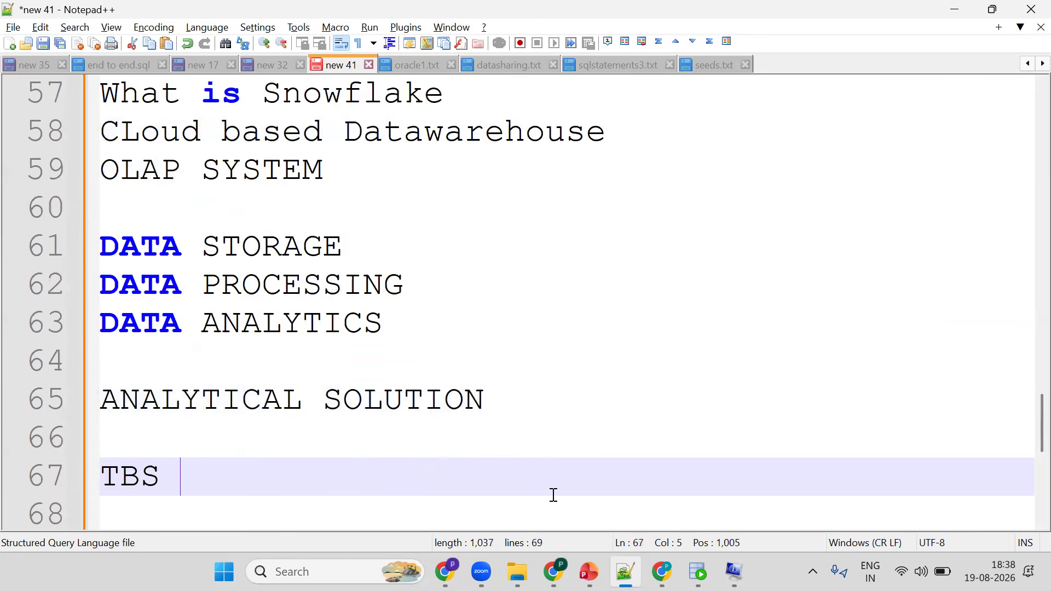
type("TO PBS IT CAN ")
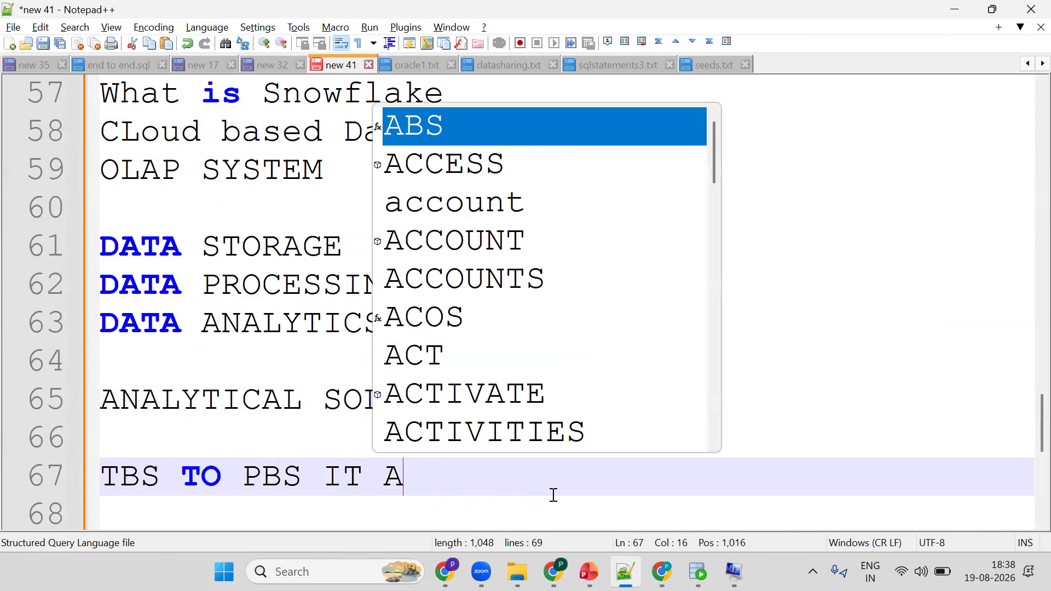
type("EASIL")
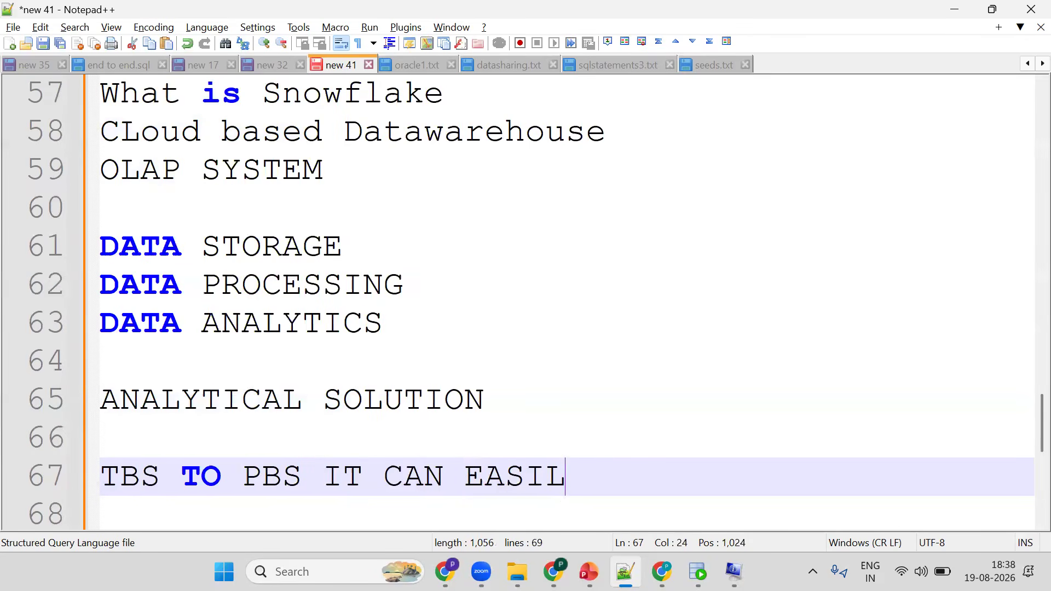
type("Y")
- Look at the project overview slide in the presentation and the course store page in the browser
left_click(496, 504)
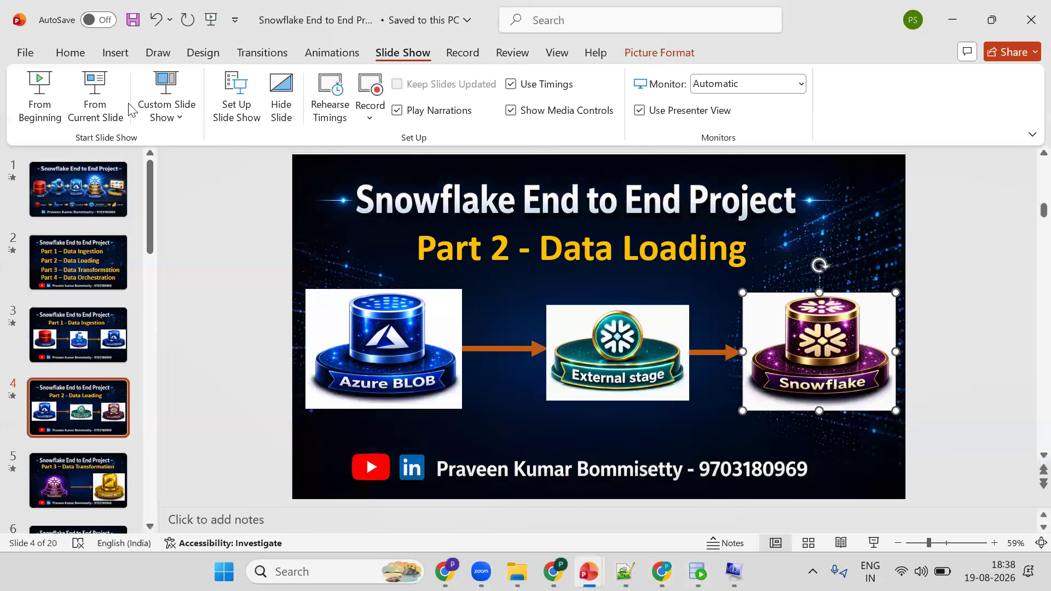
left_click(71, 193)
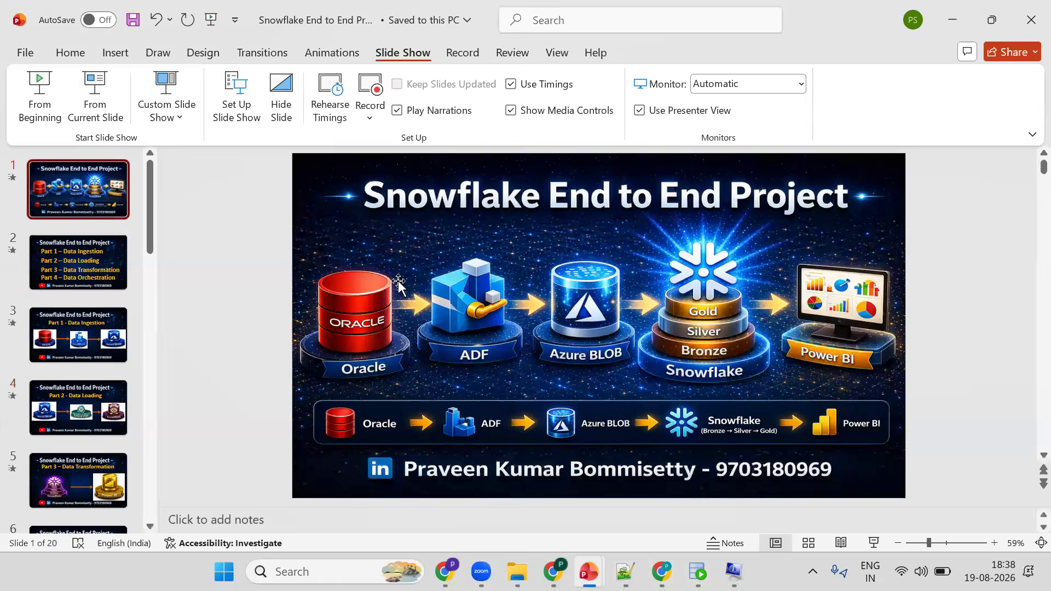
left_click(553, 571)
left_click(137, 2)
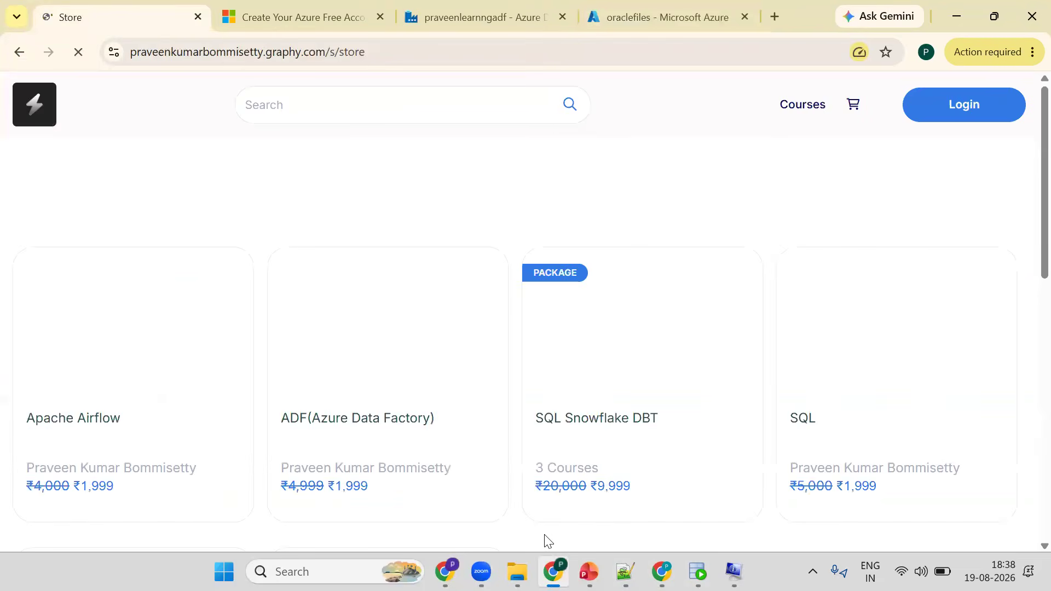
mouse_move(698, 571)
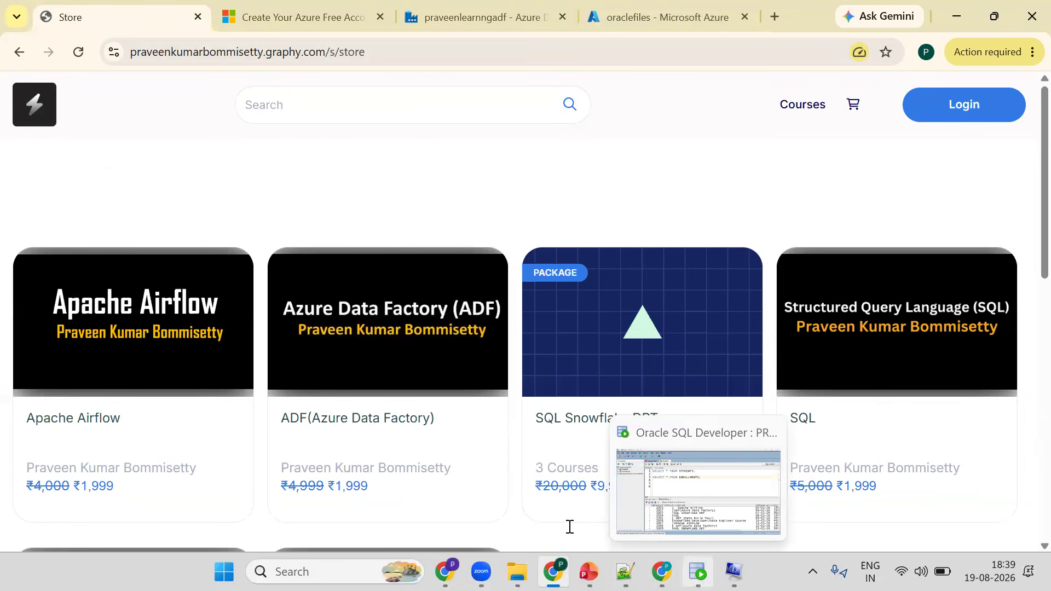
- Return to the notes and add the lines "DASHBOARDS" and "KPIS" after a few blank lines
key("alt+Tab")
key("Return")
key("Return")
key("Return")
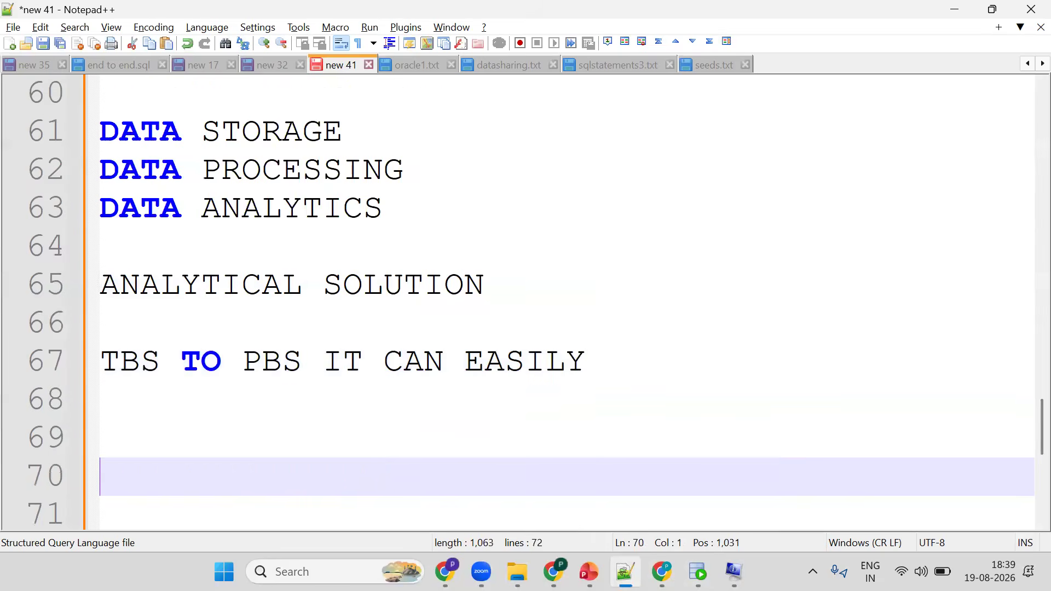
type("K")
key("BackSpace")
type("DAS")
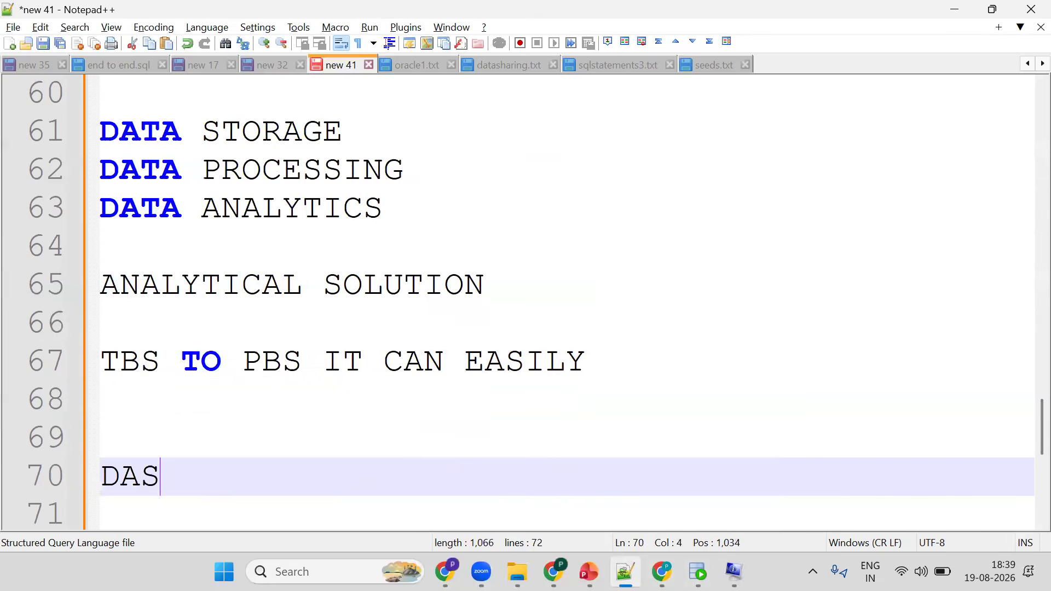
type("HBOARDS")
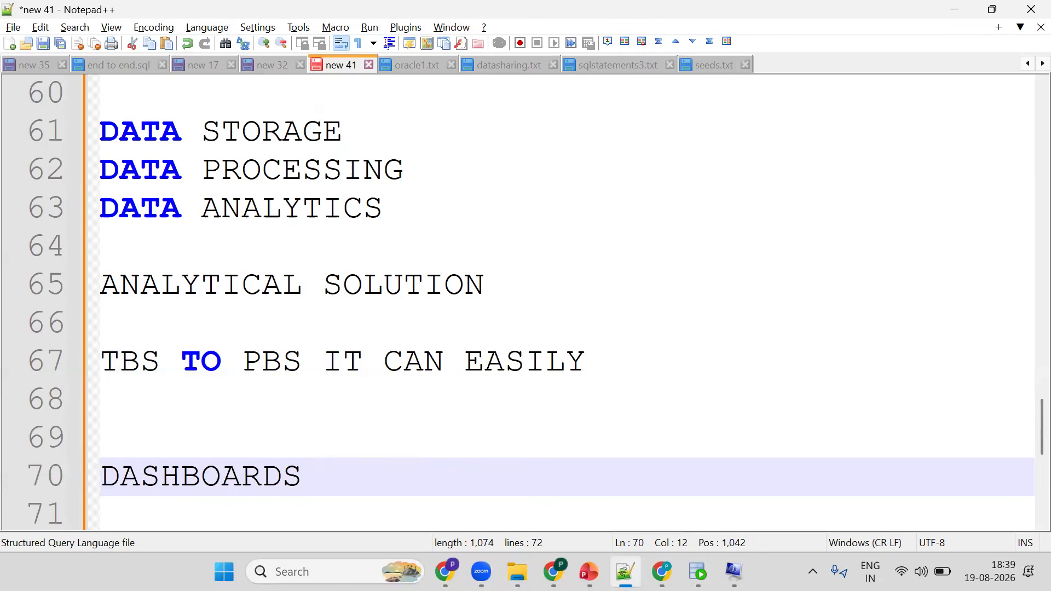
key("Return")
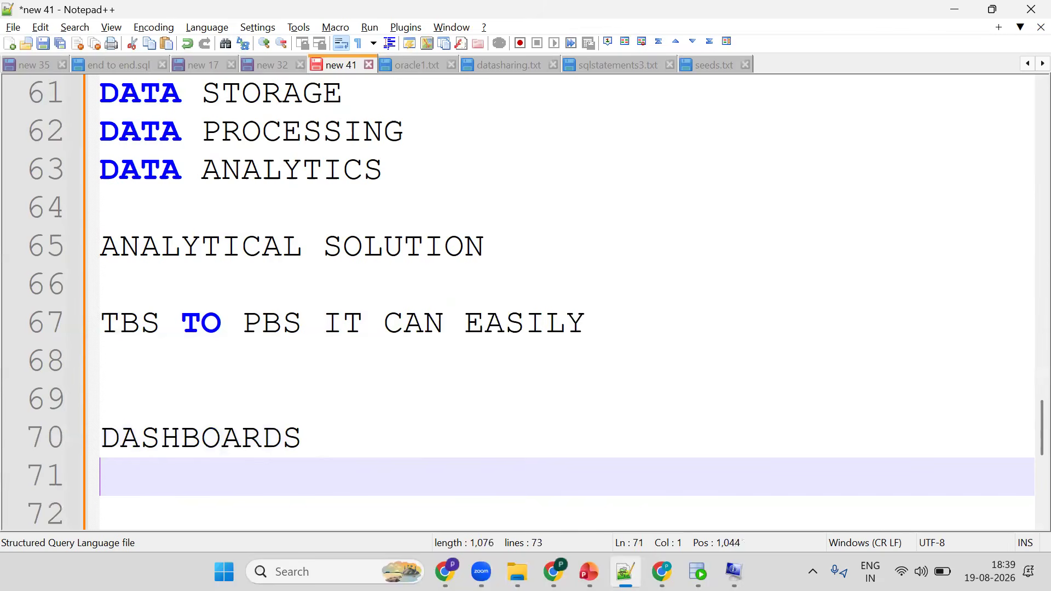
type("KPIS")
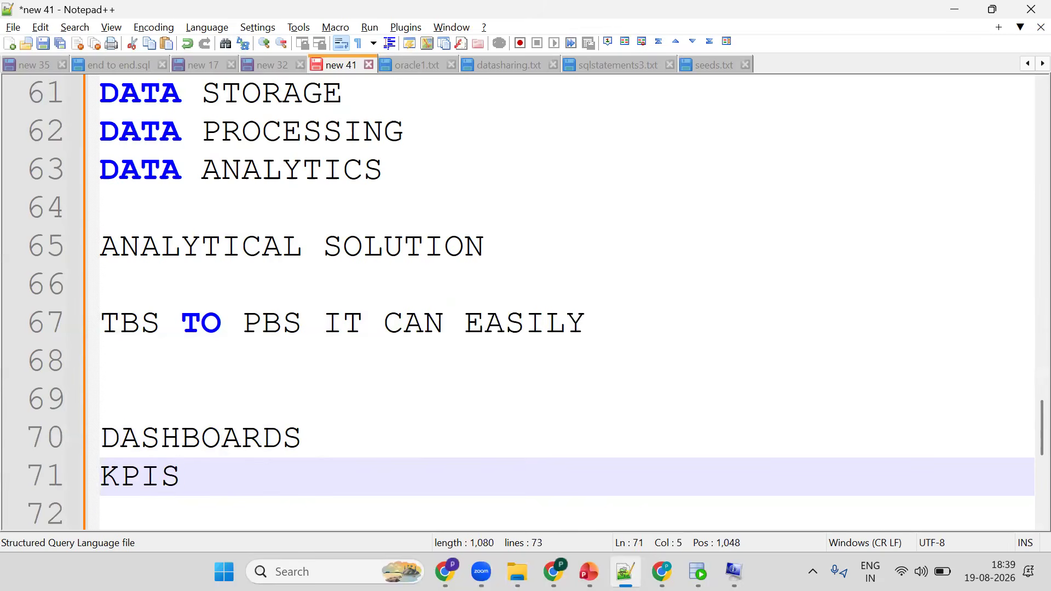
- Switch through the SQL Developer worksheet and the course store page in the browser
key("alt+Tab")
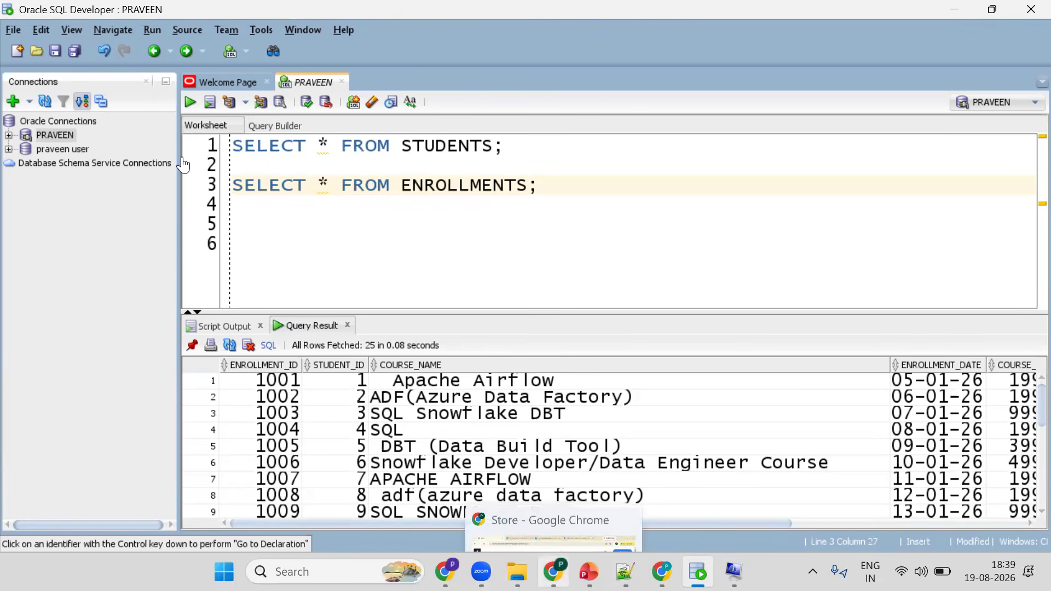
key("alt+Tab")
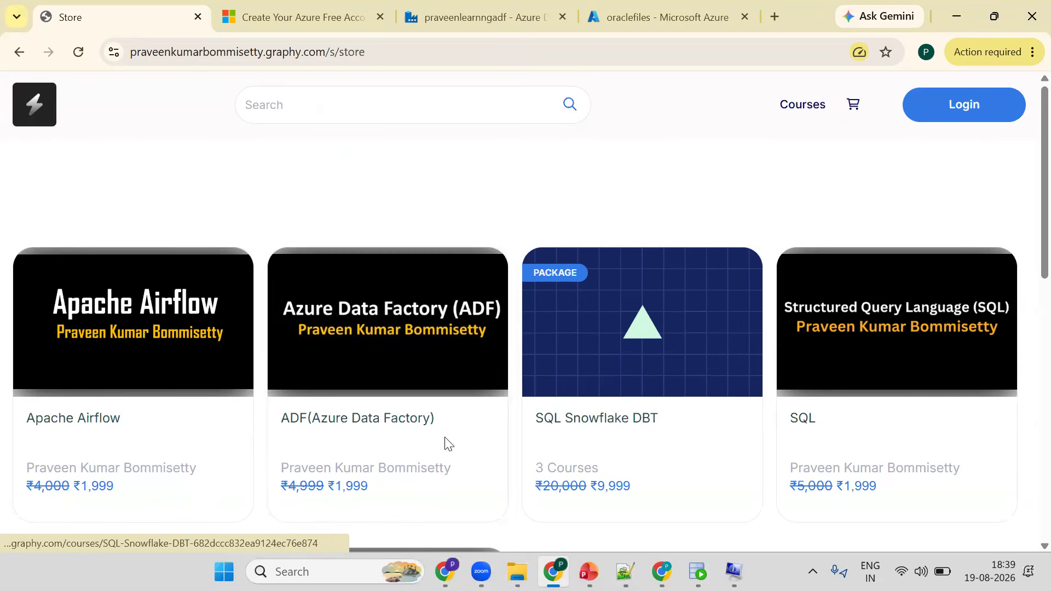
key("alt+Tab")
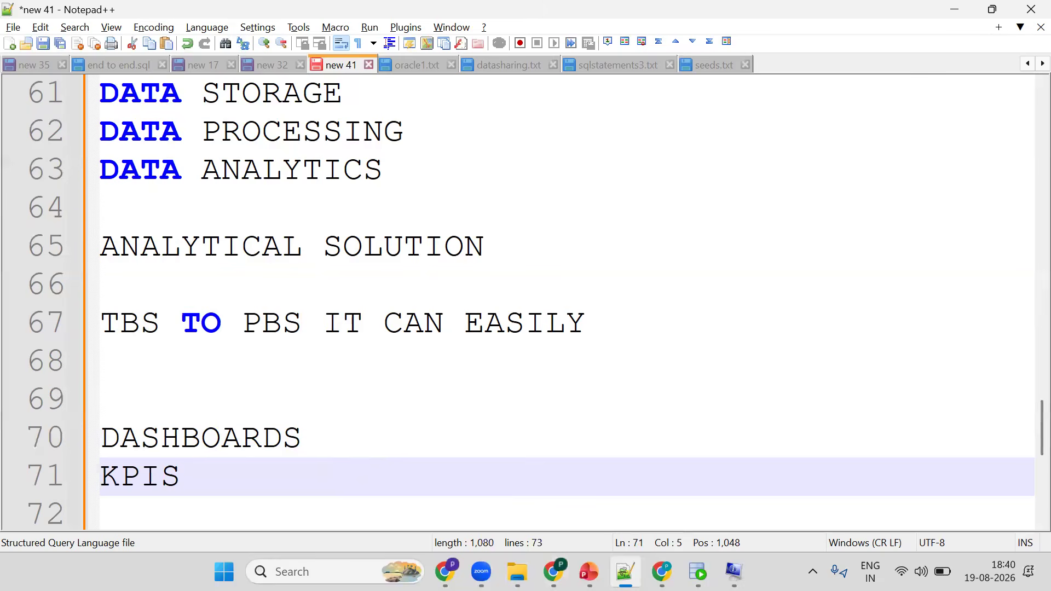
key("alt+Tab")
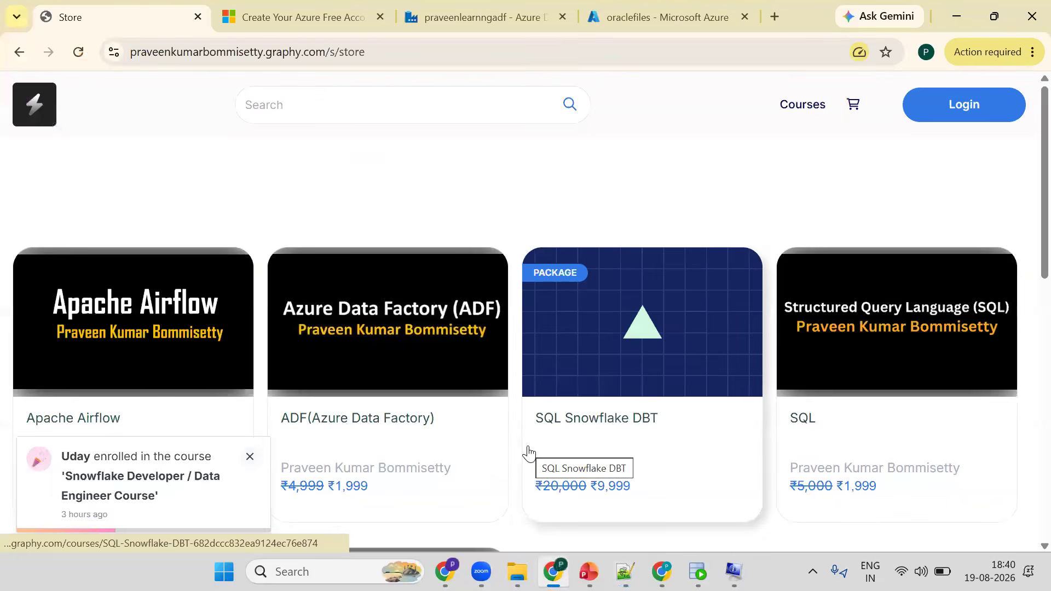
- Search the web in a new tab for "120 days snowflake trial account"
key("ctrl+t")
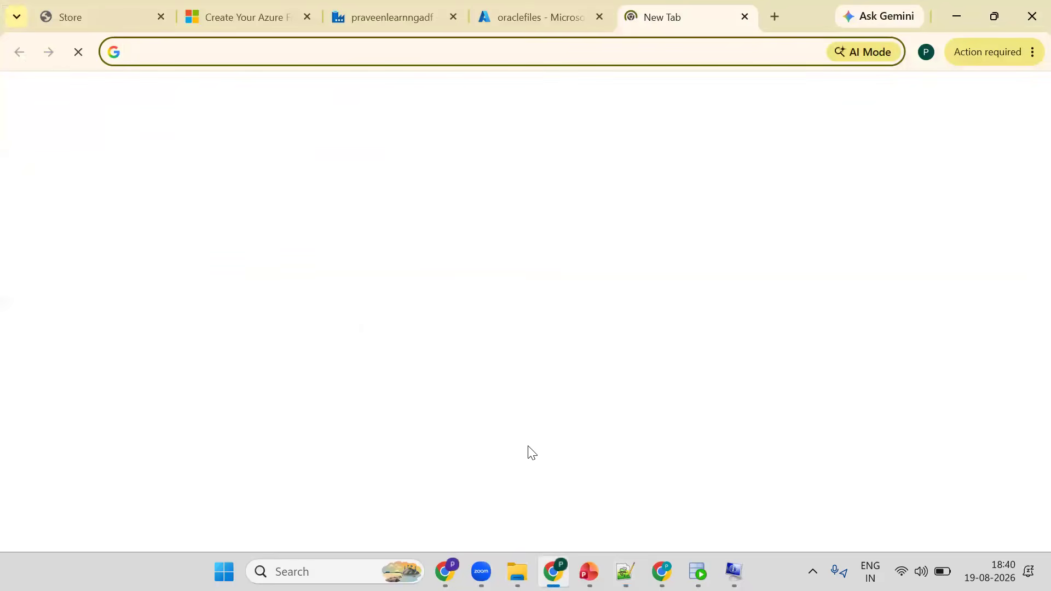
type("120 da")
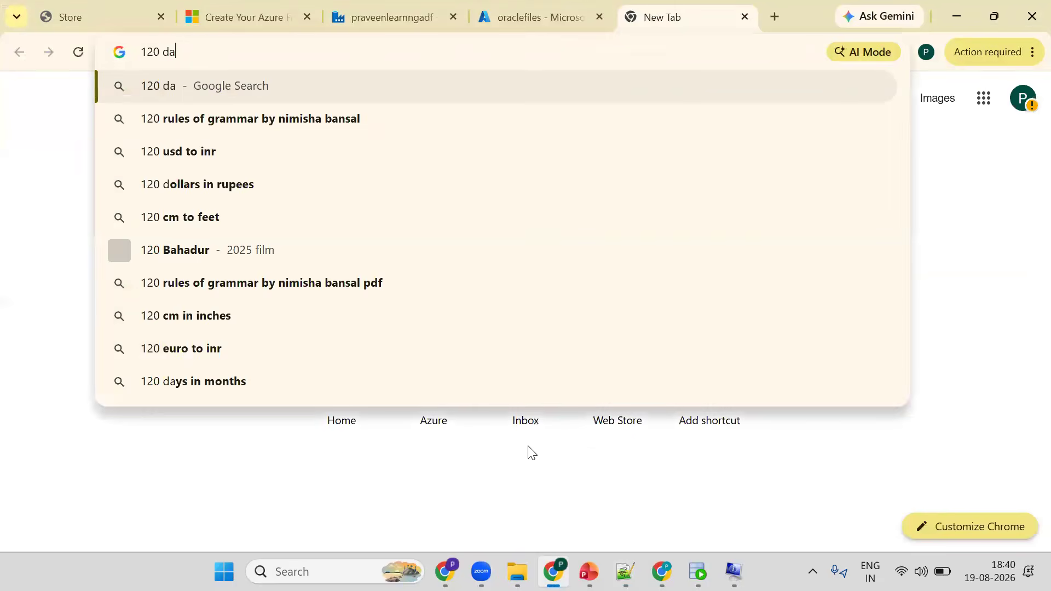
type("ys snowflake trial account")
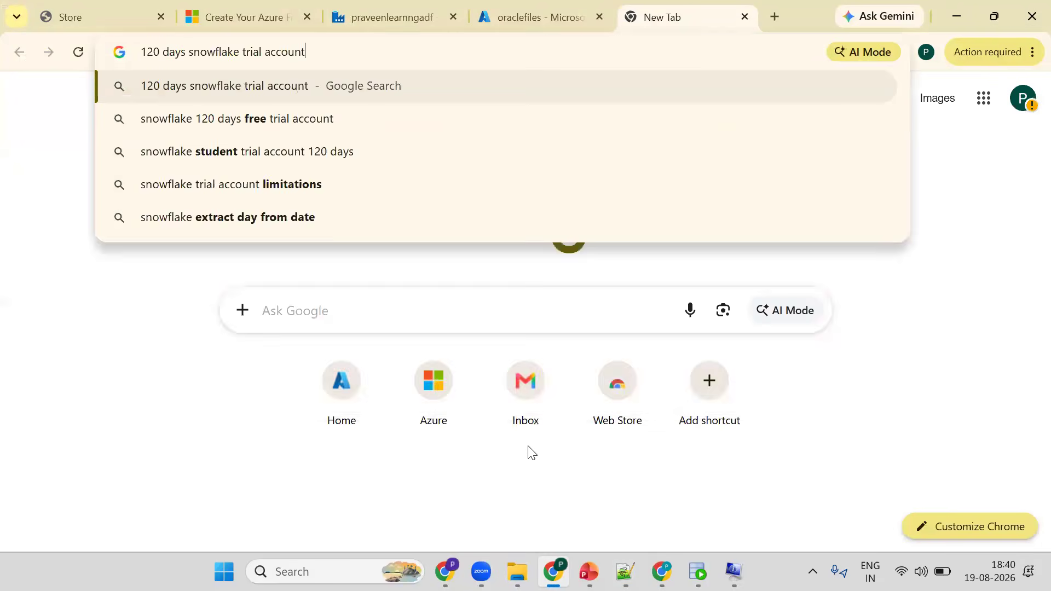
key("Return")
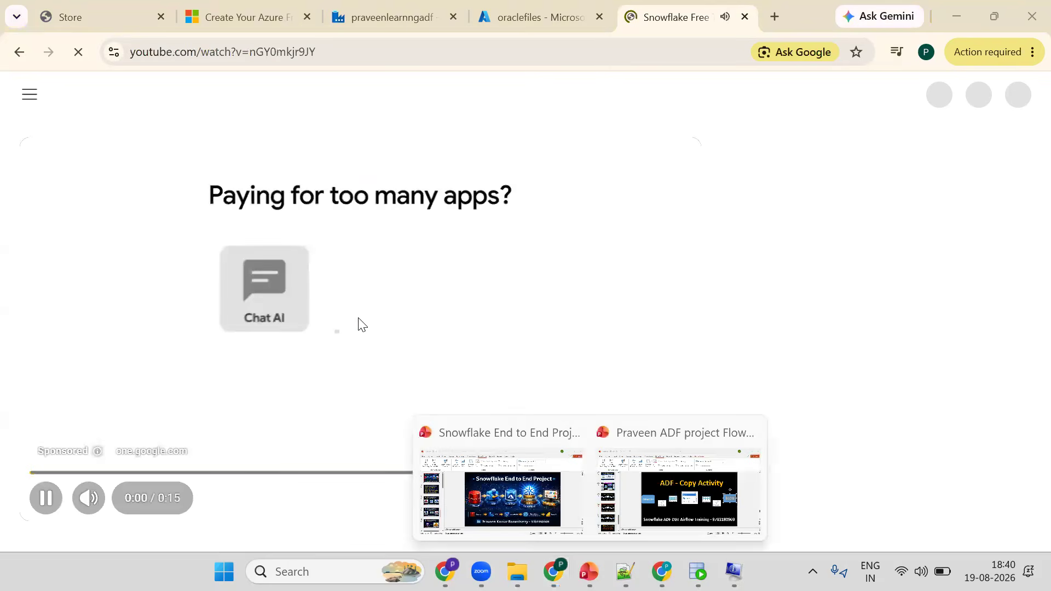
- Mute the playing video and switch between the Data Loading slide and the video page
left_click(44, 403)
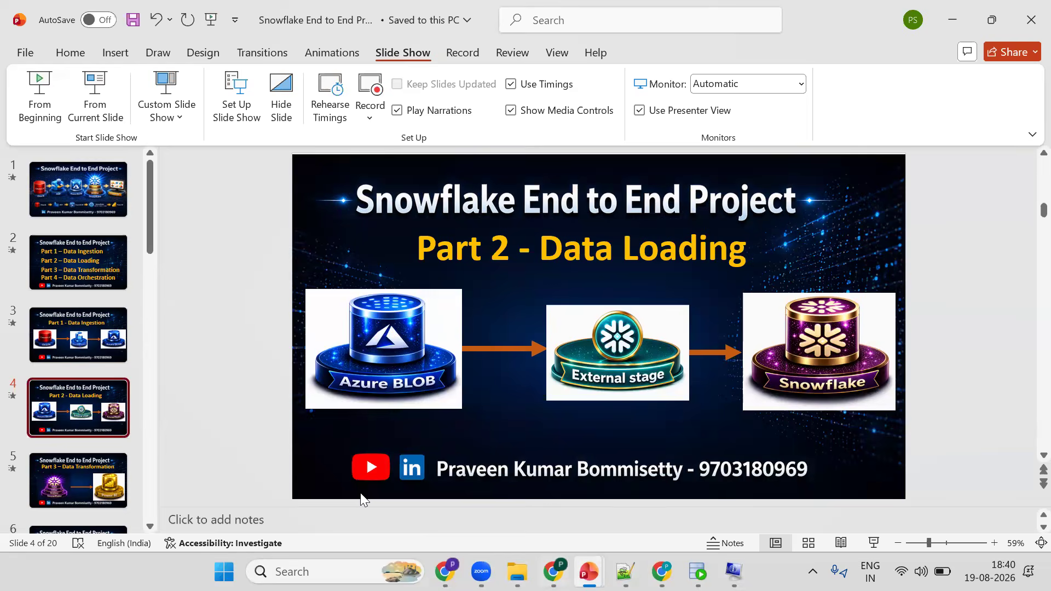
key("alt+Tab")
key("m")
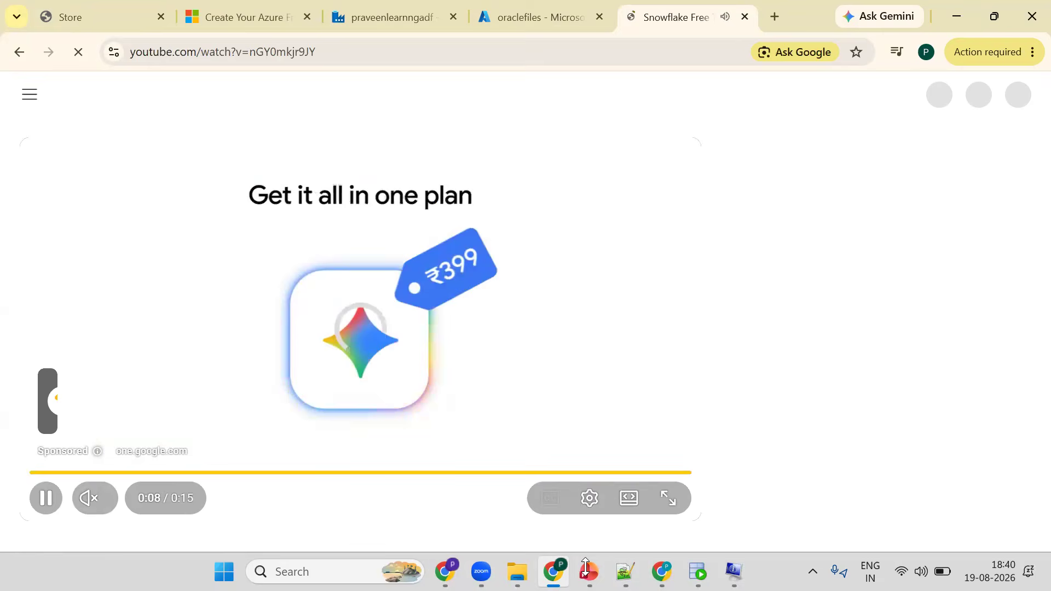
left_click(588, 572)
left_click(533, 502)
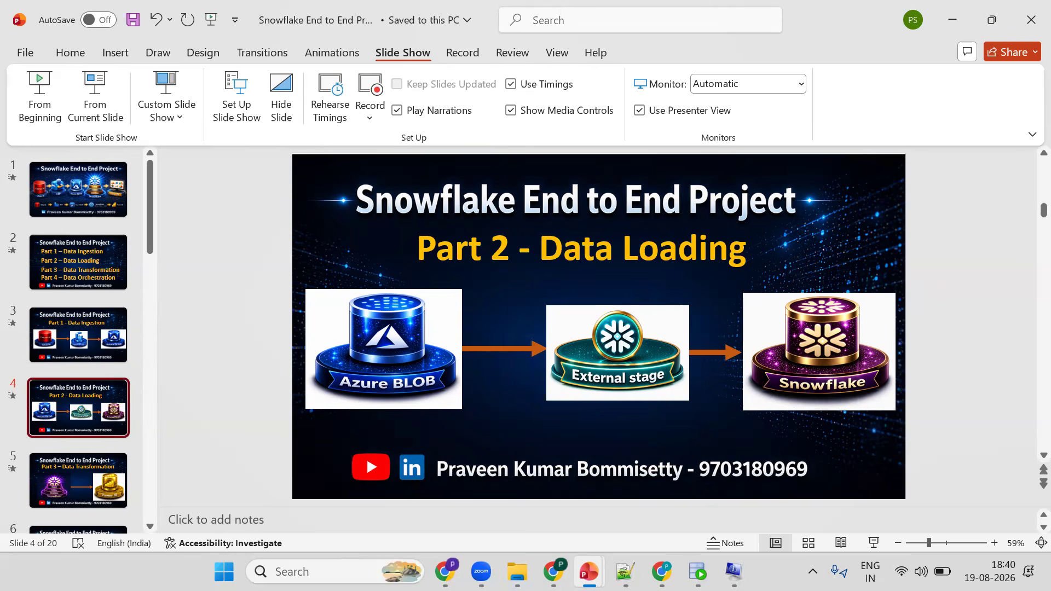
key("alt+Tab")
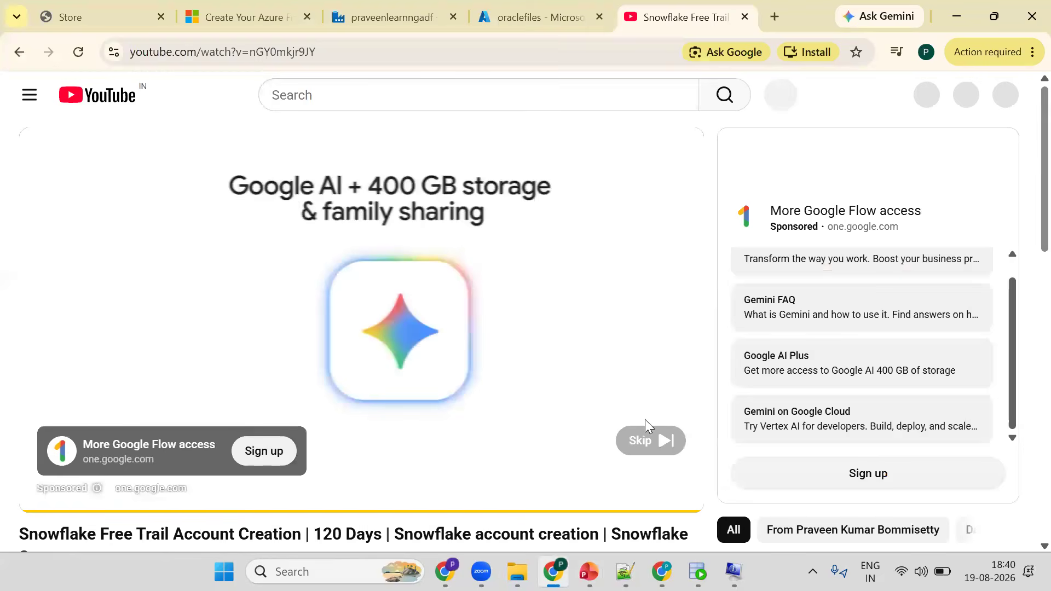
- Expand the video description and open the Snowflake free trial sign-up link
scroll(197, 432, "down", 3)
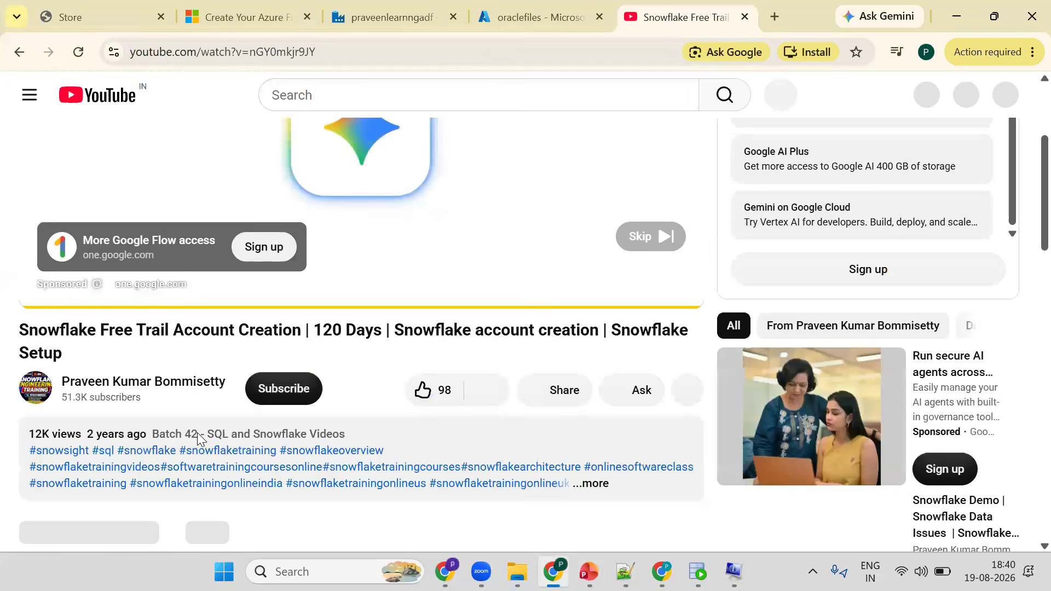
left_click(595, 484)
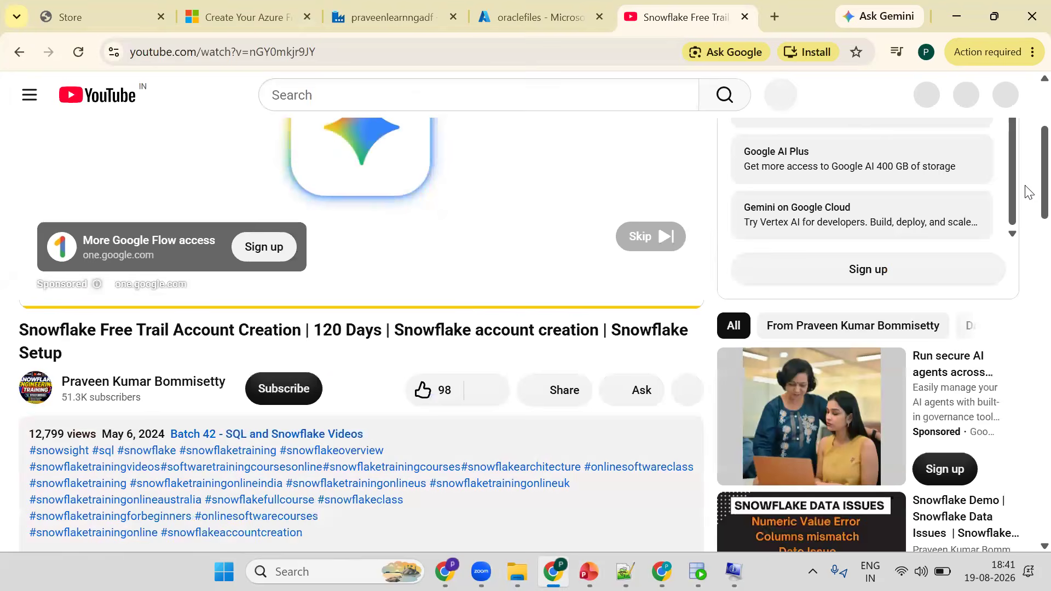
scroll(323, 364, "down", 4)
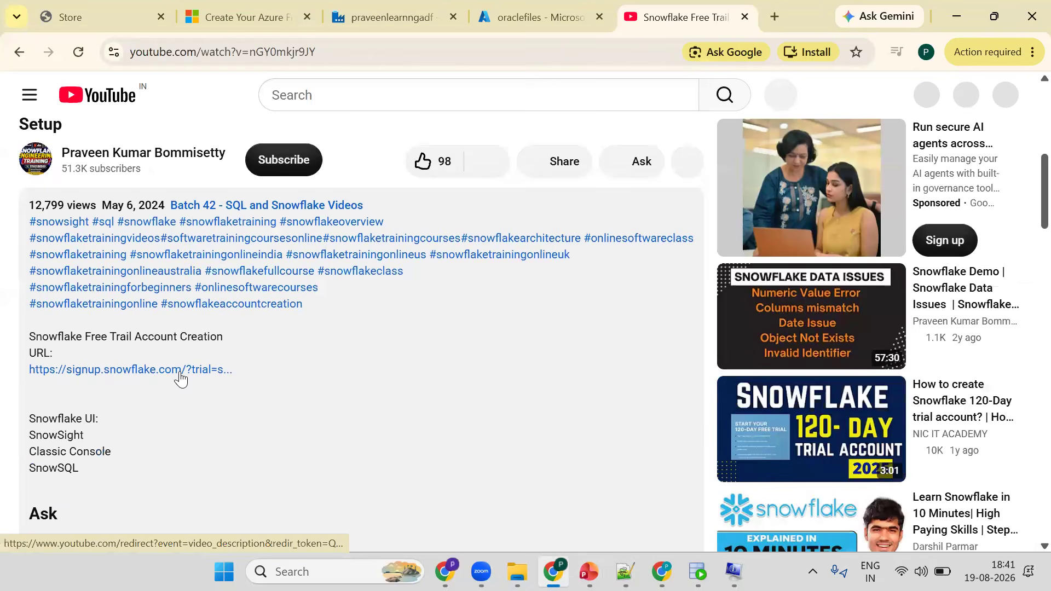
left_click(180, 370)
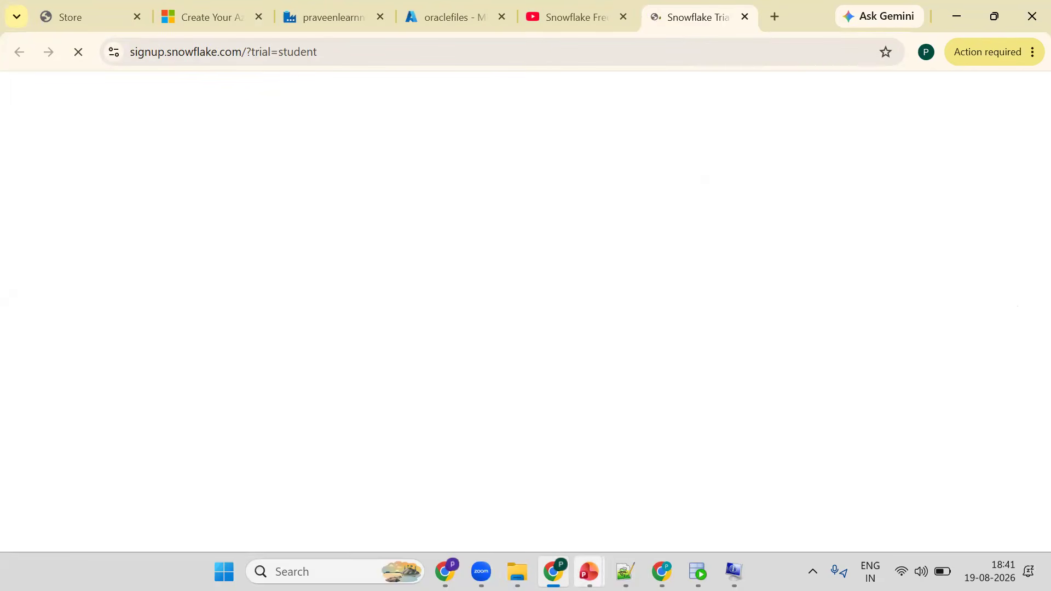
mouse_move(590, 572)
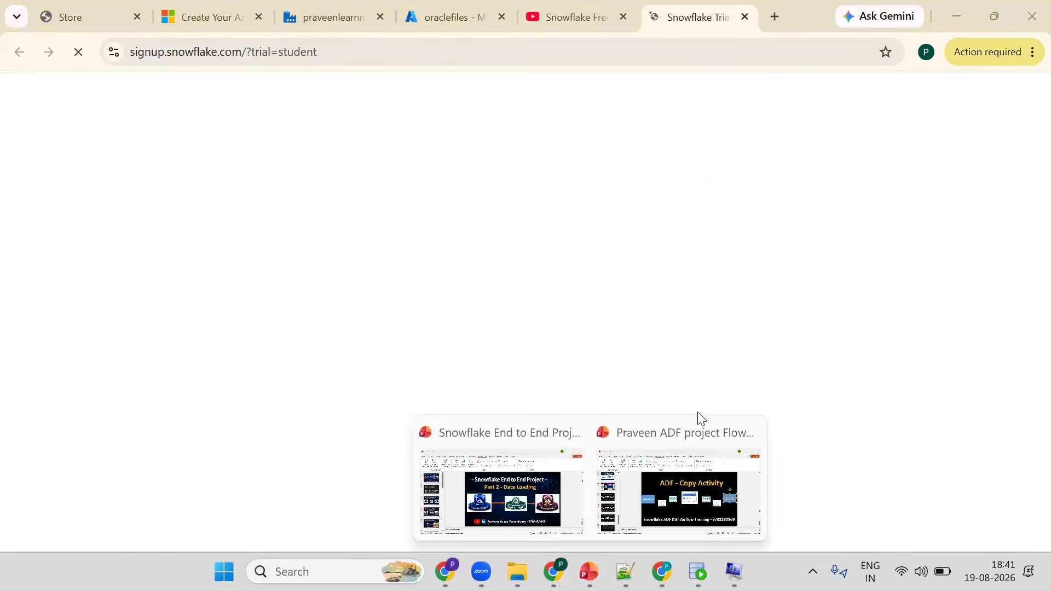
left_click(502, 492)
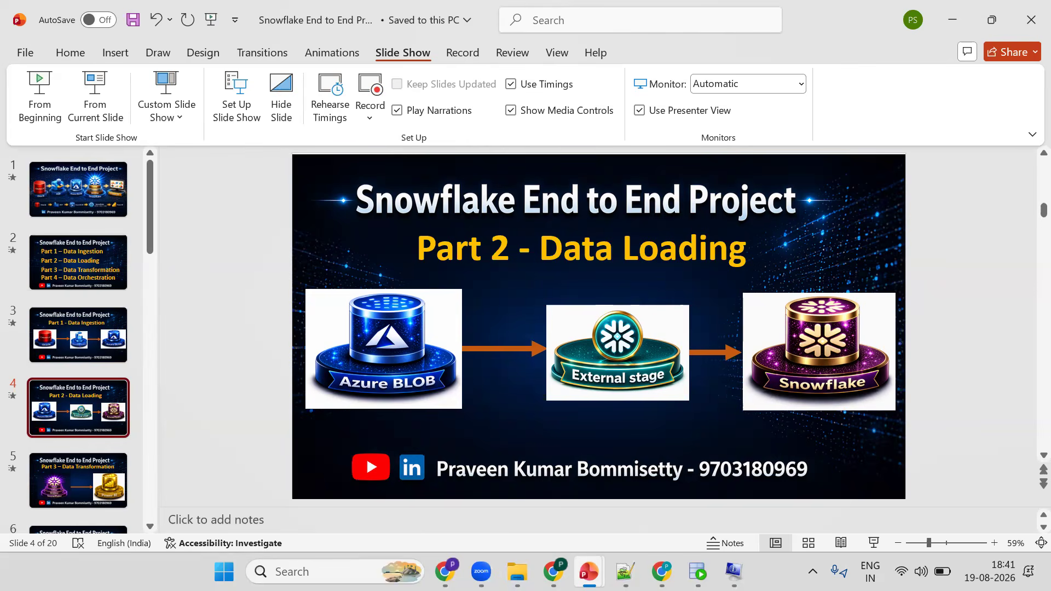
key("alt+Tab")
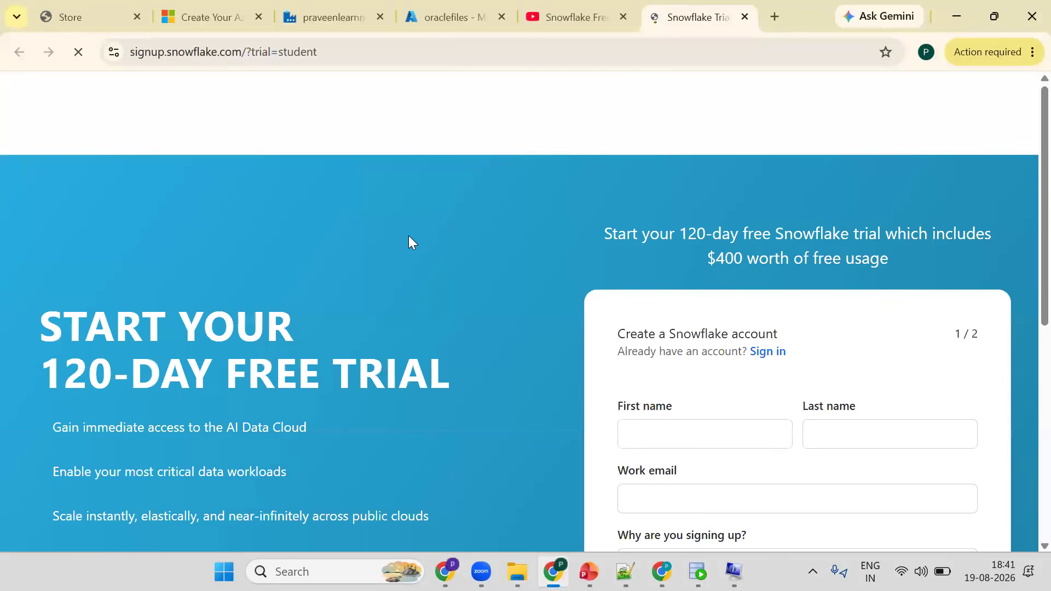
- Fill in the first name, last name and work e-mail on the Snowflake sign-up form
scroll(685, 249, "down", 3)
left_click(690, 250)
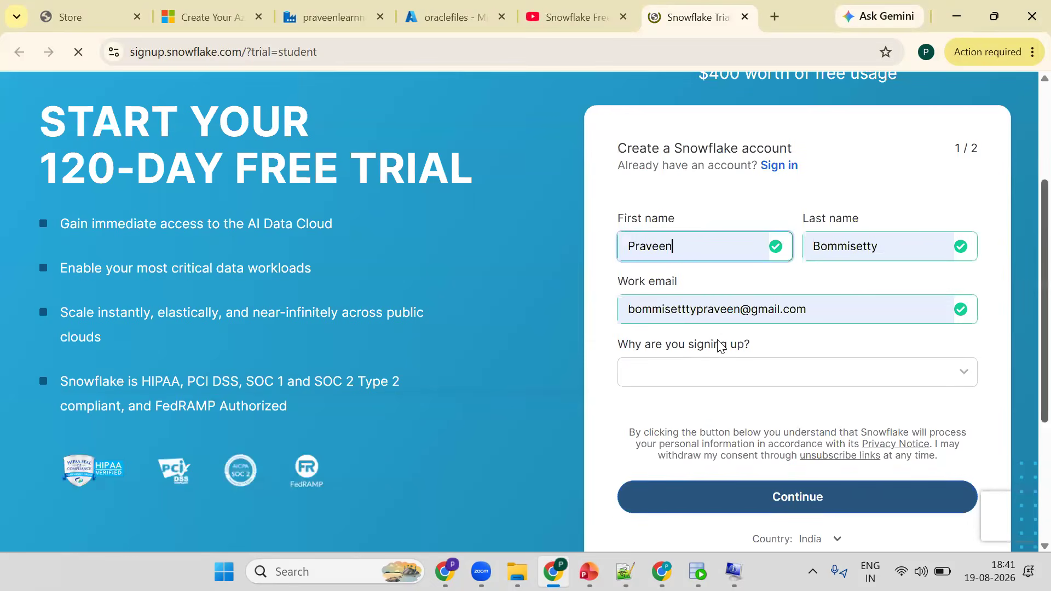
scroll(685, 350, "down", 1)
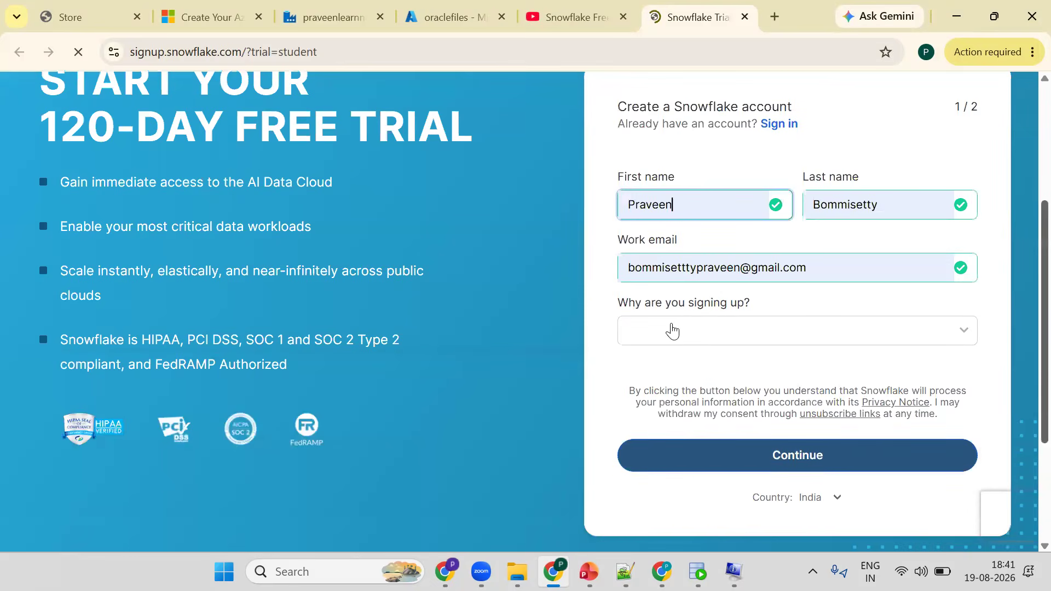
- Set the sign-up reason to Company is considering Snowflake and continue to the next page
left_click(672, 330)
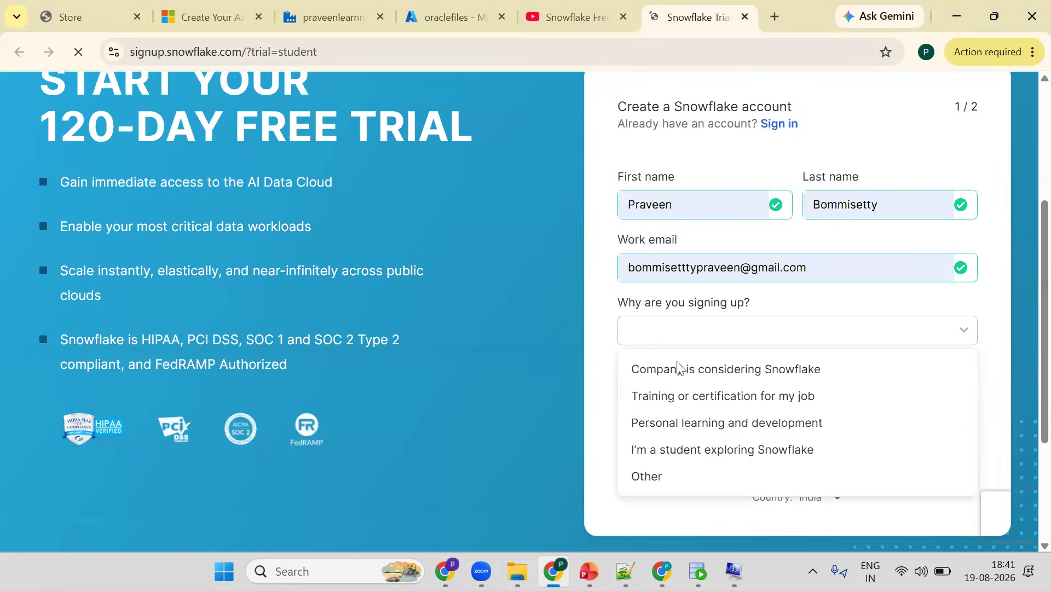
left_click(961, 360)
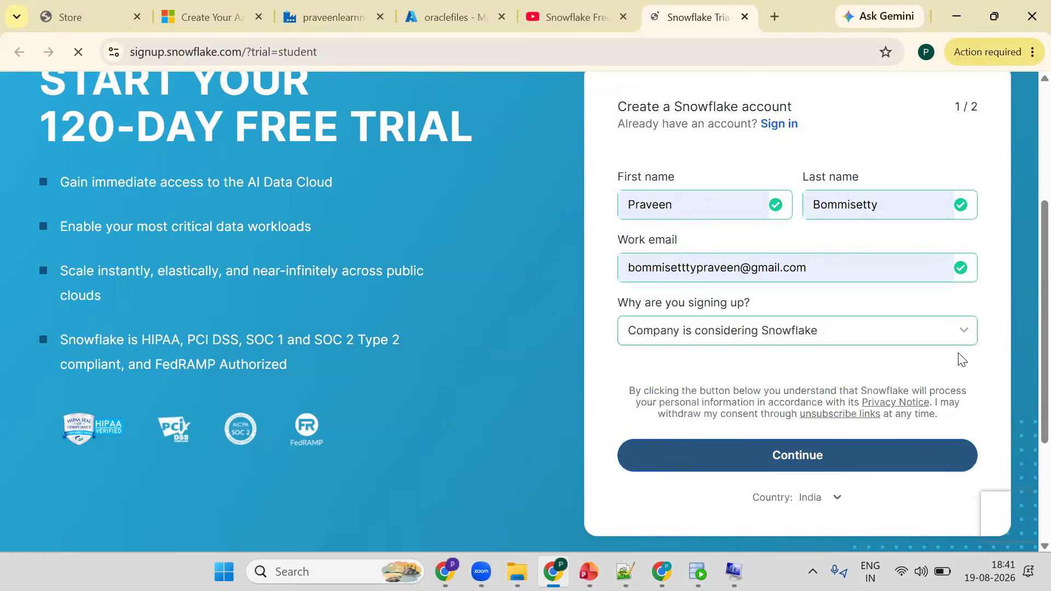
scroll(814, 387, "down", 1)
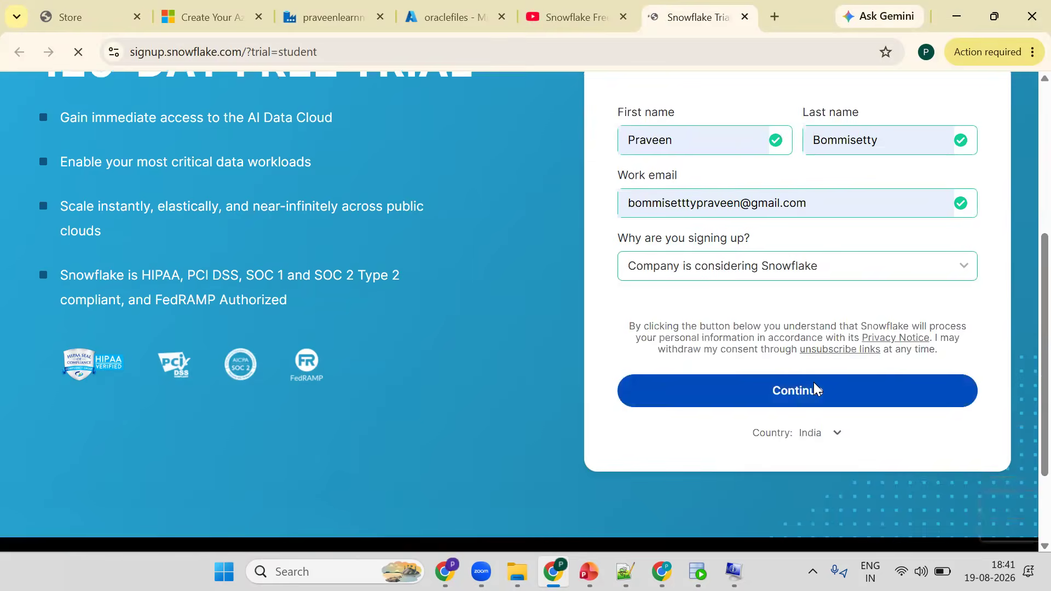
left_click(814, 388)
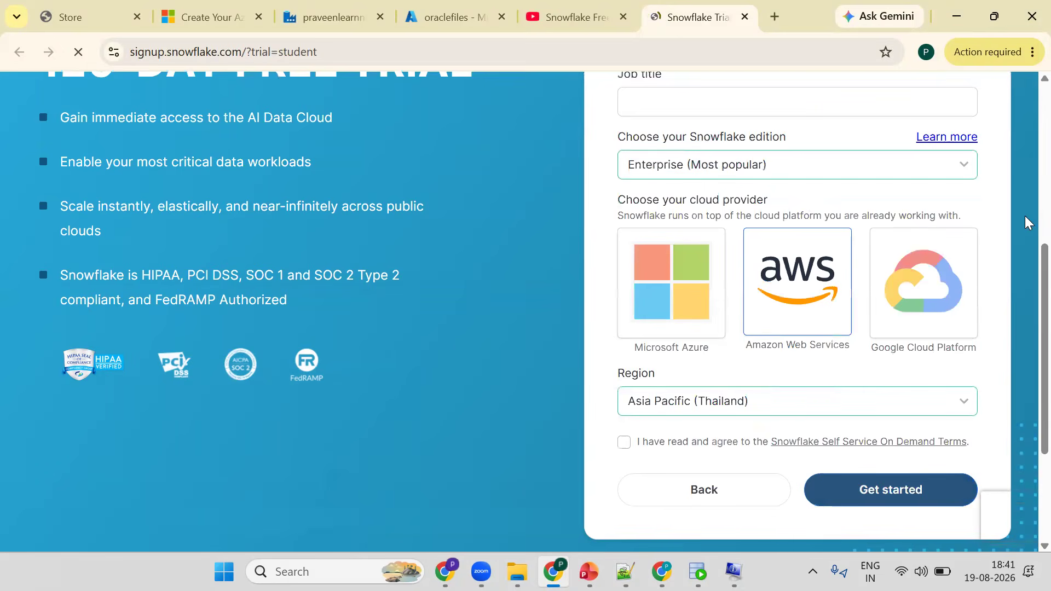
- Enter abc as the company name and trainer as the job title
scroll(743, 169, "up", 2)
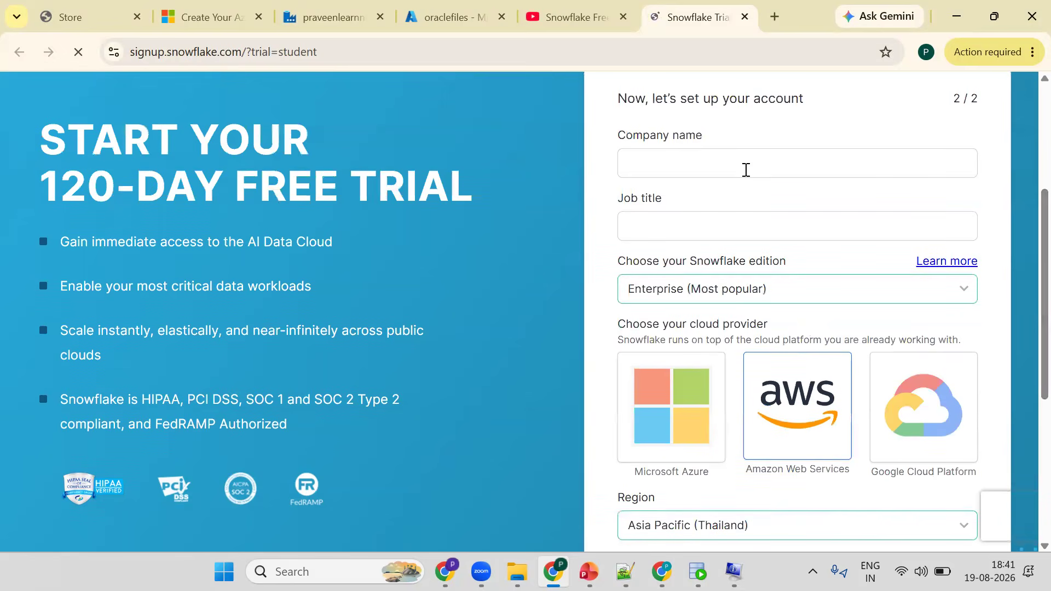
left_click(704, 223)
type("trainer")
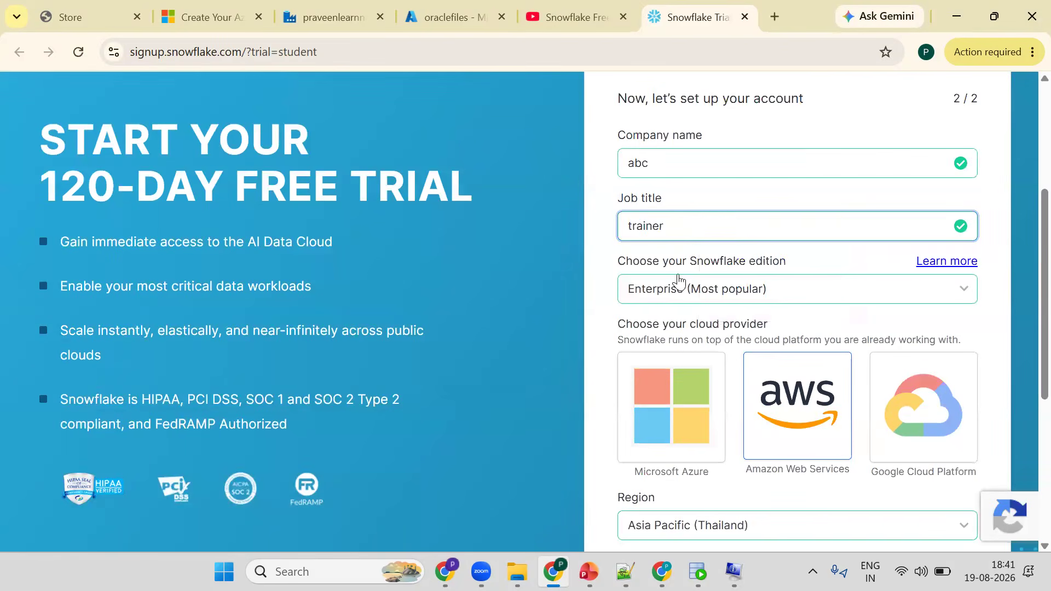
- Choose Amazon Web Services as the cloud provider and US East (Ohio) as the region
scroll(720, 305, "down", 2)
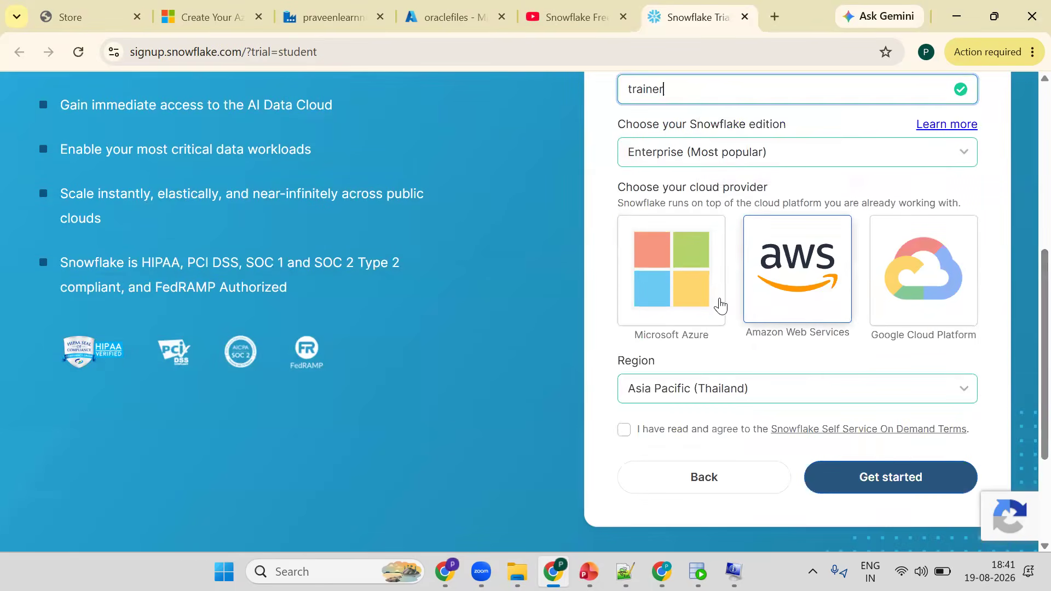
left_click(762, 300)
left_click(701, 299)
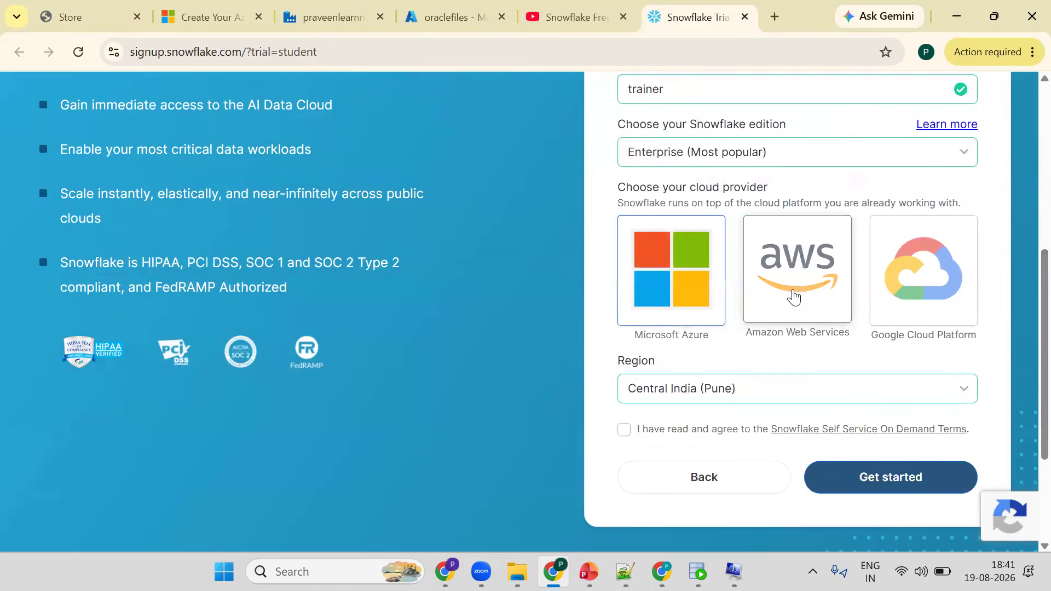
left_click(787, 288)
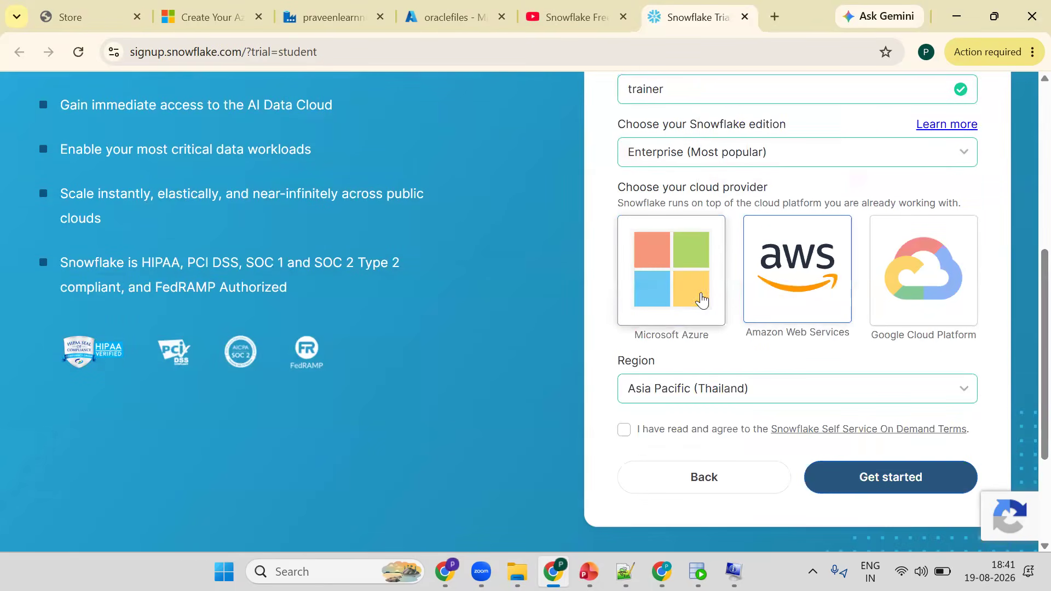
left_click(924, 285)
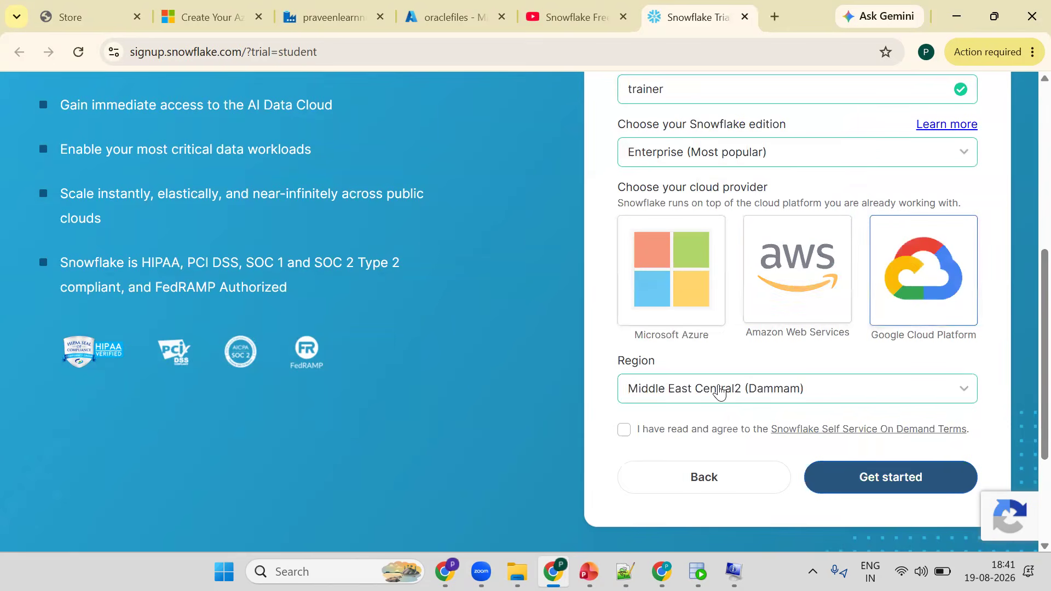
left_click(773, 317)
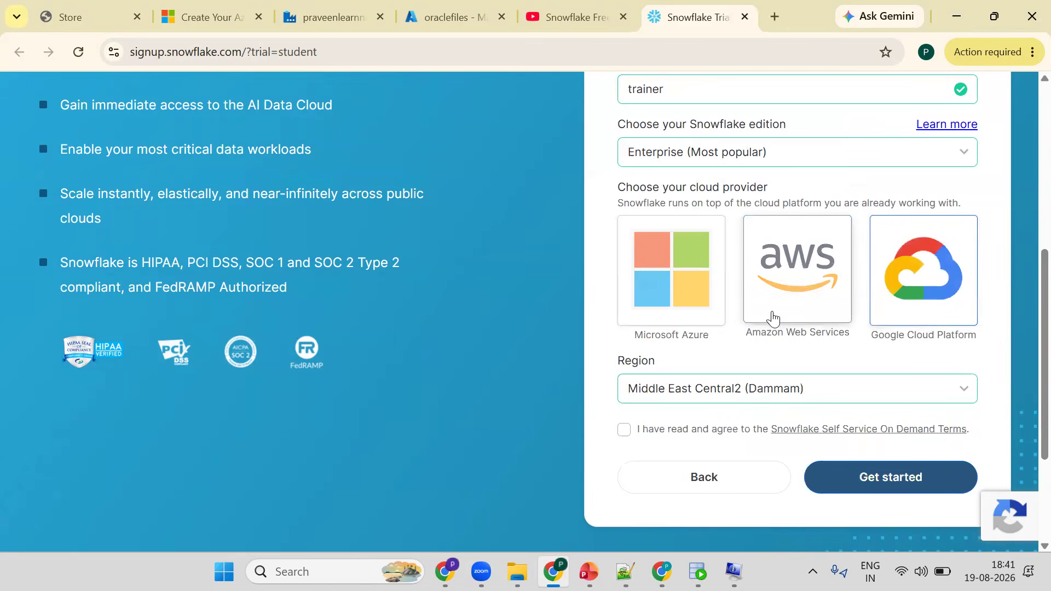
left_click(754, 386)
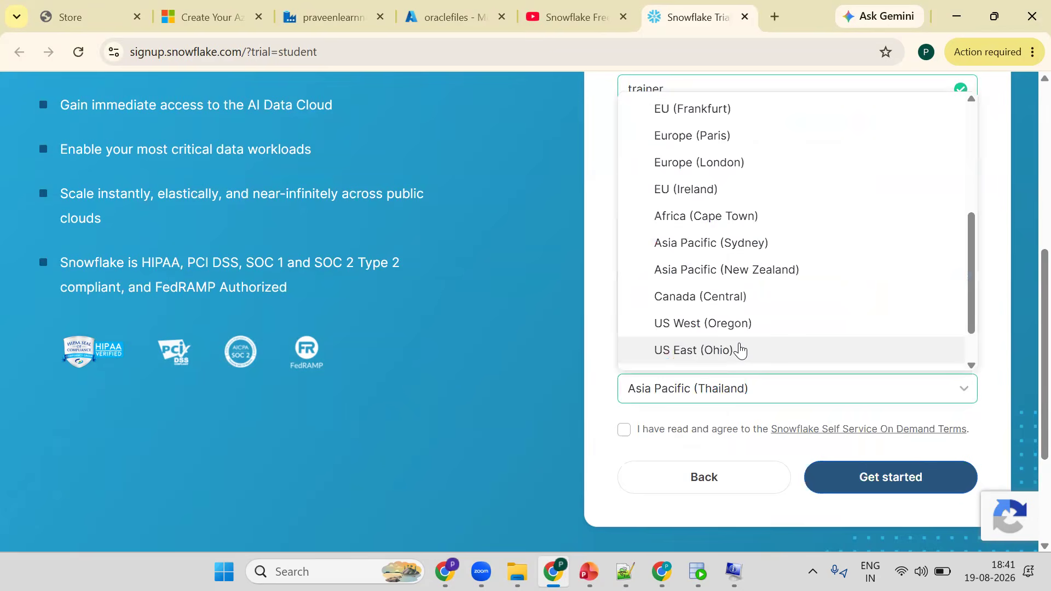
left_click(740, 350)
- Agree to the Snowflake Self Service On Demand Terms and start the account creation
left_click(624, 429)
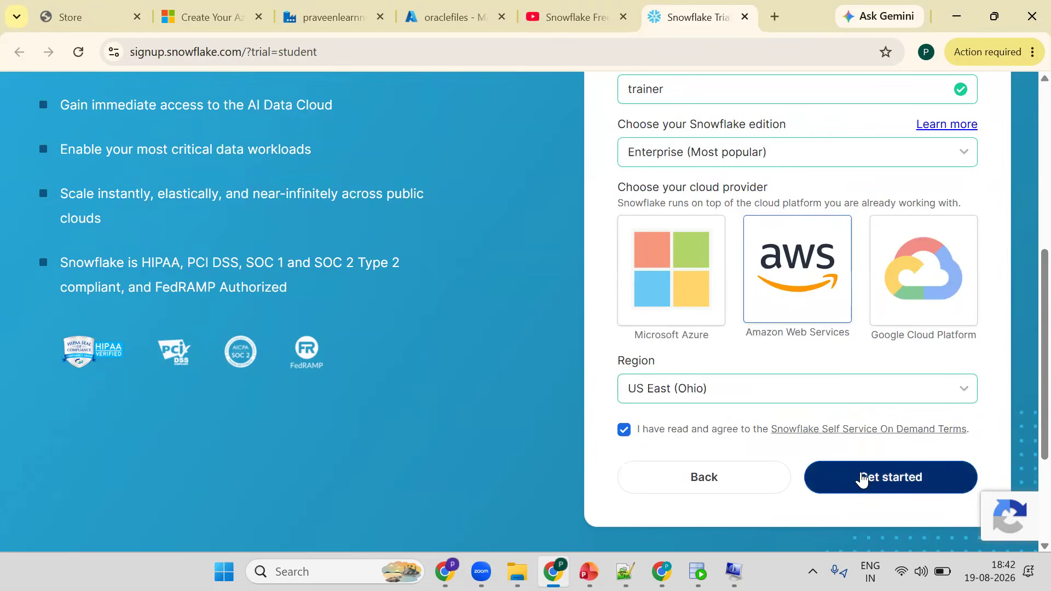
left_click(848, 480)
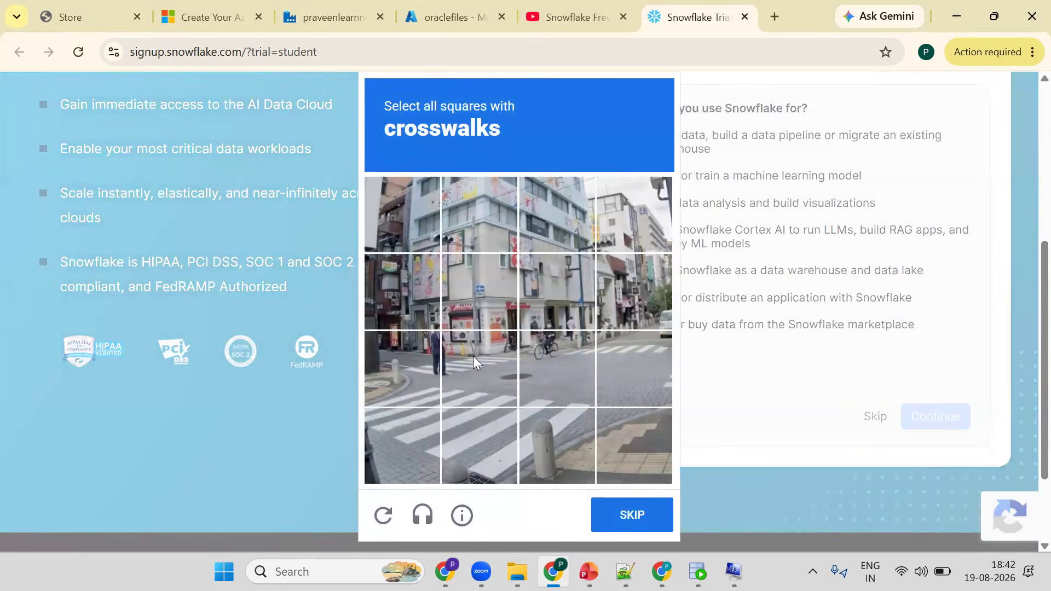
- Solve the crosswalk image challenge by selecting all crosswalk squares and verify
left_click(587, 366)
left_click(637, 359)
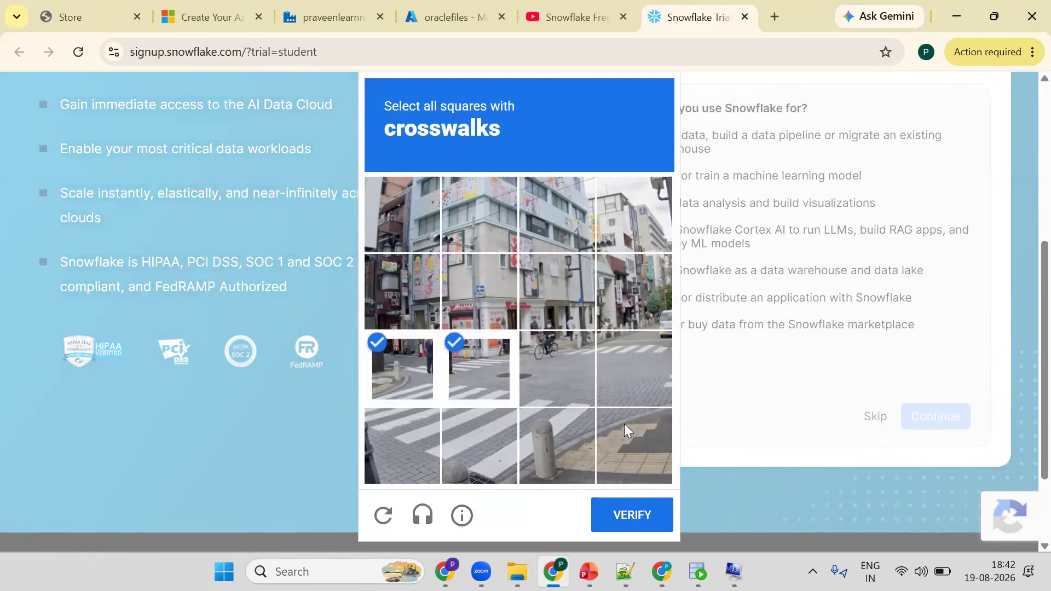
left_click(555, 435)
left_click(471, 442)
left_click(386, 446)
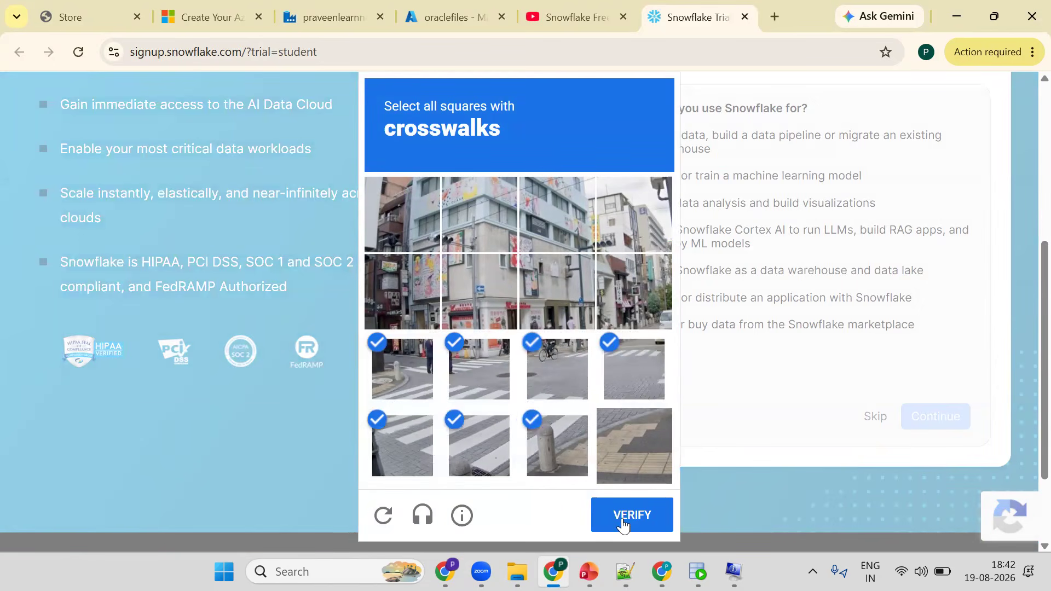
left_click(622, 524)
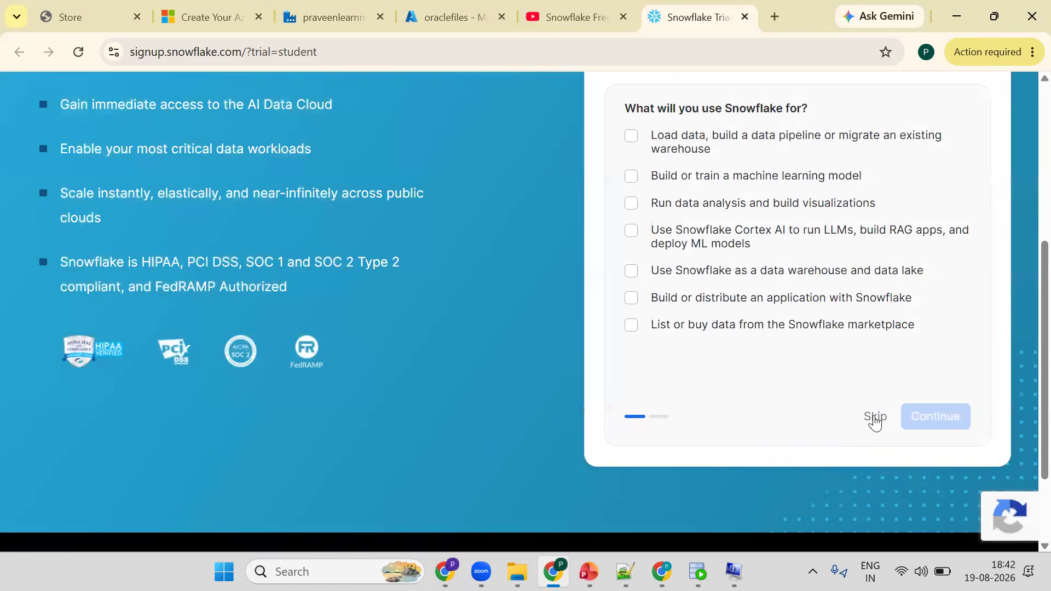
- Skip the Snowflake usage and coding-experience survey questions
left_click(875, 417)
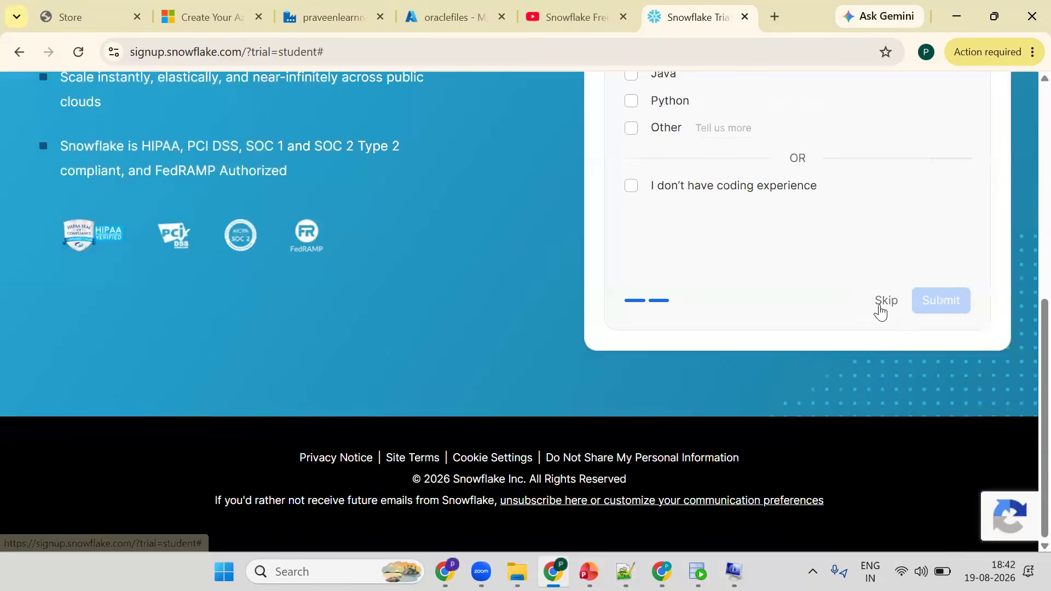
left_click(885, 311)
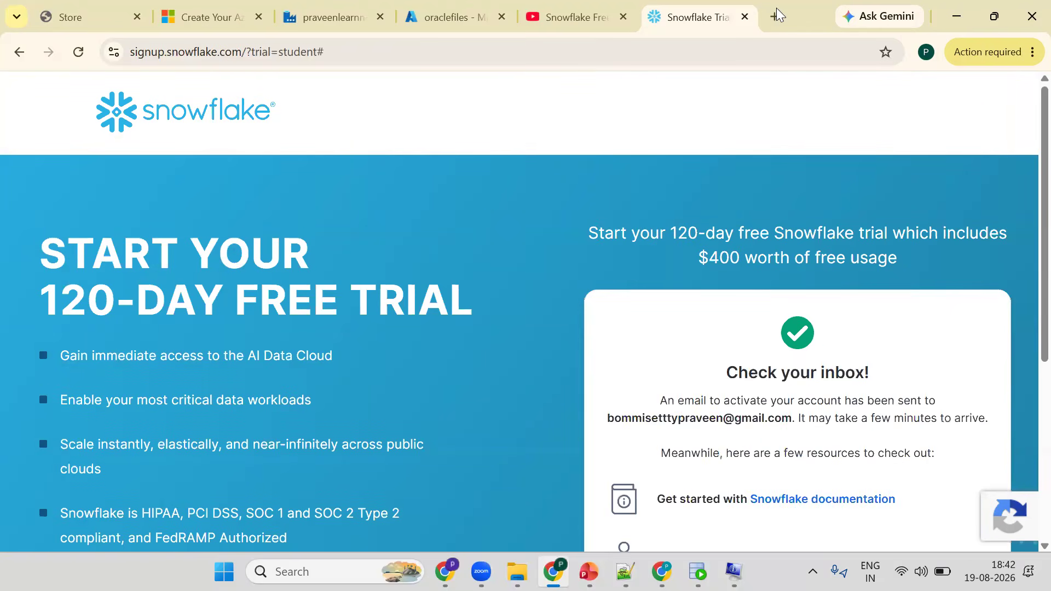
- Open Gmail in a new tab and activate the Snowflake account from the activation email
left_click(778, 14)
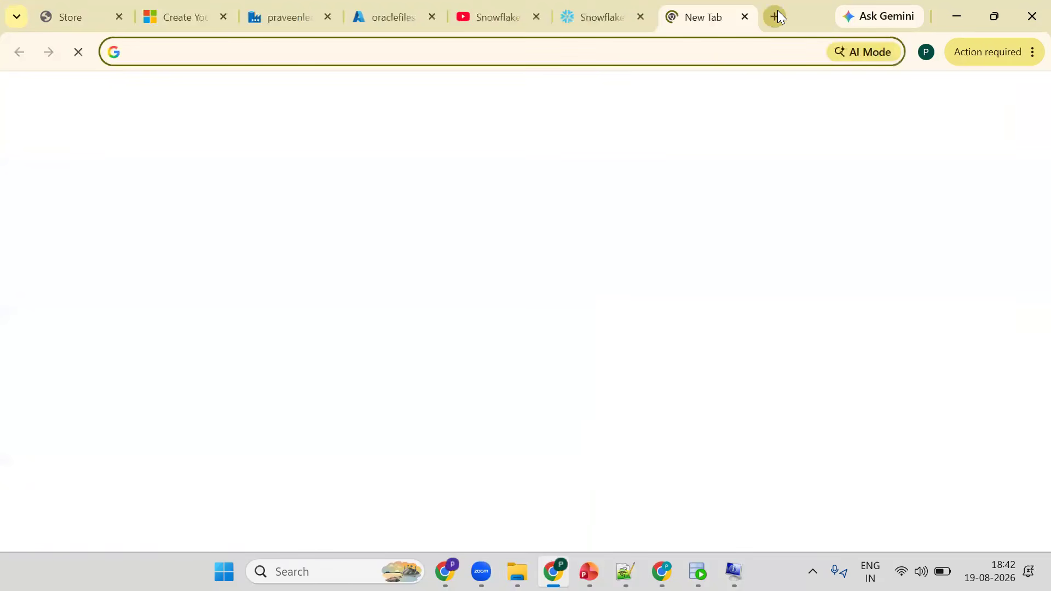
type("gmail")
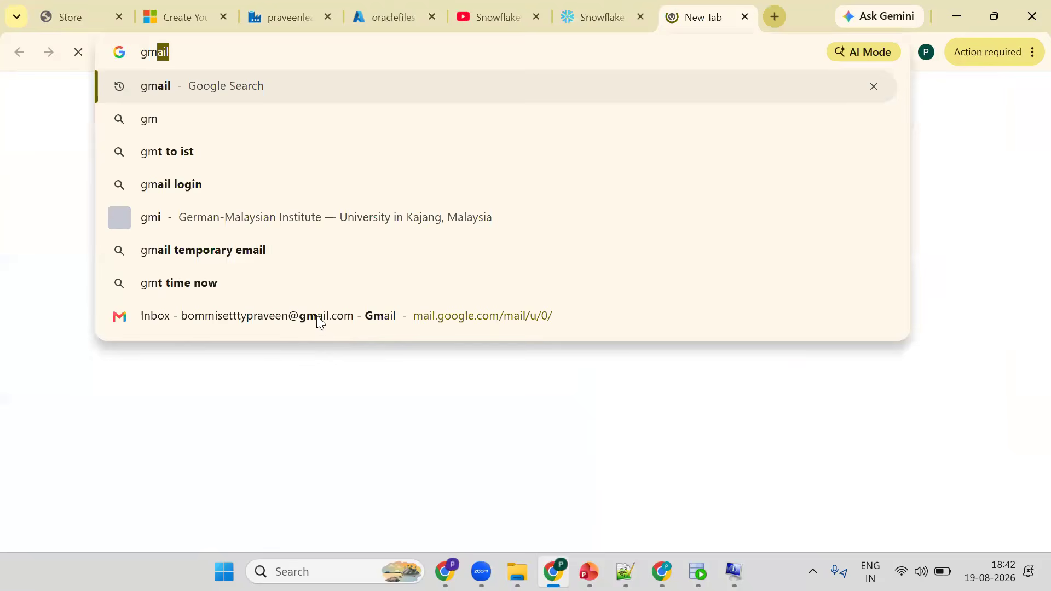
left_click(350, 291)
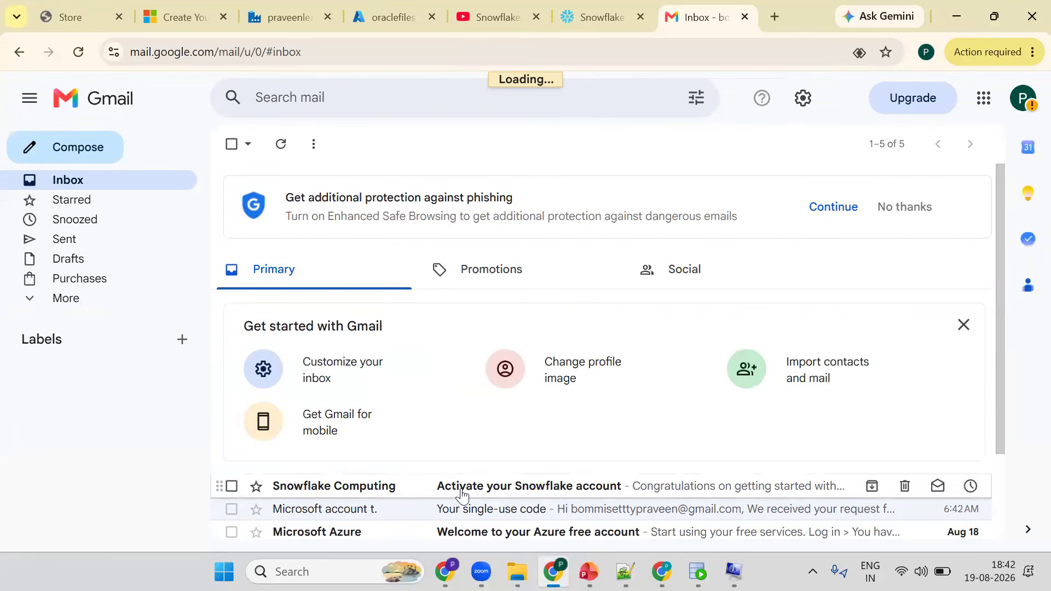
left_click(577, 493)
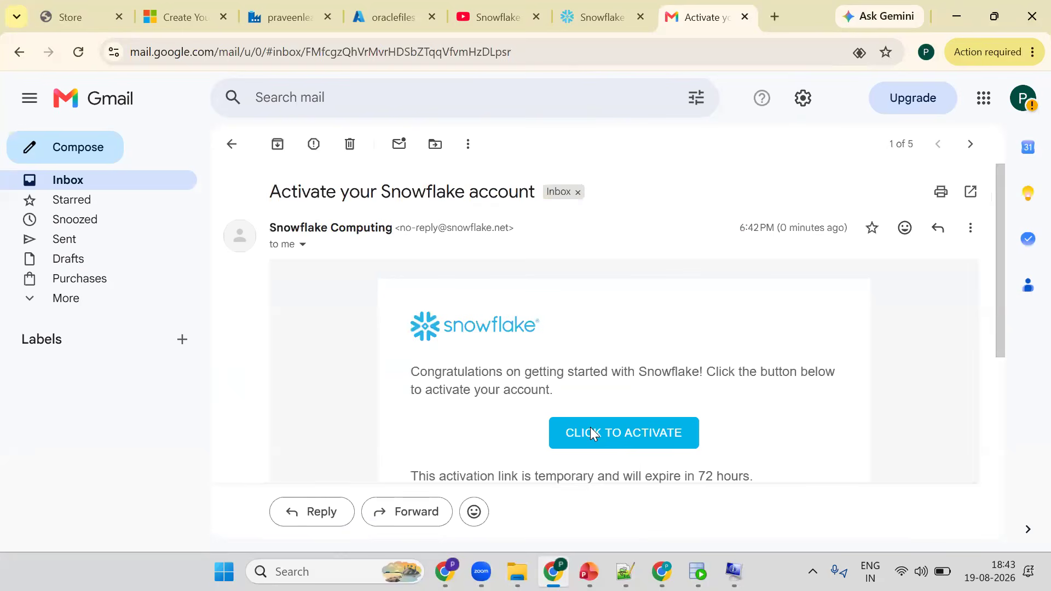
left_click(591, 433)
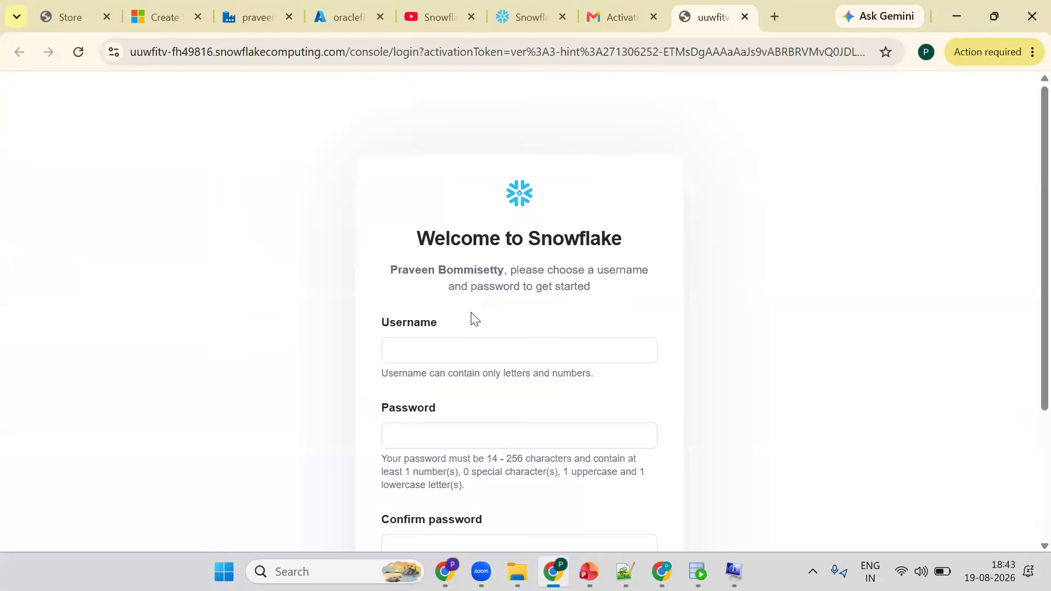
- Choose praveendbt as the username, enter and confirm the account password, and get started
left_click(438, 349)
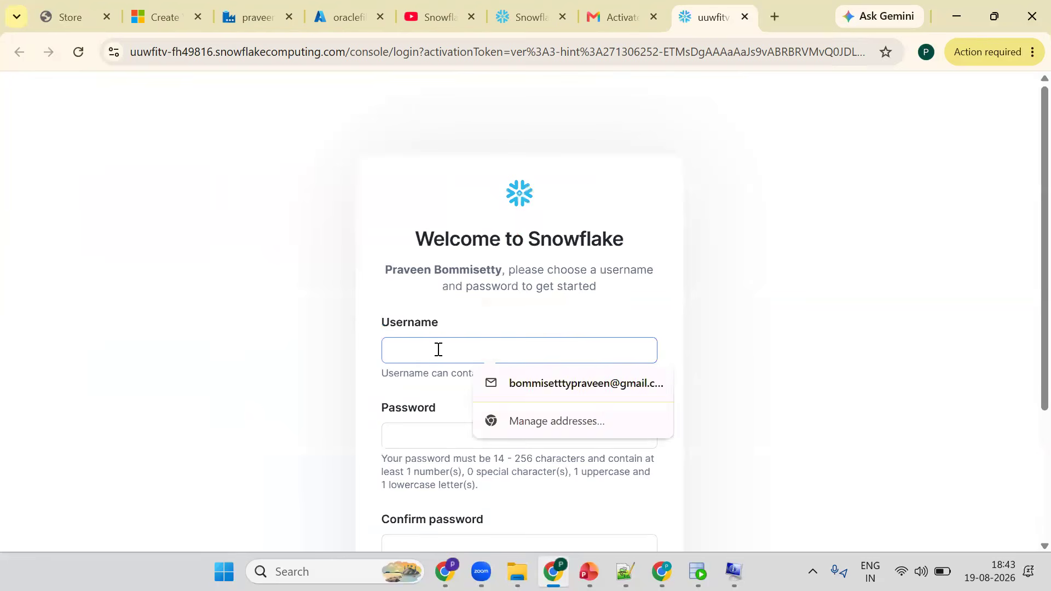
type("praveen")
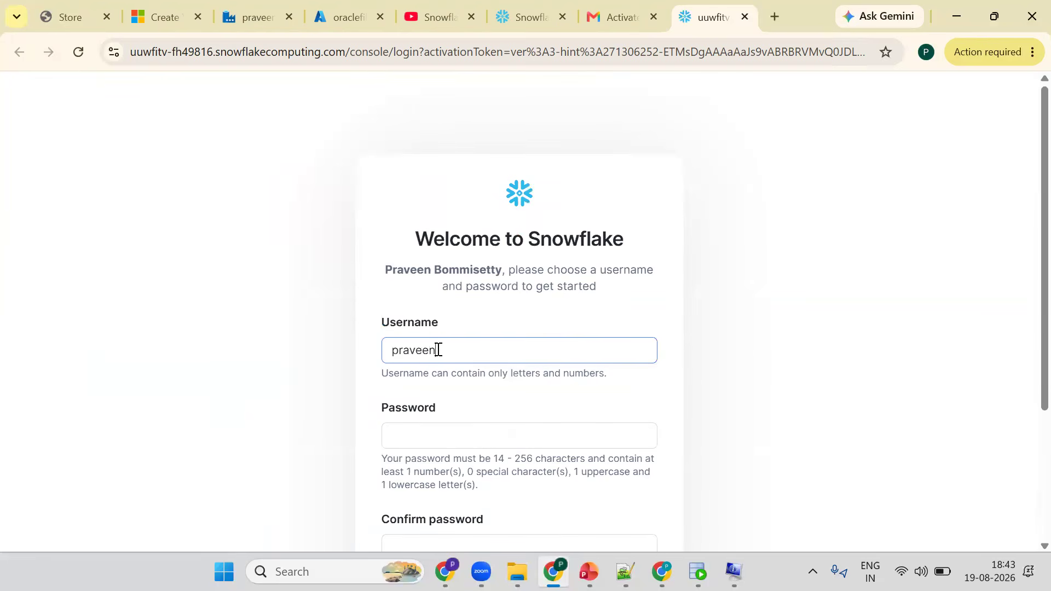
type("dbt")
key("Tab")
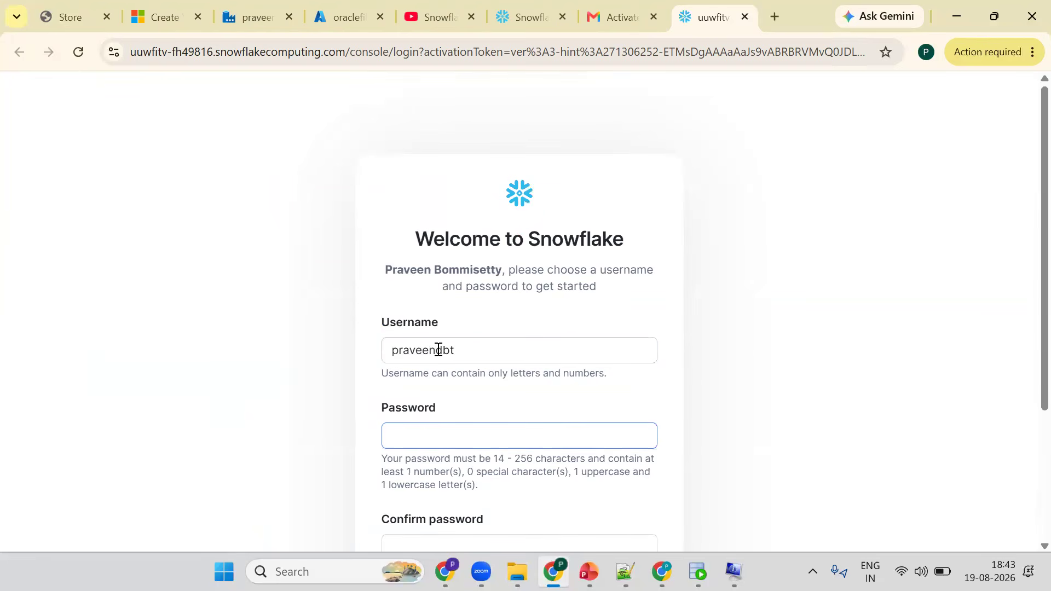
type("••••••••••••••")
key("Tab")
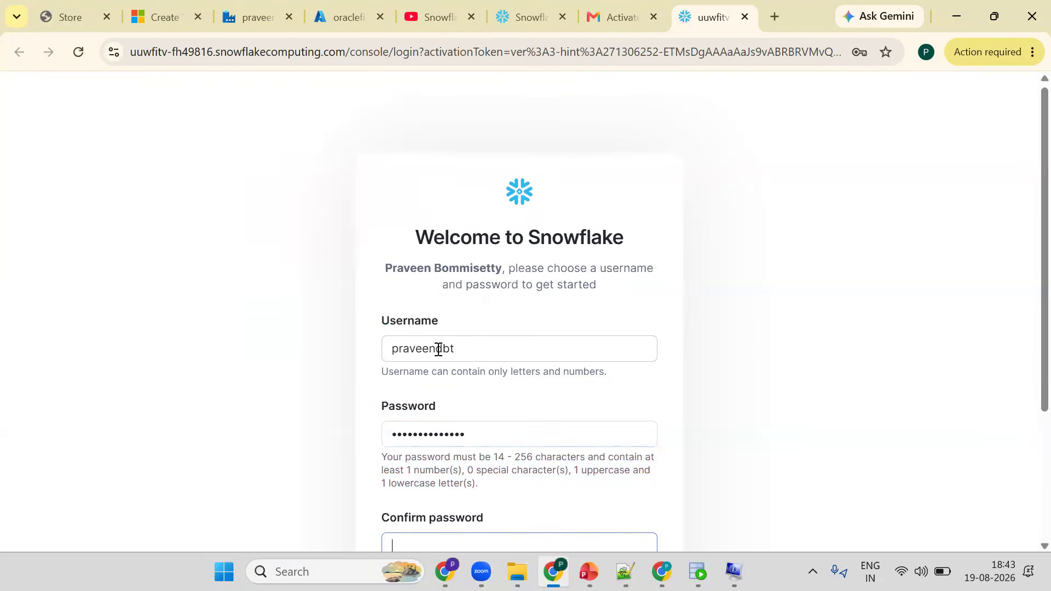
type("••••••••••••••")
scroll(477, 394, "down", 3)
left_click(478, 394)
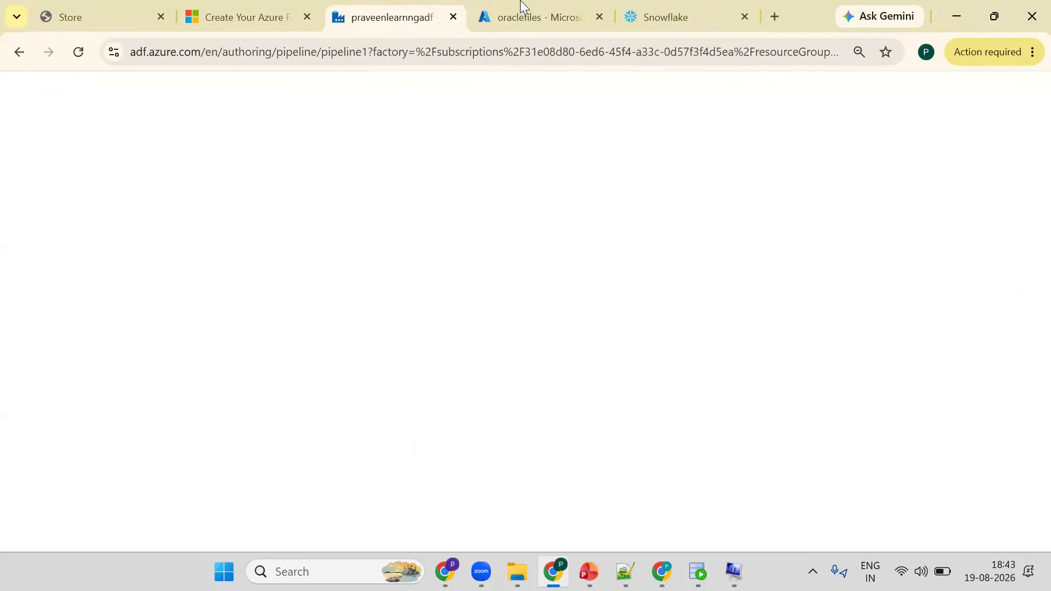
left_click(521, 7)
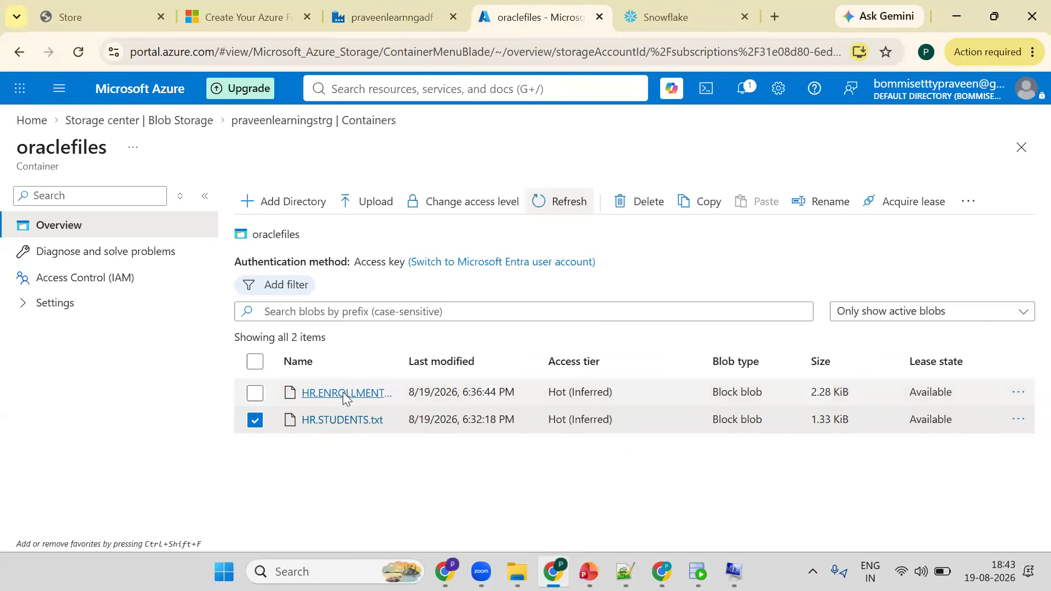
left_click(689, 8)
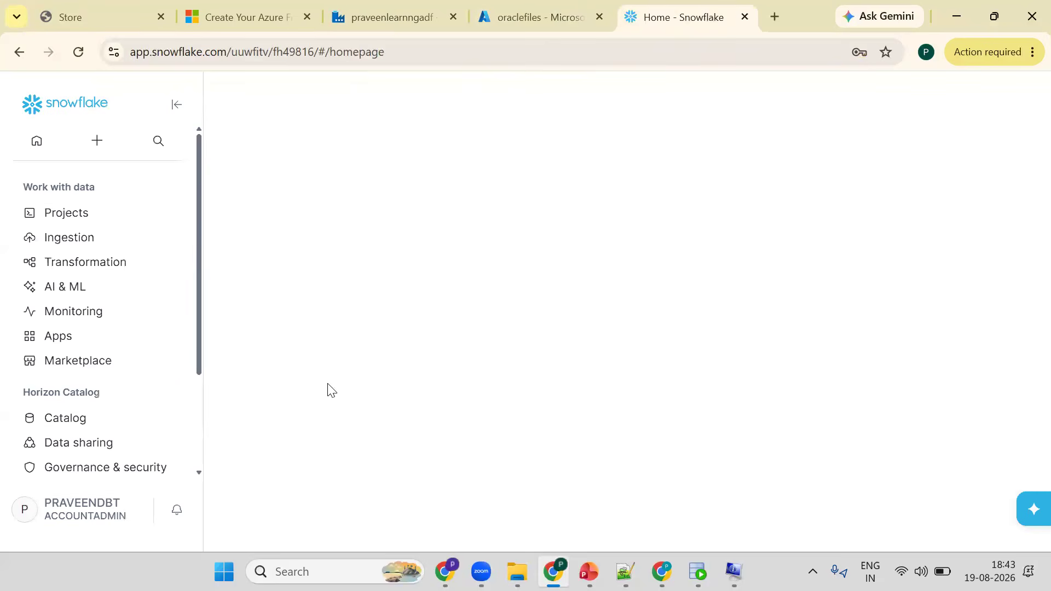
key("ctrl+shift+Tab")
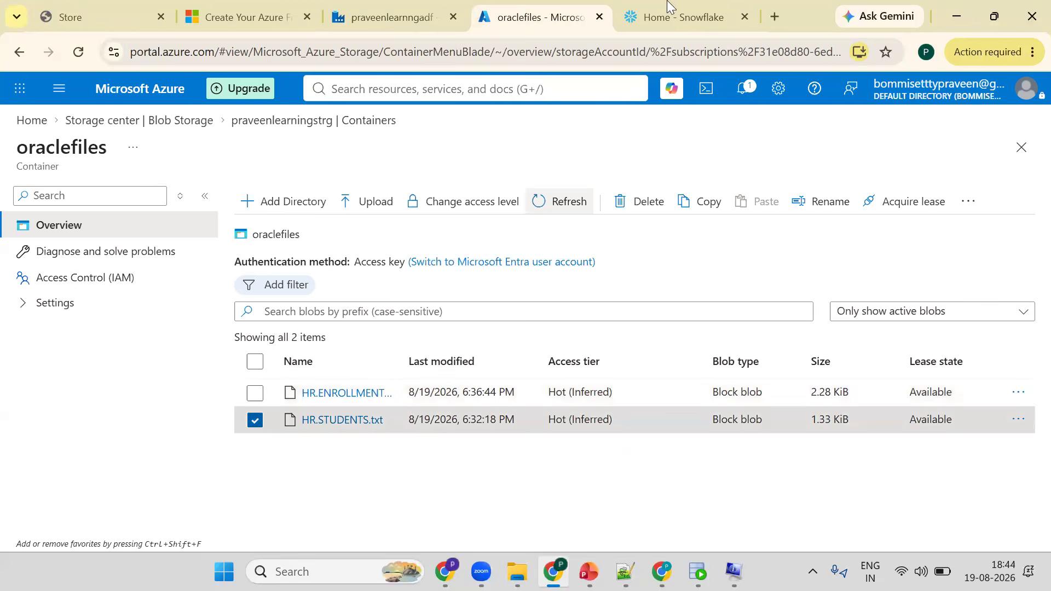
key("ctrl+Tab")
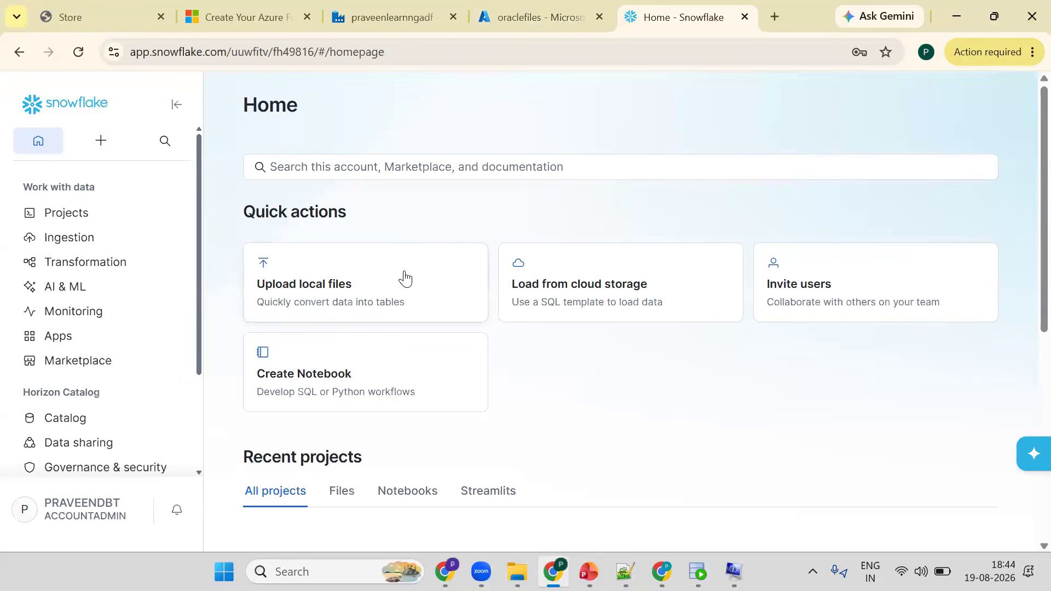
- Create a new SQL file from the Snowflake home page
left_click(104, 147)
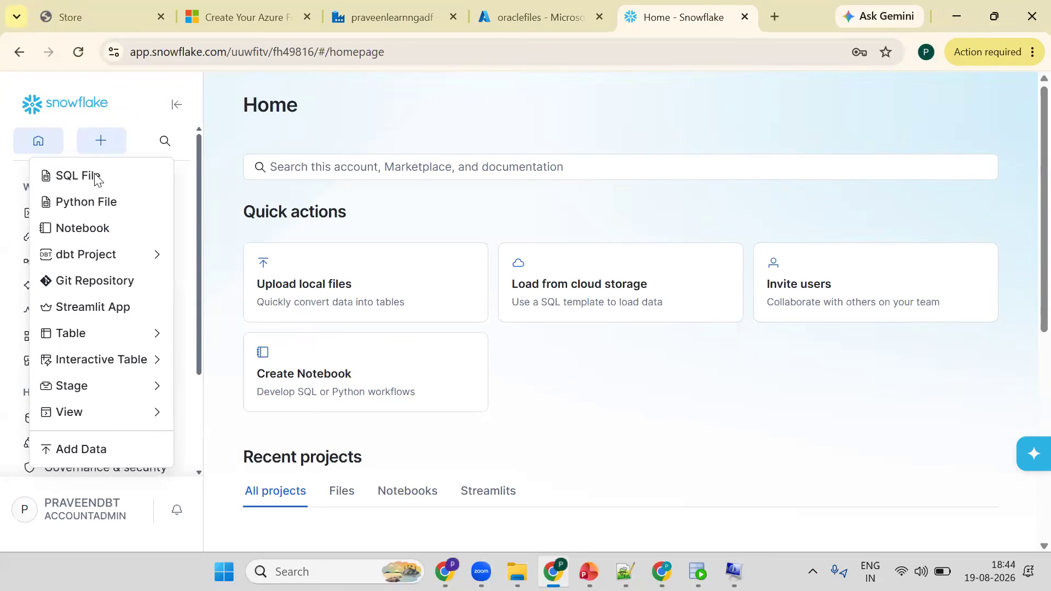
left_click(95, 177)
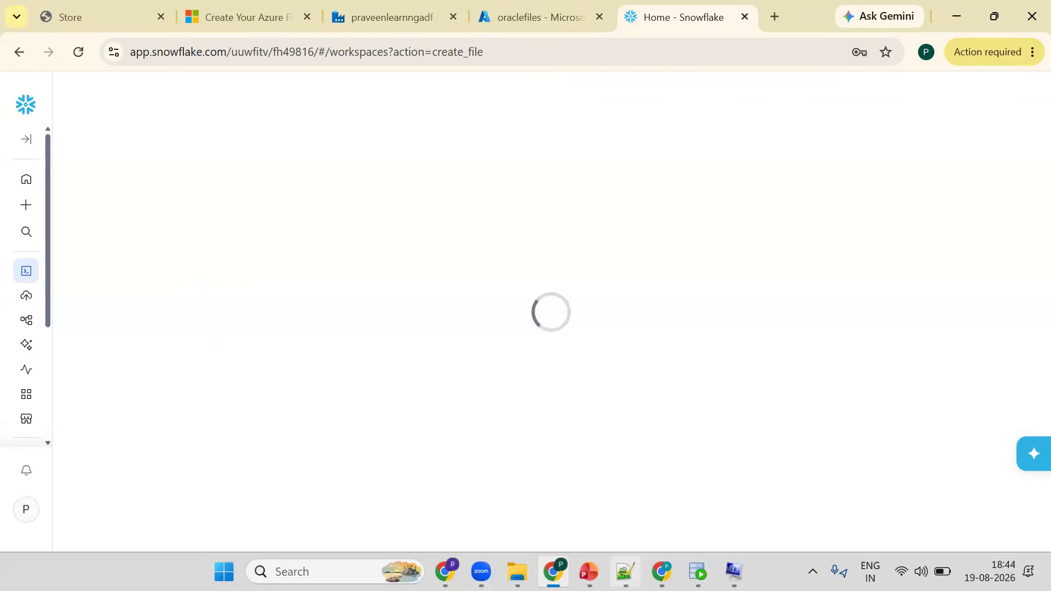
- Switch to Oracle SQL Developer and expand the PRAVEEN connection, then return to the browser
left_click(697, 571)
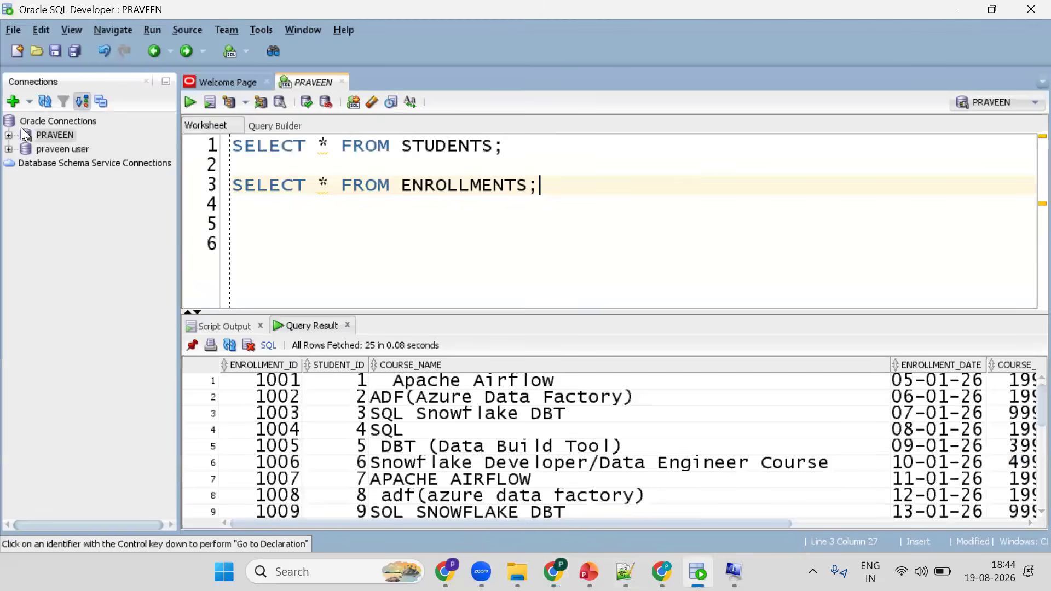
left_click(8, 137)
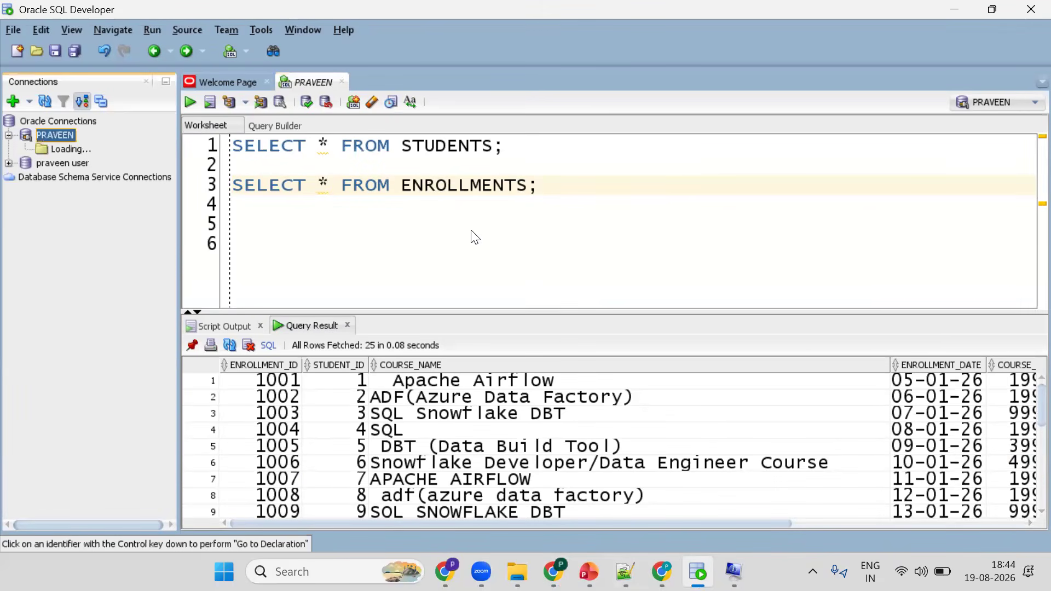
key("alt+Tab")
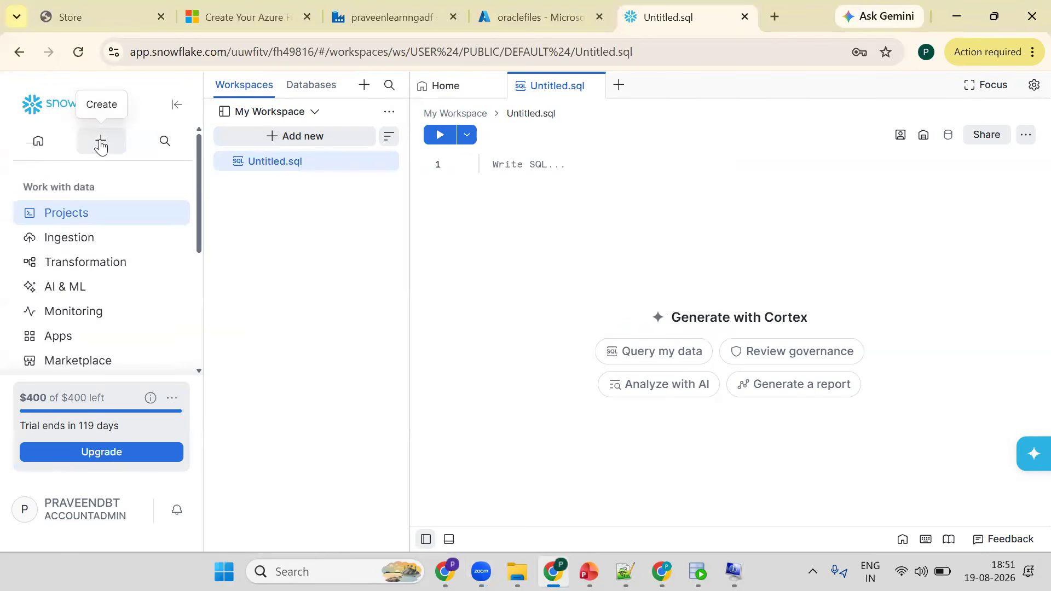
- Create another SQL file and run CREATE DATABASE PRAVEEN_LRN_PORTAL_DEV_DB;
left_click(100, 144)
left_click(85, 178)
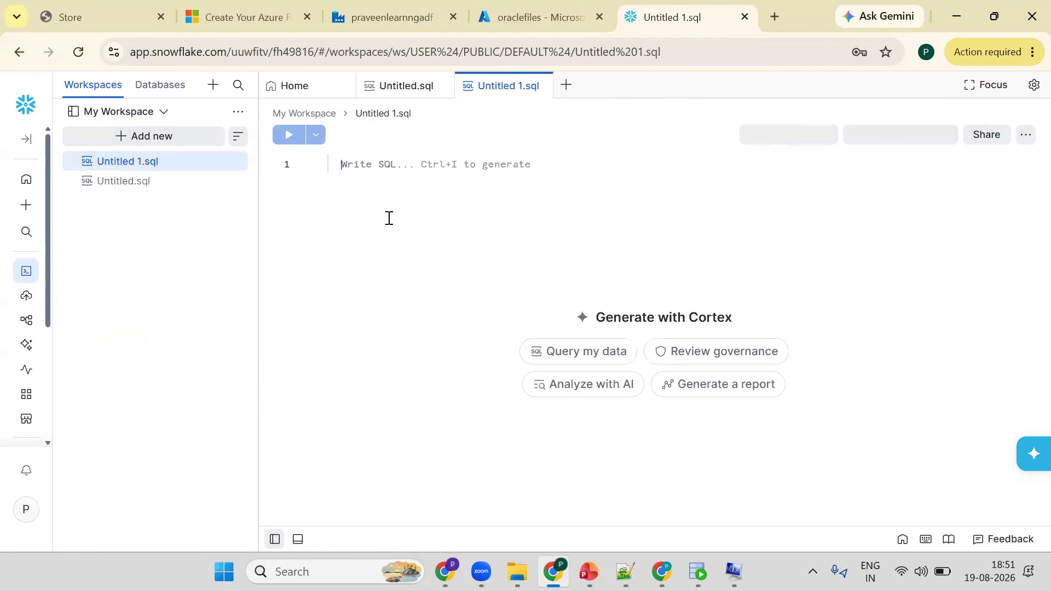
type("CREA")
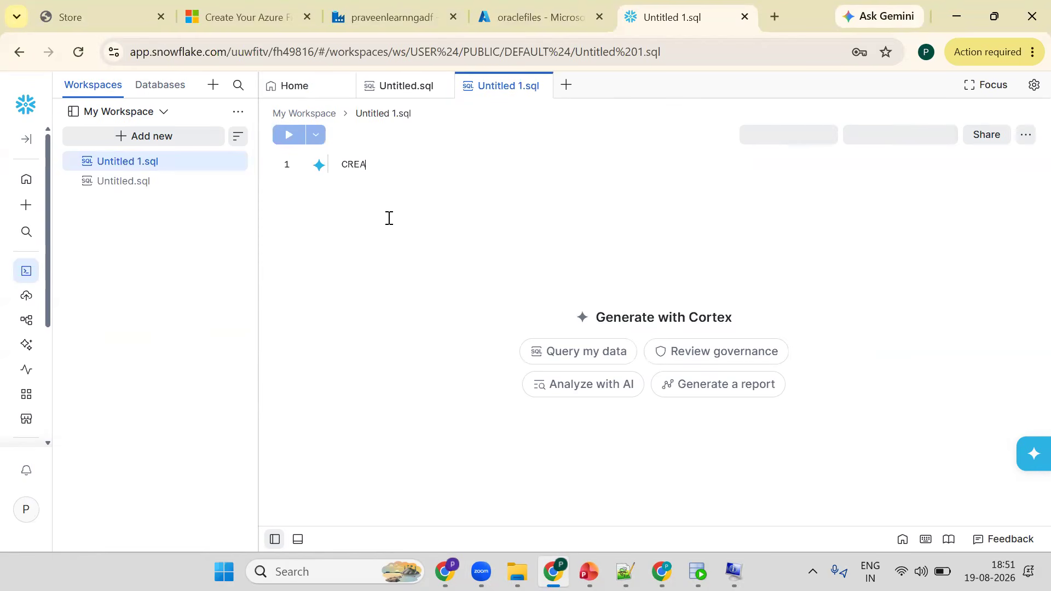
type("TE DATABASE ")
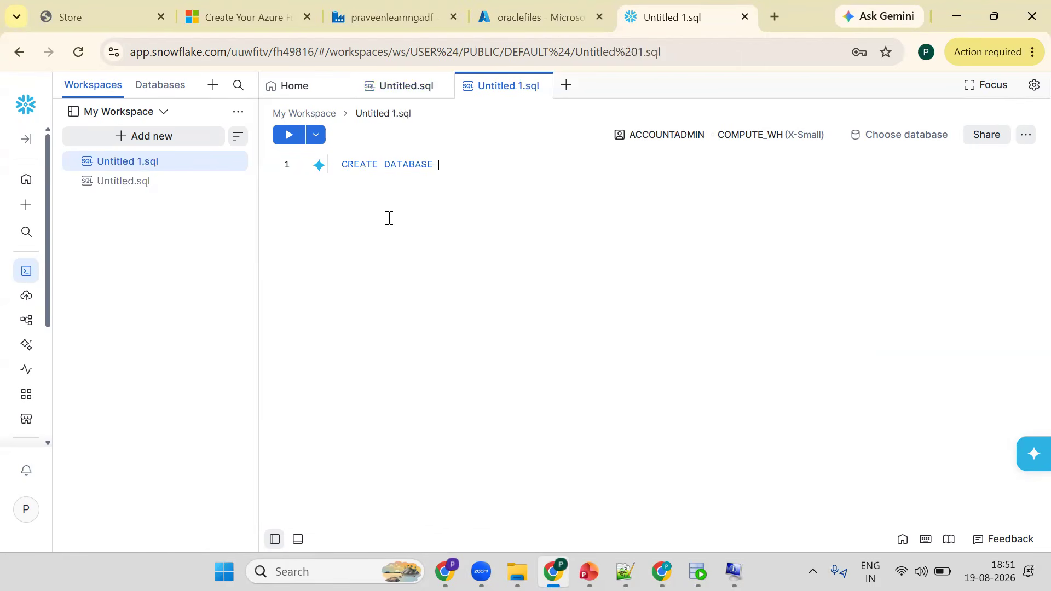
type("PRAVEEN_PORTAL_DEV_DB;")
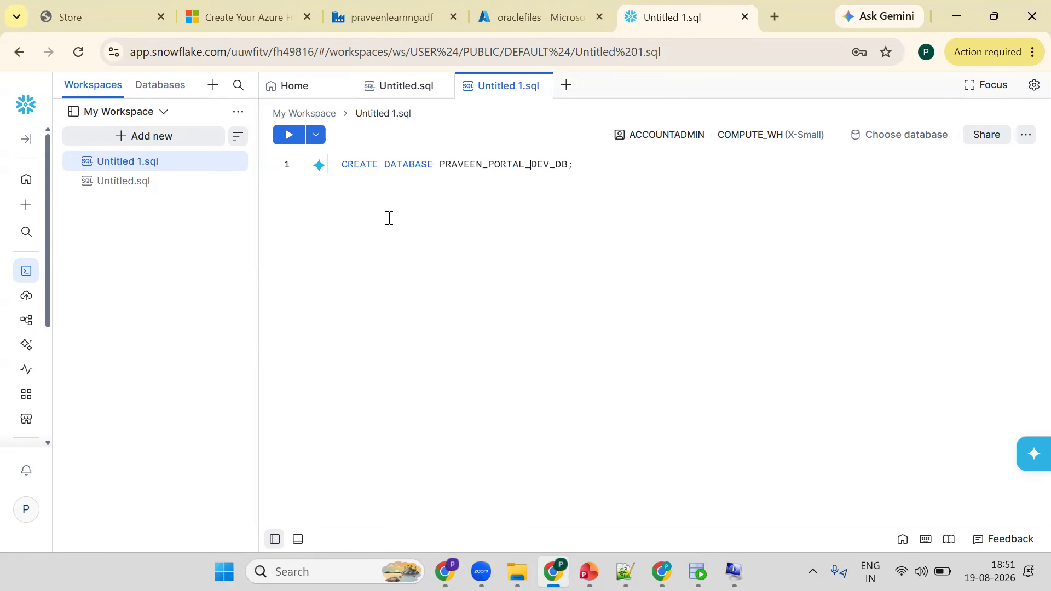
key("Left")
key("Left")
key("Left")
type("LRN_")
key("ctrl+Return")
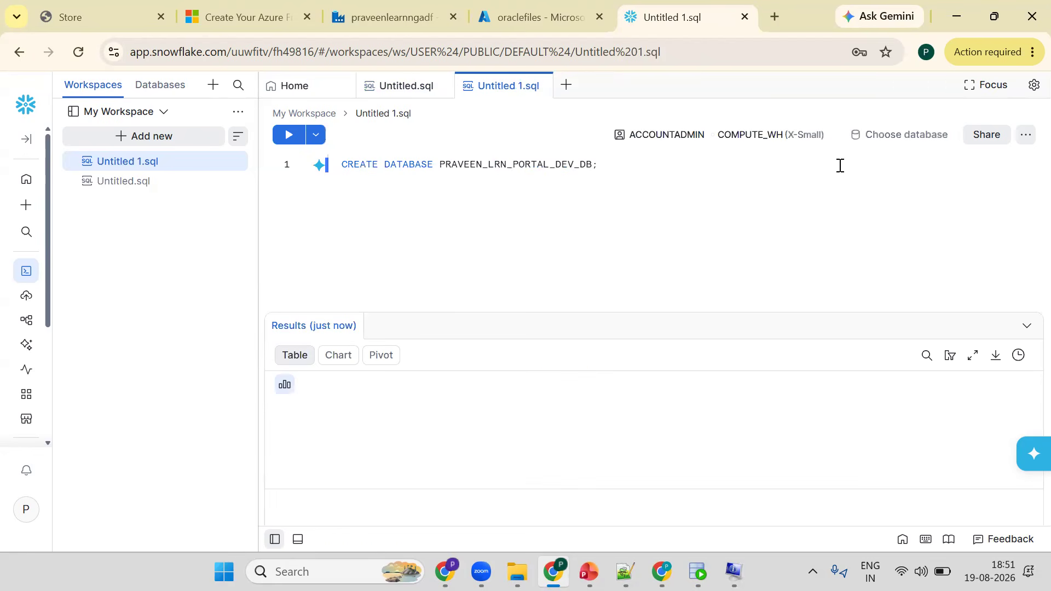
- Add and run CREATE SCHEMA PRAVEEN_LRN_PORTAL_DEV_DB.BRONZE_SC; on a new line
left_click(641, 167)
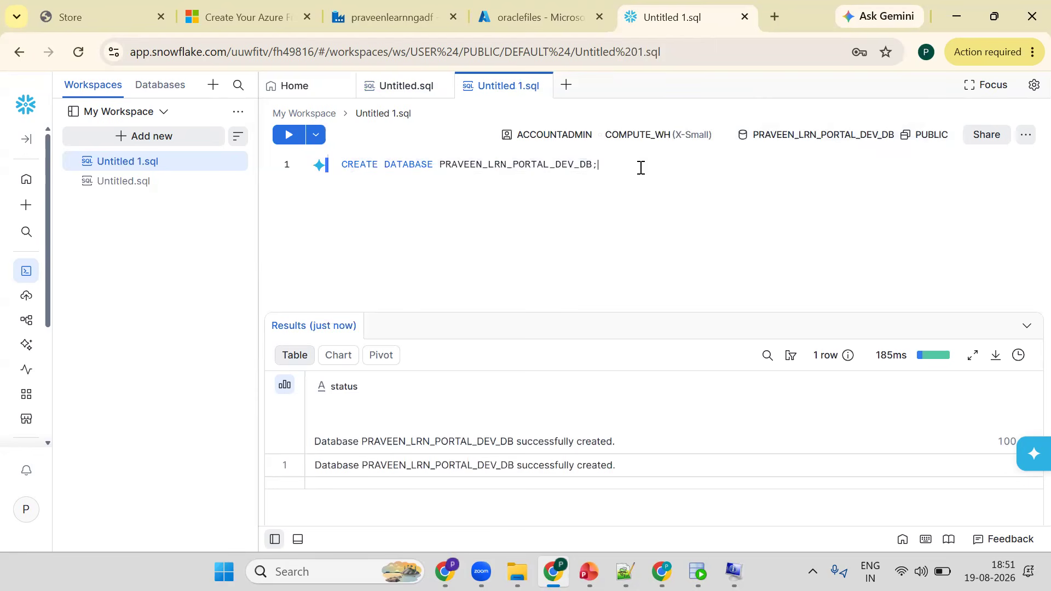
key("Return")
type("CREATE ")
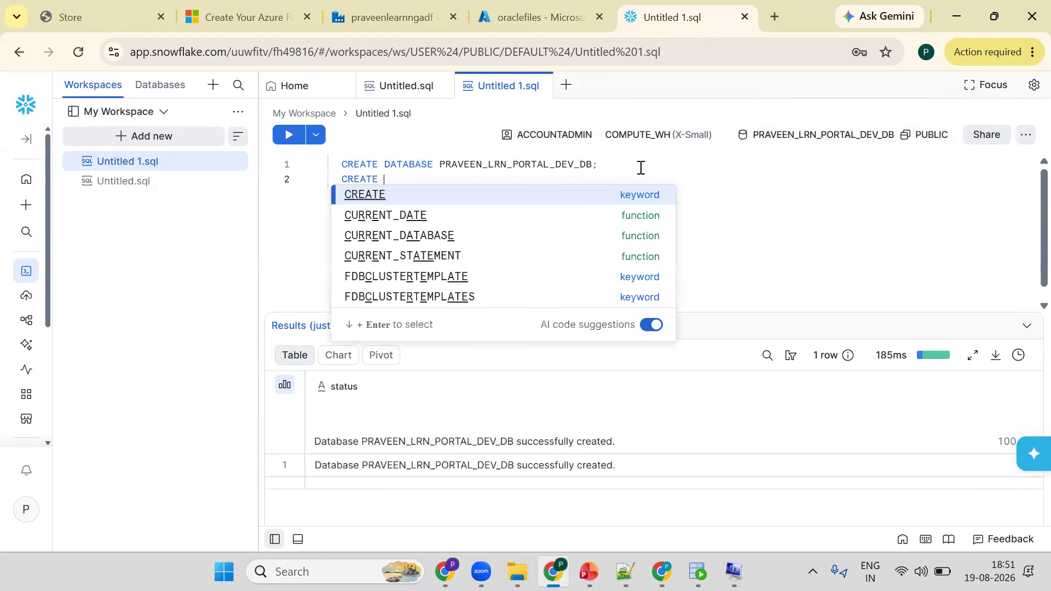
type("S")
type("CHMEA")
key("BackSpace")
key("BackSpace")
key("BackSpace")
type("EMA")
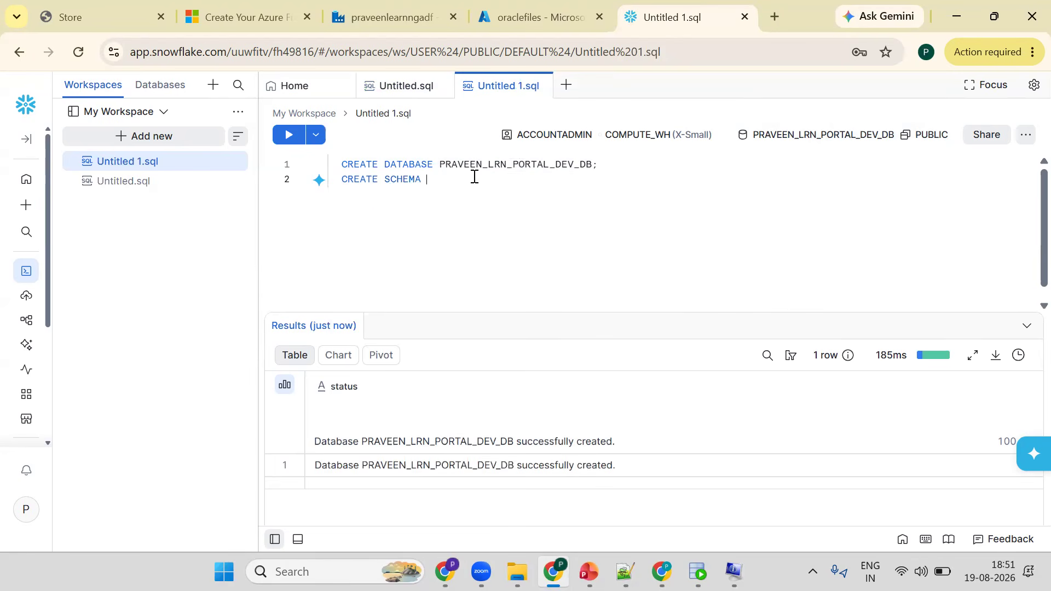
double_click(473, 166)
key("ctrl+c")
left_click(472, 177)
key("ctrl+v")
type(".")
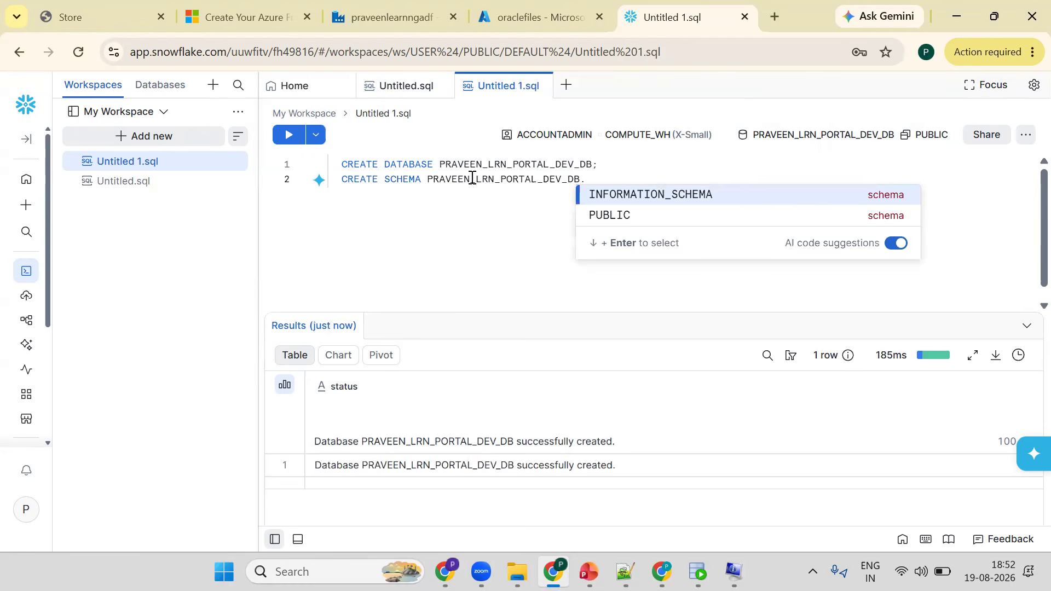
type("BRONZE_S")
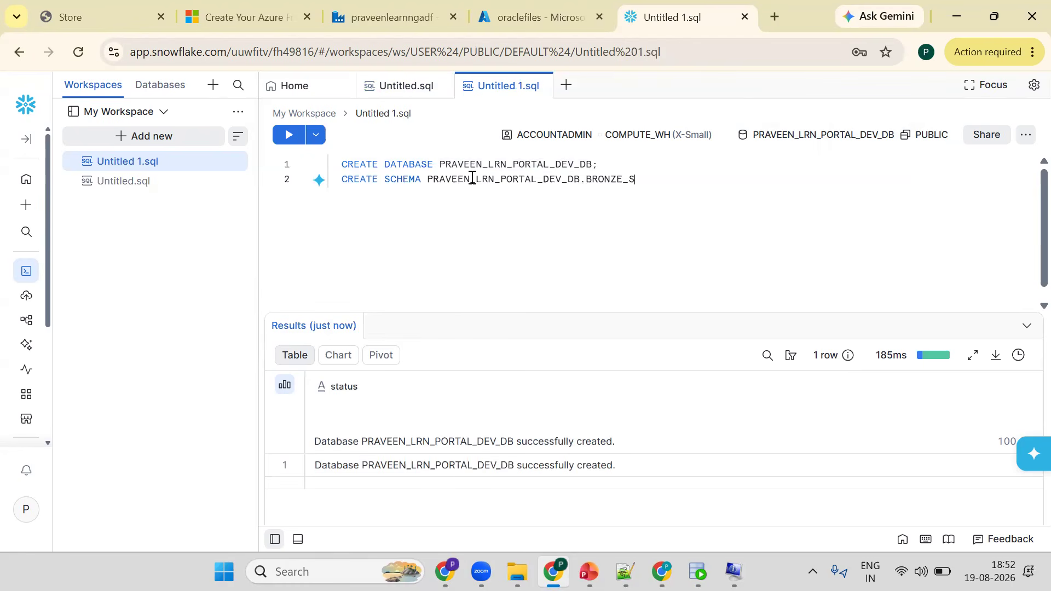
type("C;")
key("ctrl+Return")
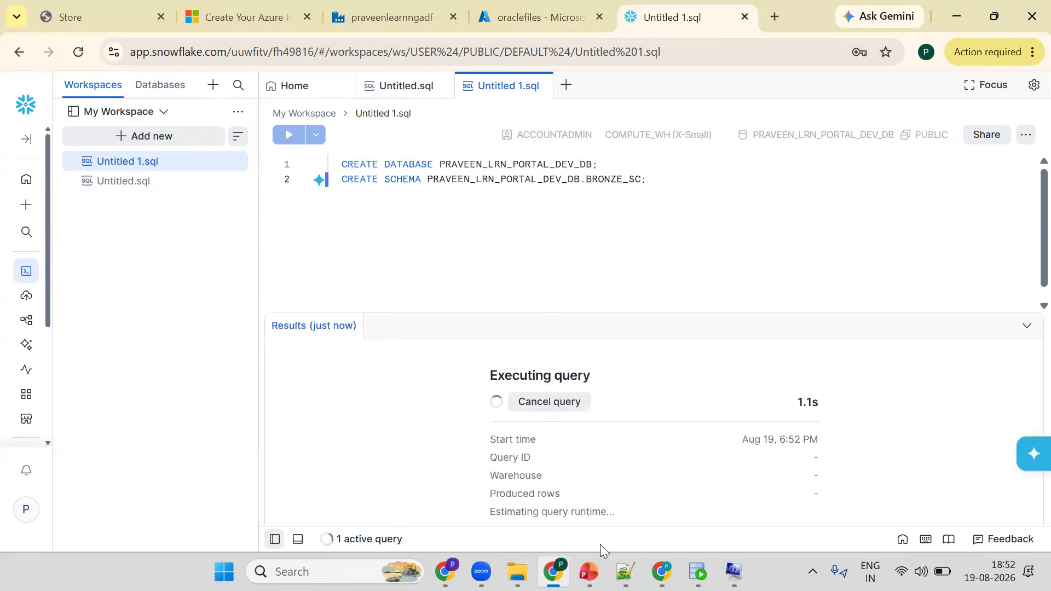
- Switch to Notepad++ and review the CREATE TABLE scripts for STUDENTS and ENROLLMENTS, then return to the browser
left_click(619, 570)
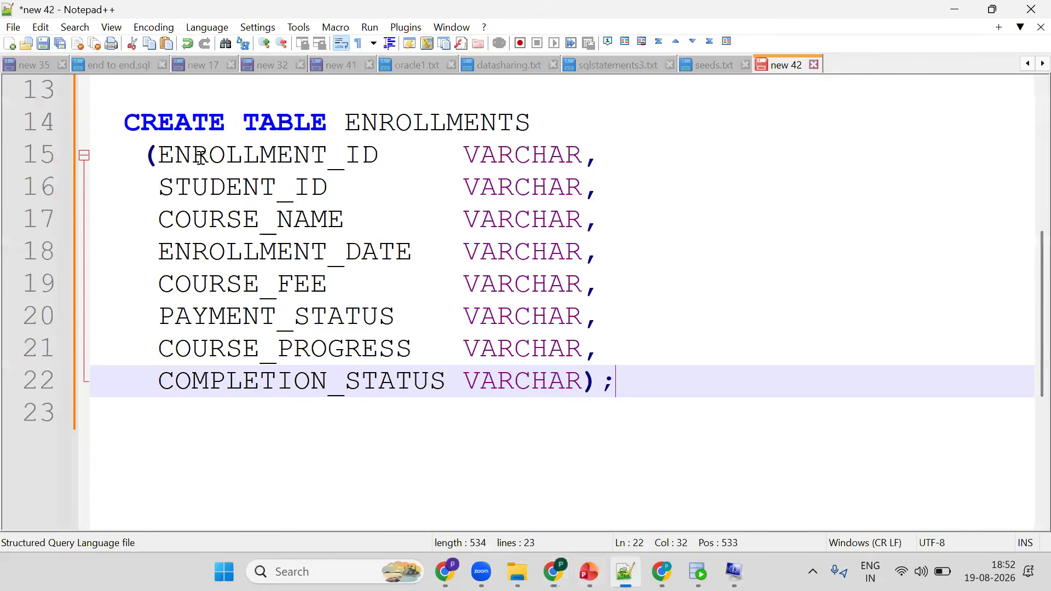
scroll(200, 157, "up", 4)
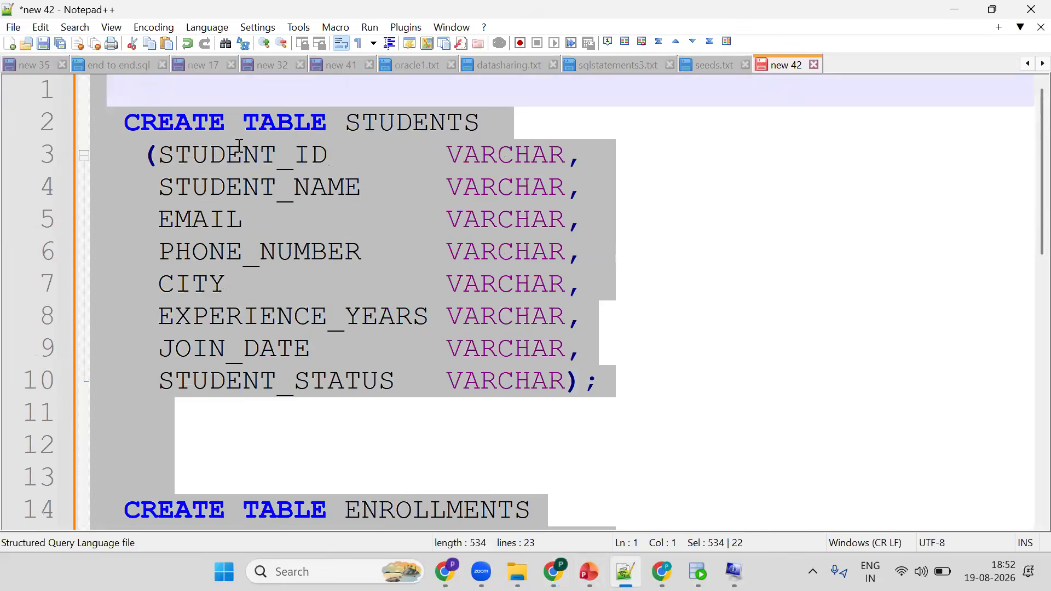
double_click(239, 152)
double_click(434, 122)
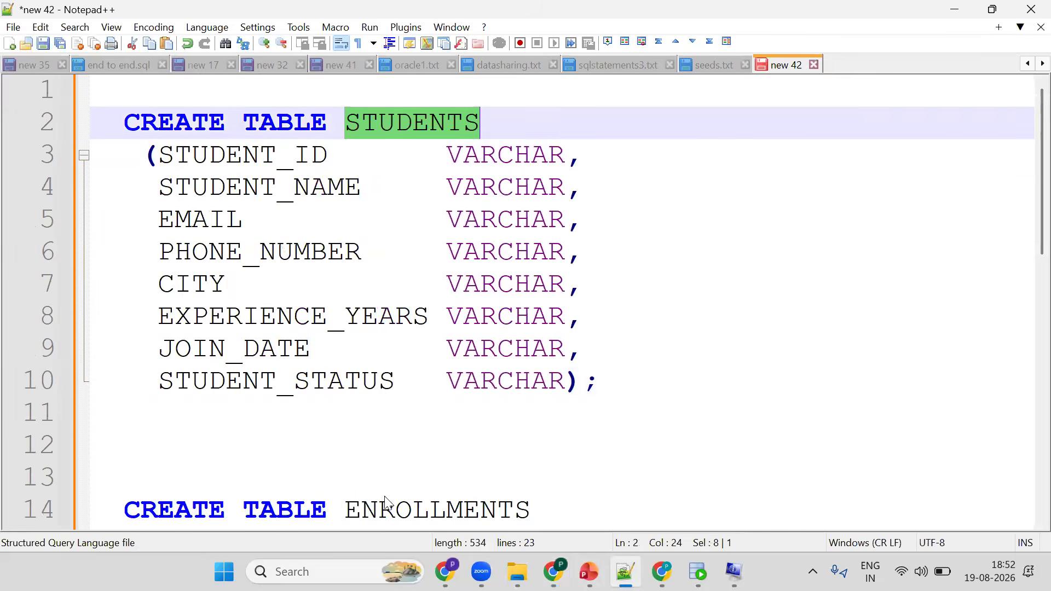
double_click(385, 507)
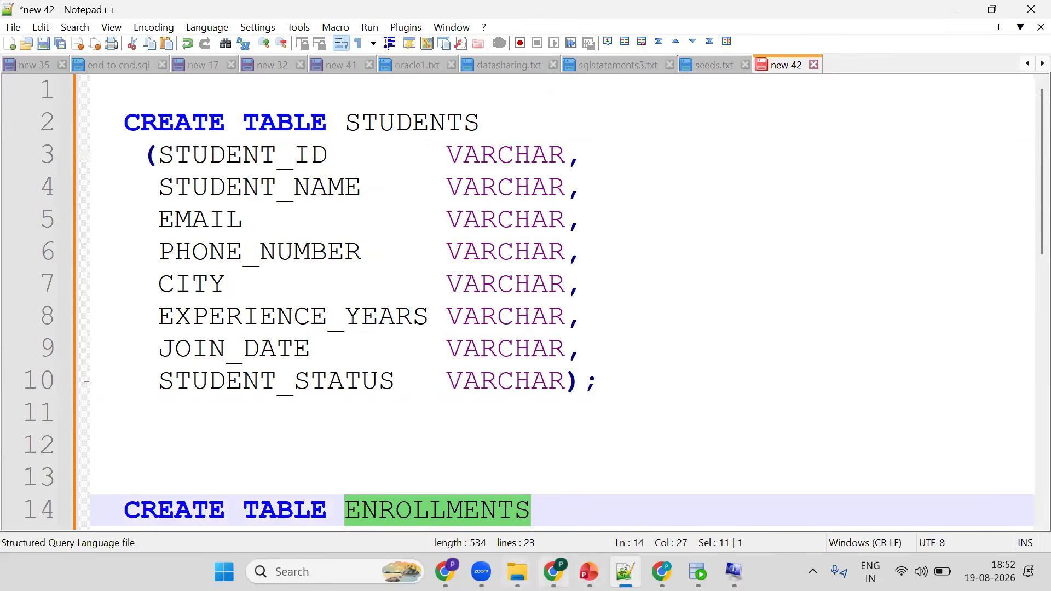
left_click(553, 571)
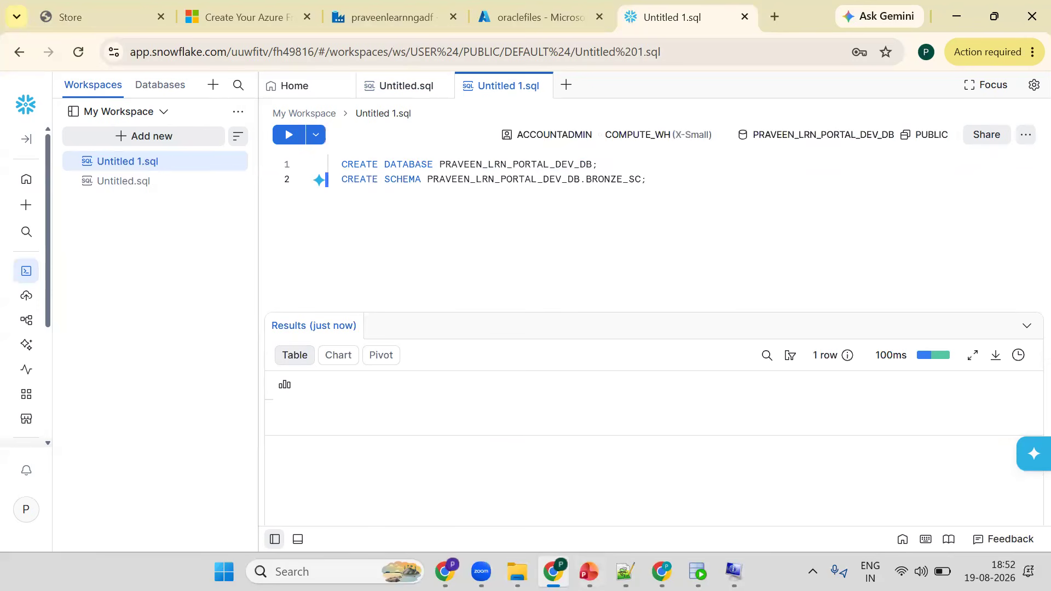
- Copy both CREATE TABLE statements from Notepad++ and paste them into the Snowflake SQL file
key("alt+Tab")
double_click(480, 156)
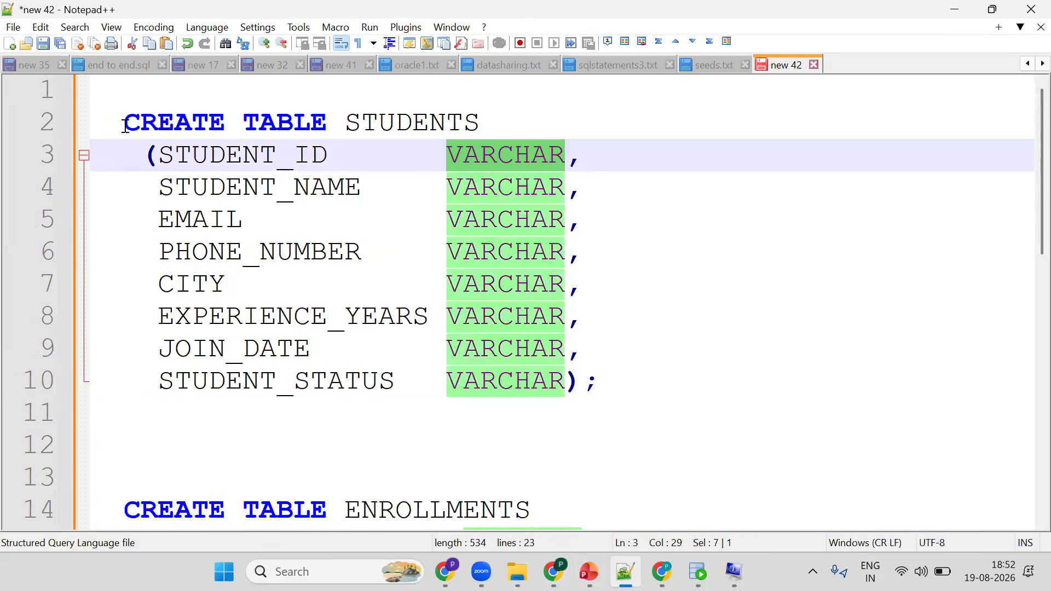
left_click(124, 123)
key("shift+Down")
key("shift+Down")
key("shift+Down")
key("shift+Down")
key("shift+Down")
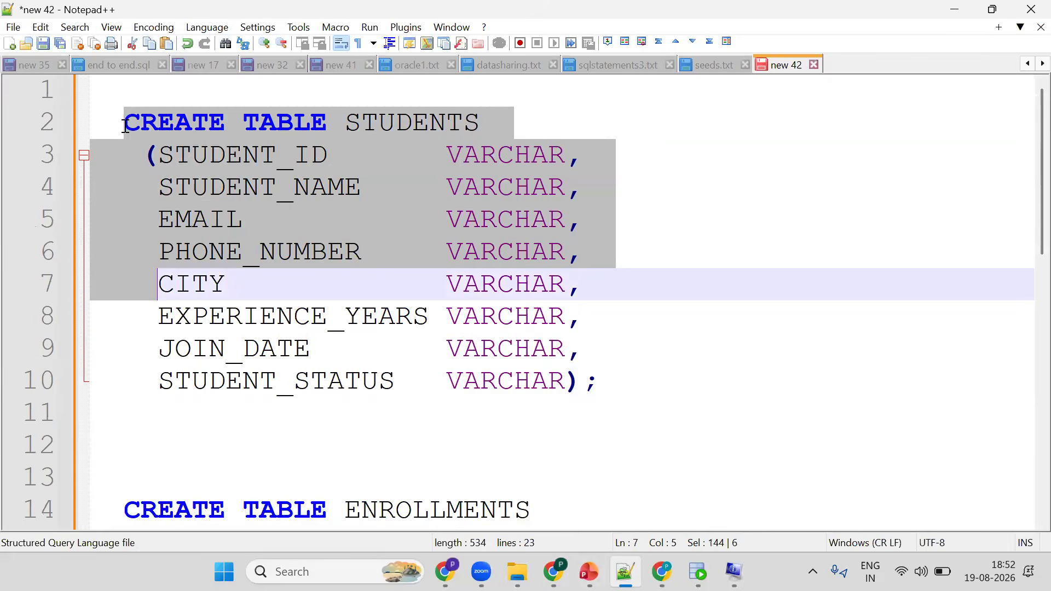
key("shift+Down")
key("shift+Down")
key("shift+Down")
key("shift+Down")
key("shift+Down")
key("shift+Down")
key("shift+Down")
key("shift+Down")
key("shift+Down")
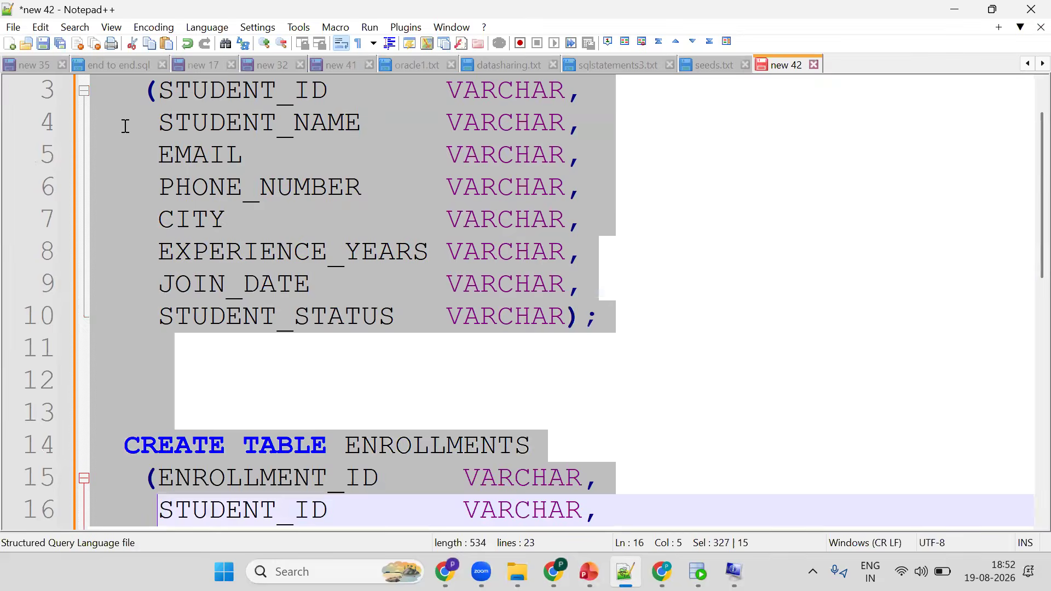
key("shift+Down")
key("shift+Down")
key("shift+Down")
key("shift+Down")
key("shift+Down")
key("shift+Down")
key("shift+Down")
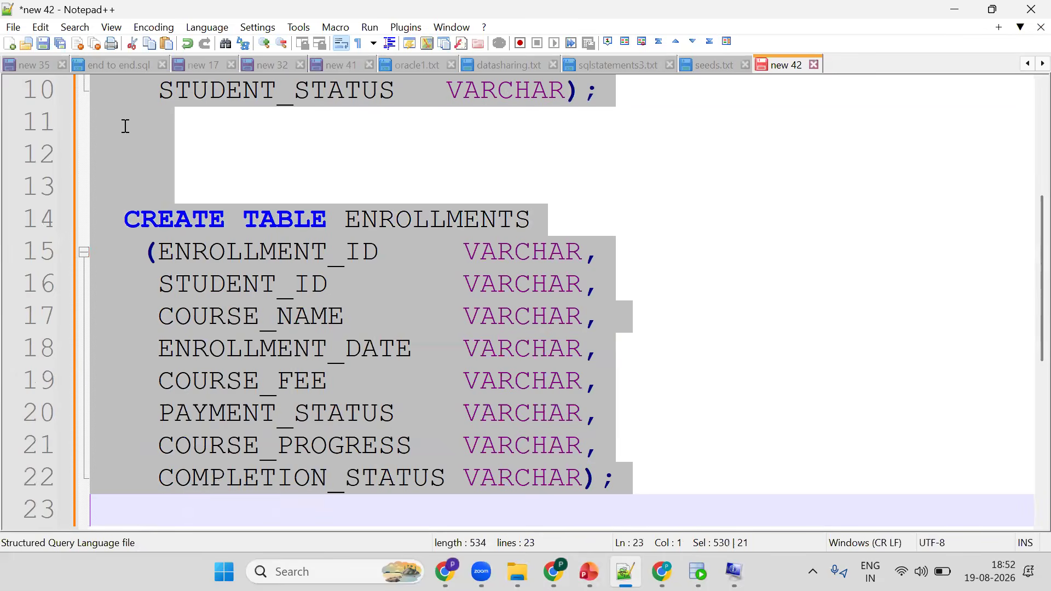
key("alt+Tab")
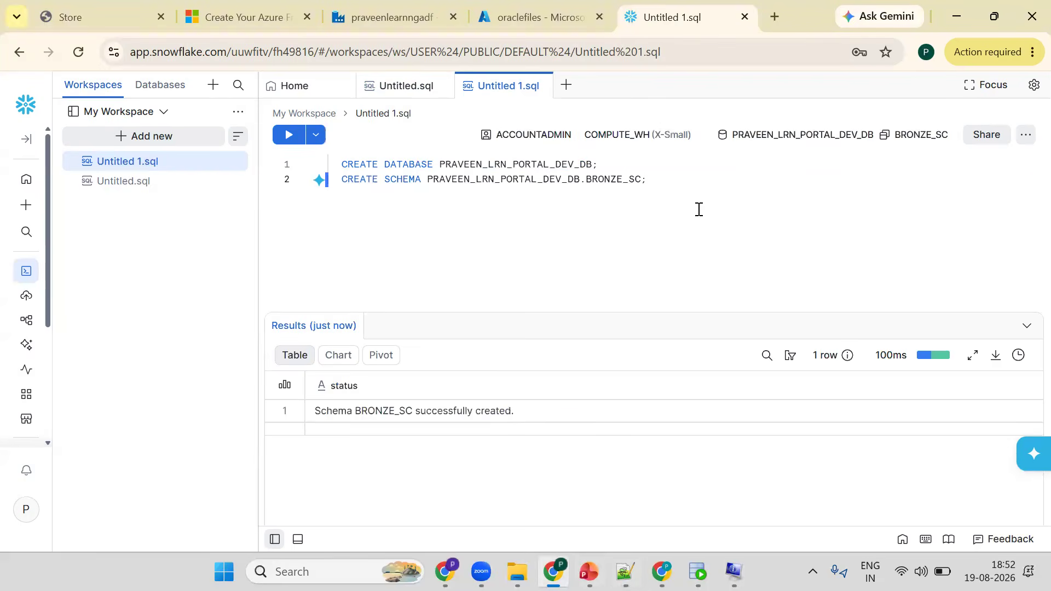
key("ctrl+v")
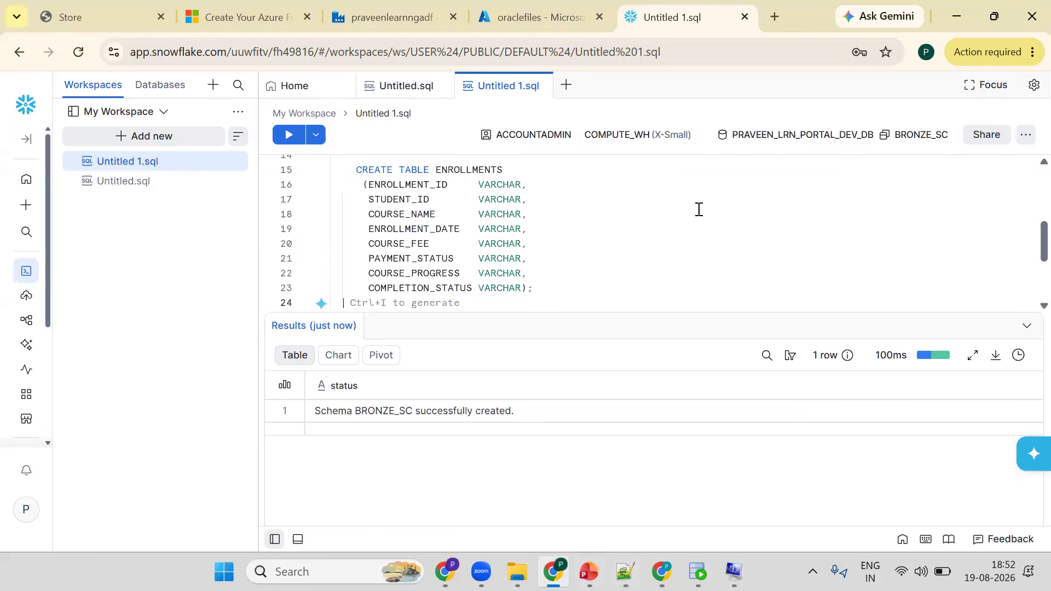
- Run the CREATE TABLE STUDENTS statement
key("Up")
key("Up")
key("Up")
key("Up")
key("Up")
key("Up")
key("Up")
key("Up")
key("Up")
key("Up")
key("Up")
key("Up")
key("Up")
key("Up")
key("Up")
key("Up")
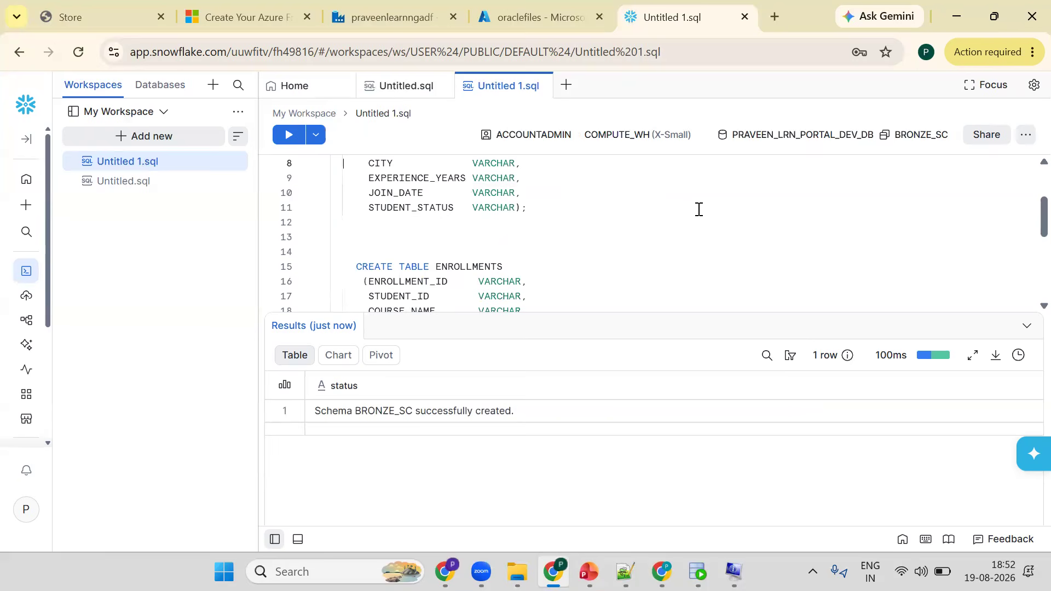
key("ctrl+Return")
- Run the CREATE TABLE ENROLLMENTS statement
key("Down")
key("Down")
key("Down")
key("Down")
key("Down")
key("Down")
key("Down")
key("Down")
key("Down")
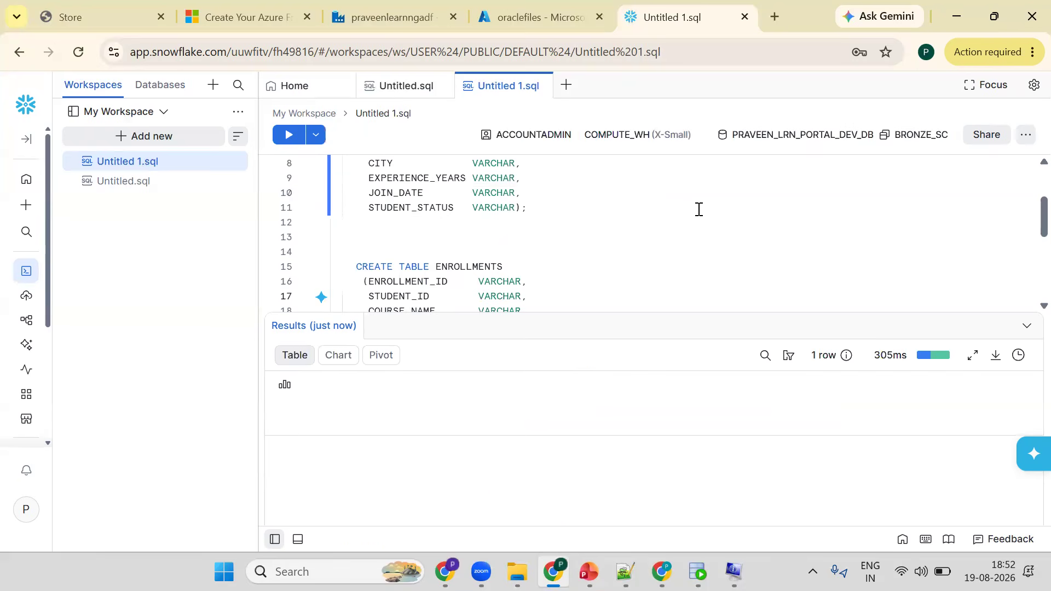
key("ctrl+Return")
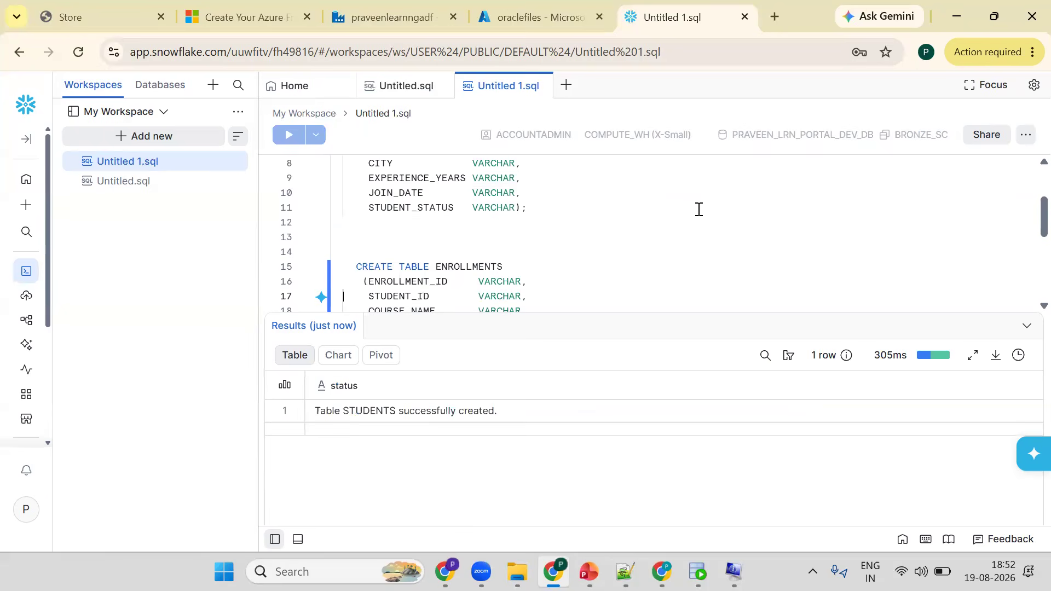
- Add SHOW TABLES; below the table definitions and run it
key("Down")
key("Down")
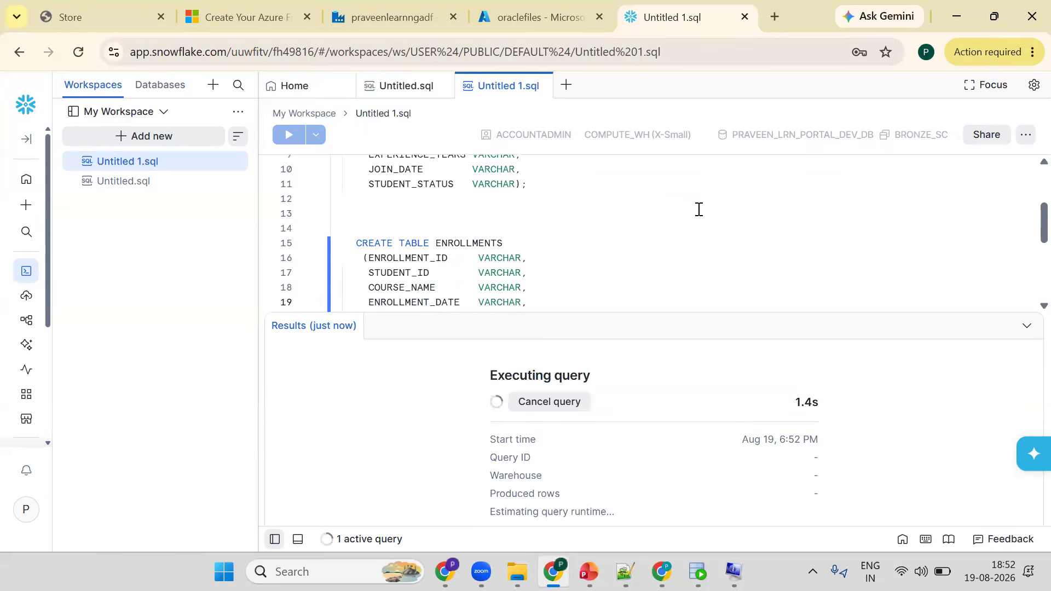
key("Down")
key("Down")
key("Down")
key("Down")
key("Down")
key("Return")
key("Return")
type("SHOW TABLES;")
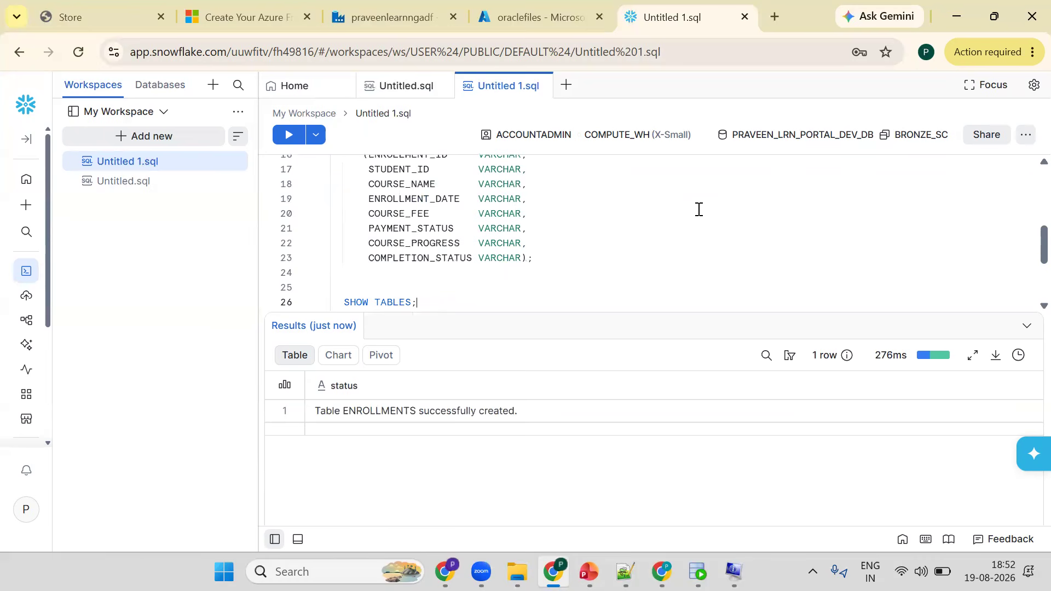
key("ctrl+Return")
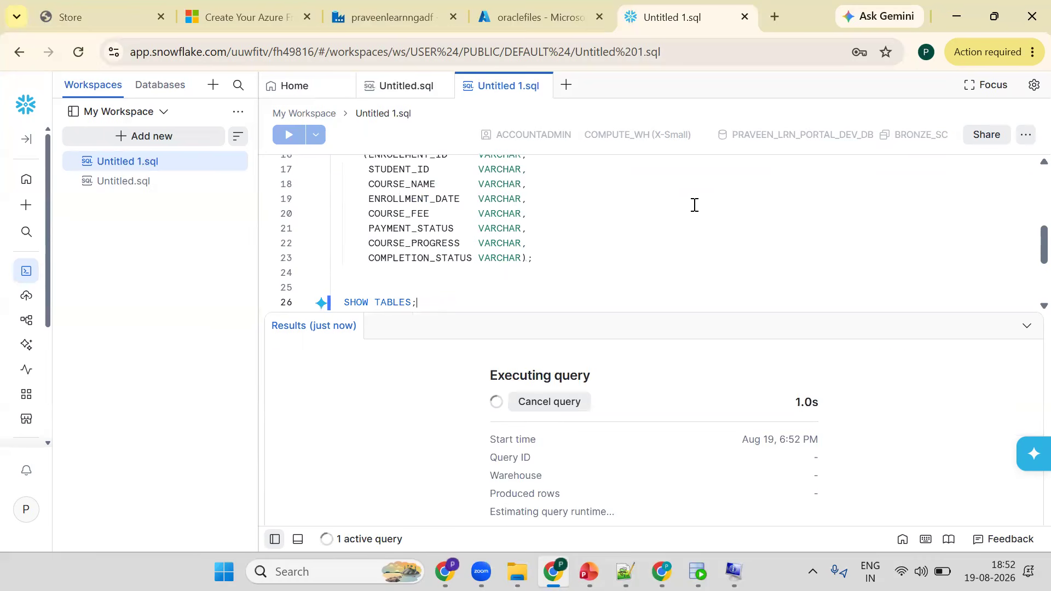
- Write SELECT * FROM STUDENTS; using the table name copied from the SHOW TABLES results
key("Return")
type("SELE")
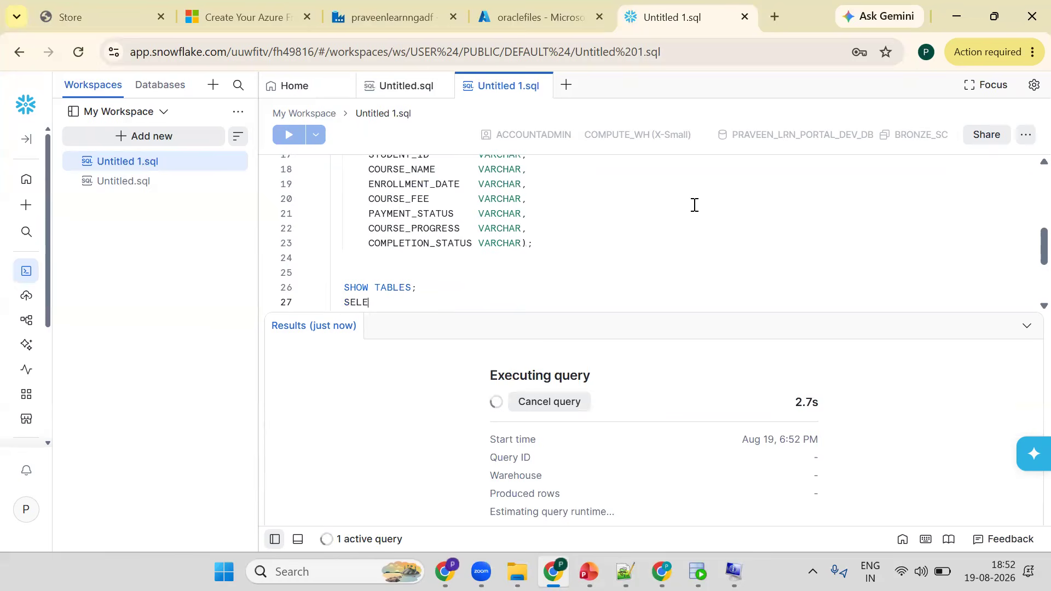
type("CT * FROM")
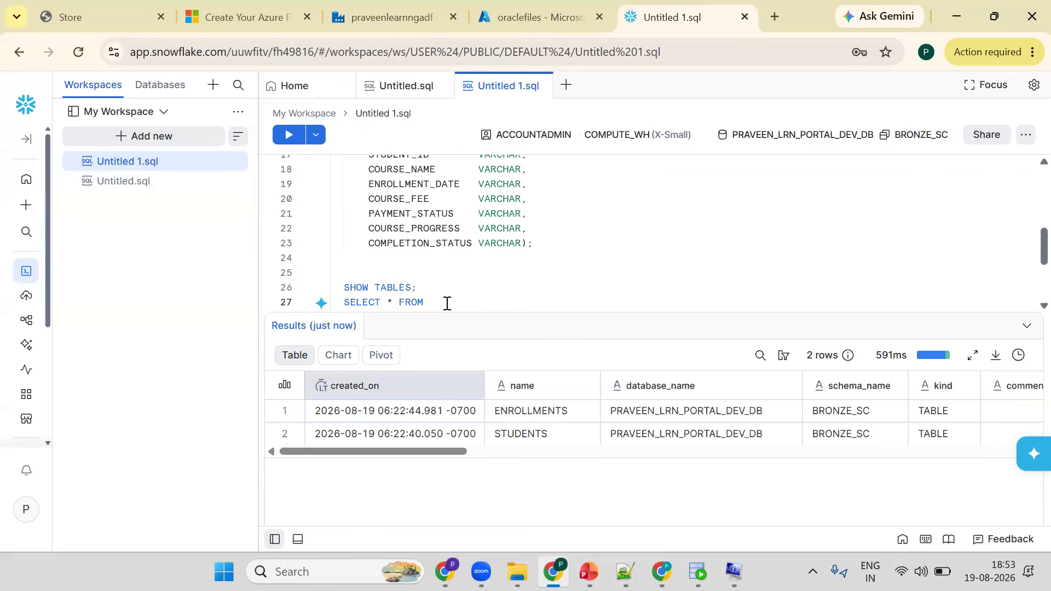
key("ctrl+v")
key("ctrl+z")
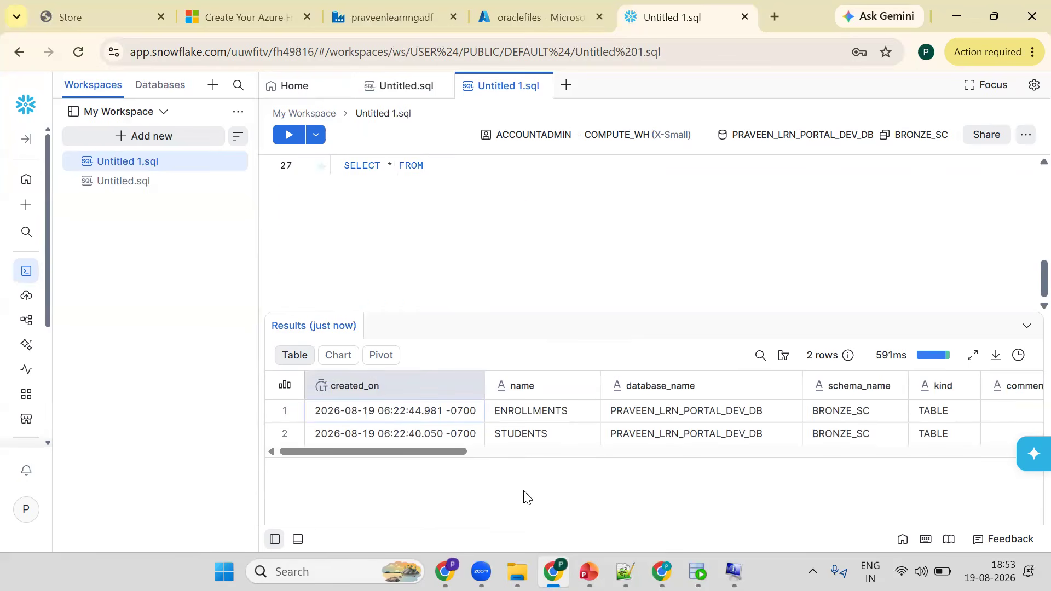
left_click(532, 434)
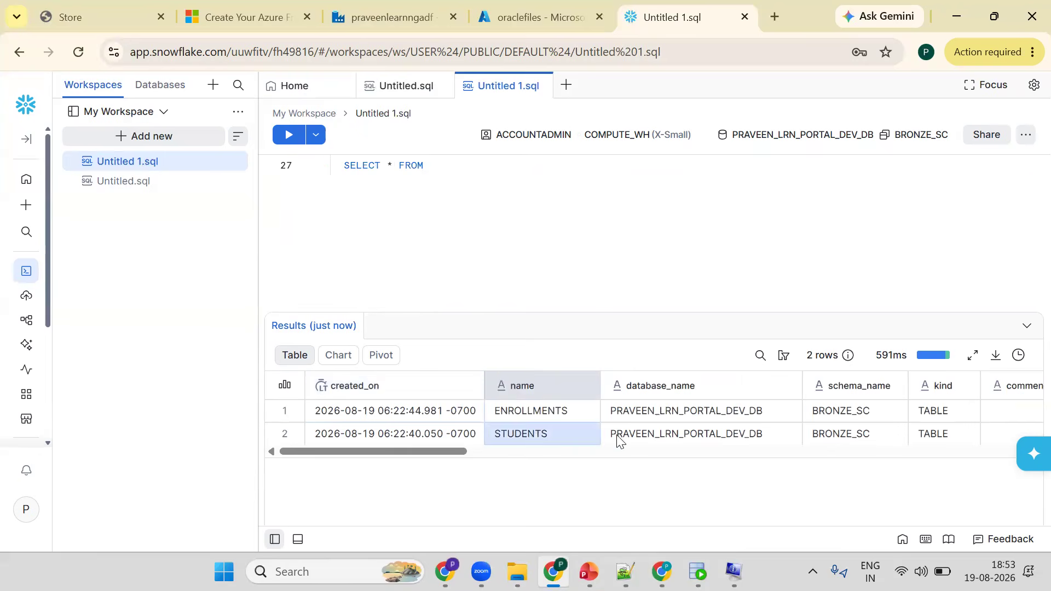
left_click(588, 429)
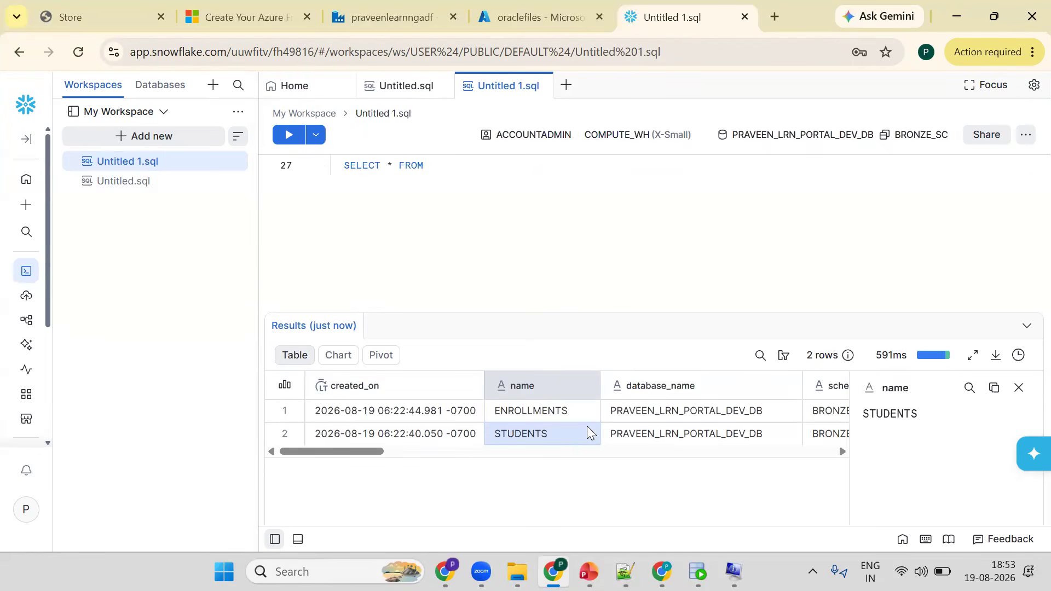
left_click(994, 388)
left_click(487, 172)
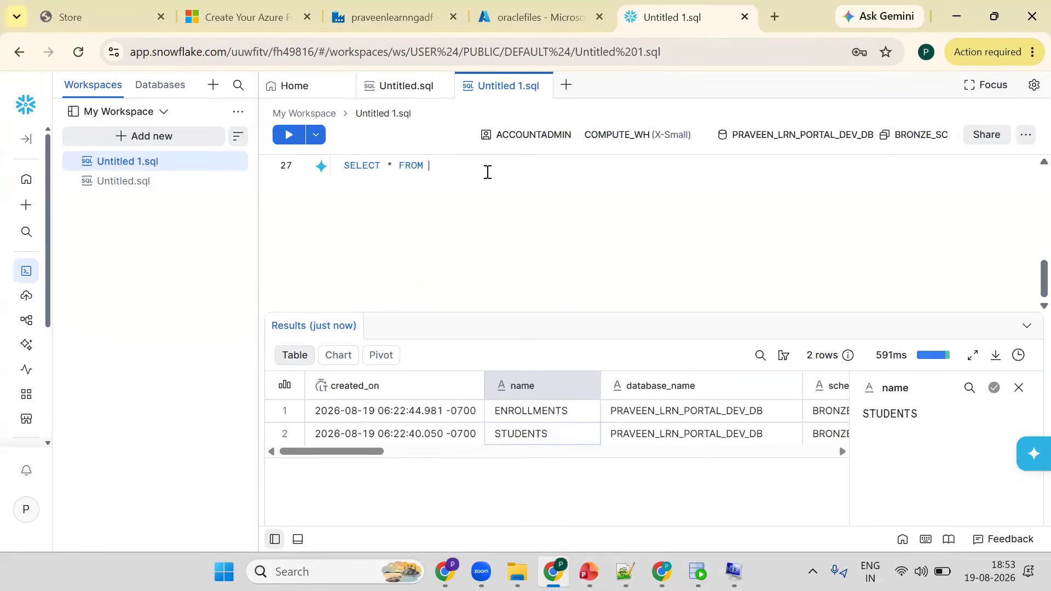
key("ctrl+v")
type(";")
key("Return")
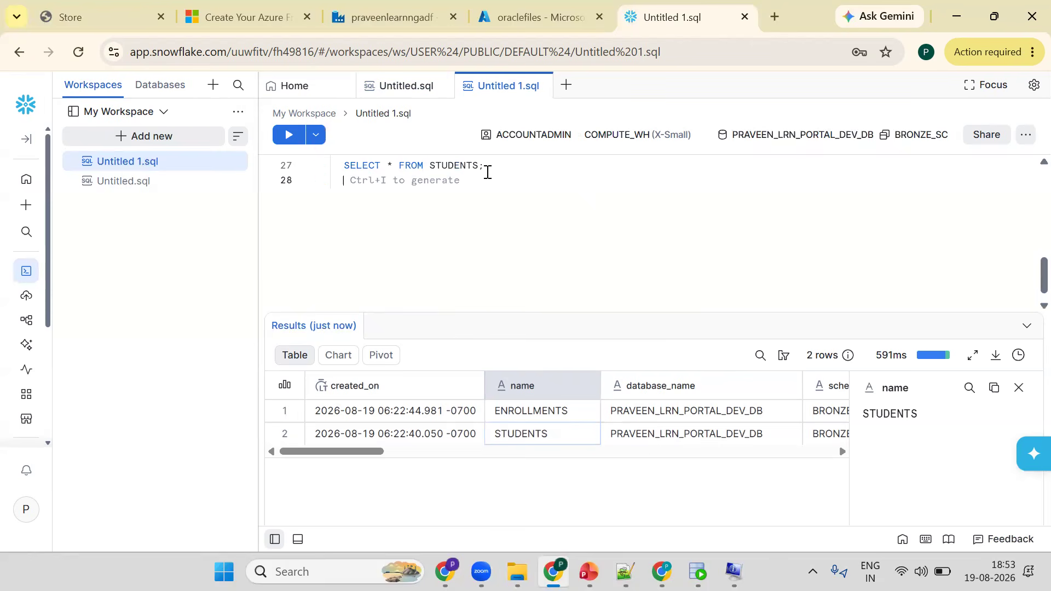
- Add and run SELECT * FROM ENROLLMENTS; using the name copied from the results
type("SELECT ")
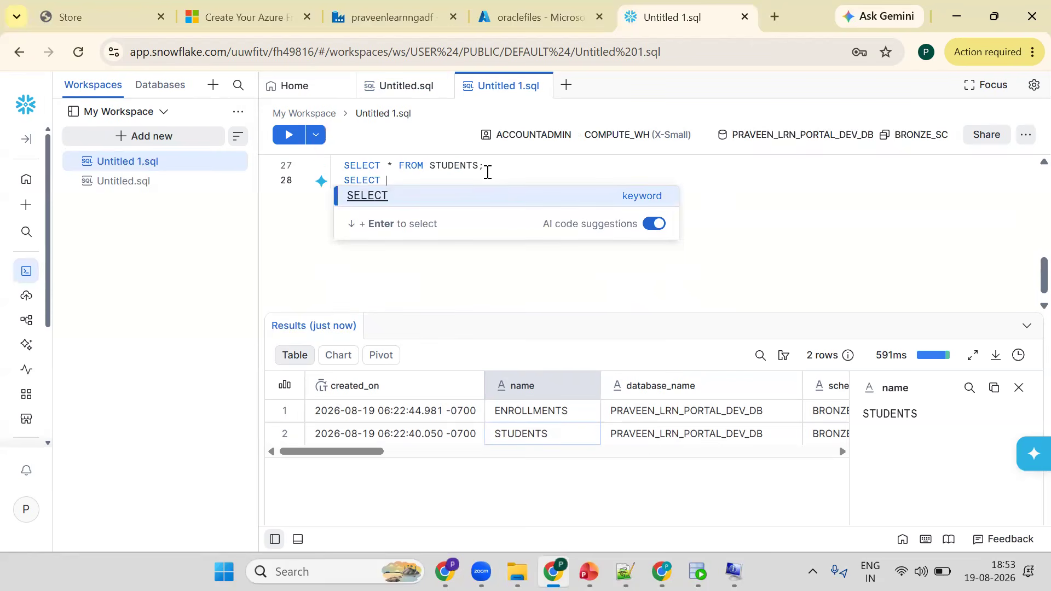
type("* FROM")
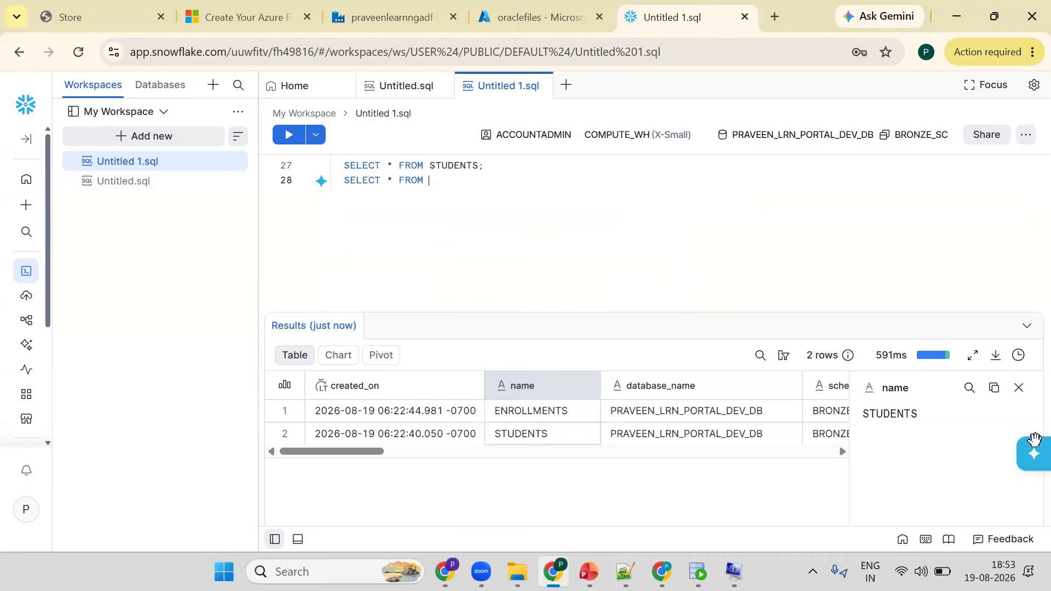
left_click(542, 411)
left_click(995, 388)
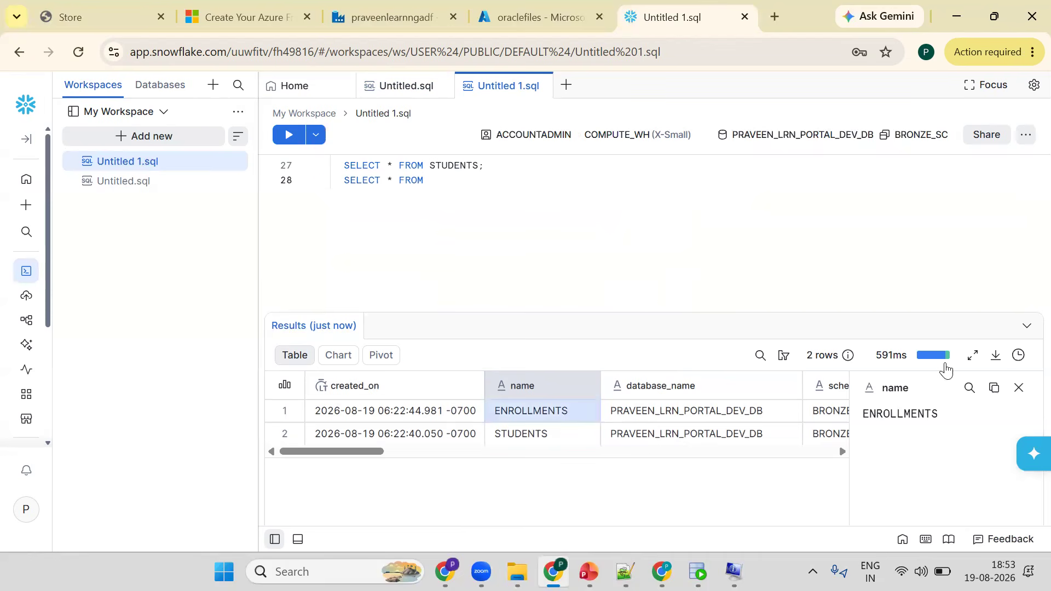
left_click(503, 175)
key("ctrl+v")
type(";")
key("ctrl+Return")
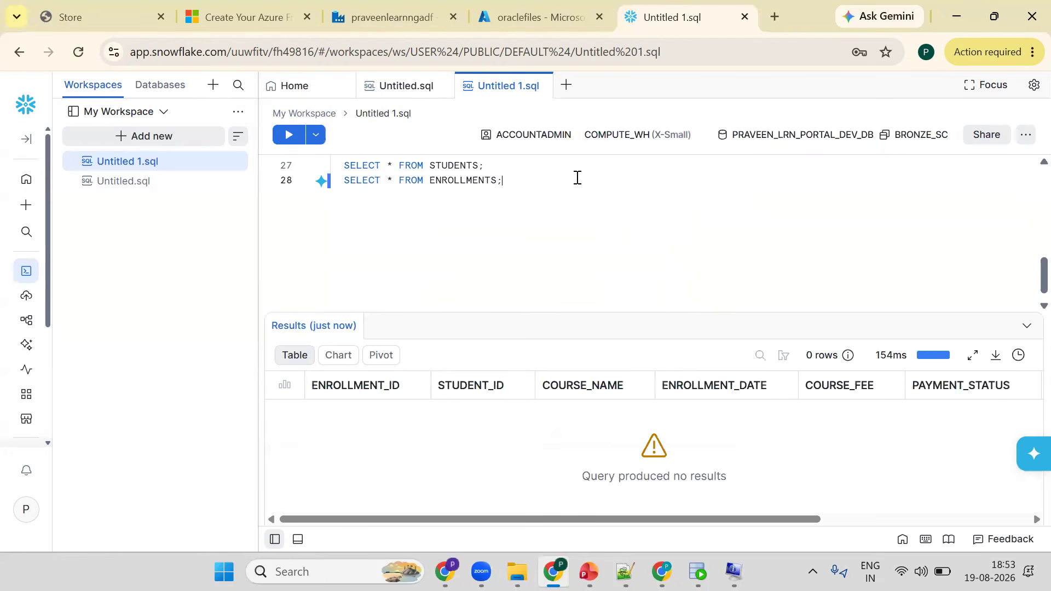
- Add the comment ---DATA FILES ARE OUTSIDE SNOWFLAKE after a blank line
key("Return")
key("Return")
type("--")
scroll(577, 177, "up", 3)
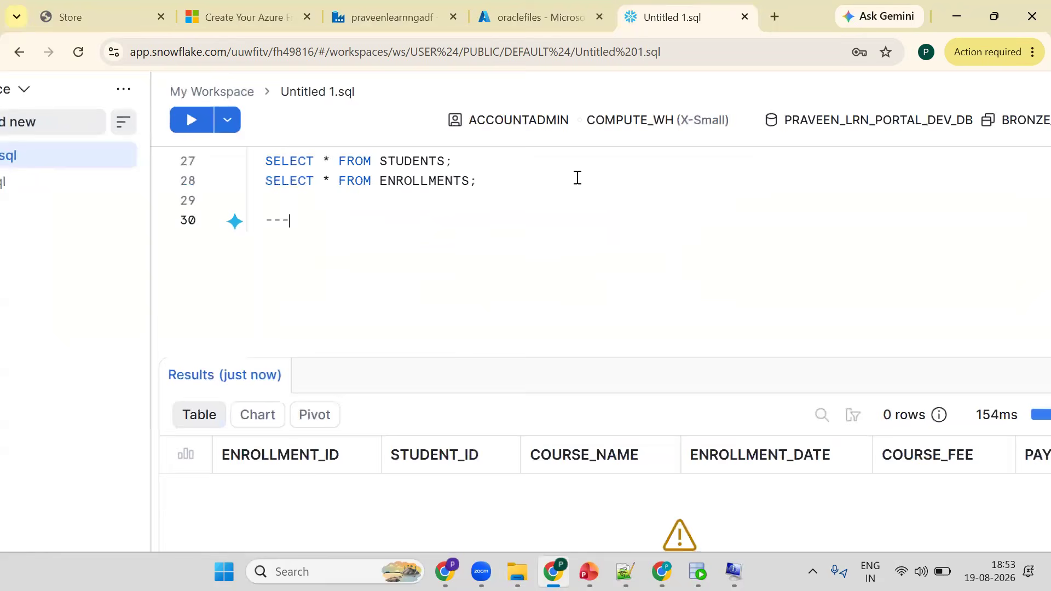
type("DATA FILES ARE OUTSIDE SNOWFLAKE")
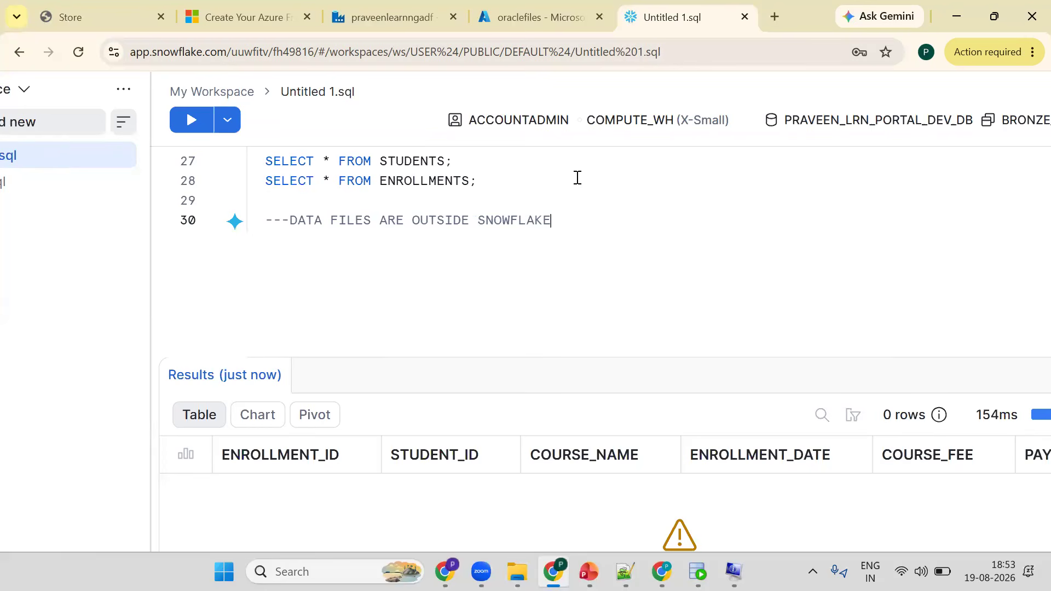
key("Return")
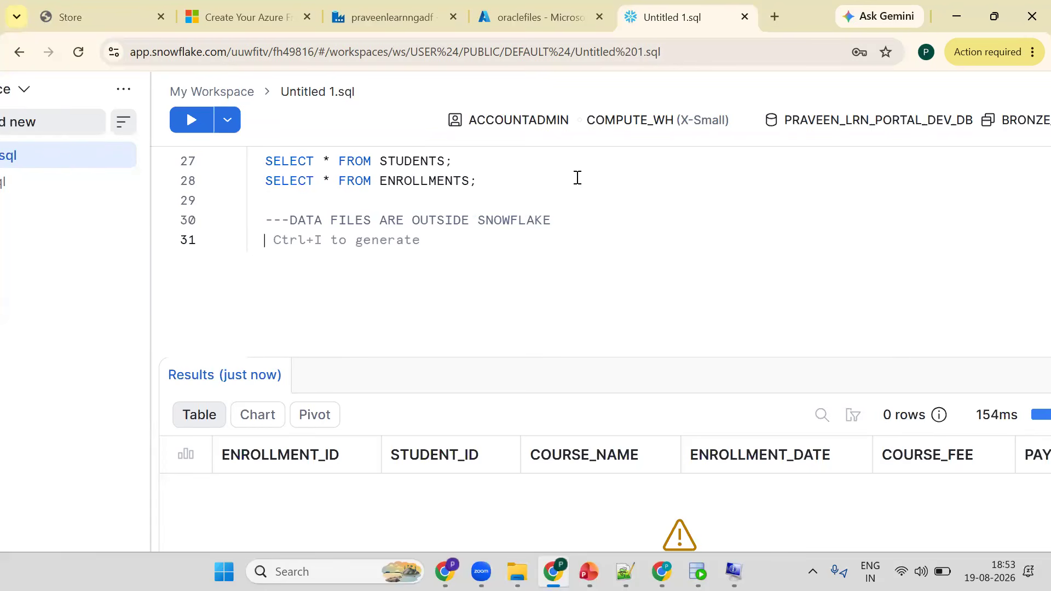
- Add the comment --- EXTERNAL STAGE on the next line
type("--- EXTERNAL STAGE")
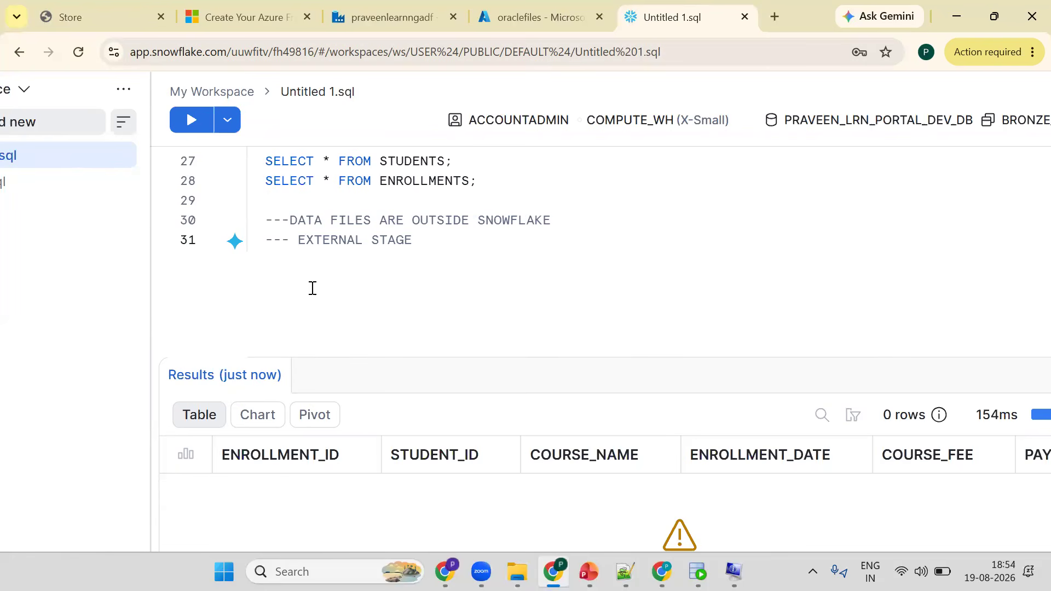
- Start a CREATE STAGE STG_NAME statement two lines below the external stage comment
left_click(479, 122)
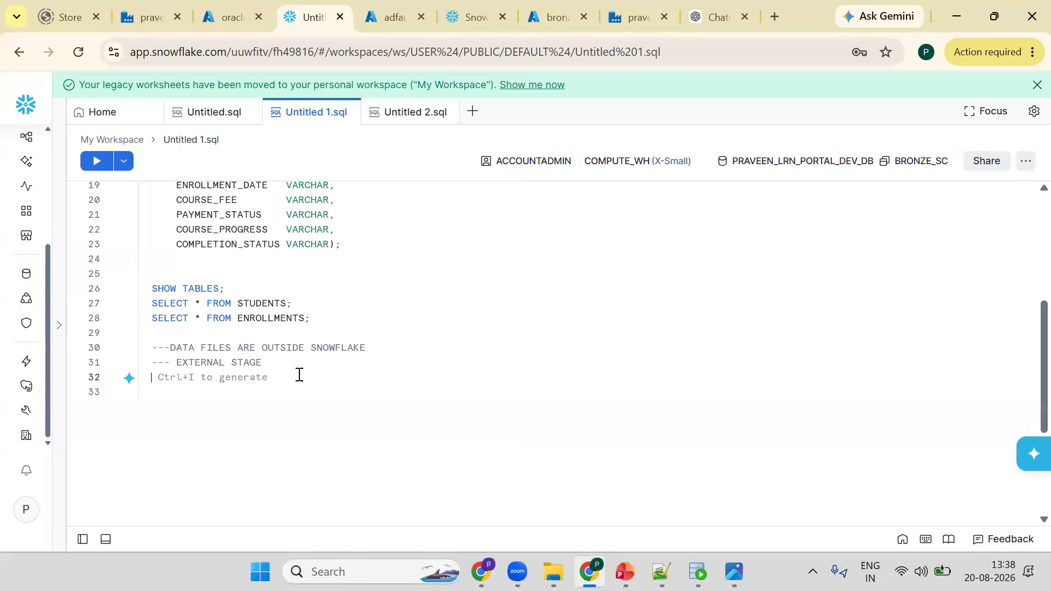
key("Return")
key("Return")
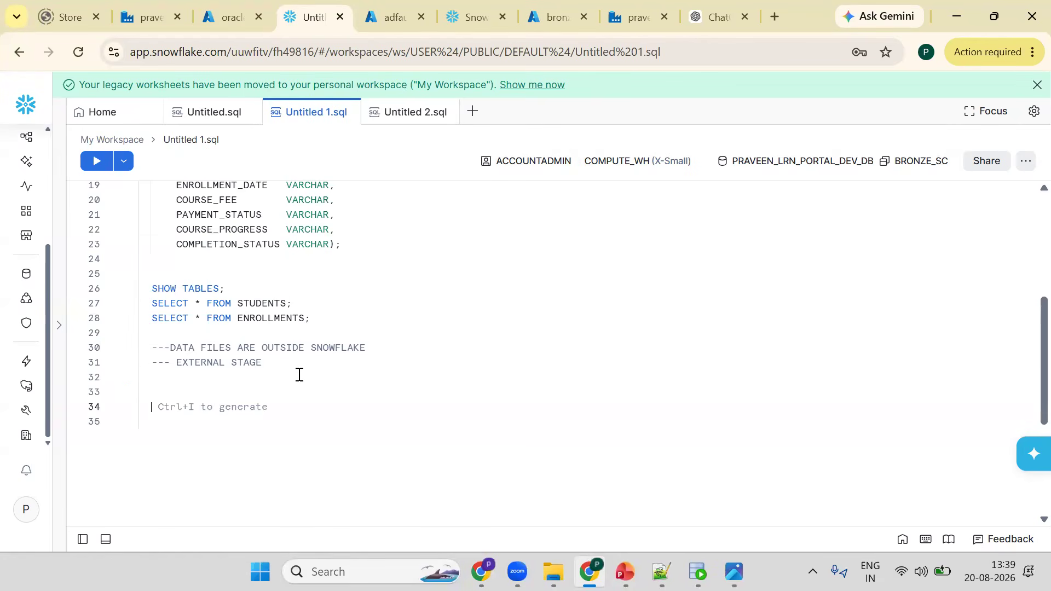
type("CREATE ")
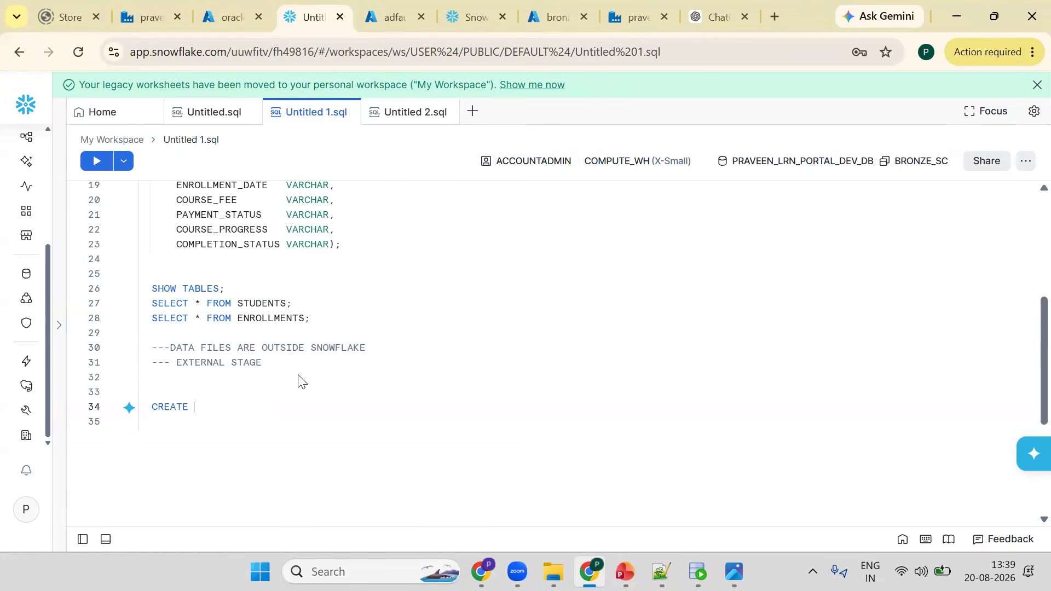
type("STAGE STG_NAME")
key("Return")
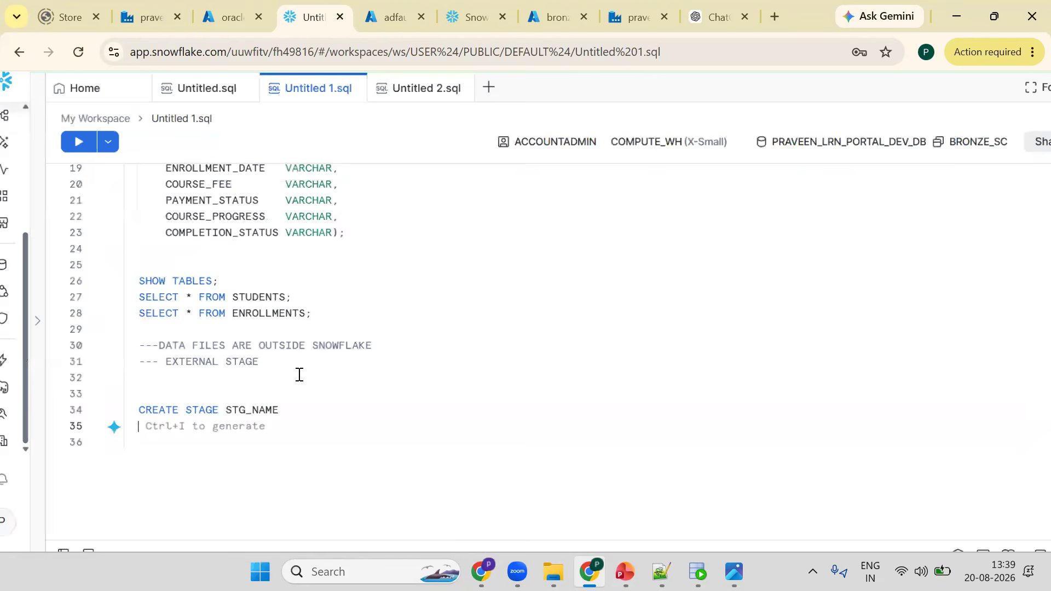
- Add empty URL =, STORAGE_INTEGRATION = and FILE_FORMAT= ; clauses to the stage template, followed by blank lines
type("URL =")
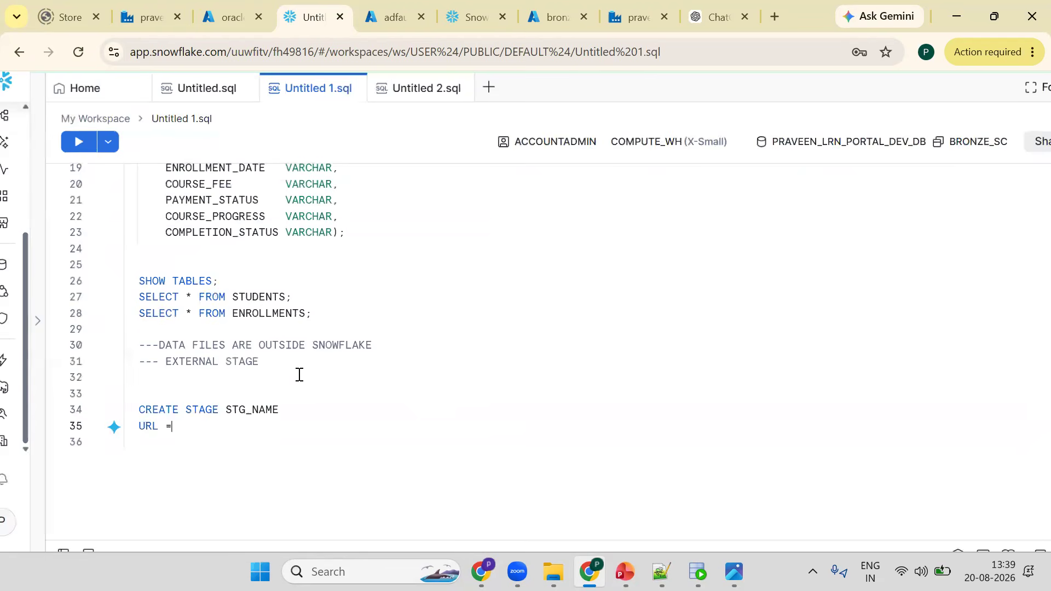
key("Return")
type("STOR")
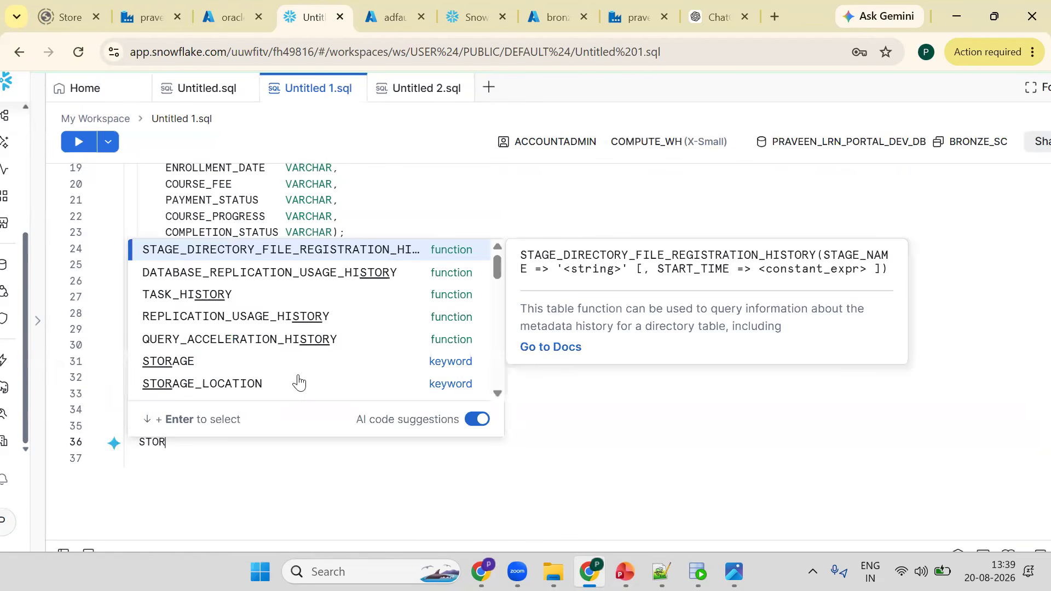
type("AGE_INTEG")
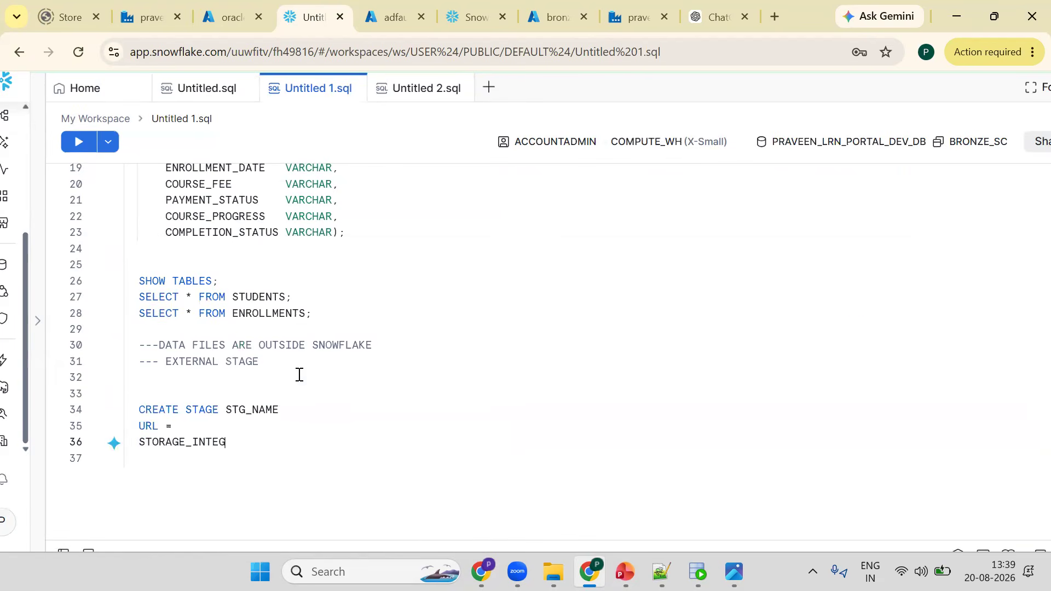
type("RATION =")
key("Return")
type("FILE")
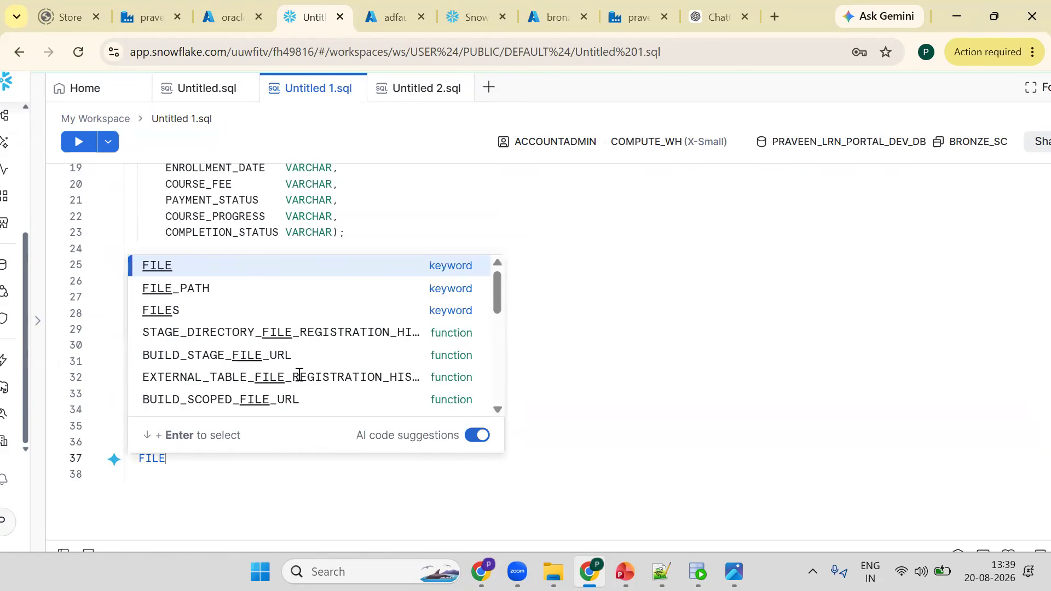
type("_FORMAT")
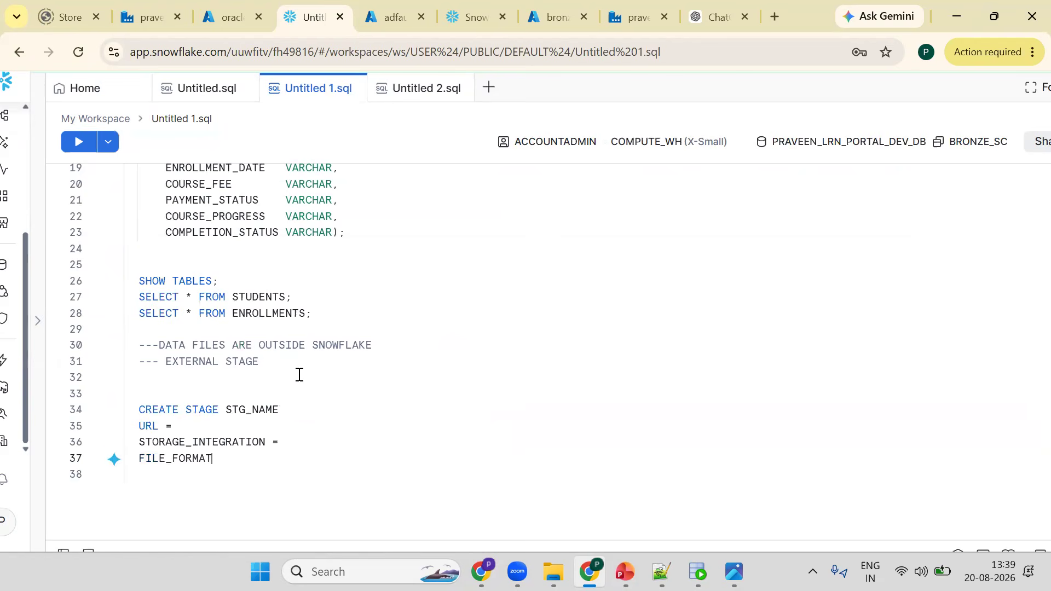
type("=")
type(";")
key("Return")
key("Return")
key("Return")
key("Return")
key("Return")
key("Return")
key("Return")
key("Return")
key("Return")
key("Return")
key("Return")
key("Return")
key("Return")
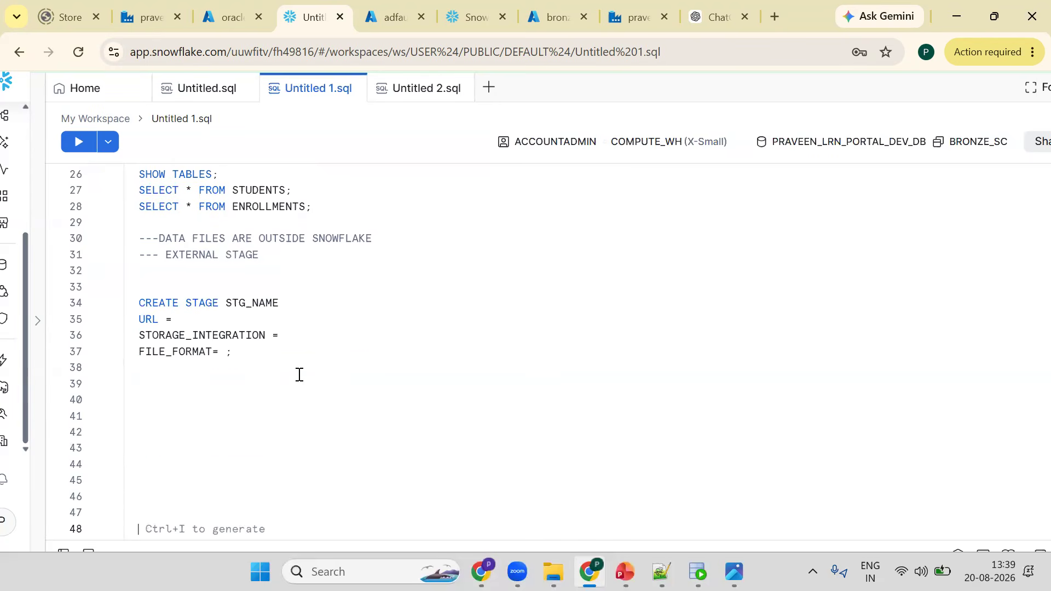
- Duplicate the CREATE STAGE template below the original
left_click(139, 271)
left_click(269, 329, "shift")
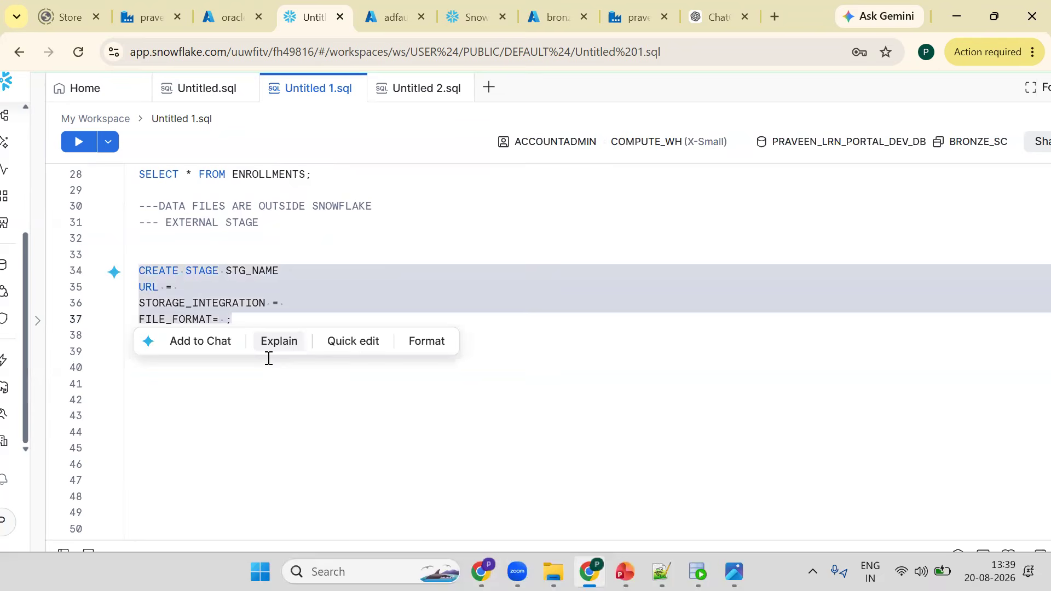
left_click(269, 357)
key("ctrl+v")
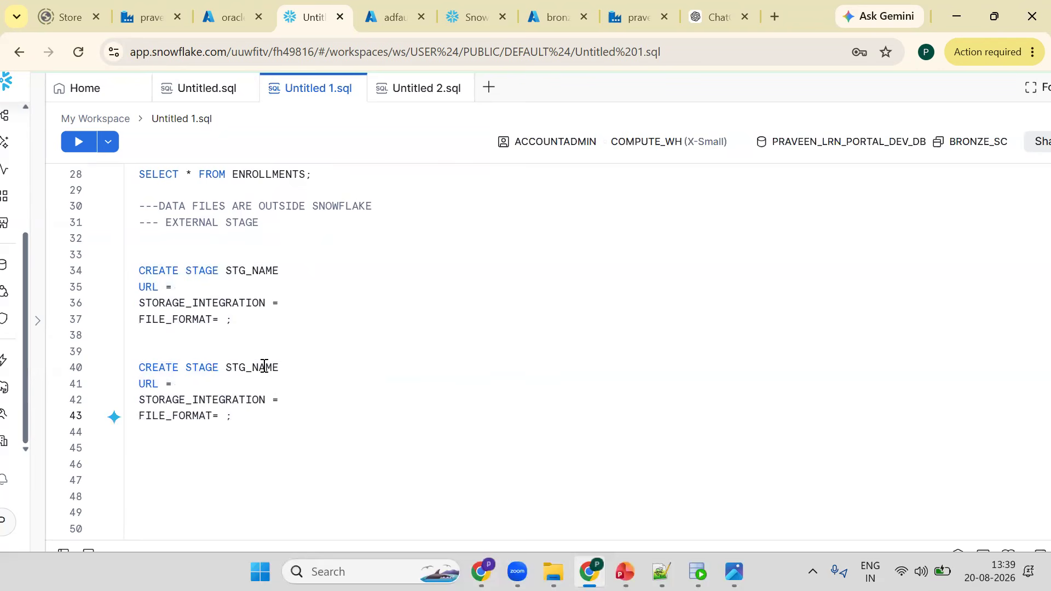
- Rename the copied stage from STG_NAME to AZURE_STAGE
double_click(265, 366)
type("AZURE_STAGE")
left_click(221, 382)
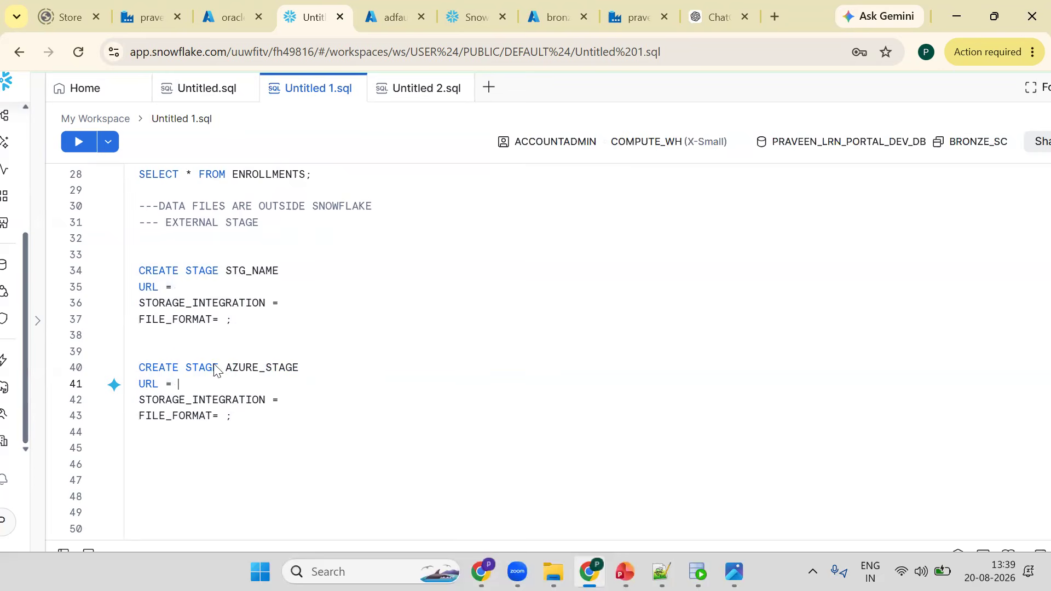
- Copy the oraclefiles container URL from its container properties in the Azure storage account
key("ctrl+shift+Tab")
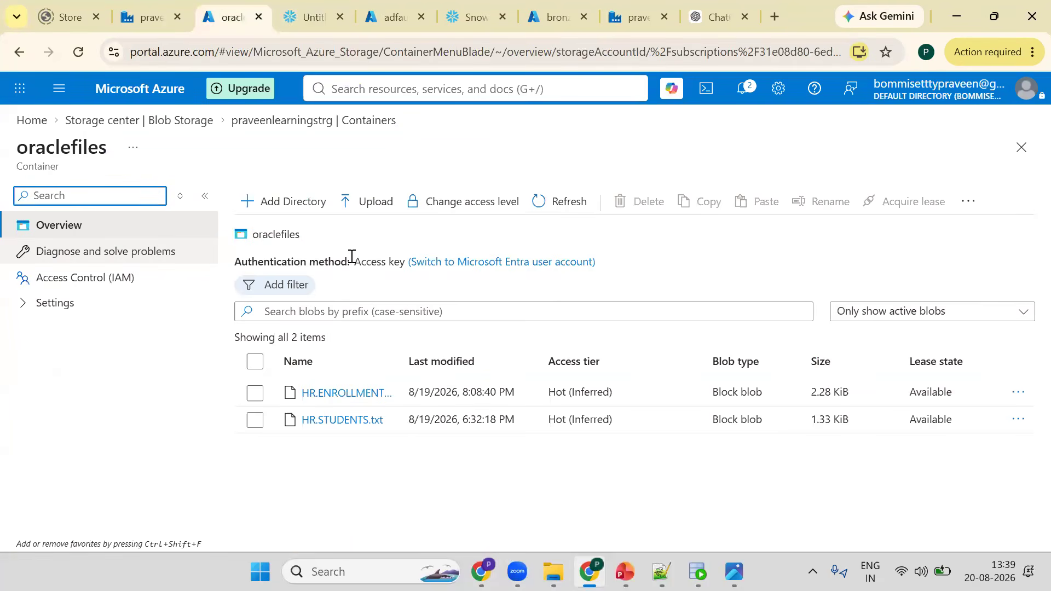
left_click(300, 120)
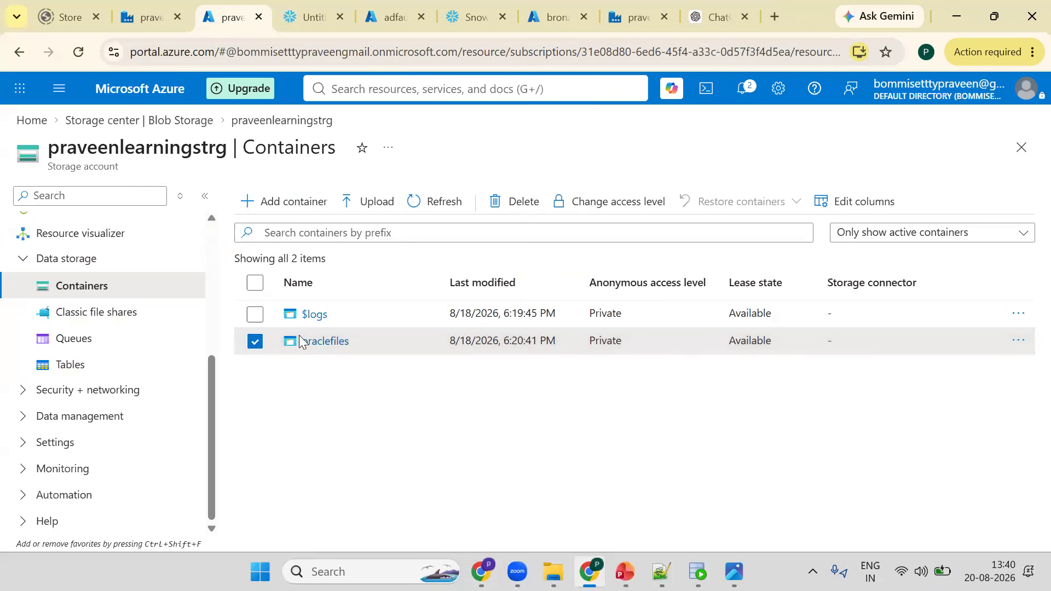
left_click(1017, 342)
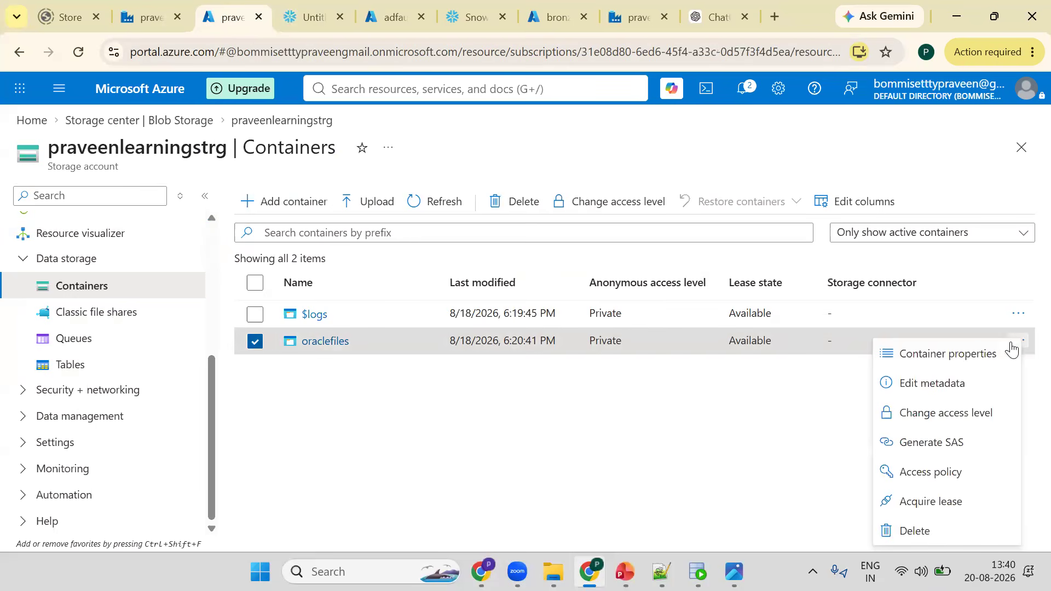
left_click(935, 354)
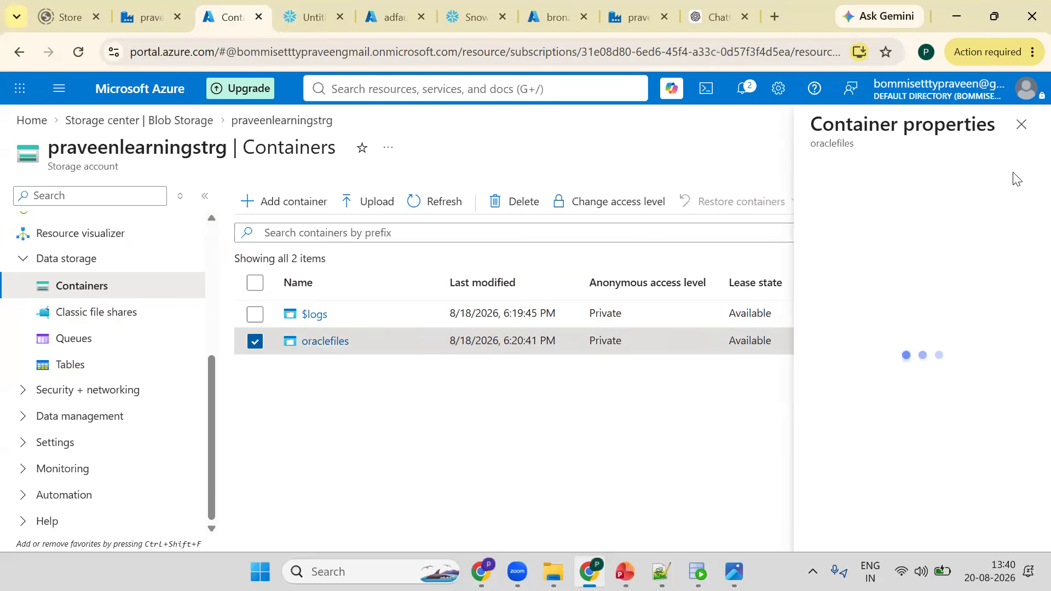
left_click(1021, 126)
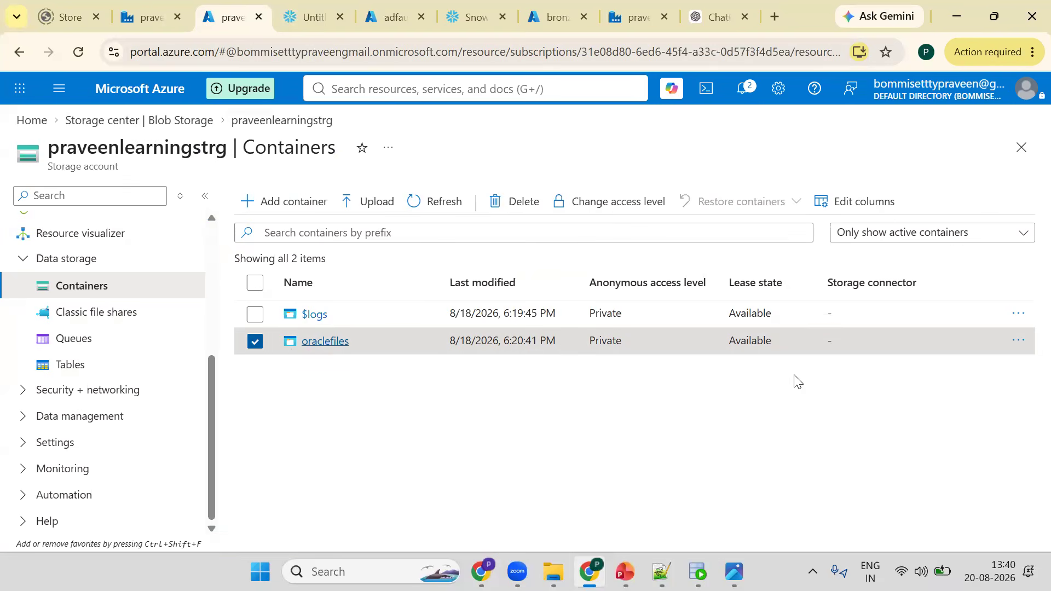
left_click(1017, 342)
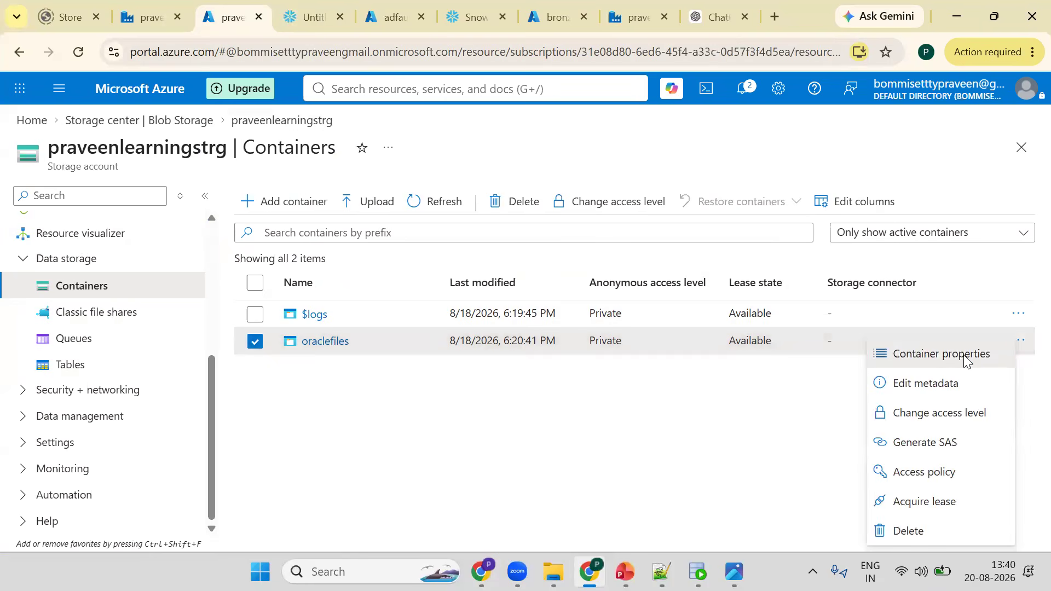
left_click(963, 354)
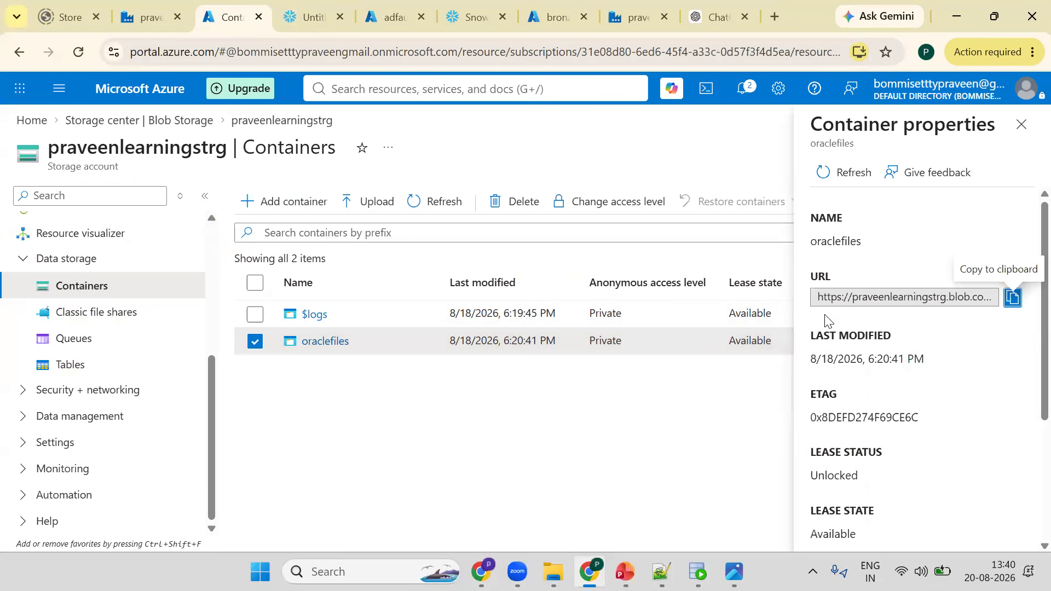
left_click(1012, 297)
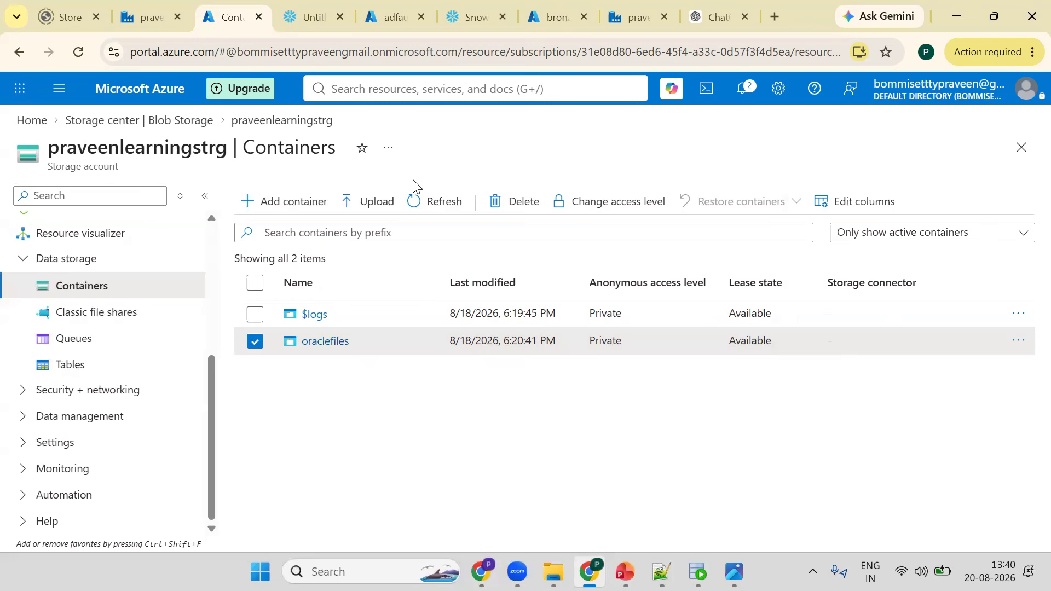
- Paste the container URL in quotes as the stage URL and change its https prefix to azure
key("ctrl+Tab")
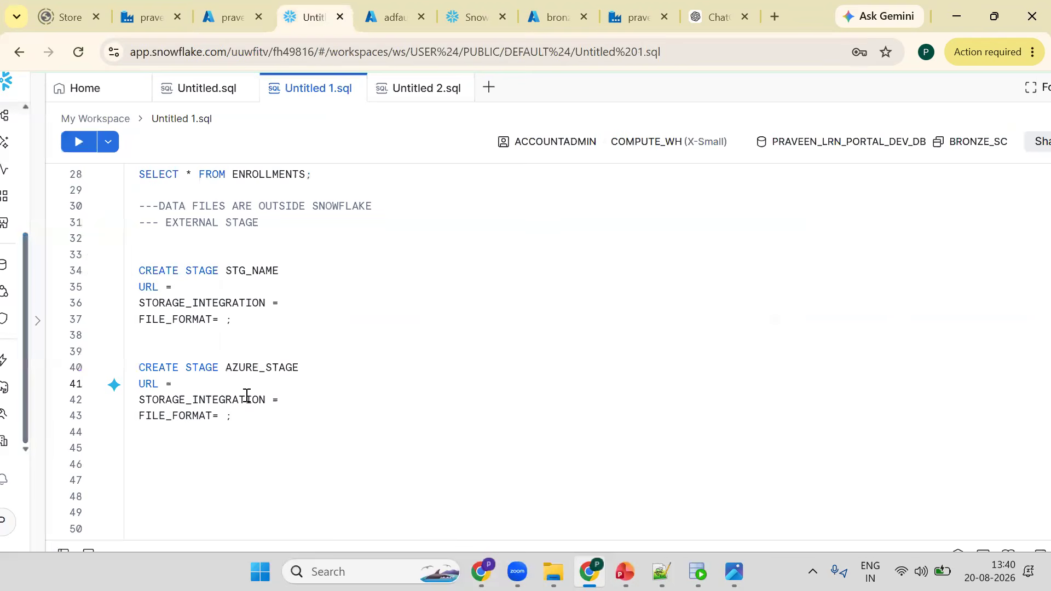
type("'")
key("ctrl+v")
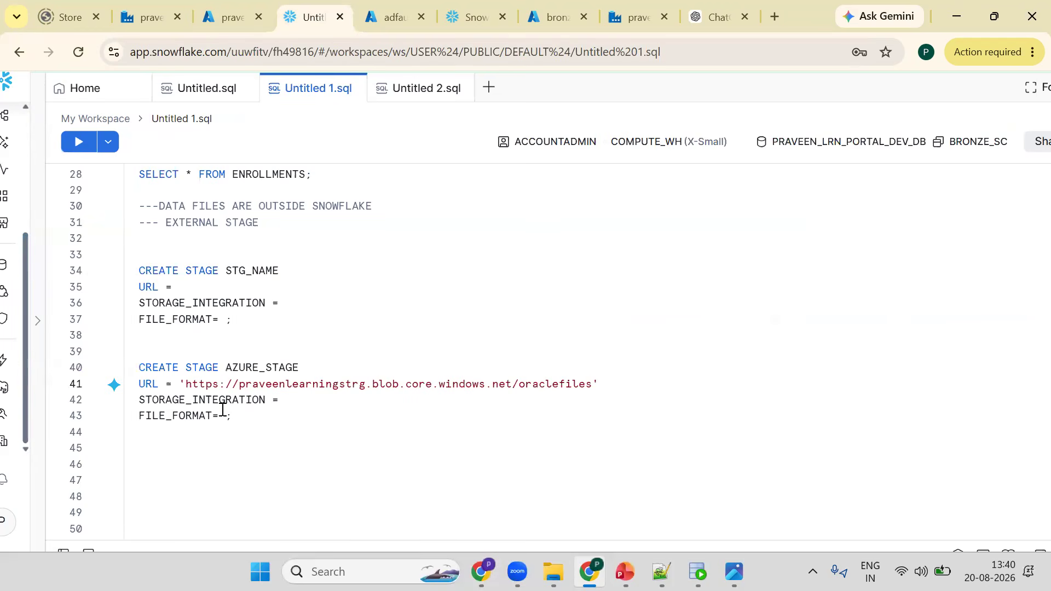
left_click(199, 385)
double_click(202, 386)
type("az")
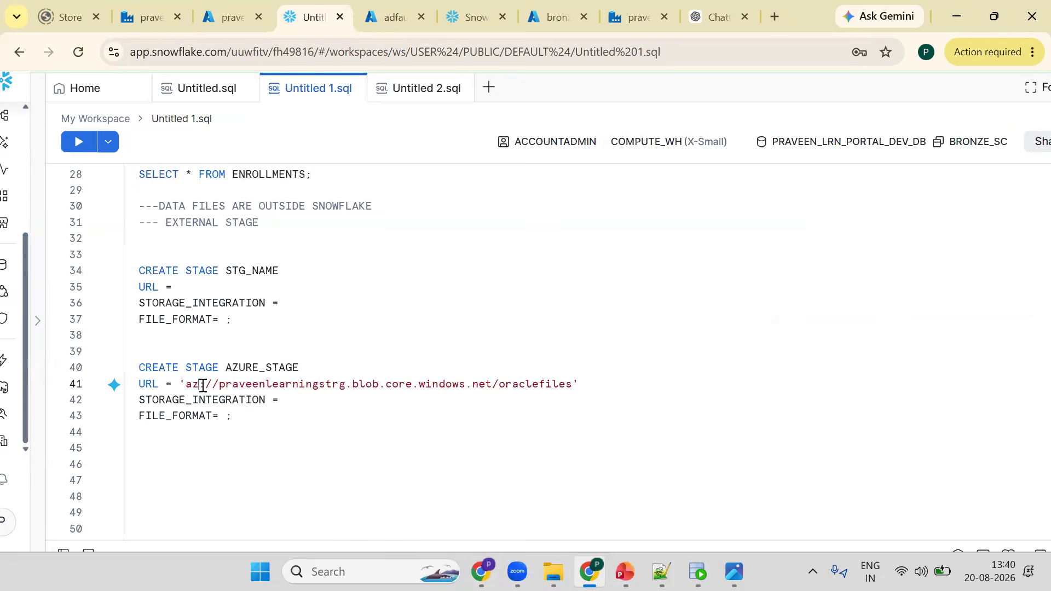
type("ure")
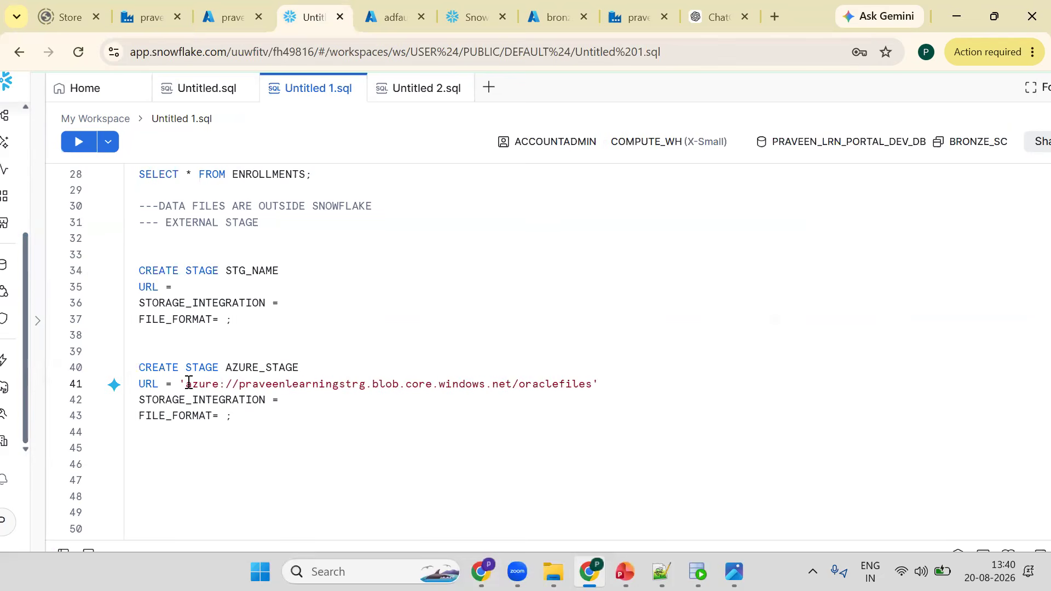
left_click_drag(186, 384, 373, 383)
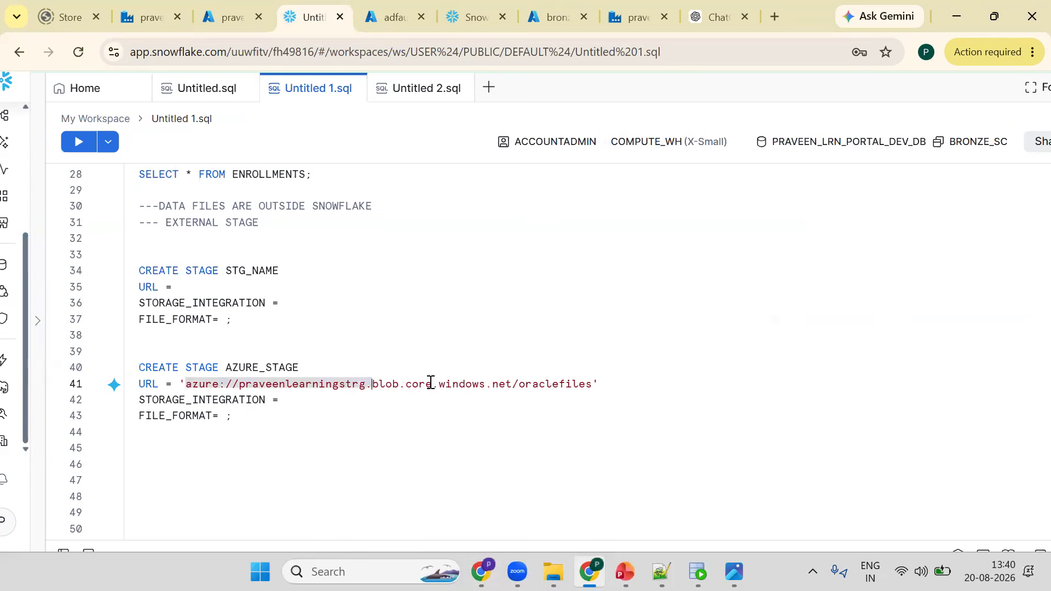
left_click_drag(517, 383, 593, 382)
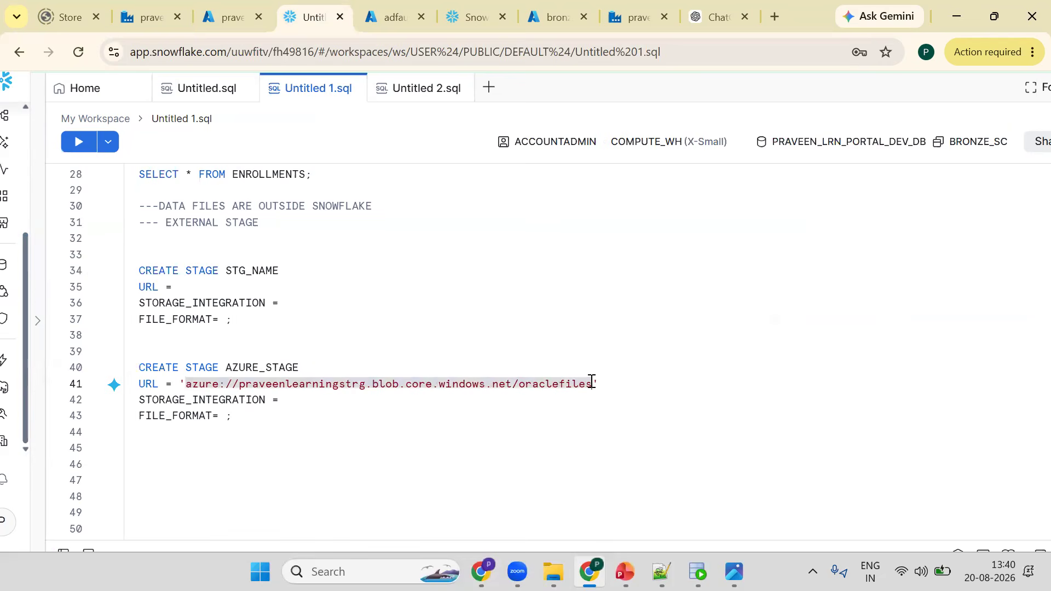
key("Left")
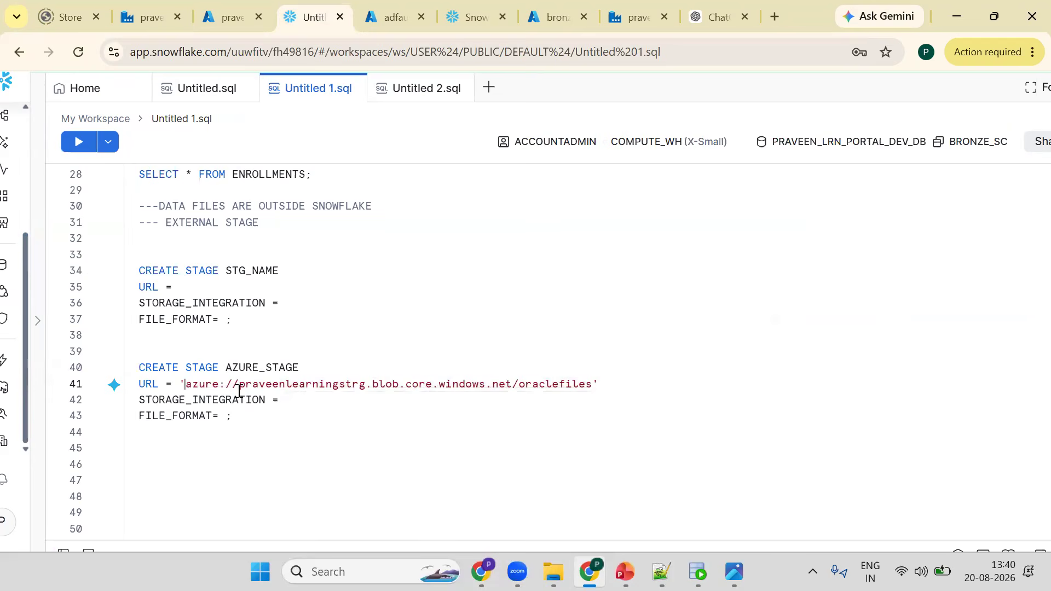
double_click(546, 383)
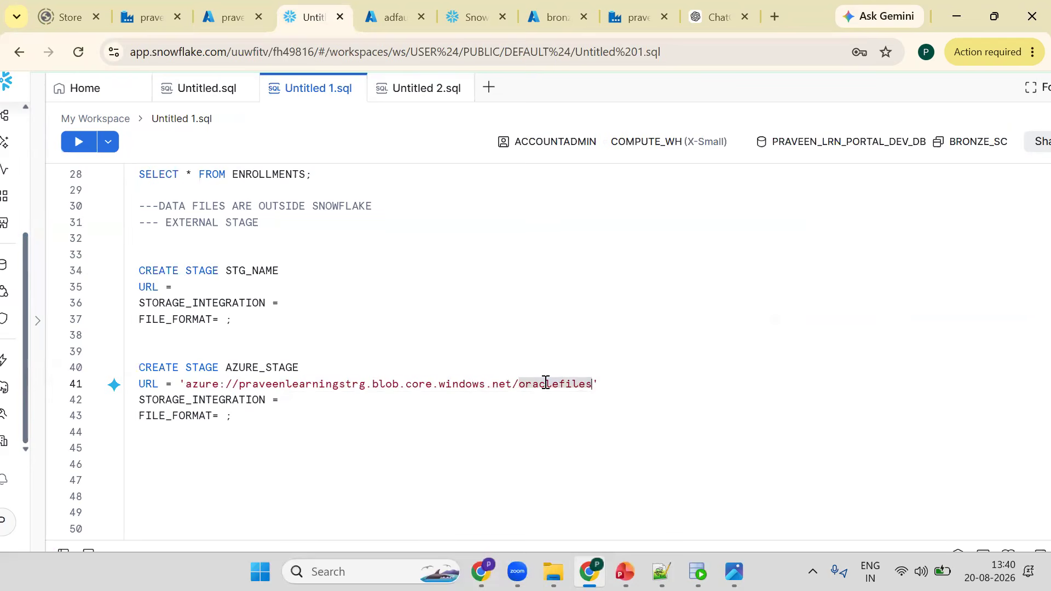
- Set the stage's STORAGE_INTEGRATION to azure_storage_integration
left_click(306, 402)
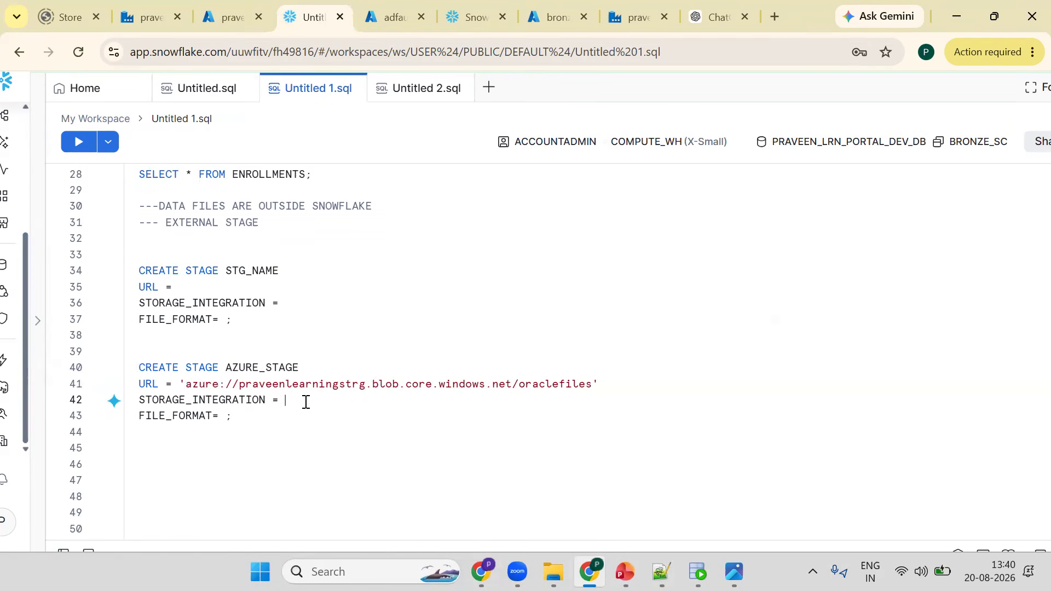
type("a")
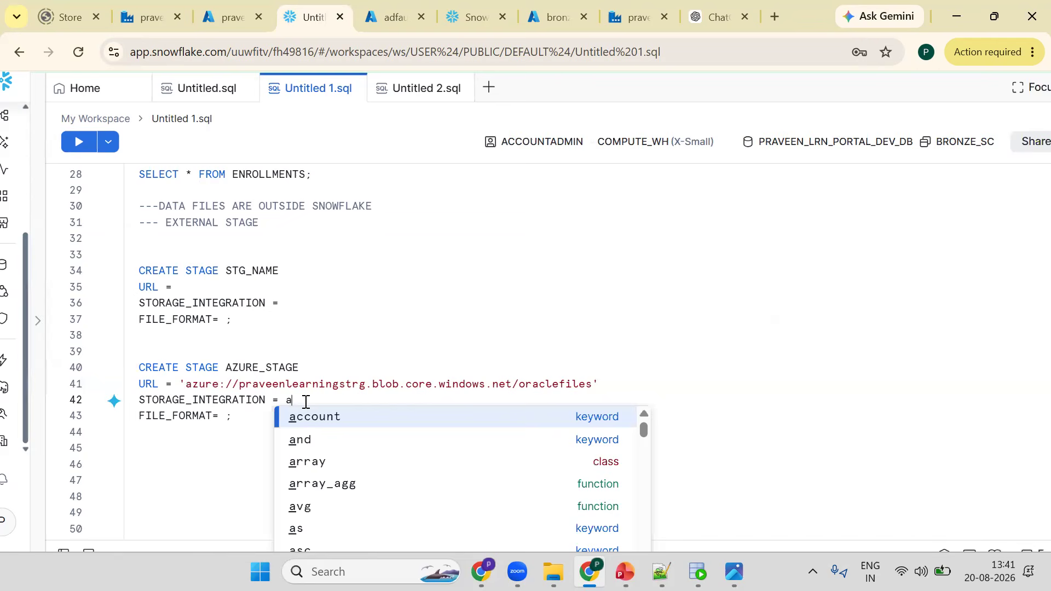
type("zure_")
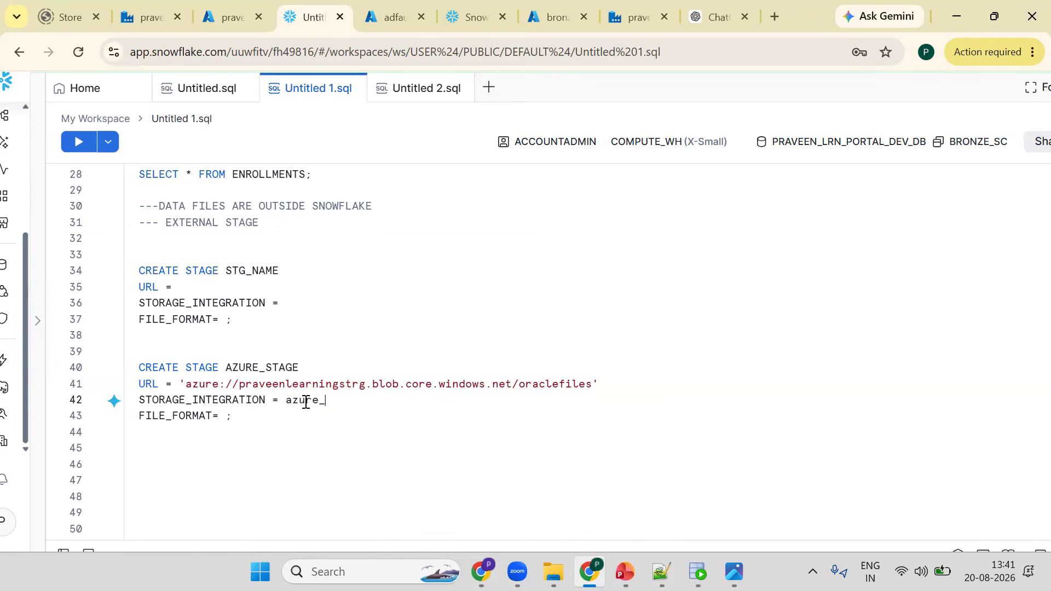
type("storage_integration")
key("Down")
key("Left")
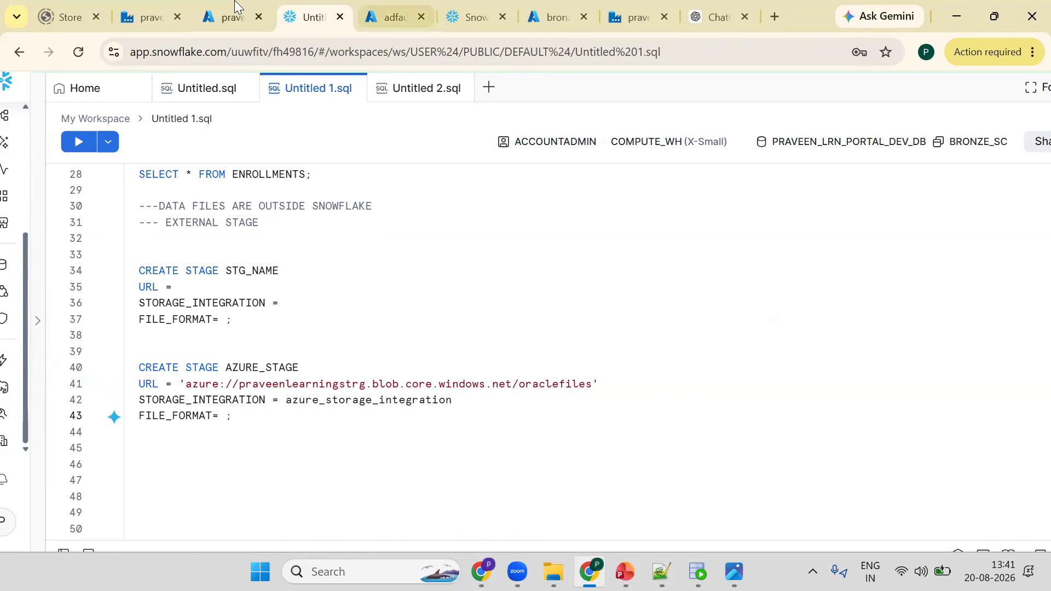
- Set the stage's FILE_FORMAT to (TYPE = CSV)
key("ctrl+shift+Tab")
left_click(324, 340)
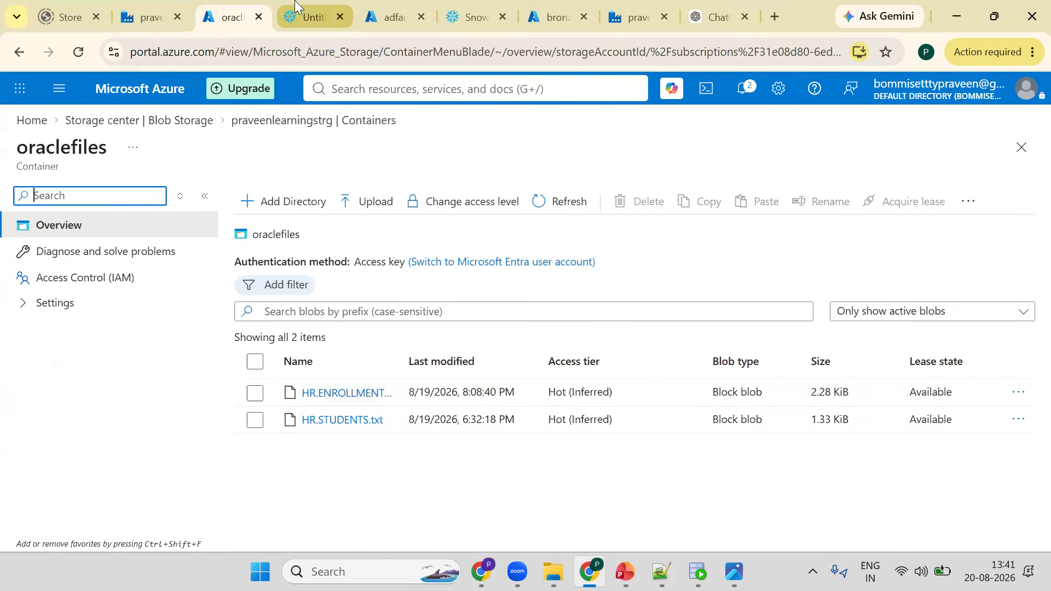
key("ctrl+Tab")
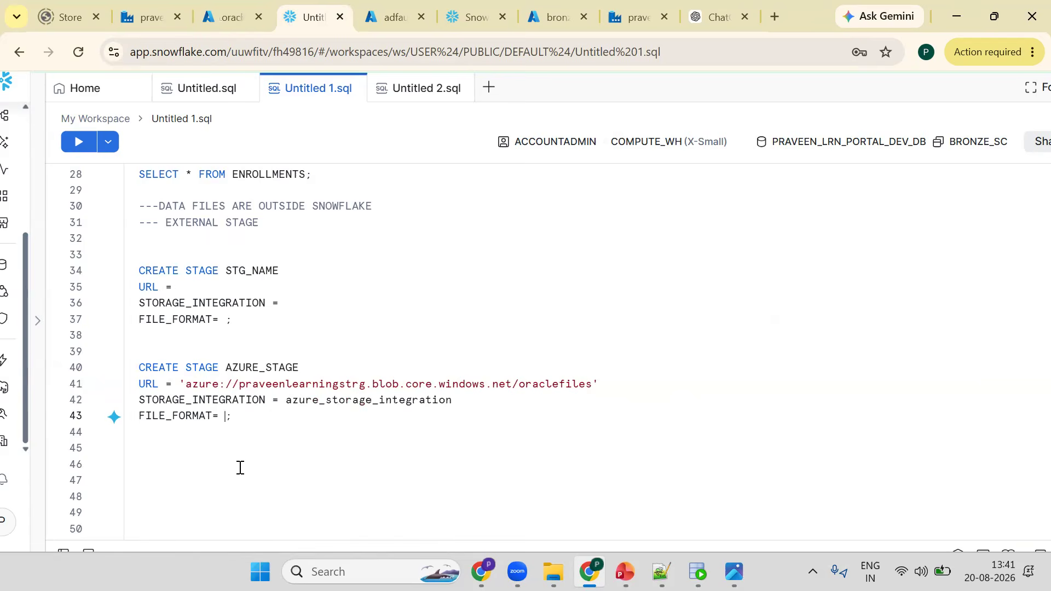
type("(TYPE")
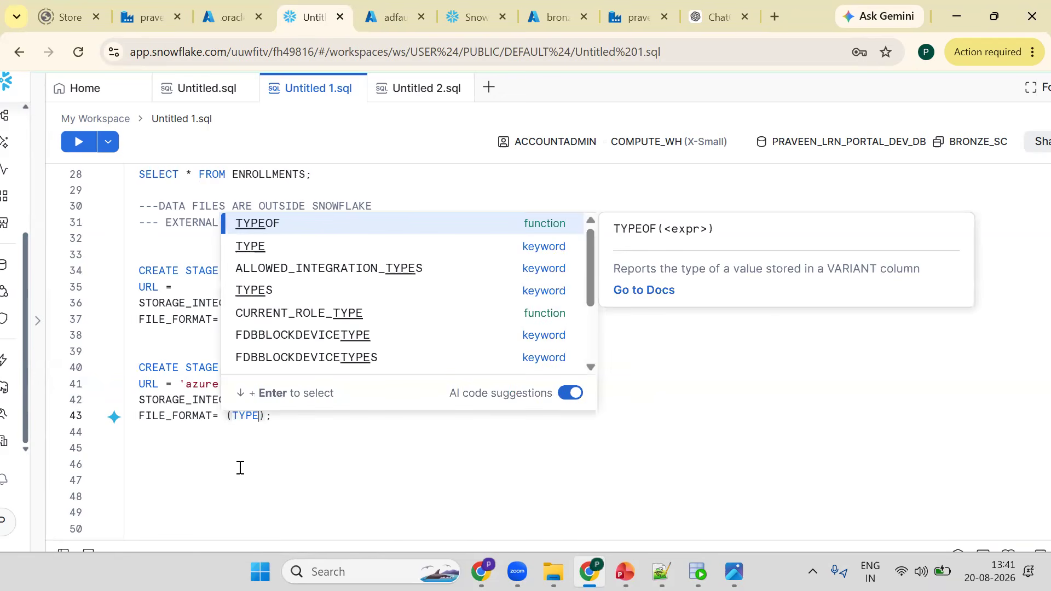
type(" = CSV")
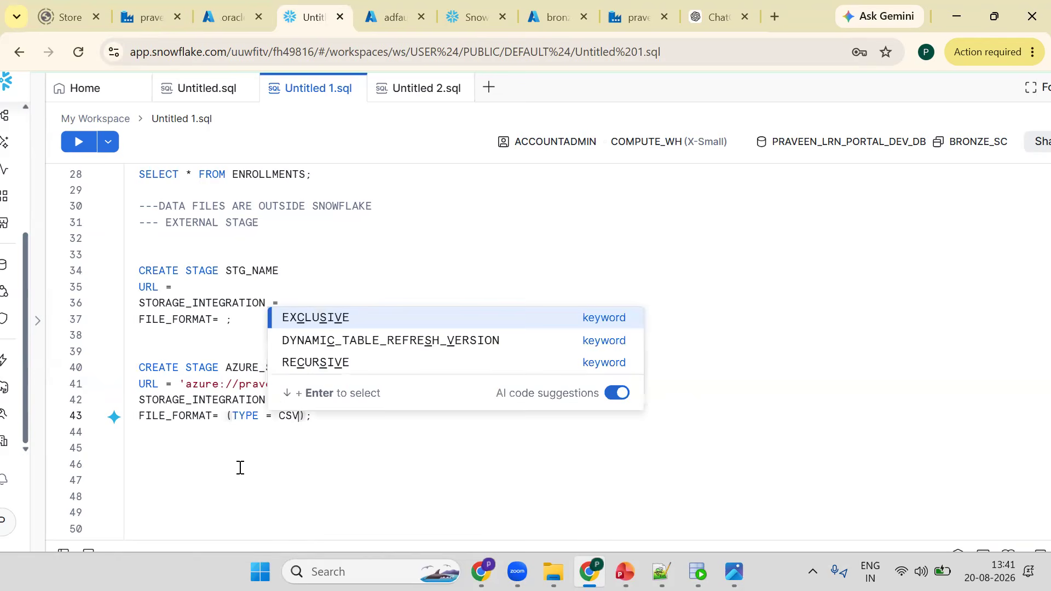
- Select the whole CREATE STAGE AZURE_STAGE statement to run it
left_click(171, 399)
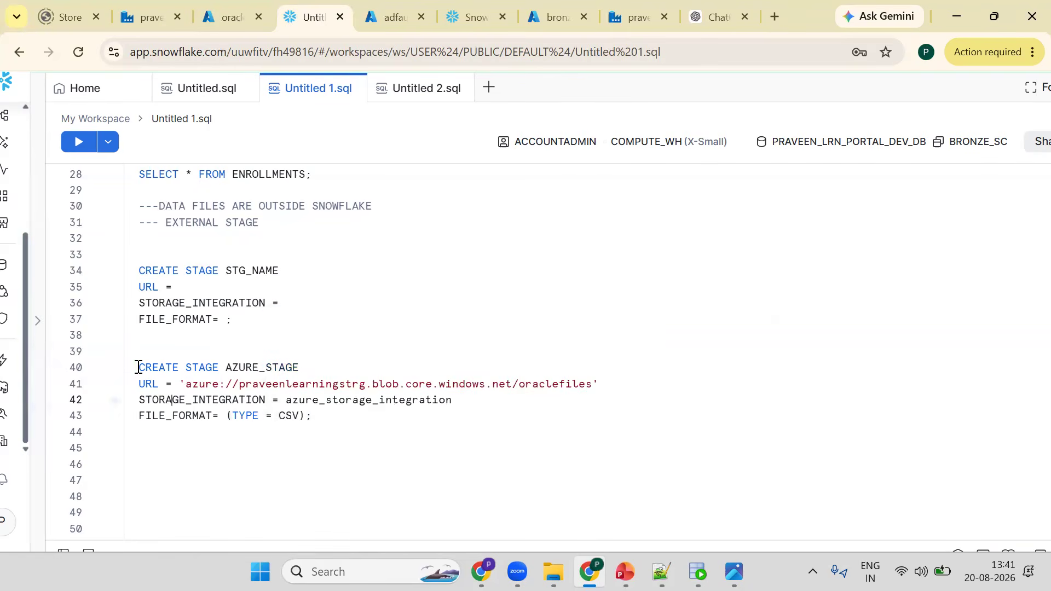
left_click(144, 369)
left_click(321, 417, "shift")
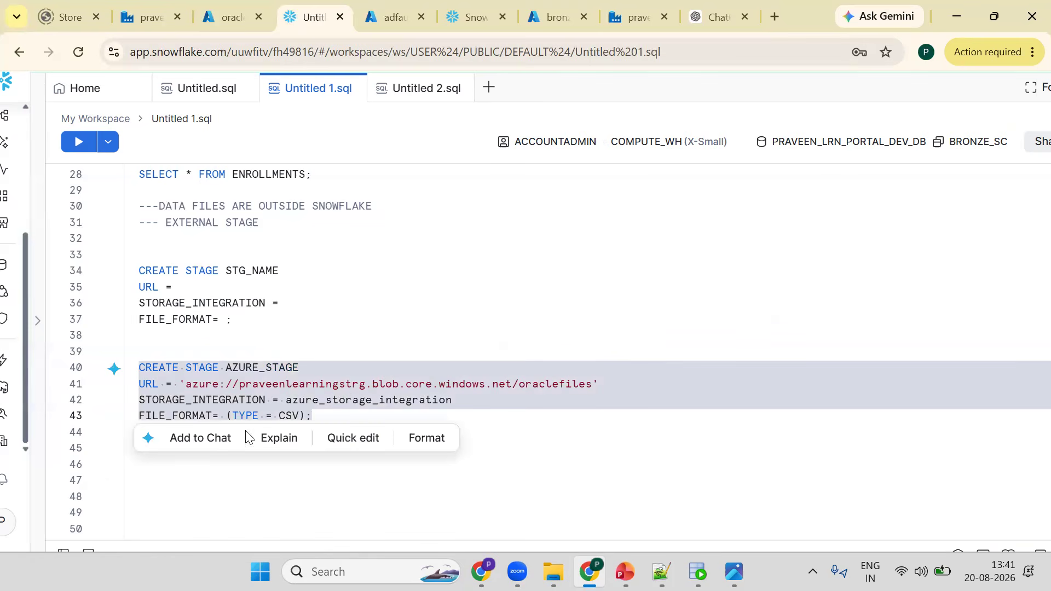
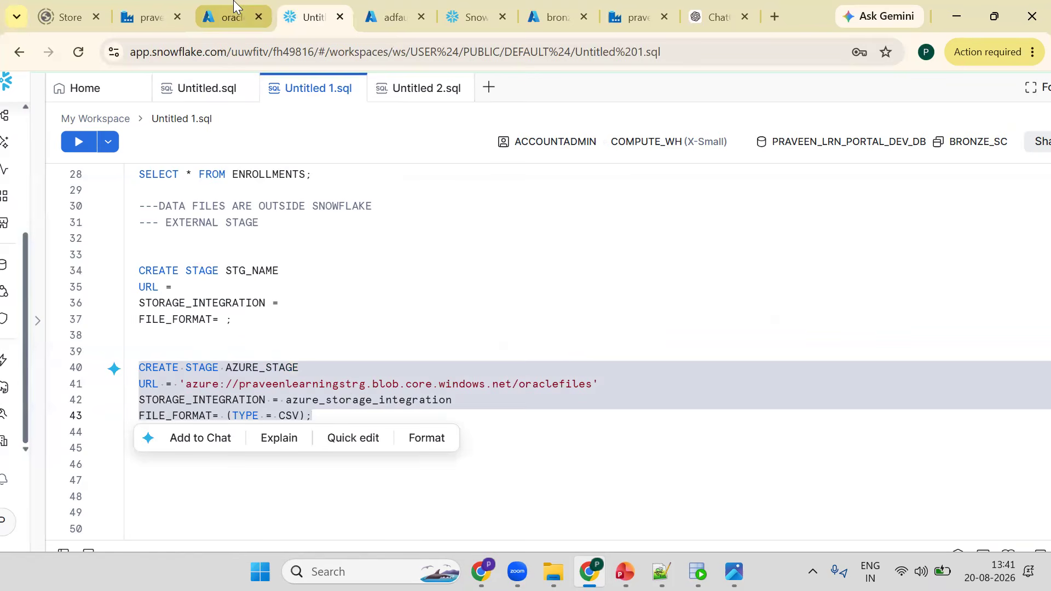
- Compare the stage URL with the oraclefiles container in the Azure portal
left_click(247, 364)
left_click(225, 16)
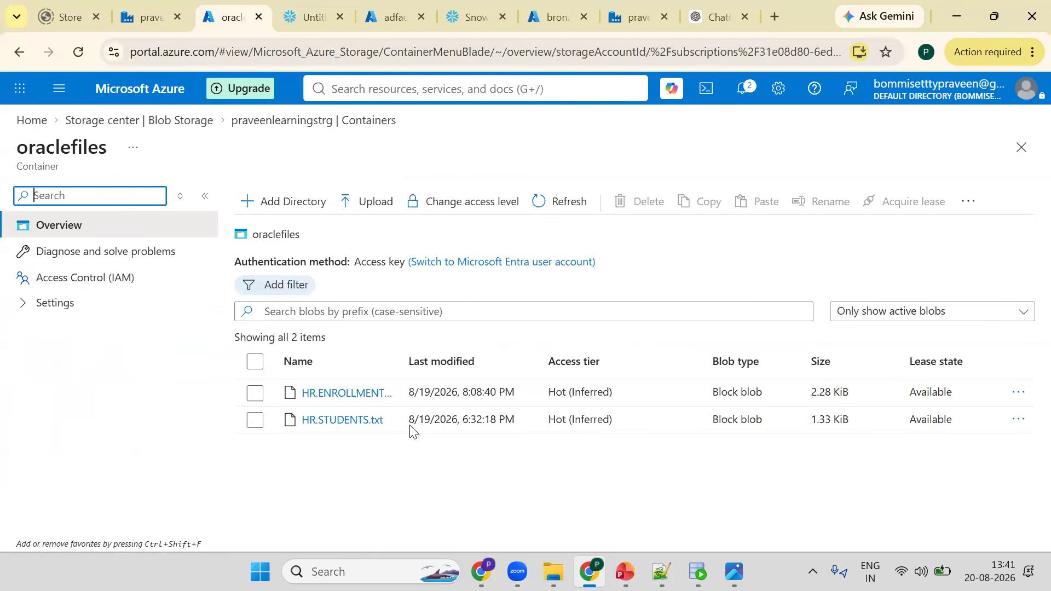
key("ctrl+Tab")
left_click(255, 370)
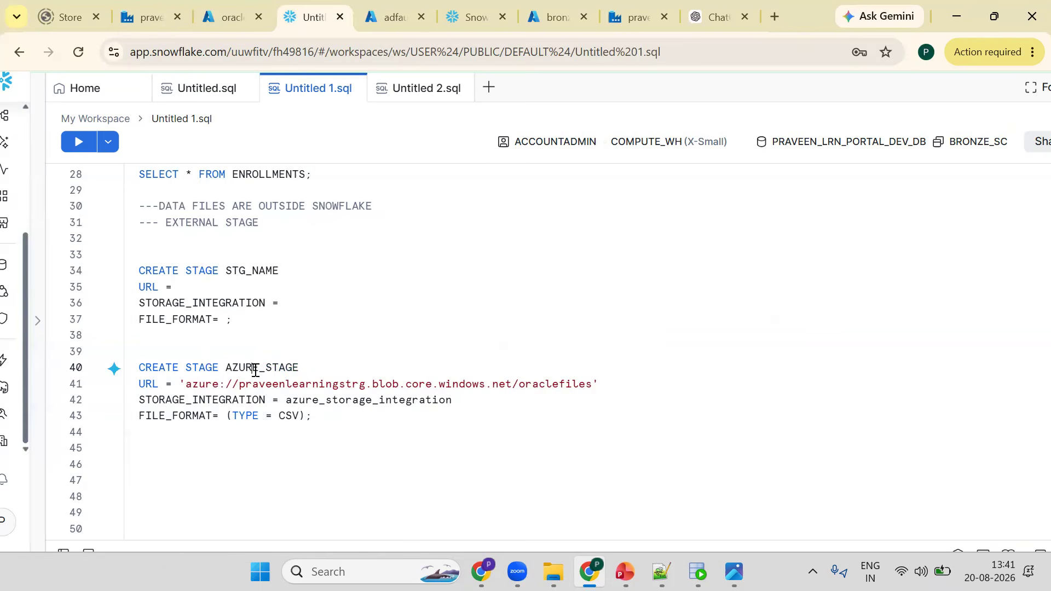
left_click_drag(186, 384, 346, 385)
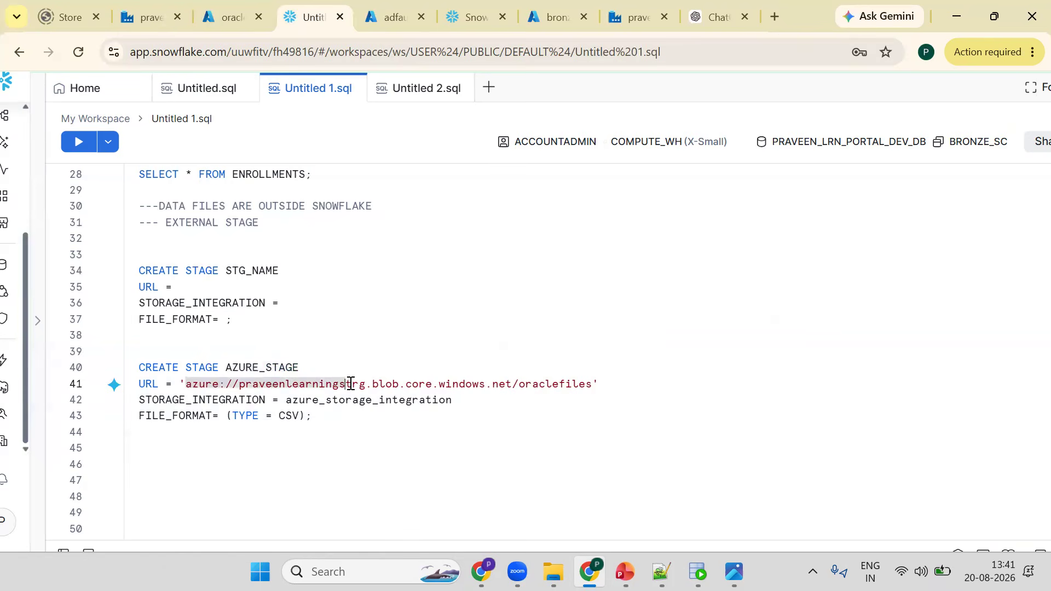
left_click(591, 385)
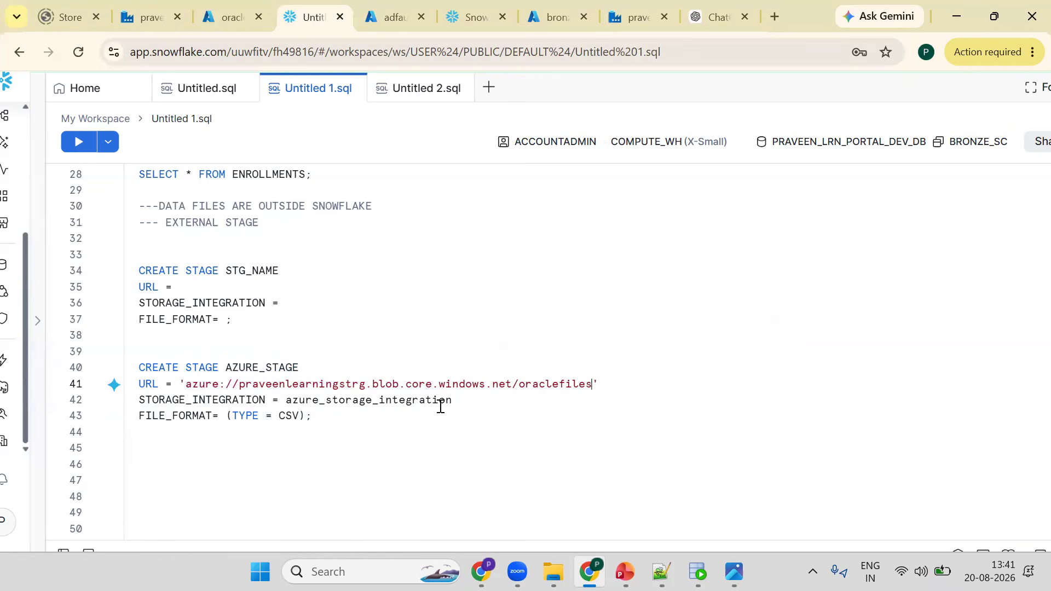
- Try to run the CREATE STAGE AZURE_STAGE statement
double_click(345, 399)
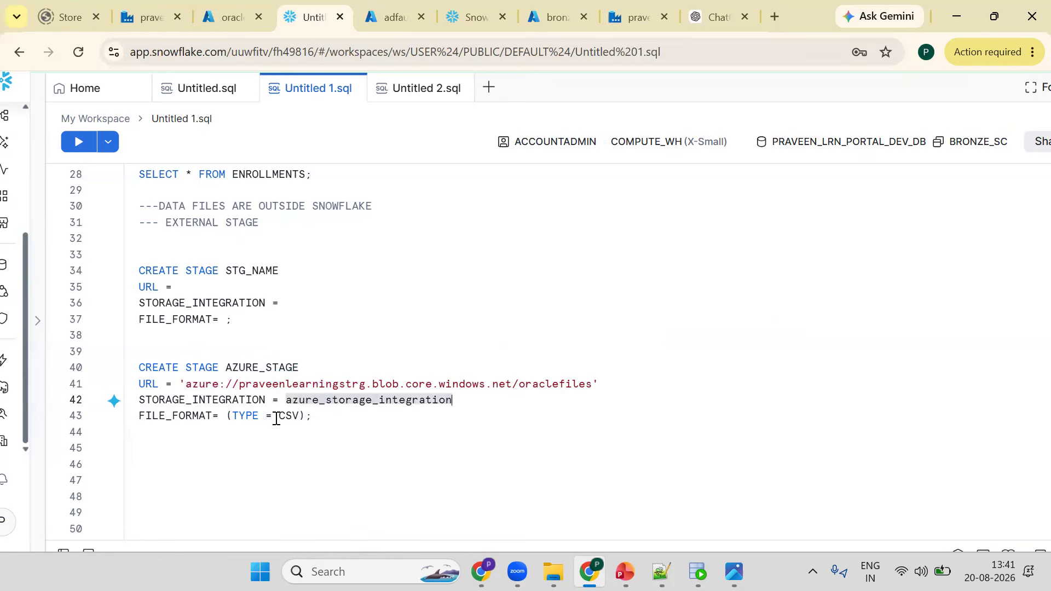
left_click(325, 417)
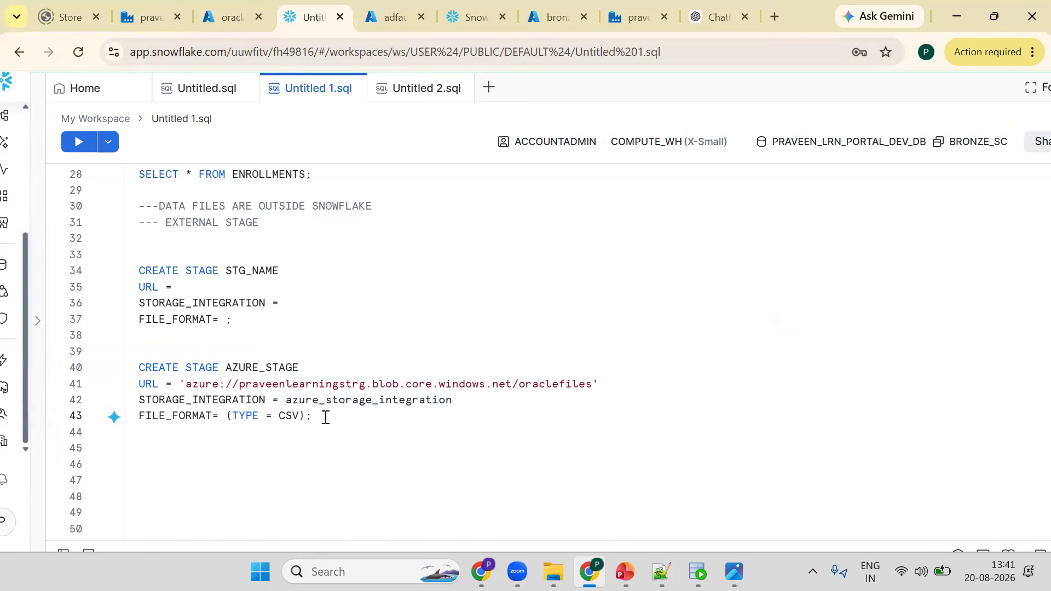
key("ctrl+Return")
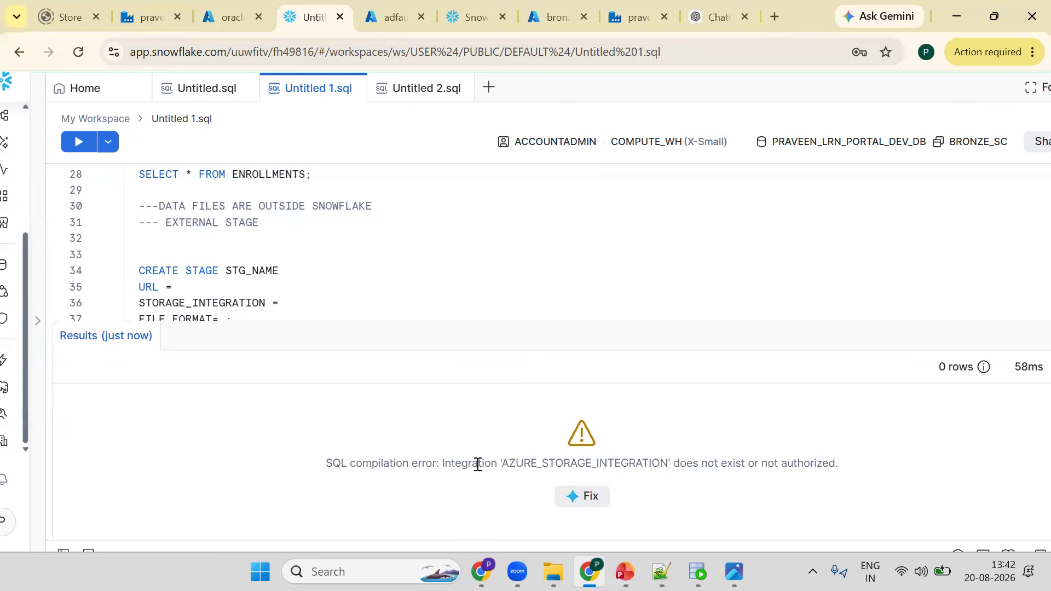
triple_click(477, 464)
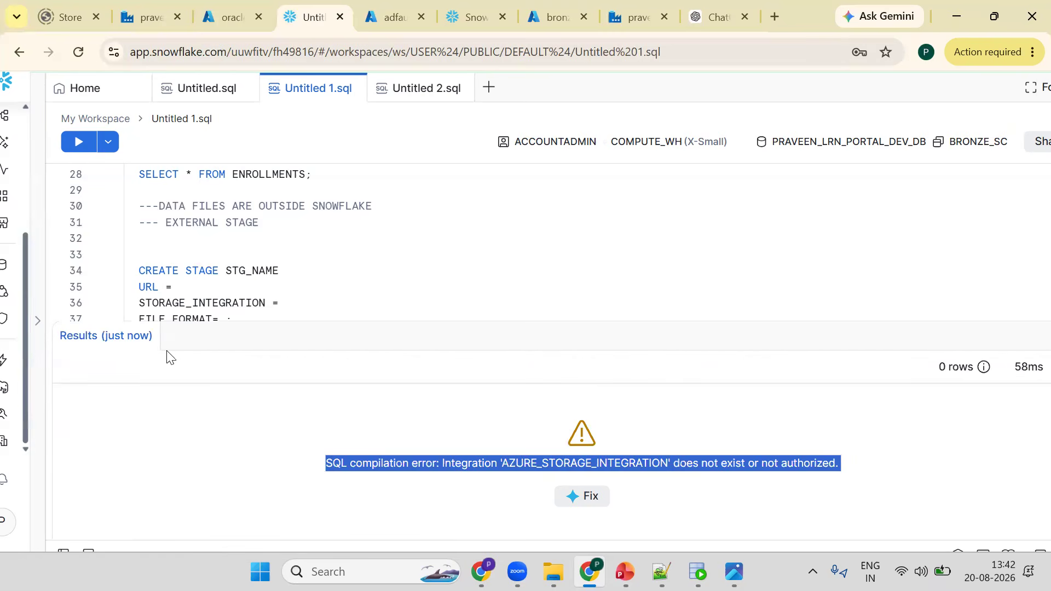
left_click(148, 336)
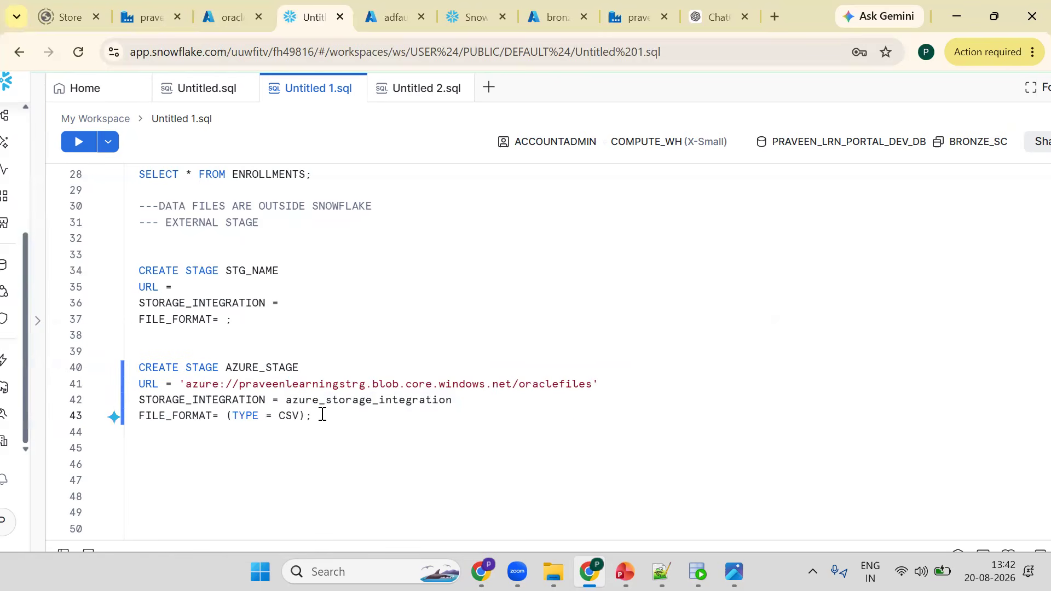
- Start a CREATE STORAGE INTEGRATION statement on a new line below the stage statement
key("Return")
key("Return")
key("Return")
key("Return")
key("Return")
key("Return")
key("Return")
key("Return")
key("Return")
key("Return")
key("Return")
key("Return")
key("Return")
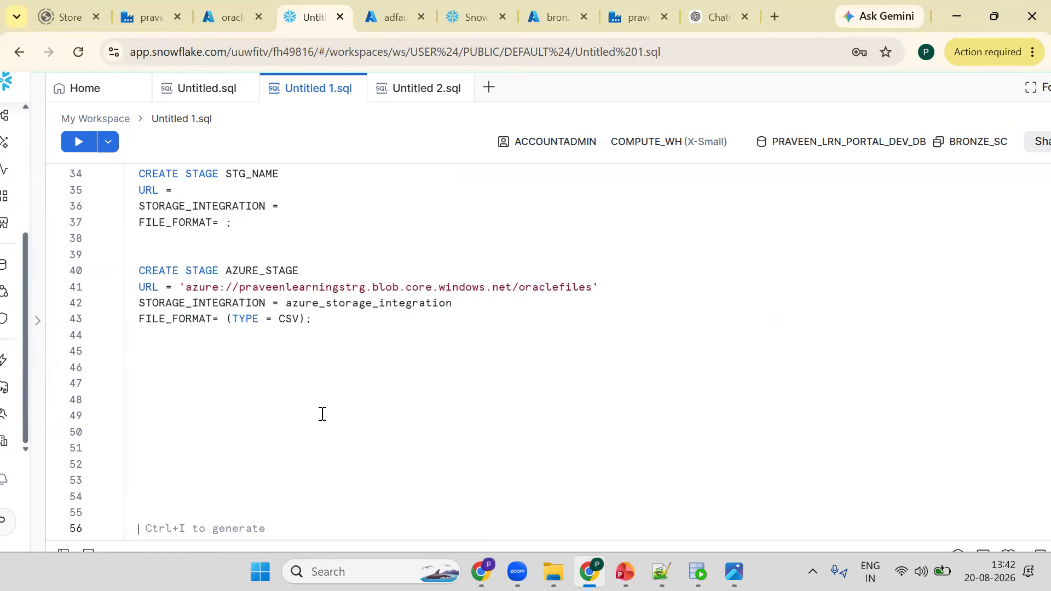
key("Up")
key("Up")
key("Up")
key("Up")
key("Up")
key("Up")
key("Up")
key("Up")
key("Up")
key("Up")
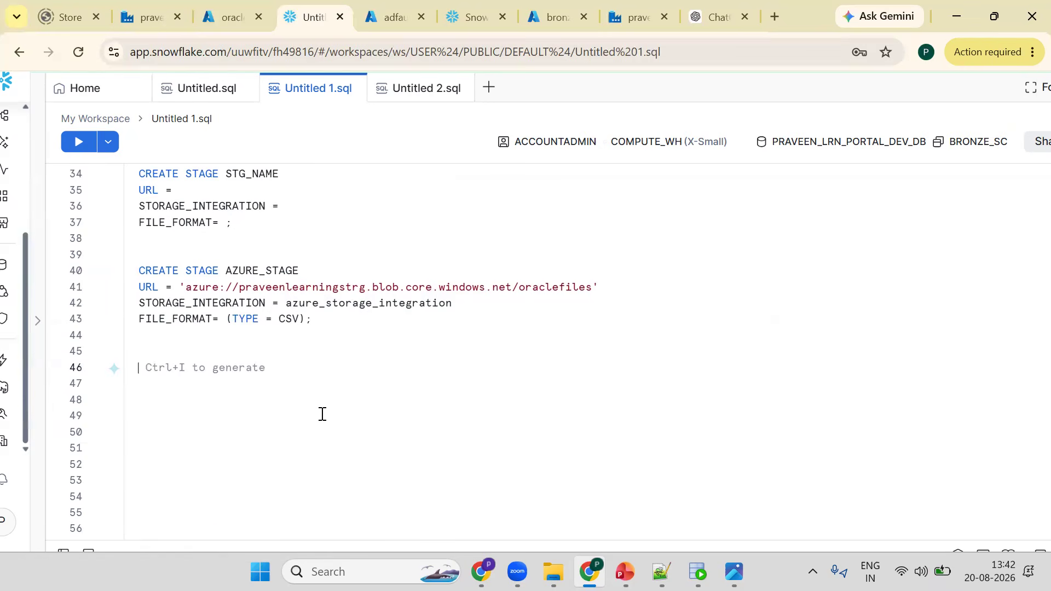
key("Up")
type("CREATE")
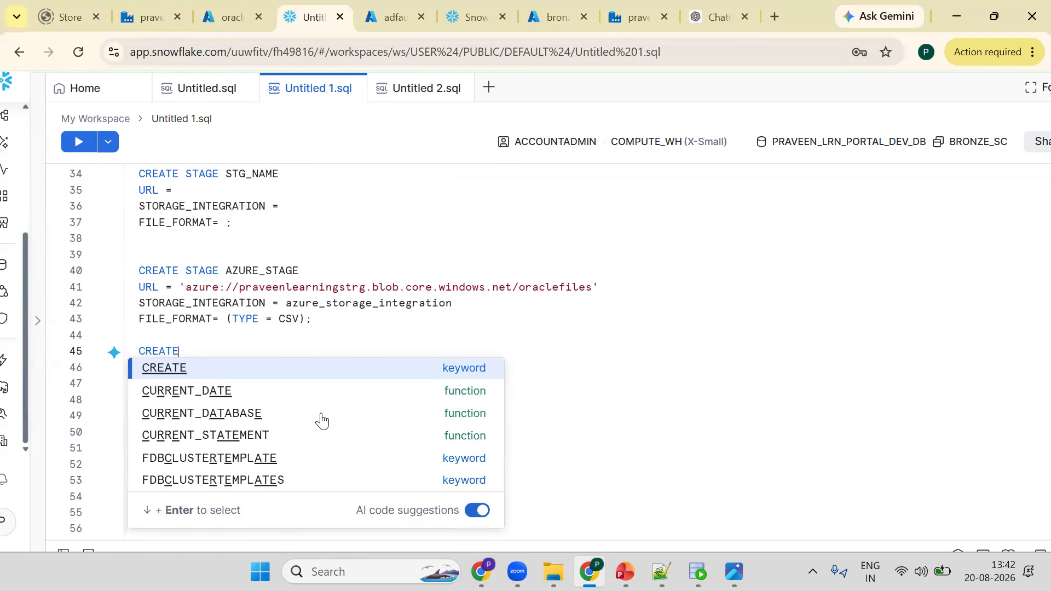
type(" STORAG")
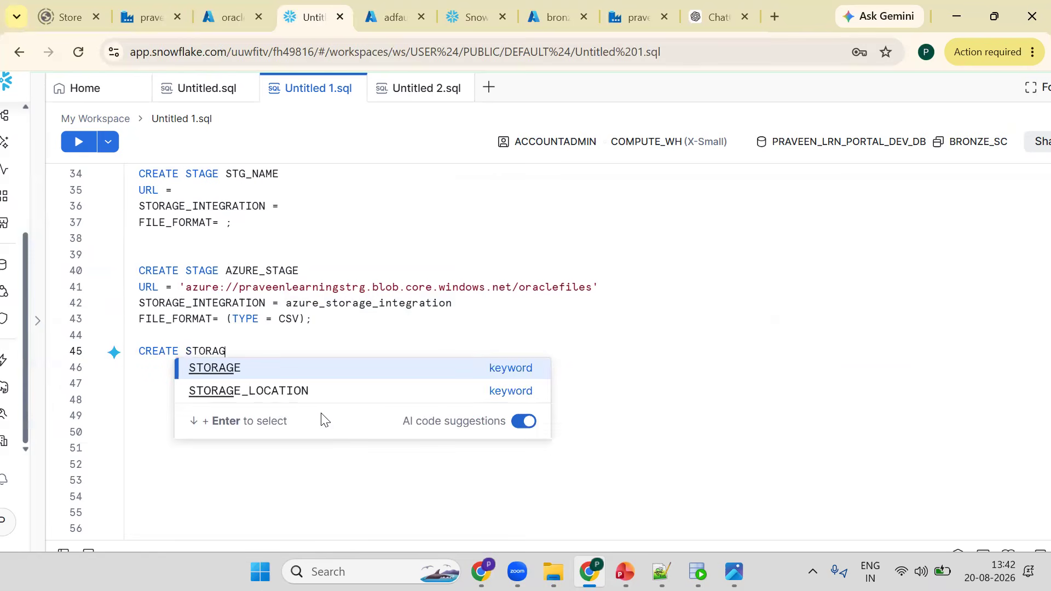
type("E INTE")
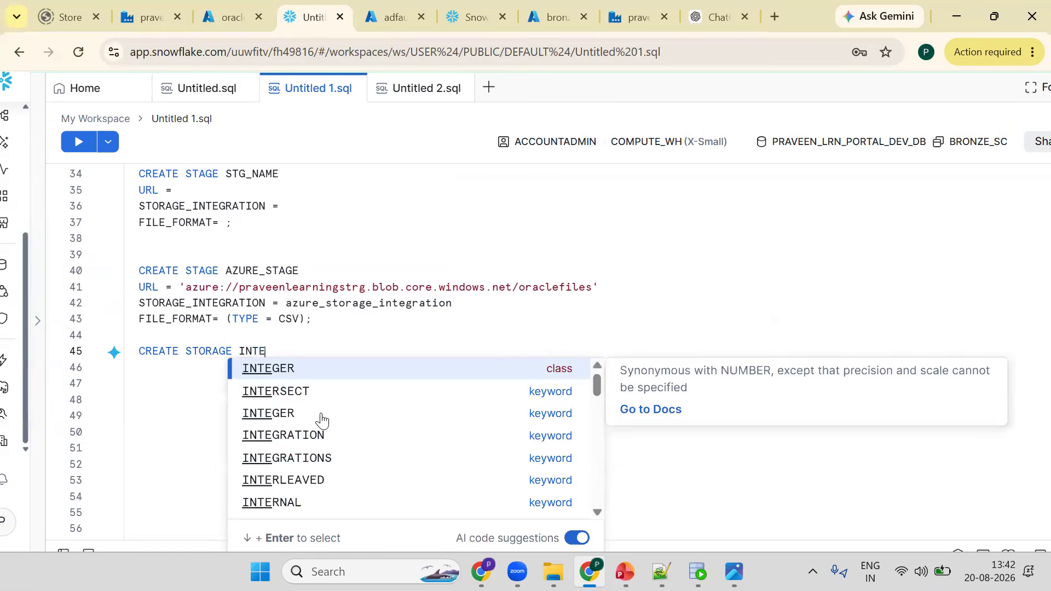
type("GRATIO")
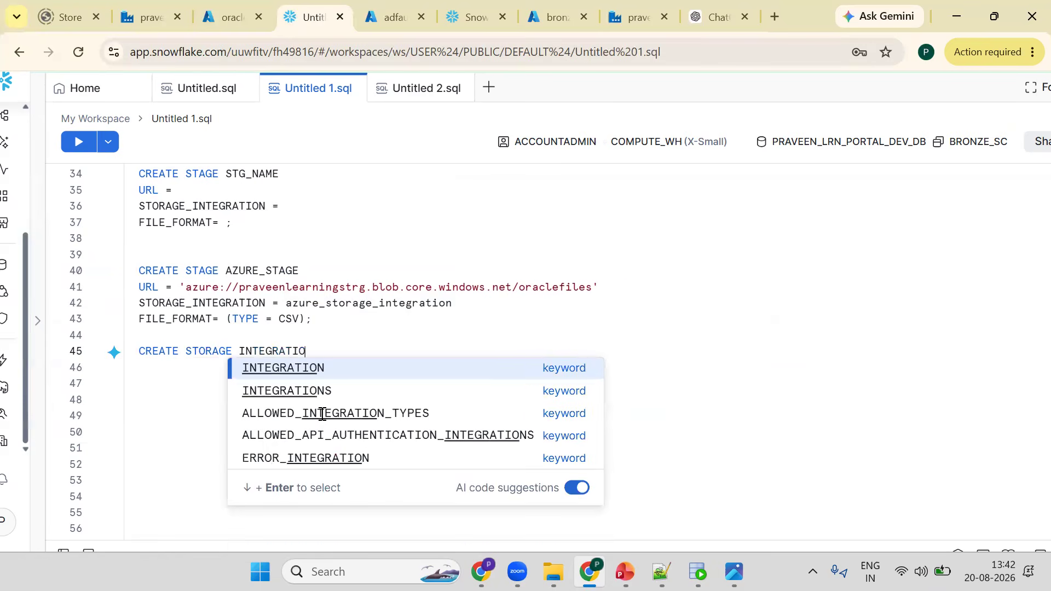
key("Return")
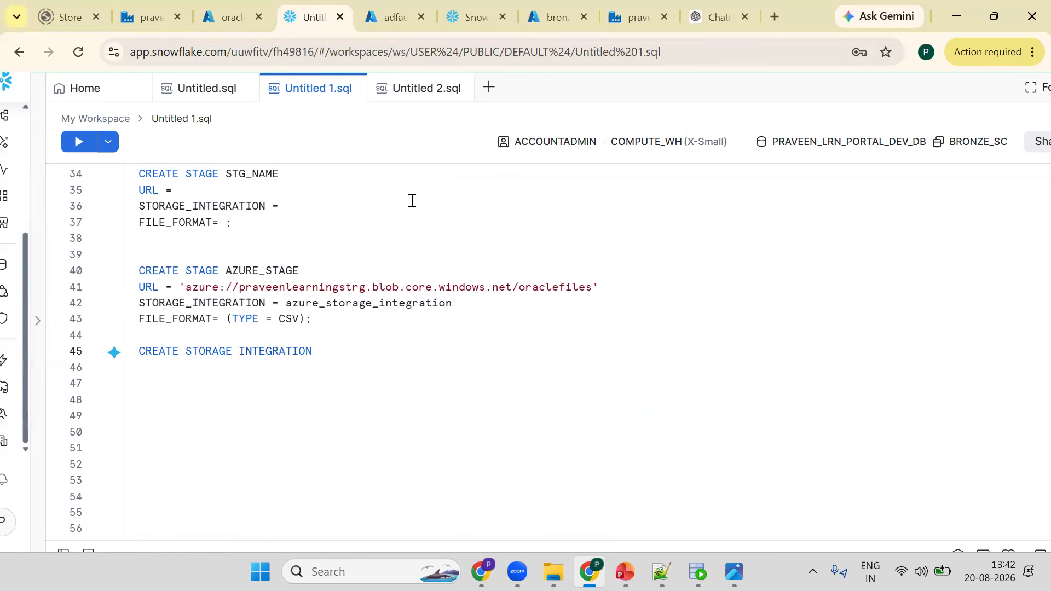
- Name the storage integration azure_storage_integration, copying the name from the stage statement
double_click(355, 302)
key("ctrl+c")
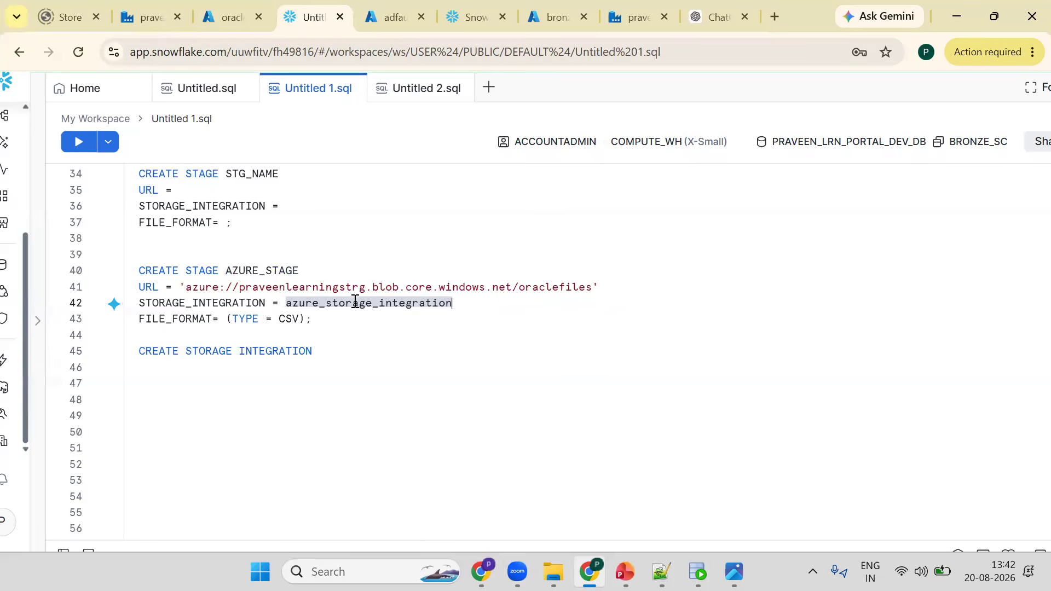
key("Down")
key("Down")
key("Down")
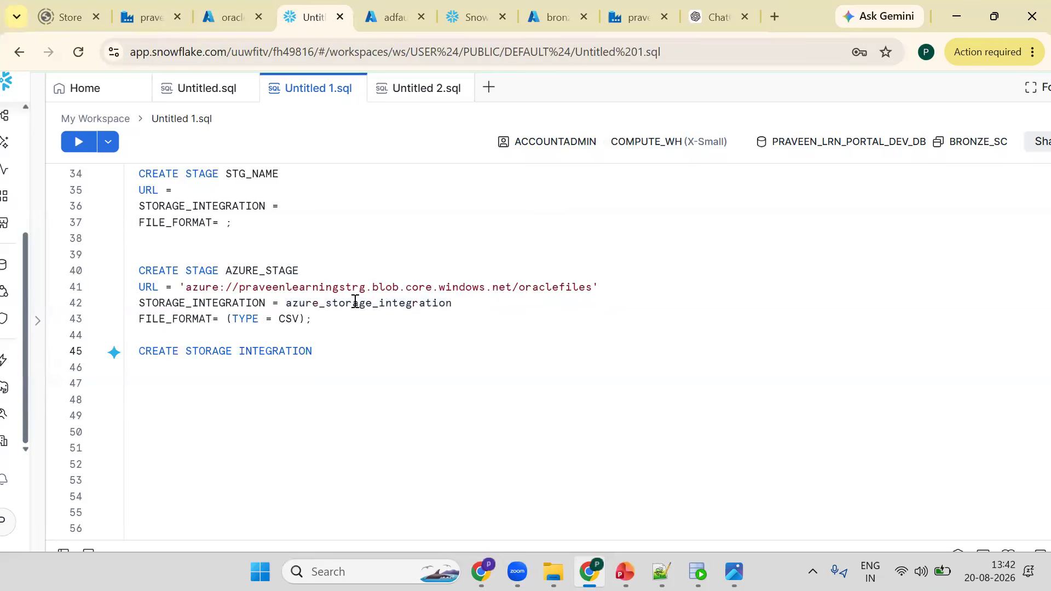
key("ctrl+v")
key("Return")
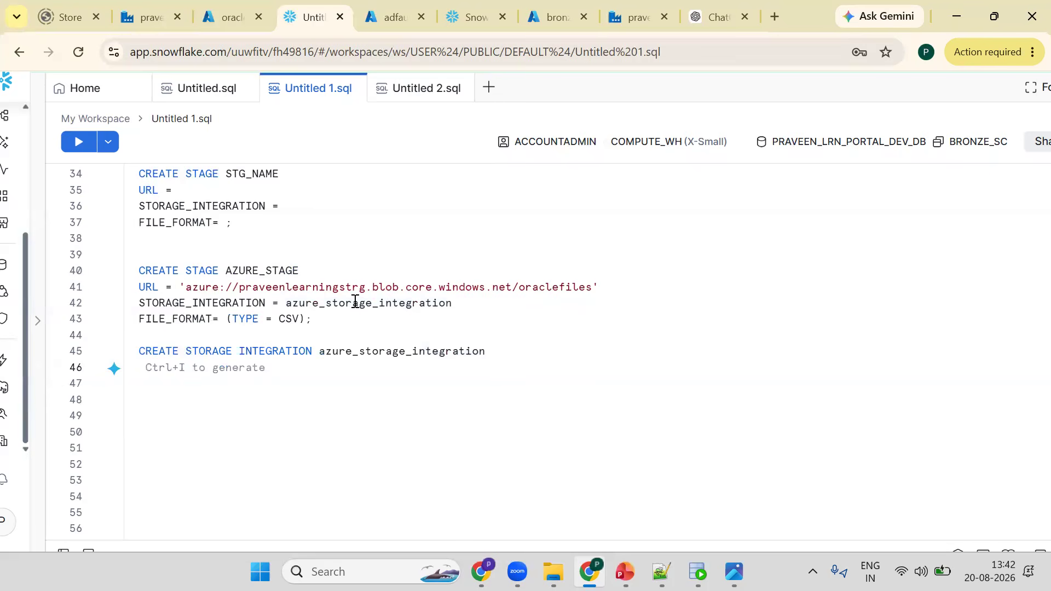
- Set the integration's TYPE to EXTERNAL_STAGE
type("TYPE")
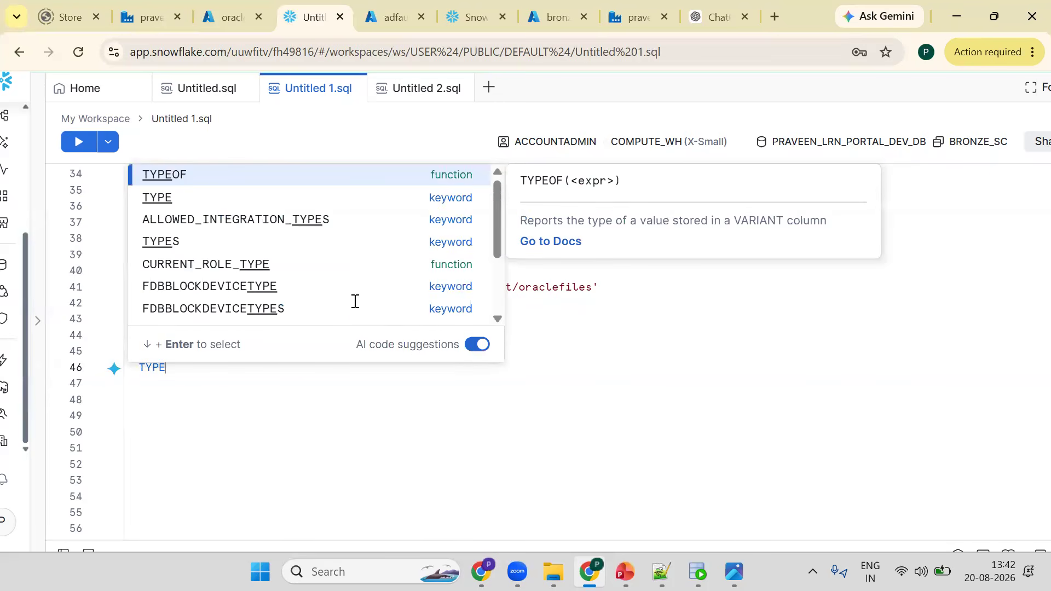
type("   = ")
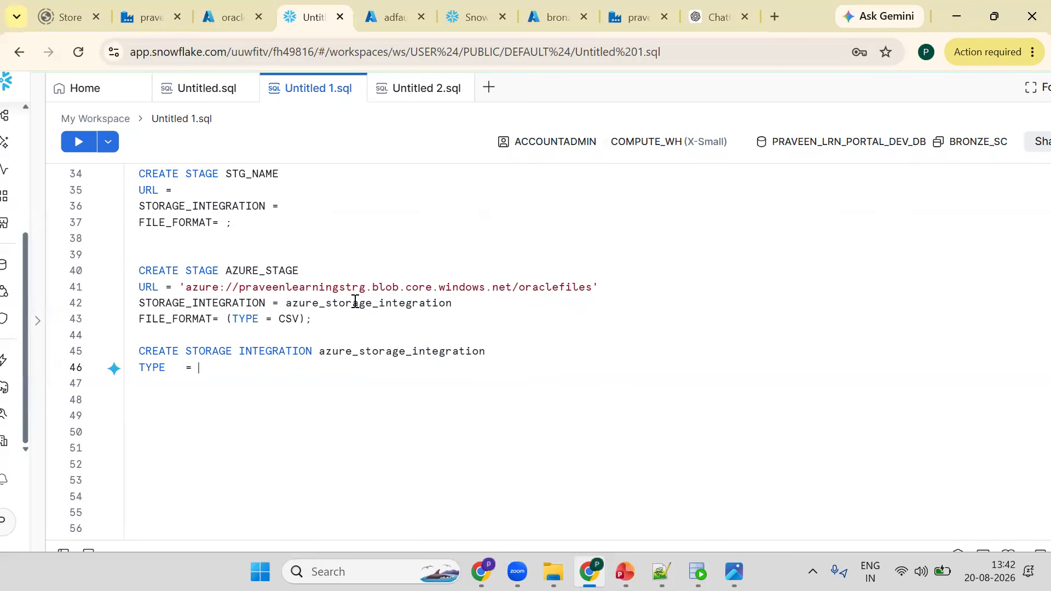
type("EXTER")
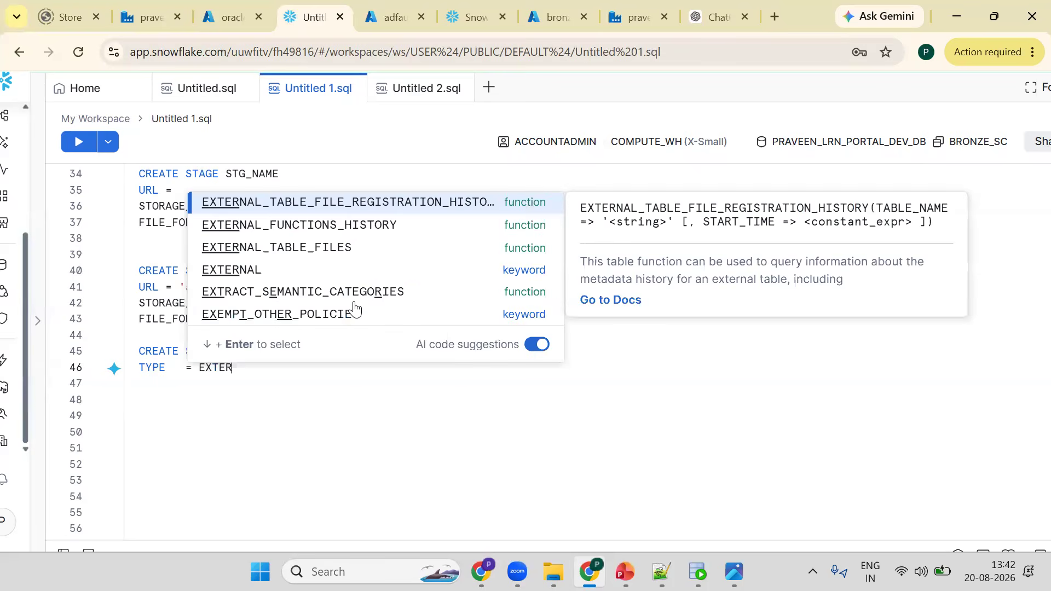
type("NAL_STAGE")
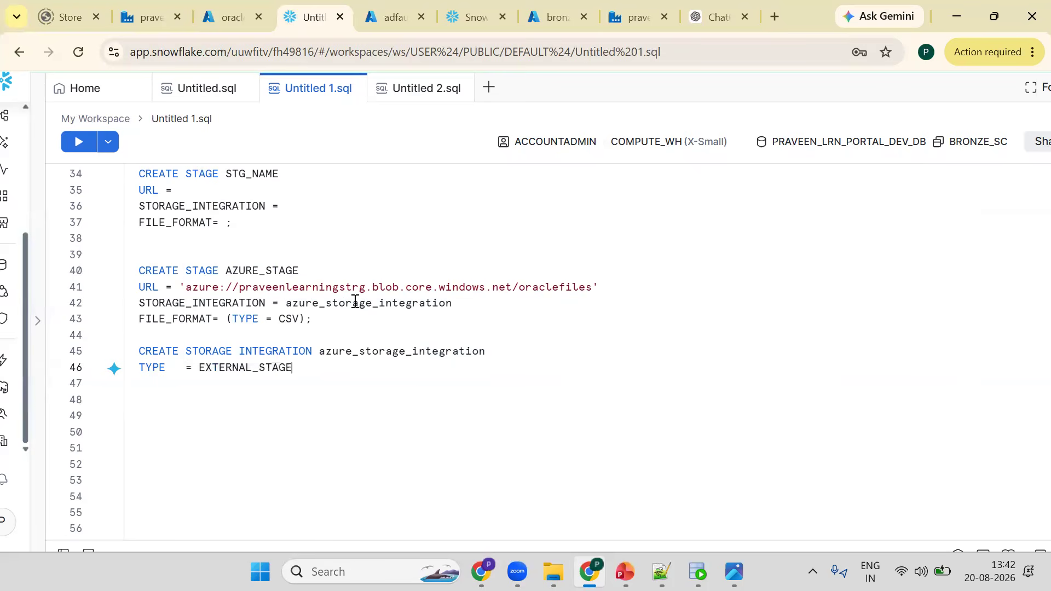
key("Return")
- Set the integration's STORAGE_PROVIDER to AZURE
type("STORA")
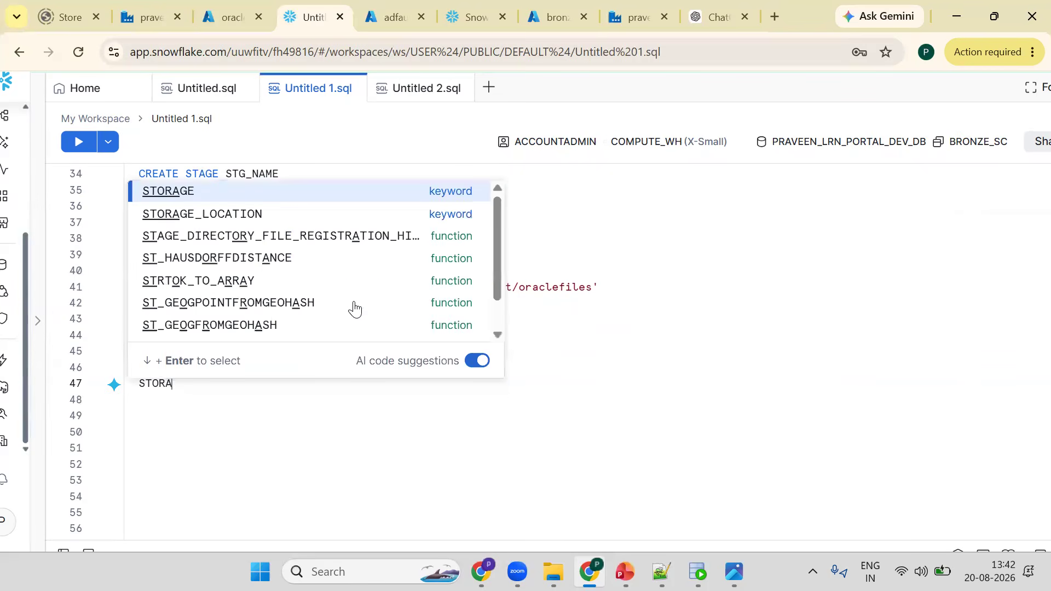
type("GE_")
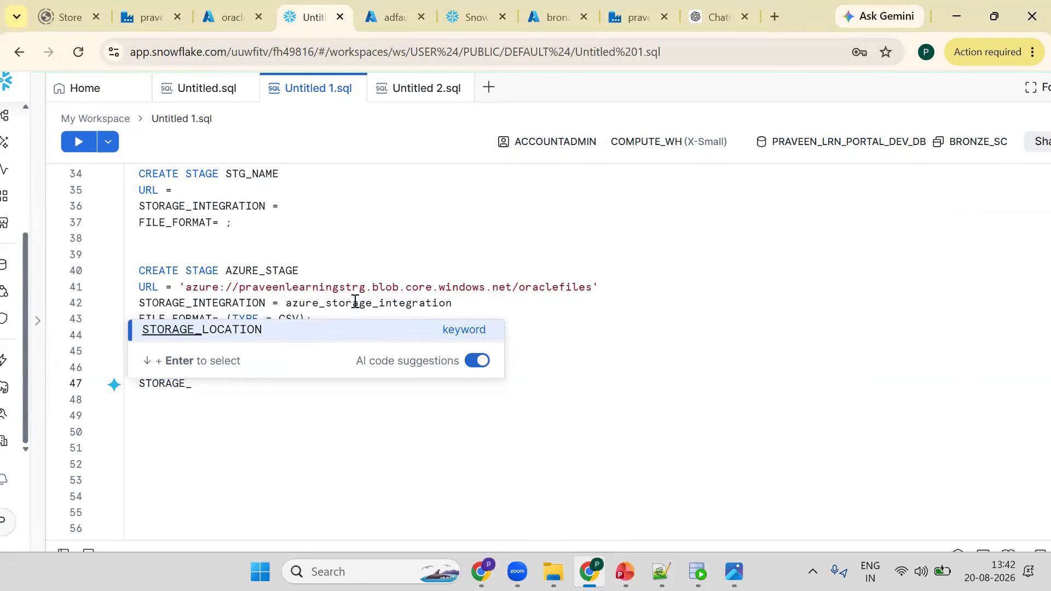
type("PRO")
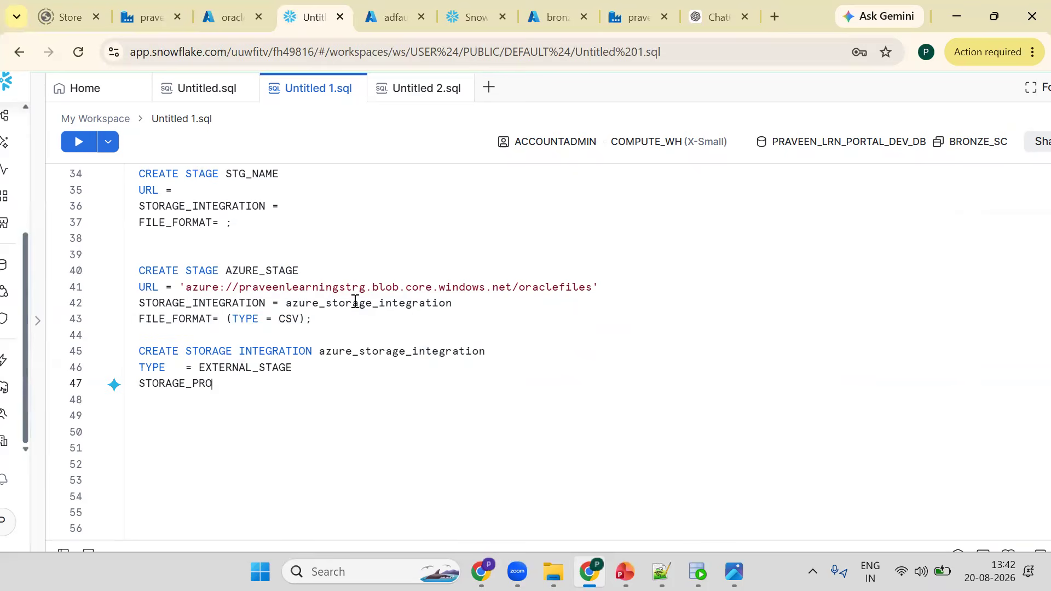
type("VIDER = AZU")
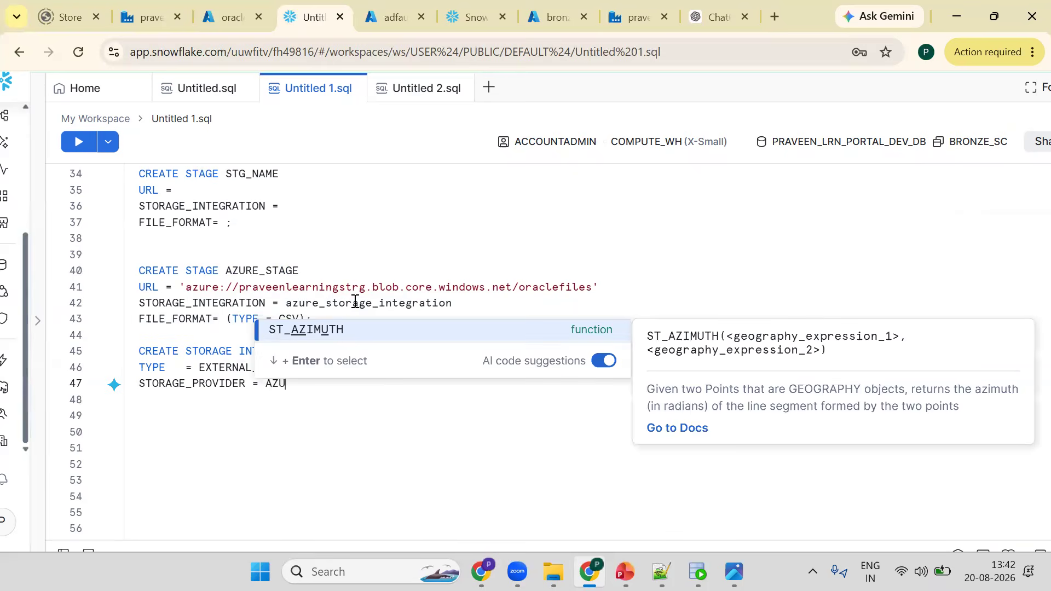
type("RE")
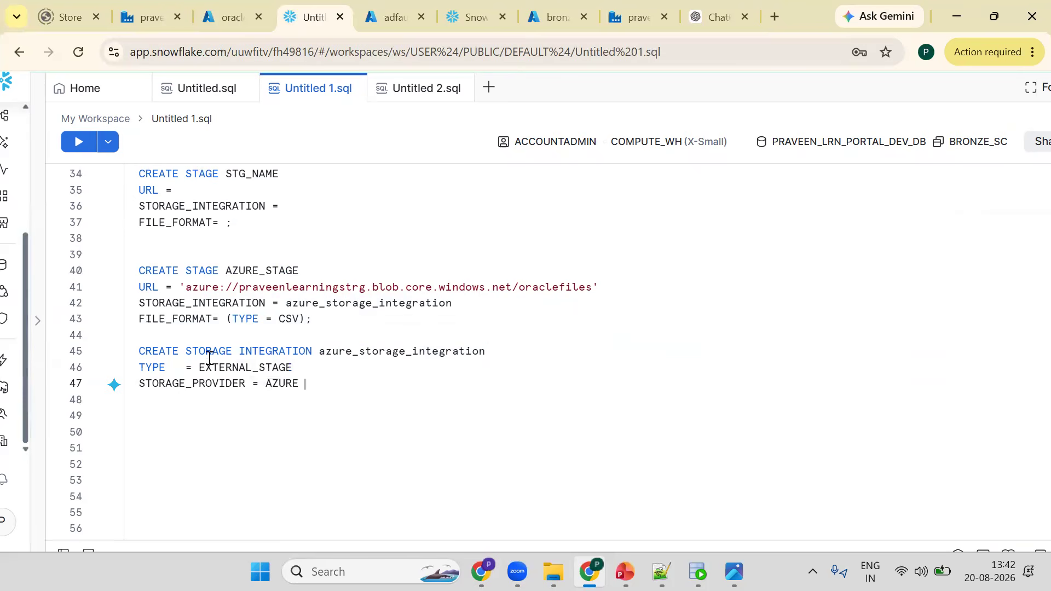
left_click(361, 354)
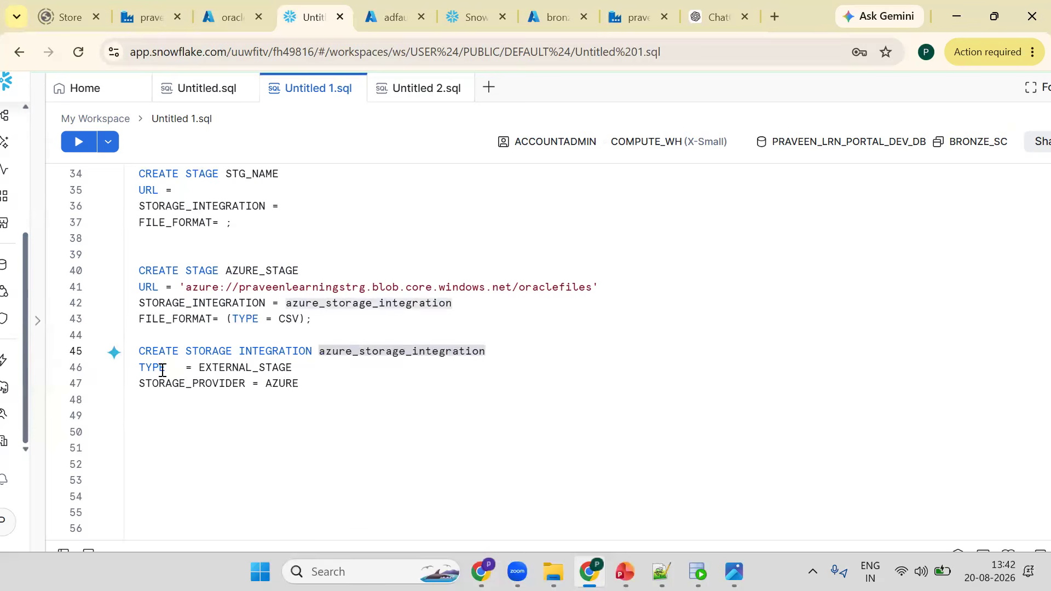
left_click(219, 370)
left_click(180, 383)
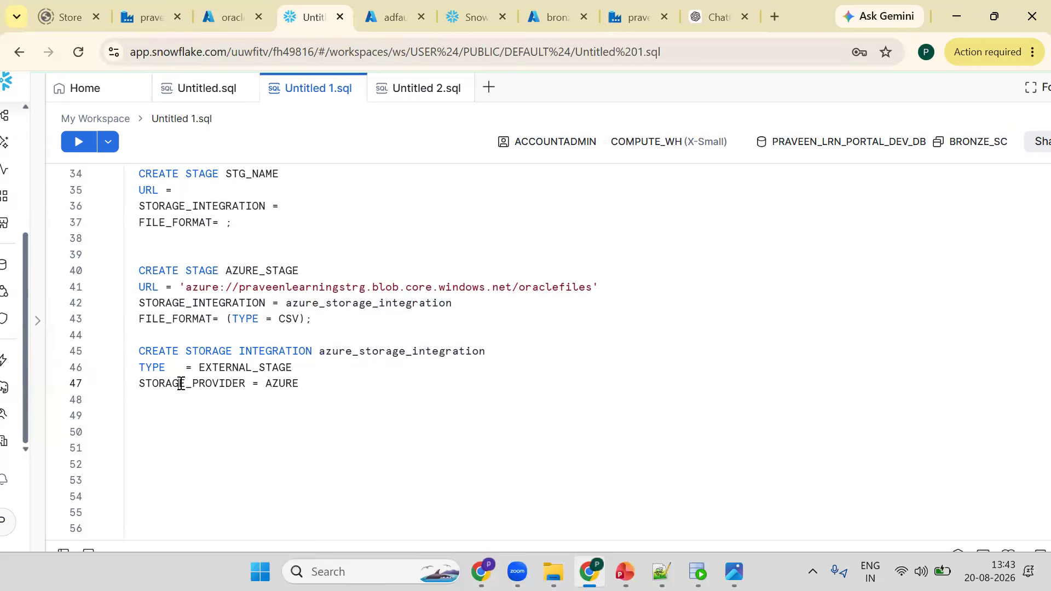
- Add ENABLED = TRUE on a new line of the storage integration
left_click(318, 381)
key("Return")
type("E")
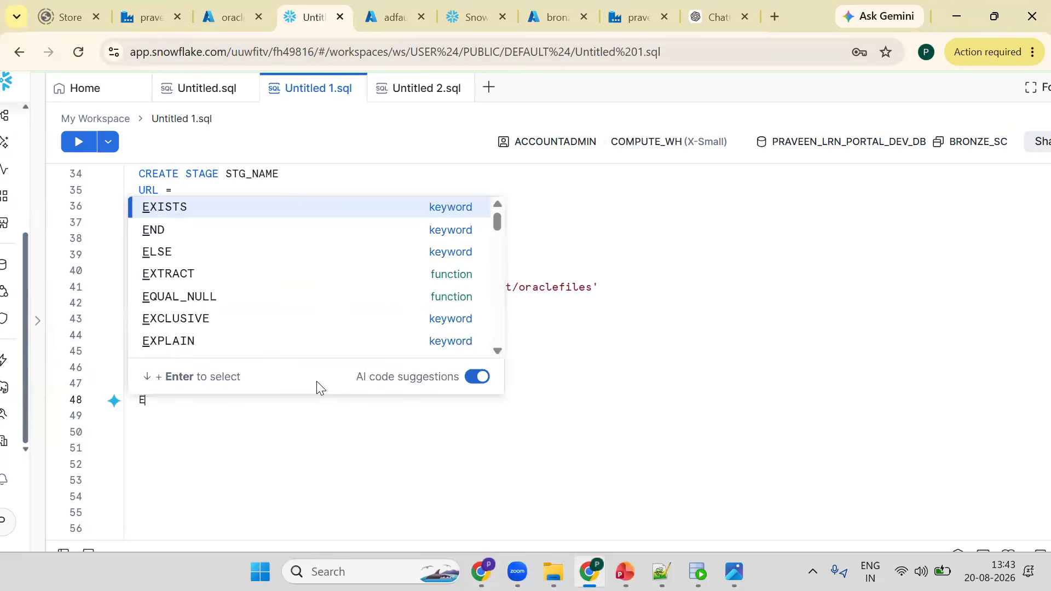
type("NABLED  ")
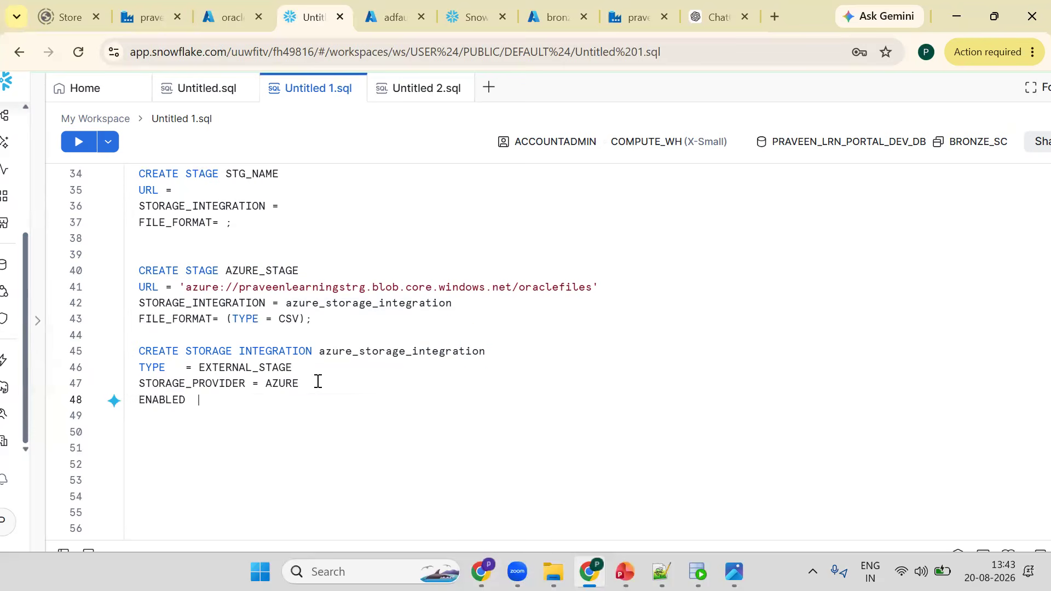
type("= TRUE")
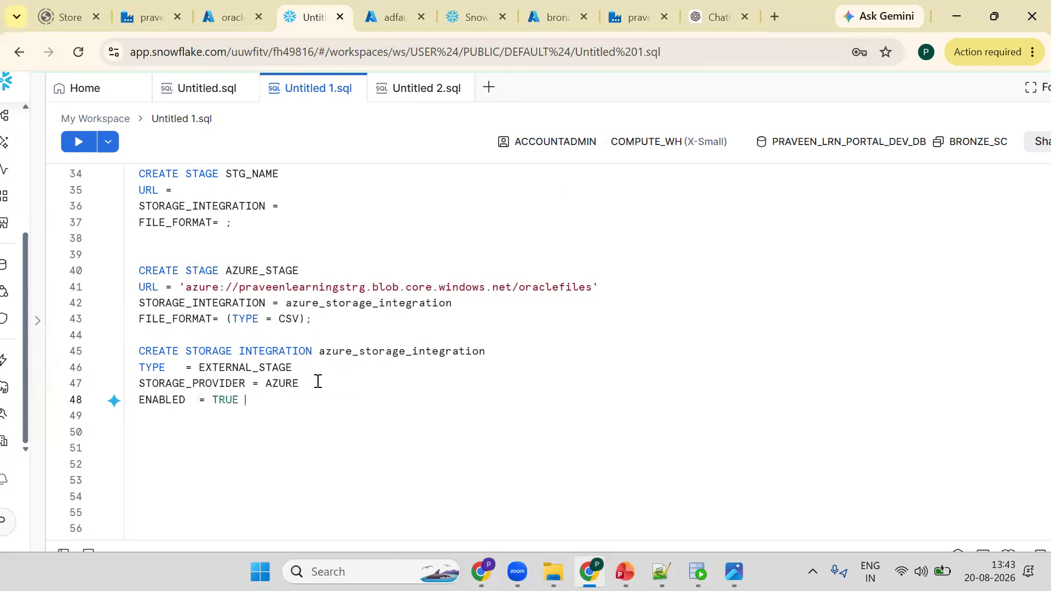
key("Return")
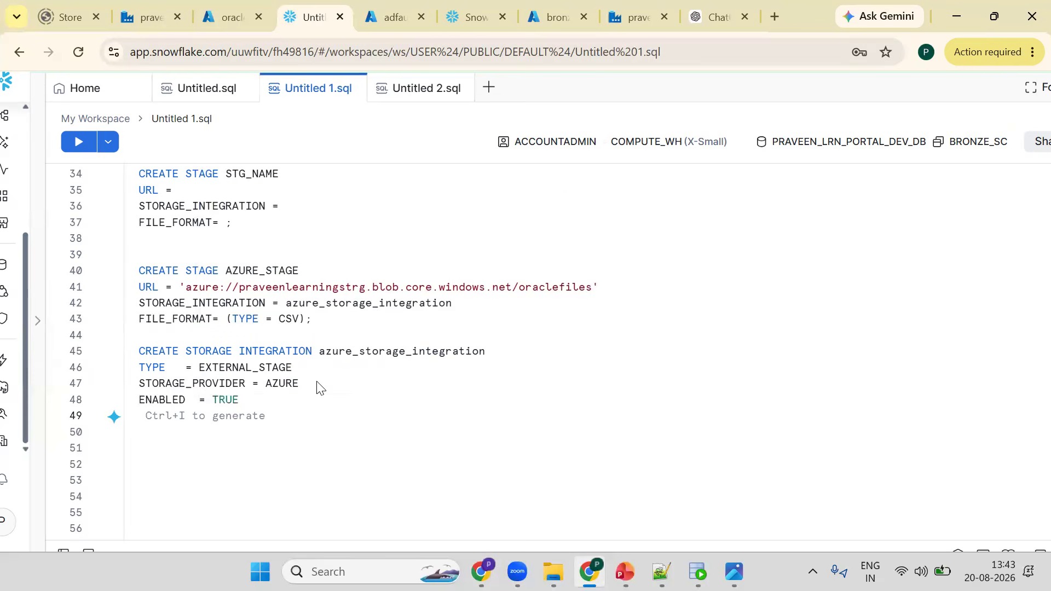
- Add an AZURE_TENANT_ID= line to the storage integration
type("AZURE_T")
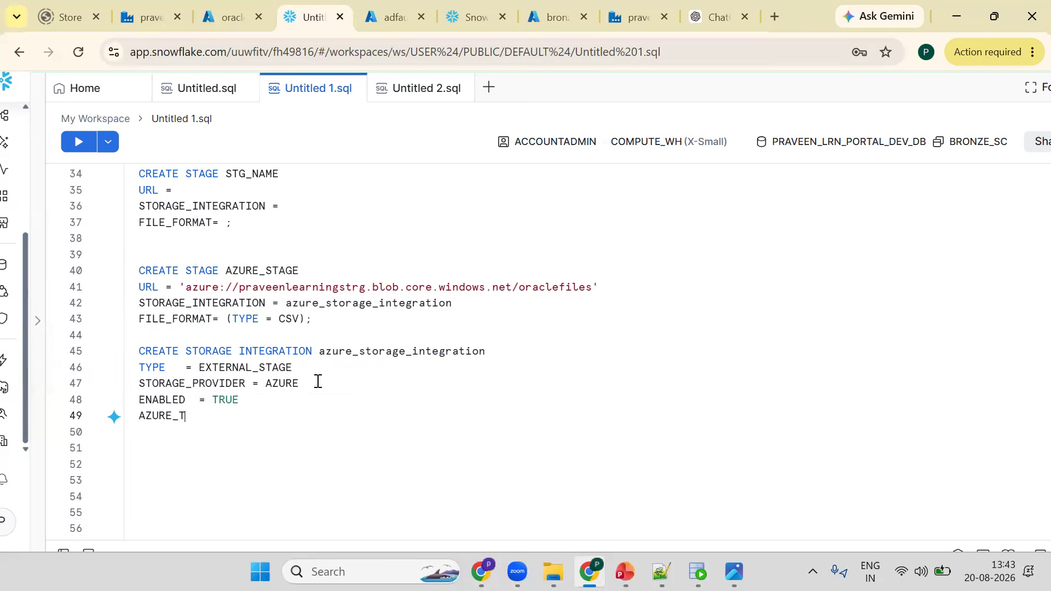
type("ENANT_ID=")
key("Return")
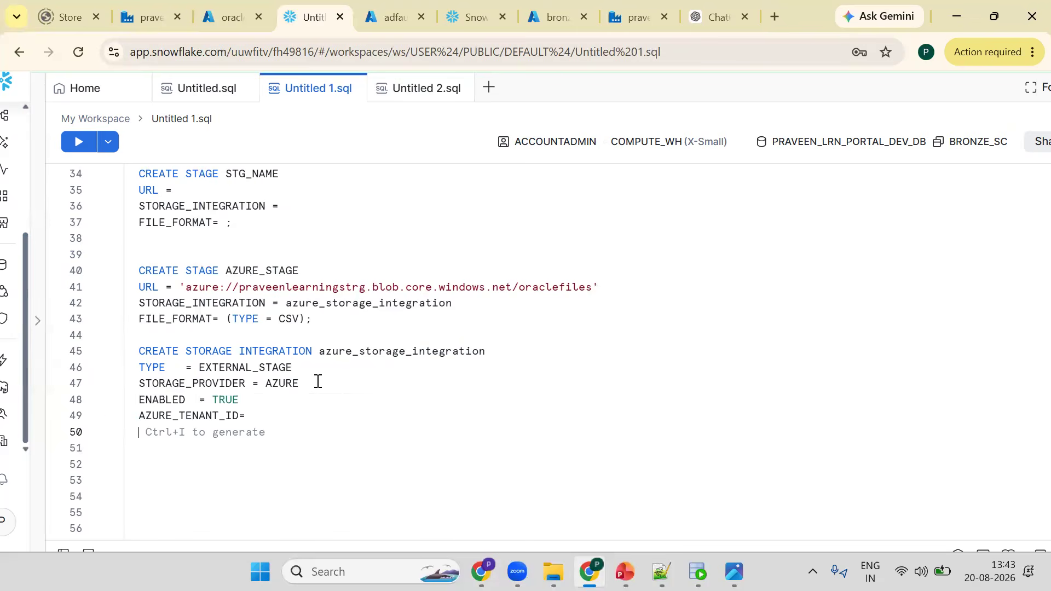
- Add a STORAGE_ALLOWED_LOCATIONS = ('') line below the tenant ID
type("STORAG")
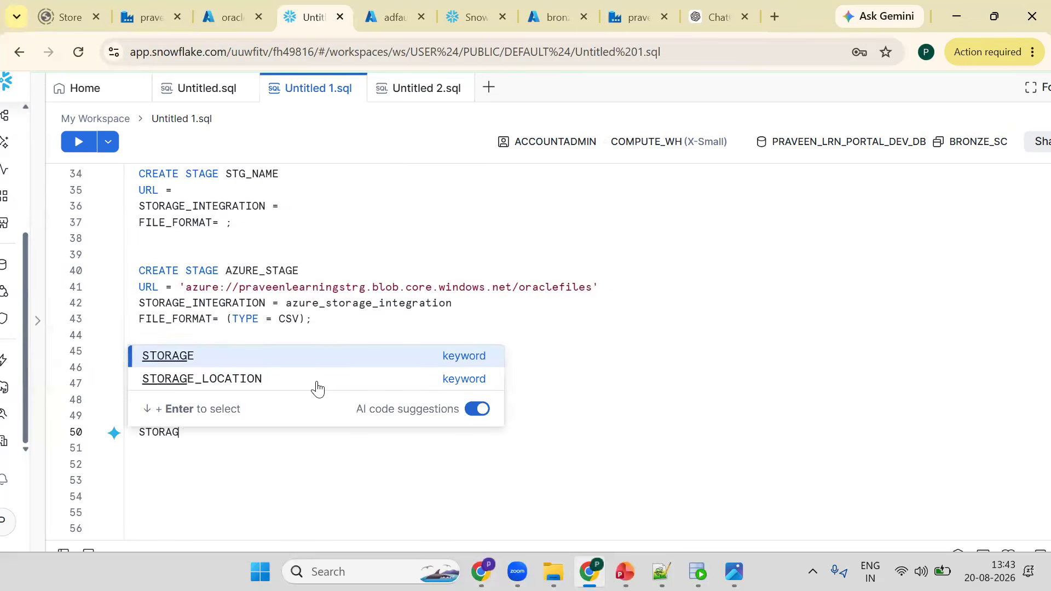
type("E_A")
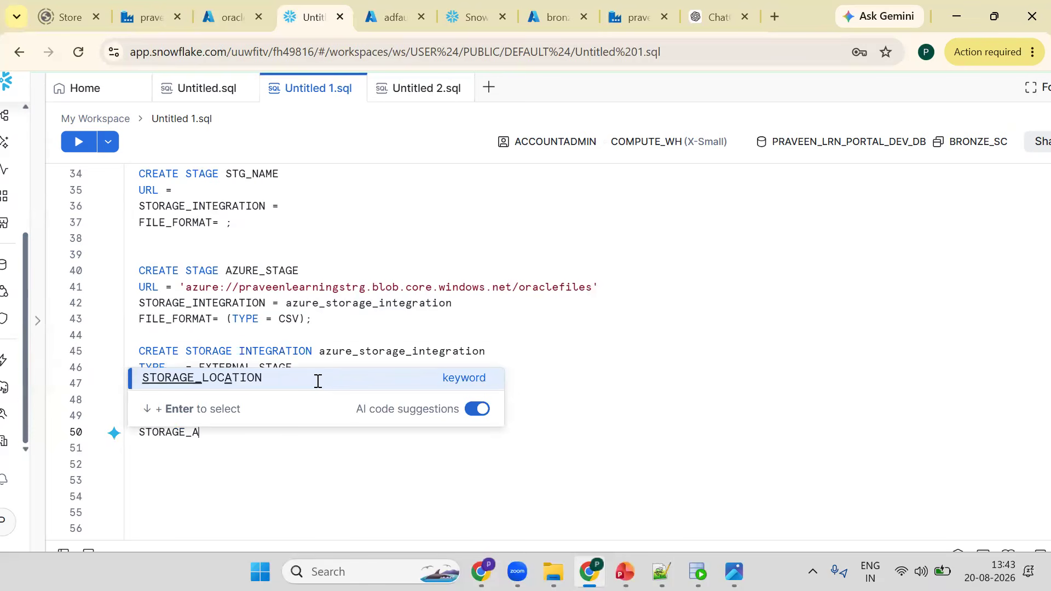
type("LLOWE")
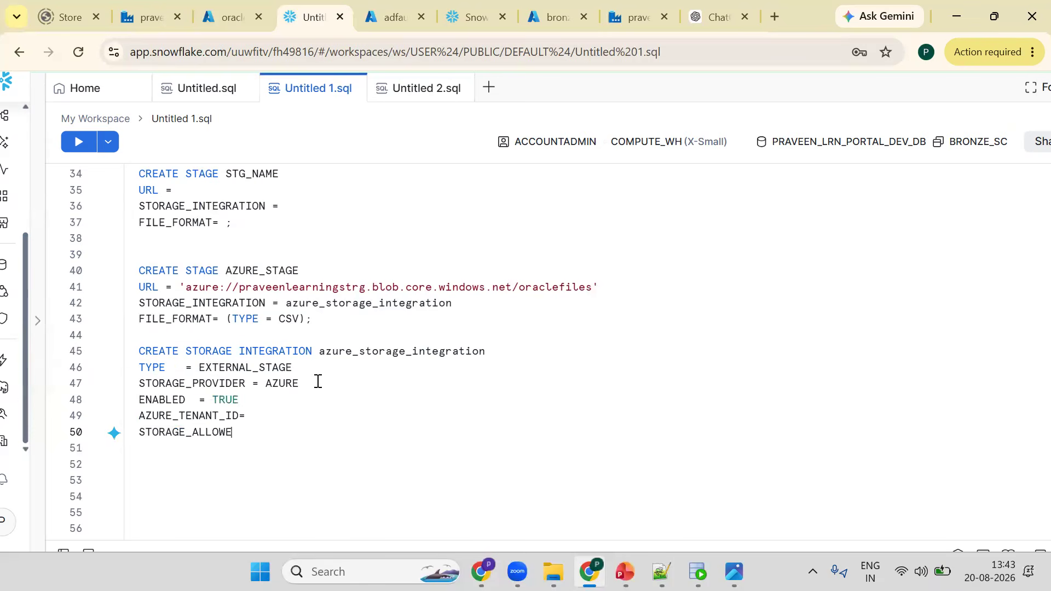
type("D_LOCATIONS = ('")
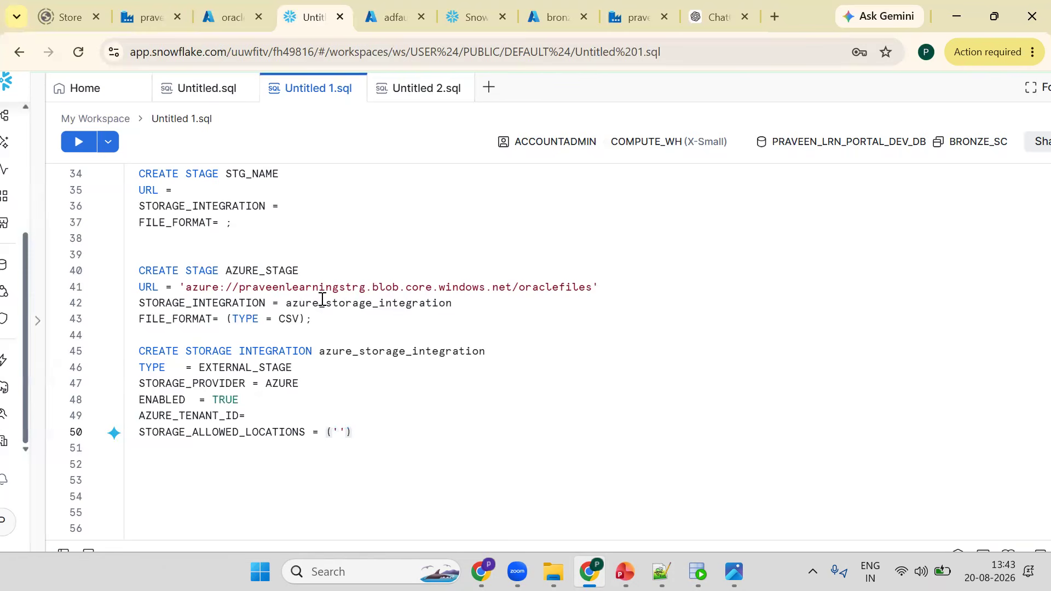
- Insert a comment line above the storage integration reading "-- I WANT TO GO TO OFFICE CAMPUS => ID CARD N ACCESS"
double_click(348, 350)
left_click(252, 268)
double_click(249, 268)
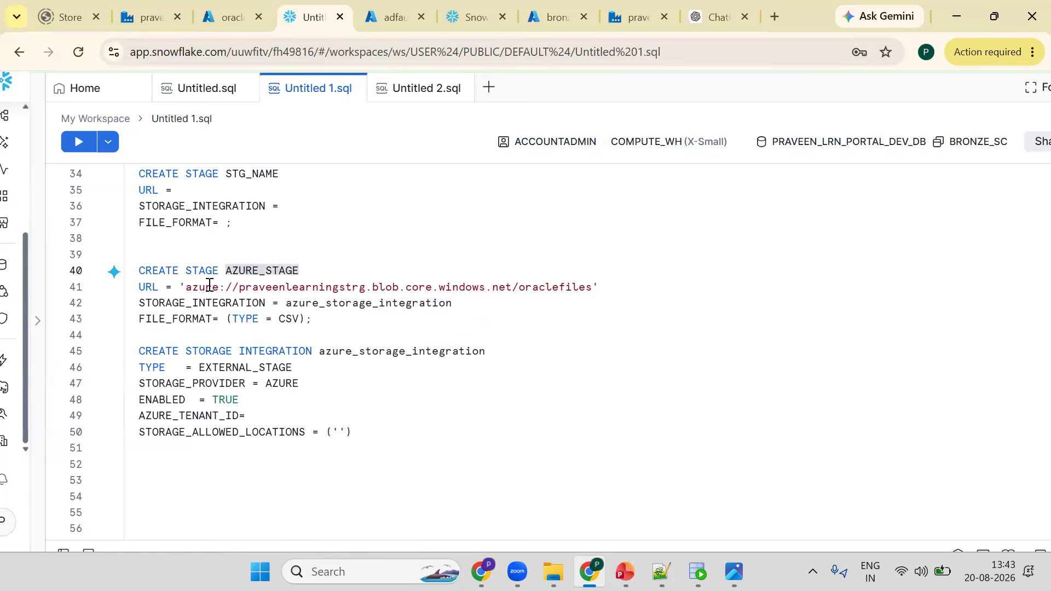
double_click(148, 286)
double_click(312, 305)
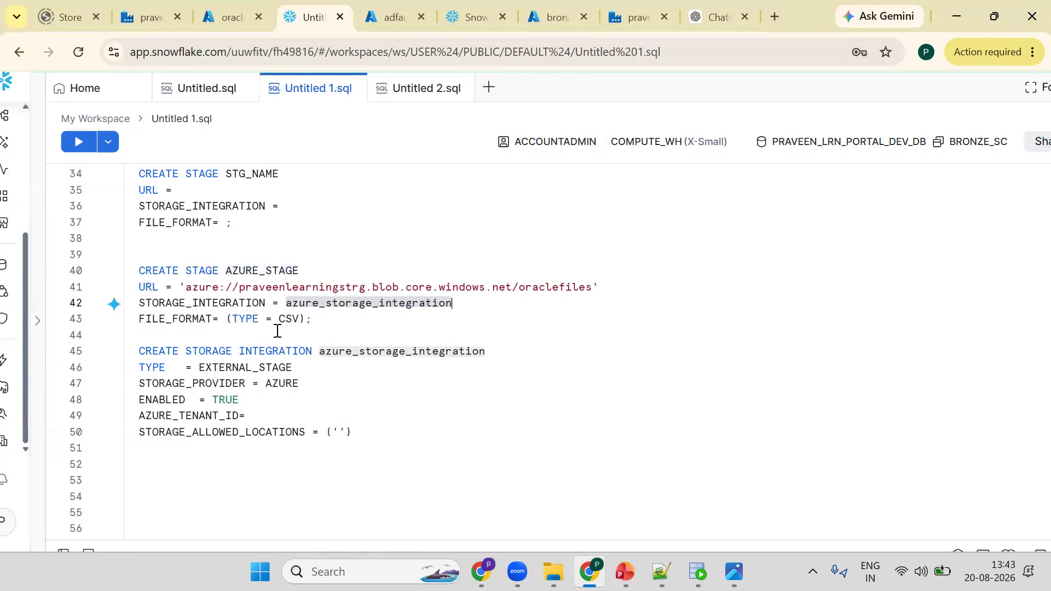
double_click(489, 353)
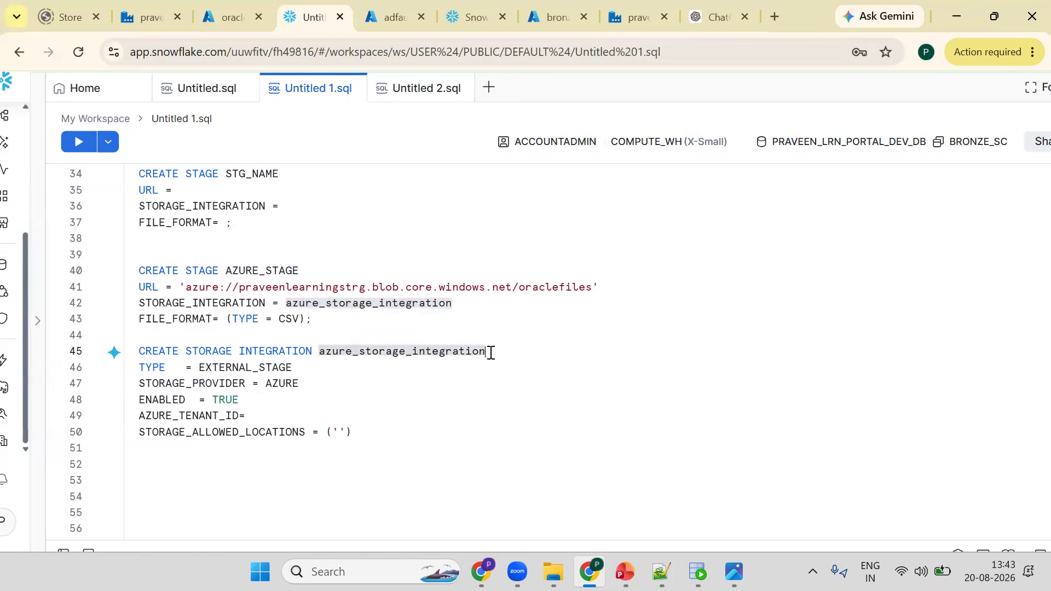
left_click(362, 336)
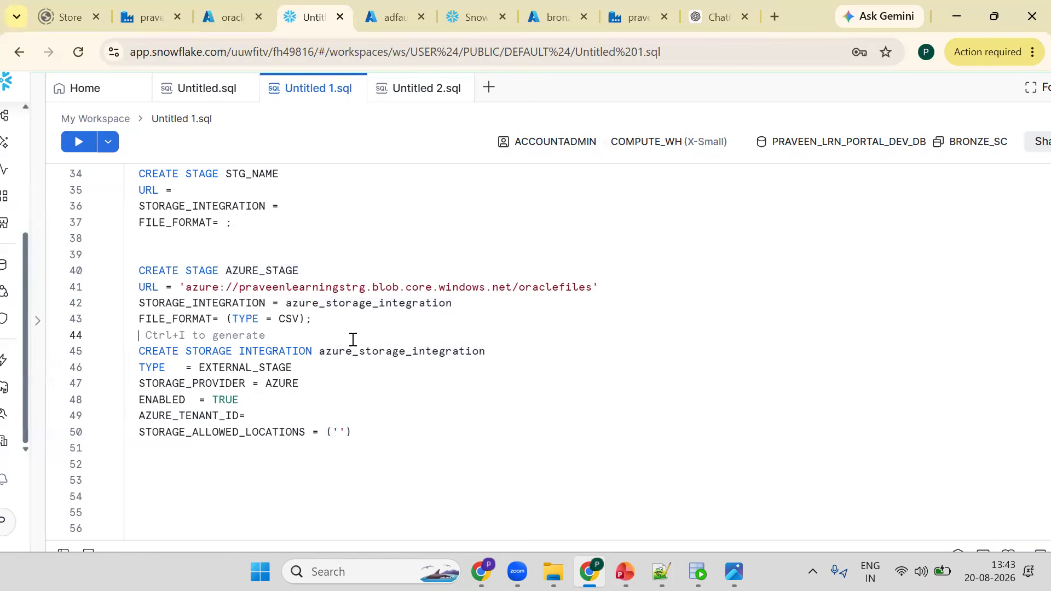
key("Return")
key("Return")
type("--")
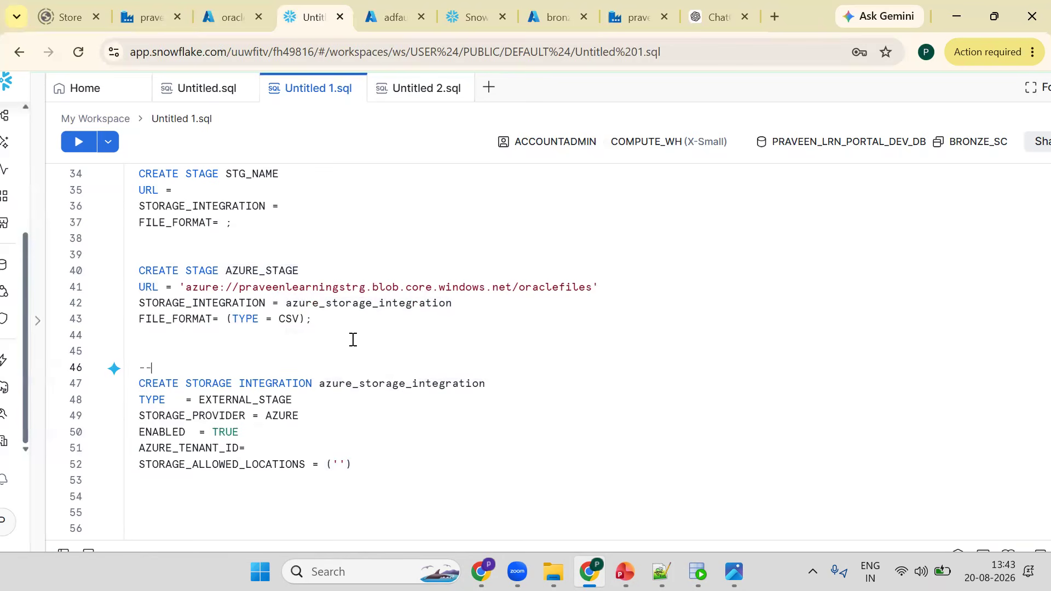
type(" I ANT")
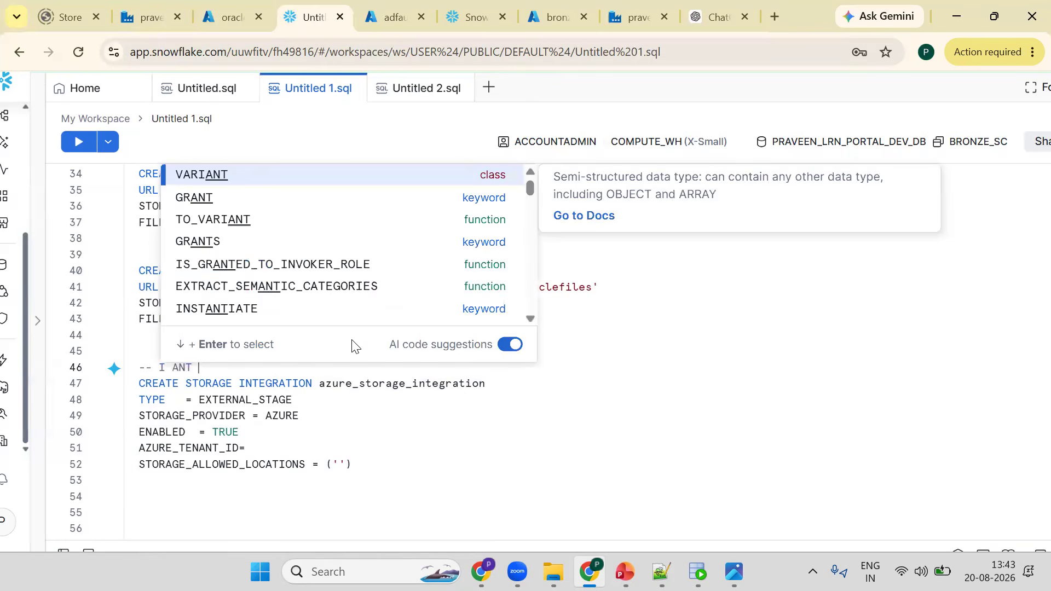
key("Left")
key("Left")
type("W")
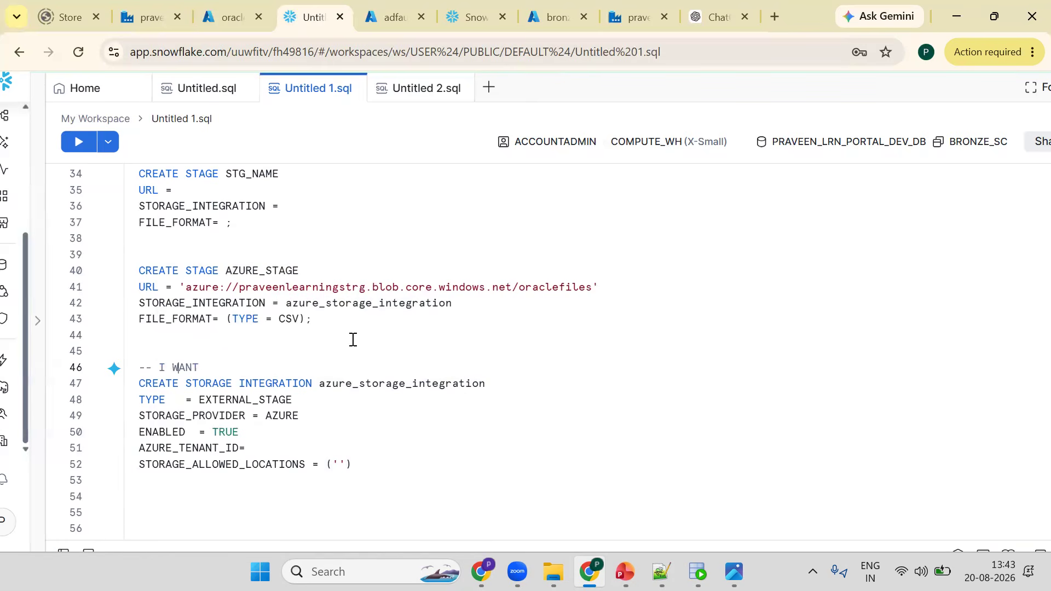
key("End")
type("TO ")
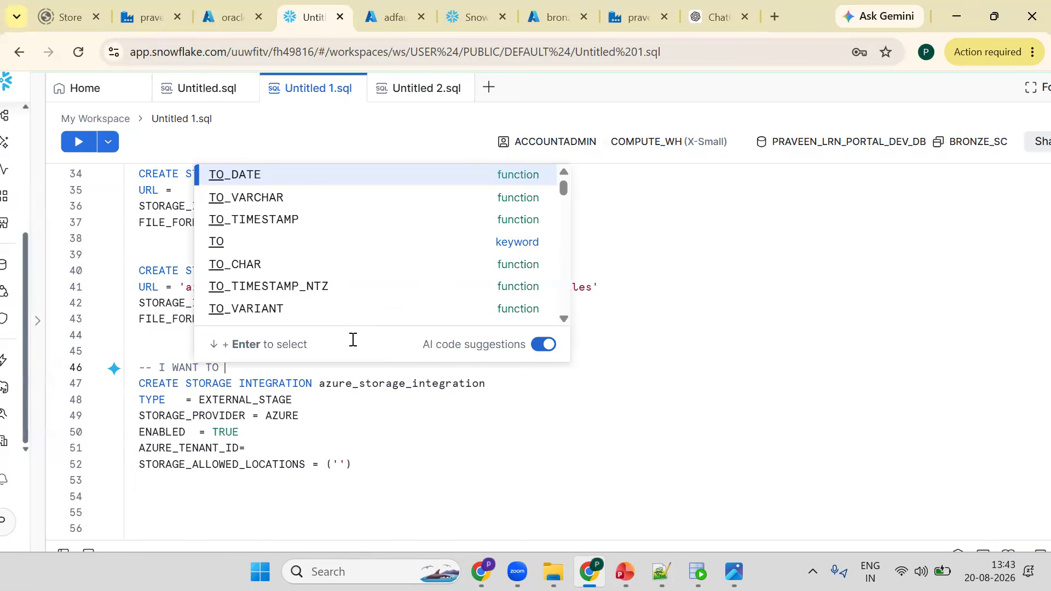
type("GO TO OFFIC")
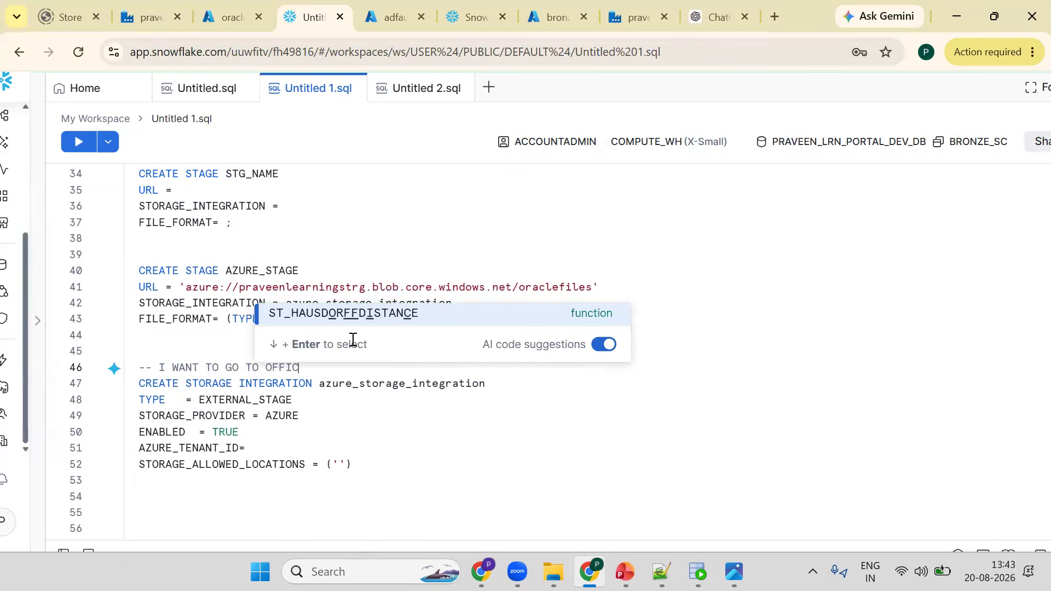
type("E CAMPUS")
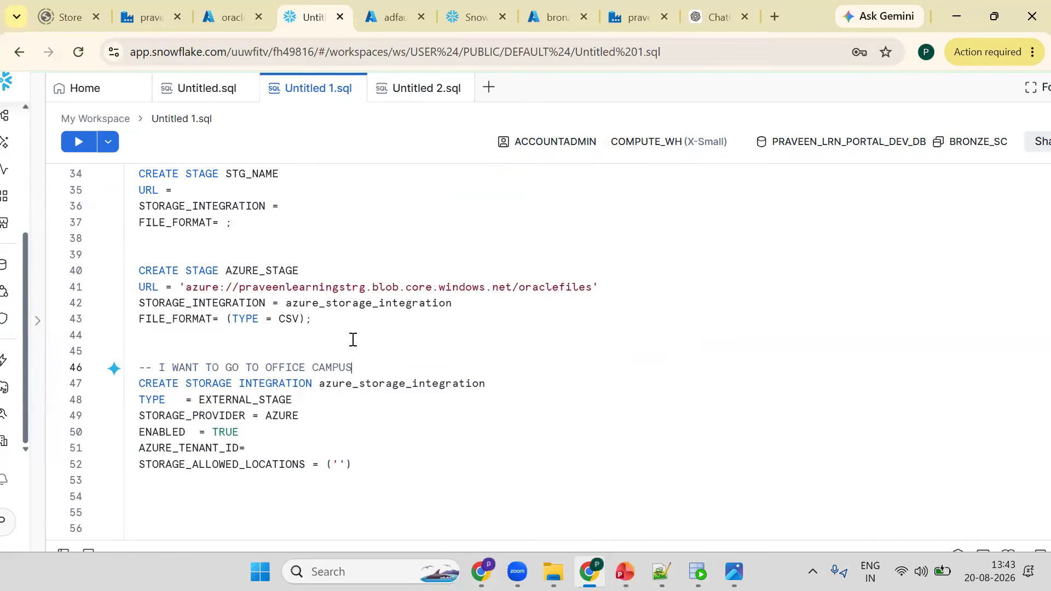
type(" => ID CARD")
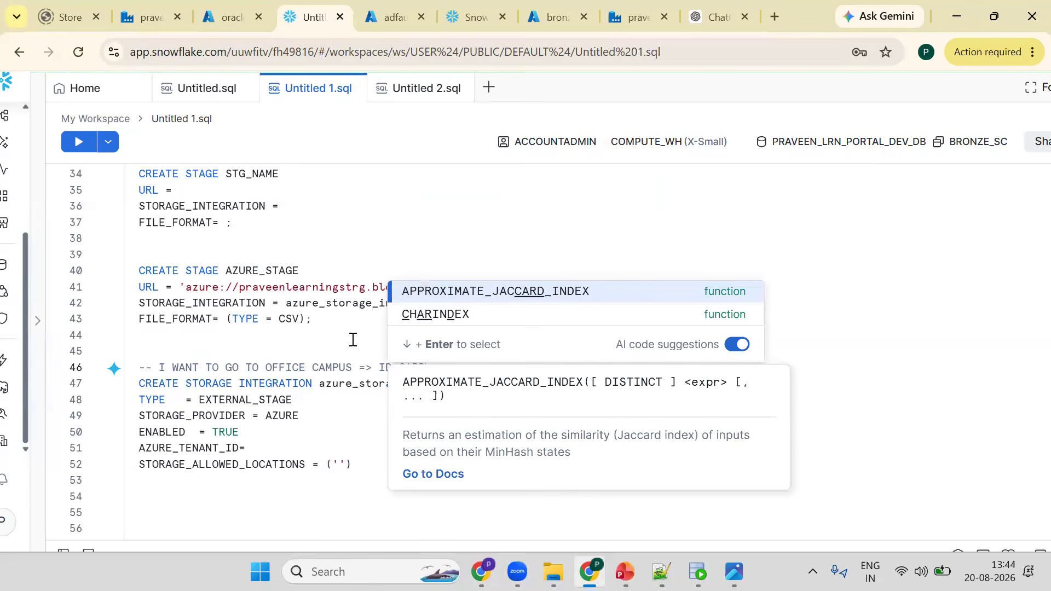
type(" N ACC")
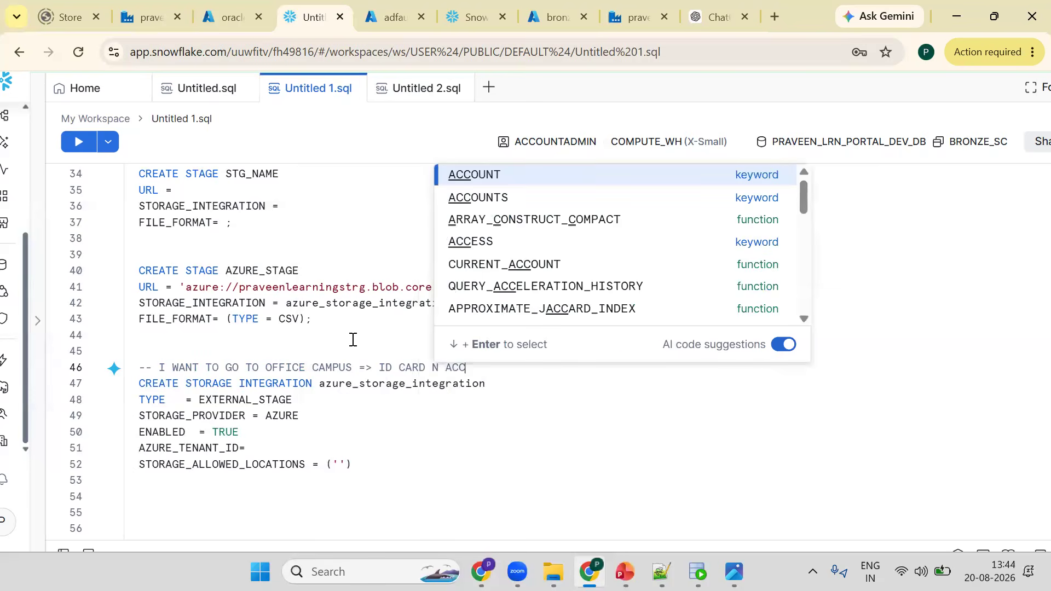
type("ESS")
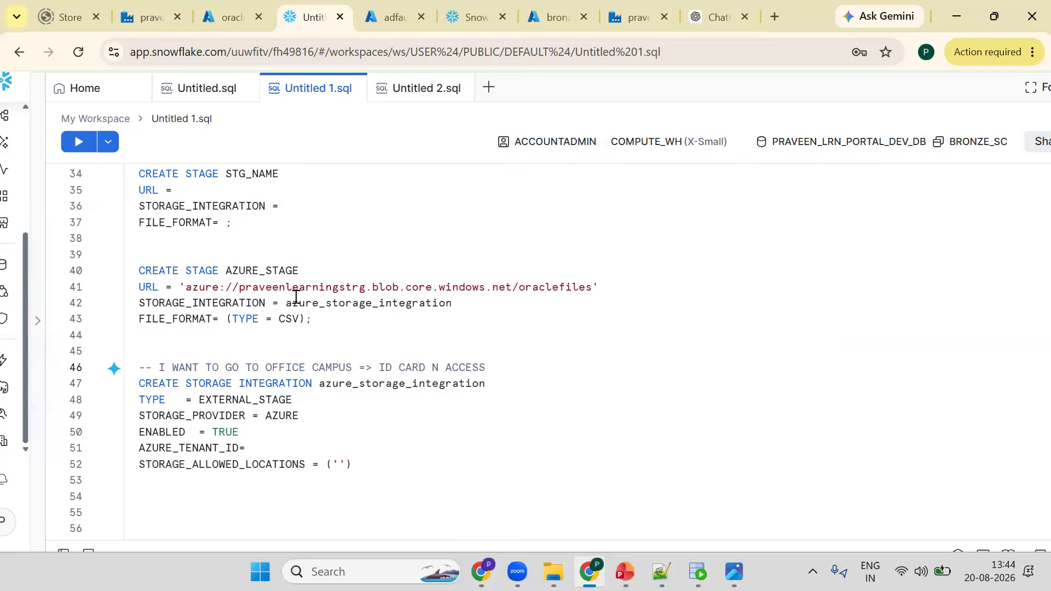
- Copy the stage's Azure URL into the STORAGE_ALLOWED_LOCATIONS parentheses
double_click(536, 288)
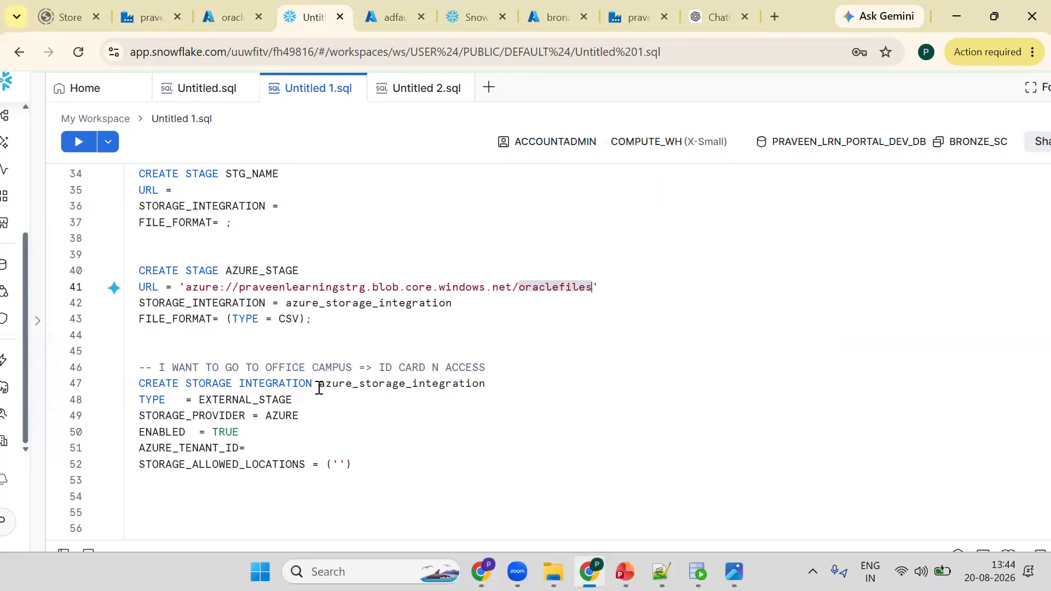
left_click_drag(319, 387, 479, 384)
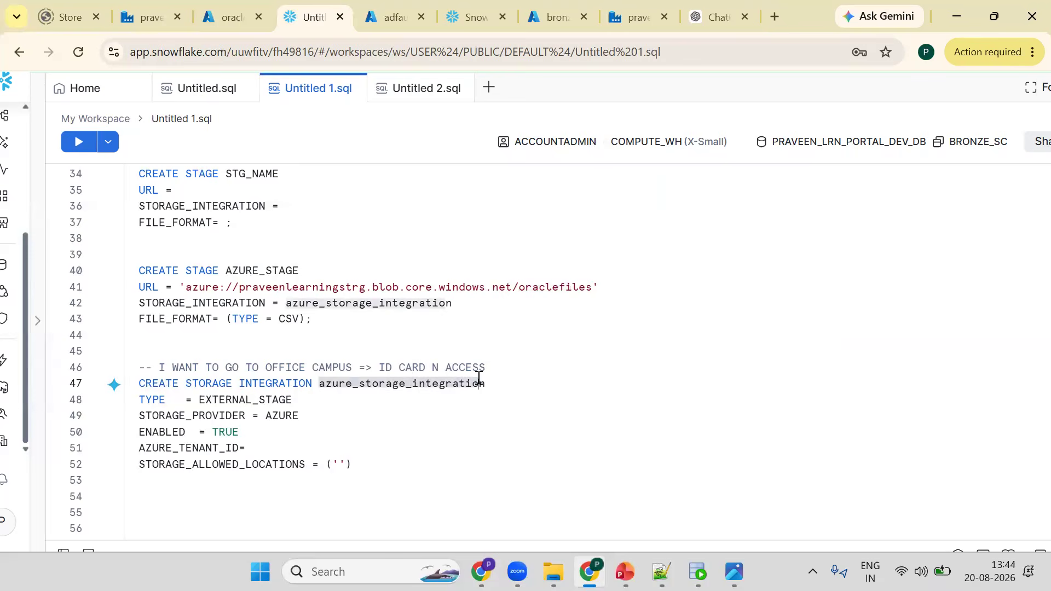
key("Right")
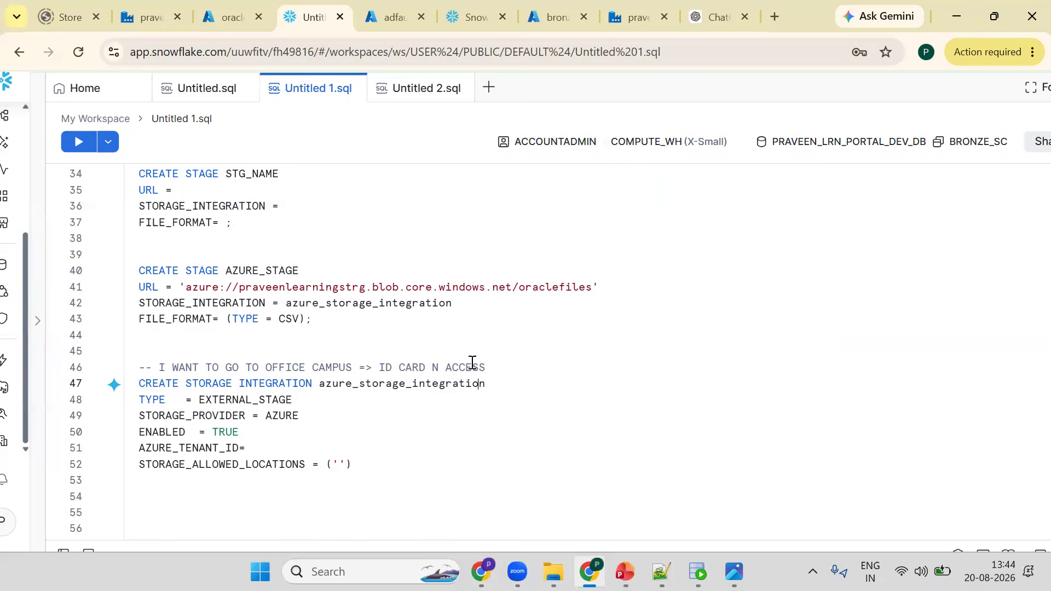
double_click(360, 387)
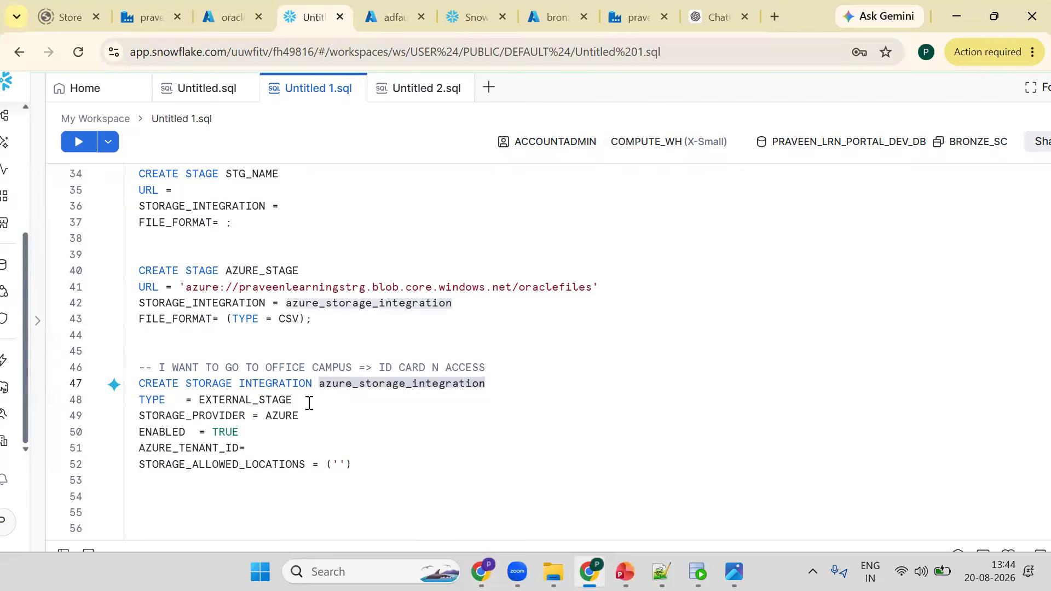
left_click(185, 289)
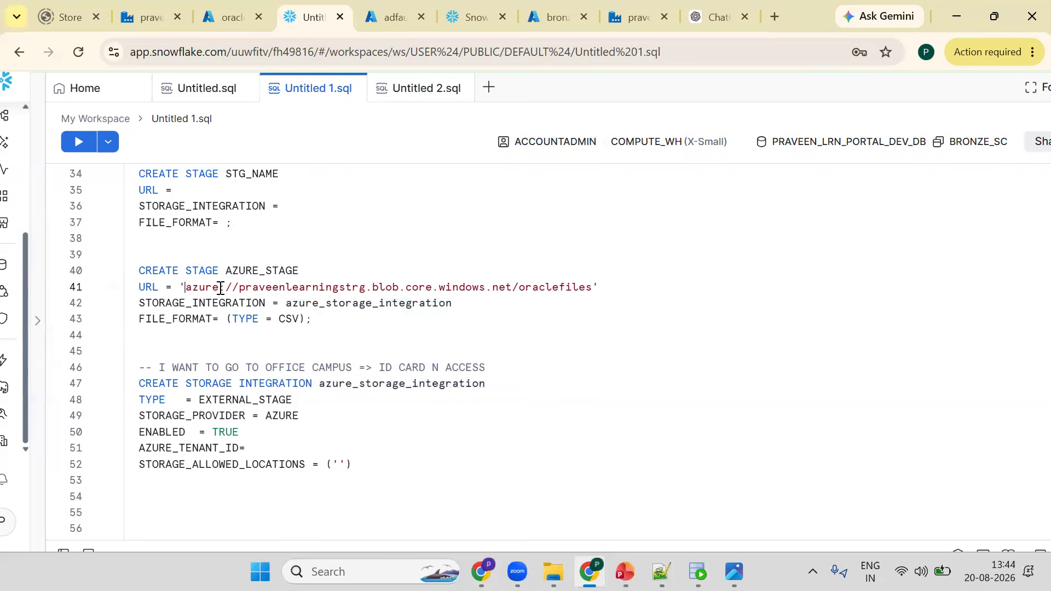
left_click(603, 286, "shift")
key("ctrl+c")
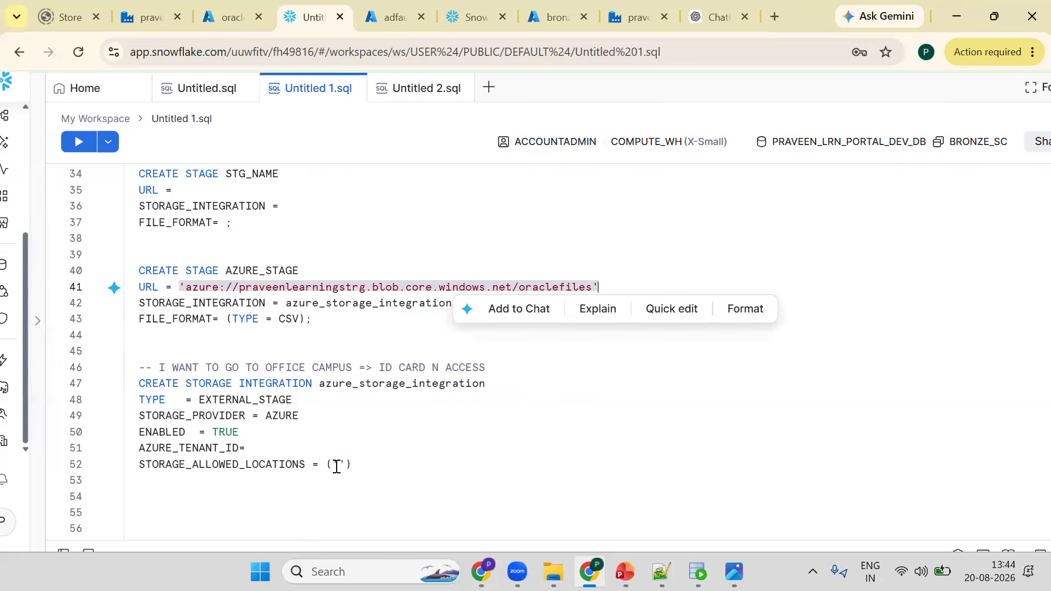
left_click(353, 465)
key("Delete")
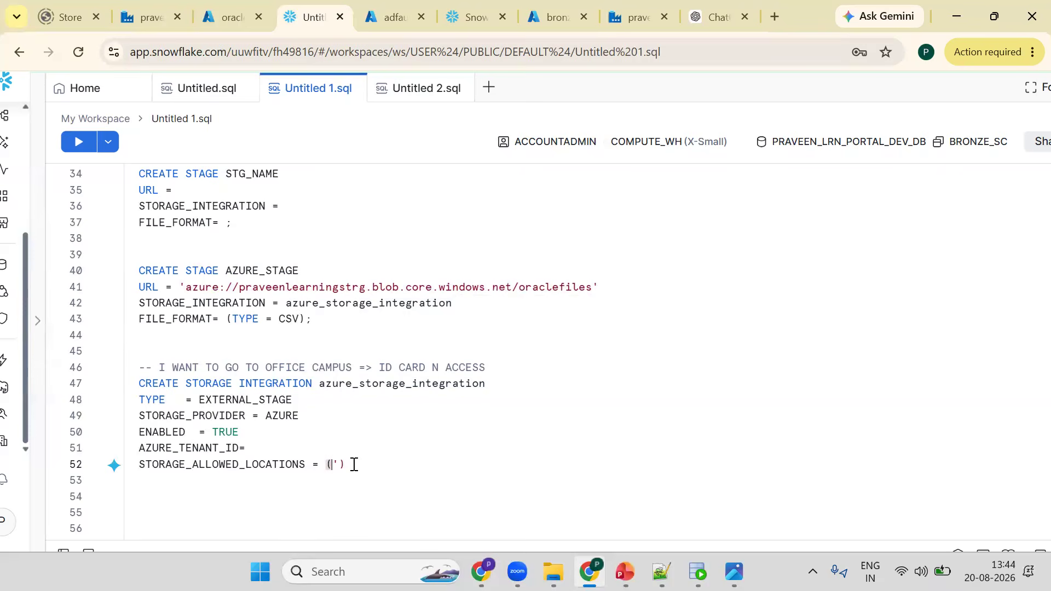
key("ctrl+v")
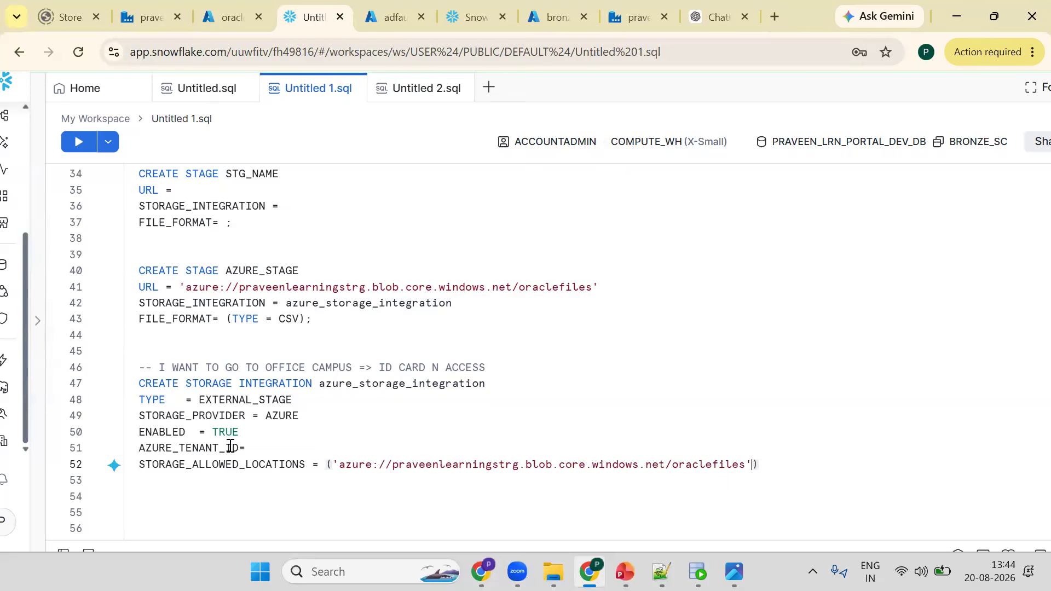
- Duplicate the Azure portal tab showing the oraclefiles container
left_click(233, 7)
right_click(233, 6)
left_click(290, 153)
left_click(237, 5)
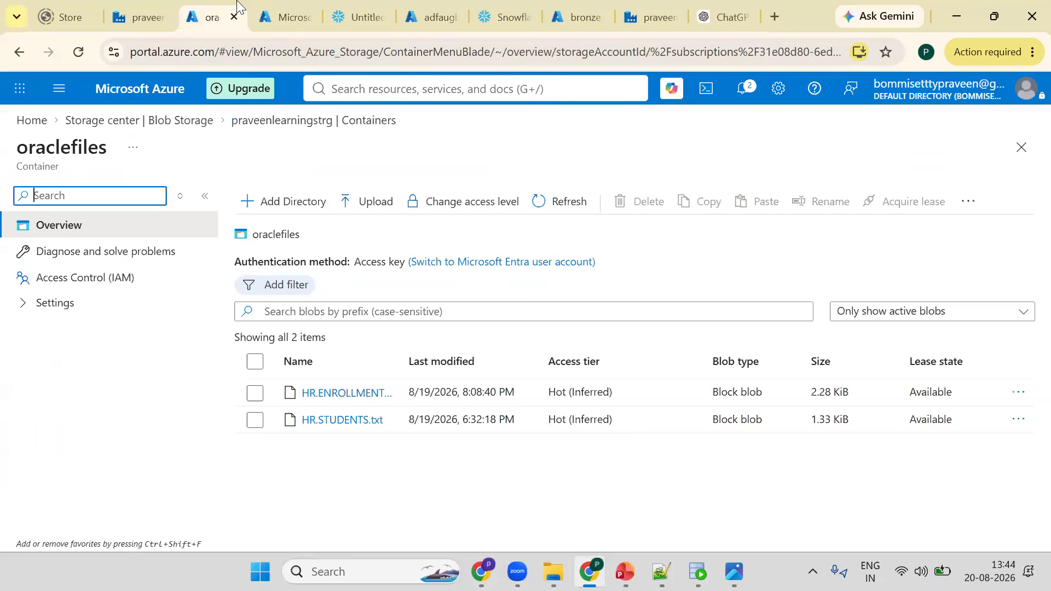
- Search the Azure portal for TENANT and open Tenant properties
key("g")
key("slash")
type("T")
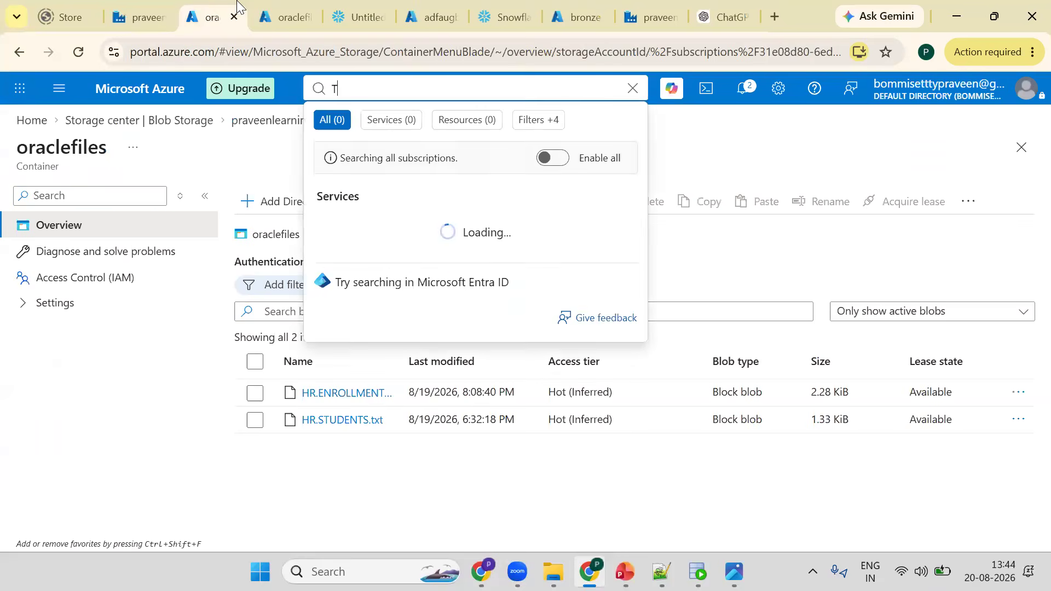
type("ENANT")
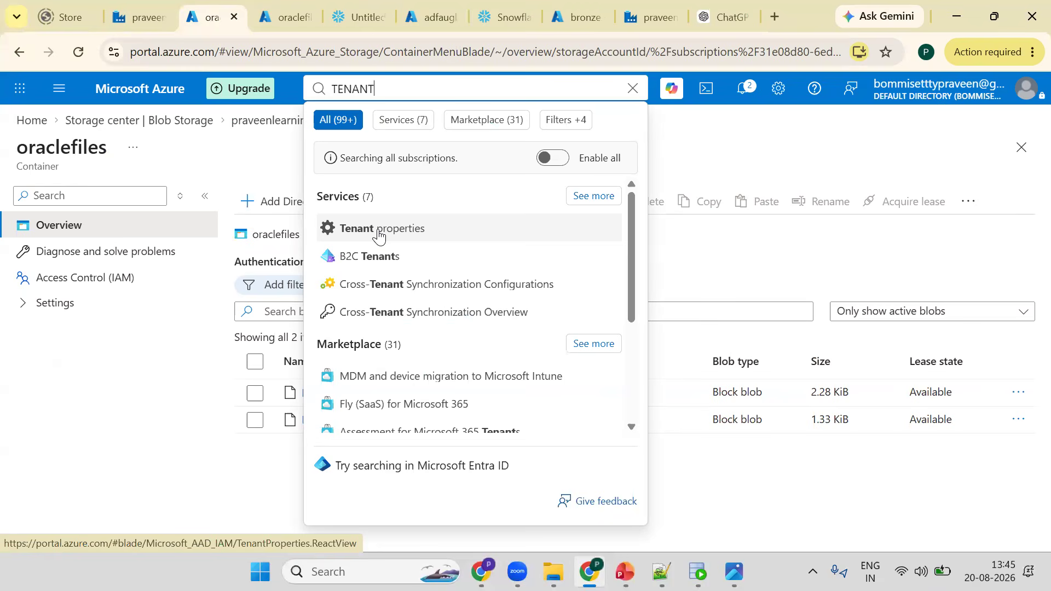
left_click(356, 7)
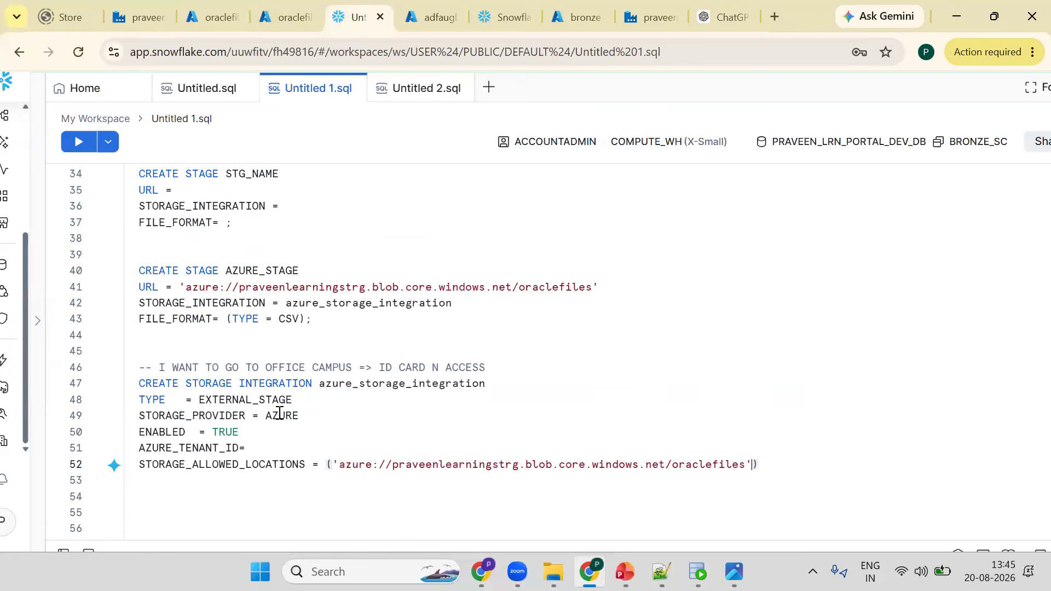
left_click(232, 7)
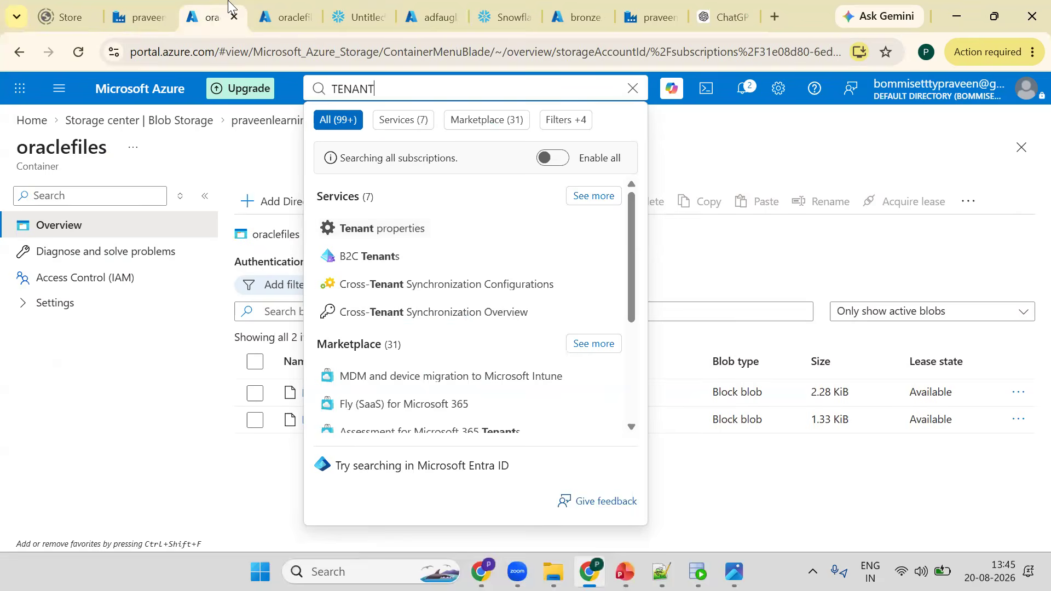
left_click(386, 230)
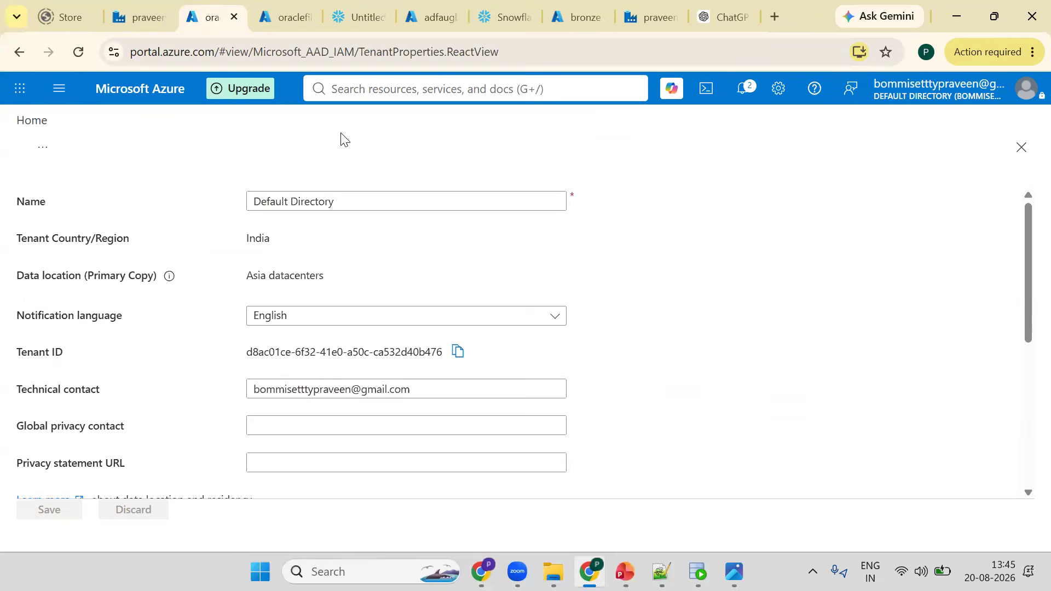
left_click(350, 98)
left_click(356, 156)
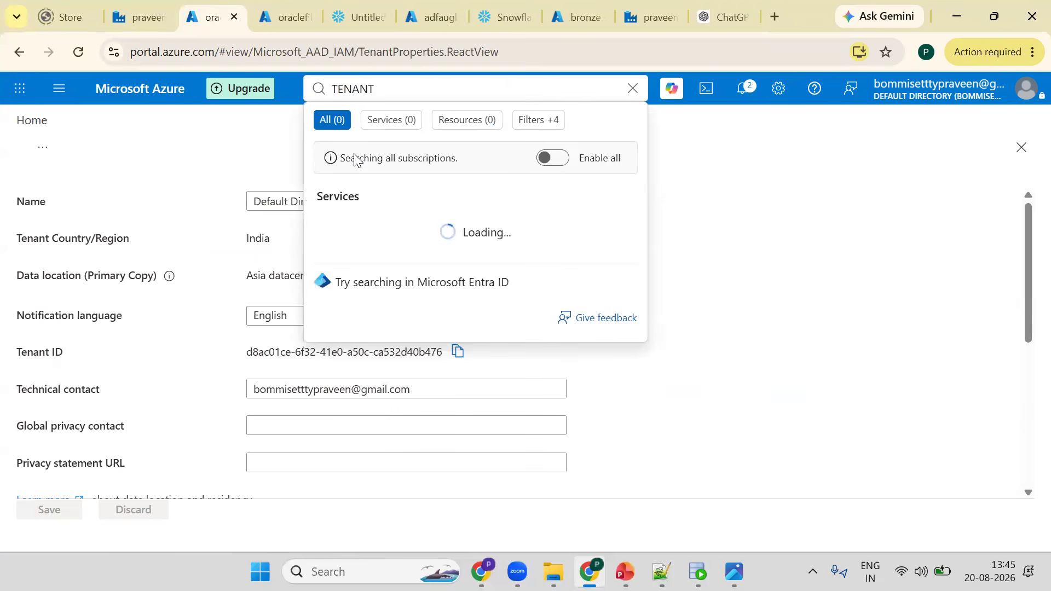
left_click(381, 236)
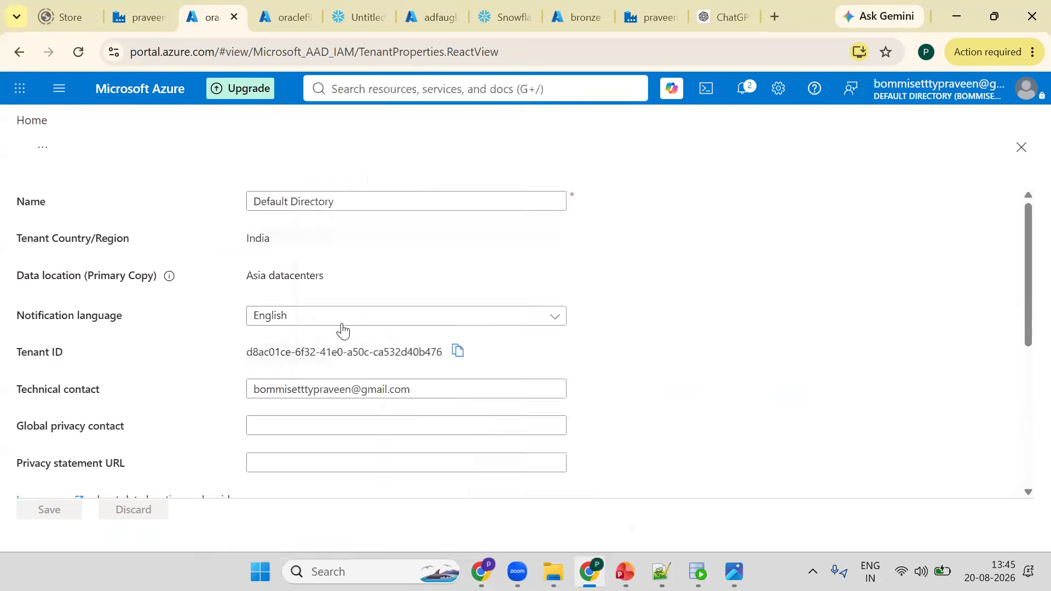
- Copy the Tenant ID from Tenant properties and paste it in quotes as the AZURE_TENANT_ID value in the worksheet
left_click(456, 353)
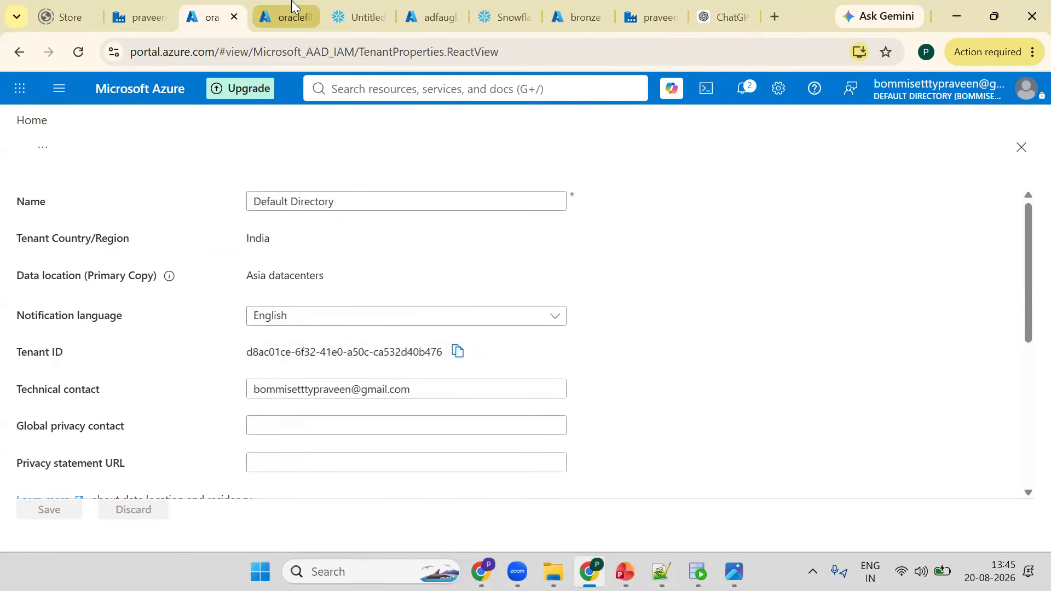
key("ctrl+Tab")
key("ctrl+Tab")
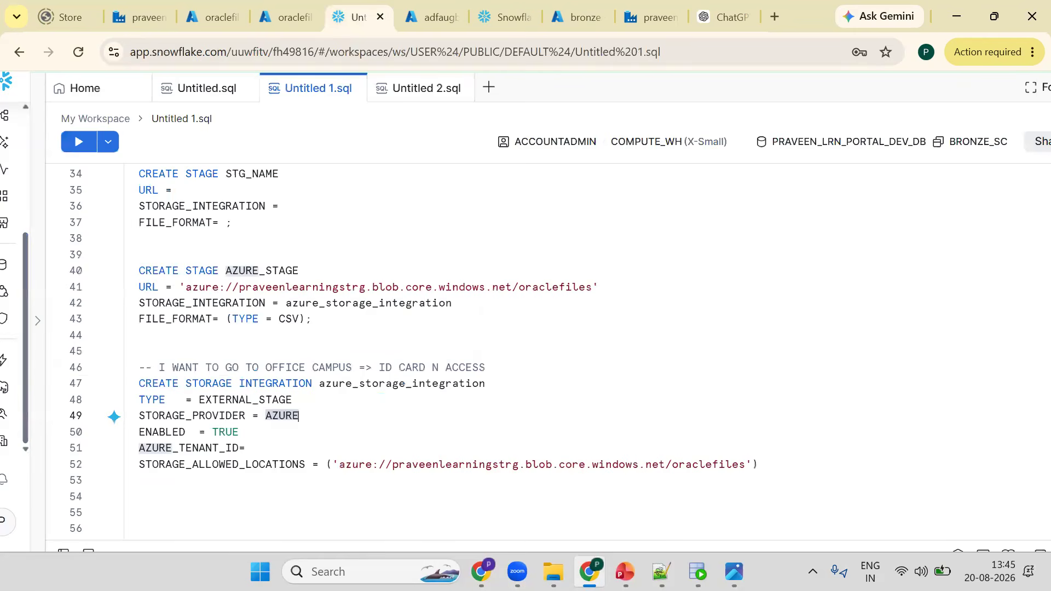
left_click(277, 451)
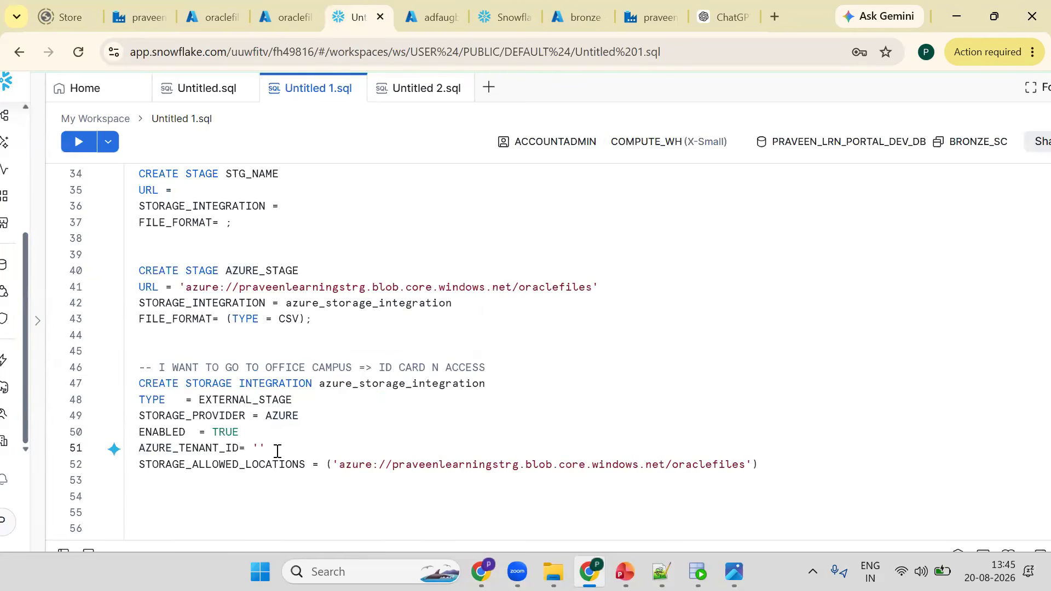
key("ctrl+v")
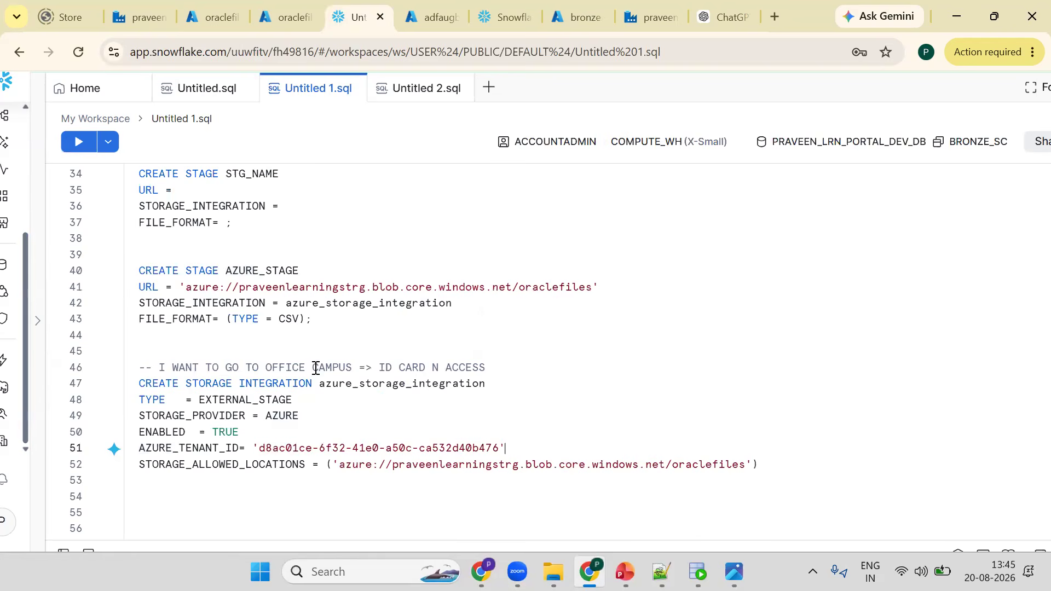
- Run the CREATE STORAGE INTEGRATION statement for azure_storage_integration
left_click(406, 382)
double_click(343, 383)
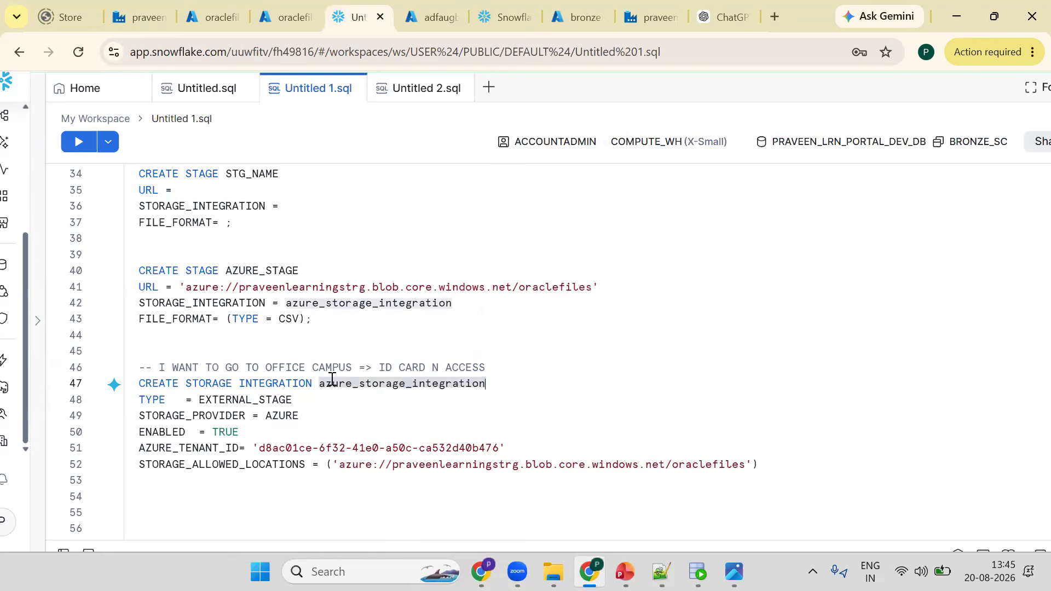
double_click(263, 403)
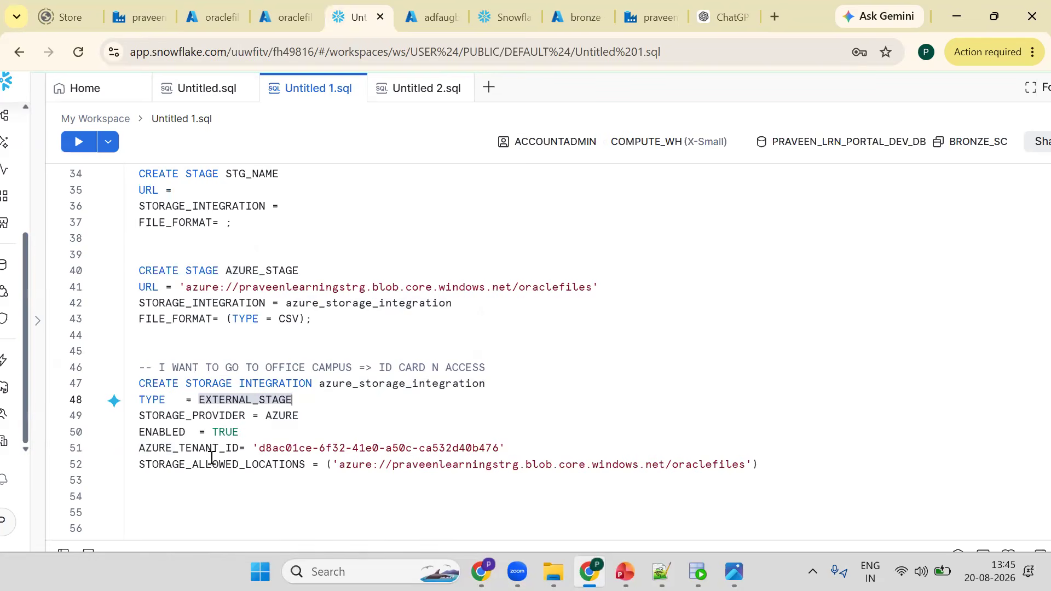
left_click(368, 424)
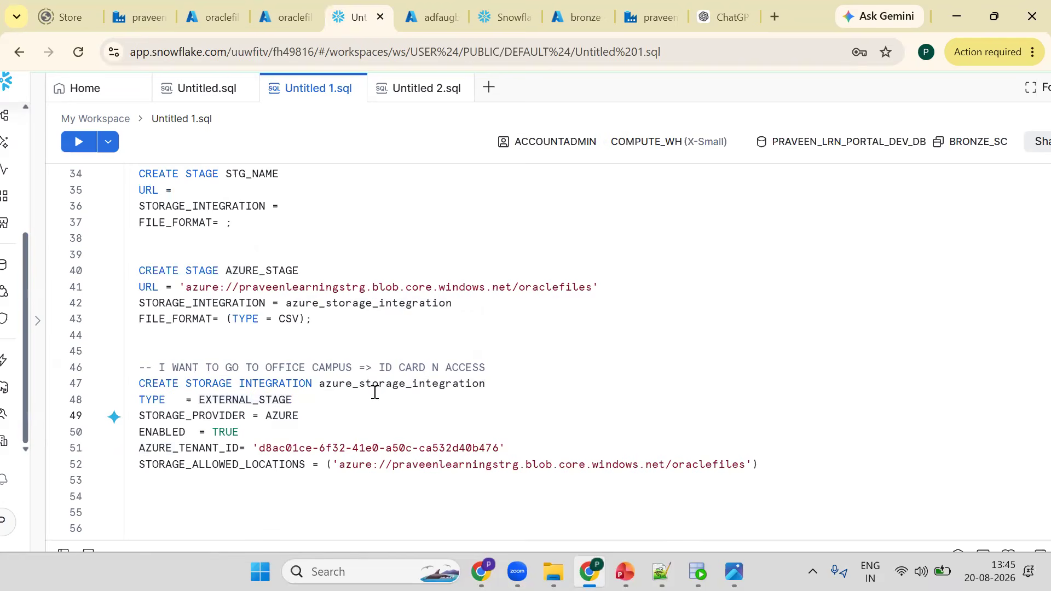
double_click(270, 448)
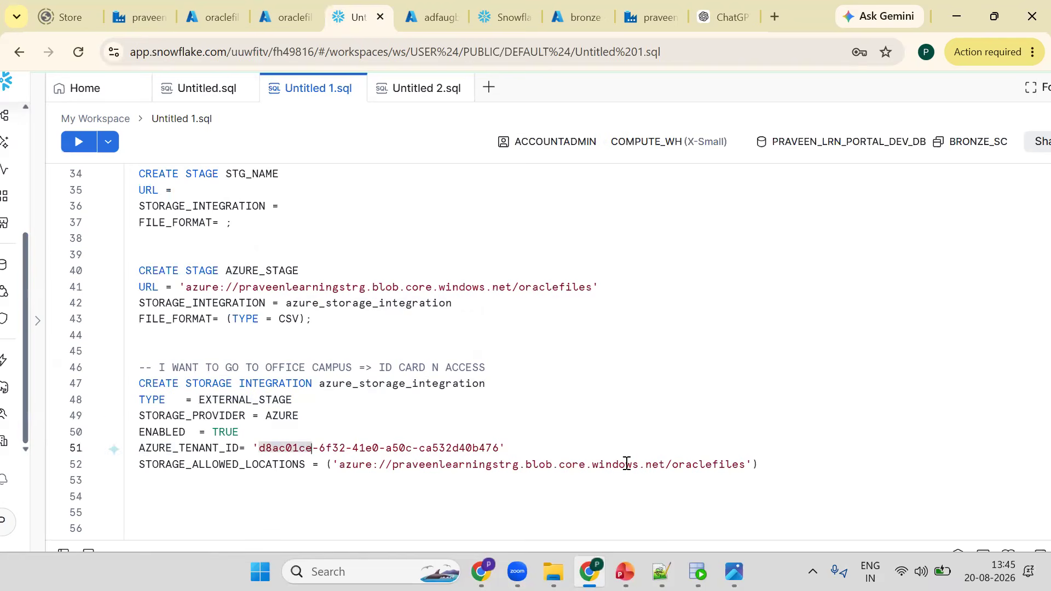
left_click(685, 464)
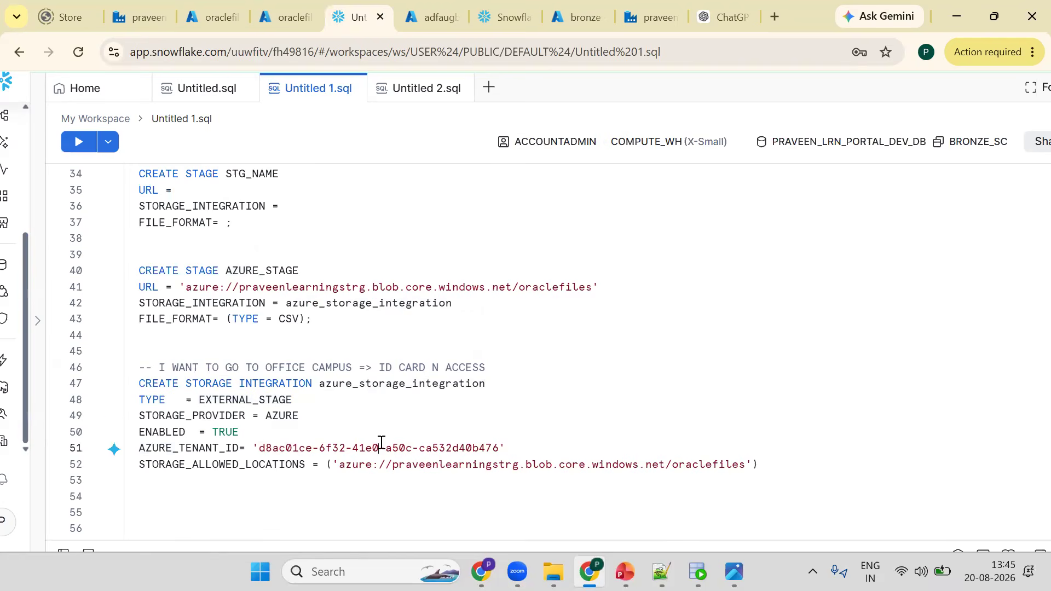
key("ctrl+Return")
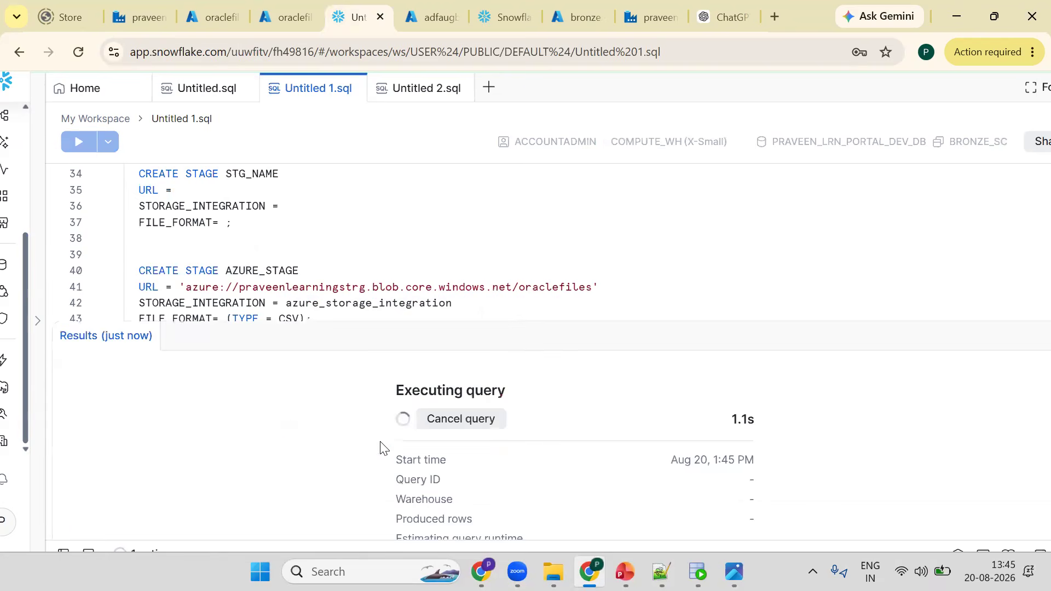
- Run the CREATE STAGE AZURE_STAGE statement that uses the storage integration and CSV file format
left_click(147, 336)
left_click(273, 272)
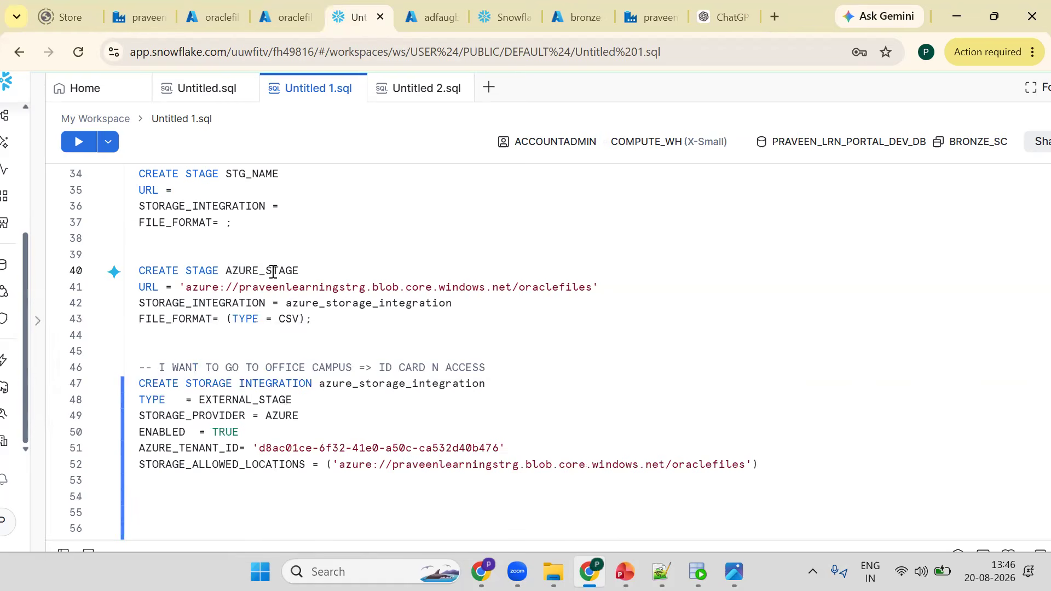
double_click(273, 272)
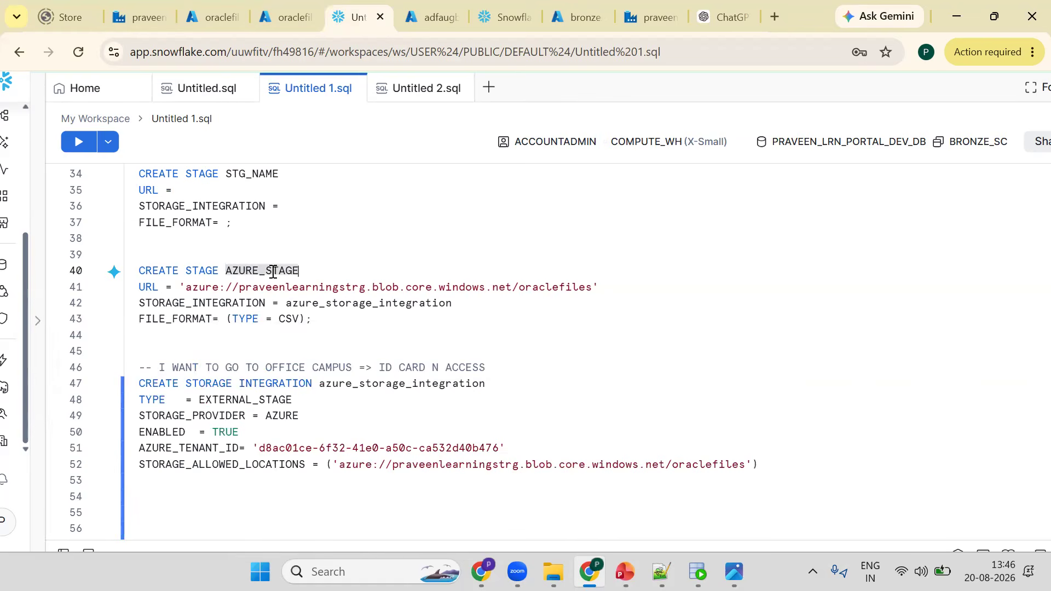
left_click(148, 291)
left_click(153, 304)
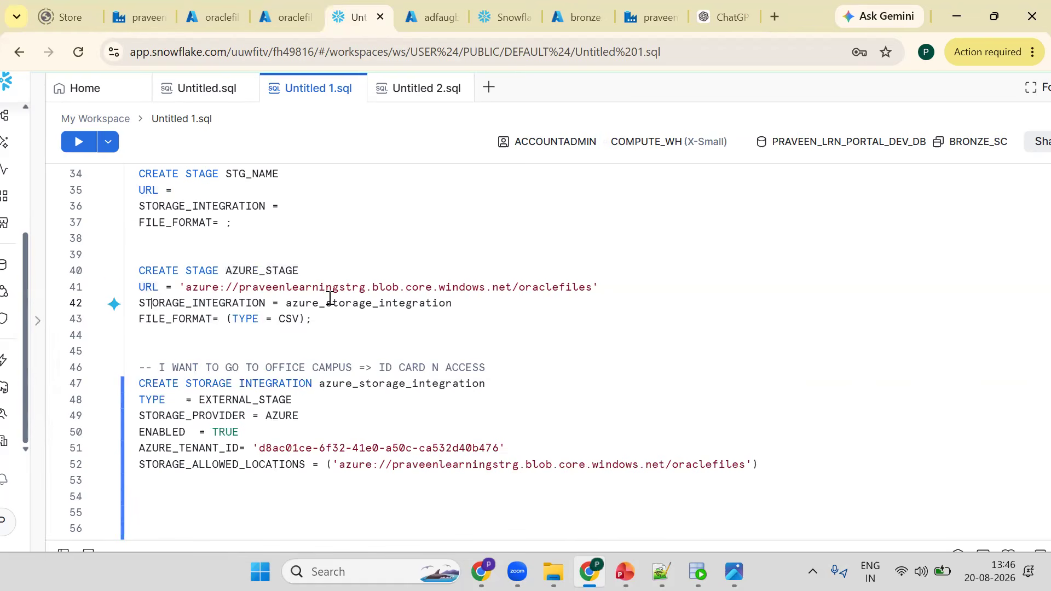
left_click(329, 295)
key("ctrl+Return")
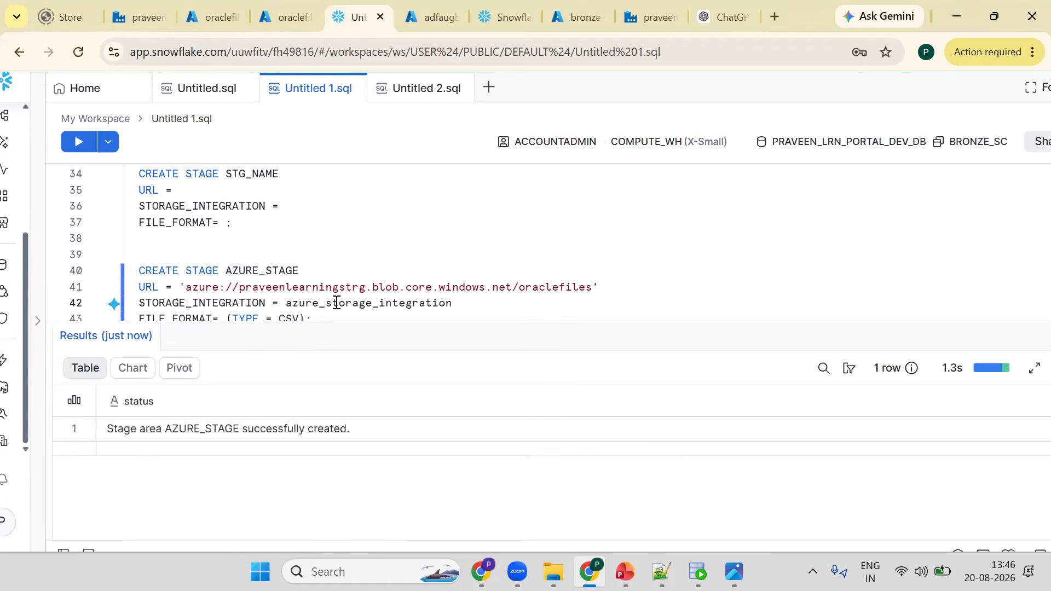
- Add a terminating semicolon on a line below the storage integration statement
scroll(336, 303, "down", 2)
left_click(336, 303)
key("Down")
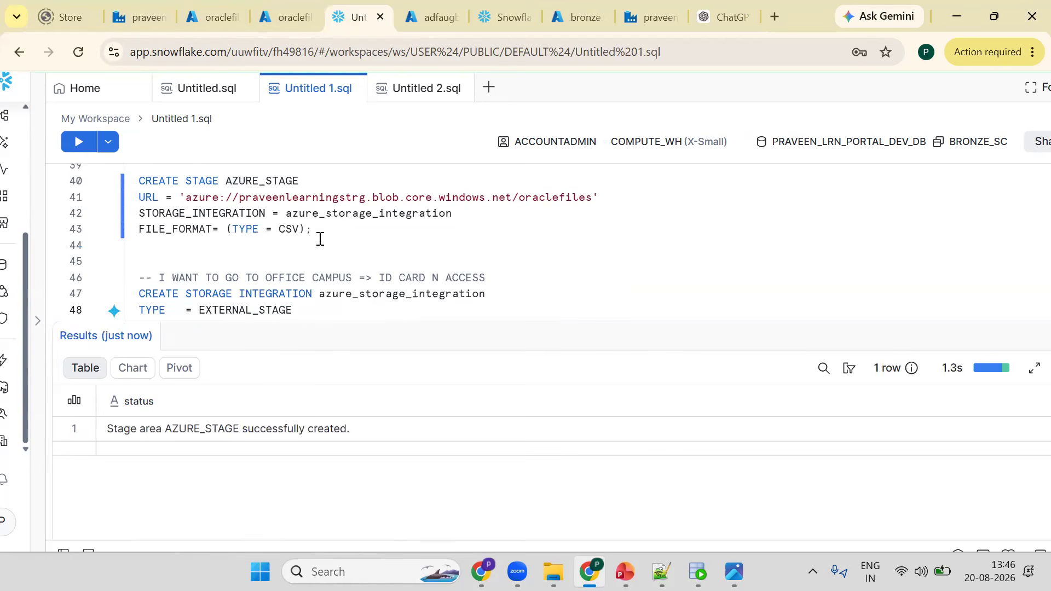
left_click(251, 181)
double_click(251, 180)
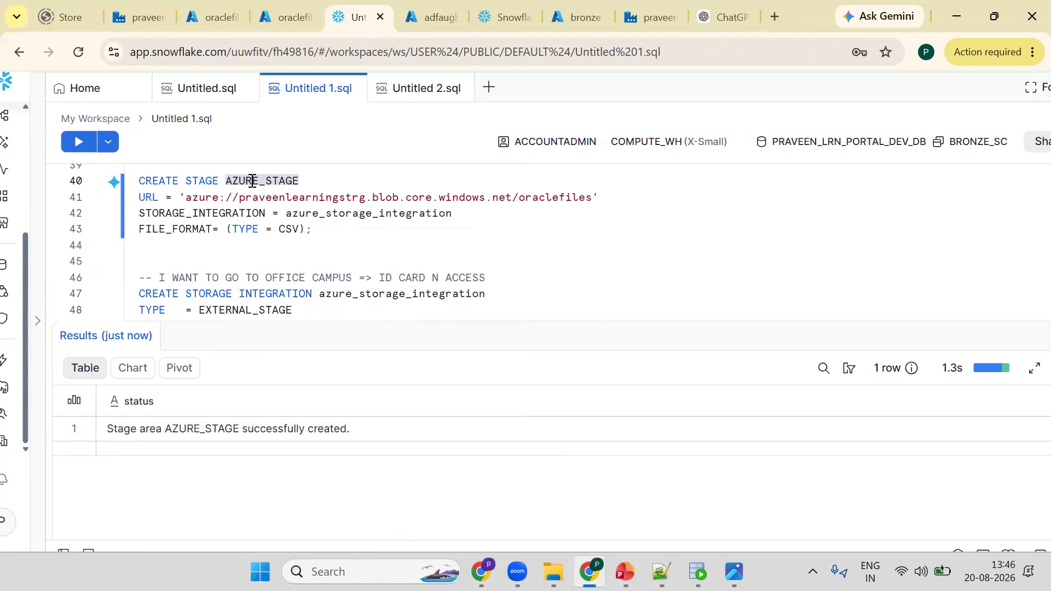
key("Down")
key("Down")
key("Down")
key("Down")
key("Down")
key("Down")
key("Down")
key("Down")
key("Down")
key("Down")
key("Down")
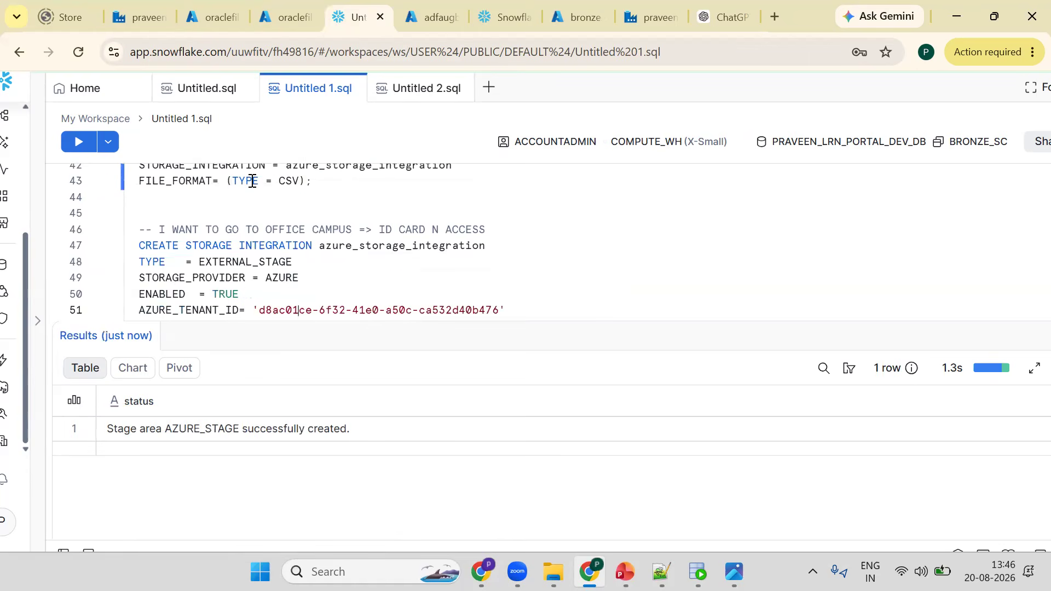
key("Down")
key("Down")
key("Down")
key("Down")
key("Down")
key("Down")
key("Down")
key("Up")
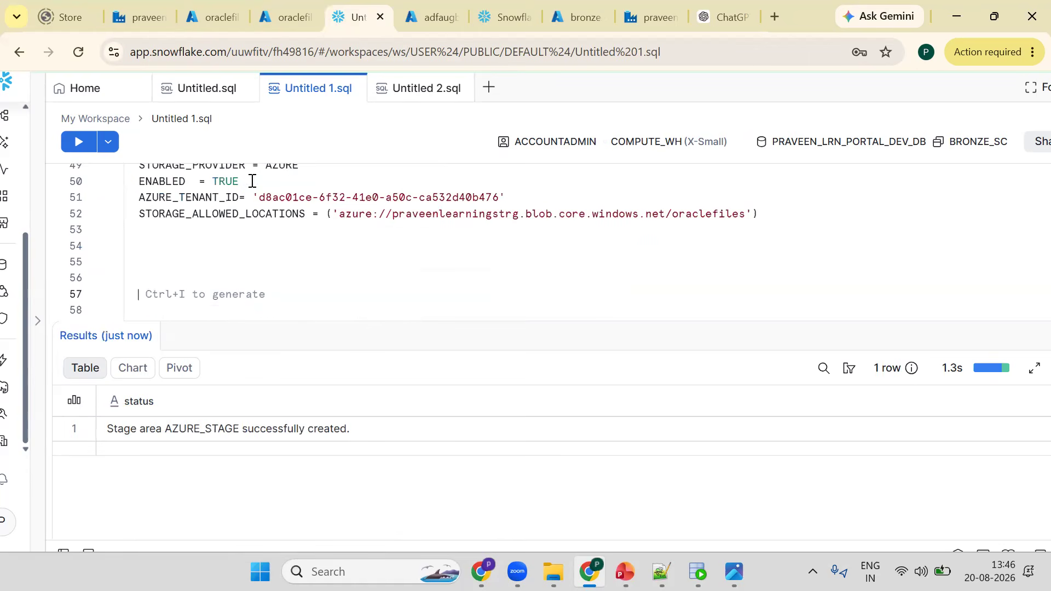
key("Up")
key("Up")
type(";")
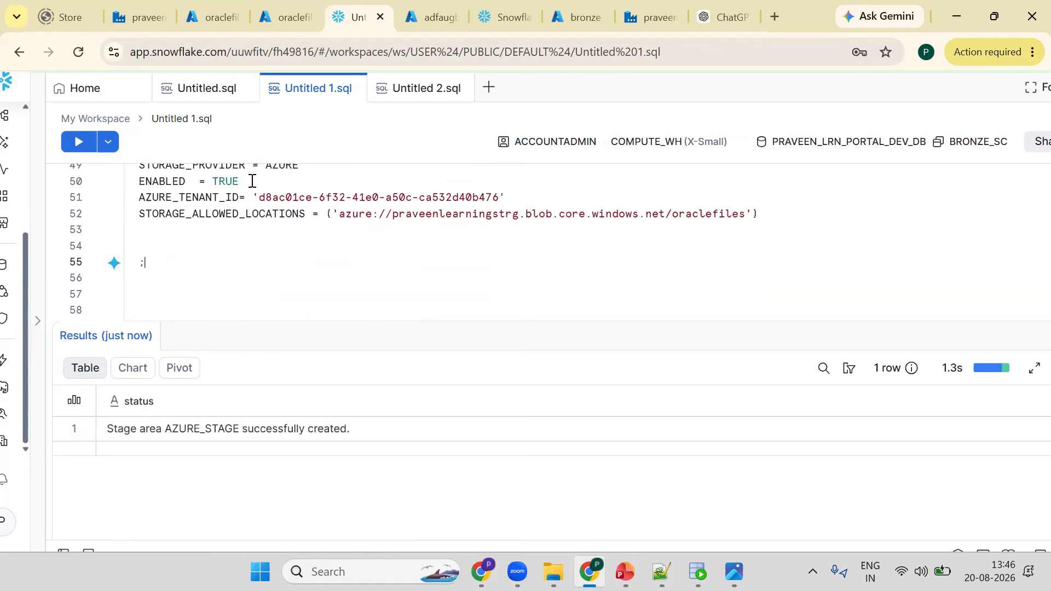
key("Down")
key("Down")
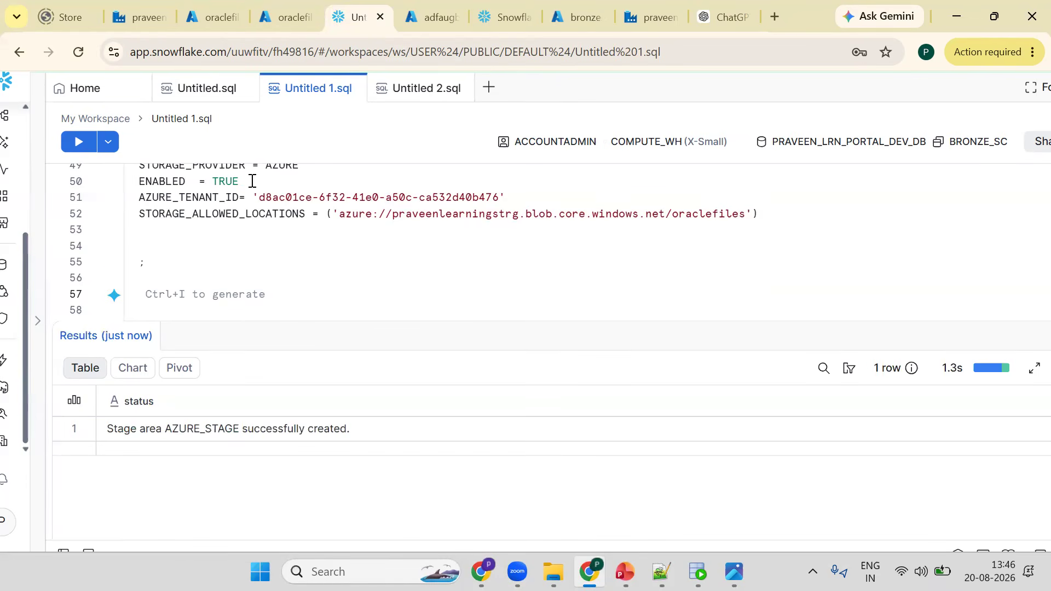
key("Down")
type("LIST")
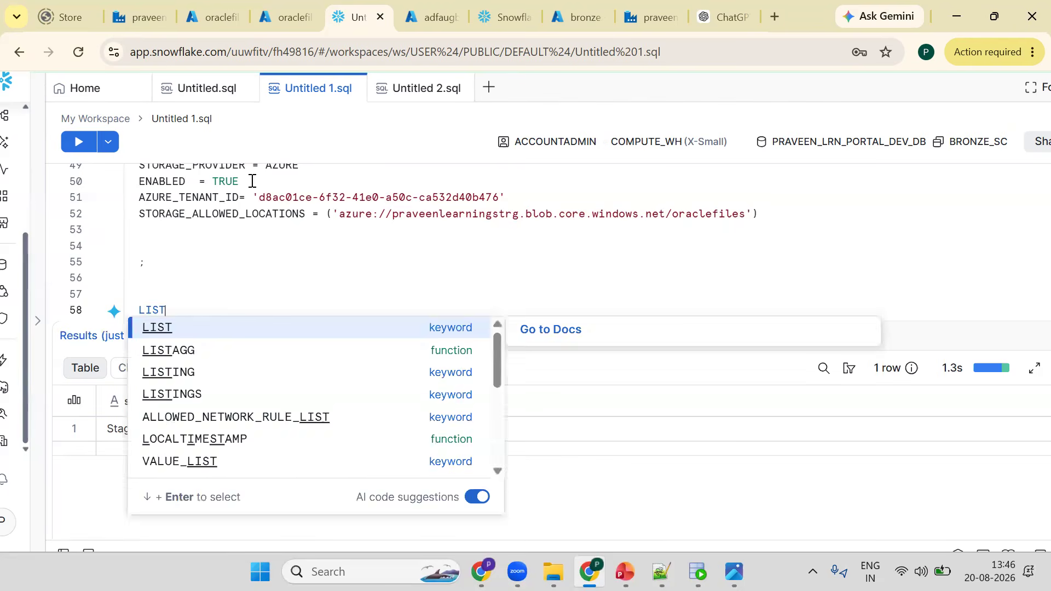
type(" @AZURE_STAGE;")
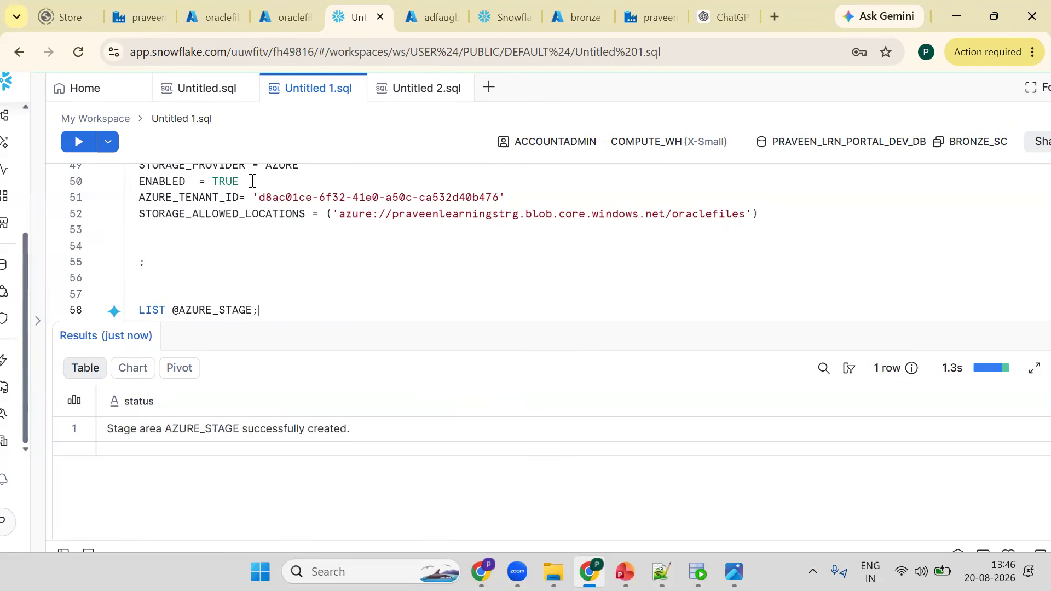
key("ctrl+Return")
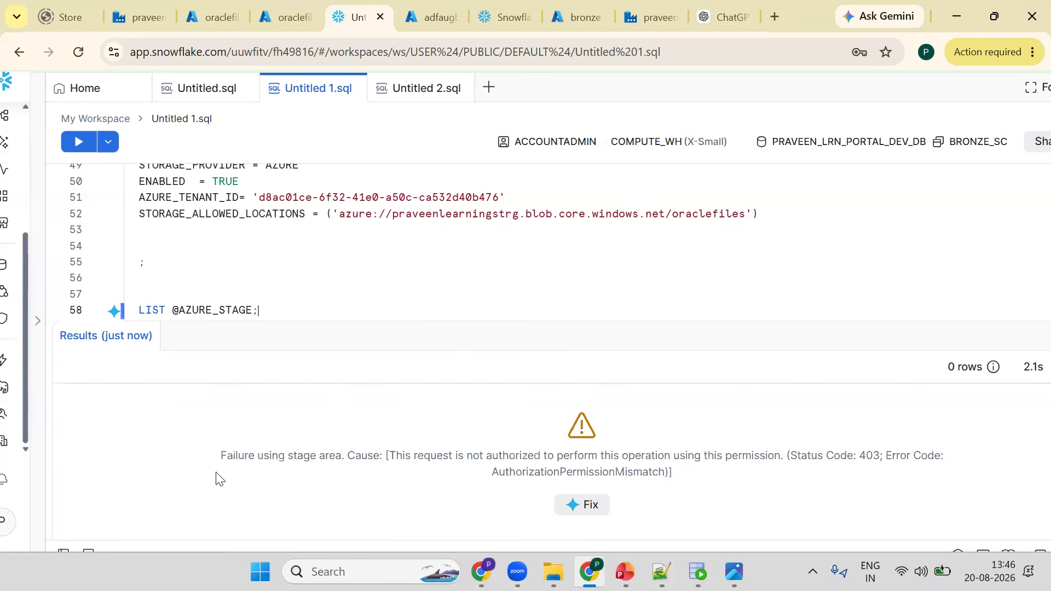
- Copy the stage failure message and paste it as a "---" comment line below the LIST statement
left_click_drag(221, 457, 295, 458)
left_click_drag(416, 454, 416, 454)
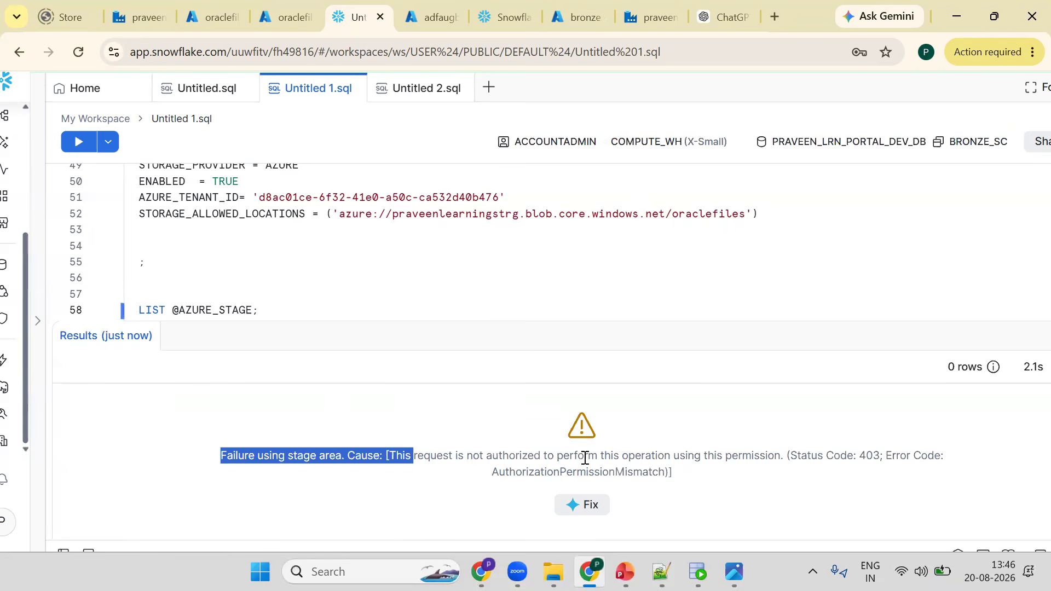
triple_click(478, 470)
key("ctrl+c")
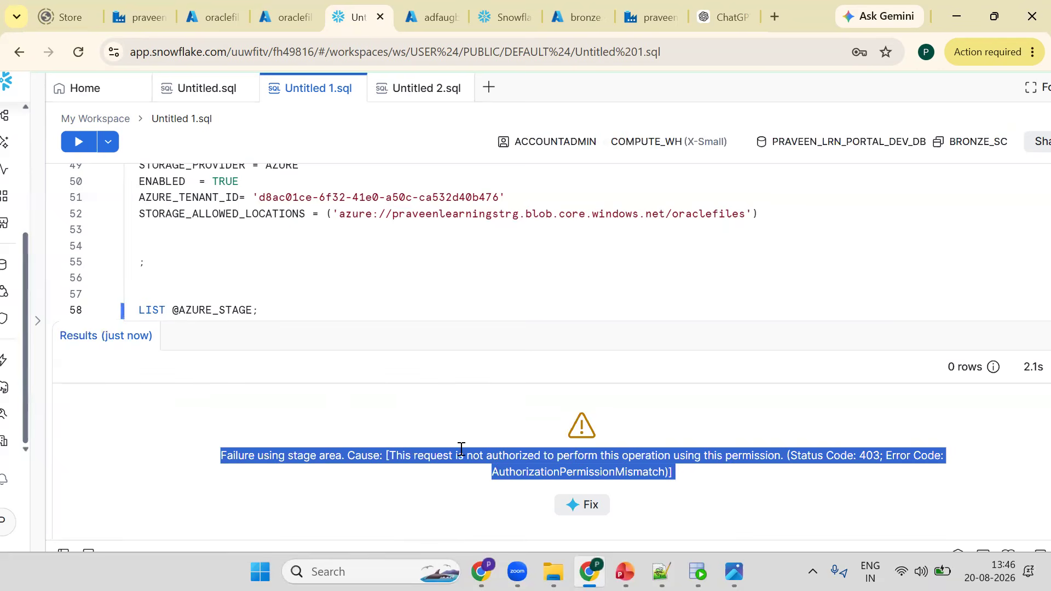
left_click(302, 314)
key("Return")
key("Return")
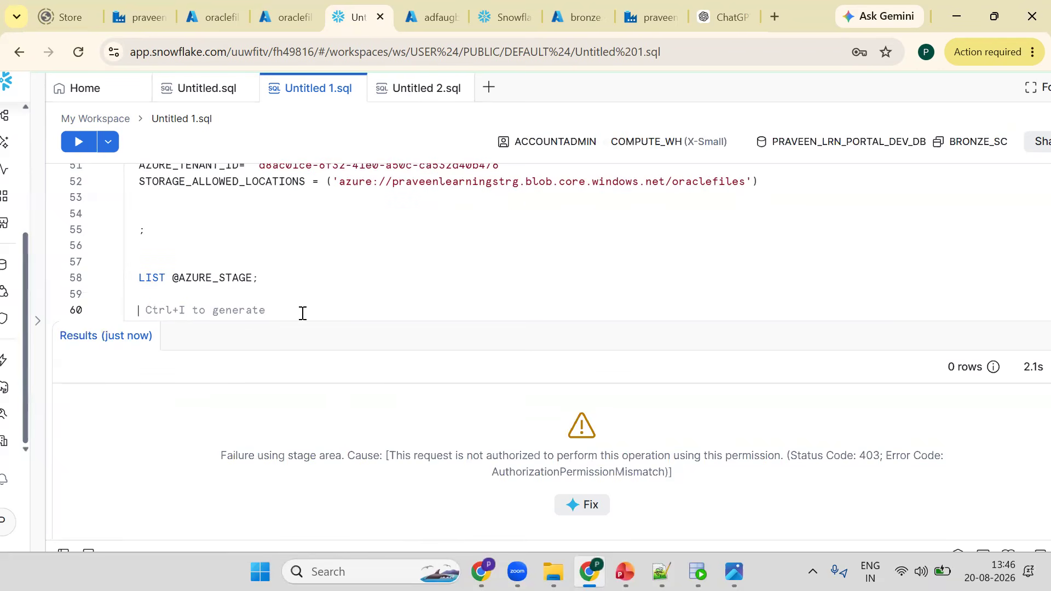
type("---")
key("ctrl+v")
key("Return")
key("Return")
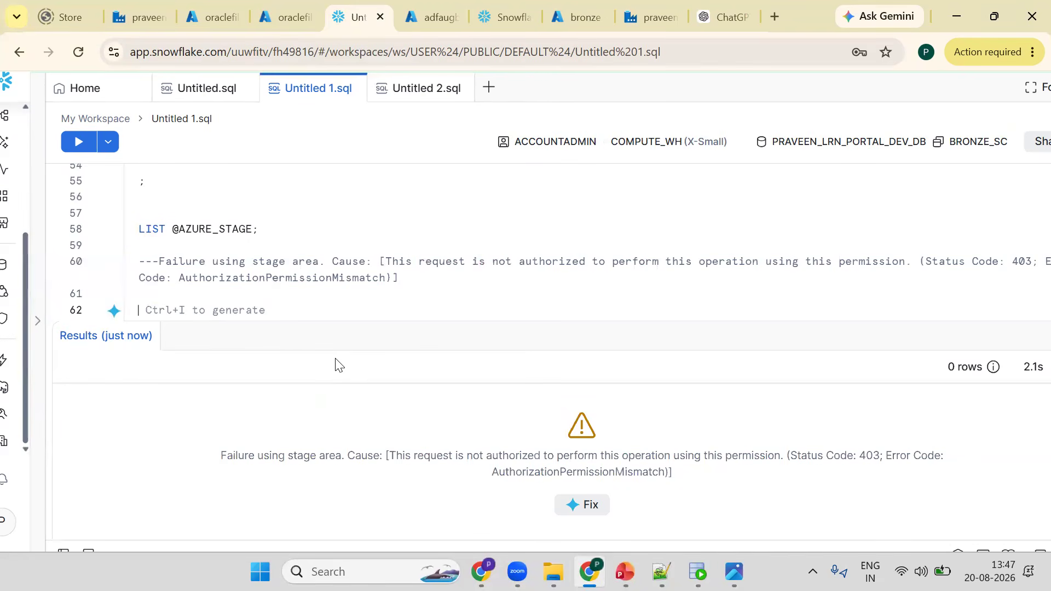
- Switch to the Paint app by searching for PAINT
key("super")
type("PAIN")
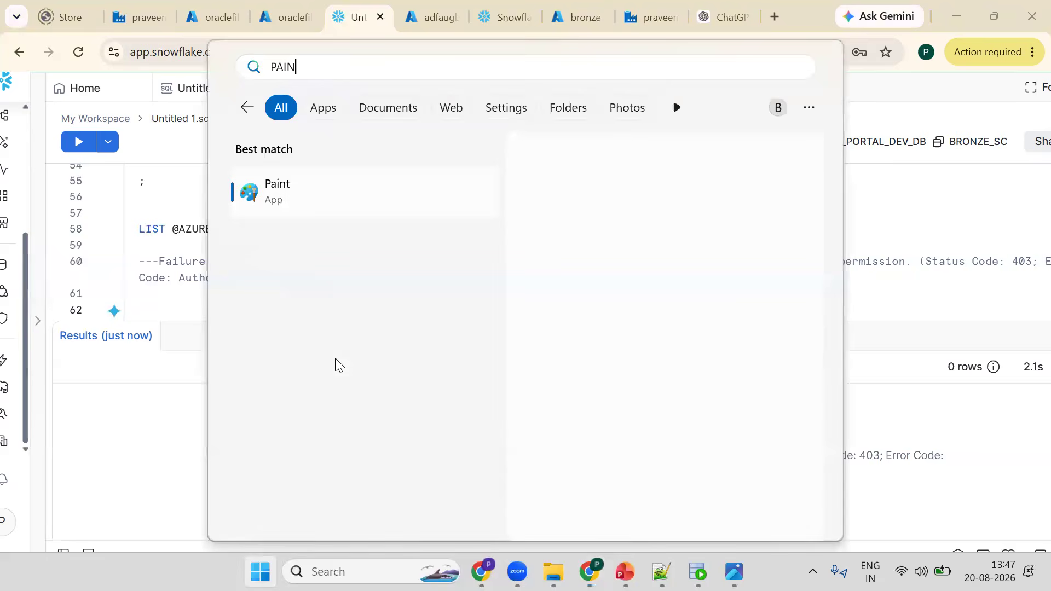
type("T")
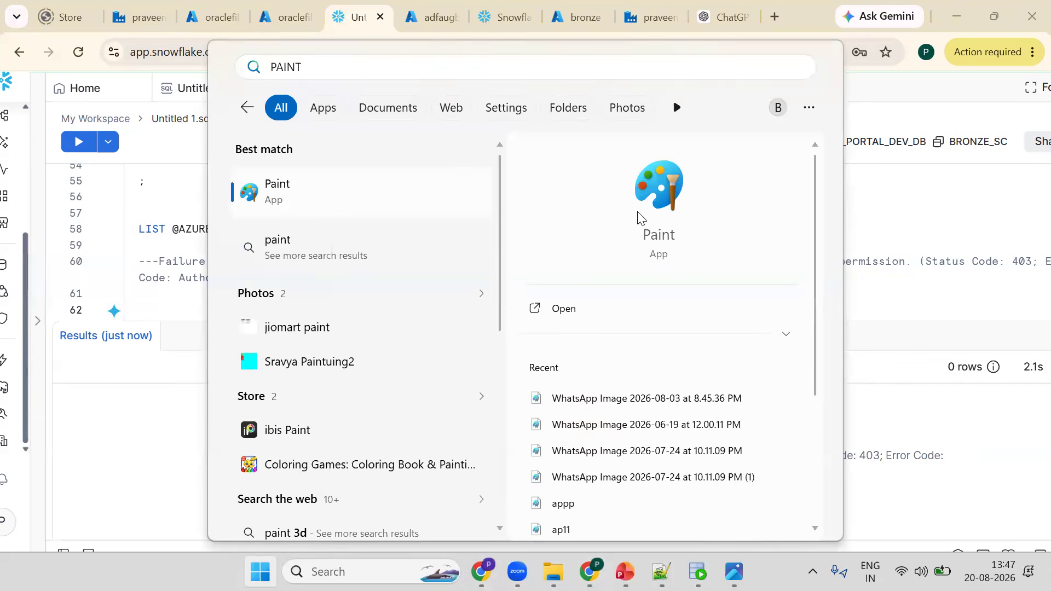
key("Return")
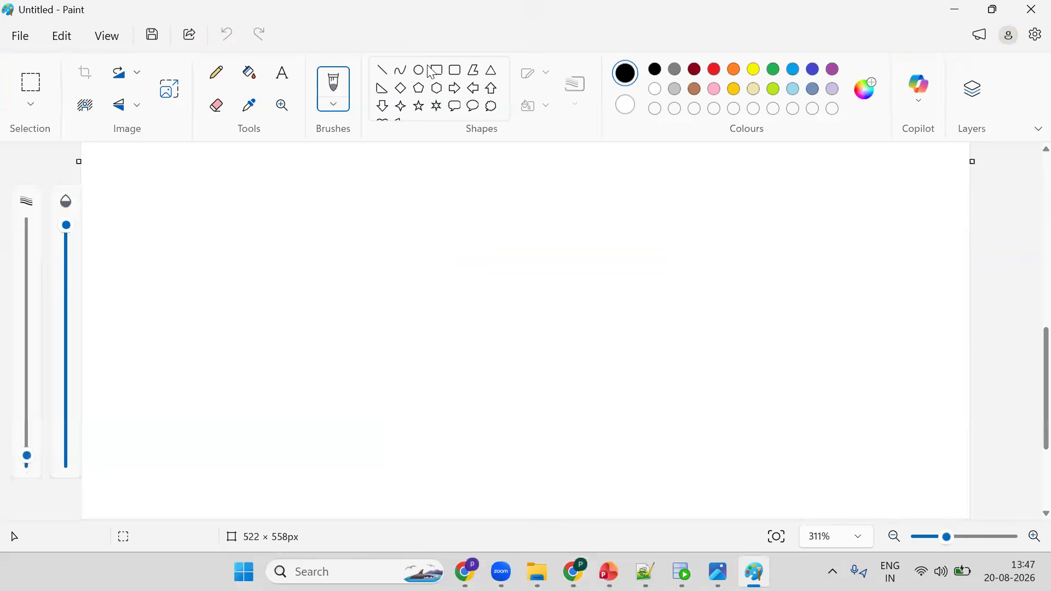
- Draw two rectangles on the canvas, one on the left and one on the right
left_click(437, 69)
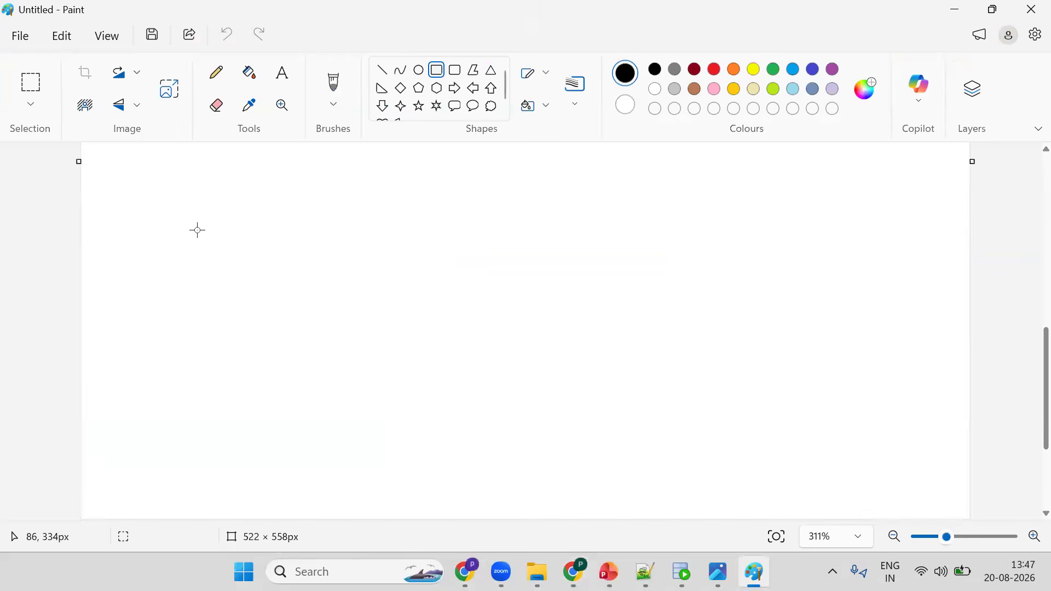
left_click_drag(195, 226, 310, 337)
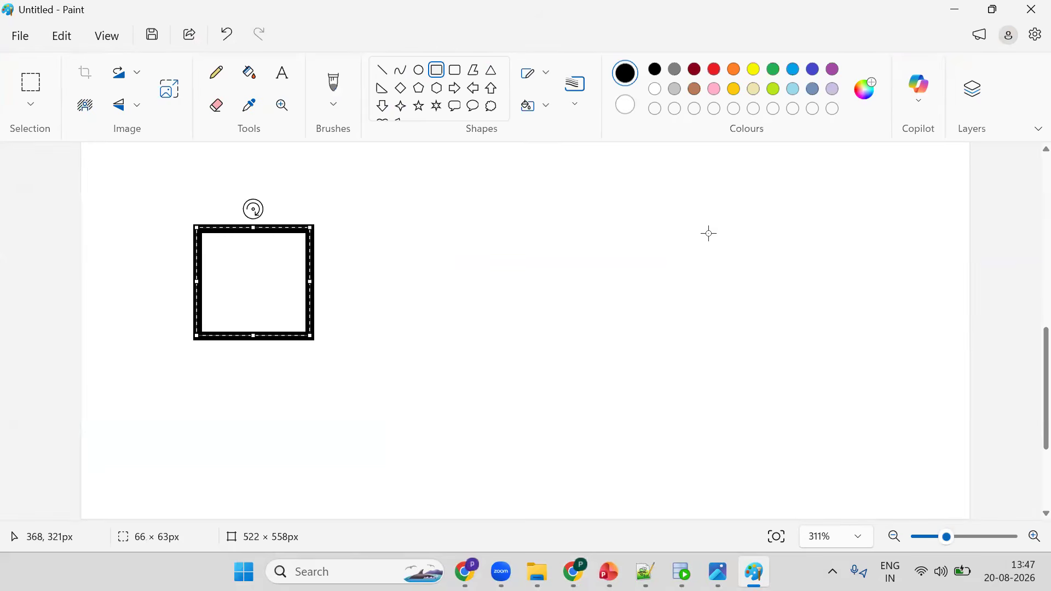
left_click_drag(825, 345, 705, 230)
- Add the text label AZURE below the left rectangle
left_click(282, 73)
left_click(179, 389)
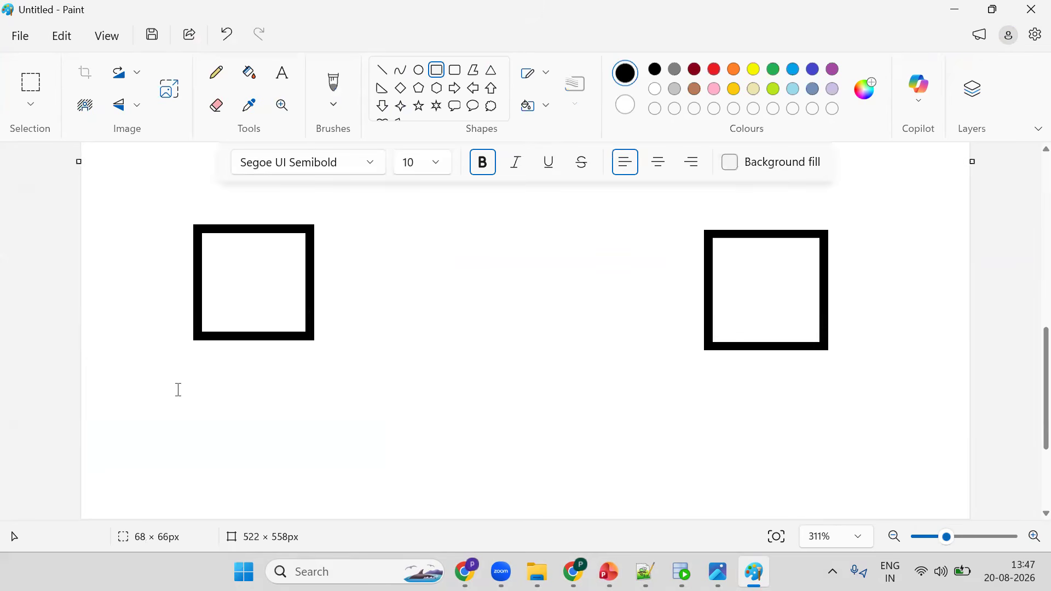
type("AZ")
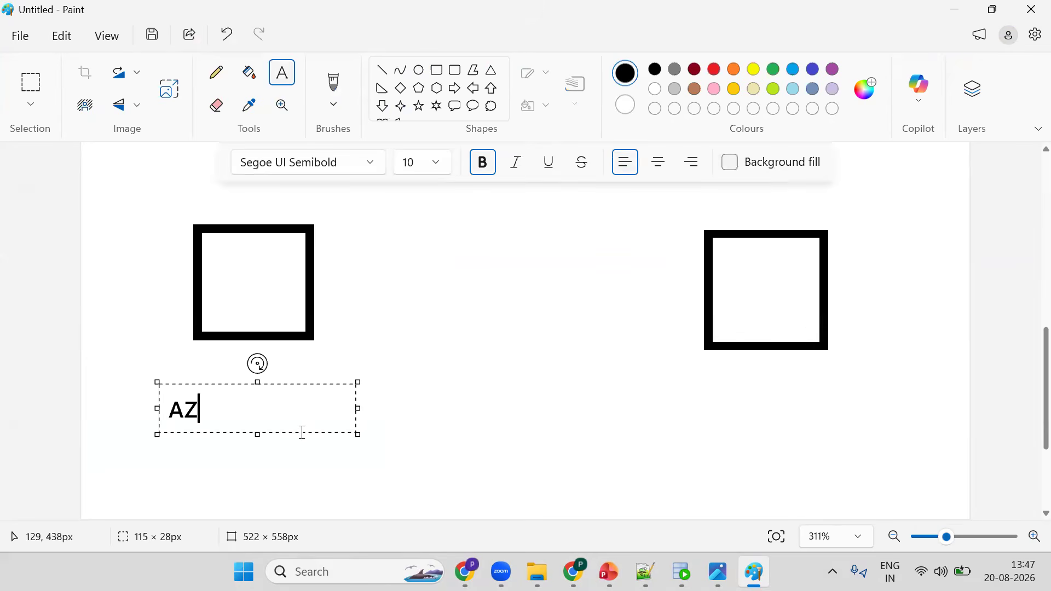
type("URE")
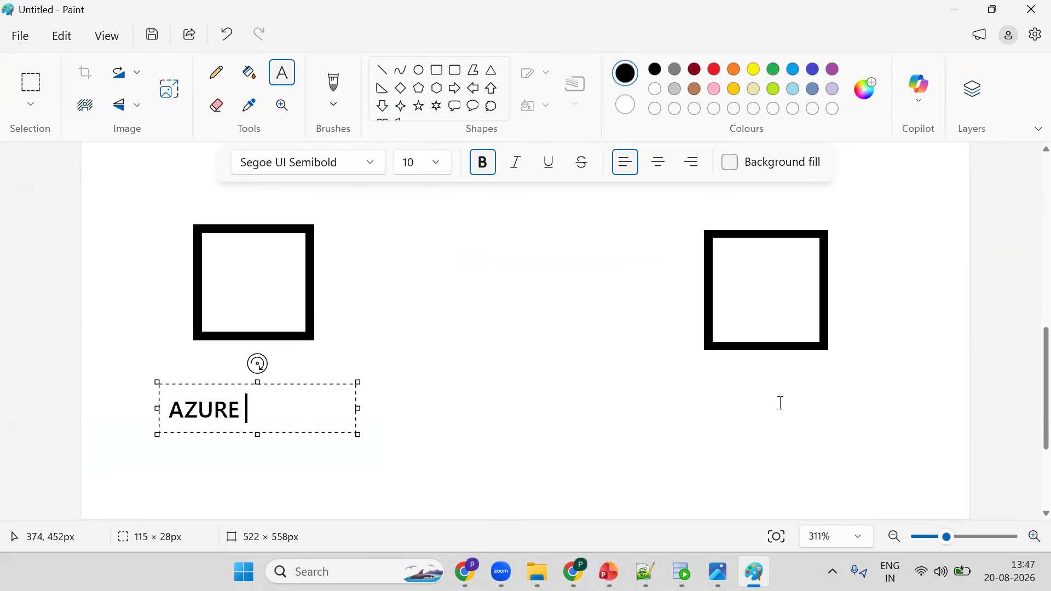
- Add the text label SNOWFLKAKE below the right rectangle
left_click(822, 409)
type("SN")
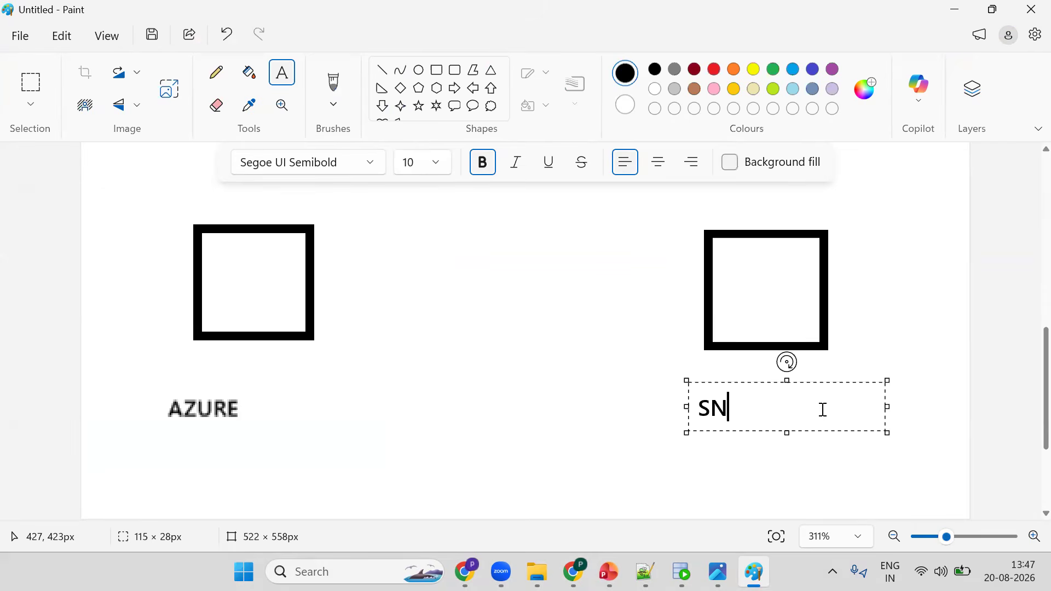
type("OWFLKAKE")
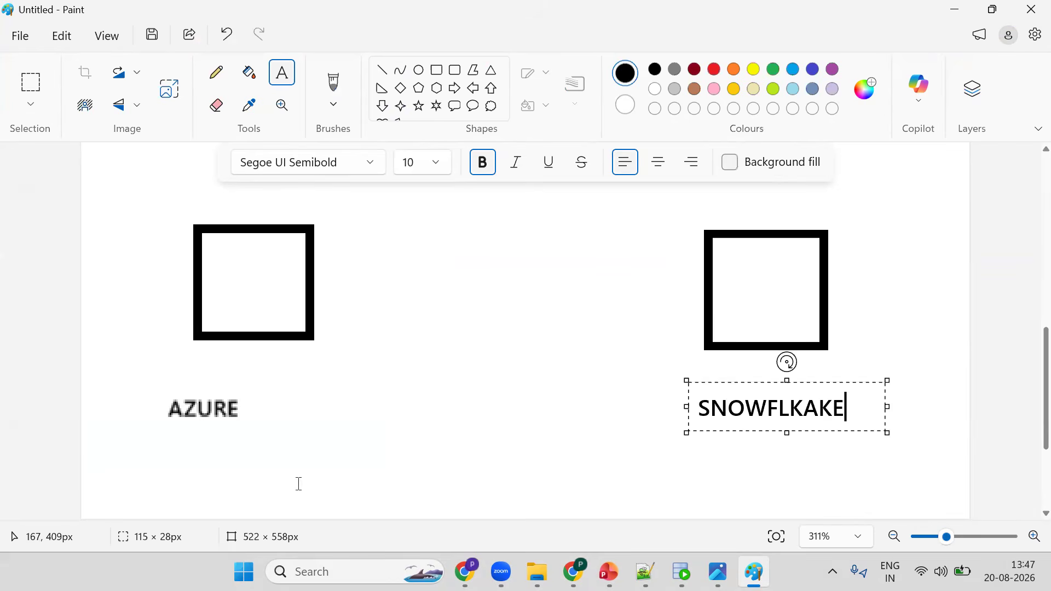
left_click(252, 365)
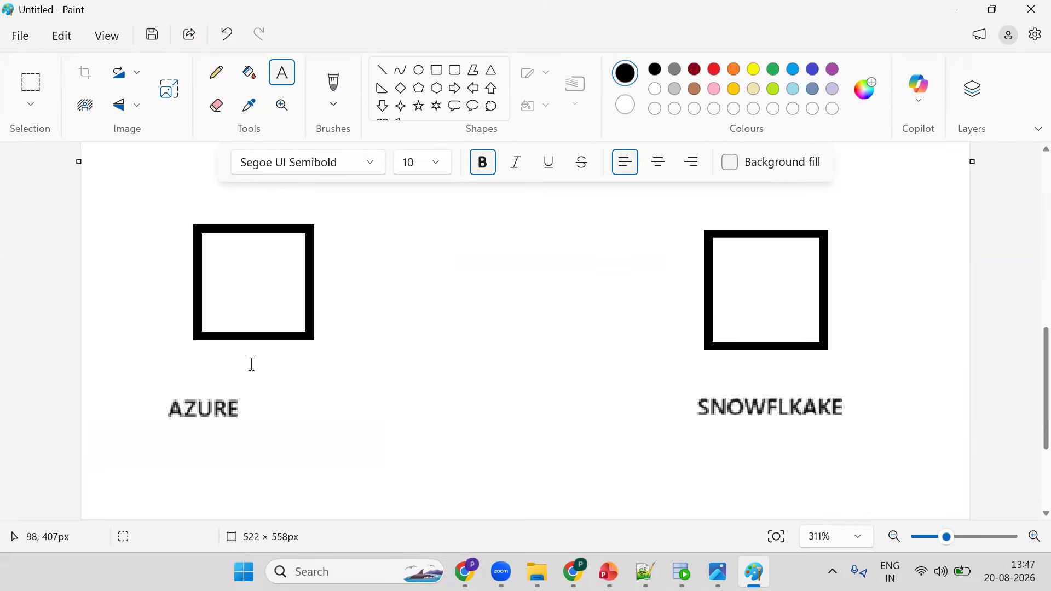
- Copy the Tenant ID from the Azure tenant properties page and return to the Paint drawing
left_click(893, 537)
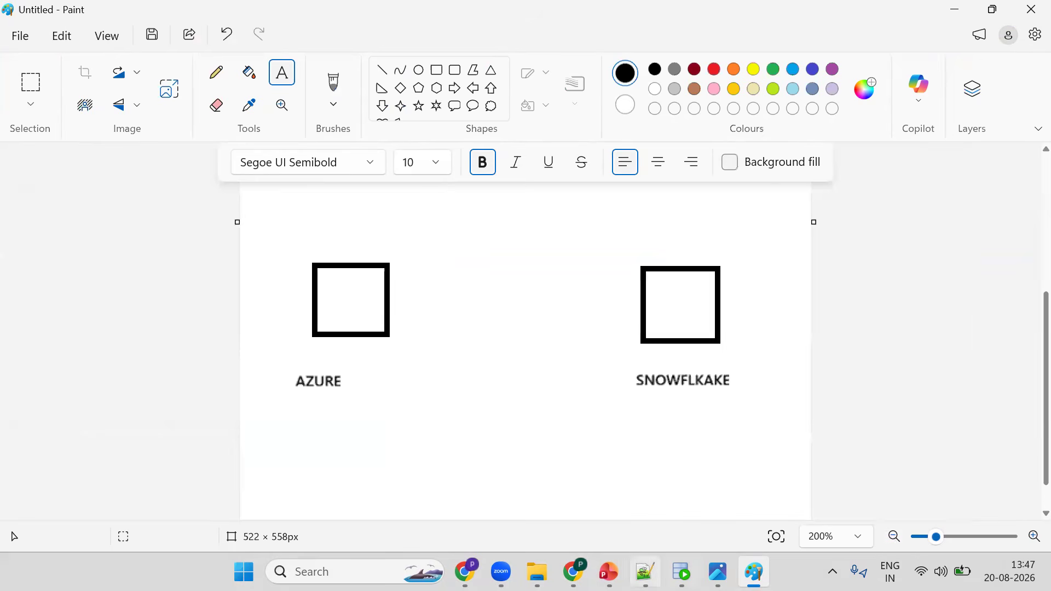
key("alt+Tab")
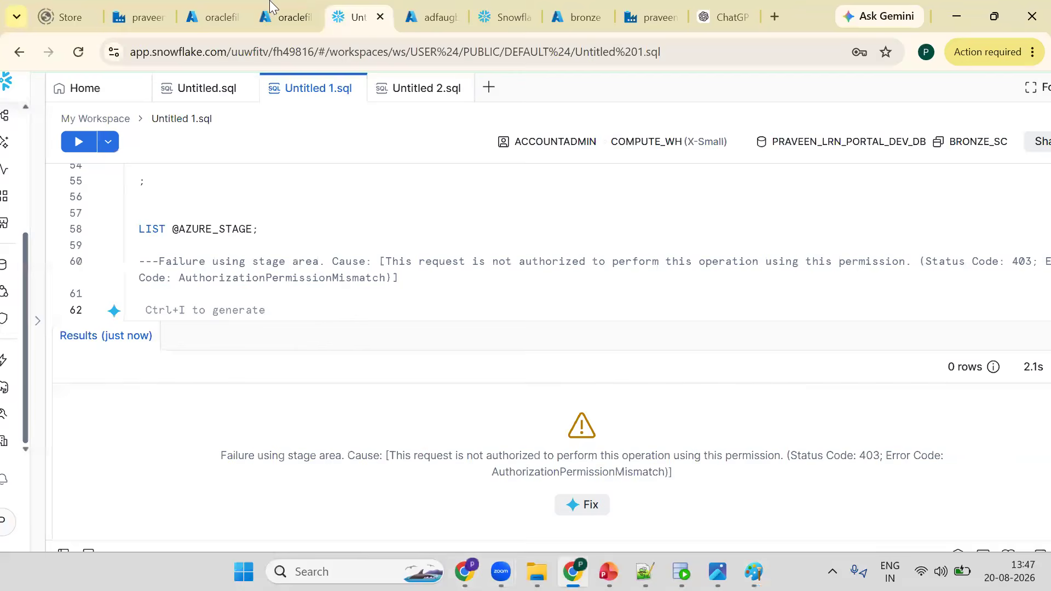
left_click(219, 15)
left_click(454, 352)
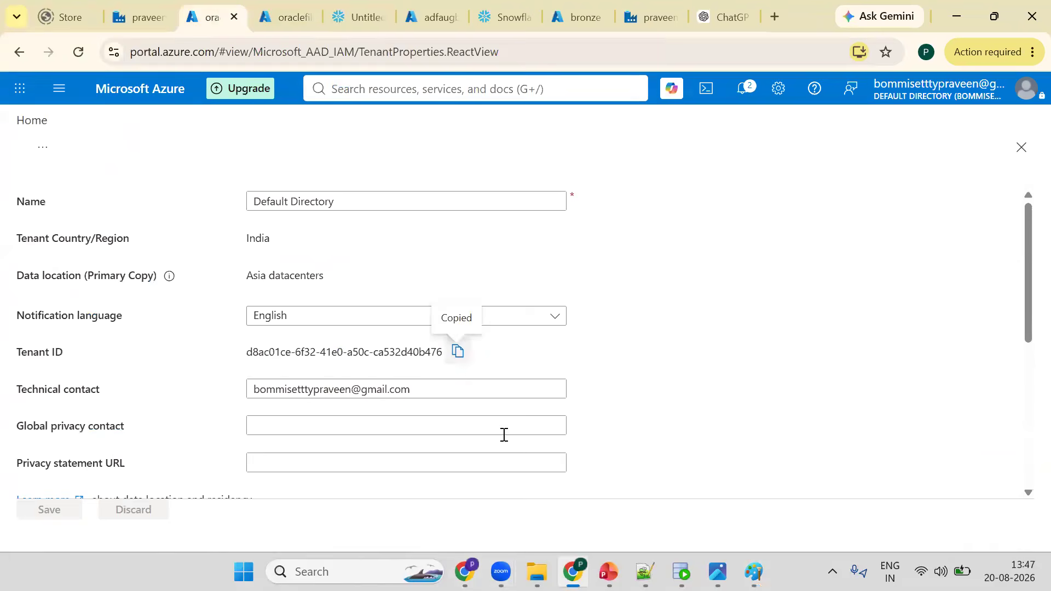
mouse_move(717, 571)
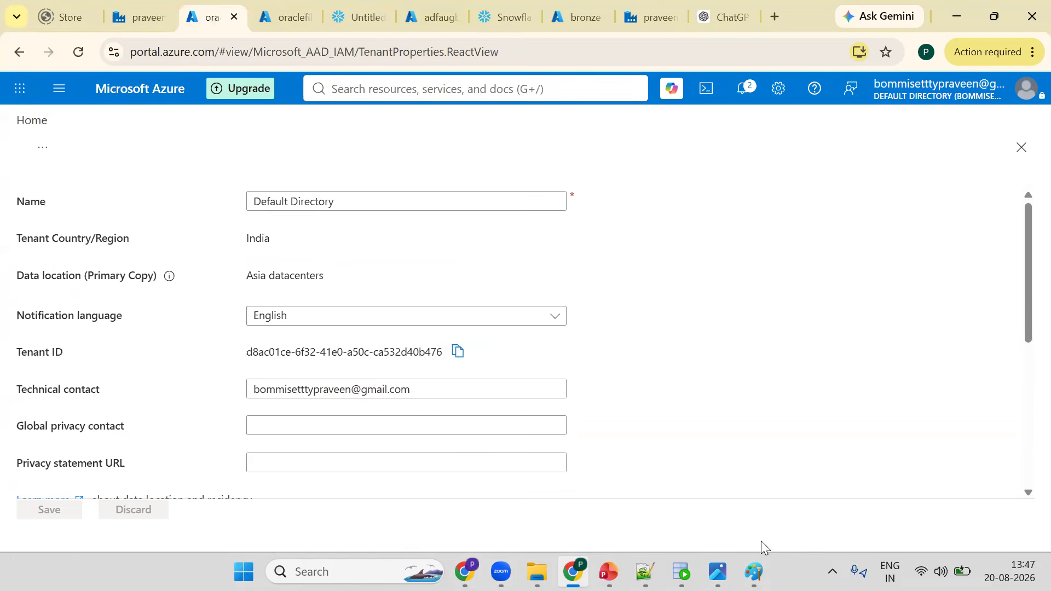
key("alt+Tab")
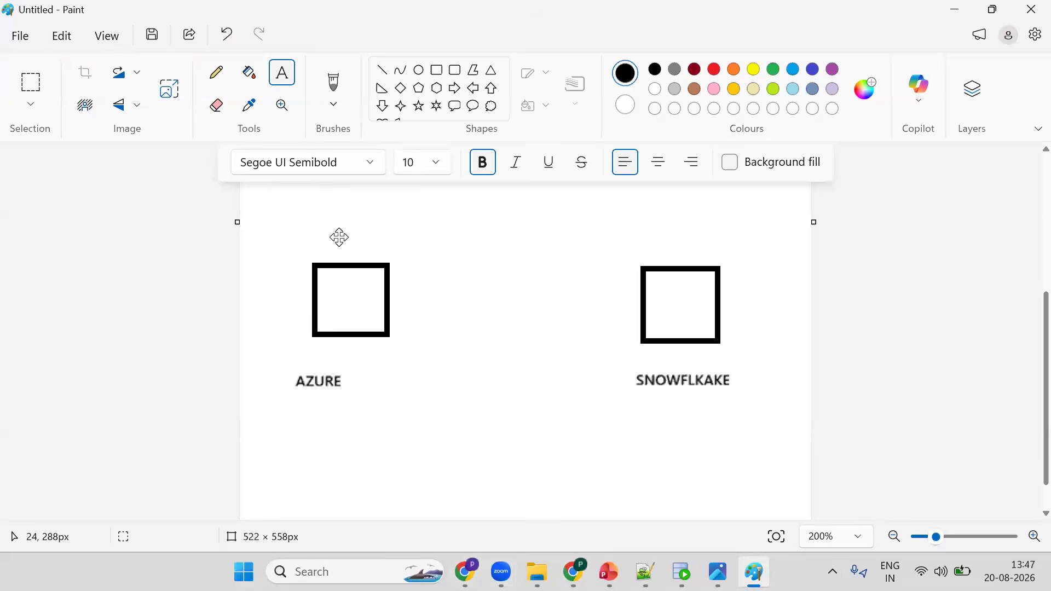
- Paste the tenant ID as text above the AZURE rectangle and set its font size to 15
left_click_drag(267, 232, 339, 237)
key("ctrl+v")
key("ctrl+a")
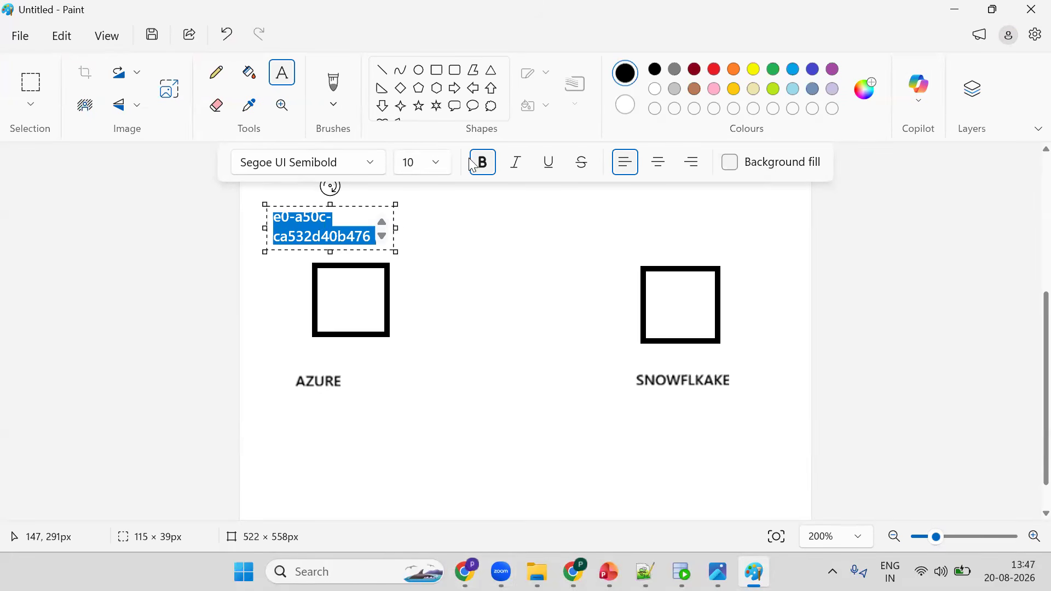
left_click(417, 169)
type("15")
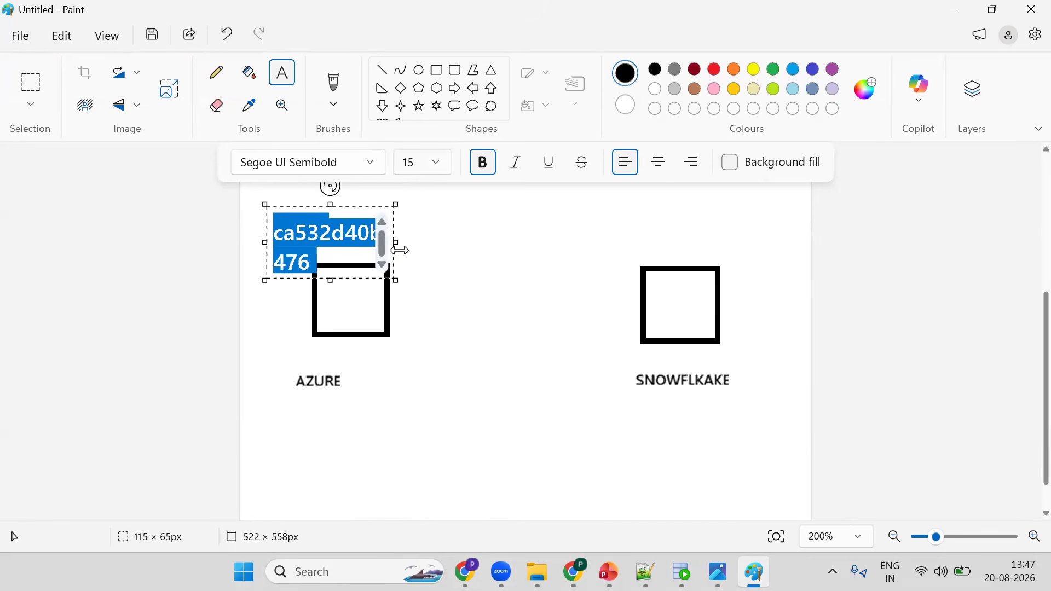
left_click_drag(436, 244, 449, 245)
left_click(573, 222)
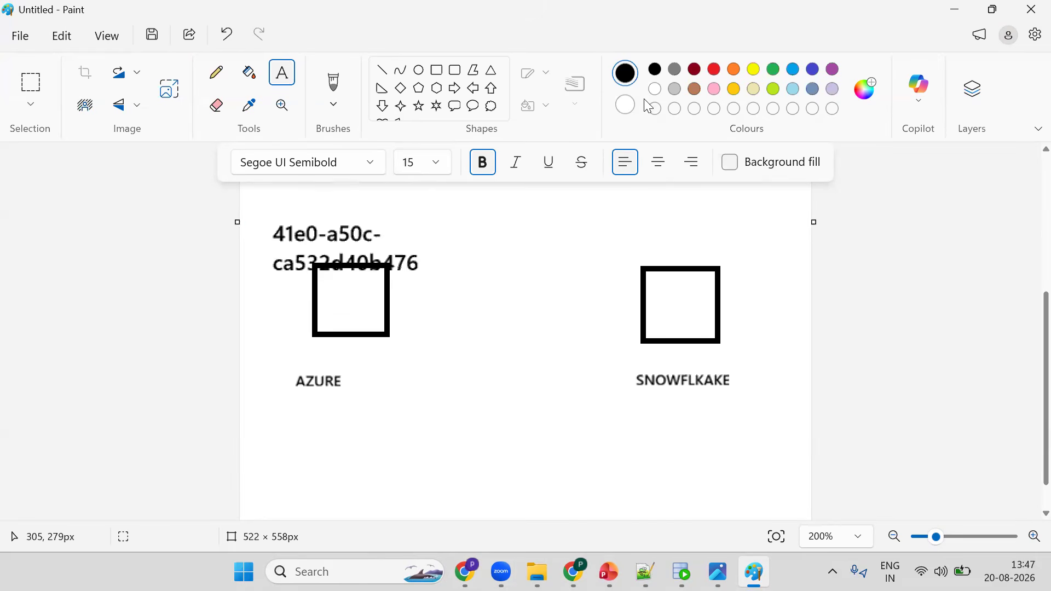
- Draw an arrow from the tenant ID text to the SNOWFLKAKE rectangle
left_click(384, 70)
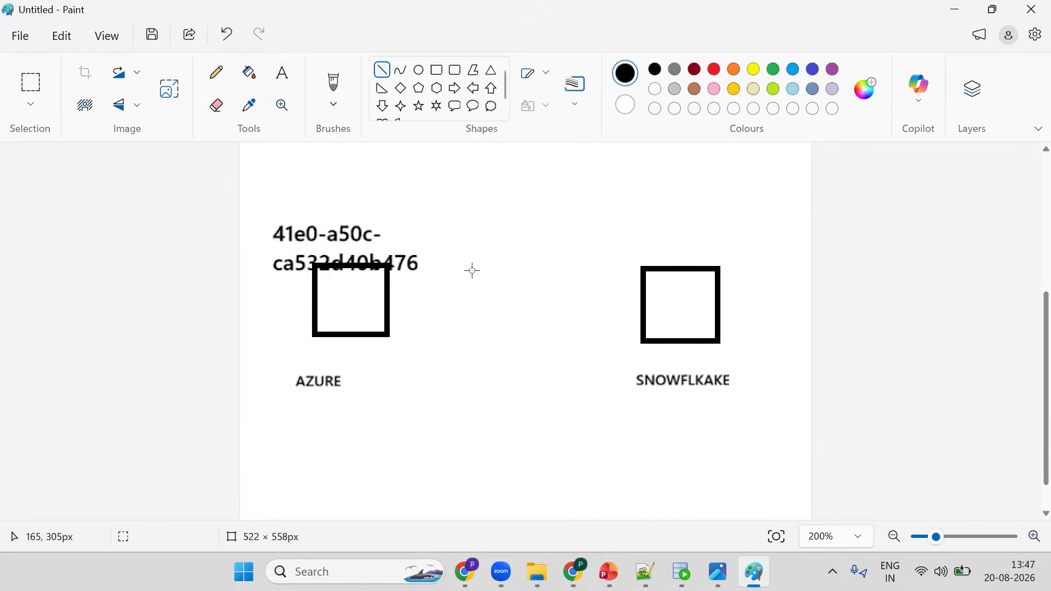
left_click_drag(420, 251, 637, 312)
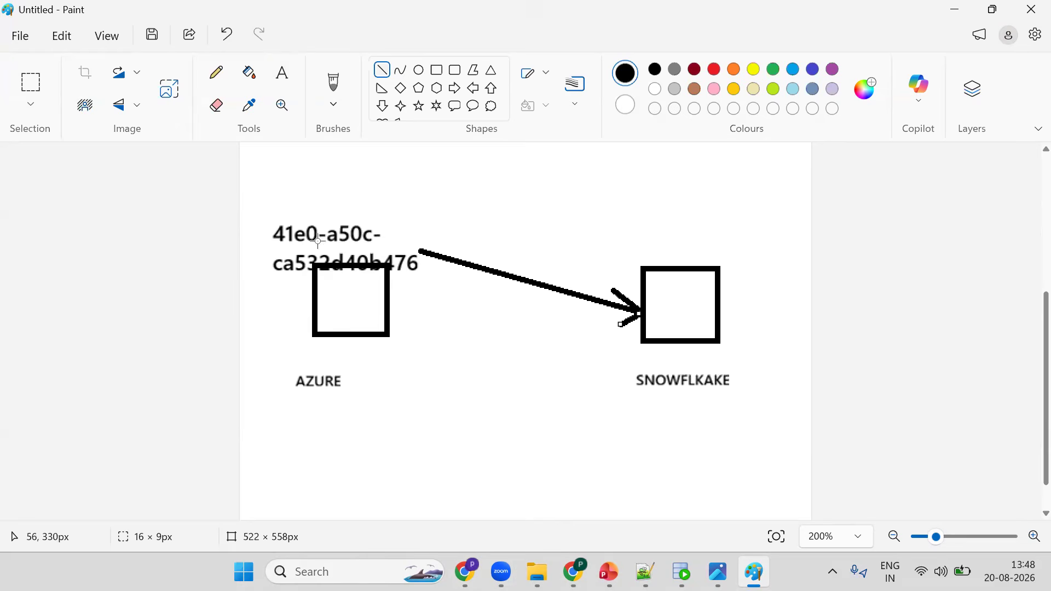
- In the Snowflake worksheet, write and run DESC INTEGRATION azure_storage_integration; below the existing statements
left_click(573, 572)
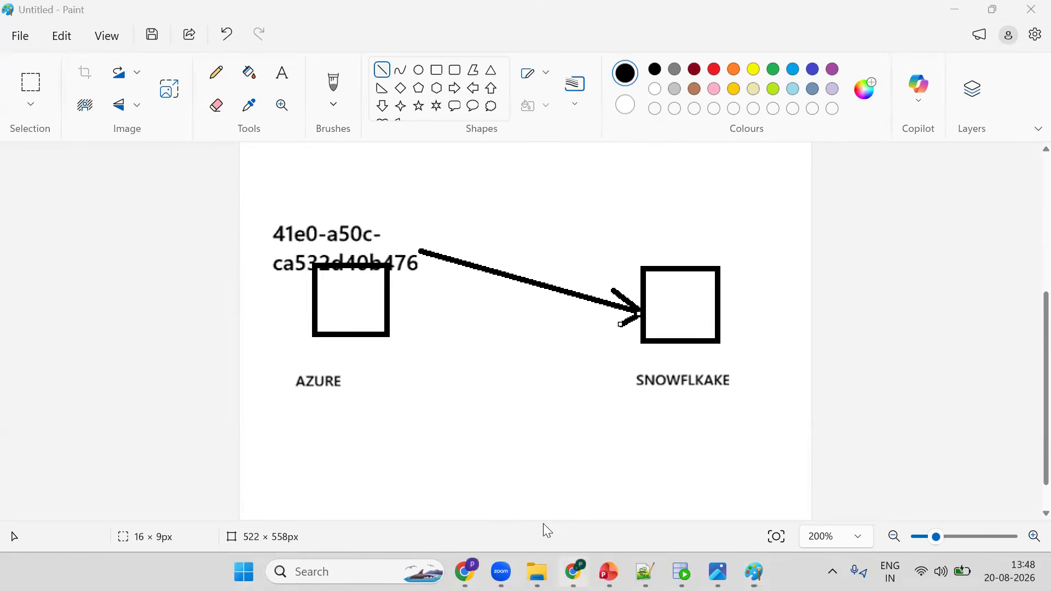
left_click(341, 5)
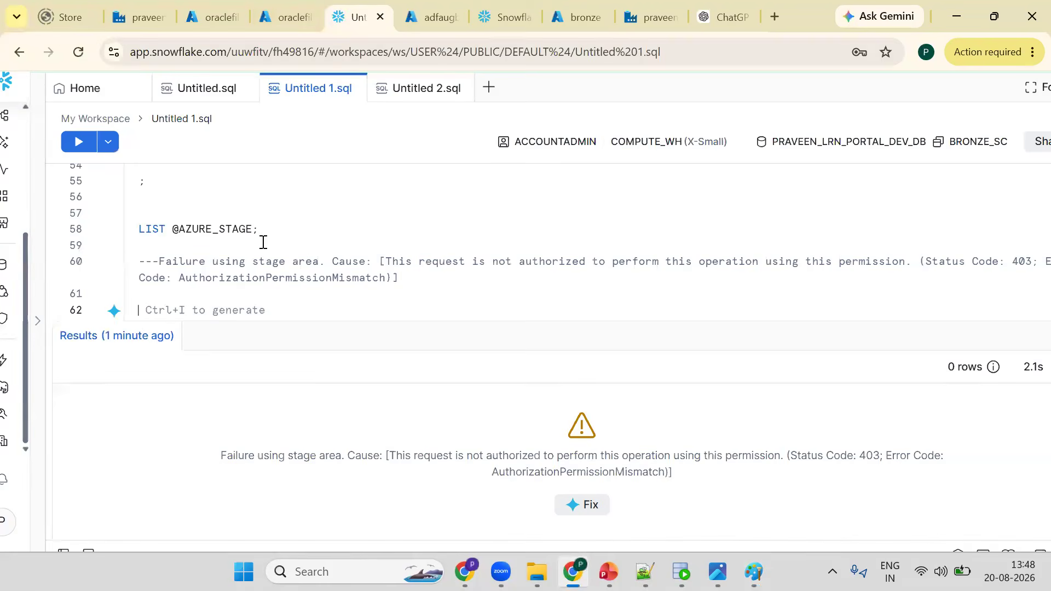
left_click_drag(286, 322, 285, 478)
scroll(258, 356, "up", 5)
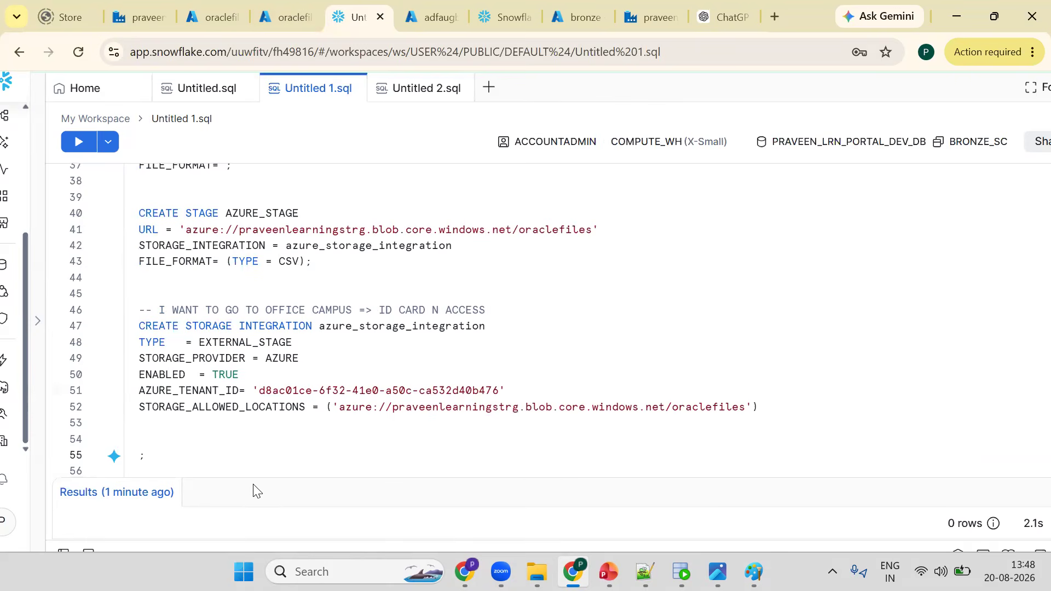
key("Return")
type("DESC INT")
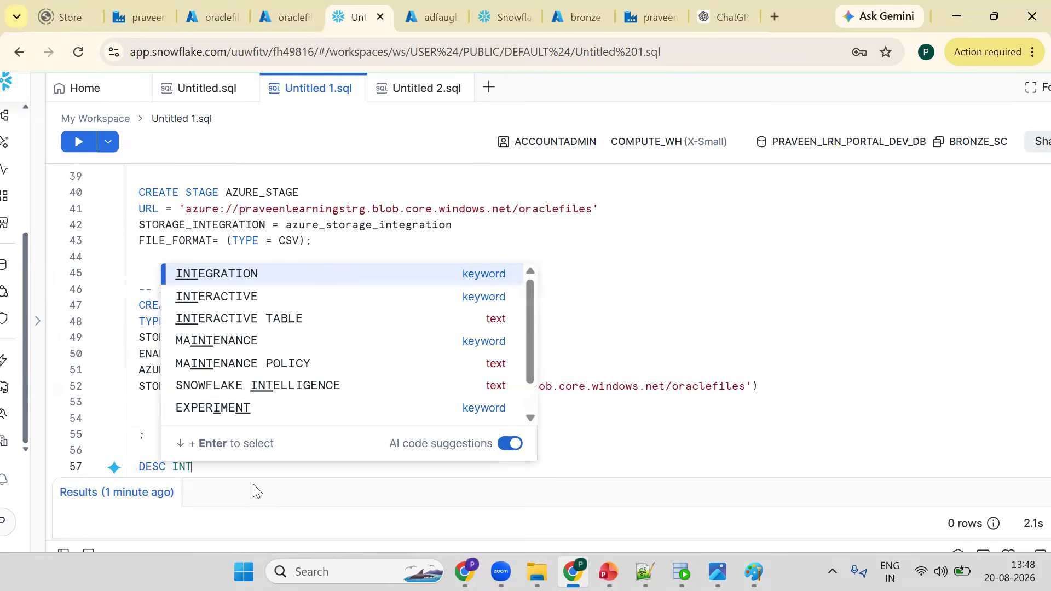
type("EGRAT")
key("Return")
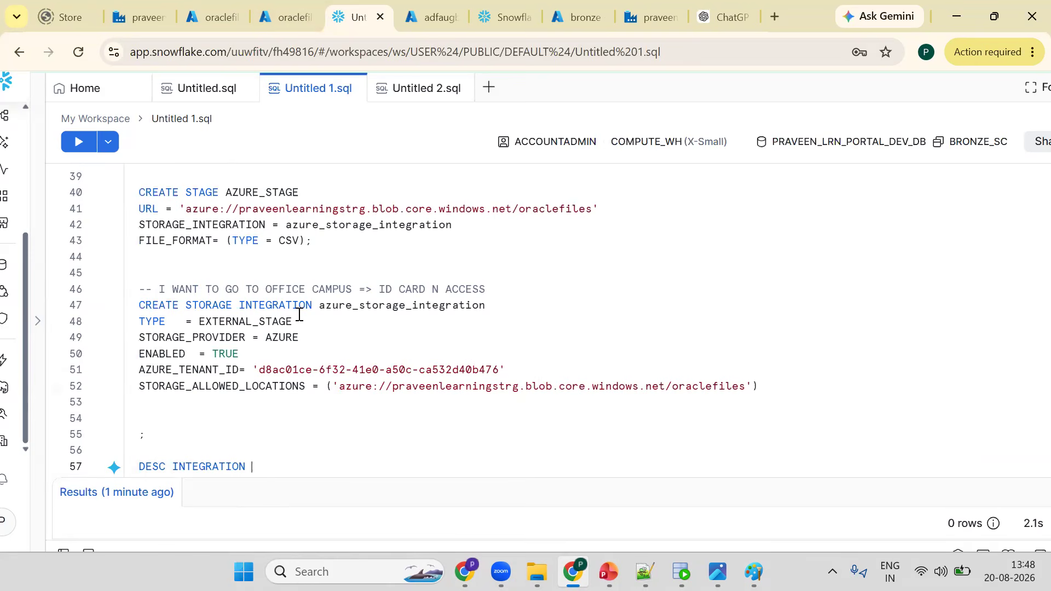
double_click(354, 310)
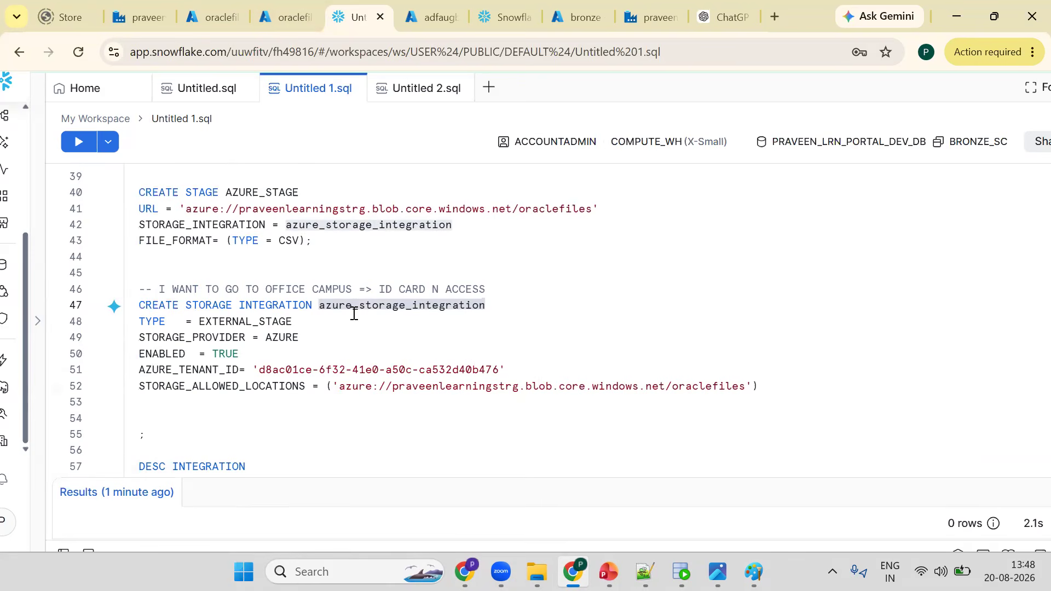
left_click(274, 466)
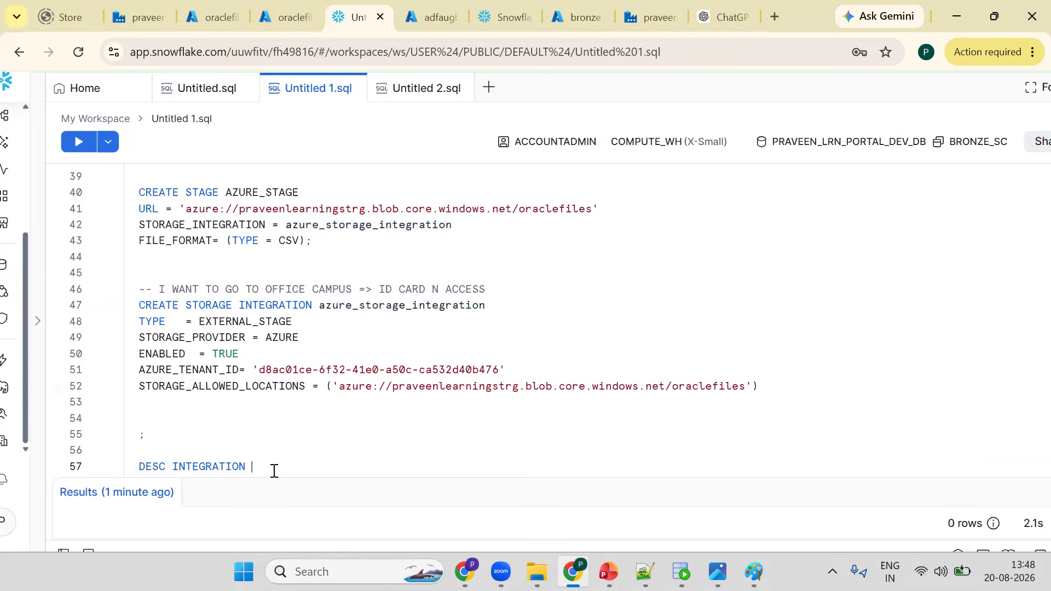
key("ctrl+v")
type(";")
key("ctrl+Return")
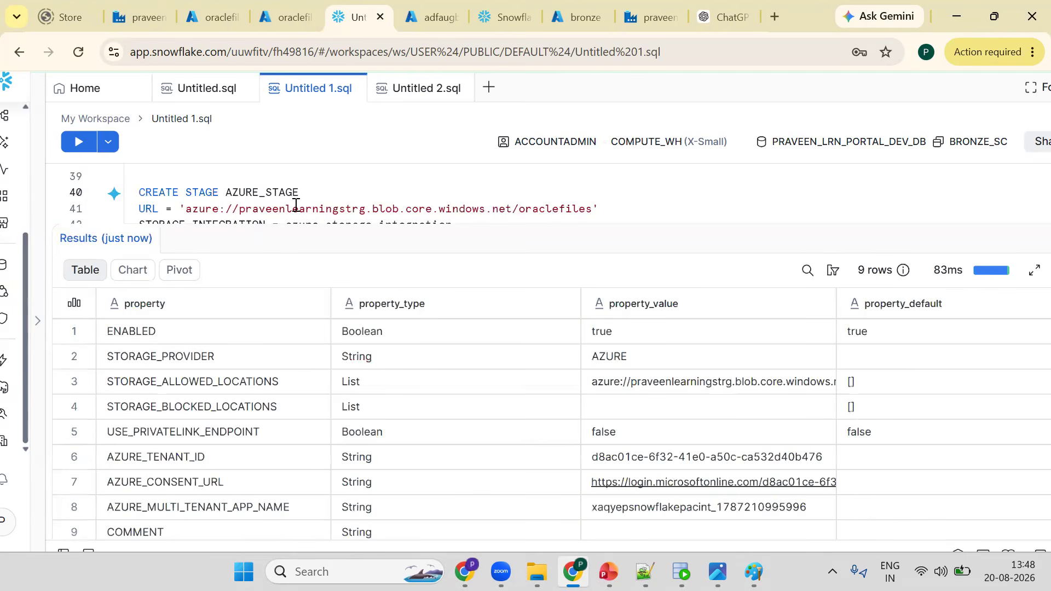
- Examine the integration description rows, including AZURE_CONSENT_URL and AZURE_MULTI_TENANT_APP_NAME
scroll(295, 205, "down", 1)
key("Down")
key("Down")
key("Down")
key("Down")
key("Down")
key("Down")
key("Down")
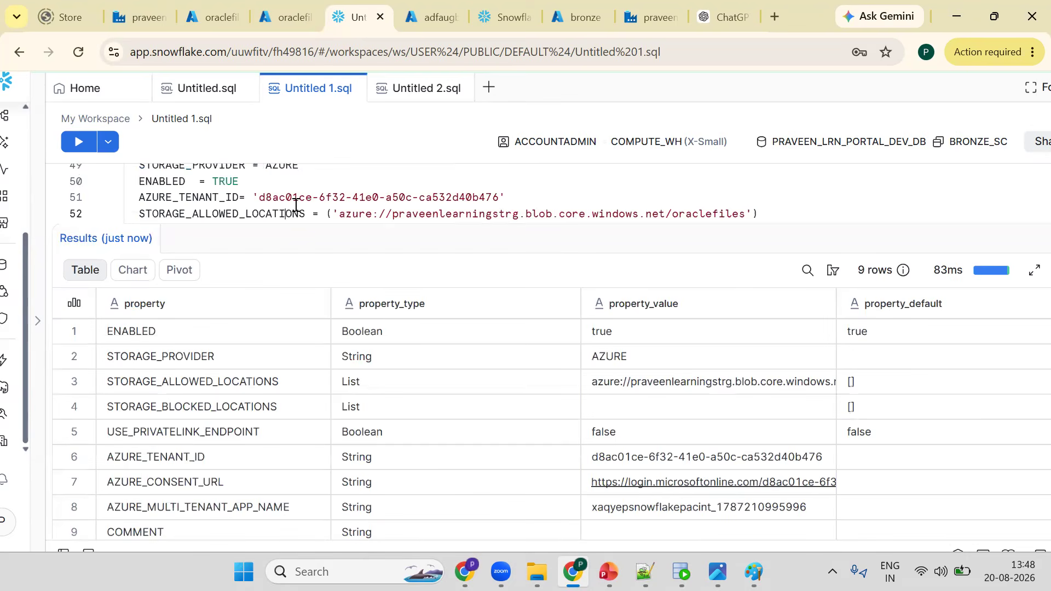
key("Down")
key("Down")
key("Down")
key("Down")
key("ctrl+v")
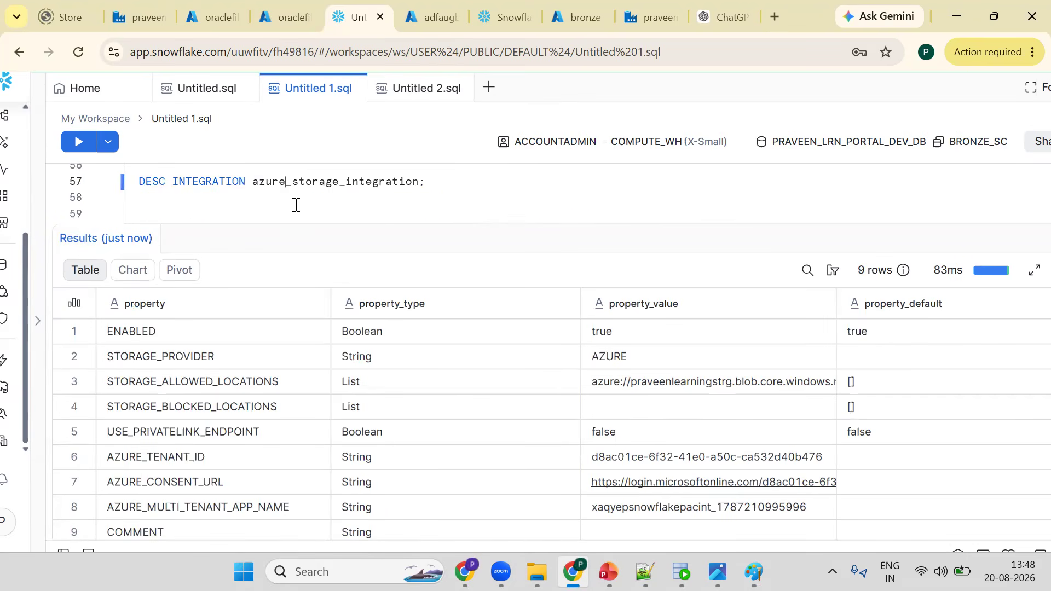
left_click(287, 186)
left_click(153, 481)
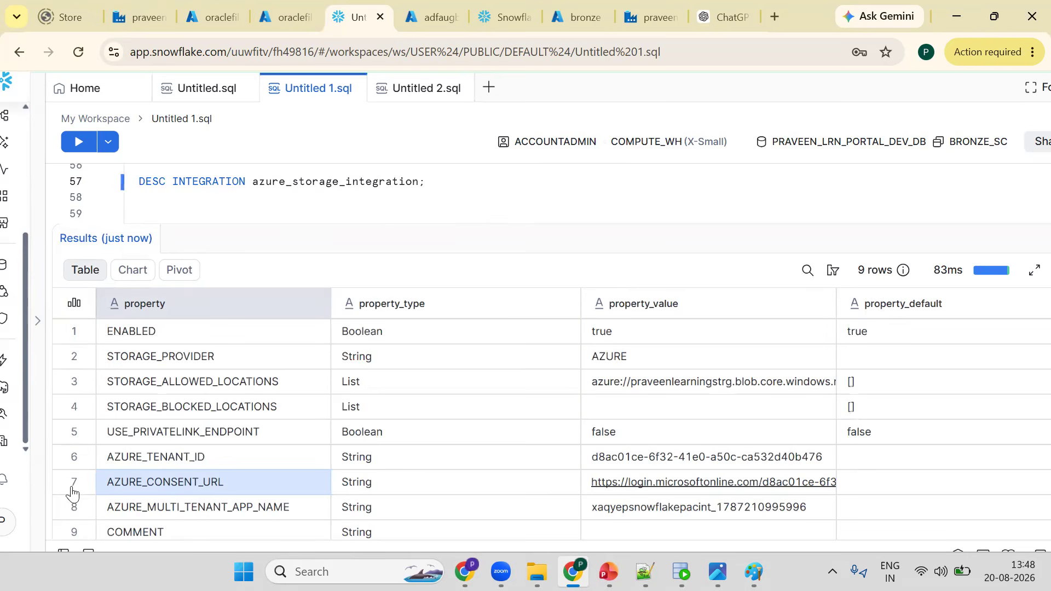
left_click(75, 516)
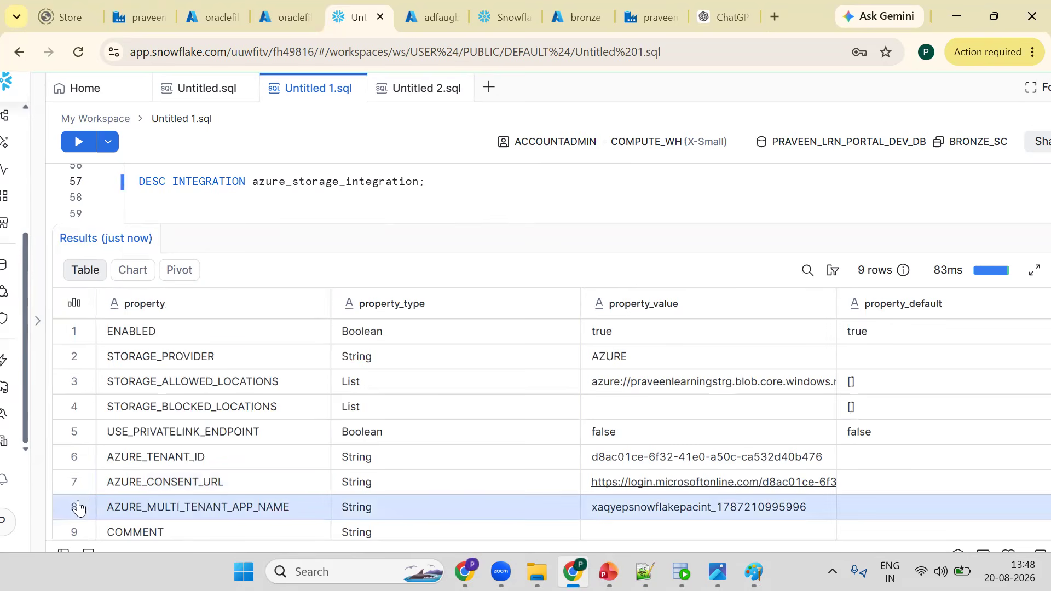
left_click(170, 482)
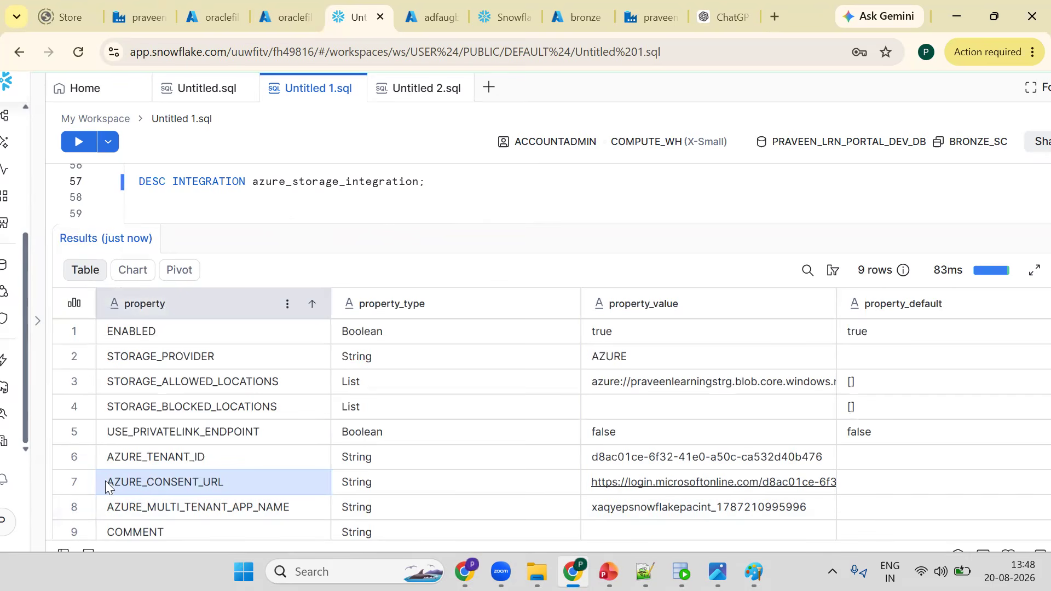
- Write the note LINE 7=> AZURE_CONSENT_URL on a new line below the DESC statement
left_click(452, 217)
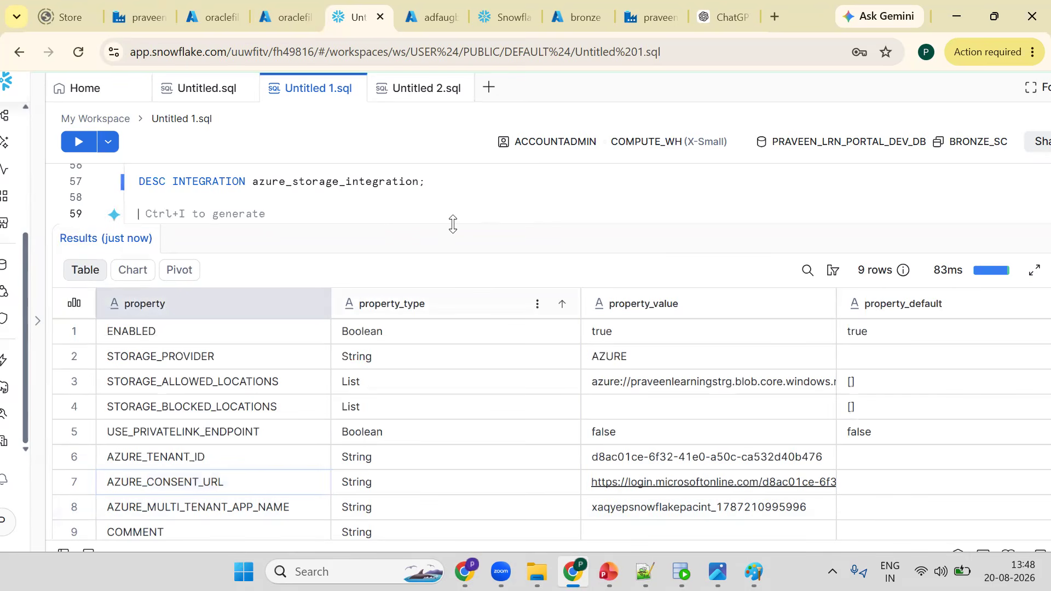
type("LINE 7")
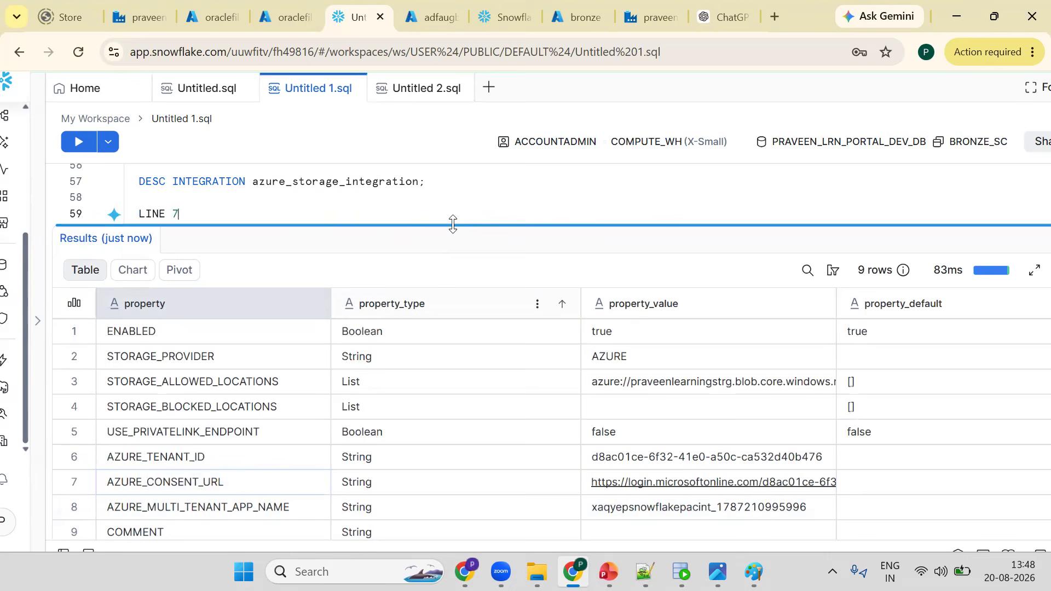
type("=> AZU")
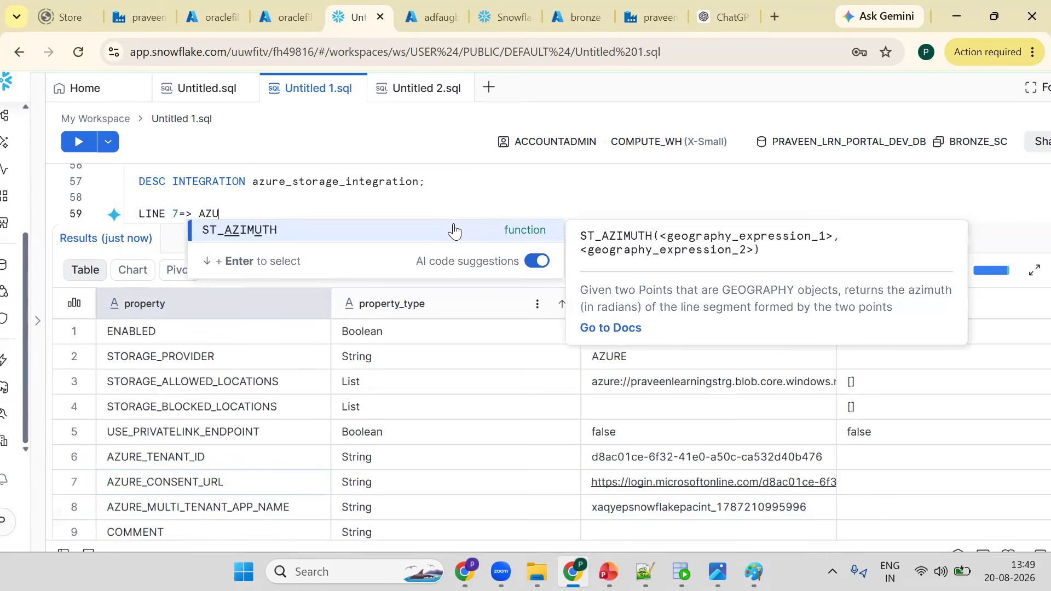
type("RE_CO")
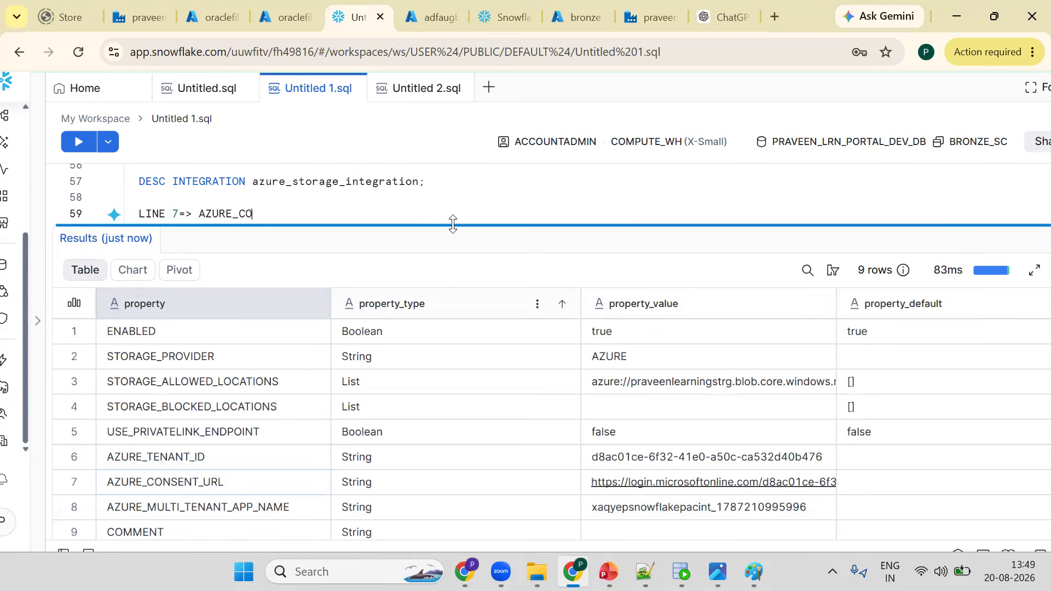
type("NSENT_URL")
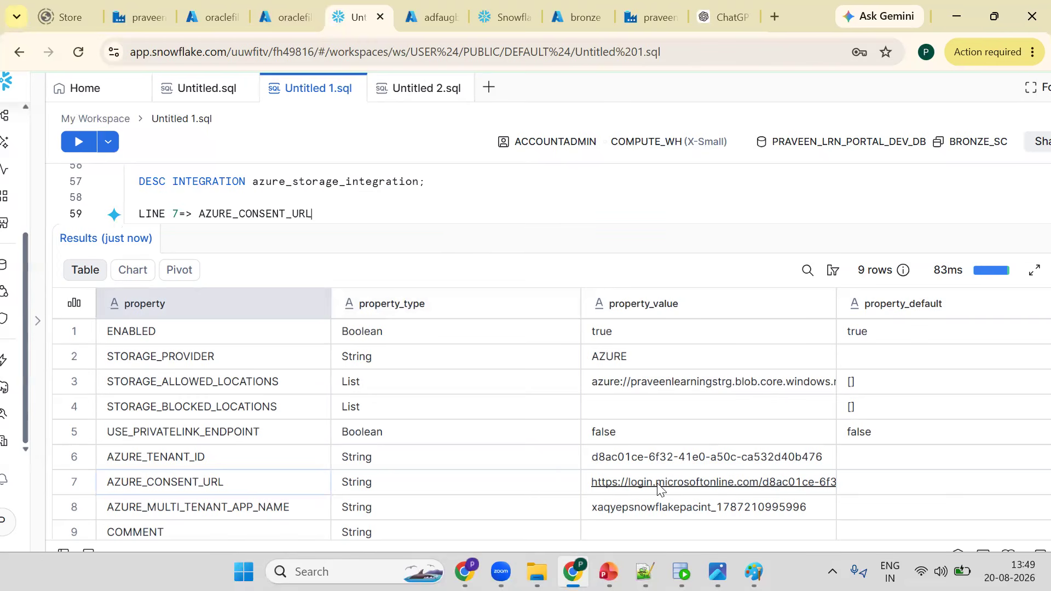
- Open the AZURE_CONSENT_URL link from the results
left_click(596, 481)
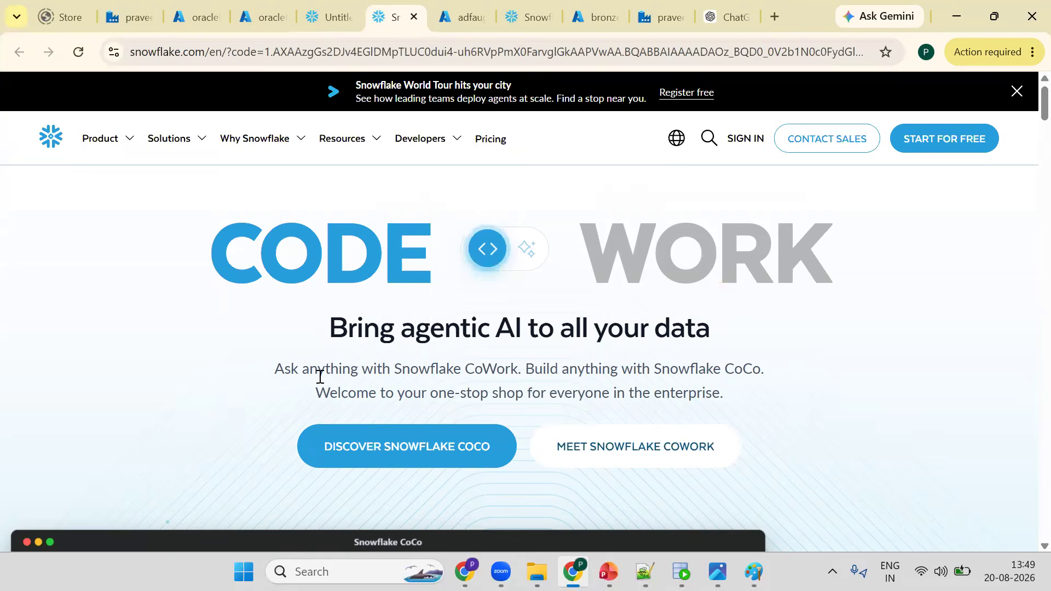
- Return to the worksheet results and copy the AZURE_MULTI_TENANT_APP_NAME property value from the value panel
key("ctrl+shift+Tab")
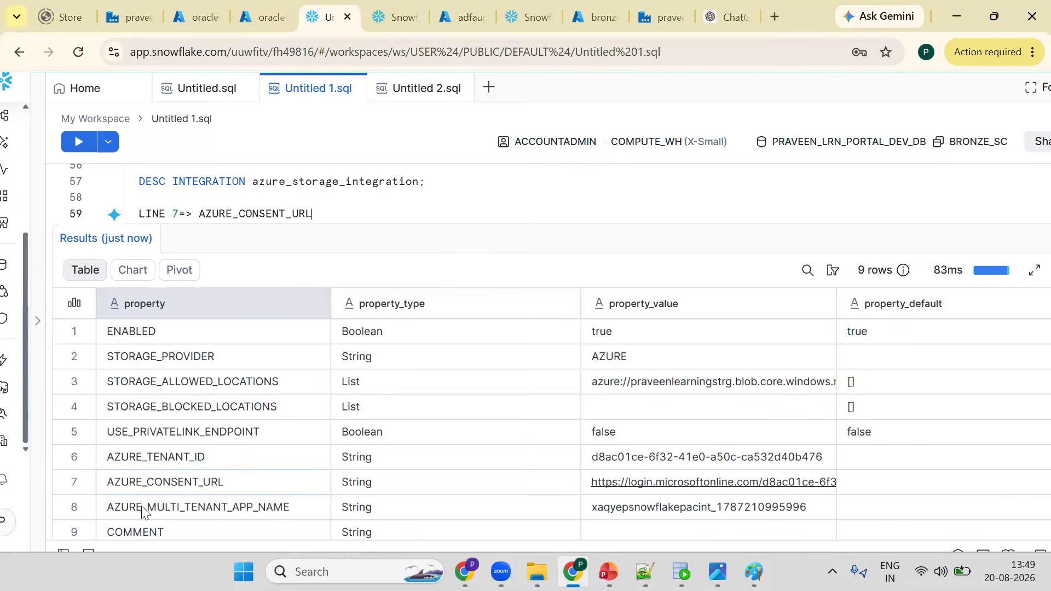
left_click(181, 505)
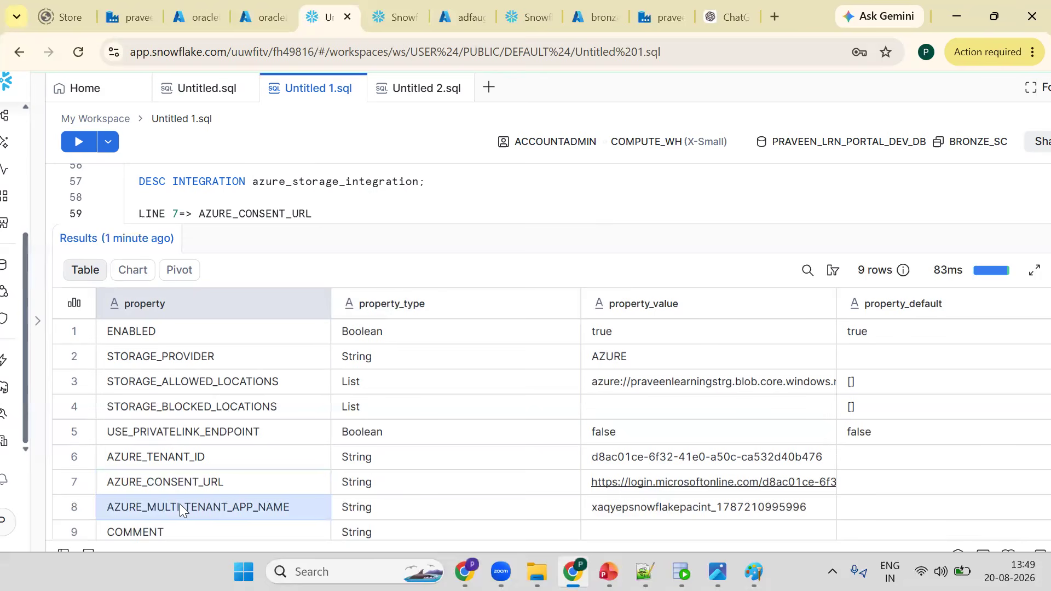
left_click(665, 510)
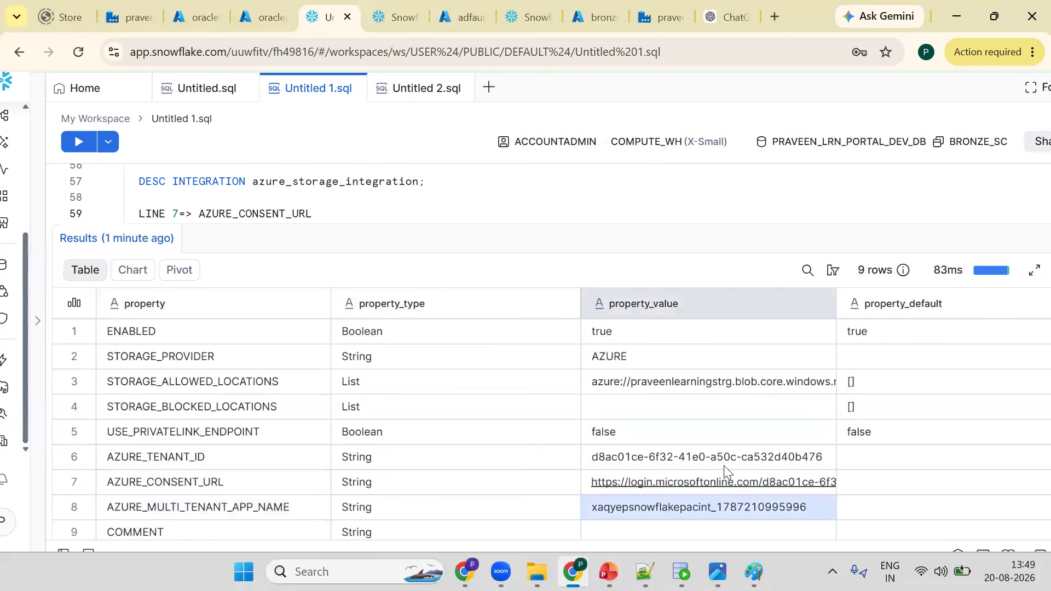
double_click(697, 513)
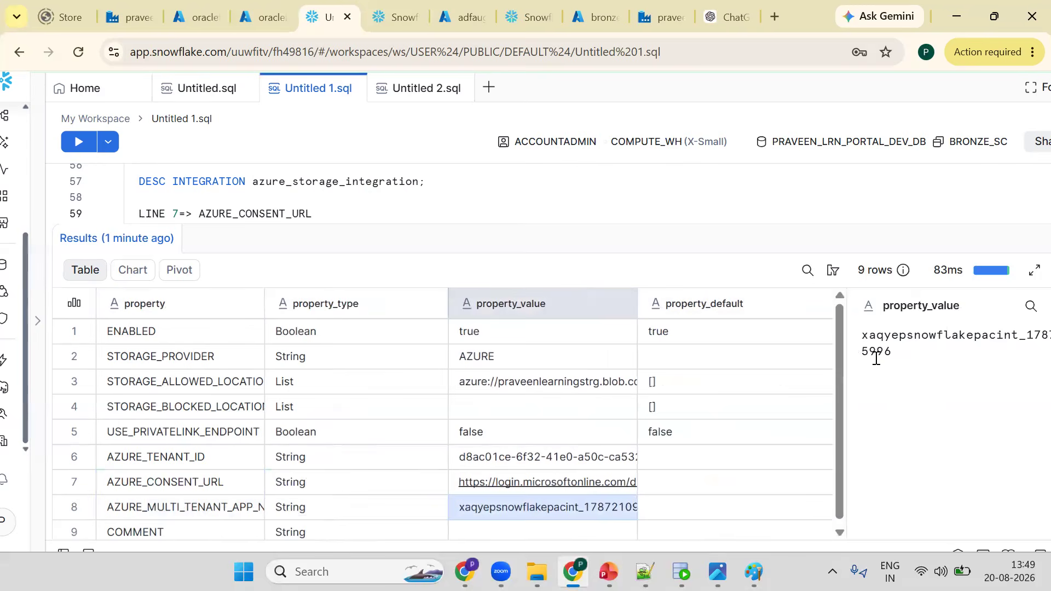
double_click(875, 358)
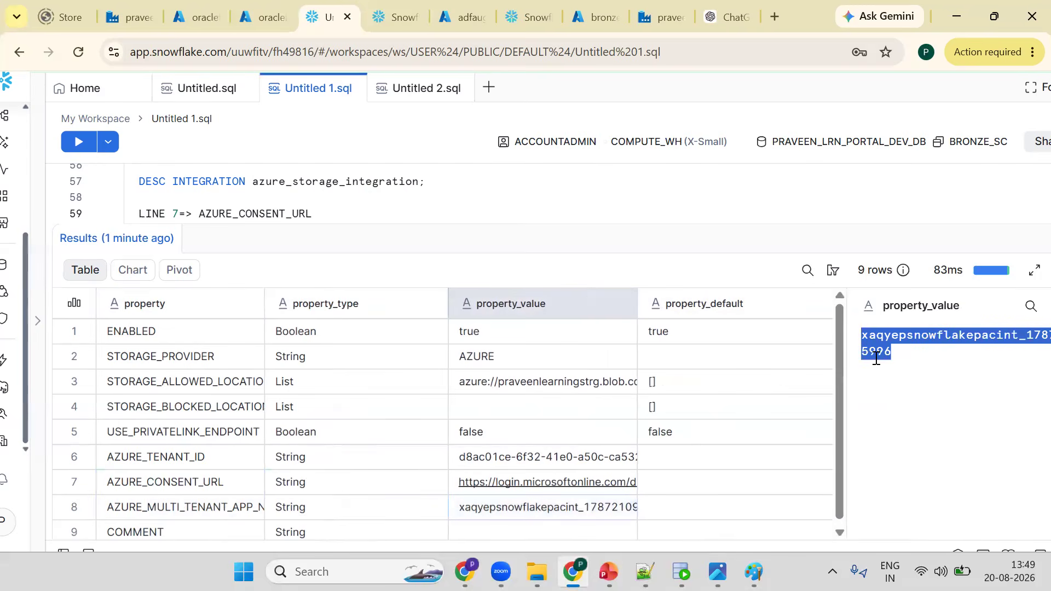
left_click(203, 485)
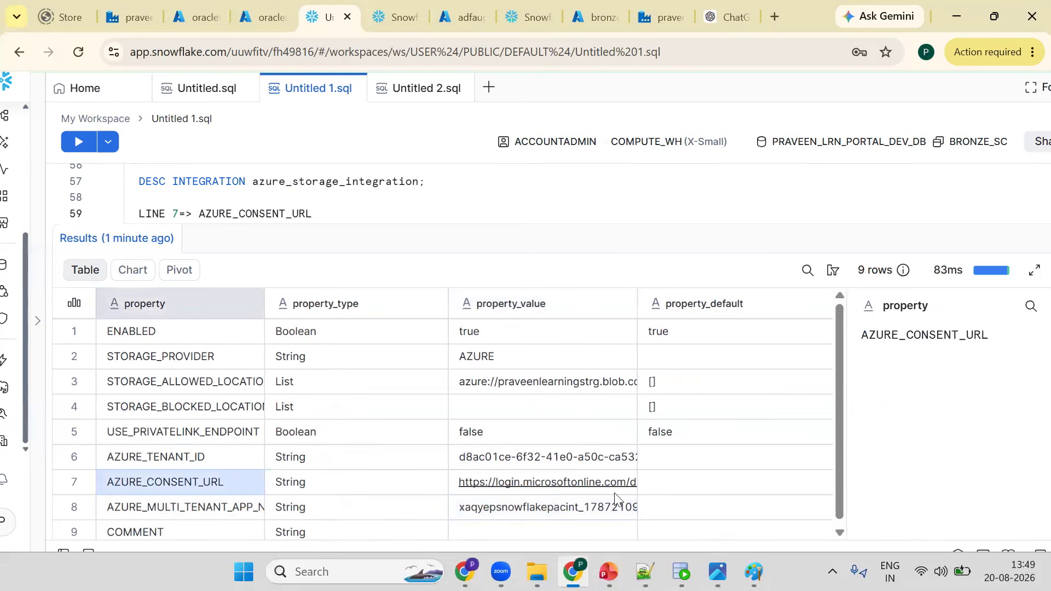
left_click(174, 510)
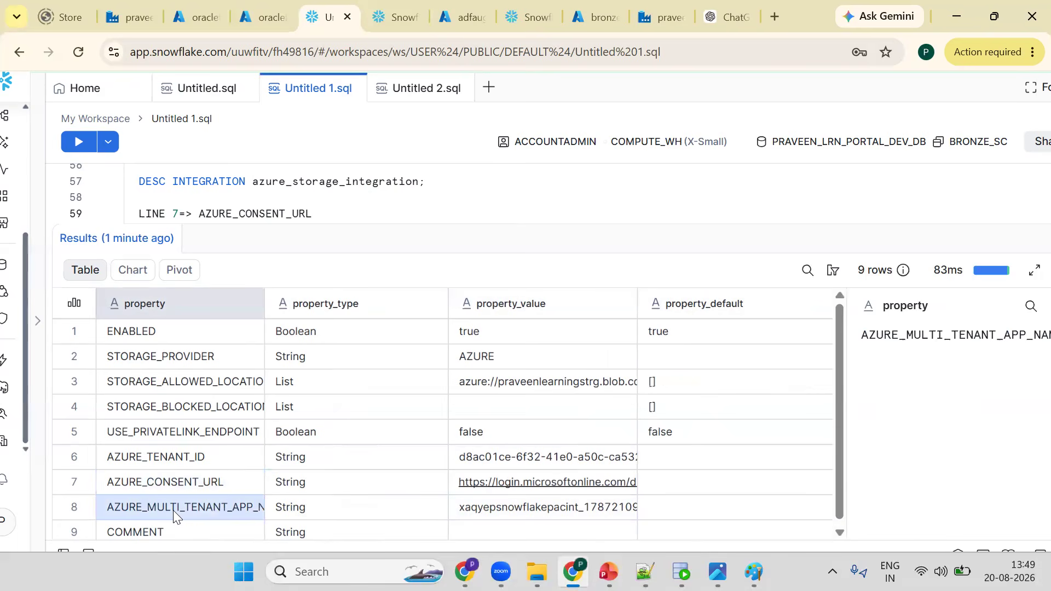
left_click(549, 516)
double_click(903, 341)
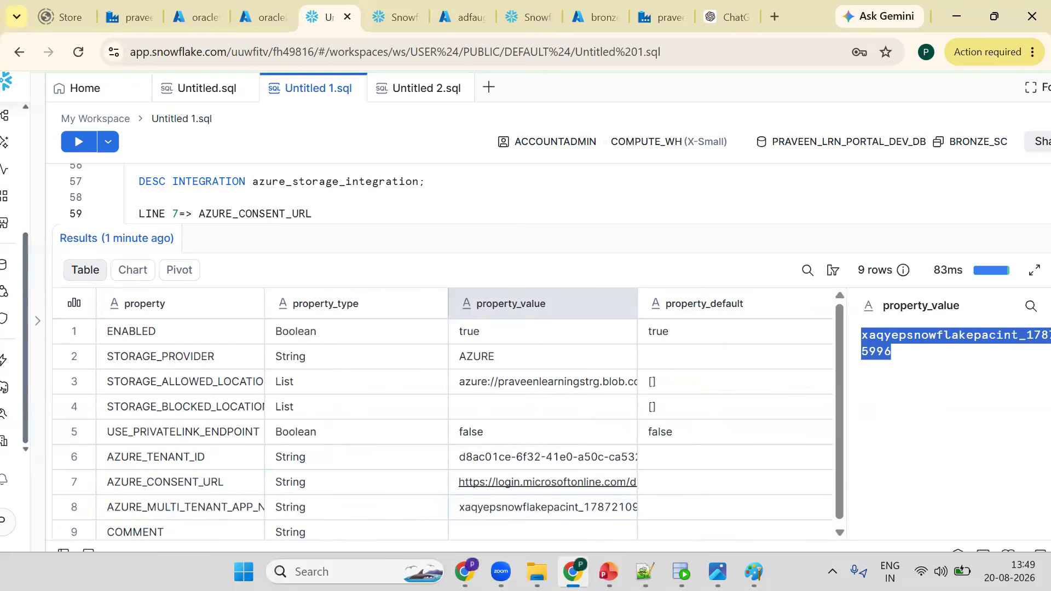
- In Paint, paste the copied app name as red text above the SNOWFLKAKE box in the diagram
key("alt+Tab")
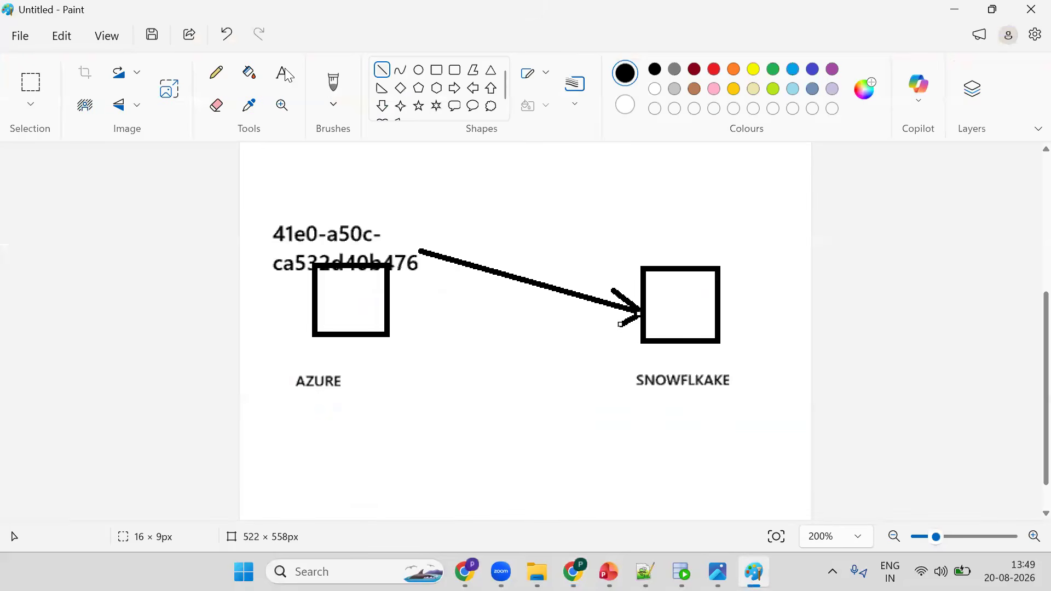
left_click(579, 212)
left_click_drag(579, 212, 731, 254)
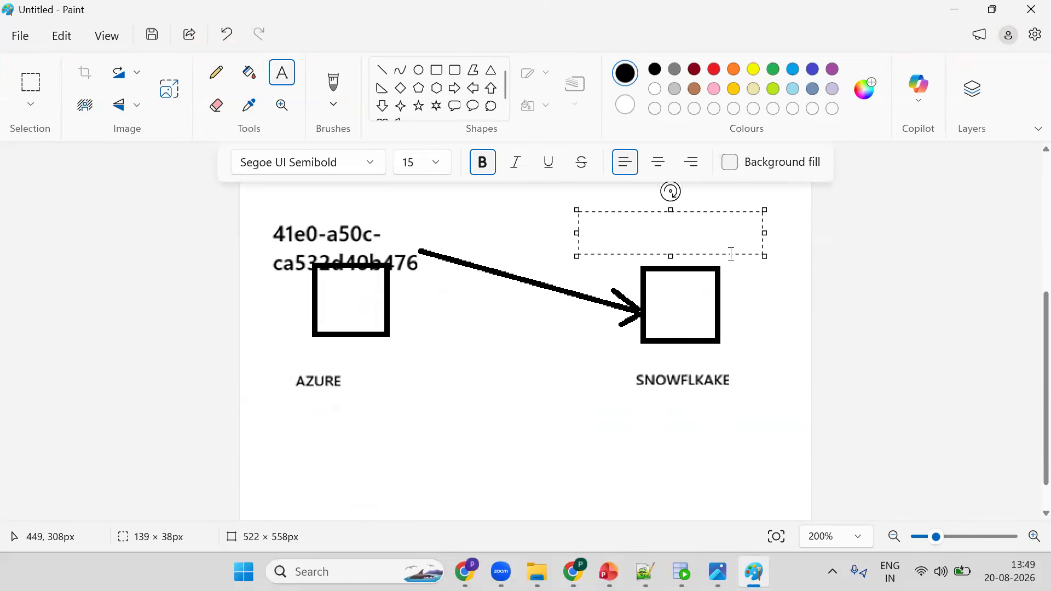
key("ctrl+v")
key("ctrl+a")
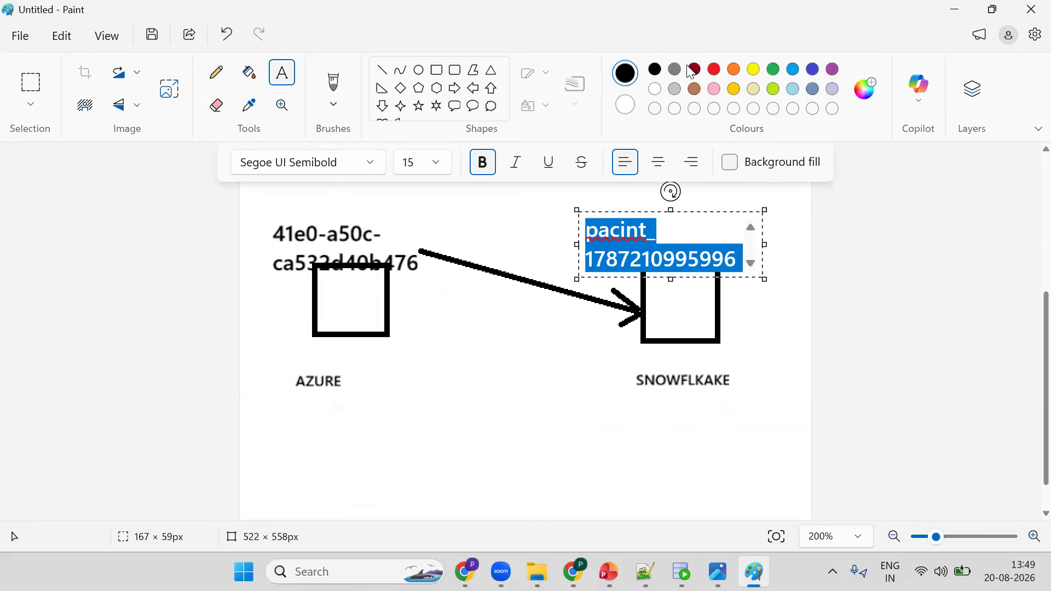
left_click(714, 69)
left_click(516, 223)
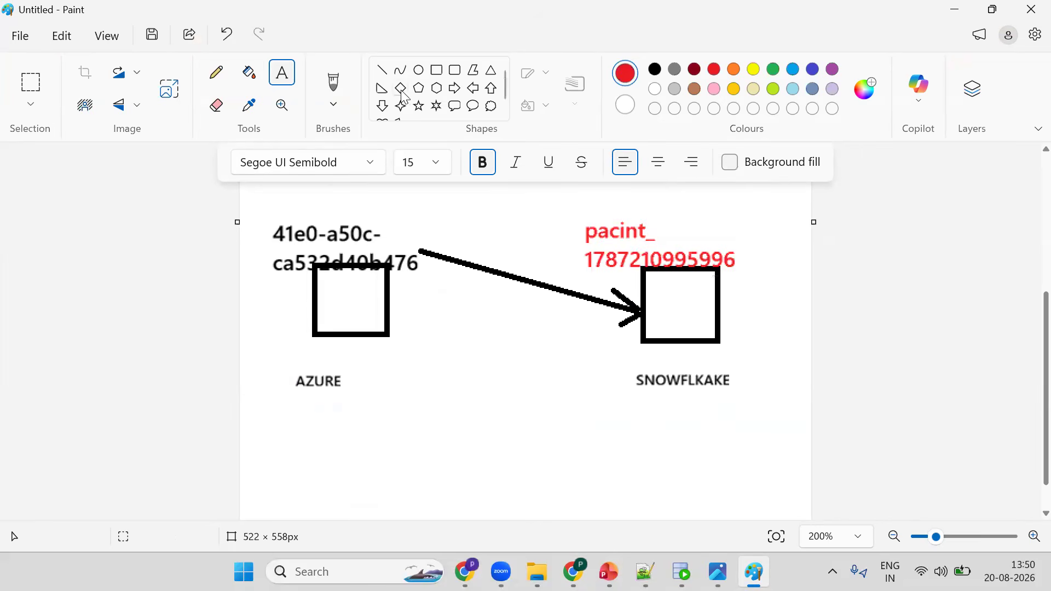
- Draw a red arrow from the app name text back to the AZURE box
left_click(384, 71)
left_click_drag(401, 324, 585, 251)
left_click_drag(402, 322, 419, 296)
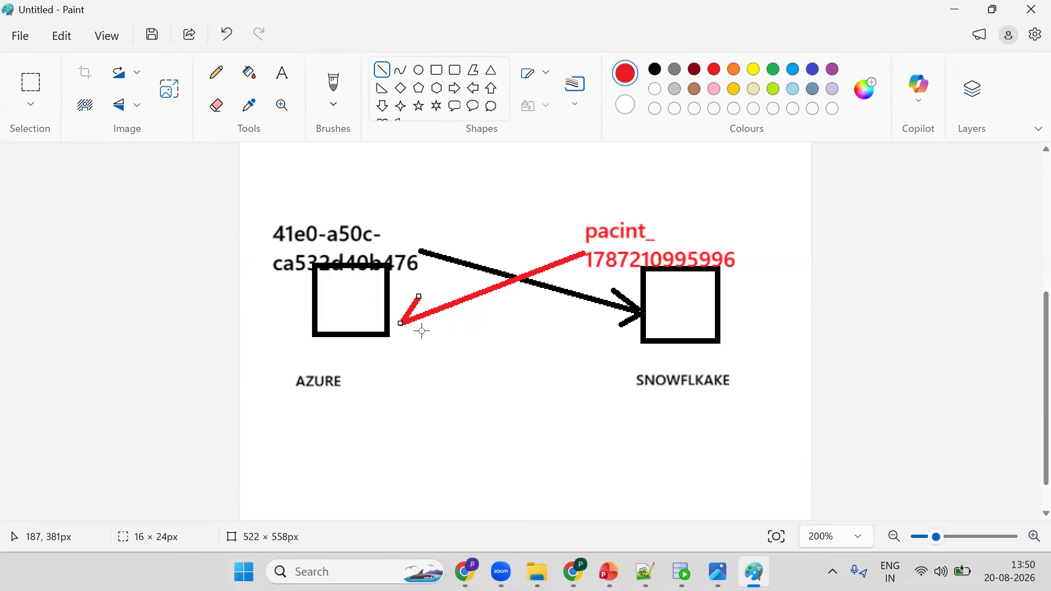
left_click_drag(432, 334, 397, 318)
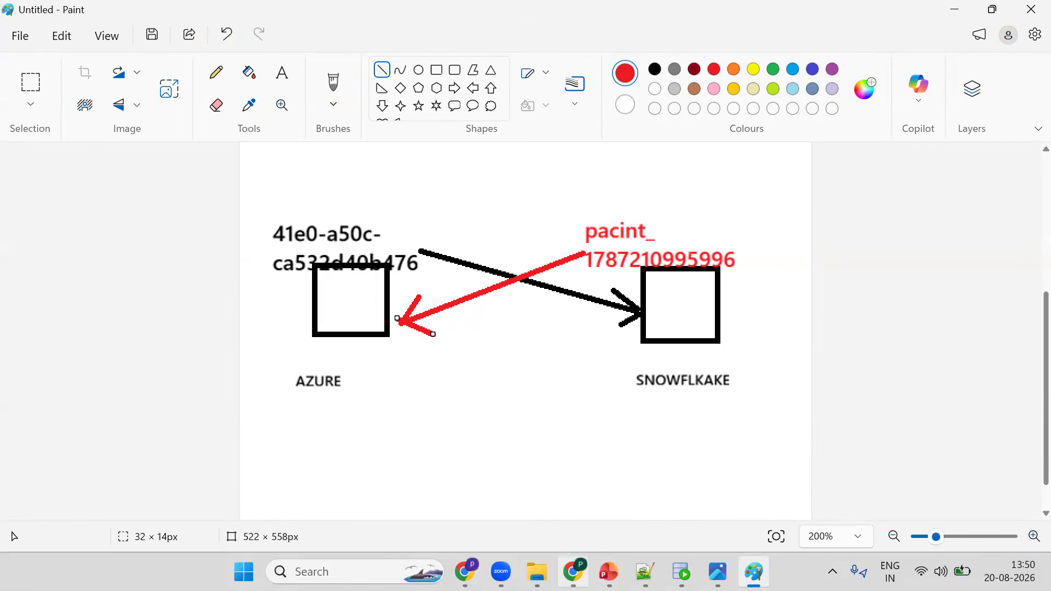
- Review the CREATE STAGE and CREATE STORAGE INTEGRATION statements higher up in the worksheet
key("alt+Tab")
scroll(328, 241, "up", 2)
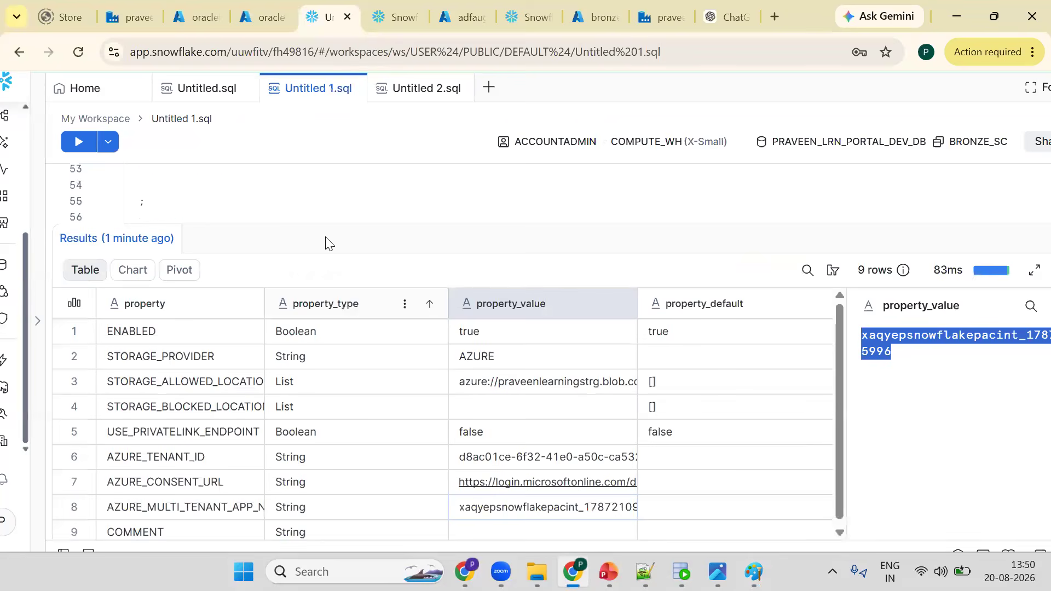
scroll(322, 222, "up", 2)
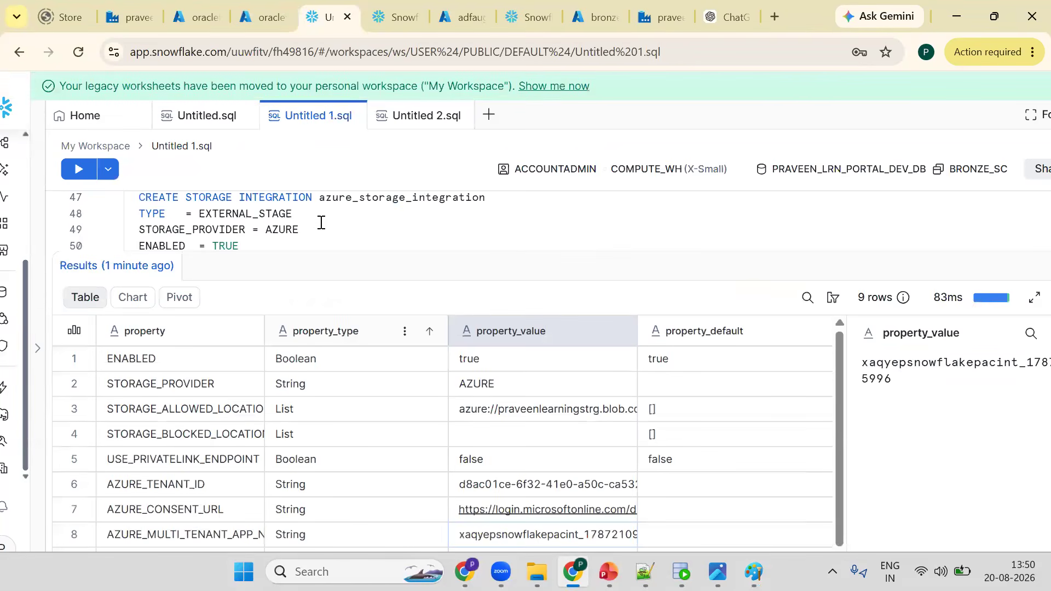
scroll(321, 222, "up", 2)
left_click(330, 238)
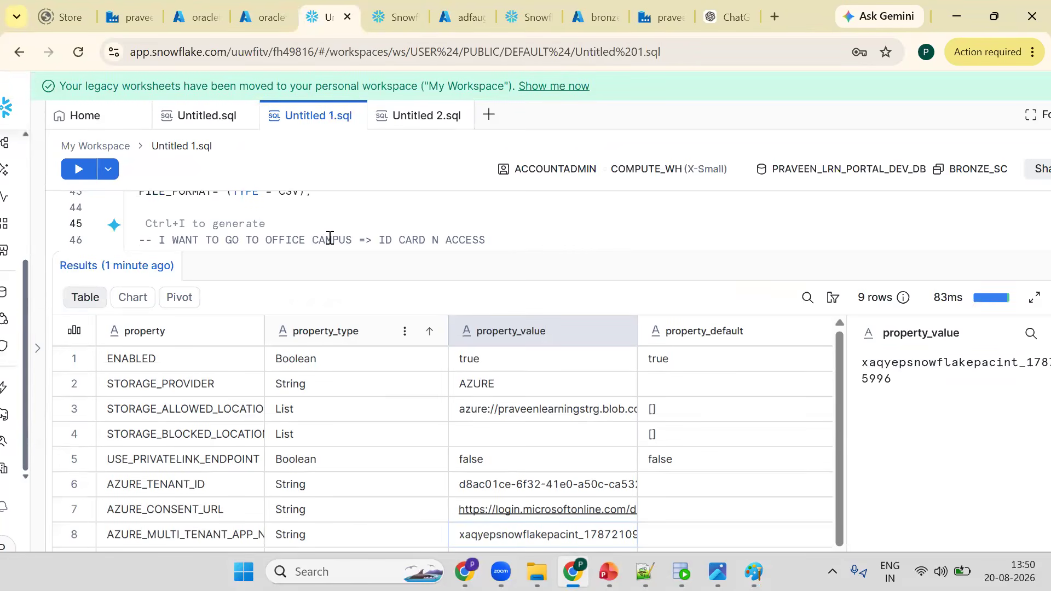
key("Up")
key("Up")
key("Up")
key("Up")
key("Up")
key("Down")
key("Down")
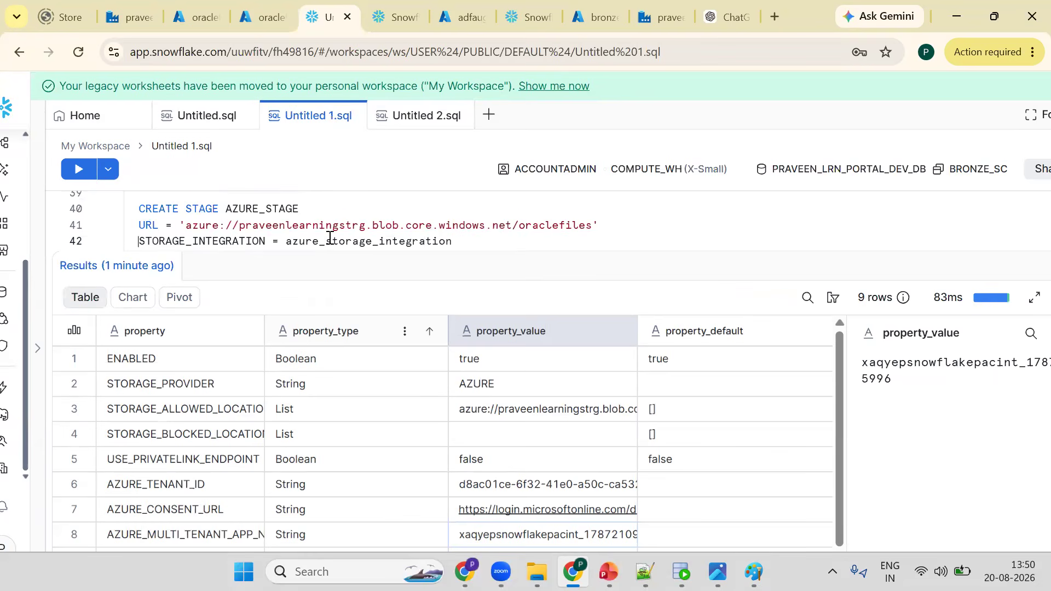
key("Down")
key("Down")
key("Down")
key("Down")
key("Down")
key("Down")
key("Down")
key("Down")
key("Down")
key("Down")
key("Down")
key("Down")
key("Down")
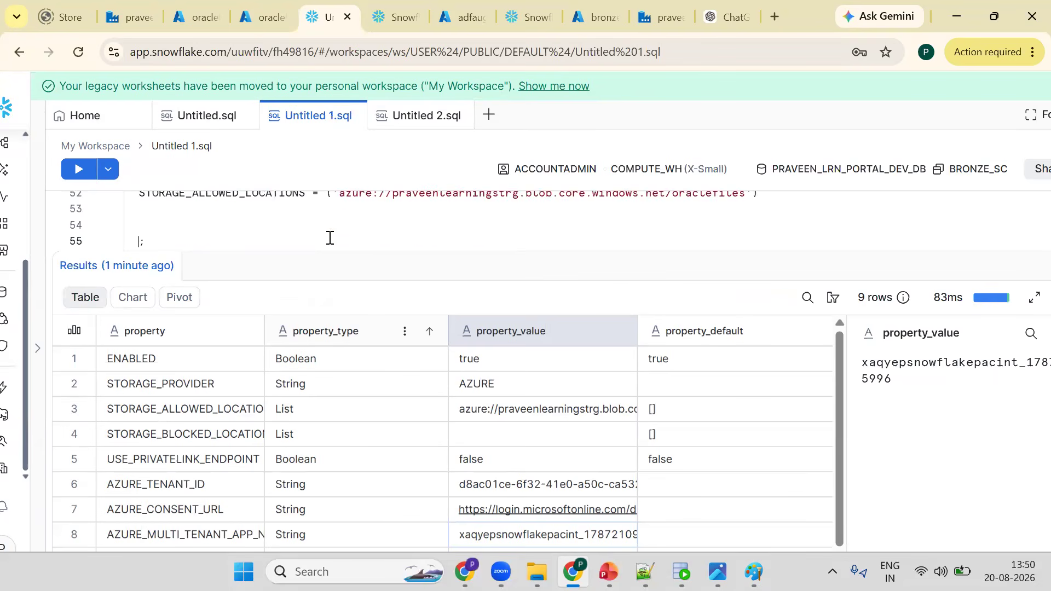
key("Down")
key("Down")
key("Down")
key("Down")
key("Down")
key("Down")
key("Up")
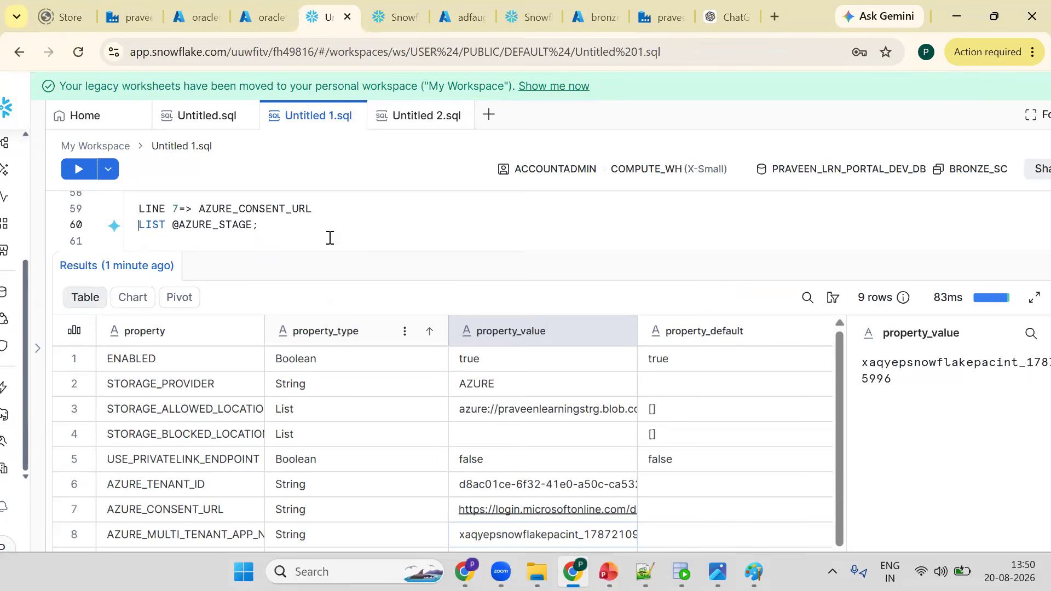
type(";")
key("Return")
key("ctrl+Return")
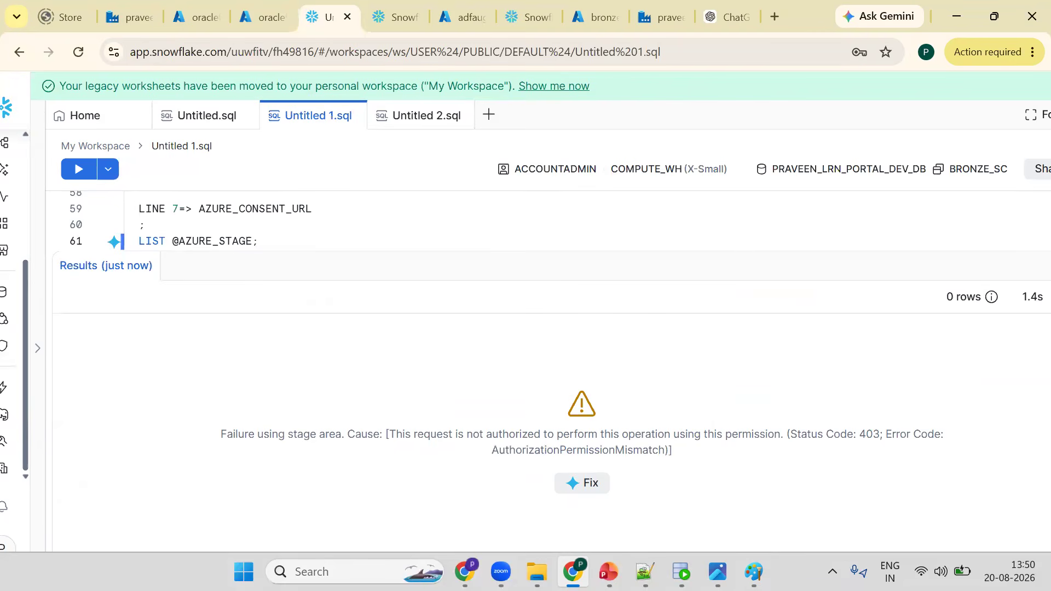
- Paste the stage failure error message as a comment below the LIST statement and add blank lines
left_click(752, 571)
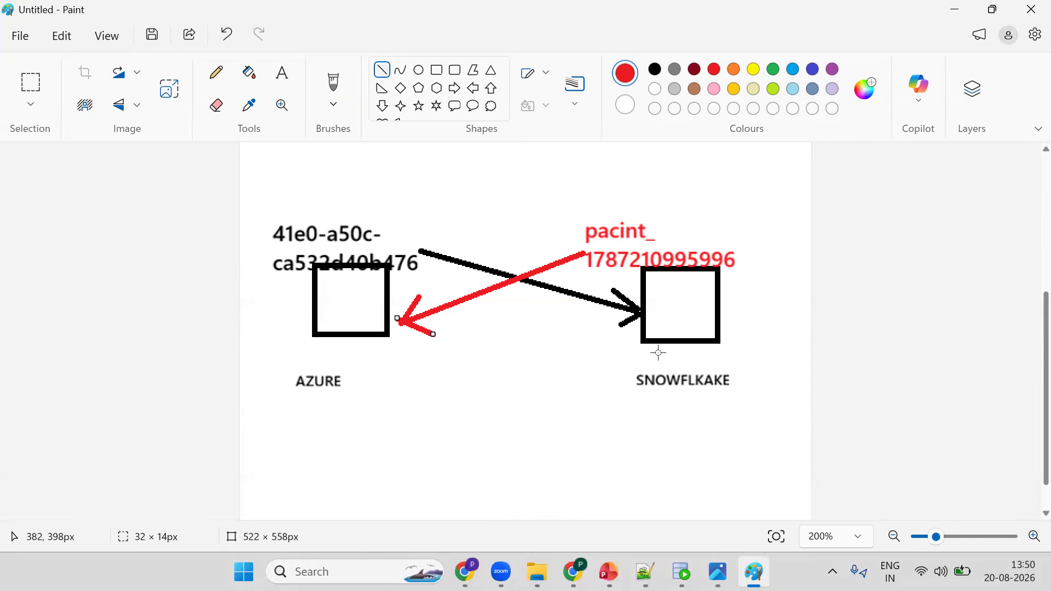
key("alt+Tab")
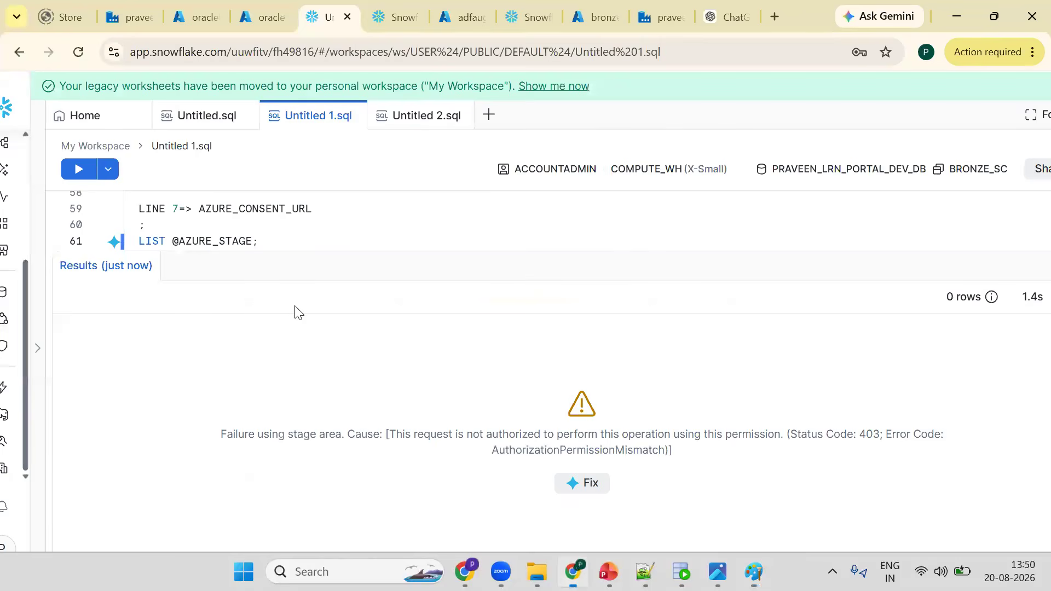
type("---Failure using stage area. Cause: [This request is not authorized to perform this operation using this permission. (Status Code: 403; Error Code: AuthorizationPermissionMismatch)]")
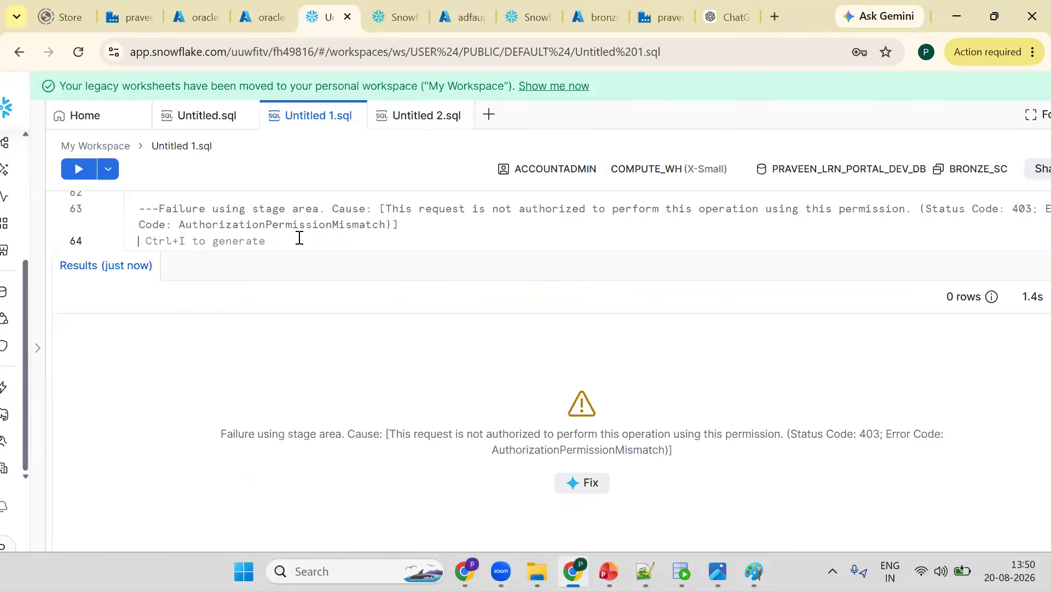
key("Return")
key("Return")
key("Return")
key("Return")
key("Return")
key("Return")
key("Return")
key("Return")
key("Return")
key("Return")
key("Return")
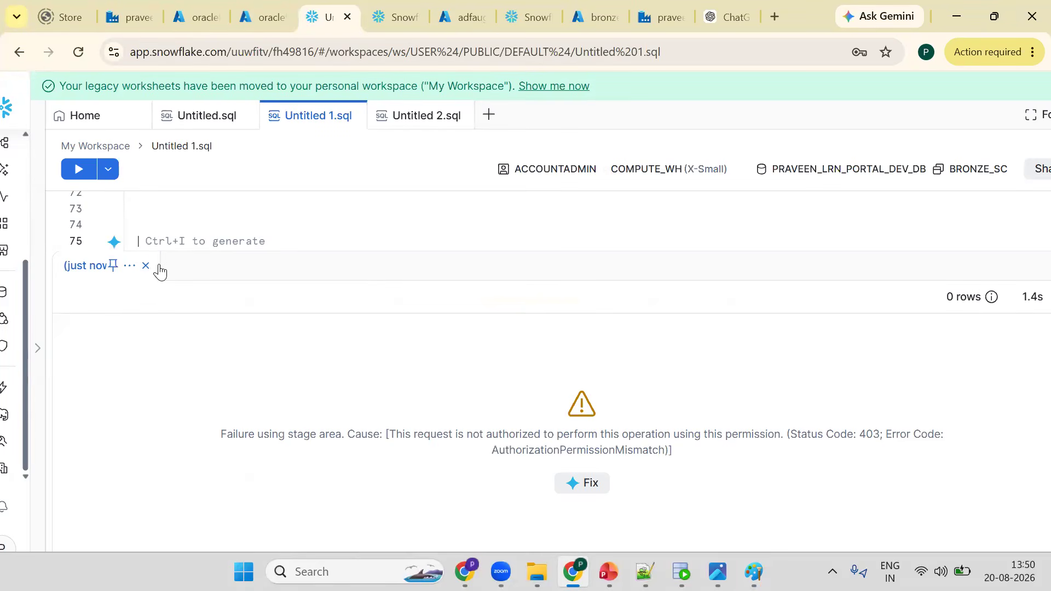
- Re-run the DESC INTEGRATION azure_storage_integration statement
left_click(150, 267)
left_click(201, 269)
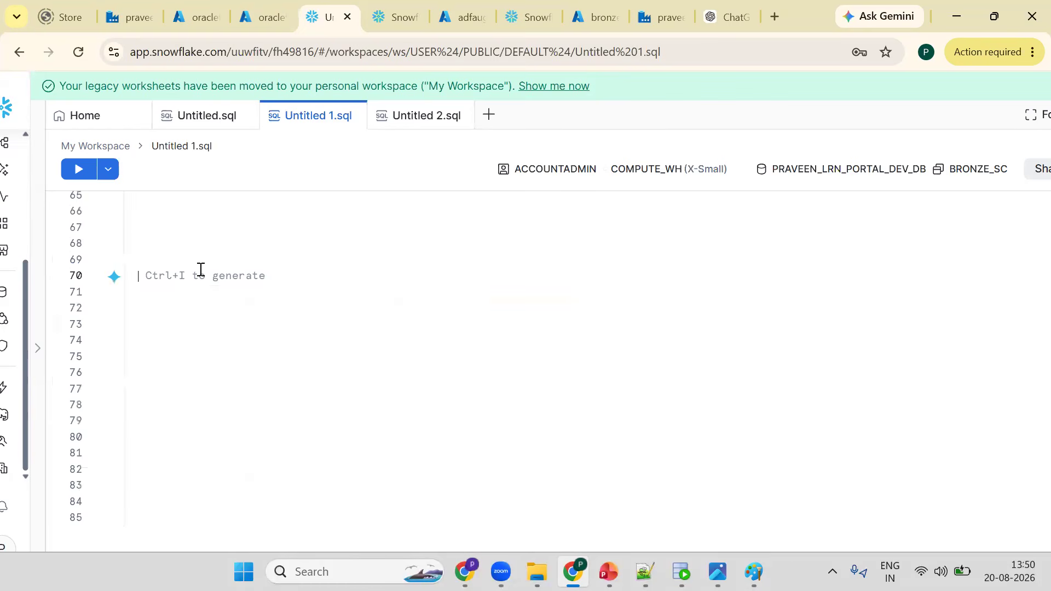
key("Up")
key("Up")
key("Up")
key("Up")
key("Up")
key("Up")
key("Up")
key("Up")
key("Up")
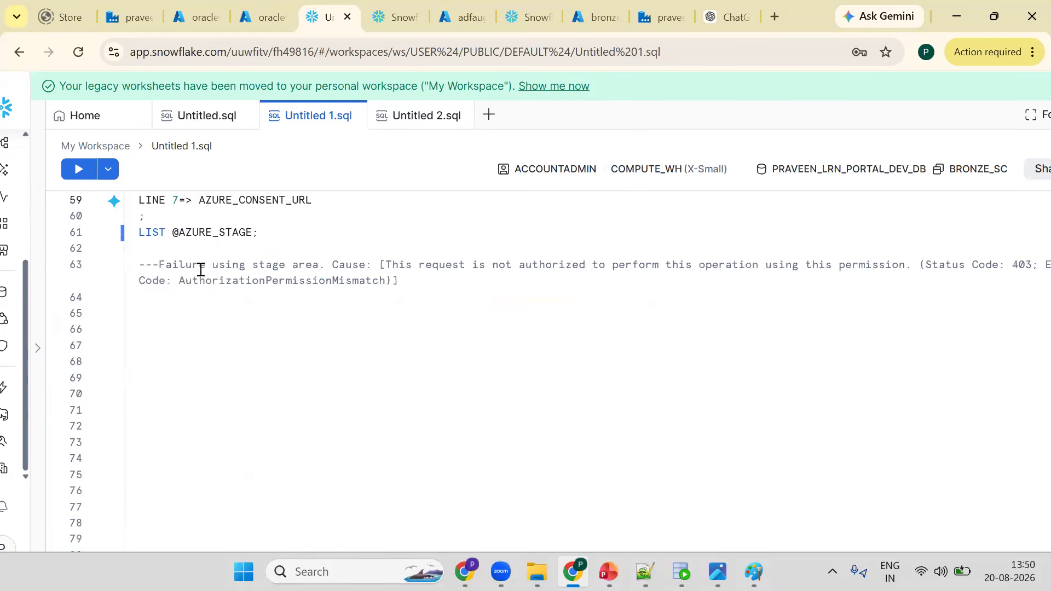
key("Up")
key("Up")
key("Up")
key("Up")
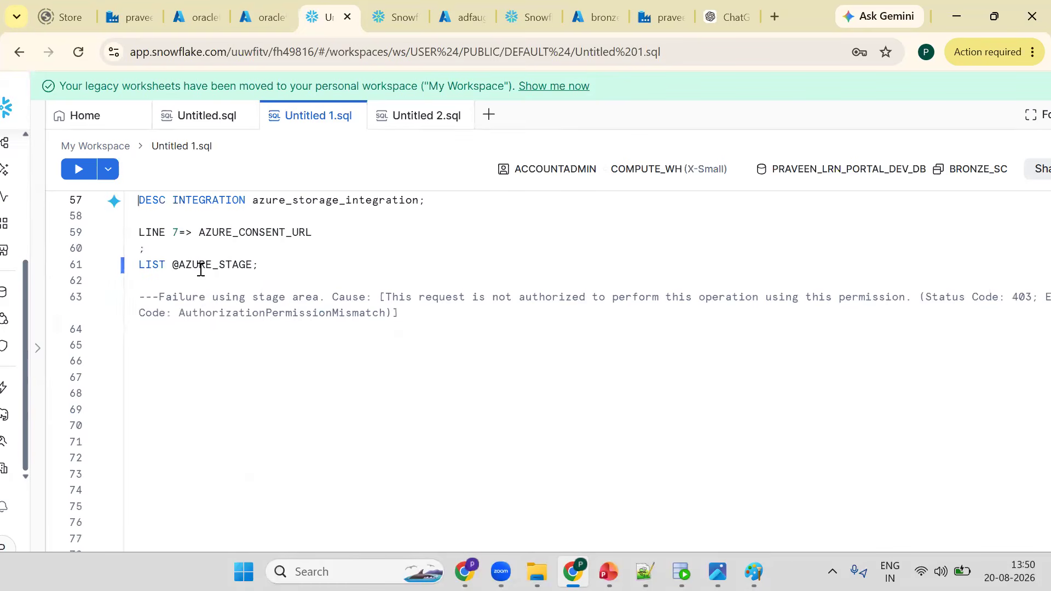
key("ctrl+Return")
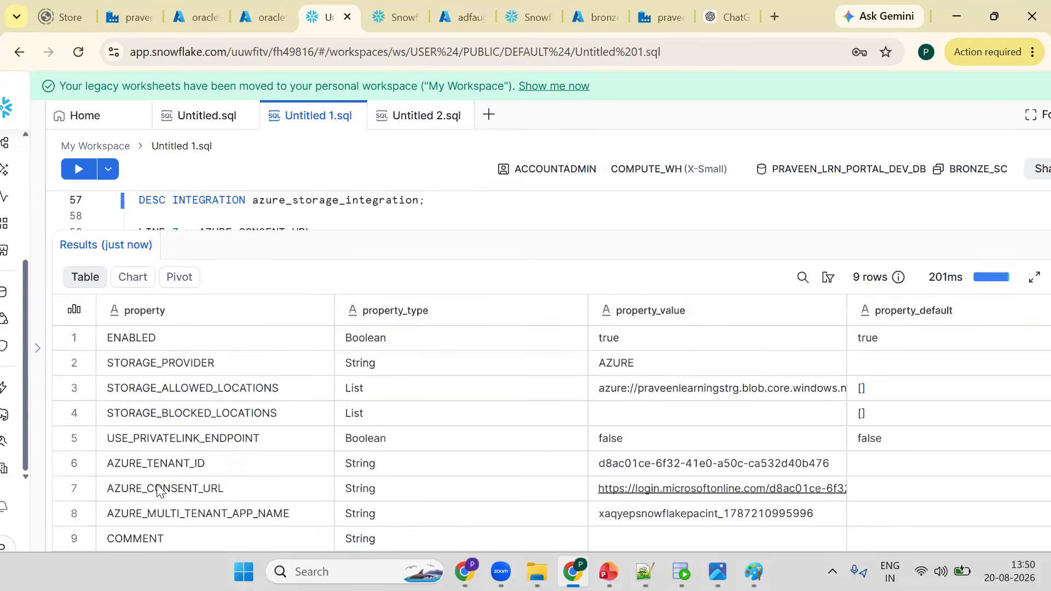
- Compare the integration's consent URL and multi-tenant app name rows with the diagram
left_click(769, 492)
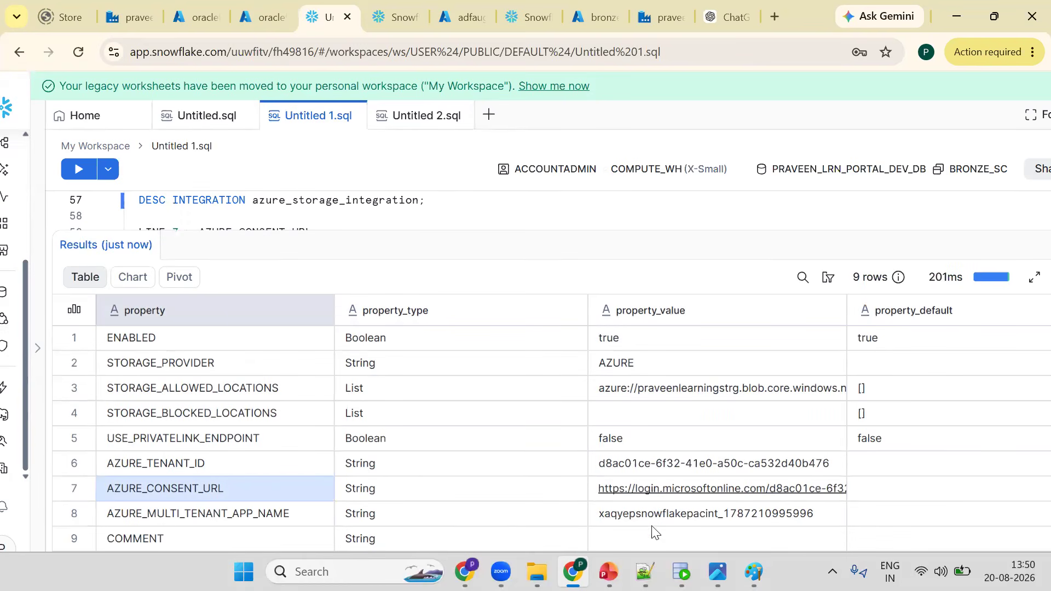
left_click(757, 515)
key("alt+Tab")
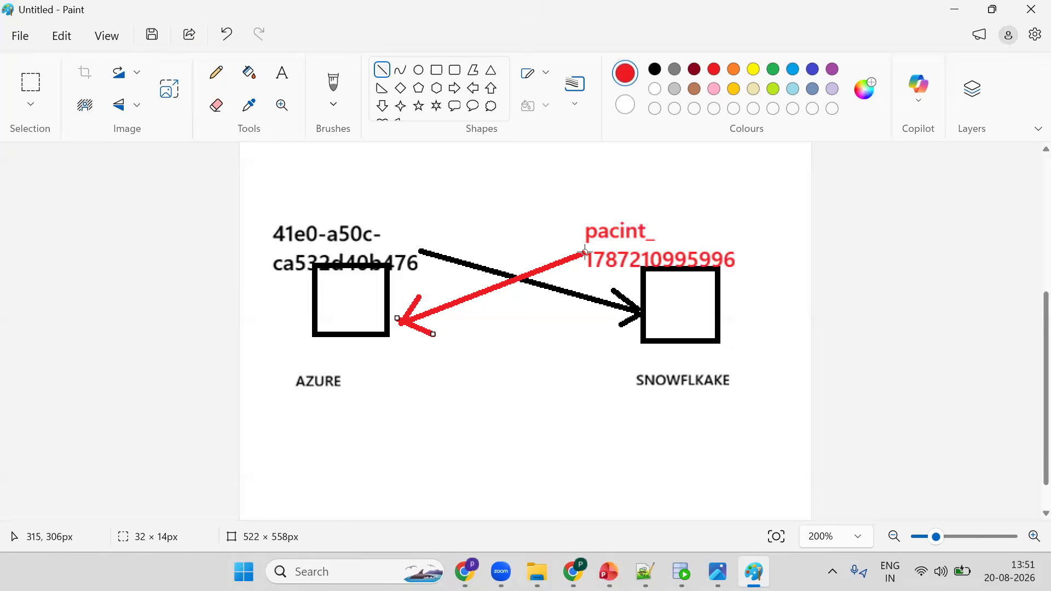
key("alt+Tab")
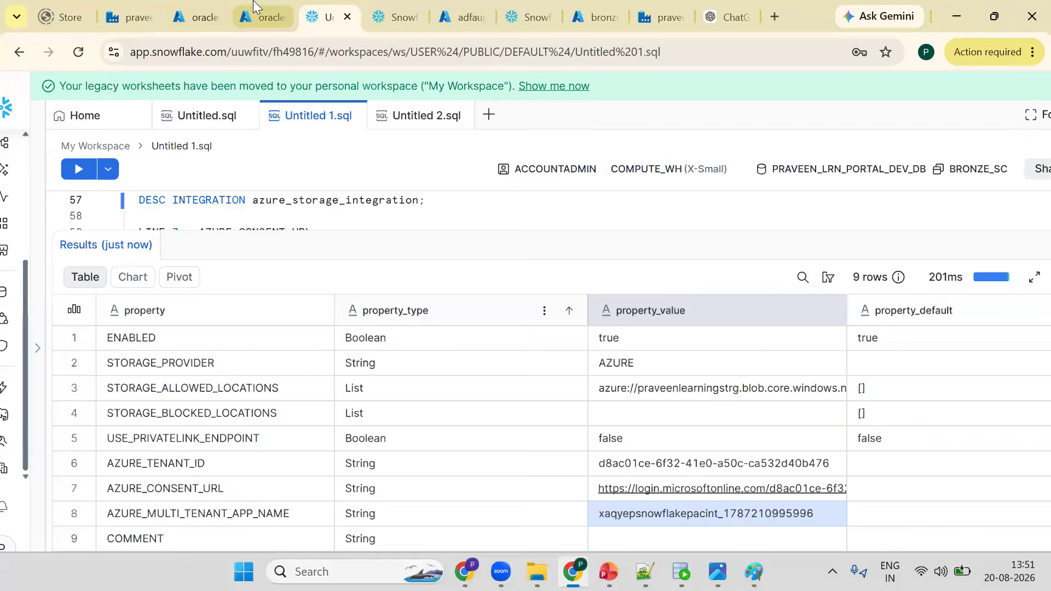
- Switch to the Azure portal oraclefiles container tab and search for storage account
left_click(264, 17)
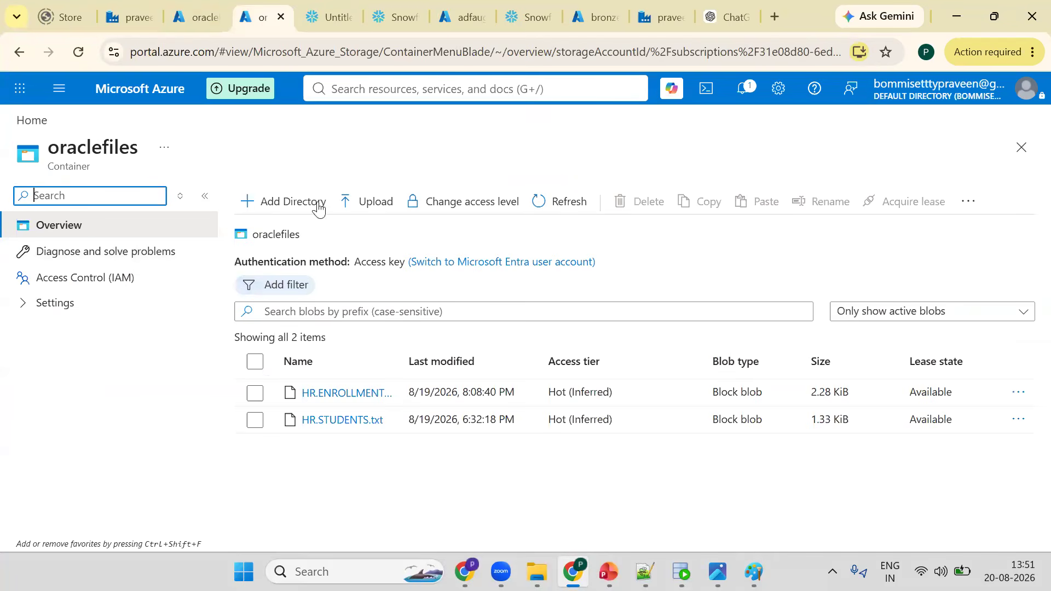
left_click(391, 89)
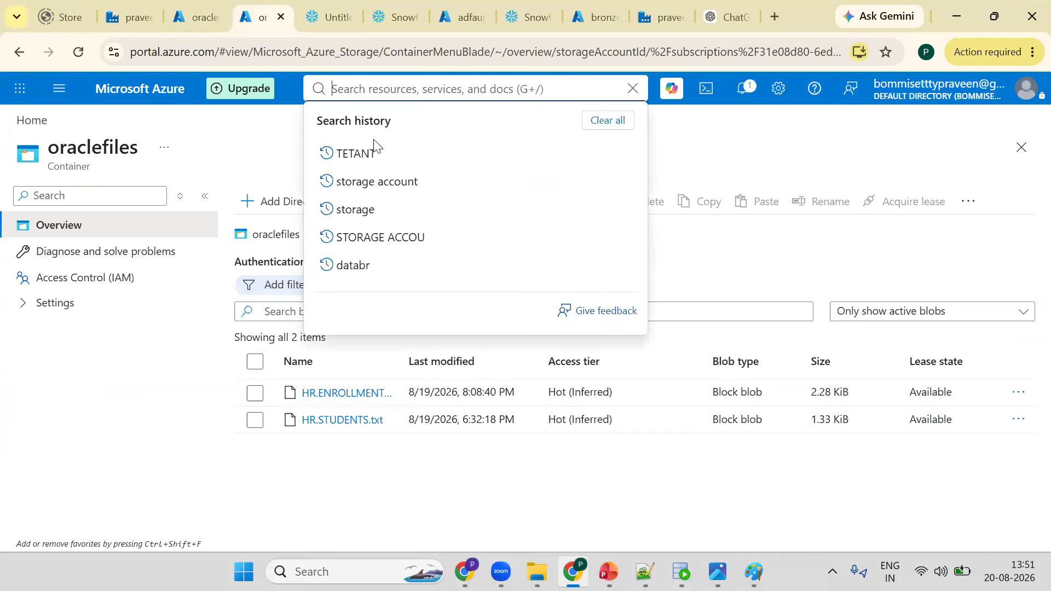
left_click(370, 186)
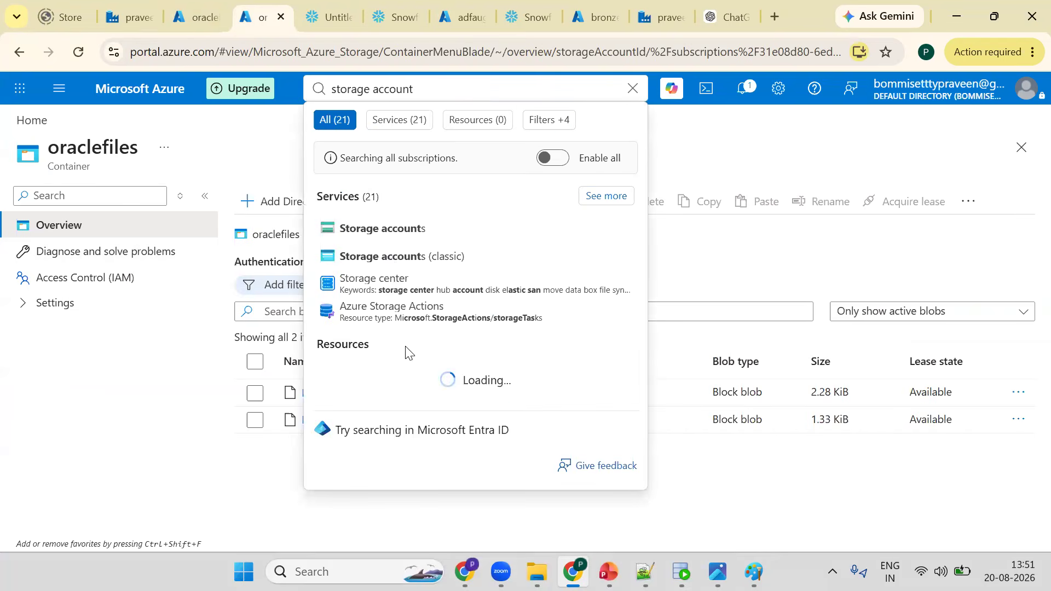
- Open the praveenlearningstrg storage account from the storage accounts list and go into its oraclefiles container
left_click(391, 238)
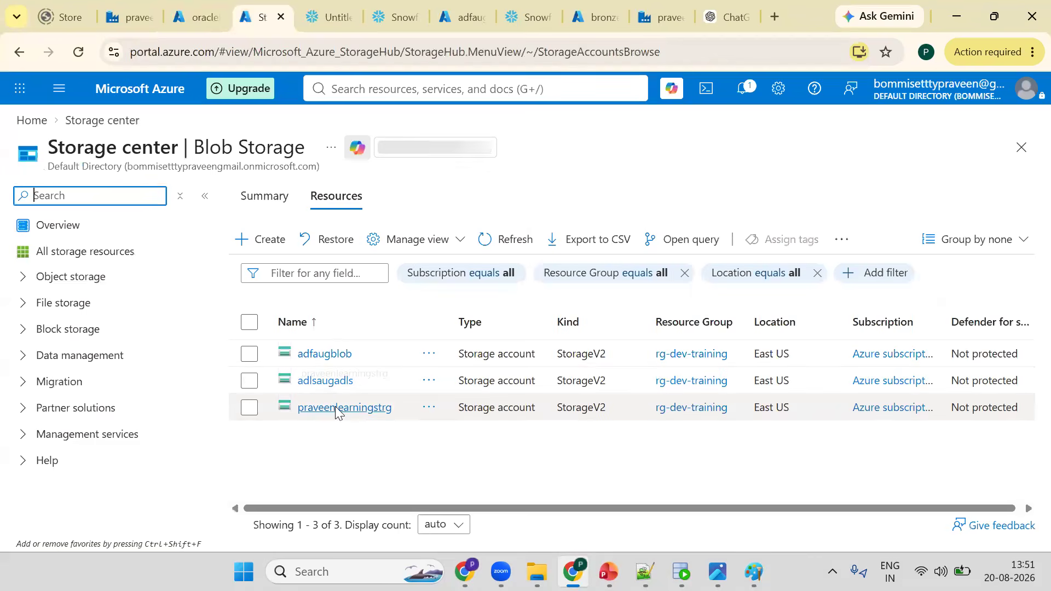
left_click(336, 408)
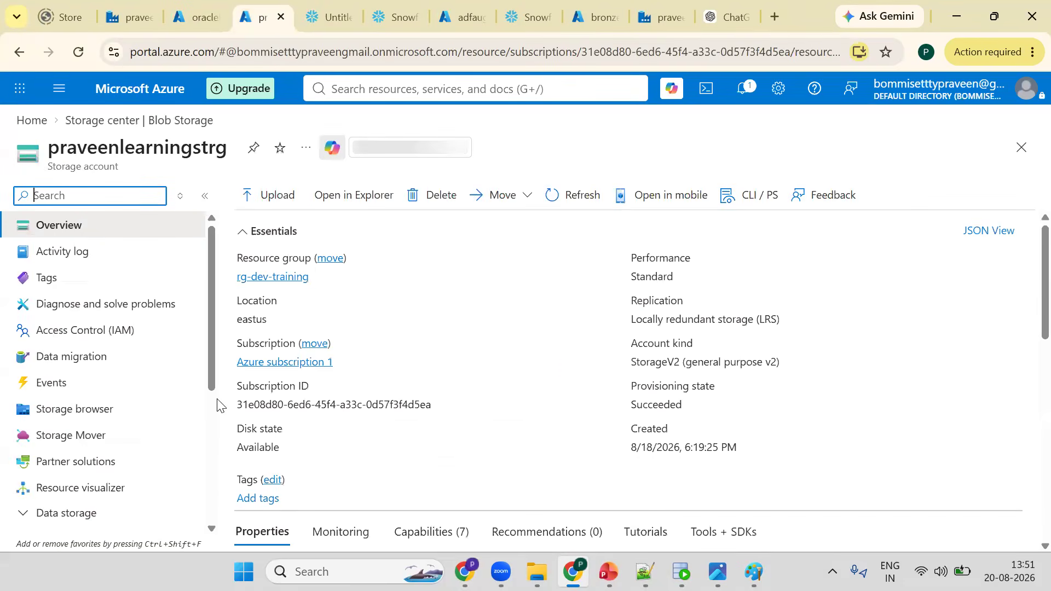
scroll(90, 298, "down", 5)
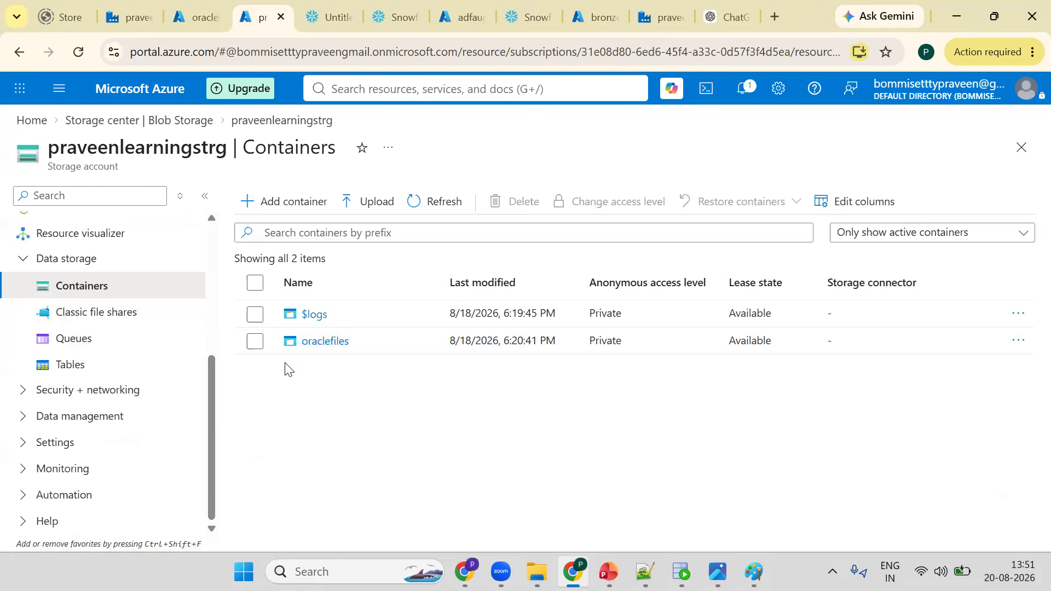
left_click(312, 340)
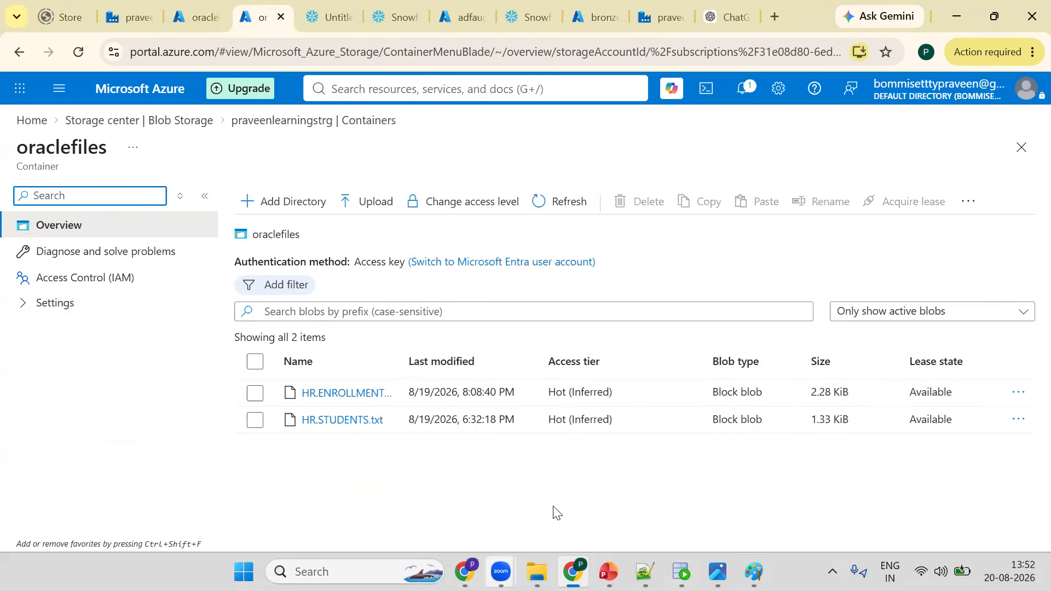
- Reopen the praveenlearningstrg storage account overview and select the account name
mouse_move(501, 571)
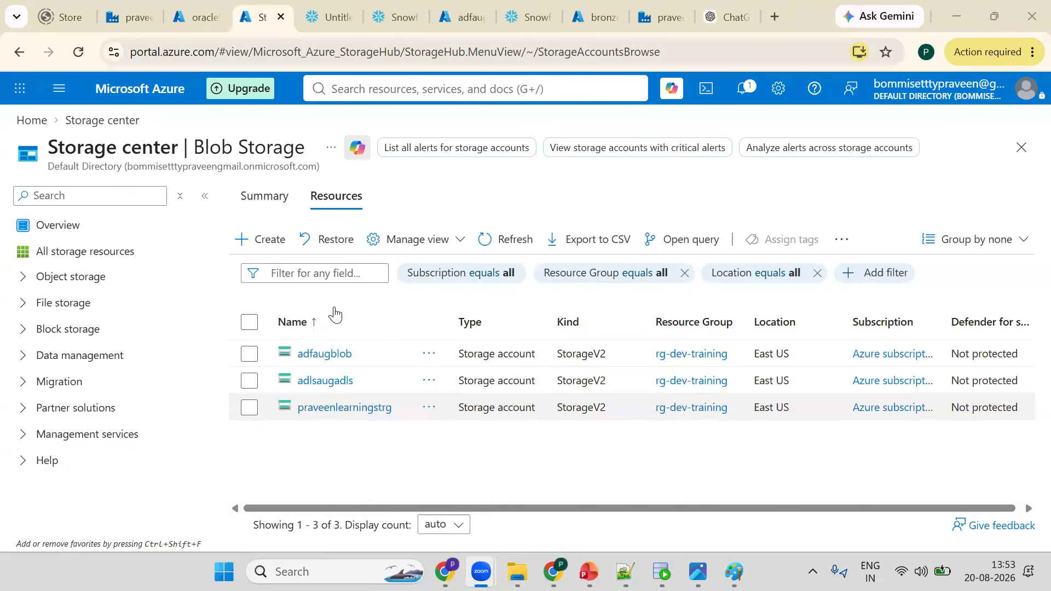
left_click(325, 410)
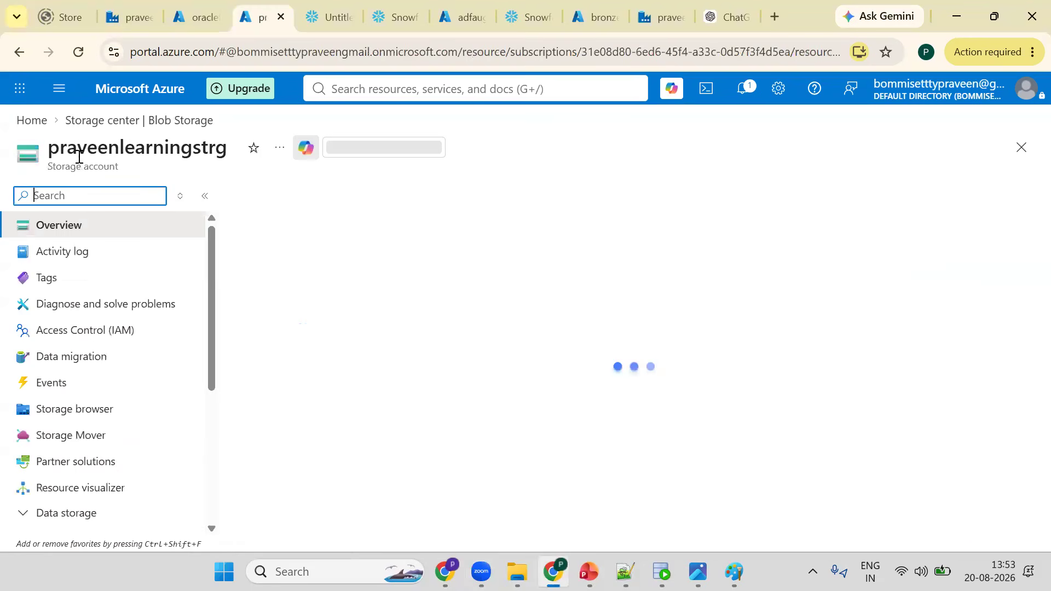
double_click(71, 149)
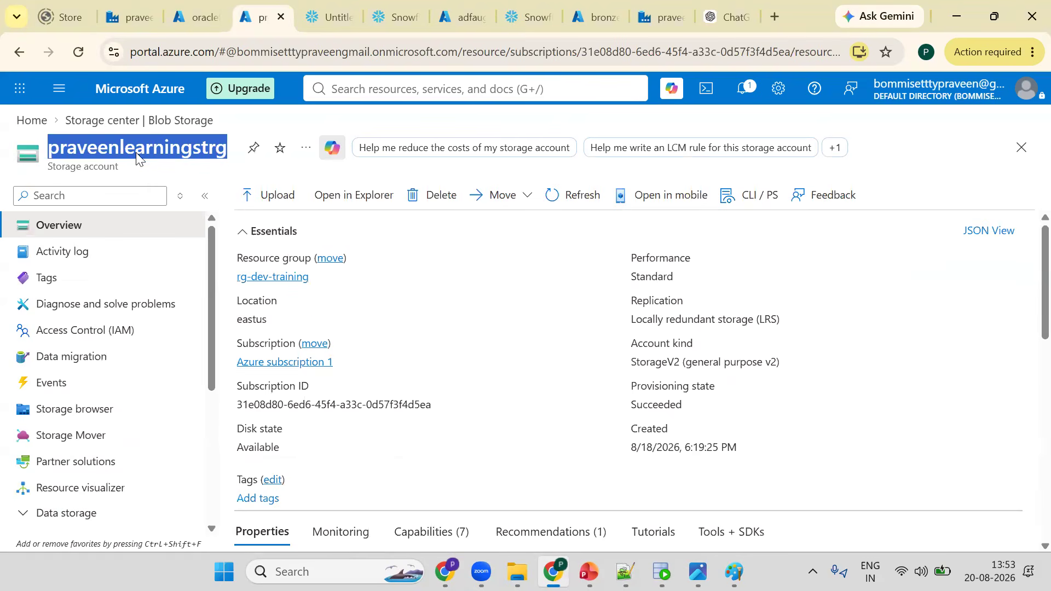
- Switch to the Snowflake worksheet, enlarge the editor pane and scroll through the storage integration script
left_click(351, 6)
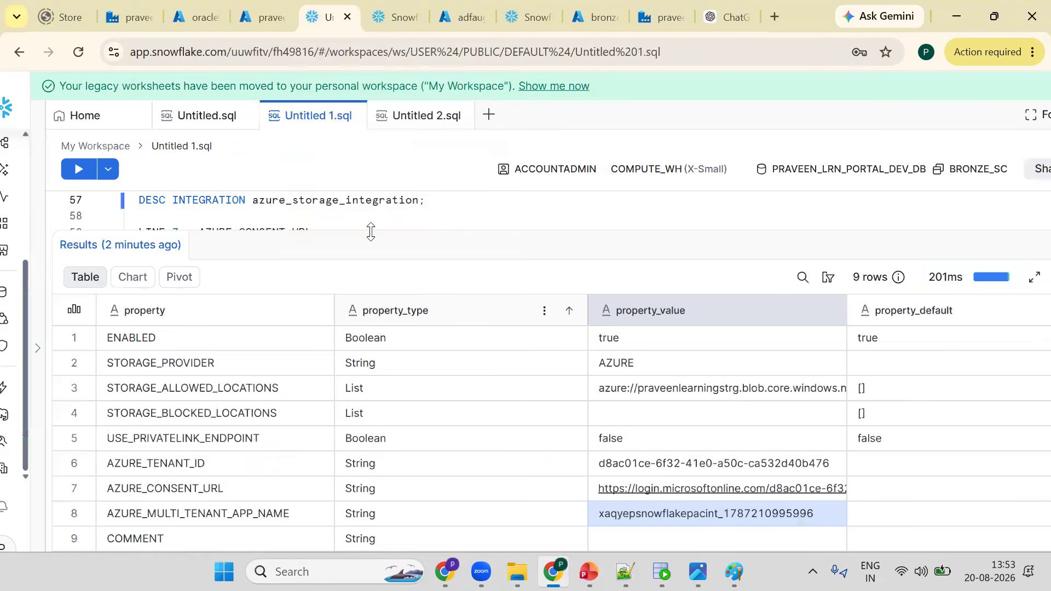
left_click_drag(371, 232, 363, 287)
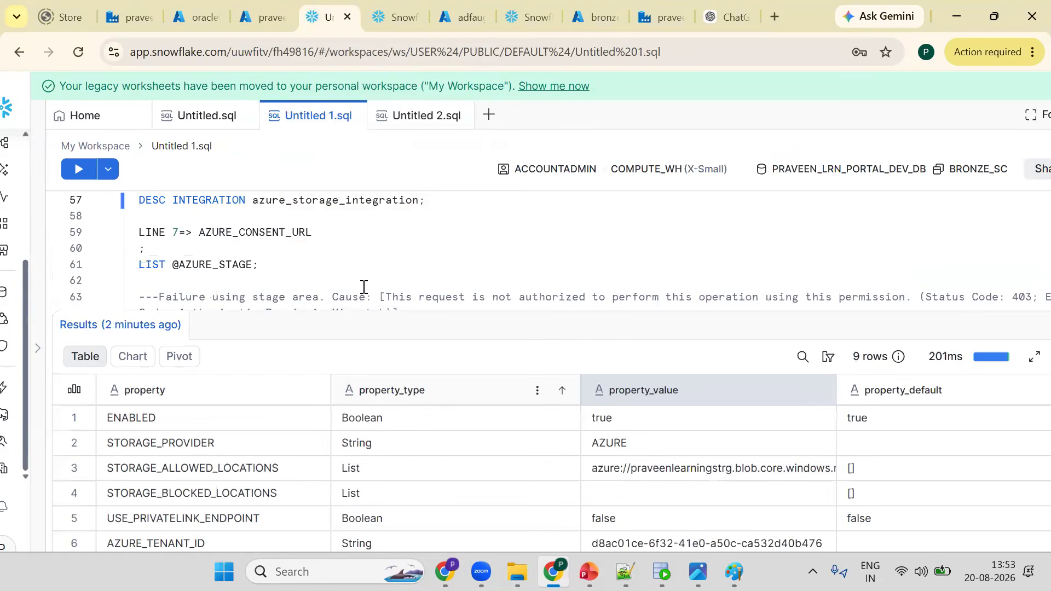
scroll(701, 225, "up", 4)
scroll(635, 224, "down", 2)
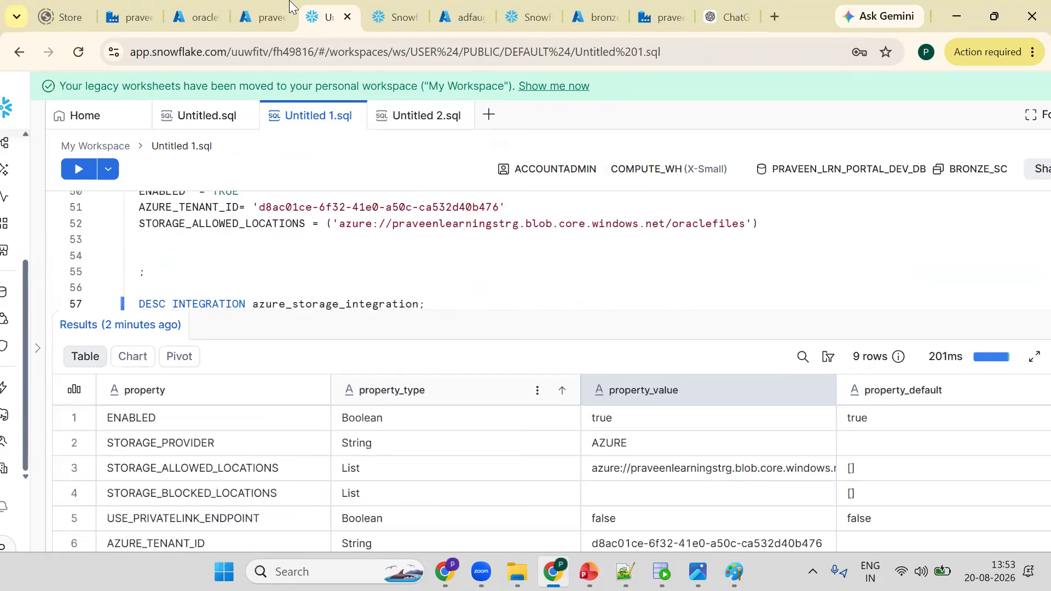
- Return to the storage account in Azure, open Access Control (IAM) role assignments and start adding a role assignment
left_click(262, 9)
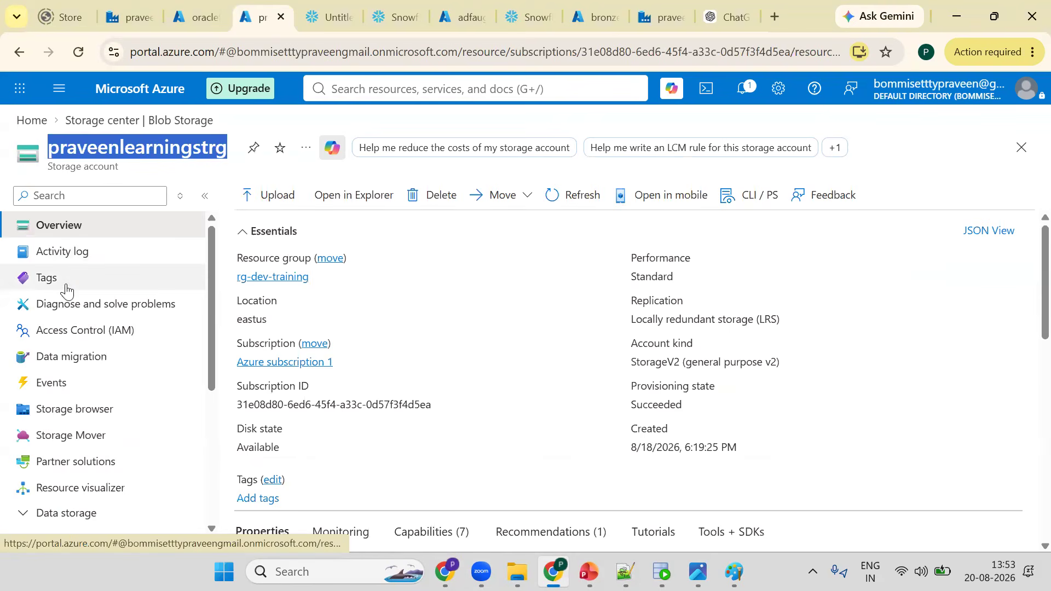
left_click(89, 334)
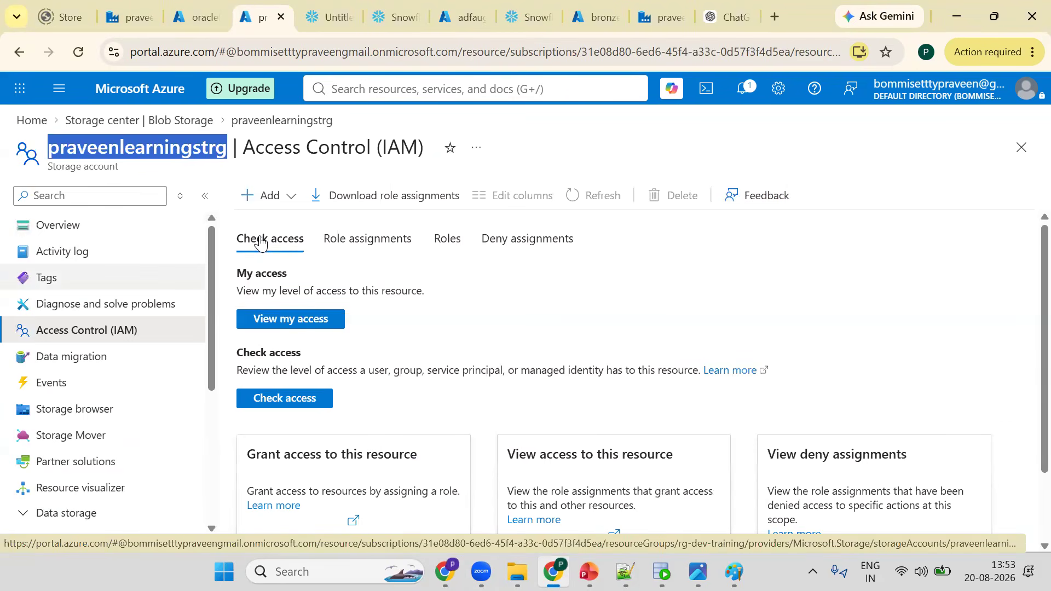
left_click(342, 241)
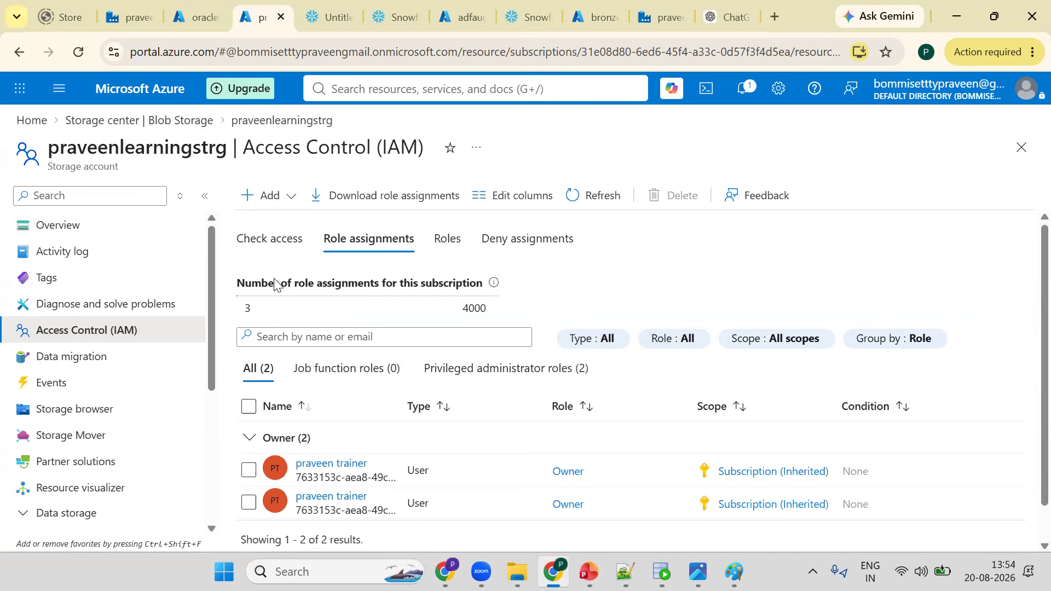
left_click(272, 213)
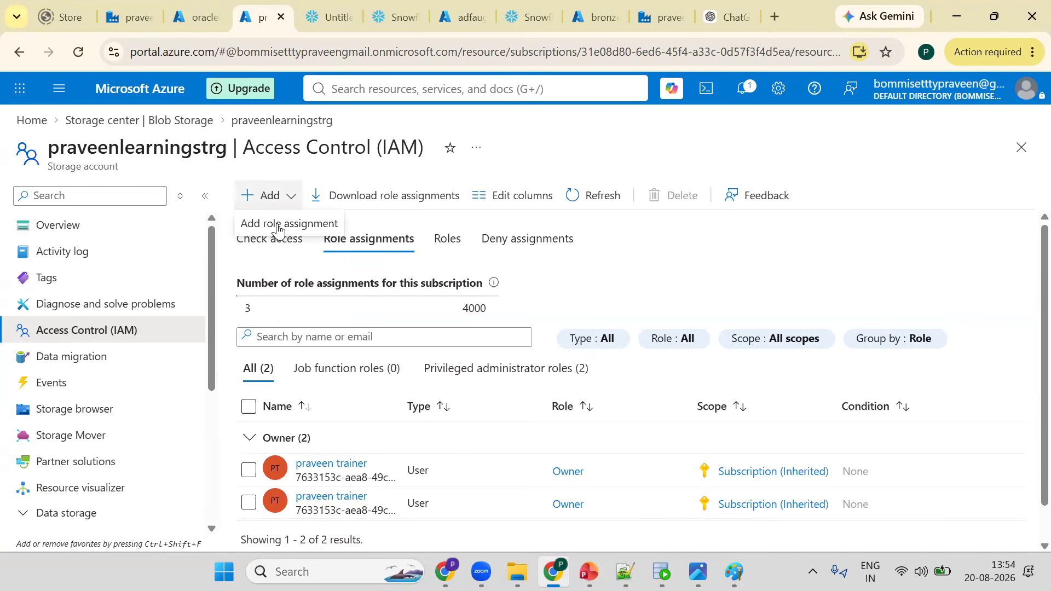
left_click(273, 224)
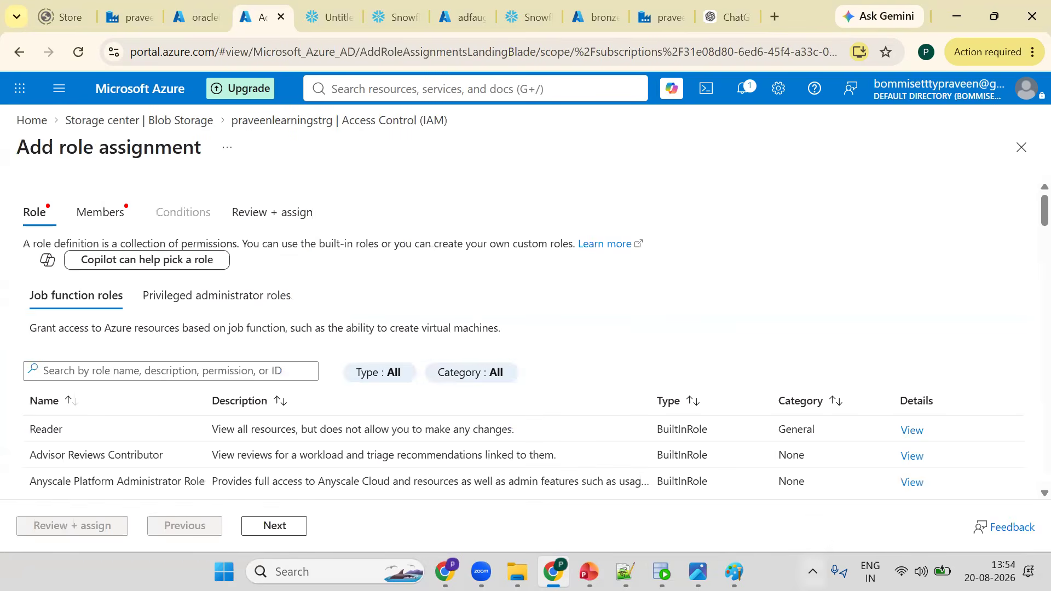
- Search the roles for BLOB CON and select the Storage Blob Data Contributor role
key("alt+Tab")
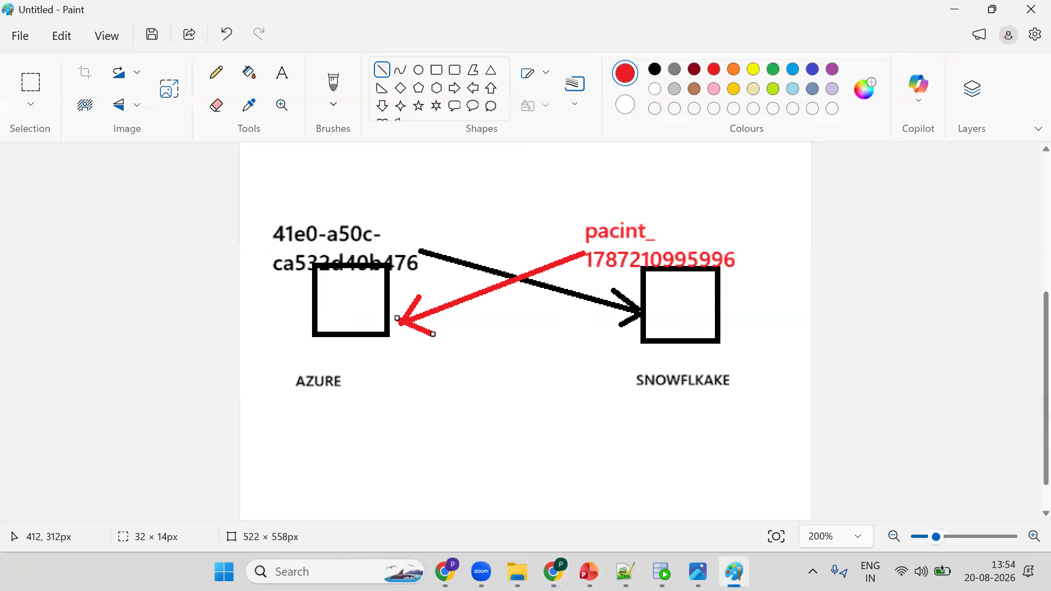
key("alt+Tab")
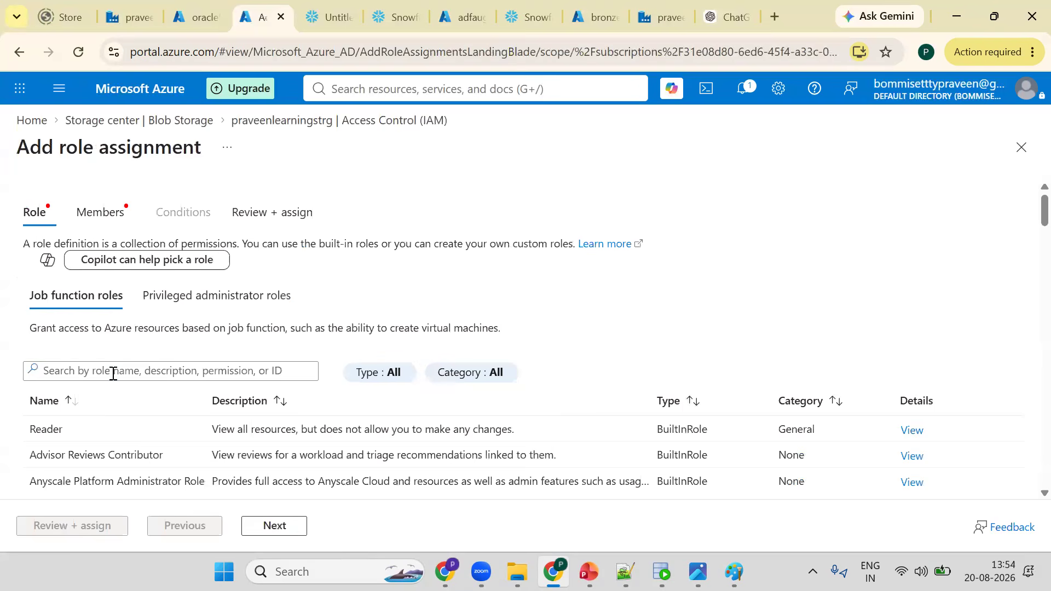
left_click(113, 372)
type("B")
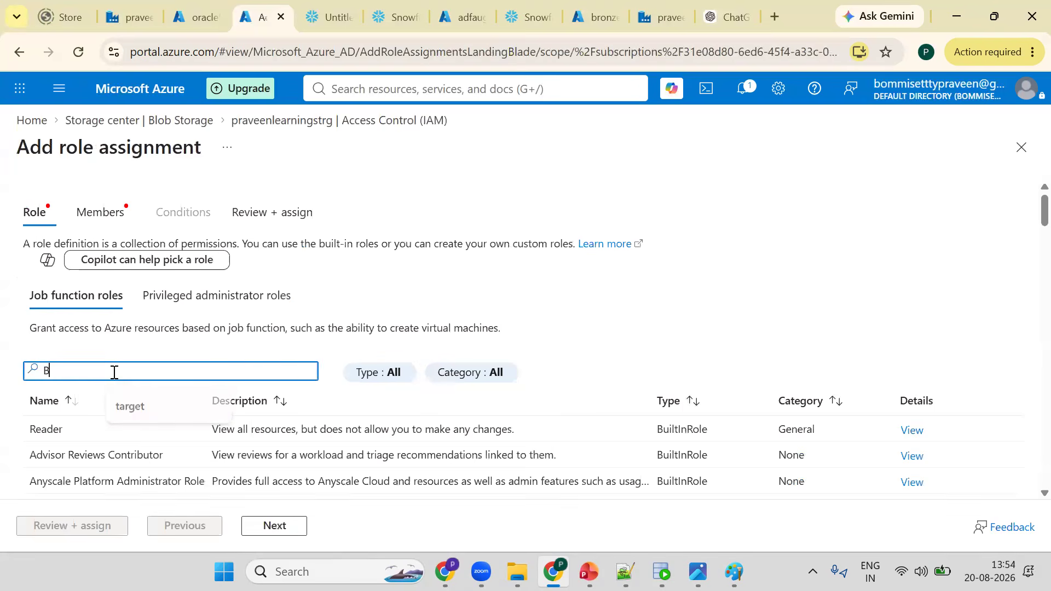
type("LOB ")
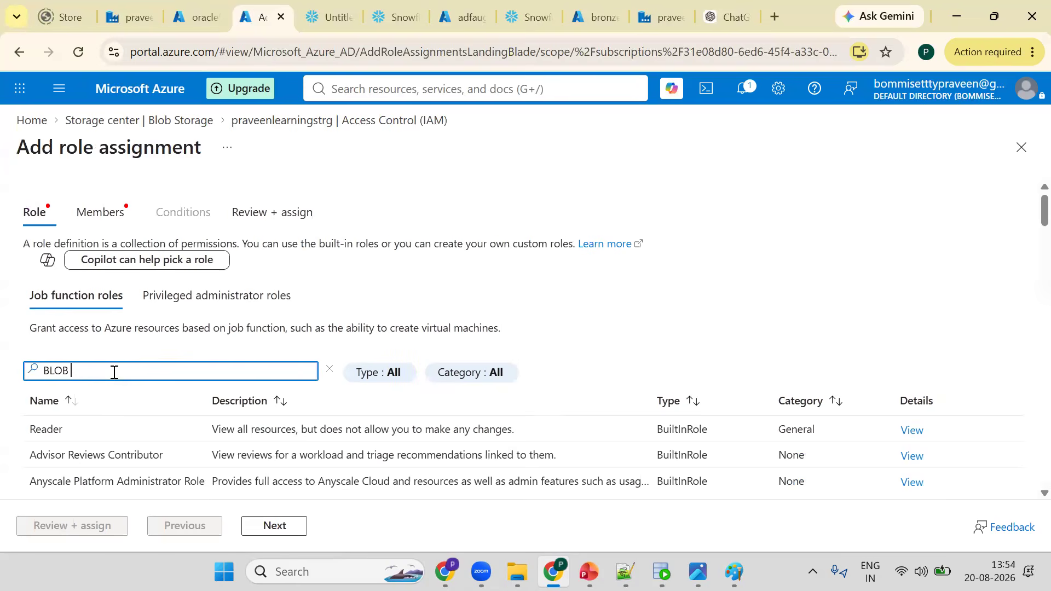
type("ST")
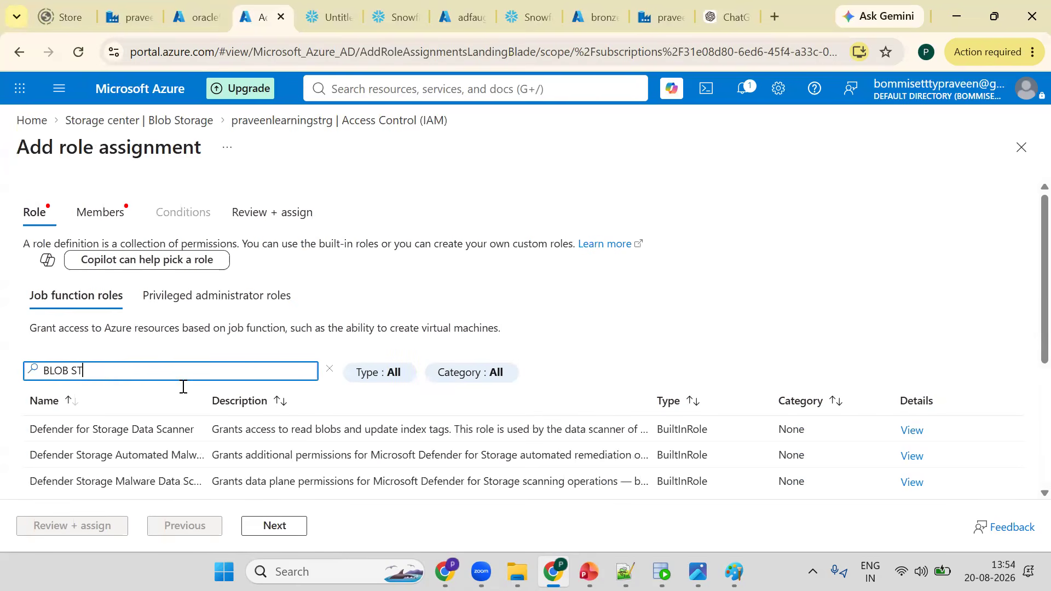
key("BackSpace")
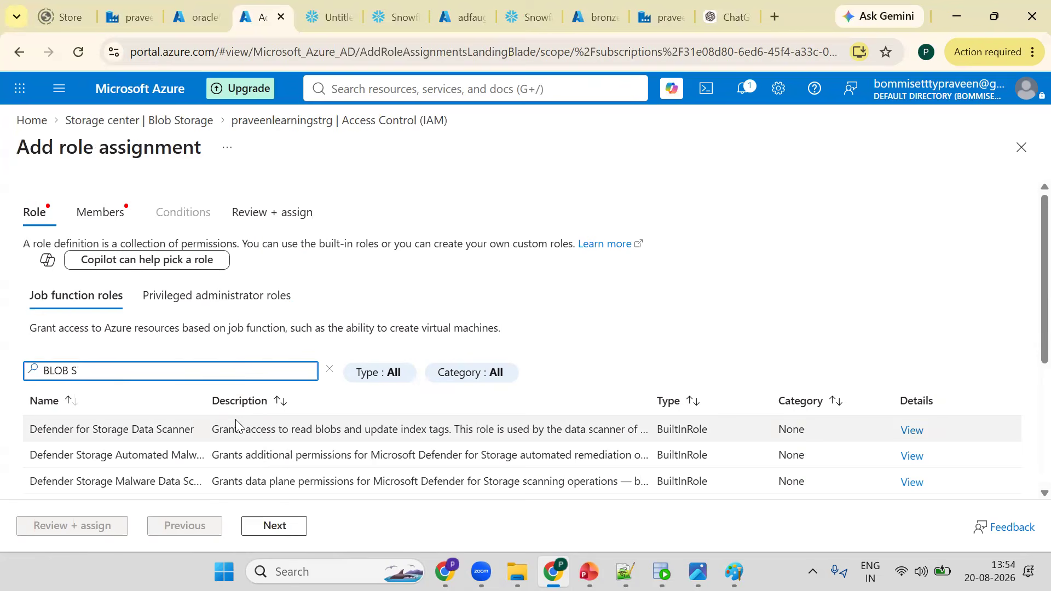
key("BackSpace")
type("CON")
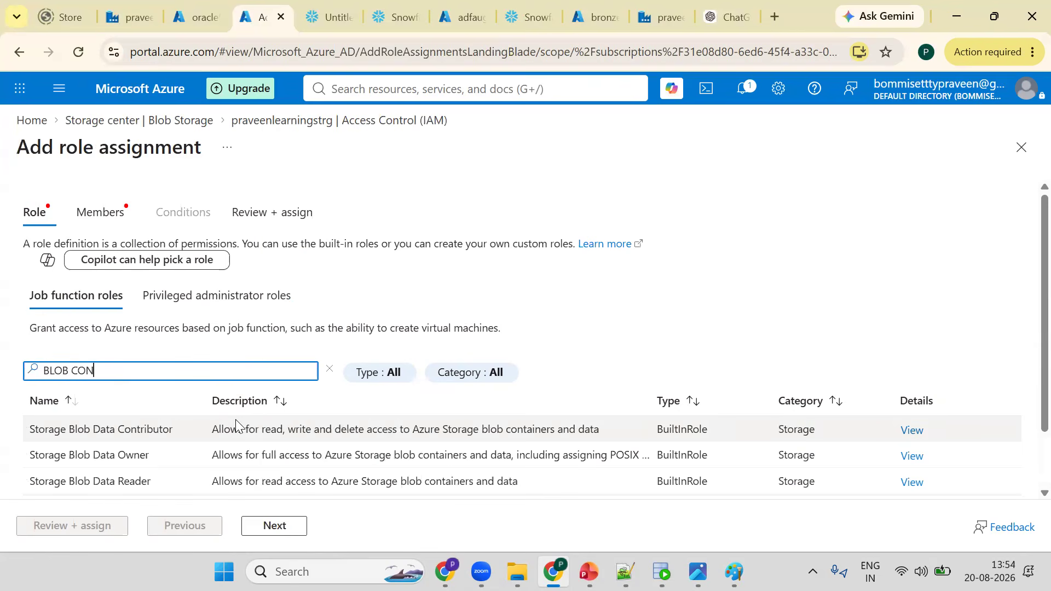
left_click(104, 432)
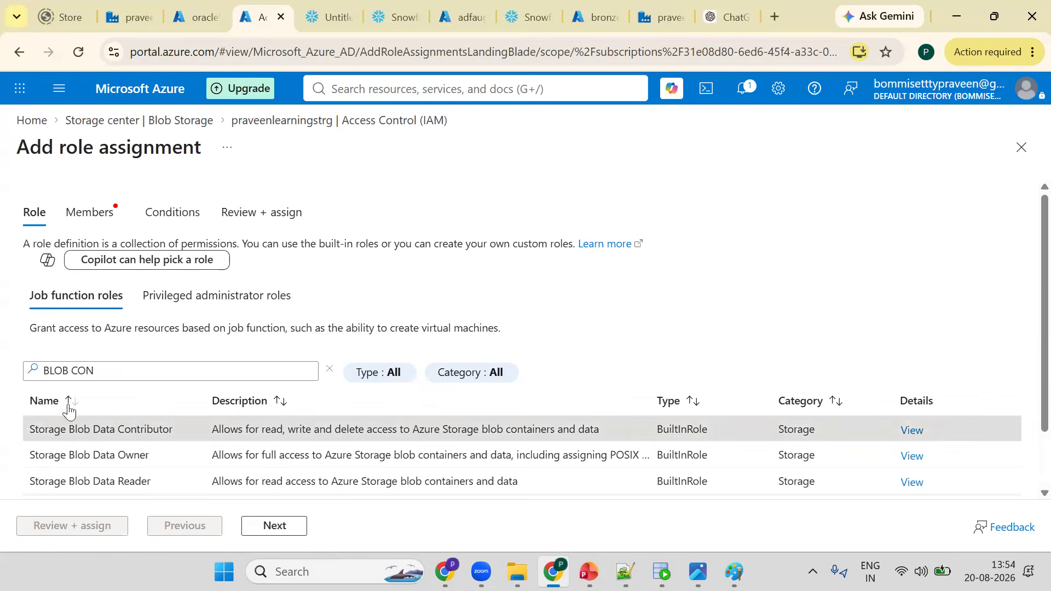
left_click(84, 310)
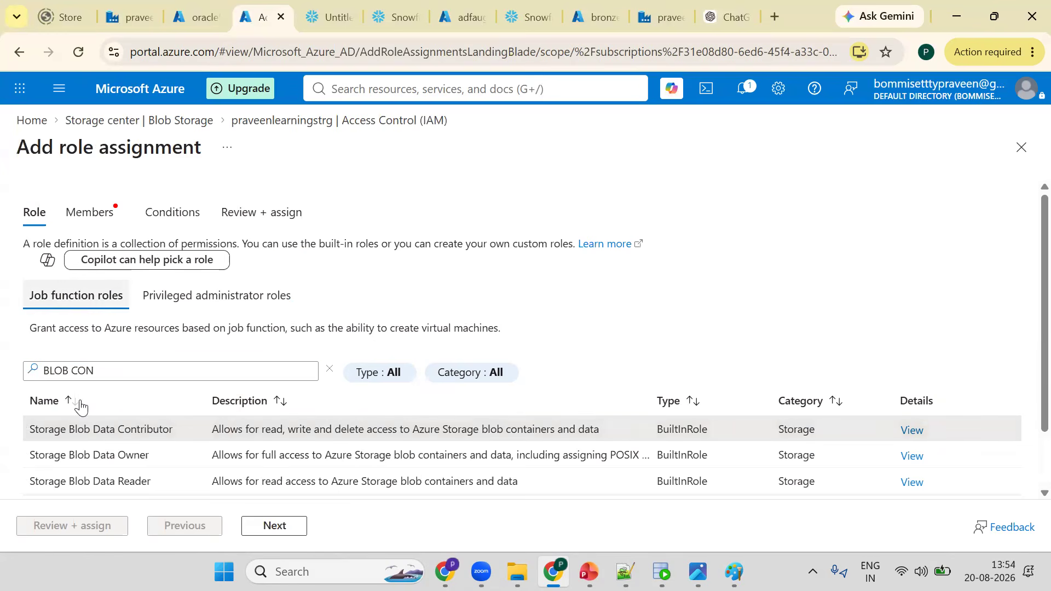
left_click(54, 427)
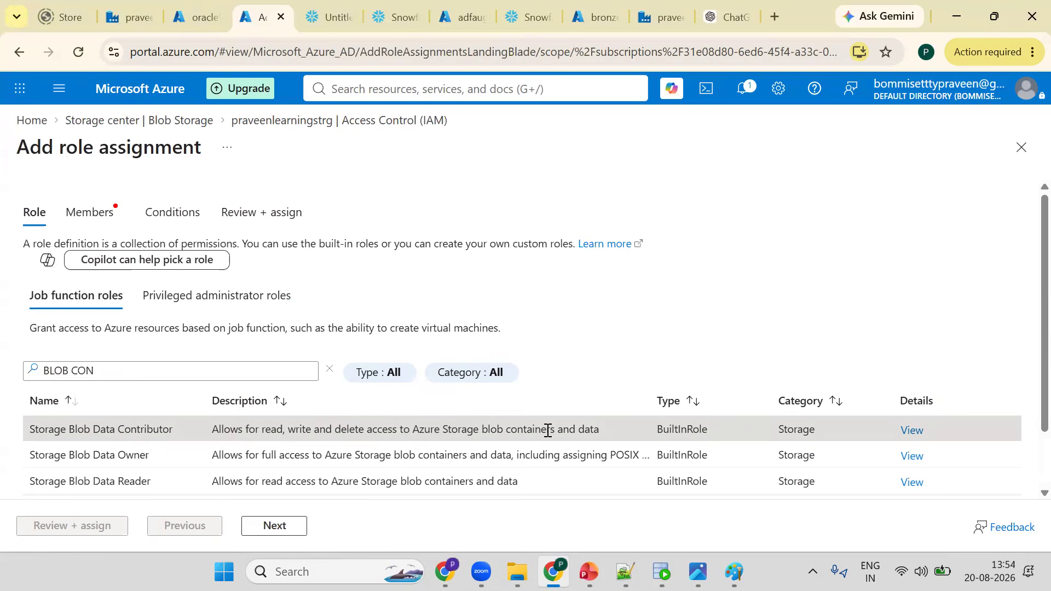
left_click(327, 12)
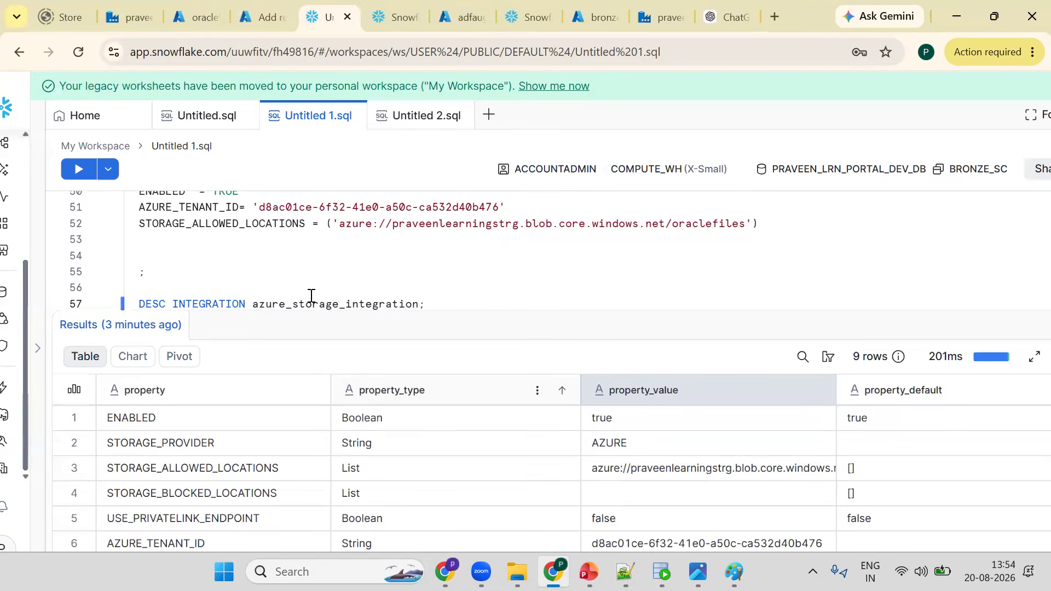
left_click(205, 6)
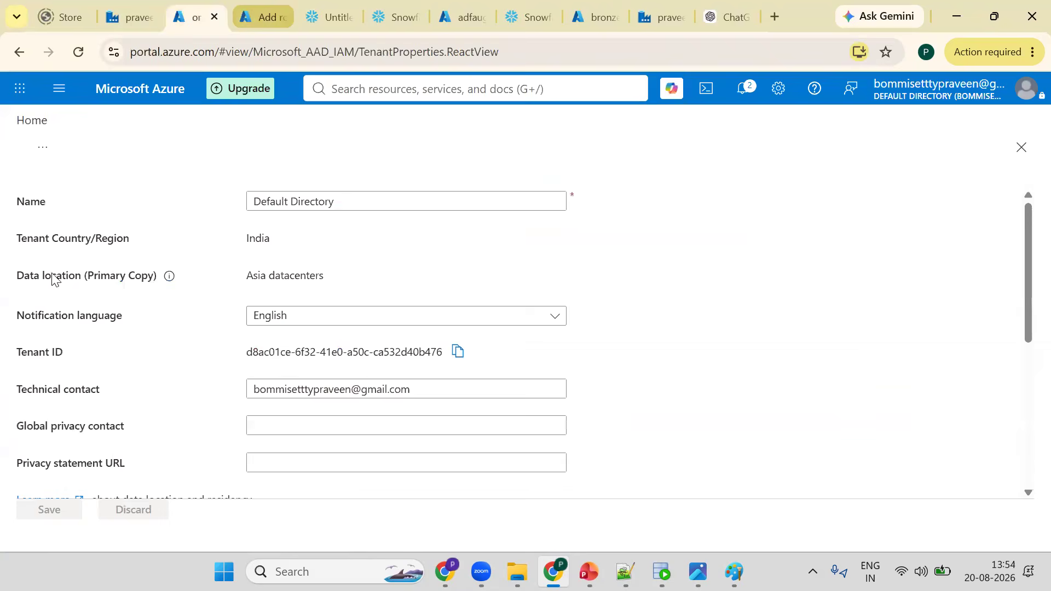
key("ctrl+Tab")
key("ctrl+Tab")
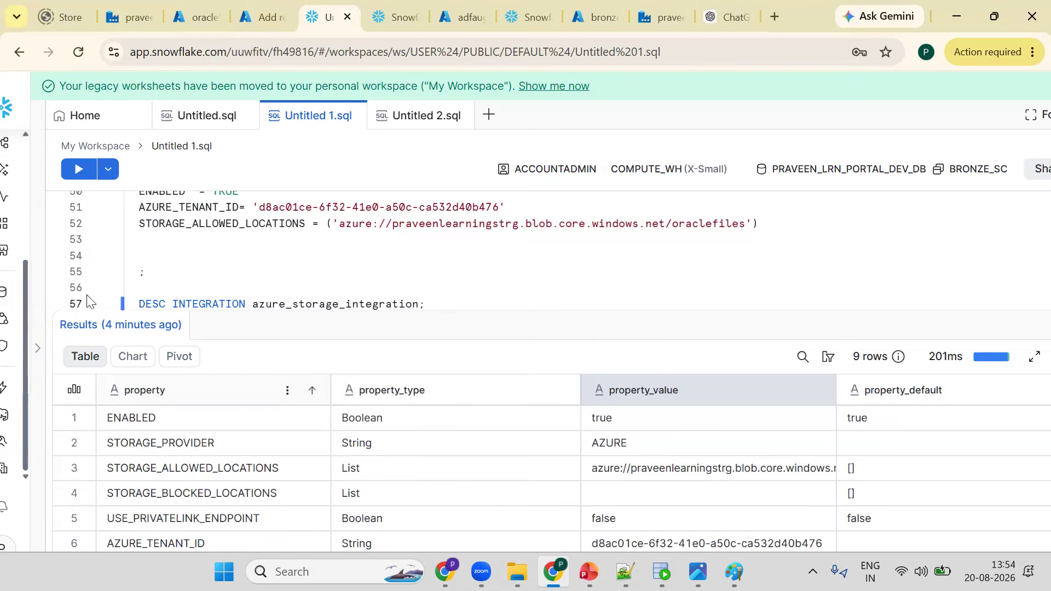
- Proceed to the Members page of the role assignment and open the member selection pane
left_click(240, 6)
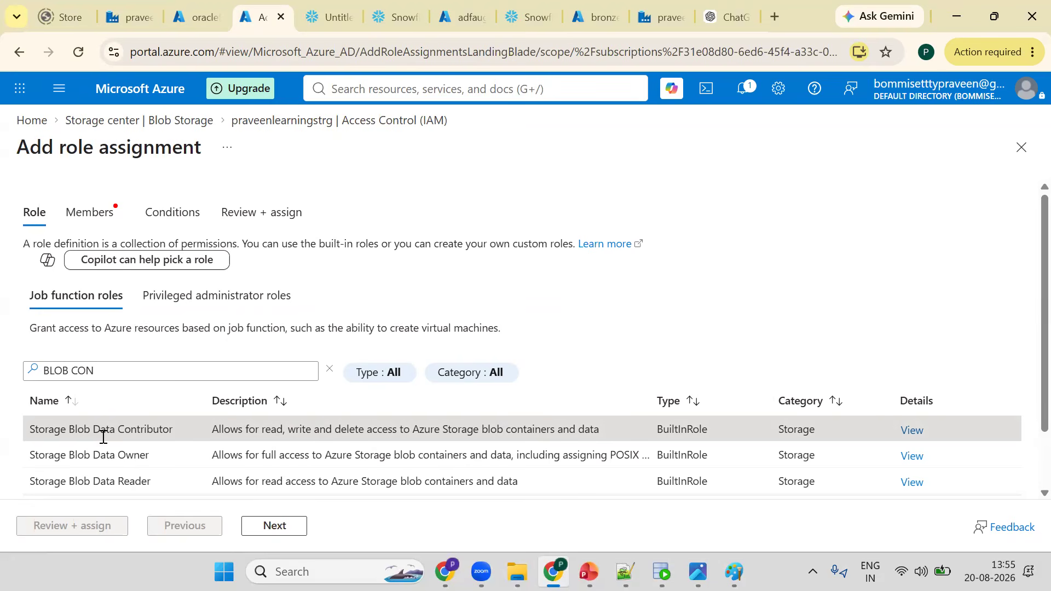
left_click(282, 526)
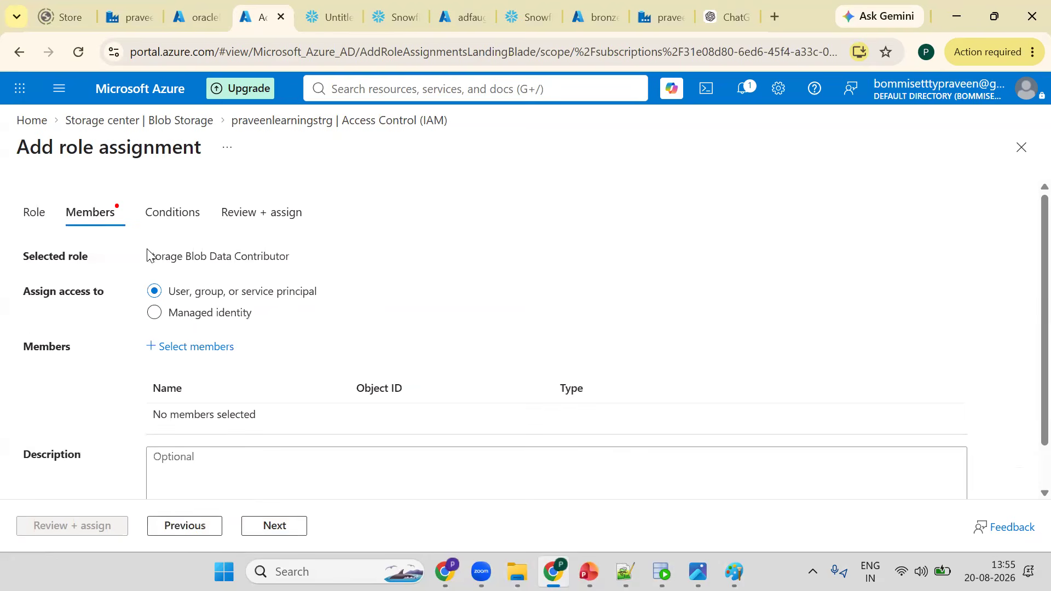
left_click(171, 350)
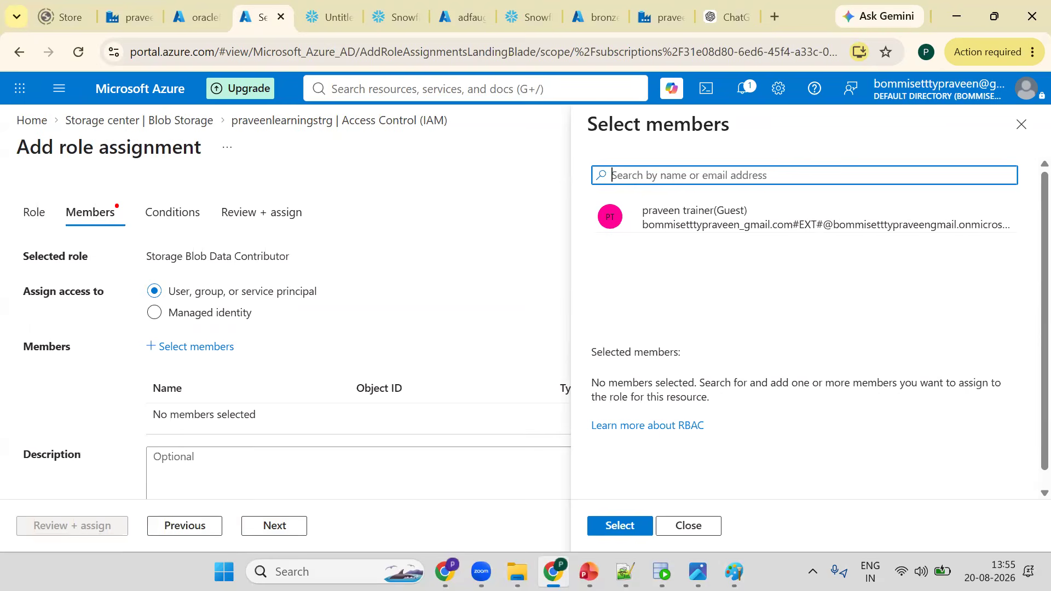
- Switch to the Snowflake worksheet and copy the AZURE_MULTI_TENANT_APP_NAME value from the integration description results
key("ctrl+Tab")
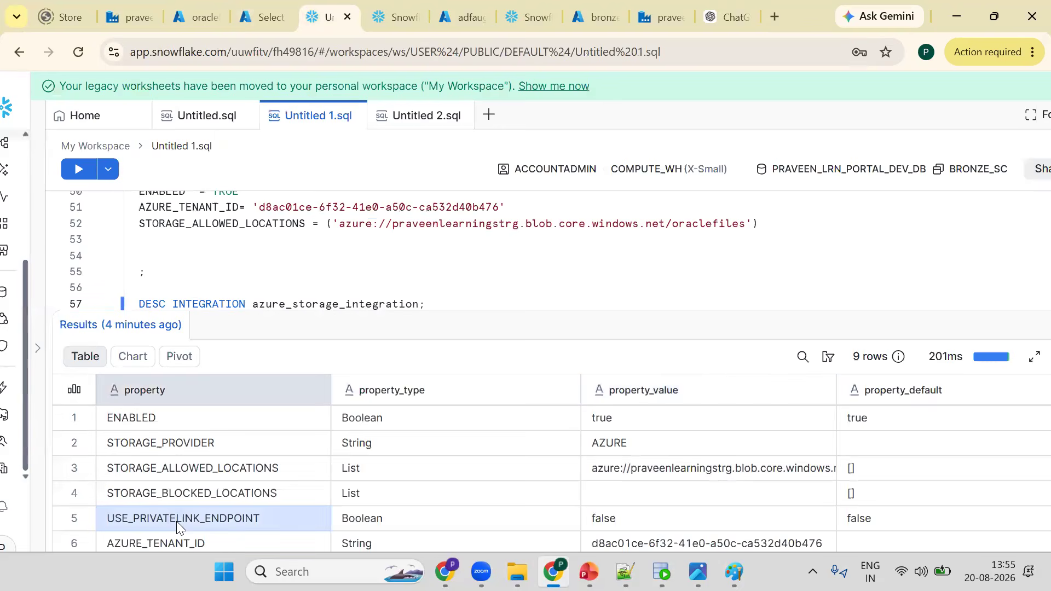
scroll(176, 523, "down", 2)
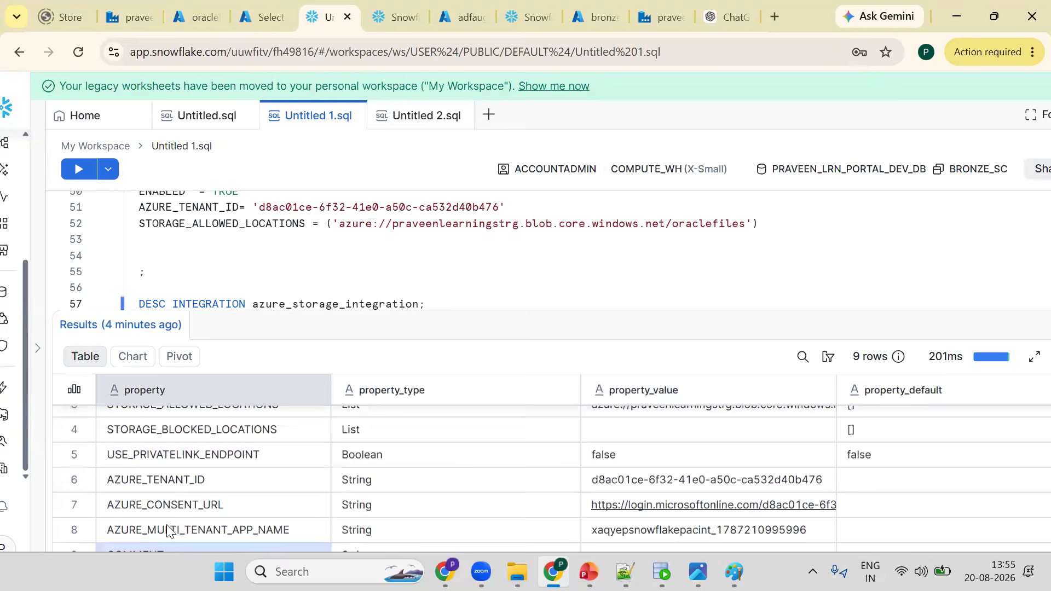
left_click(178, 529)
left_click(659, 529)
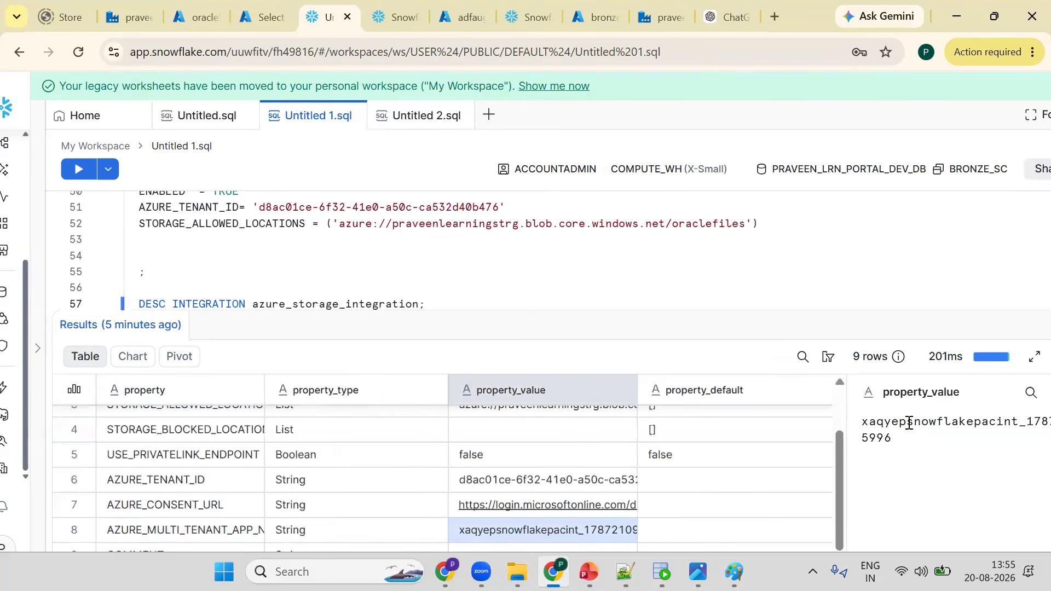
double_click(898, 422)
key("ctrl+c")
mouse_move(481, 572)
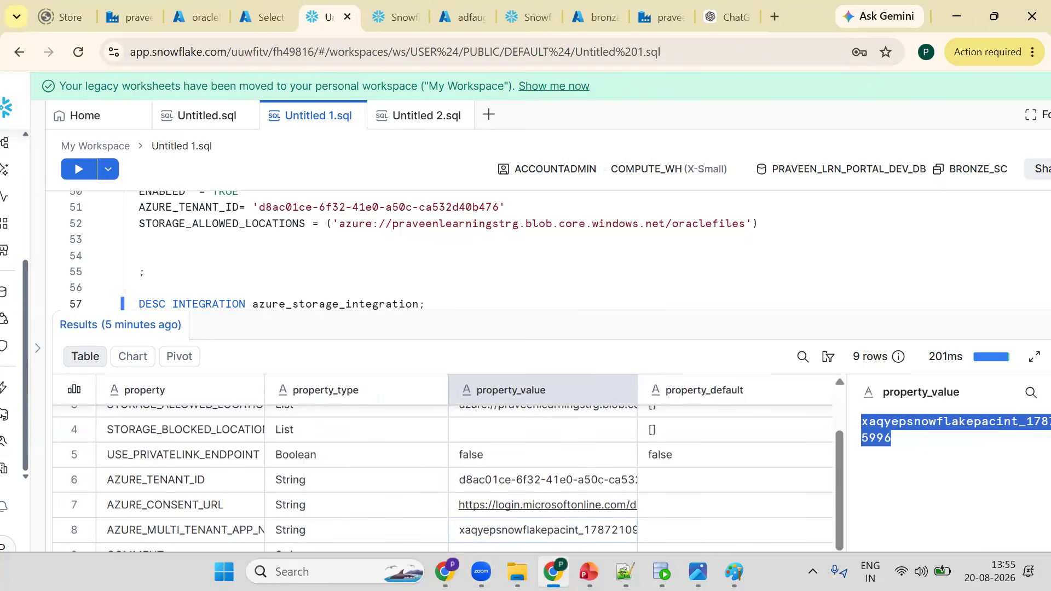
- Back in Azure, search the members for the pasted app name trimmed to xaqyepsnowflakepacint
key("ctrl+shift+Tab")
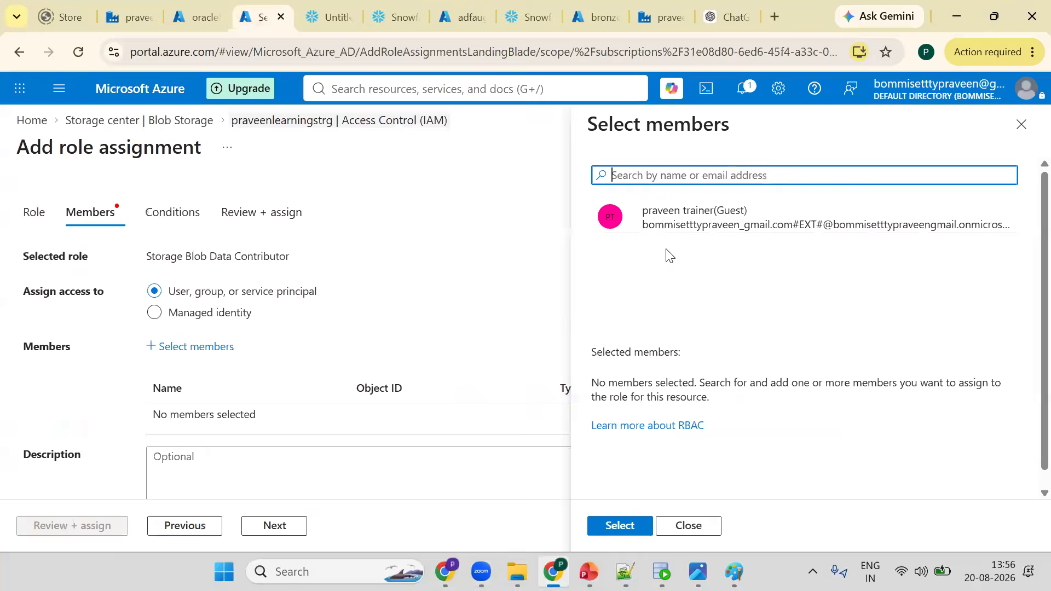
key("ctrl+v")
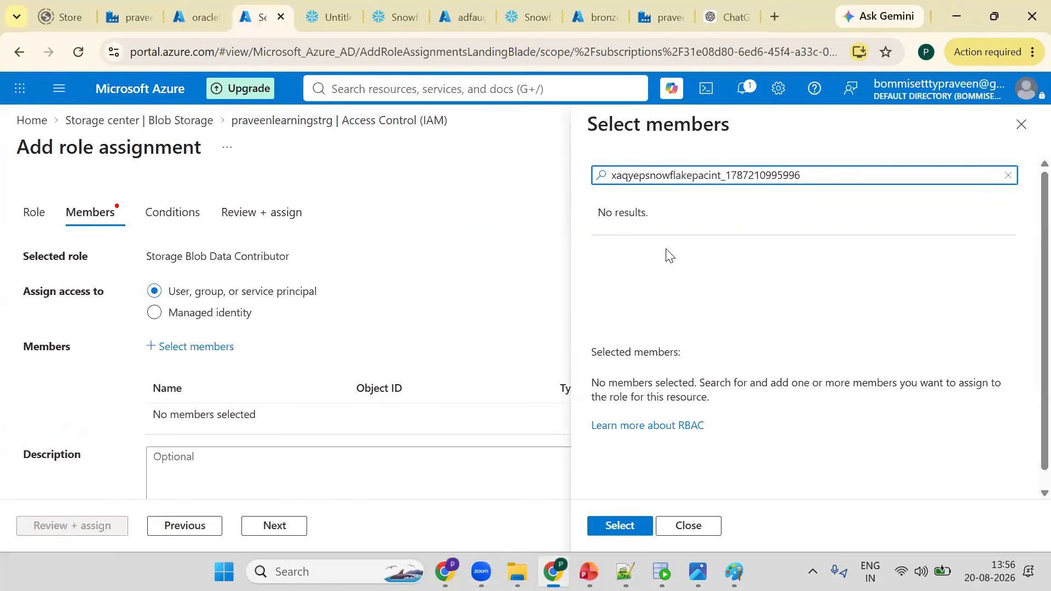
key("BackSpace")
key("BackSpace")
key("BackSpace")
key("BackSpace")
key("BackSpace")
key("BackSpace")
key("BackSpace")
key("BackSpace")
key("BackSpace")
key("BackSpace")
key("BackSpace")
key("BackSpace")
key("BackSpace")
key("BackSpace")
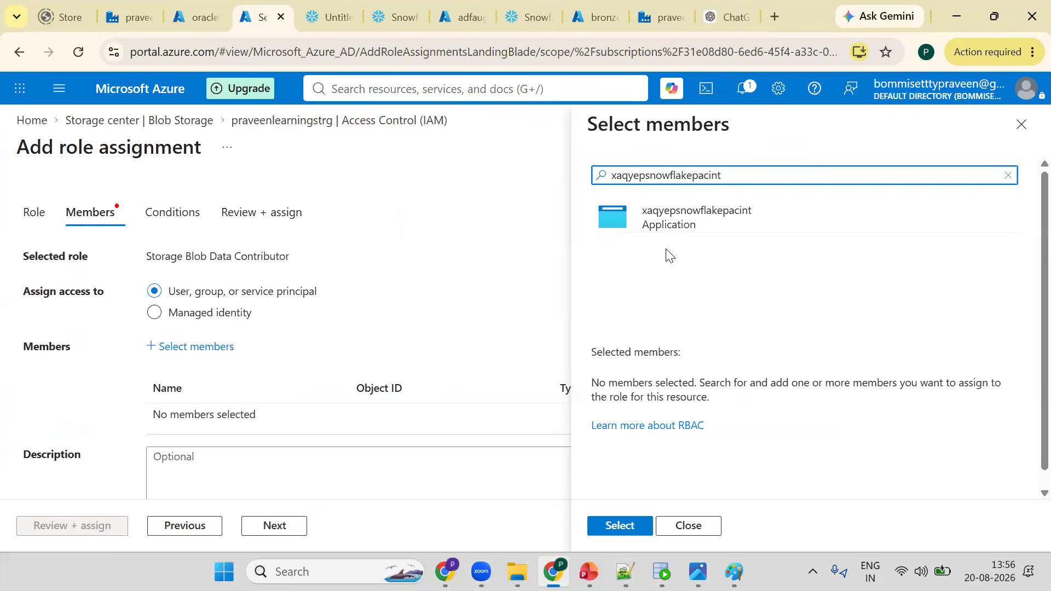
- Re-paste the full app name into the member search and trim it again to xaqyepsnowflakepacint
key("ctrl+a")
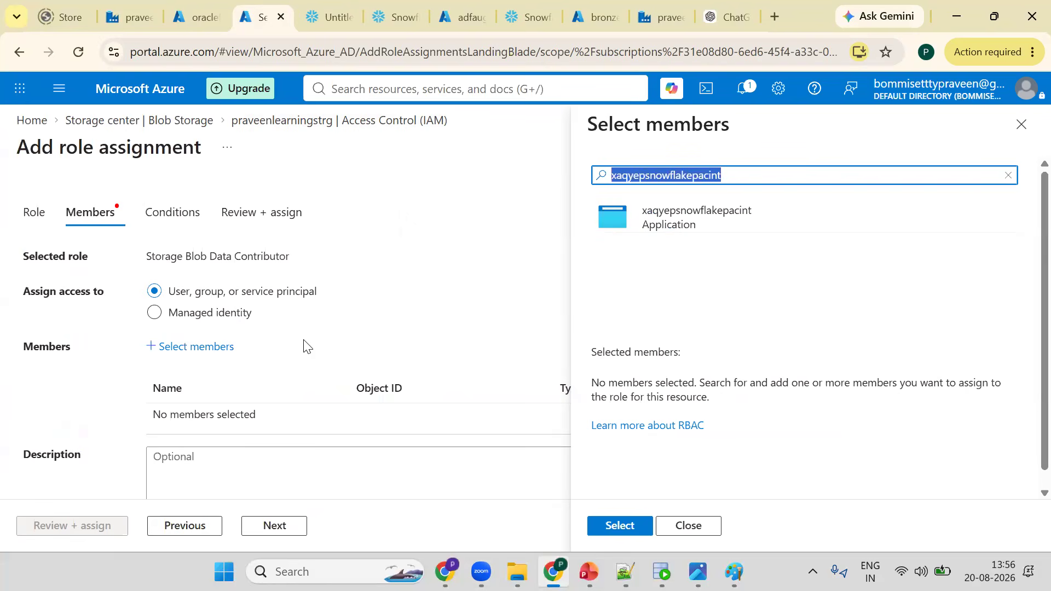
key("ctrl+Tab")
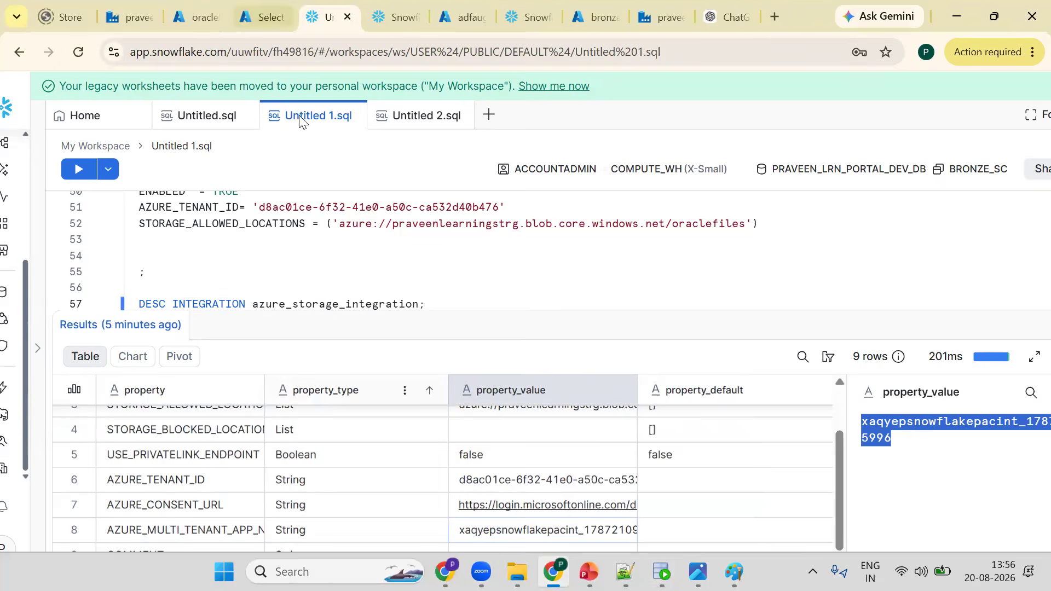
key("ctrl+shift+Tab")
key("ctrl+v")
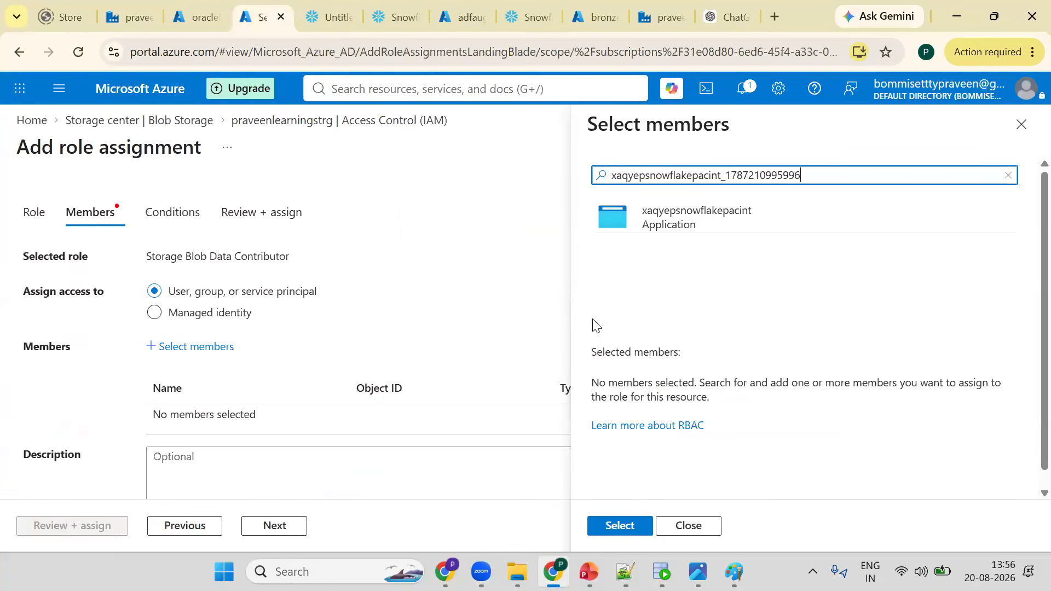
key("BackSpace")
key("BackSpace")
key("BackSpace")
key("BackSpace")
key("BackSpace")
key("BackSpace")
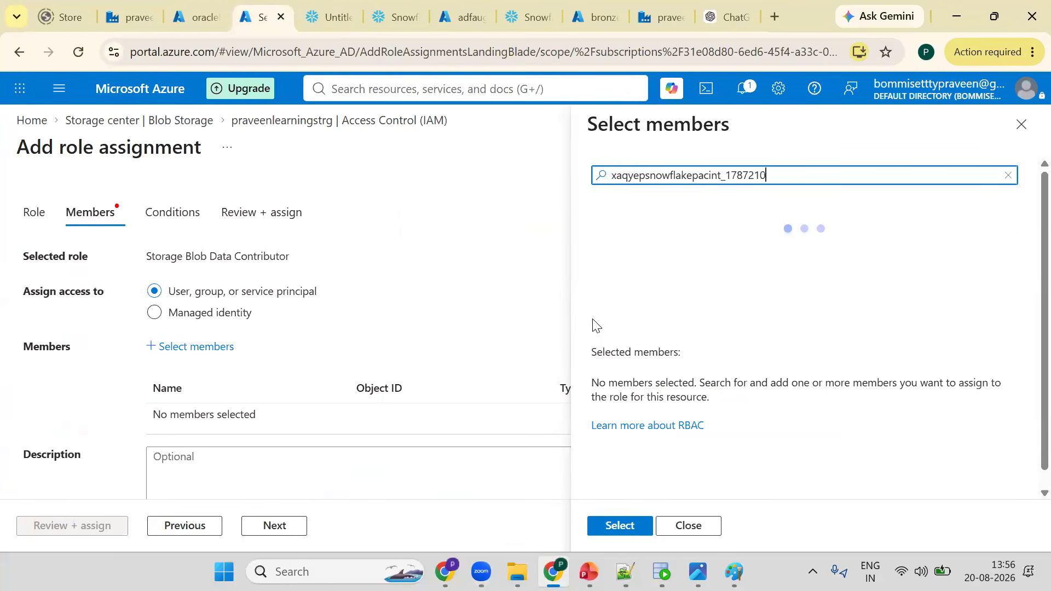
key("BackSpace")
key("BackSpace")
key("BackSpace")
key("BackSpace")
key("BackSpace")
key("BackSpace")
key("BackSpace")
key("BackSpace")
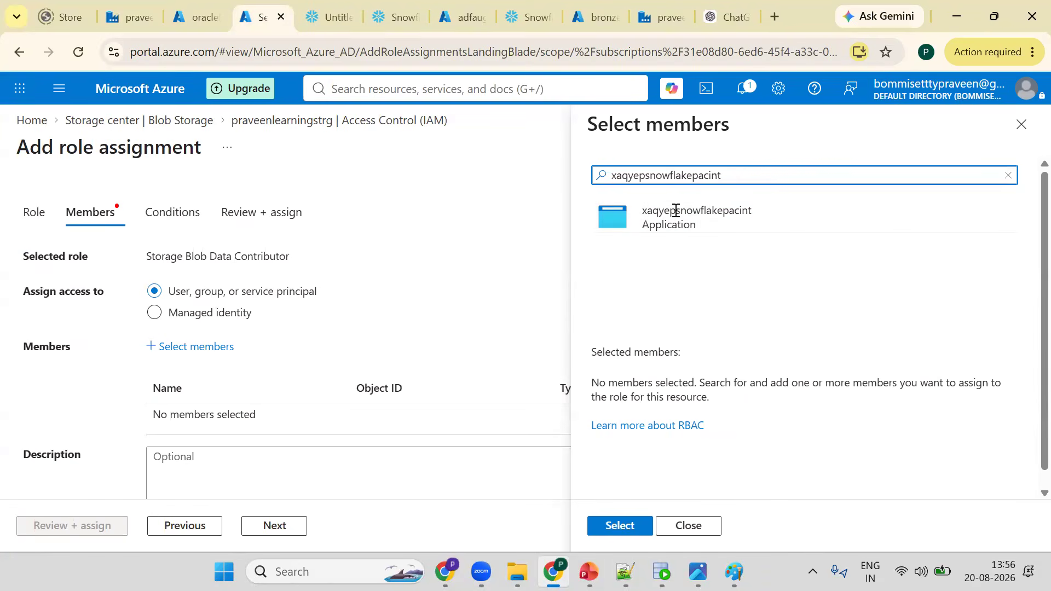
- Select the xaqyepsnowflakepacint application as the member and confirm the selection
left_click(676, 212)
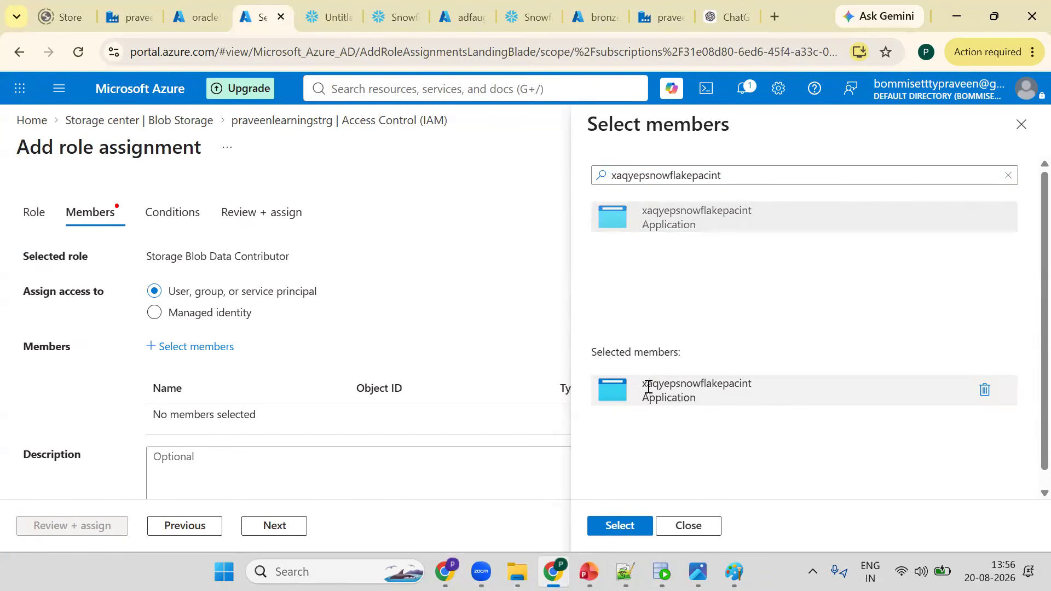
left_click(622, 526)
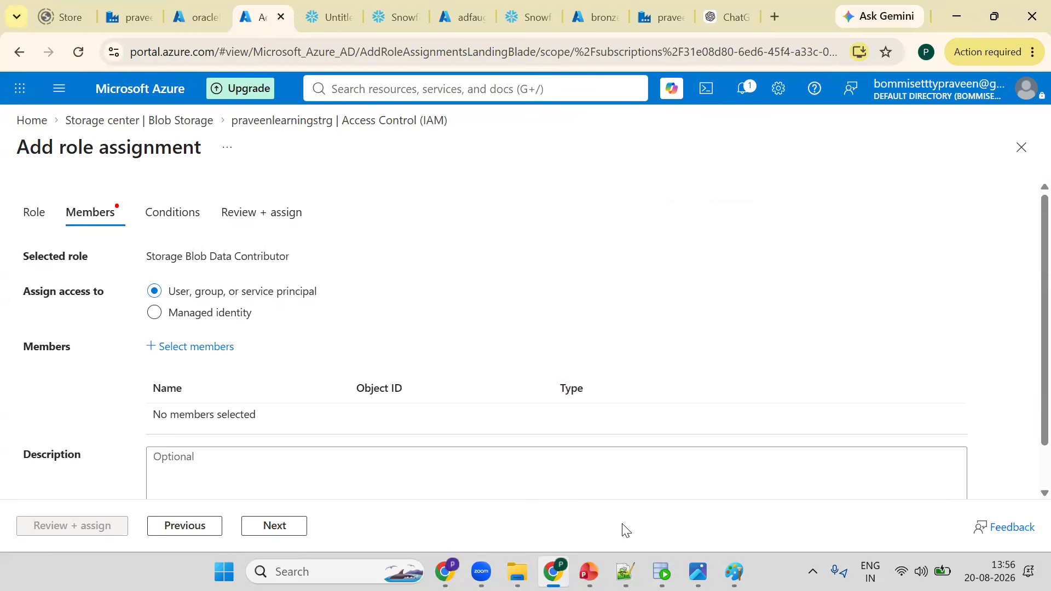
- Review and assign the Storage Blob Data Contributor role, then switch to the Paint diagram
left_click(277, 527)
left_click(277, 526)
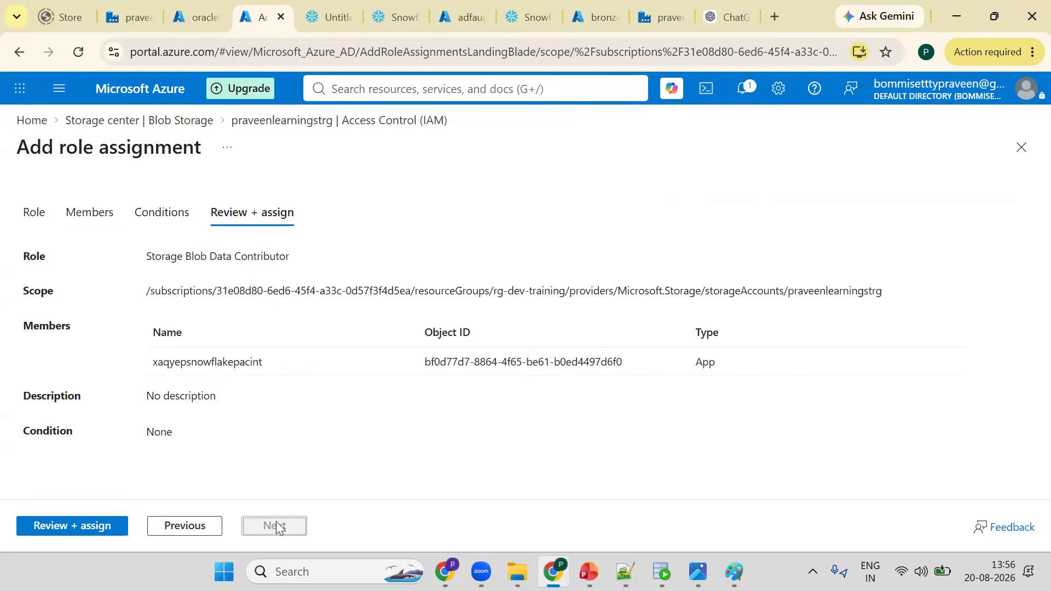
left_click(115, 526)
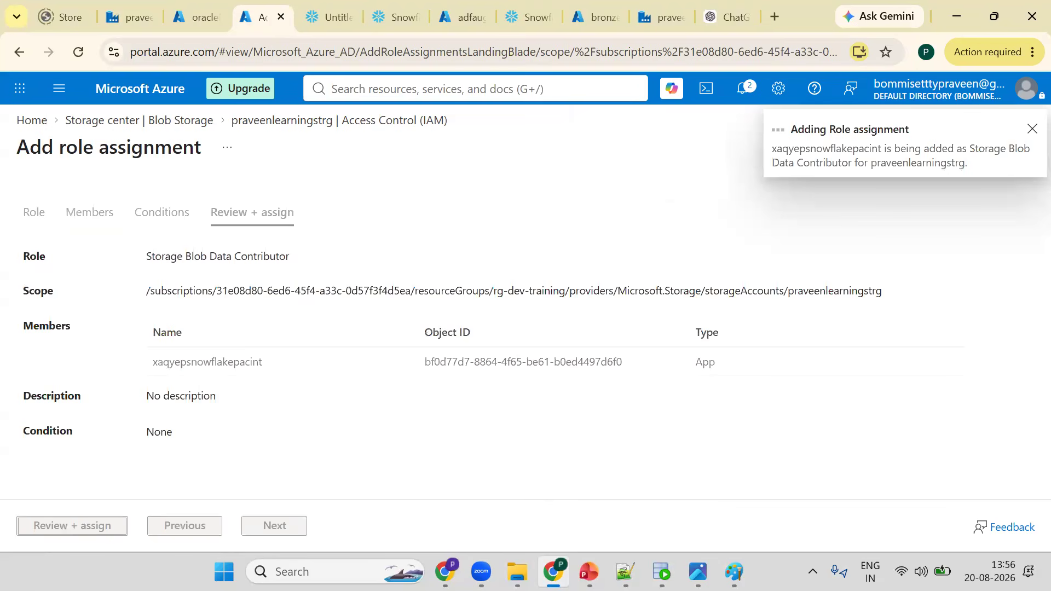
key("alt+Tab")
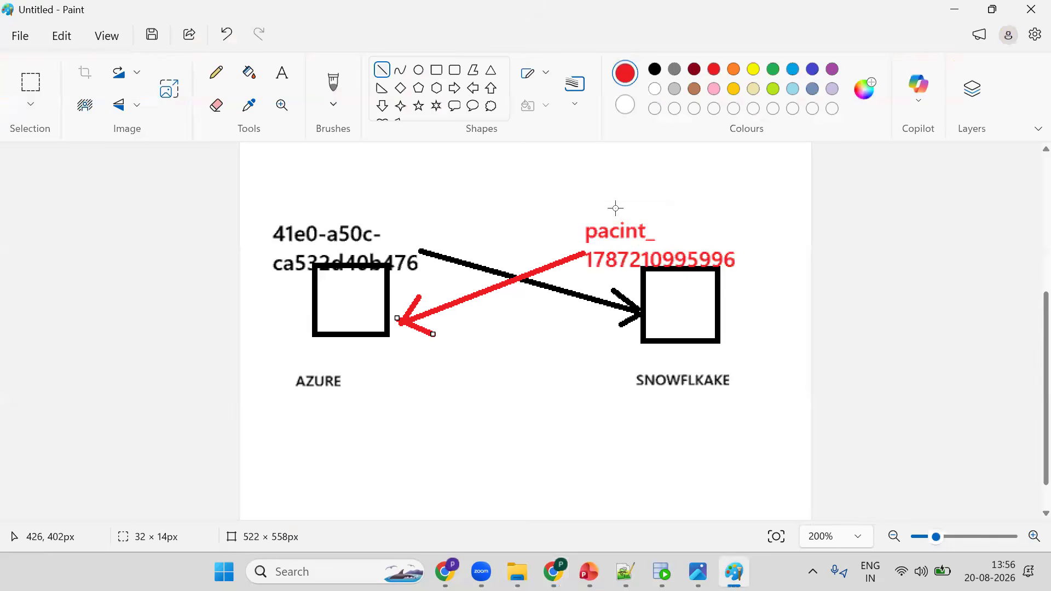
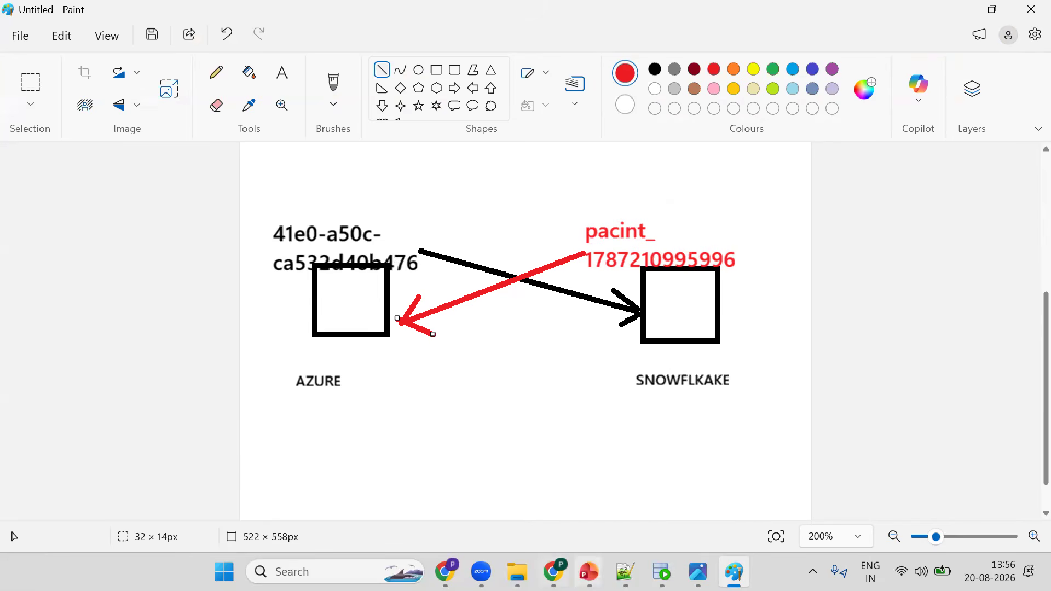
- Switch from Paint to the browser and open the Snowflake worksheet tab
left_click(554, 572)
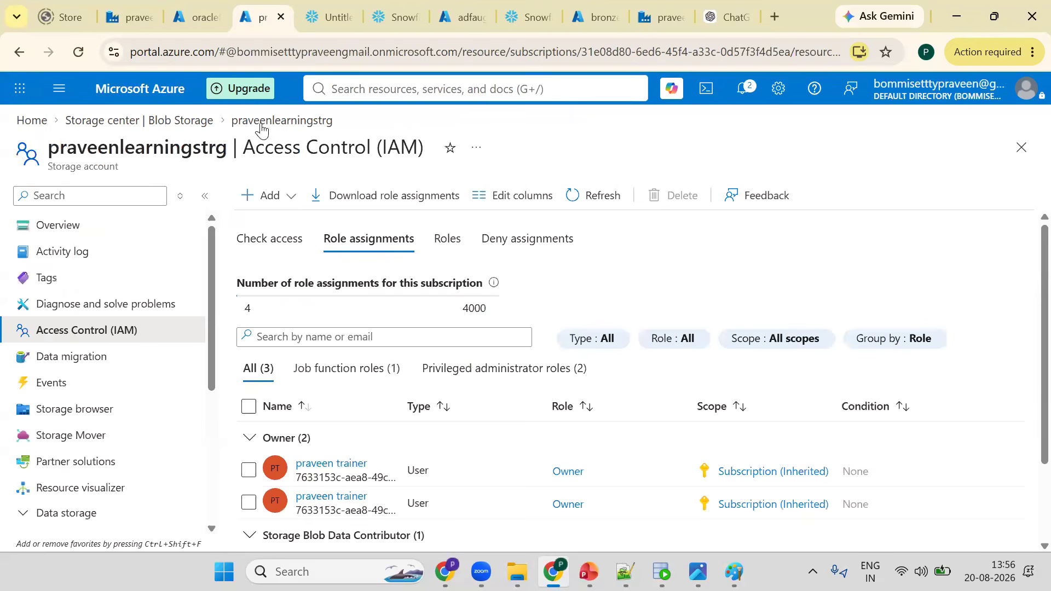
left_click(314, 6)
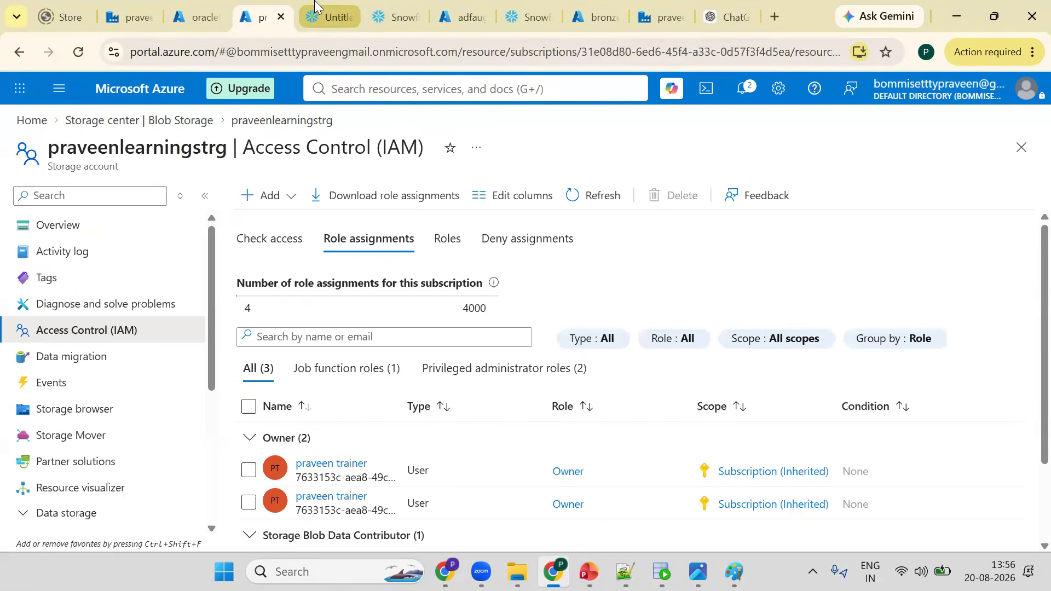
left_click(303, 303)
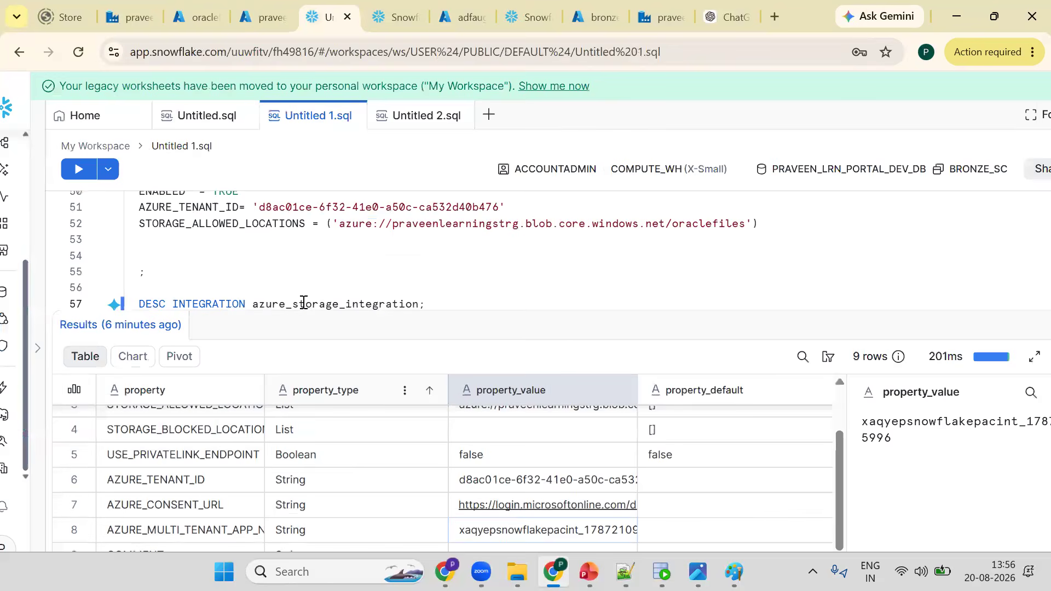
key("Down")
key("Down")
key("Down")
key("Down")
key("Down")
key("Down")
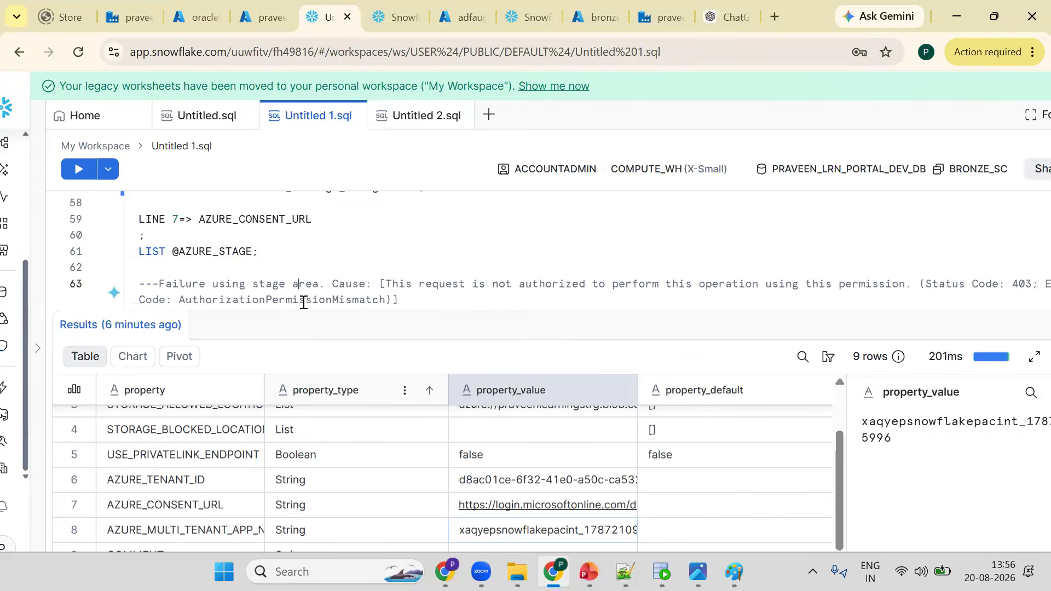
key("Up")
key("Up")
key("ctrl+Return")
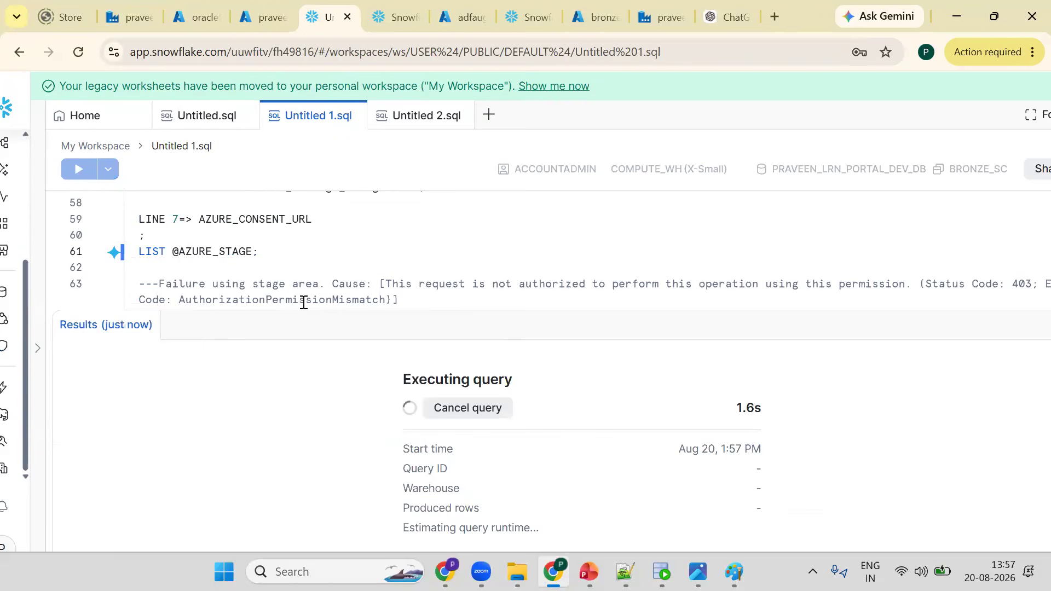
key("ctrl+Return")
key("ctrl+Return")
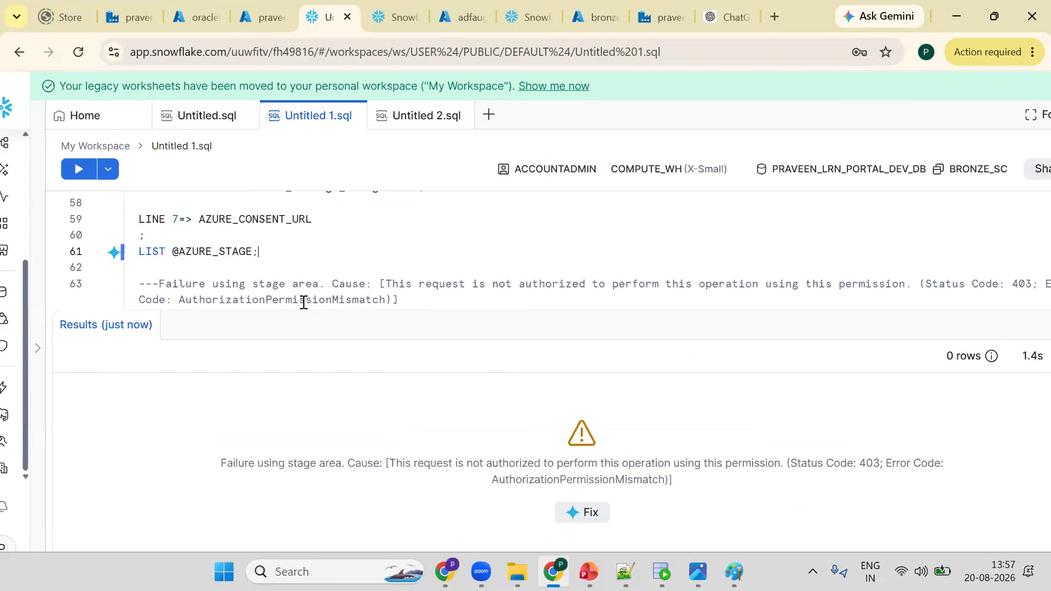
key("ctrl+Return")
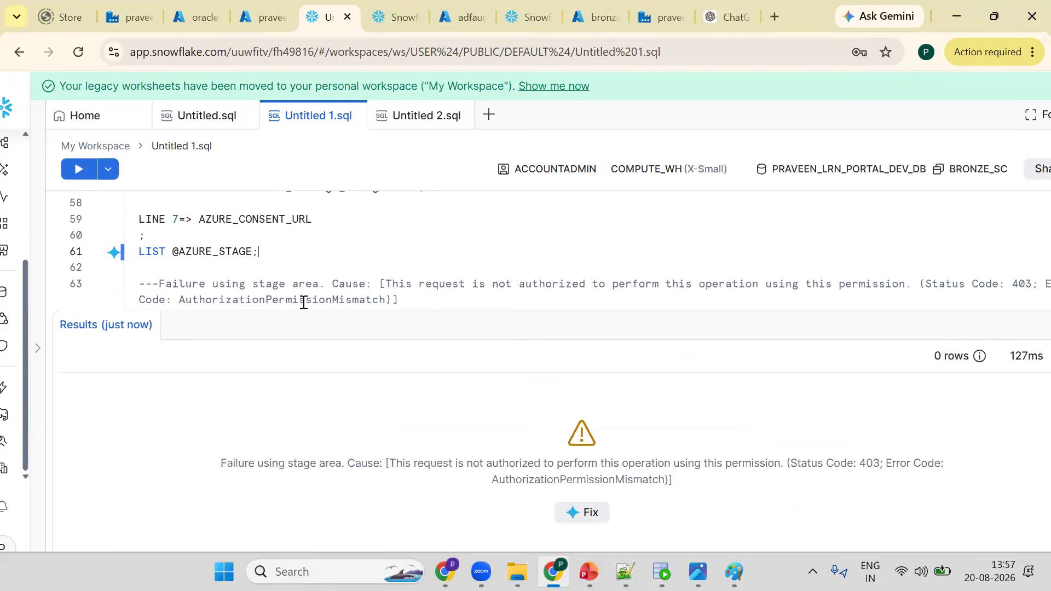
key("Return")
key("ctrl+Return")
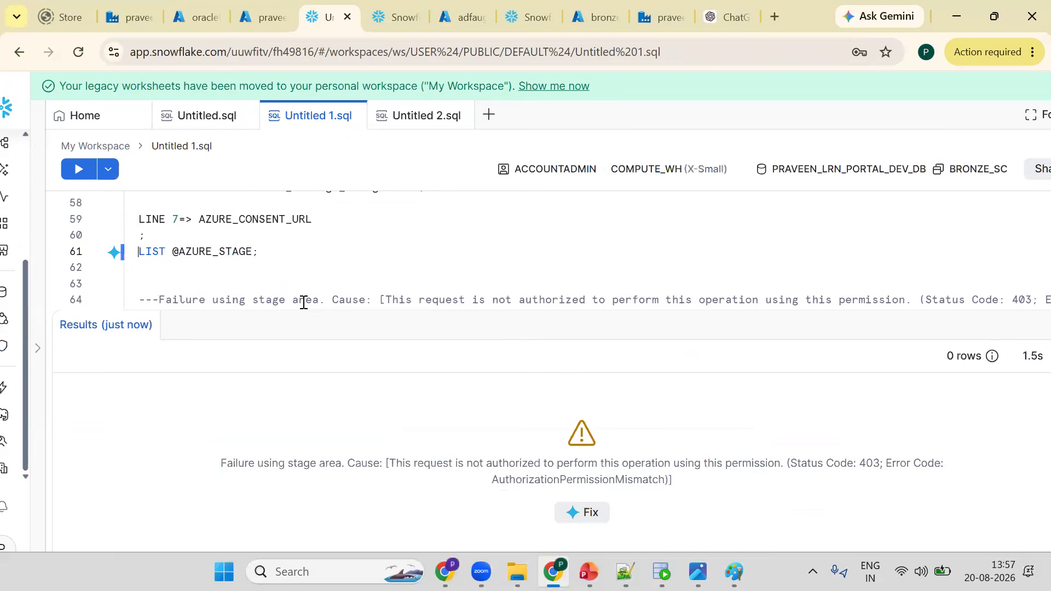
key("ctrl+Return")
left_click(279, 256)
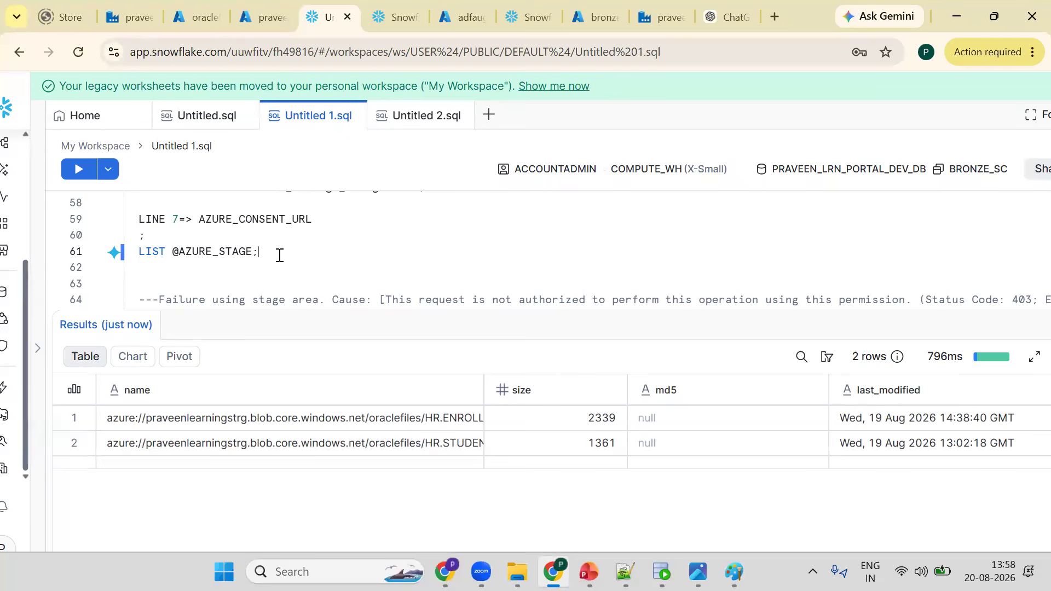
key("ctrl+Return")
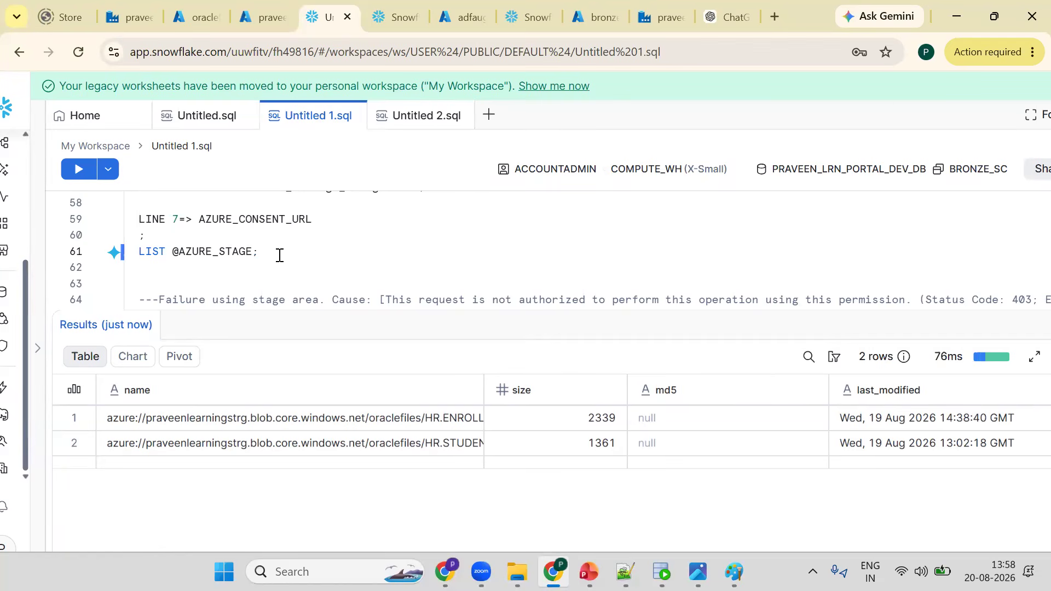
key("ctrl+Return")
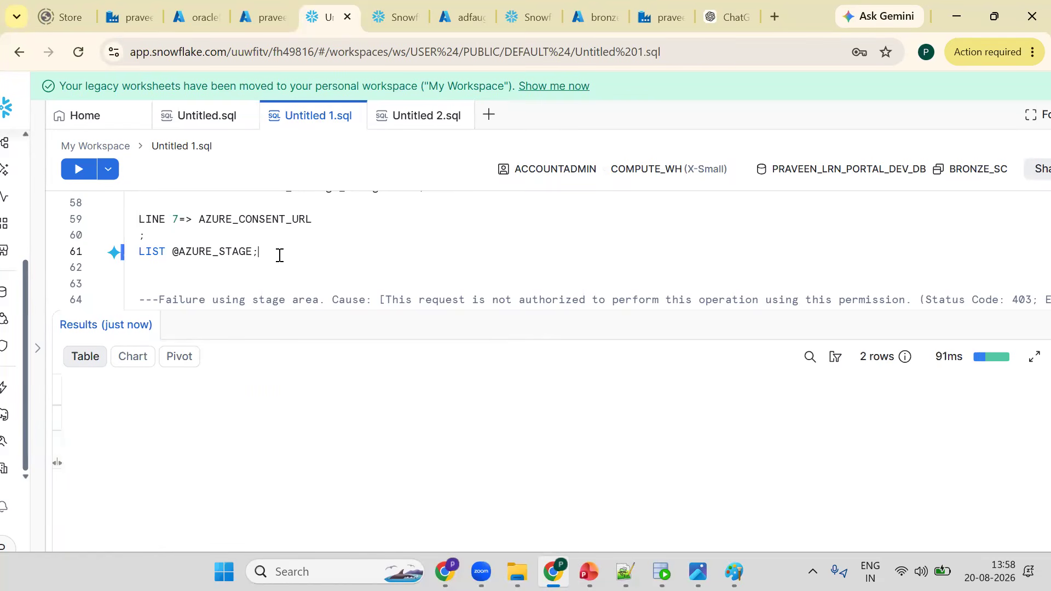
- Open the storage account's containers in the Azure portal to view the oraclefiles container's blobs
key("ctrl+shift+Tab")
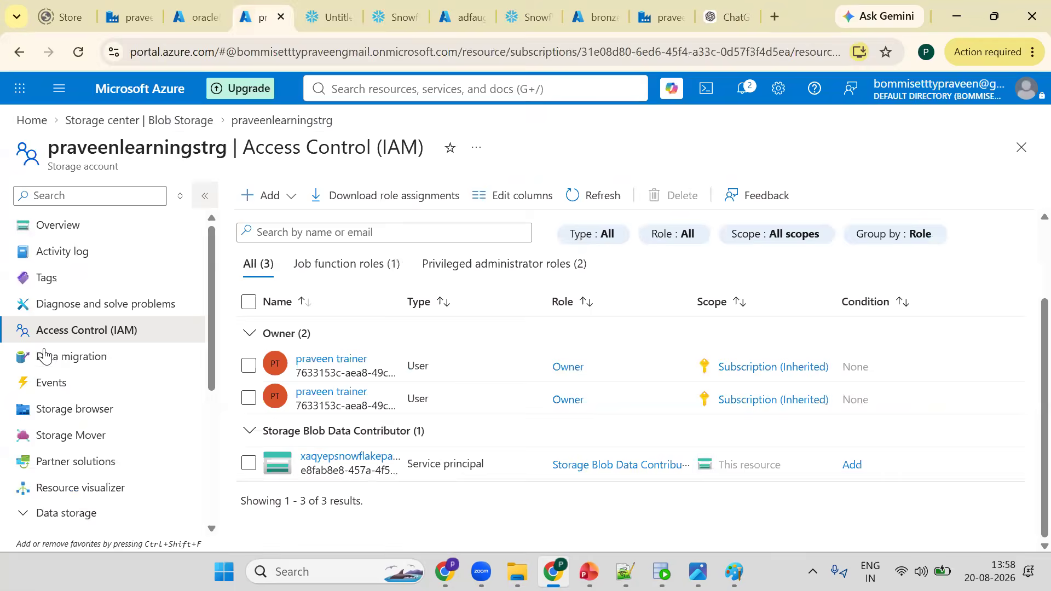
scroll(111, 436, "down", 5)
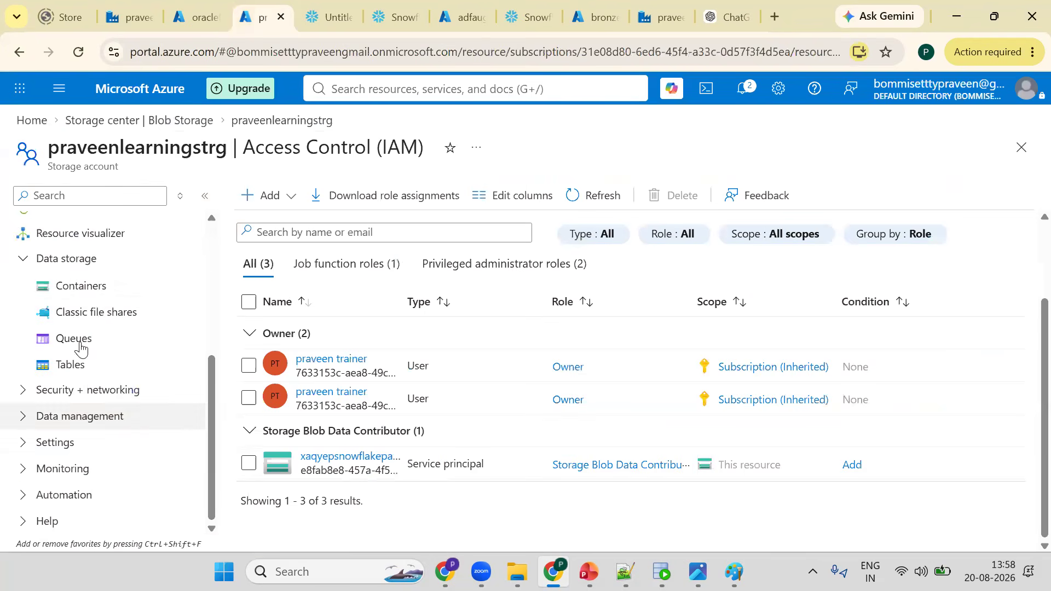
left_click(85, 286)
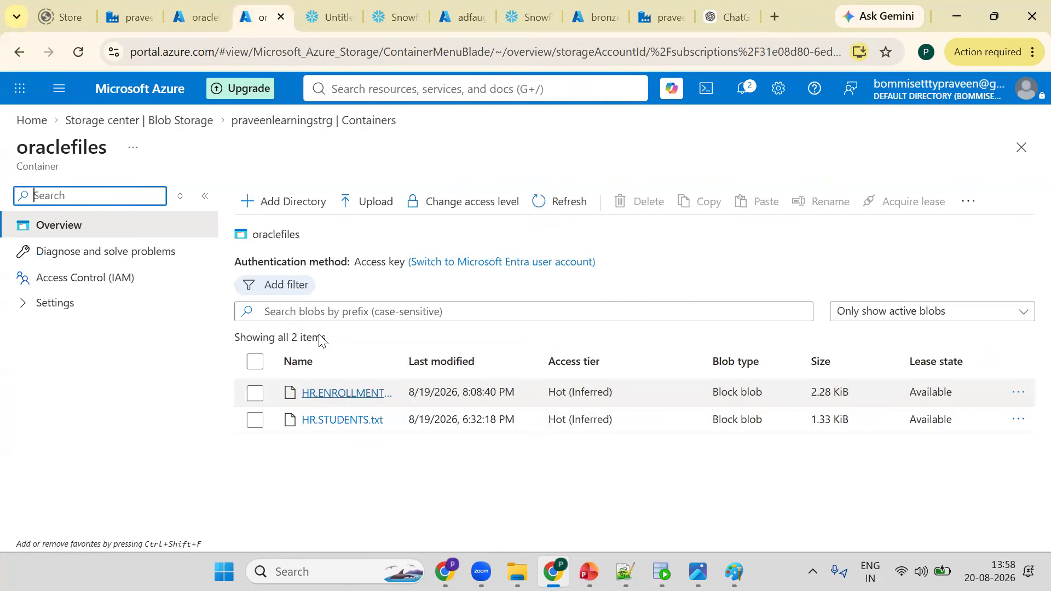
key("ctrl+Tab")
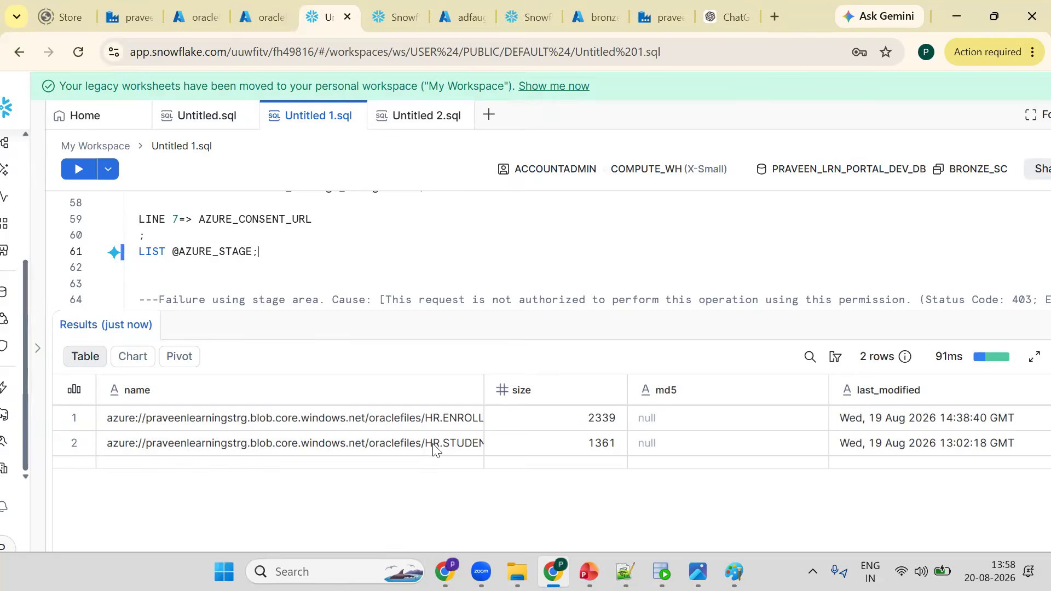
left_click_drag(520, 385, 520, 385)
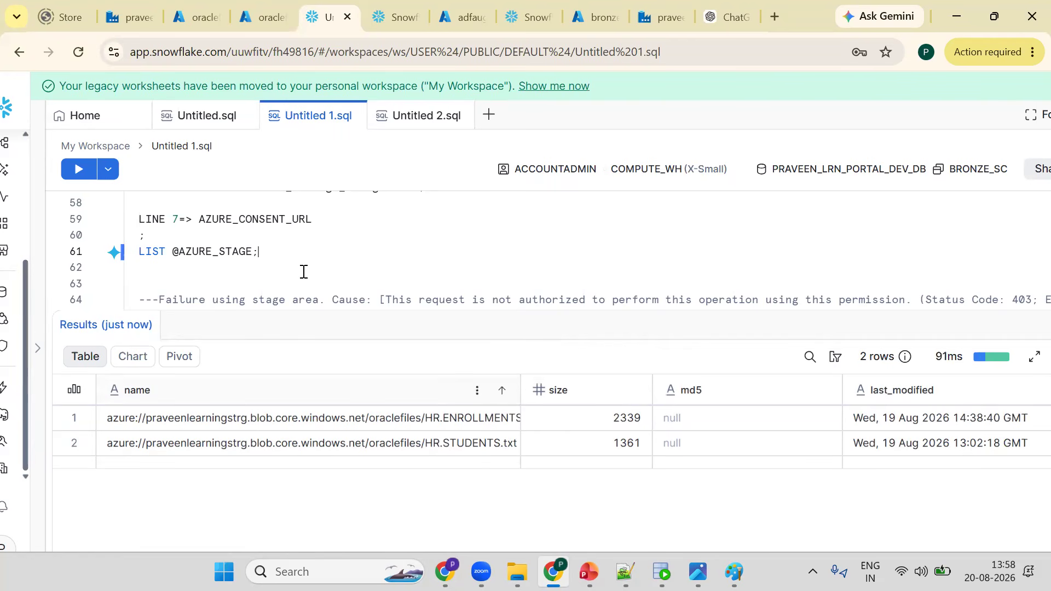
key("ctrl+z")
type("SEL")
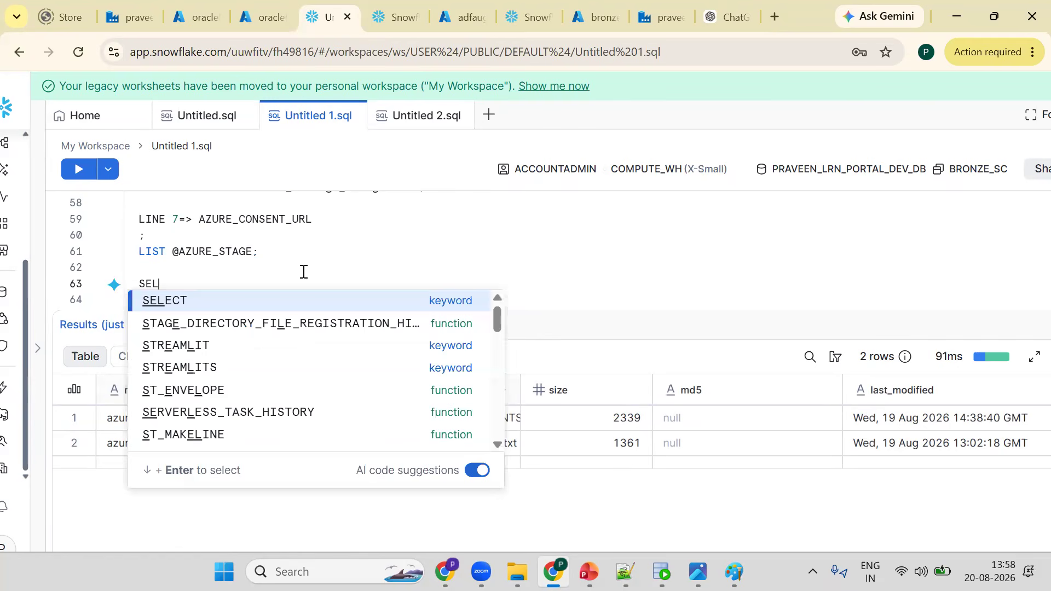
type("ECT $1,")
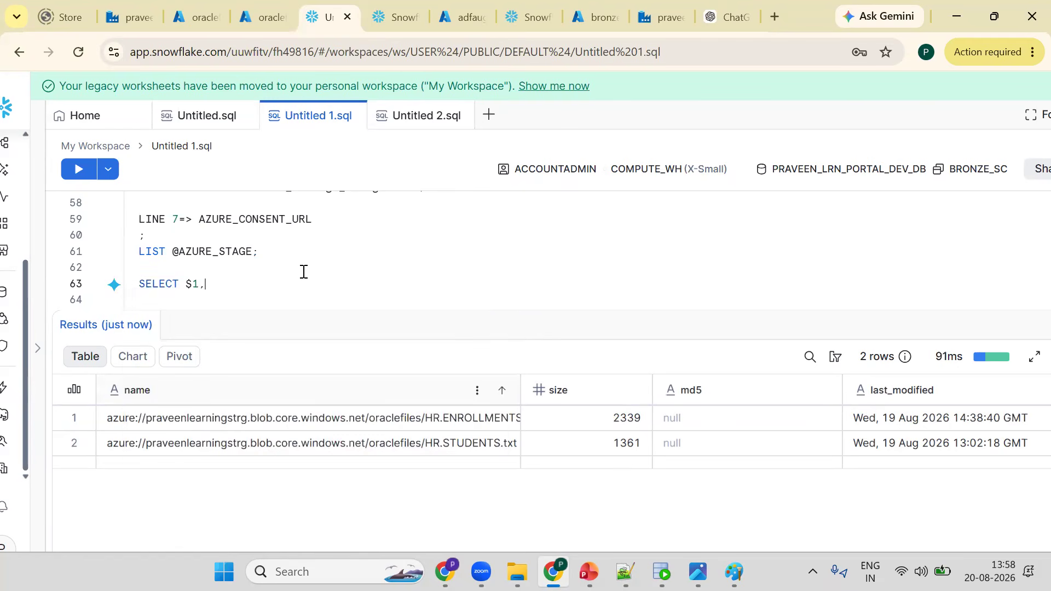
type("$2,$3")
key("Return")
type("FROM")
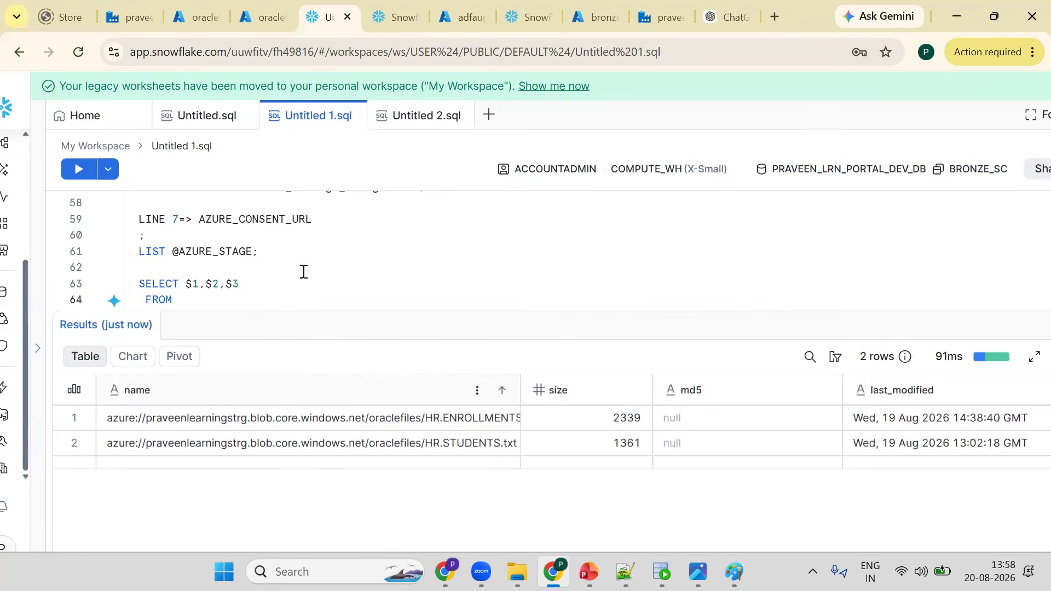
double_click(252, 252)
key("ctrl+c")
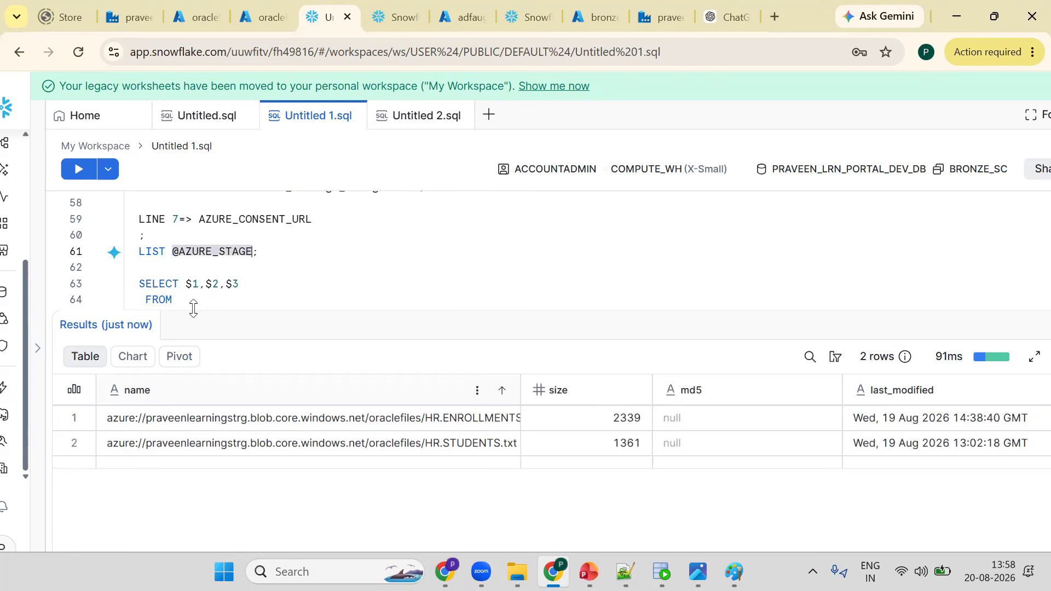
left_click(212, 300)
key("ctrl+v")
- Append /HR.ENROLLMENTS.txt; to the stage path, copying the file name from the results, and run the query
double_click(520, 390)
left_click(535, 421)
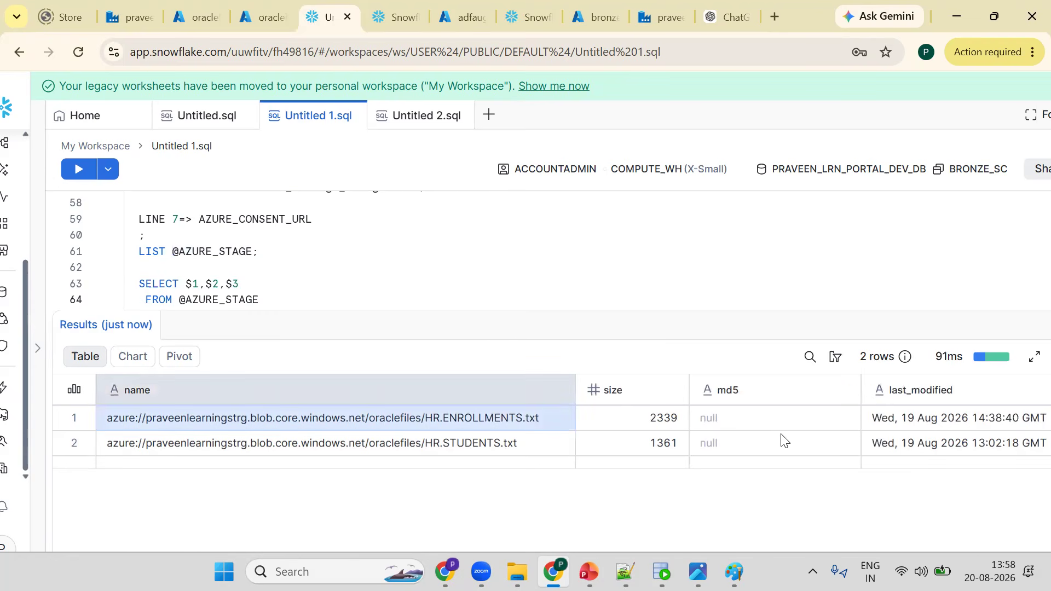
left_click_drag(864, 453, 999, 451)
key("ctrl+c")
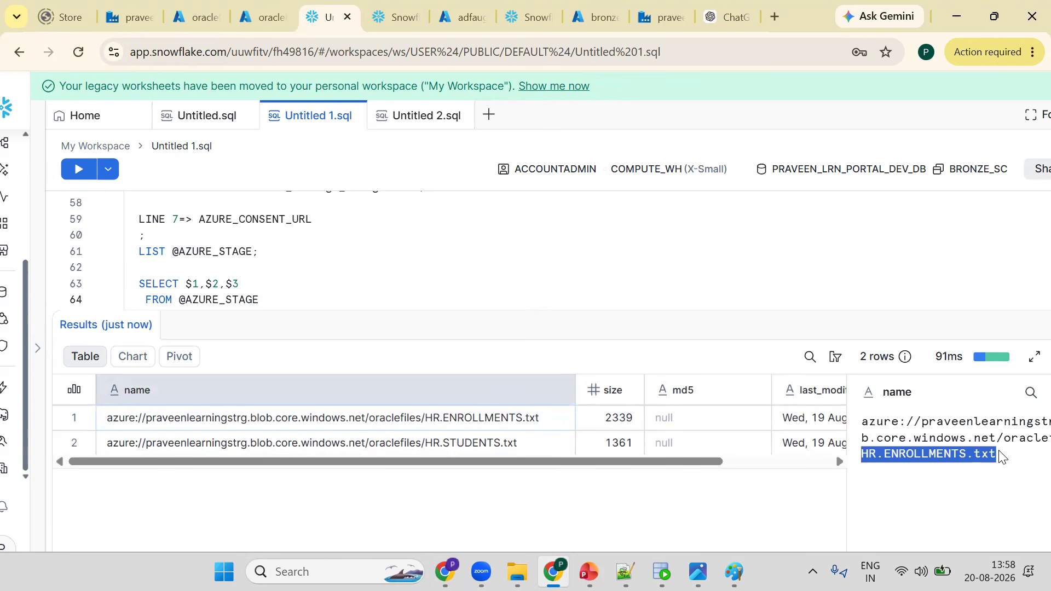
left_click(307, 297)
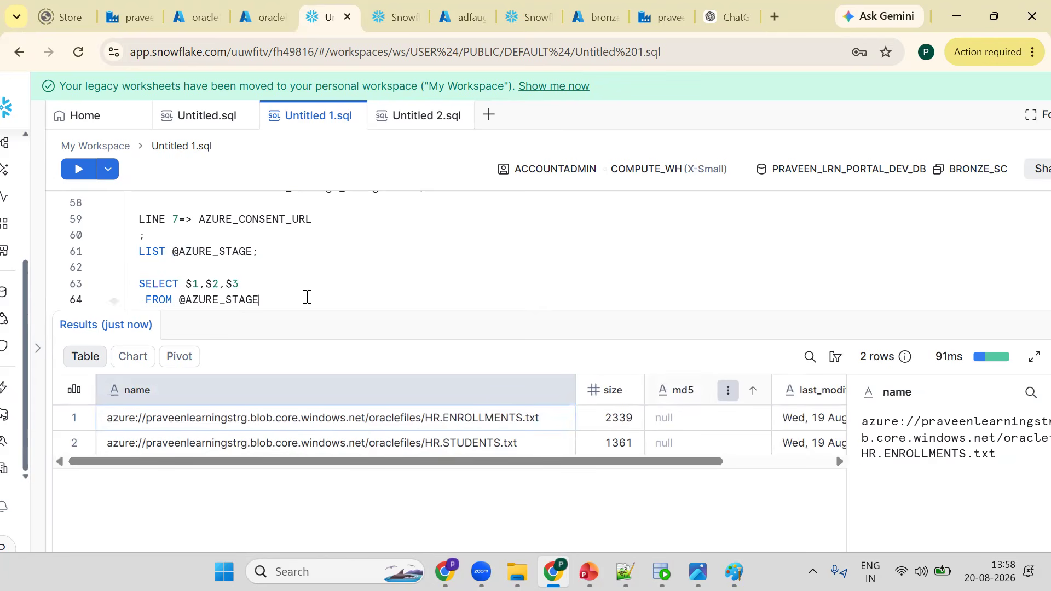
type("/")
key("ctrl+v")
type(";")
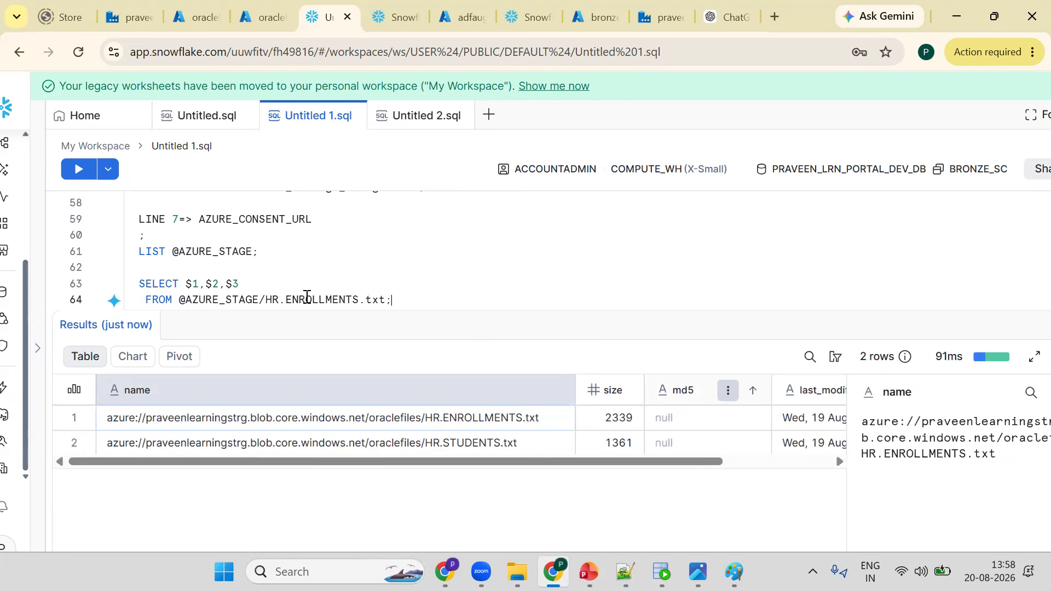
key("ctrl+Return")
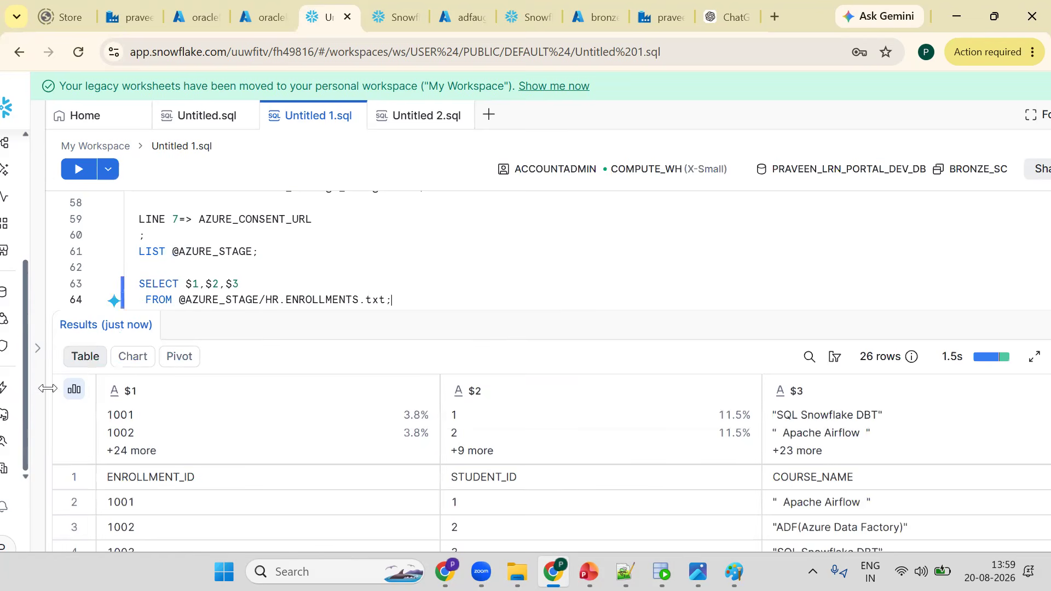
left_click(75, 389)
left_click(75, 377)
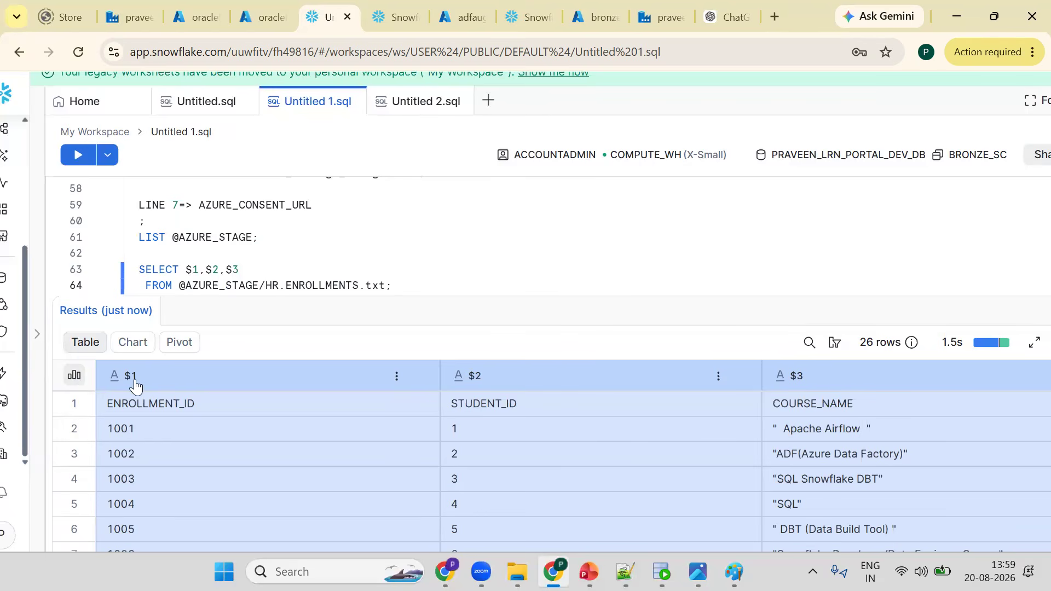
left_click(247, 245)
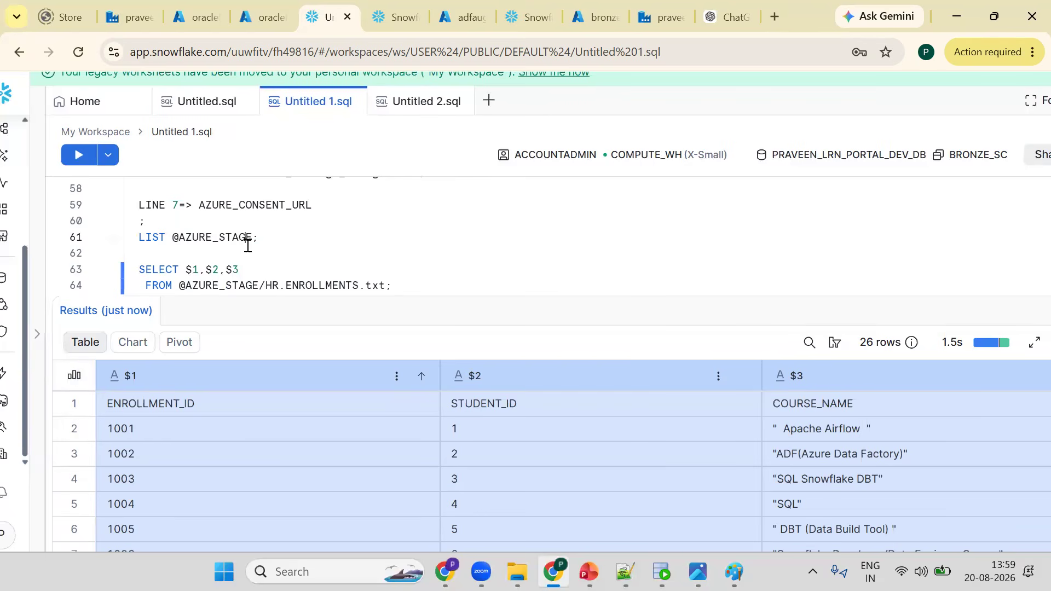
key("ctrl+Return")
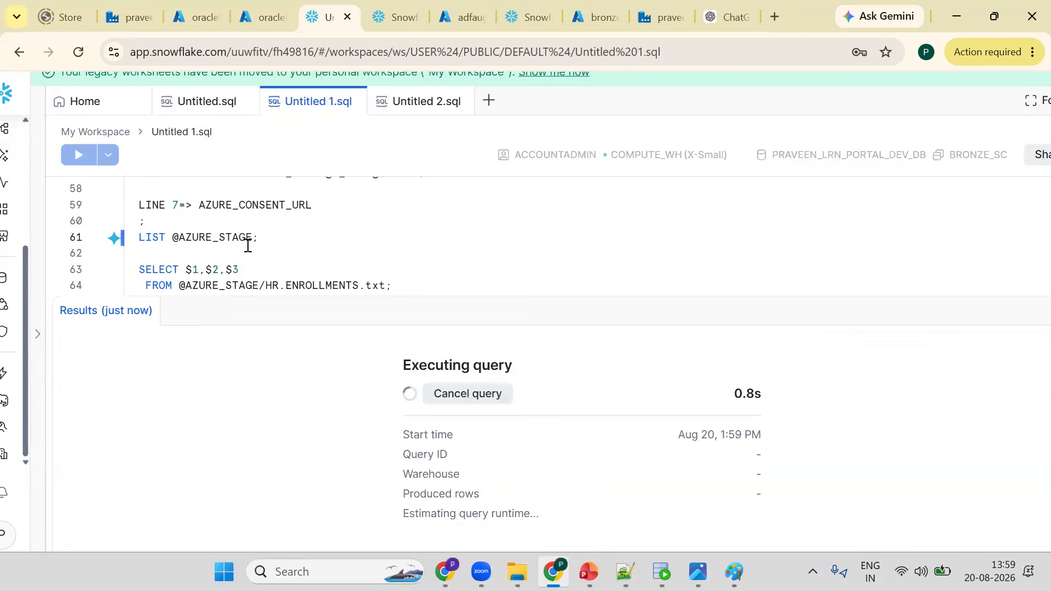
- Start a second query SELECT $1,$2,$3 FROM on new lines at the end of the worksheet
left_click(446, 287)
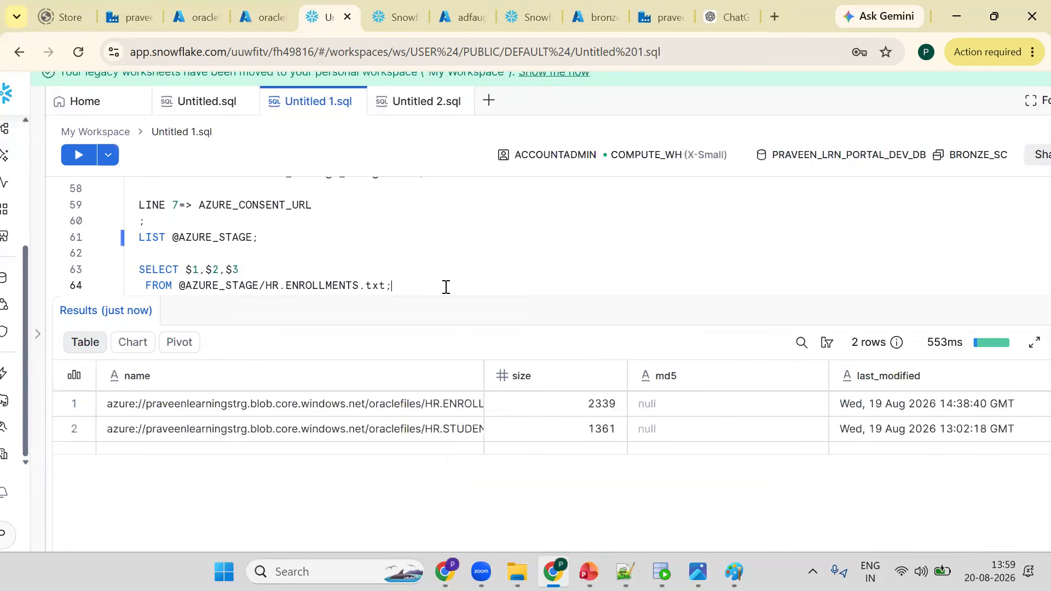
key("Return")
key("Return")
type("SE")
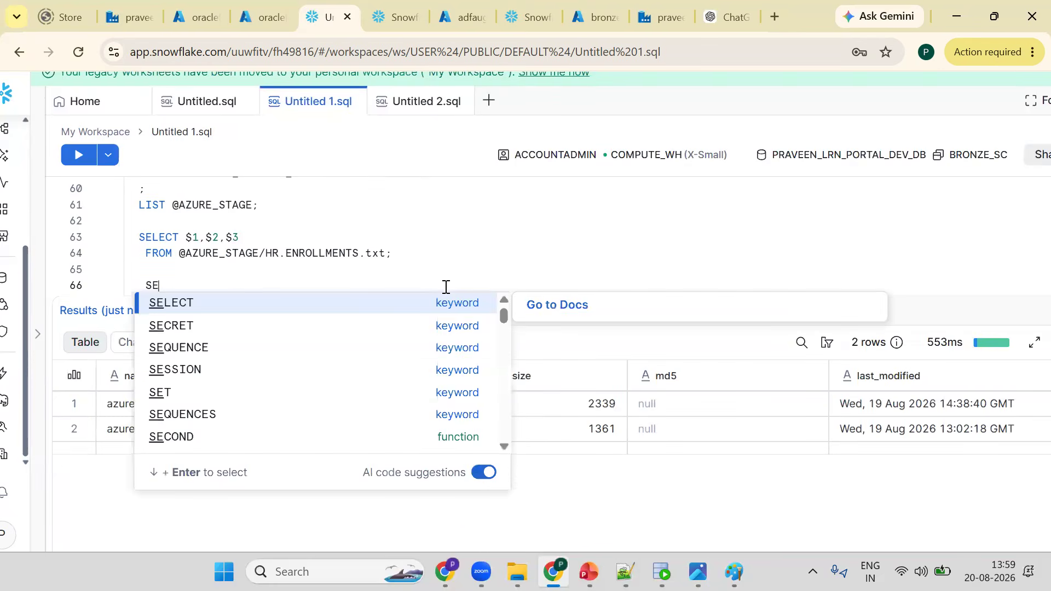
type("LECT")
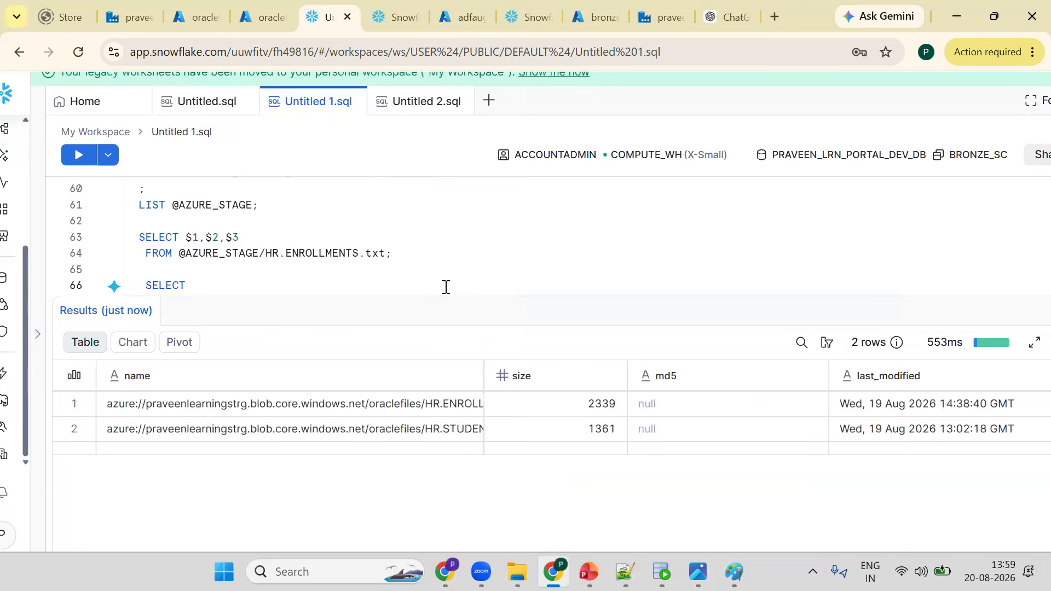
type(" $1,$2,$3")
key("Return")
type("FROM")
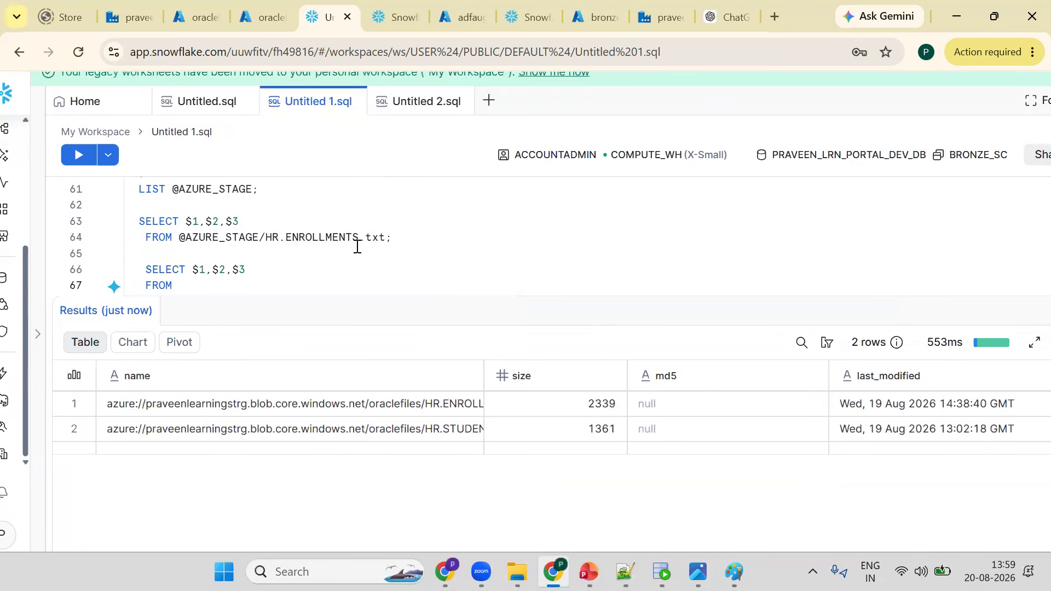
left_click_drag(179, 237, 417, 245)
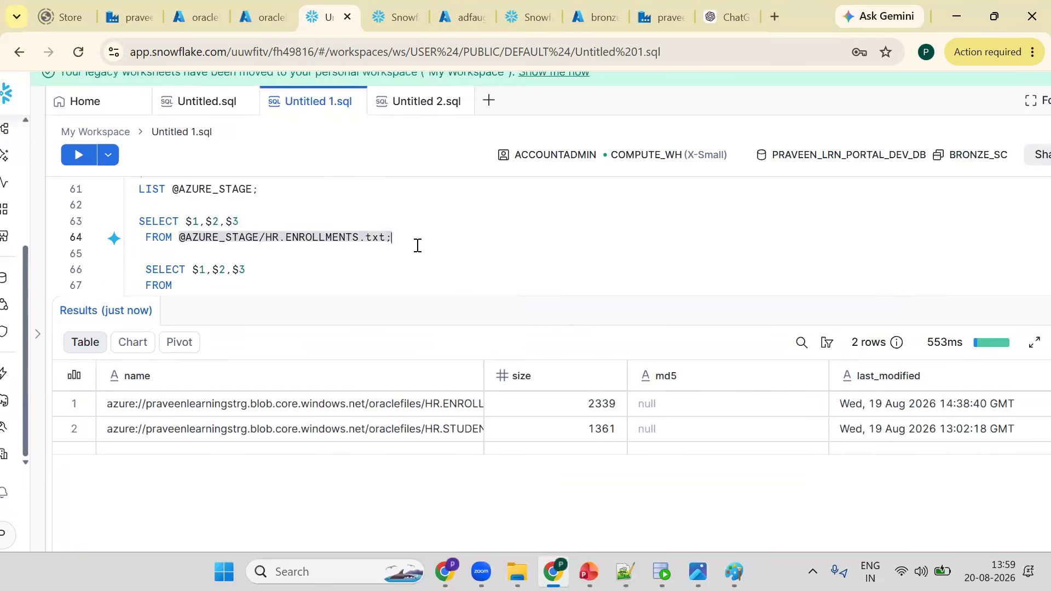
key("ctrl+c")
key("ctrl+End")
key("ctrl+v")
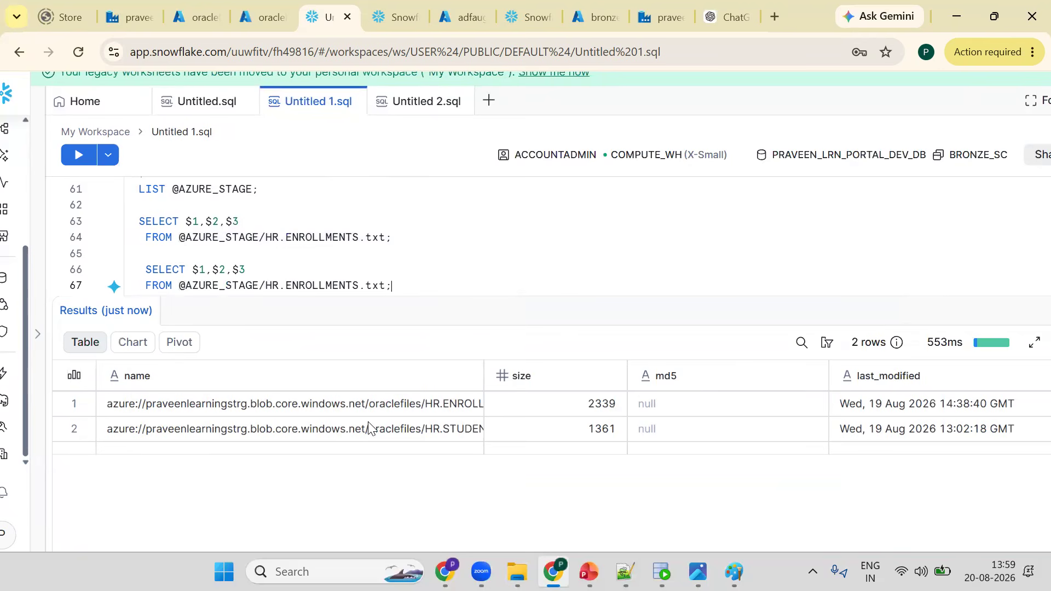
- Replace ENROLLMENTS with STUDENTS in the second query's file path, copying the name from the listed file, and run it
left_click(385, 432)
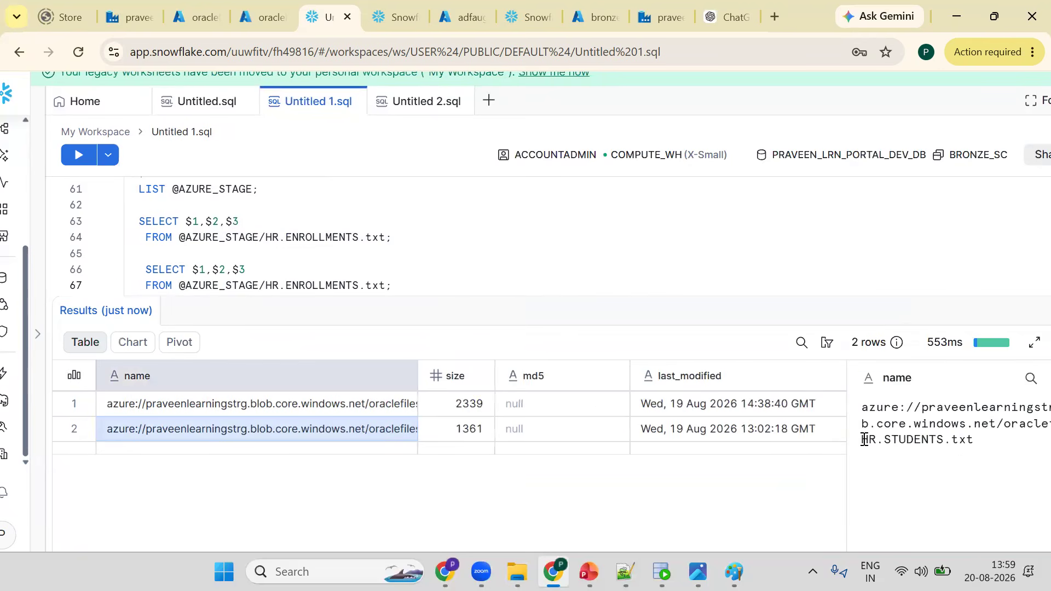
double_click(913, 440)
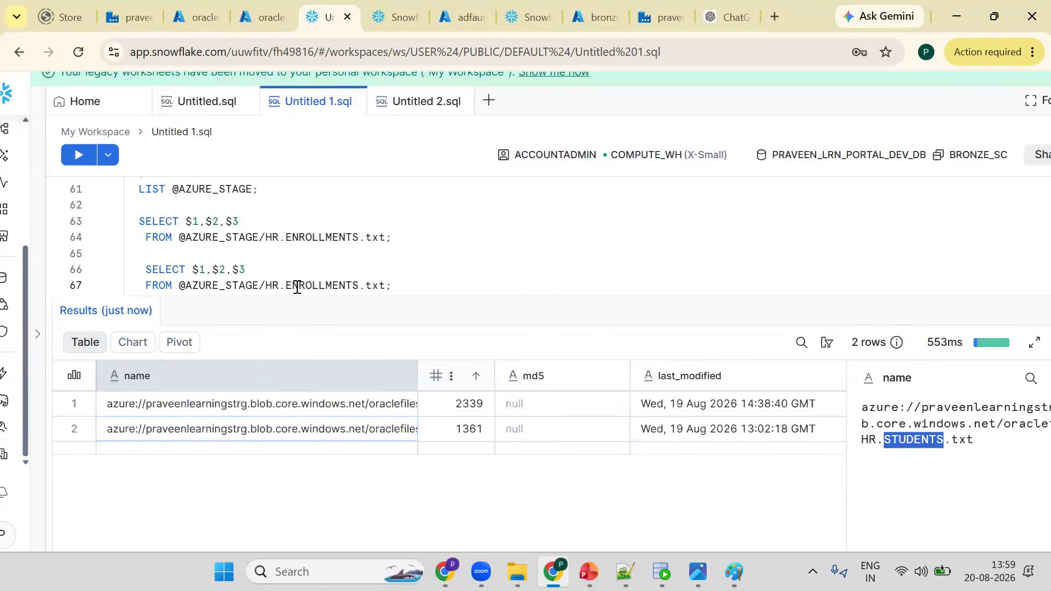
double_click(298, 287)
key("ctrl+v")
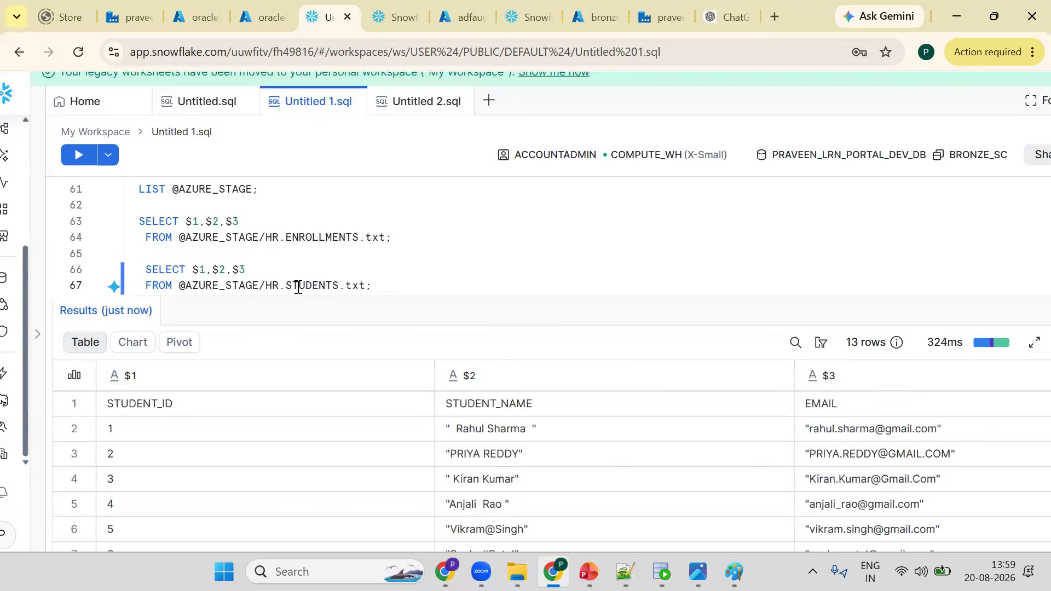
- Change the AZURE_STAGE definition's CREATE STAGE to CREATE OR REPLACE STAGE
left_click(417, 288)
left_click_drag(386, 310, 387, 353)
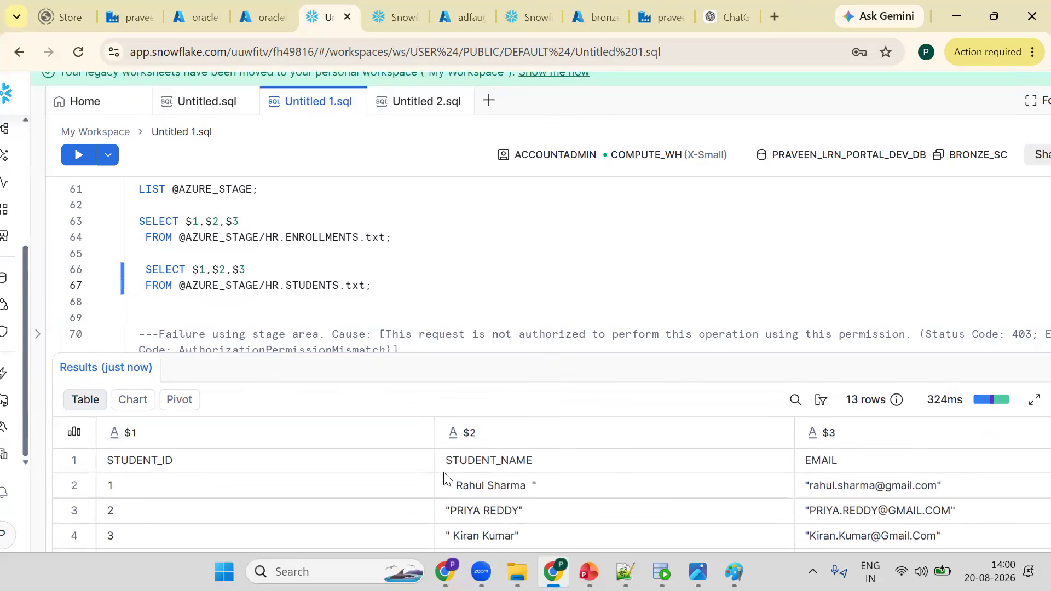
left_click(374, 285)
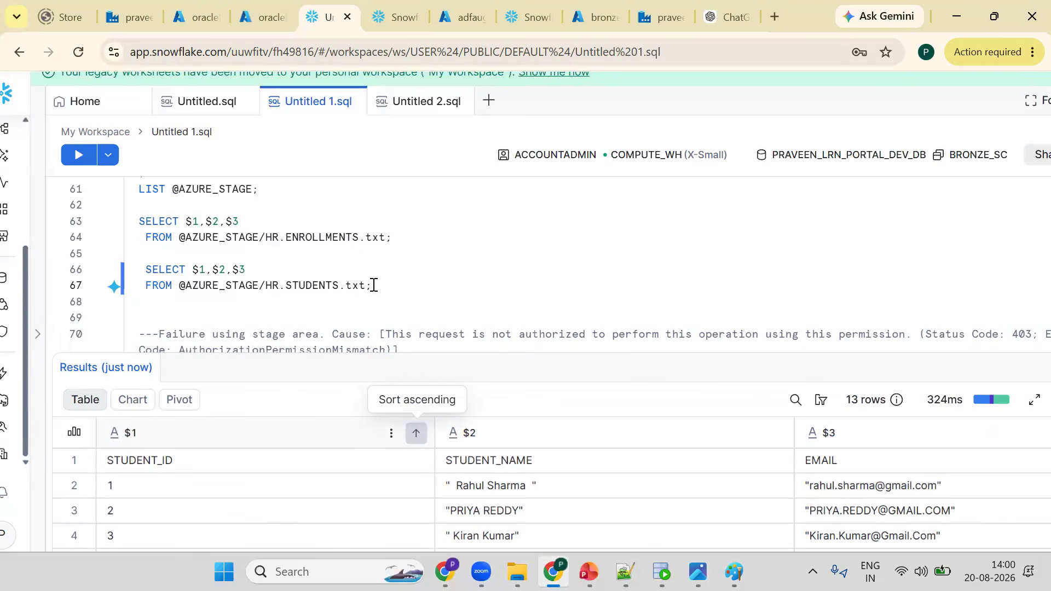
key("Up")
key("Up")
key("Up")
key("Up")
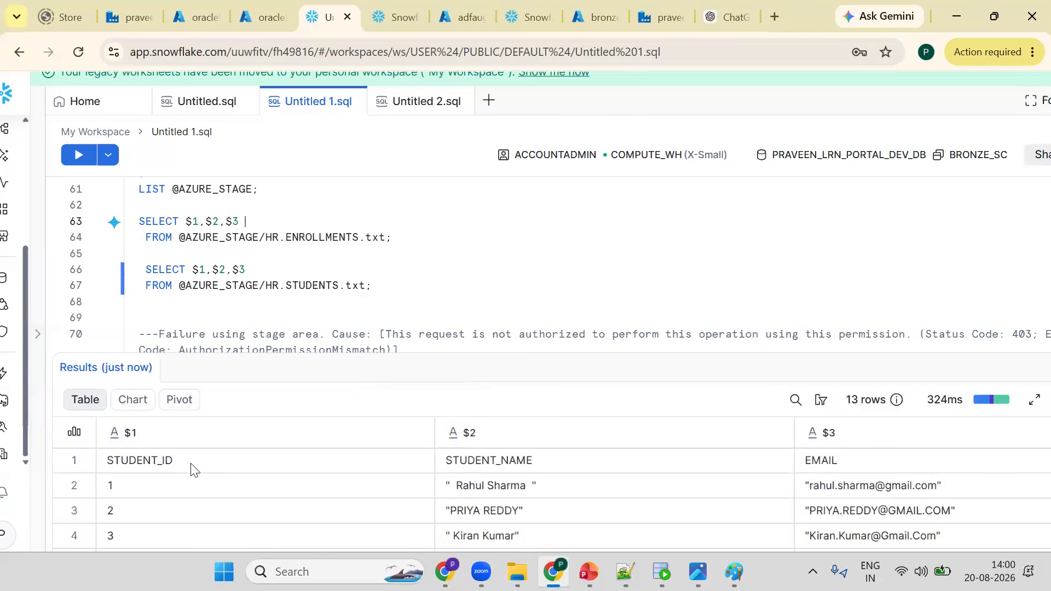
key("Down")
key("Down")
key("Down")
key("Down")
key("Down")
key("Down")
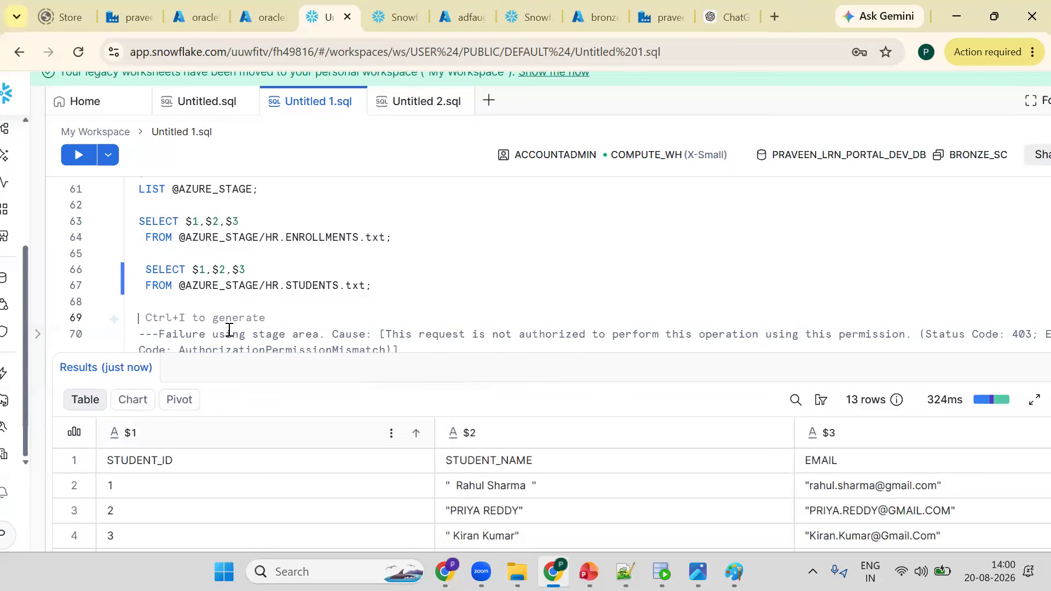
key("Up")
key("Up")
key("Up")
key("Up")
key("Up")
key("Up")
key("Up")
key("Up")
key("Up")
key("Up")
key("Up")
key("Up")
key("Up")
key("Up")
key("Up")
key("Up")
key("Up")
key("Up")
key("Up")
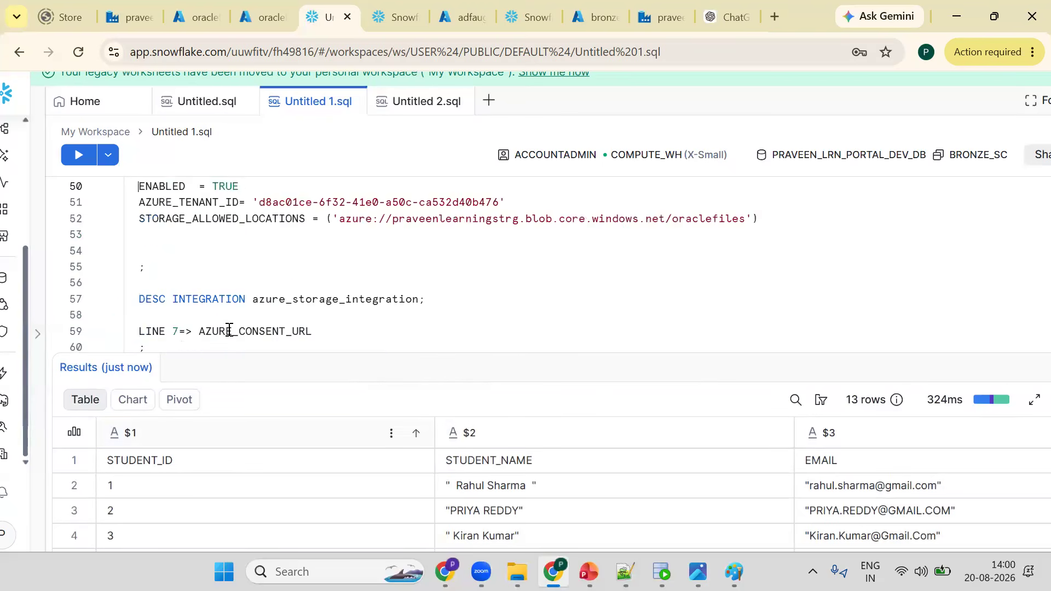
key("Up")
key("Up")
key("Up")
key("Up")
key("Up")
key("Up")
key("Up")
key("Up")
key("Up")
key("Up")
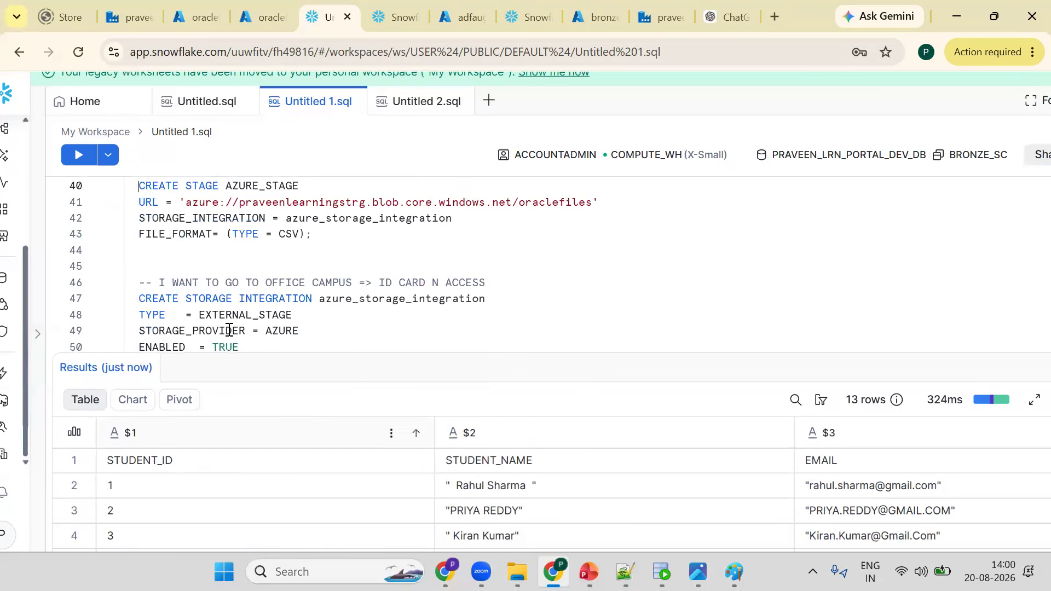
scroll(229, 329, "up", 1)
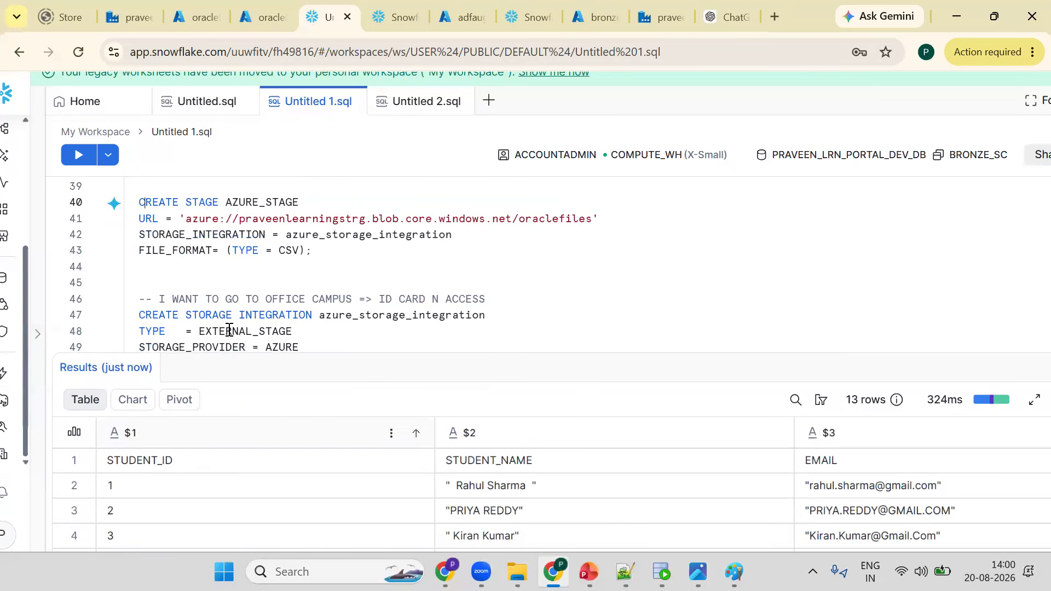
key("ctrl+Right")
type("OR REP")
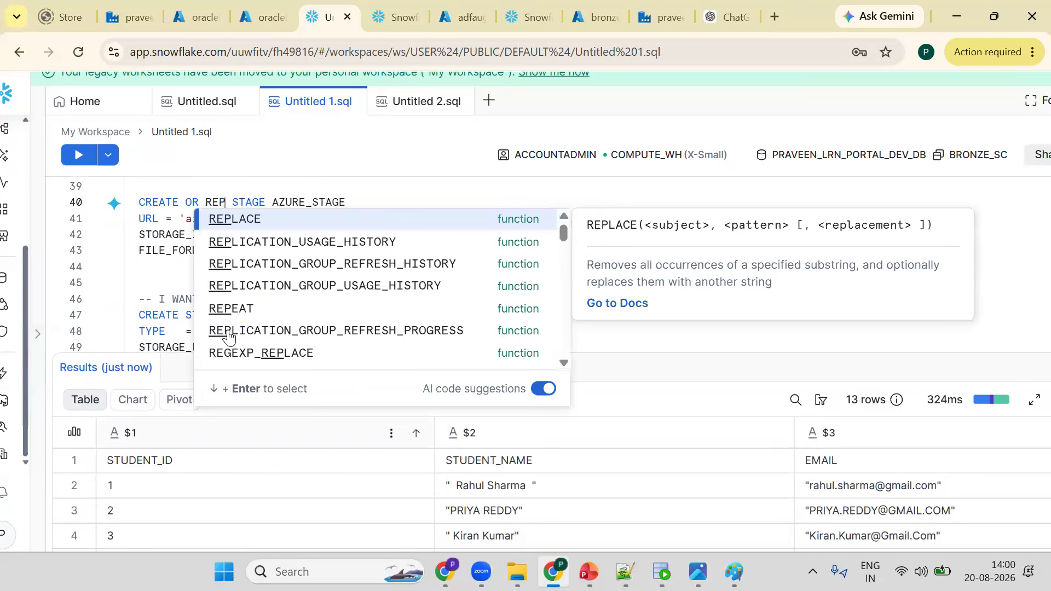
type("LAE]CE")
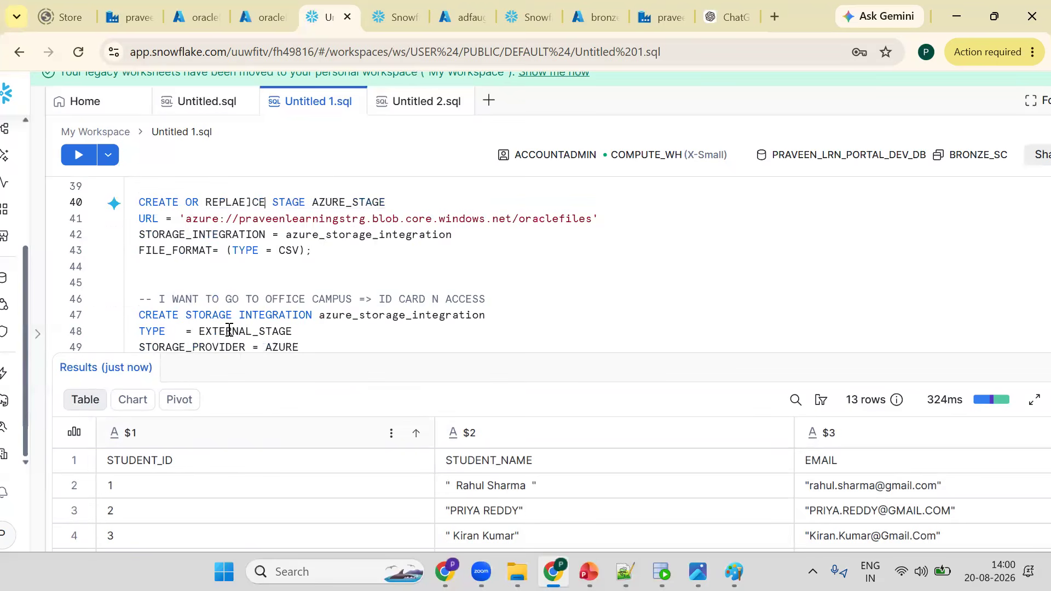
key("BackSpace")
key("BackSpace")
key("BackSpace")
type("CE")
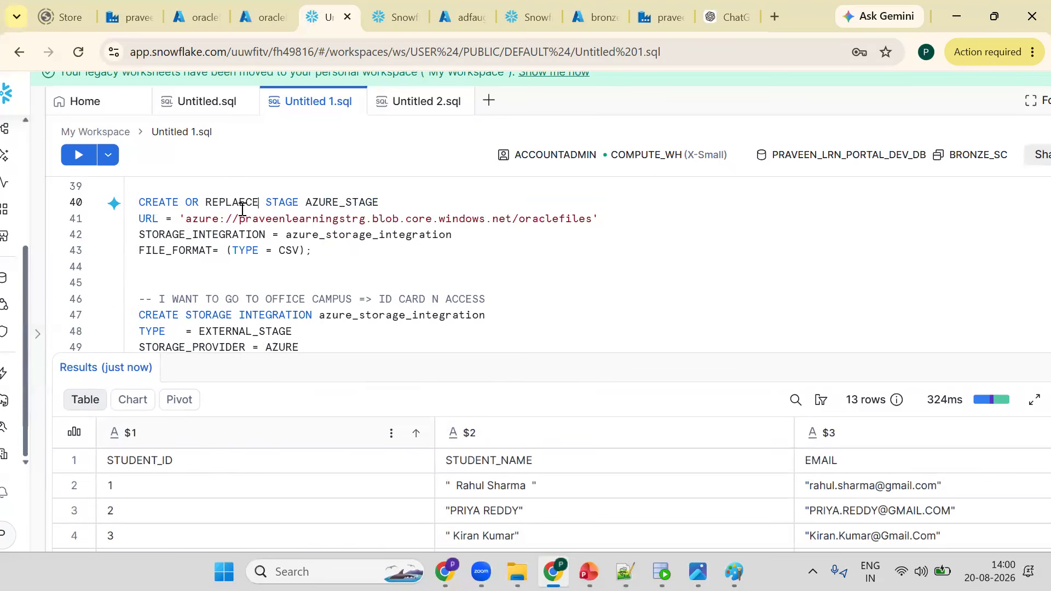
- Add SKIP_HEADER =1 to the stage's CSV file format and run the stage statement
left_click(318, 253)
type("SKIP_")
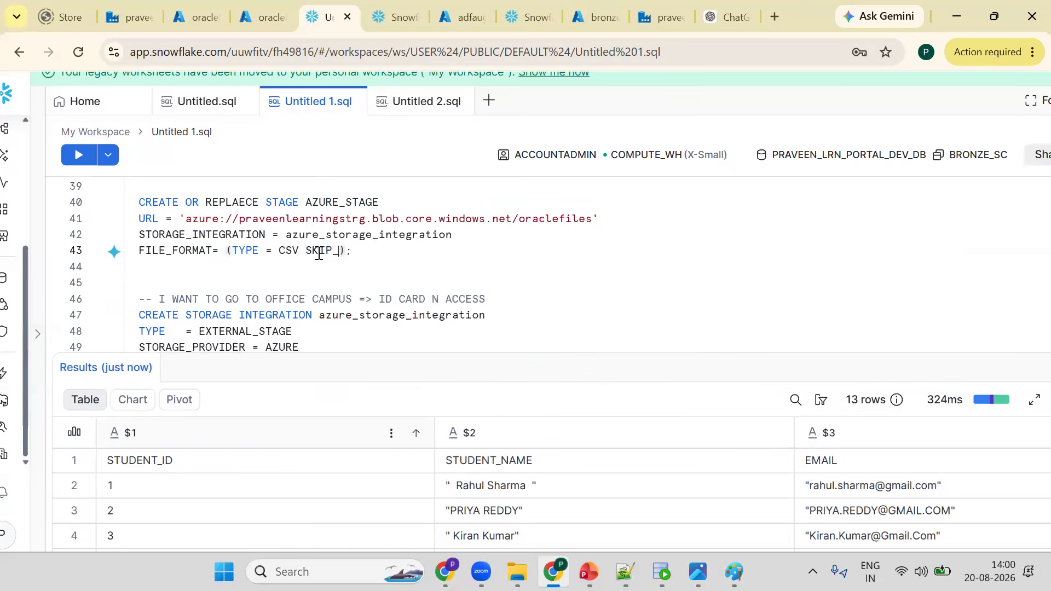
type("HEADER =1")
key("ctrl+Return")
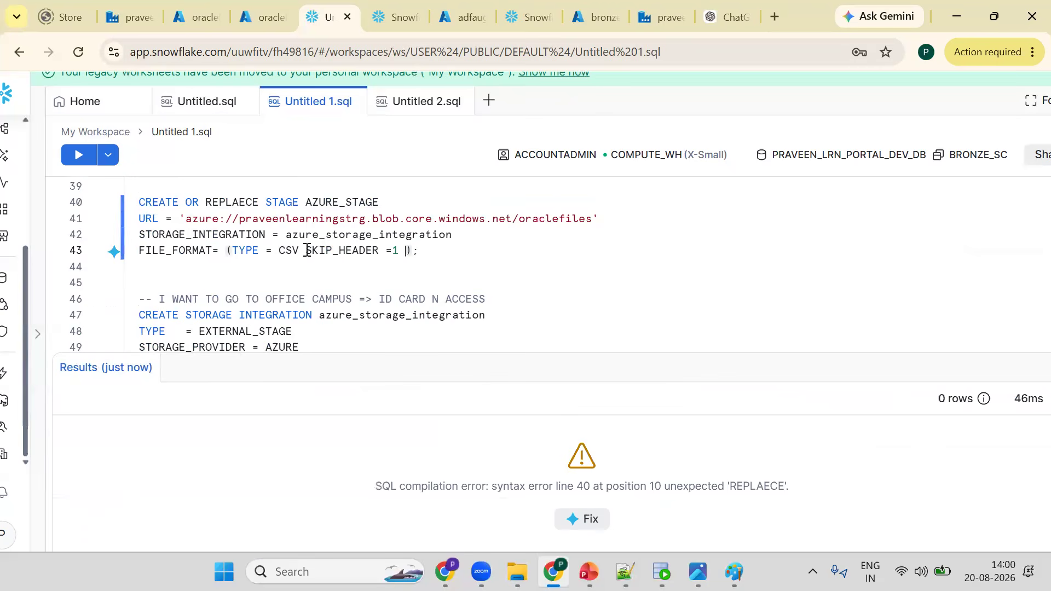
- Correct the misspelled REPLACE keyword and re-run the CREATE OR REPLACE STAGE statement
left_click(243, 210)
key("BackSpace")
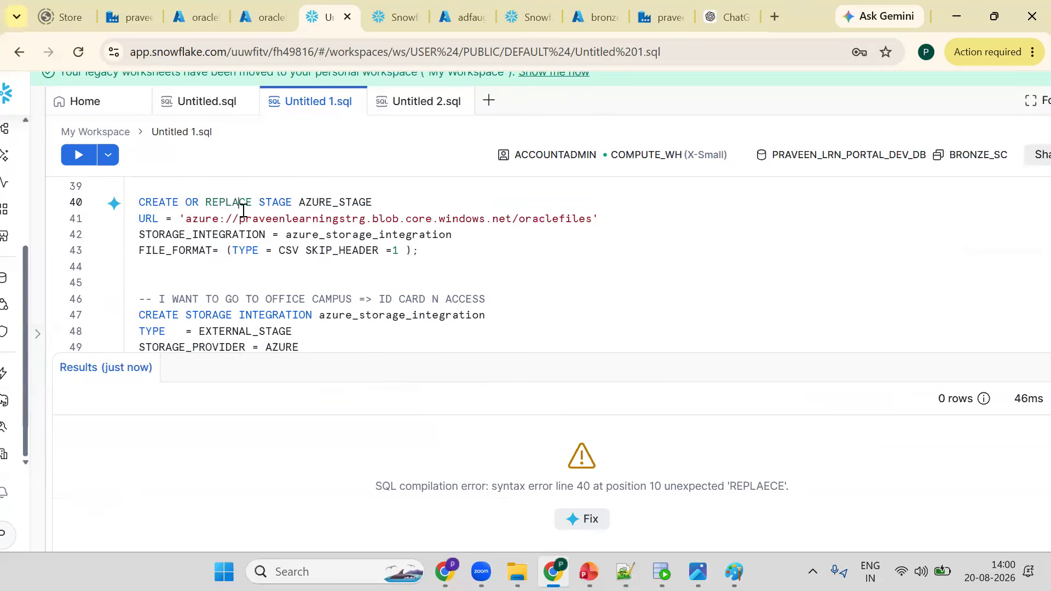
key("ctrl+Return")
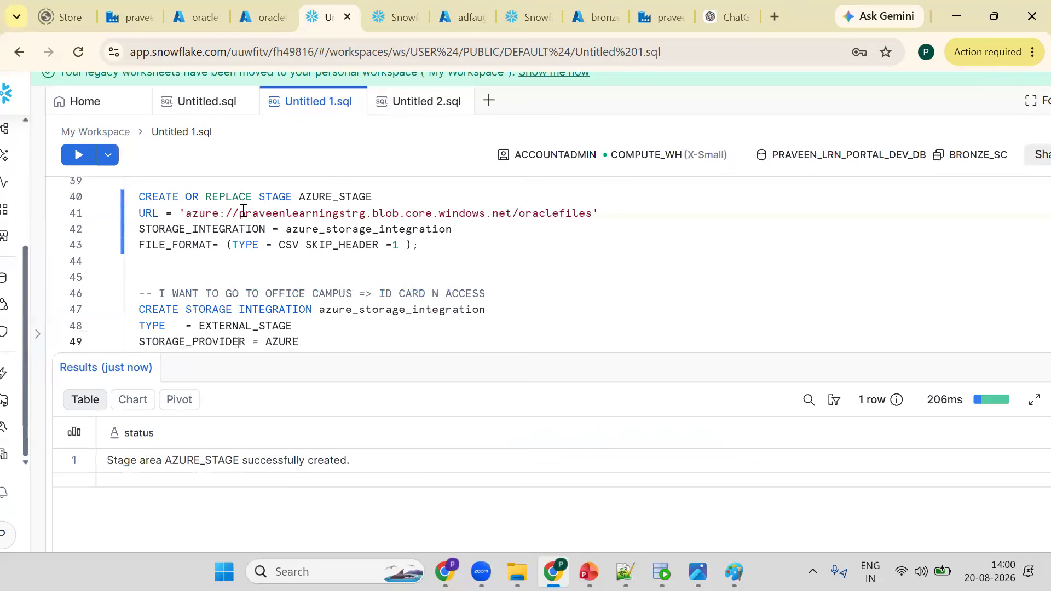
- Re-run the HR.STUDENTS.txt query and then the HR.ENROLLMENTS.txt query against the recreated stage
key("ctrl+End")
key("Down")
key("Down")
key("Down")
key("Down")
key("Down")
key("Down")
key("Down")
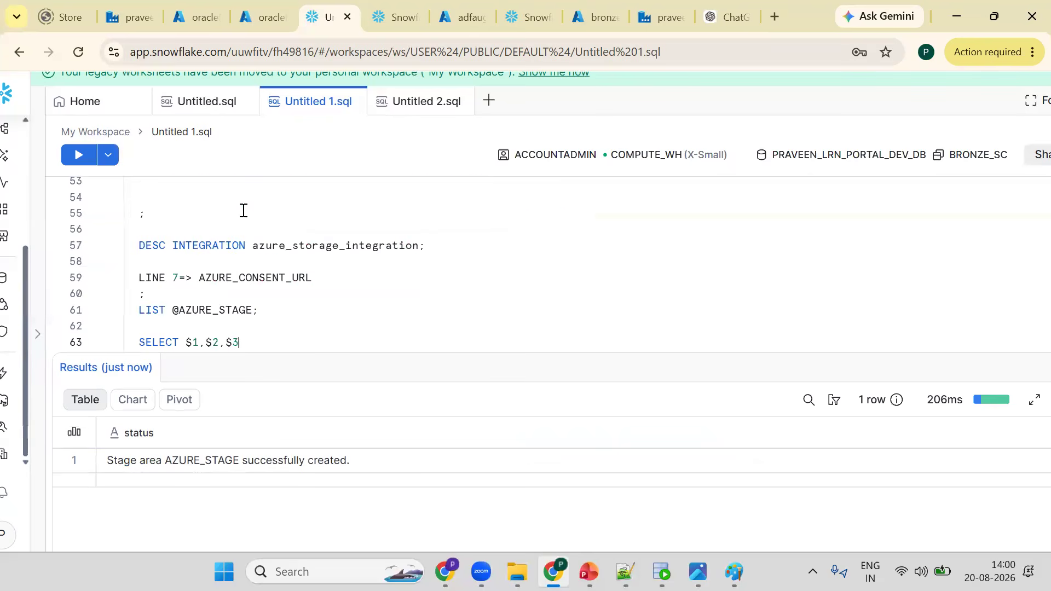
key("Down")
key("Down")
key("Down")
key("Down")
key("Down")
key("Down")
key("Down")
key("Up")
key("Up")
key("Up")
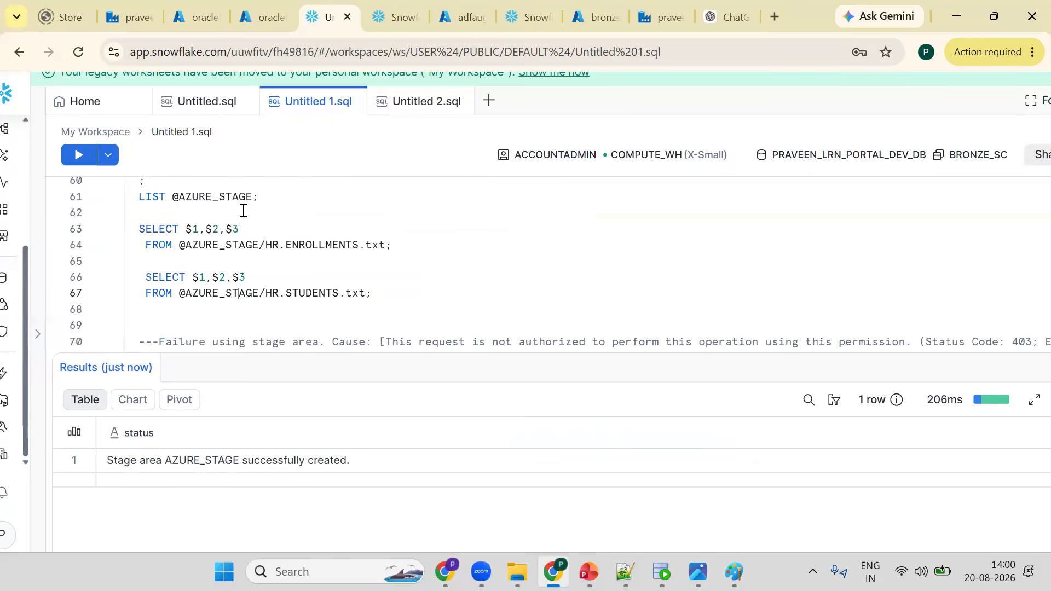
key("ctrl+Return")
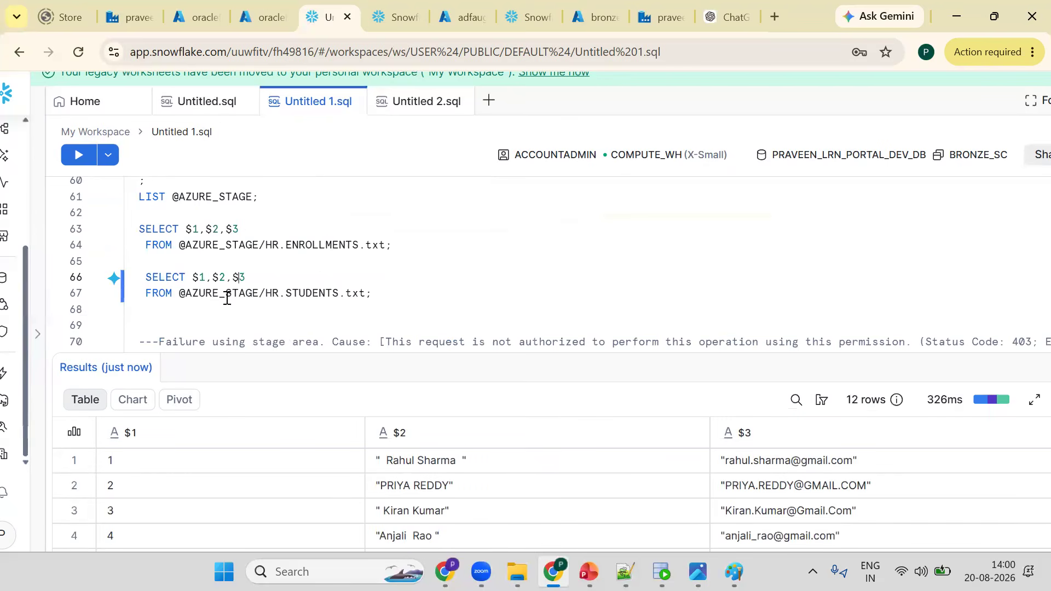
left_click(250, 247)
key("ctrl+Return")
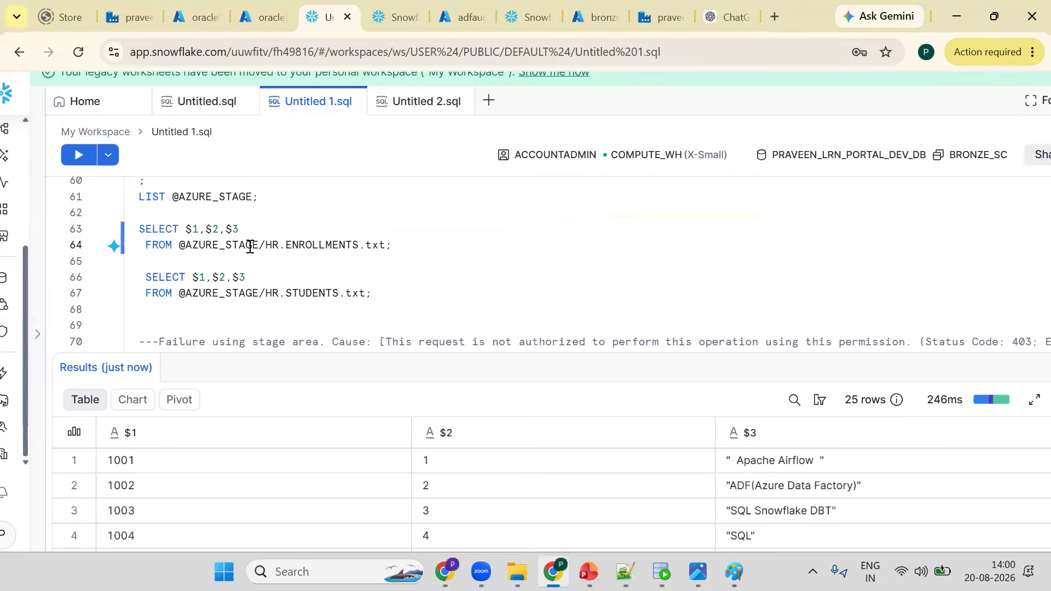
- Copy the SELECT * FROM STUDENTS and SELECT * FROM ENROLLMENTS statements to new lines below the stage queries
key("Down")
key("Down")
key("Down")
key("Down")
key("Down")
key("Return")
key("Return")
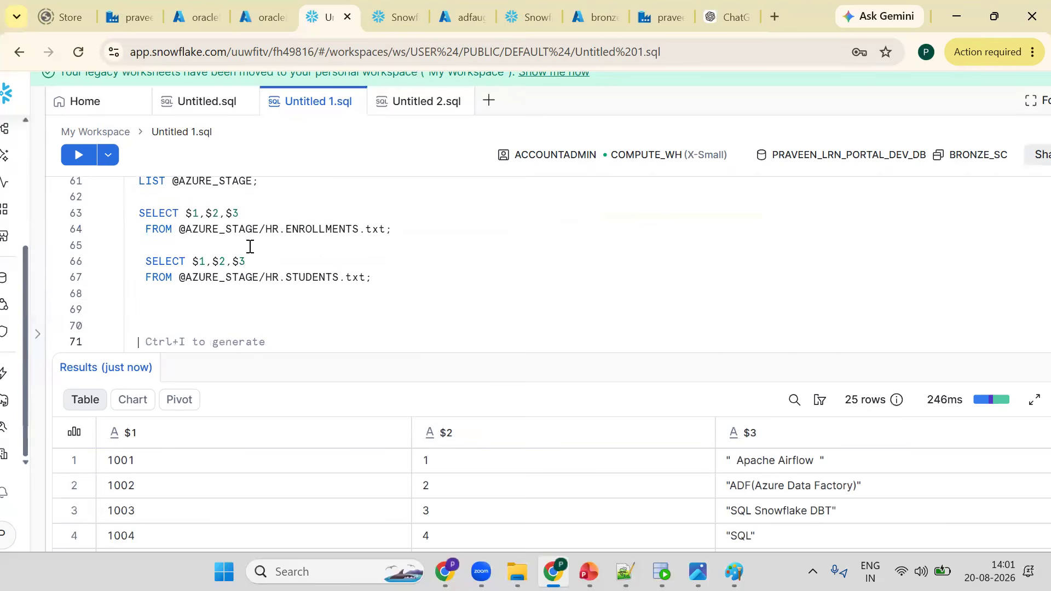
key("Return")
key("Return")
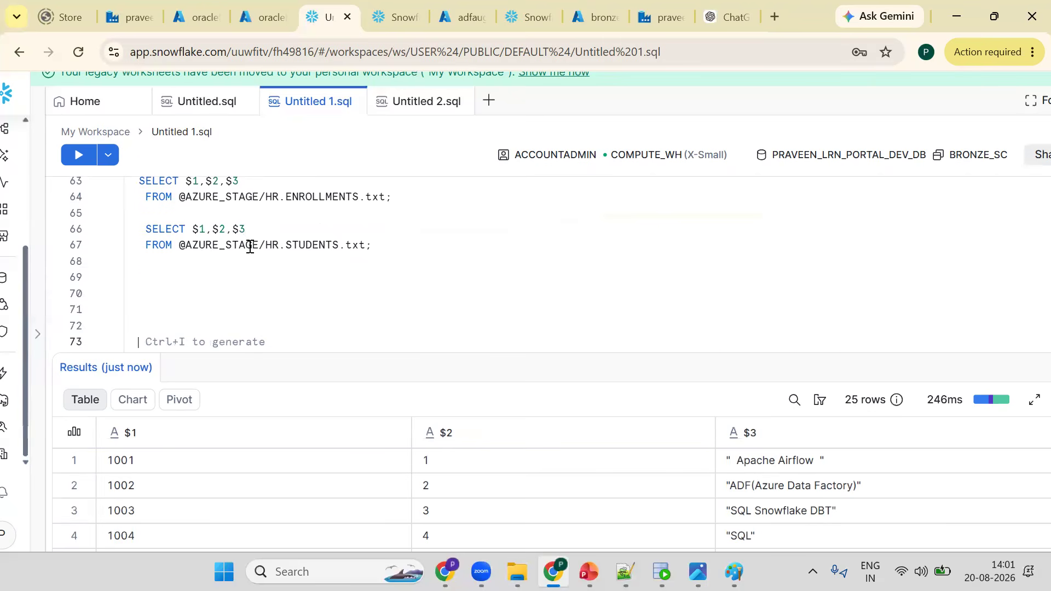
key("Up")
key("Up")
key("Up")
key("Up")
key("Up")
key("Up")
key("Up")
key("Up")
key("Up")
key("Up")
key("Up")
key("Up")
key("Up")
key("Up")
key("Up")
key("Up")
key("Up")
key("Up")
key("Up")
key("Up")
key("Up")
key("Up")
key("Up")
key("Up")
key("Up")
key("Up")
key("Up")
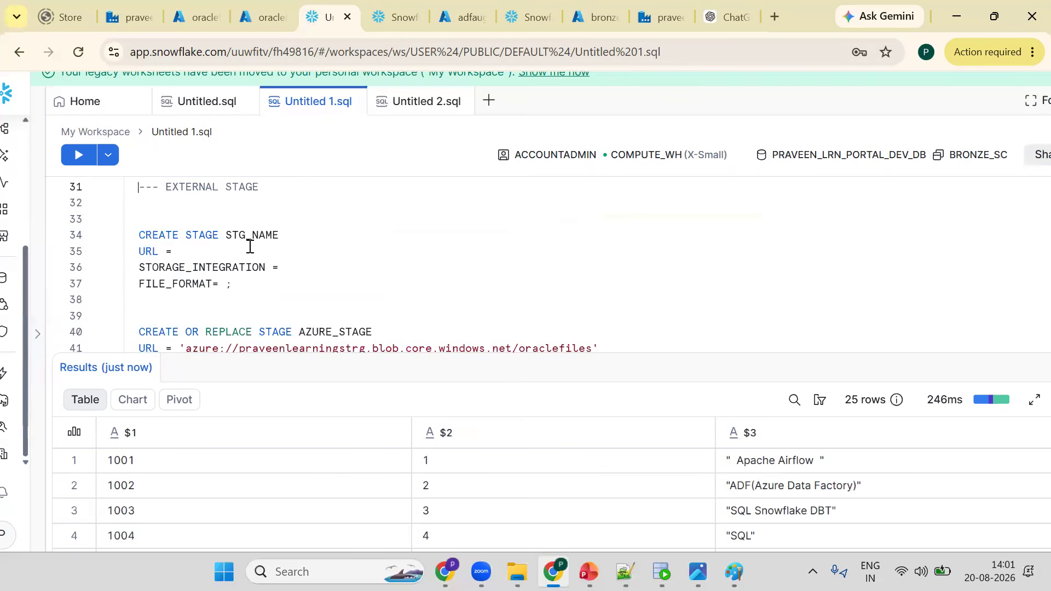
key("Up")
key("Up")
key("Up")
key("Up")
key("Up")
key("Up")
key("Up")
key("Up")
key("Up")
key("Up")
key("Up")
key("Up")
key("Up")
key("Up")
key("Up")
key("Up")
key("Up")
key("Up")
key("Up")
key("Up")
key("Down")
key("Down")
key("Down")
key("Down")
key("Down")
key("Down")
key("Down")
key("Down")
key("Down")
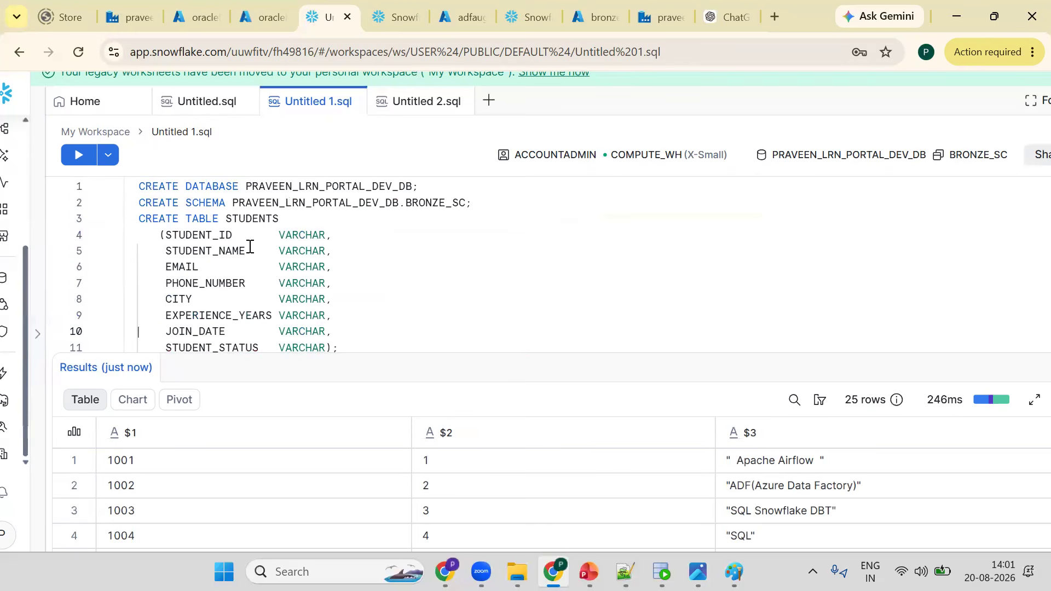
key("Down")
key("Down")
key("Down")
key("Down")
key("Down")
key("Down")
key("Down")
key("Down")
key("Down")
key("Down")
key("Down")
key("Down")
key("Down")
key("Down")
key("Down")
key("Down")
key("Down")
key("Down")
key("Down")
key("shift+Up")
key("shift+Up")
key("ctrl+c")
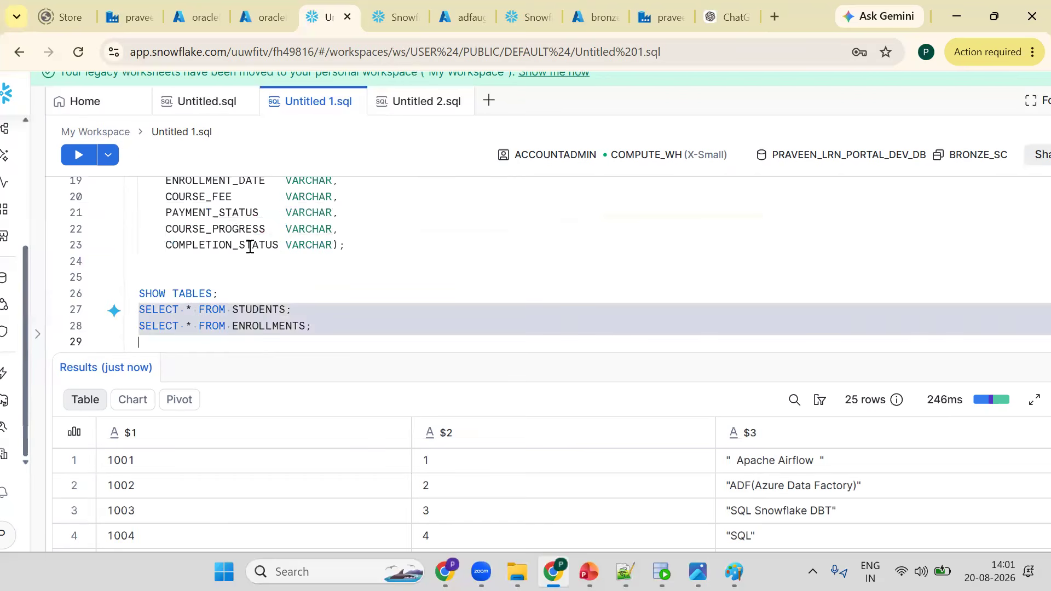
key("Down")
key("Down")
key("Down")
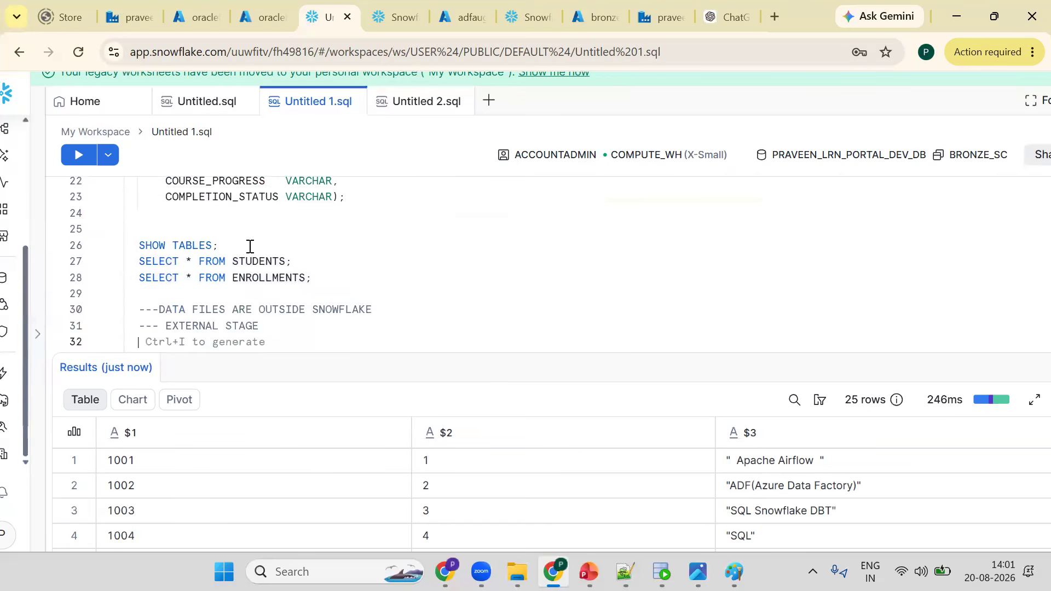
key("Down")
key("Down")
key("Down")
key("Down")
key("Down")
key("Down")
key("Down")
key("Down")
key("Down")
key("Down")
key("Down")
key("Down")
key("Down")
key("Down")
key("Down")
key("Down")
key("Down")
key("Down")
key("Down")
key("Down")
key("Down")
key("Down")
key("Down")
key("Down")
key("Down")
key("Down")
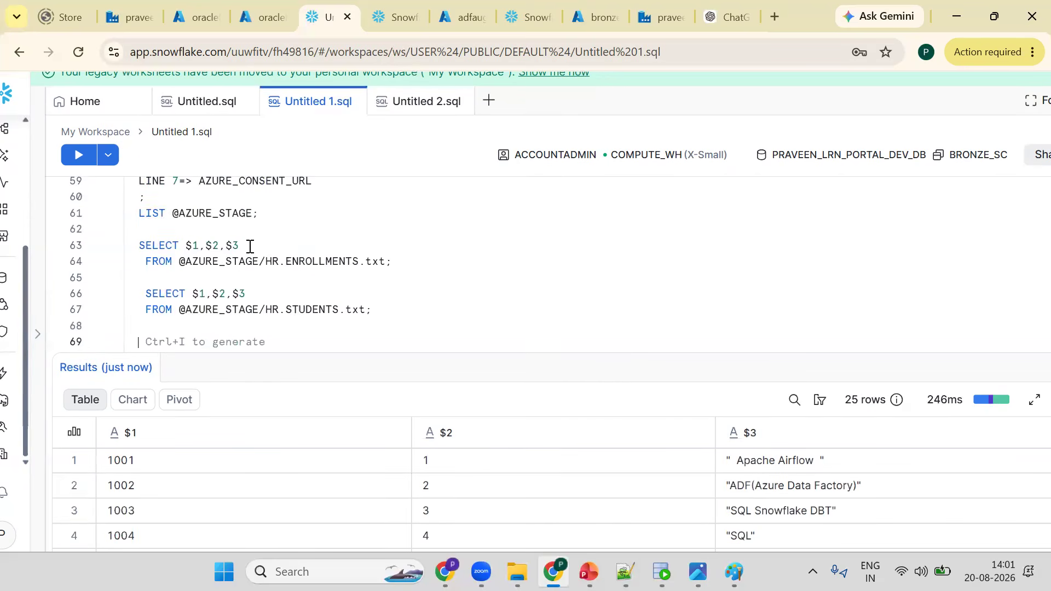
key("Down")
key("ctrl+v")
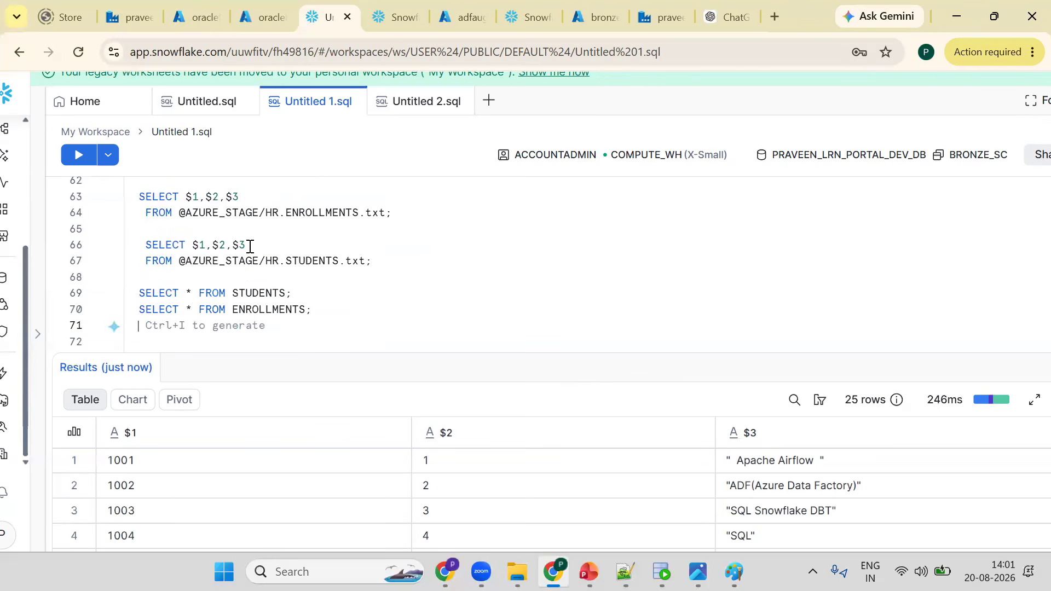
key("Up")
key("Up")
key("Return")
key("Up")
key("Return")
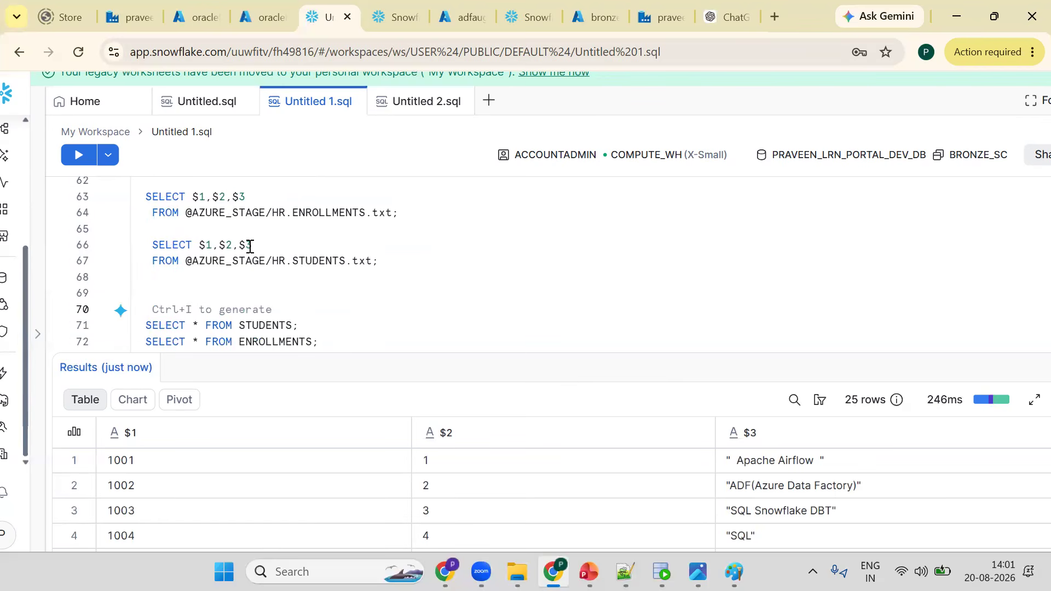
type("Q")
type("OPY")
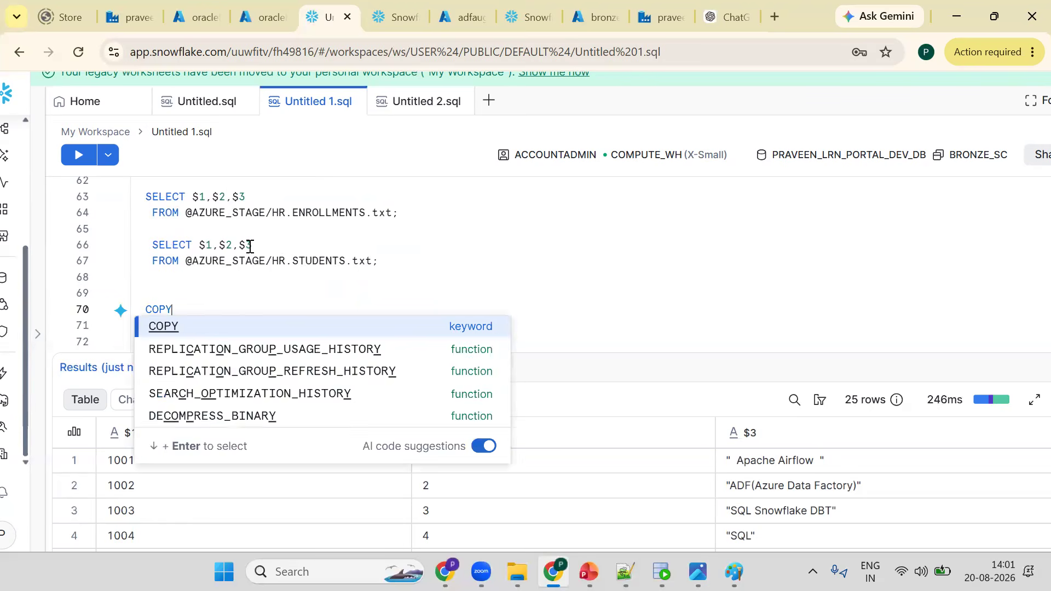
type(" INTO")
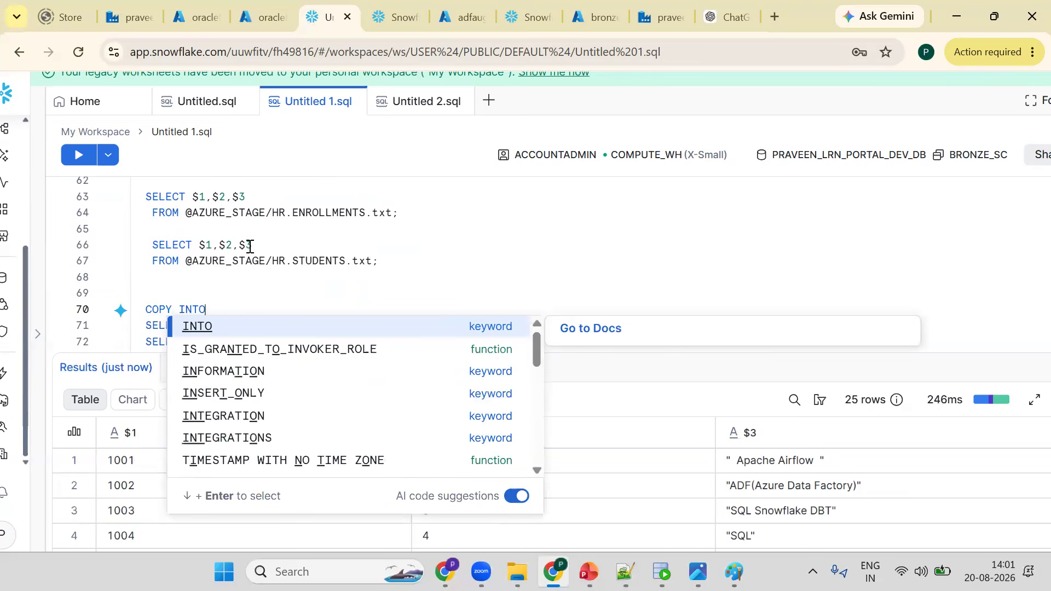
type(" TABLE_NAME")
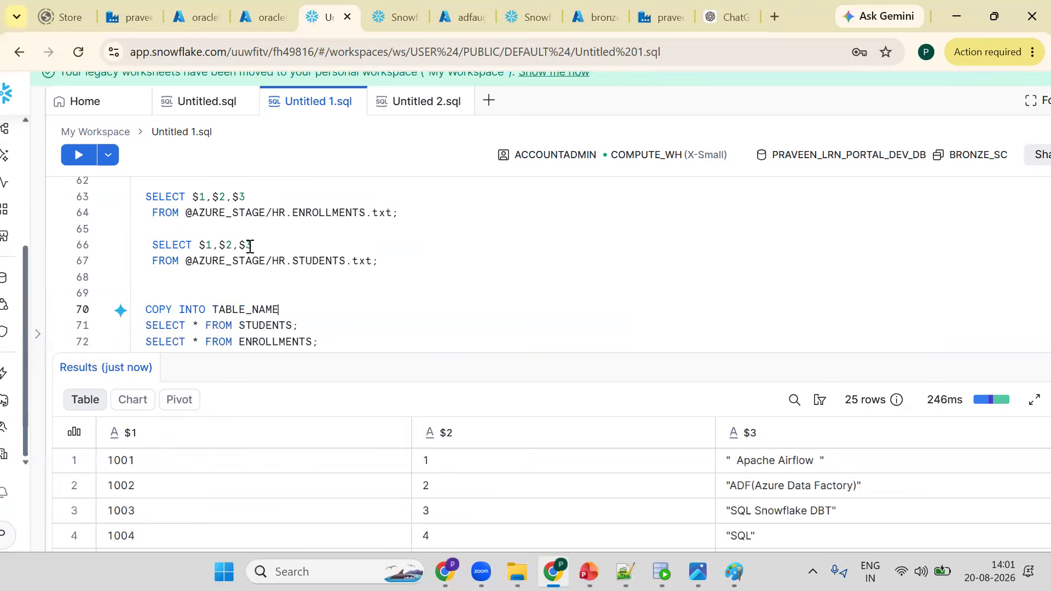
key("Return")
type("FROM s")
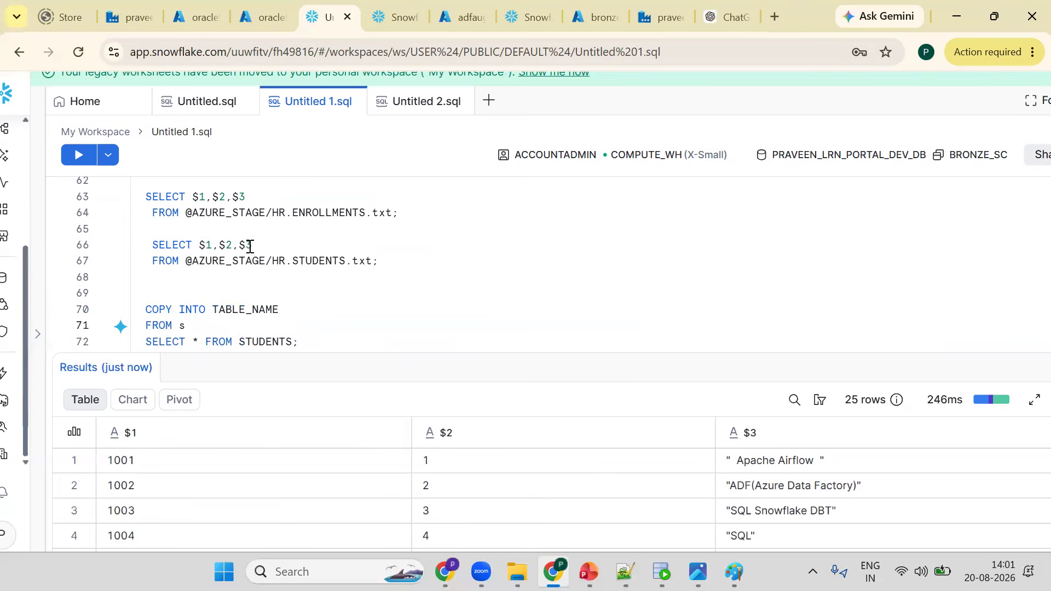
key("BackSpace")
type("@S")
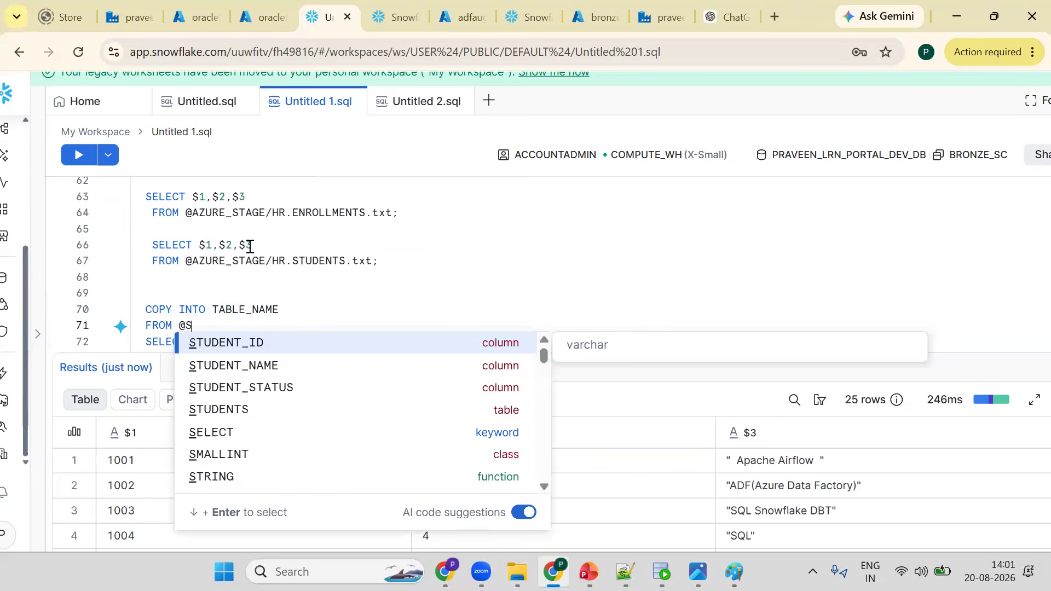
type("TG;")
- Start a new COPY INTO statement targeting the STUDENTS table below the template
key("Return")
key("Return")
key("Return")
type("COP")
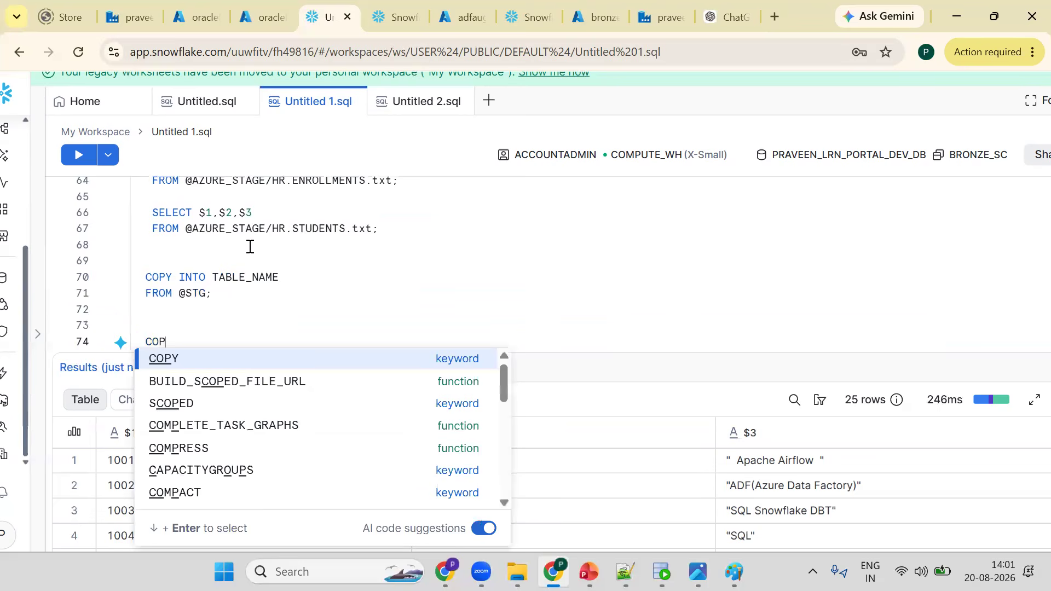
type("Y INTO")
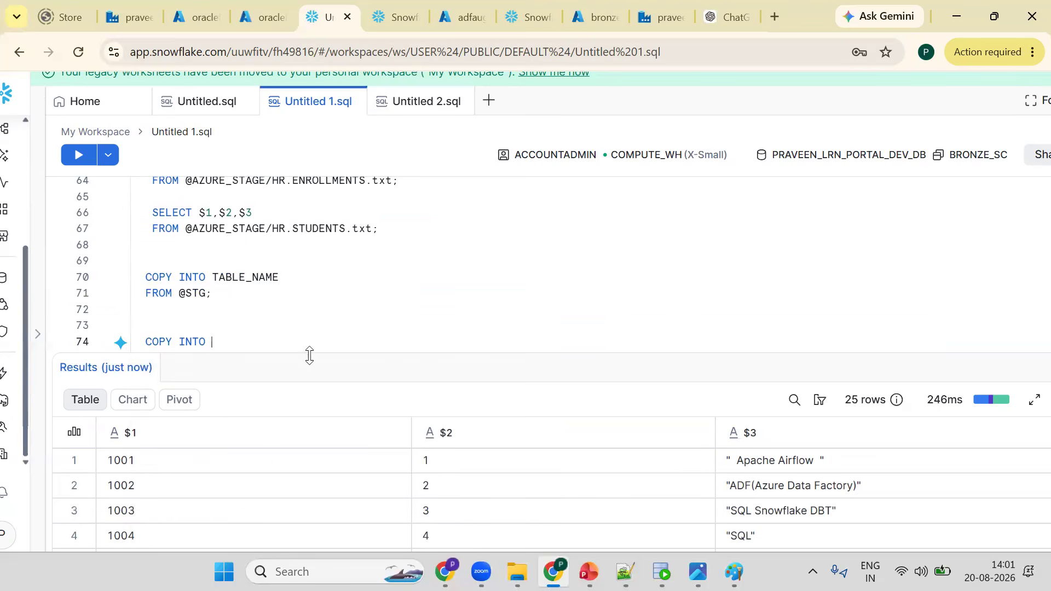
type("SELECT * FROM STUDENTS;")
left_click(269, 349)
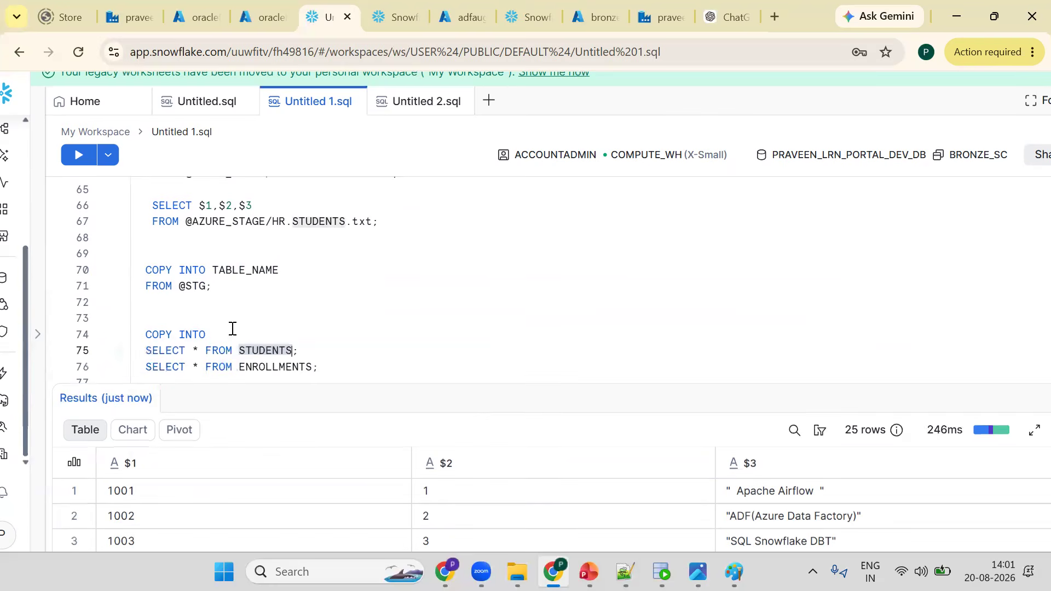
left_click(232, 329)
type("STUDENTS")
key("Return")
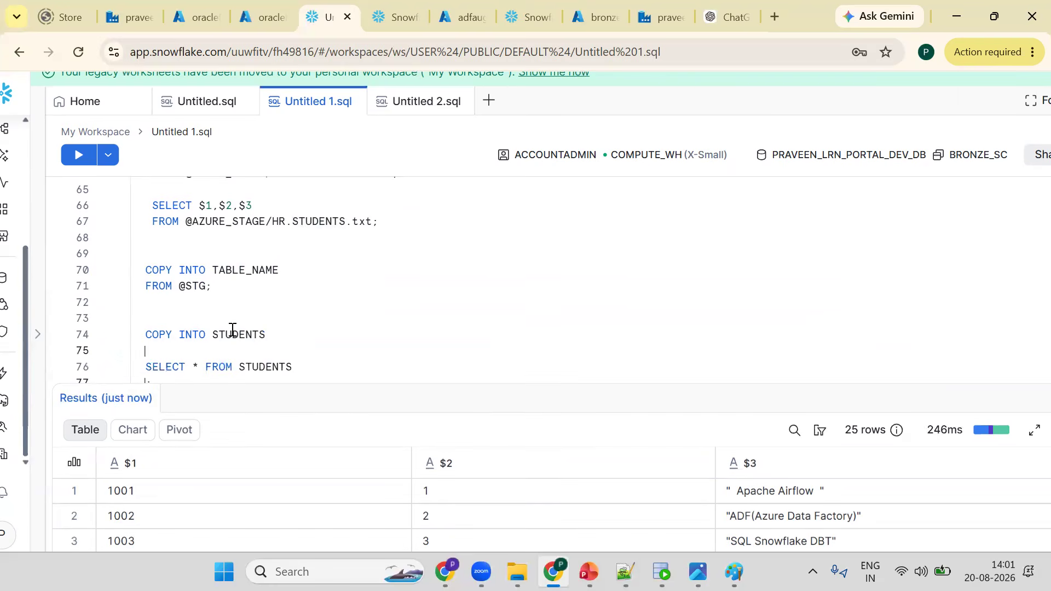
key("ctrl+z")
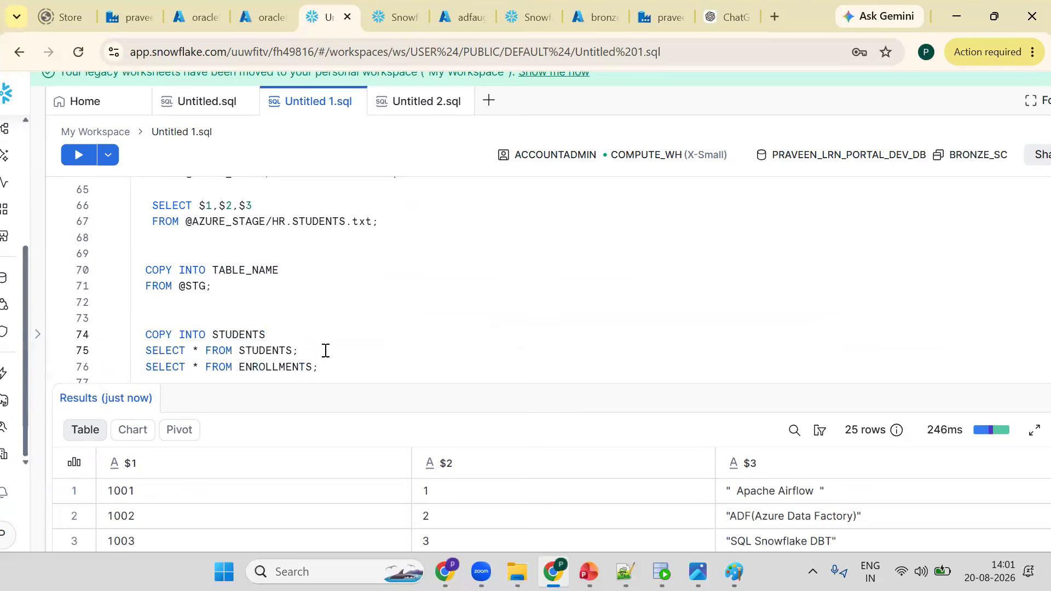
left_click(296, 322)
left_click(296, 330)
key("Return")
type("FROM")
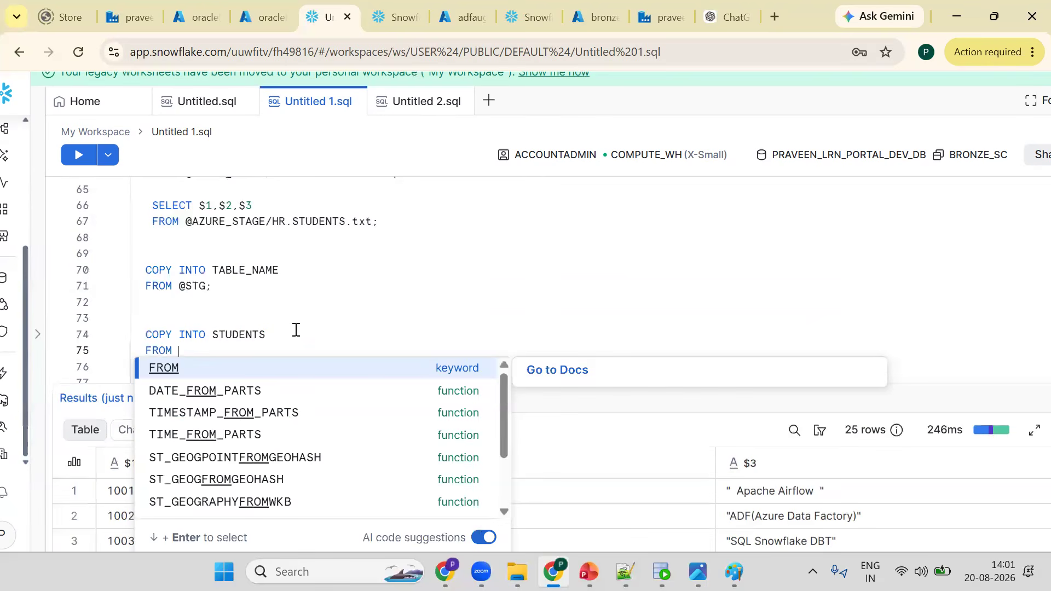
key("Escape")
left_click_drag(186, 222, 414, 218)
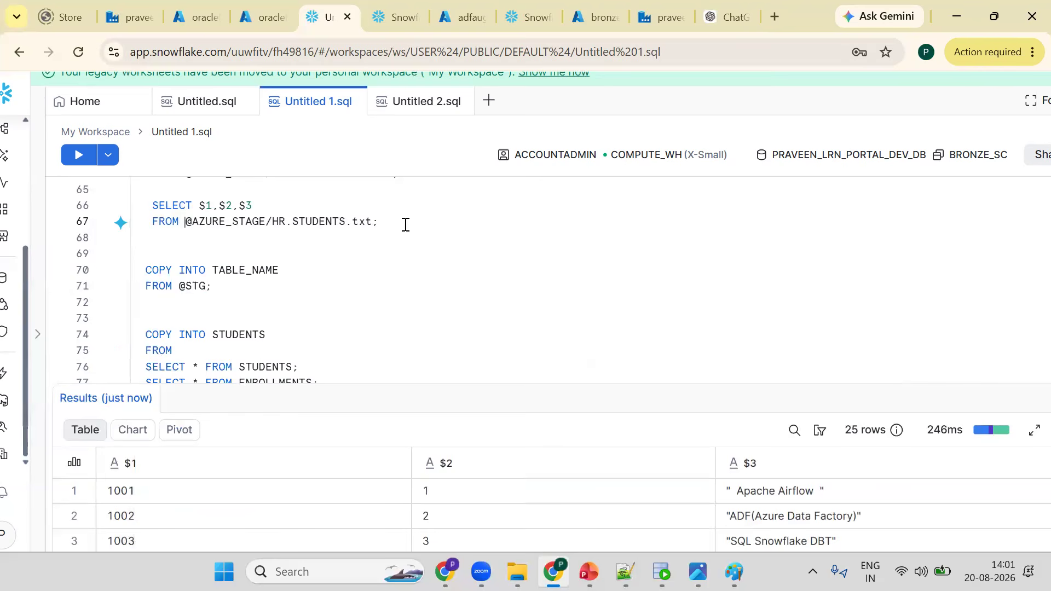
key("ctrl+c")
left_click(200, 351)
key("ctrl+v")
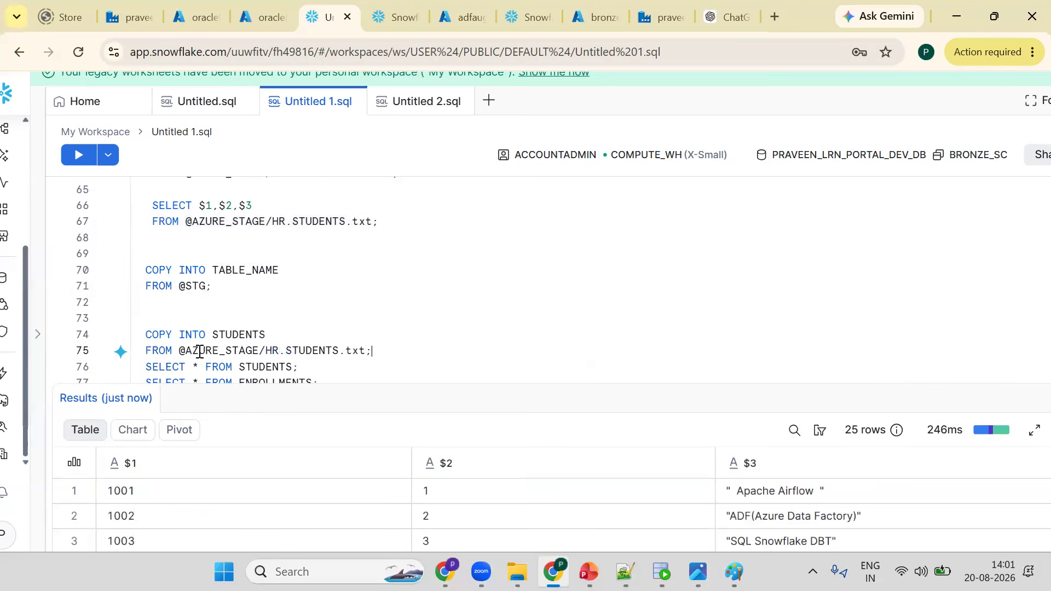
key("ctrl+Return")
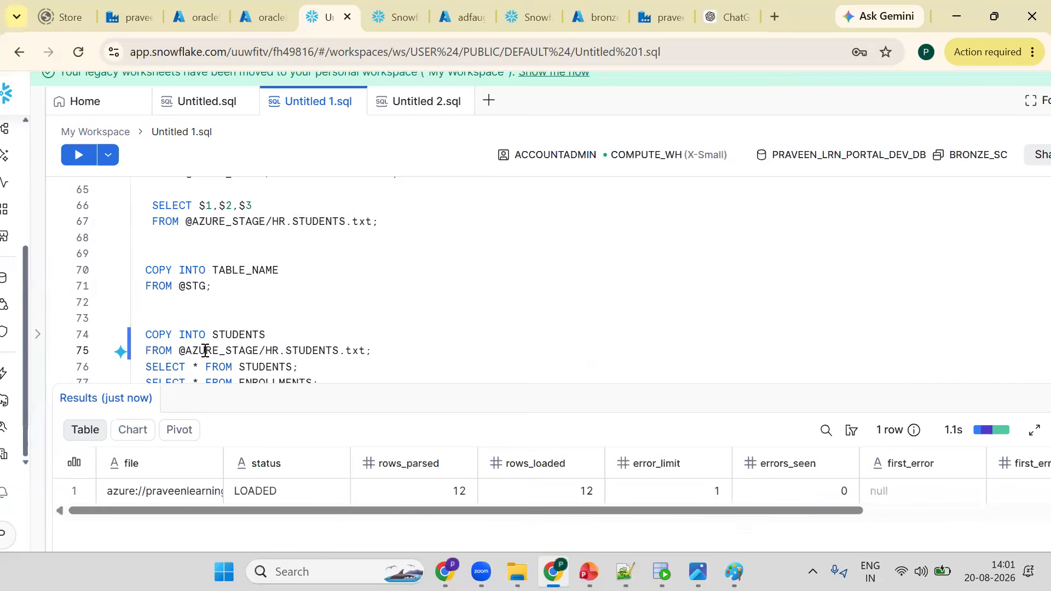
- Run SELECT * FROM STUDENTS to view the loaded student rows
left_click(294, 368)
key("ctrl+Return")
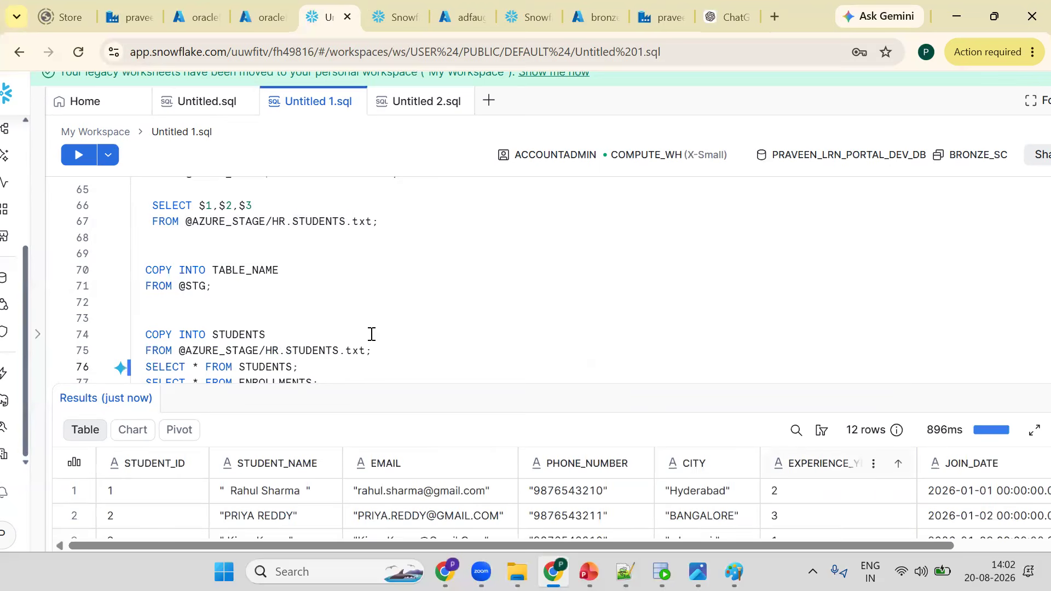
scroll(371, 334, "down", 1)
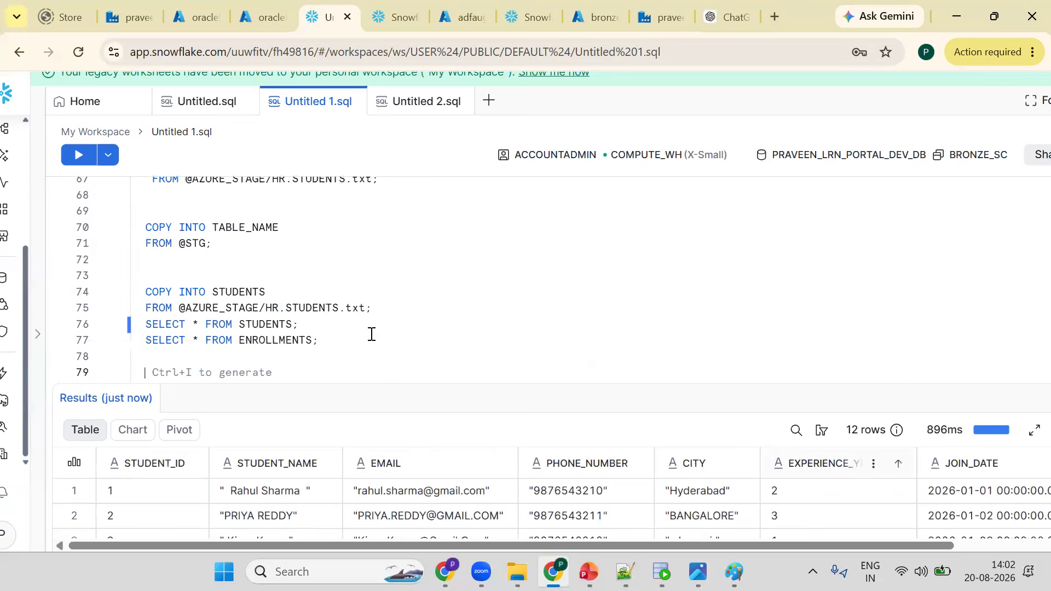
- Start a COPY INTO ENROLLMENTS statement with a FROM line above the SELECT * FROM ENROLLMENTS query
key("Up")
key("Up")
key("Up")
key("End")
key("Return")
key("Return")
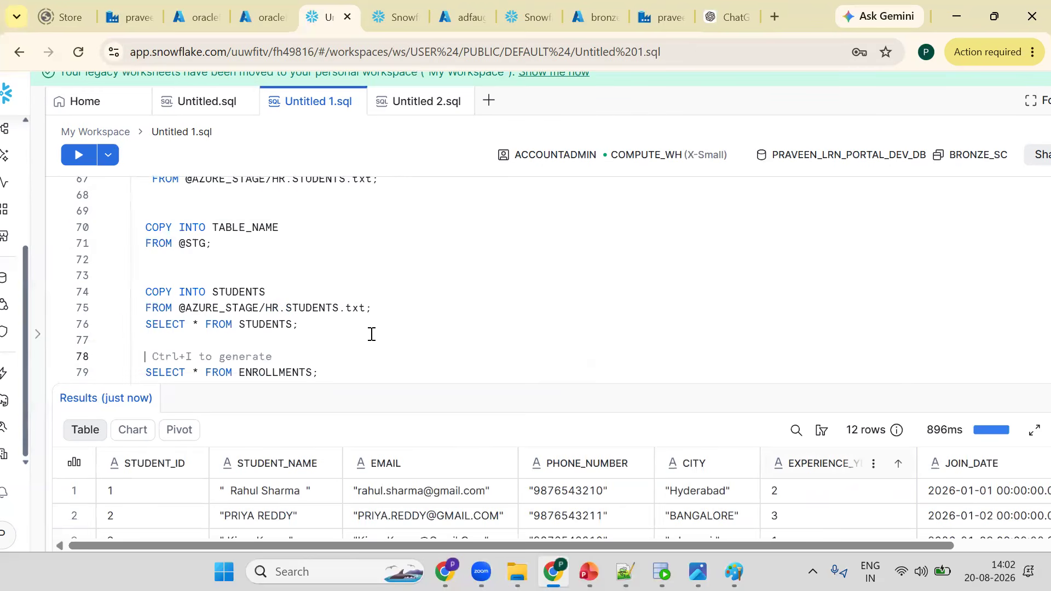
key("Return")
key("Up")
type("COP")
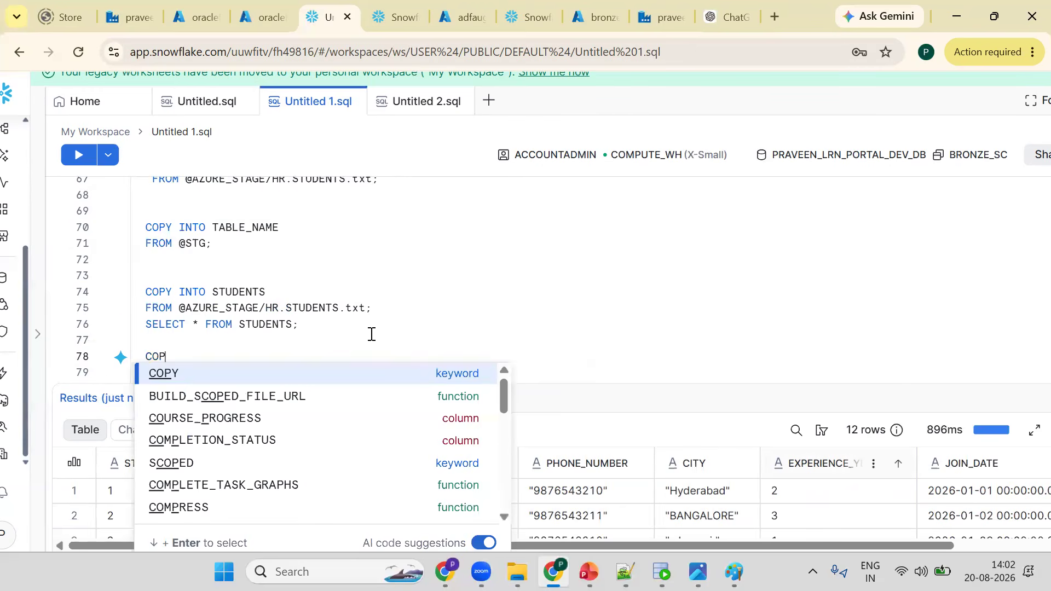
type("Y INTO")
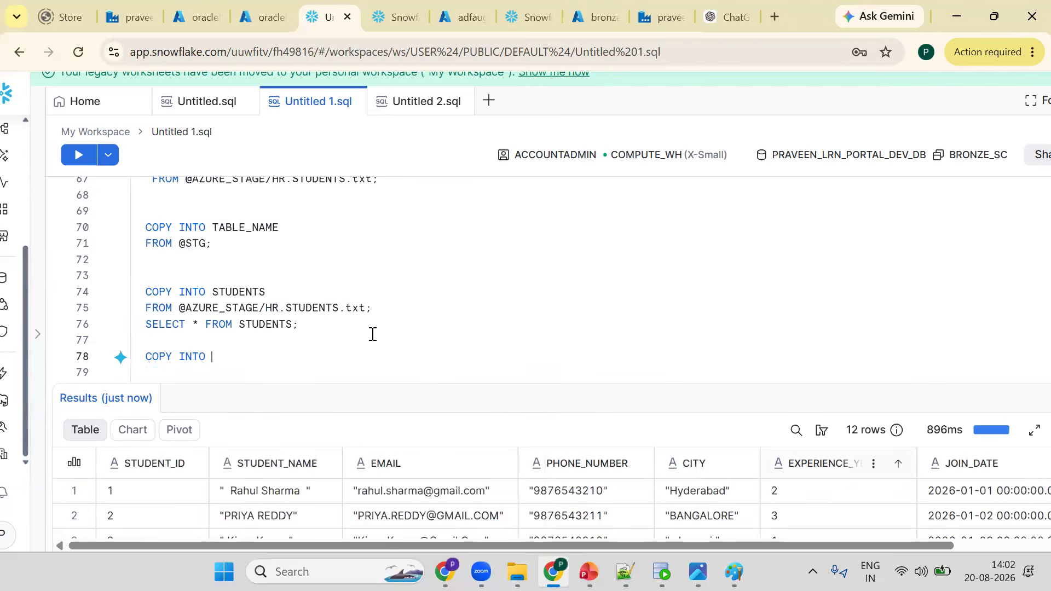
scroll(275, 215, "down", 3)
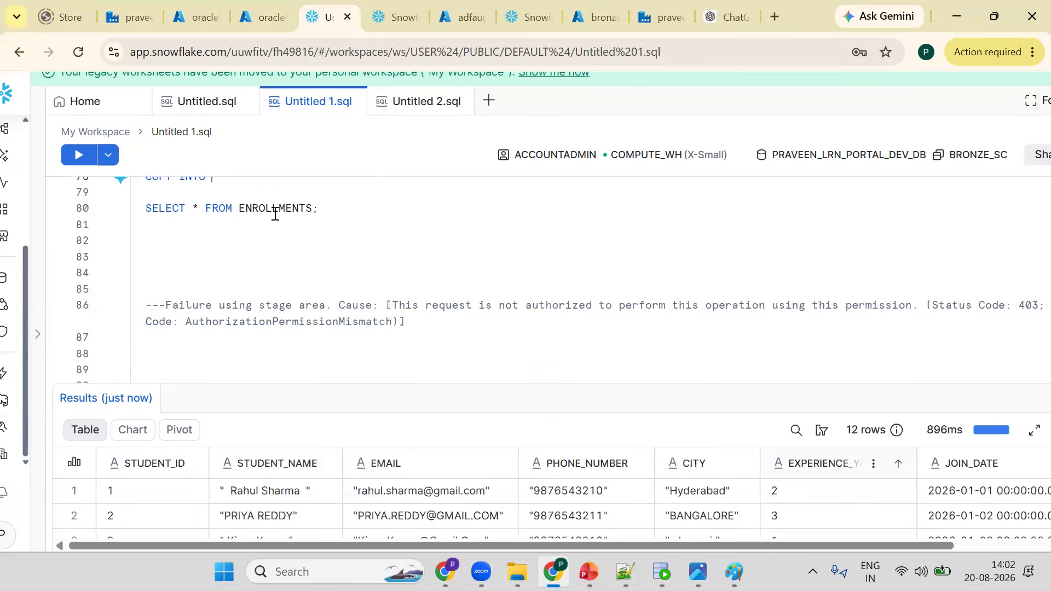
double_click(275, 210)
left_click(361, 233)
key("Up")
key("Up")
key("Up")
key("End")
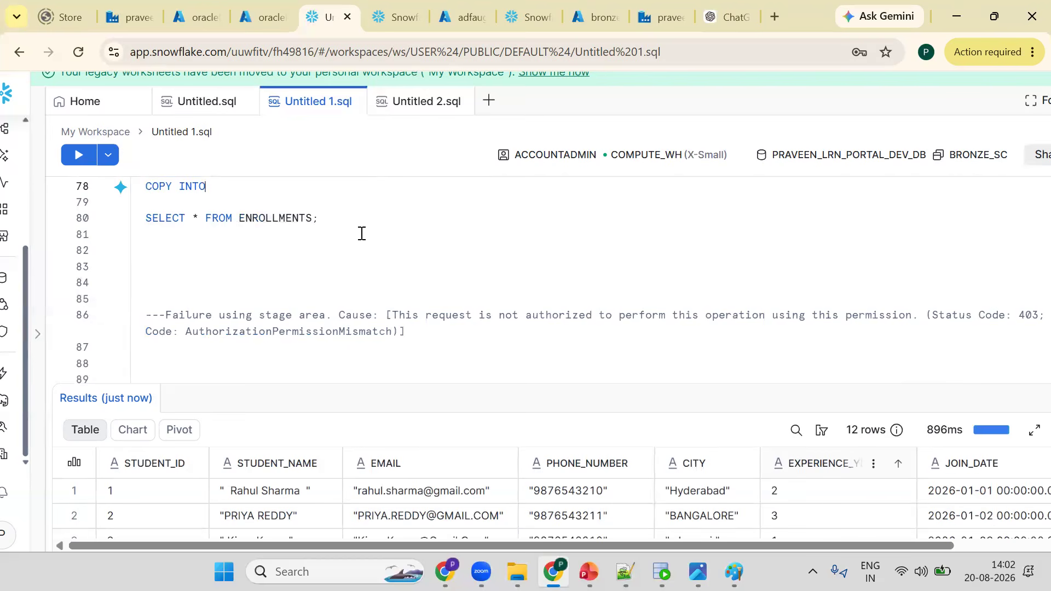
type("ENROLLMENTS")
key("Return")
type("FROM")
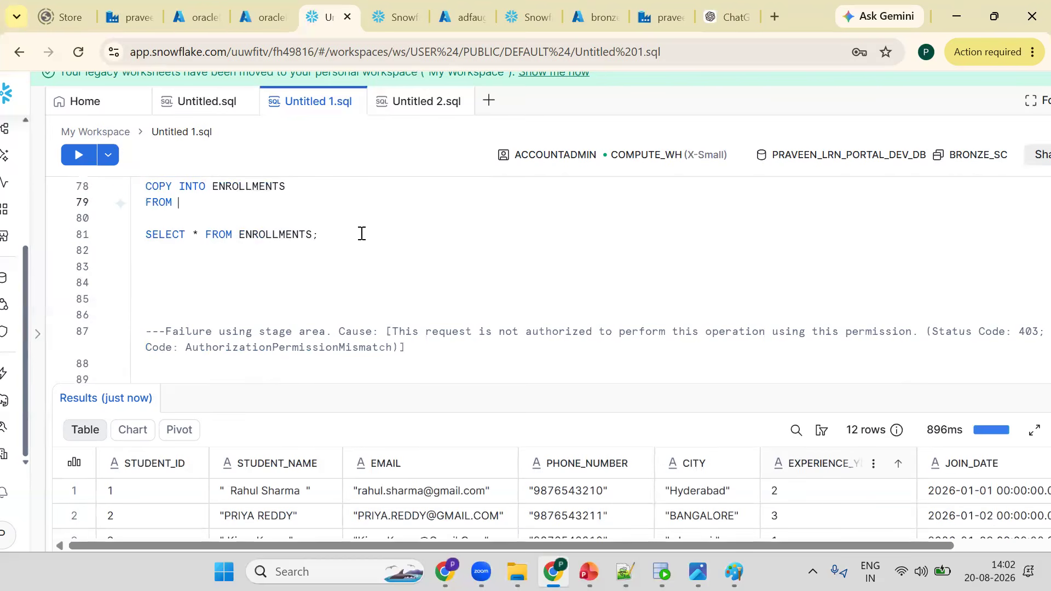
key("Up")
key("Up")
key("Up")
key("Up")
key("Up")
key("Up")
key("Up")
key("Up")
key("Up")
key("Up")
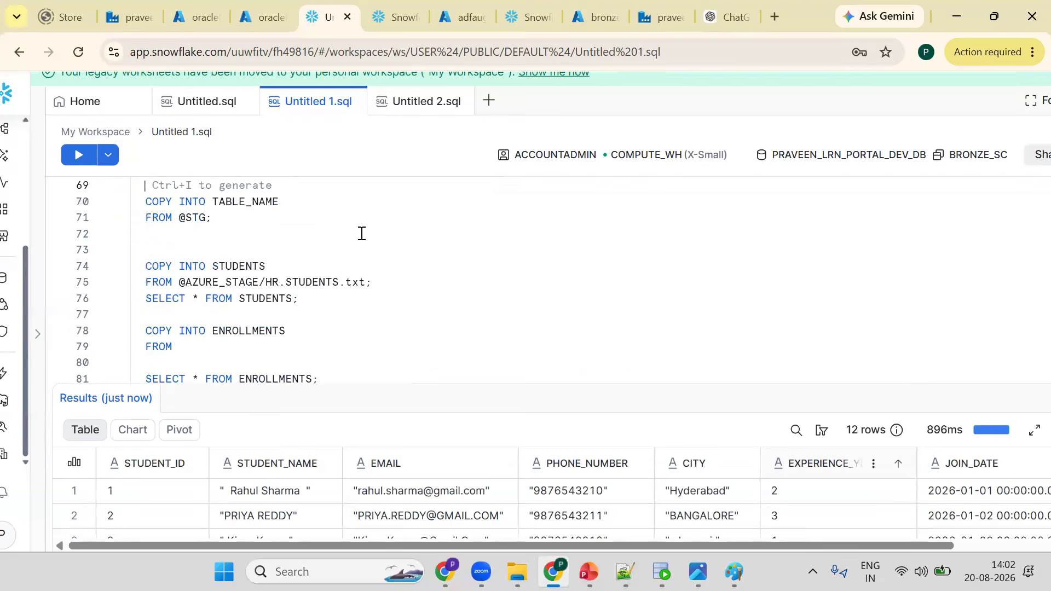
key("Up")
key("Up")
key("Up")
key("Up")
key("Up")
key("Up")
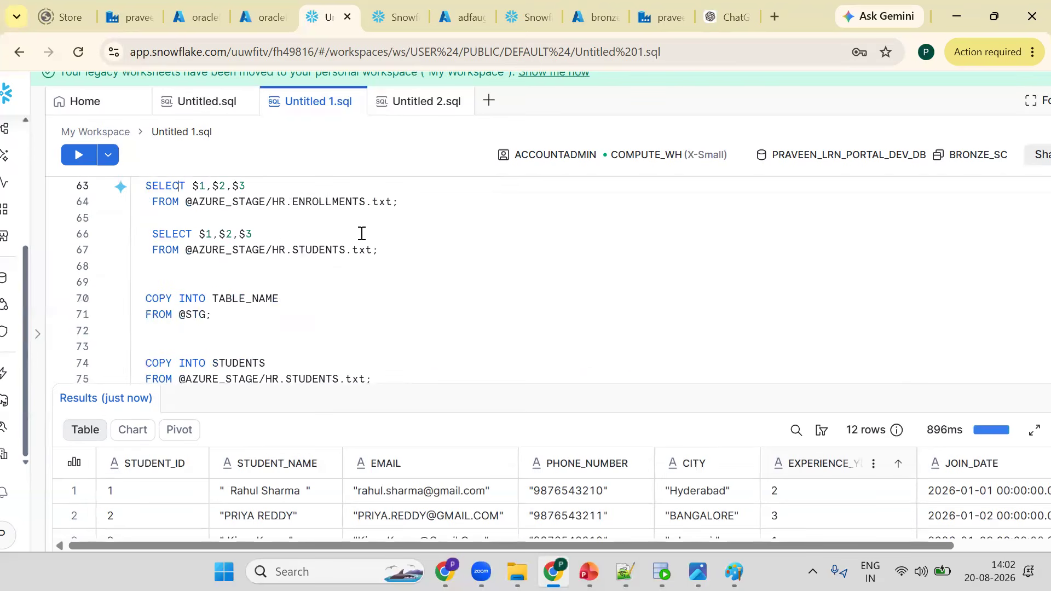
key("Down")
key("shift+End")
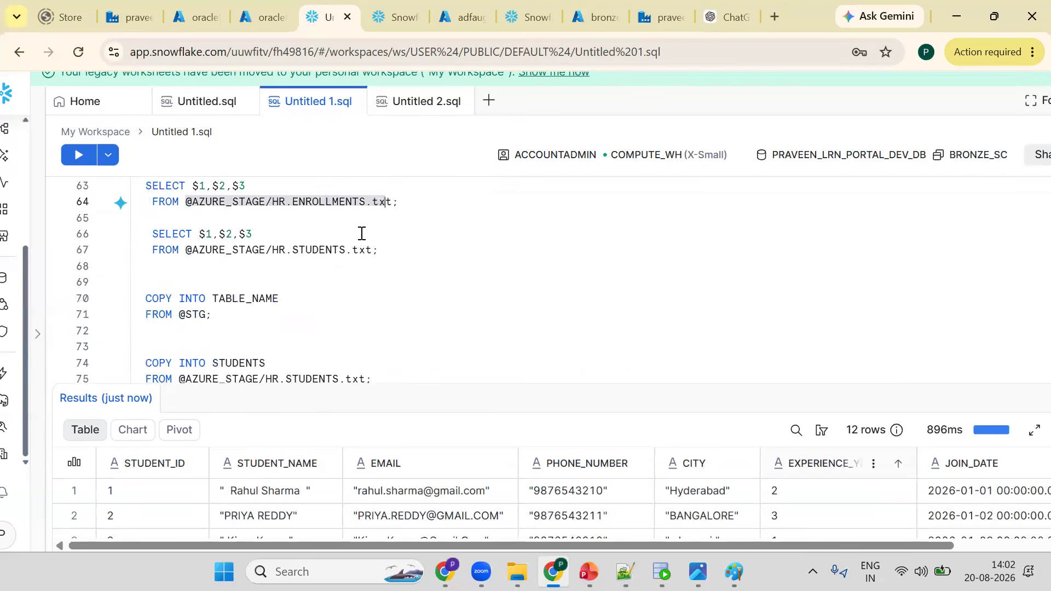
key("ctrl+End")
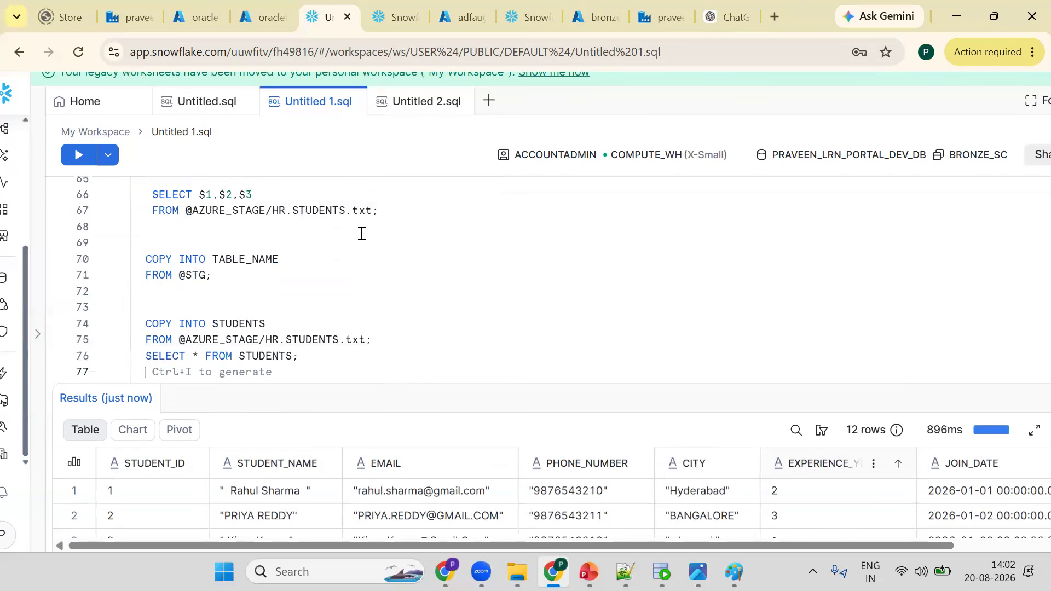
key("Down")
key("Return")
type("FROM")
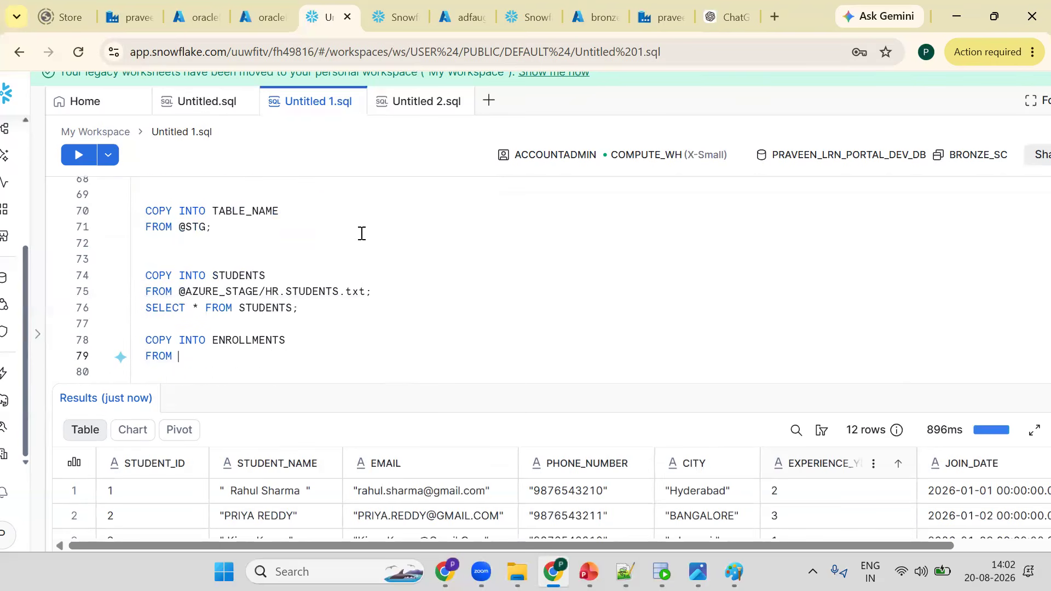
key("ctrl+y")
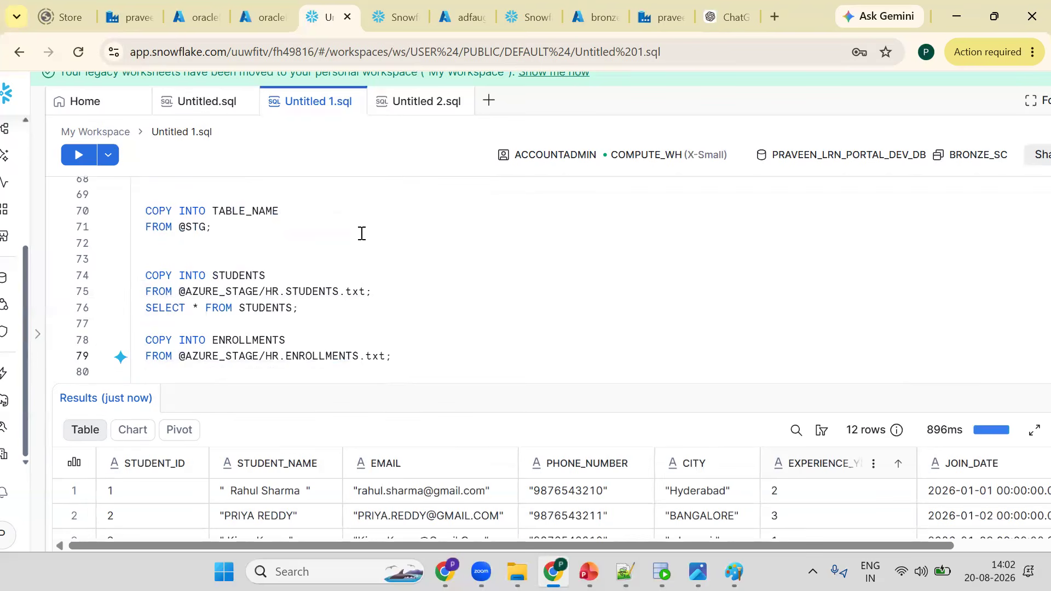
key("ctrl+Return")
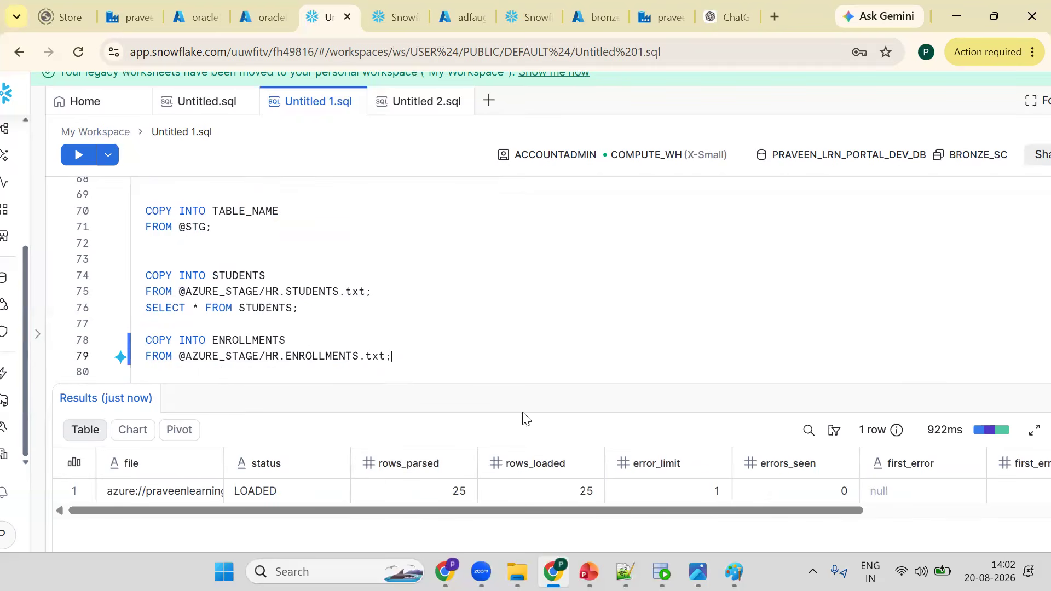
- Run SELECT * FROM ENROLLMENTS to view the loaded enrollment rows
left_click(444, 297)
key("Down")
key("Down")
key("Down")
key("Down")
key("Down")
key("Down")
key("Down")
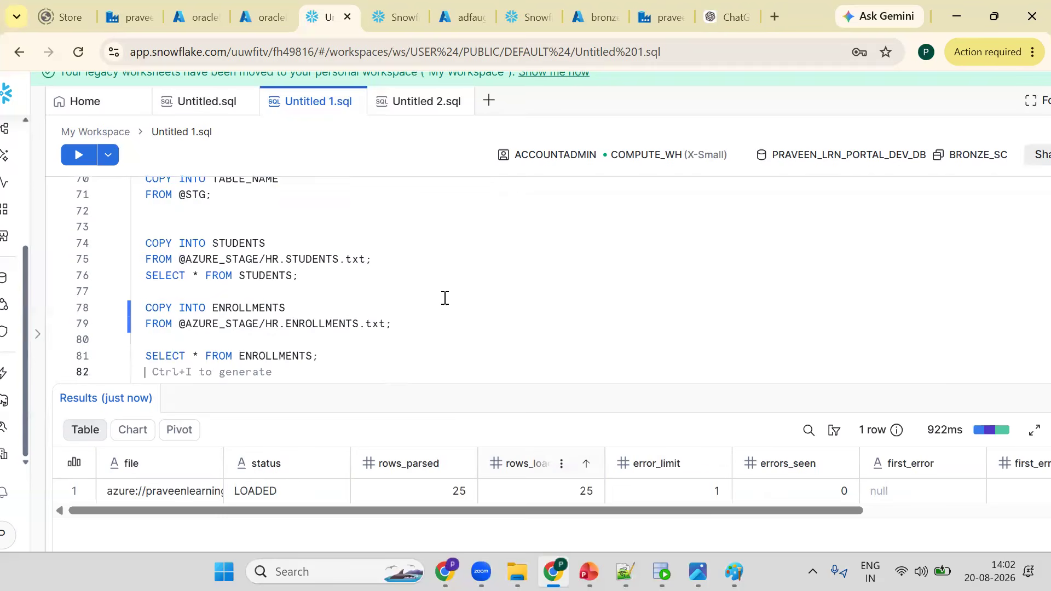
key("Up")
key("ctrl+Return")
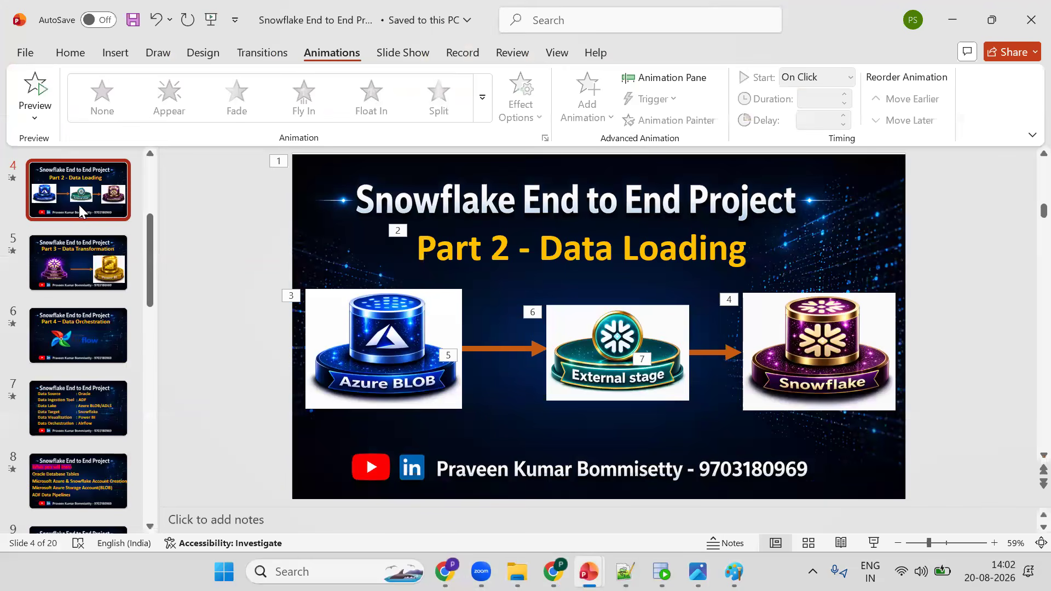
scroll(88, 221, "down", 1)
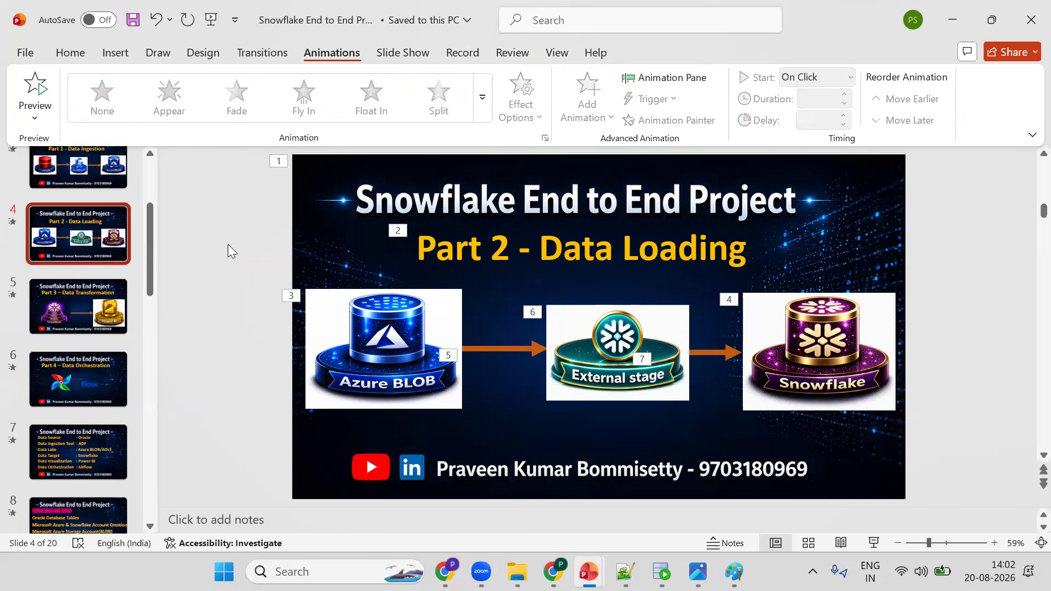
scroll(407, 277, "up", 1)
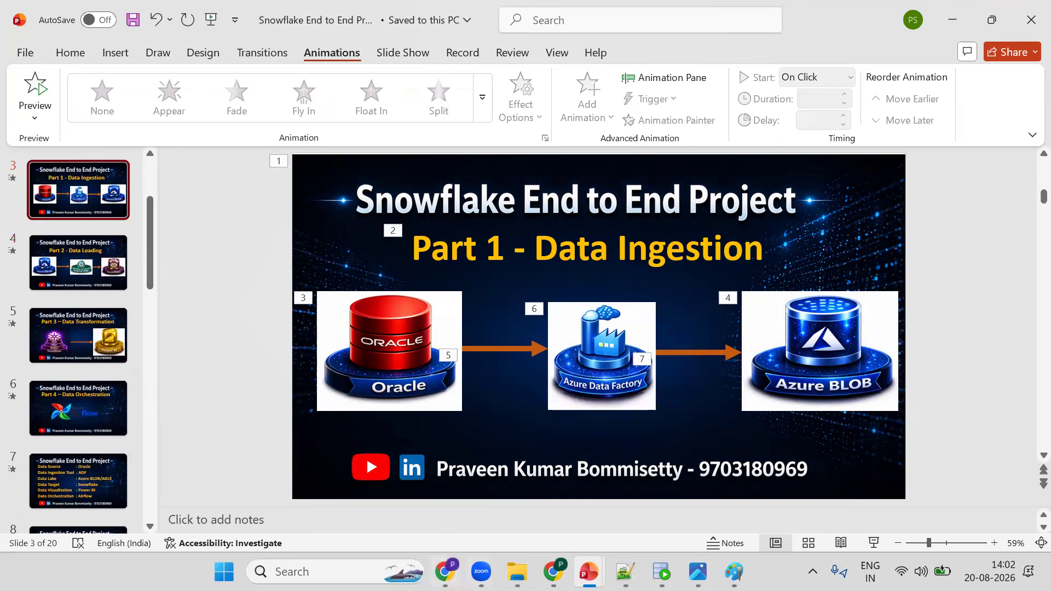
key("alt+Tab")
key("ctrl+1")
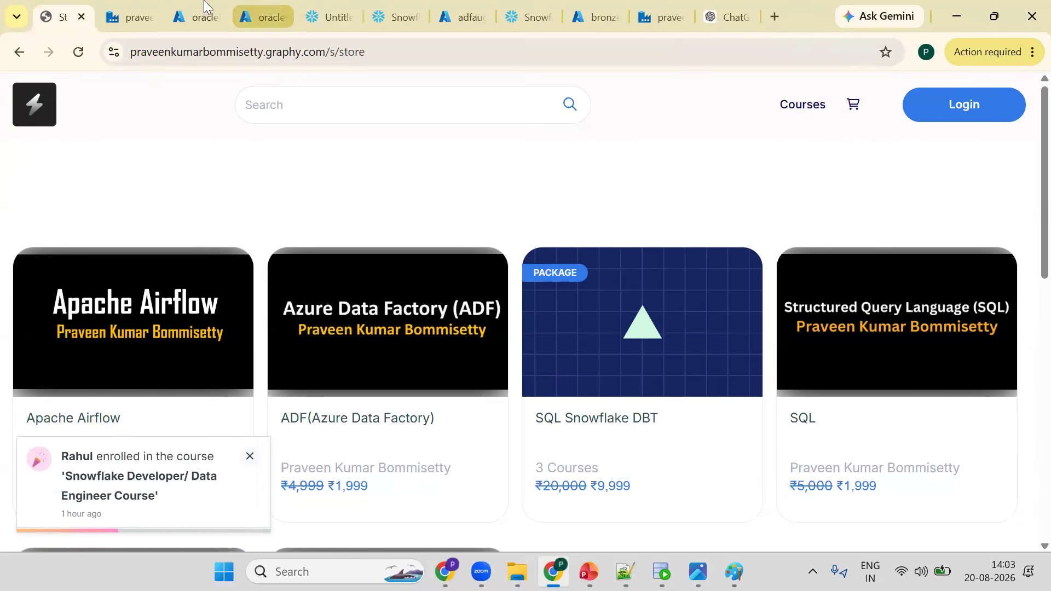
- Review the ENROLLMENTS data in Oracle SQL Developer and the HR files in the Azure oraclefiles blob container
left_click(200, 20)
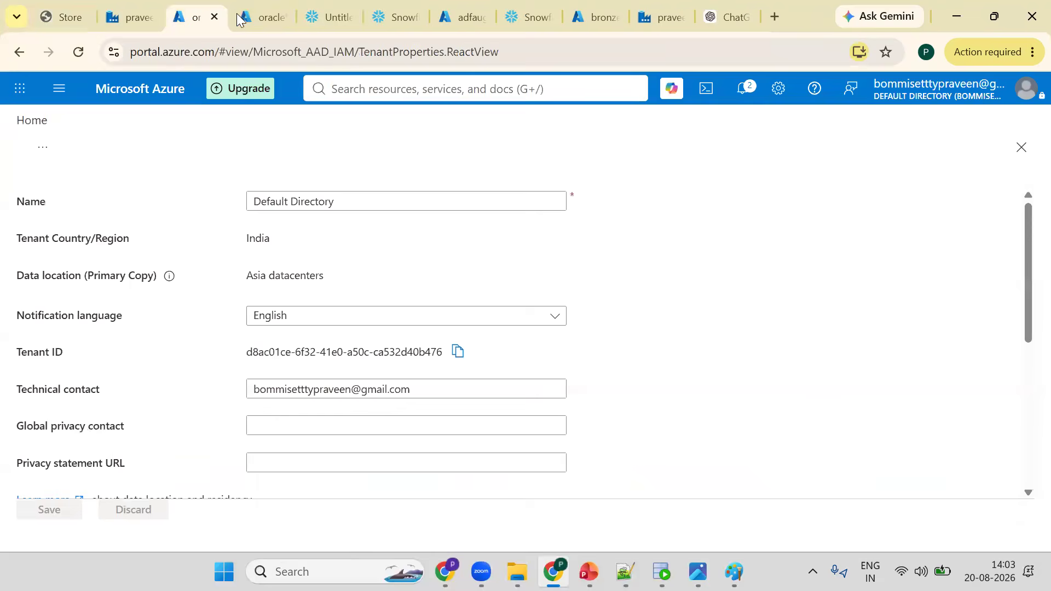
left_click(262, 19)
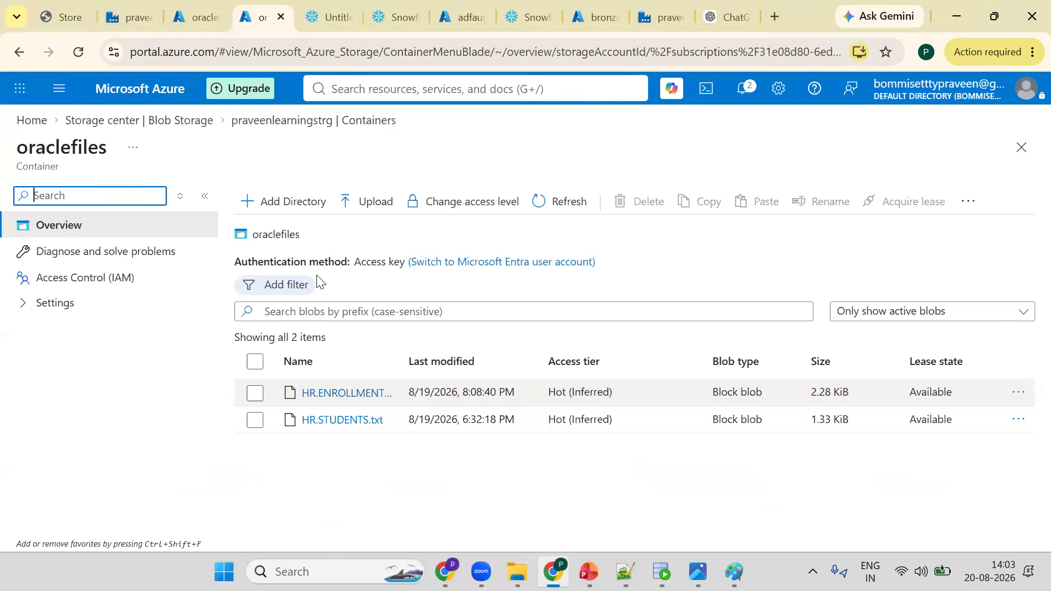
key("ctrl+1")
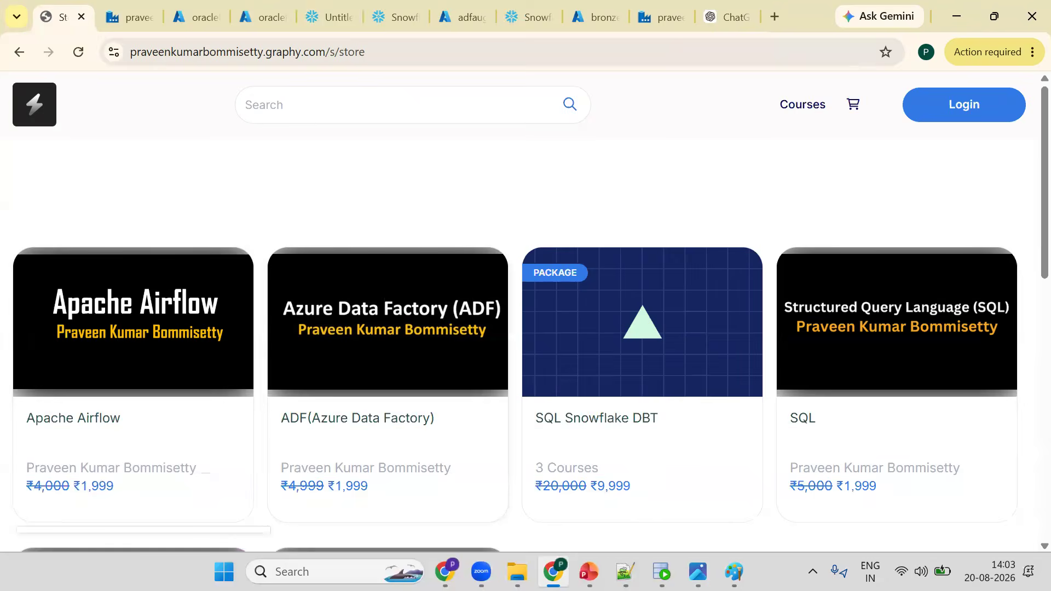
key("alt+Tab")
key("alt+Tab")
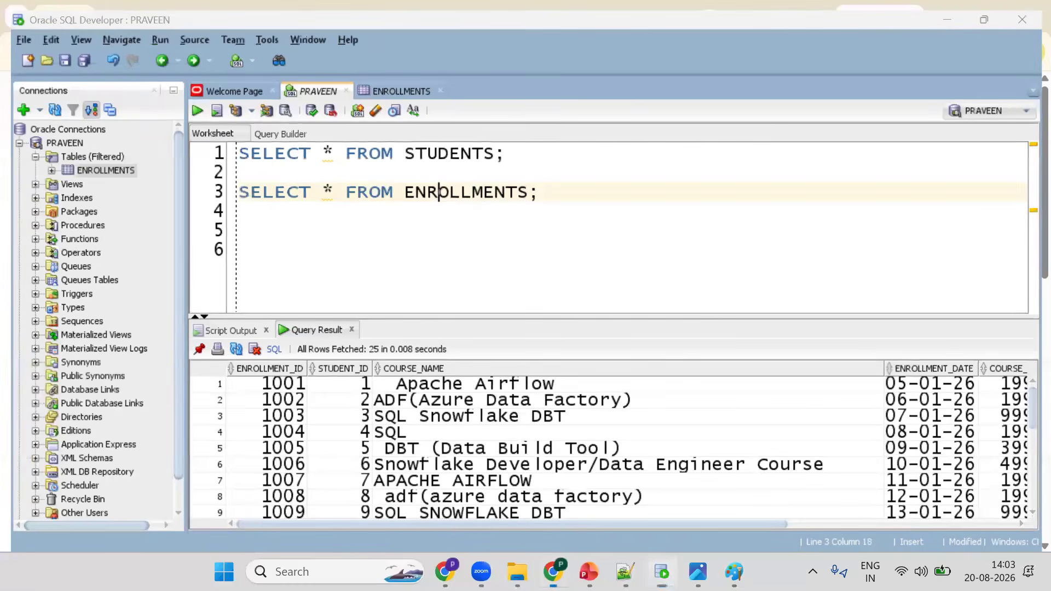
key("alt+Tab")
key("alt+Tab")
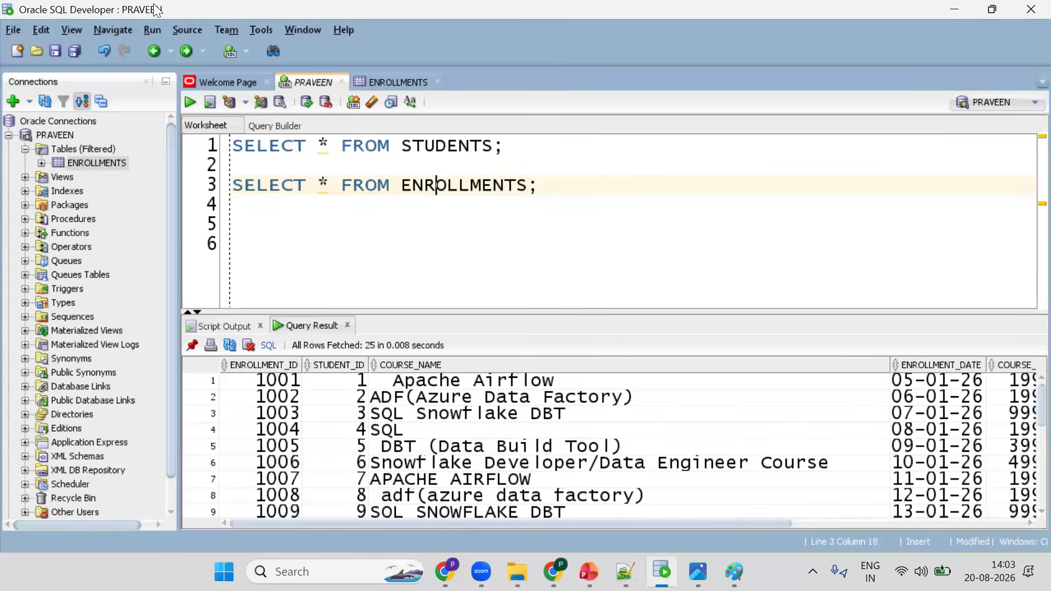
key("alt+Tab")
left_click(263, 17)
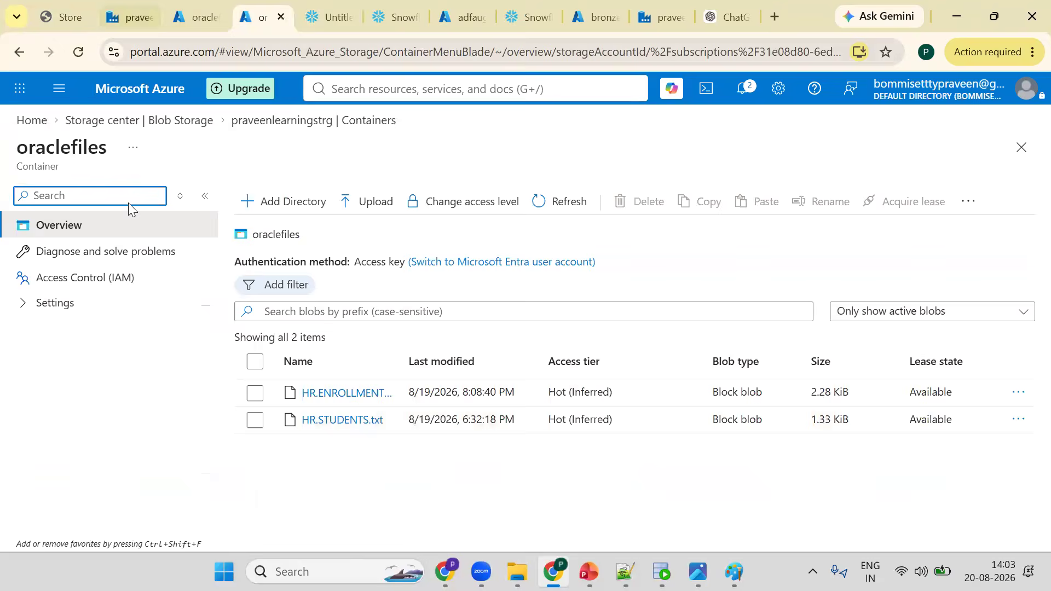
key("ctrl+1")
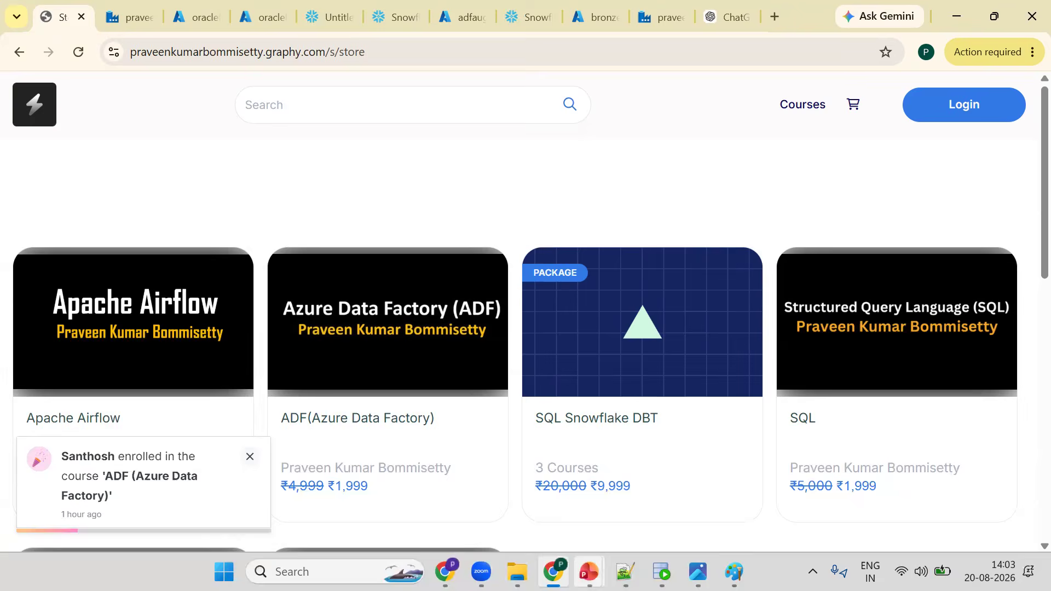
mouse_move(698, 571)
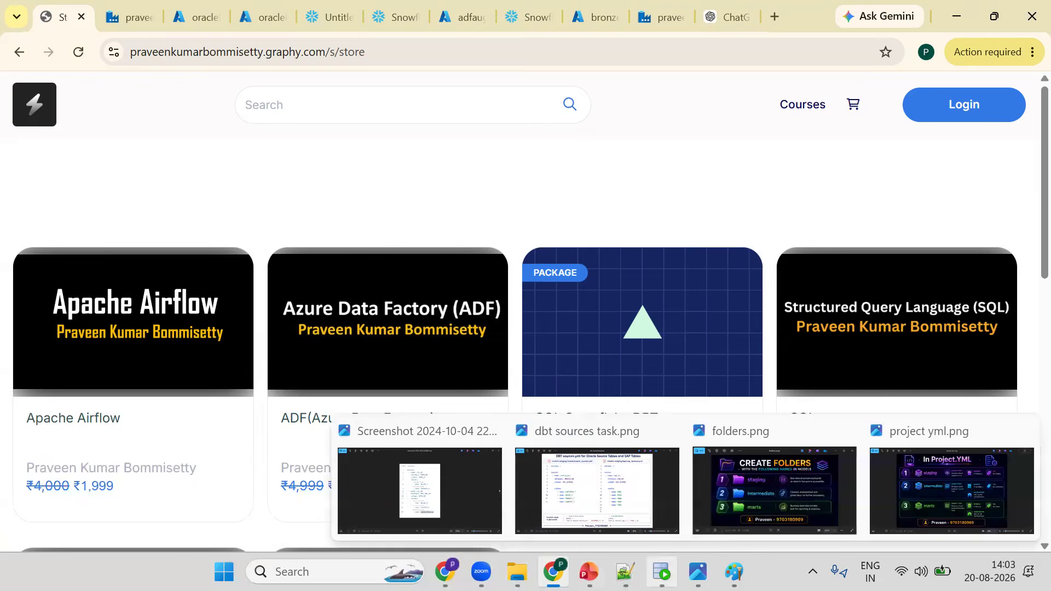
left_click(661, 571)
key("alt+Tab")
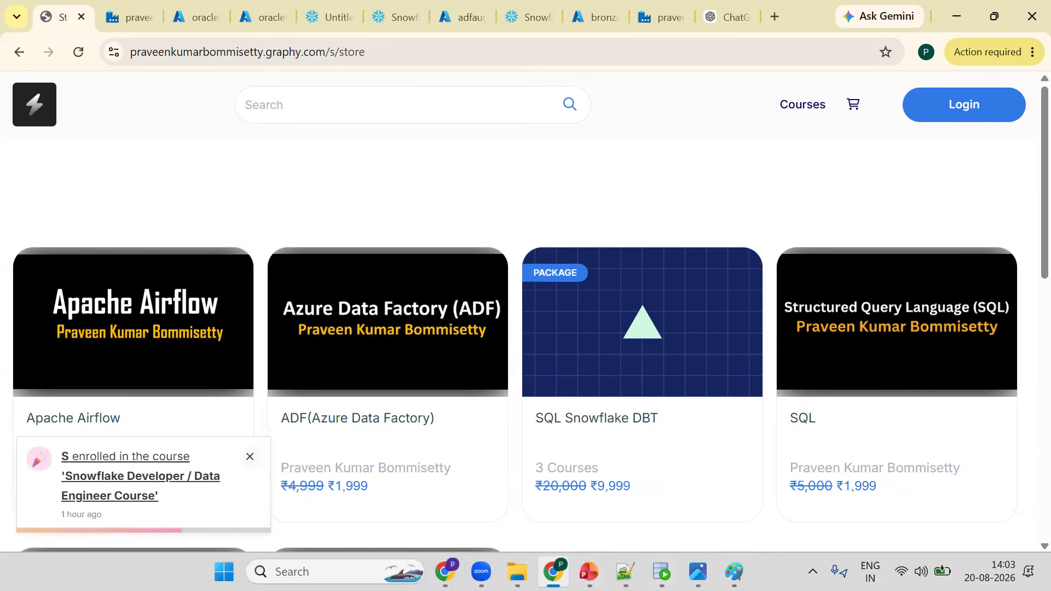
left_click(661, 572)
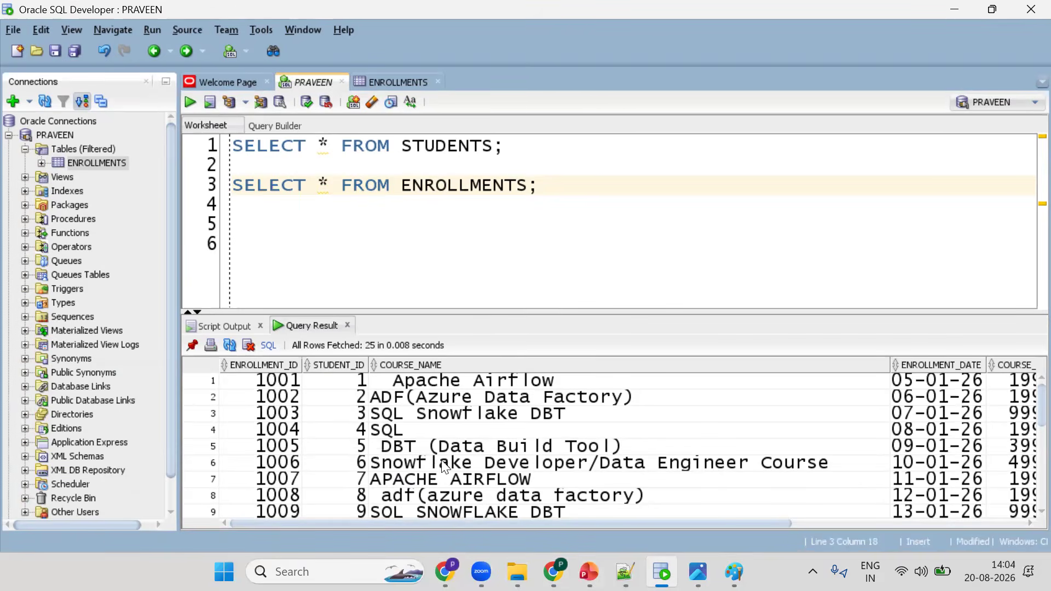
key("alt+Tab")
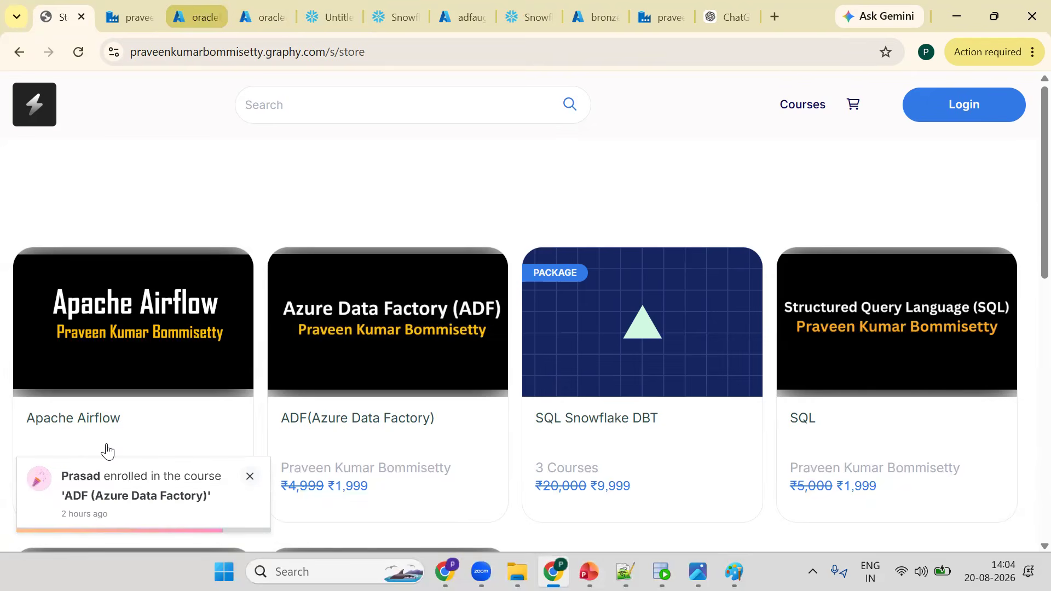
left_click(195, 17)
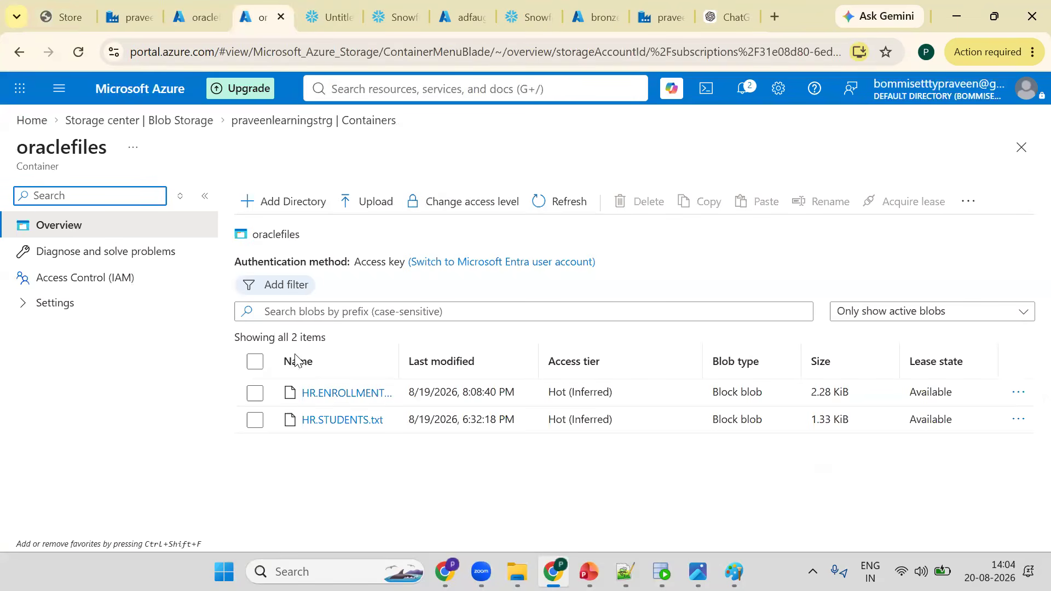
left_click(478, 6)
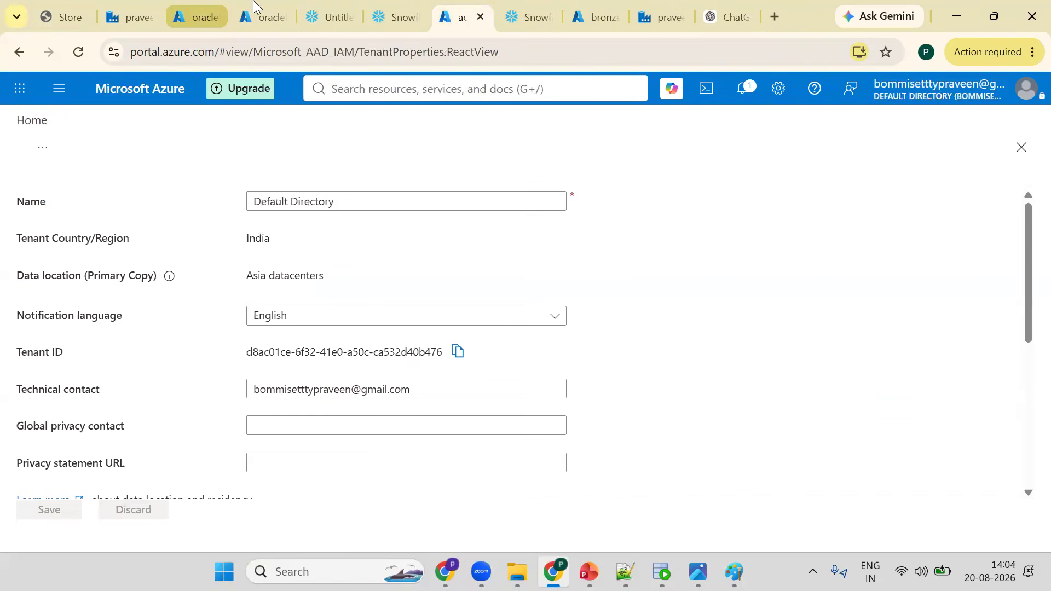
left_click(261, 17)
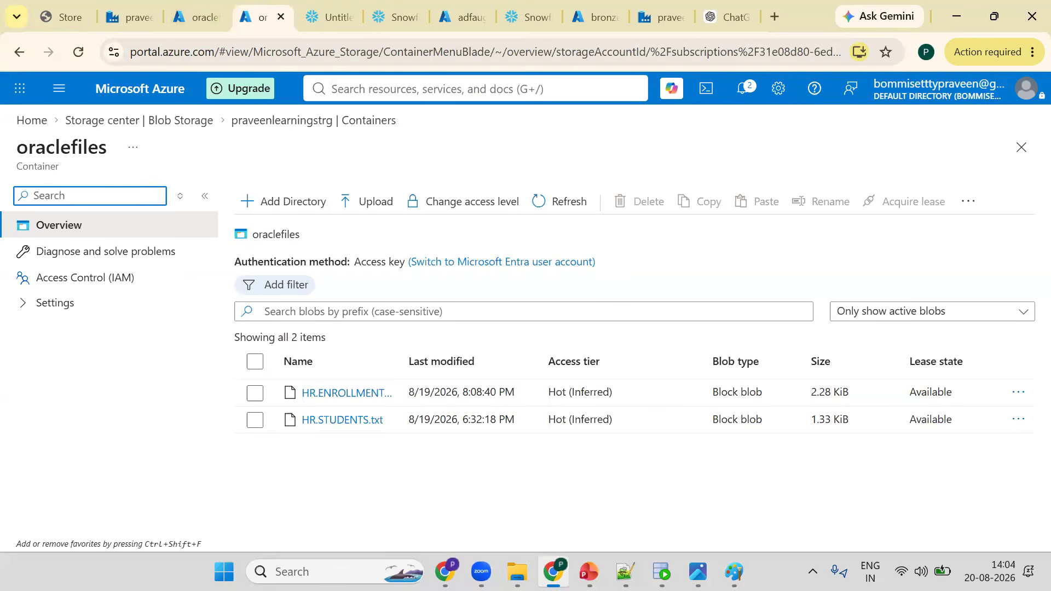
mouse_move(588, 571)
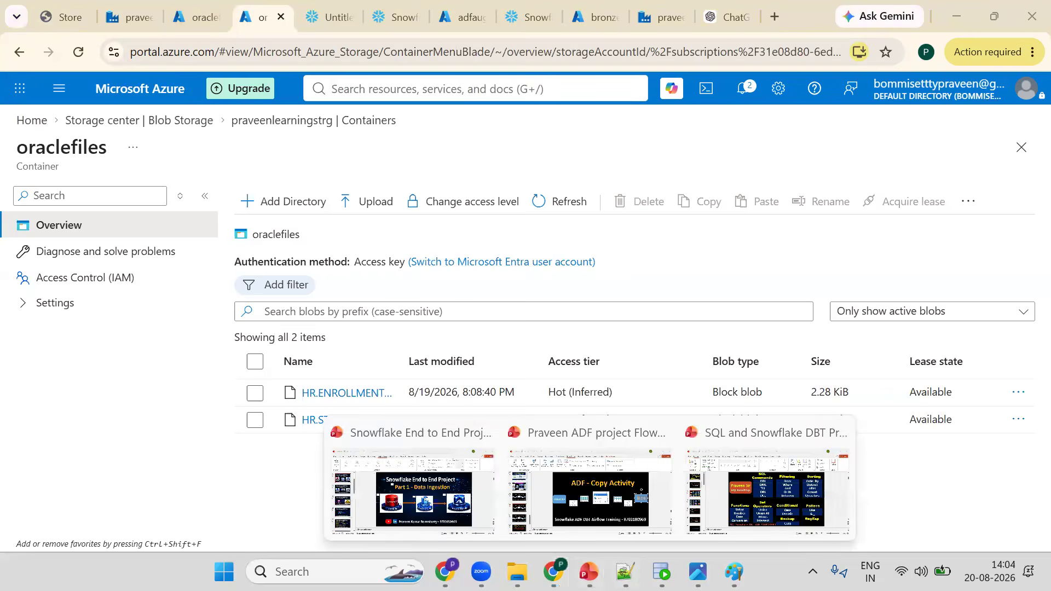
- Show the Snowflake End to End Project 'Part 2 - Data Loading' slide in the presentation
left_click(410, 487)
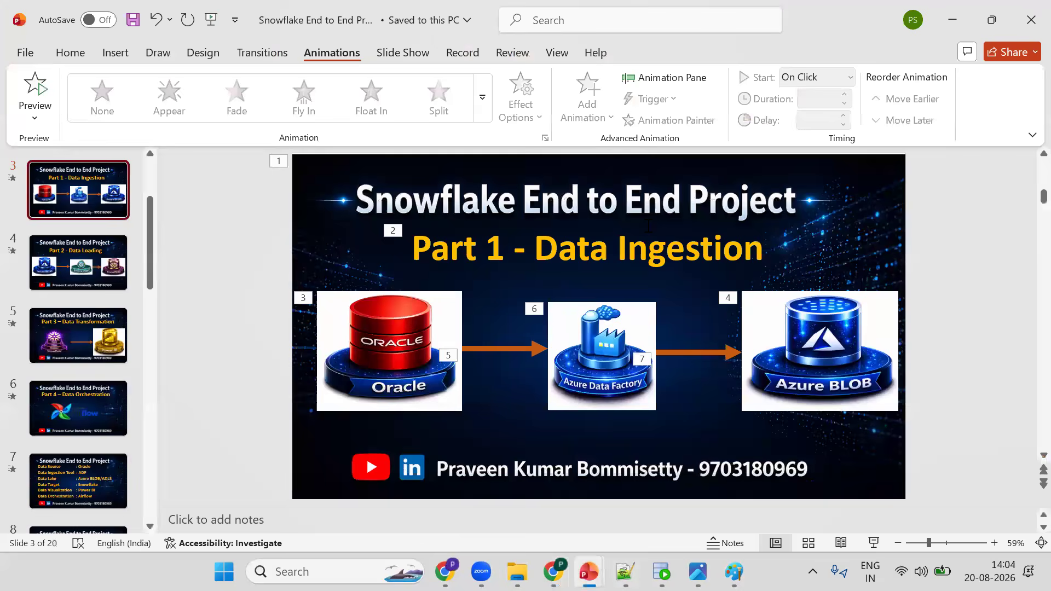
left_click(104, 272)
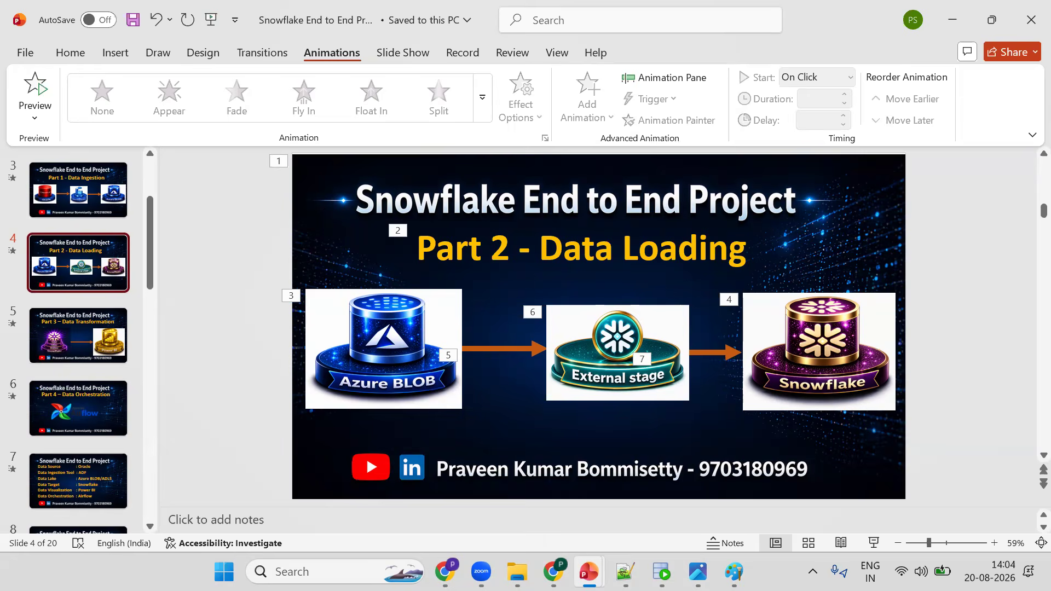
key("alt+Tab")
left_click(334, 7)
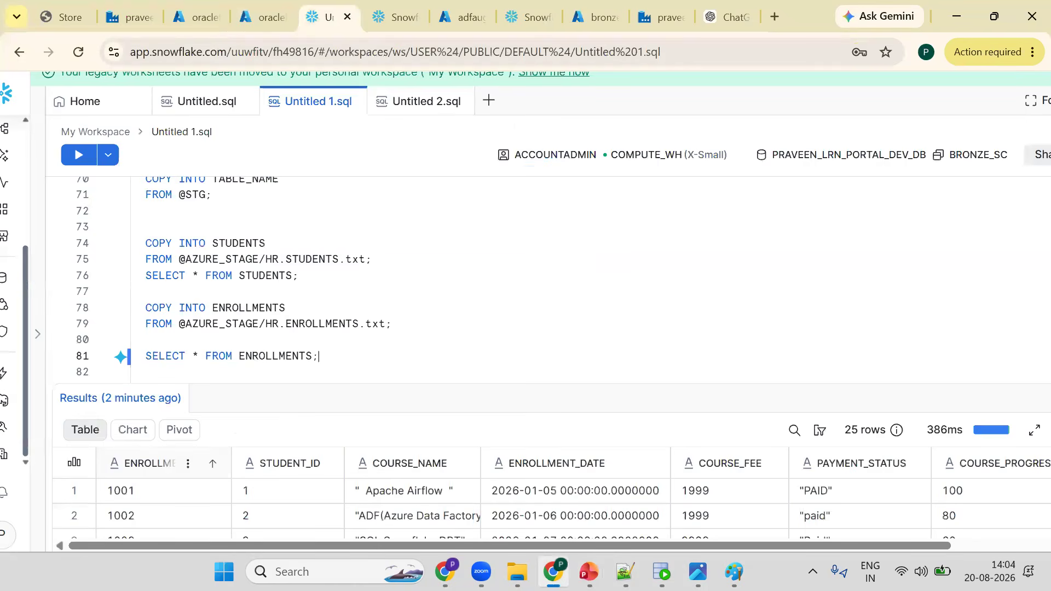
- Insert two blank lines after the SELECT * FROM ENROLLMENTS query in the Snowflake worksheet
left_click(734, 571)
key("alt+Tab")
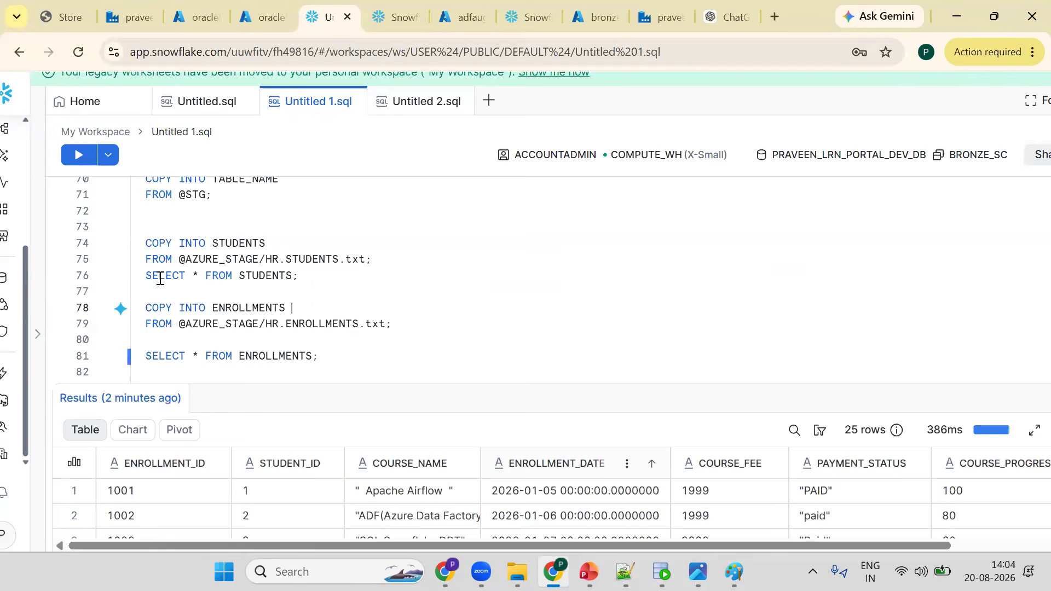
left_click(355, 354)
key("Return")
key("Return")
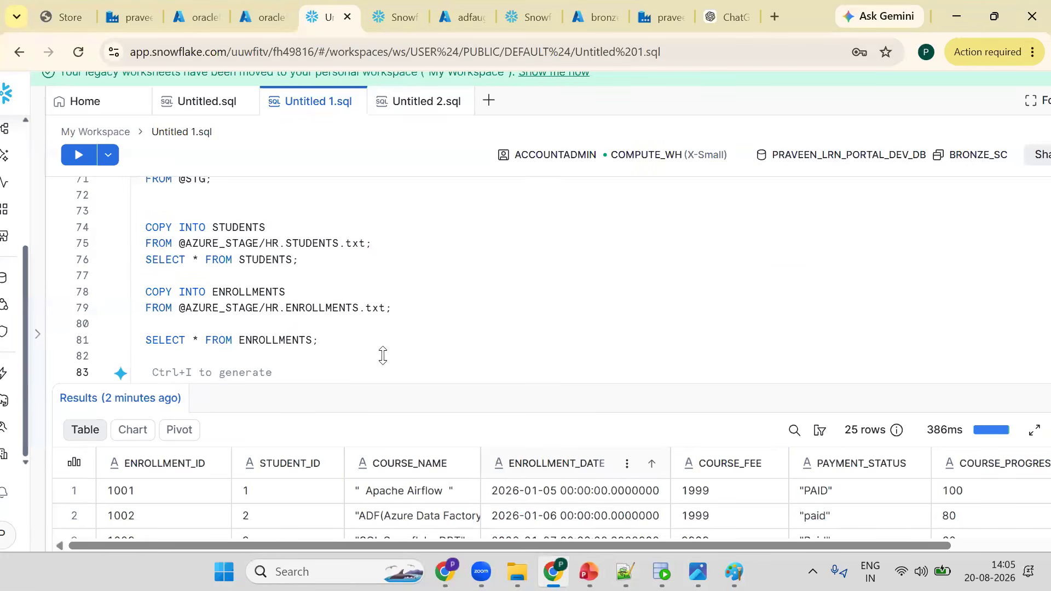
- Rerun SELECT * FROM STUDENTS and scroll through the returned student rows
left_click_drag(182, 306, 169, 199)
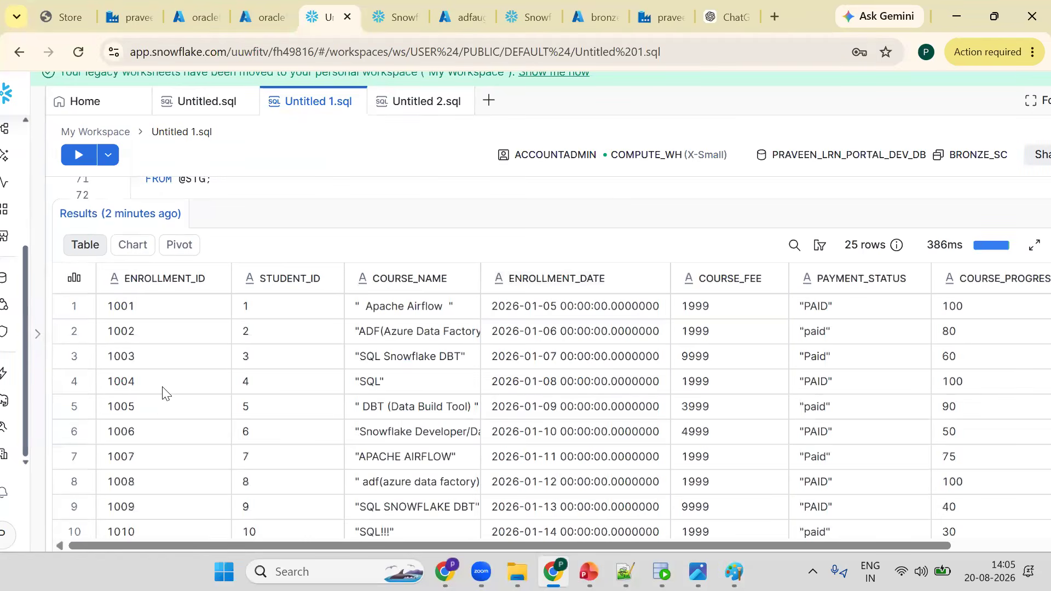
scroll(164, 392, "down", 4)
scroll(378, 309, "up", 4)
left_click_drag(541, 199, 530, 312)
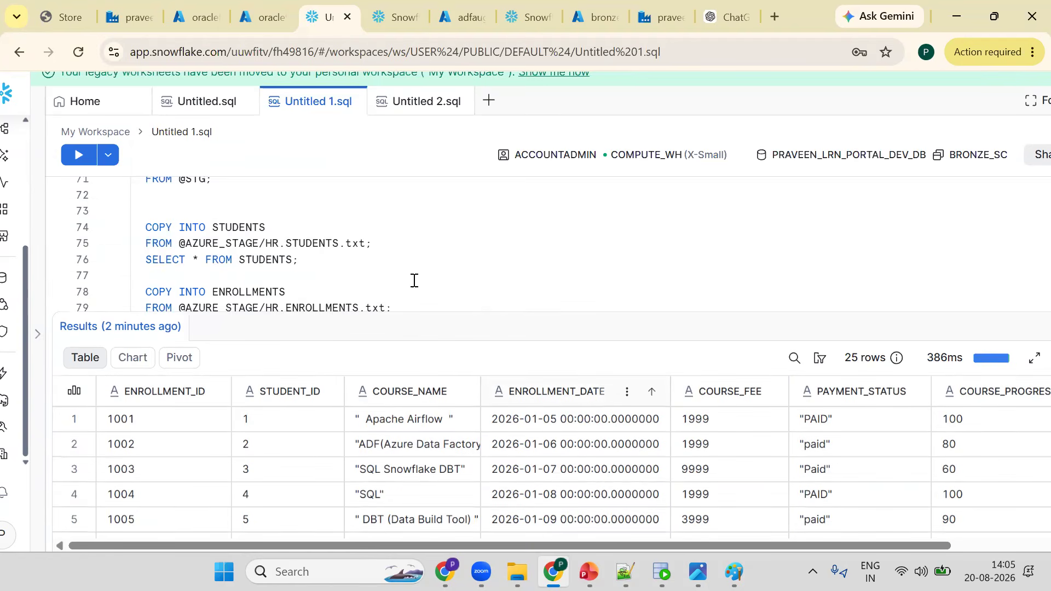
left_click(414, 280)
key("Up")
key("Up")
key("Up")
key("Up")
key("Up")
key("Up")
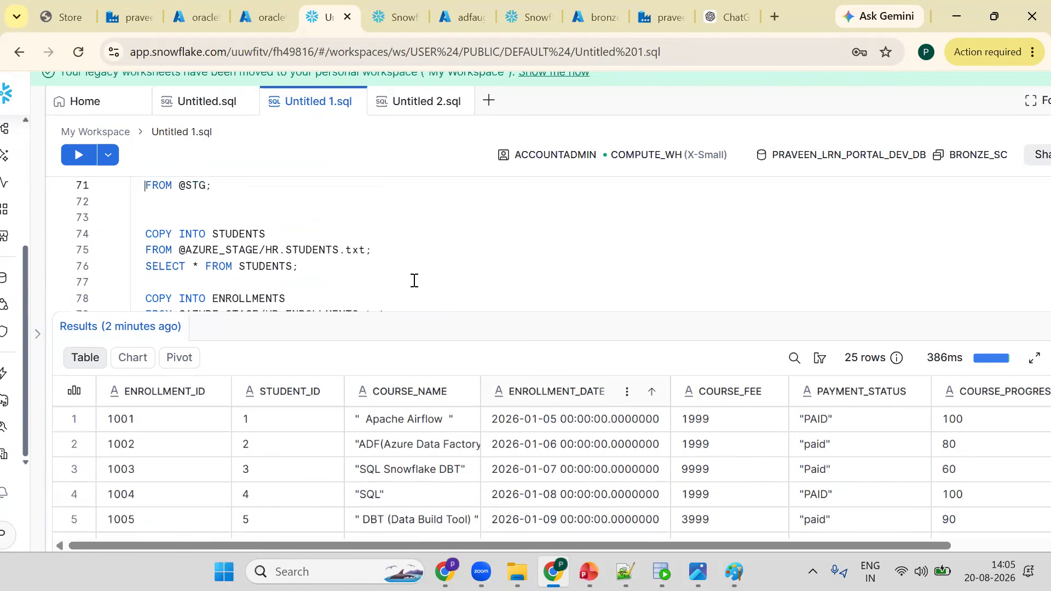
key("Up")
key("Up")
key("Down")
key("Down")
key("Down")
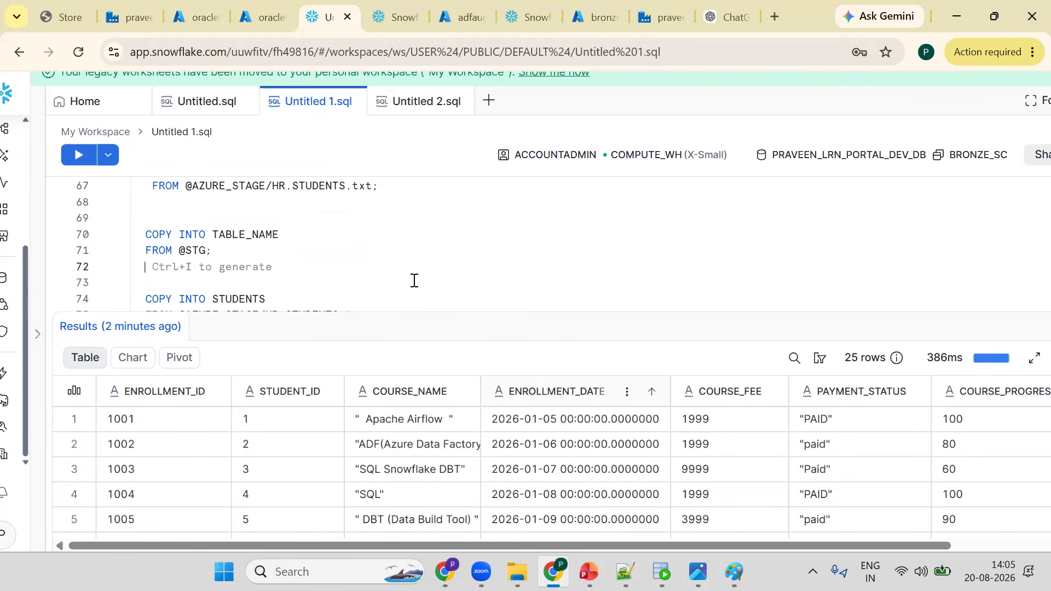
key("Down")
key("Down")
key("Down")
key("Down")
key("ctrl+Return")
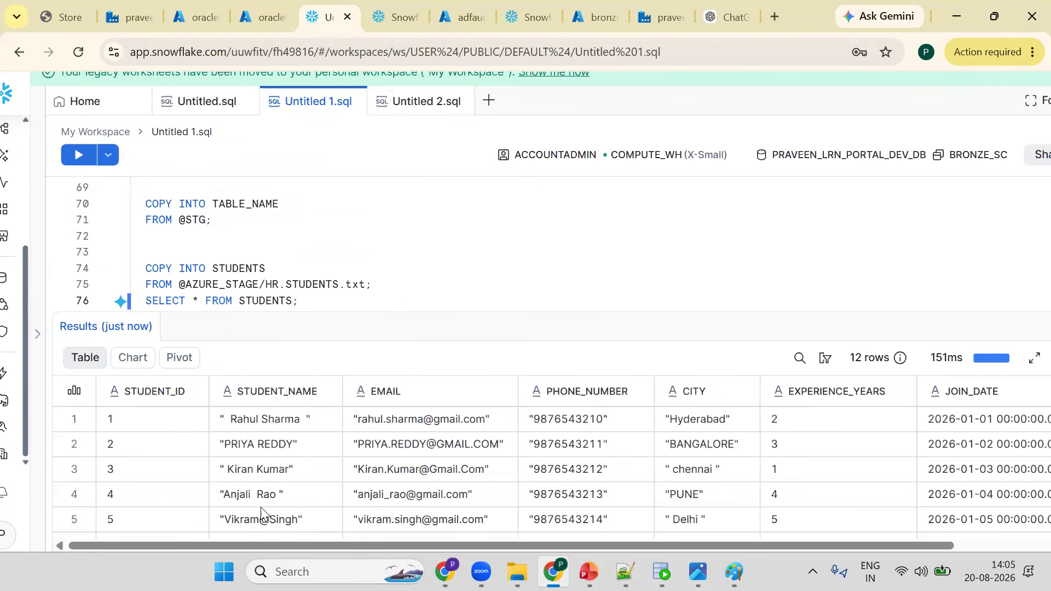
scroll(265, 507, "down", 3)
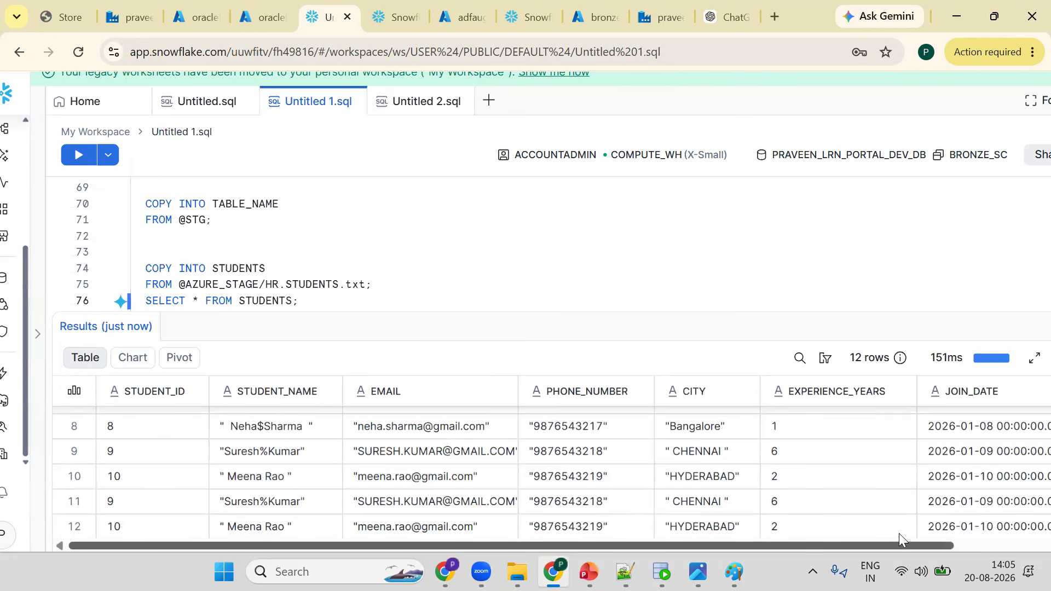
scroll(933, 530, "right", 3)
scroll(741, 538, "left", 5)
- Add FIELD_OPTIONALLY_ENCLOSED_BY='"' to the AZURE_STAGE file format options and recreate the stage
left_click(352, 284)
key("Up")
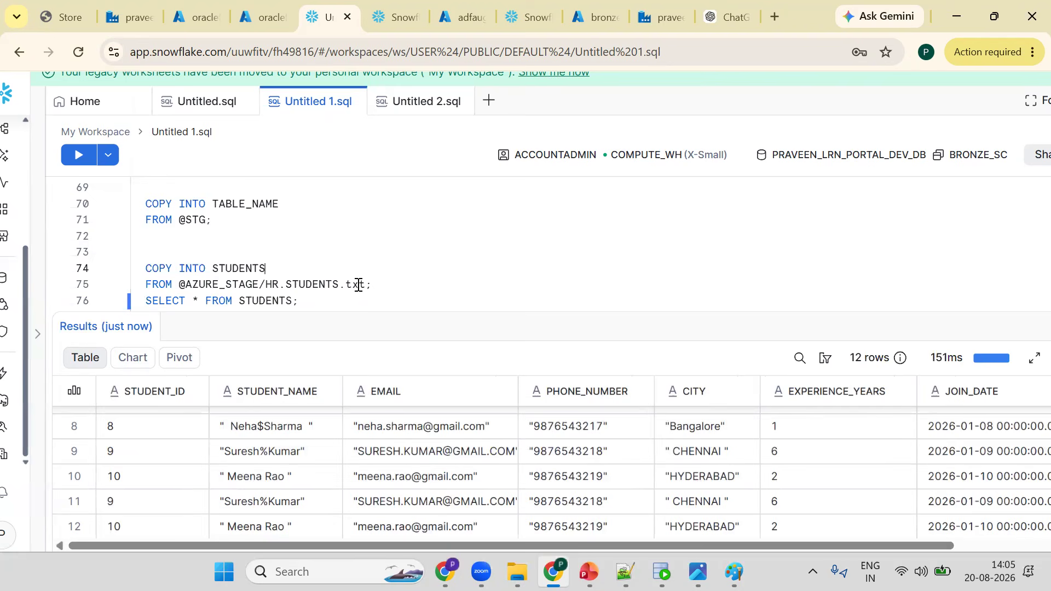
key("Up")
key("Up")
key("Up")
key("Up")
key("Up")
key("Up")
key("Up")
key("Up")
key("Up")
key("Up")
key("Up")
key("Up")
key("Up")
key("Up")
key("Up")
key("Up")
key("Up")
key("Up")
key("Up")
key("Up")
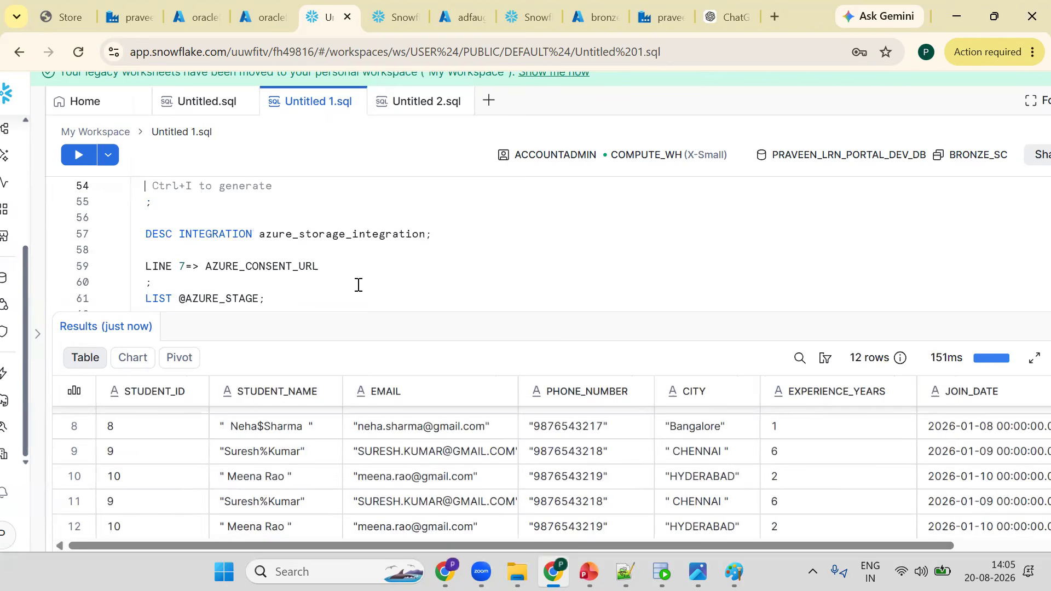
key("Up")
key("Up")
key("Up")
key("Up")
key("Up")
key("Up")
key("Up")
key("Up")
key("Up")
key("Up")
key("Up")
key("Up")
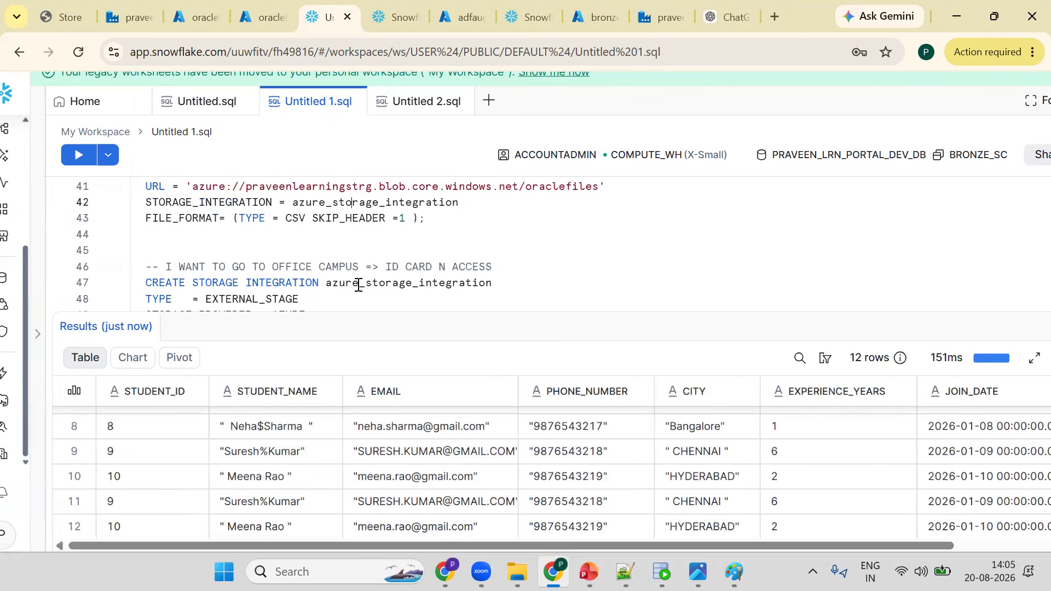
key("Down")
key("Right")
key("Right")
key("Right")
key("Right")
key("Right")
key("Right")
type("FIELD_")
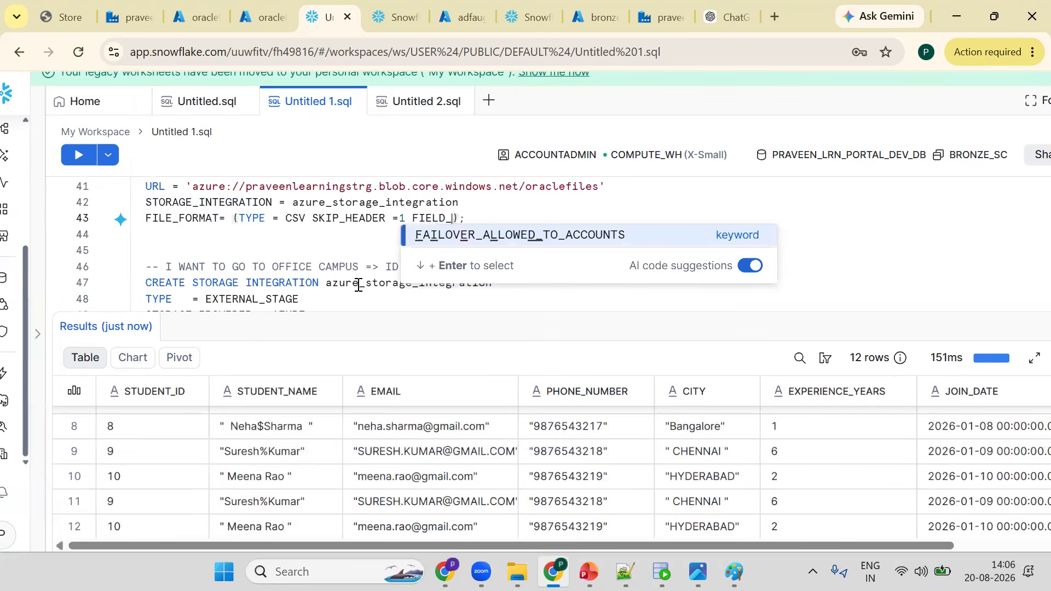
type("OPTIONALLY")
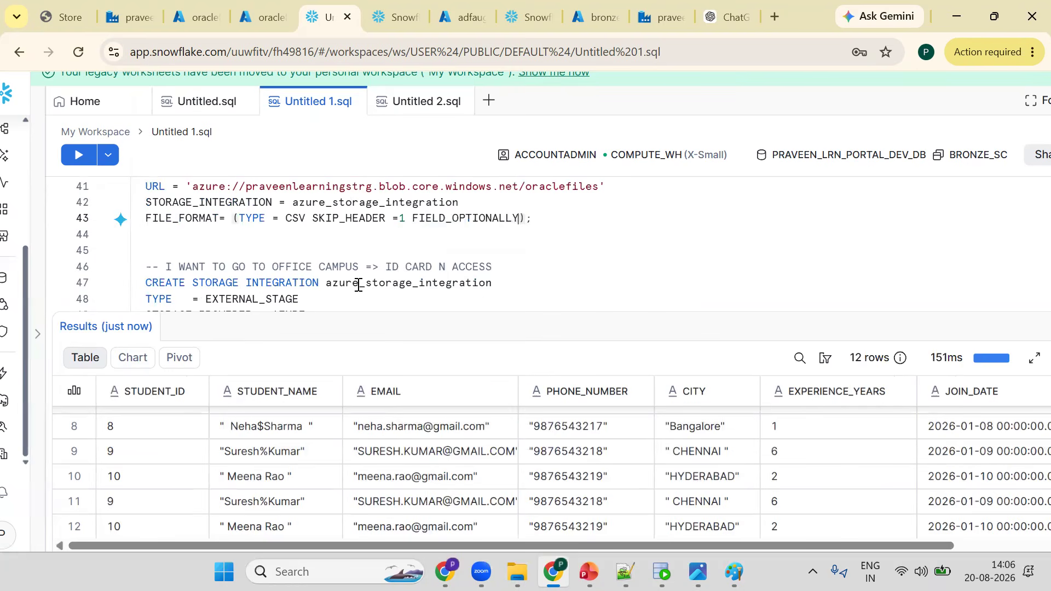
type("_ENCLOSED_BY='\"")
key("ctrl+Return")
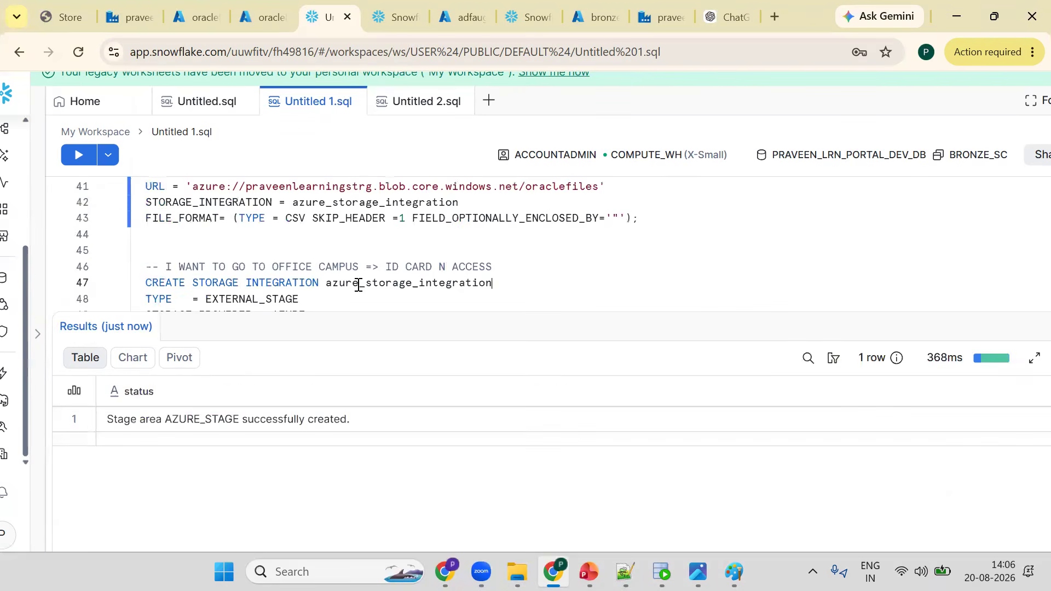
- Paste the COPY INTO statements at the end of the worksheet and run SELECT * FROM STUDENTS
key("ctrl+End")
key("Down")
key("Down")
key("Down")
key("Down")
key("Down")
key("Down")
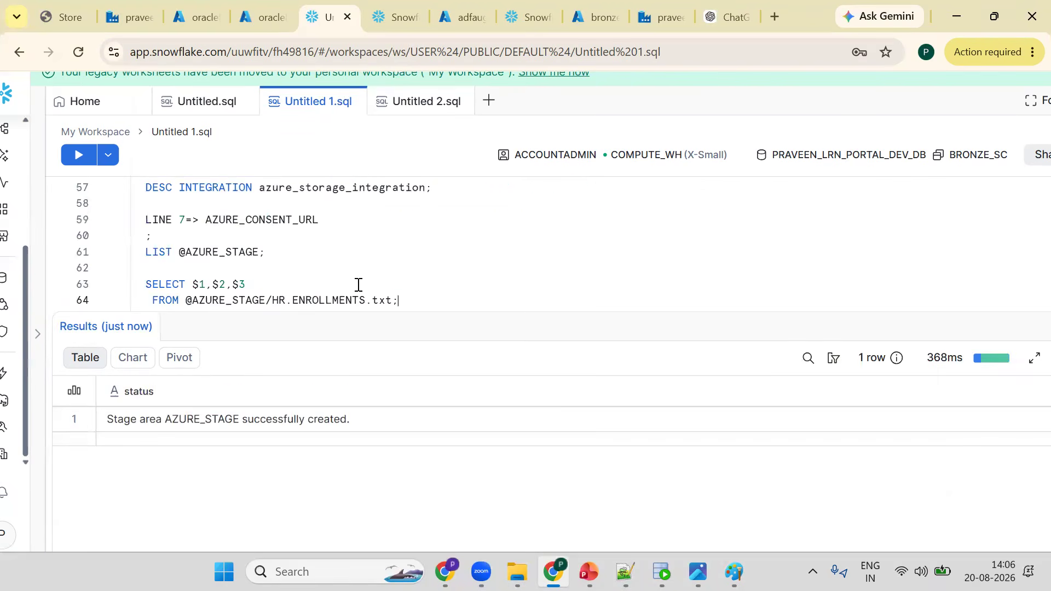
key("Down")
key("Down")
key("Down")
key("Down")
key("Down")
key("Down")
key("Down")
key("Down")
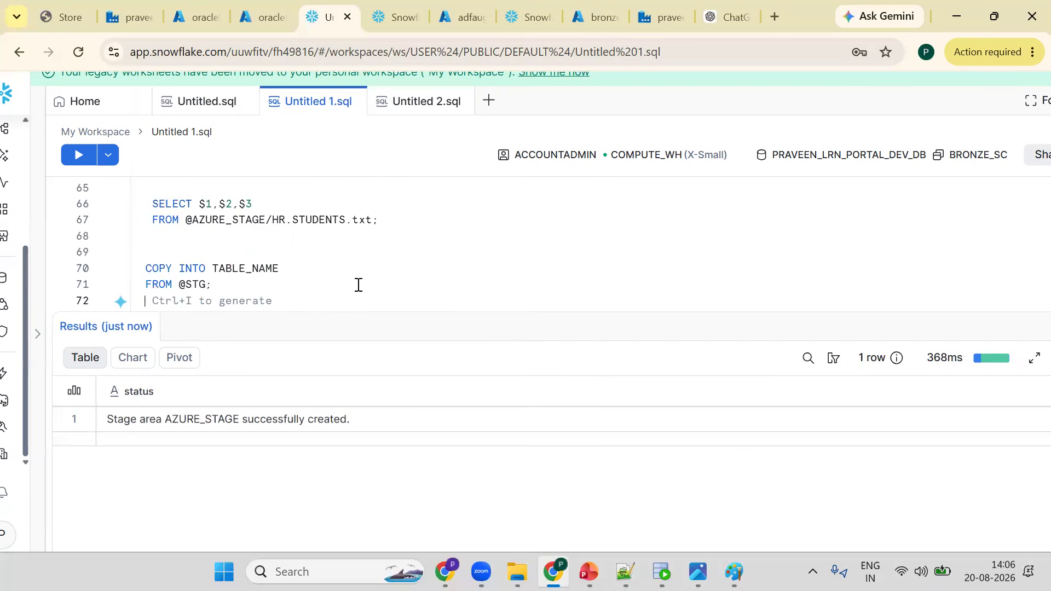
type("COPY INTO STUDENTS FROM @AZURE_STAGE/HR.STUDENTS.txt;")
key("Down")
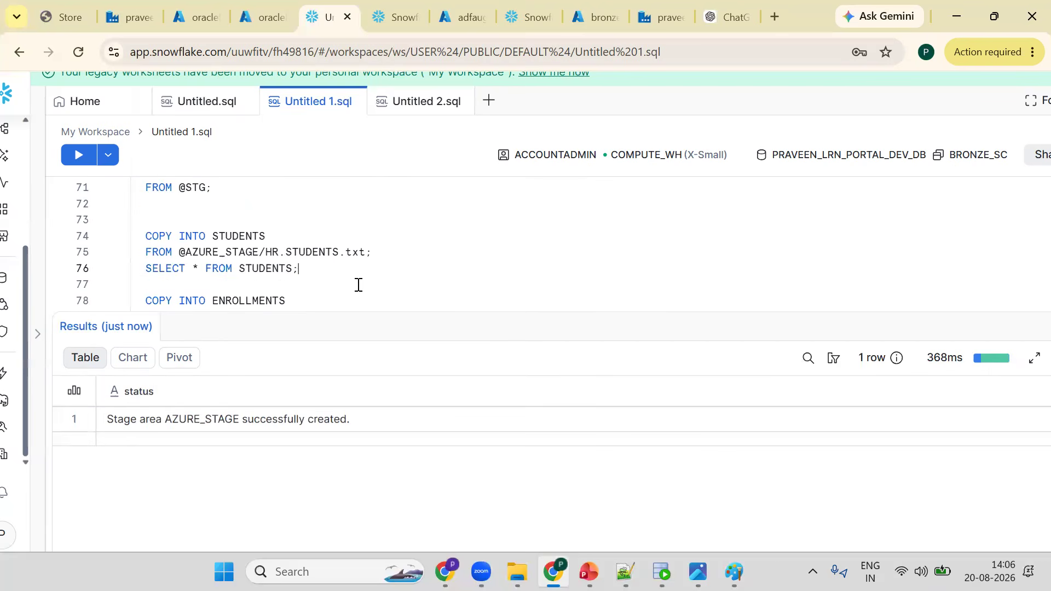
key("ctrl+Return")
- Add TRUNCATE TABLE STUDENTS; below the STUDENTS query and run it
key("Return")
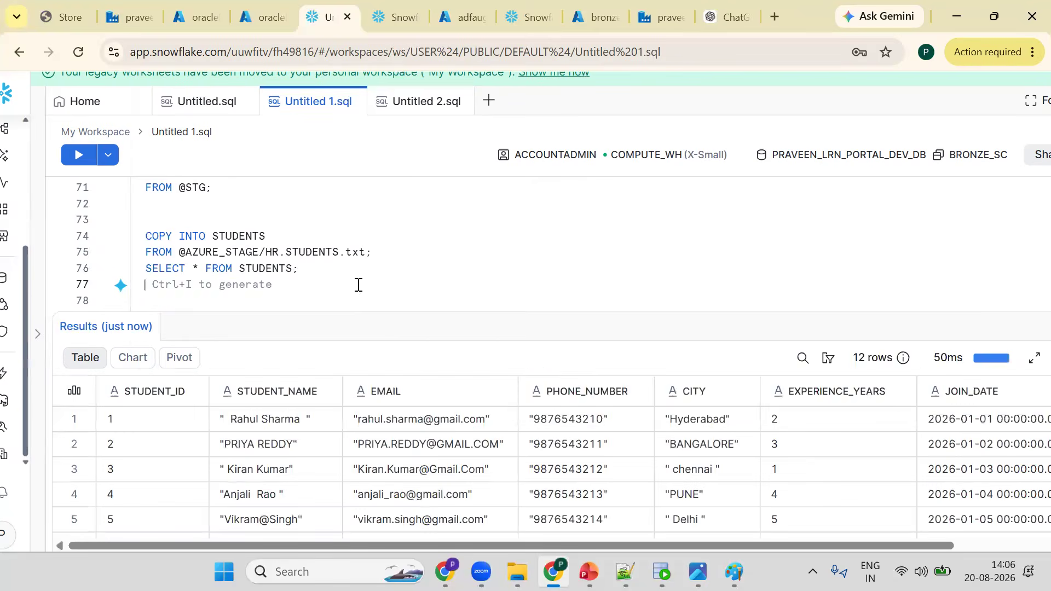
type("TRUNCATE TABLE")
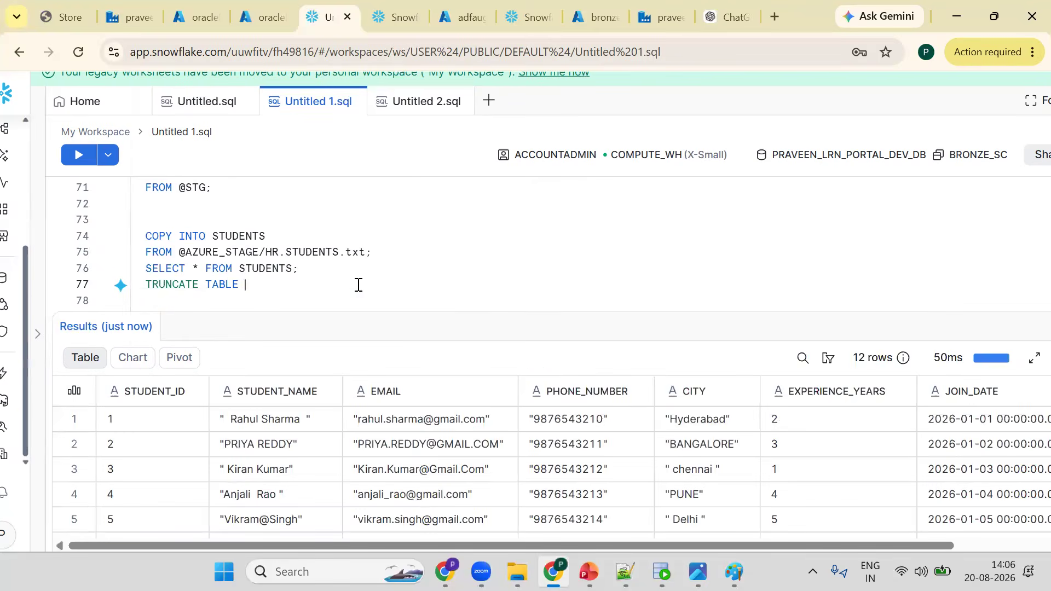
left_click(265, 272)
left_click(264, 285)
type("STUDENTS;")
key("ctrl+Return")
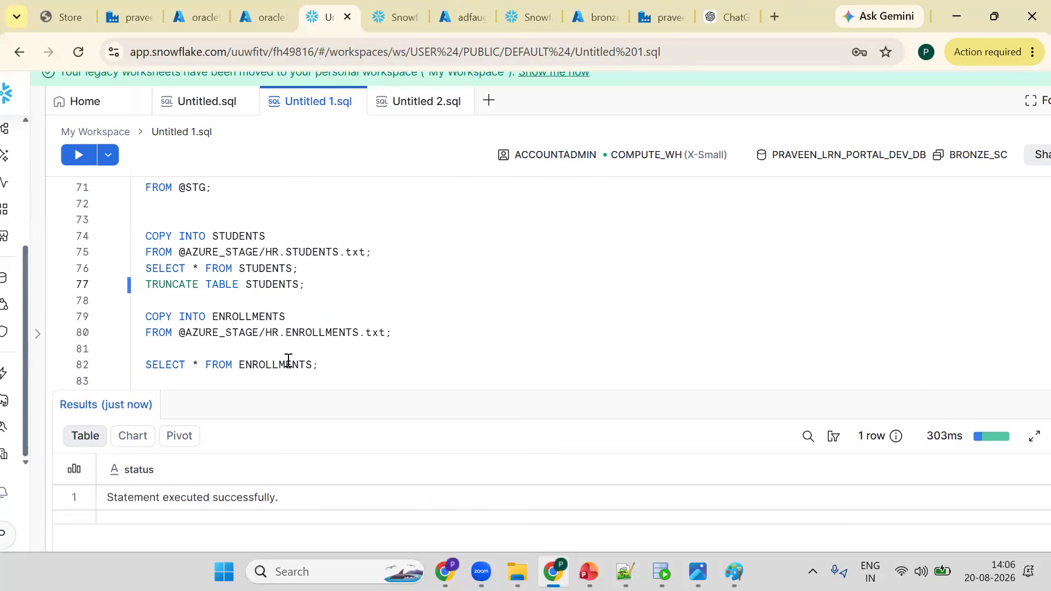
- Change the truncate statement to TRUNCATE TABLE ENROLLMENTS; and run it
left_click(286, 365)
double_click(264, 286)
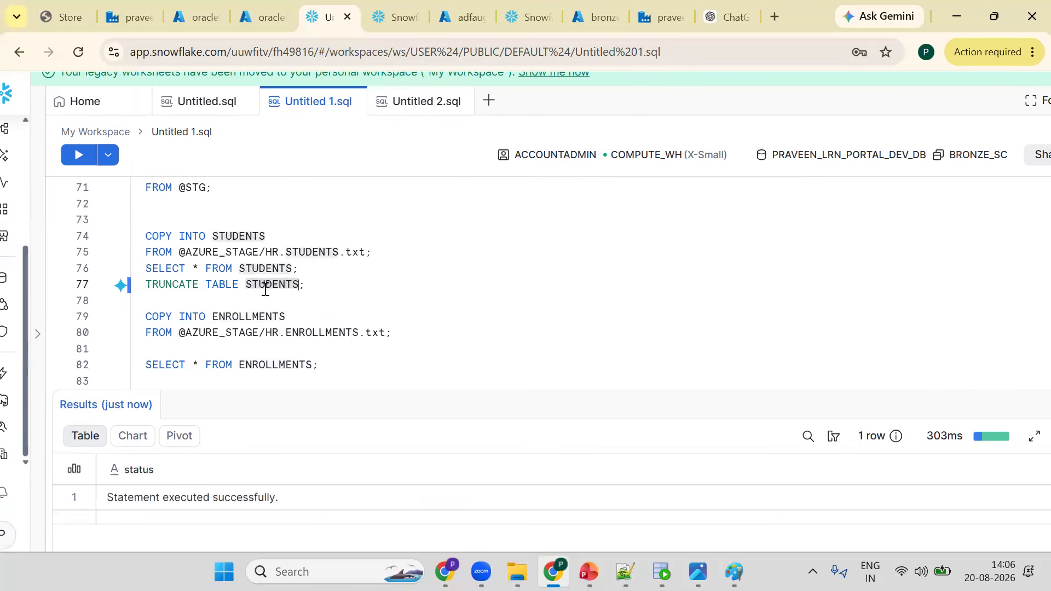
type("ENROLLMENTS")
key("ctrl+Return")
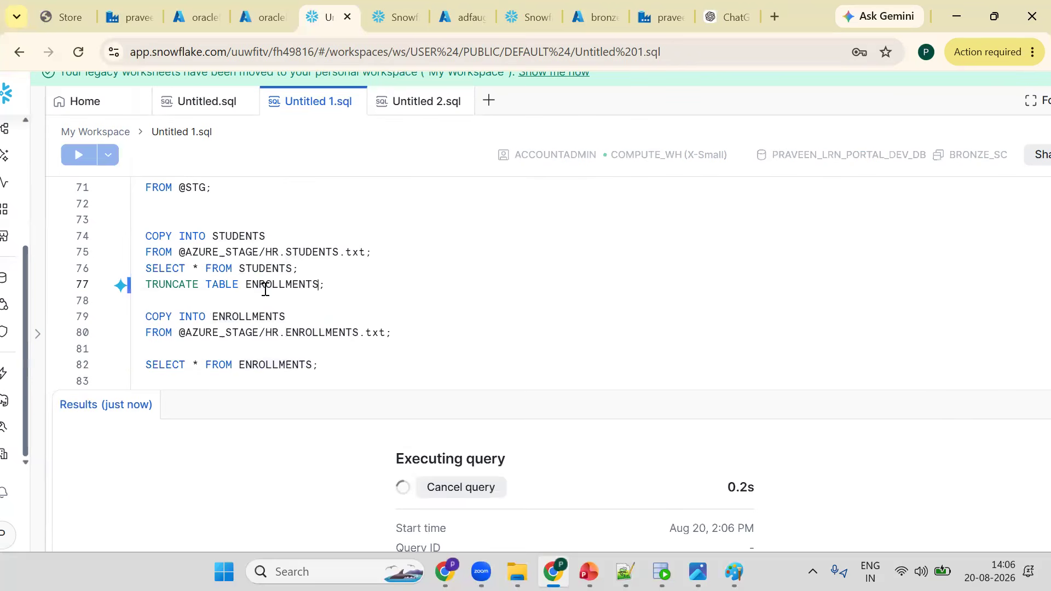
- Rerun COPY INTO STUDENTS and COPY INTO ENROLLMENTS from their HR files in AZURE_STAGE
key("Up")
key("Up")
key("Up")
key("Down")
key("ctrl+Return")
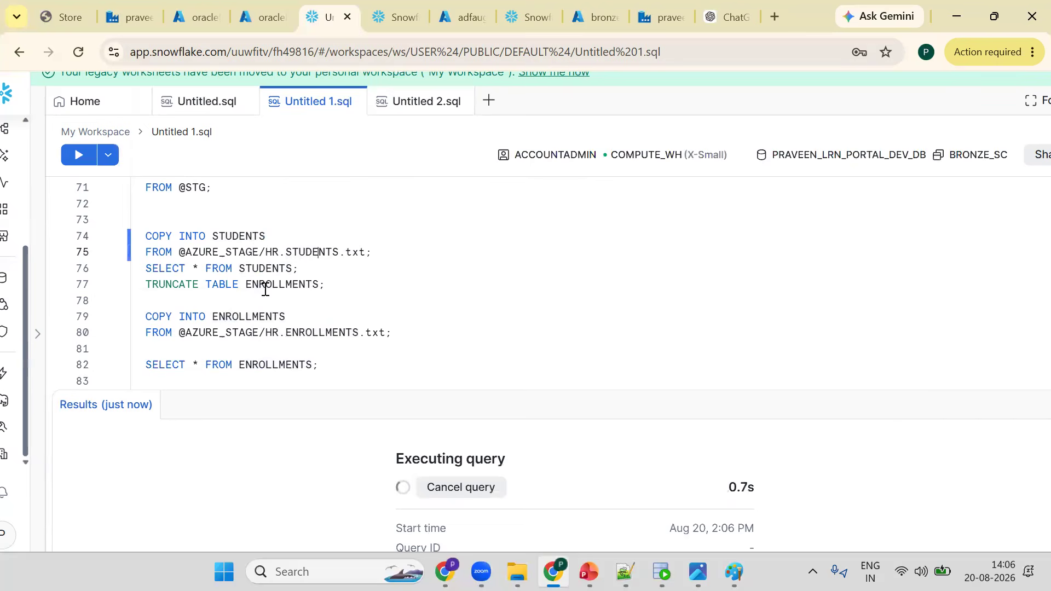
key("Down")
key("Down")
key("Down")
key("Down")
key("ctrl+Return")
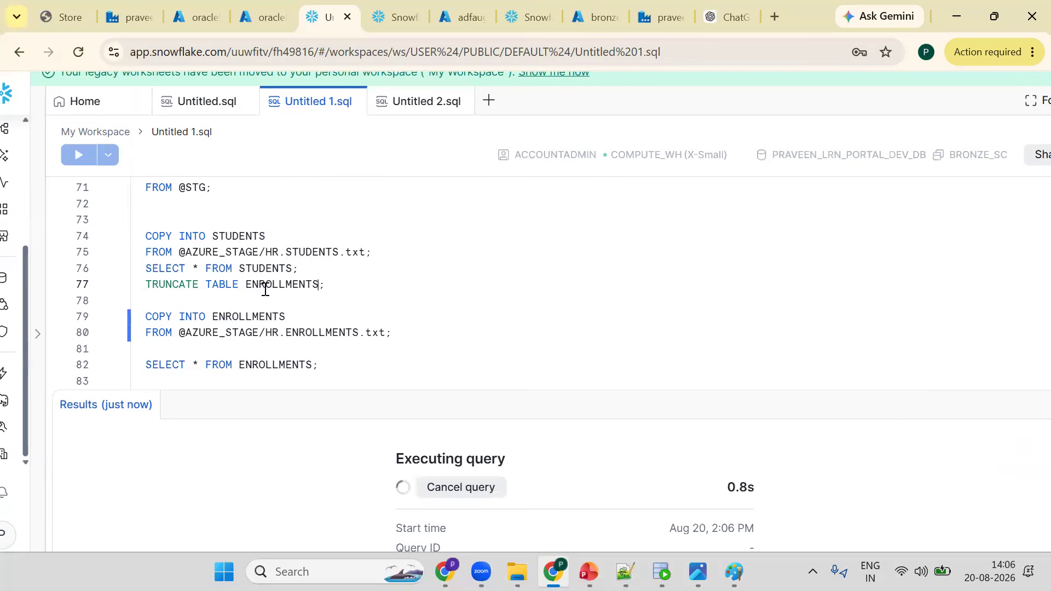
- Query STUDENTS again and inspect the reloaded student rows in the results
key("Up")
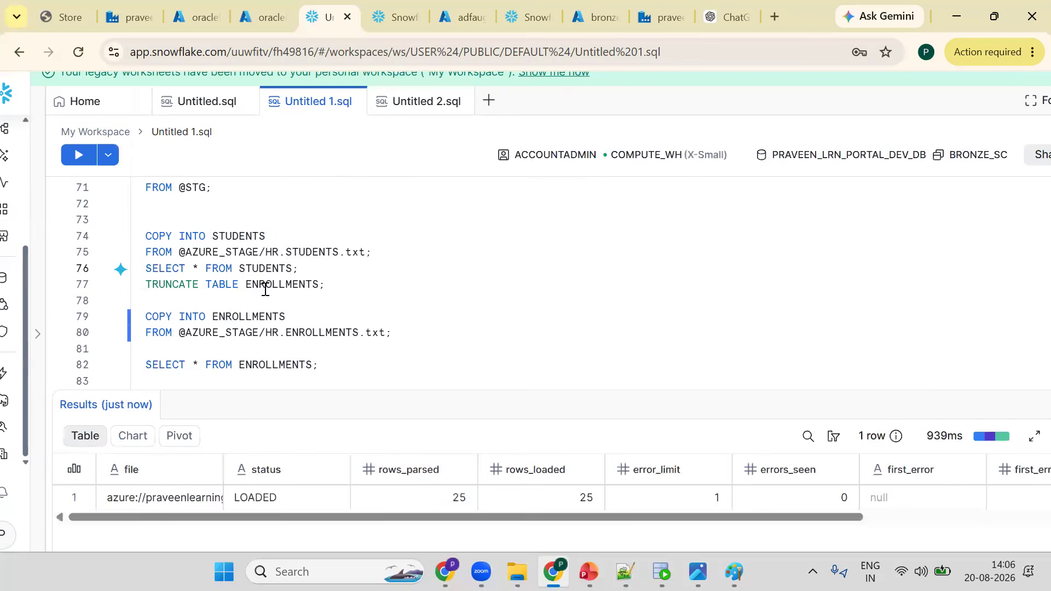
key("ctrl+Return")
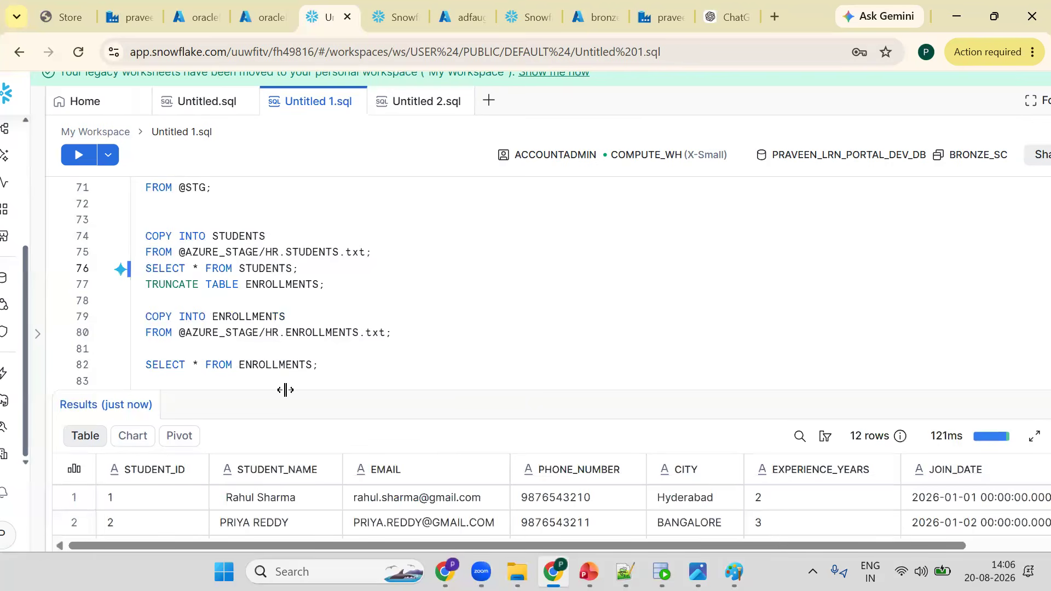
left_click(205, 465)
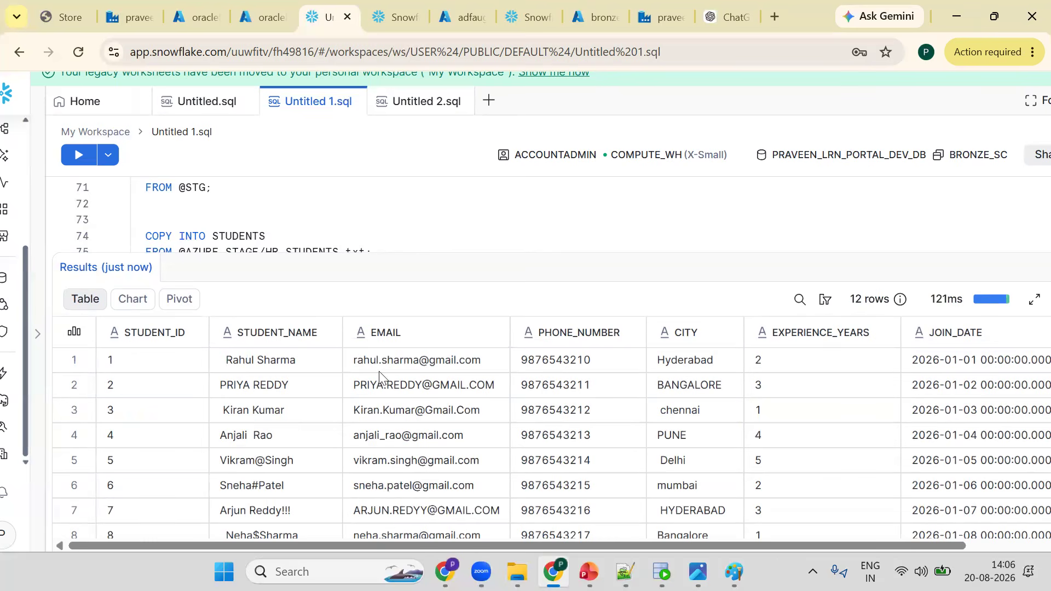
left_click_drag(418, 254, 417, 371)
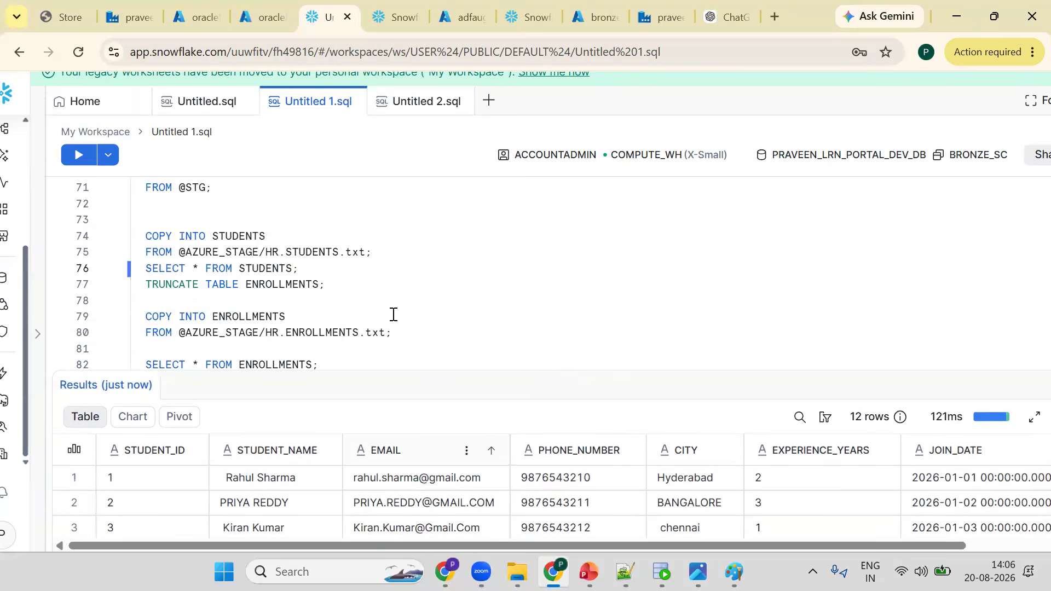
- Create a new schema named SILVER_SC below the ENROLLMENTS query
left_click(383, 362)
key("Return")
key("Return")
key("Return")
key("Return")
key("Return")
key("Up")
key("Up")
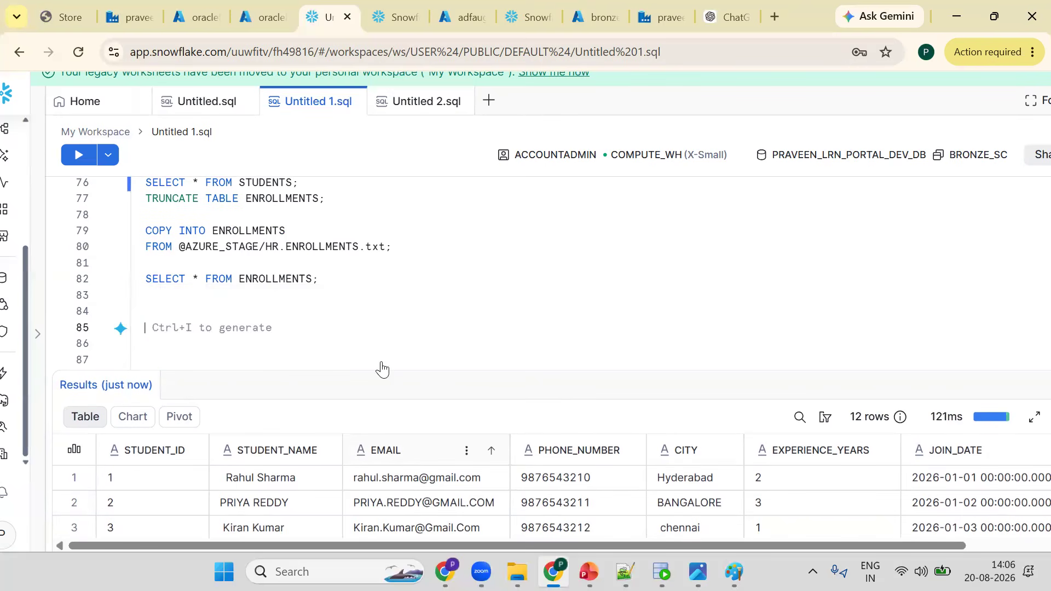
type("CREATE")
type(" SCHEMA")
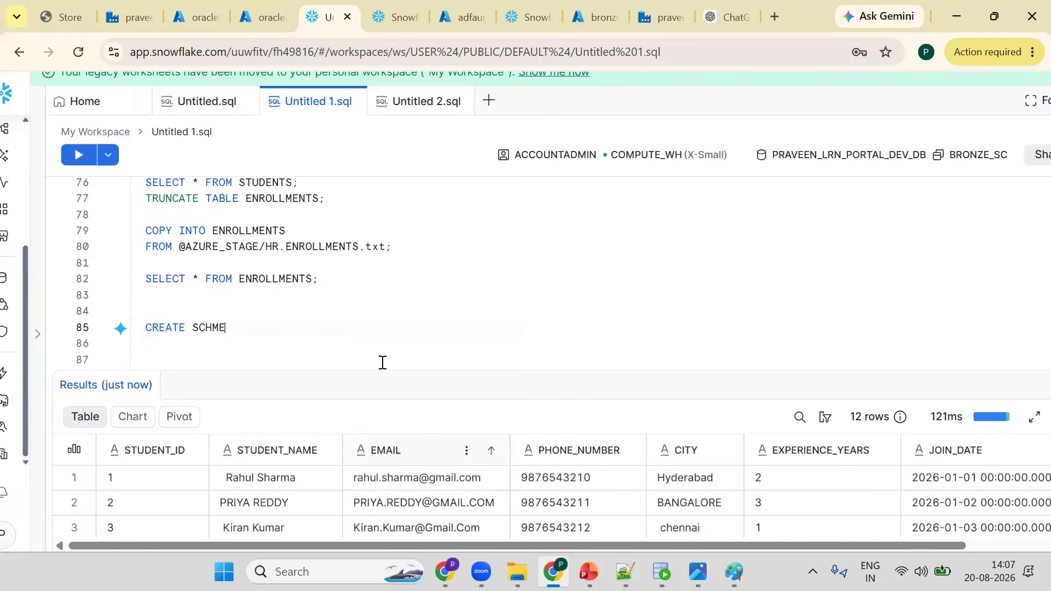
type(" SI")
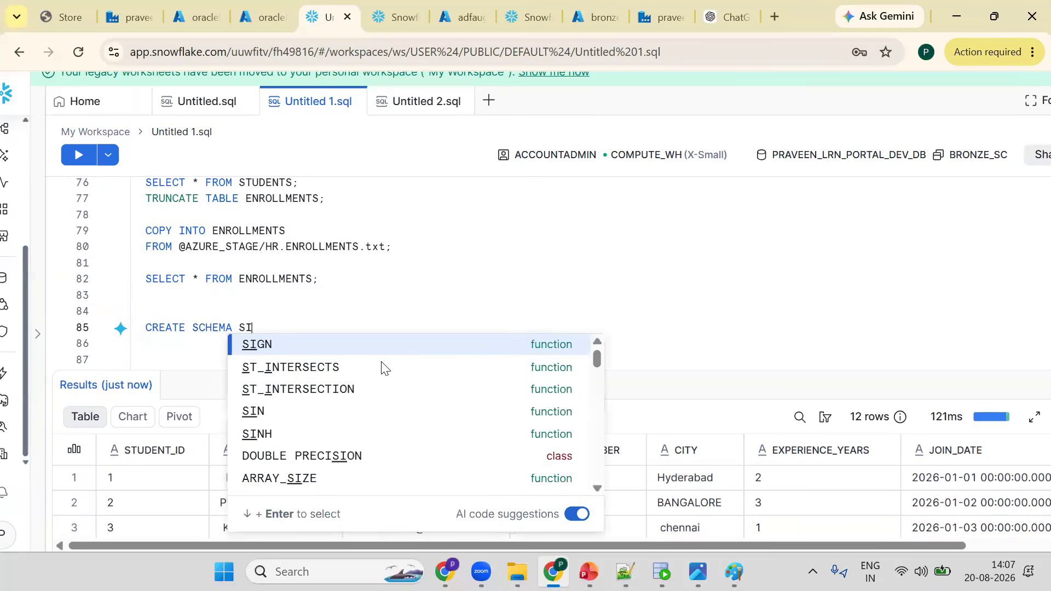
type("LVER_SC;")
key("ctrl+Return")
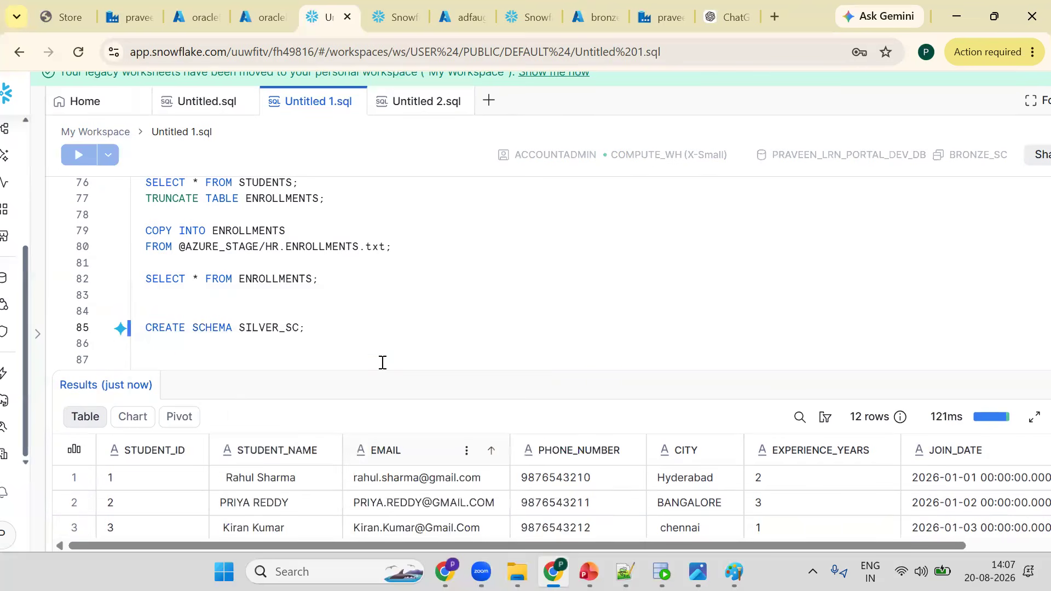
left_click(382, 362)
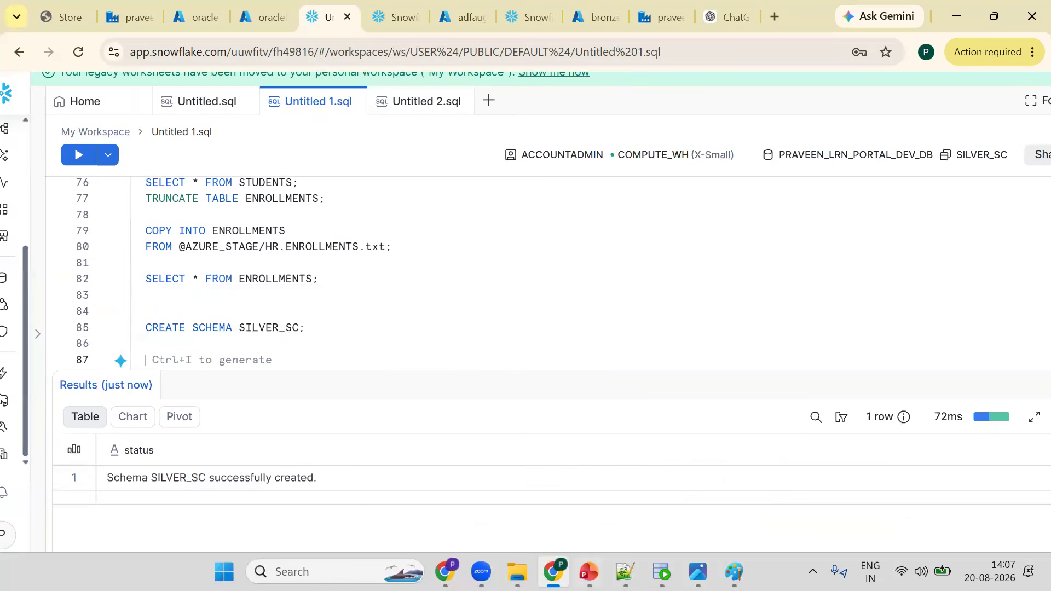
- Switch to the Notepad++ notes and add a line ORACLE(STUDENTS+ENROLLEMETS below the separator
key("alt+Tab")
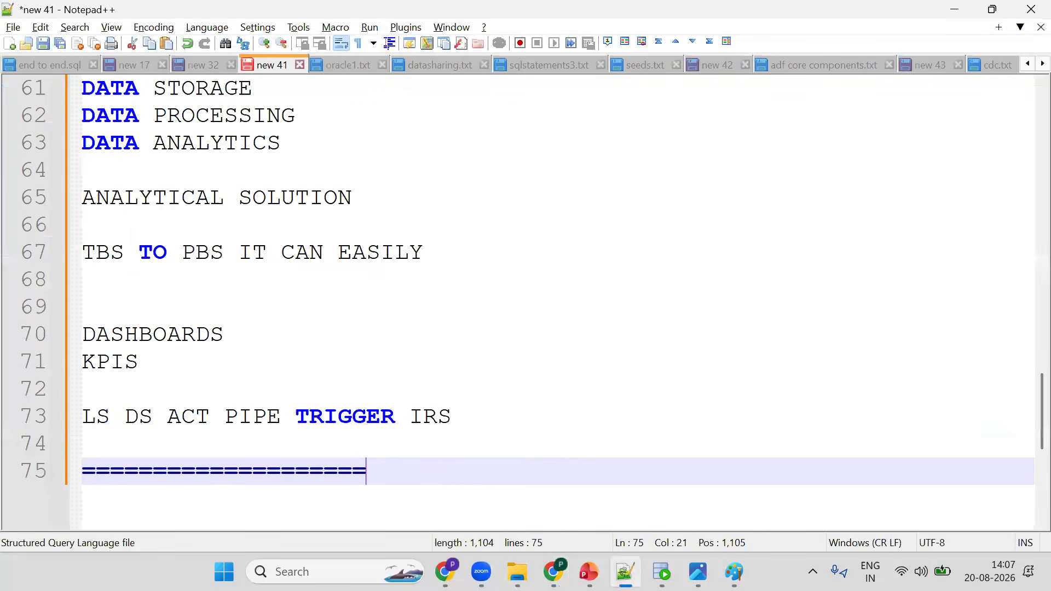
key("Return")
type("ORA")
type("CLE")
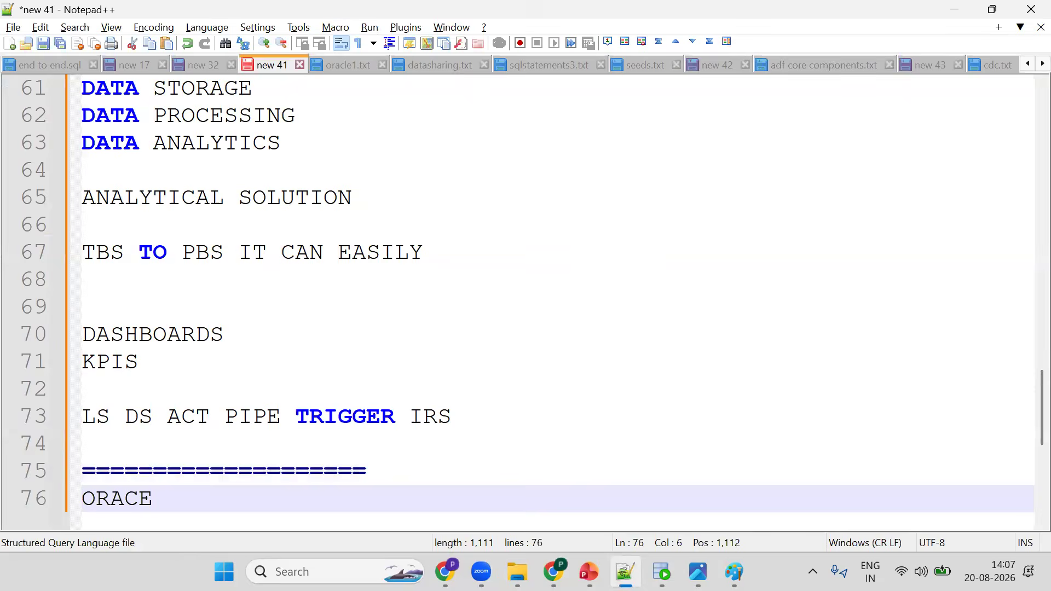
type("(")
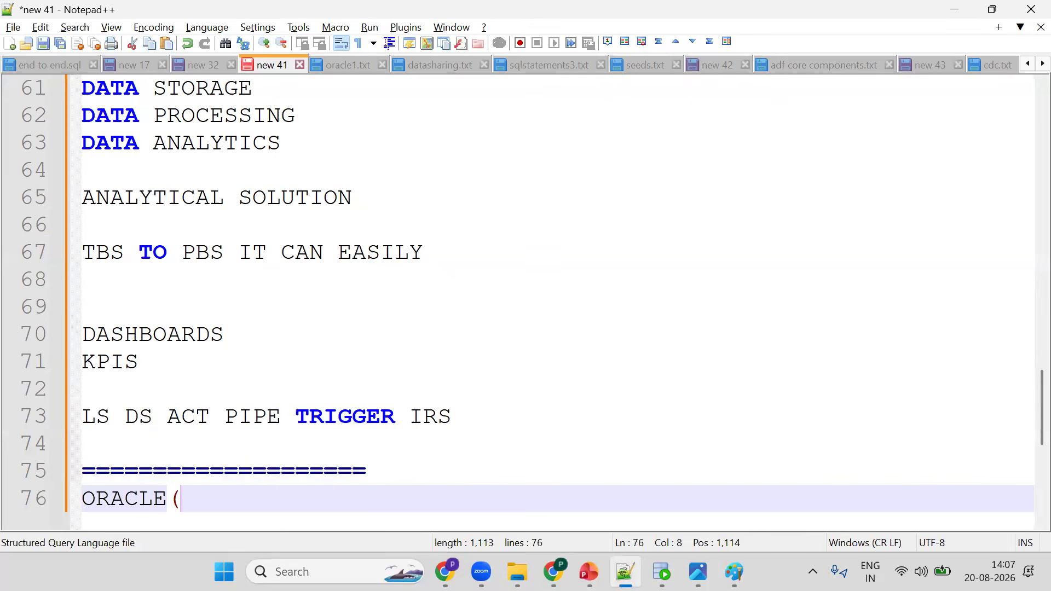
type("STUDENTS+")
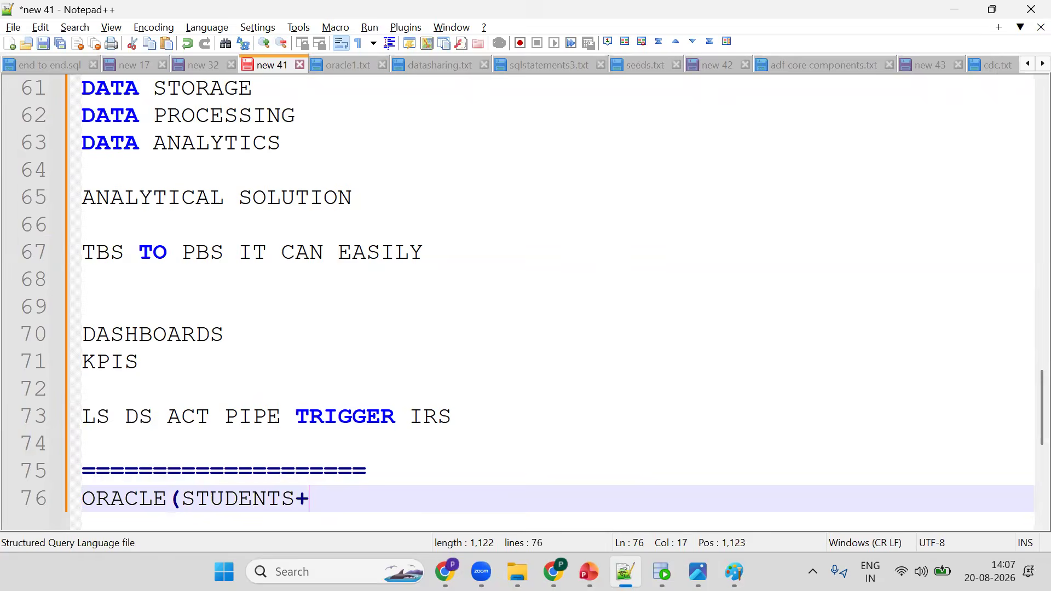
type("ENROLLENTS")
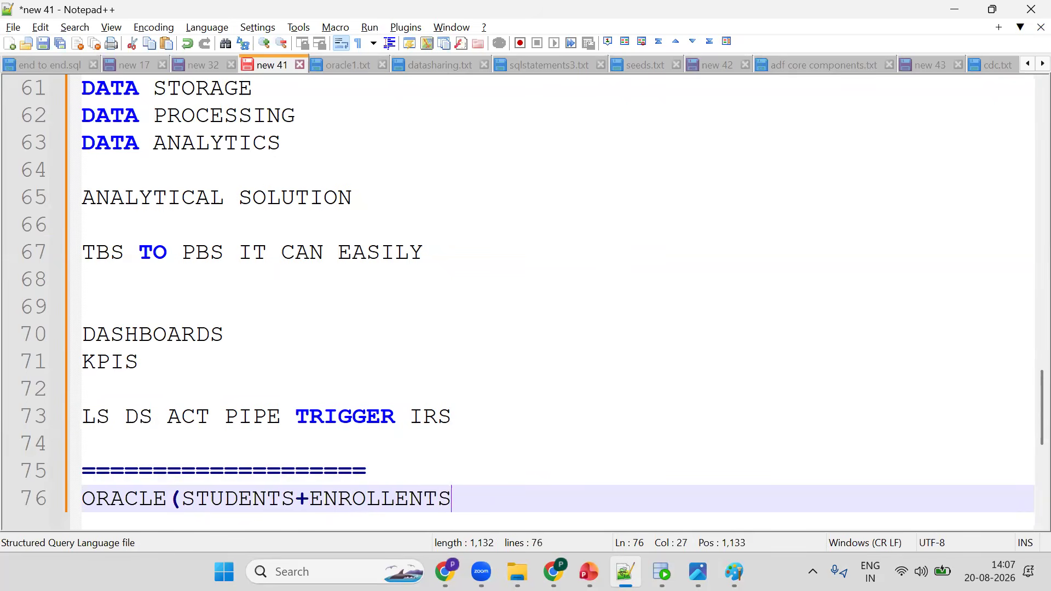
key("BackSpace")
key("BackSpace")
key("BackSpace")
type("METS")
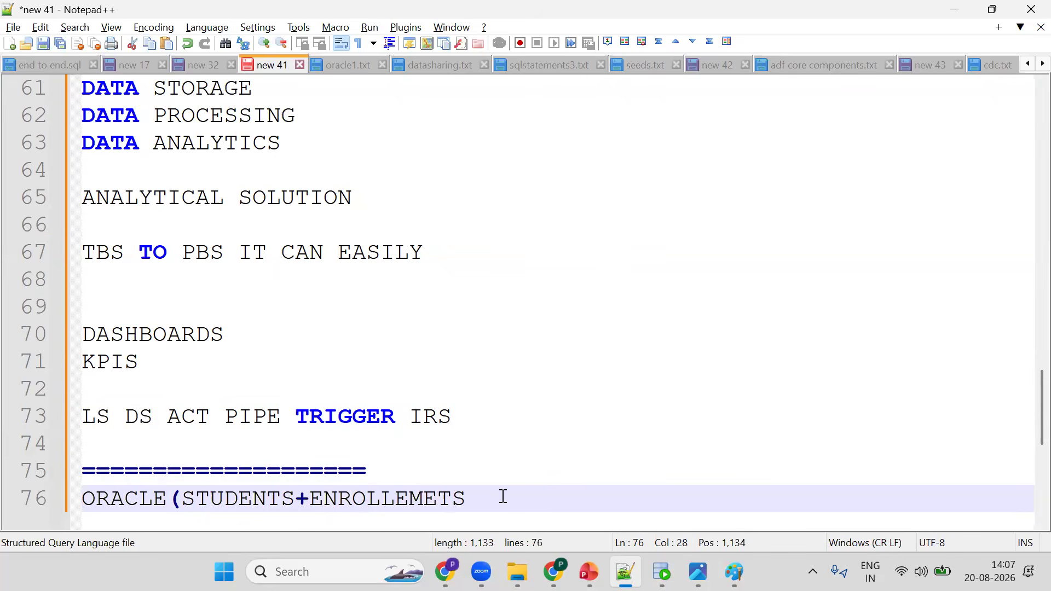
- Copy the course store URL from the first browser tab and paste it on the next notes line
key("alt+Tab")
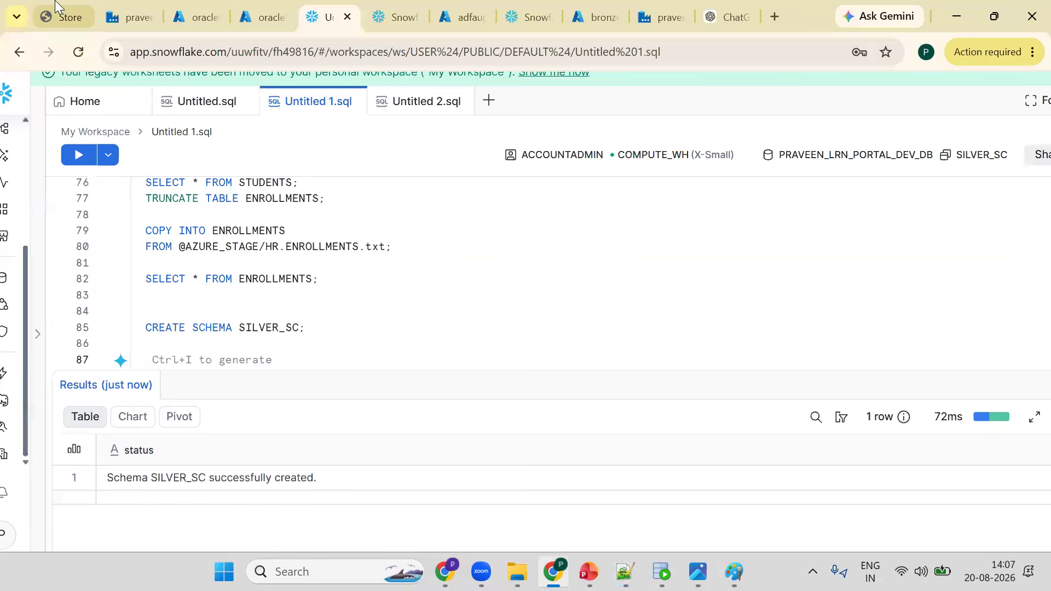
key("ctrl+1")
left_click(172, 49)
key("ctrl+c")
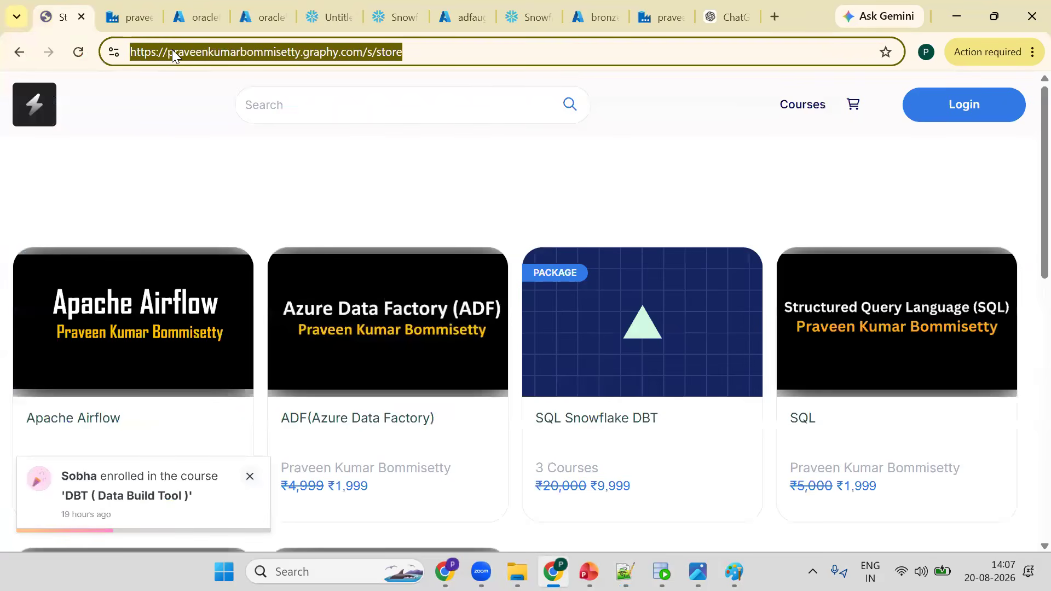
key("alt+Tab")
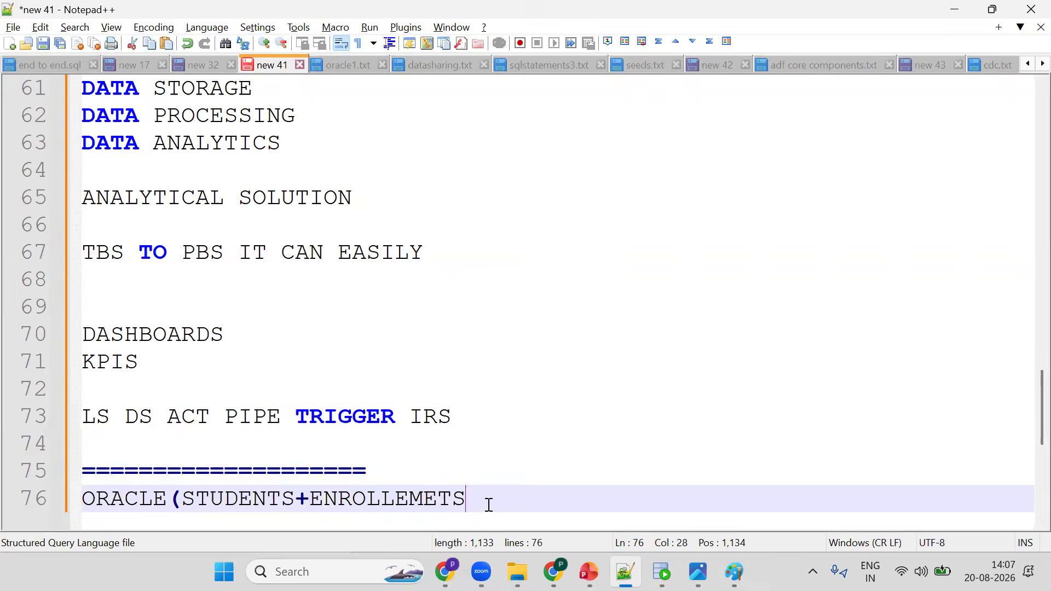
key("Return")
key("ctrl+v")
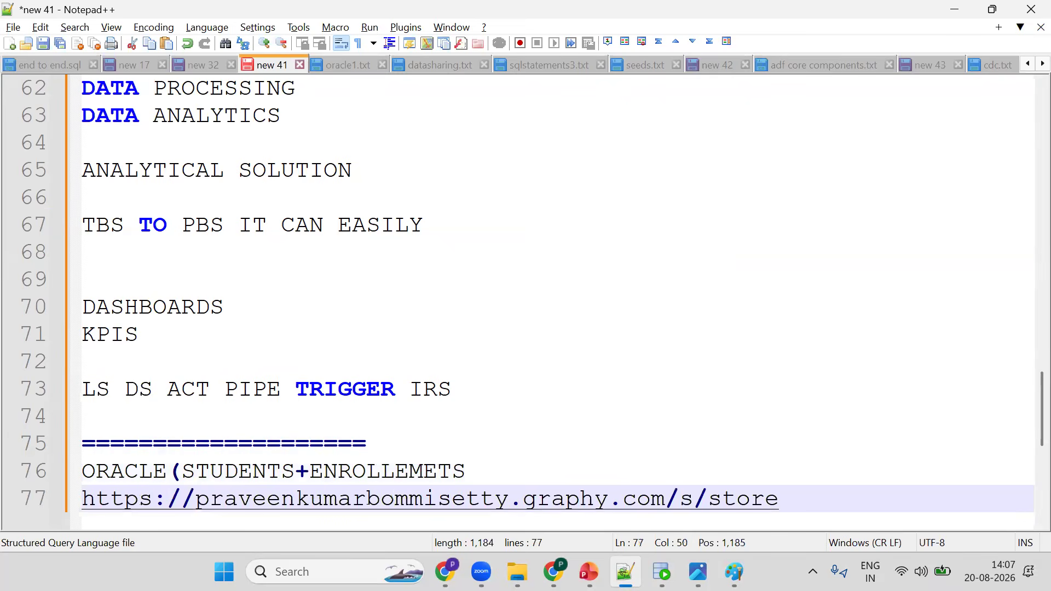
- Close the parenthesis on the ORACLE line and add a Snowflake line further down
key("Up")
type(")")
key("ctrl+End")
key("Return")
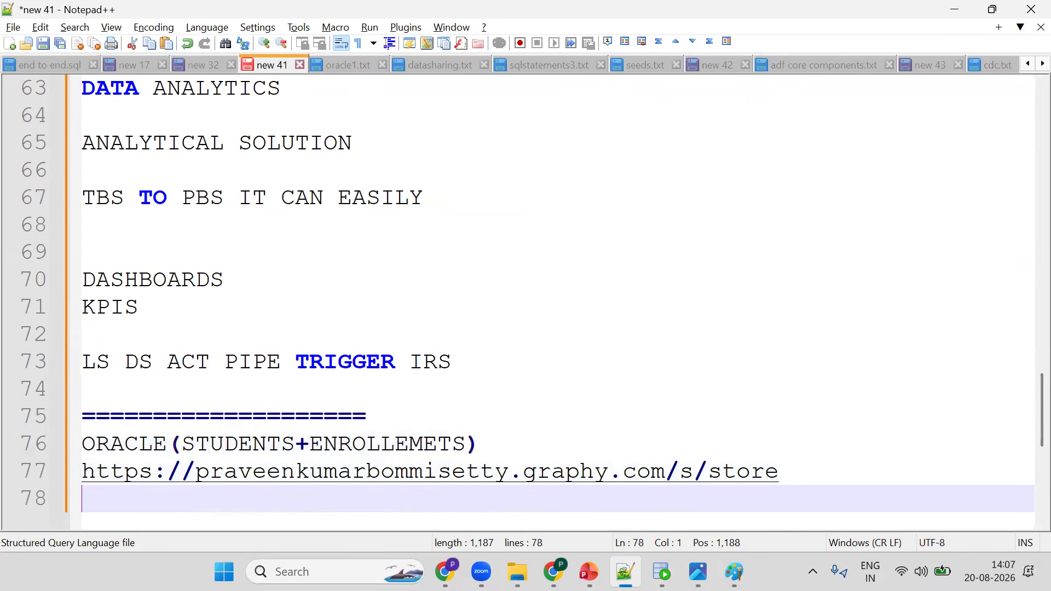
key("Return")
key("Return")
type("SNOW")
key("Return")
key("Up")
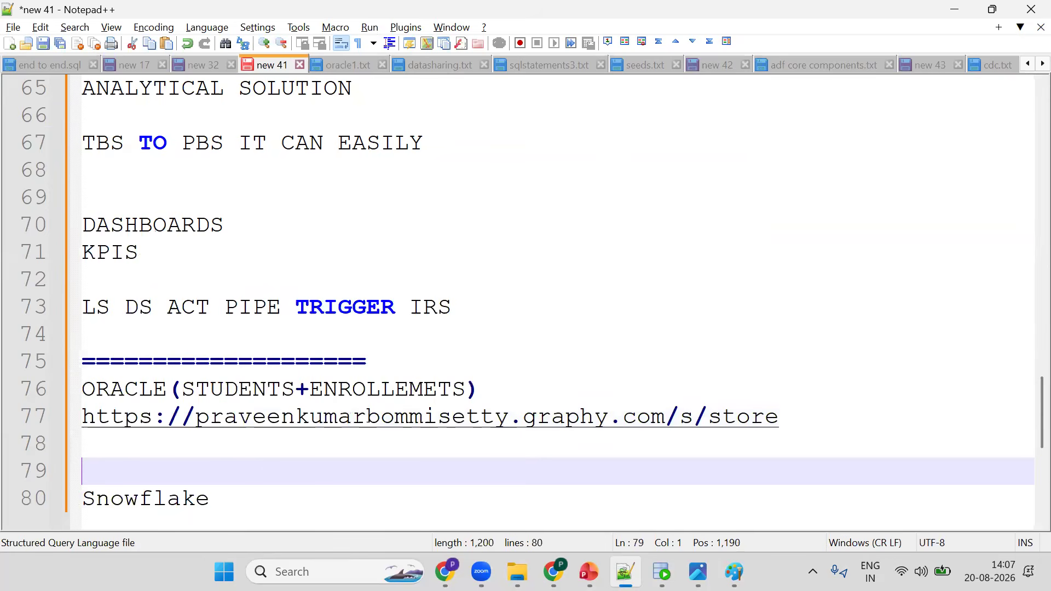
- Add an indented line Azure Data Factory below the course store URL in the notes
key("Up")
type("a")
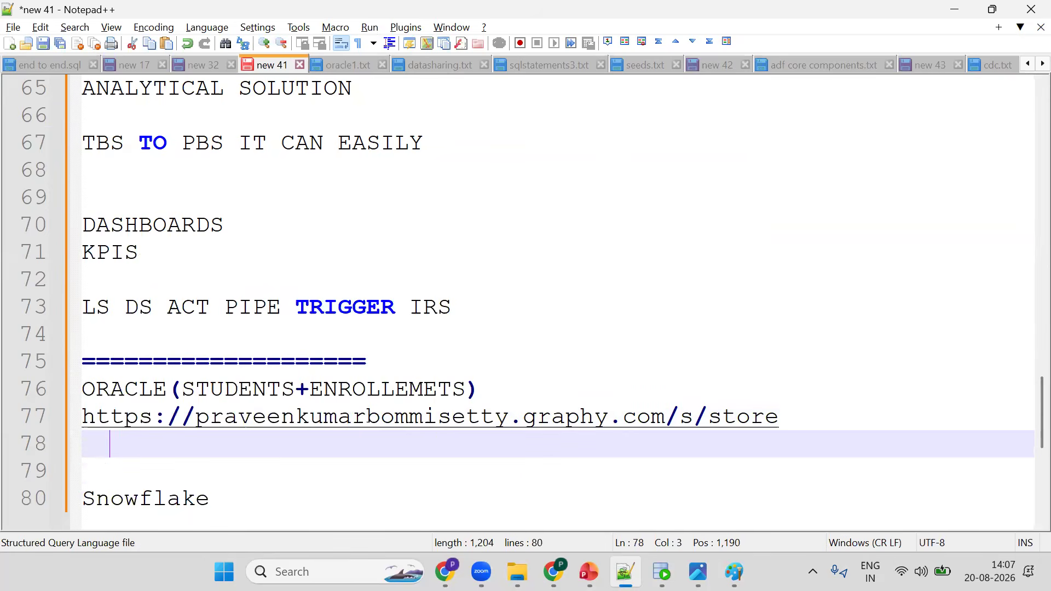
type("d")
key("BackSpace")
key("BackSpace")
key("Return")
type("A")
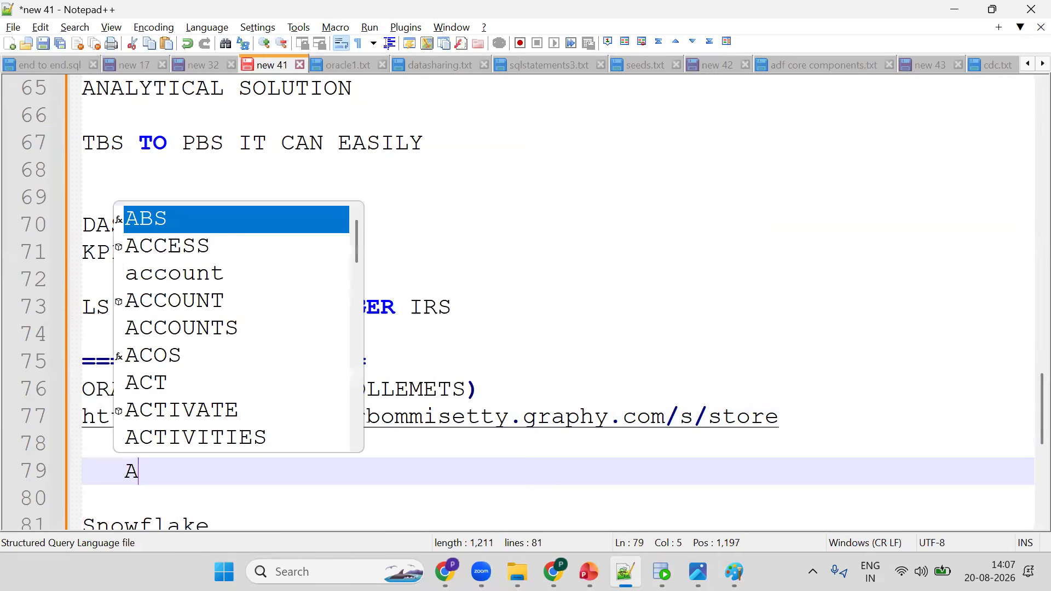
type("zure Data ")
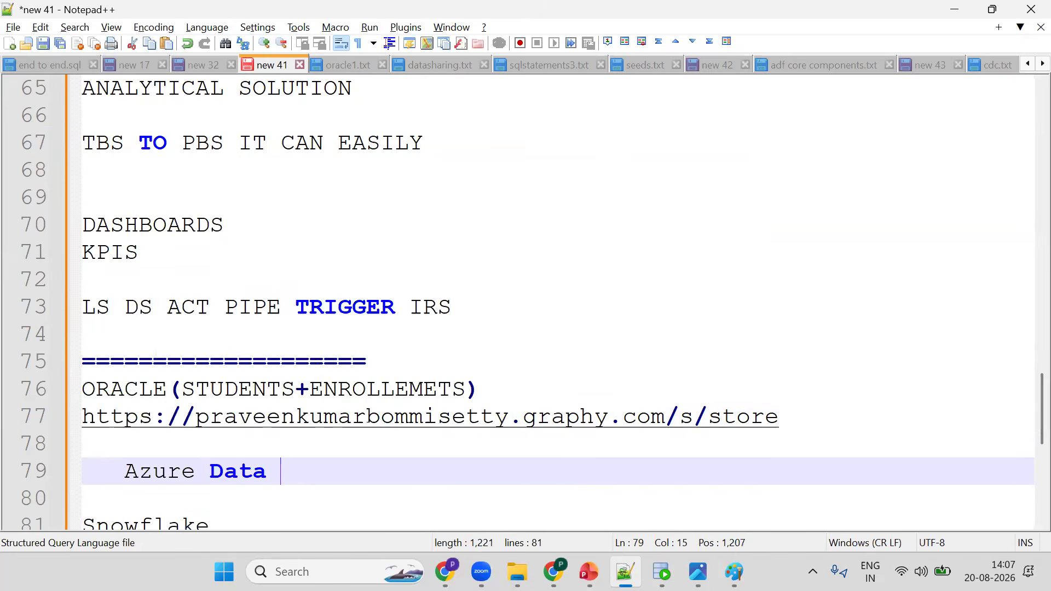
type("Factor")
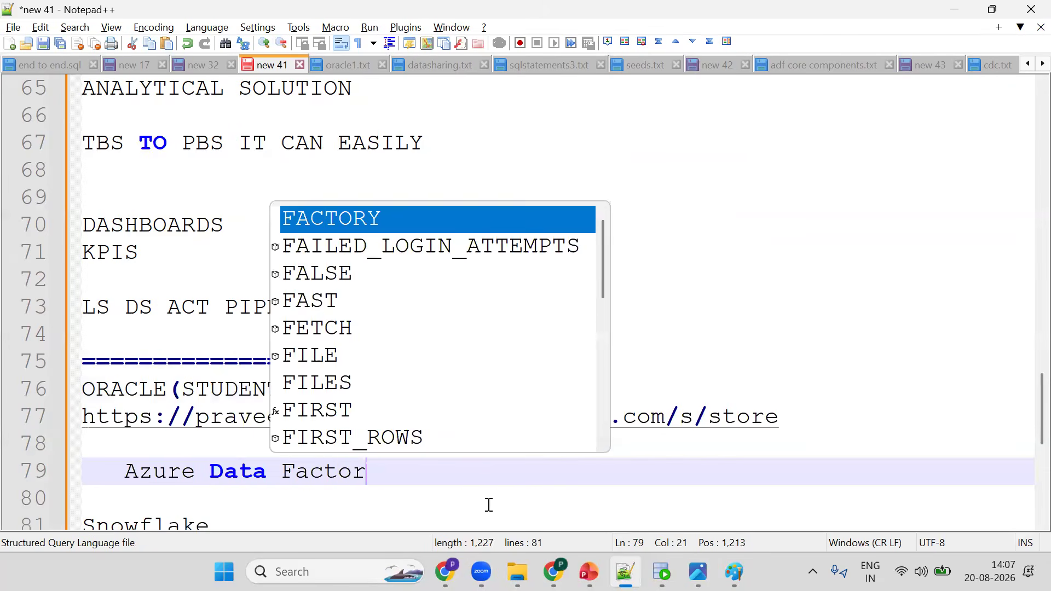
type("y")
key("Return")
key("Return")
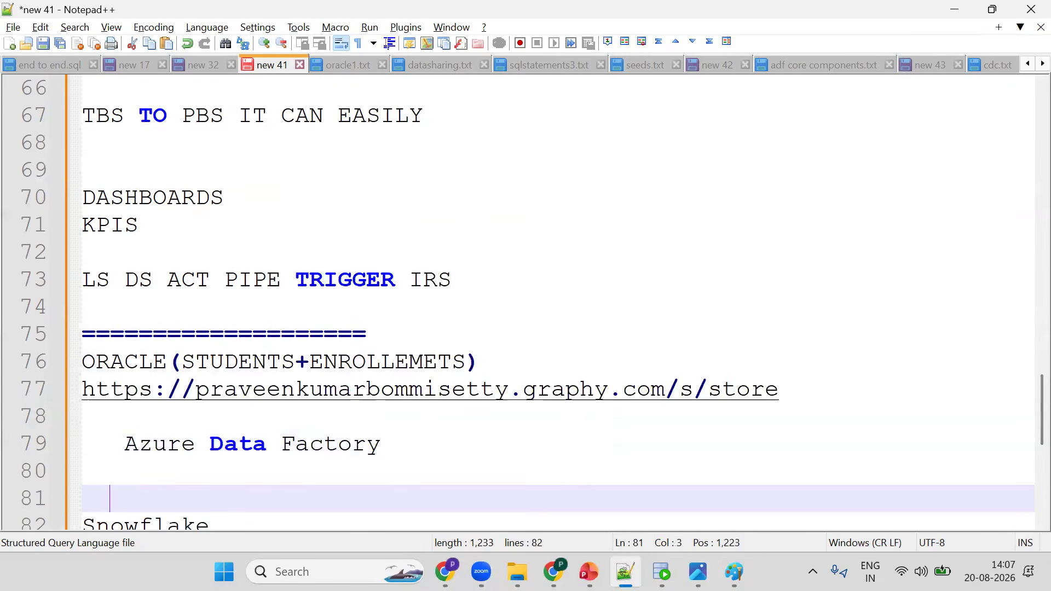
- Add a line Azure Blob(oraclefiles st.txt e.txt) below the Azure Data Factory line
type("Azure")
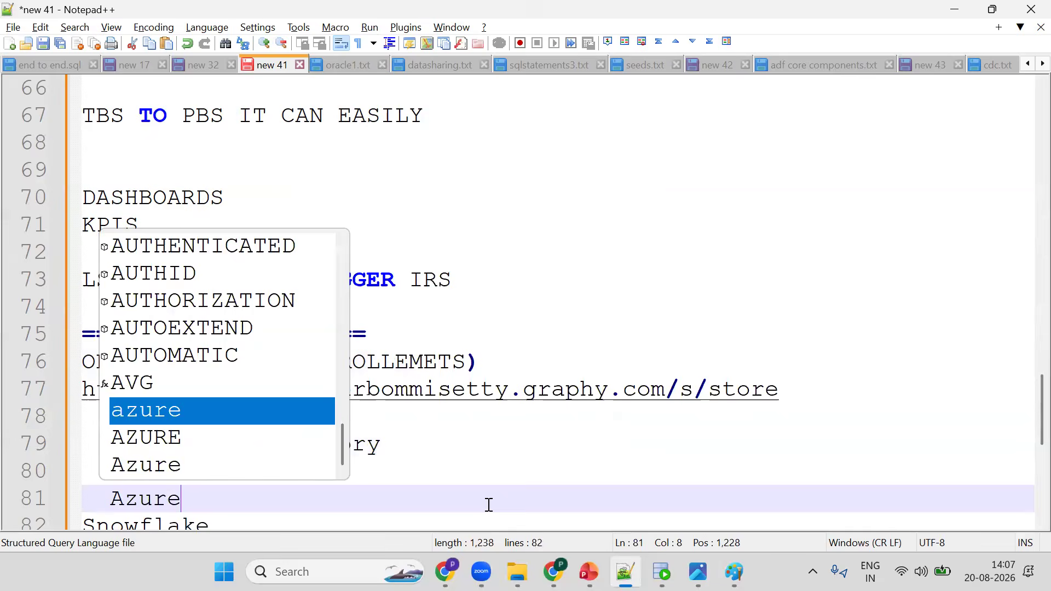
type(" Blob(")
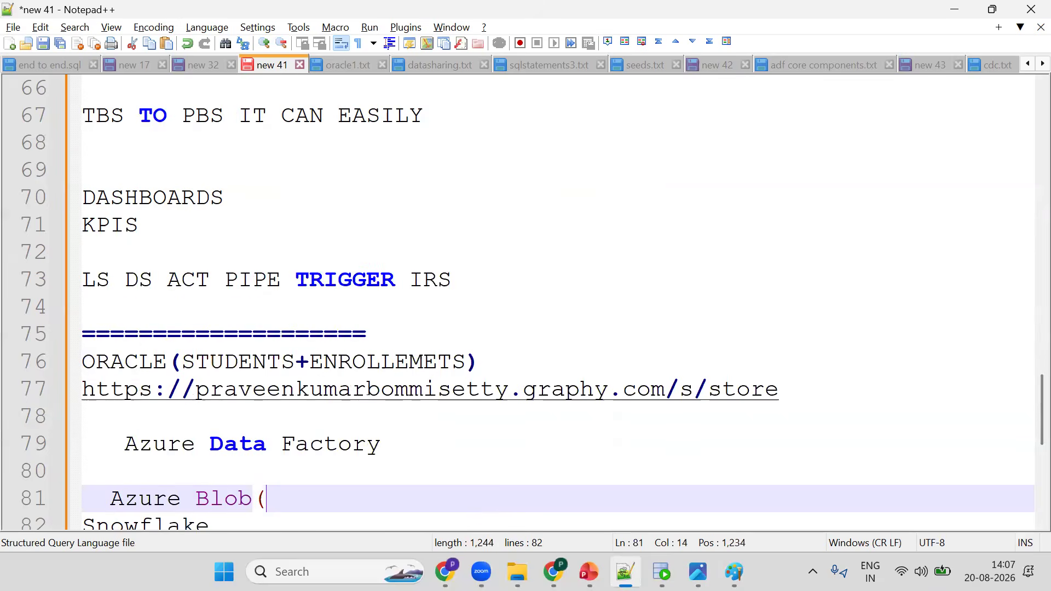
type("oraclefiles")
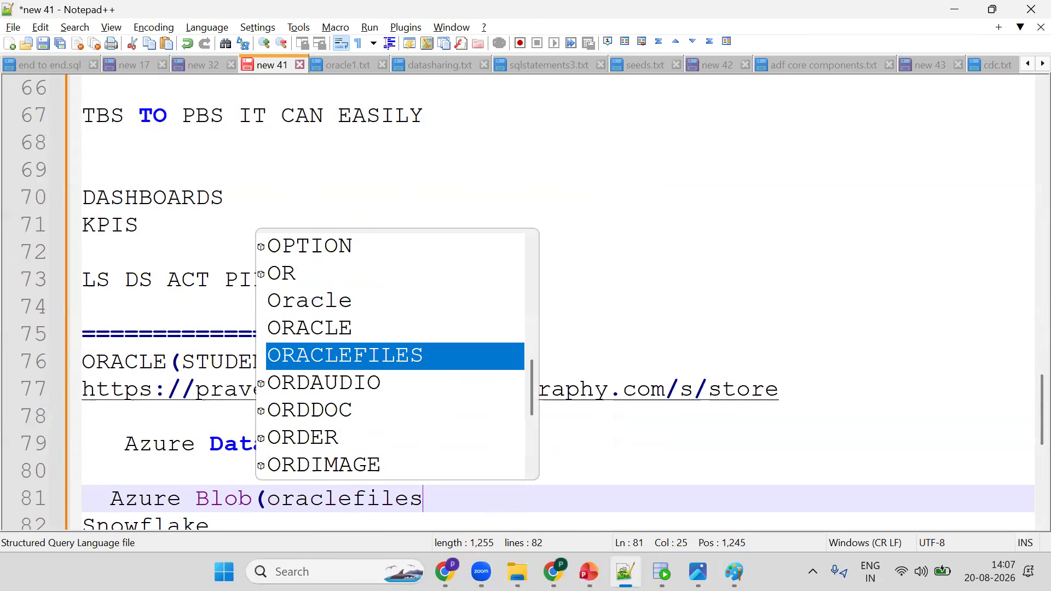
type(" s")
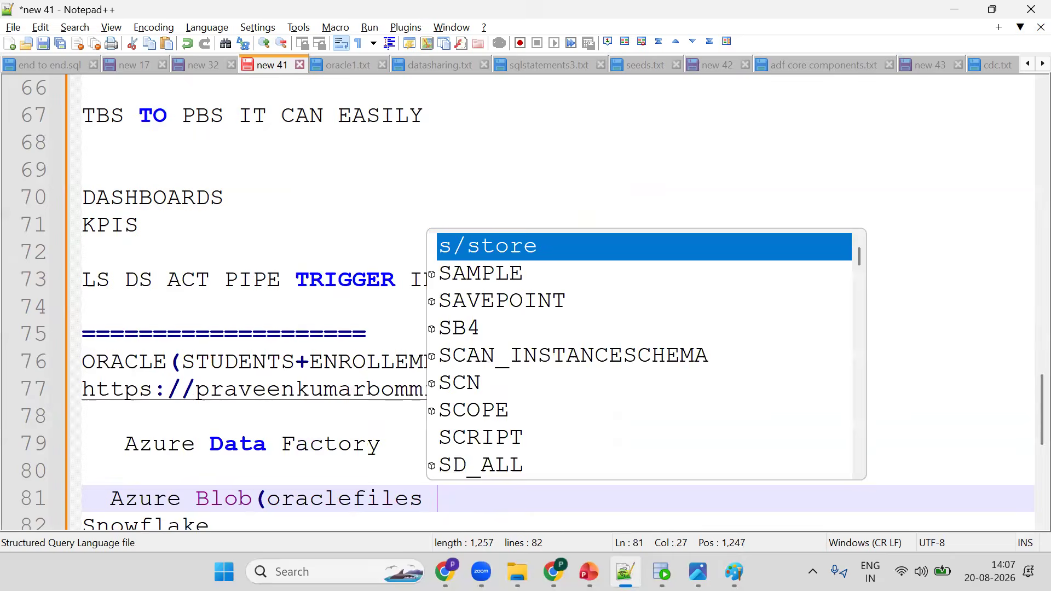
type("st.tx")
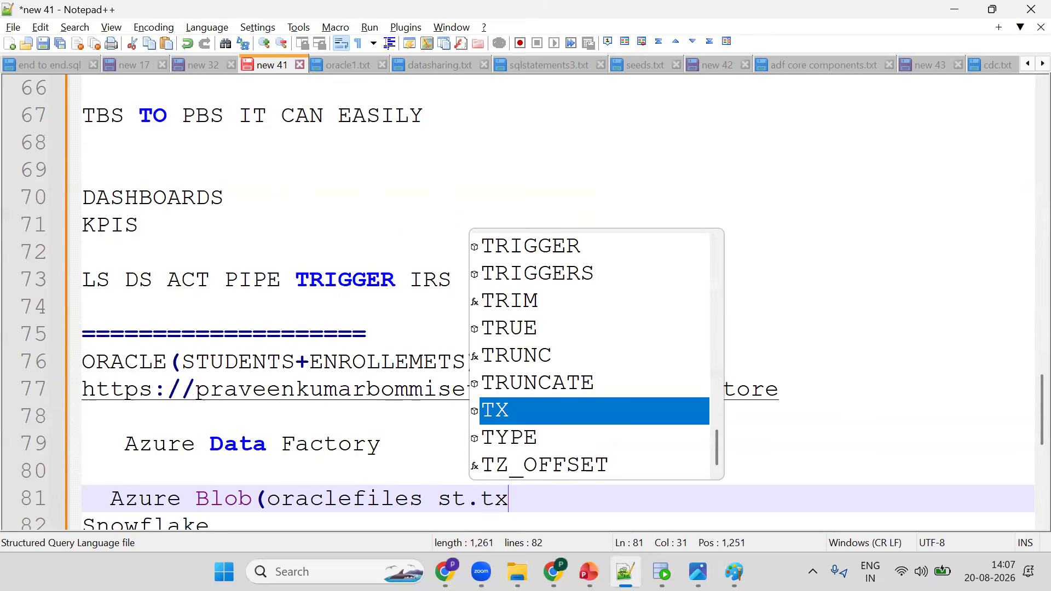
type("t e.t")
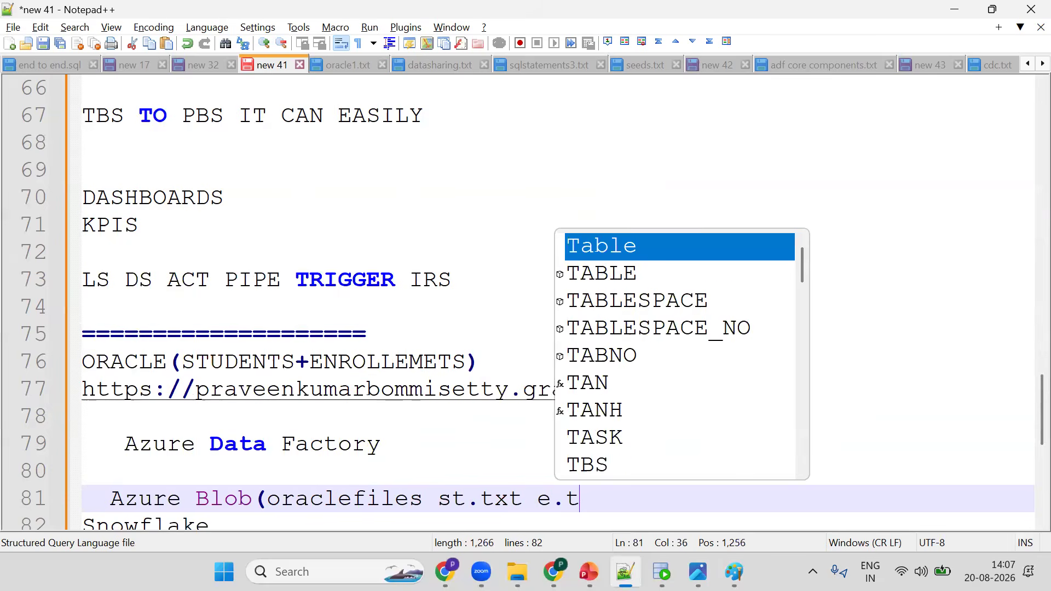
type("xt)")
key("Return")
key("Return")
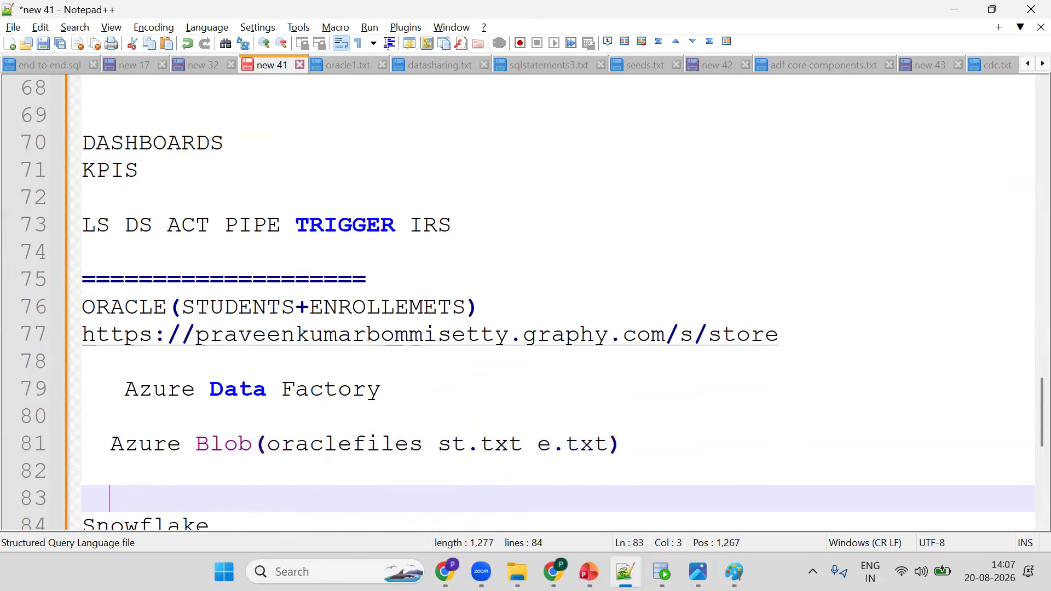
- Insert a line External Stage Storage integration below the Azure Blob line
key("Return")
key("Up")
type("Ex")
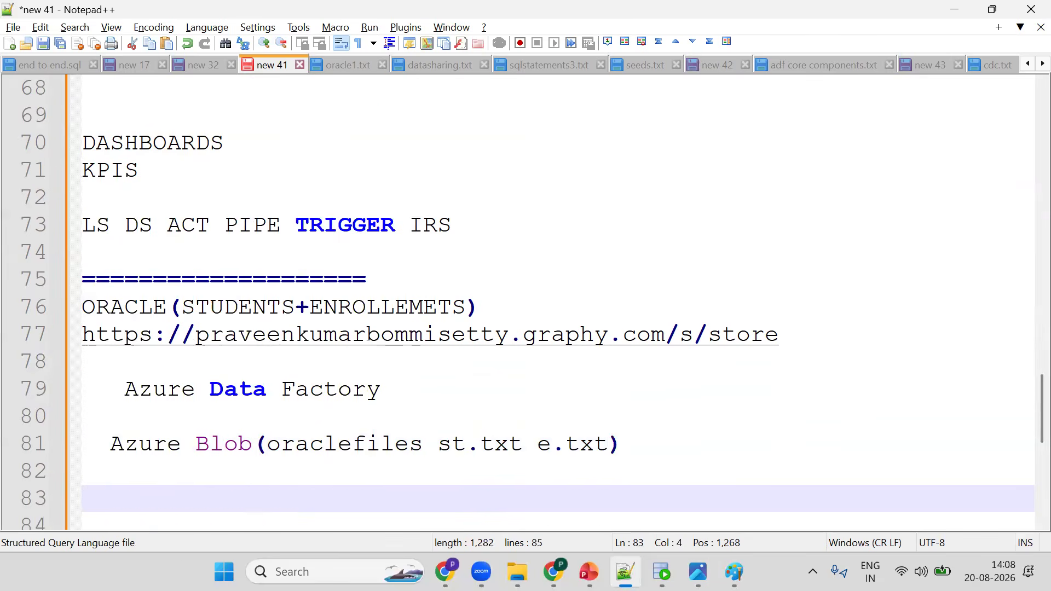
type("ter")
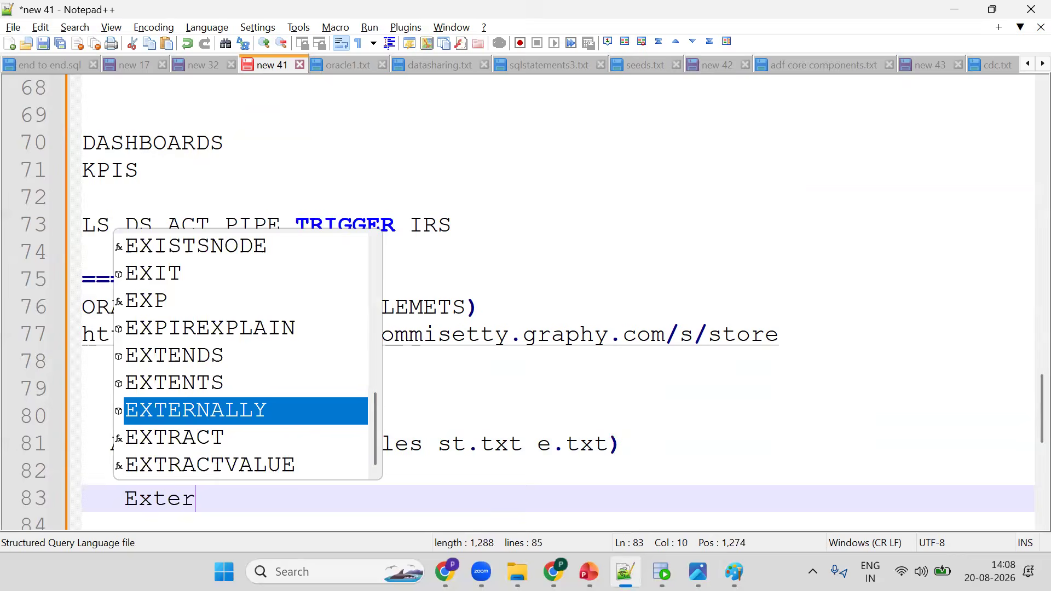
type("nal Stage St")
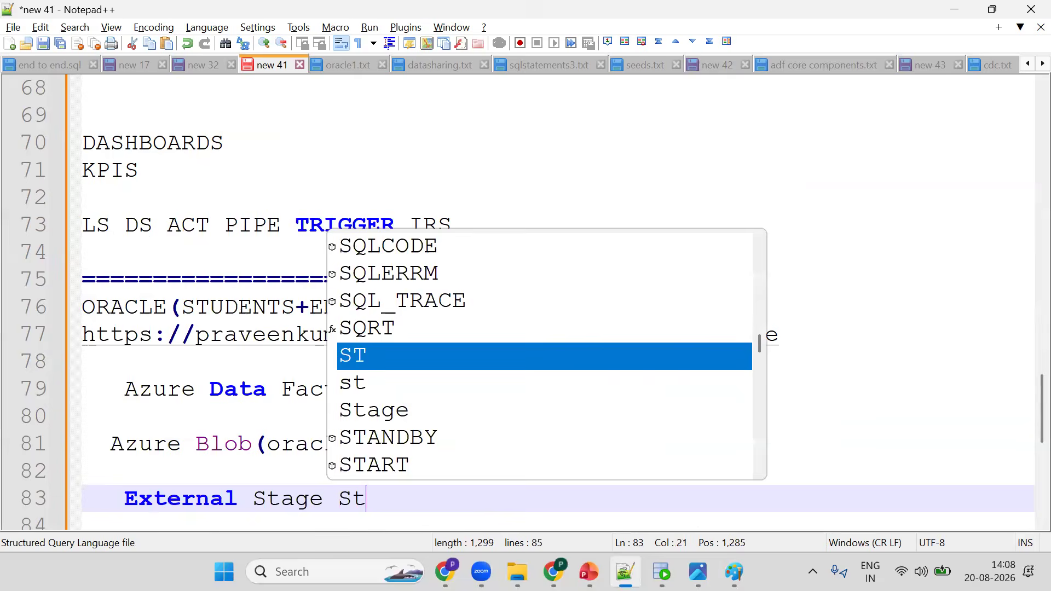
type("orage integr")
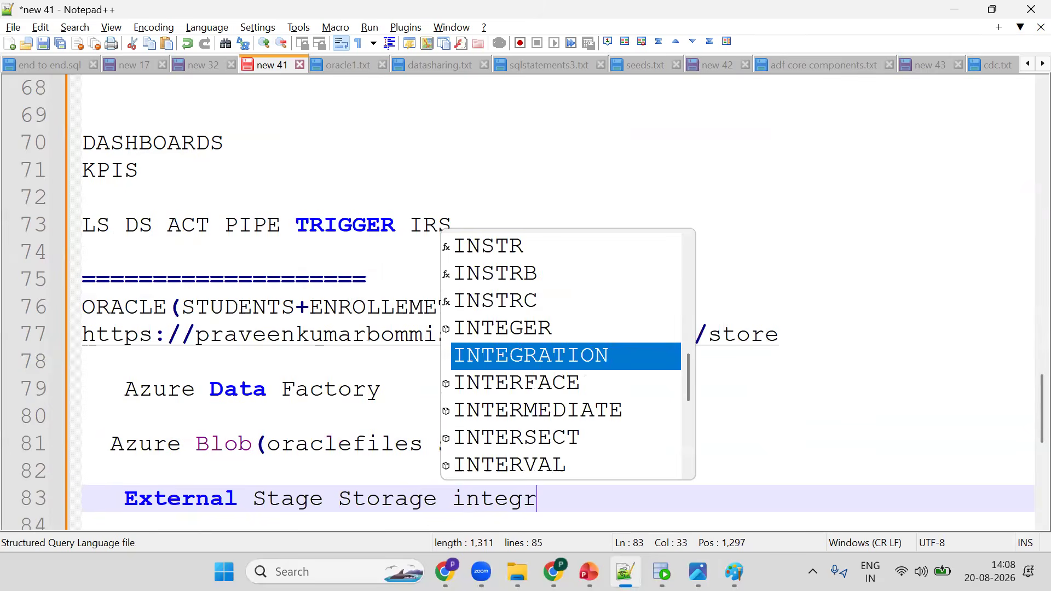
type("ation")
key("Return")
key("Return")
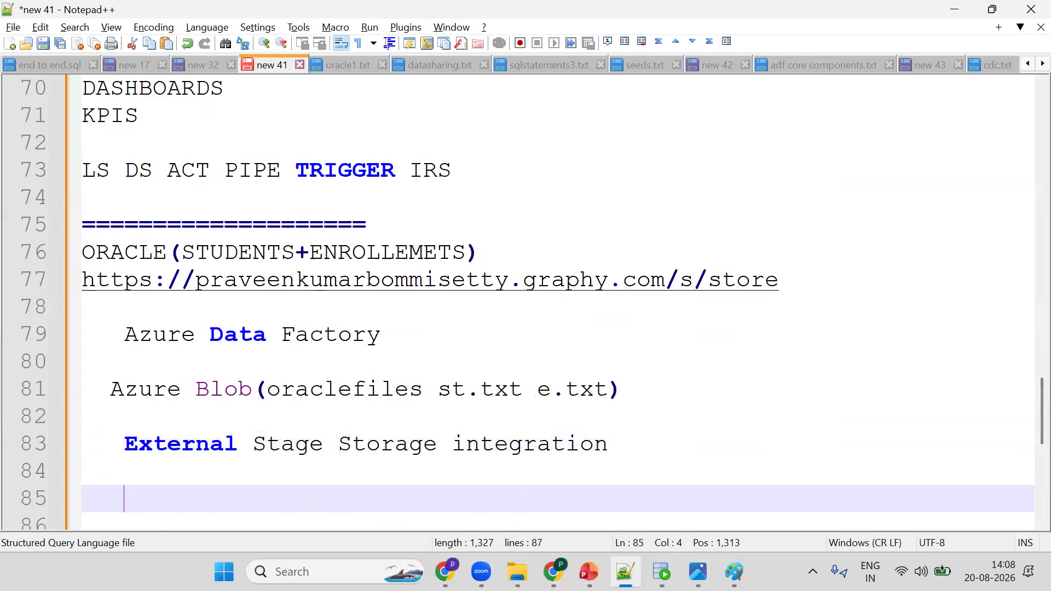
- Add a copy into line above Snowflake and open a new line beneath the Snowflake heading
type("copy into")
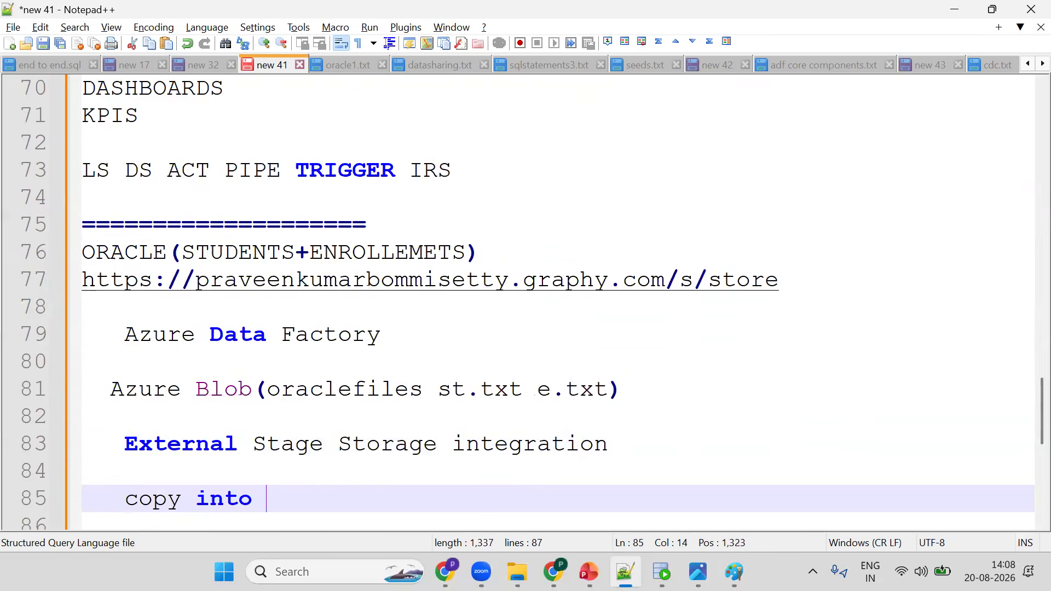
key("Down")
key("Down")
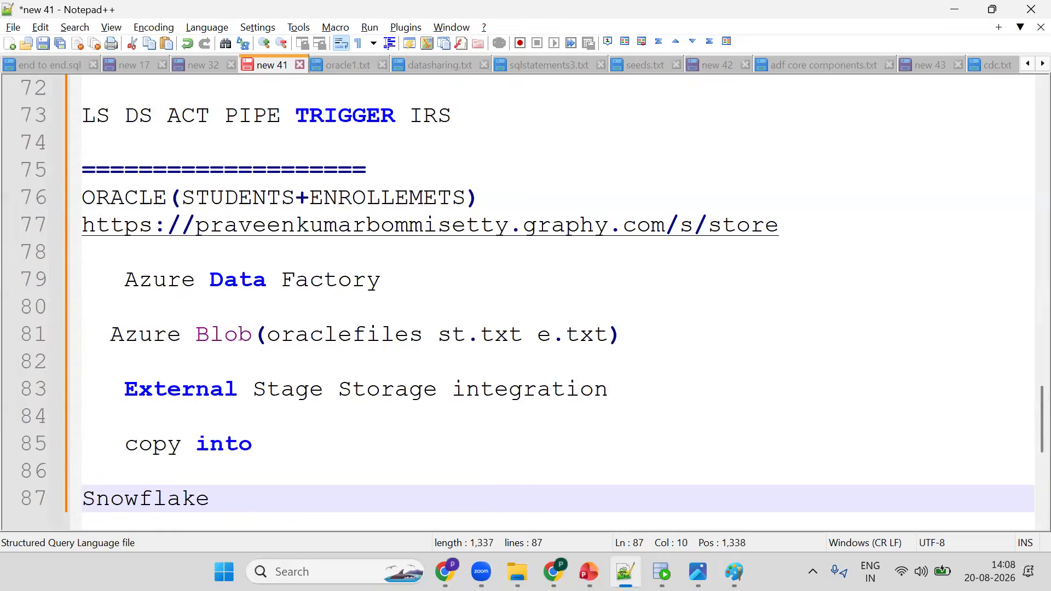
key("Return")
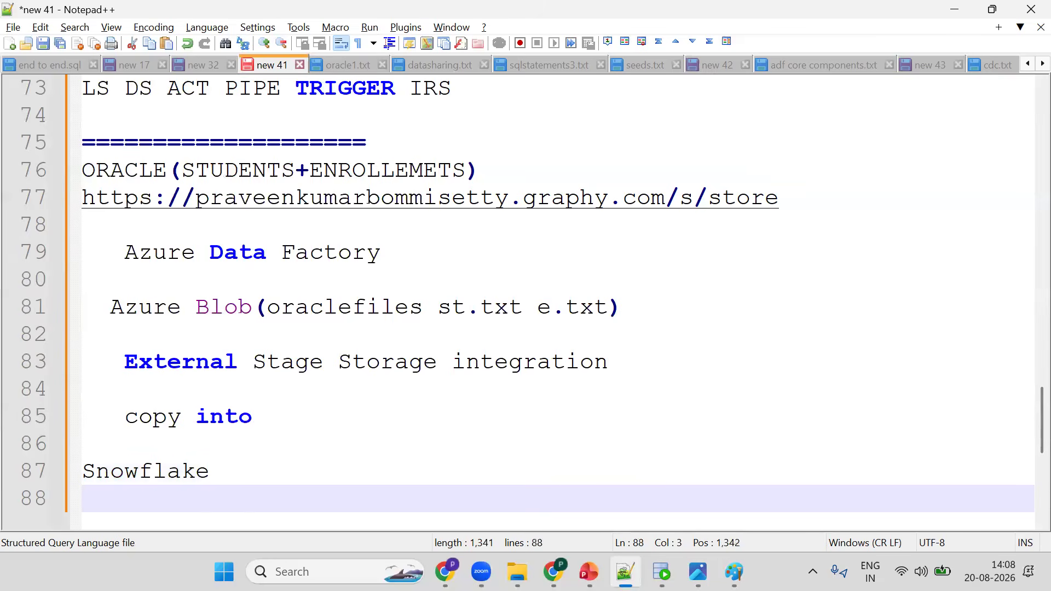
- Write MEDALLION ARCHIETCIRE under the Snowflake heading
type("MEDALLION AR")
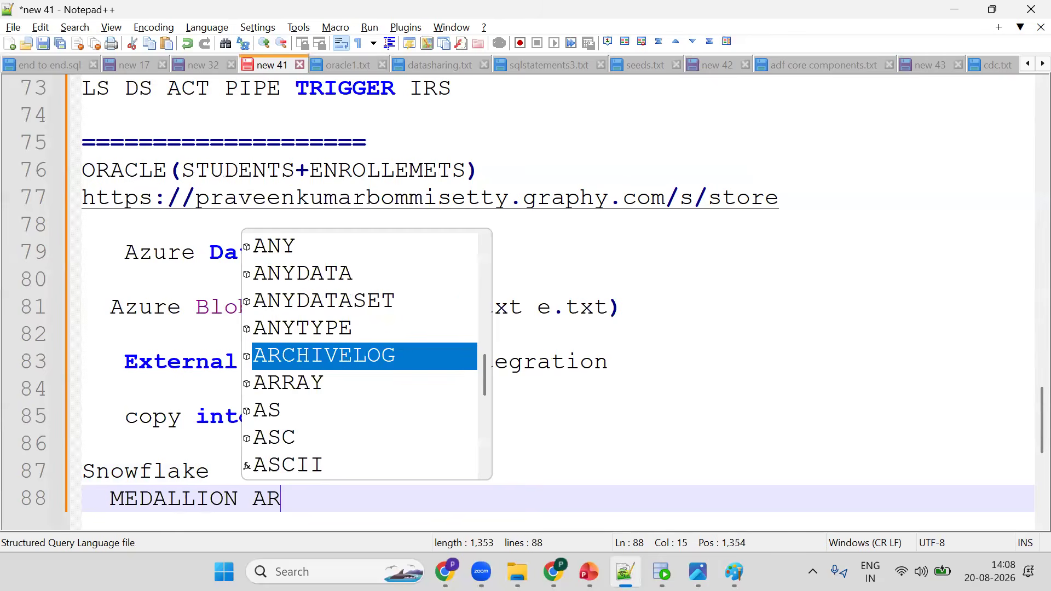
type("CHIETCIRE")
key("Return")
key("Return")
- Add a line BRONZE_SC=> RAW DATA, inserting _SC after BRONZE
type("BR")
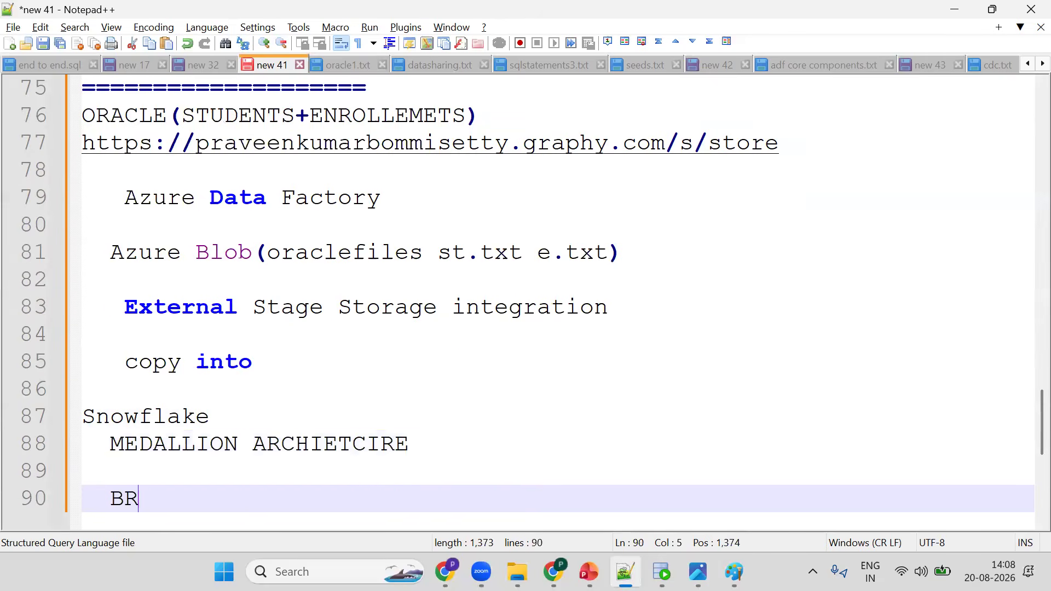
type("ONZE=")
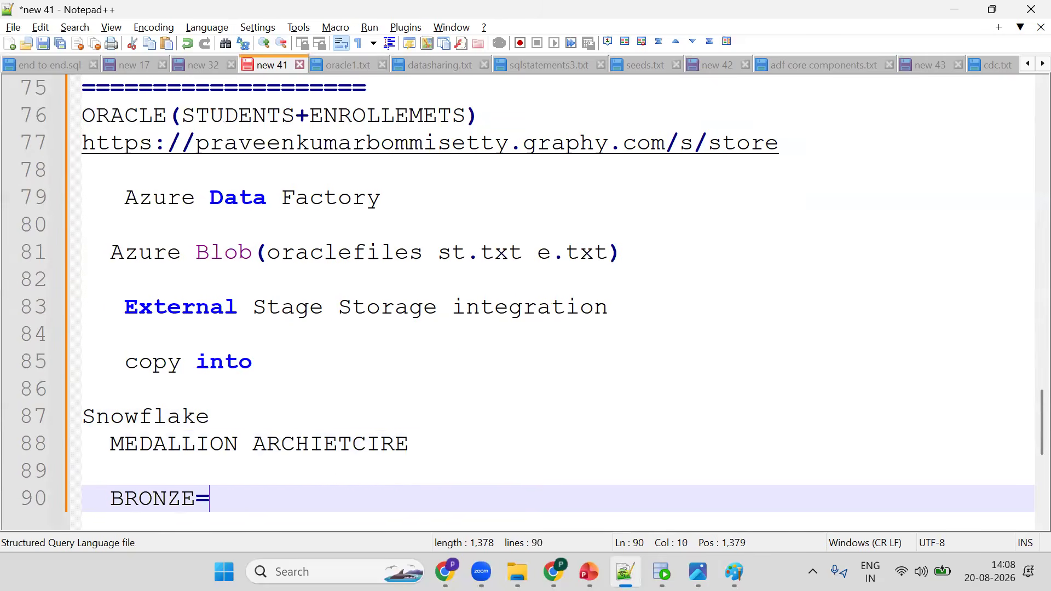
type("> RAW DATA")
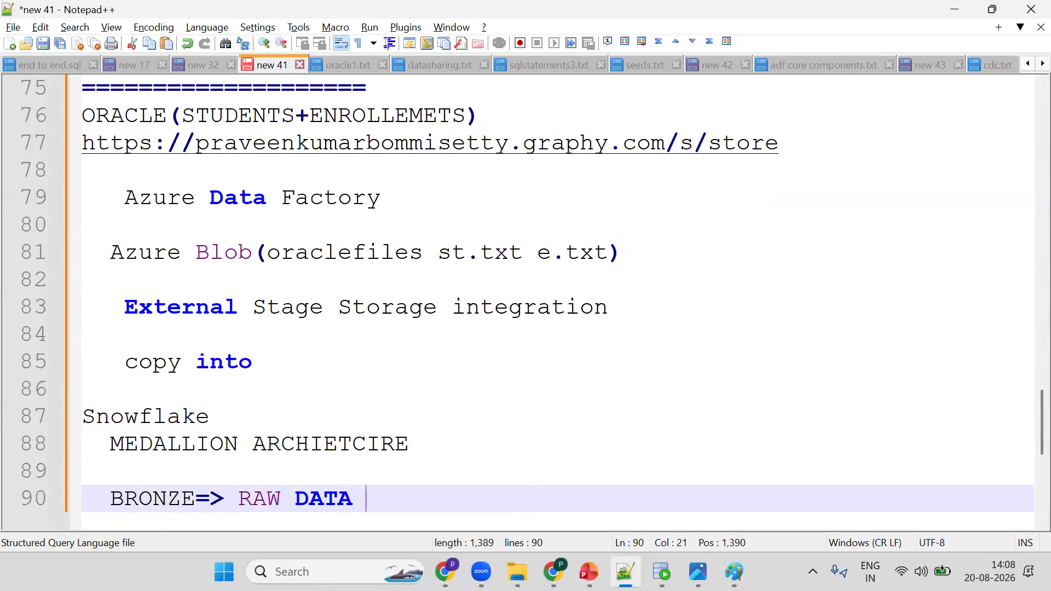
left_click(281, 498)
left_click(195, 499)
type("_SC")
key("End")
key("Return")
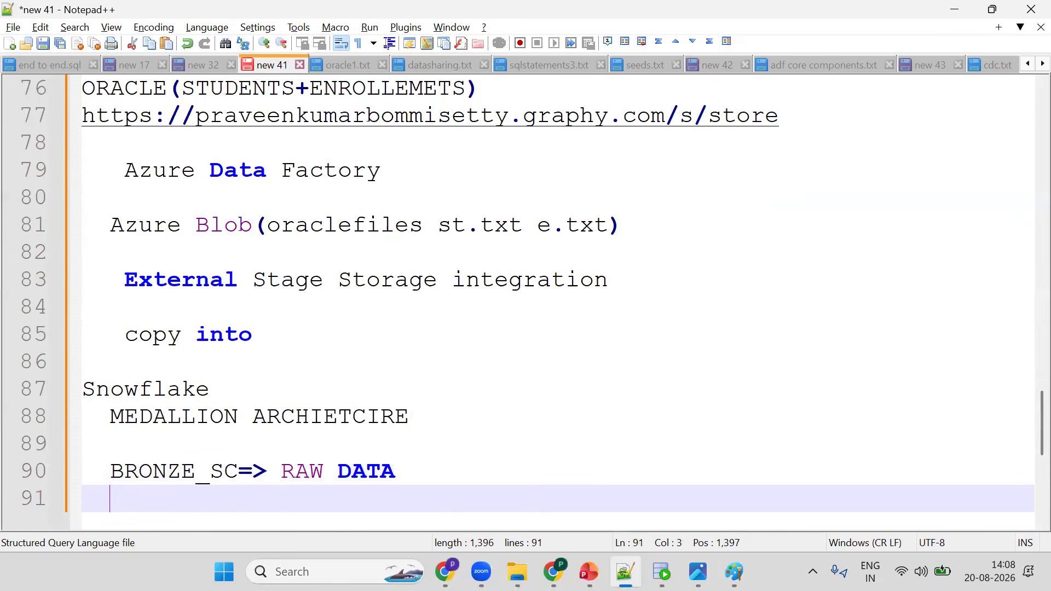
- Add a line SILVER_SC=> DATA CLEANSING DEDUPCAITION NULLS TRIME beneath the bronze line
type("SILVER_SC")
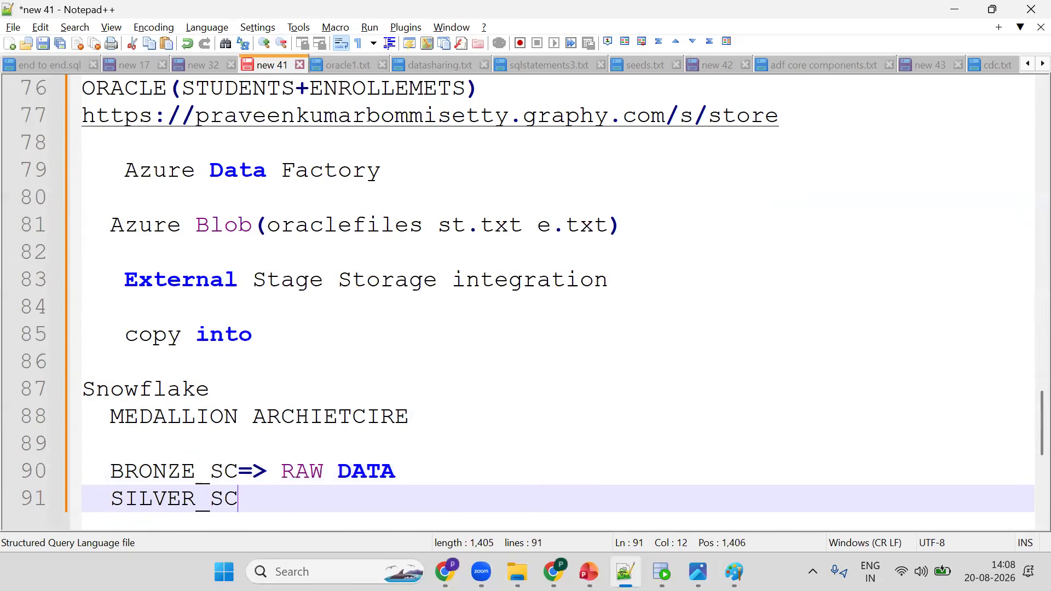
type("=> DATA ")
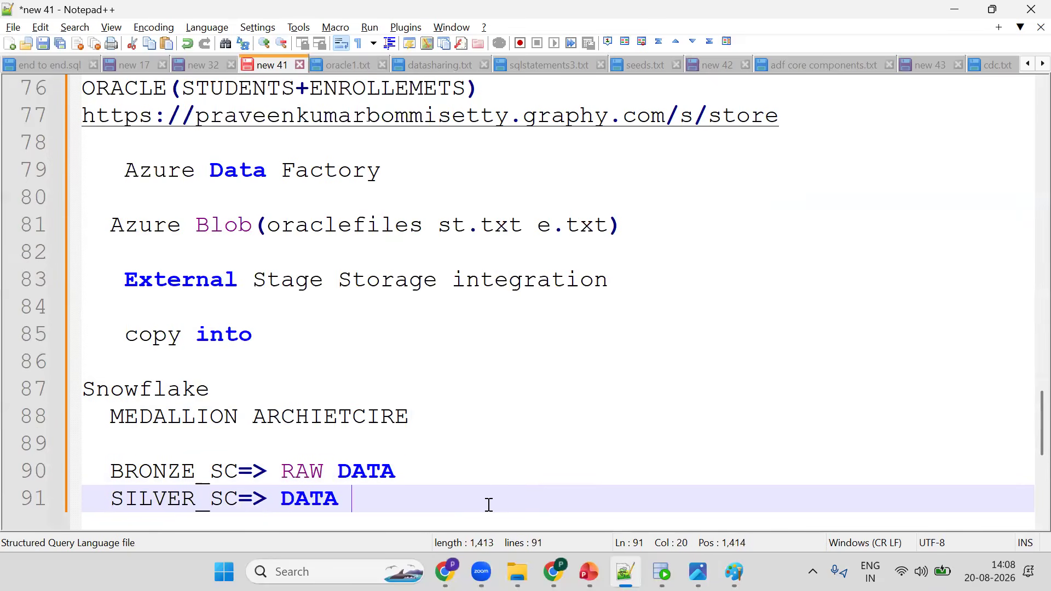
type("CLE")
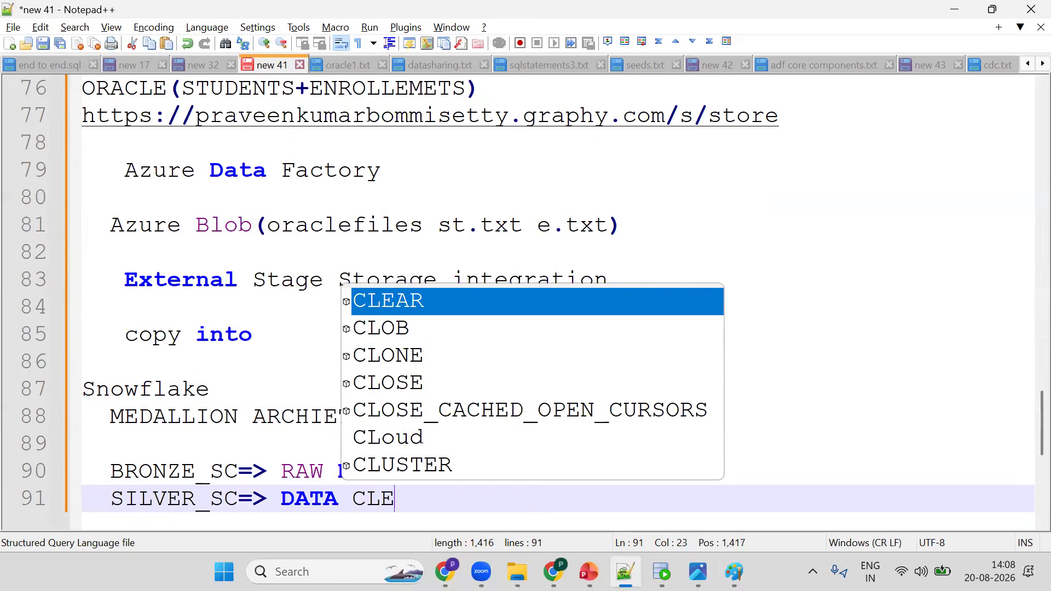
type("ANSING ")
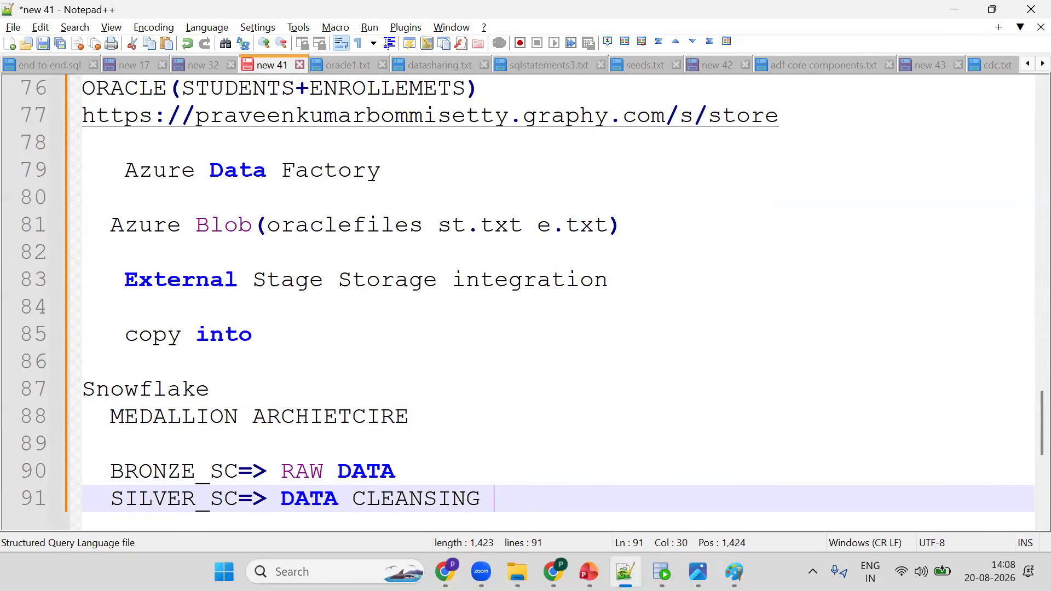
type("DEDUPCAITIO")
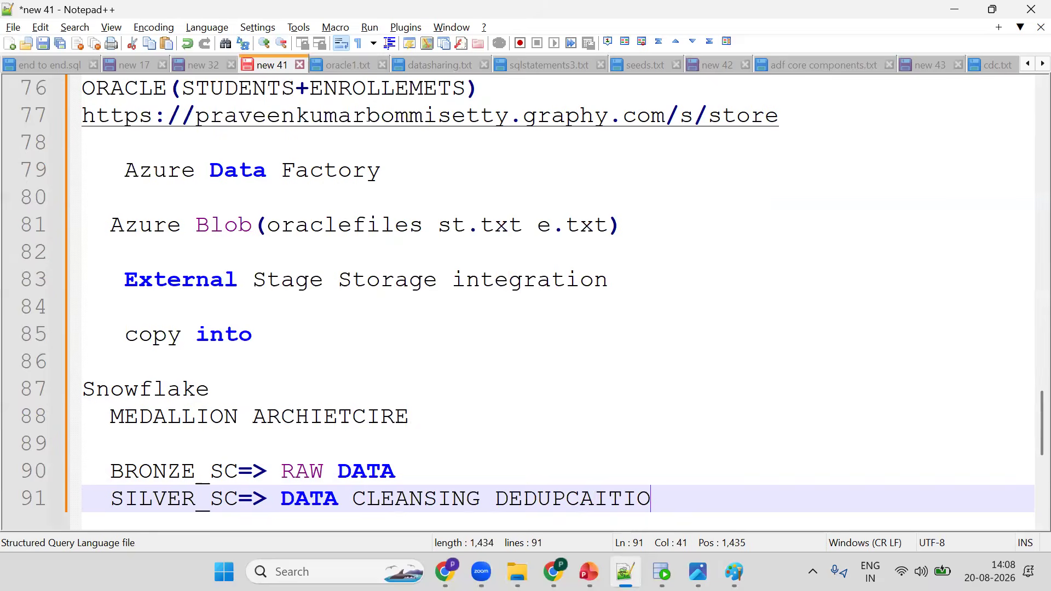
type("N N")
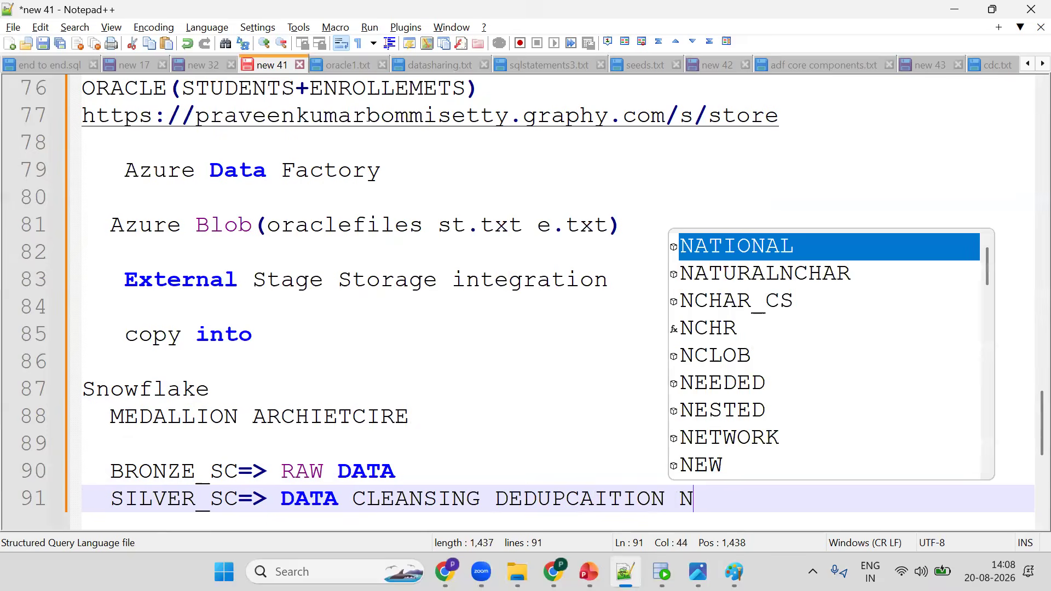
type("ULLS TRI")
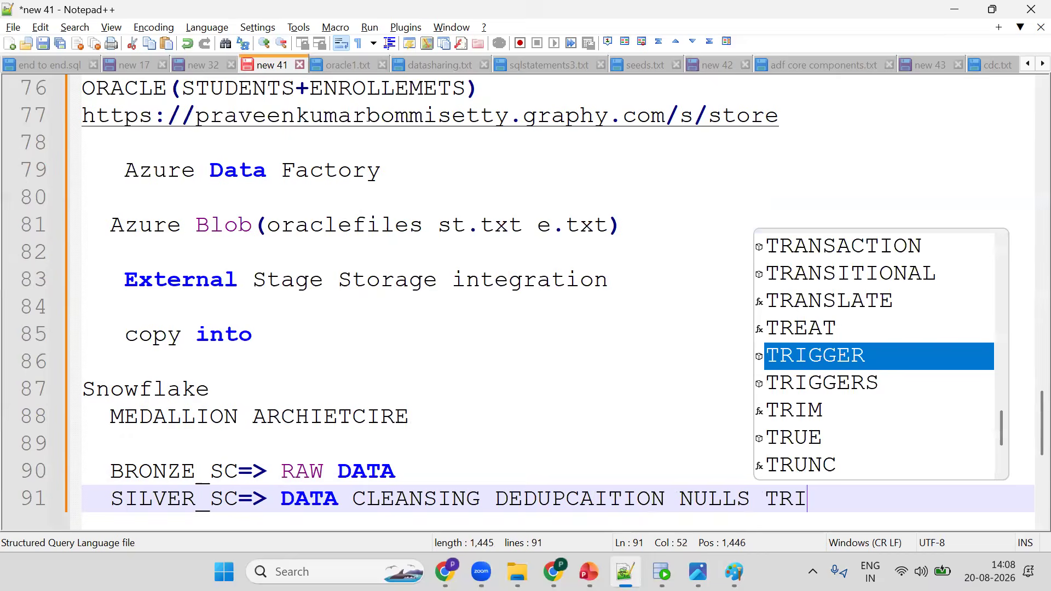
type("ME")
key("Return")
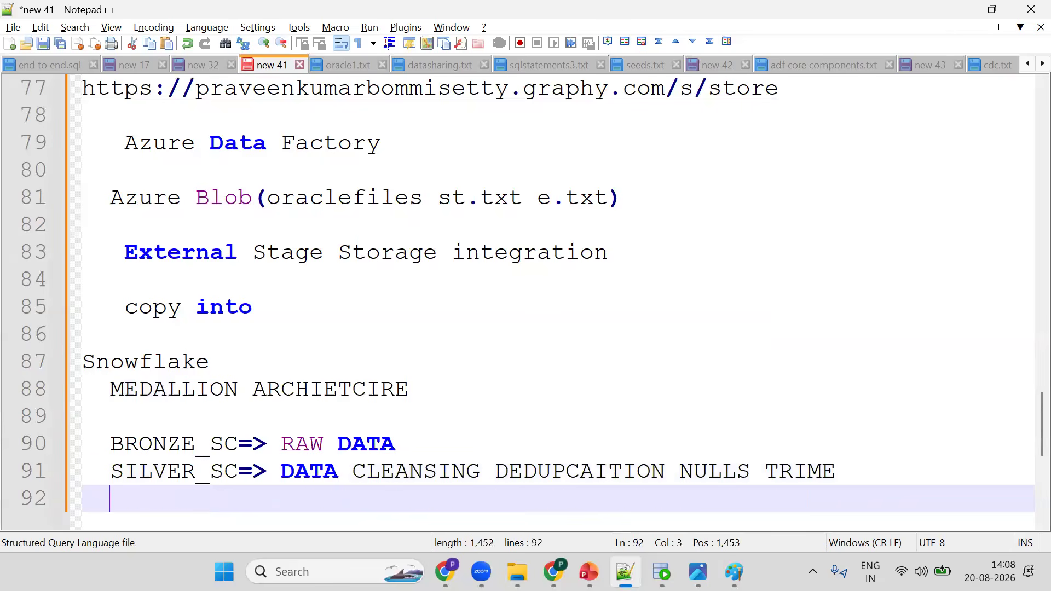
- Add a line GOLD_SC => KPIS beneath the silver line
type("GOLD_SC   =>")
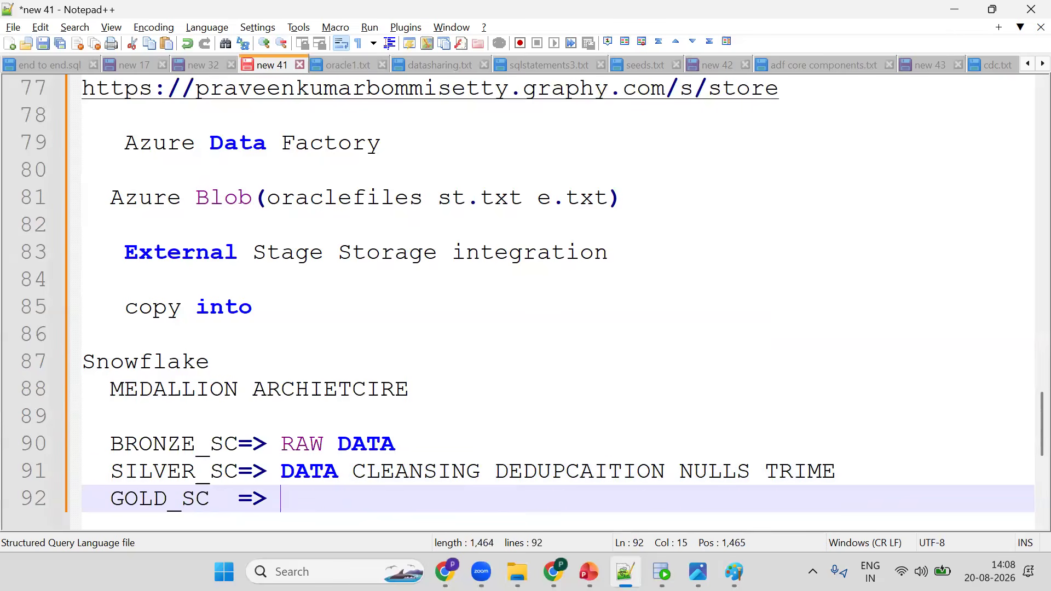
type("KPIS")
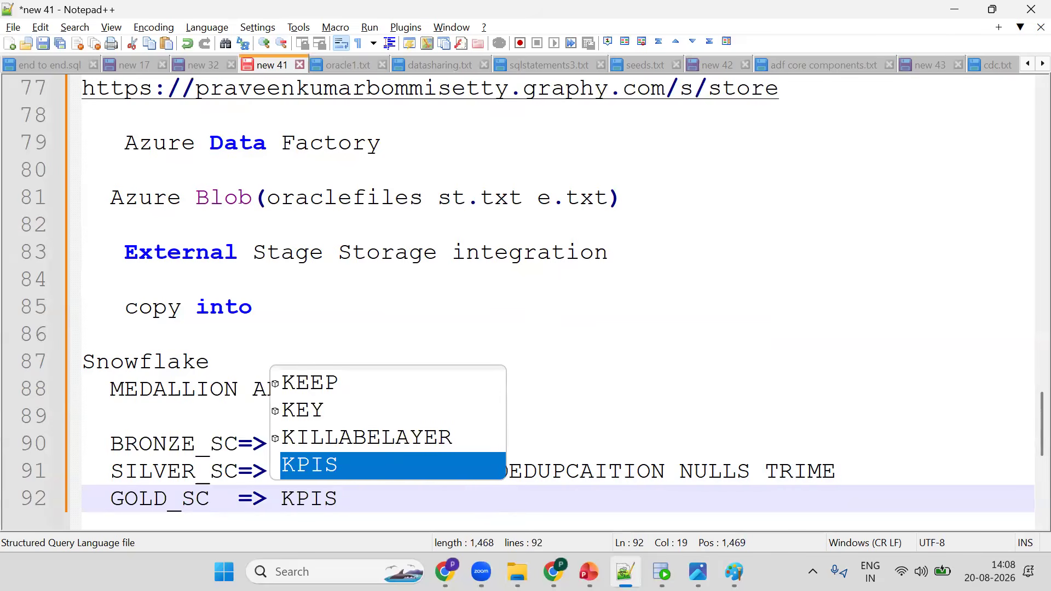
- Change KPIS to KPIs and add an indented KPI line beneath it: number of stidnets active n inactive
key("BackSpace")
type("s")
key("Return")
type("nu")
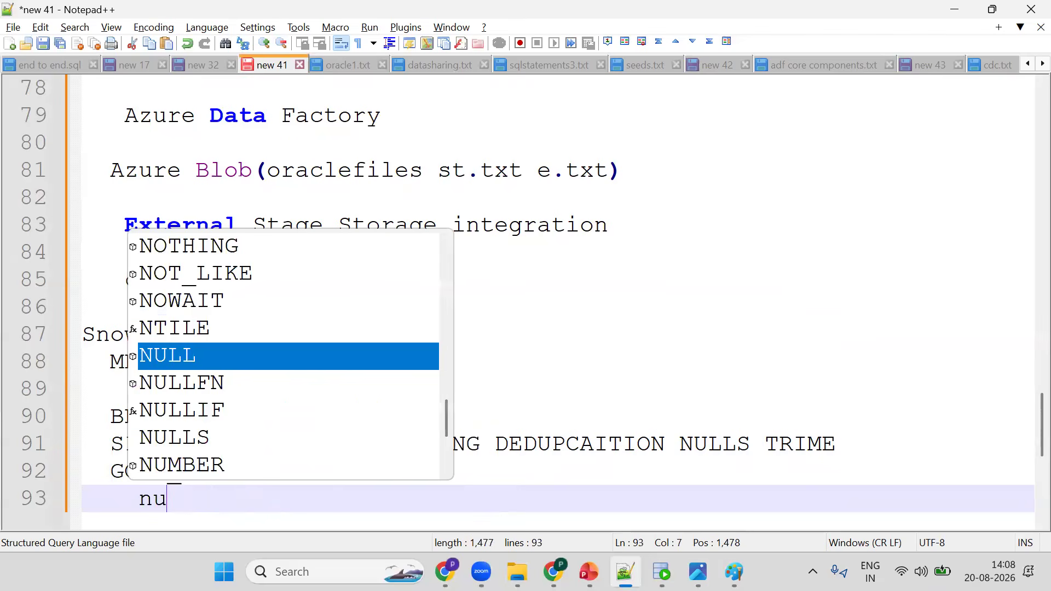
type("mber of stidnet")
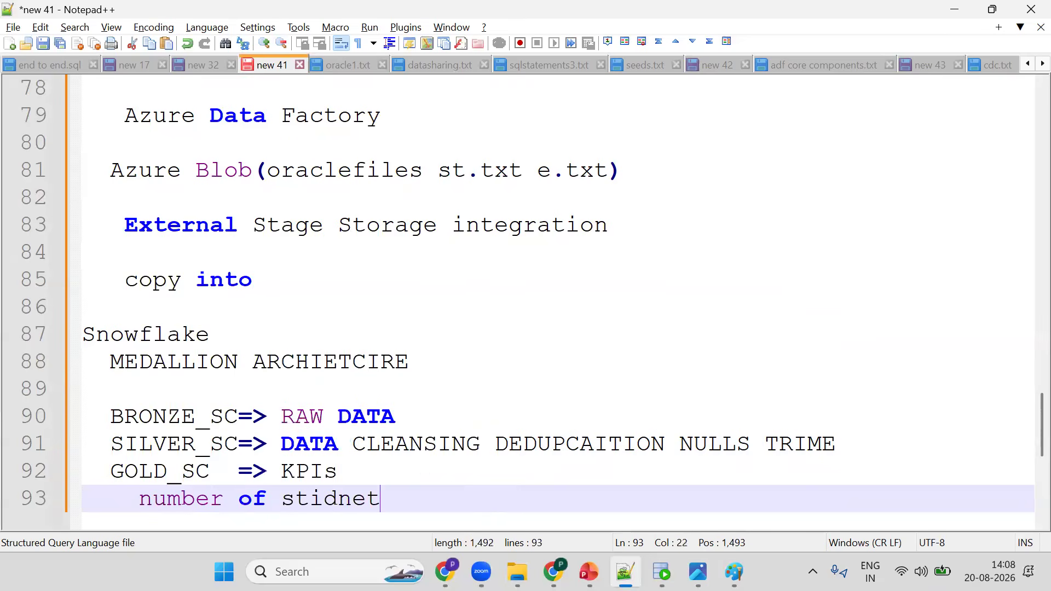
type("s active n in")
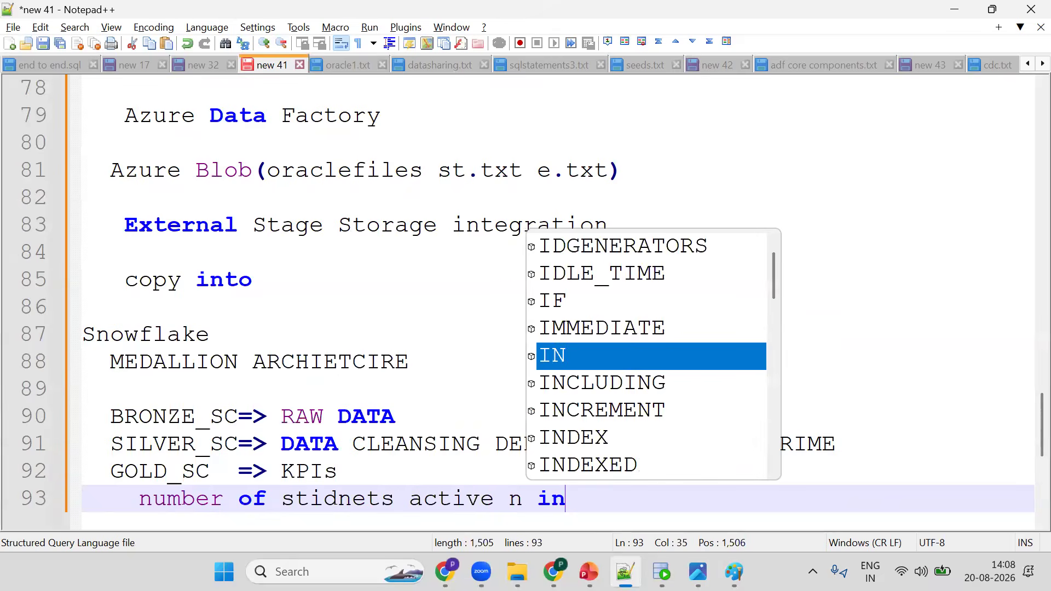
type("active")
key("Return")
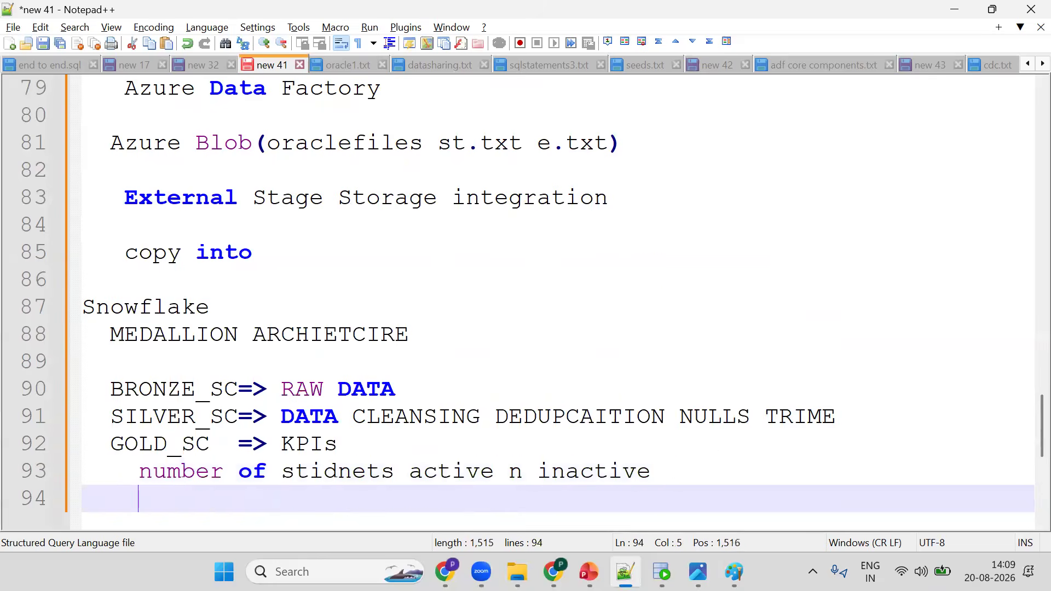
- Add a second KPI line totak revenue beneath the students line
type("totak re")
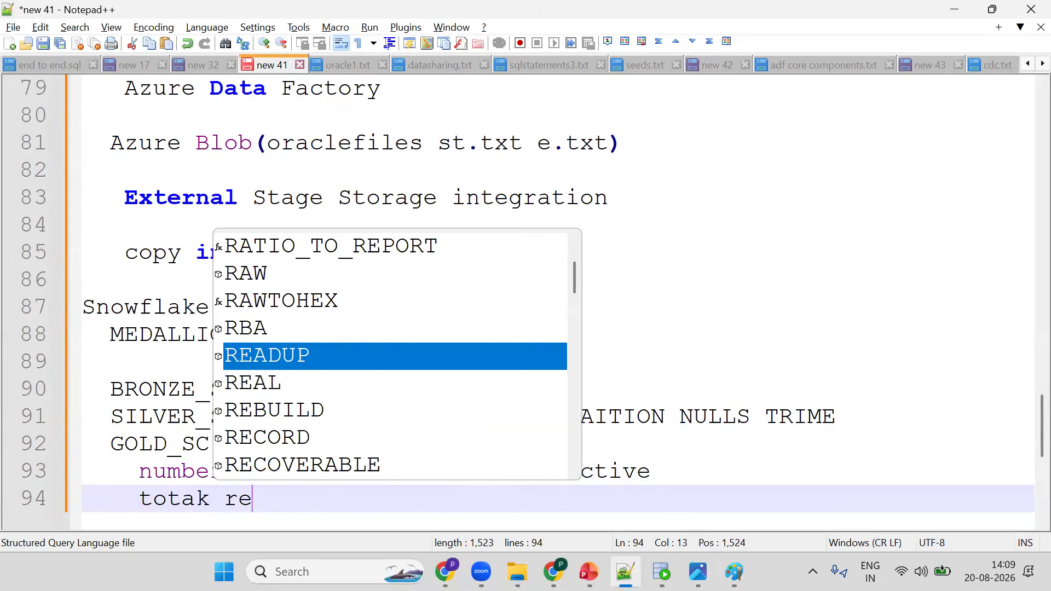
type("venue")
key("Return")
- Start a third KPI line reading whihc COURSE beneath the revenue line
type("whi")
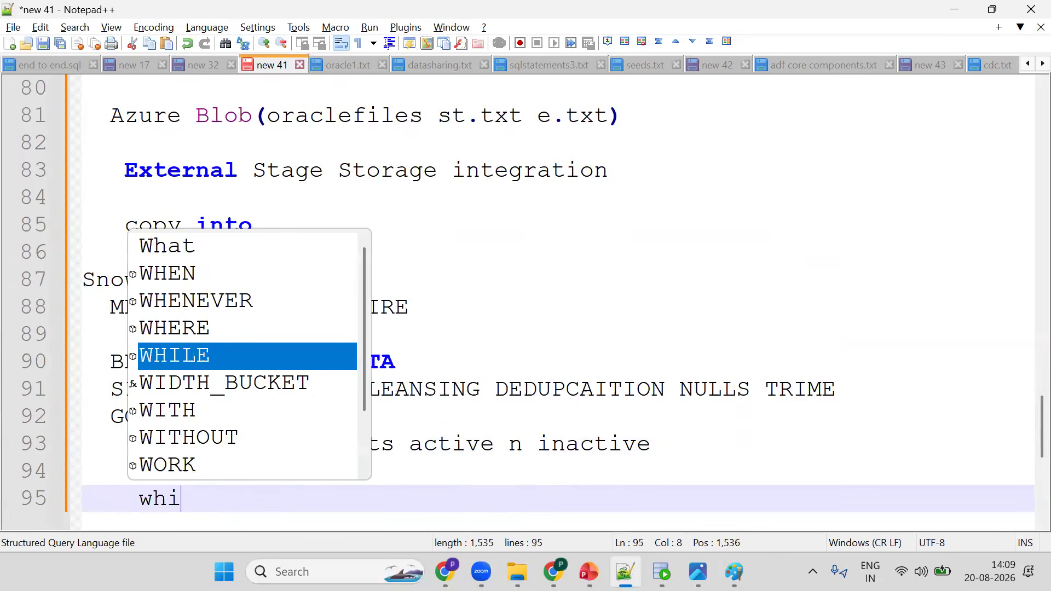
type("hc ous")
key("BackSpace")
key("BackSpace")
key("BackSpace")
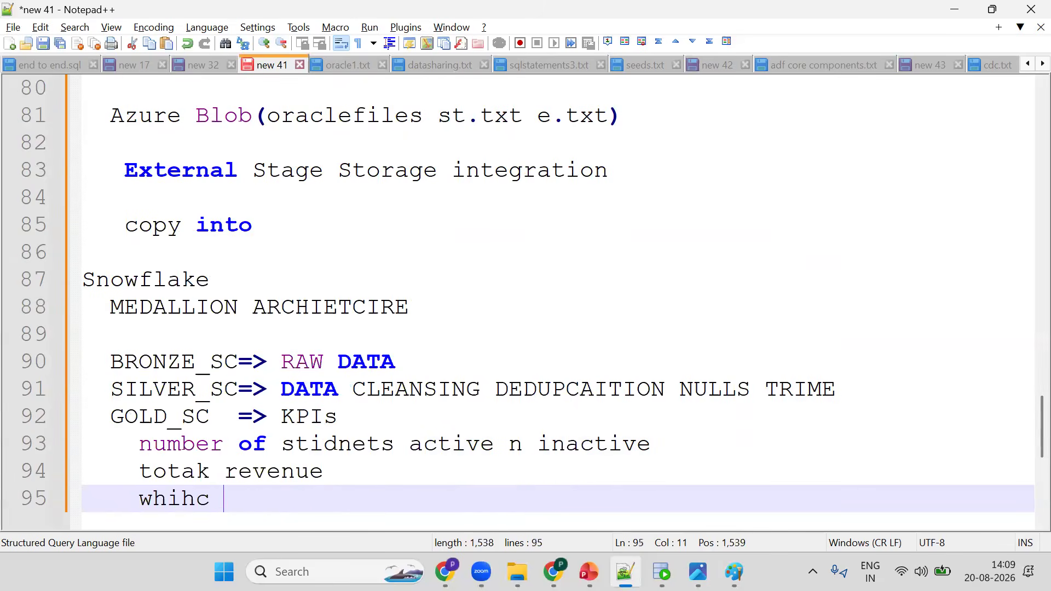
type("COURSE")
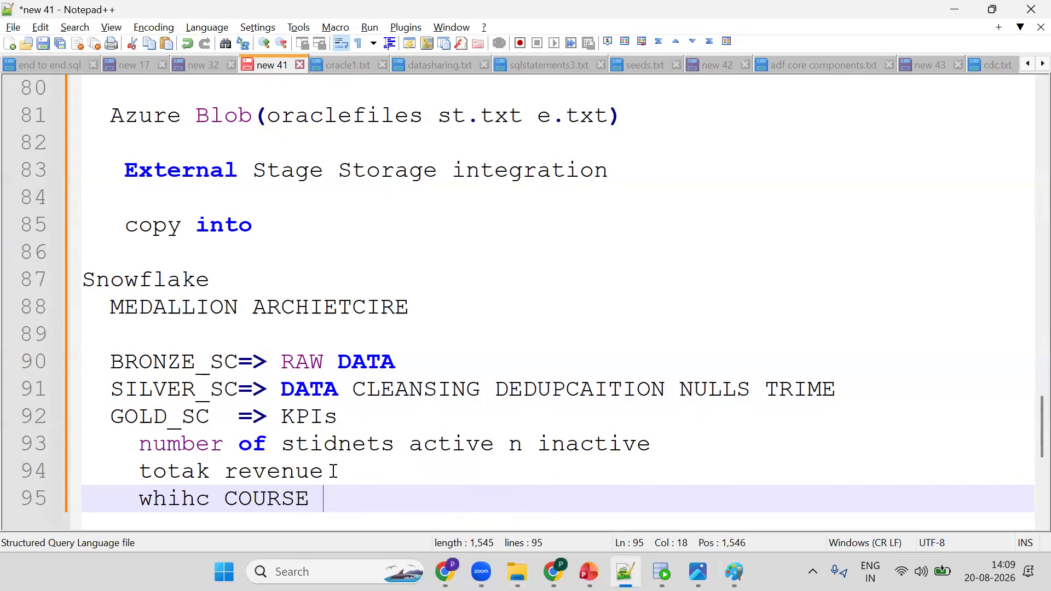
left_click_drag(139, 443, 338, 471)
key("Down")
double_click(116, 359)
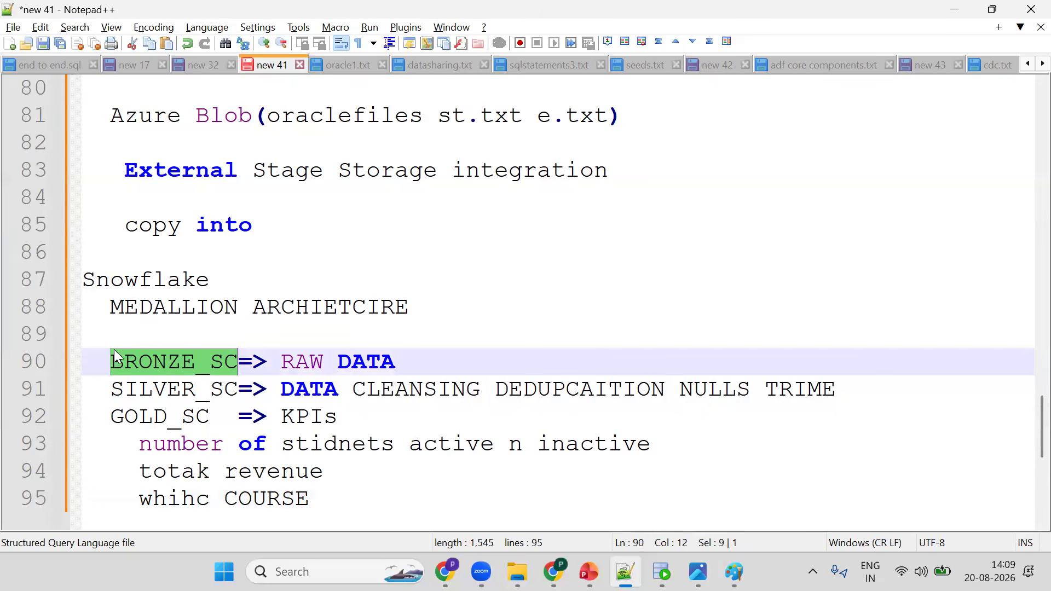
left_click(111, 362)
- Switch to the Snowflake worksheet and set the schema context to BRONZE_SC
left_click(553, 571)
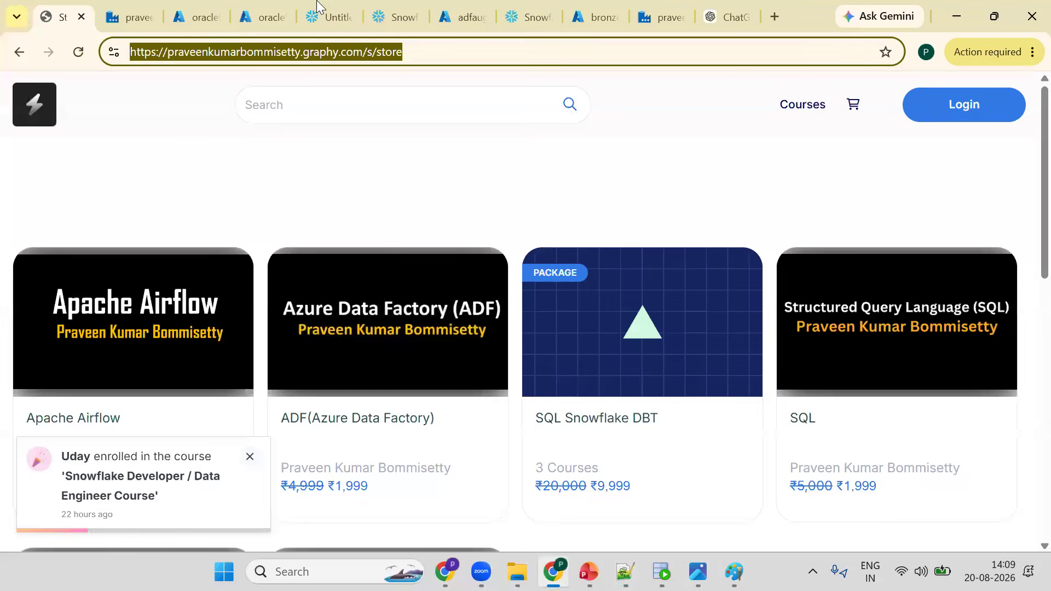
left_click(316, 7)
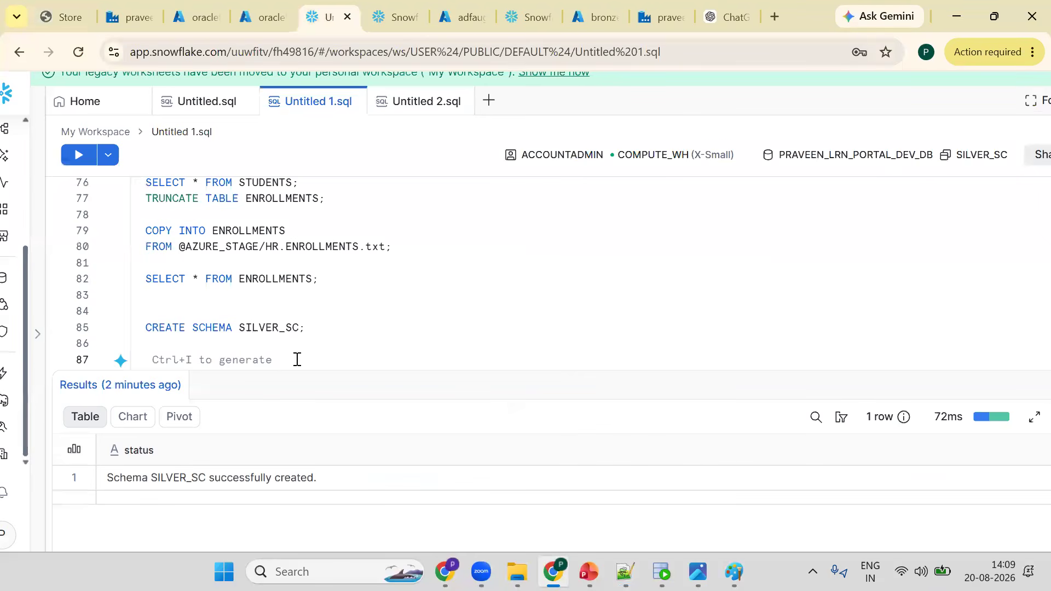
left_click(319, 328)
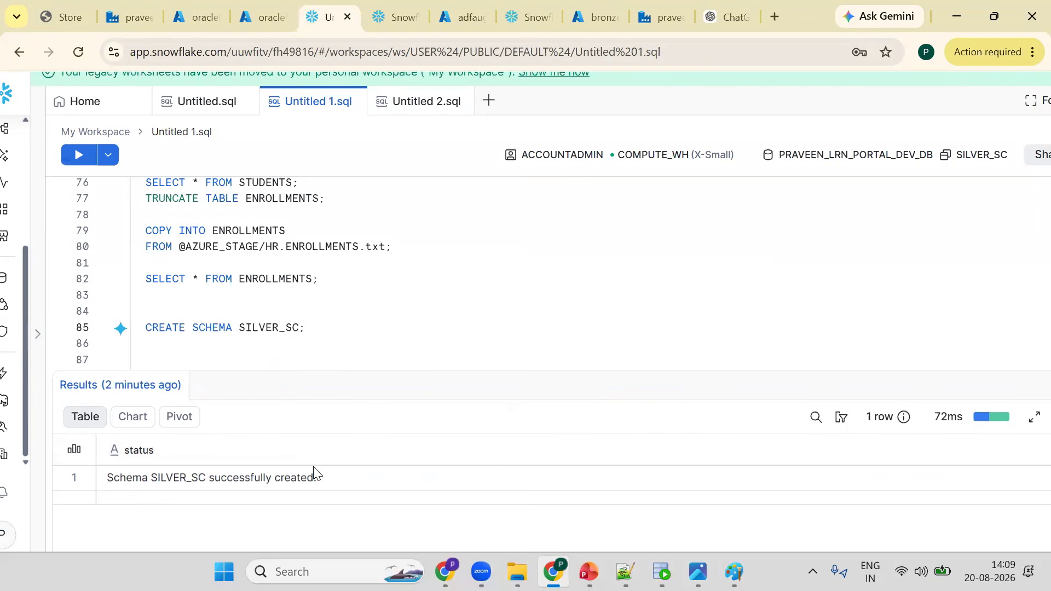
scroll(295, 301, "up", 5)
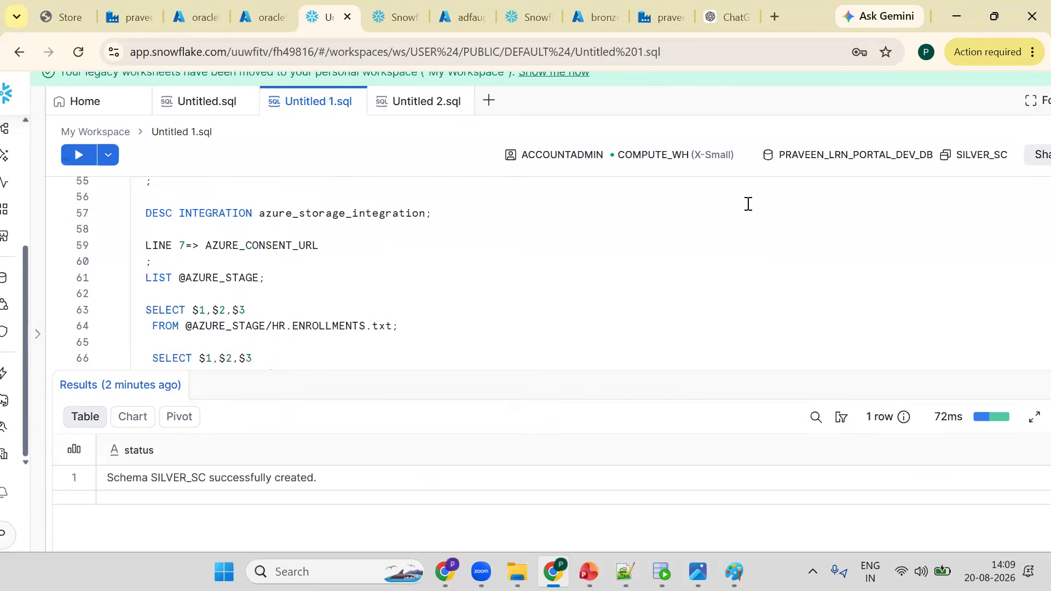
left_click(966, 170)
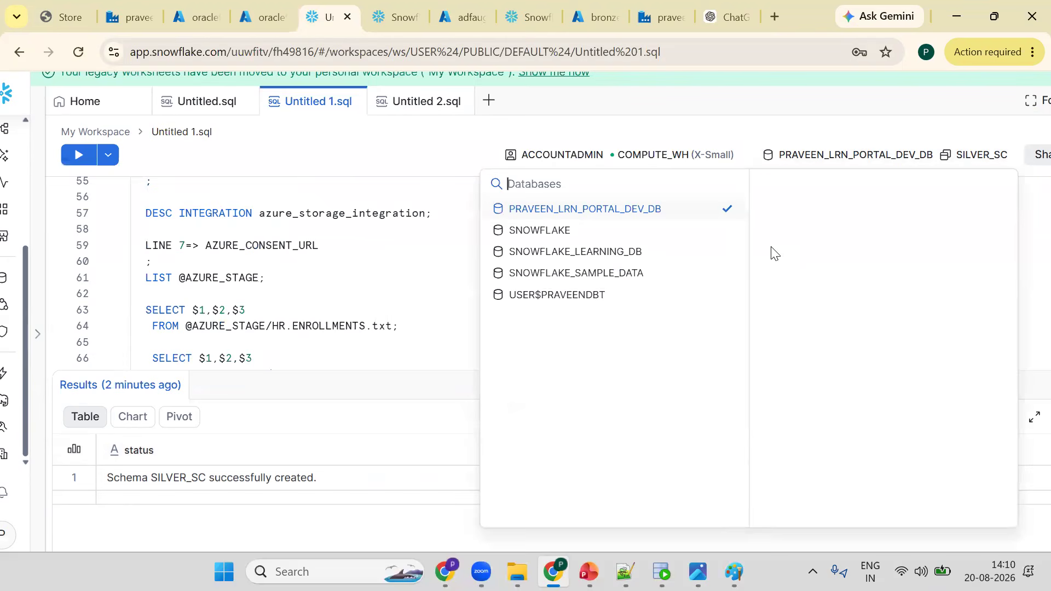
left_click(798, 231)
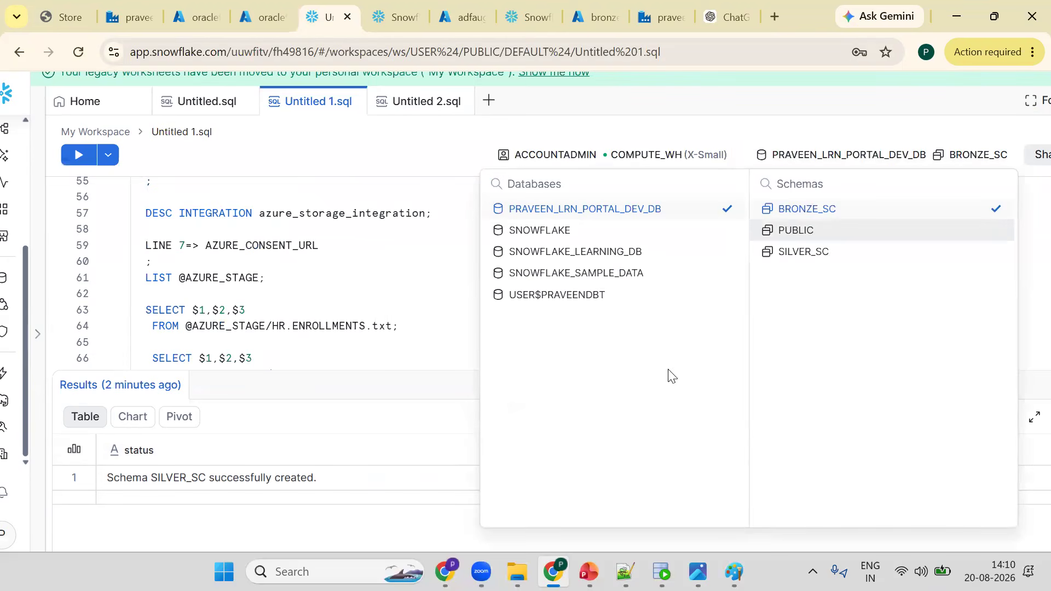
left_click(393, 260)
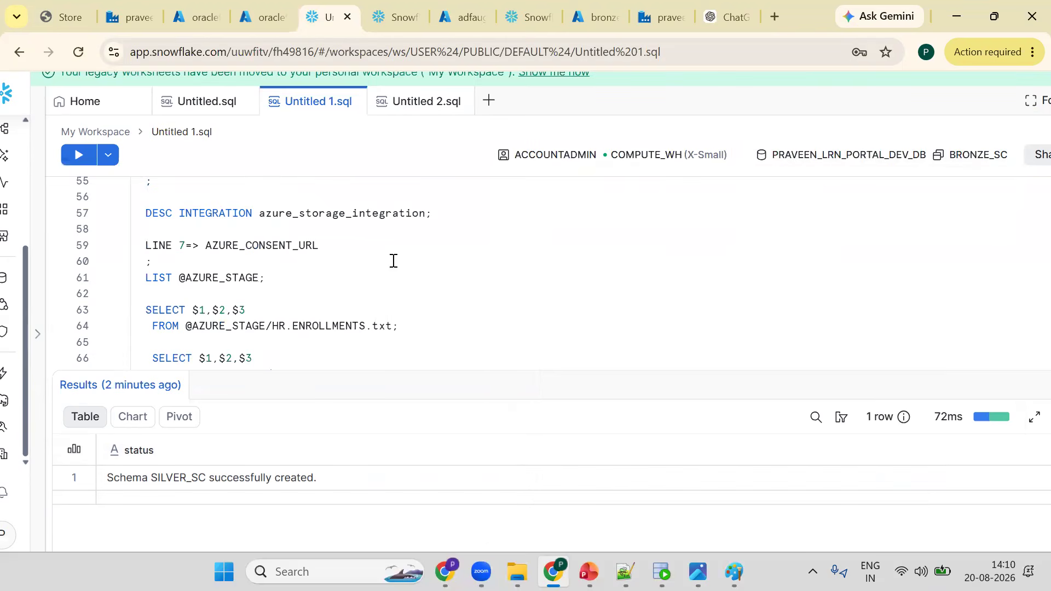
- Add a SHOW TABLES; statement at the end of the worksheet and run it
scroll(324, 344, "down", 3)
left_click(324, 345)
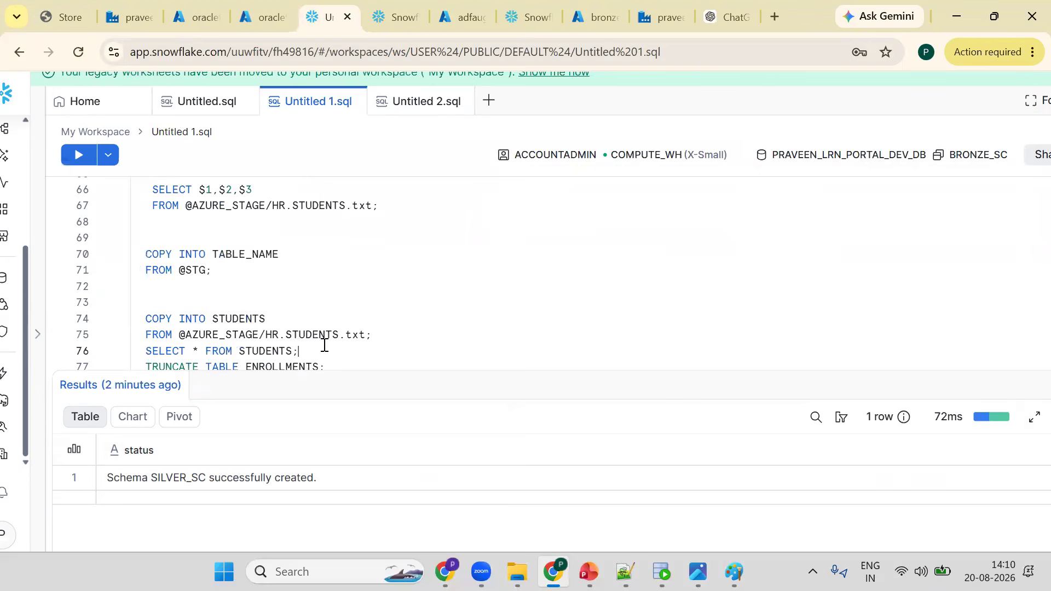
key("Down")
key("Down")
key("Down")
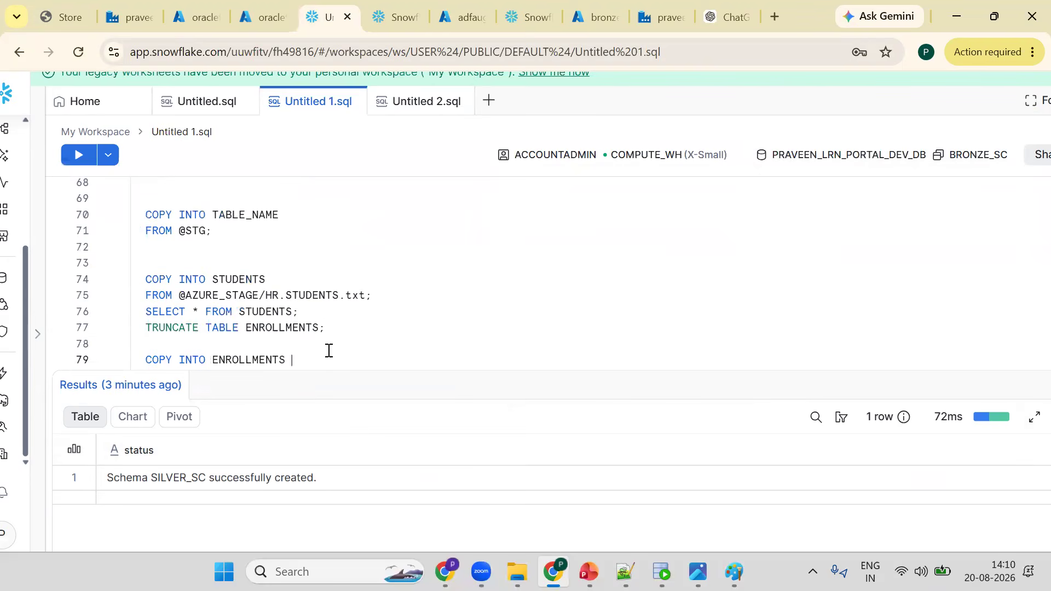
key("ctrl+End")
key("Return")
key("Return")
key("Return")
key("Return")
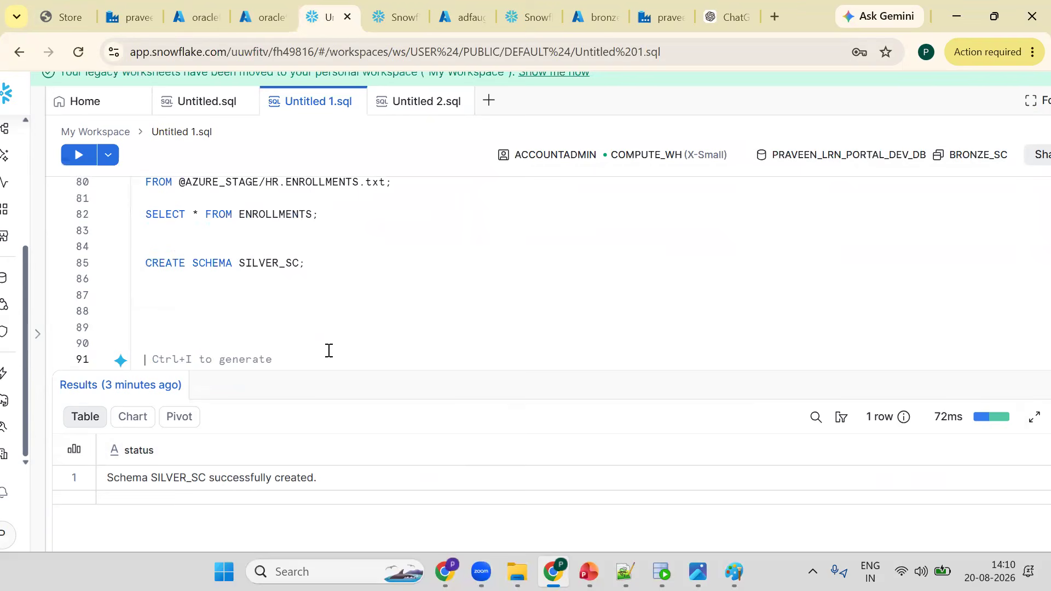
type("SHOW TABLESL")
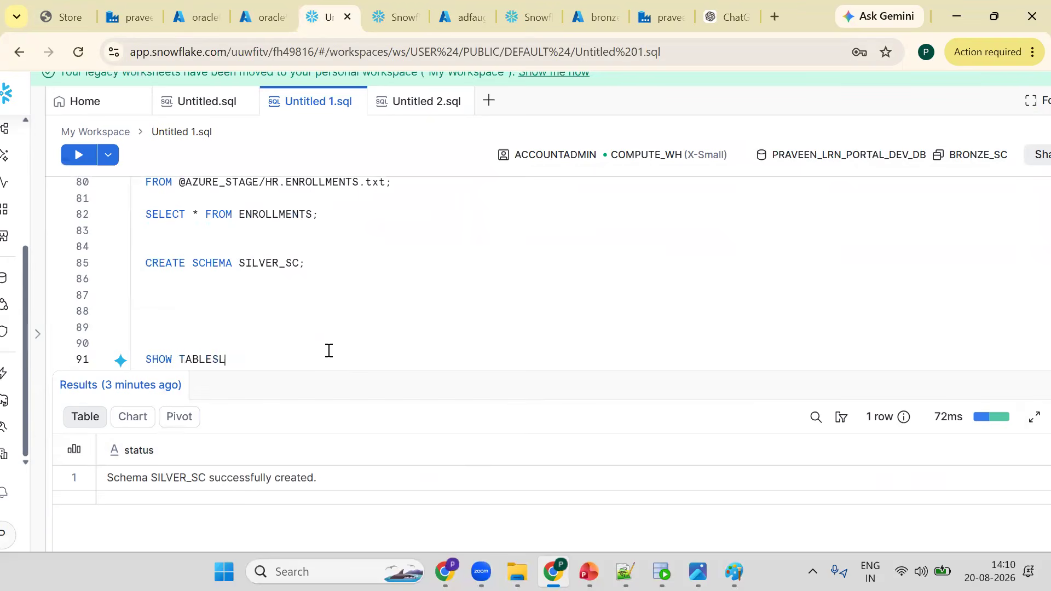
key("BackSpace")
type(";")
key("ctrl+Return")
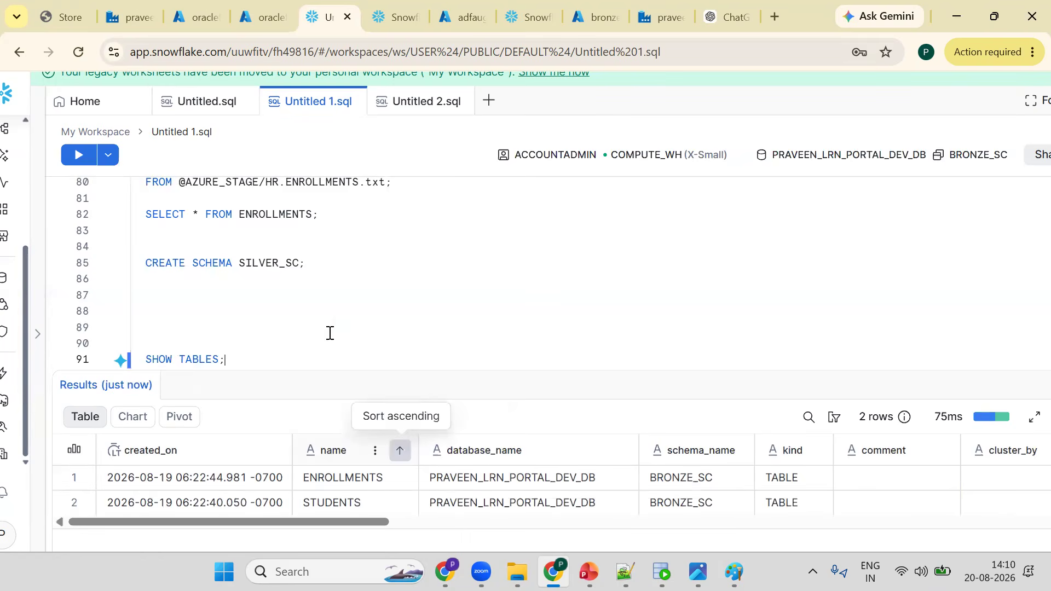
- Set the schema context to SILVER_SC and try to run the CREATE TABLE STUDENTS statement
double_click(268, 265)
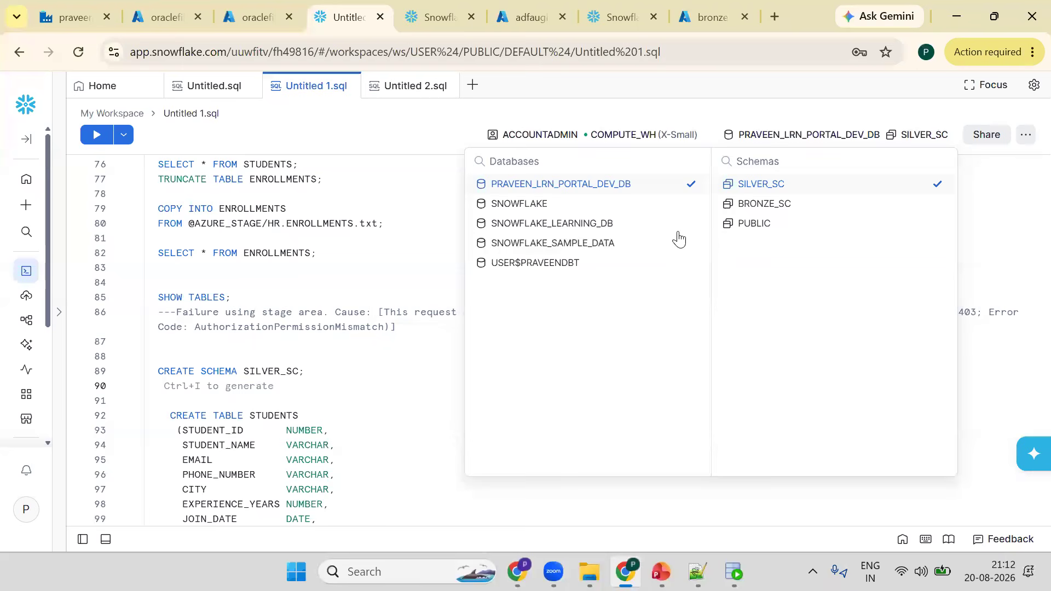
left_click(892, 134)
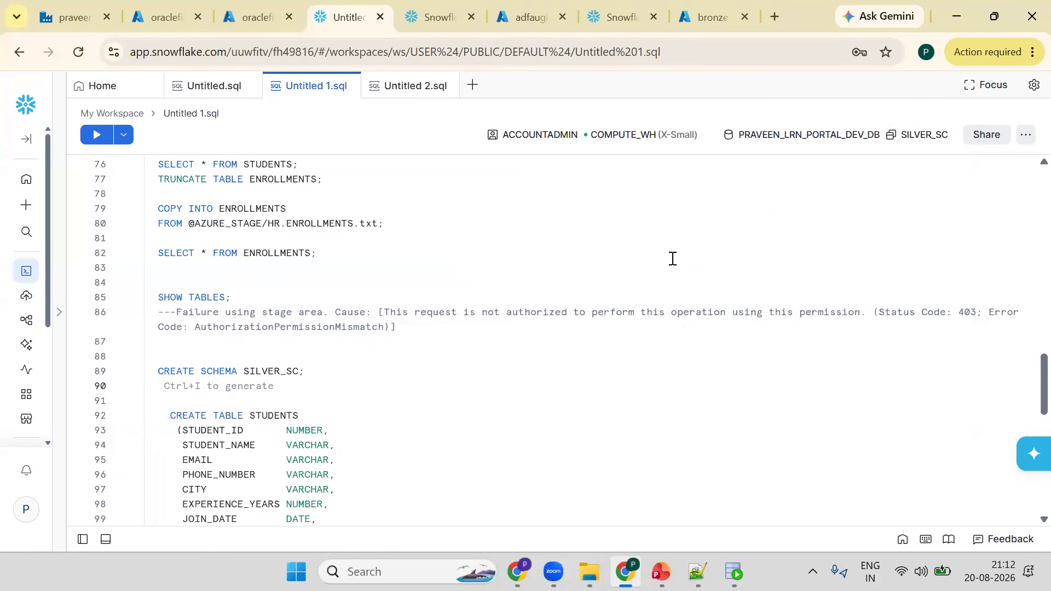
left_click(210, 430)
key("Down")
key("Down")
key("Down")
key("Down")
key("Down")
key("Down")
key("Down")
key("Down")
key("Down")
key("Down")
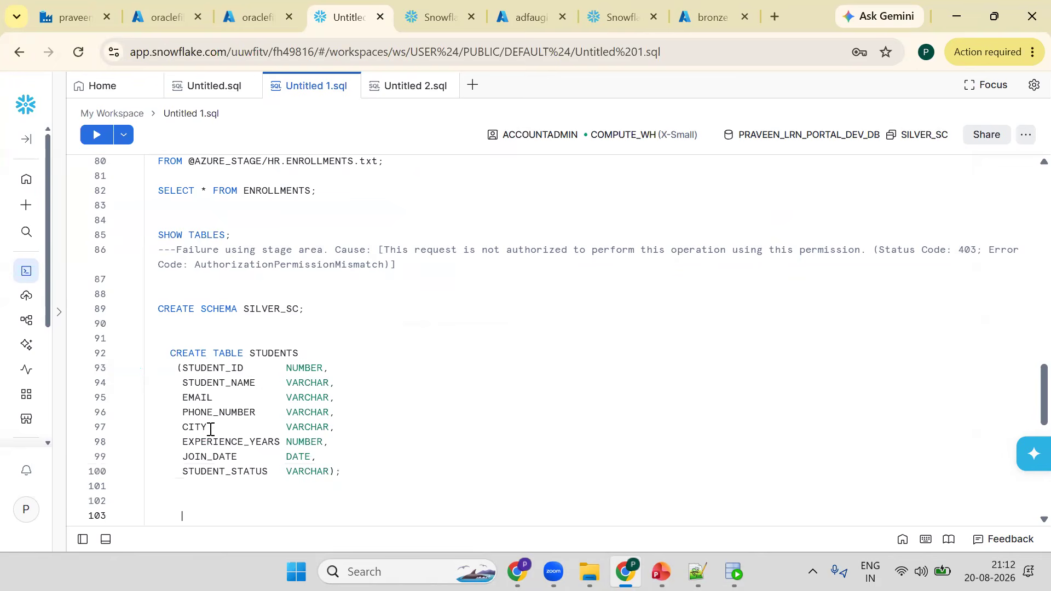
key("Down")
key("Down")
key("Down")
key("Down")
key("Down")
key("Down")
key("Down")
key("Down")
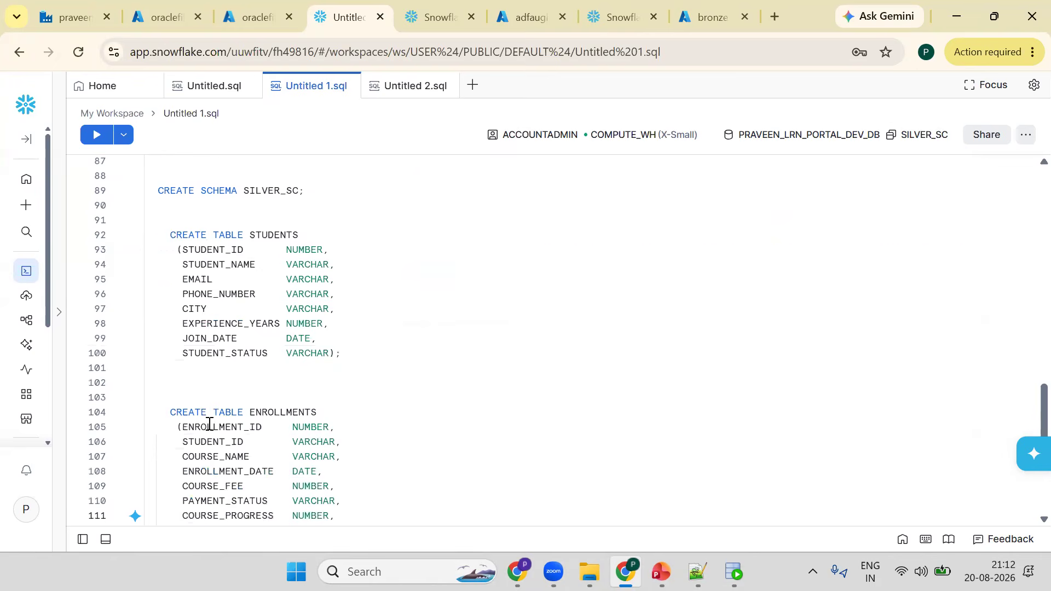
double_click(304, 246)
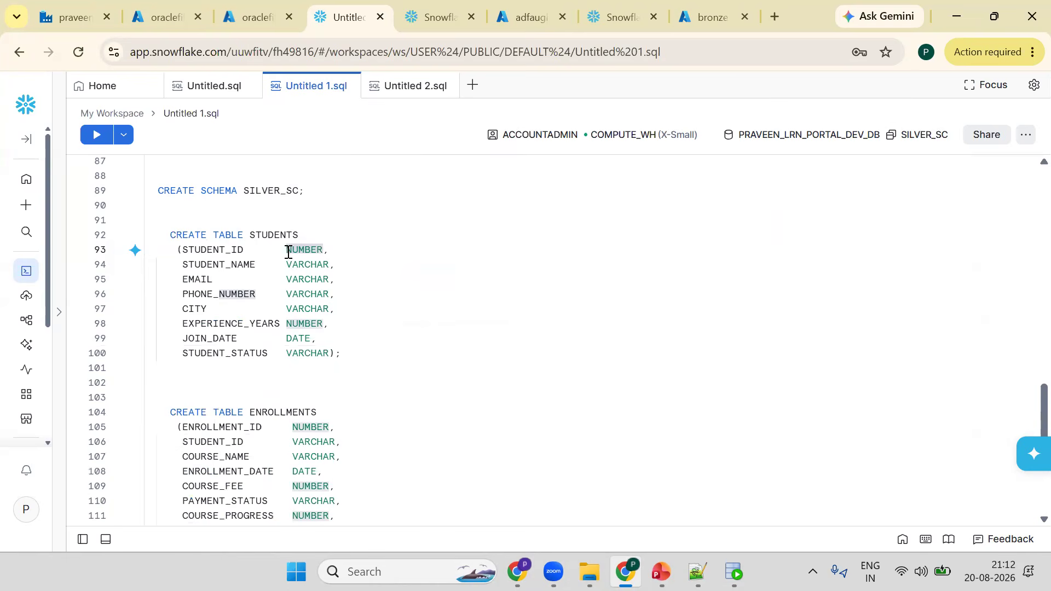
left_click(270, 268)
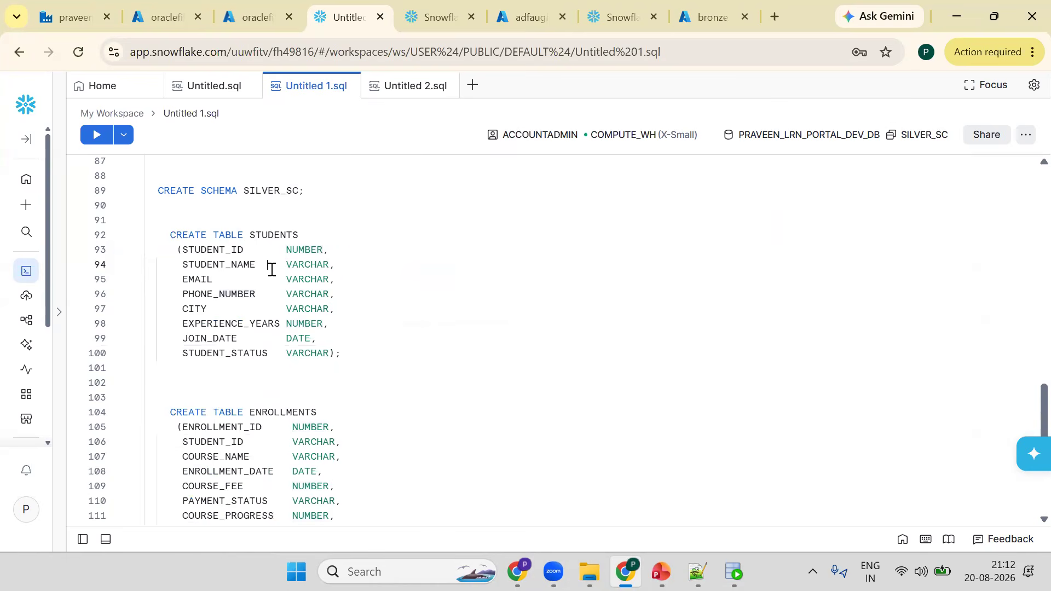
key("ctrl+Return")
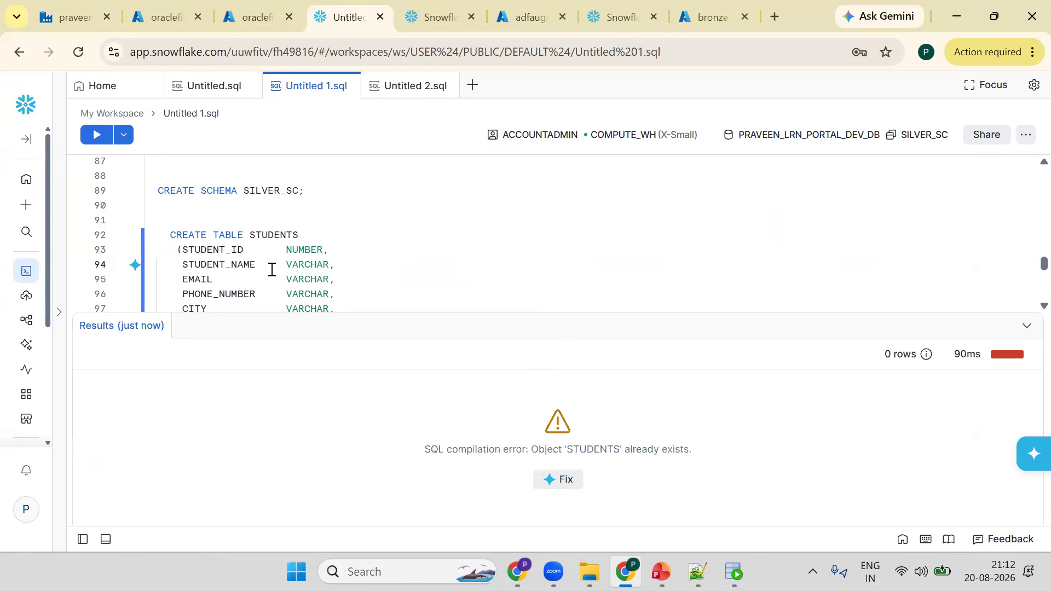
- Change the STUDENTS statement to CREATE OR REPLACE TABLE and run it
left_click(246, 220)
left_click(213, 231)
type("O ")
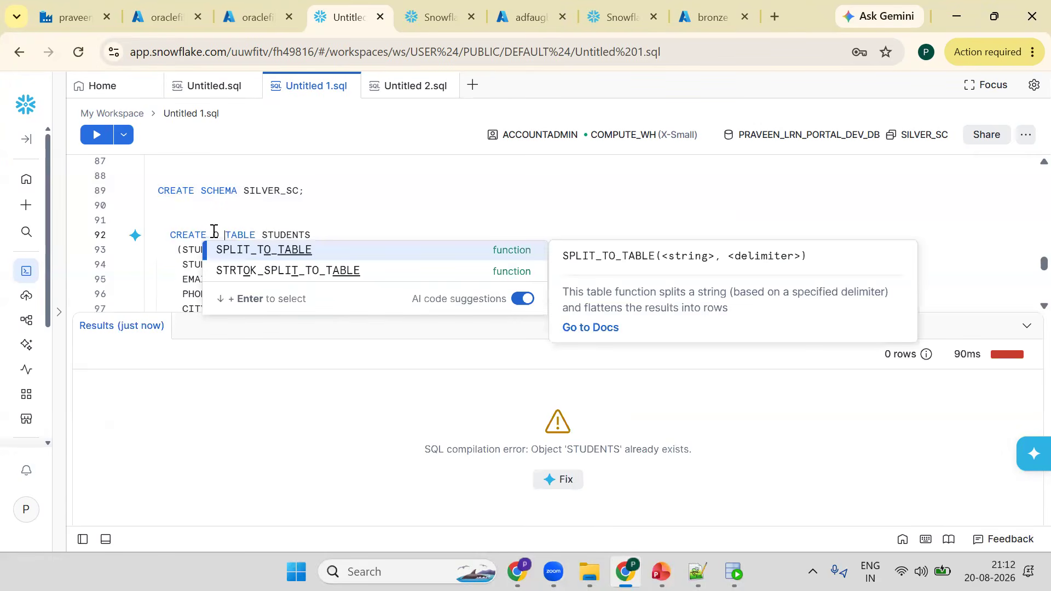
type("R=")
key("BackSpace")
key("BackSpace")
key("BackSpace")
type("R R")
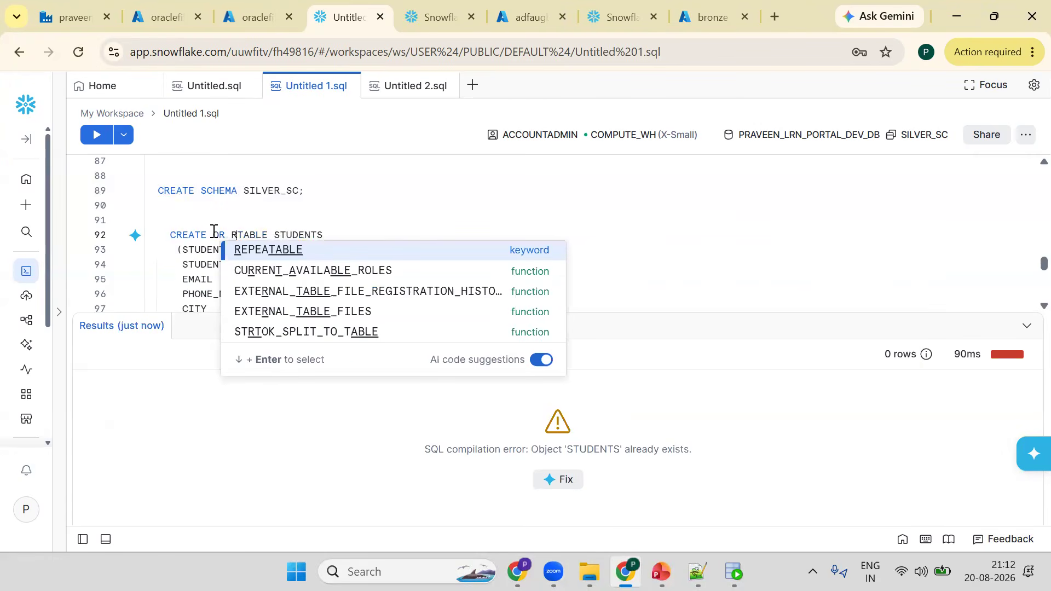
type("EPLACE")
key("ctrl+Return")
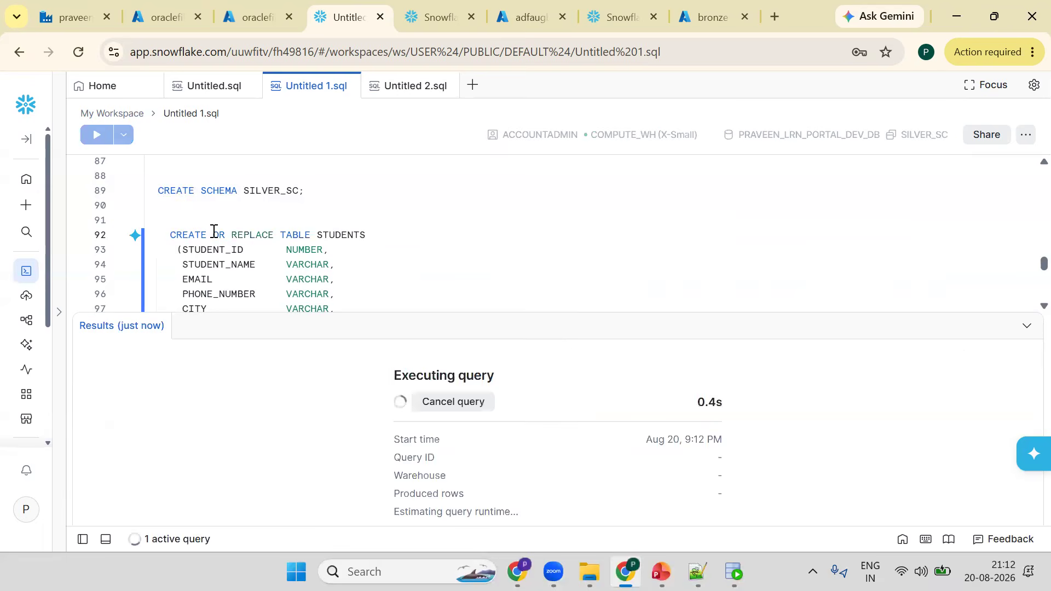
left_click_drag(316, 310, 301, 452)
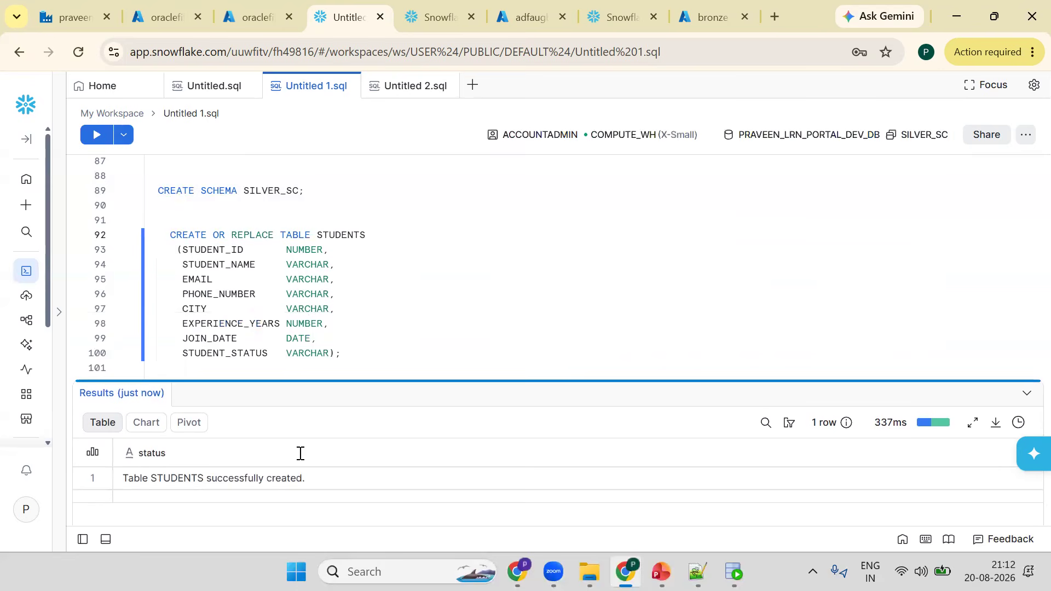
- Change the ENROLLMENTS statement to CREATE OR REPLACE TABLE and run it
left_click(214, 415)
type("OR")
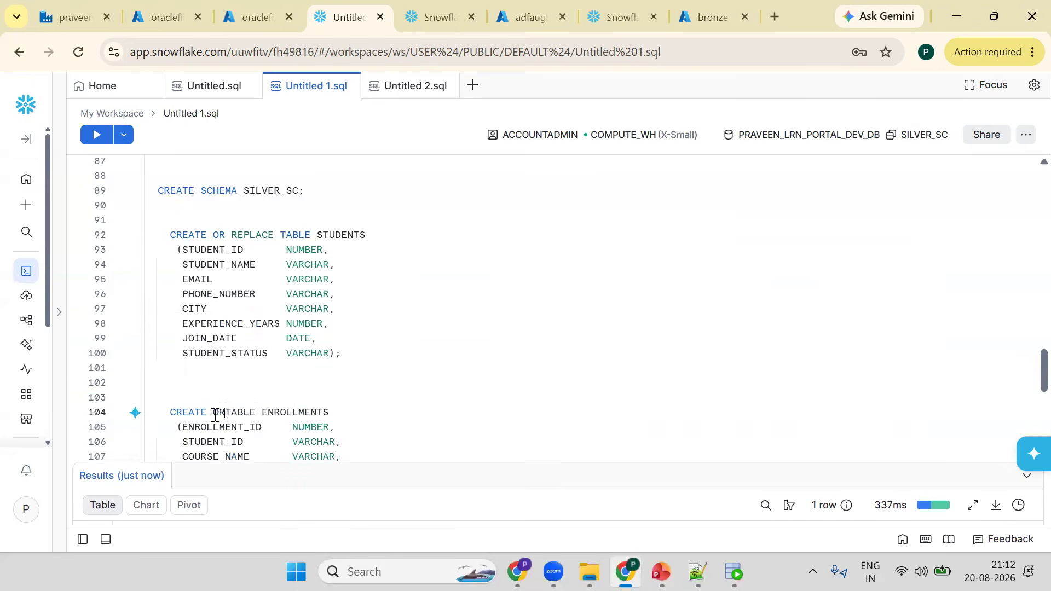
type(" REPLACE")
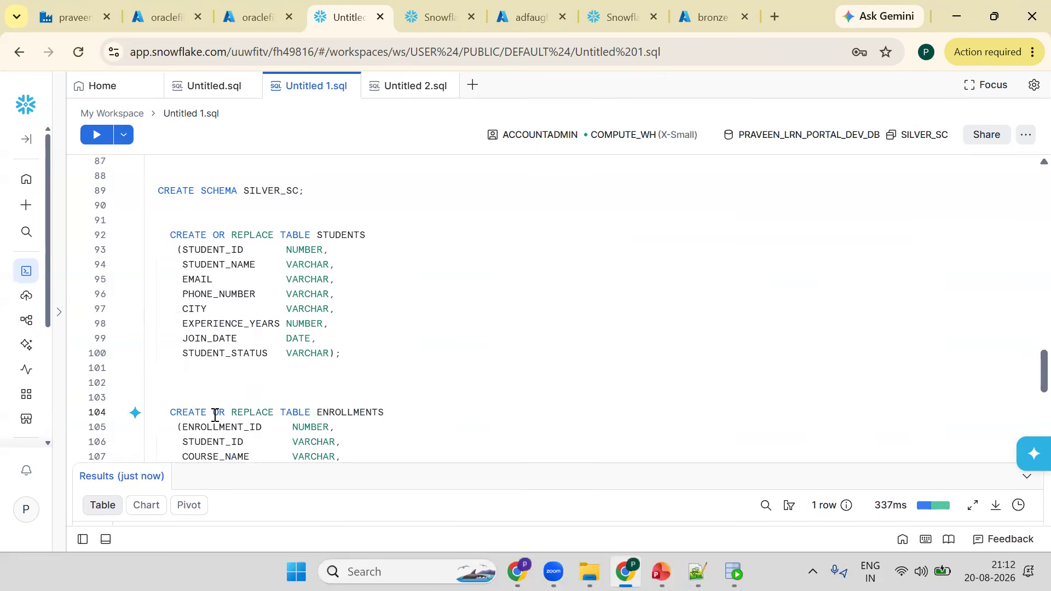
key("ctrl+Return")
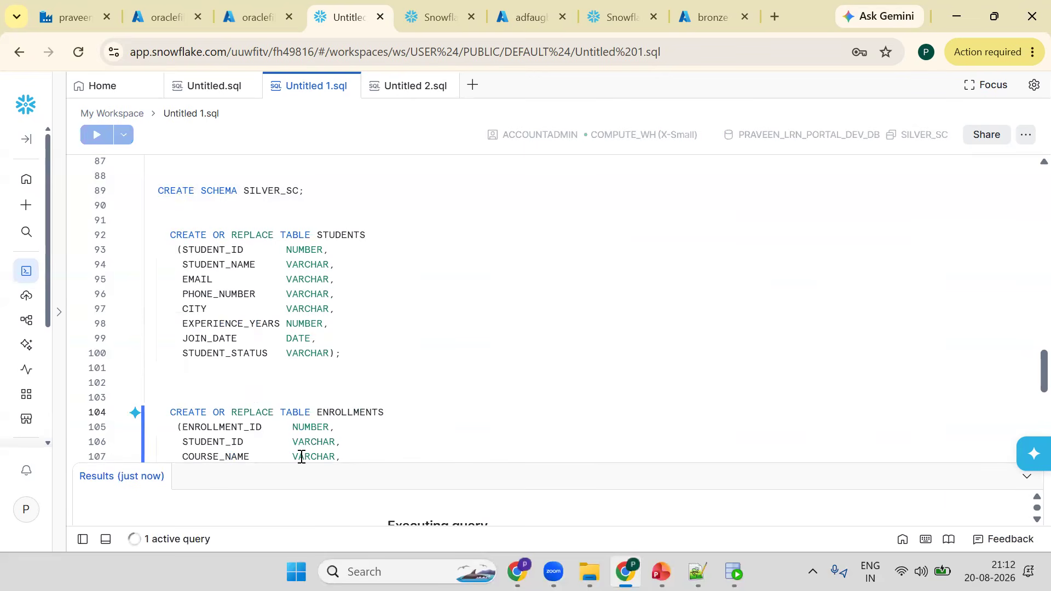
- Write and run SELECT * FROM ENROLLMENTS; beneath the table definitions
key("Down")
key("Down")
key("Down")
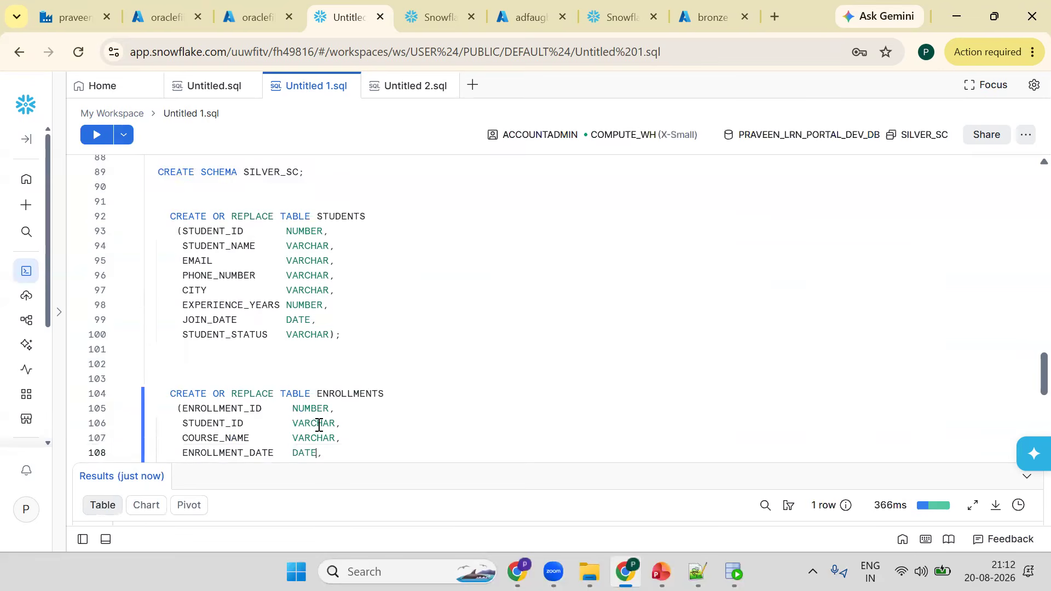
key("Down")
key("Down")
key("Down")
key("Down")
key("Down")
key("Down")
key("Down")
key("Down")
key("Down")
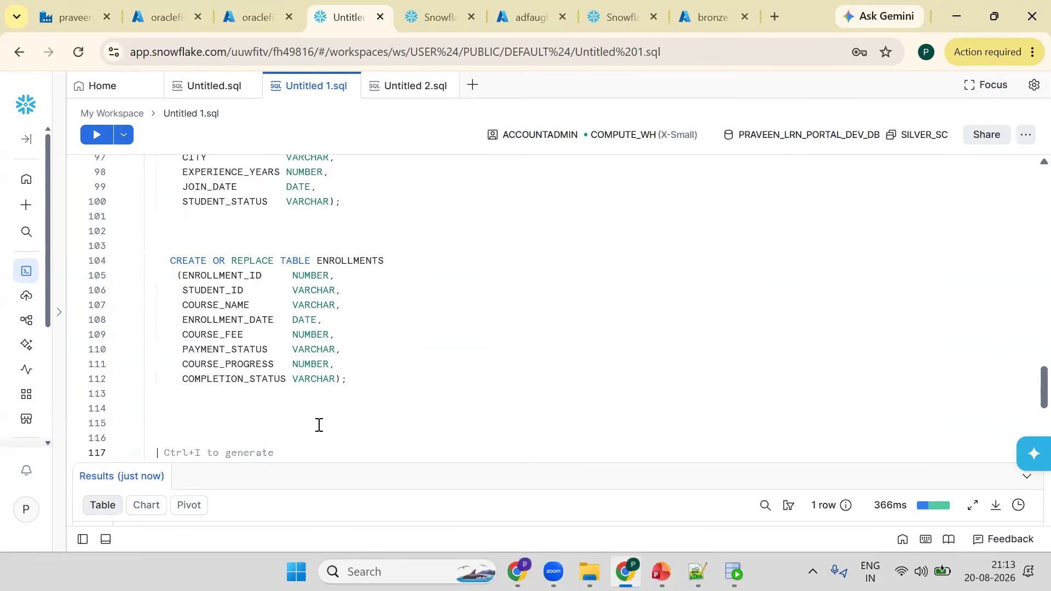
left_click(318, 425)
type("SELECT * FROM")
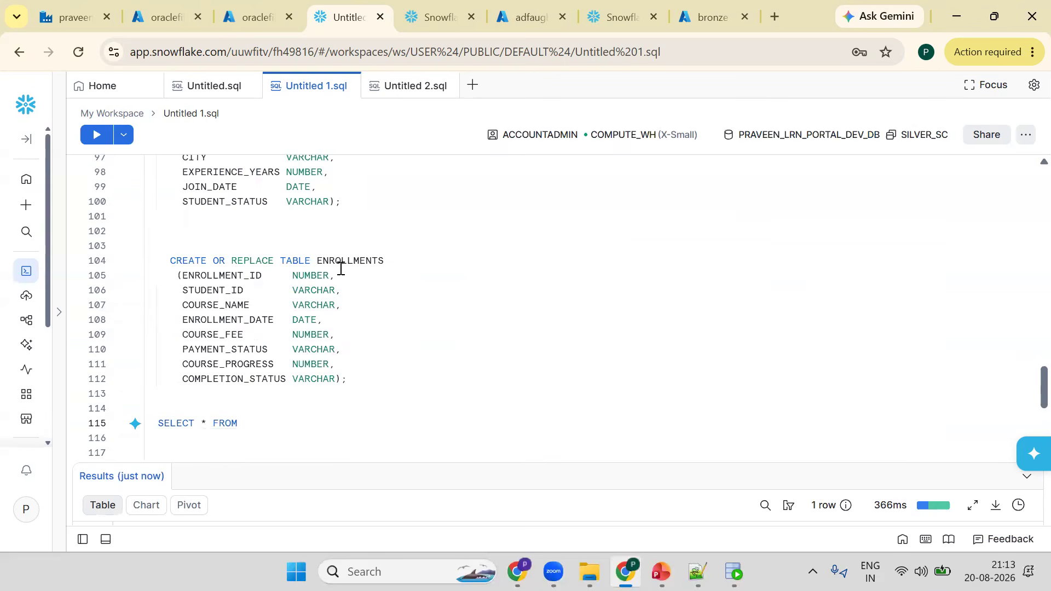
double_click(347, 262)
key("ctrl+c")
left_click(252, 423)
key("ctrl+v")
type(";")
key("ctrl+Return")
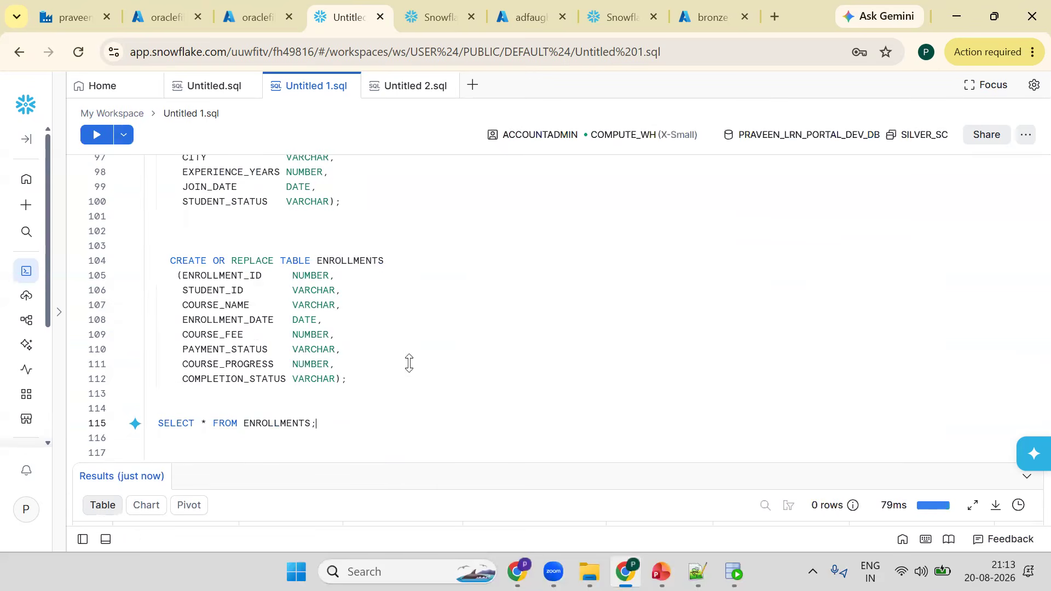
- Duplicate the ENROLLMENTS query on the line above, change it to SELECT * FROM STUDENTS; and run it
left_click(385, 326)
key("Down")
key("Down")
key("Down")
key("Down")
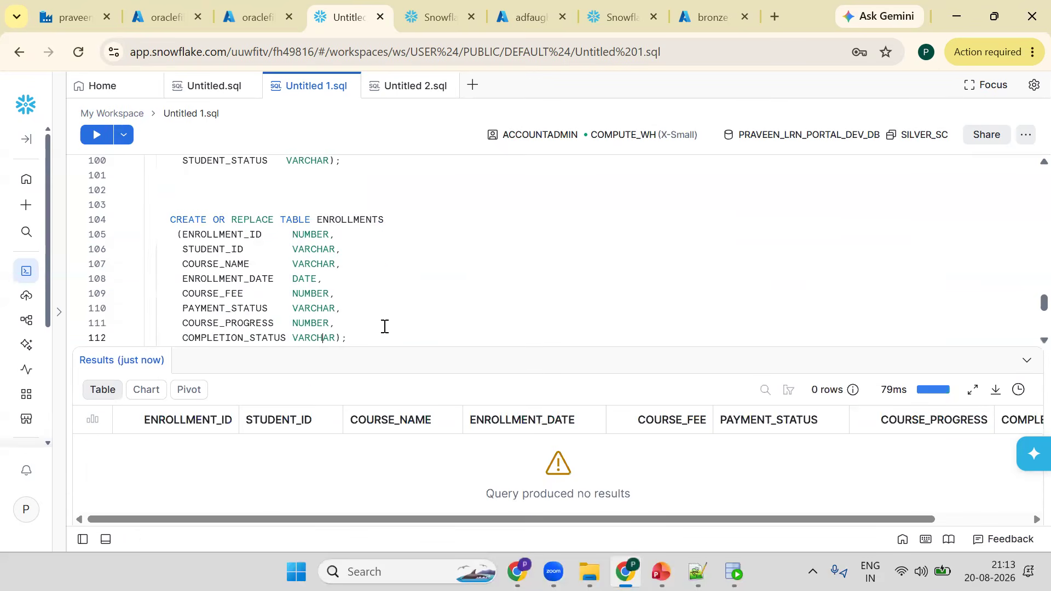
key("Down")
key("Down")
key("Down")
key("Down")
key("Down")
left_click(225, 308)
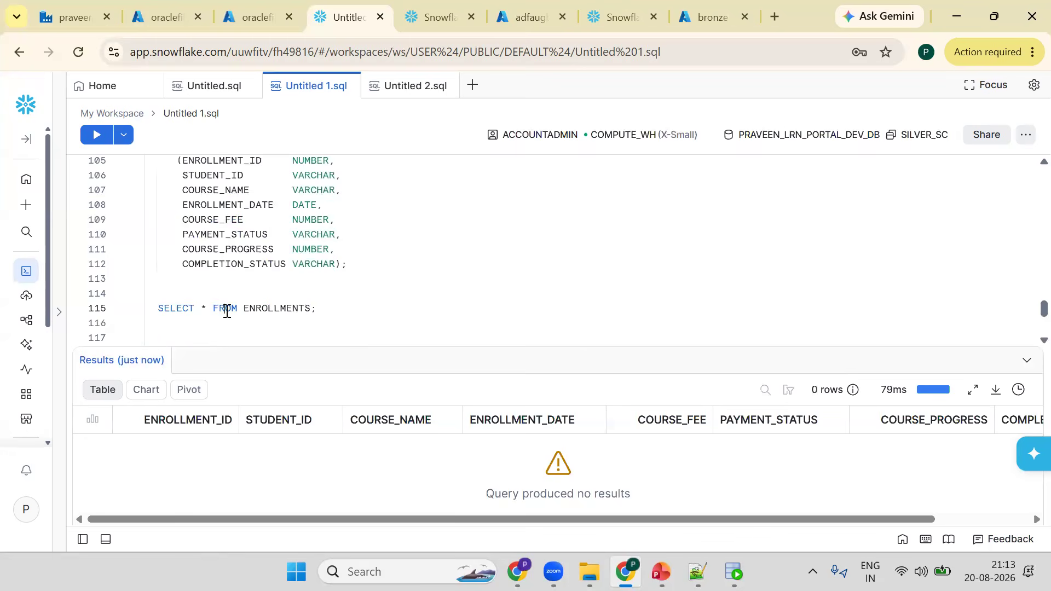
left_click(196, 295)
key("ctrl+v")
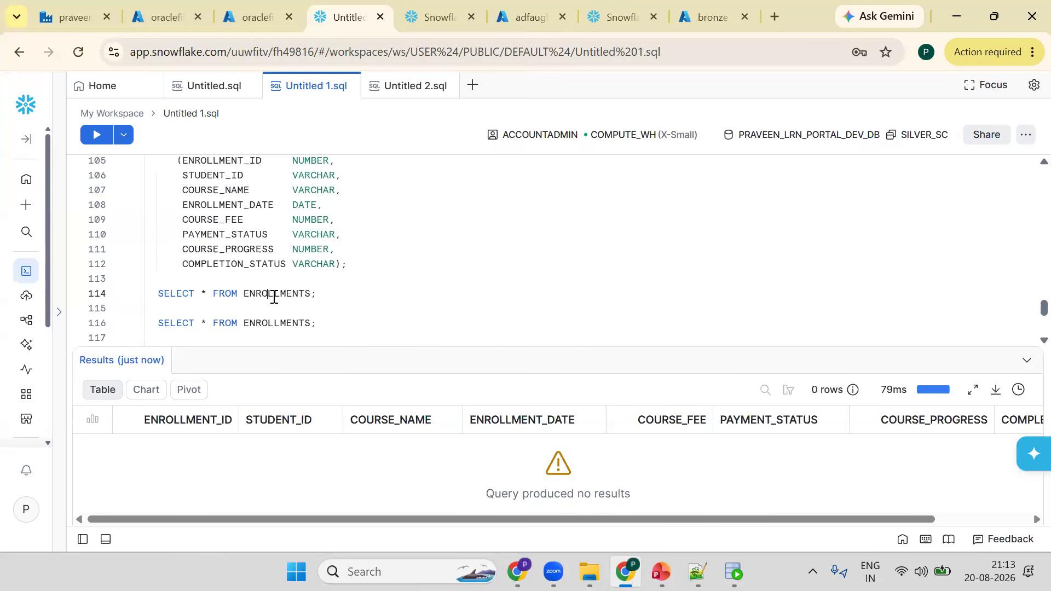
double_click(274, 294)
type("STU")
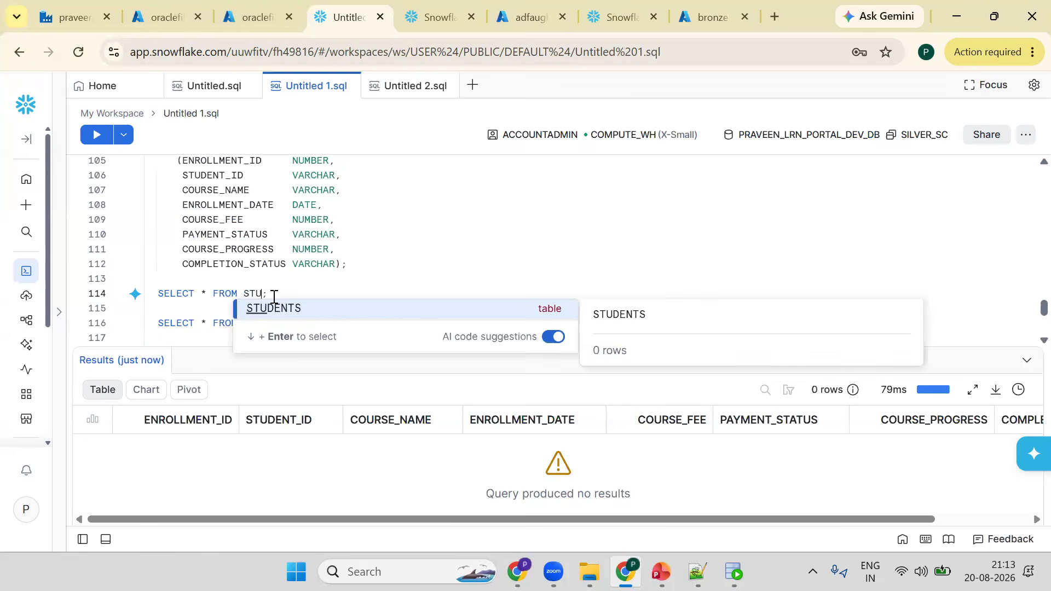
key("Return")
key("ctrl+Return")
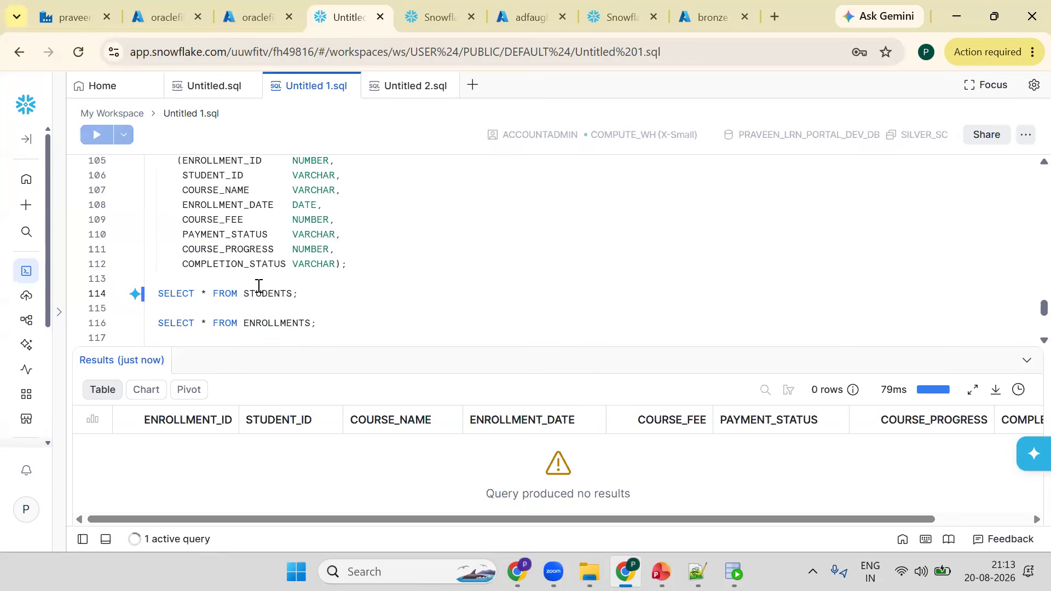
- Add a SELECT * FROM BRONZE_SC.STUDENTS; query above the silver-table queries and run it
left_click(358, 335)
key("Return")
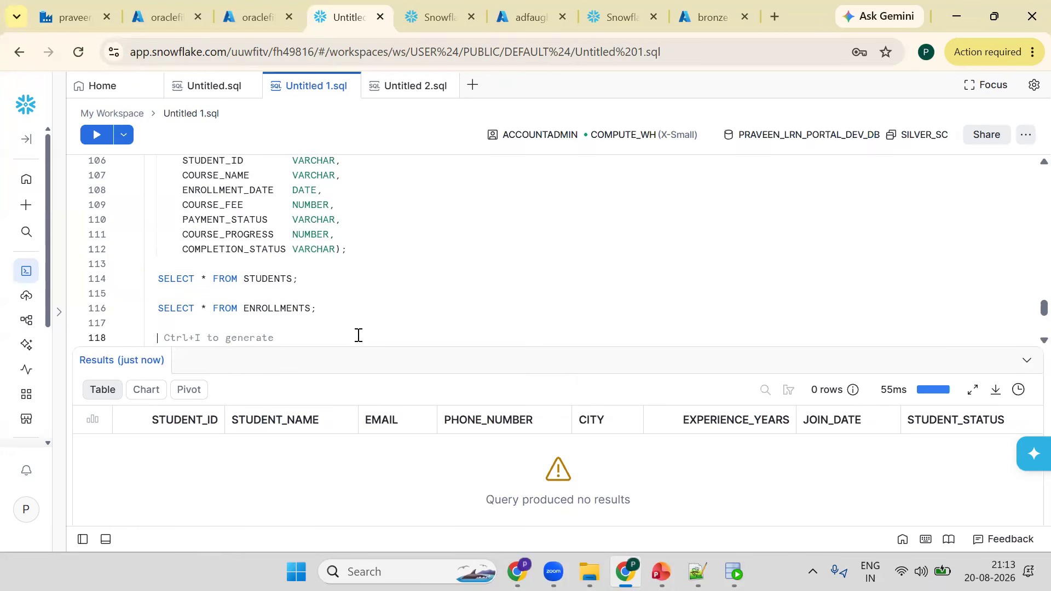
double_click(252, 274)
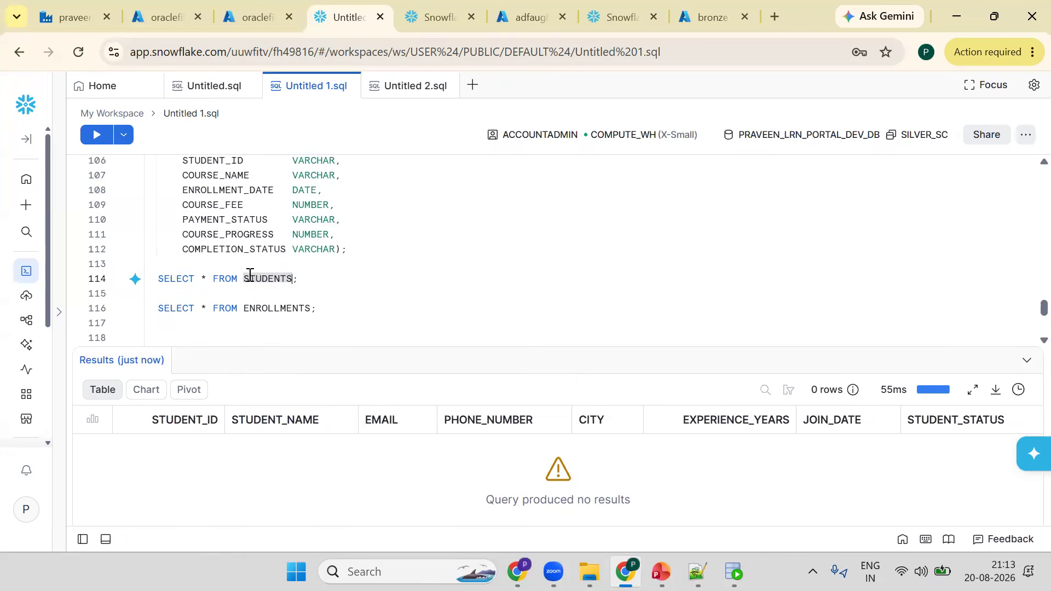
triple_click(250, 274)
left_click(250, 268)
key("Return")
key("Return")
key("Return")
key("Up")
key("BackSpace")
key("Down")
key("Down")
key("Down")
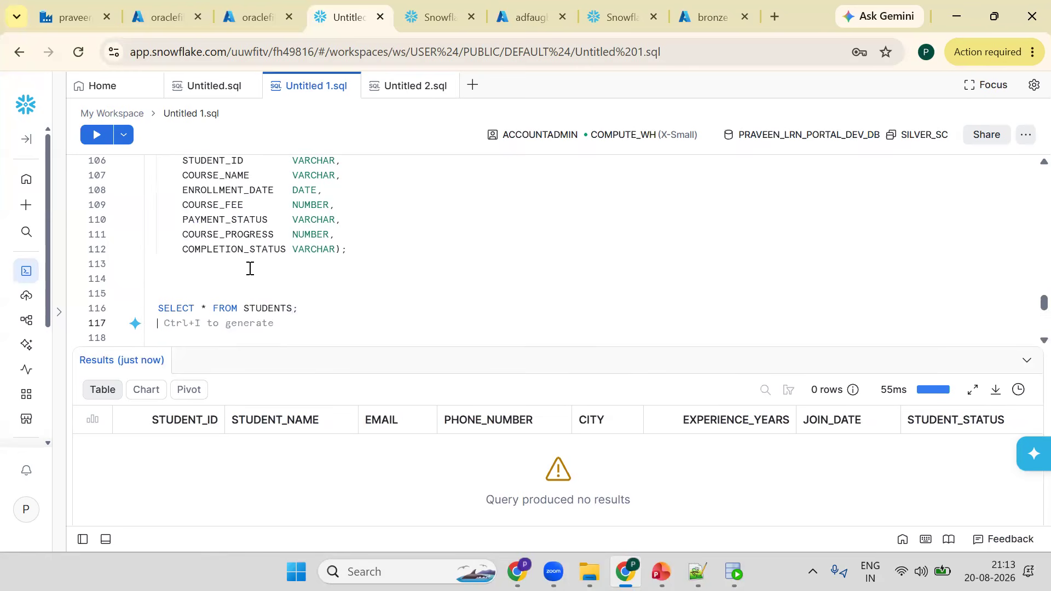
key("Up")
key("Right")
key("Right")
key("Right")
key("Right")
key("Right")
key("Right")
key("Right")
type("BRON")
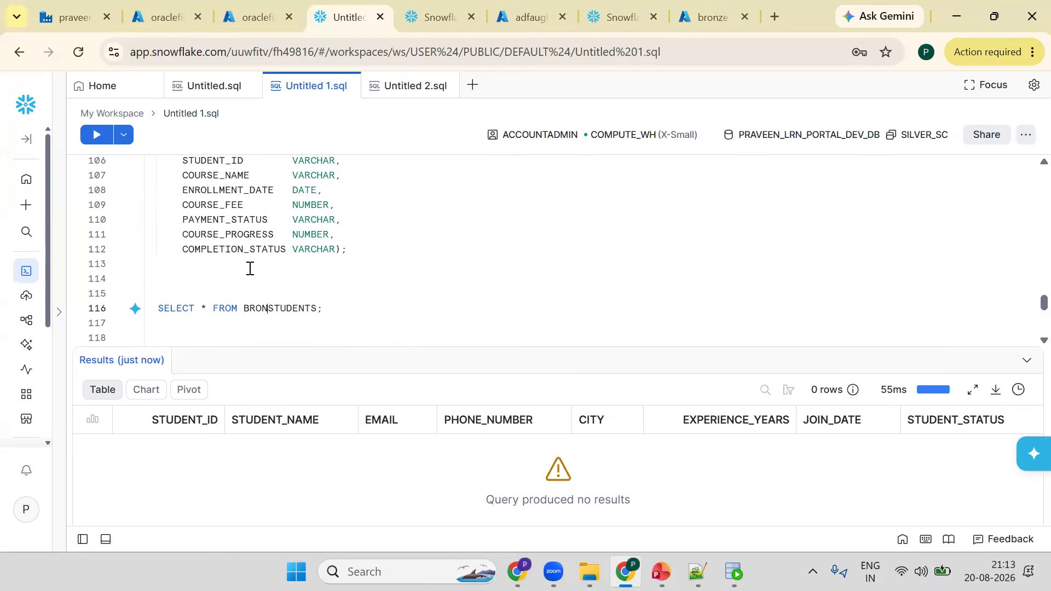
type("ZE_SC.")
key("ctrl+Return")
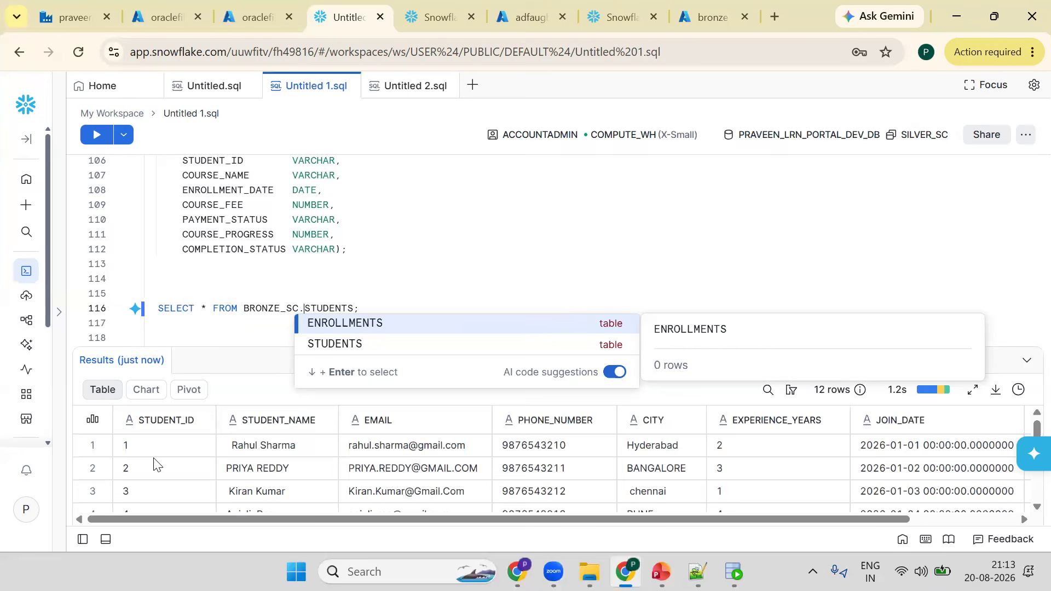
- Examine the bronze STUDENTS results, sorting by STUDENT_ID and scrolling through all rows and columns
scroll(151, 470, "down", 4)
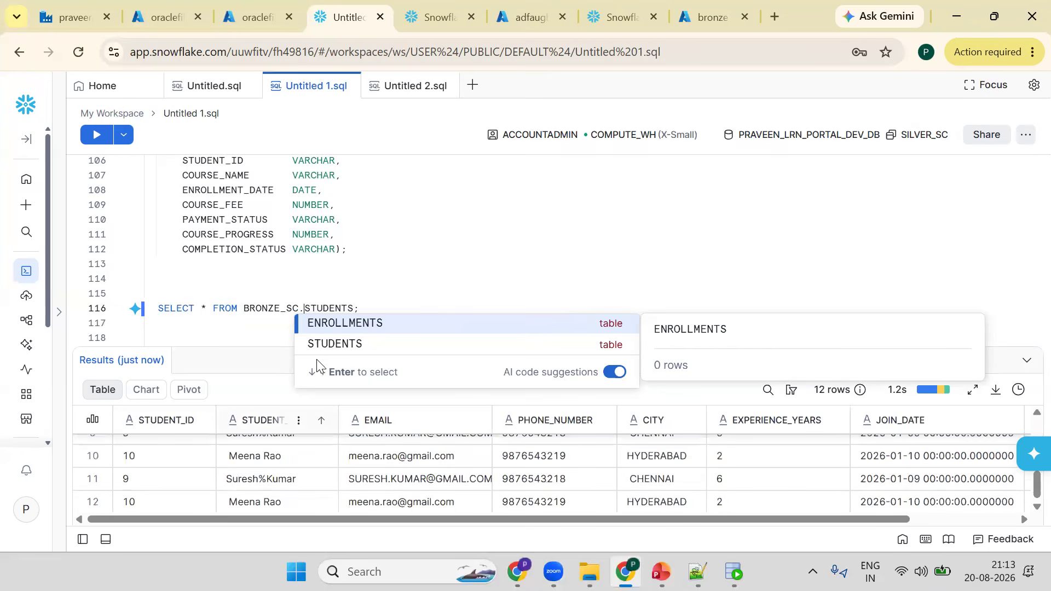
left_click_drag(258, 343, 268, 223)
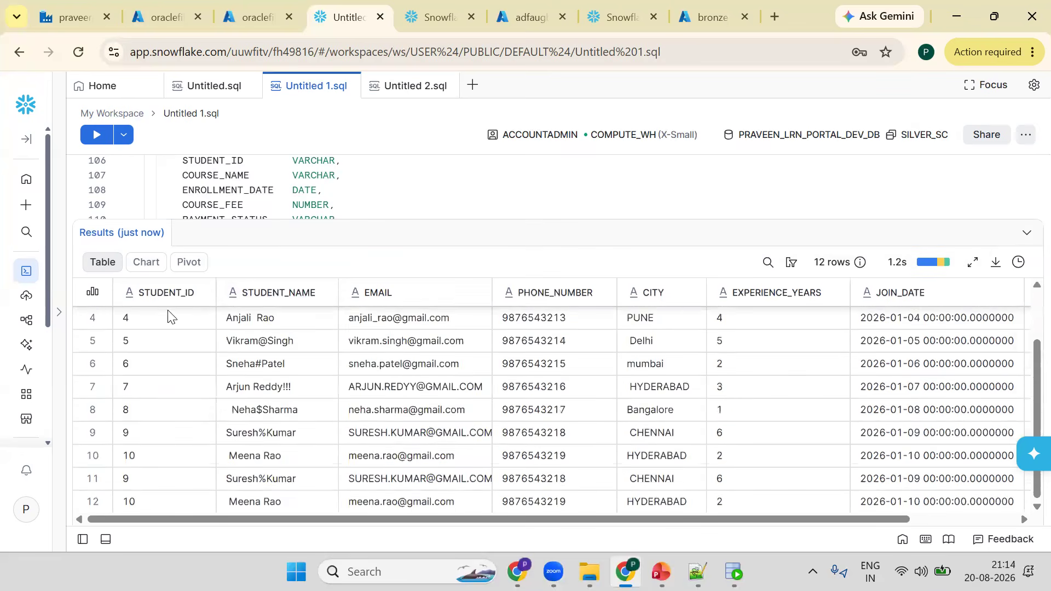
scroll(168, 314, "up", 3)
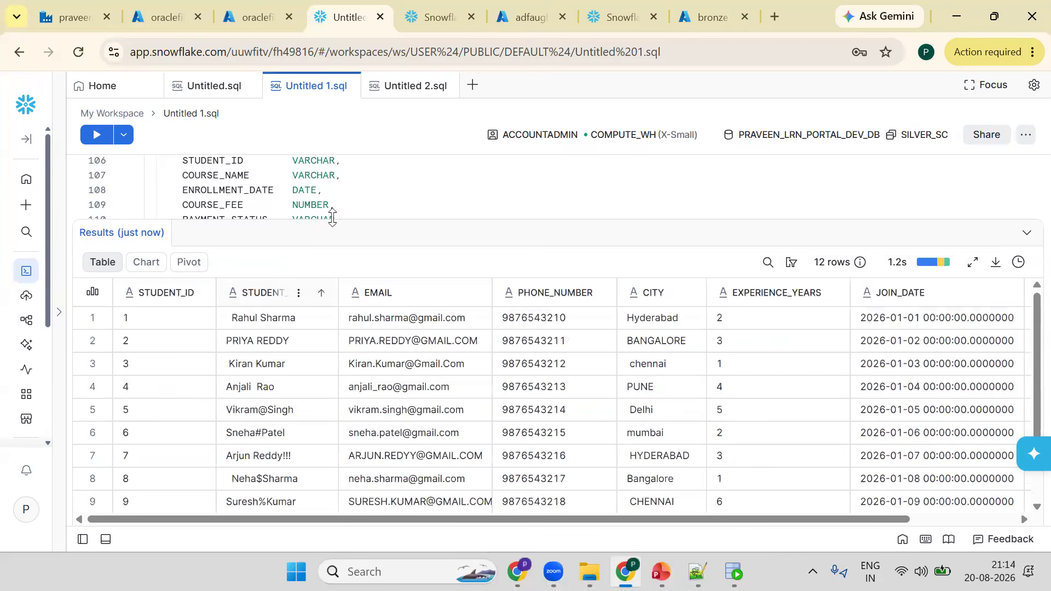
left_click_drag(347, 170, 344, 159)
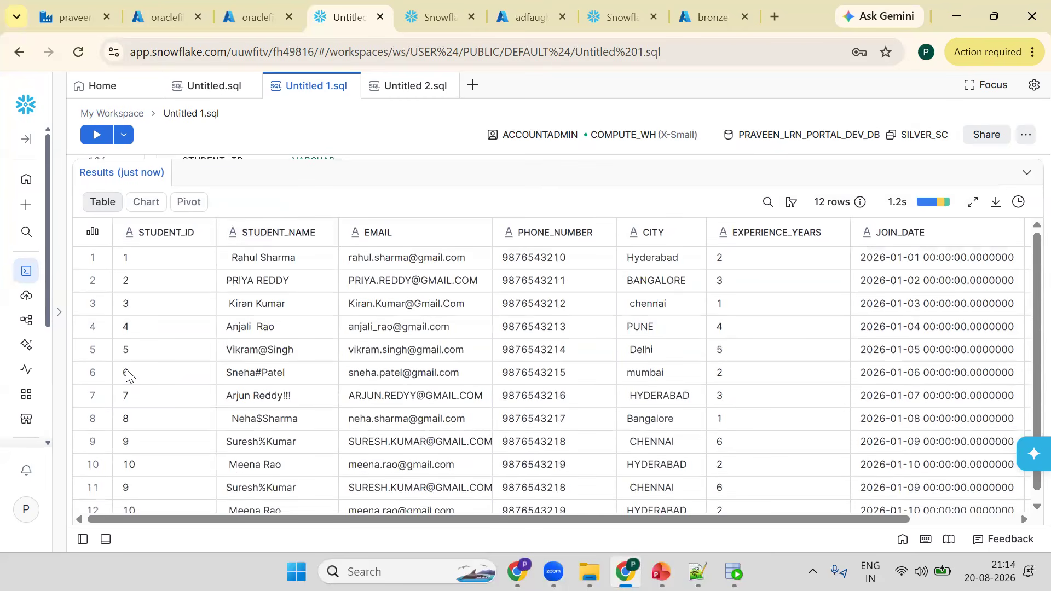
left_click(192, 241)
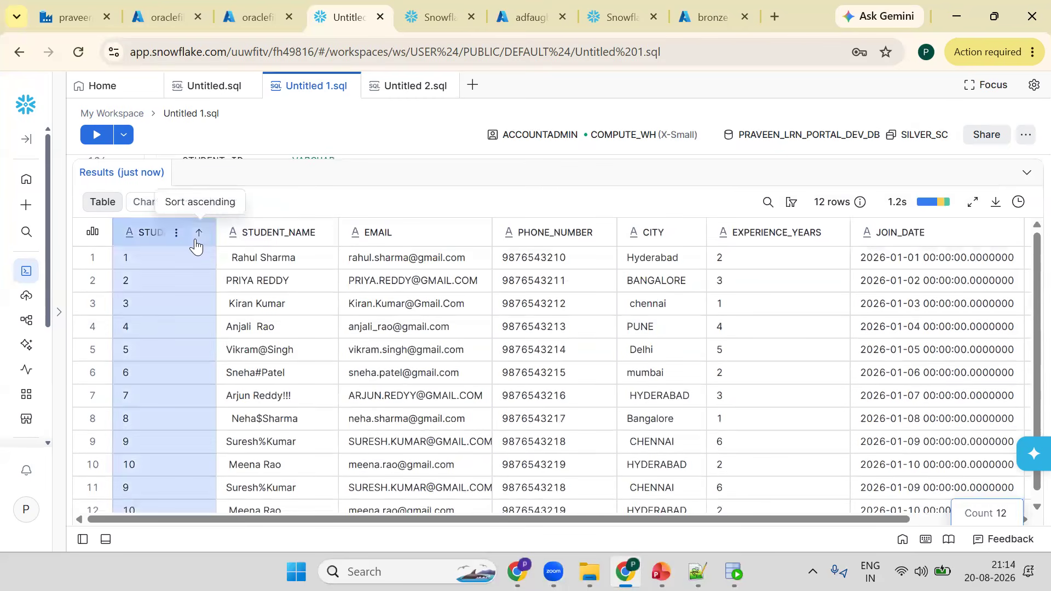
left_click(196, 245)
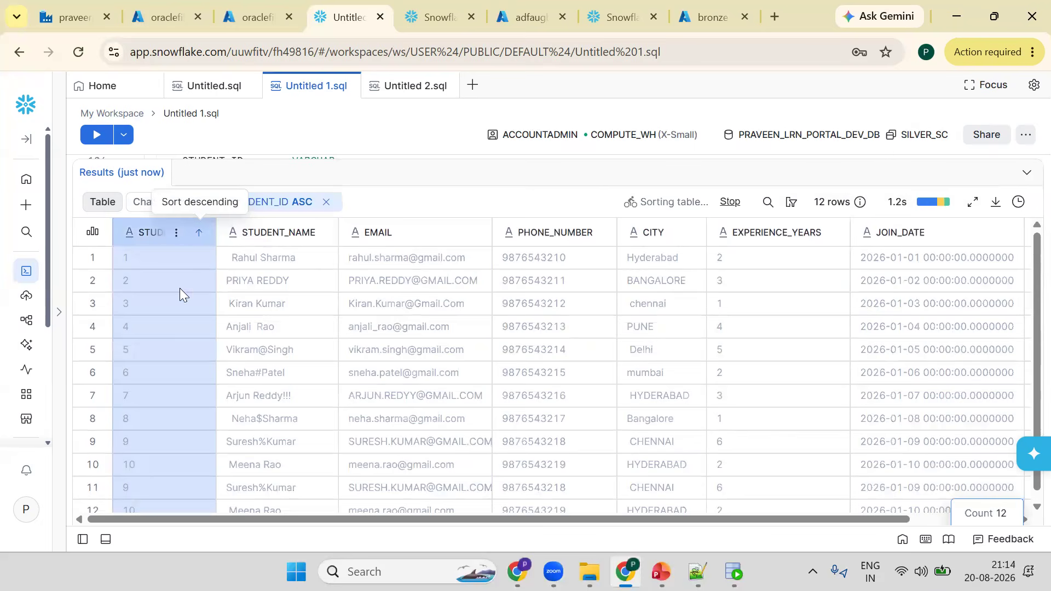
left_click(135, 486)
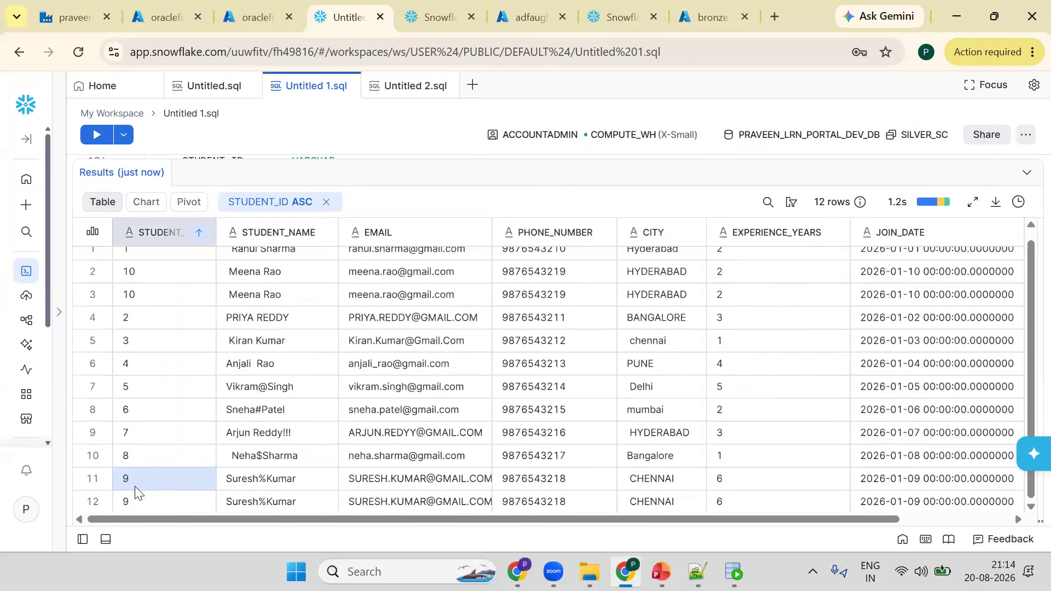
key("Down")
key("Down")
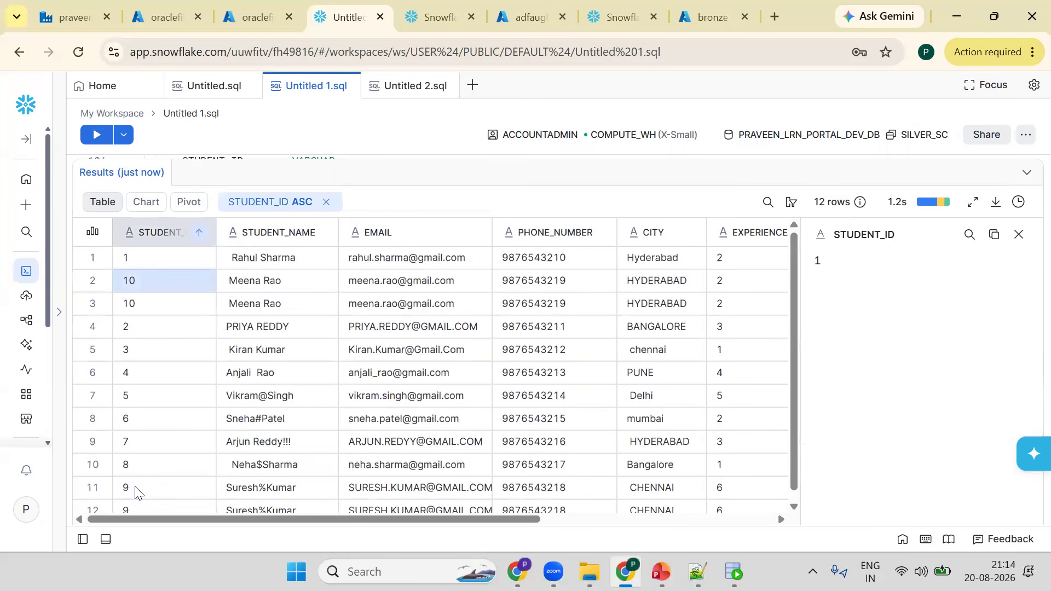
key("Up")
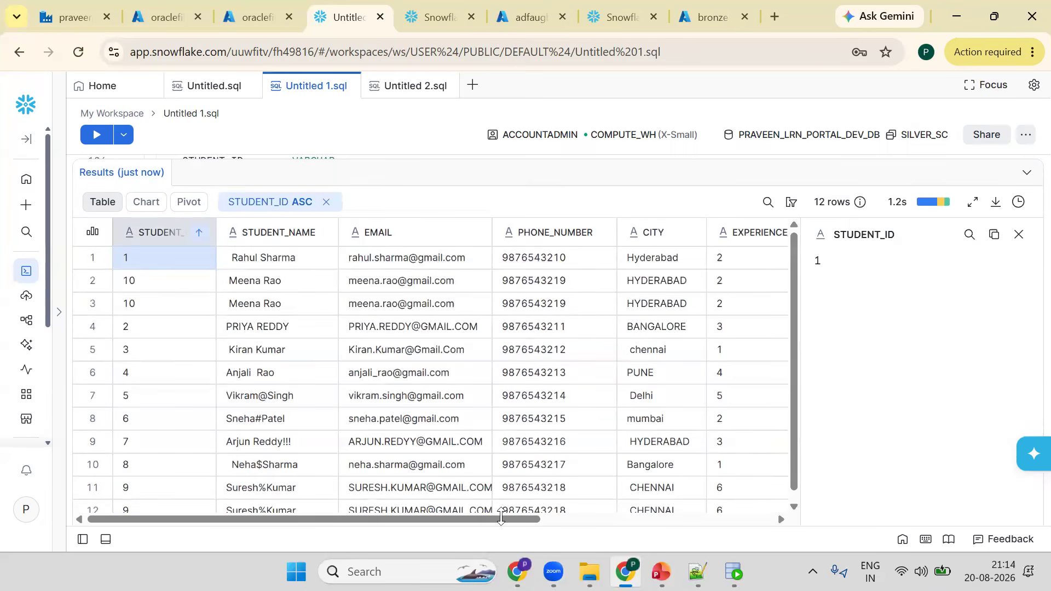
scroll(688, 520, "right", 5)
scroll(713, 514, "right", 1)
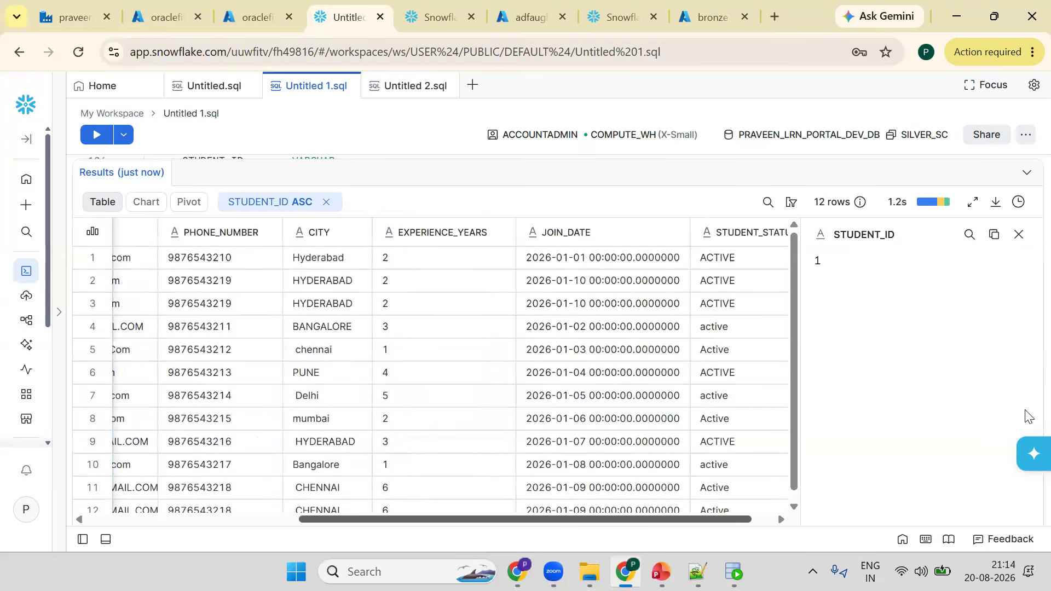
left_click(1018, 234)
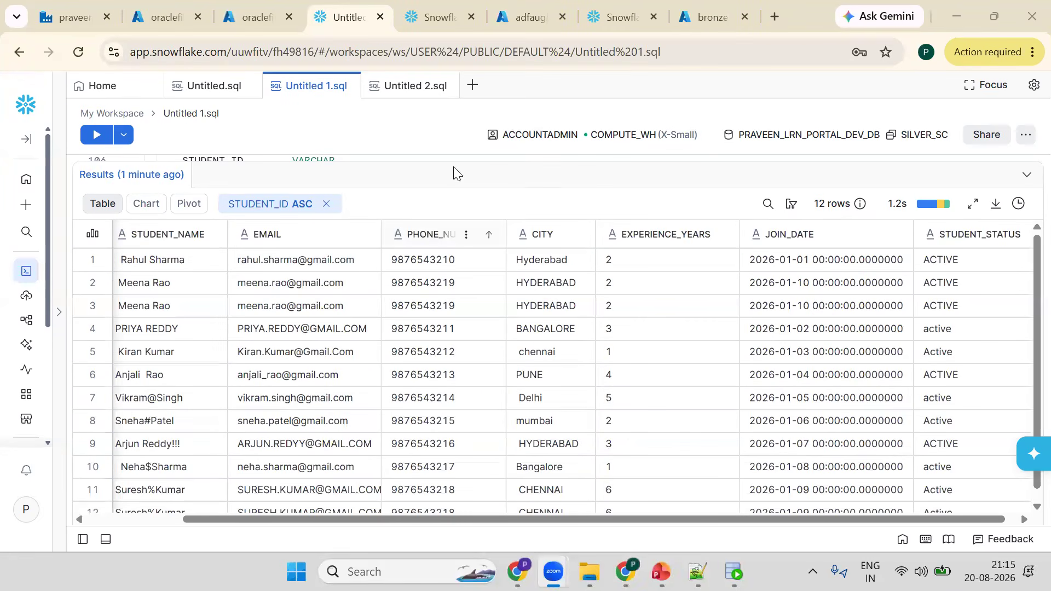
left_click_drag(456, 161, 453, 310)
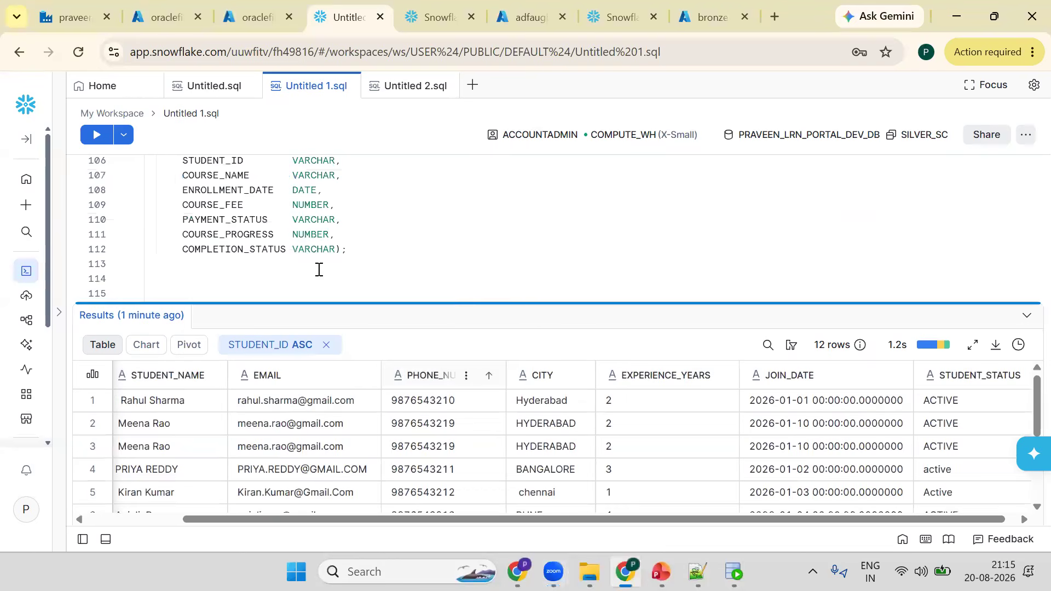
scroll(230, 203, "down", 3)
left_click(206, 174)
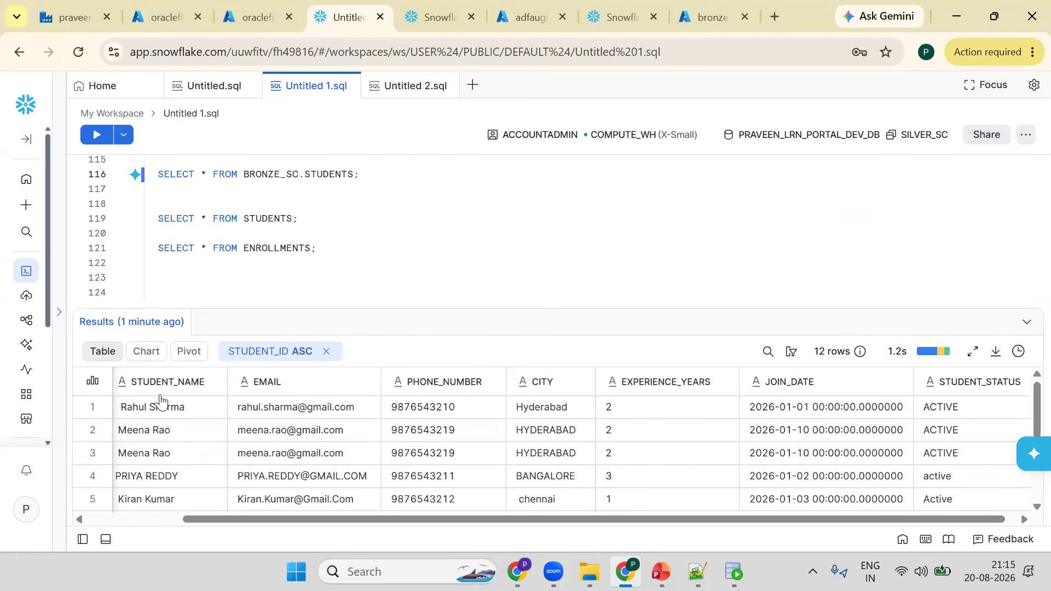
scroll(159, 391, "left", 3)
- Replace the * in the bronze query with STUDENT_ID, STUDENT_NAME, EMAIL, PHONE_NUMBER, CITY, EXPERIENCE_YEARS, JOIN_DATE
left_click(207, 219)
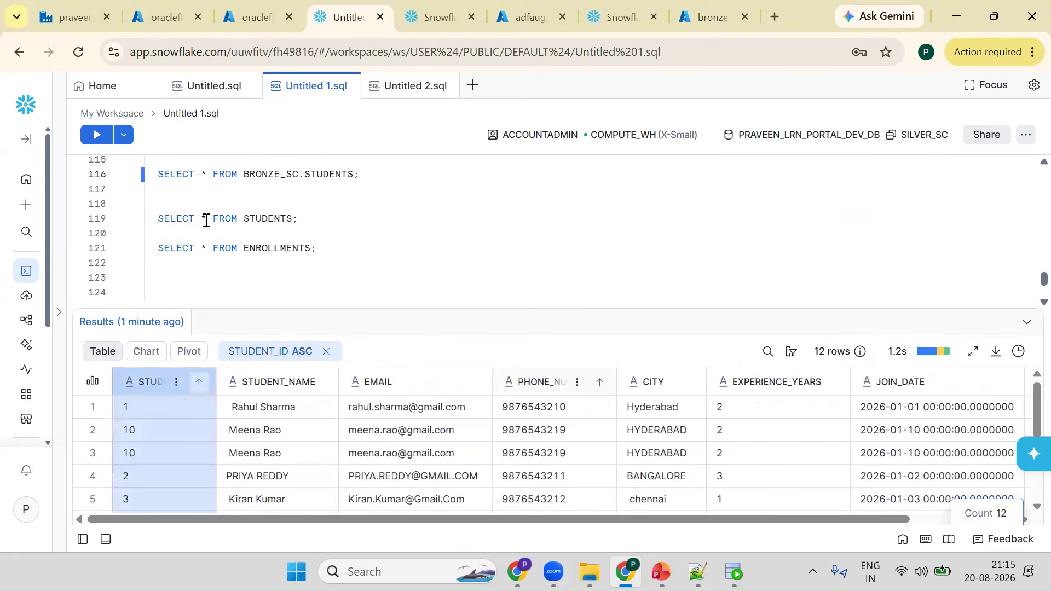
double_click(208, 180)
type("STU")
type("DENT_ID")
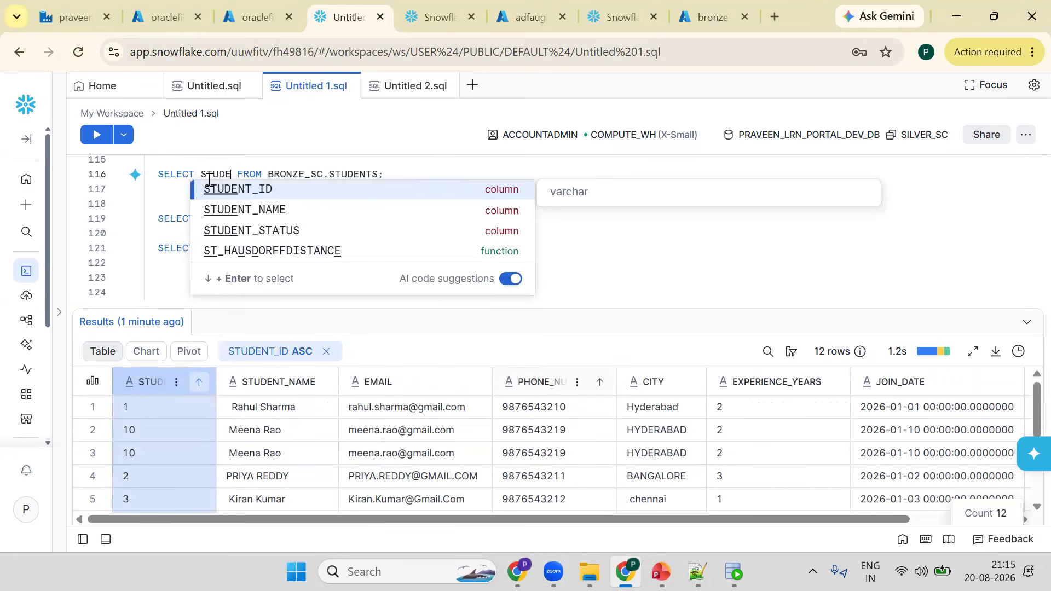
key("Return")
type(",STU")
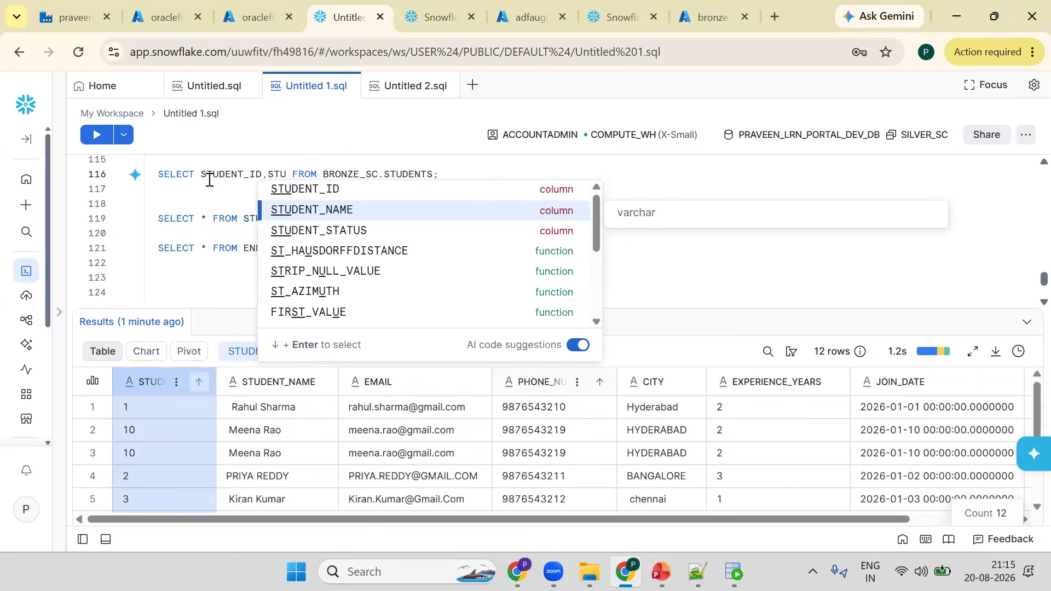
key("Return")
type(",EMAIL")
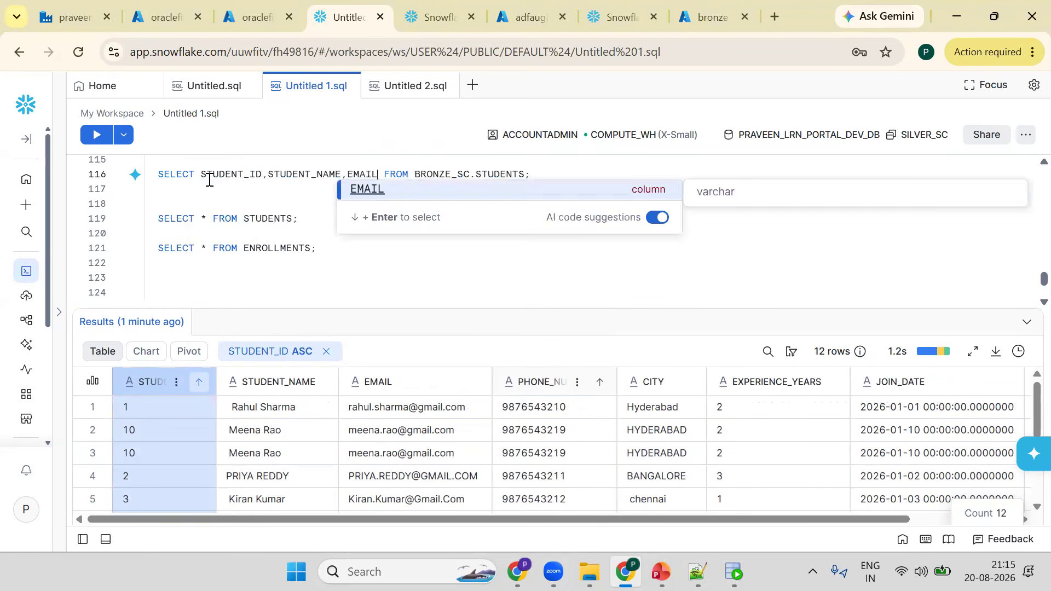
type(",PHONE_NUMBER")
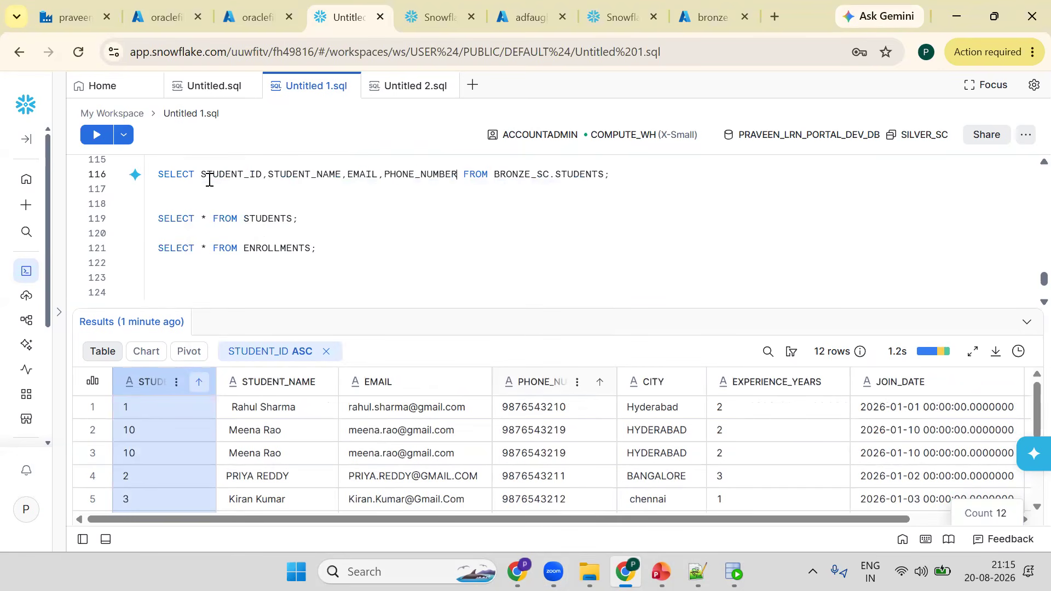
type(",CITY,")
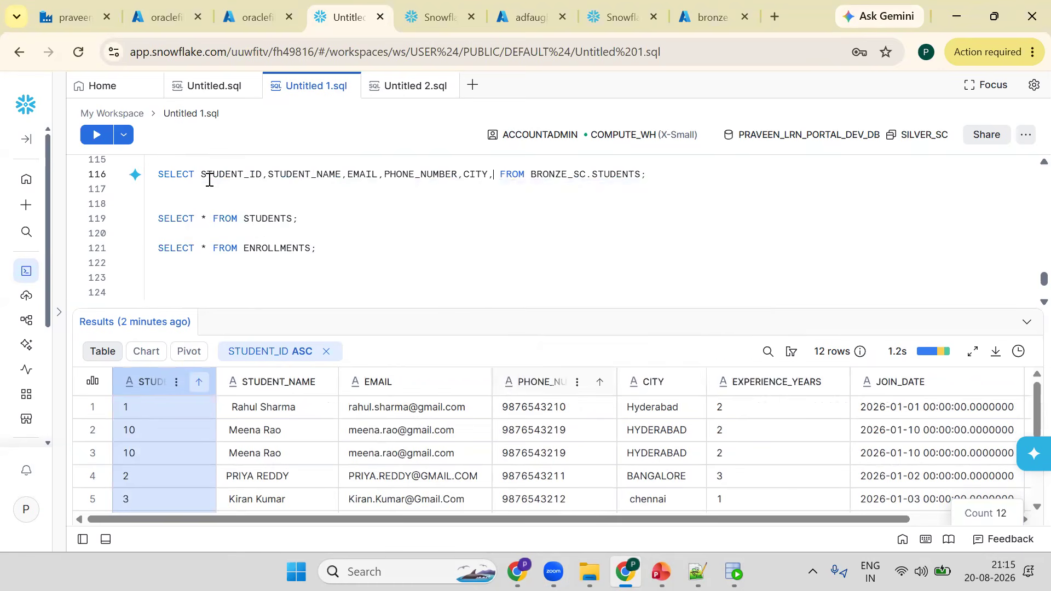
type("EXP")
key("Return")
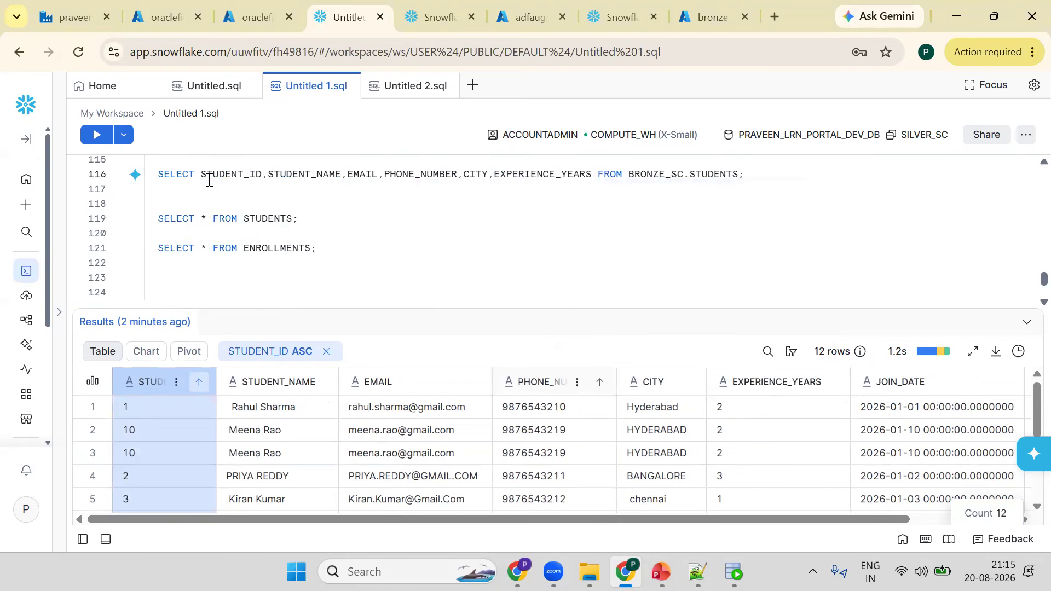
type(",JO")
key("Return")
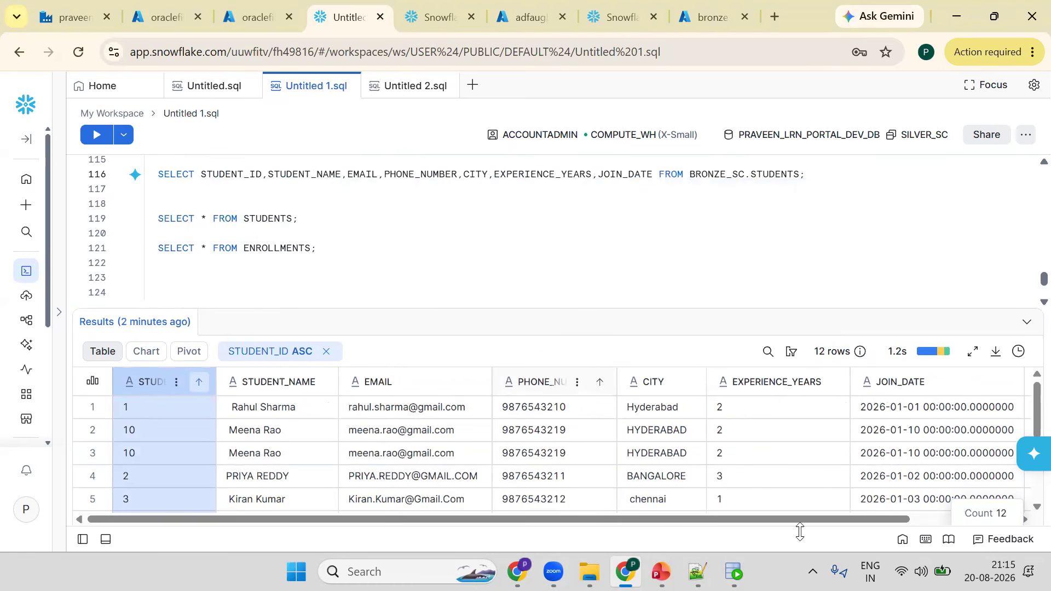
- Append STUDENT_STATUS to the bronze STUDENTS query's column list and move the FROM clause onto its own line
scroll(879, 510, "right", 3)
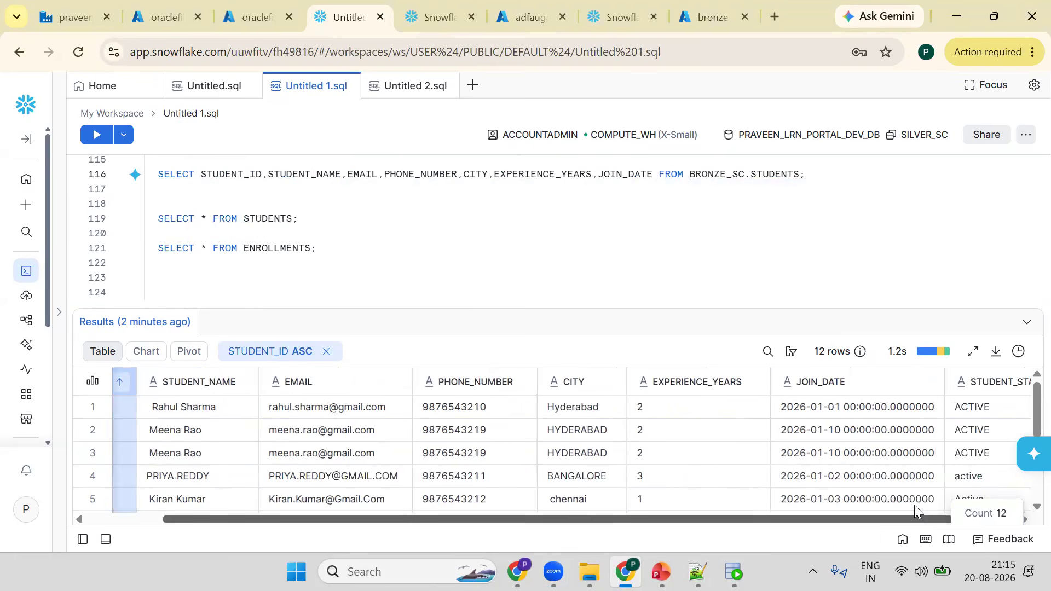
scroll(914, 505, "right", 2)
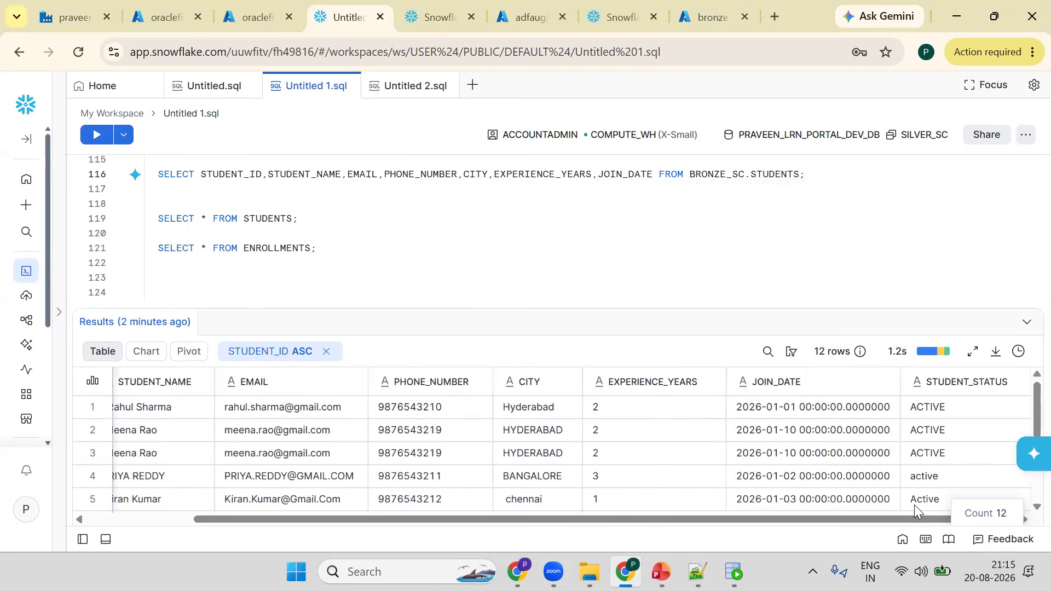
left_click(655, 182)
type(",ST")
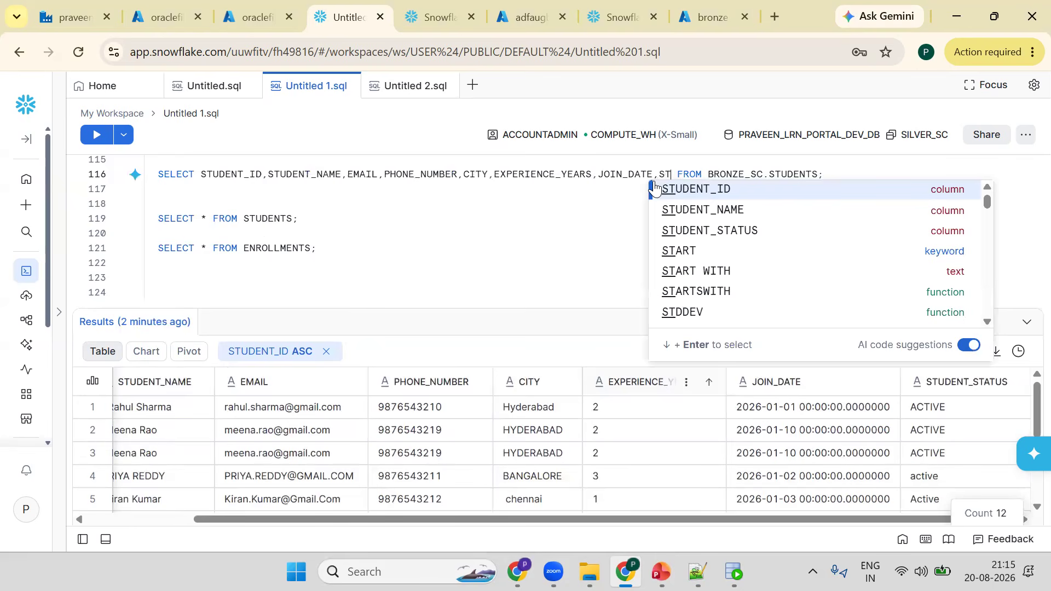
key("Up")
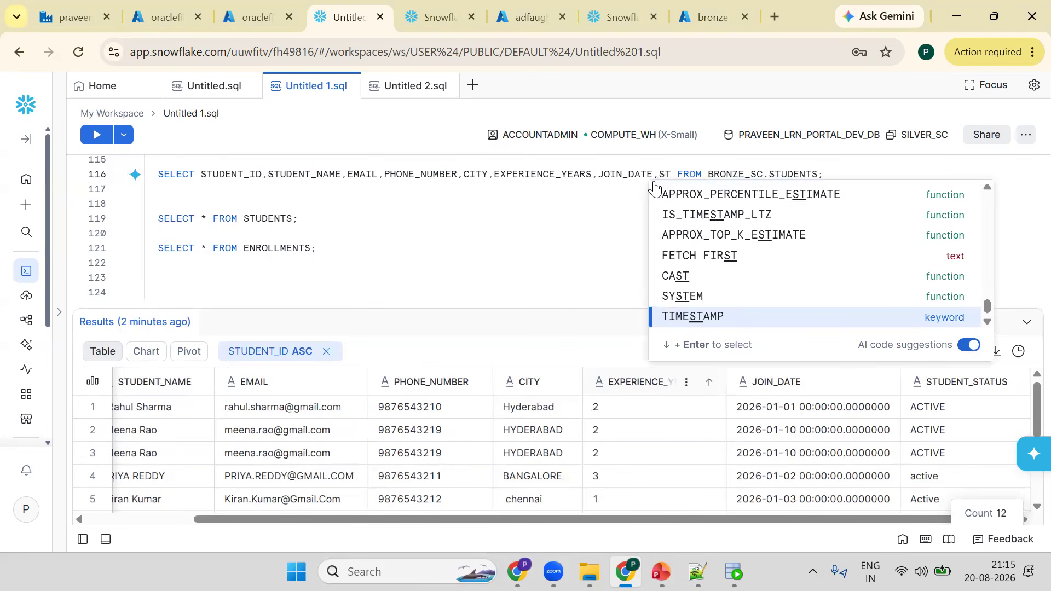
type("U")
key("Return")
key("Return")
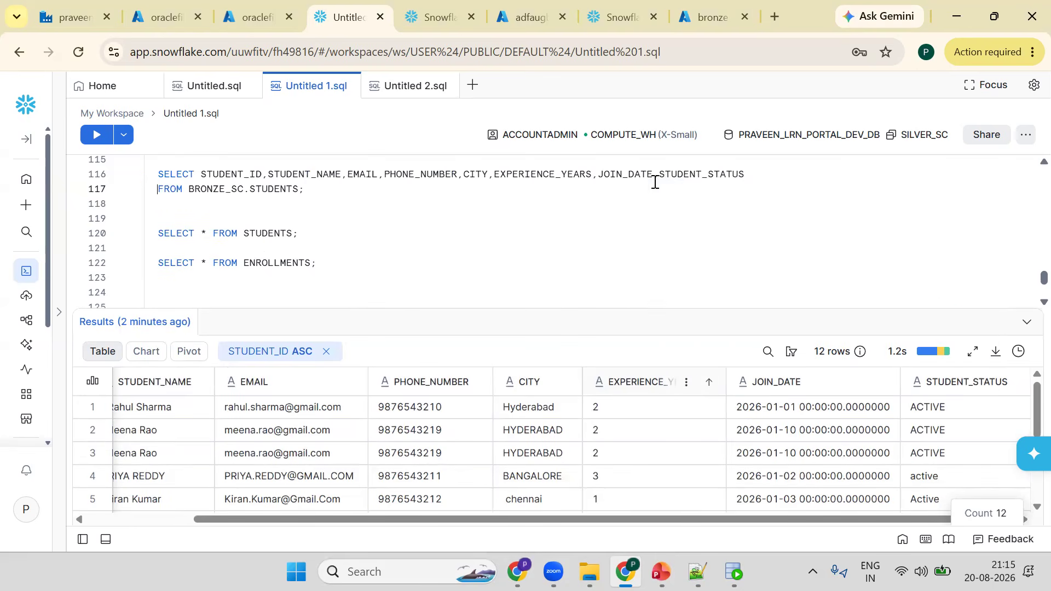
key("Tab")
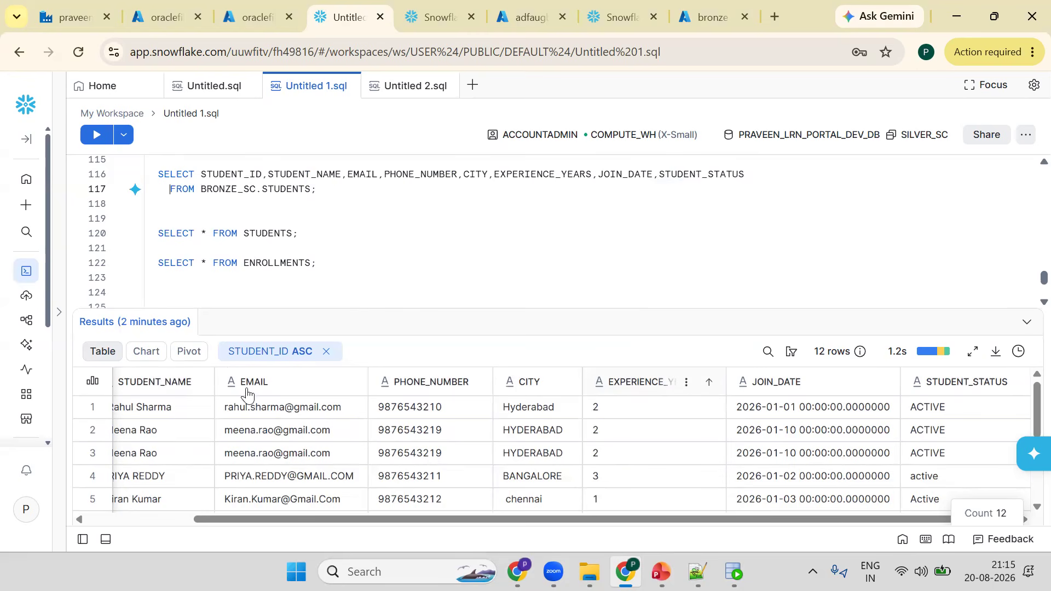
- Wrap STUDENT_ID in TO_NUMBER() and move the remaining columns onto the next line
left_click(164, 519)
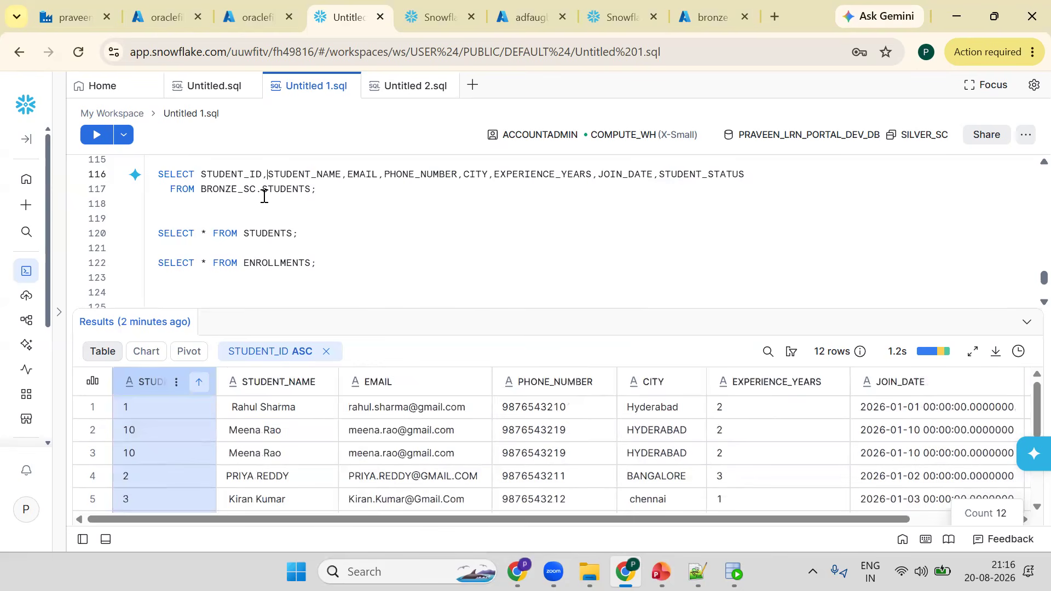
type("TO")
type("_")
key("BackSpace")
type("NU")
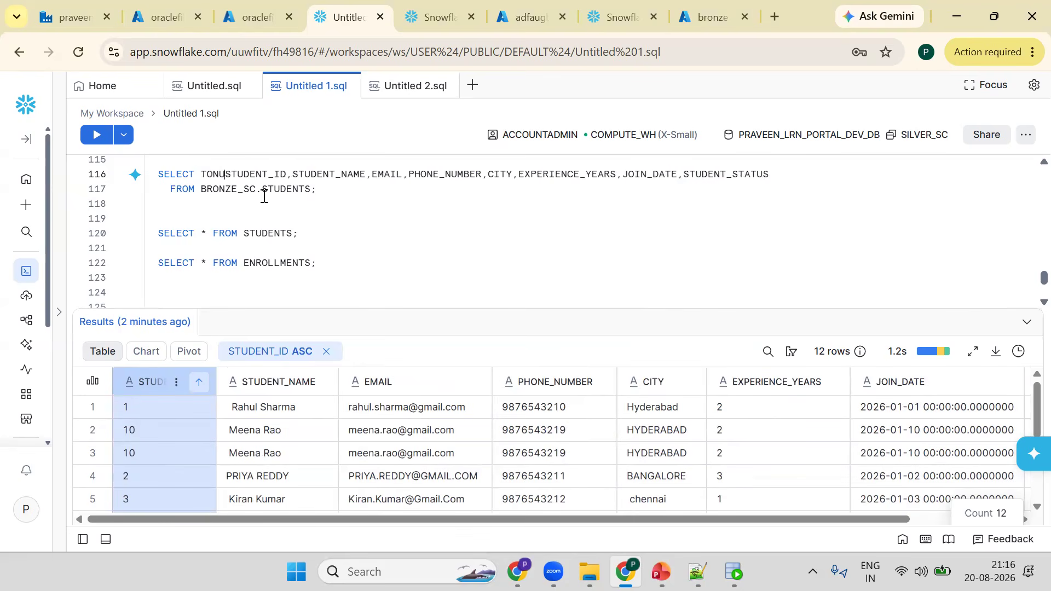
key("BackSpace")
key("BackSpace")
type("_NUMB")
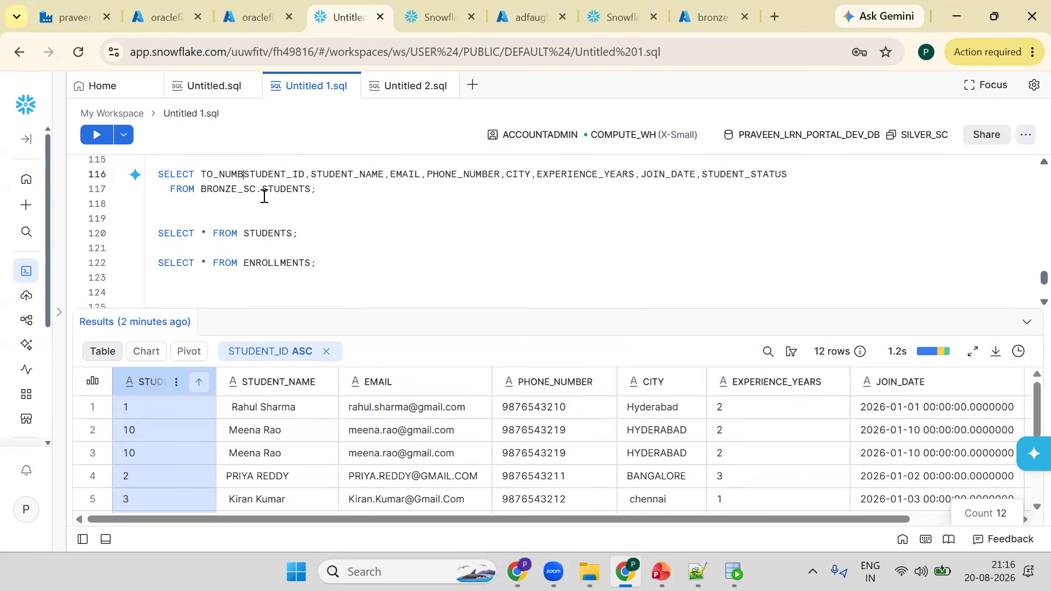
type("ER(")
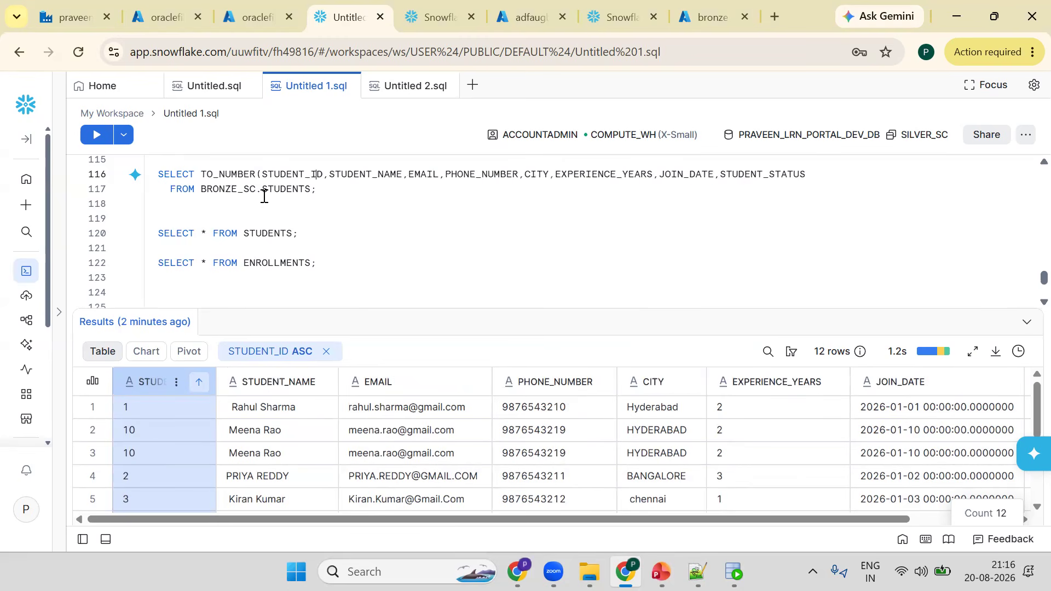
type(")")
key("Right")
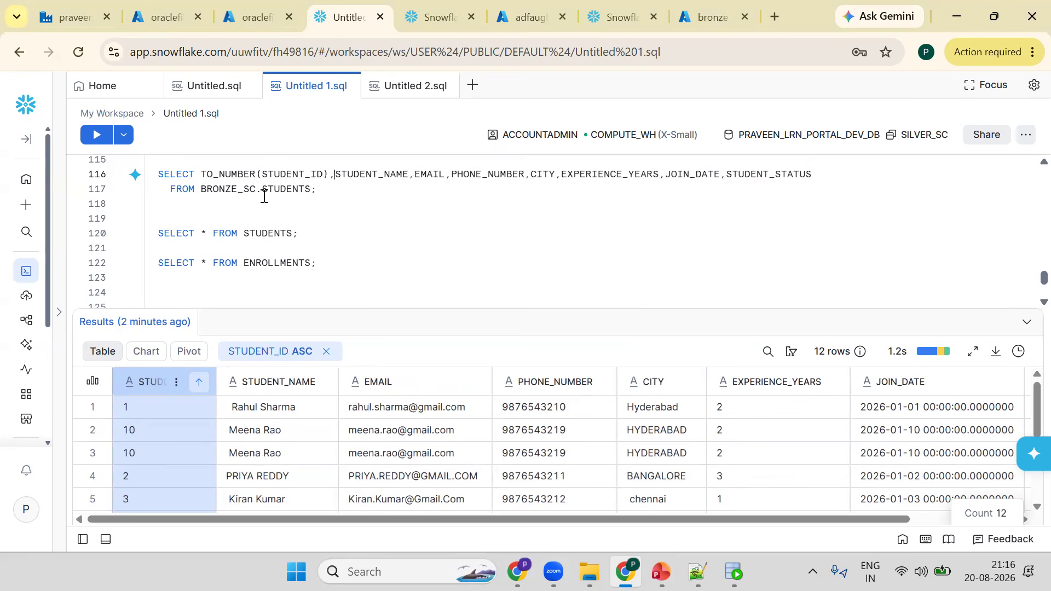
key("Return")
key("Tab")
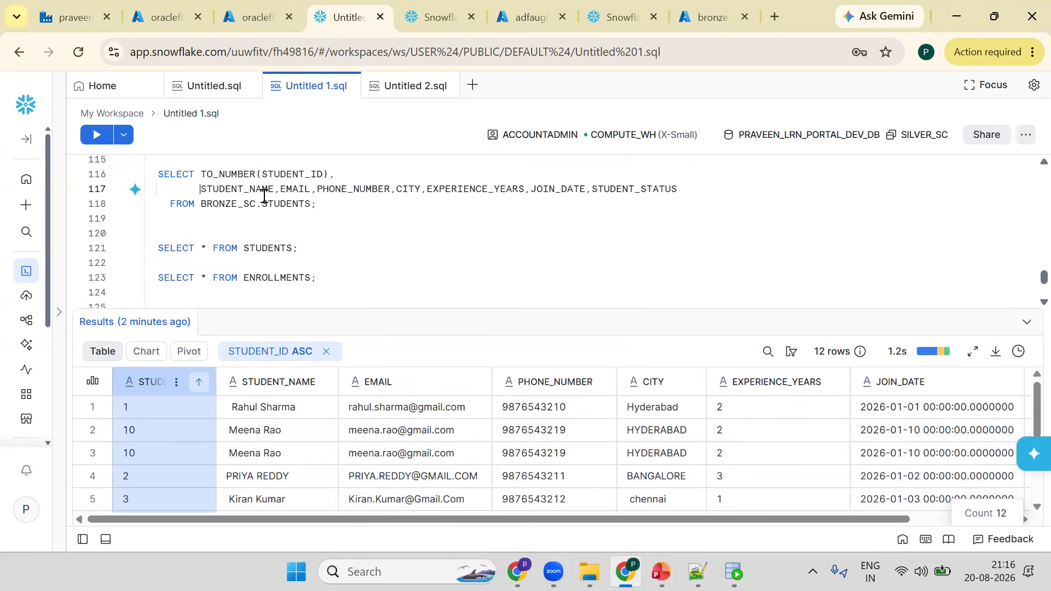
- Wrap STUDENT_NAME in INITCAP(TRIM()) and break the column list after it
type("TRIM(")
key("Right")
key("Right")
key("Right")
key("Right")
key("Right")
key("Right")
key("Right")
key("Right")
key("Right")
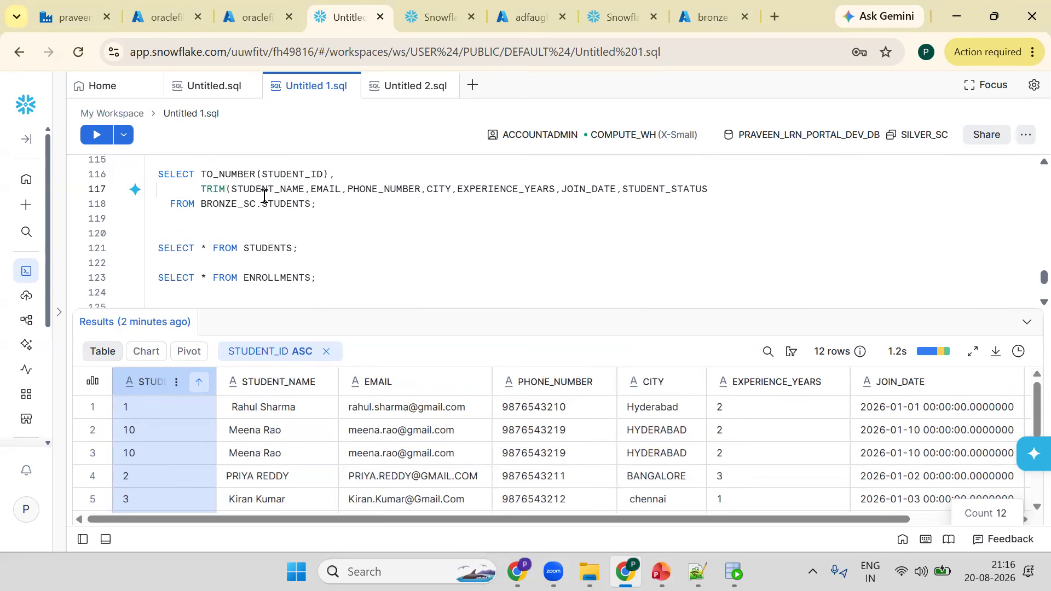
type(")")
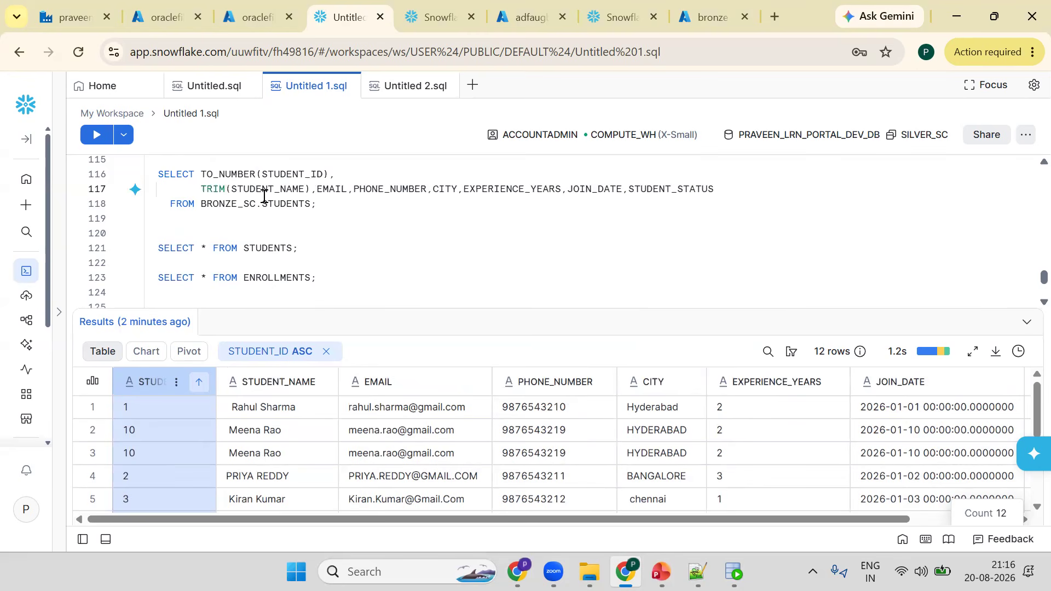
key("Return")
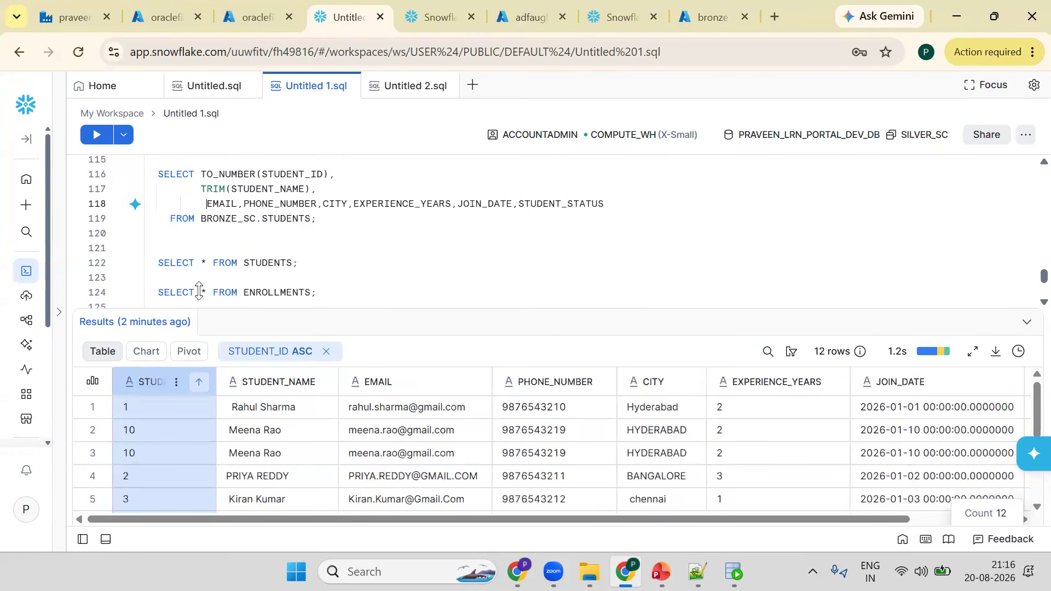
key("Up")
key("Left")
type("INITCAP(")
key("Right")
key("Right")
key("Right")
key("Right")
key("Right")
key("Right")
key("Right")
key("Right")
key("Right")
key("Right")
key("Right")
key("Right")
key("Right")
key("Right")
key("Right")
key("Right")
key("Right")
type(")")
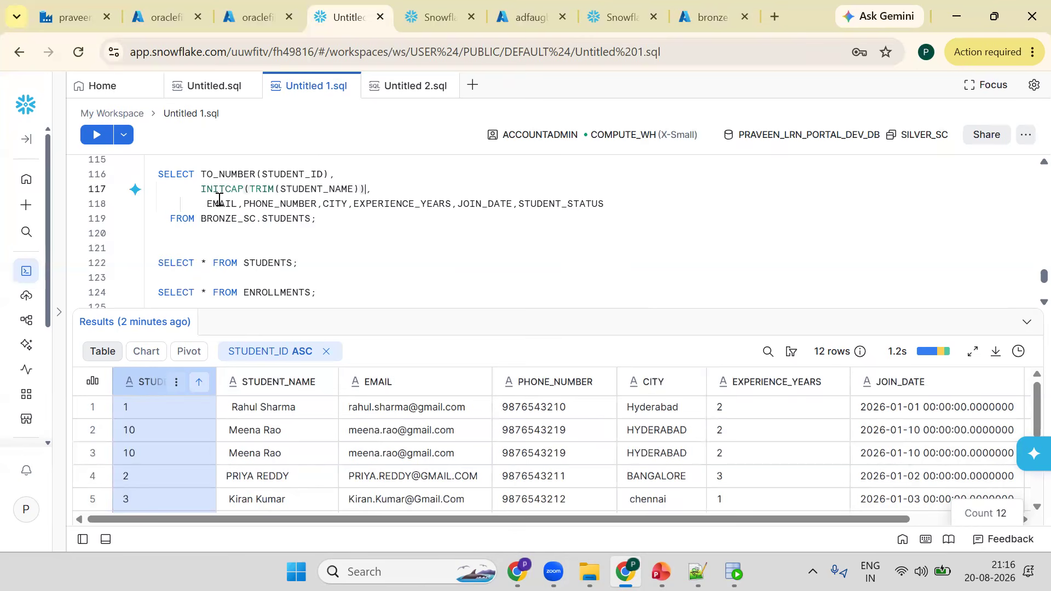
- Wrap EMAIL in LOWER(TRIM()) and break the column list after it
left_click(394, 455)
scroll(392, 462, "down", 1)
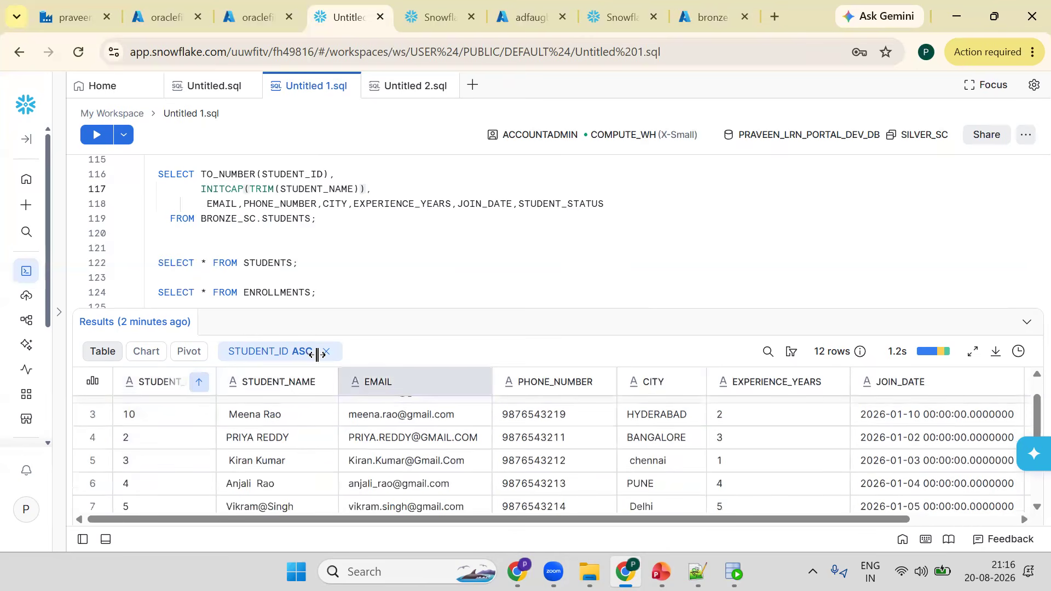
left_click(211, 201)
key("BackSpace")
key("BackSpace")
key("BackSpace")
key("BackSpace")
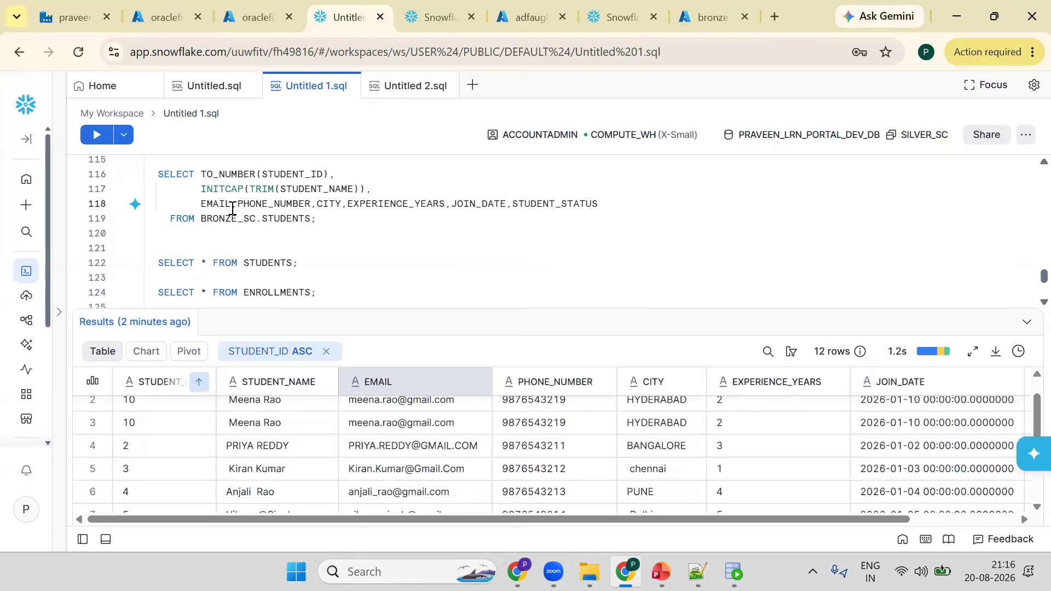
type("LOWW")
type("R")
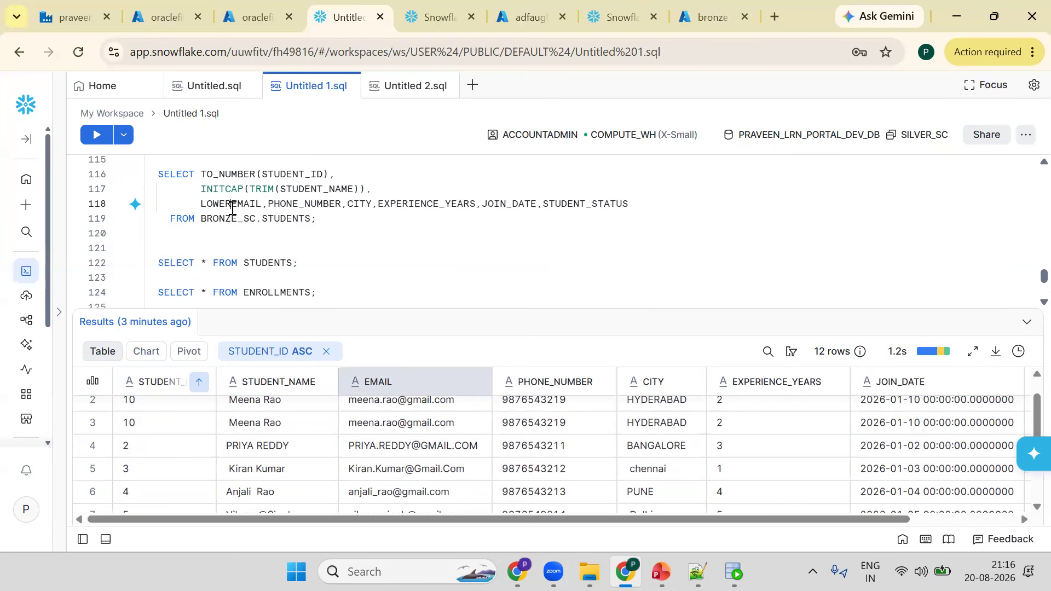
type("(TRIM(")
key("Right")
key("Right")
key("Right")
key("Right")
key("Right")
key("Right")
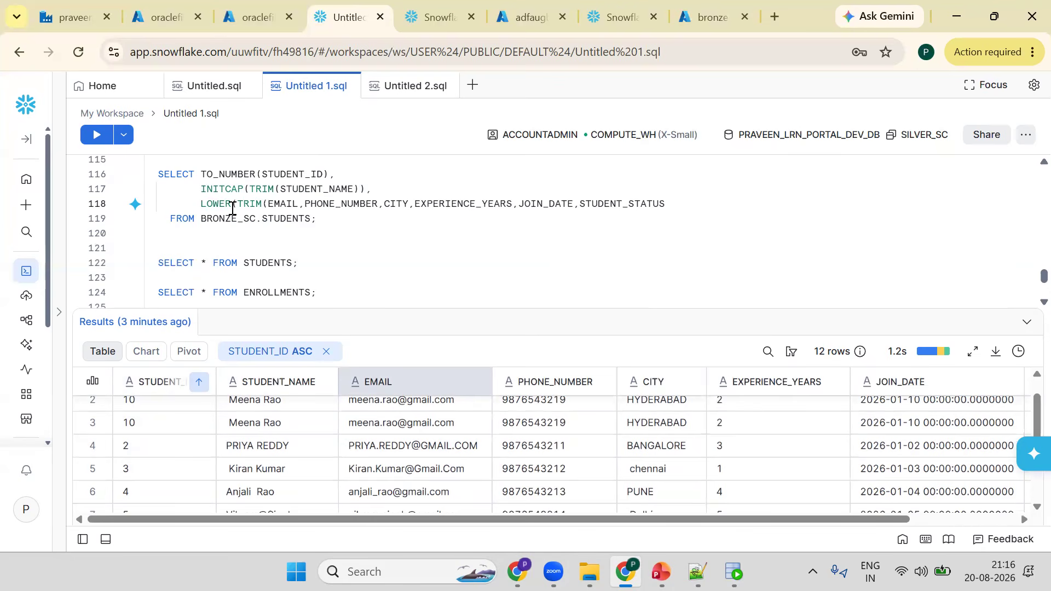
type("))")
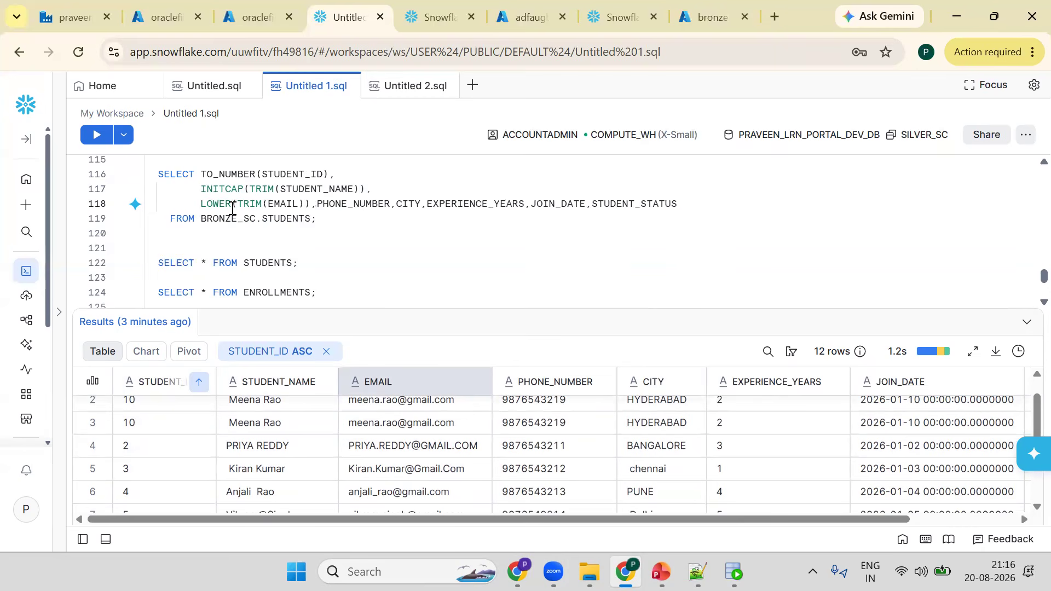
key("Return")
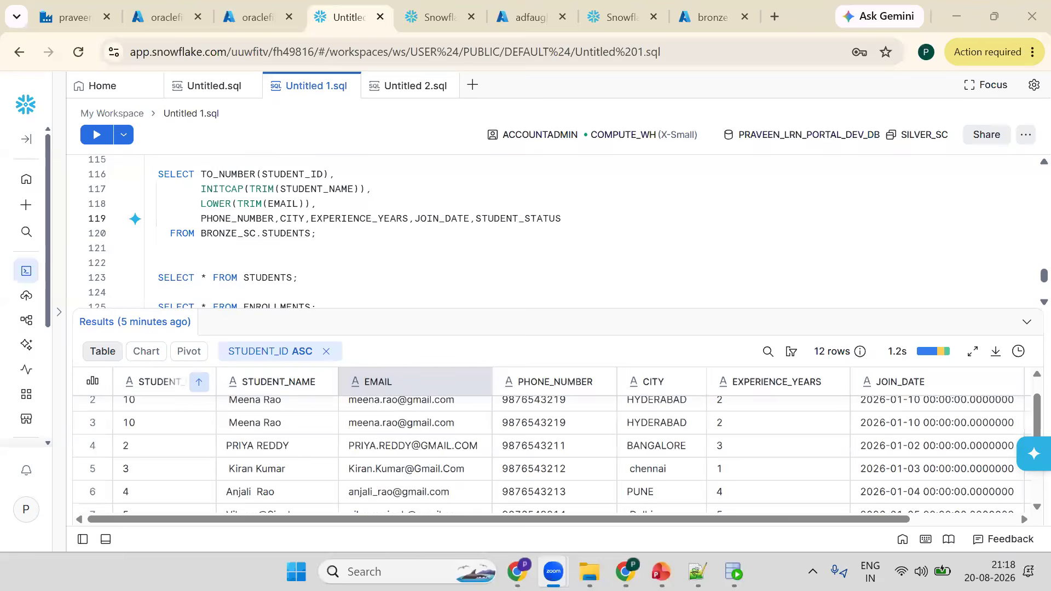
- Run the transformed bronze STUDENTS query and scroll through its results
left_click(310, 204)
key("ctrl+Return")
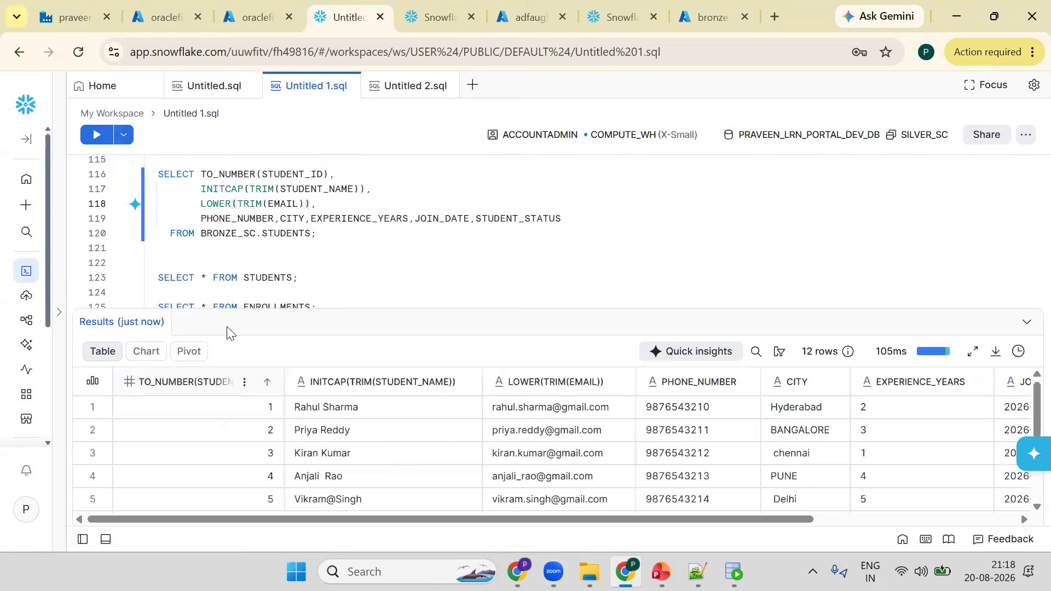
double_click(293, 175)
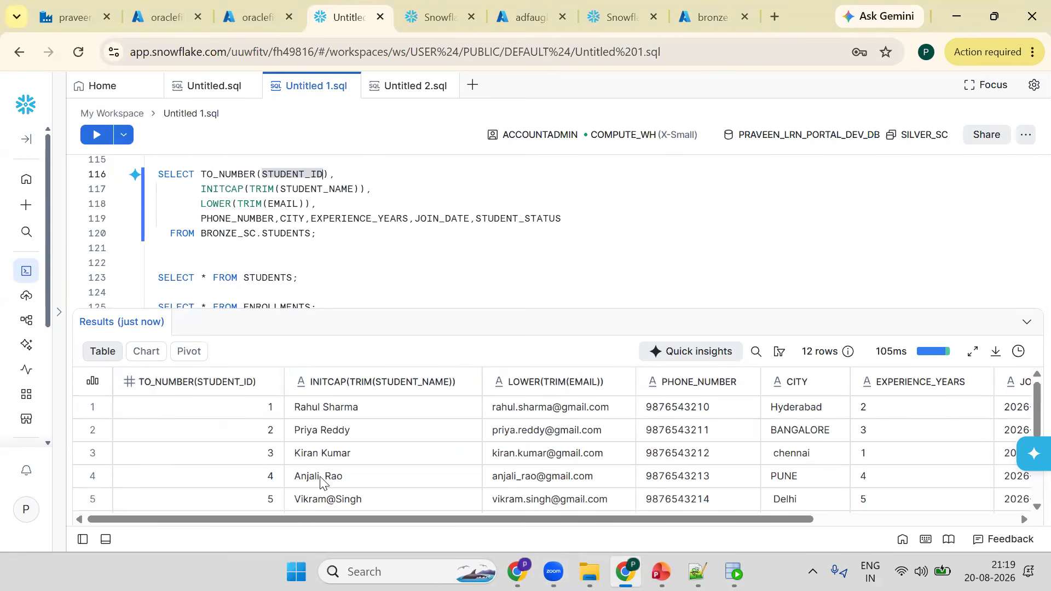
scroll(356, 478, "down", 1)
scroll(509, 438, "up", 1)
scroll(669, 440, "down", 3)
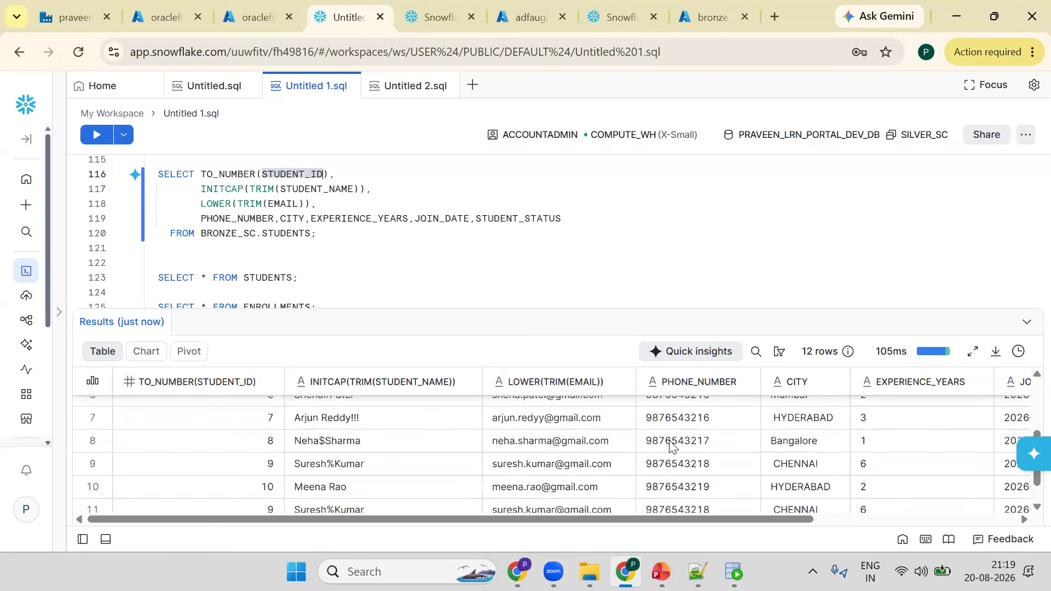
- Wrap PHONE_NUMBER in TO_NUMBER() by reusing the copied function name, then run the query
scroll(551, 438, "up", 2)
double_click(224, 176)
key("ctrl+c")
left_click(201, 211)
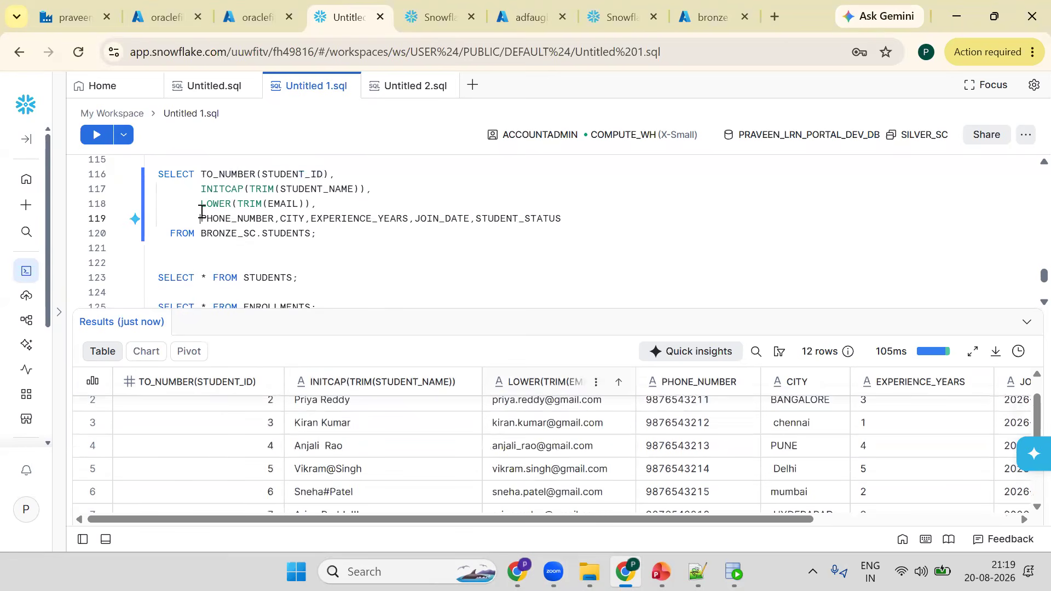
key("ctrl+v")
type("(")
key("Right")
key("Right")
key("Right")
key("Right")
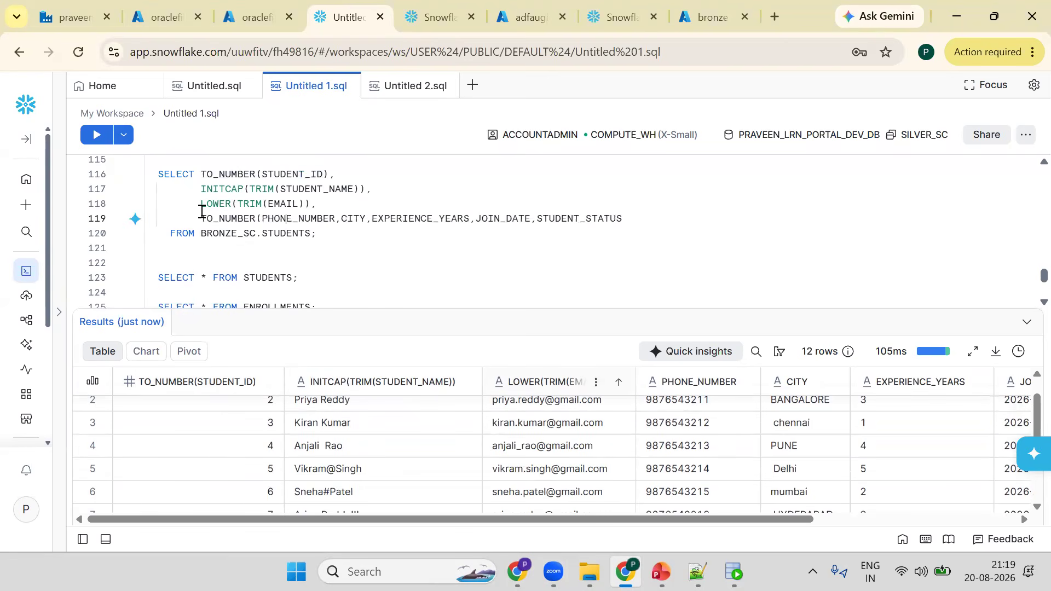
type(")")
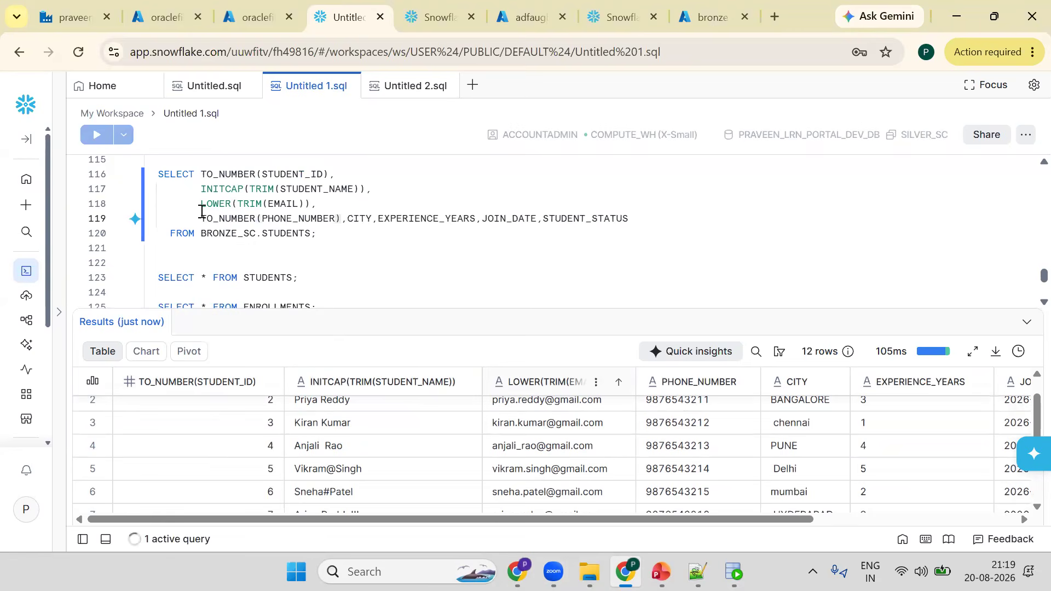
key("ctrl+Return")
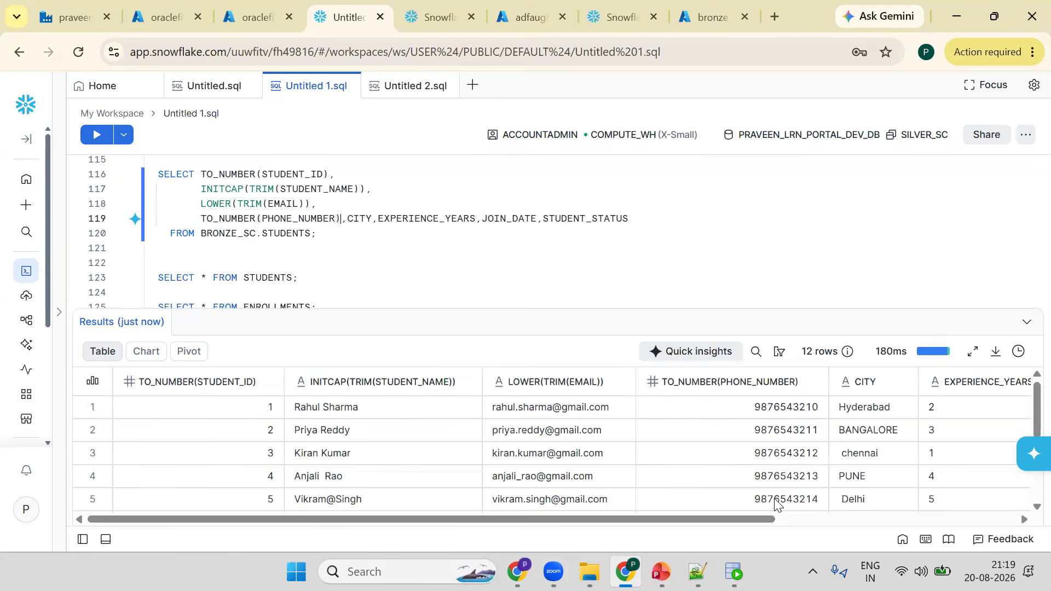
left_click_drag(769, 520, 806, 520)
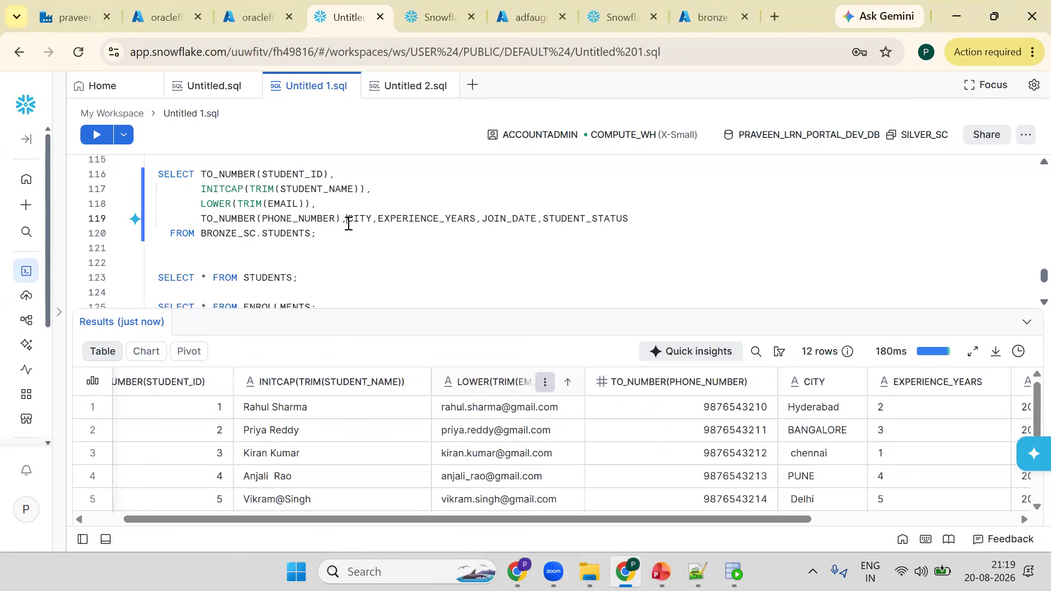
- Wrap CITY in LOWER(TRIM()) on its own line by reusing the copied email expression, then run the query
key("Return")
left_click(201, 204)
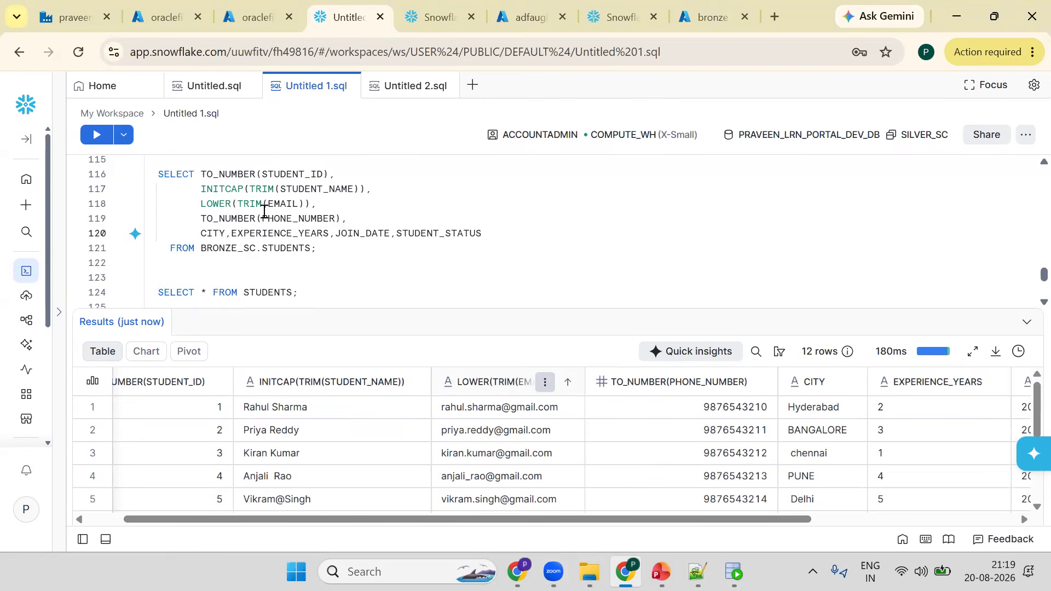
left_click(335, 204, "shift")
key("ctrl+c")
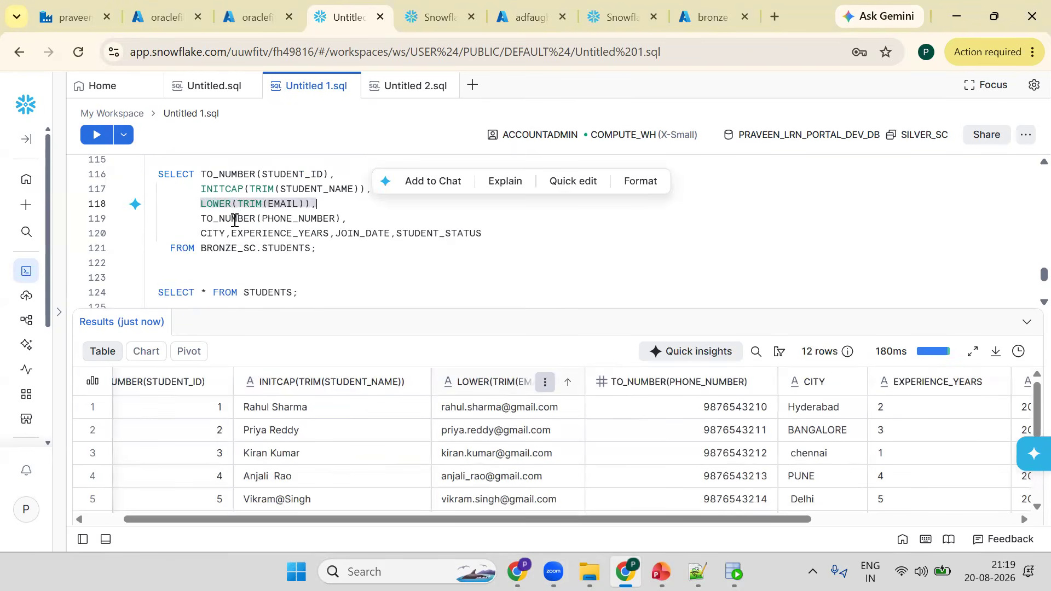
left_click(203, 233)
key("ctrl+v")
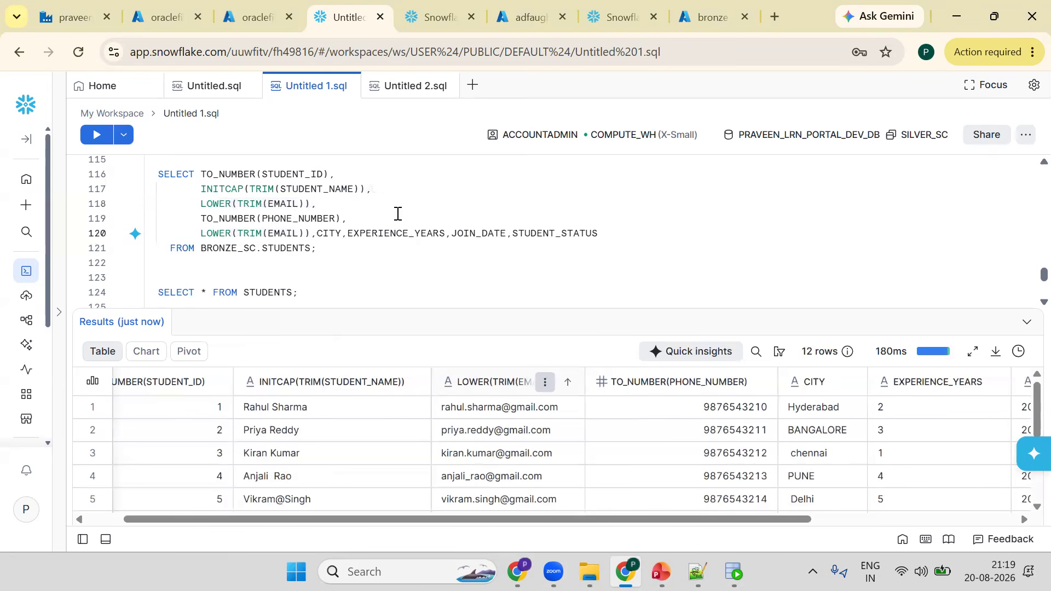
left_click(311, 234)
double_click(330, 234)
key("Delete")
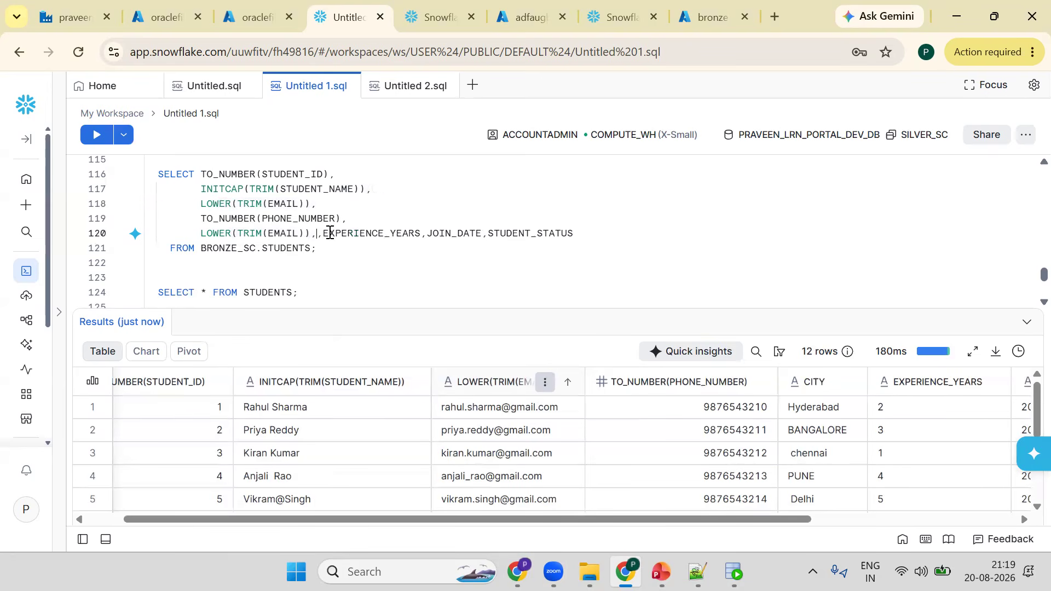
key("BackSpace")
key("Left")
key("Left")
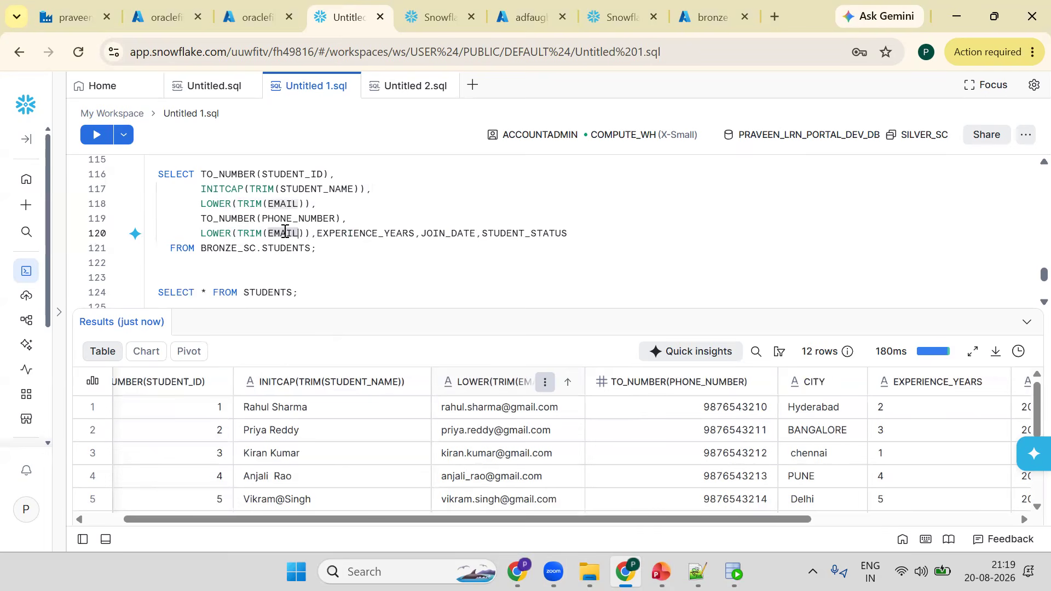
key("ctrl+BackSpace")
type("CITY")
left_click(309, 233)
key("Return")
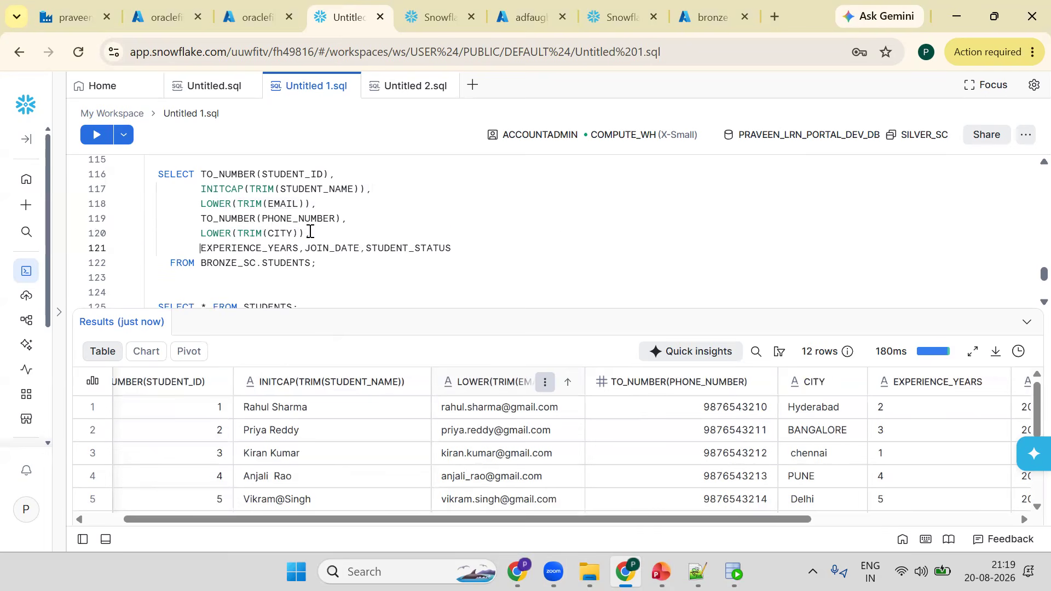
key("ctrl+Return")
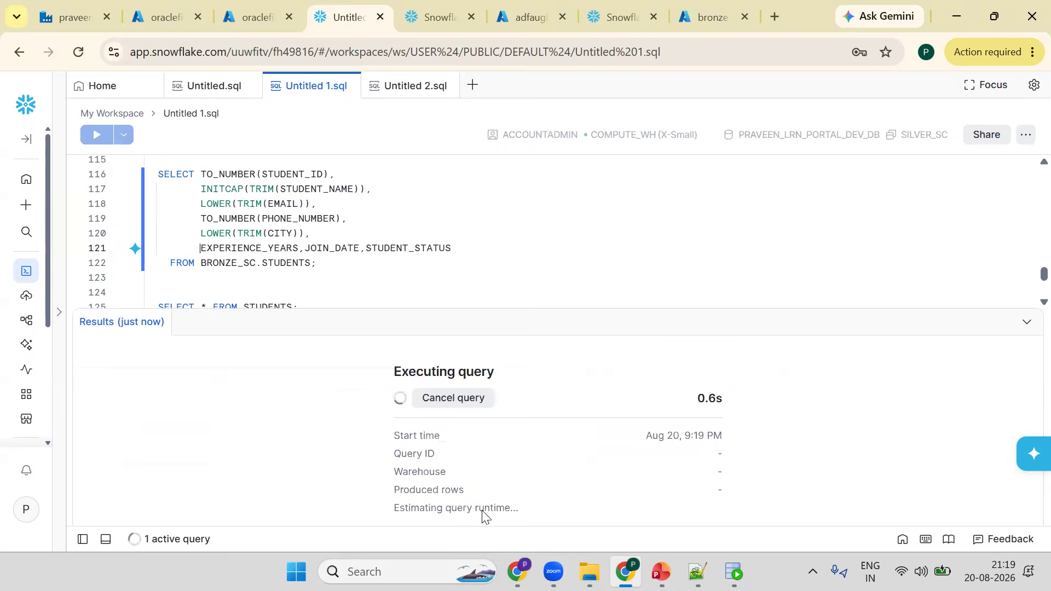
scroll(824, 528, "right", 5)
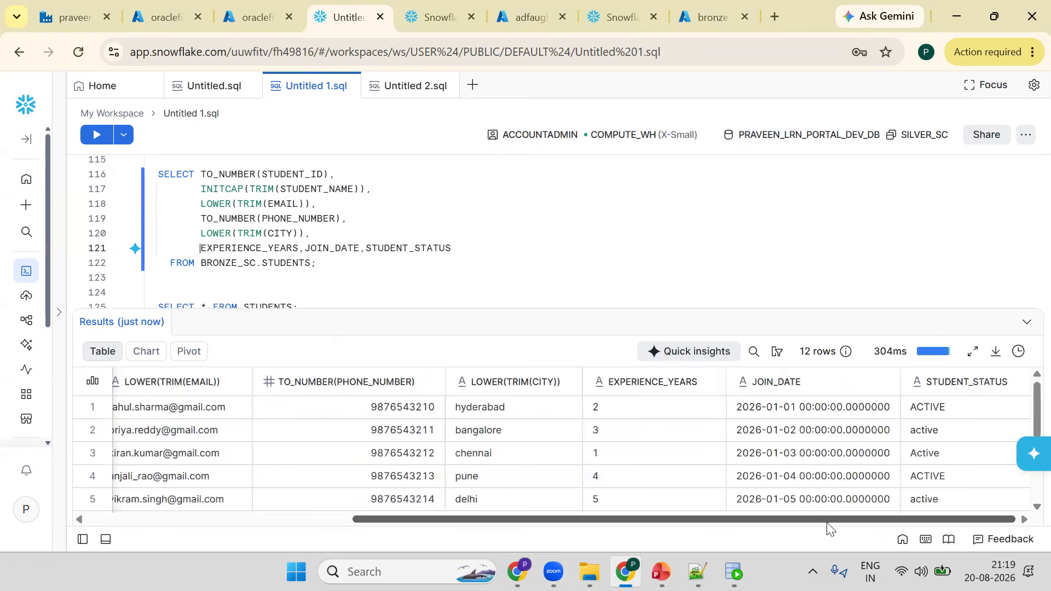
- Wrap EXPERIENCE_YEARS in TO_NUMBER() on its own line and run the query
double_click(209, 221)
key("ctrl+c")
left_click(200, 250)
key("ctrl+v")
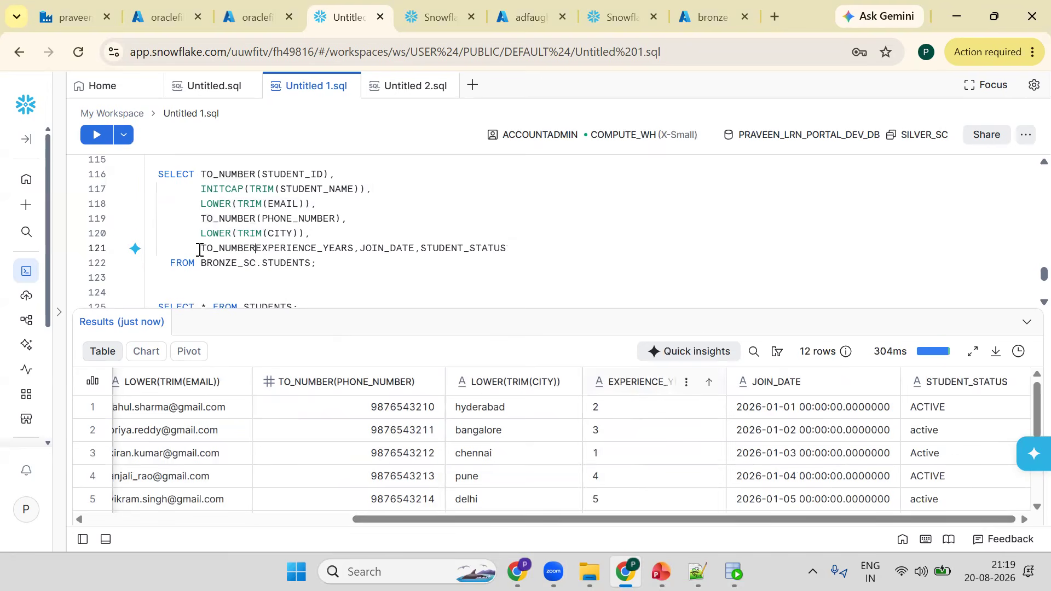
type("(")
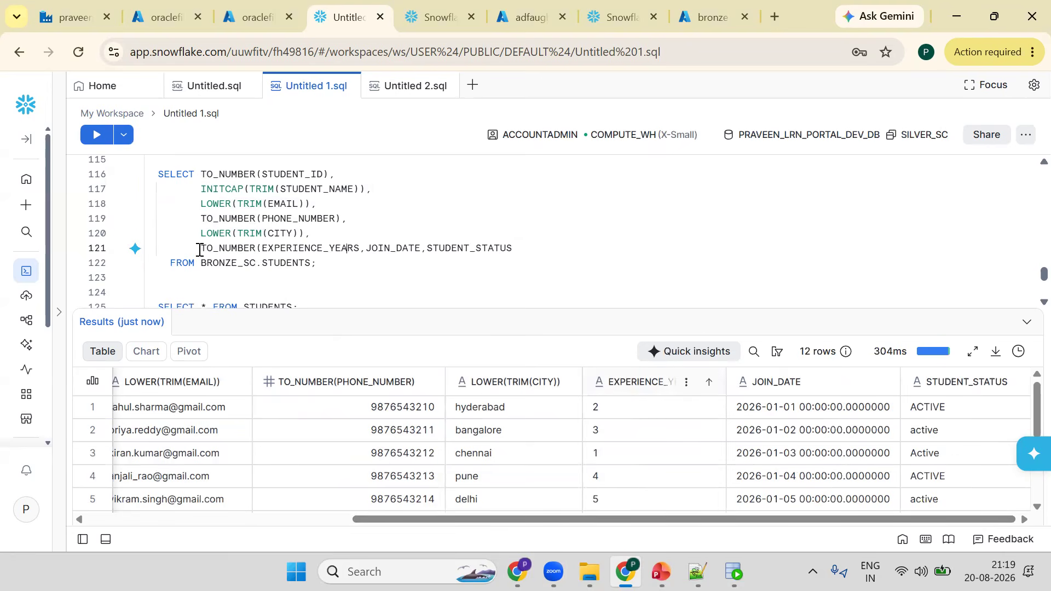
key("Right")
key("Right")
type(")")
key("Right")
key("ctrl+Return")
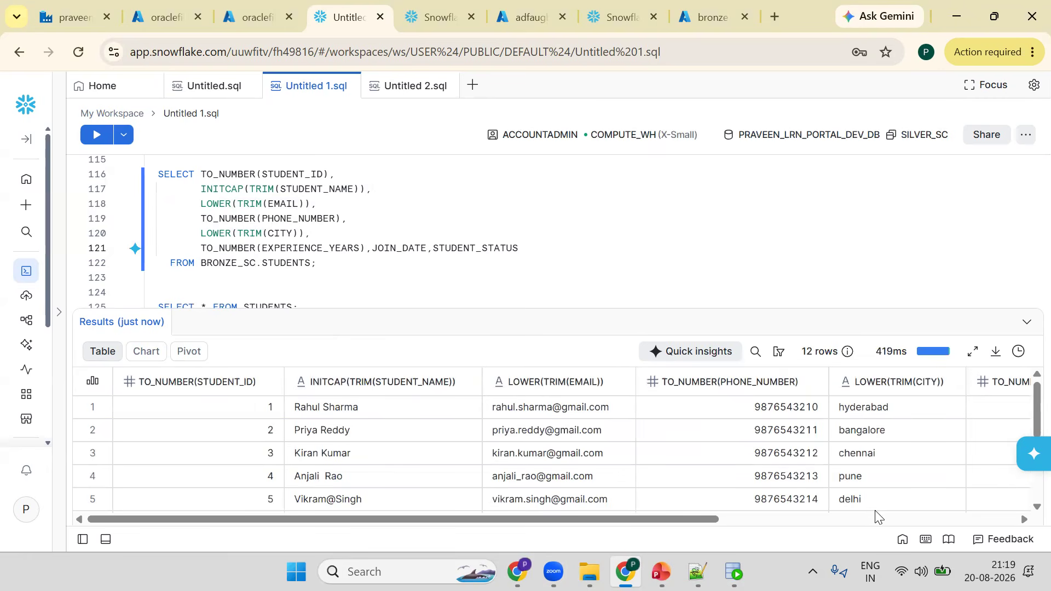
scroll(912, 507, "right", 5)
scroll(584, 387, "right", 1)
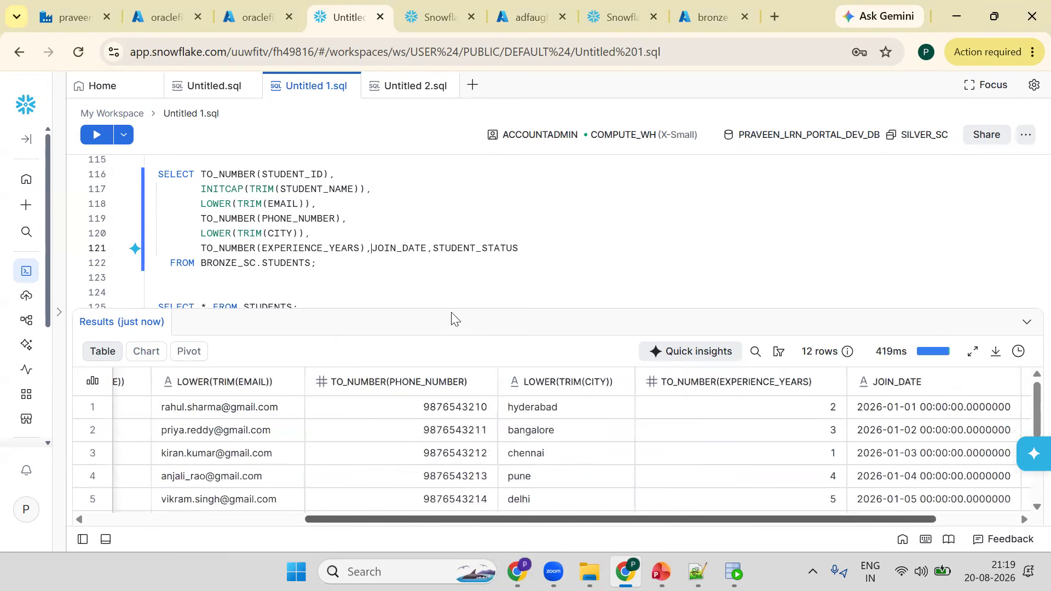
- Wrap JOIN_DATE in TO_DATE() on its own line and run the query
key("Return")
type("TO")
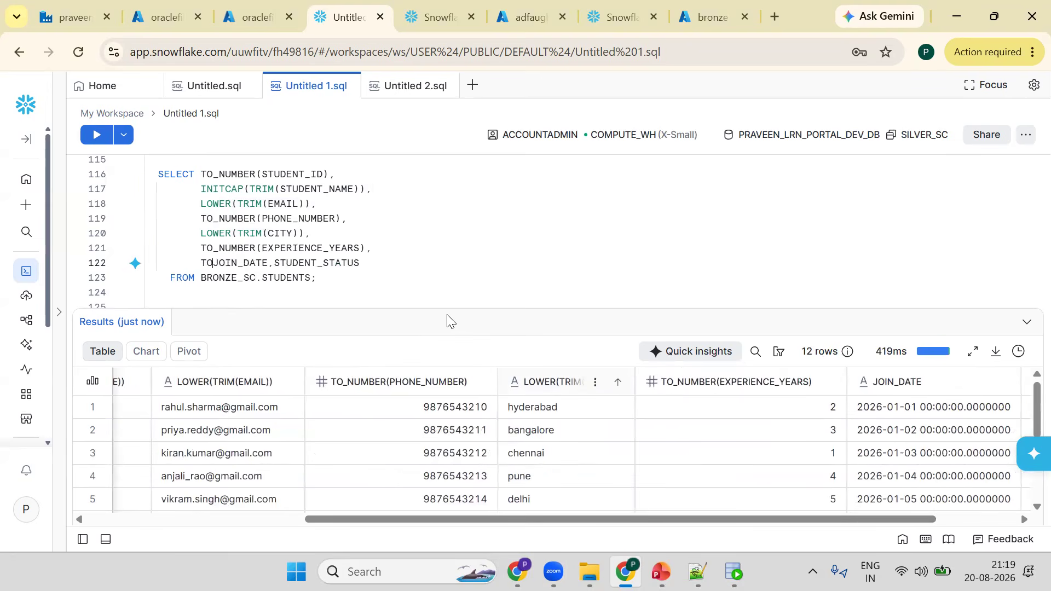
type("_DATE(")
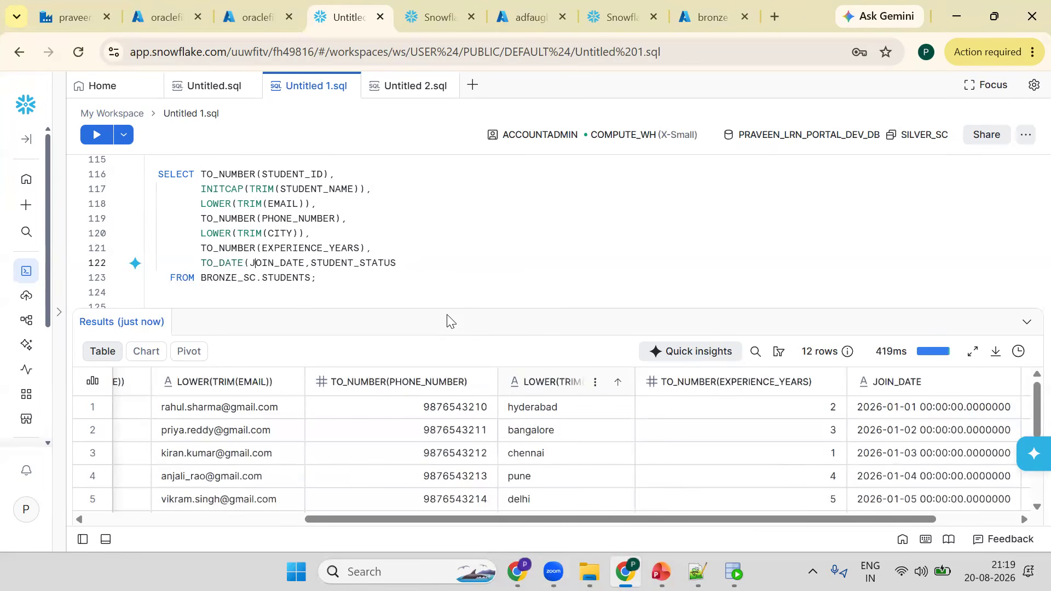
key("ctrl+Right")
type(")")
key("Right")
key("ctrl+Return")
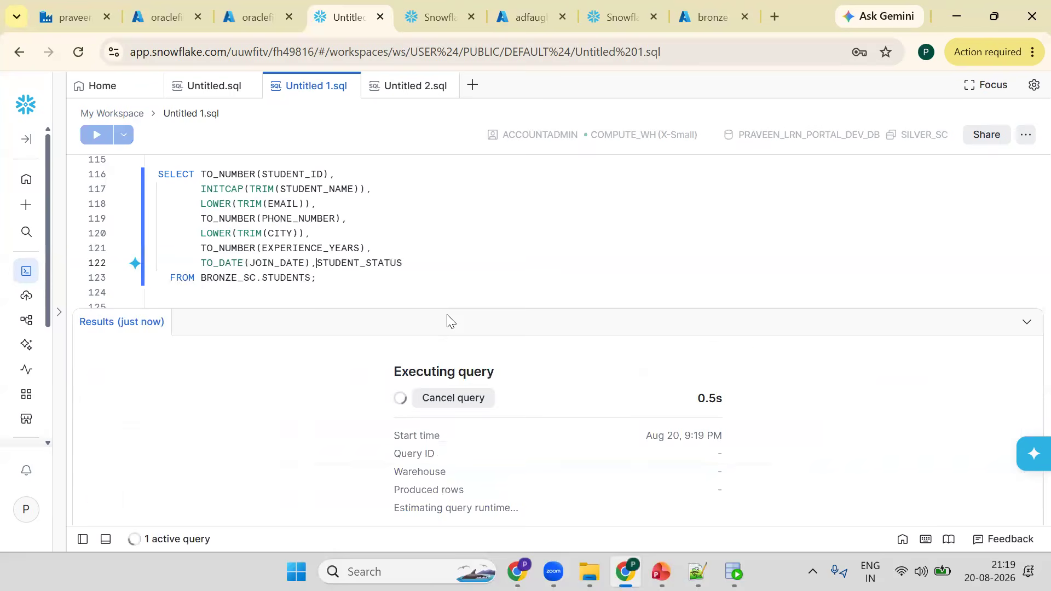
key("Return")
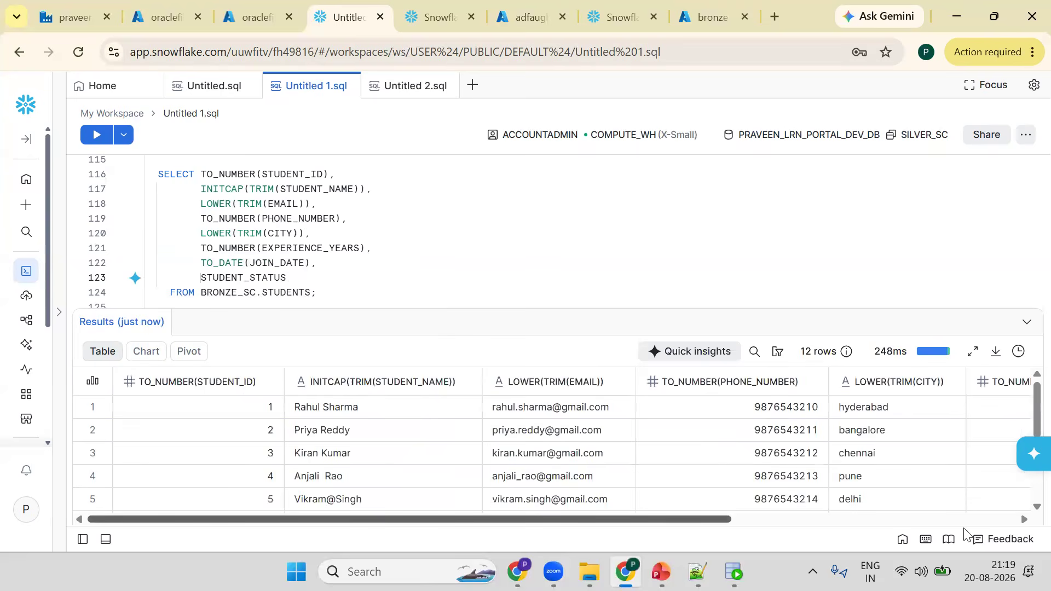
scroll(980, 510, "right", 5)
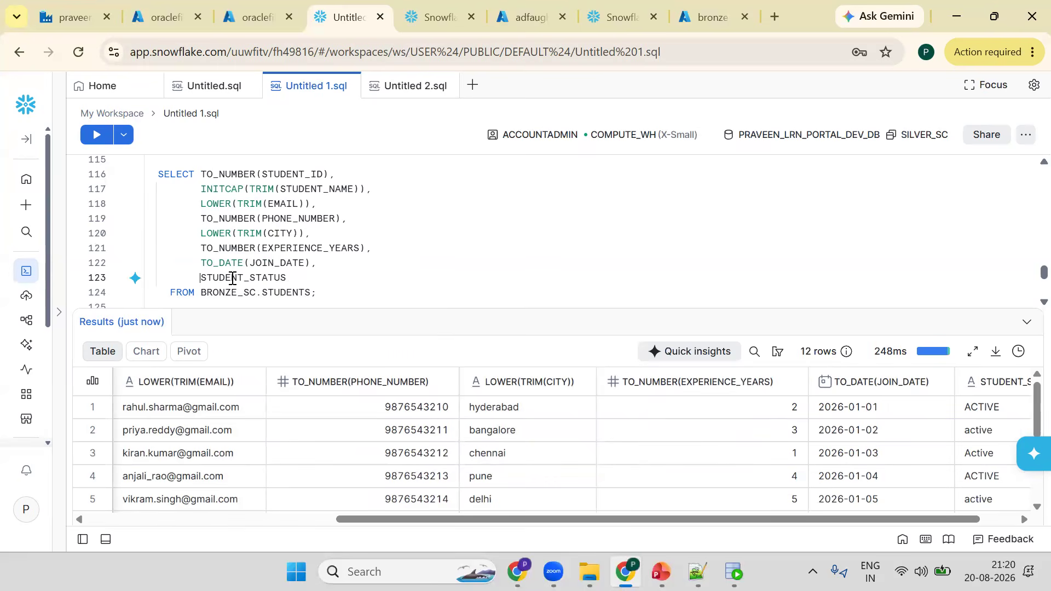
- Wrap STUDENT_STATUS in UPPER(), run the query, and enlarge the results pane to review all rows
type("UPPER(")
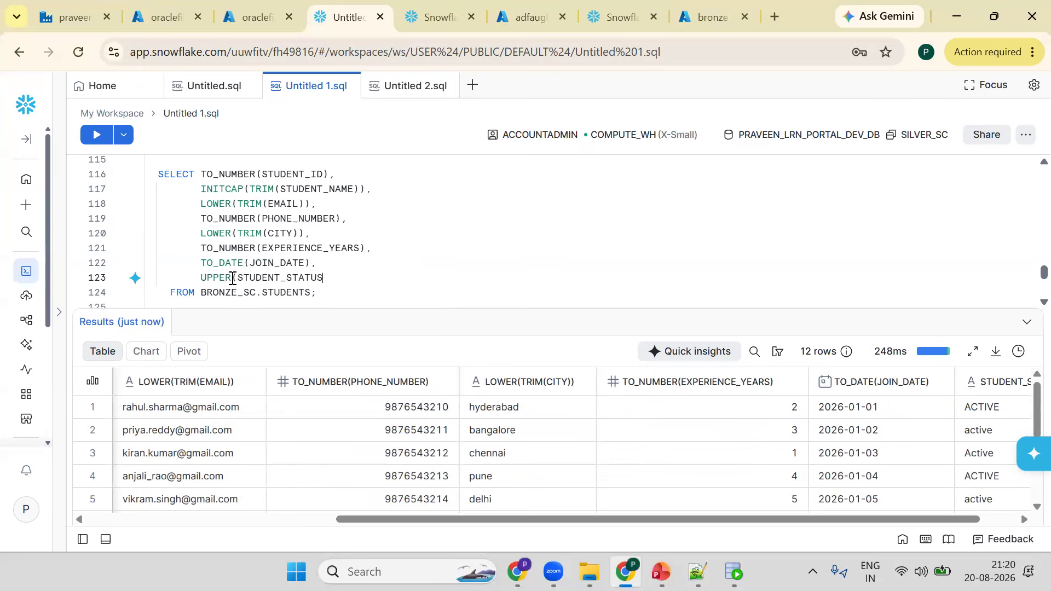
type(")")
key("ctrl+Return")
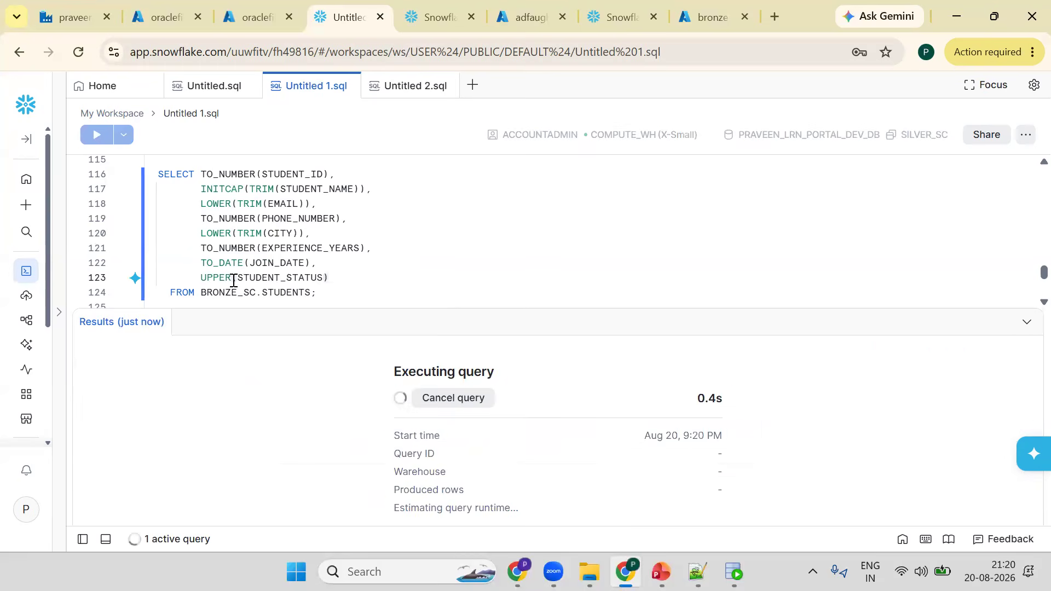
left_click_drag(236, 308, 235, 353)
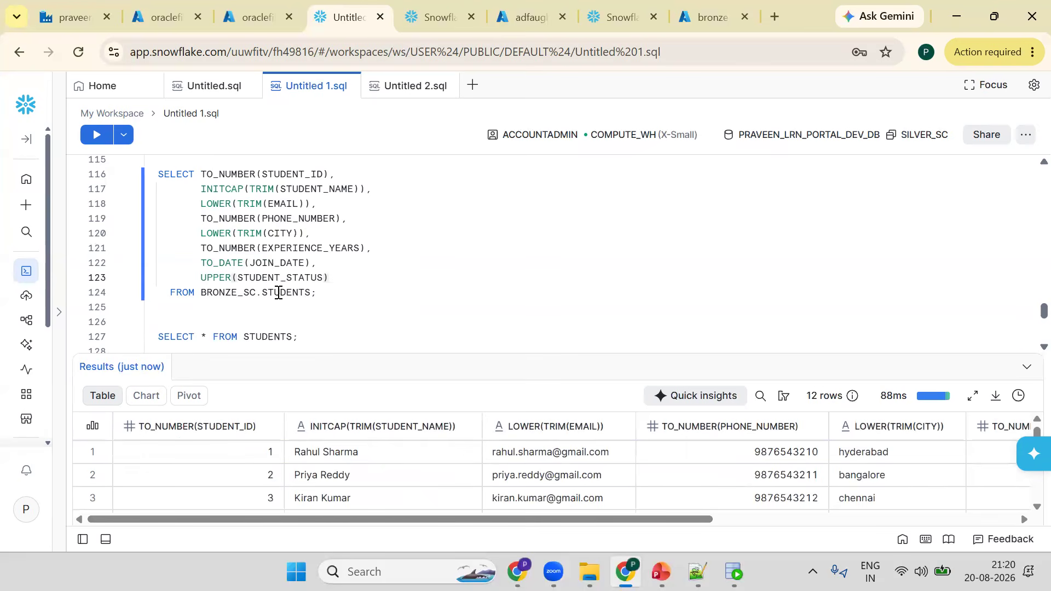
key("Down")
left_click_drag(322, 355, 359, 231)
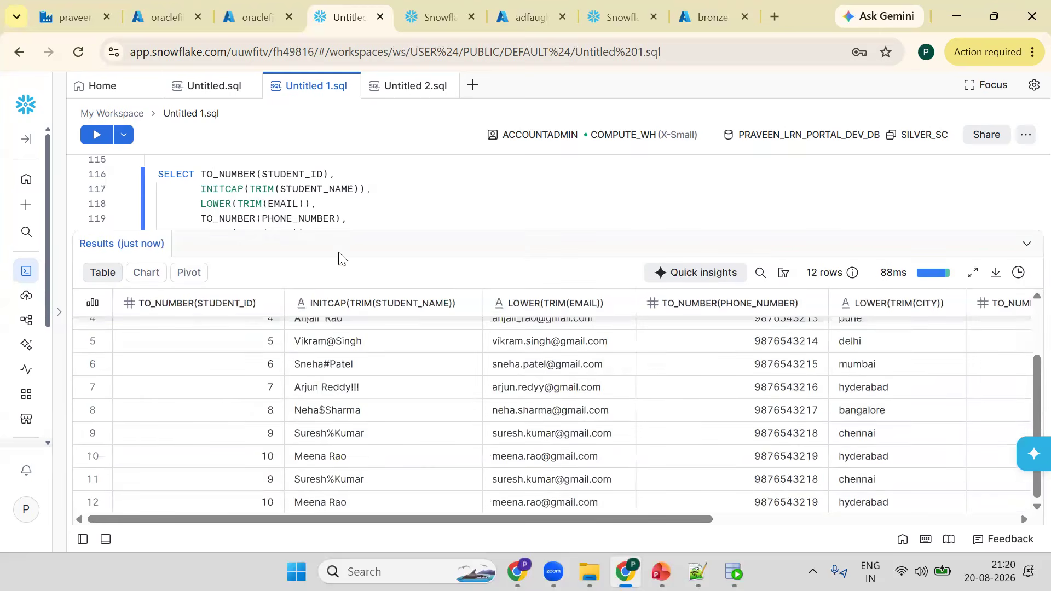
left_click_drag(340, 282, 330, 338)
left_click(329, 290)
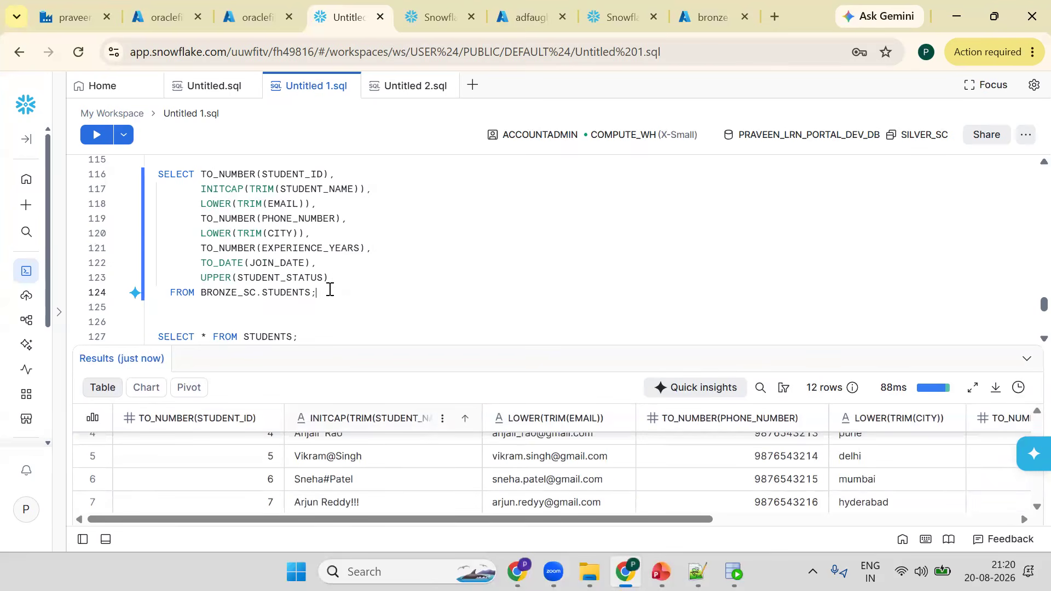
- Add a ROW_NUMBER() OVER (PARTITION BY STUDENT_ID ORDER BY STUDENT_ID) column aliased RN and run the query
key("Up")
key("End")
type(",")
key("Return")
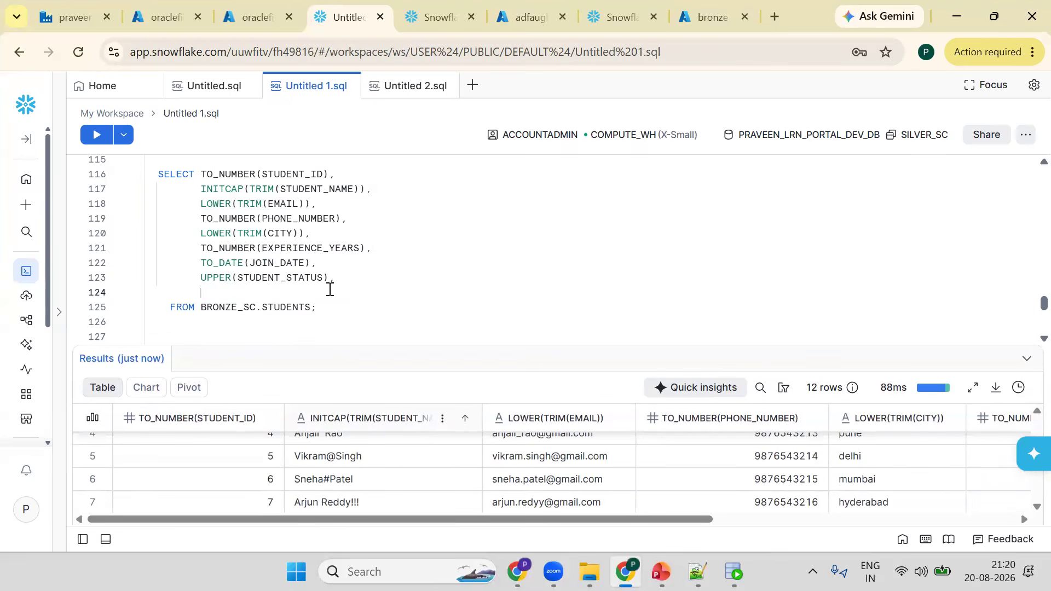
type("ROW")
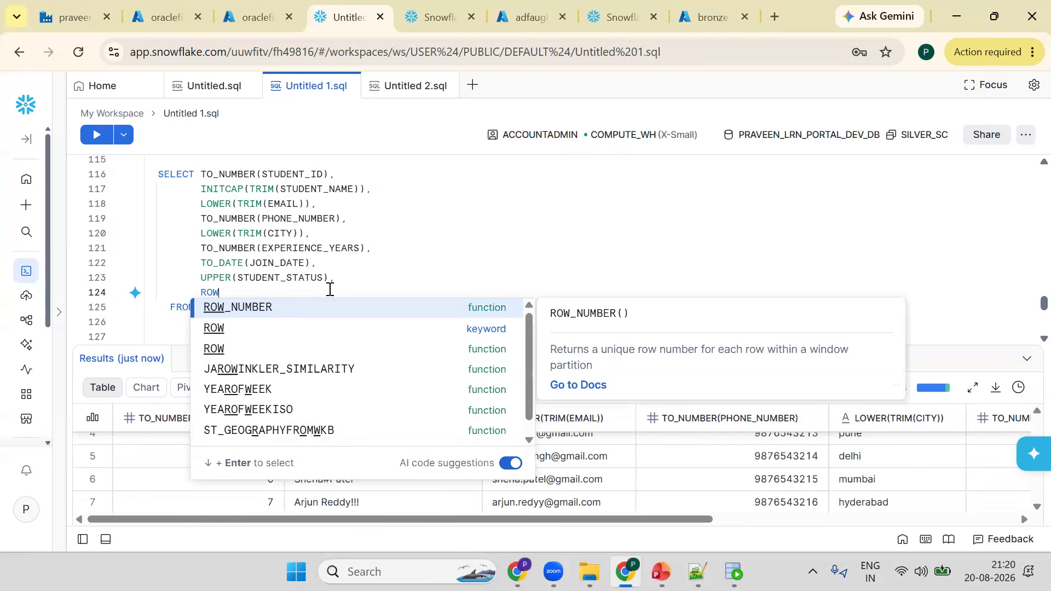
type("_NUMBER")
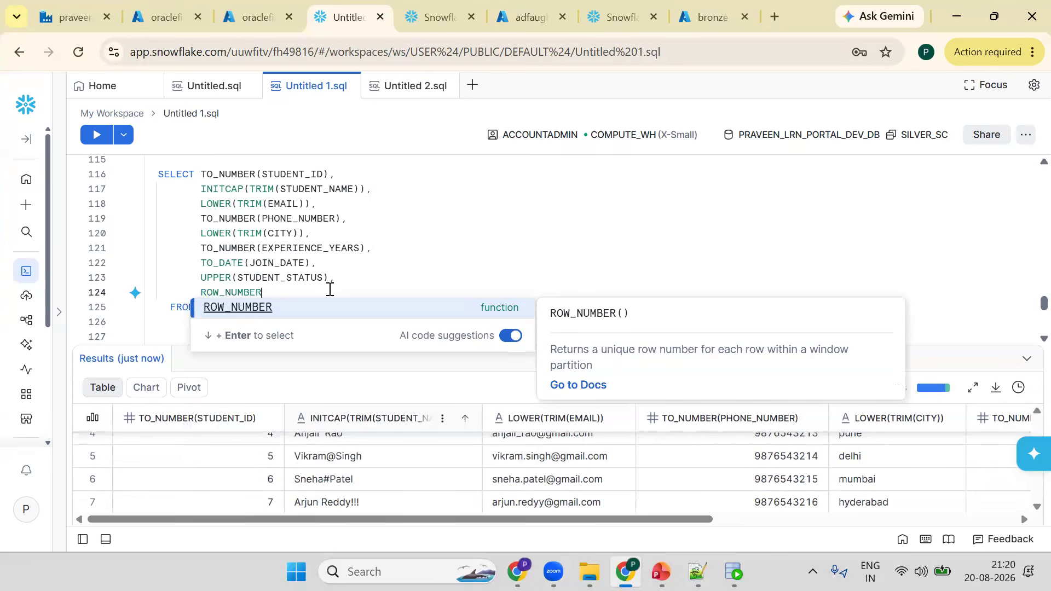
type("() OVER (")
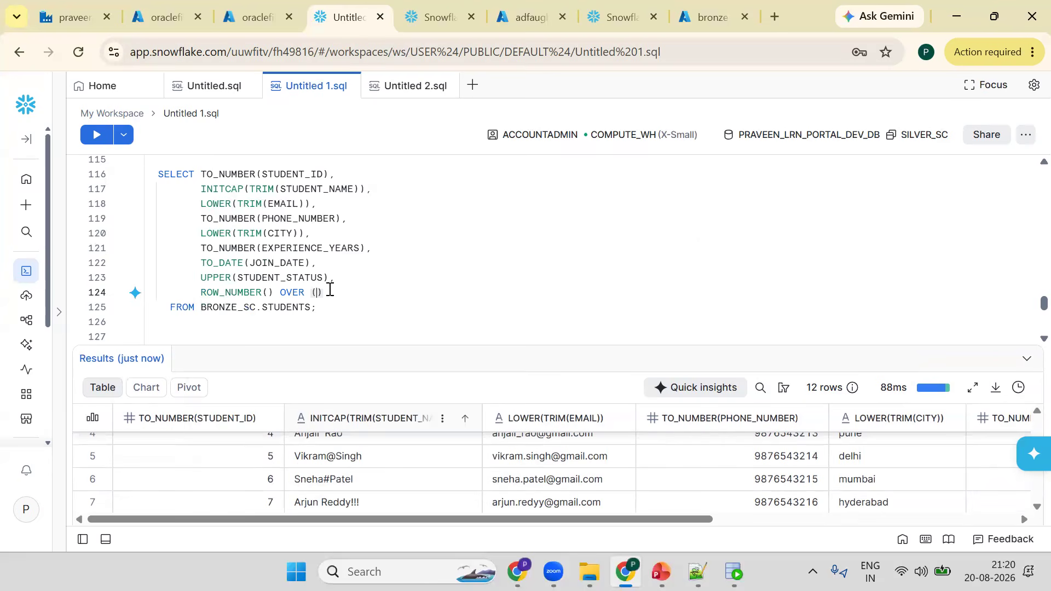
type("ORDER ")
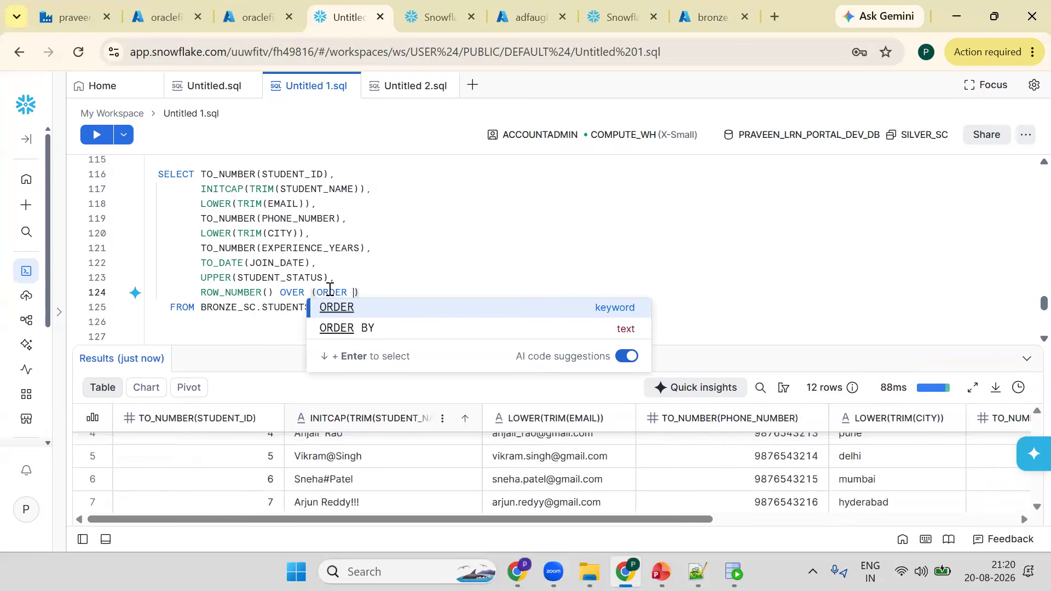
type("BY")
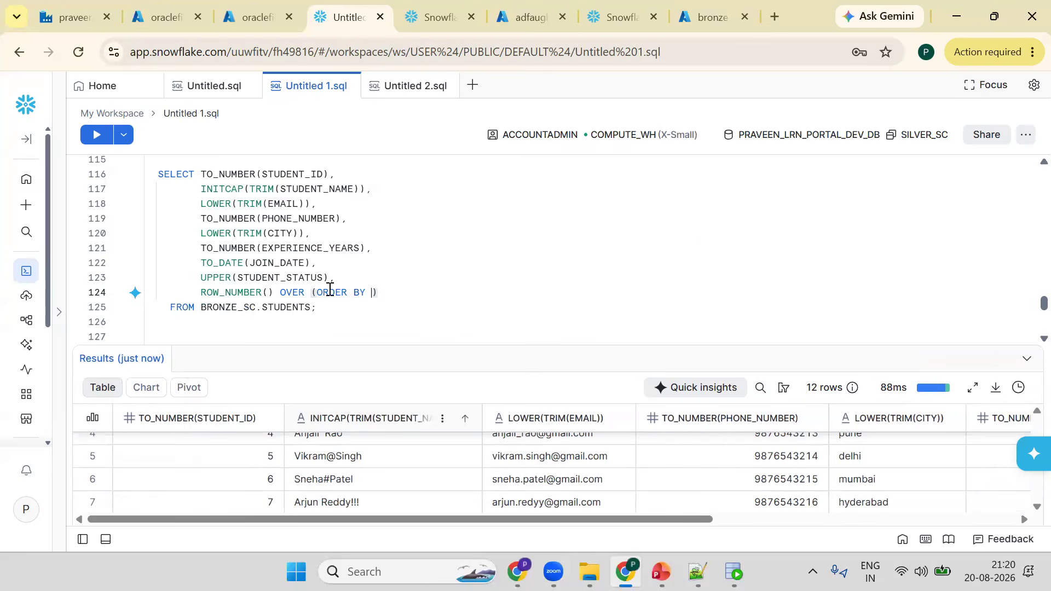
left_click(330, 290)
type("(PART ")
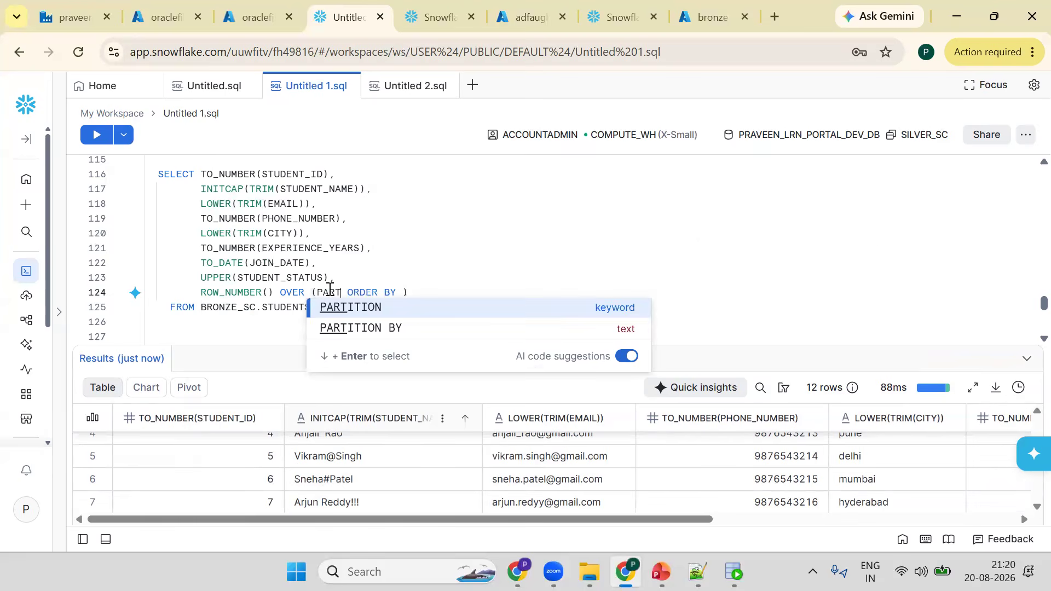
type("I")
key("Return")
type("B")
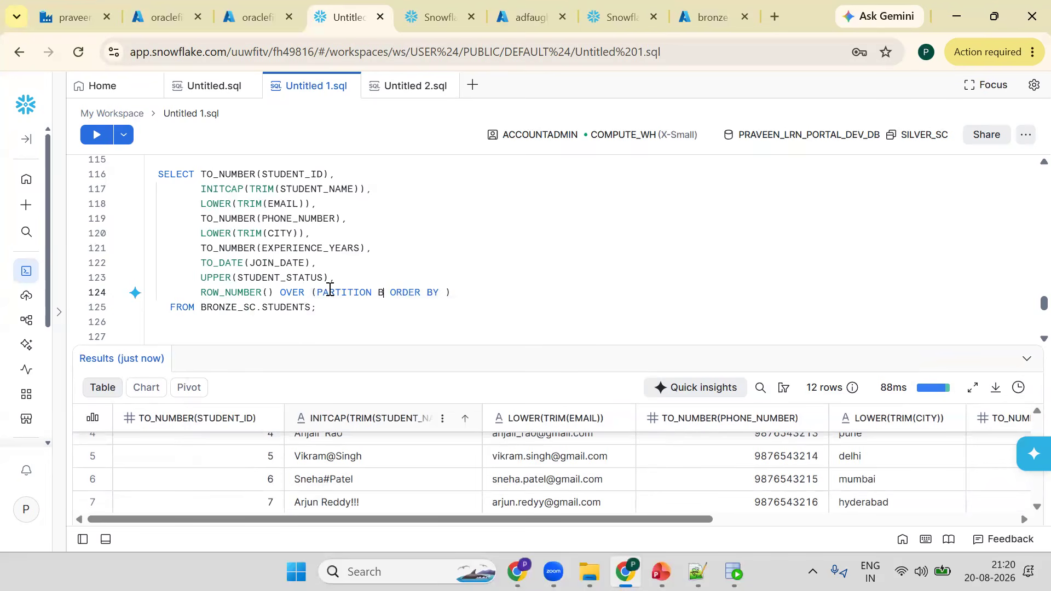
type("Y STU")
key("Return")
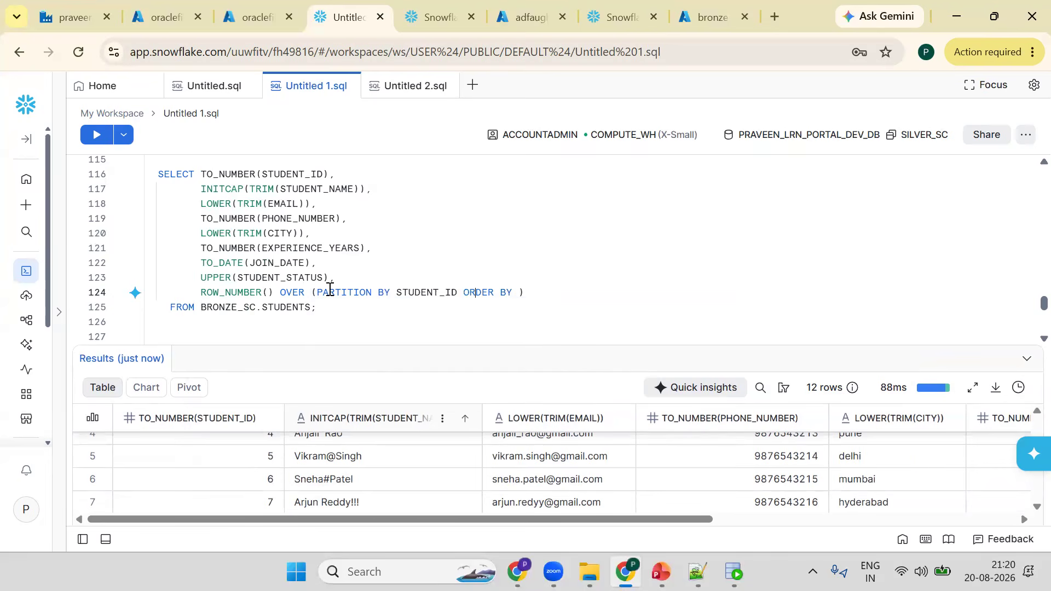
type("STU")
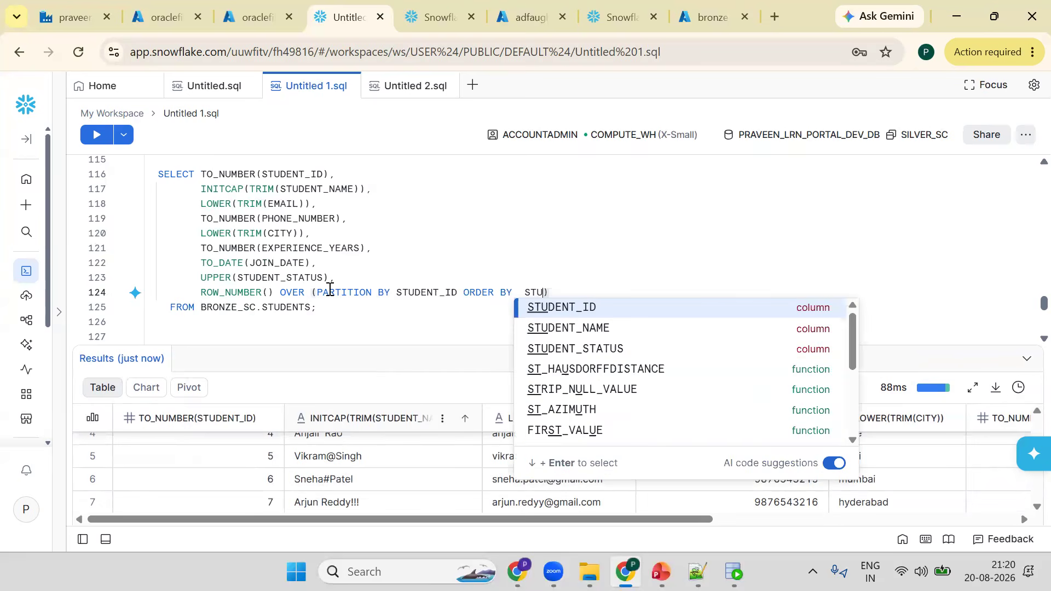
type("DN")
key("Return")
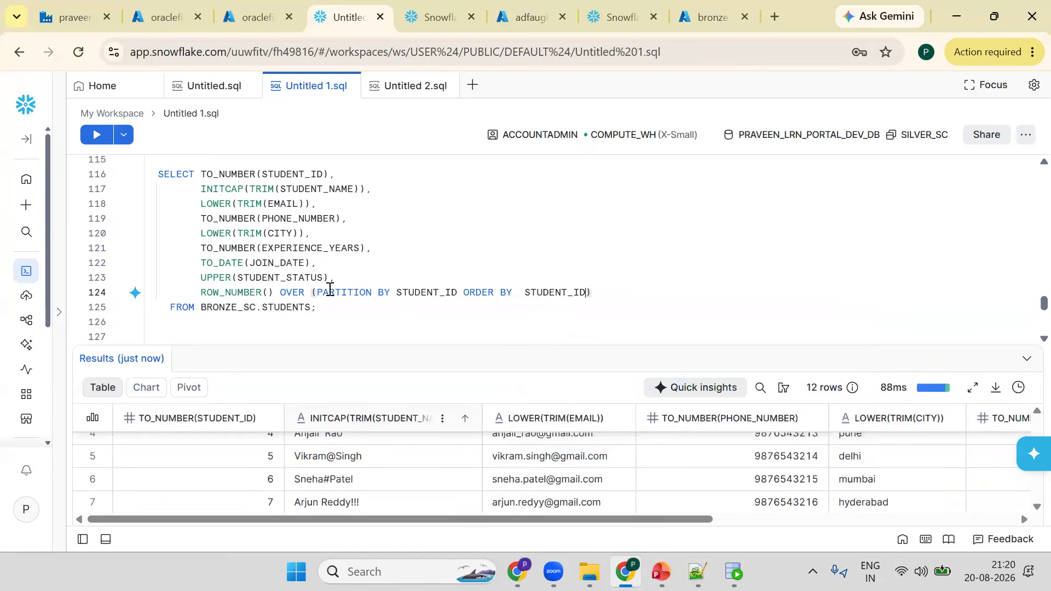
type(") RN")
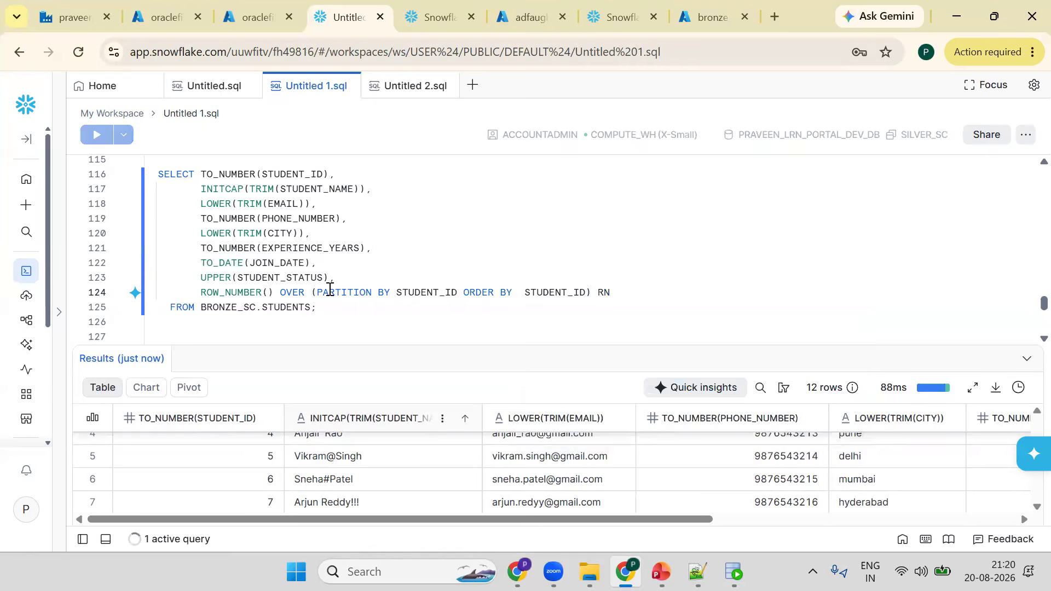
key("ctrl+Return")
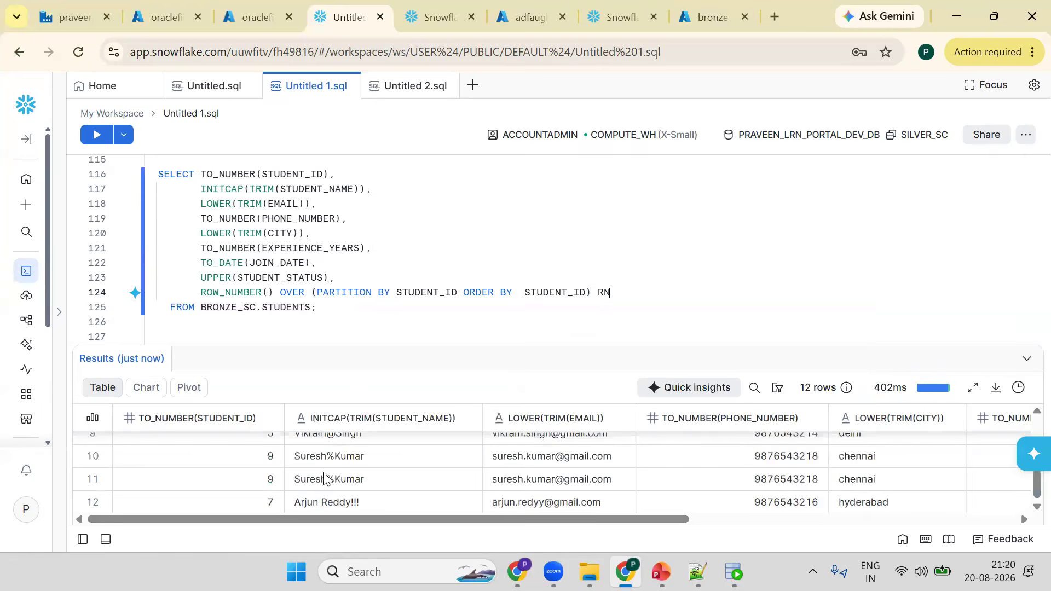
- Review the RN column in the results and open a WITH CTE AS ( clause above the student SELECT
scroll(1011, 501, "right", 10)
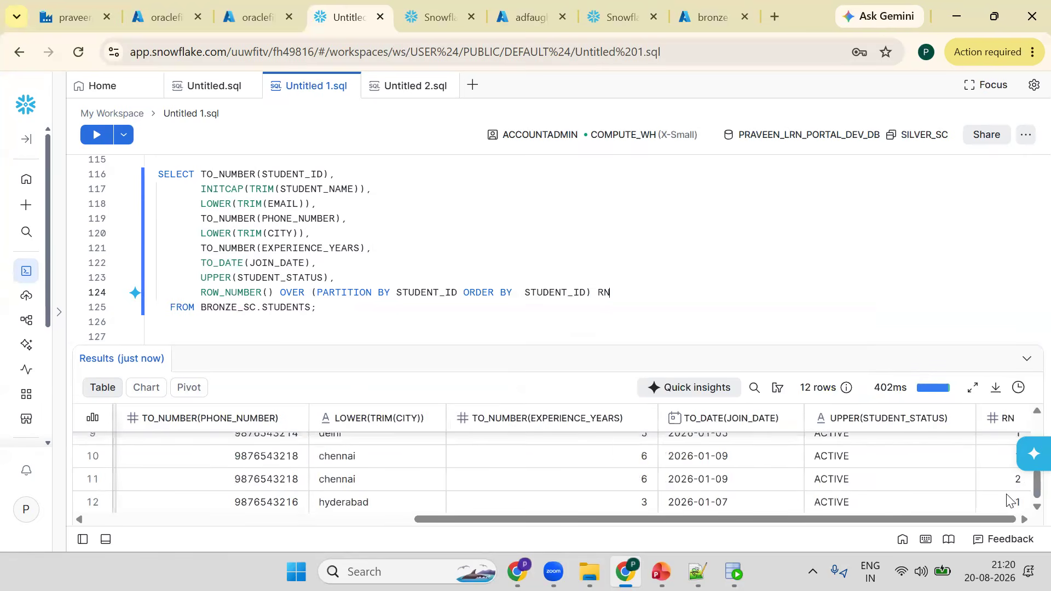
scroll(858, 451, "up", 4)
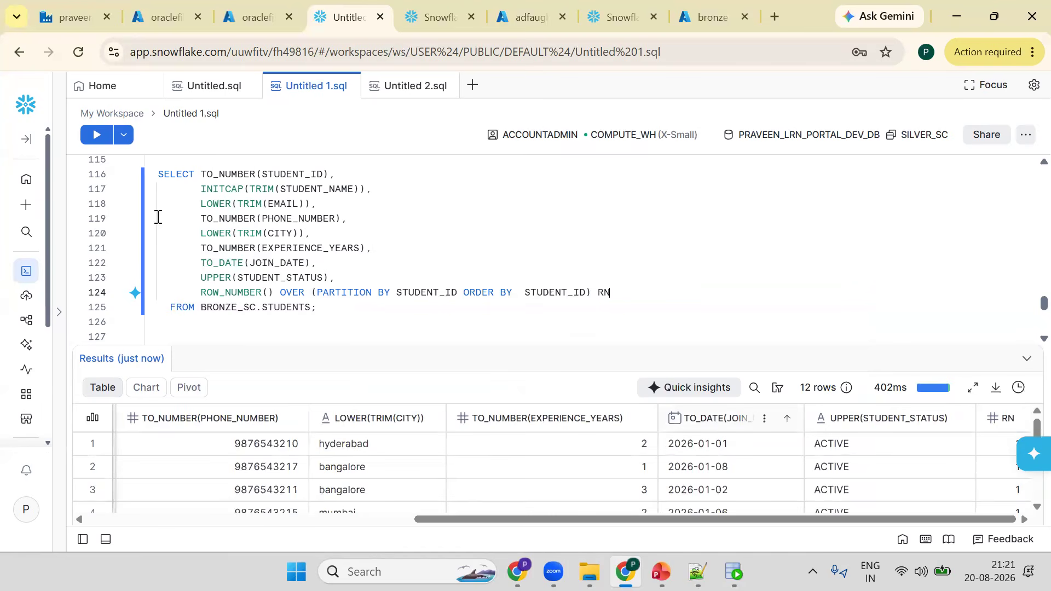
left_click_drag(247, 345, 241, 436)
left_click(159, 176)
key("Return")
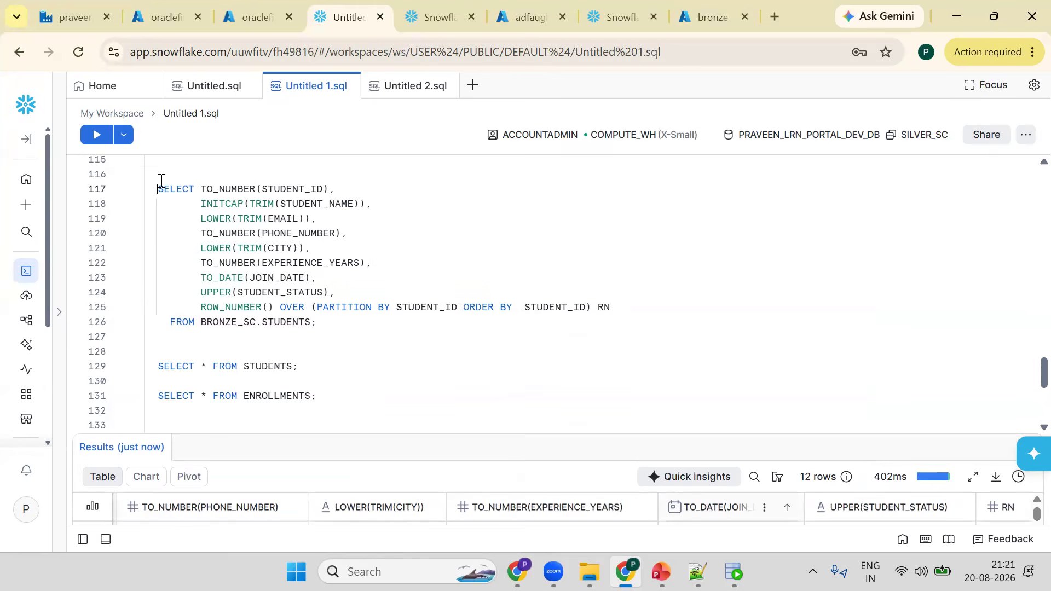
key("Up")
type("WI")
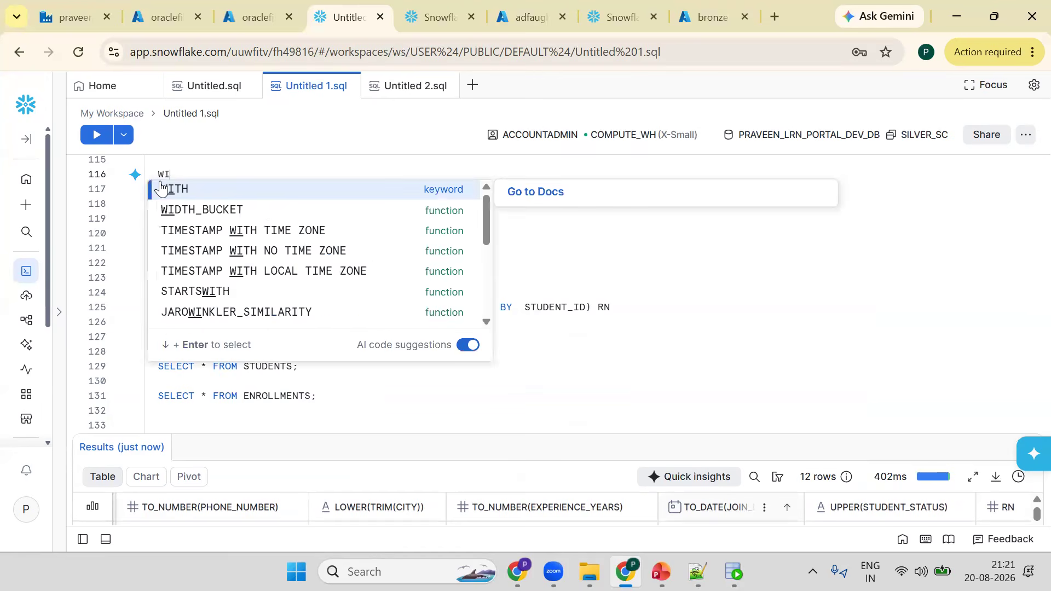
type("TH CTE AS ")
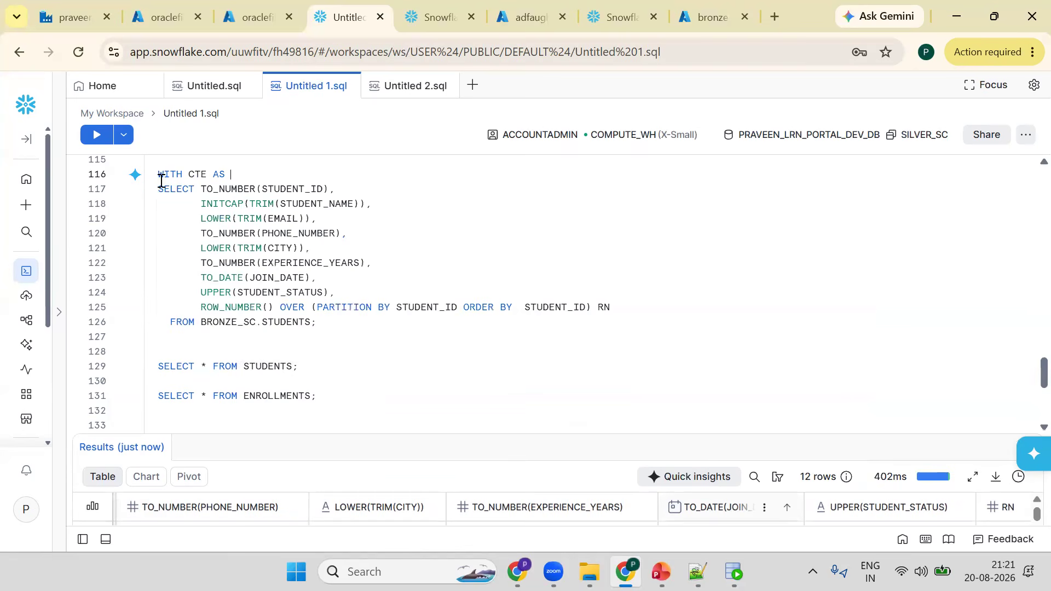
type("(")
- Close the CTE after the FROM BRONZE_SC.STUDENTS line, add SELECT * FROM CTE, and run the query
key("Down")
key("Down")
key("Down")
key("Down")
key("Down")
key("Down")
key("Down")
key("Down")
key("Down")
key("Down")
key("End")
key("Left")
type(")")
key("Return")
type("SELE")
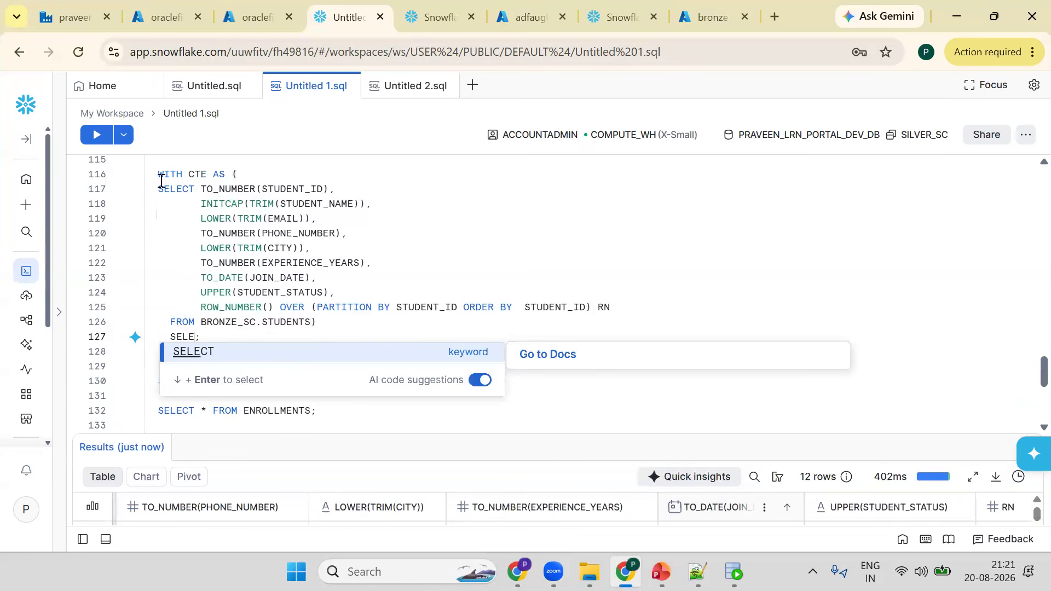
type("CT * FROM CTE")
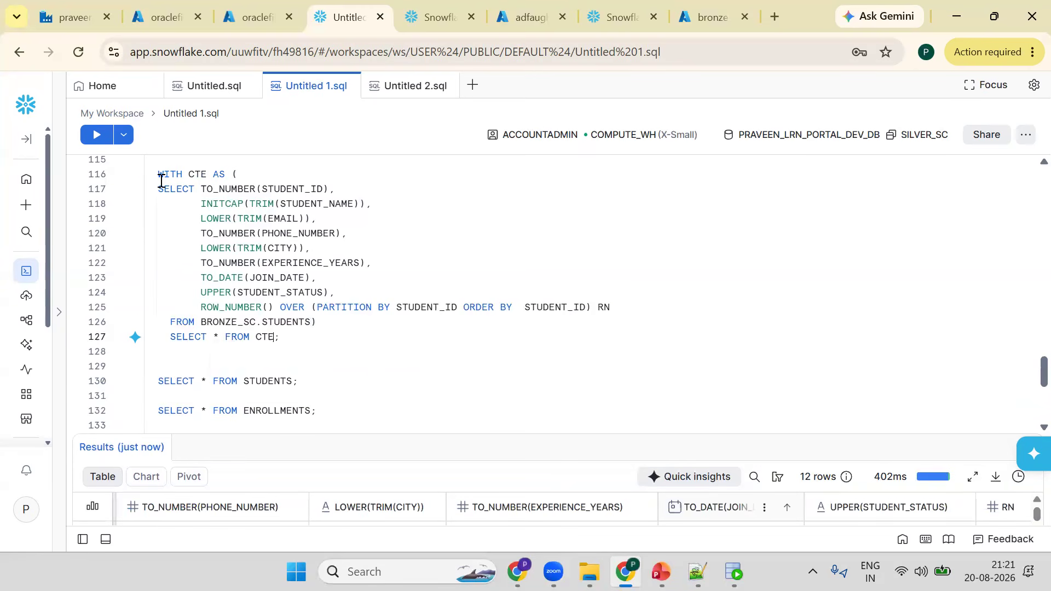
key("ctrl+Return")
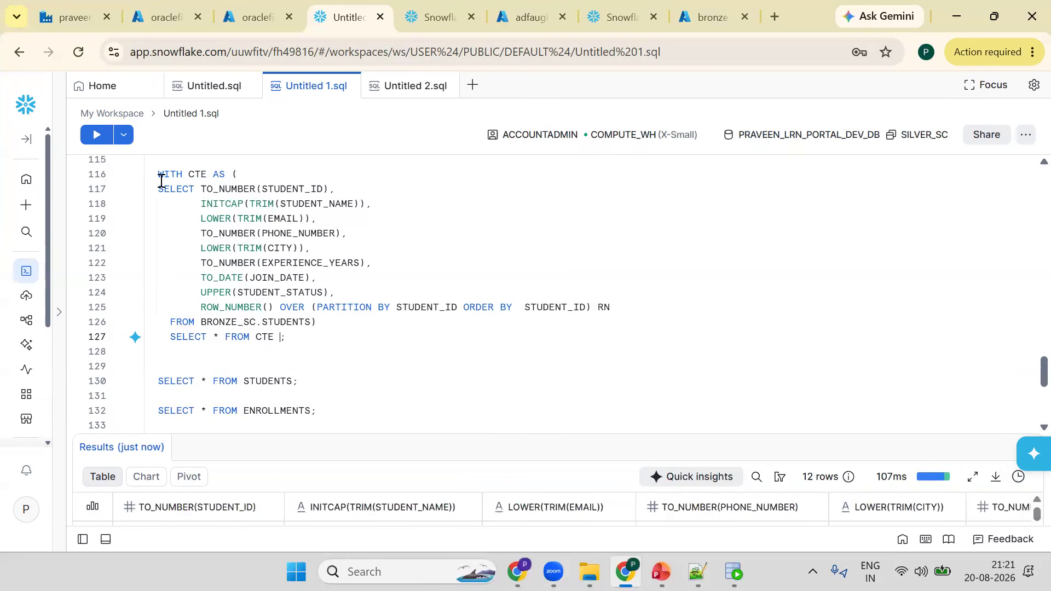
- Add a QUALIFY RN = 1 filter to the outer query and run it
key("Return")
type("QUAL;")
key("Return")
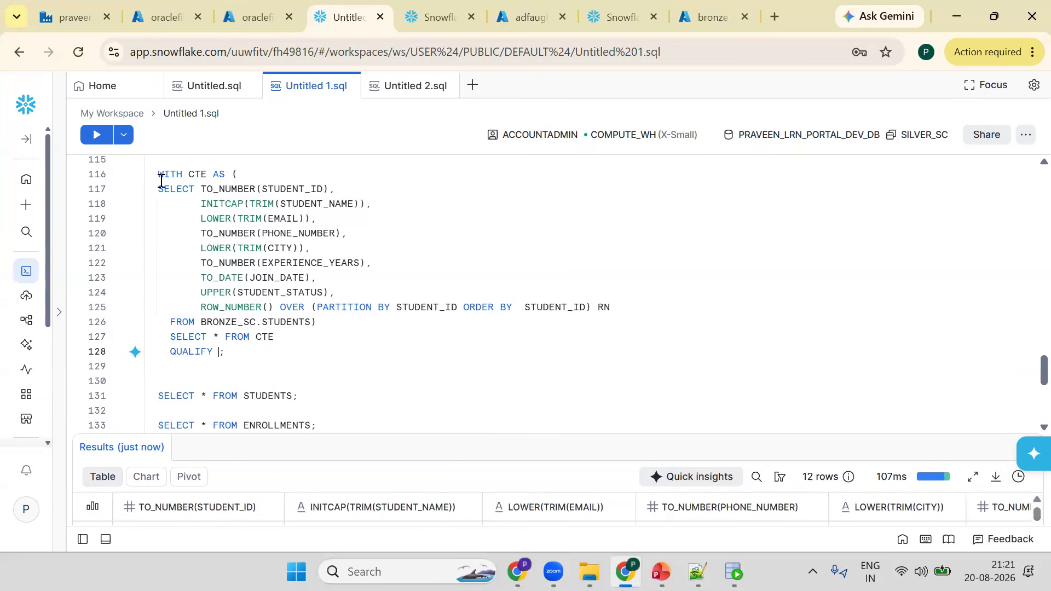
type("RN = 1")
key("ctrl+Return")
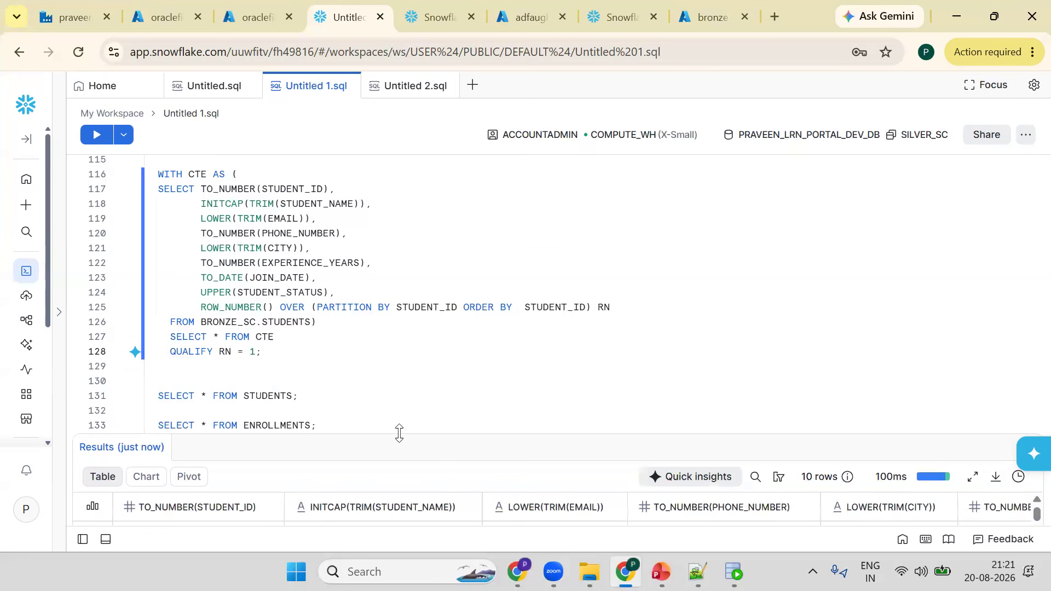
- Run the inner SELECT on its own and then the full deduplication query again to compare the results
scroll(215, 441, "down", 3)
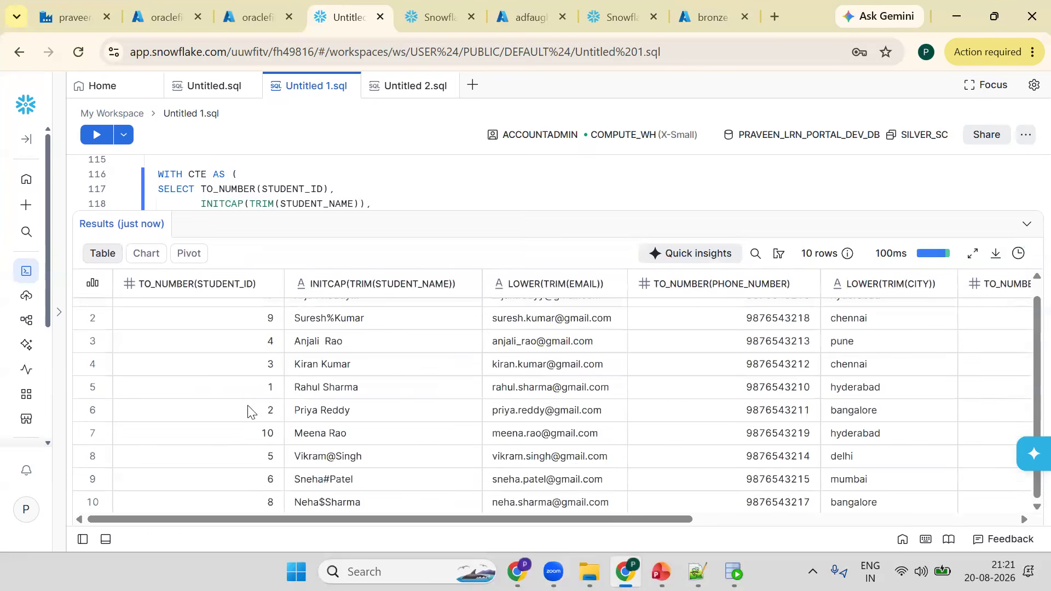
scroll(370, 229, "up", 1)
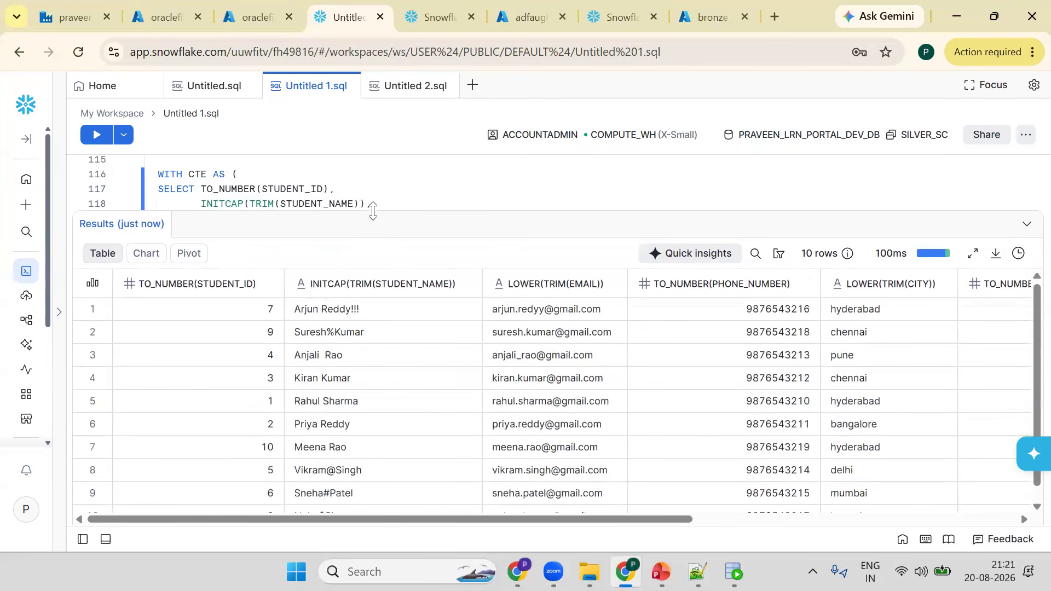
left_click_drag(373, 223, 373, 356)
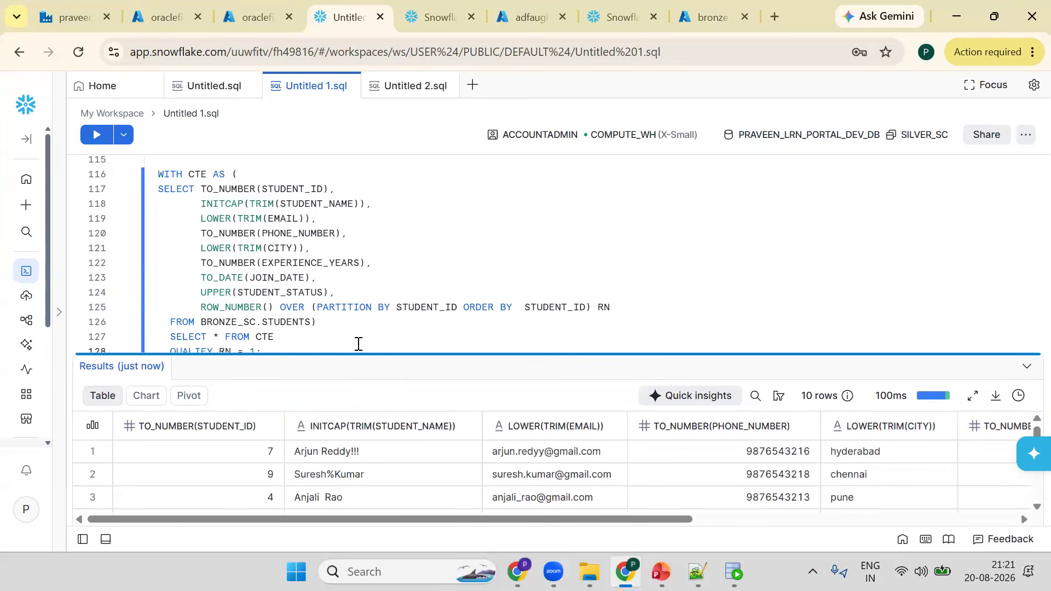
left_click(314, 322)
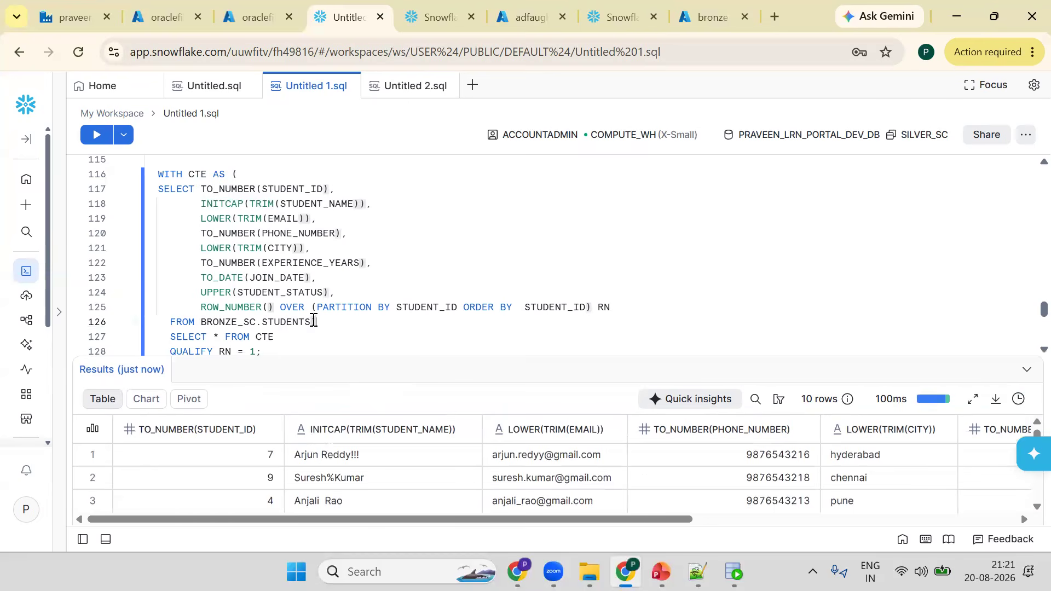
left_click(156, 191, "shift")
key("ctrl+Return")
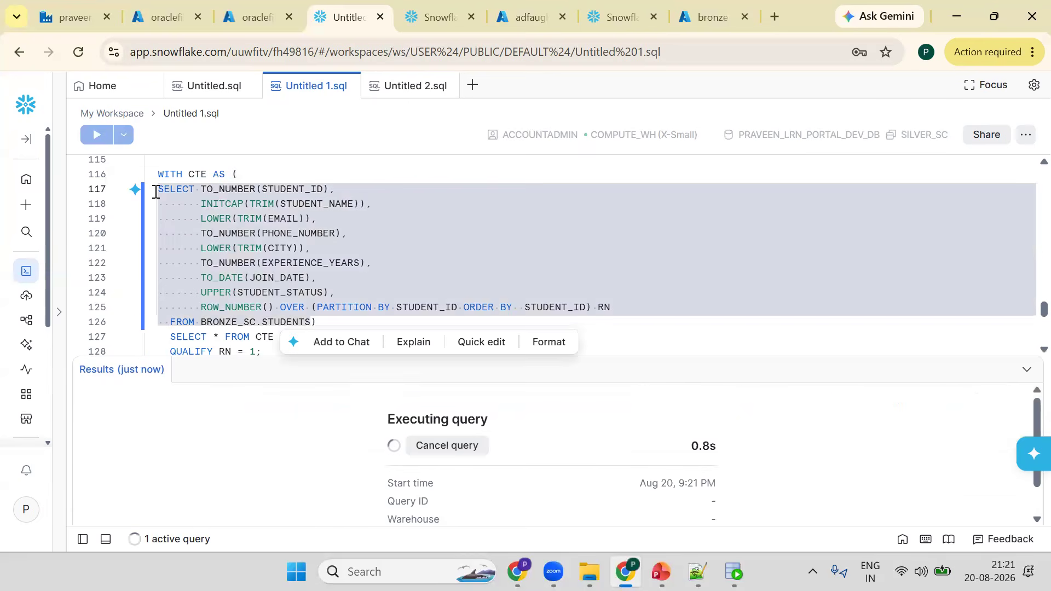
left_click(340, 318)
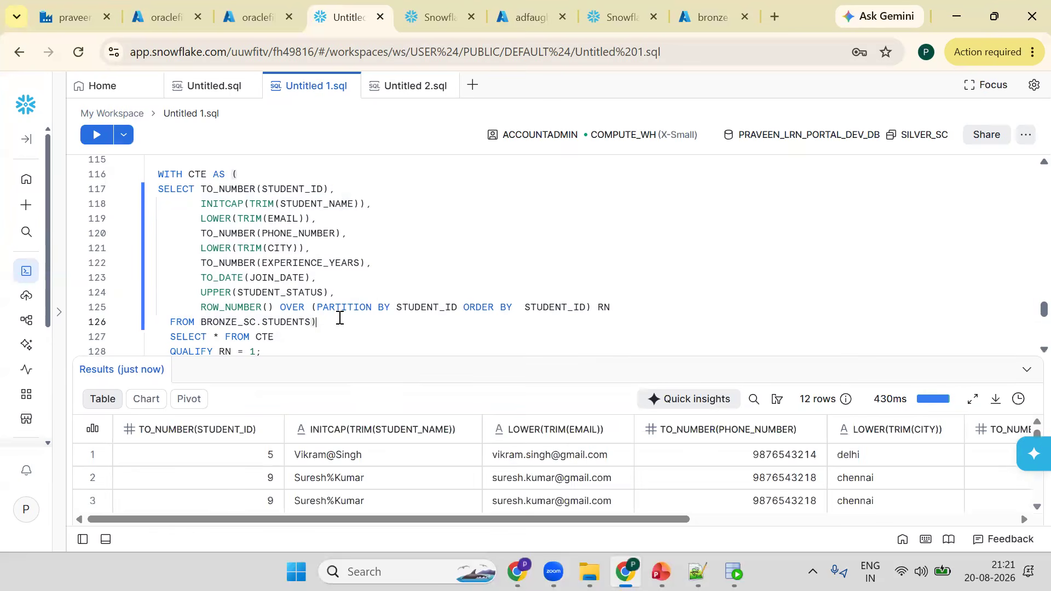
key("ctrl+Return")
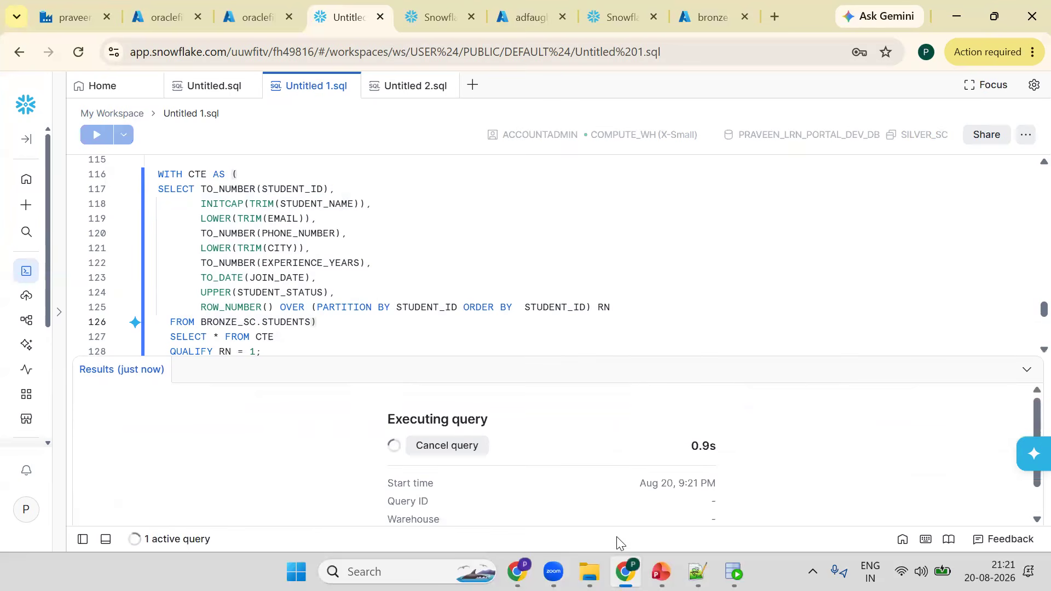
left_click(991, 520)
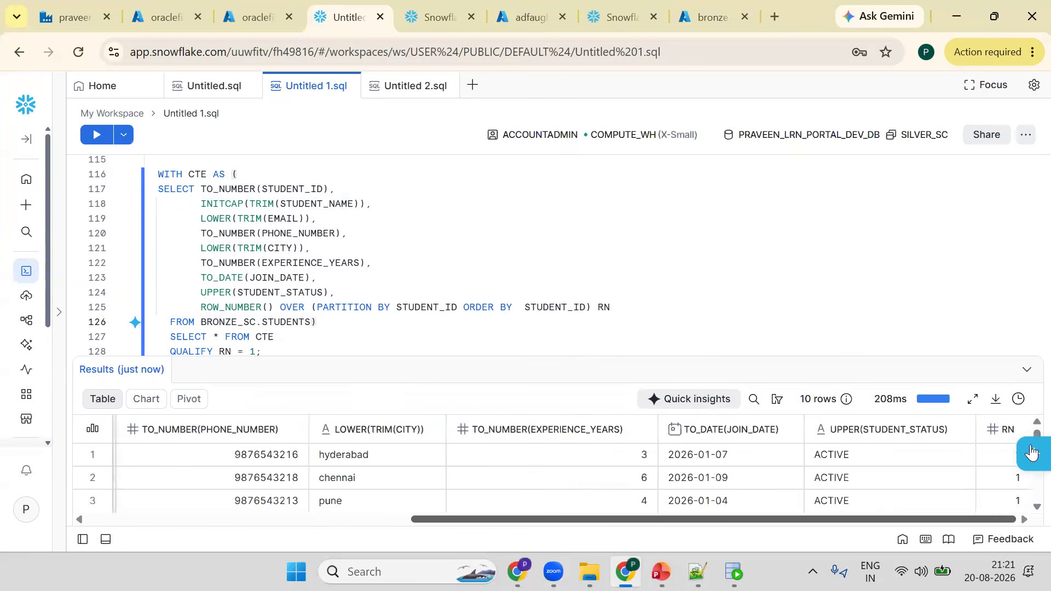
- Exclude RN from the outer SELECT * by adding EXCLUDE(RN), and run the query
left_click(224, 335)
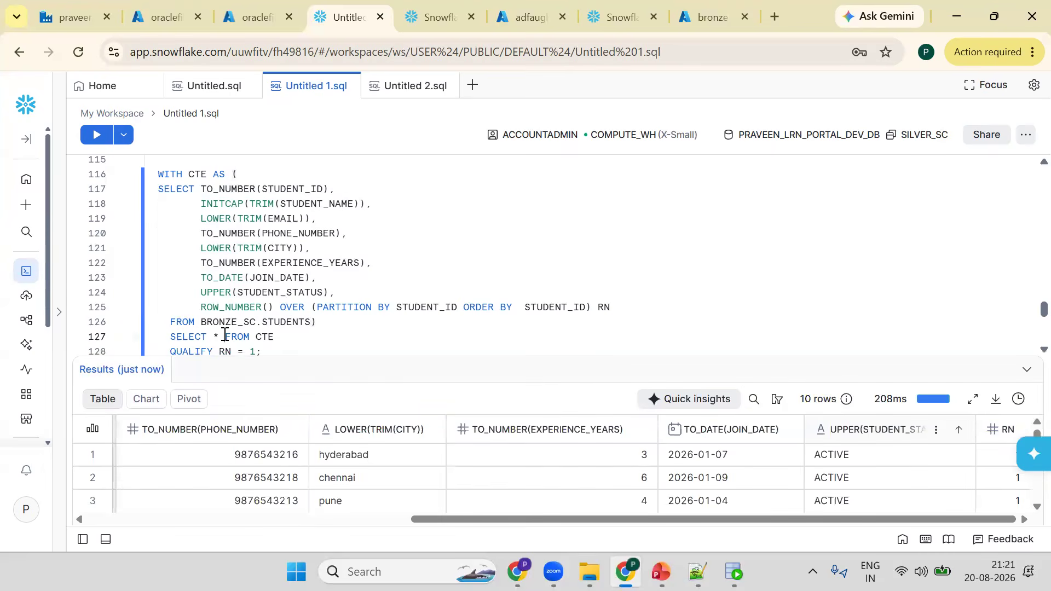
key("Return")
key("Up")
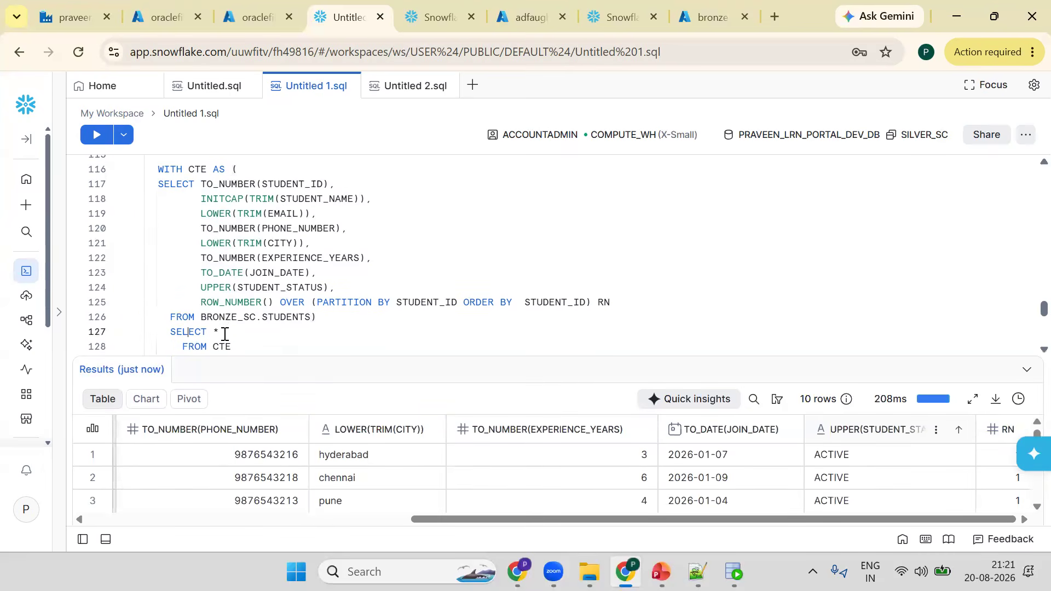
key("End")
type("EX")
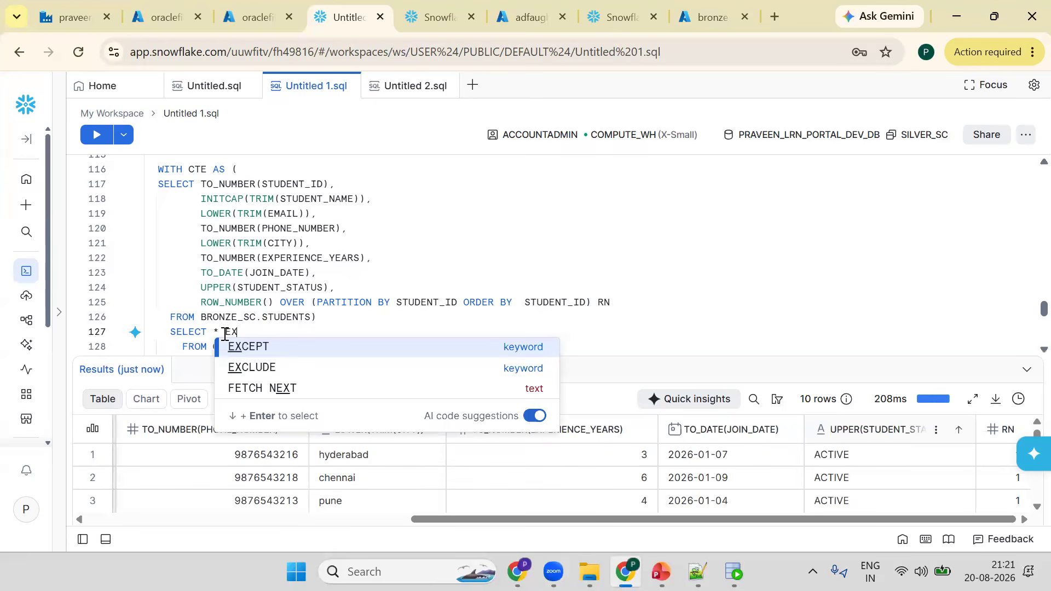
type("CLUDE(RN")
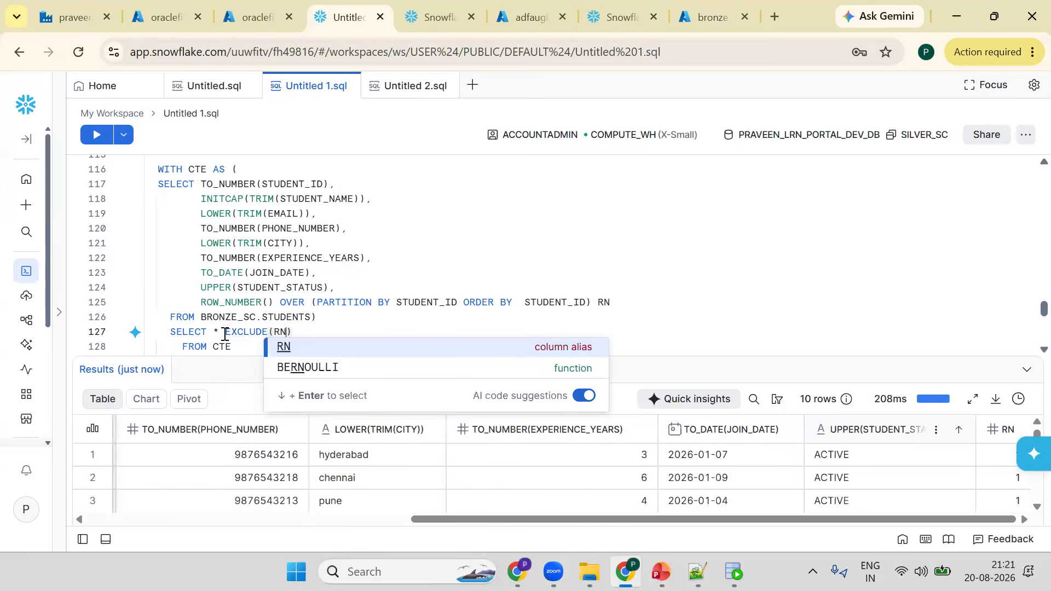
key("ctrl+Return")
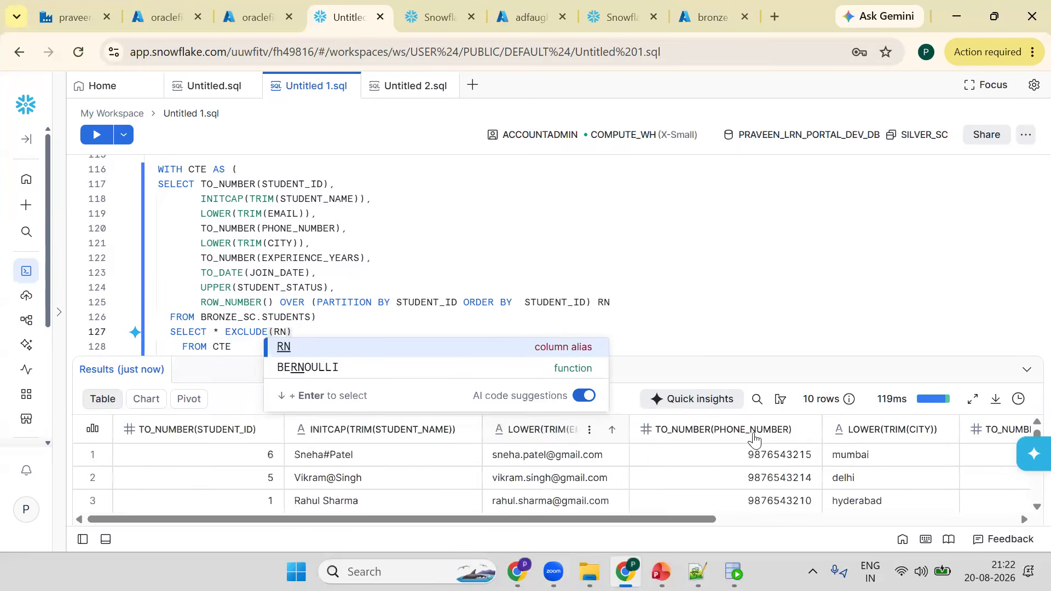
- Prefix the deduplication query with INSERT INTO STUDENTS and run it to load the silver table
left_click_drag(661, 521, 1025, 547)
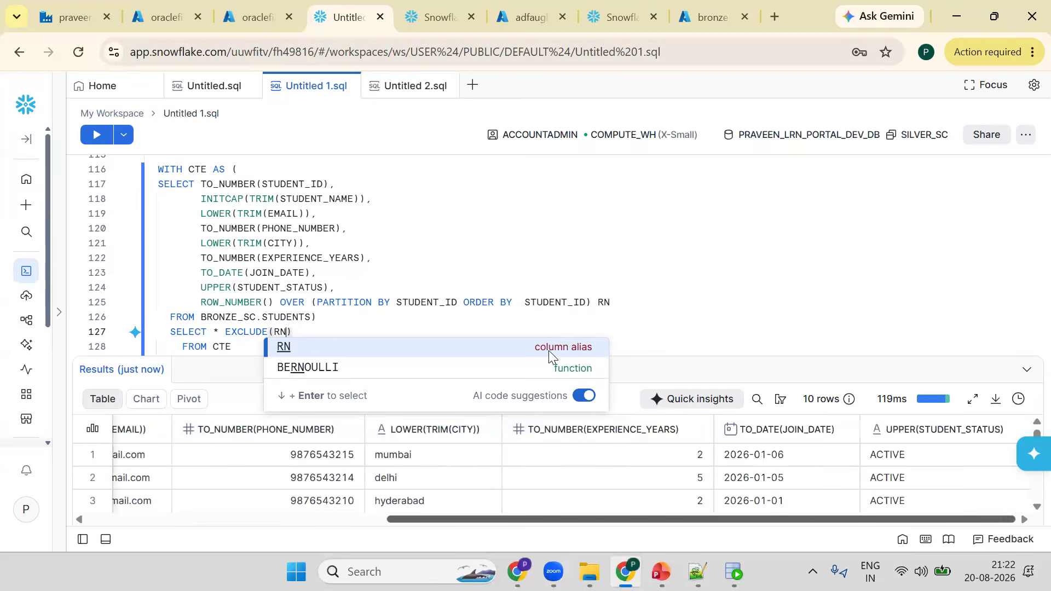
left_click_drag(687, 359, 684, 376)
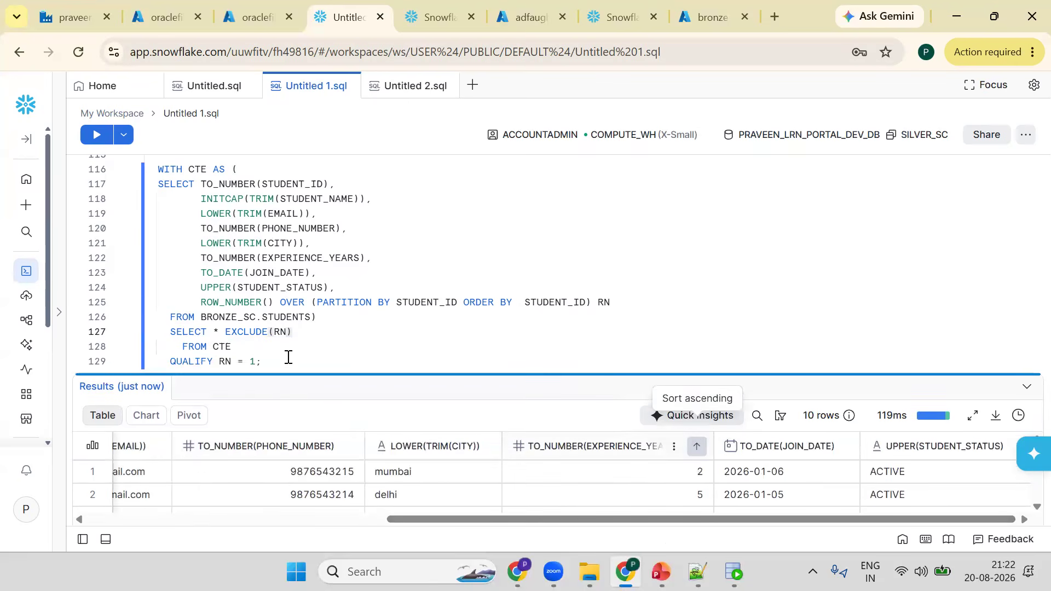
left_click_drag(288, 370, 286, 425)
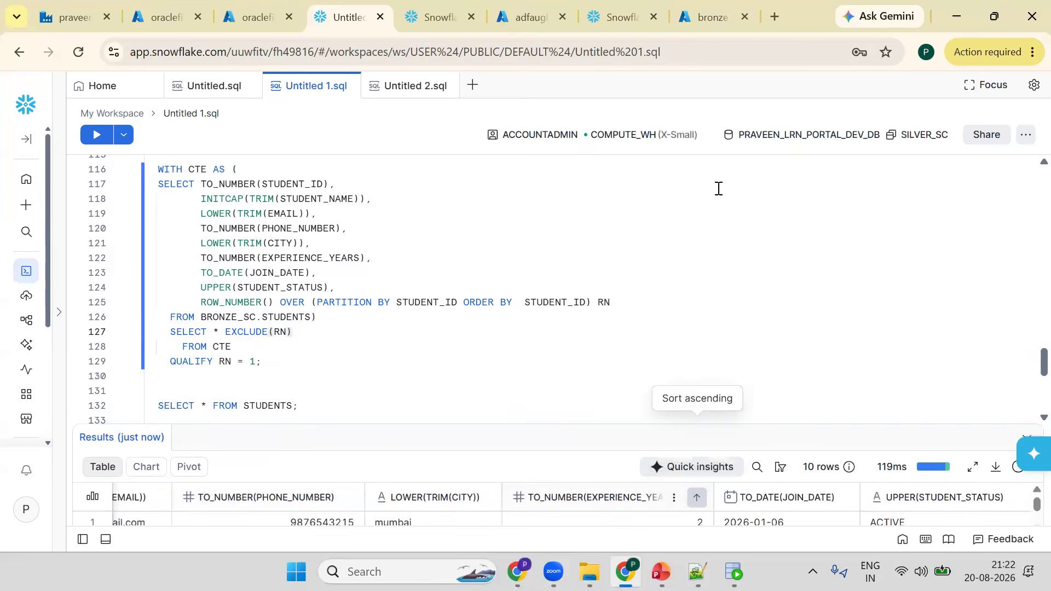
left_click(277, 247)
key("Up")
key("Up")
key("Up")
key("Up")
key("Up")
key("Up")
type("IN")
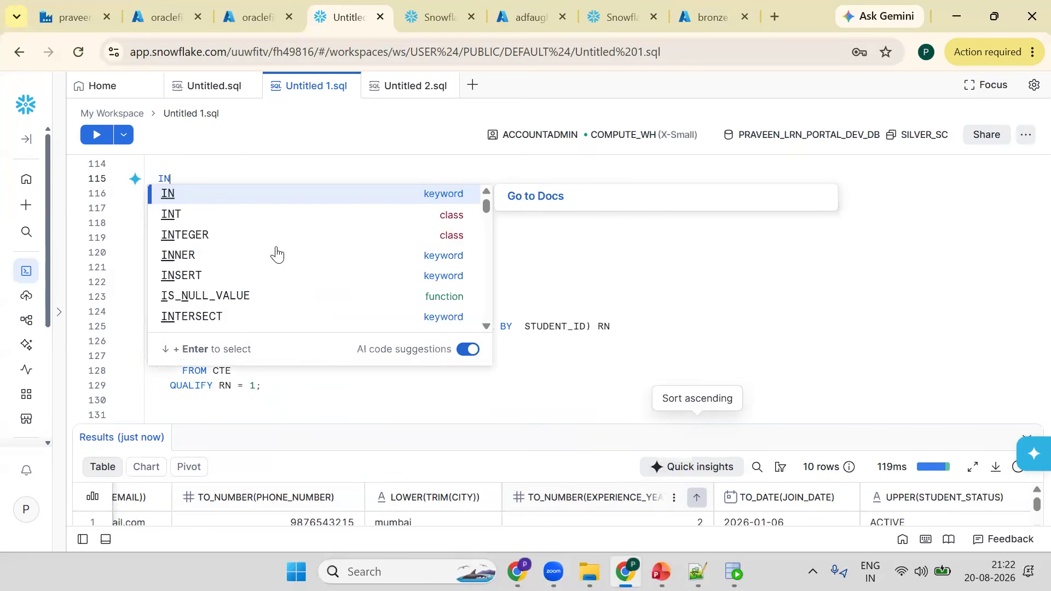
type("SERT I")
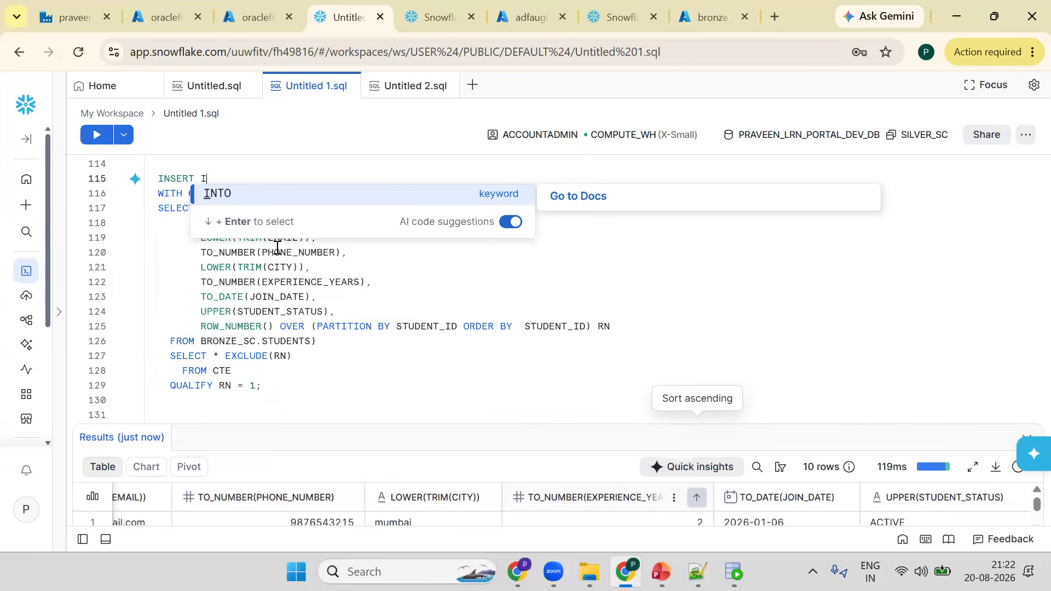
type("NTO ")
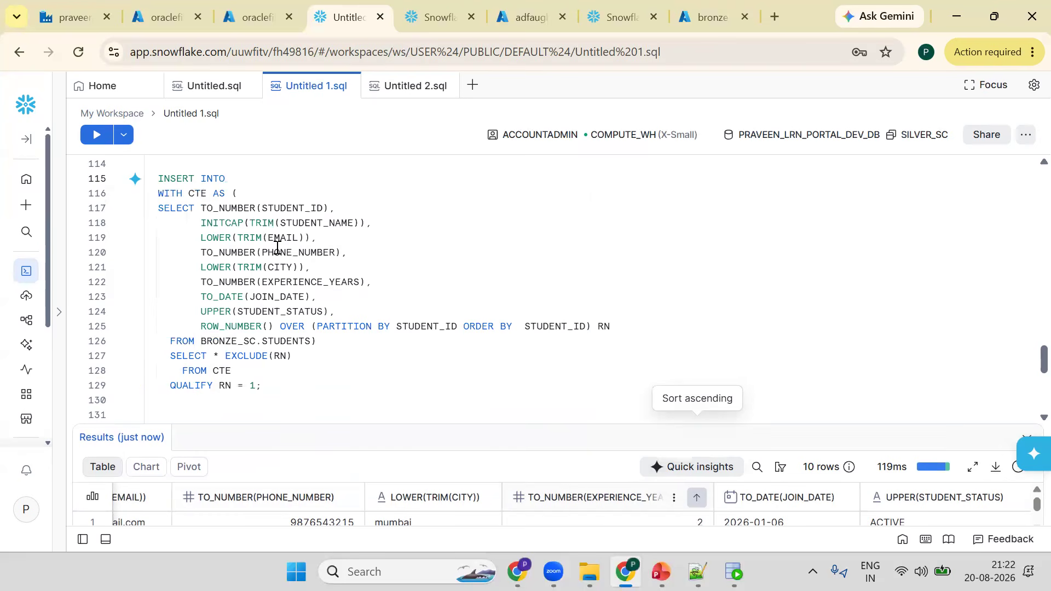
type("STUDEN")
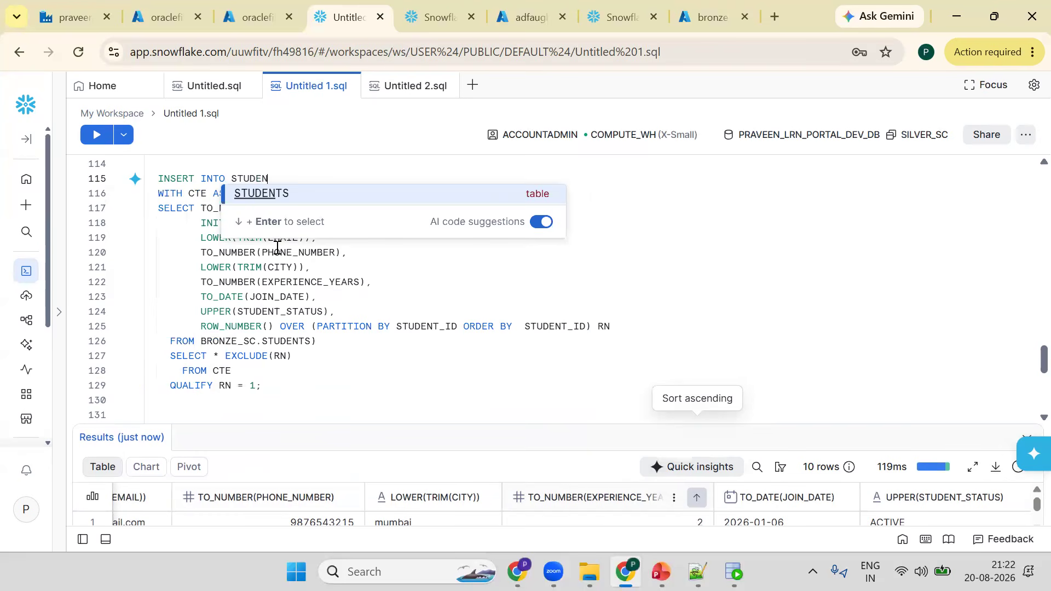
type("TS")
key("ctrl+Return")
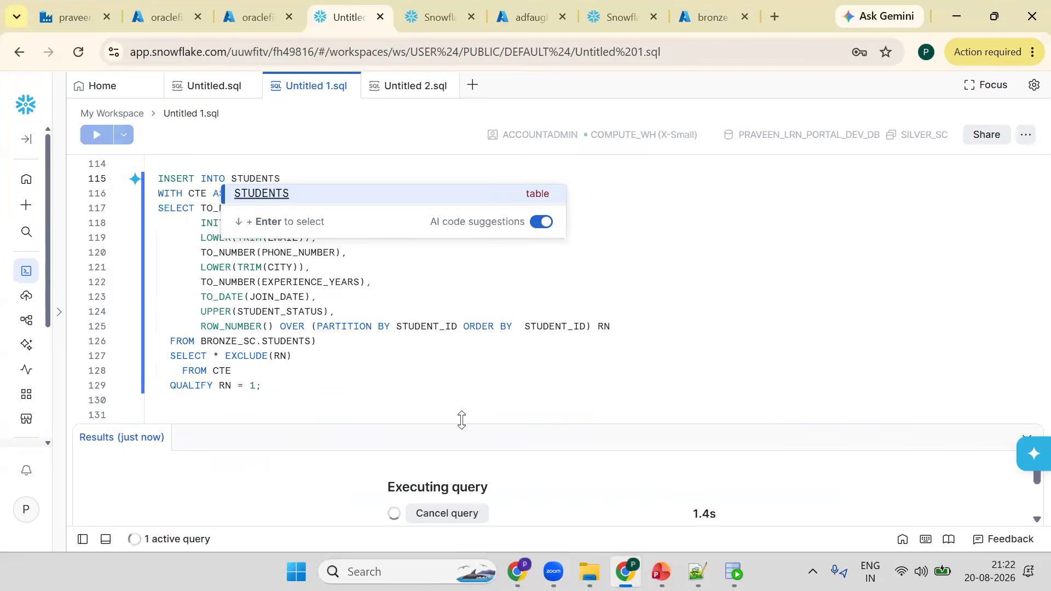
left_click_drag(471, 424, 470, 366)
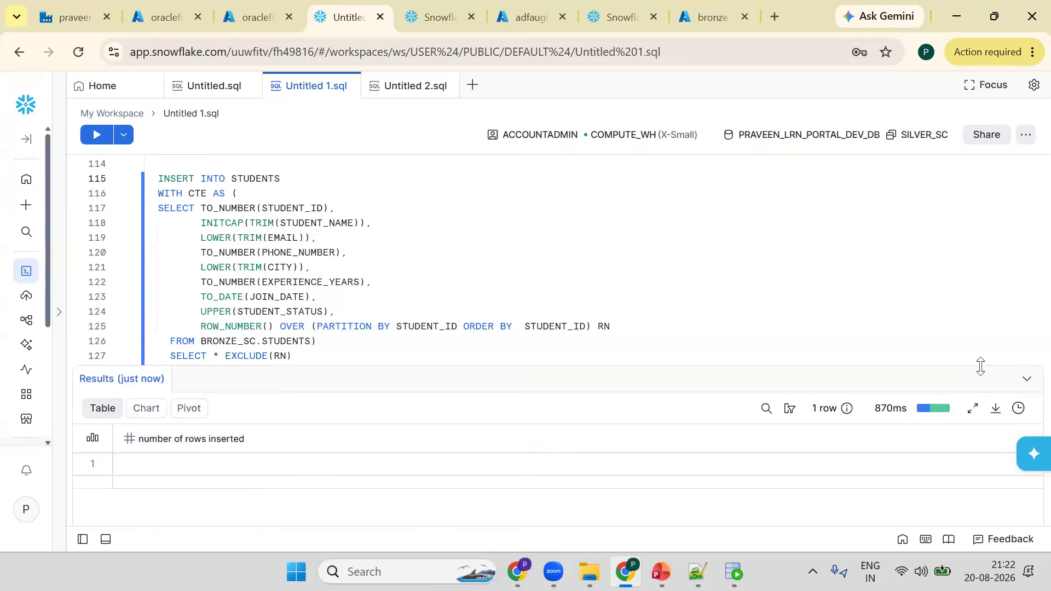
left_click_drag(1029, 366, 1025, 286)
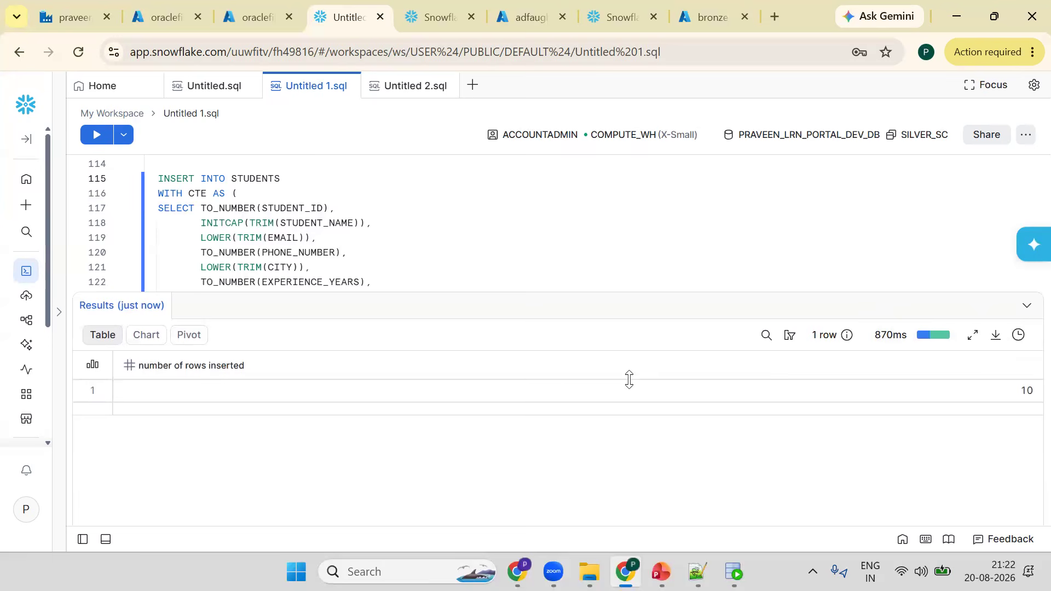
- Add a COMMIT statement after the insert and run it
left_click_drag(331, 293, 332, 431)
left_click(331, 397)
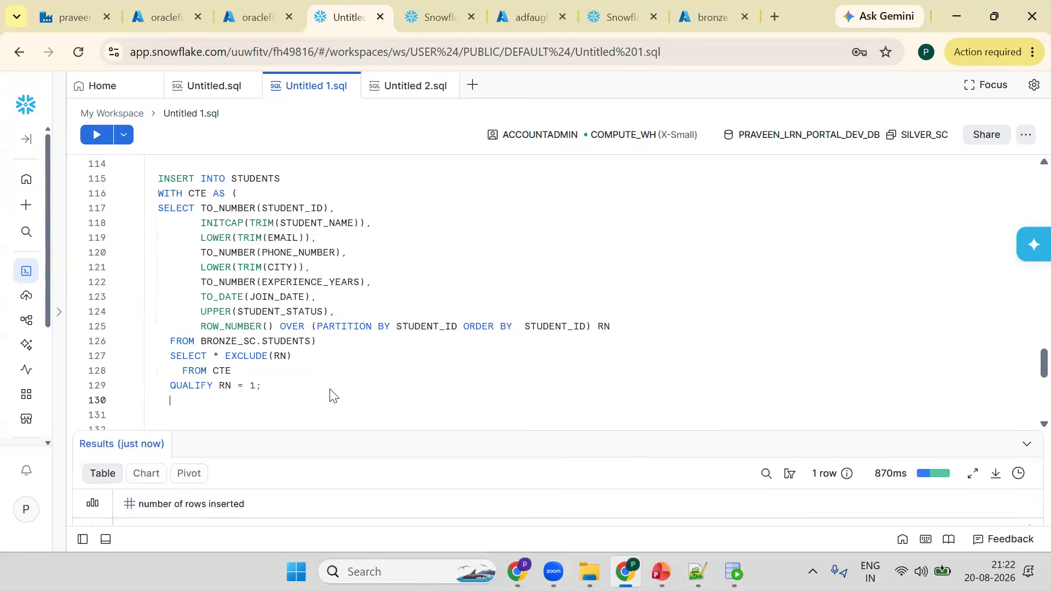
type("COMMMIT")
key("Left")
key("Left")
key("Left")
key("BackSpace")
key("ctrl+Return")
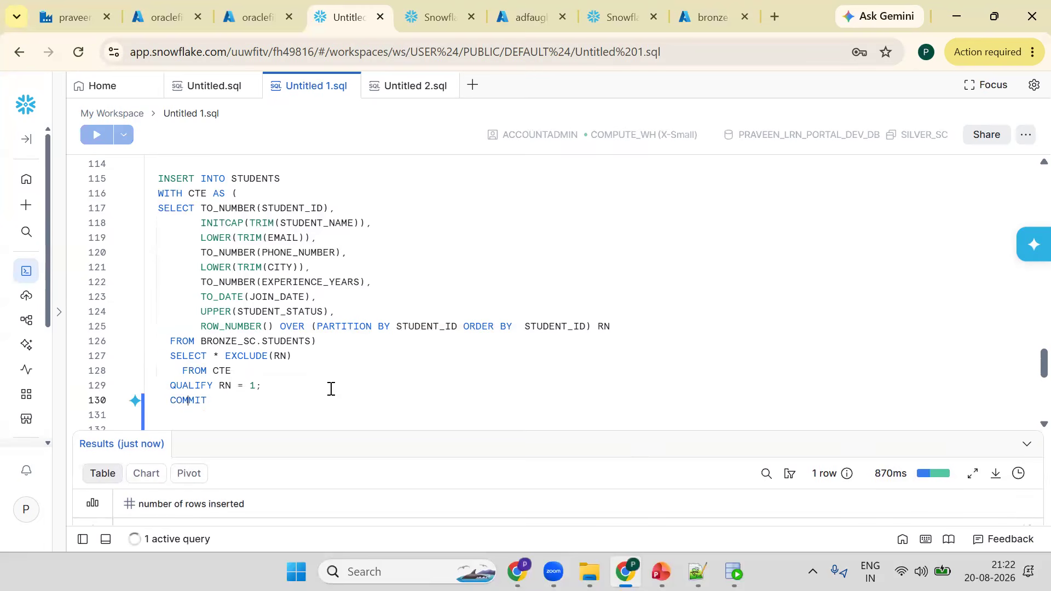
- End the COMMIT statement with a semicolon and run it
key("End")
type(";")
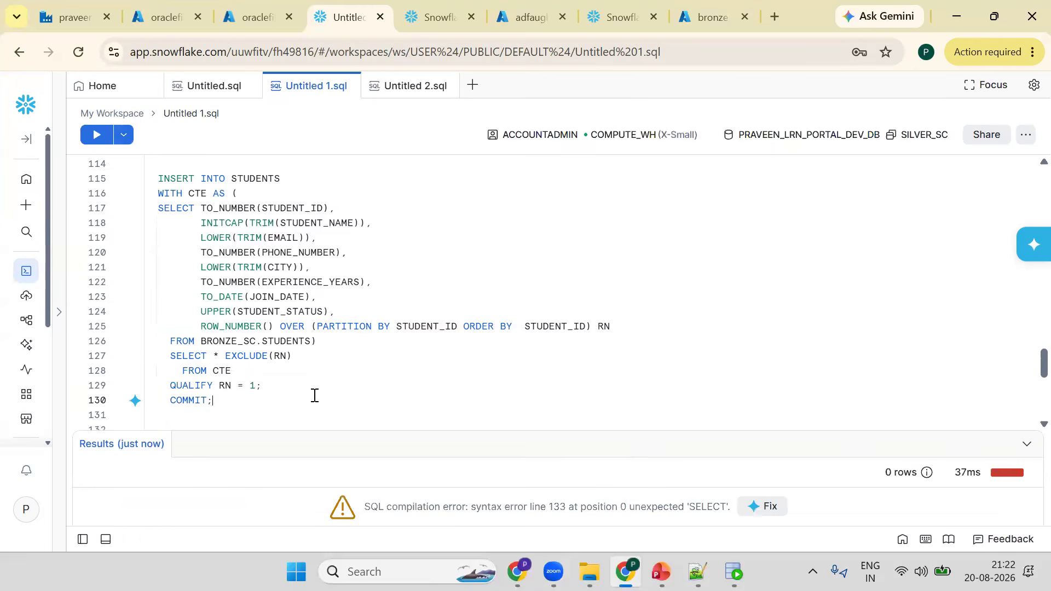
key("ctrl+Return")
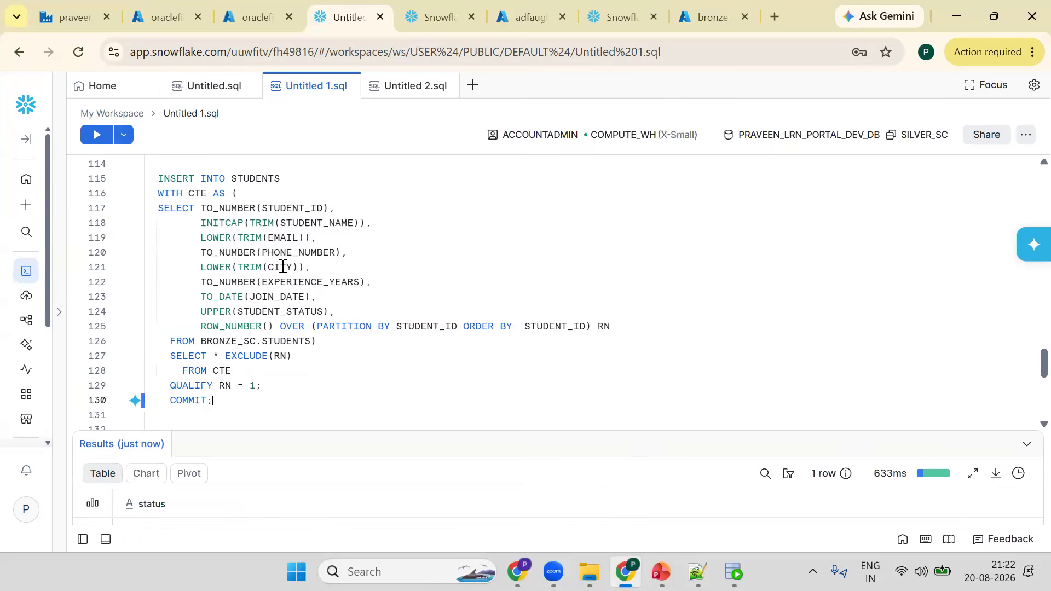
- Query the silver STUDENTS table, then the silver ENROLLMENTS table, to check their contents
scroll(265, 208, "down", 4)
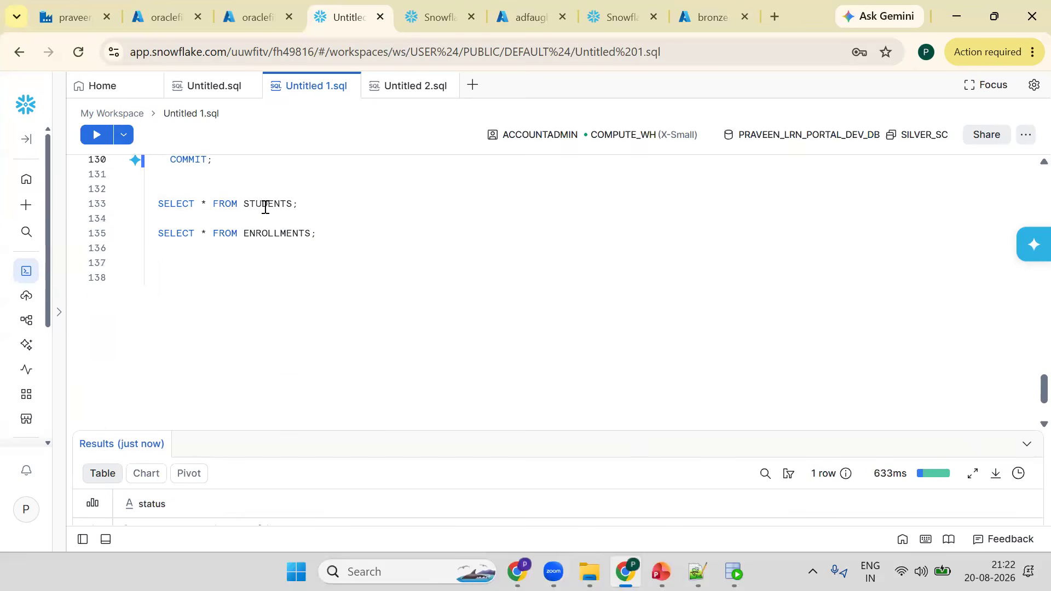
left_click(265, 208)
key("ctrl+Return")
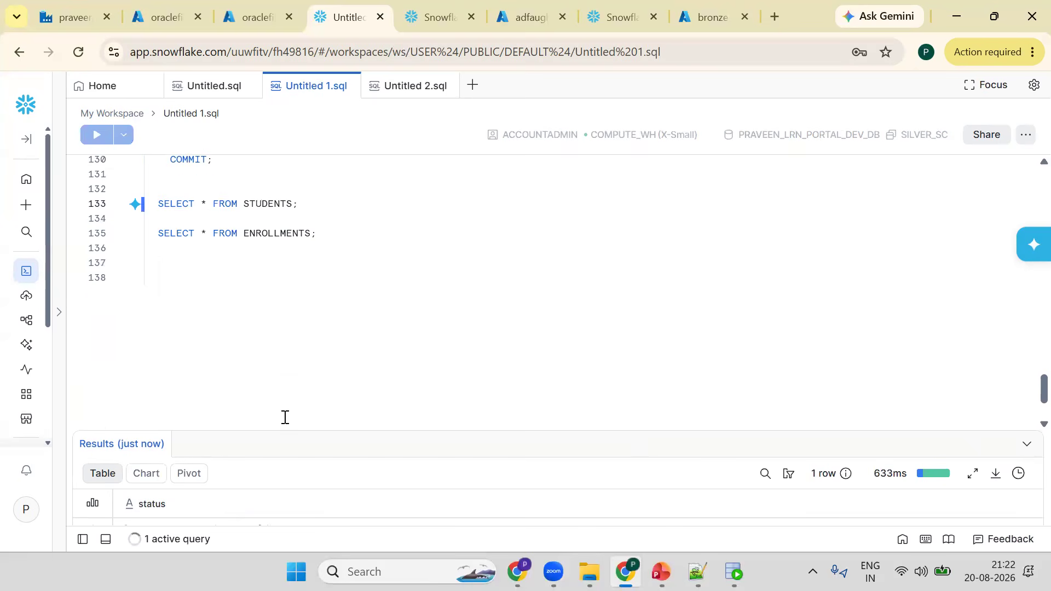
left_click_drag(293, 428, 295, 301)
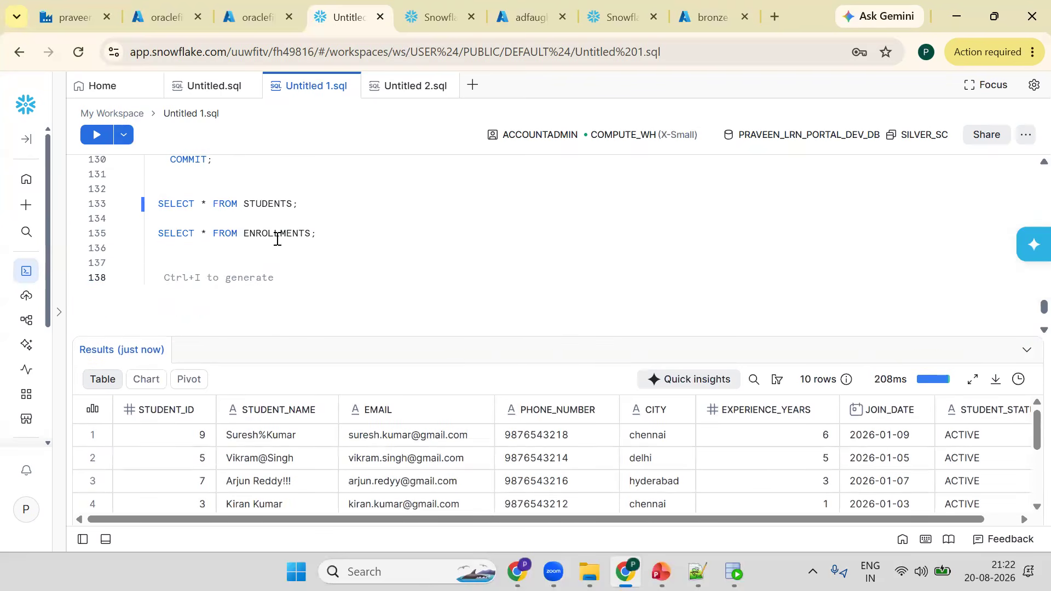
left_click(277, 239)
key("ctrl+Return")
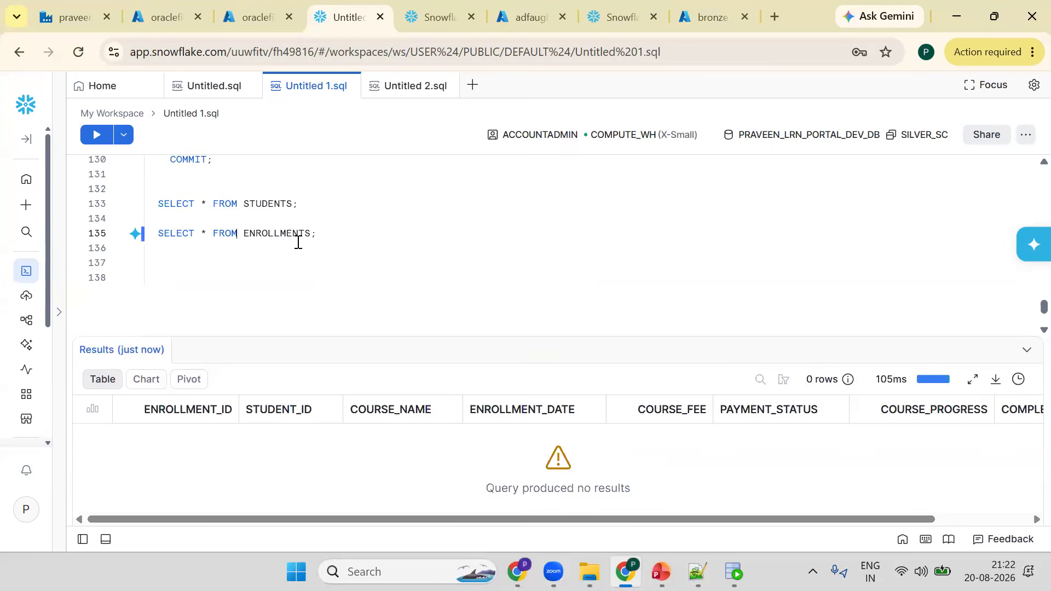
- Qualify the ENROLLMENTS query with the BRONZE_SC schema to read the bronze enrollments
type("BRONZE_SC.")
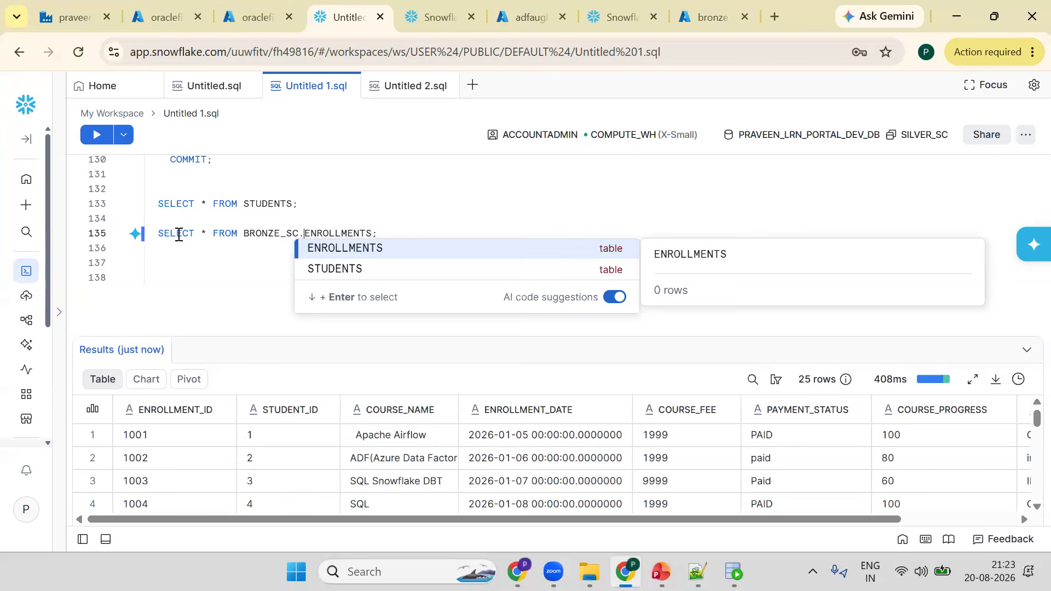
- Move FROM onto its own line and replace * with ENROLLMENT_ID, STUDENT_ID, COURSE_NAME and ENROLLMENT_DATE
left_click(210, 239)
key("Return")
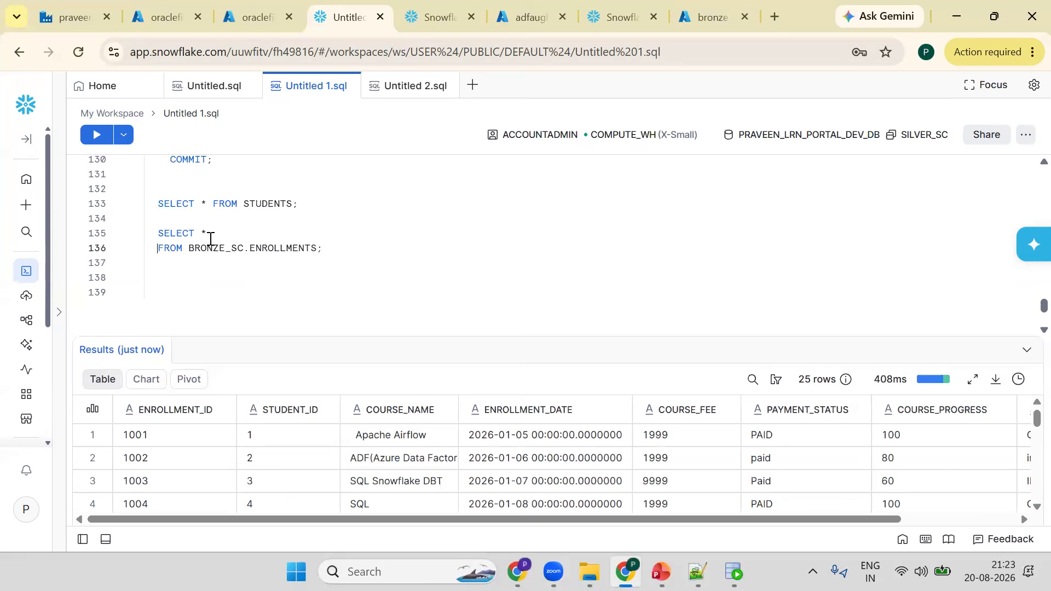
key("Tab")
left_click(207, 237)
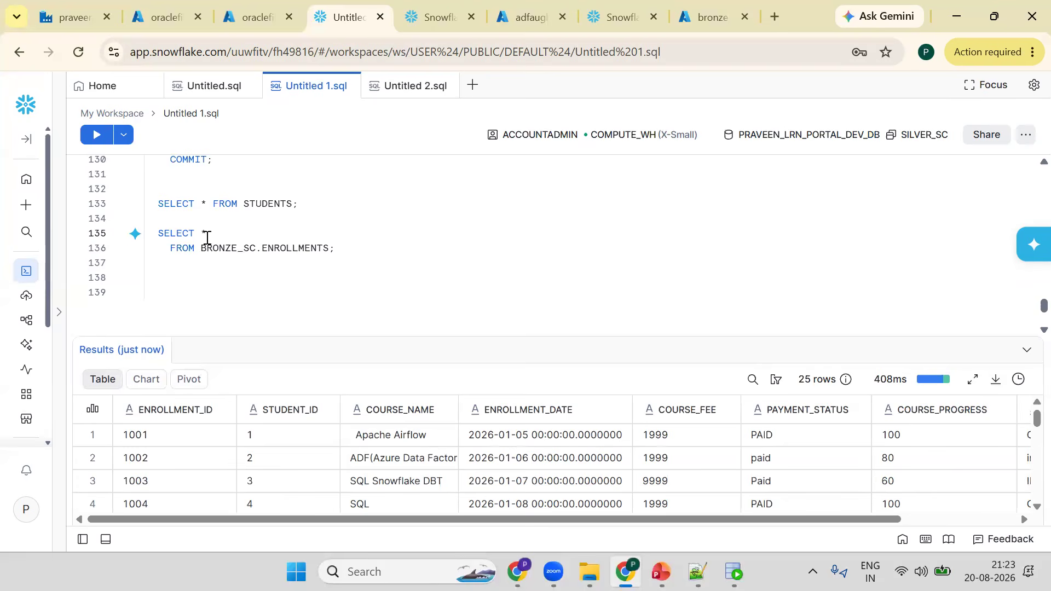
key("BackSpace")
type("ENROLLMENT_DATE")
type("E.")
type("N")
key("Return")
type(",")
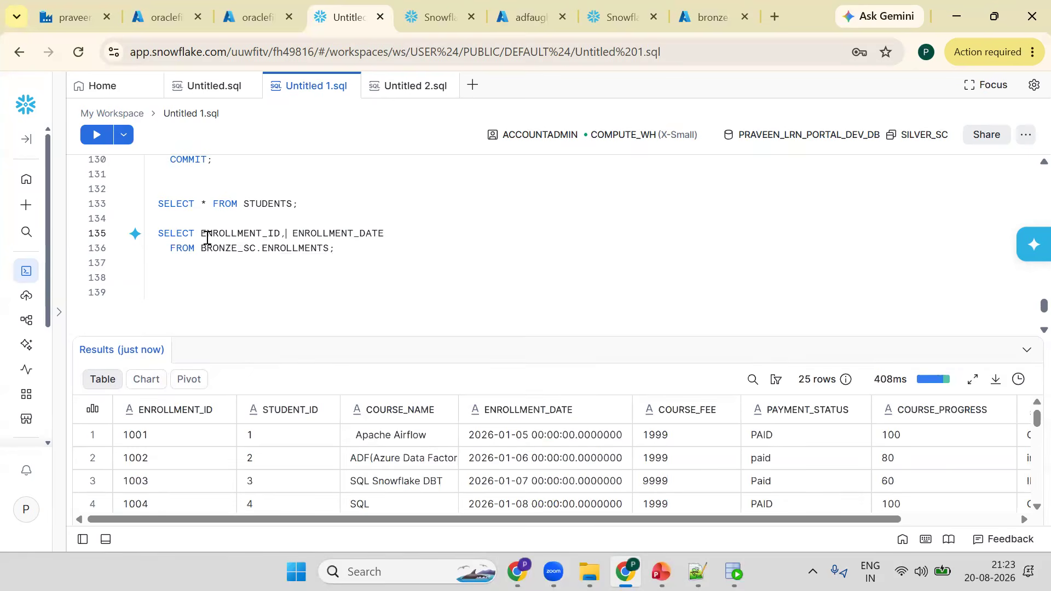
type("STUDENT_ID")
type(",C")
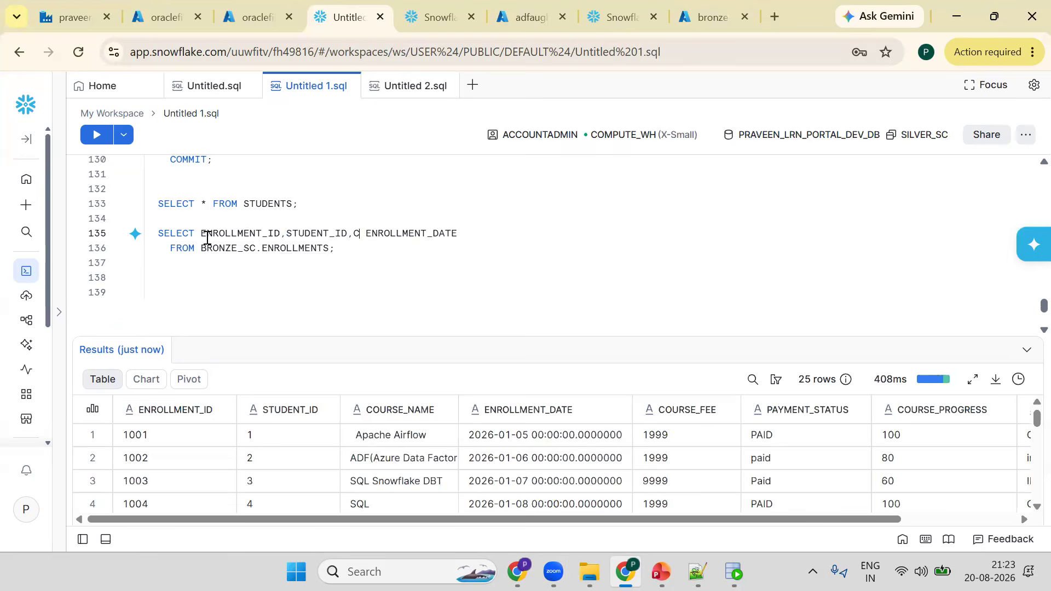
type("O")
key("Down")
key("Return")
type(",")
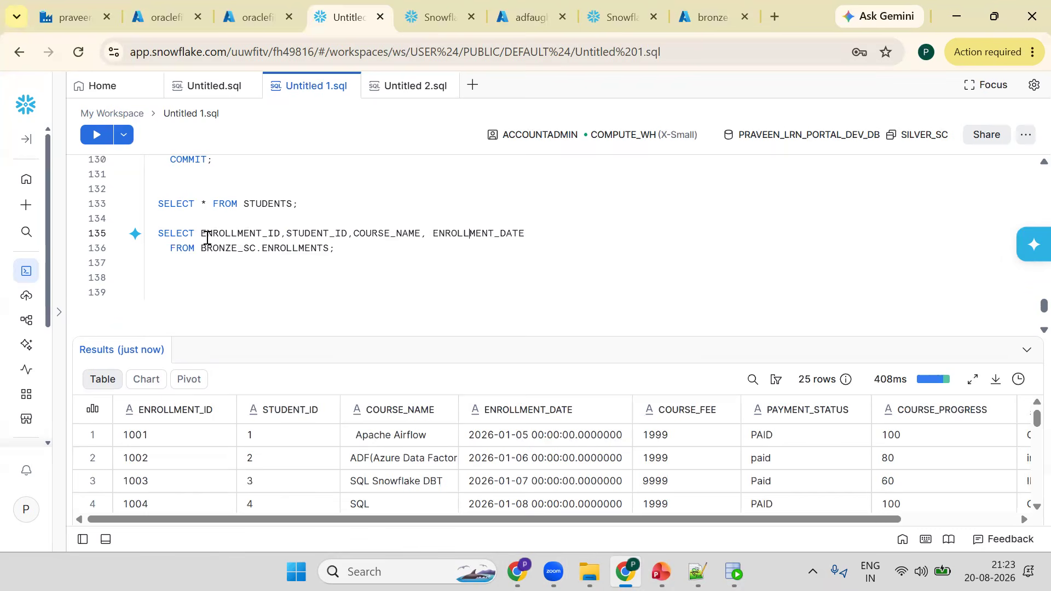
type(",CO")
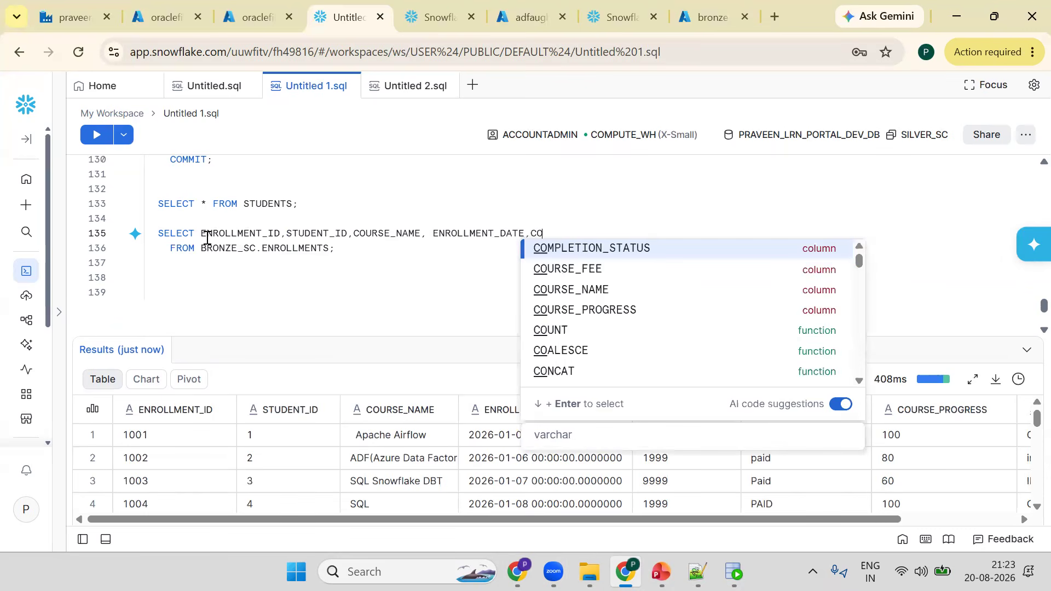
- Extend the column list with COURSE_FEE, PAYMENT_STATUS and COURSE_PROGRESS
key("Return")
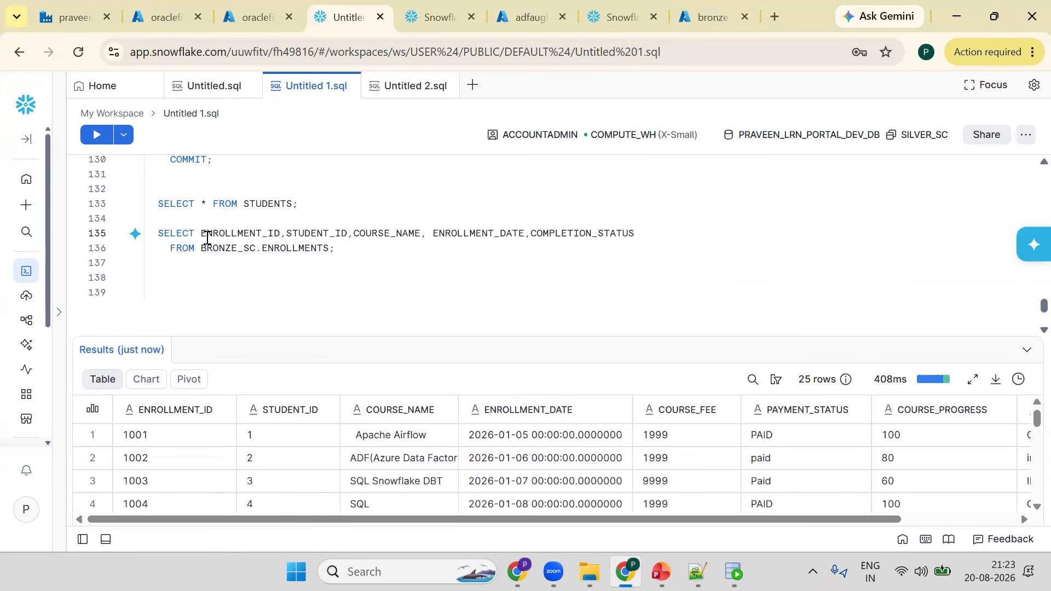
key("ctrl+z")
type("URSE_FEE,PAYMENT_STATUS,CO")
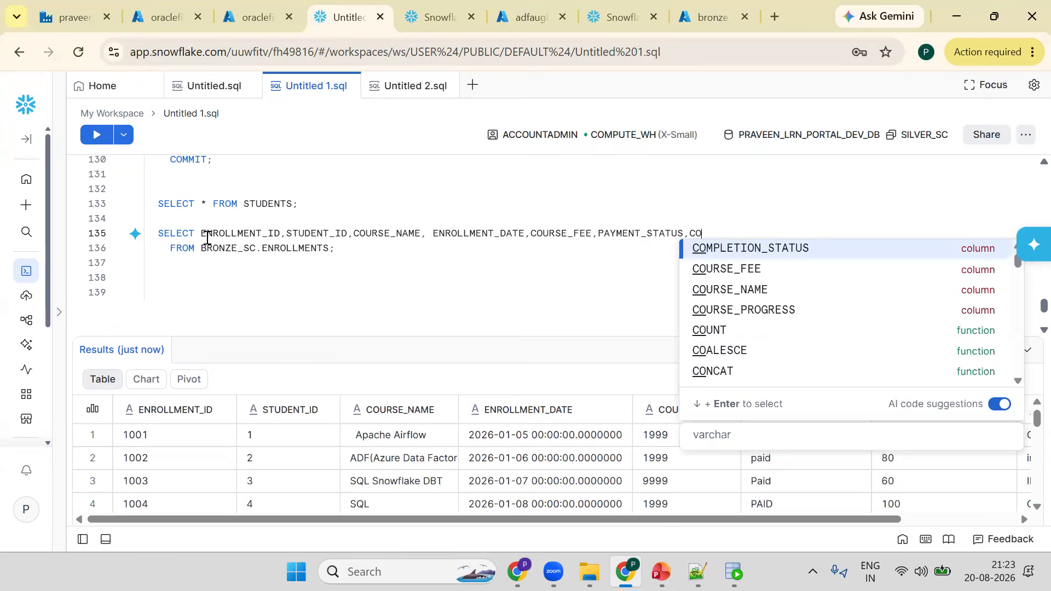
key("Down")
key("Down")
key("Down")
key("Return")
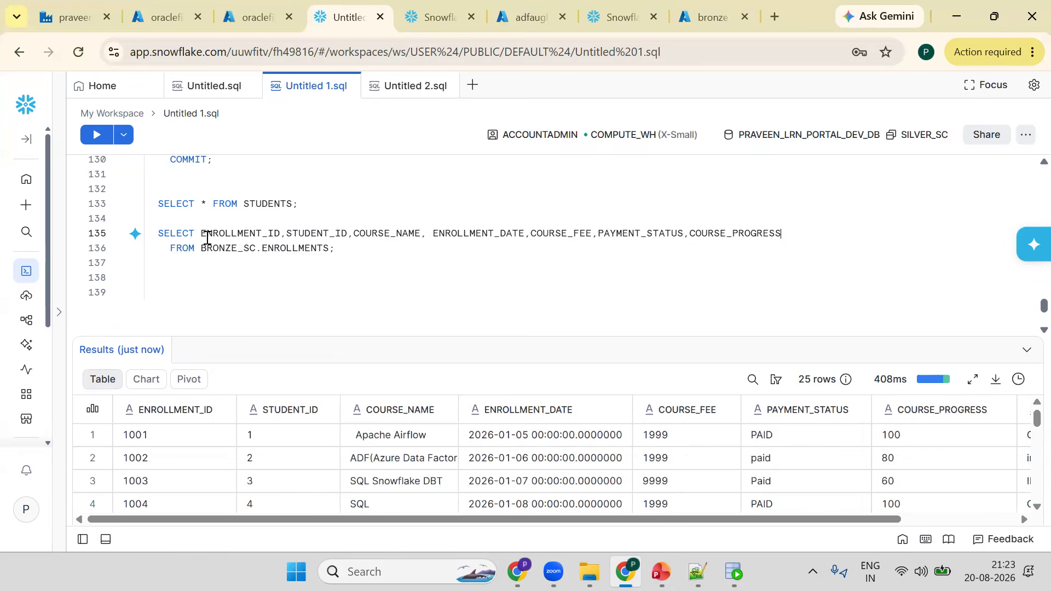
- Append COMPLETION_STATUS as the last selected column
left_click_drag(830, 521, 979, 521)
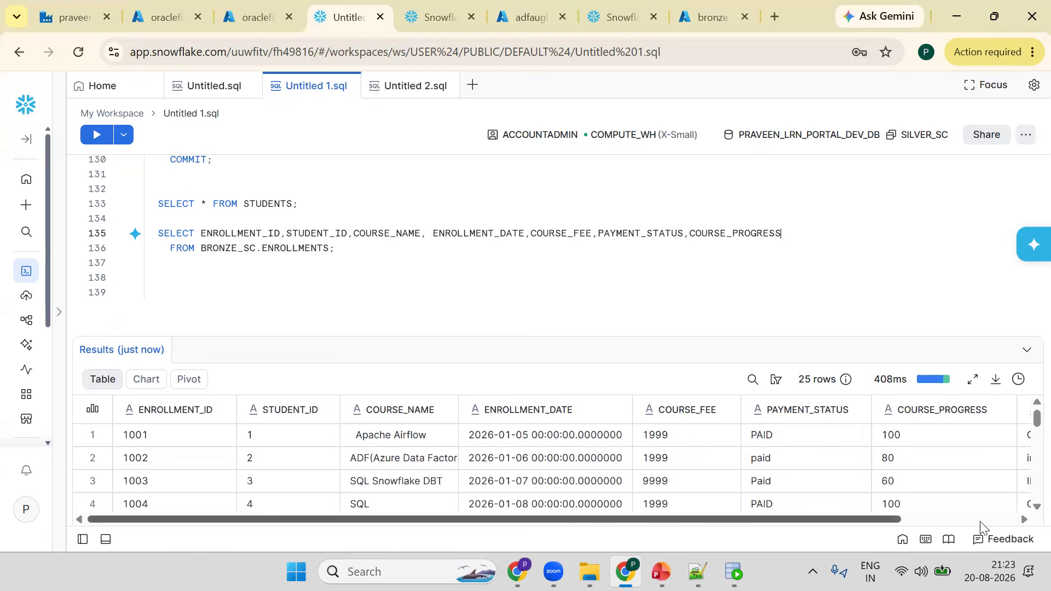
left_click(861, 252)
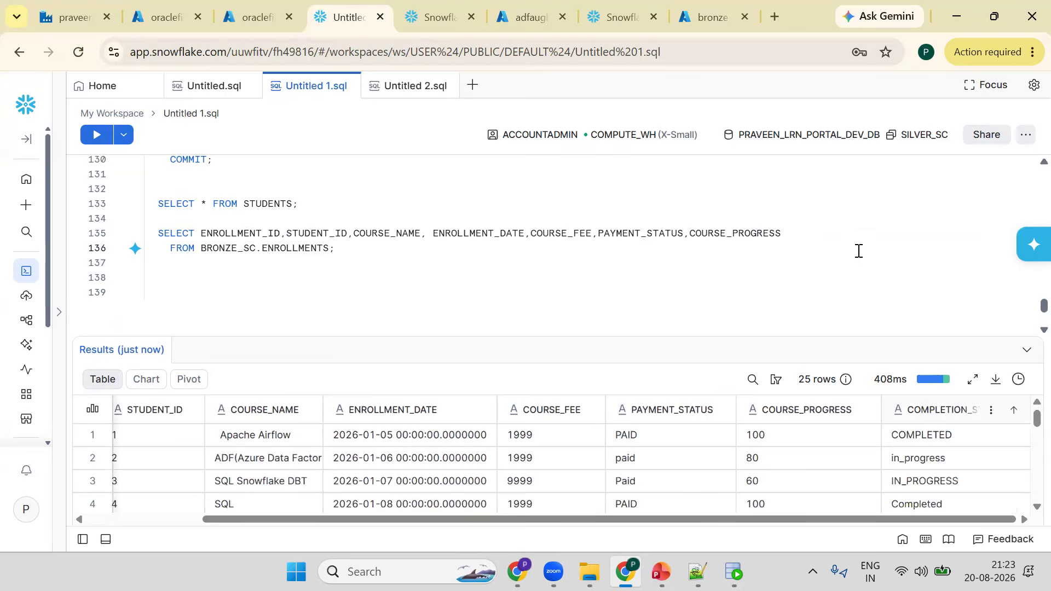
left_click(802, 237)
type(",COMP")
key("Tab")
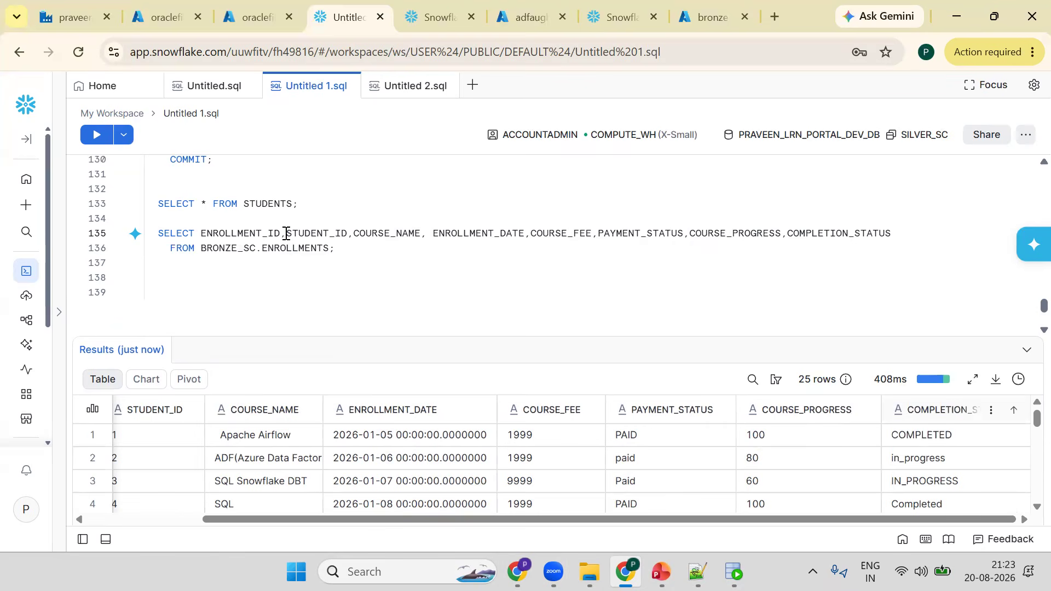
- Put each selected column of the enrollments query on its own line
left_click(286, 235)
key("Return")
key("BackSpace")
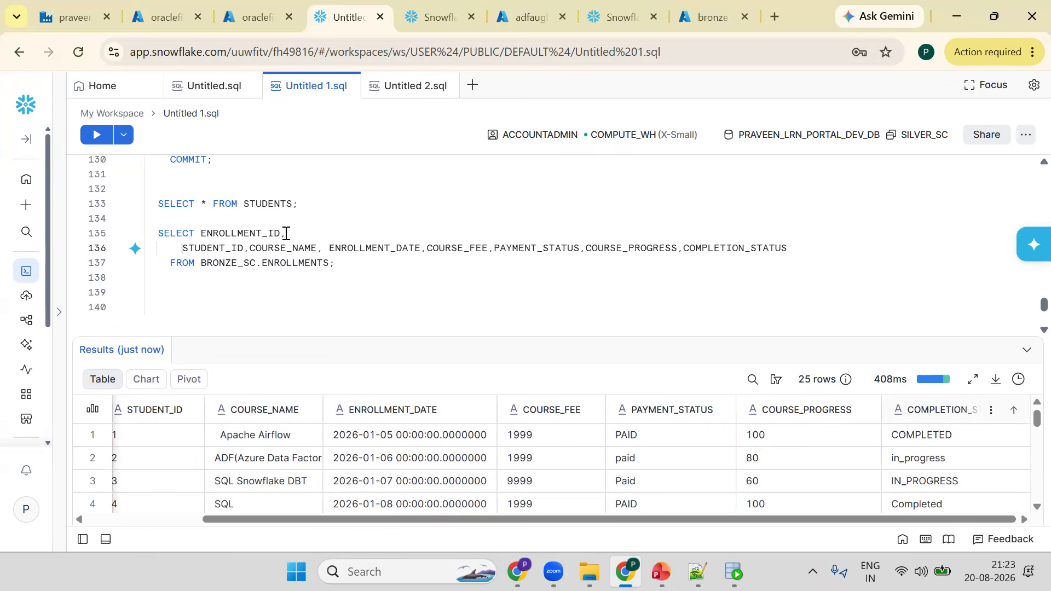
key("ctrl+z")
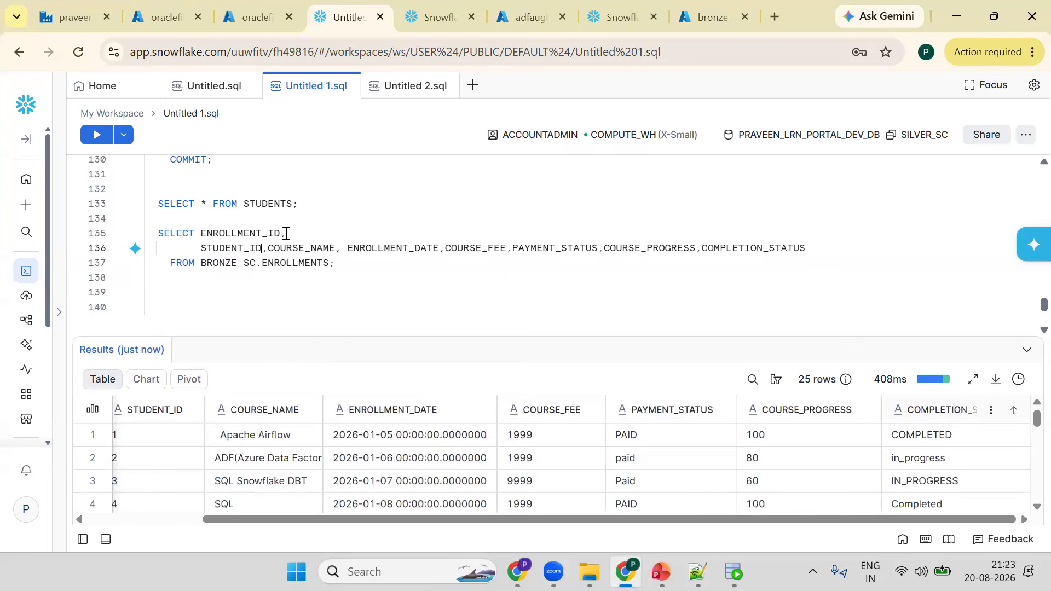
key("Right")
key("Return")
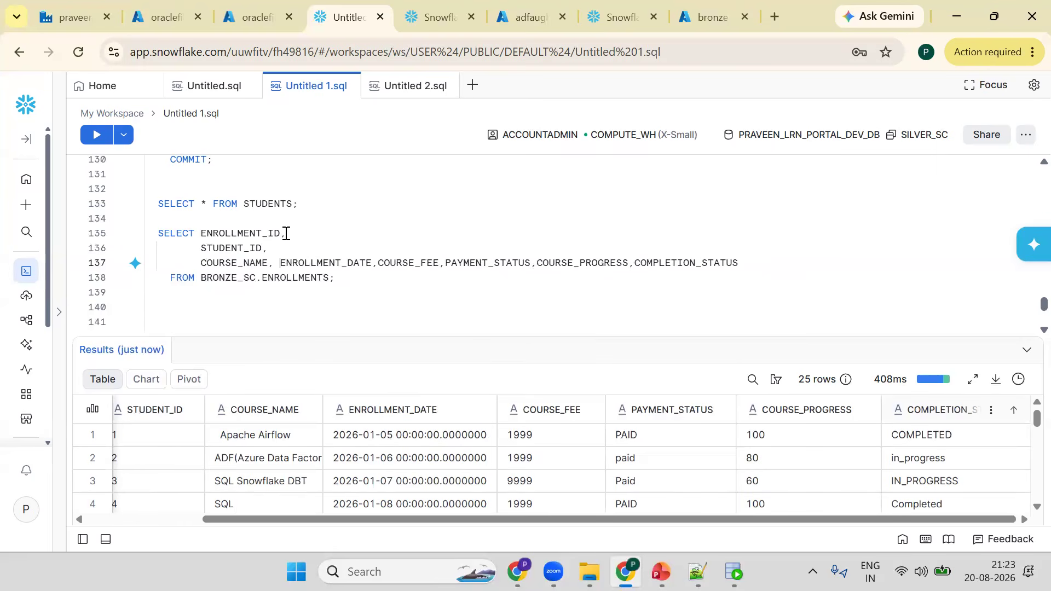
key("Return")
key("Right")
key("Right")
key("Right")
key("Right")
key("Right")
key("Right")
key("Right")
key("Right")
key("Right")
key("Right")
key("Right")
key("Right")
key("Right")
key("Right")
key("Right")
key("Right")
key("Right")
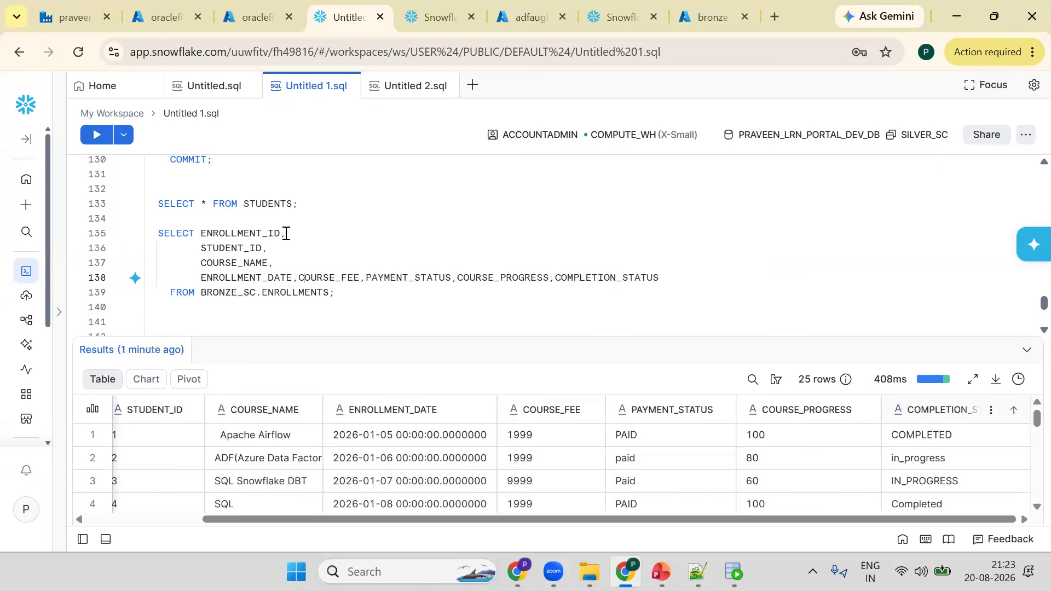
key("Return")
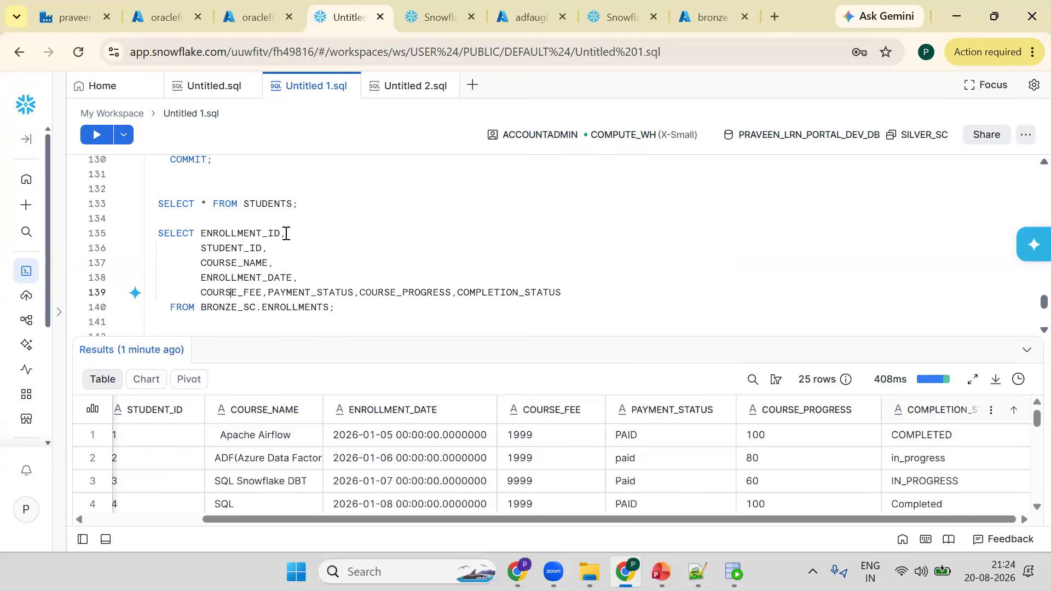
key("Return")
key("Right")
key("Right")
key("Right")
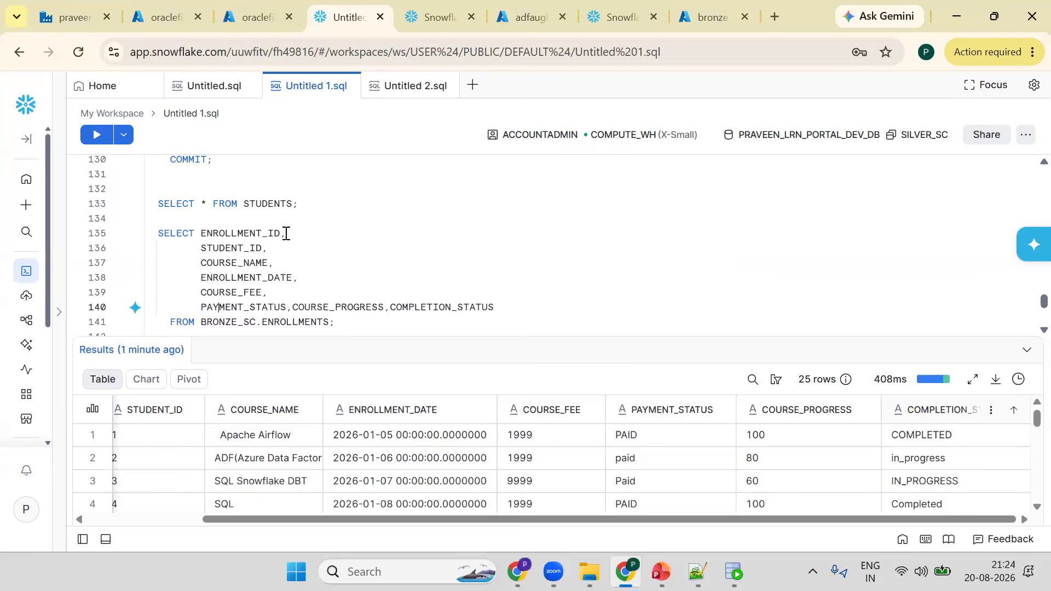
key("Return")
key("Right")
key("Right")
key("Right")
key("Right")
key("Right")
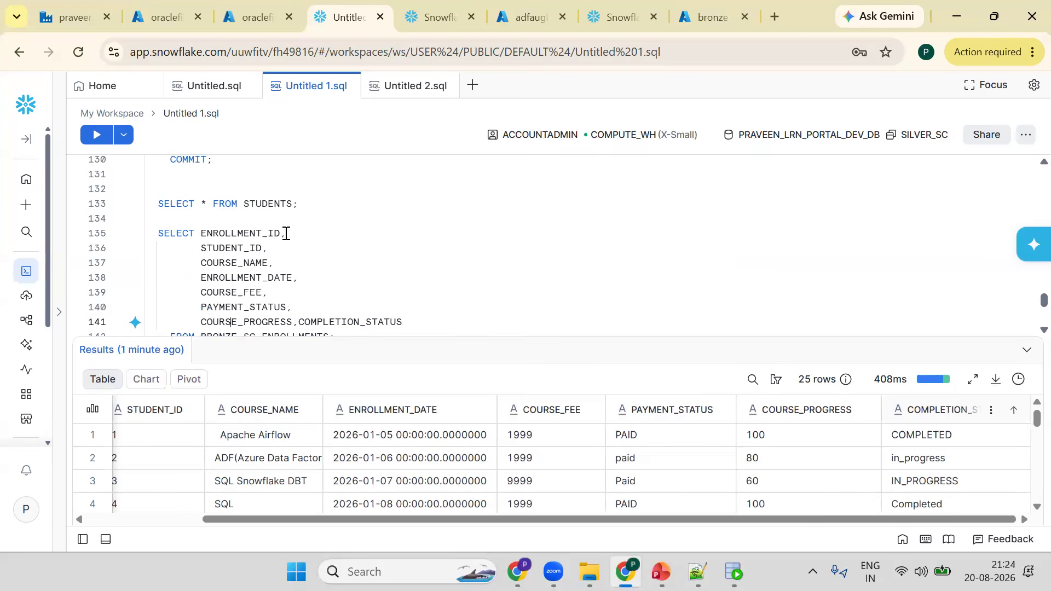
key("Return")
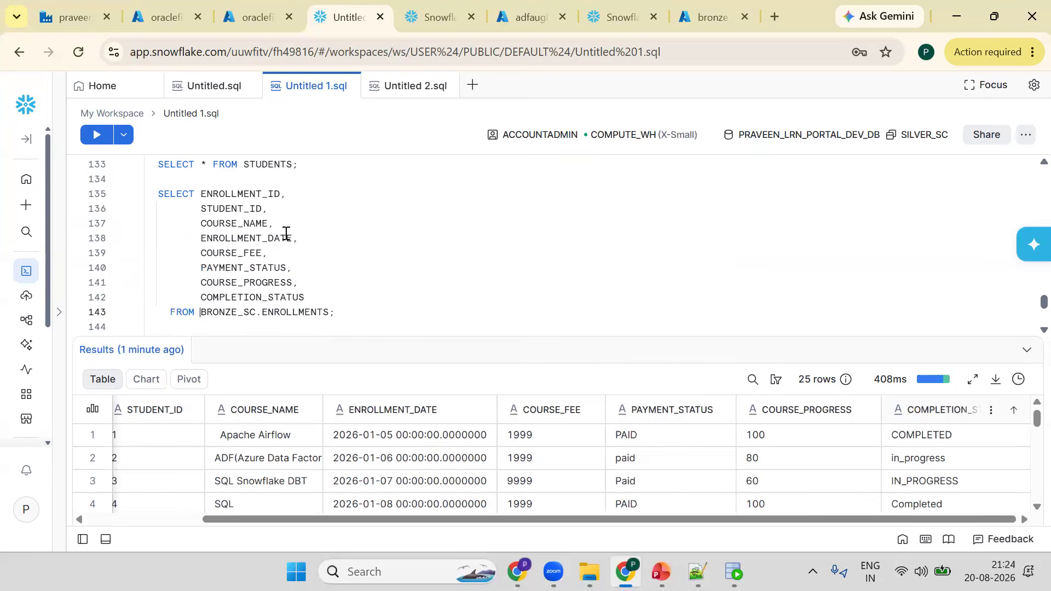
- Wrap ENROLLMENT_ID and STUDENT_ID in TO_NUMBER conversions
scroll(142, 513, "left", 3)
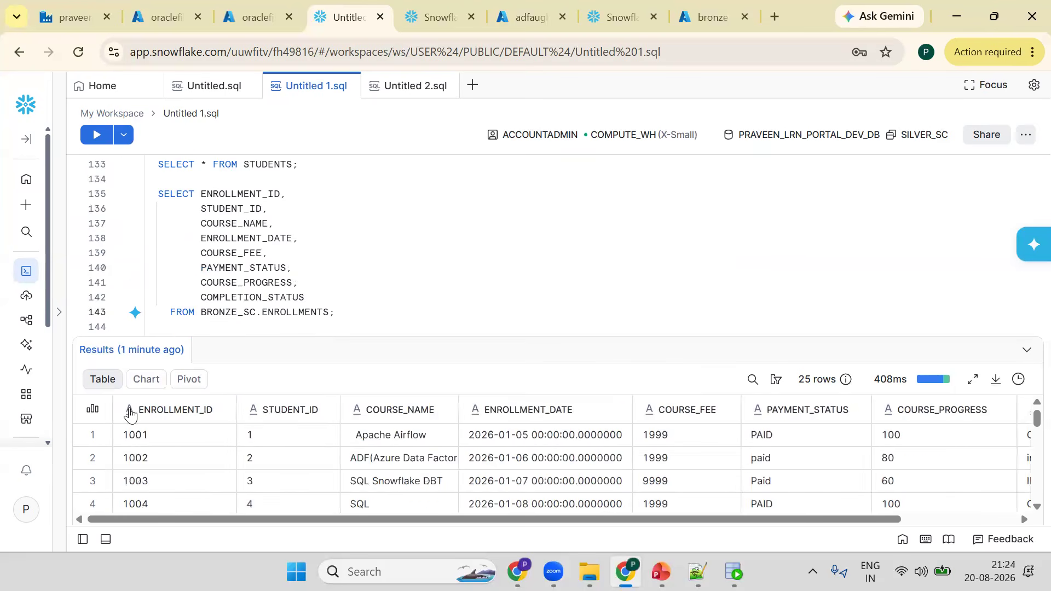
left_click(202, 192)
type("TO_NUMB")
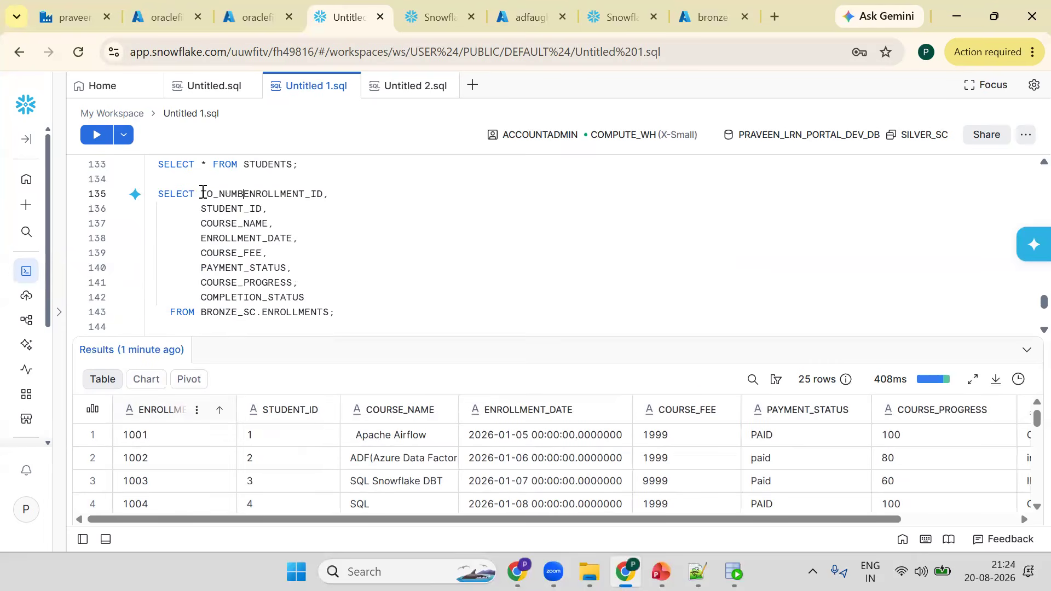
type("ER(")
key("Right")
type(")")
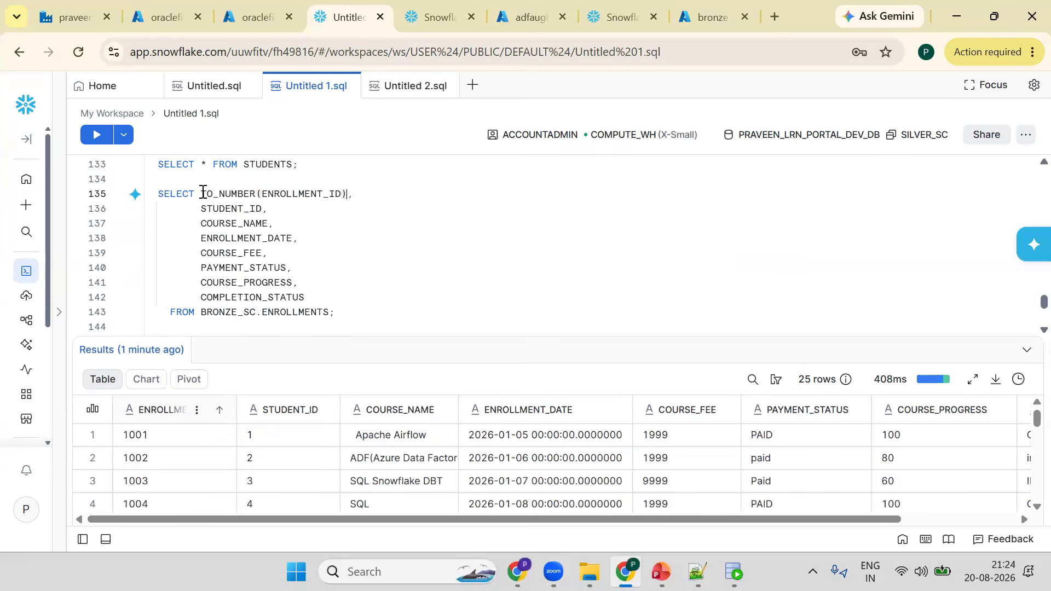
double_click(238, 195)
key("ctrl+c")
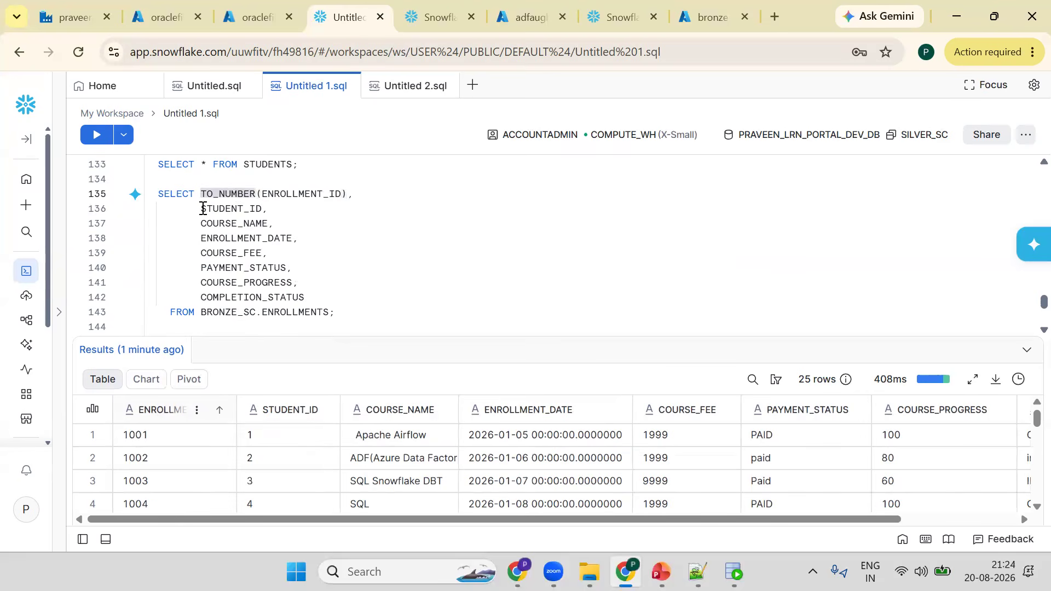
left_click(202, 209)
key("ctrl+v")
type("(")
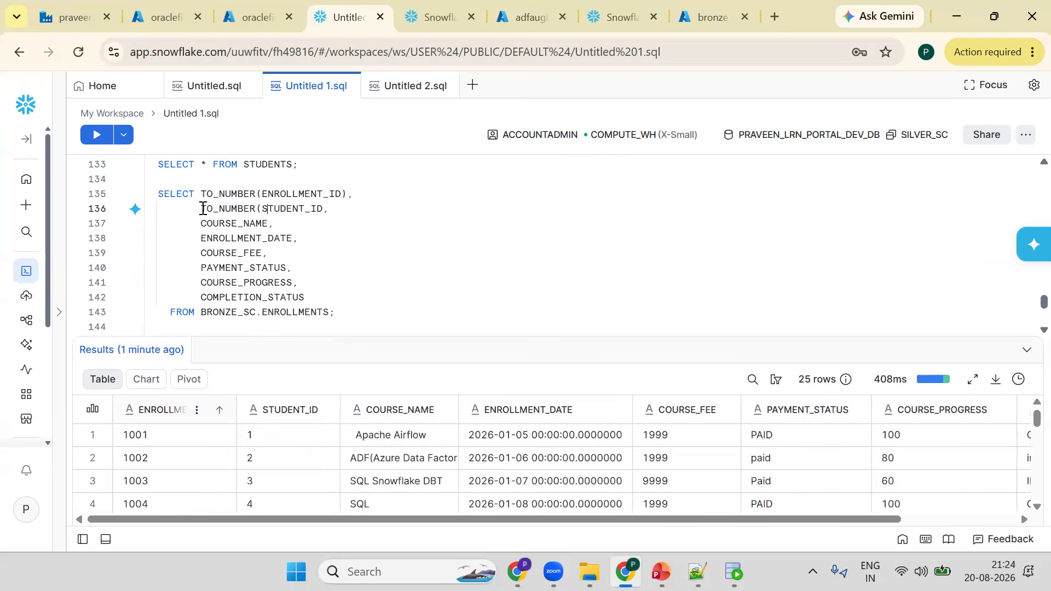
type(")")
- Wrap COURSE_FEE in a TO_NUMBER conversion
left_click(201, 261)
key("Up")
key("Up")
key("Up")
key("Up")
left_click(200, 254)
key("ctrl+v")
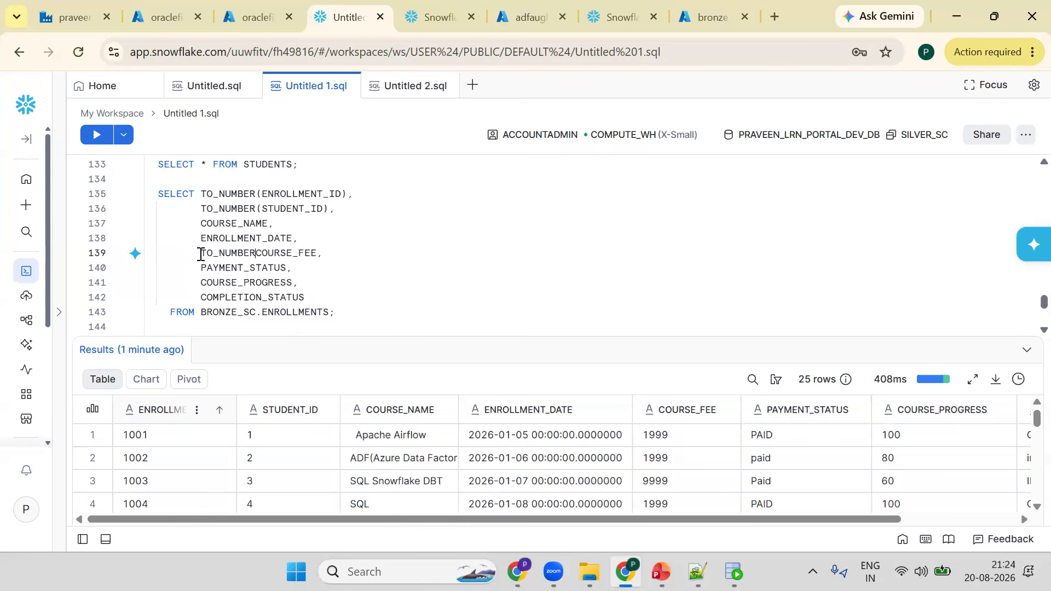
type("(")
key("Right")
key("Right")
key("Right")
key("Right")
key("Right")
key("Right")
key("Right")
key("Right")
key("Right")
key("Right")
type(")")
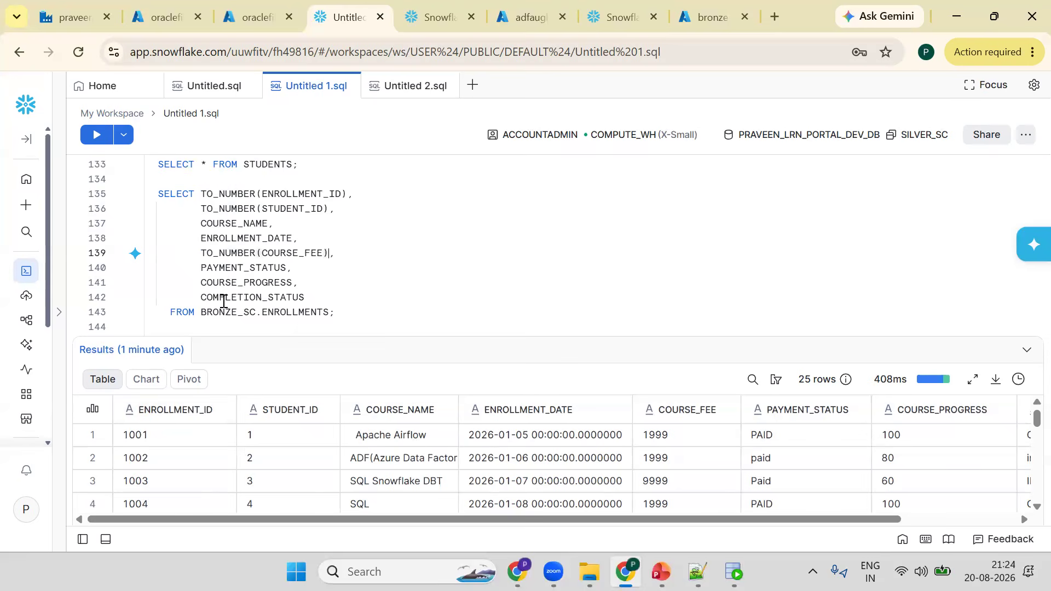
left_click(205, 283)
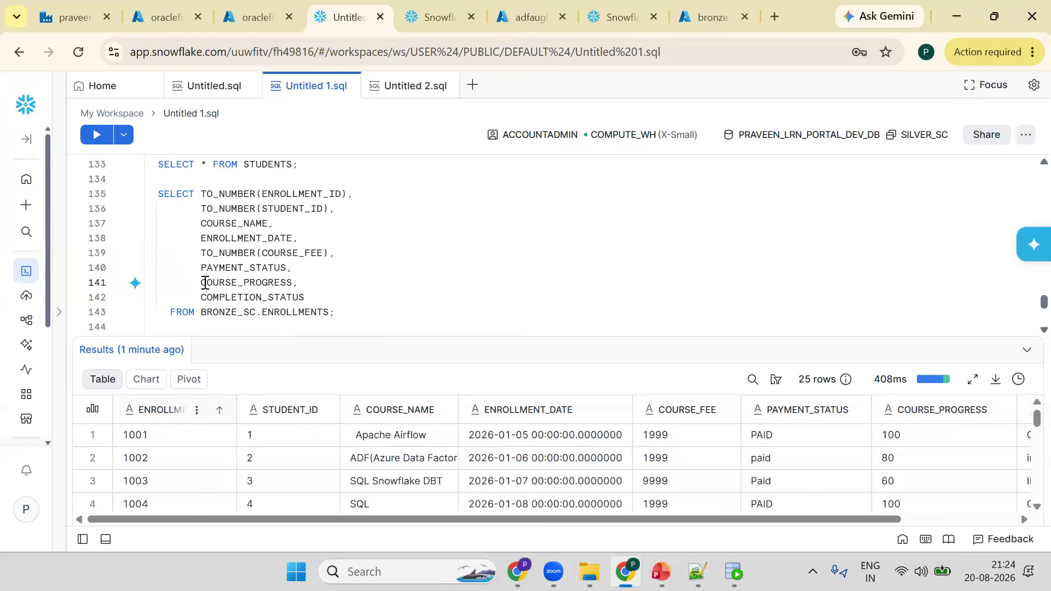
- Wrap COURSE_PROGRESS in a TO_NUMBER conversion and run the enrollments query
type("TO_NUMBER")
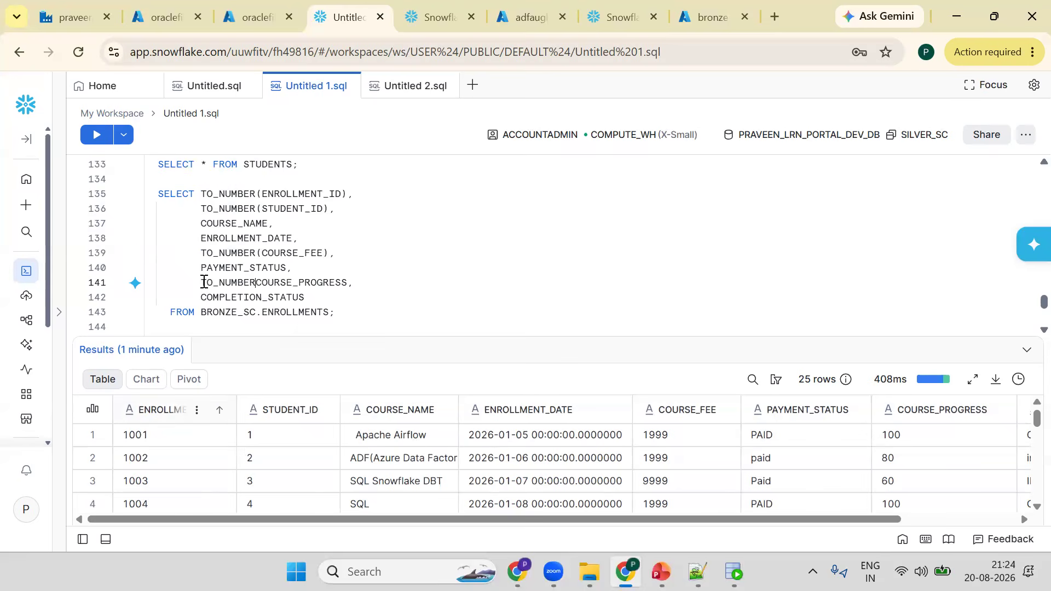
type("(")
key("Right")
key("Right")
key("Right")
key("Right")
key("Right")
key("Right")
key("Right")
key("Right")
key("Right")
key("Right")
key("Right")
key("Right")
key("Right")
key("Right")
key("Right")
type(")")
key("ctrl+Return")
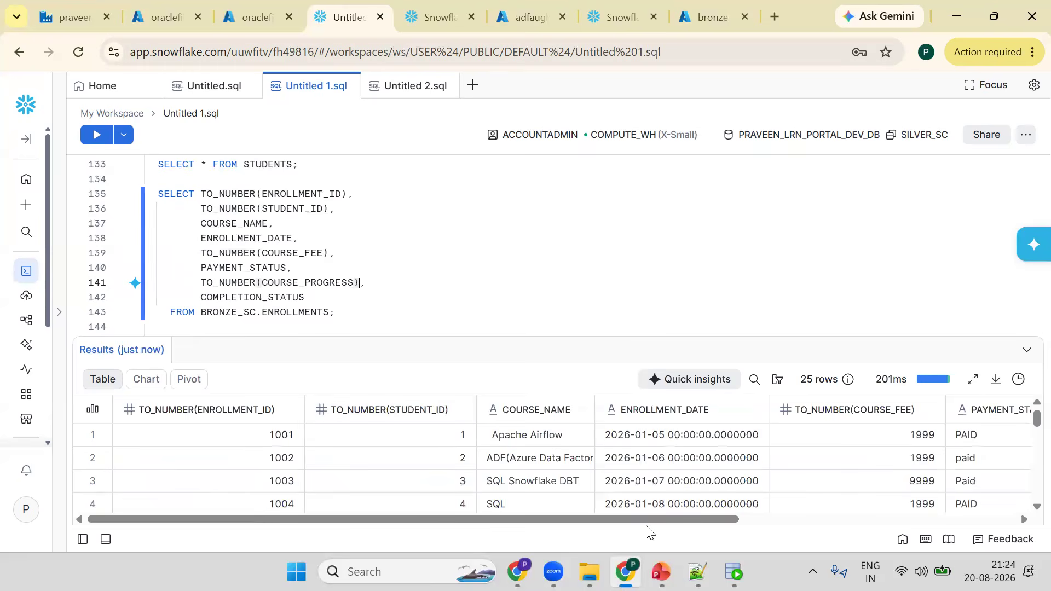
- Review the converted numeric columns in the query results grid
scroll(629, 493, "right", 5)
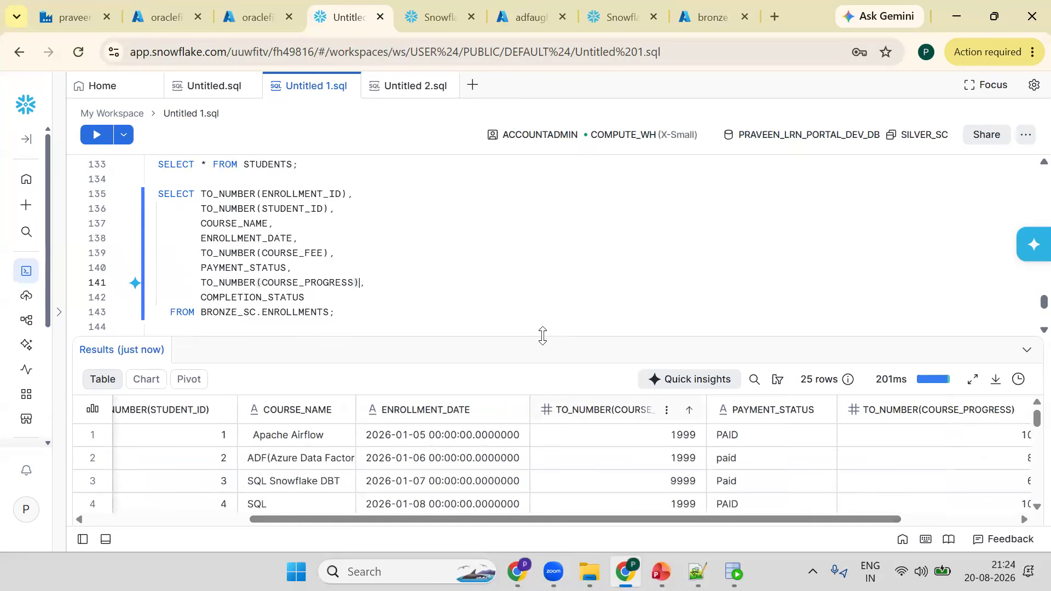
left_click_drag(547, 277, 547, 279)
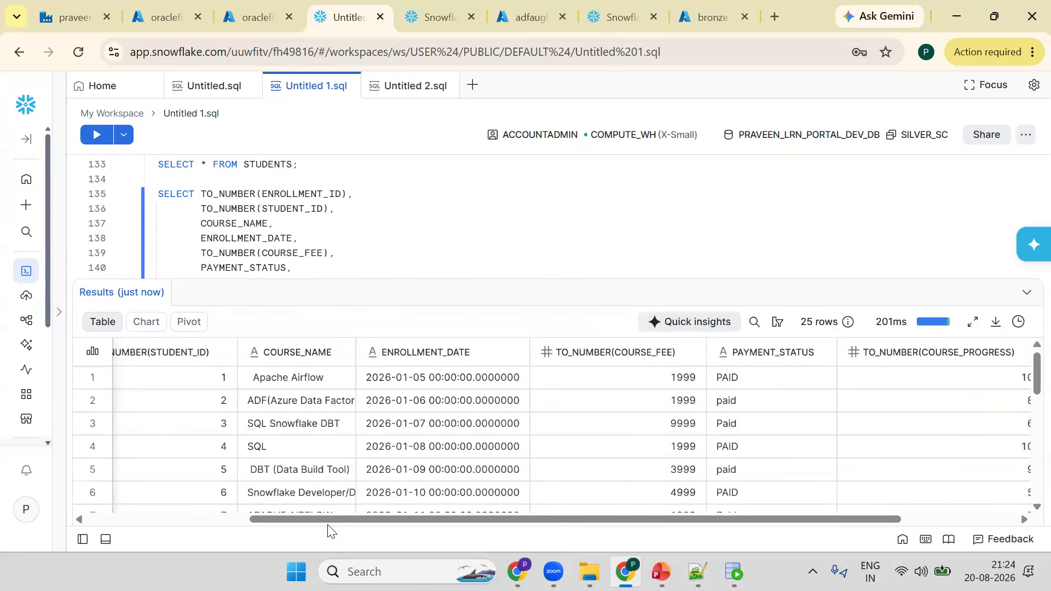
scroll(321, 523, "down", 1)
scroll(345, 482, "left", 3)
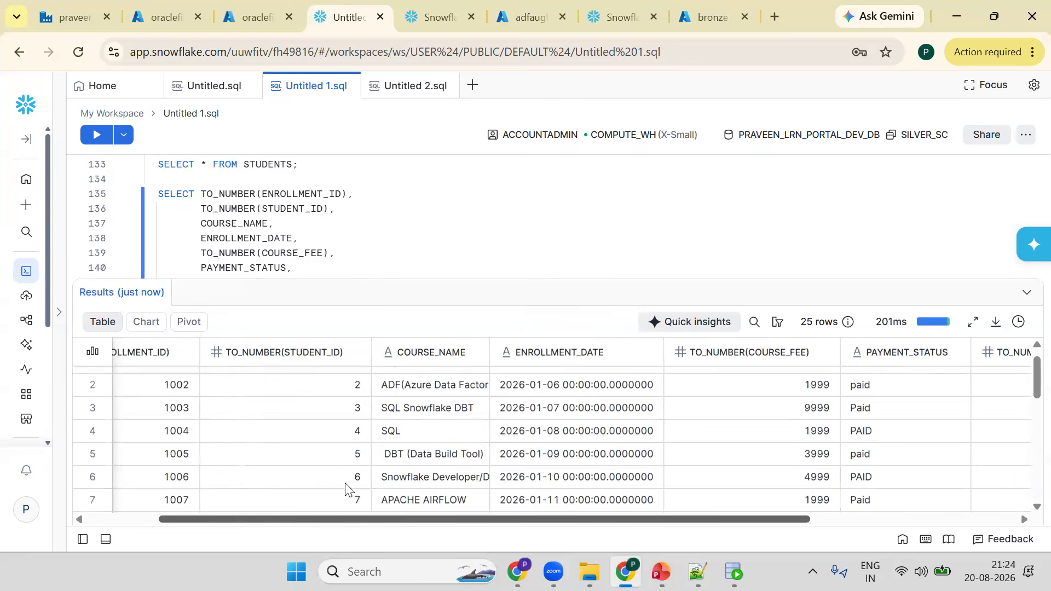
scroll(344, 502, "up", 1)
left_click(231, 510)
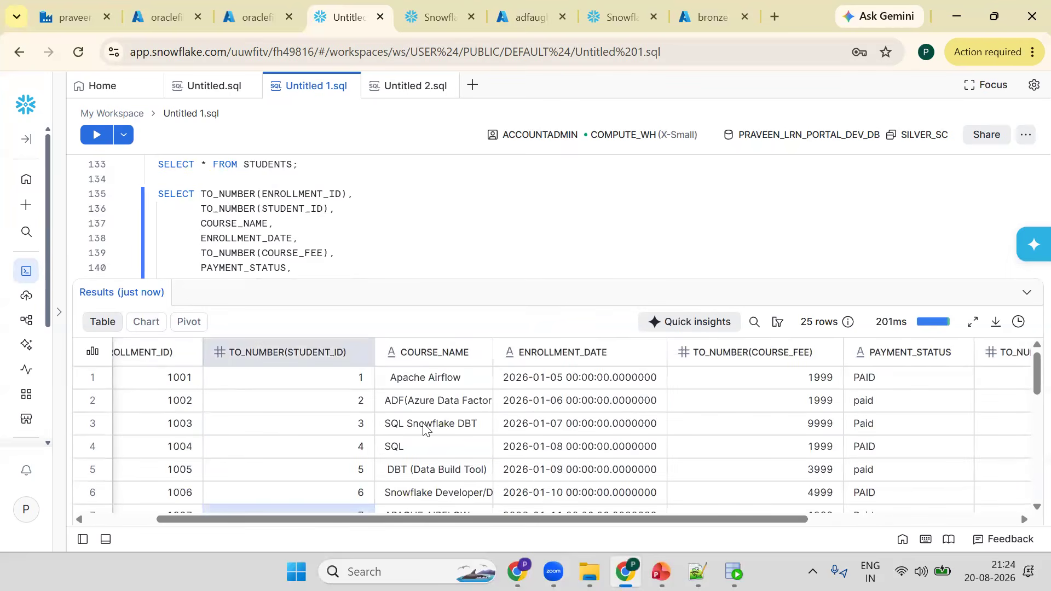
- Wrap COURSE_NAME in TRIM and run the query
left_click(200, 222)
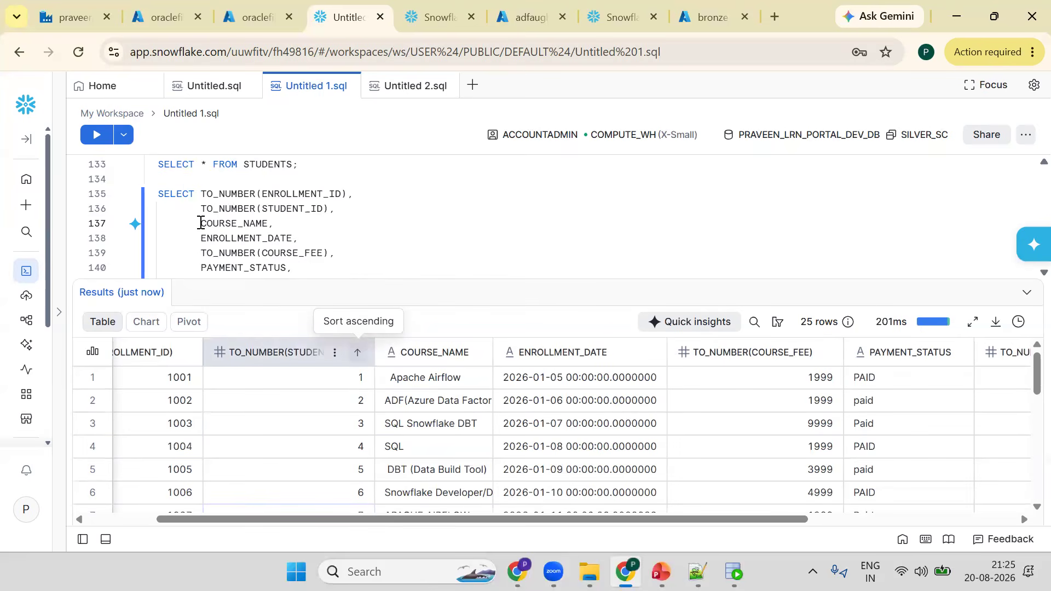
type("TRIM(")
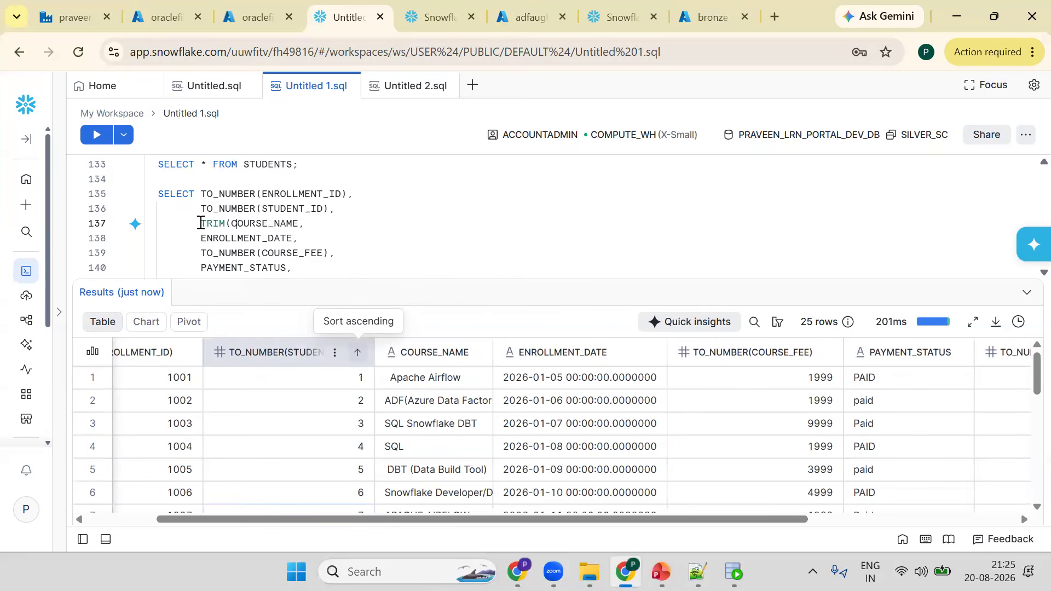
type(")")
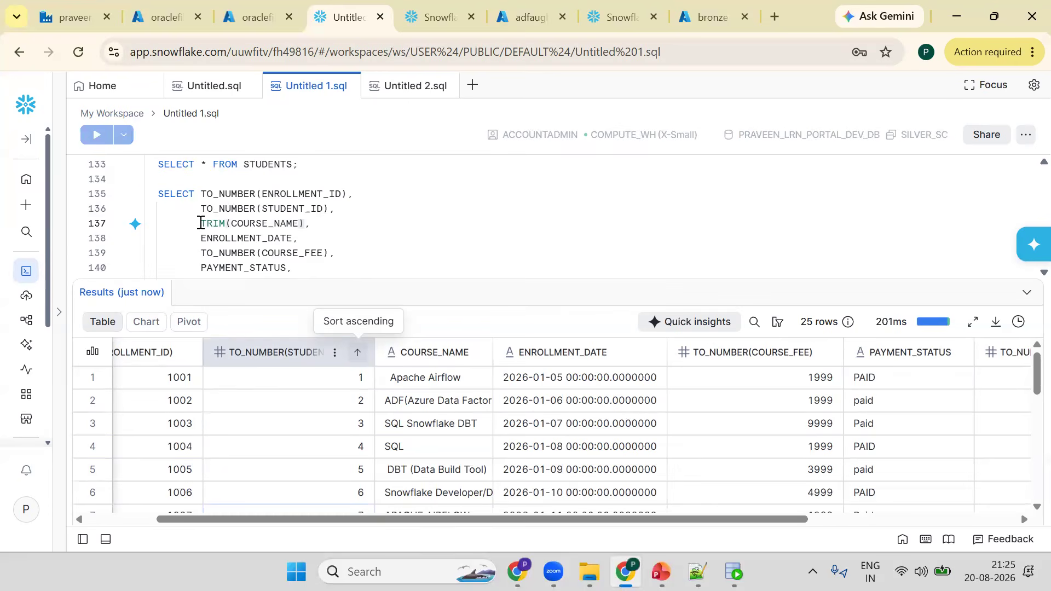
key("ctrl+Return")
- Wrap the trimmed COURSE_NAME in UPPER and run the query
left_click(200, 223)
type("U")
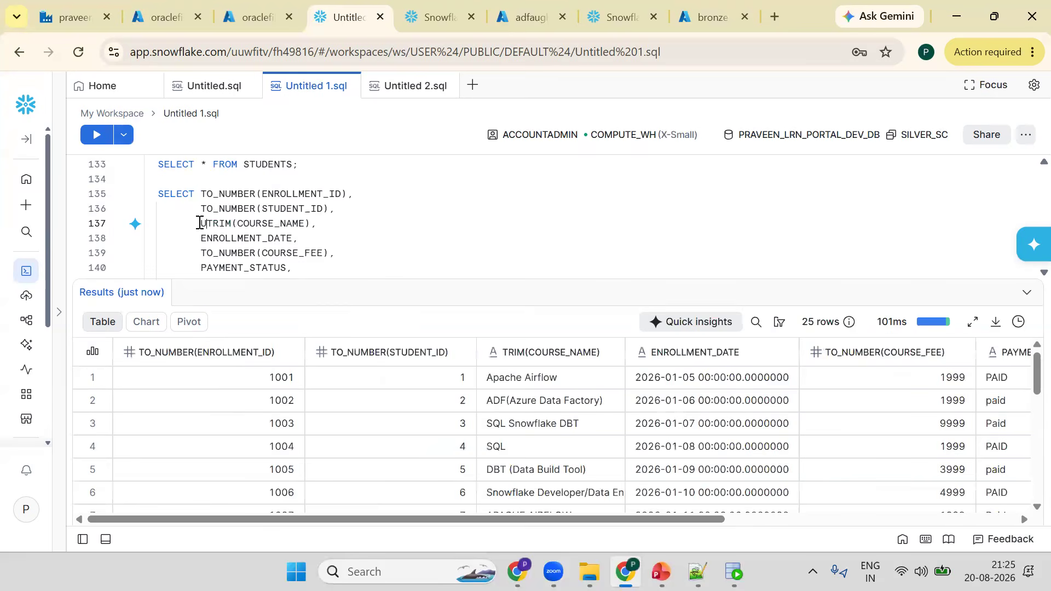
type("PPER(")
key("Right")
key("Right")
key("Right")
key("Right")
key("Right")
key("Right")
key("Right")
key("Right")
key("Right")
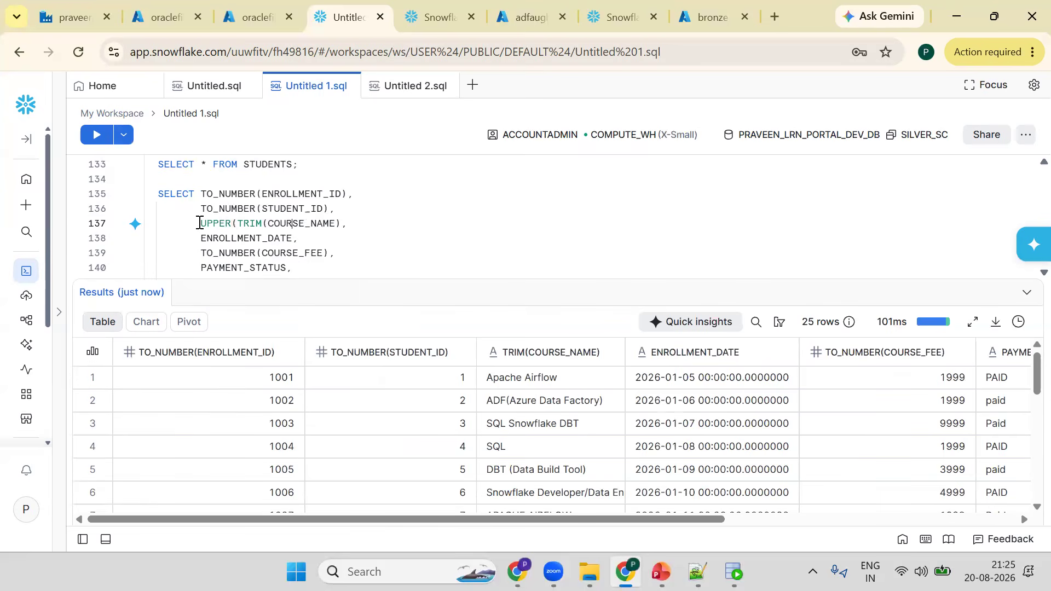
key("Right")
key("Right")
key("Right")
key("Right")
key("Right")
key("Right")
key("Right")
key("Right")
type(")")
key("ctrl+Return")
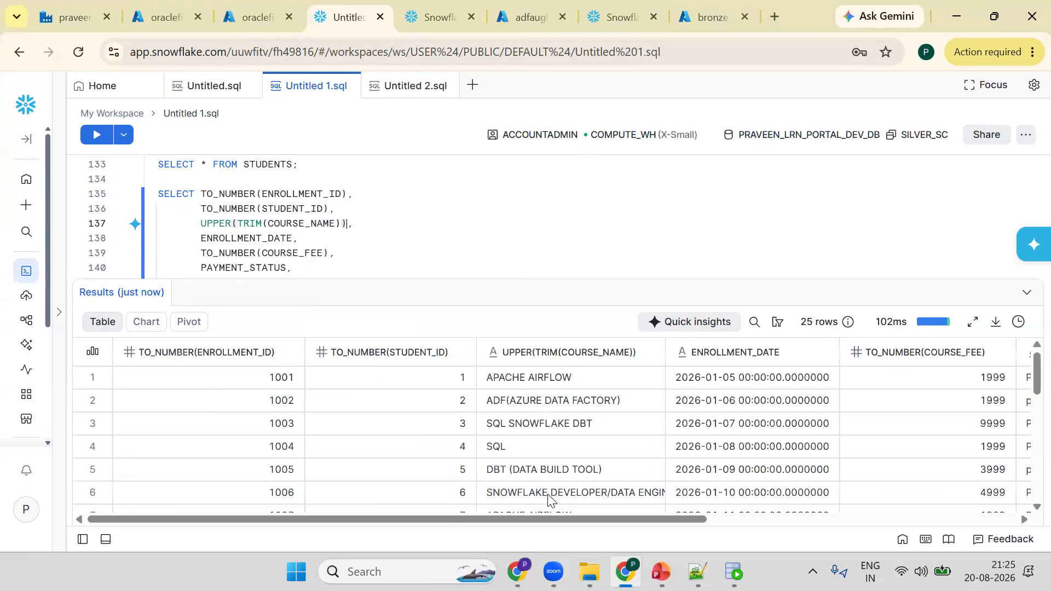
- Convert ENROLLMENT_DATE with TO_DATE and run the query
scroll(544, 506, "down", 5)
scroll(545, 499, "down", 3)
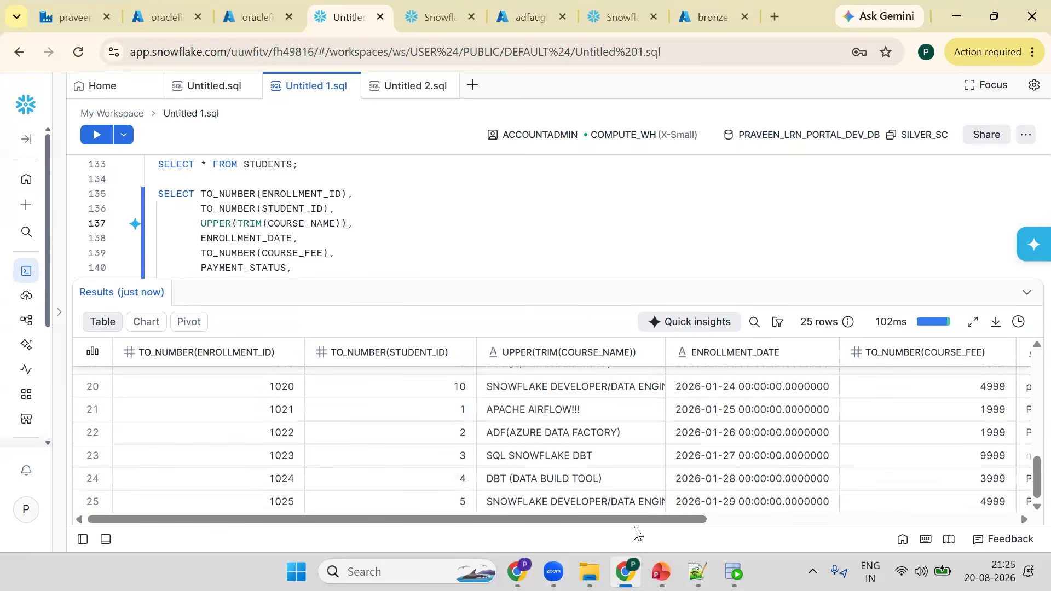
scroll(790, 519, "right", 1)
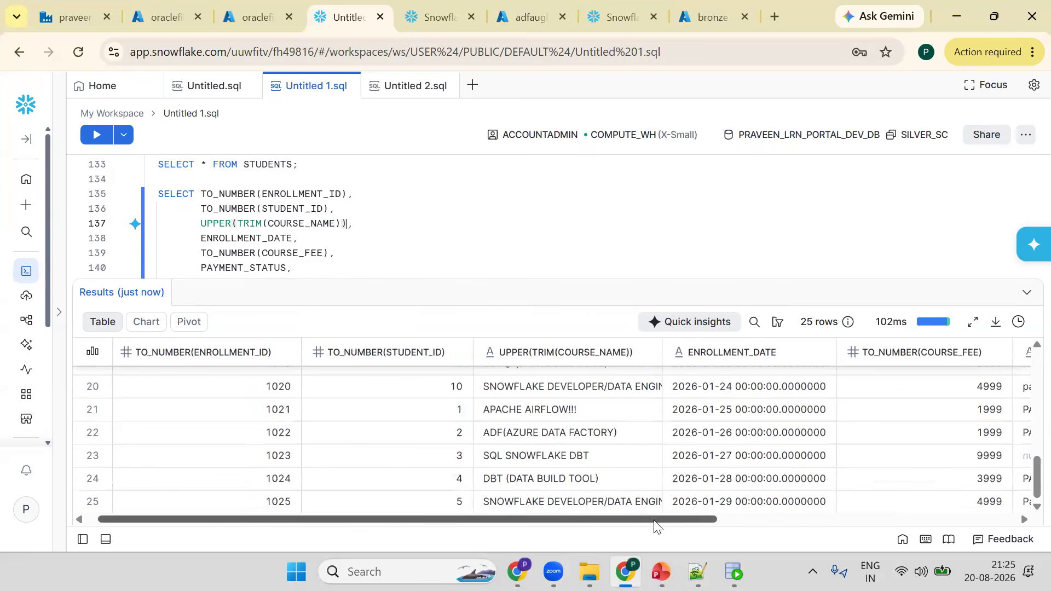
scroll(704, 455, "right", 1)
scroll(650, 480, "right", 3)
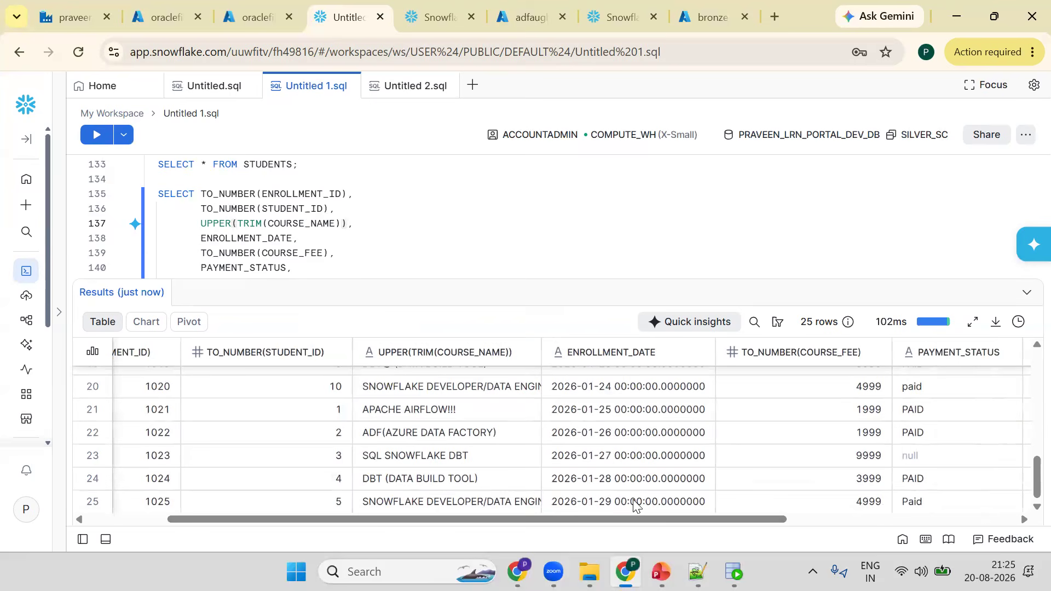
left_click(203, 243)
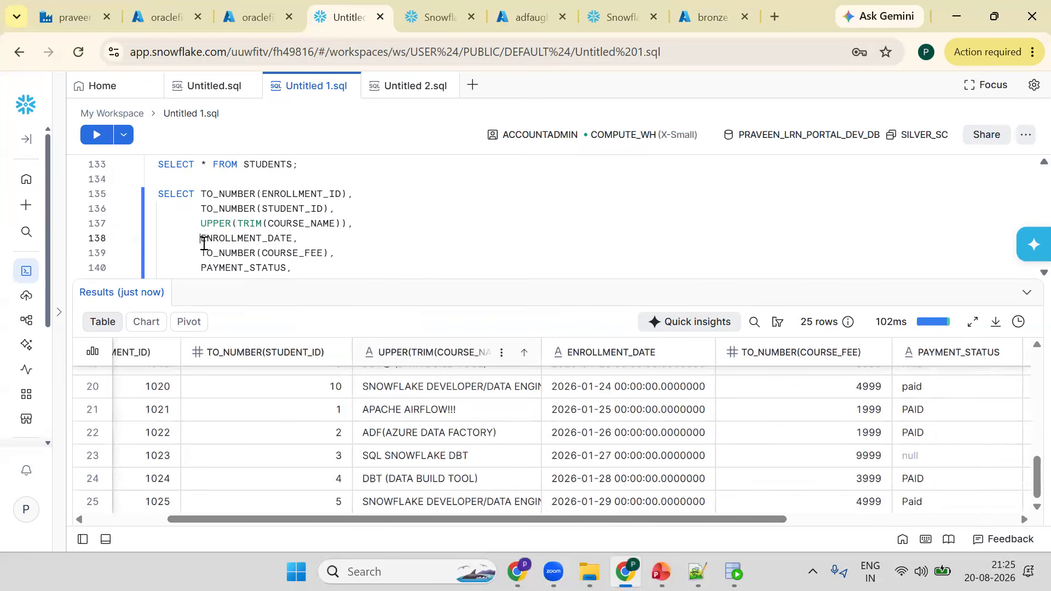
type("TO_DA")
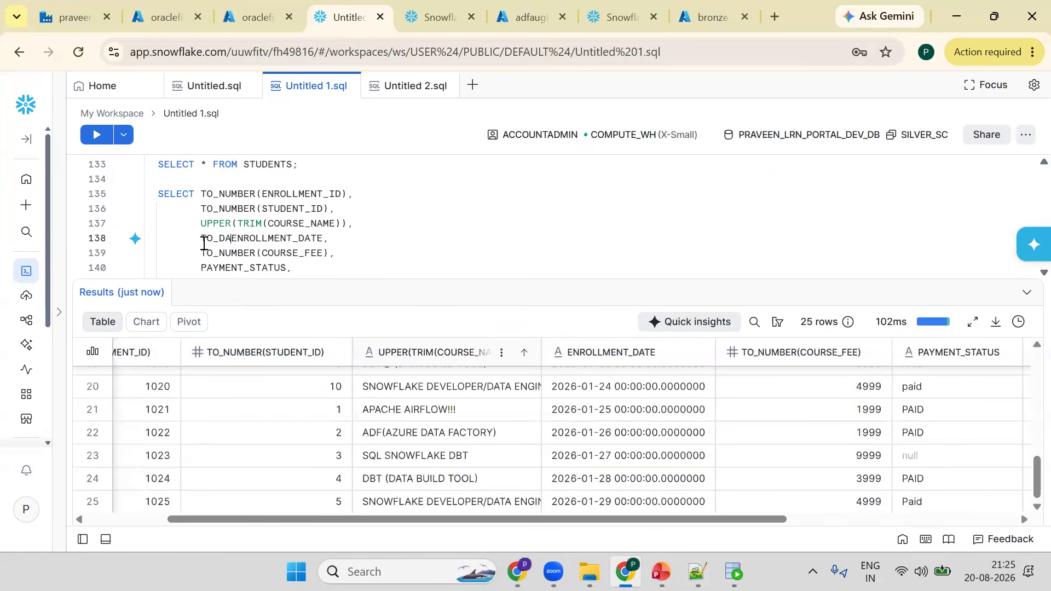
type("TE(")
key("ctrl+Right")
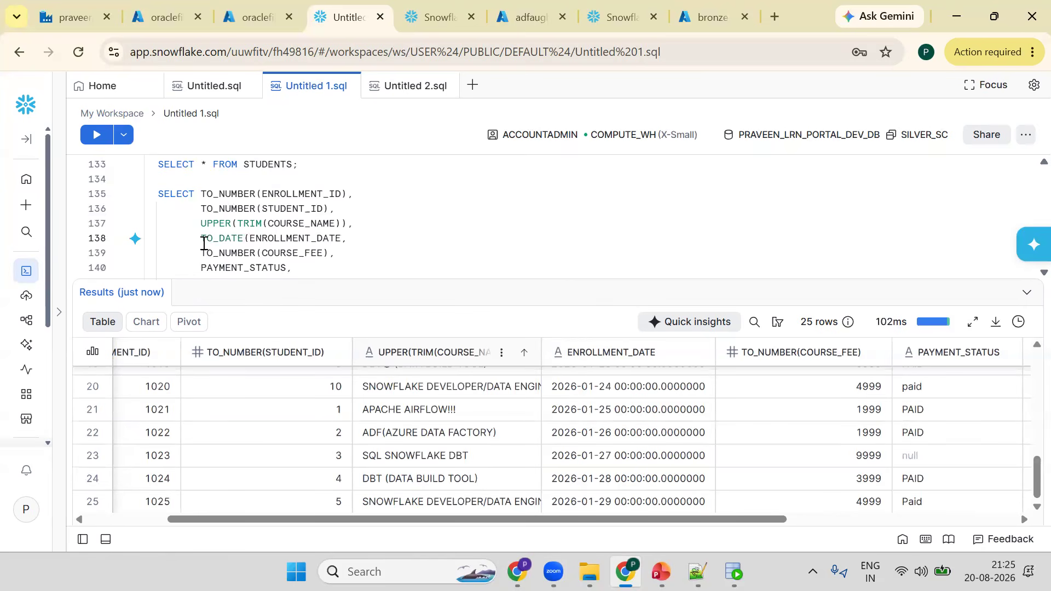
type(")")
key("ctrl+Return")
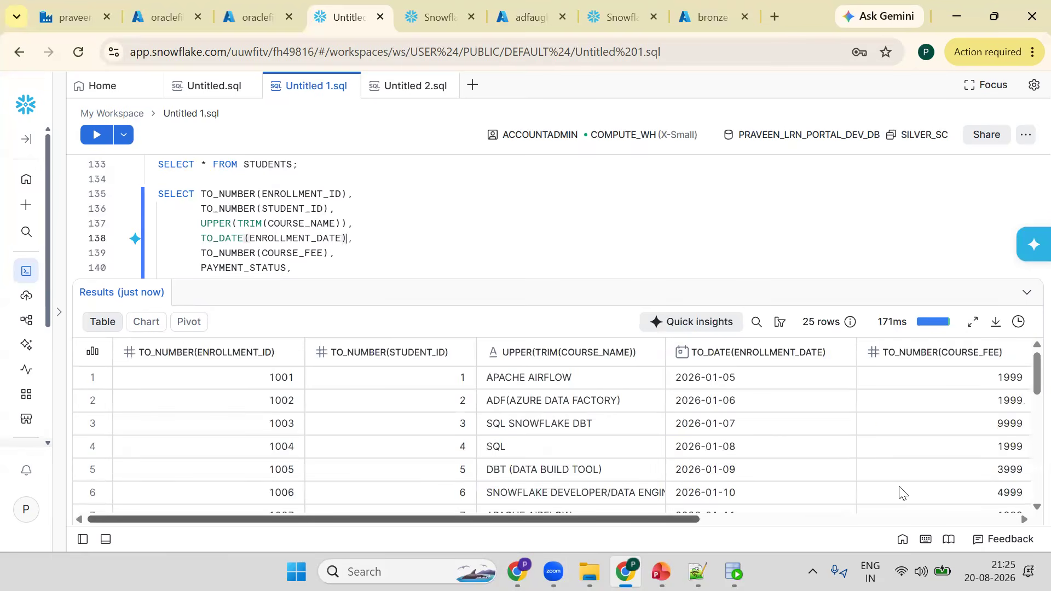
- Wrap PAYMENT_STATUS in UPPER inside NVL with default 'NA', then run the query
scroll(786, 513, "right", 3)
scroll(832, 488, "down", 10)
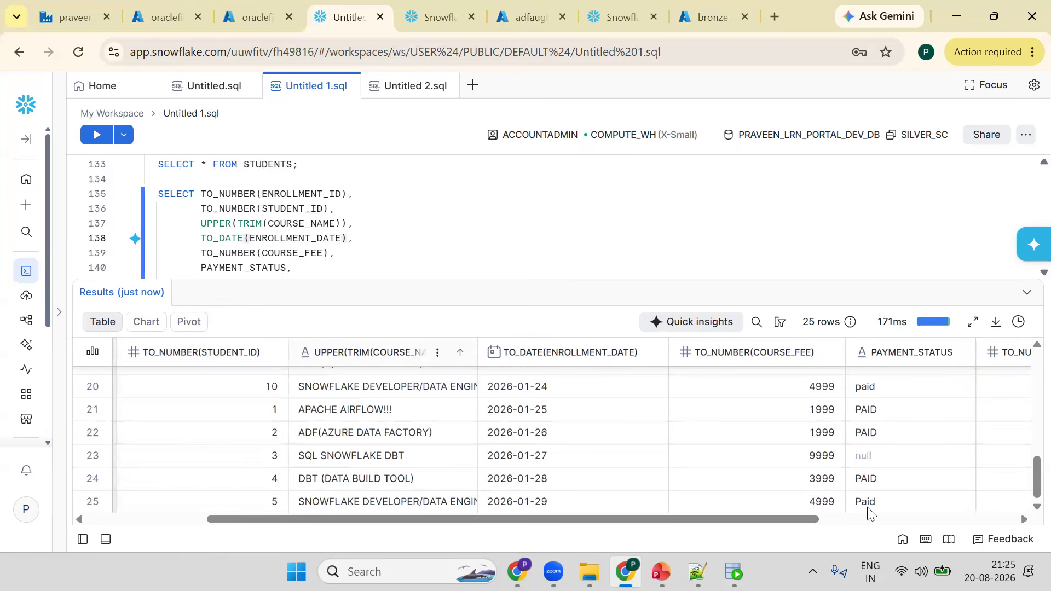
left_click(211, 257)
key("Down")
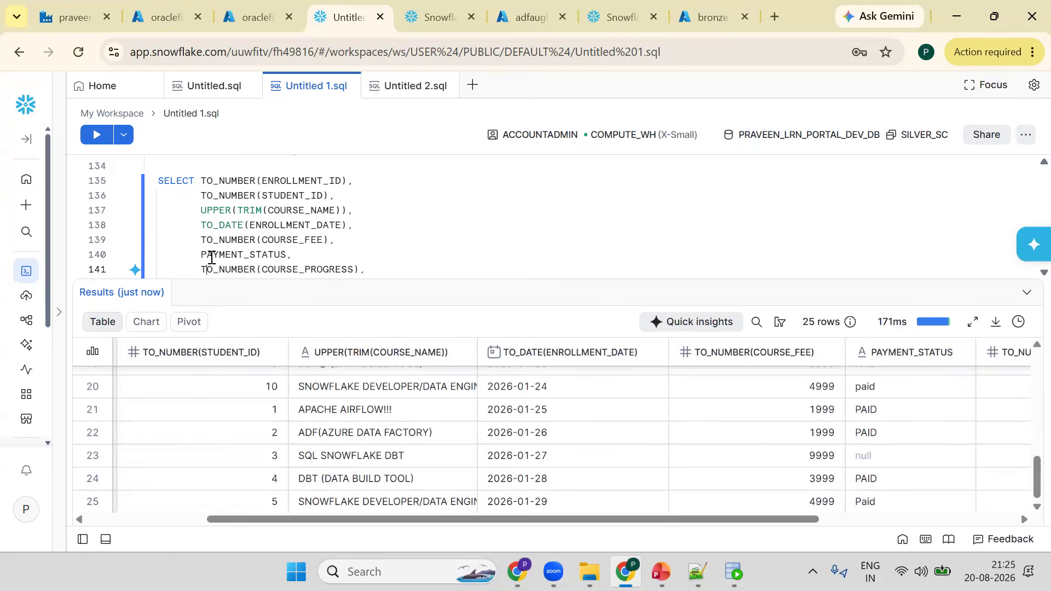
key("Up")
key("Left")
type("UPPER(")
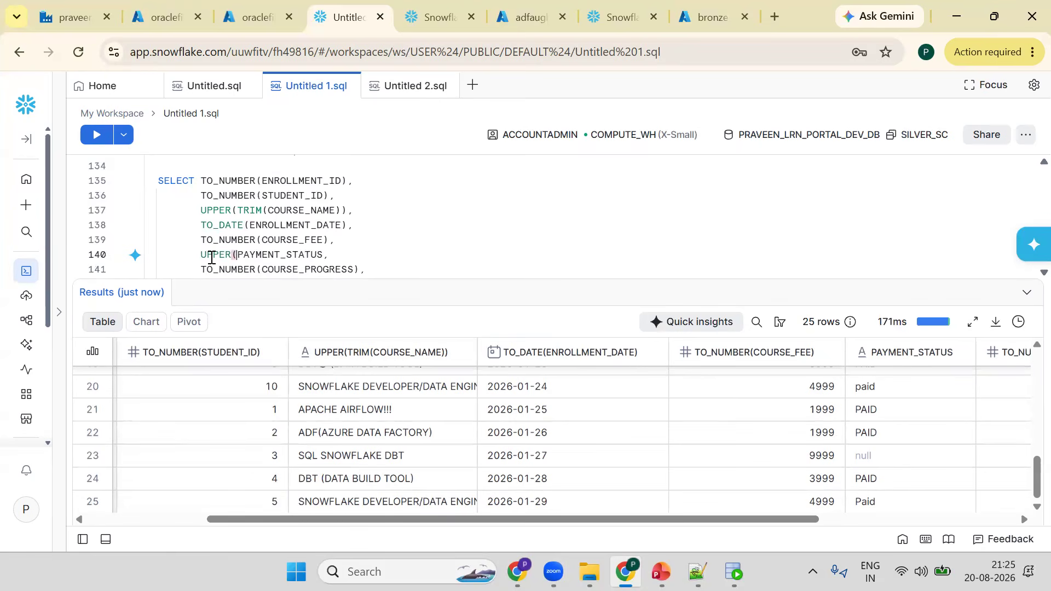
key("Right")
key("Right")
key("Right")
key("Right")
key("Right")
key("Right")
key("Right")
key("Right")
key("Right")
key("Right")
key("Right")
key("Right")
key("Right")
key("Right")
type(")")
key("Left")
key("Left")
key("Left")
key("Left")
key("Left")
key("Left")
key("Left")
key("Left")
key("Left")
key("Left")
key("Left")
key("Left")
key("Home")
type("N")
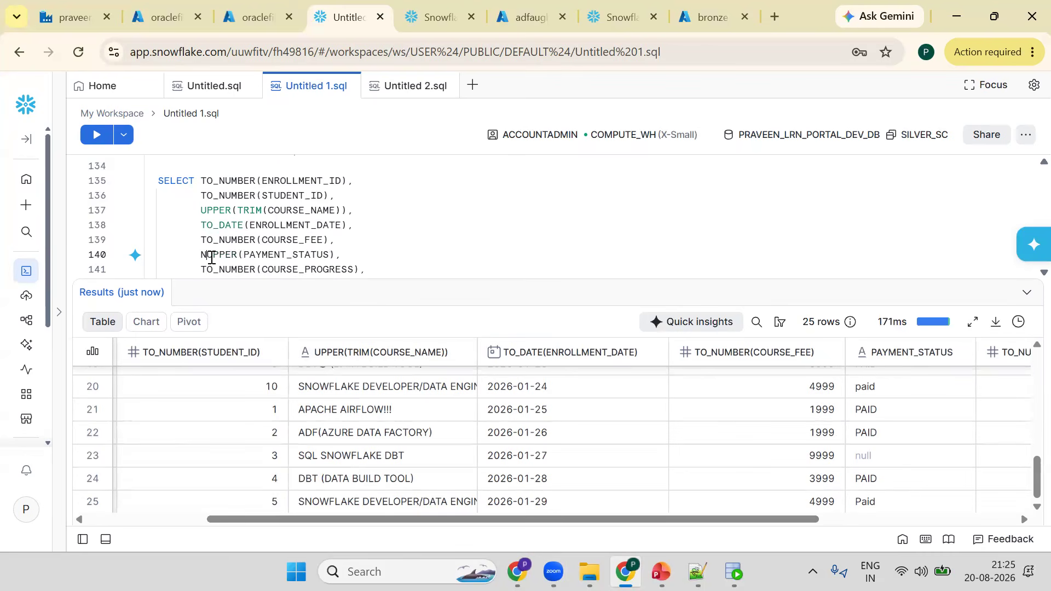
type("VL(")
key("Right")
key("Right")
key("Right")
key("Right")
key("Right")
key("Right")
key("Right")
key("Right")
key("Right")
key("Right")
key("Right")
key("Right")
key("Right")
key("Right")
key("Right")
key("Right")
key("Right")
key("Right")
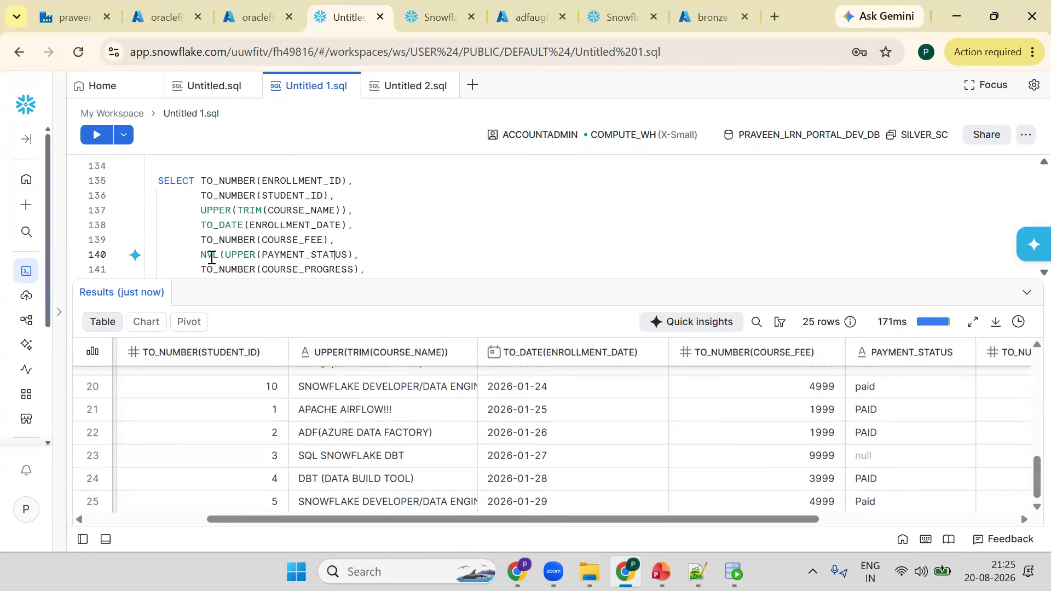
key("End")
type("'NA'),")
left_click(299, 261)
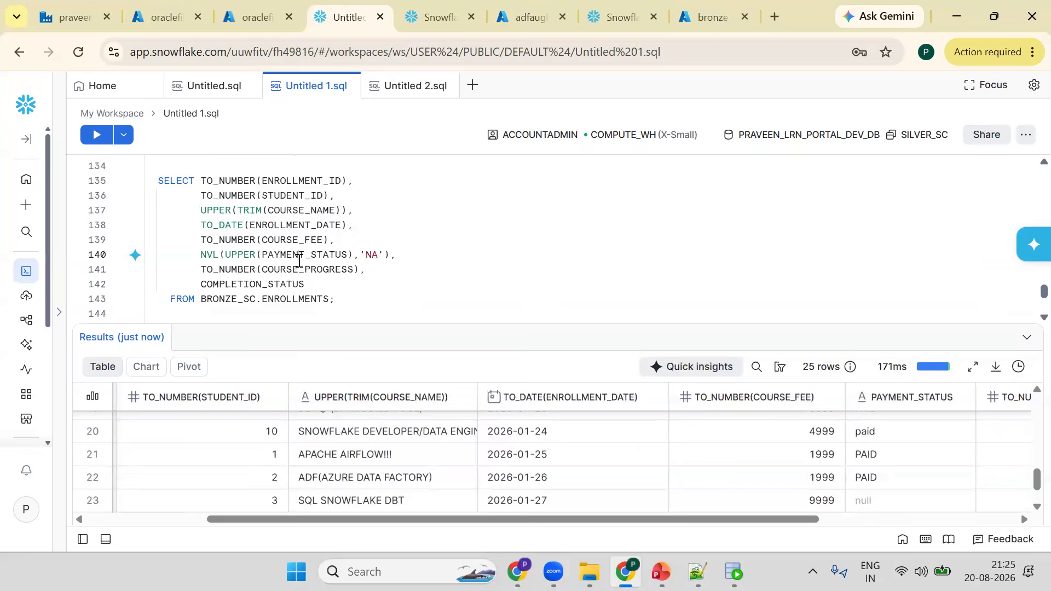
key("ctrl+Return")
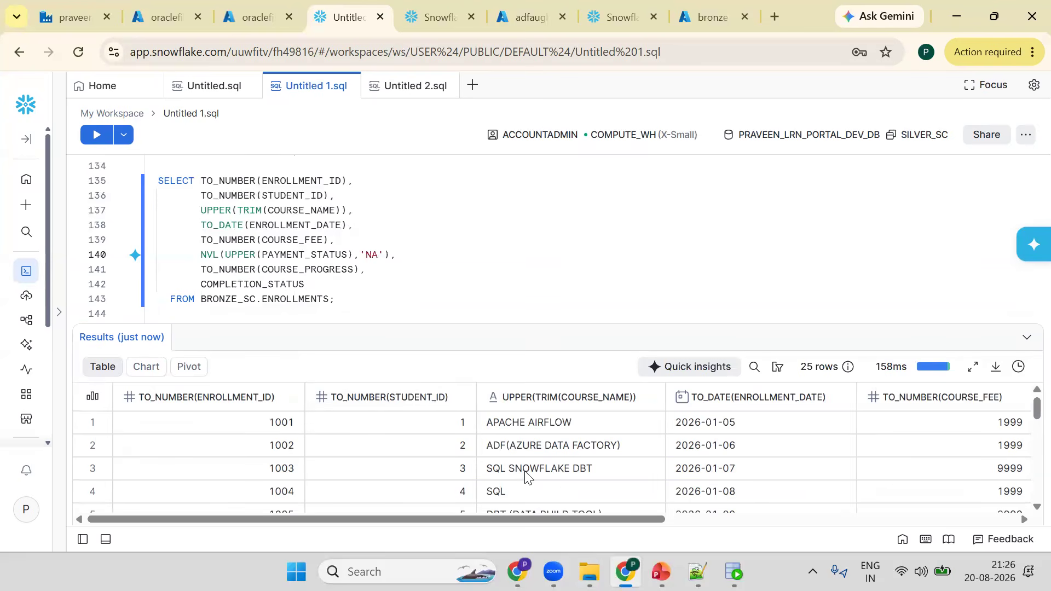
- Review the cleaned course names and payment statuses in the query results
scroll(546, 475, "down", 5)
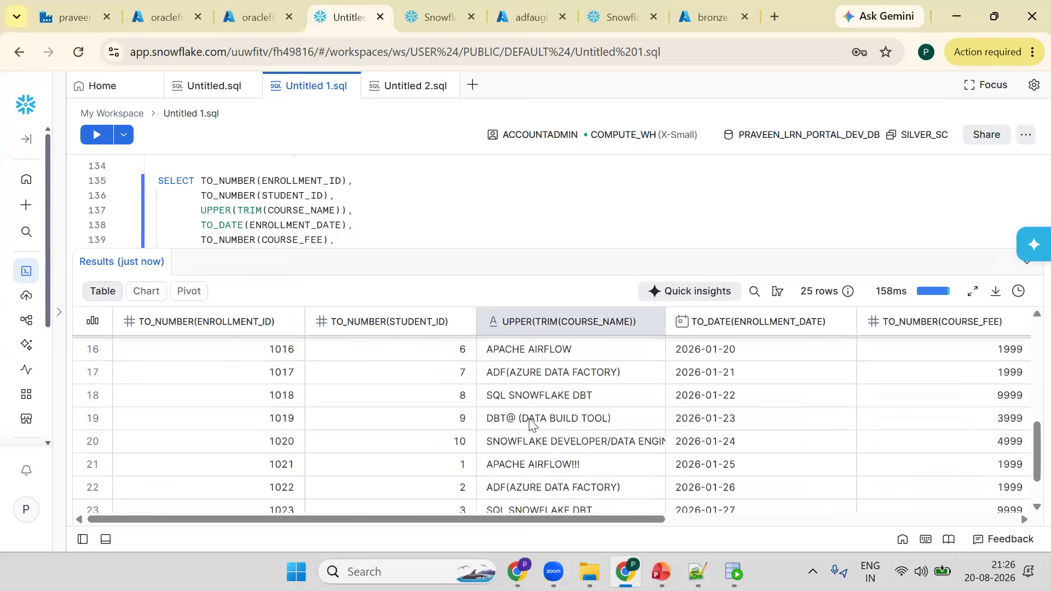
left_click(518, 419)
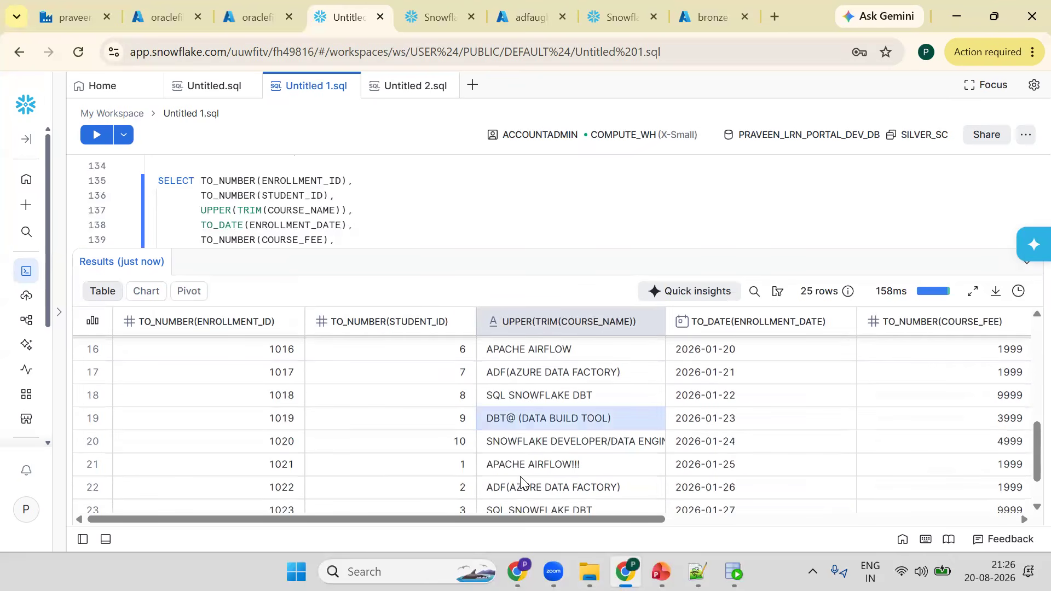
scroll(523, 476, "down", 2)
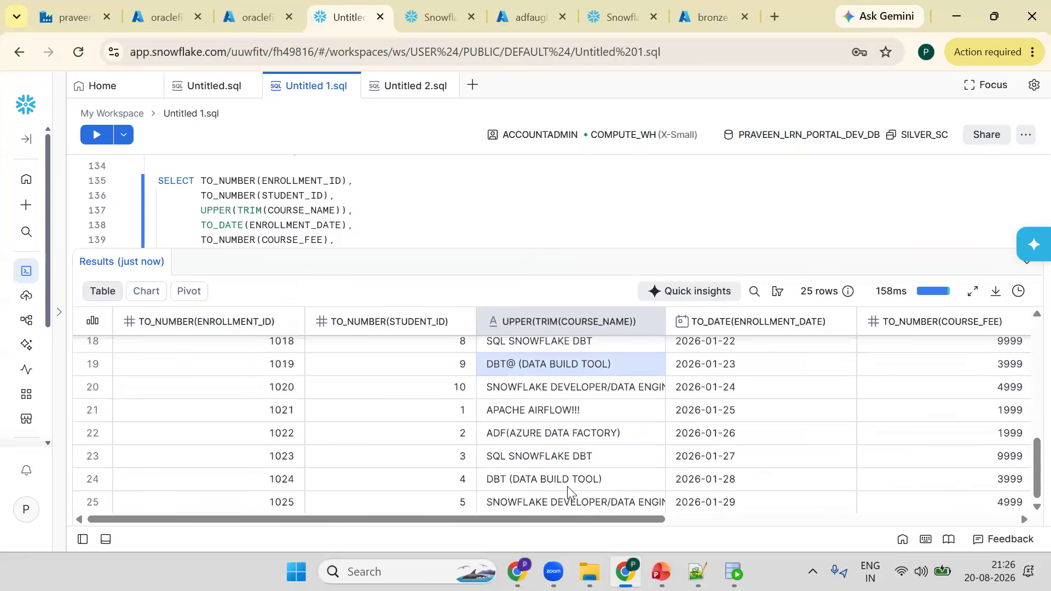
scroll(567, 486, "up", 3)
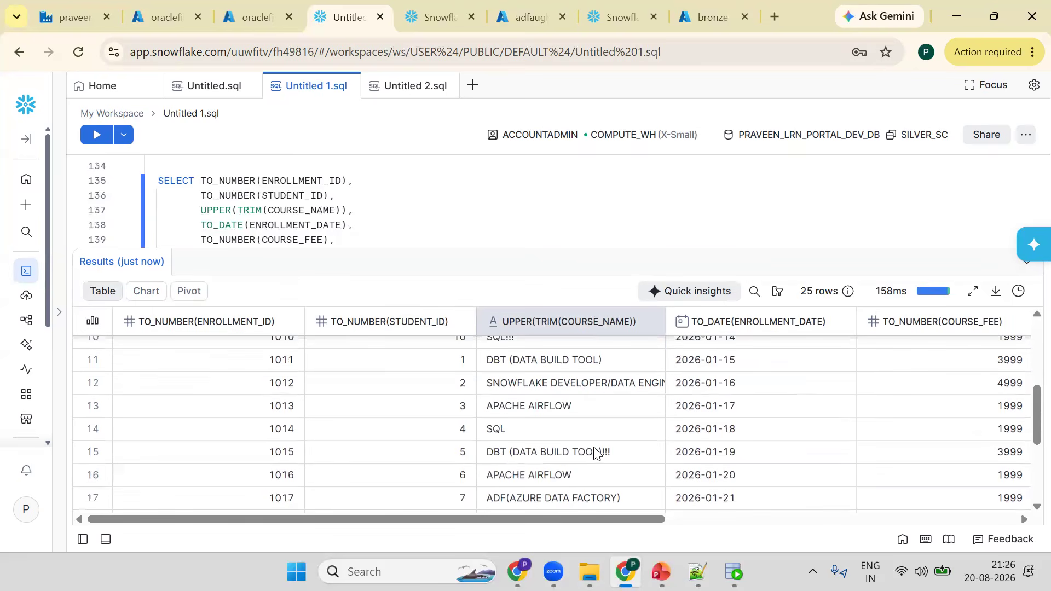
left_click_drag(552, 249, 563, 166)
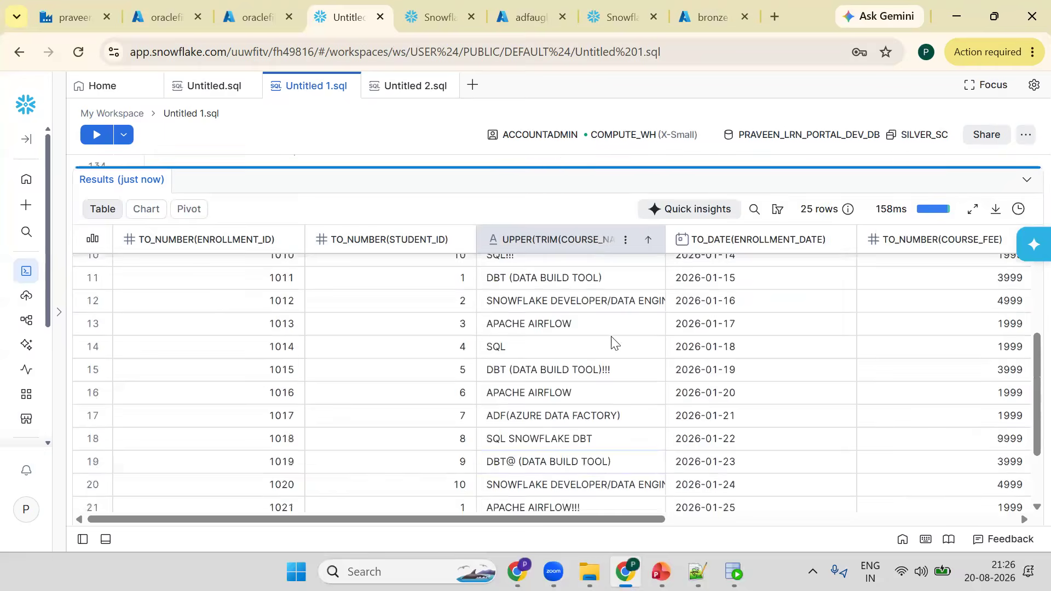
scroll(613, 342, "down", 1)
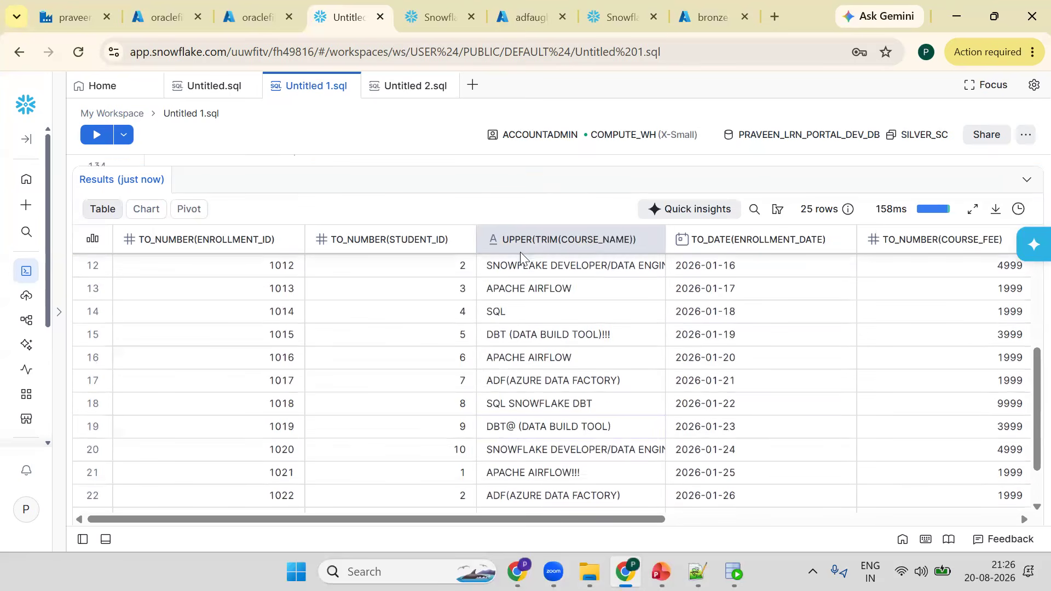
left_click_drag(509, 166, 509, 351)
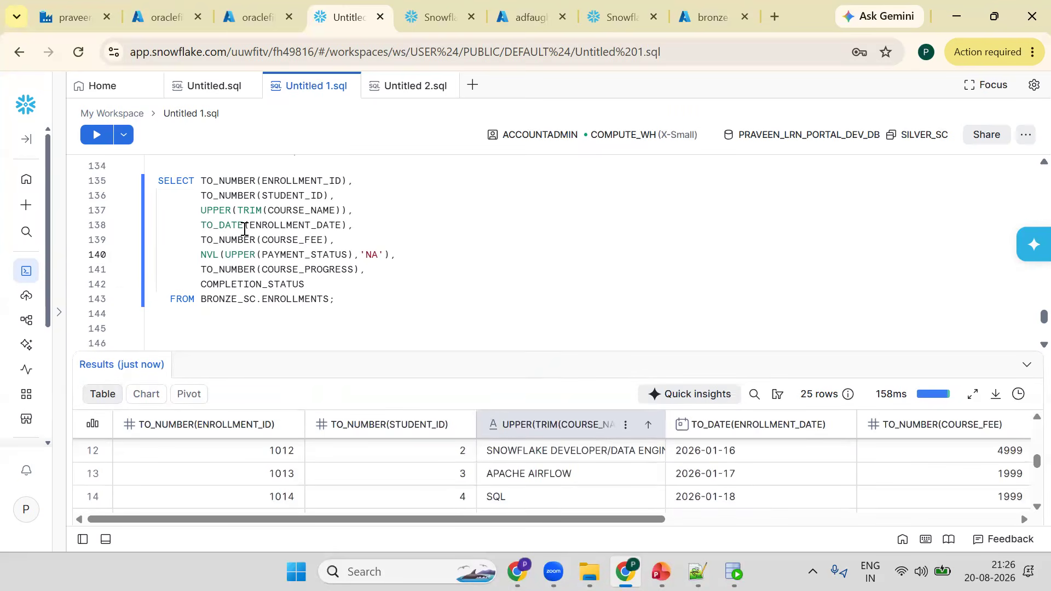
left_click(207, 210)
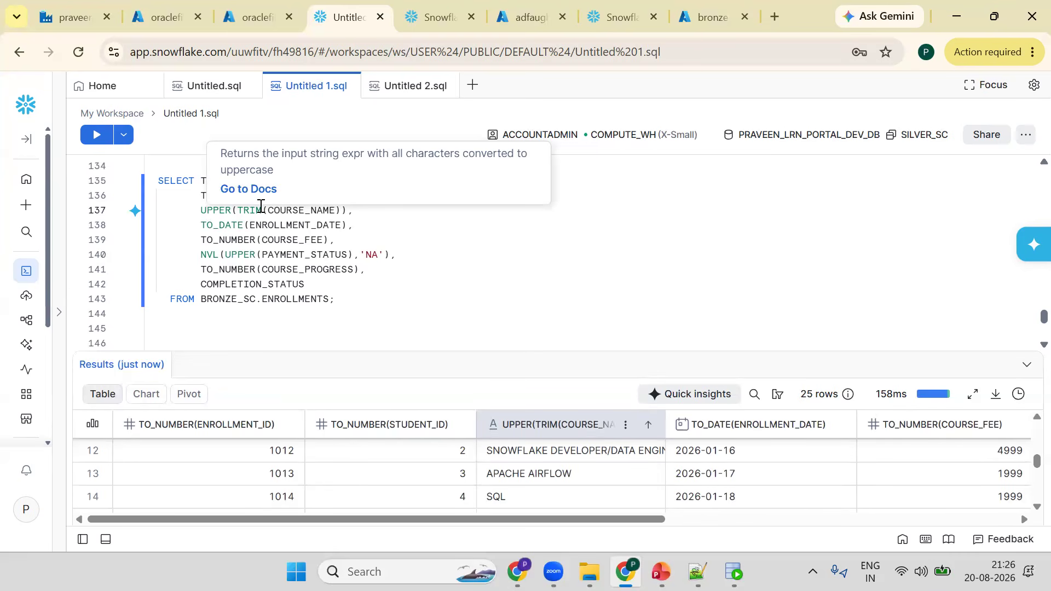
- Wrap the COURSE_NAME expression in REGEXP_REPLACE with the pattern '[^A-Z0-99)/]' and run the query
type("REGEXP")
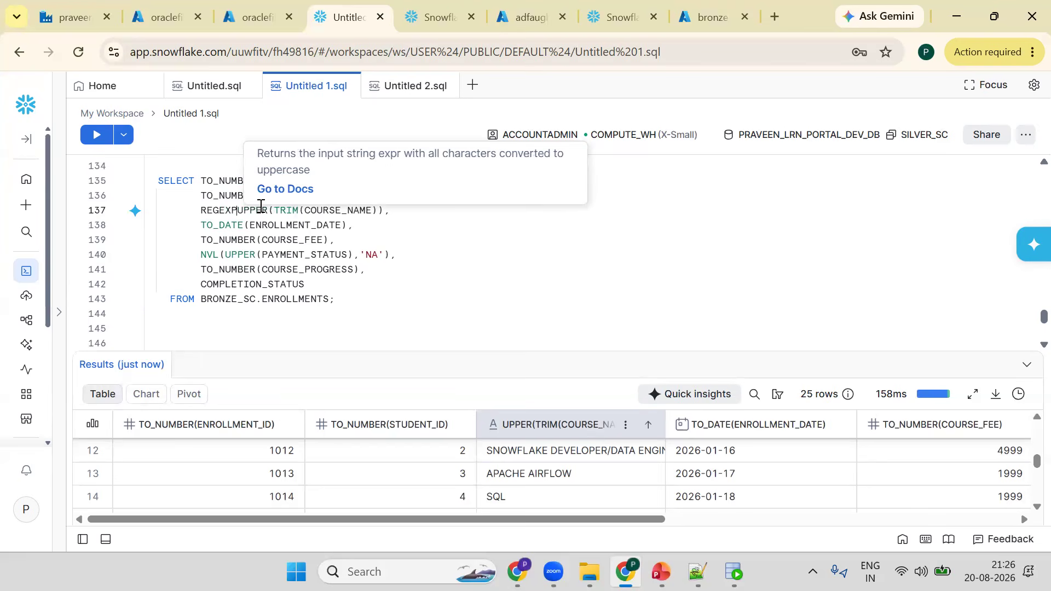
type("_REP")
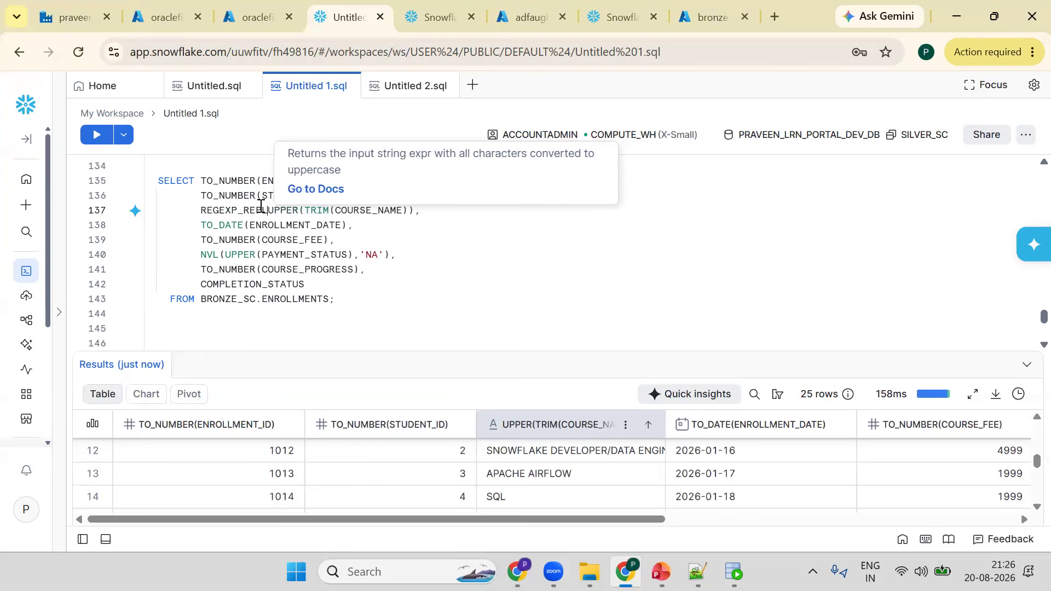
type("LACE(")
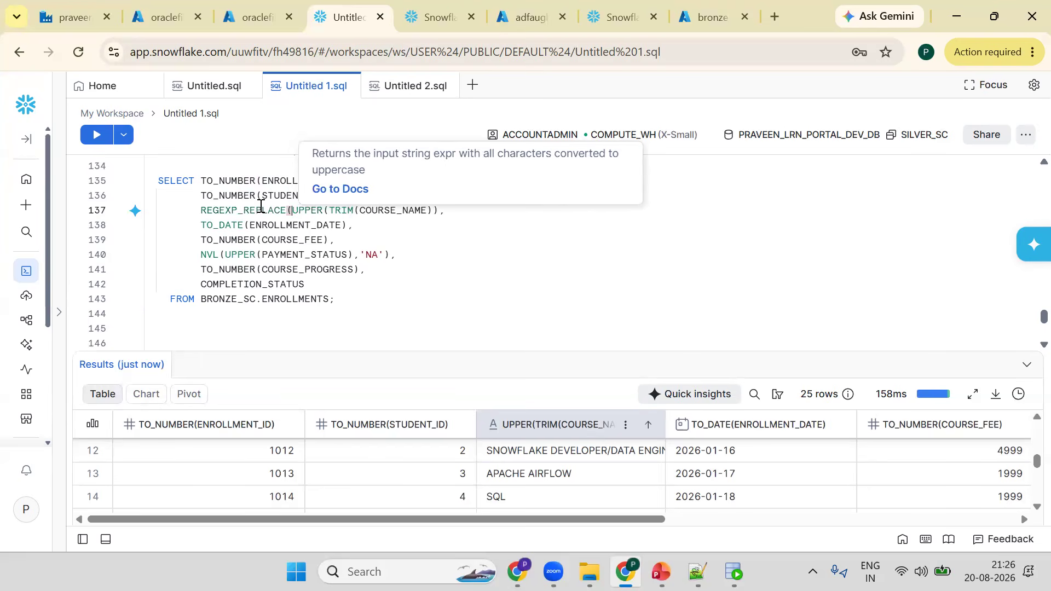
key("Right")
key("Right")
key("Right")
key("Right")
key("Right")
key("Right")
key("Right")
key("Right")
key("Right")
key("Right")
key("End")
type(",")
key("Left")
type("'[]")
type("^")
type("A")
type("-")
type("Z")
type("a")
key("BackSpace")
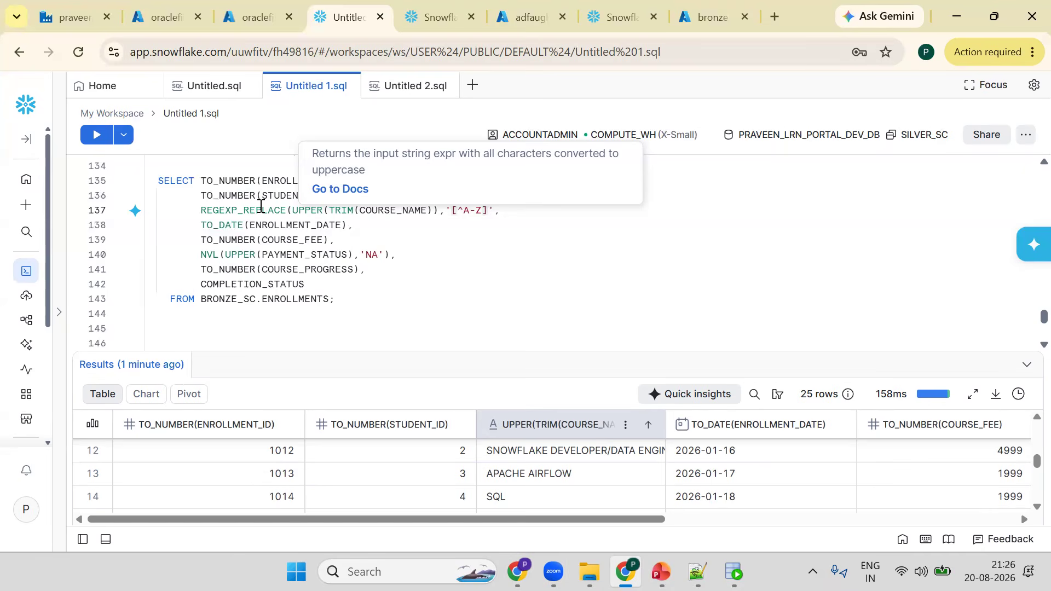
type("0-99)/")
key("ctrl+Return")
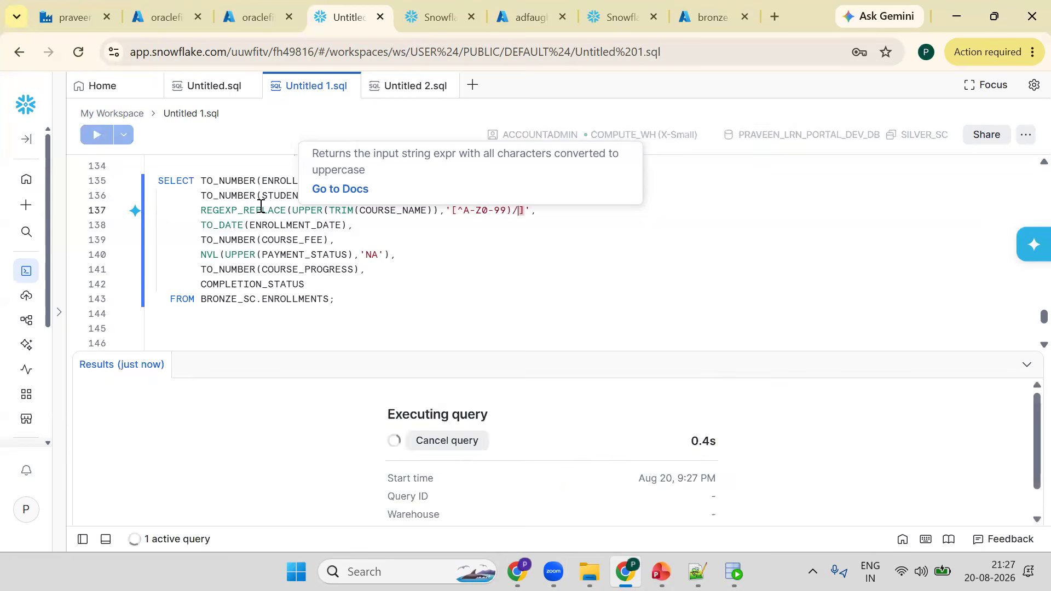
- Add the missing closing parenthesis to the REGEXP_REPLACE call and rerun the query
key("Down")
key("Down")
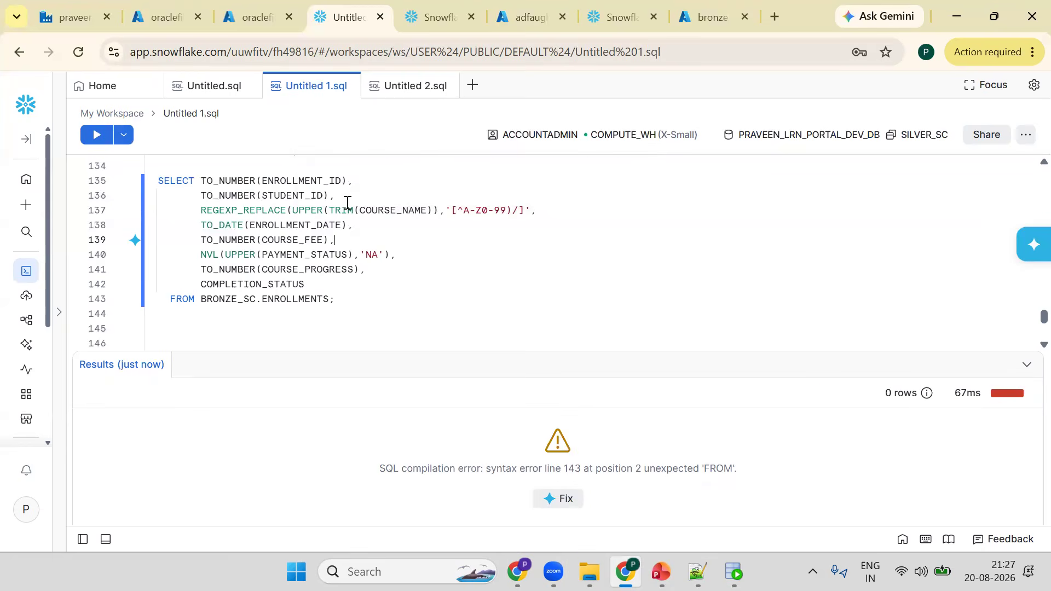
left_click(324, 211)
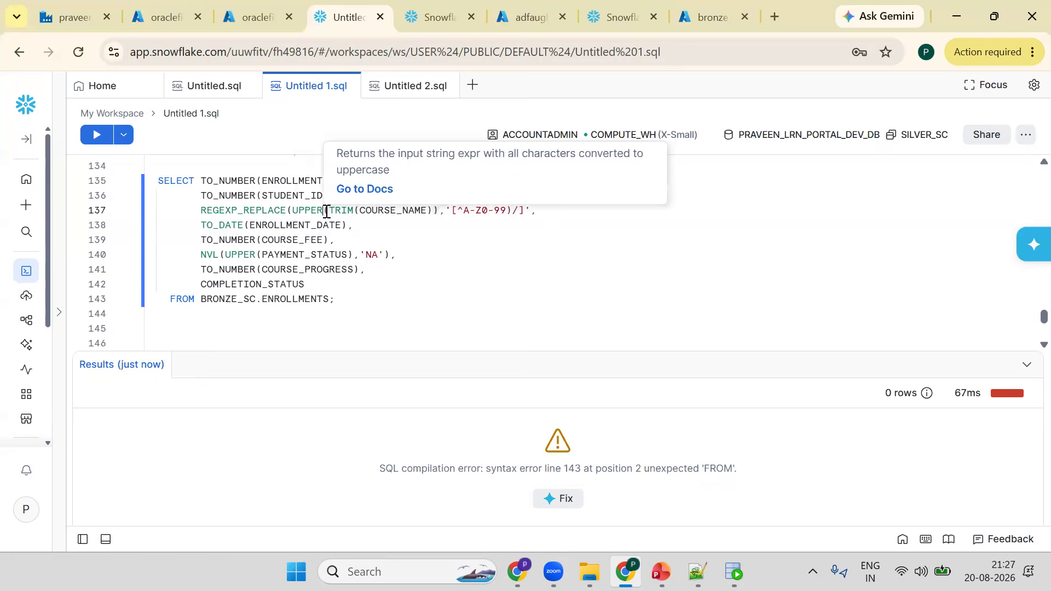
left_click(533, 213)
type(",")
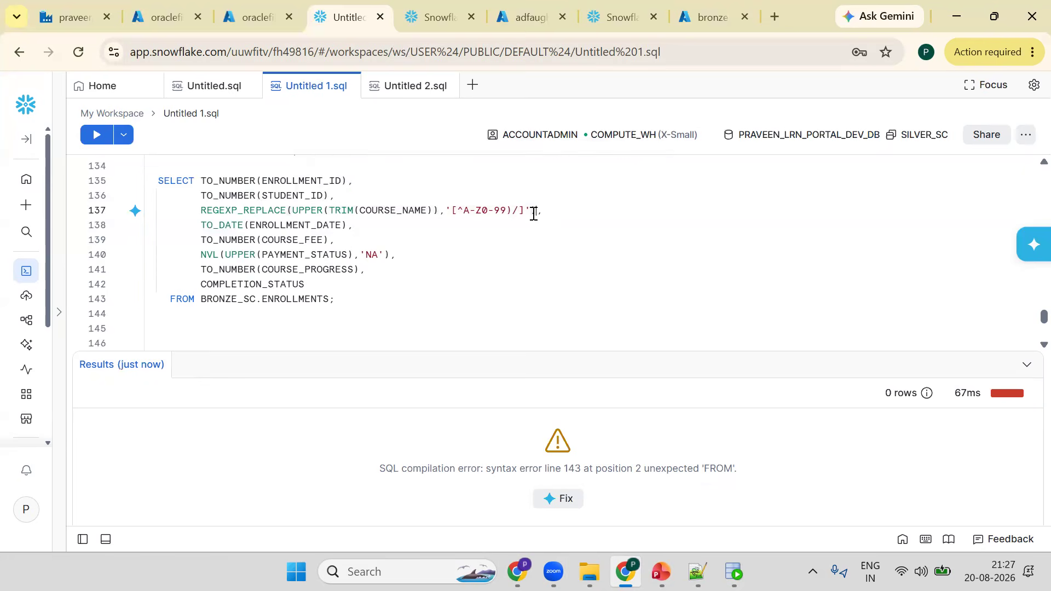
key("ctrl+Return")
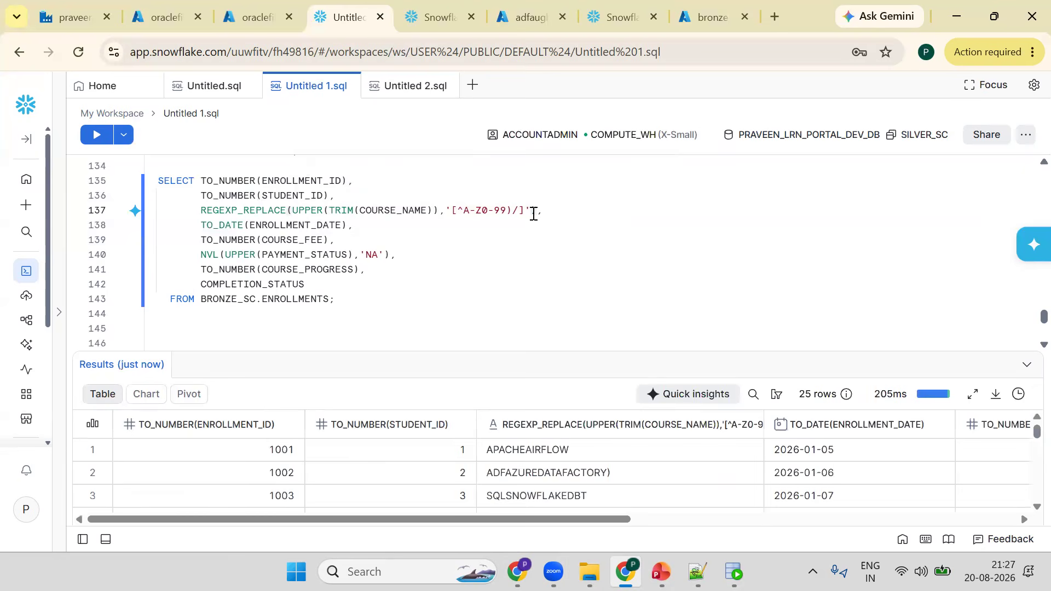
left_click_drag(558, 351, 570, 298)
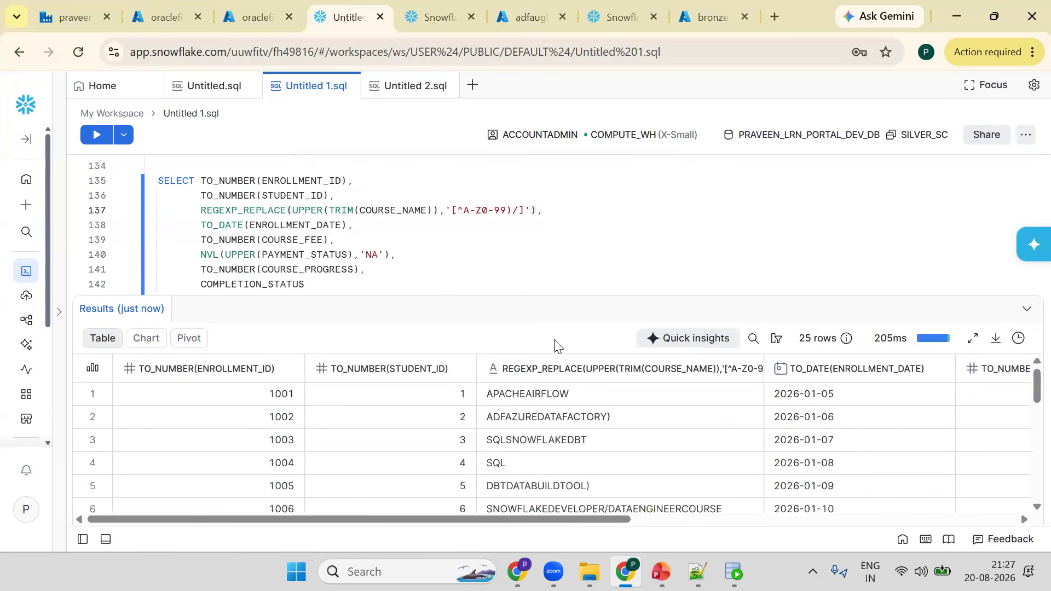
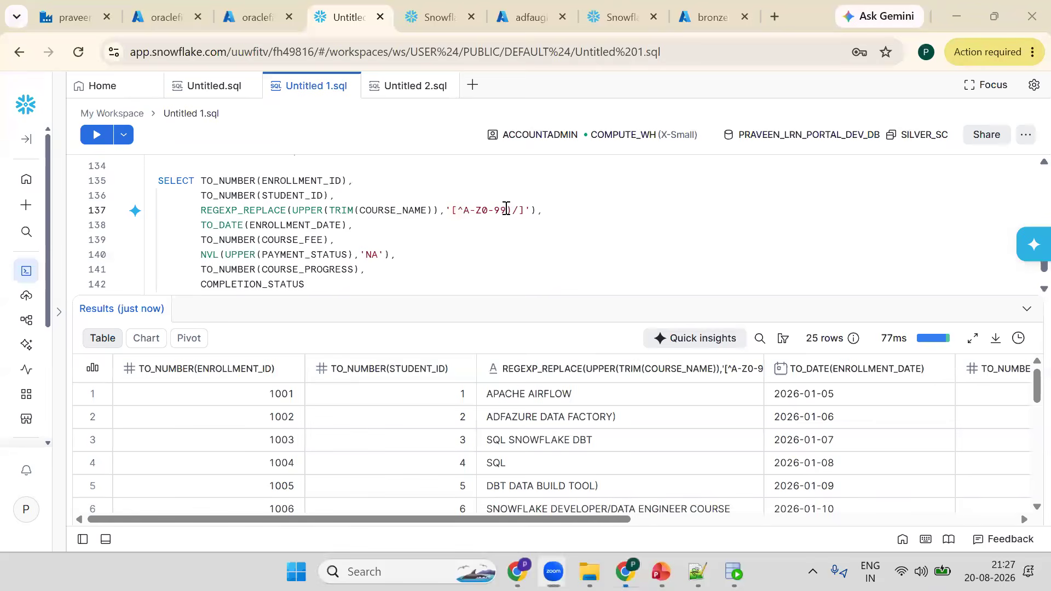
- Edit the REGEXP_REPLACE character class to '[^A-Z0-9) /]' so spaces are kept, and rerun the query
left_click(506, 209)
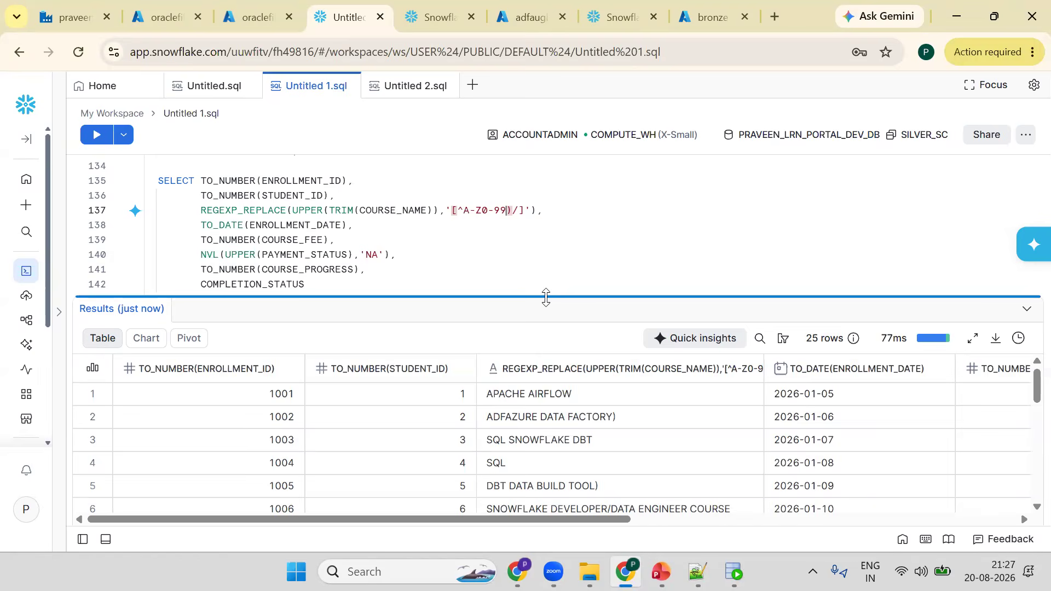
key("ctrl+Return")
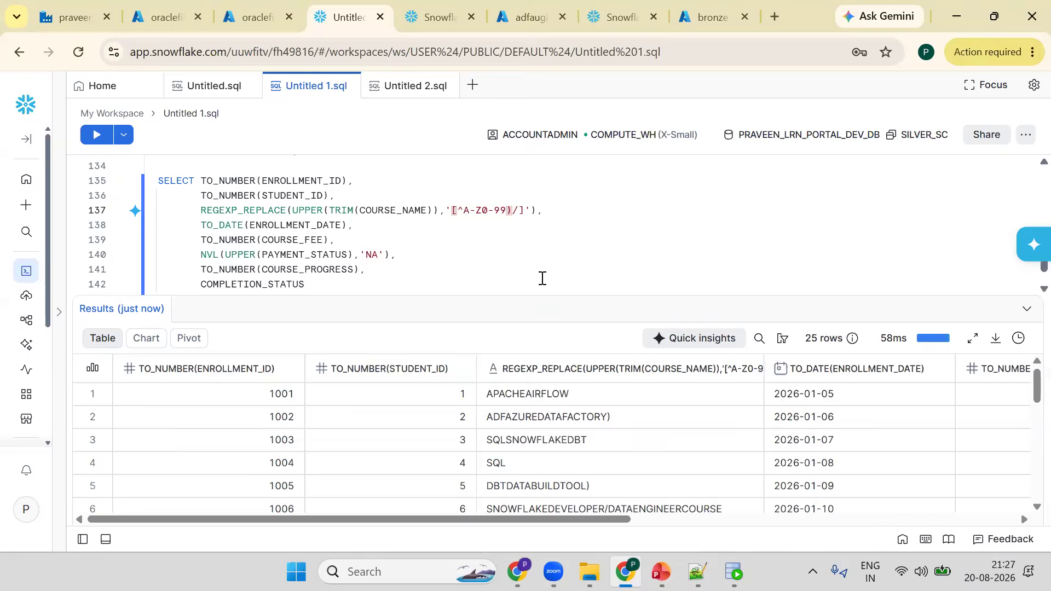
key("BackSpace")
key("ctrl+Return")
left_click(508, 208)
type("/")
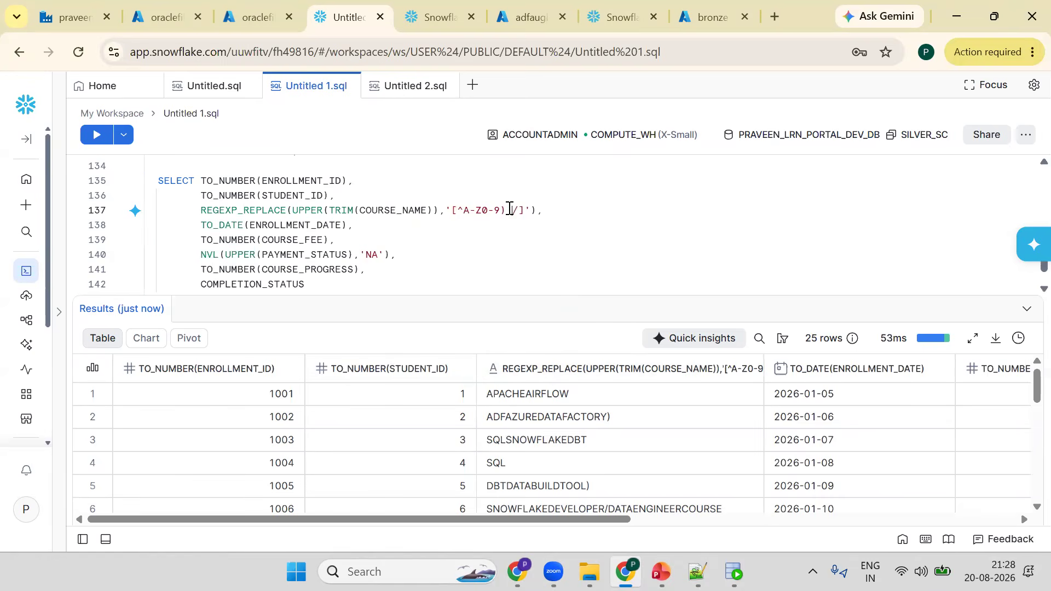
key("ctrl+Return")
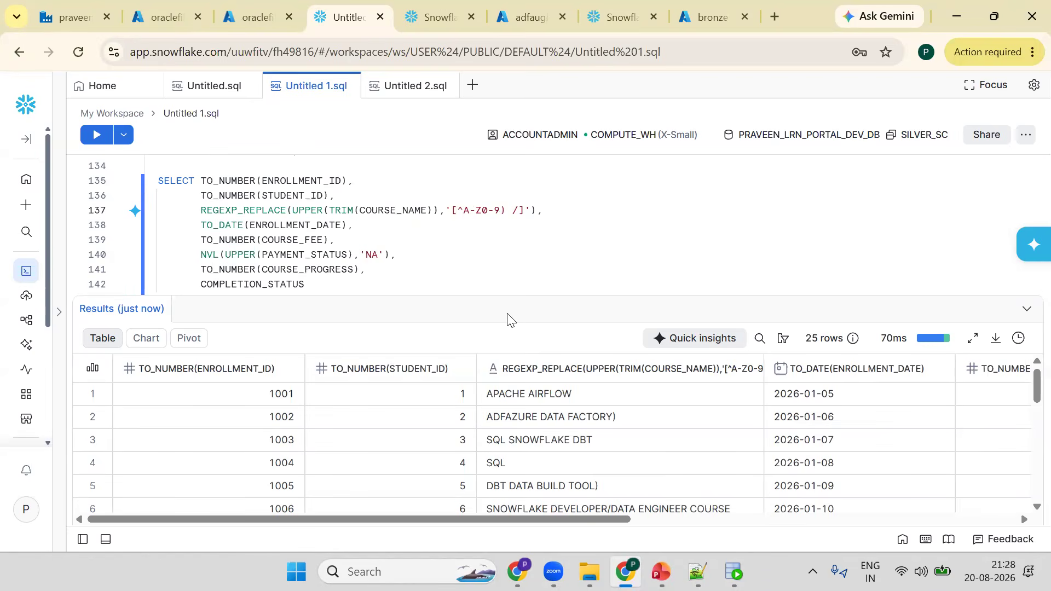
- Change the REGEXP_REPLACE pattern to '[^A-Z() /]' to keep letters, parentheses, spaces and slashes, and run the query
scroll(582, 436, "down", 8)
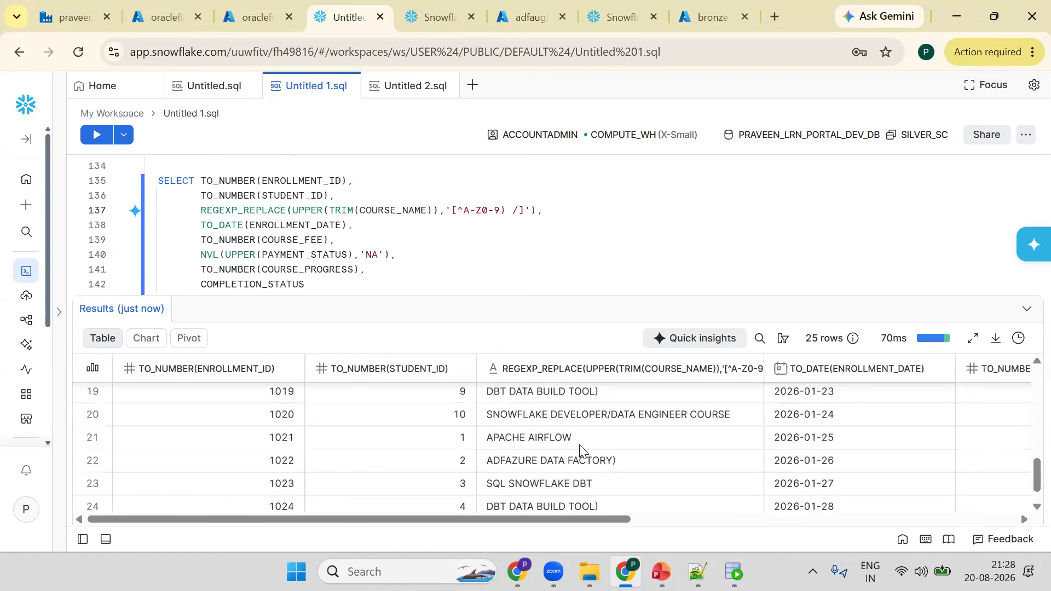
scroll(575, 438, "down", 1)
left_click(499, 211)
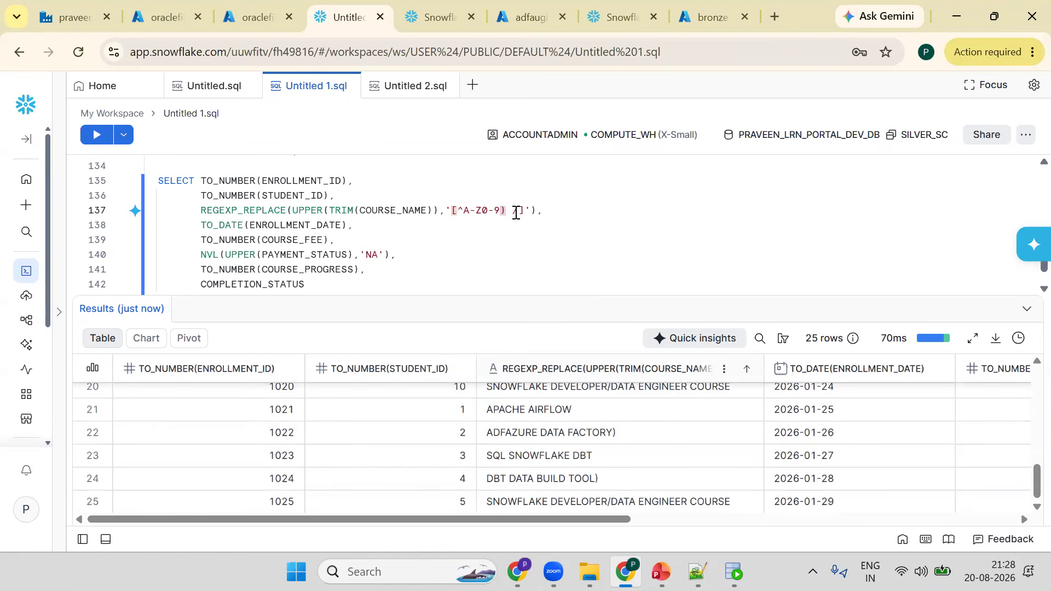
key("BackSpace")
key("BackSpace")
key("BackSpace")
type("()")
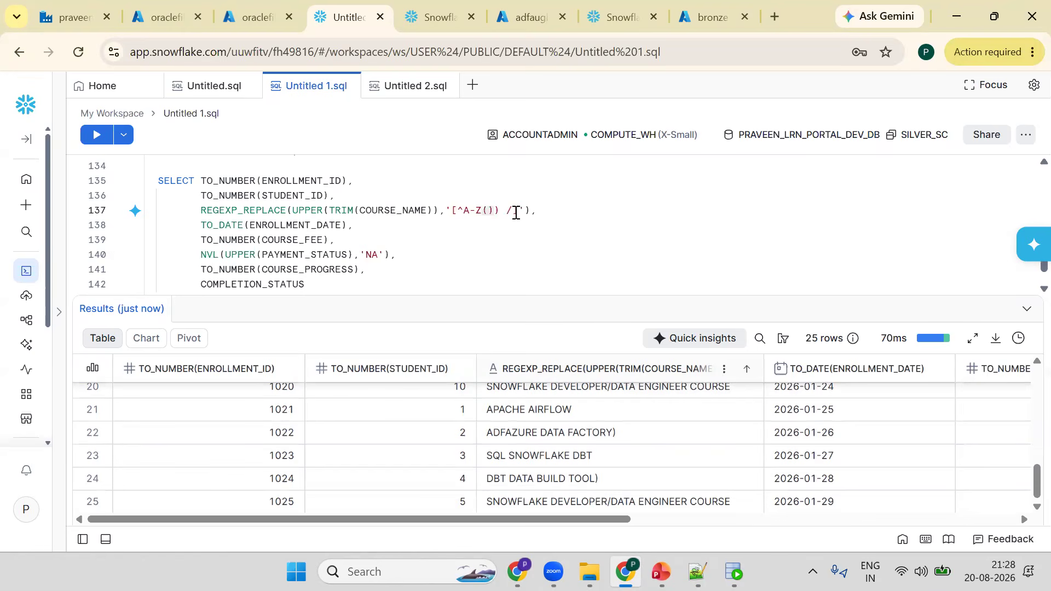
key("Delete")
key("ctrl+Return")
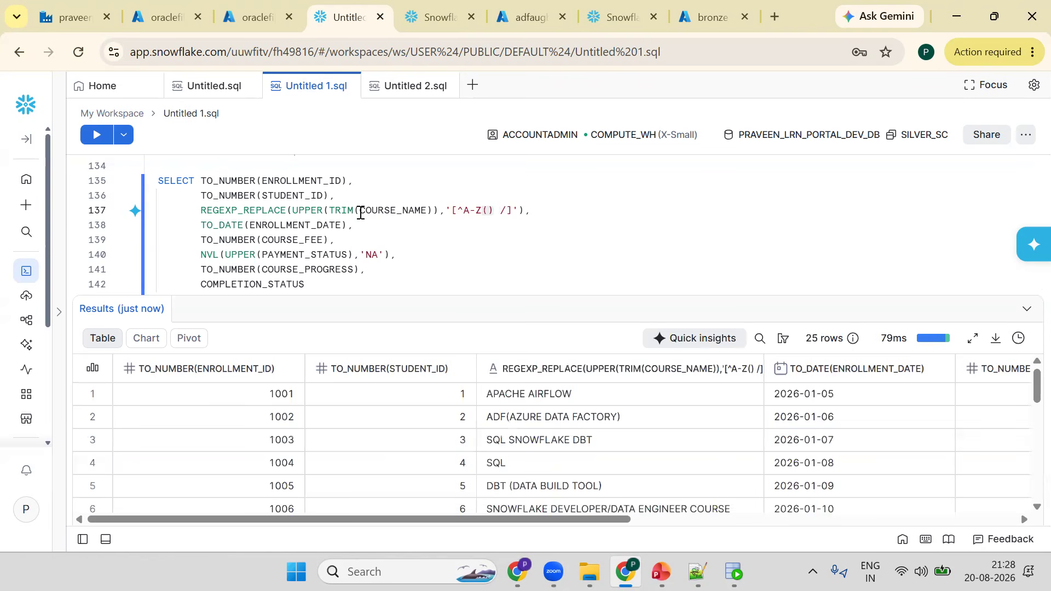
- Add the raw COURSE_NAME column before the REGEXP_REPLACE expression in the SELECT list and run the query
double_click(377, 210)
key("ctrl+c")
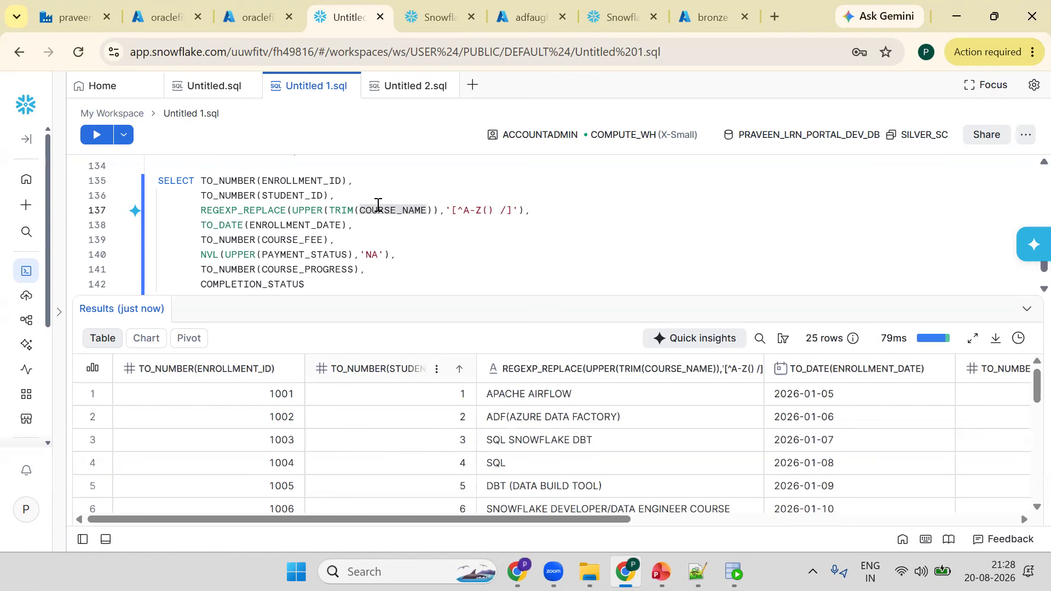
left_click(347, 193)
key("Return")
key("ctrl+v")
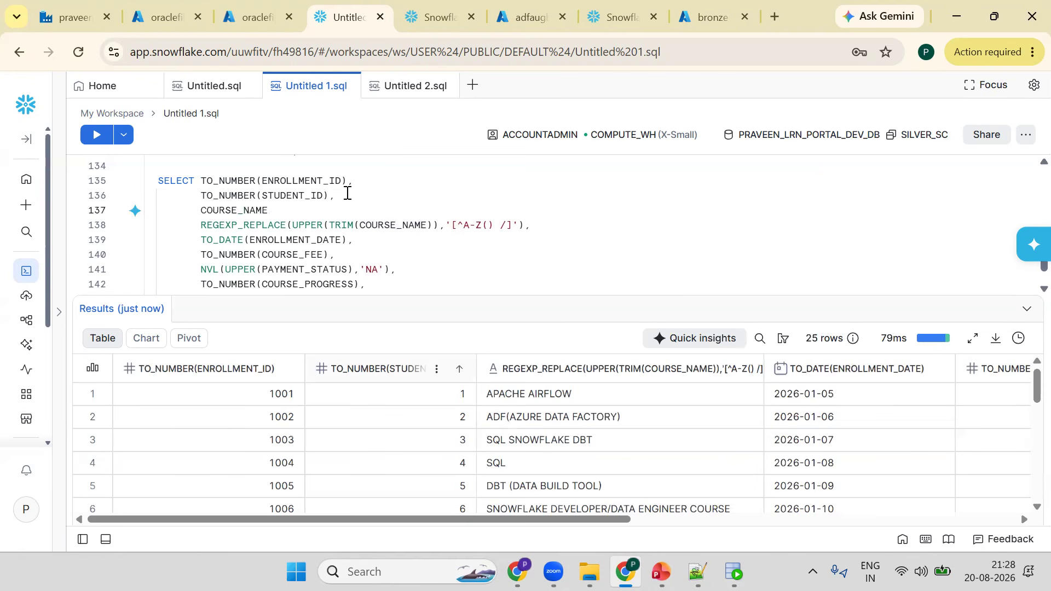
type(",")
key("ctrl+Return")
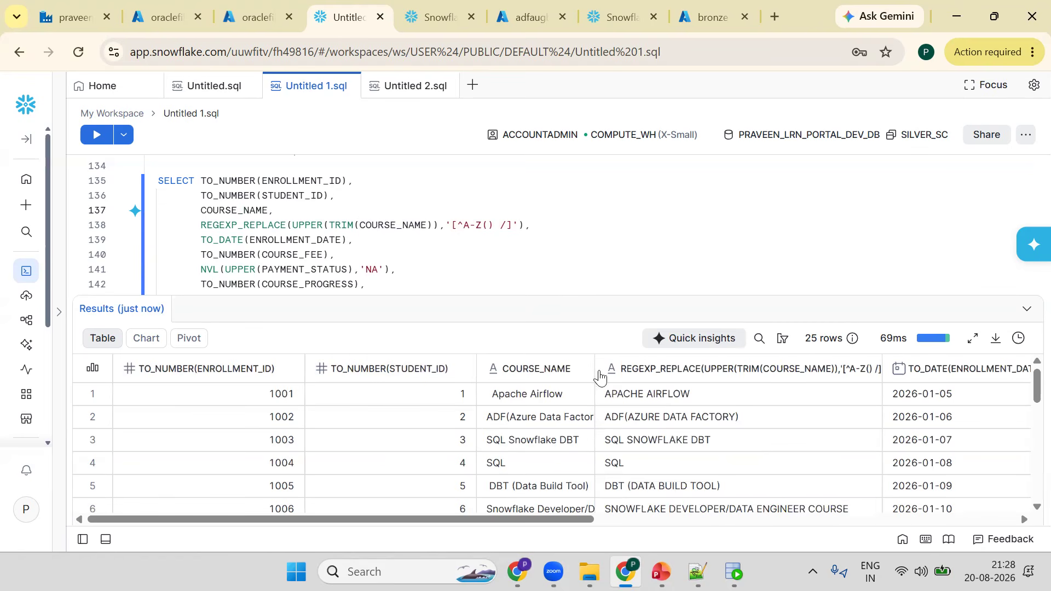
- Compare the raw course names with the cleaned course names in the results
left_click_drag(631, 361, 657, 357)
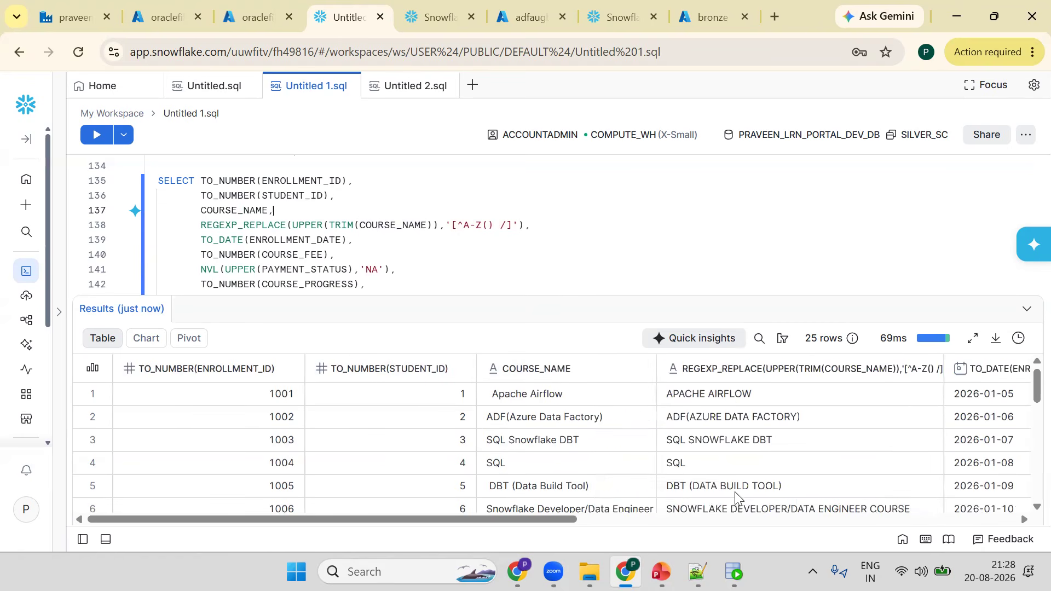
scroll(559, 484, "down", 3)
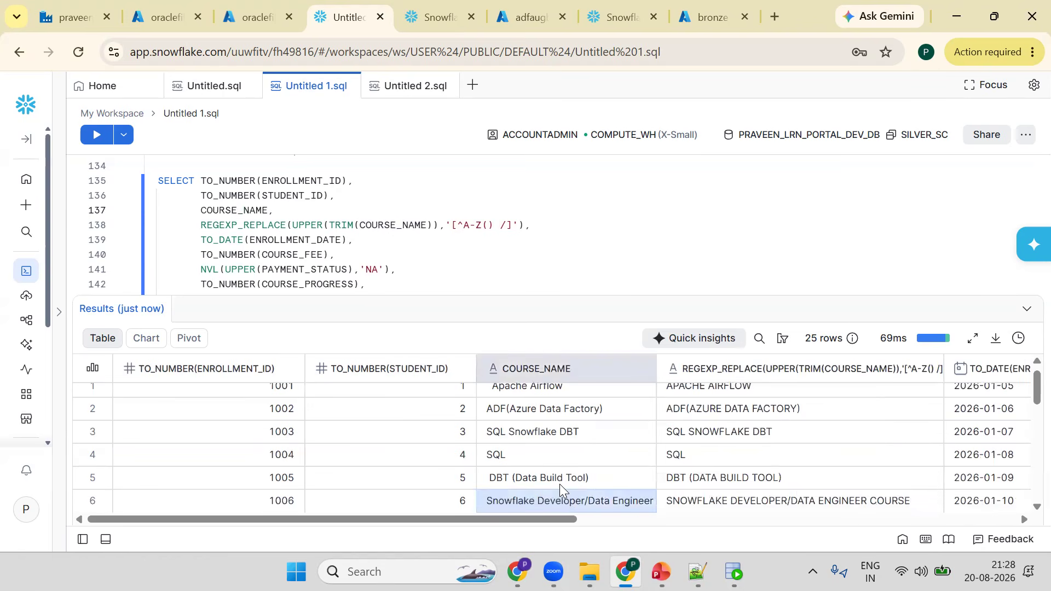
key("Down")
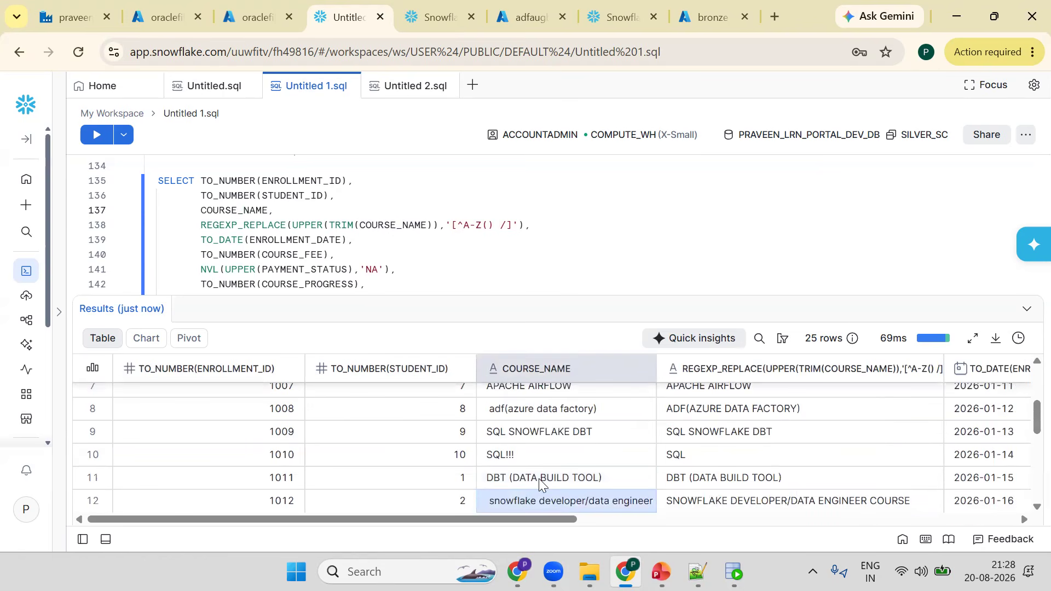
key("Down")
key("Down")
key("Down")
key("Down")
key("Down")
key("Down")
key("Down")
key("Down")
key("Down")
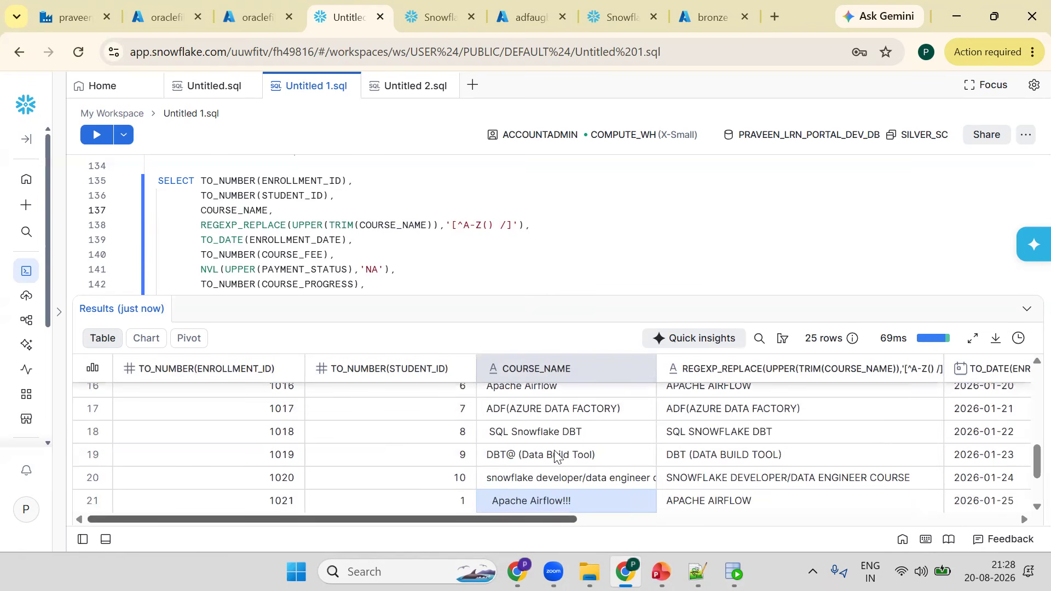
left_click(236, 224)
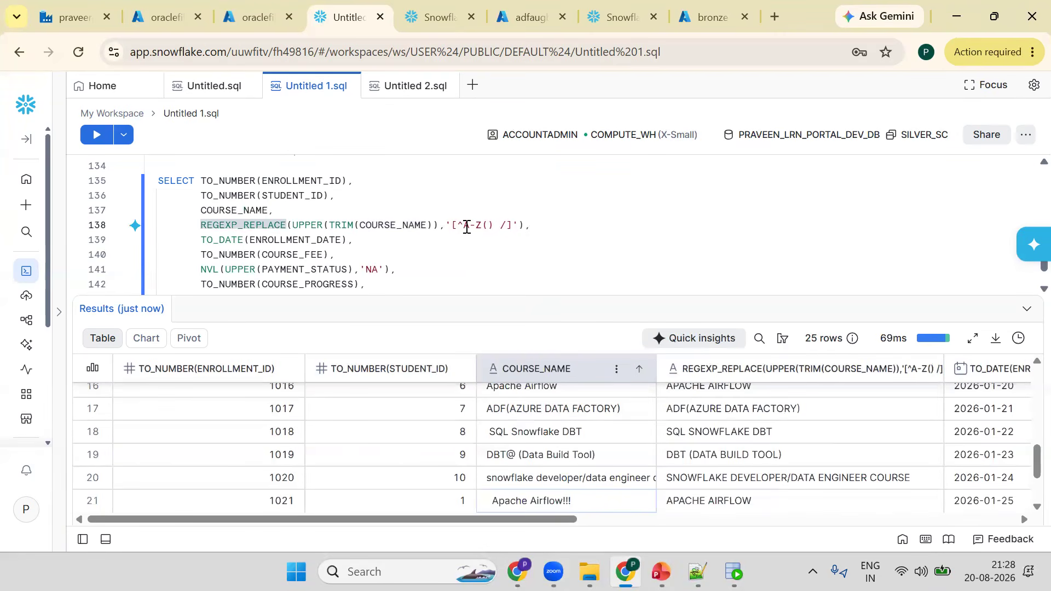
double_click(474, 225)
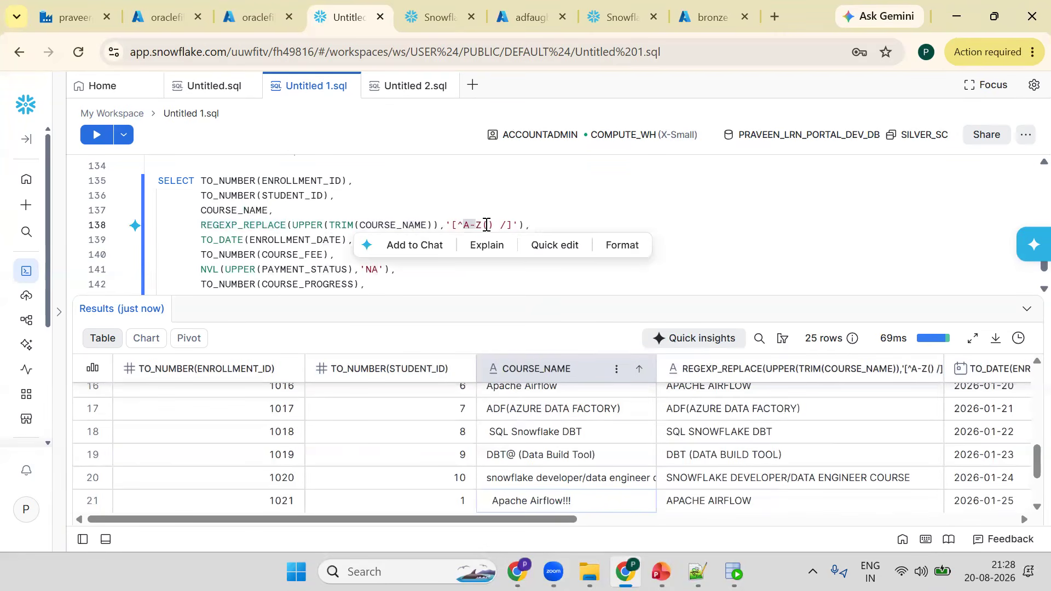
left_click(496, 225)
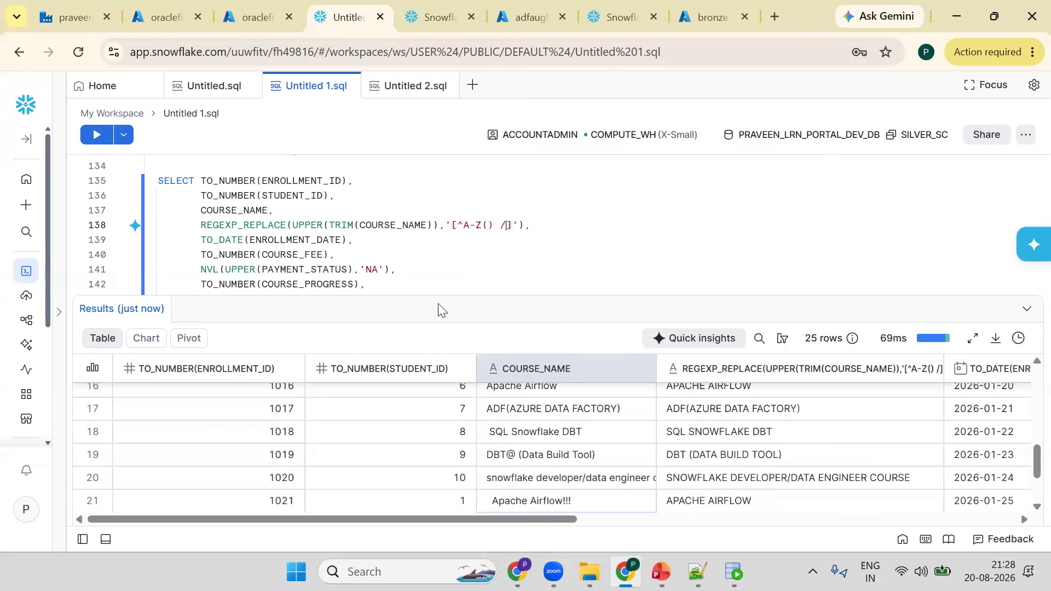
- Remove the raw COURSE_NAME line from the SELECT list and rerun the query
left_click(435, 233)
left_click(256, 196)
triple_click(259, 212)
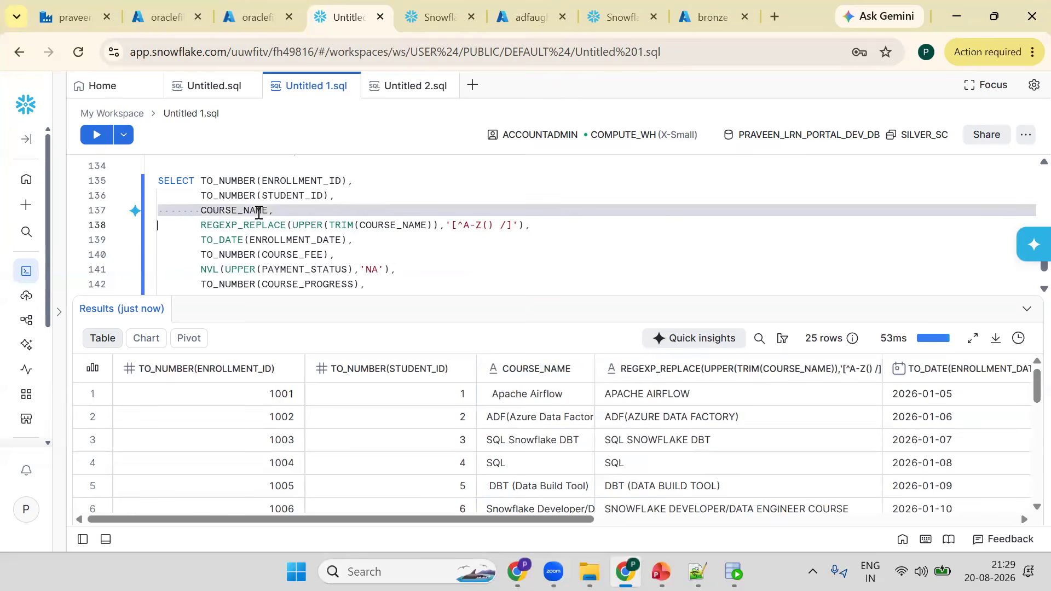
key("BackSpace")
key("ctrl+Return")
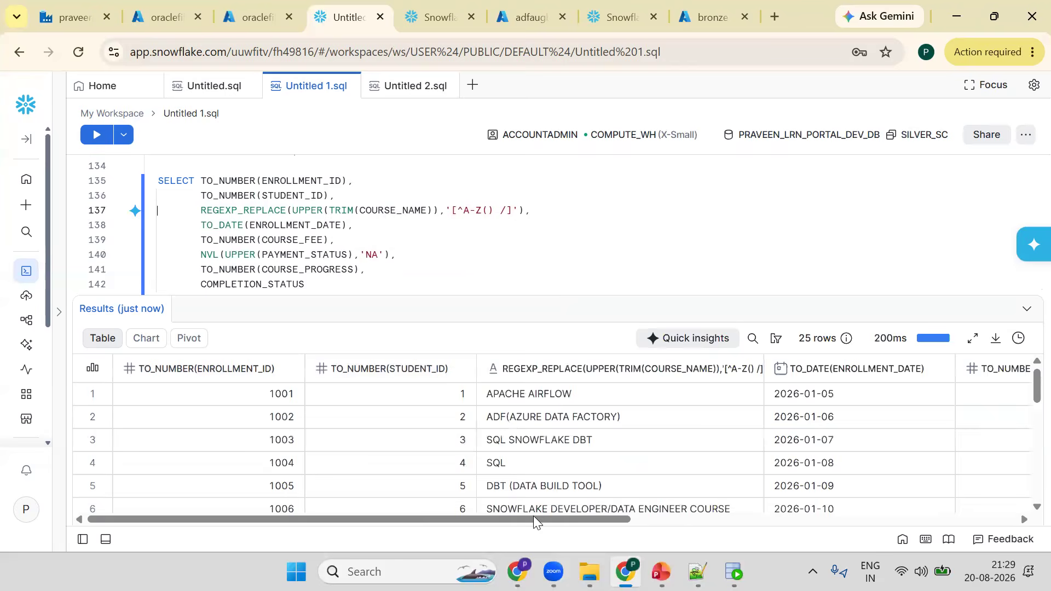
- Wrap COMPLETION_STATUS in UPPER and run the query
left_click(958, 520)
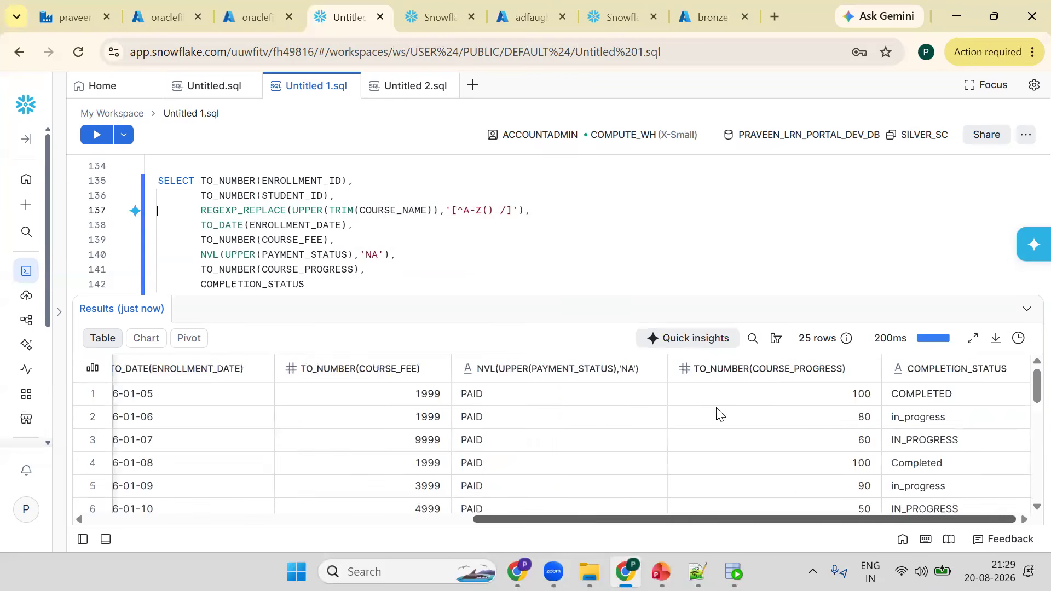
left_click(196, 284)
key("Right")
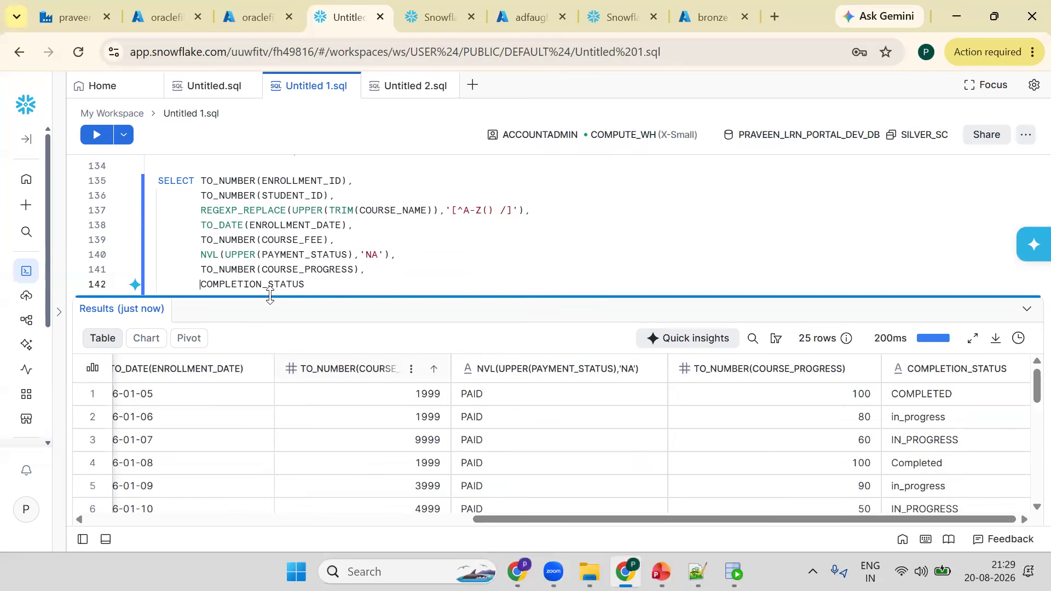
type("upp")
key("BackSpace")
key("BackSpace")
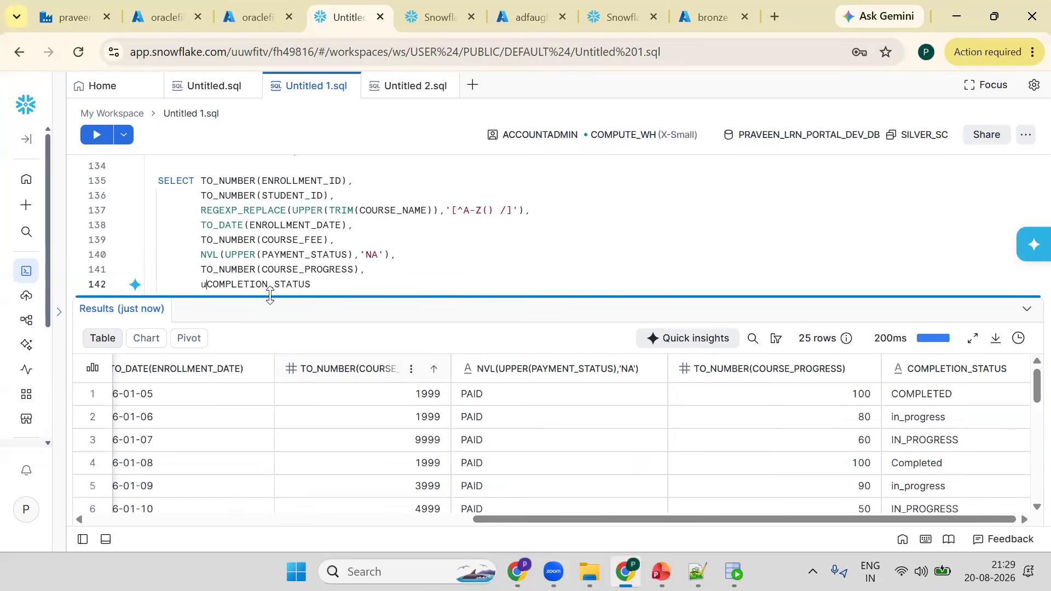
key("BackSpace")
type("UPPER(")
key("End")
type(")")
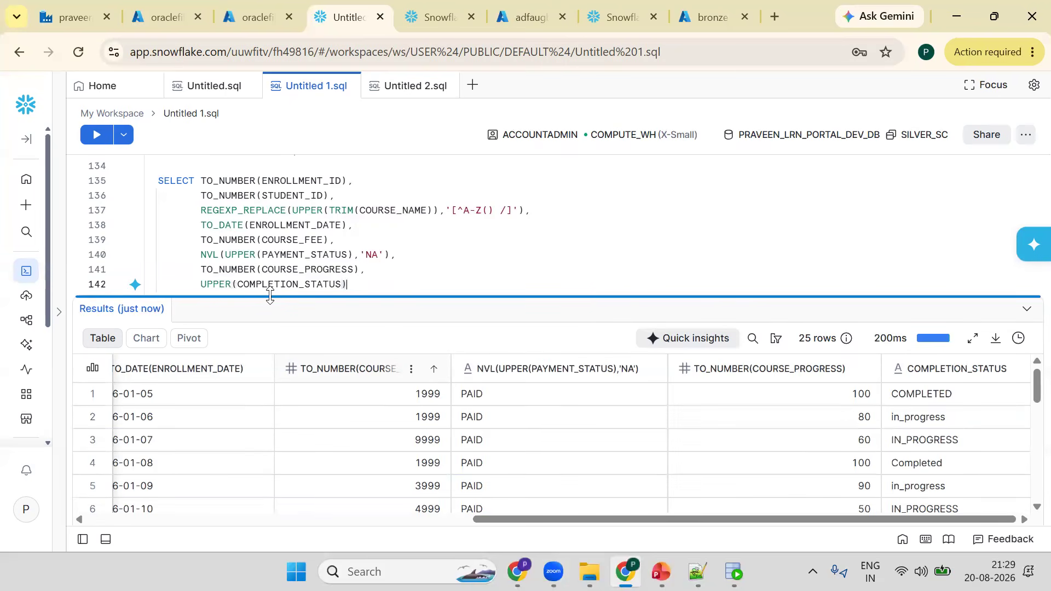
key("ctrl+Return")
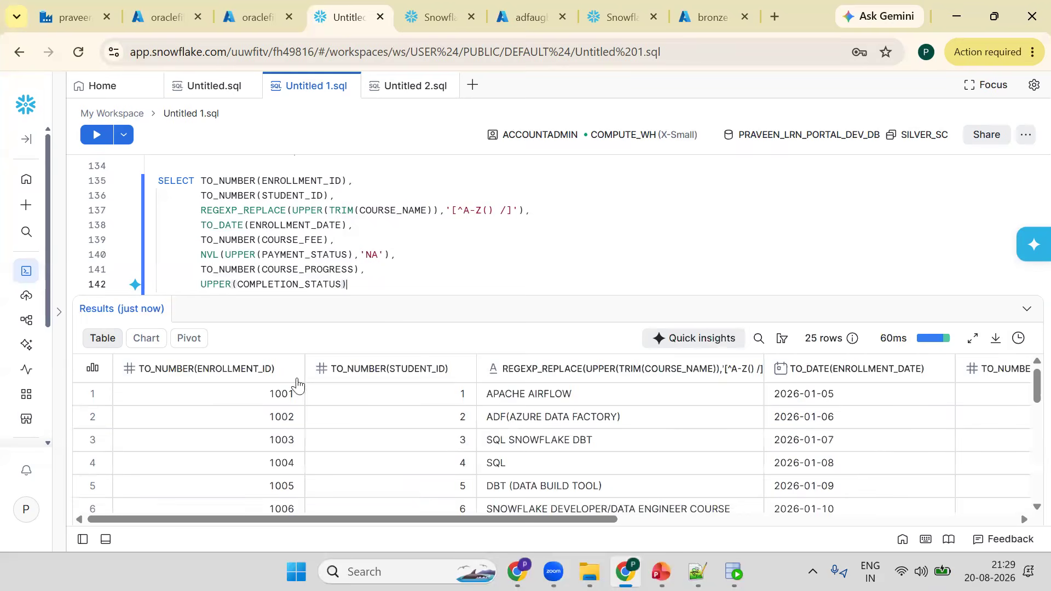
- Sort the results by enrollment ID ascending and review the cleaned rows from top to bottom
left_click(287, 369)
left_click_drag(380, 297, 386, 227)
left_click(279, 383)
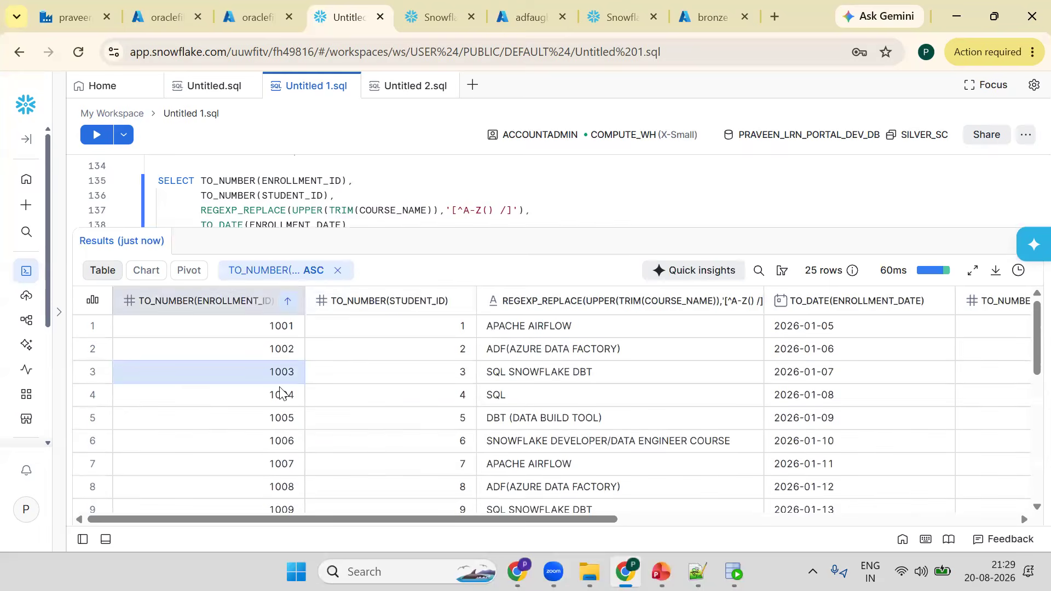
key("Down")
key("Down")
key("Down")
key("Down")
key("Down")
key("Down")
key("Down")
key("Down")
key("Down")
key("Down")
key("Down")
key("Down")
key("Down")
key("Down")
key("Down")
key("Down")
key("Down")
key("Down")
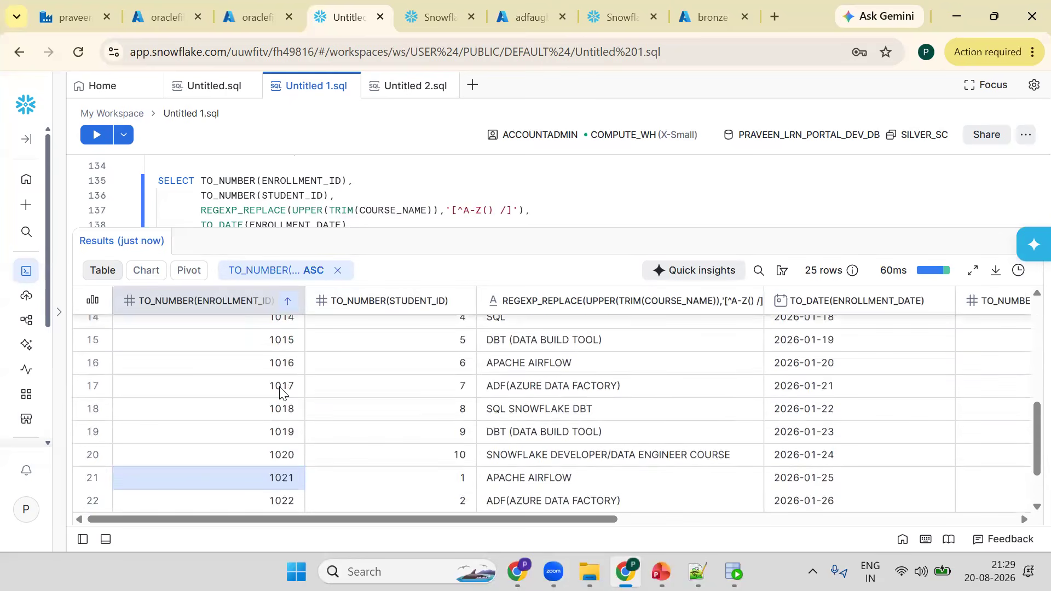
key("Down")
key("Down")
key("Down")
key("Down")
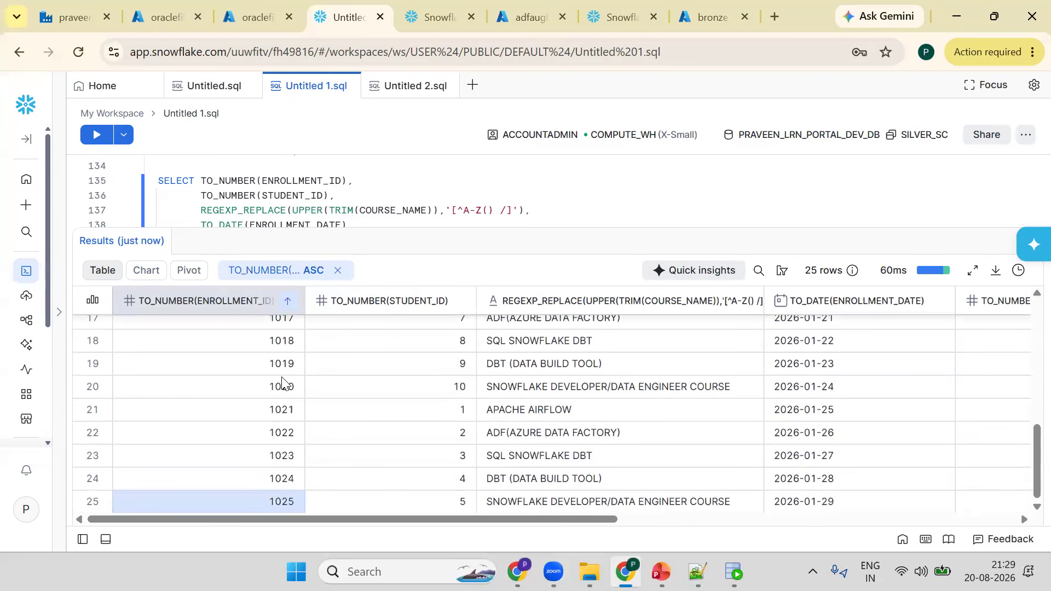
left_click_drag(404, 227, 419, 143)
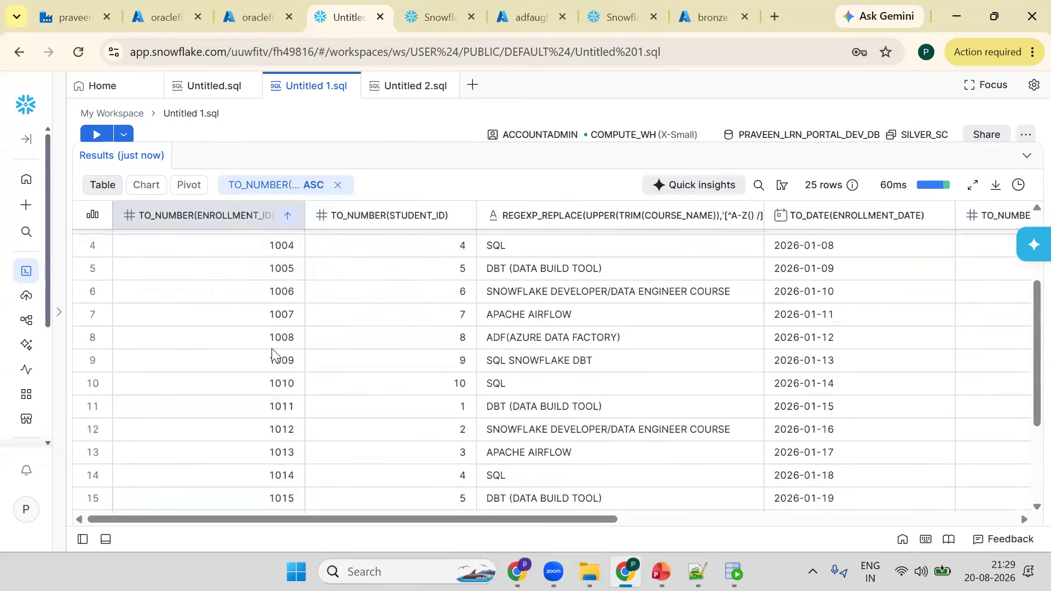
scroll(271, 347, "up", 2)
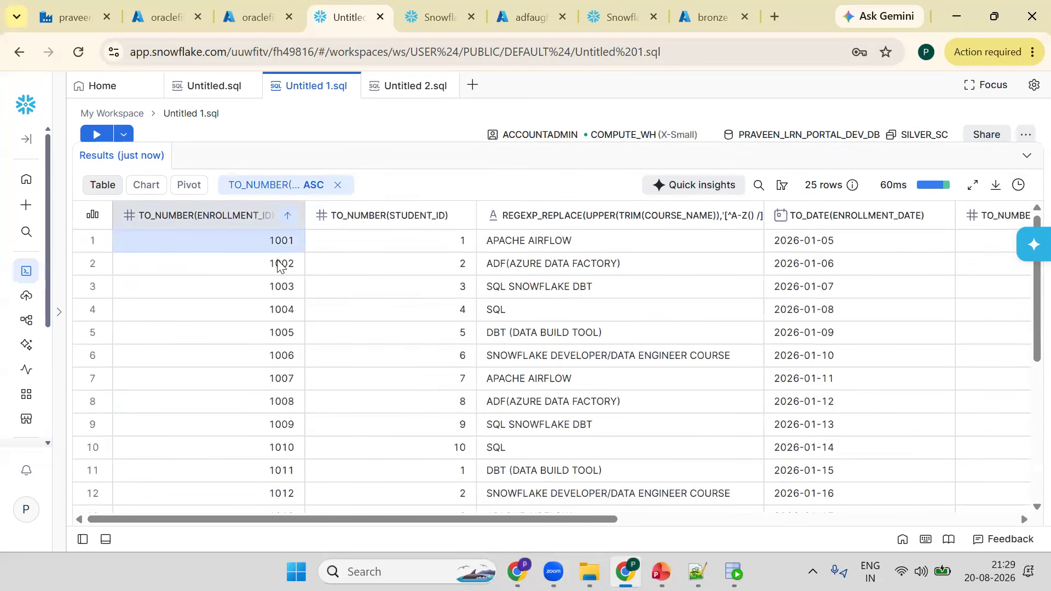
left_click(286, 316)
key("Down")
key("Down")
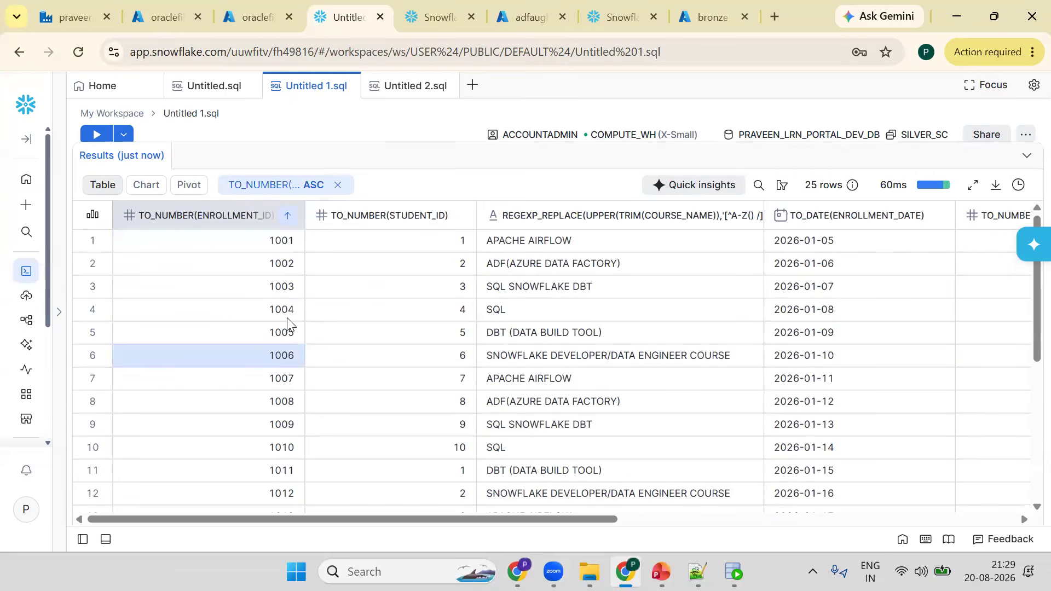
key("Down")
key("Down")
key("Down")
key("Down")
key("Down")
key("Down")
key("Down")
key("Down")
key("Down")
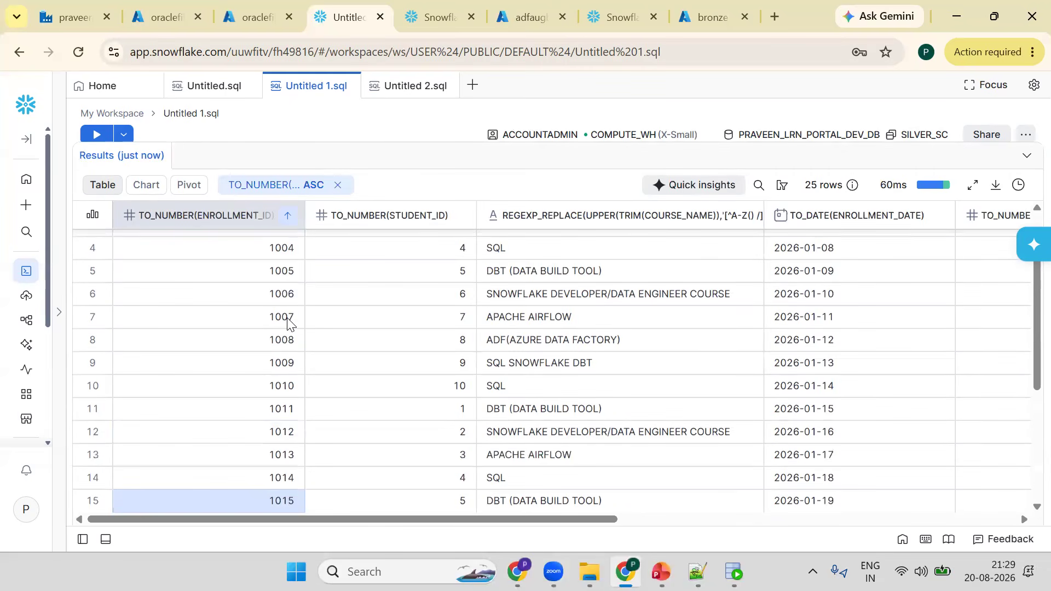
key("Down")
key("Down")
key("Down")
key("Down")
key("Down")
key("Down")
key("Down")
key("Down")
key("Down")
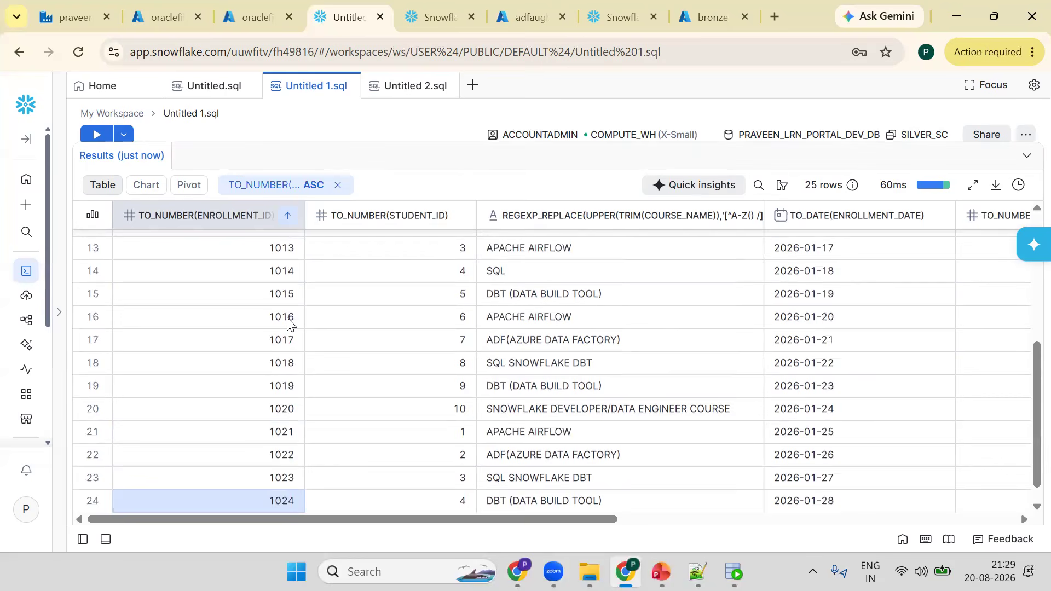
key("Down")
key("Up")
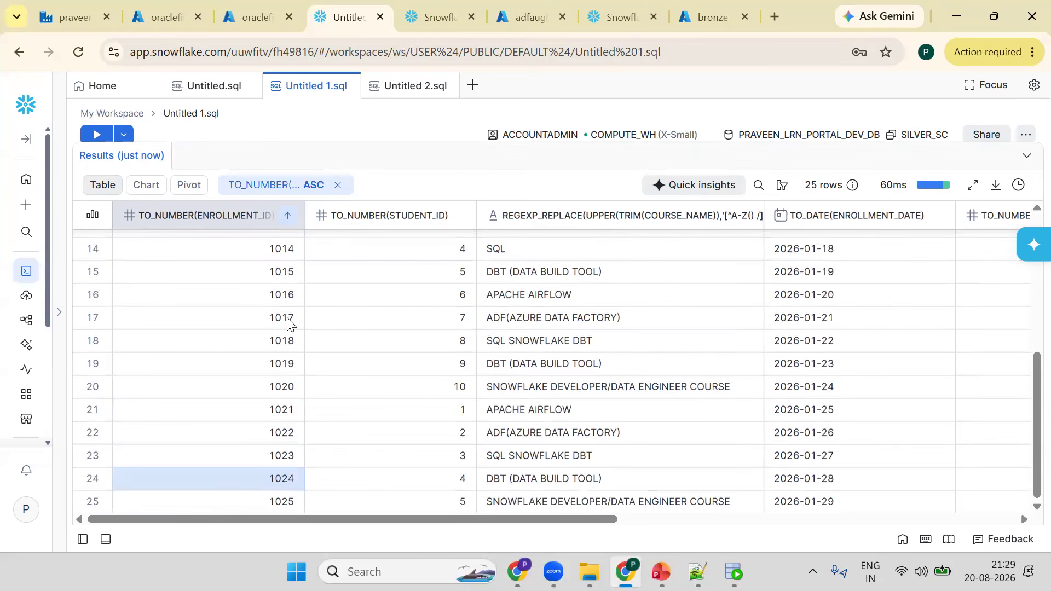
key("ctrl+Up")
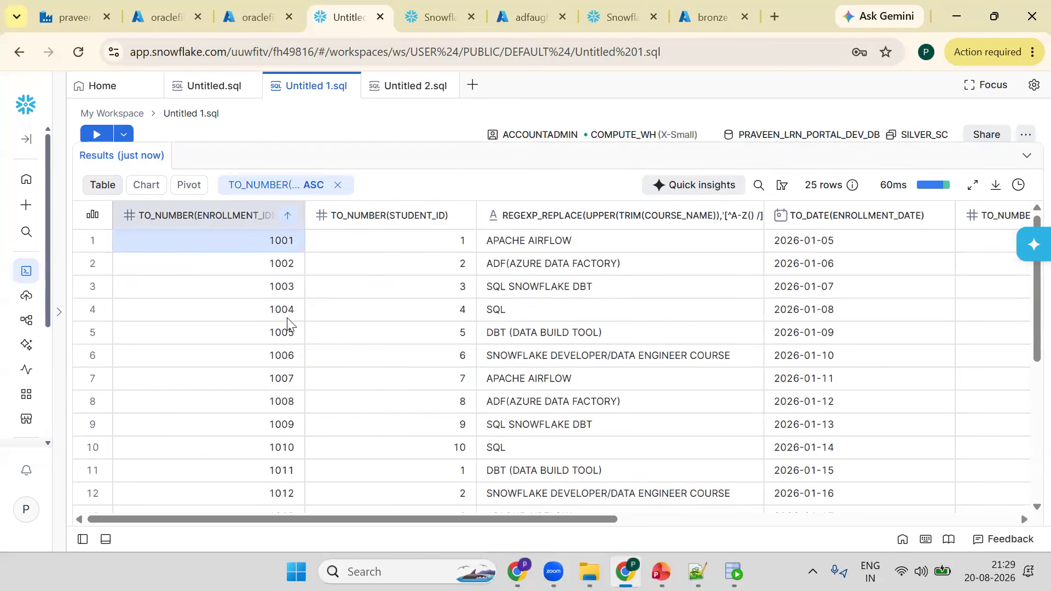
- Try adding DISTINCT to the enrollment cleansing SELECT, then undo it and rerun the original query
left_click_drag(379, 139, 378, 353)
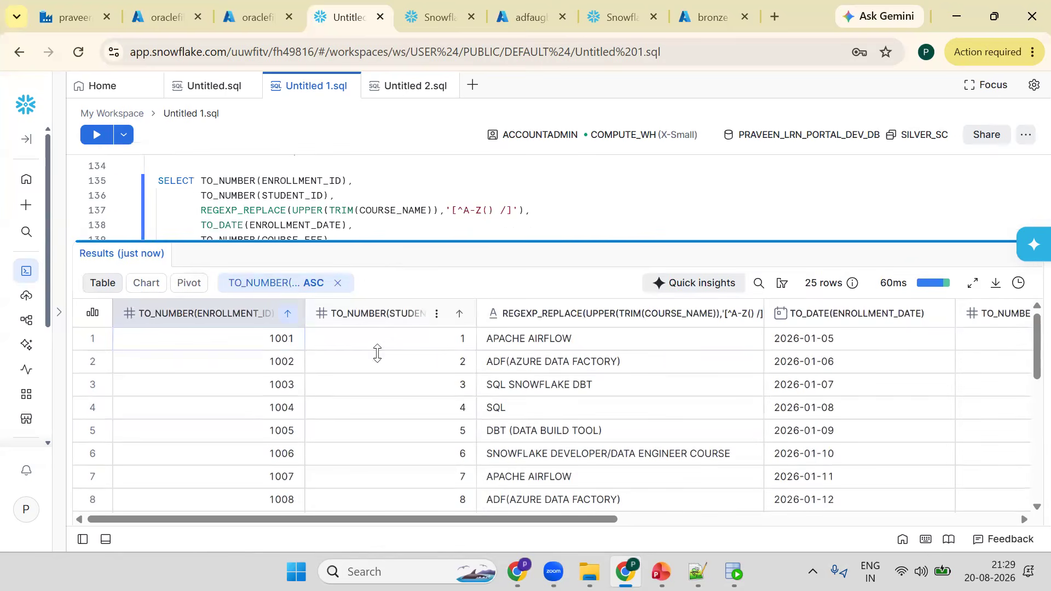
left_click(200, 181)
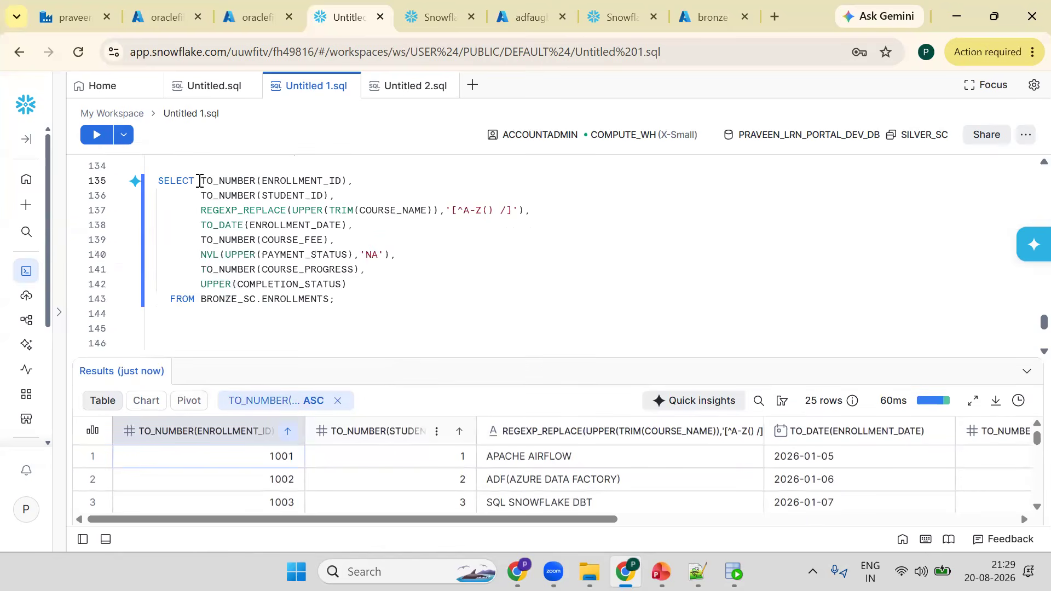
type("DISTINCT")
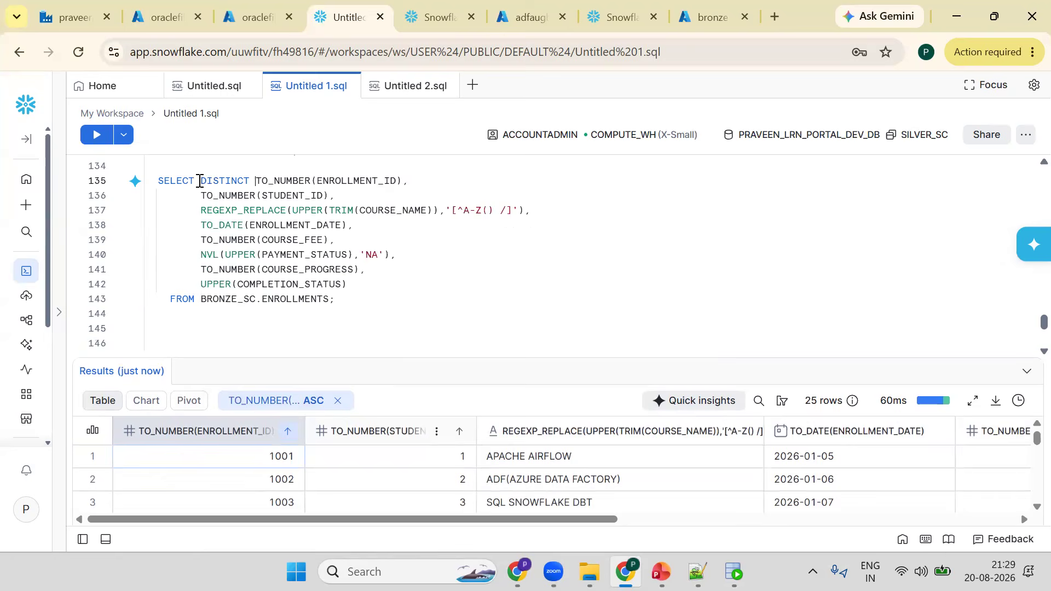
key("ctrl+Return")
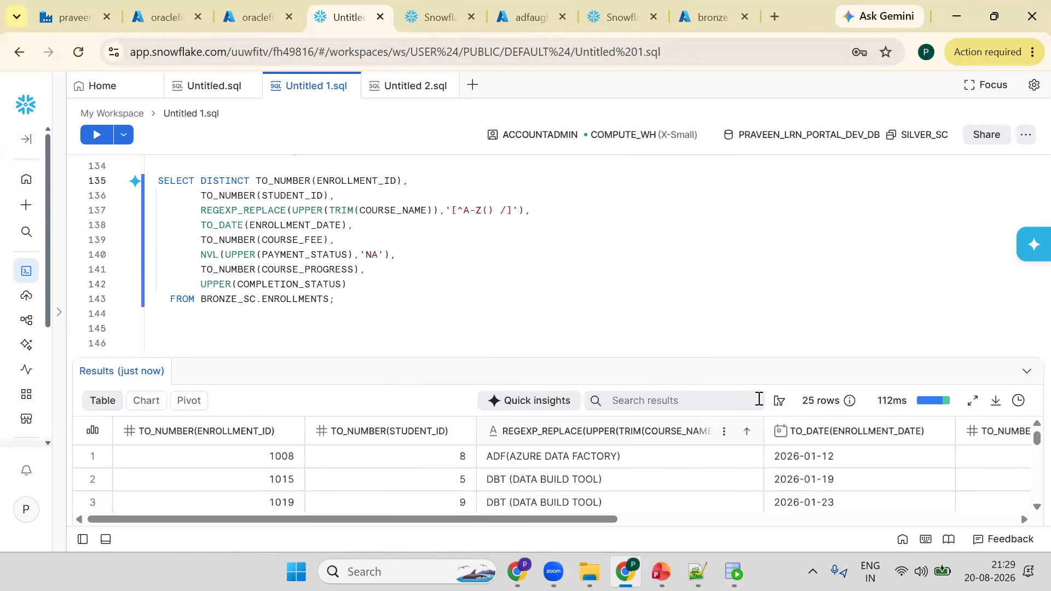
key("ctrl+z")
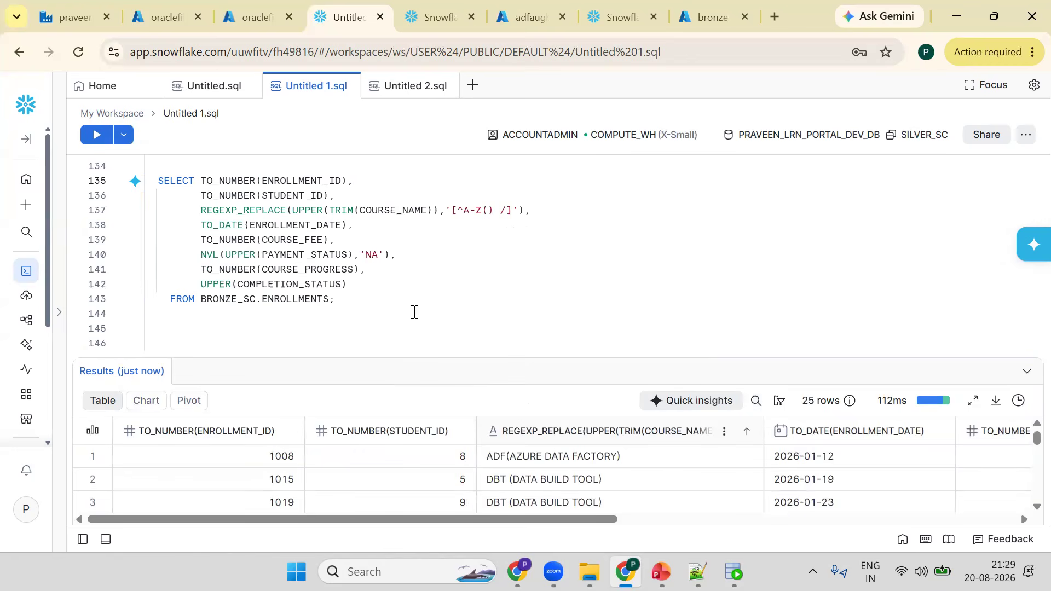
left_click(375, 276)
key("ctrl+Return")
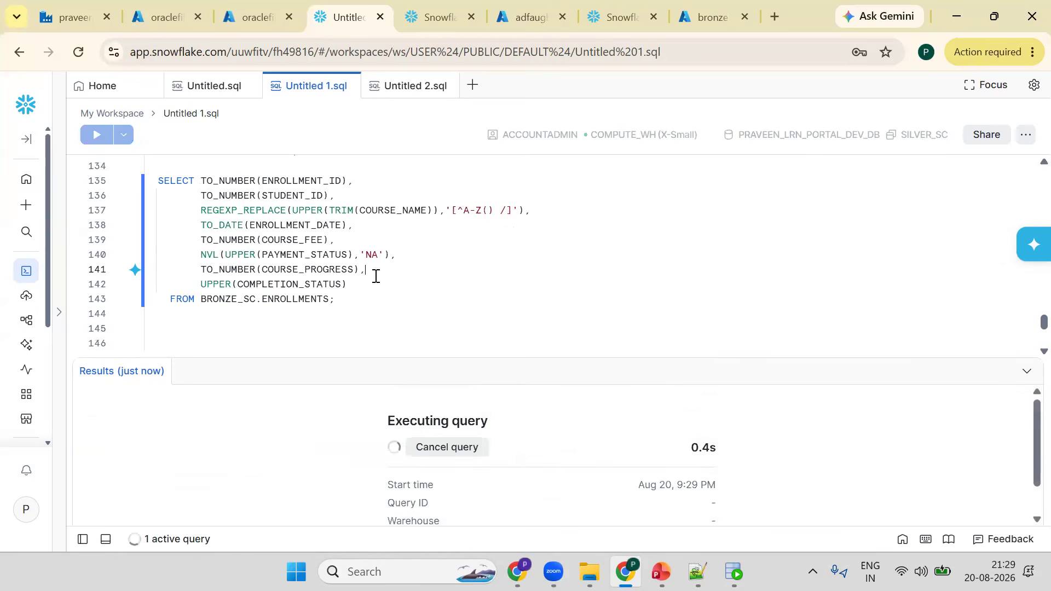
- Turn the cleansing query into an INSERT INTO ENROLLMENTS statement and run it
key("Up")
key("Up")
key("Up")
key("Up")
key("Up")
key("Up")
key("Up")
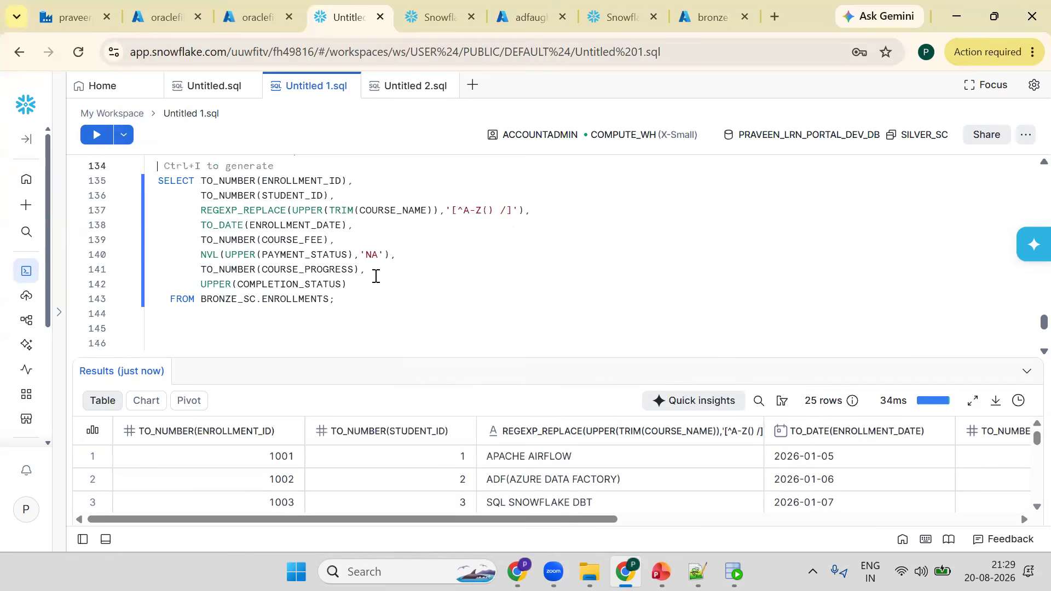
key("Return")
type("IN")
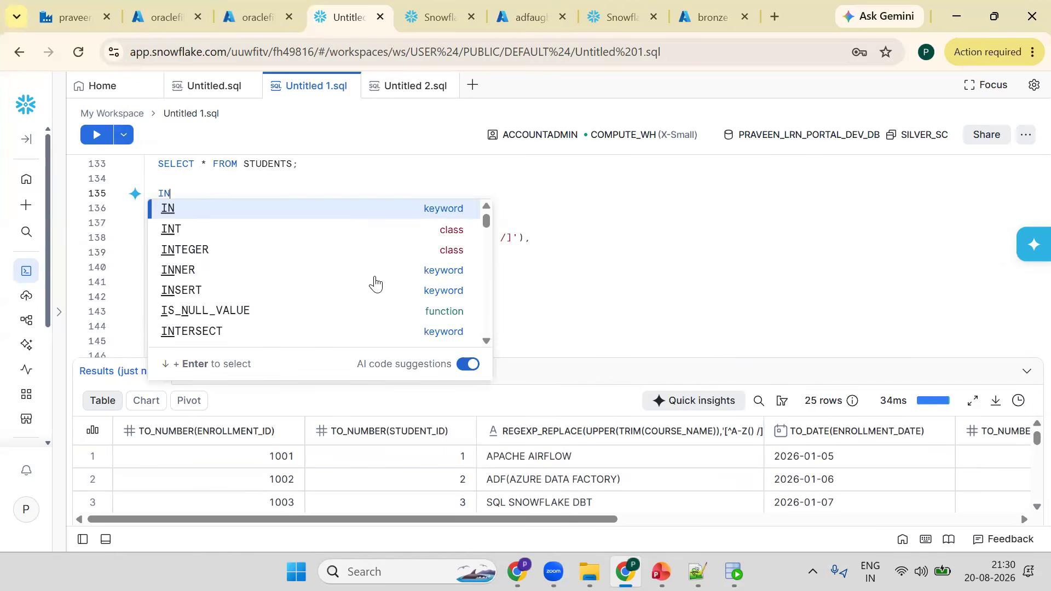
type("SERT INTO")
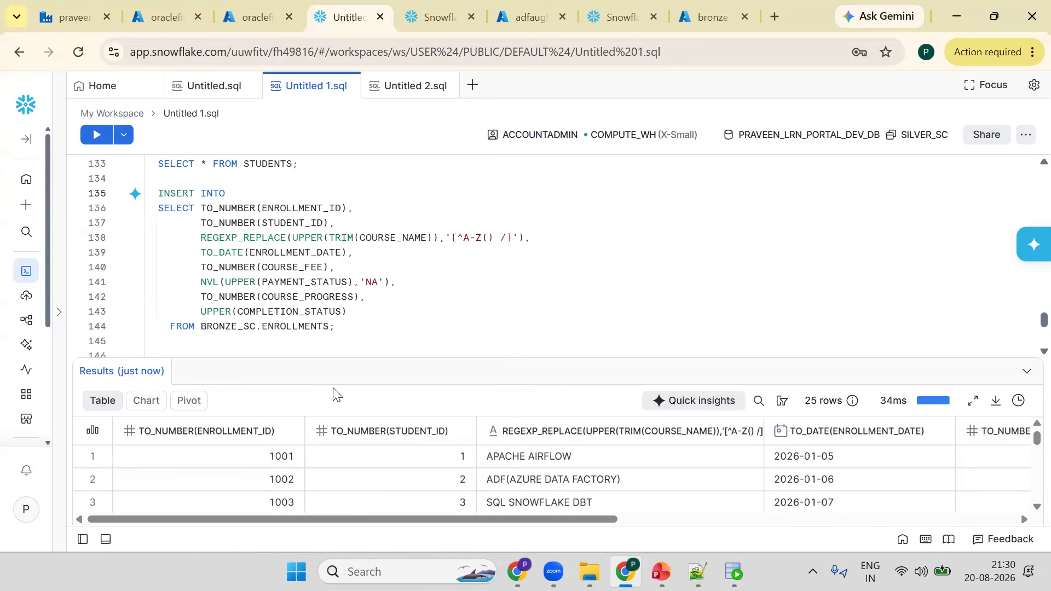
left_click(293, 325)
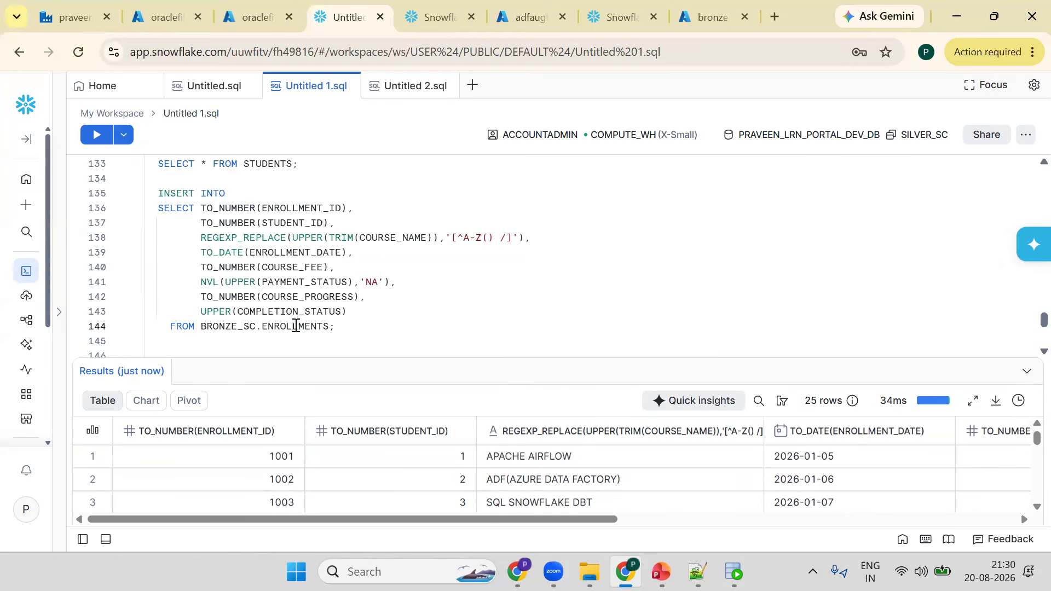
left_click(252, 198)
type("ENROLLMENTS")
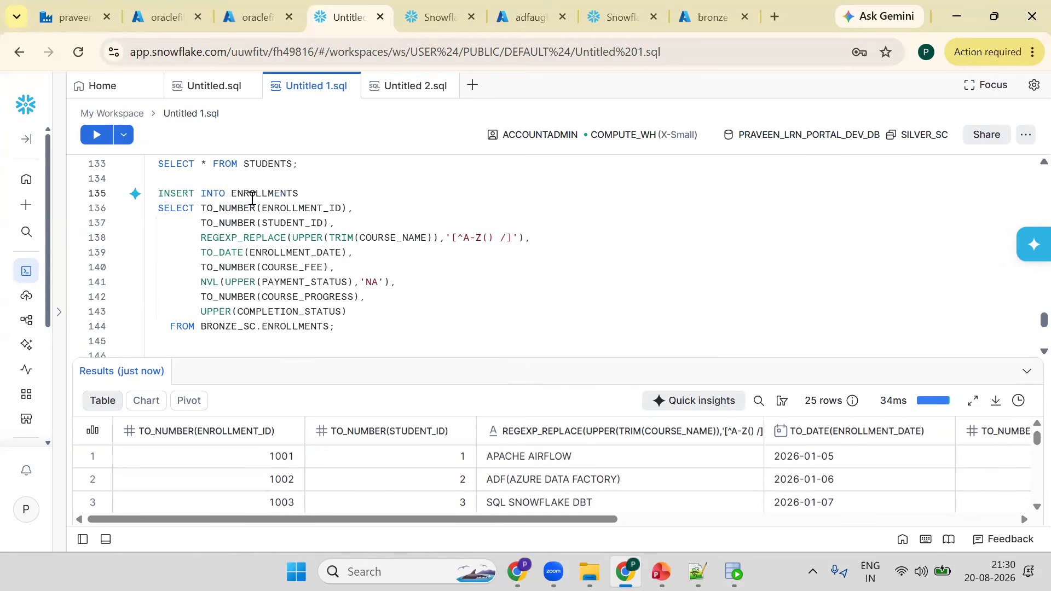
key("ctrl+Return")
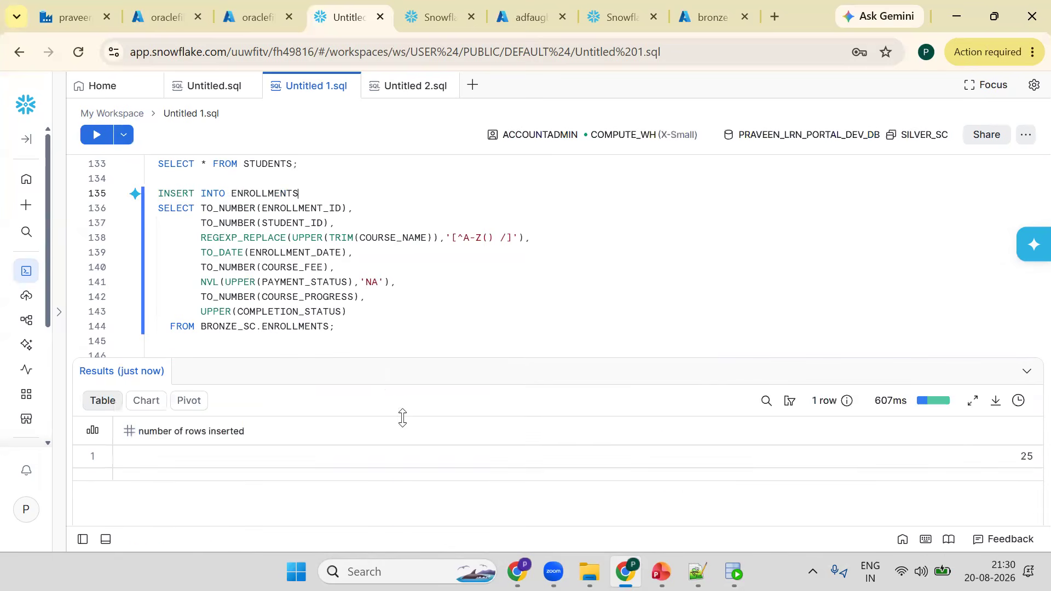
- Write and run SELECT * FROM ENROLLMENTS; to query the loaded silver table
left_click(371, 357)
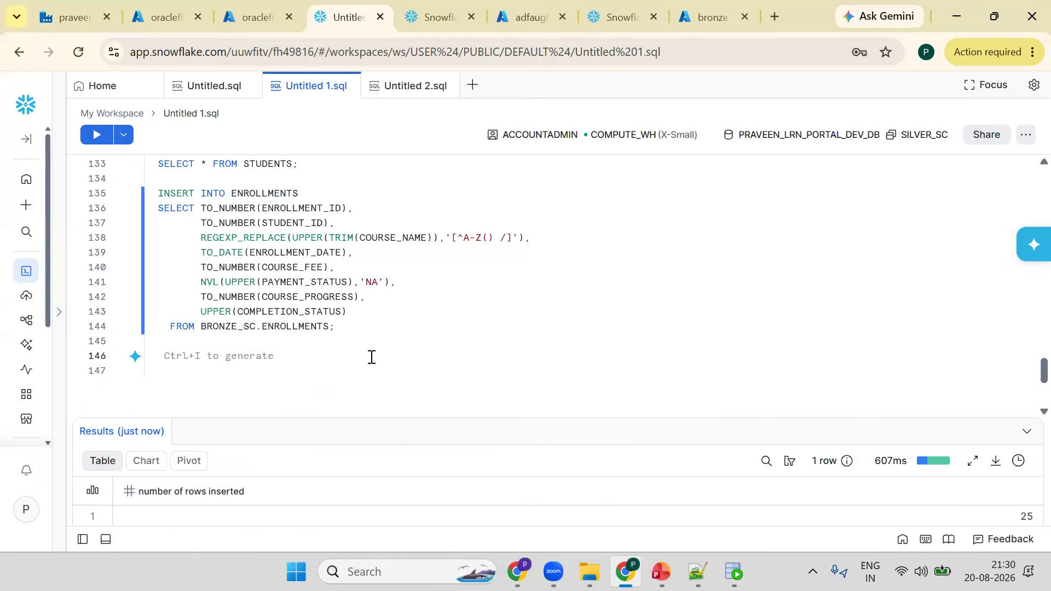
type("SELECT * FRO")
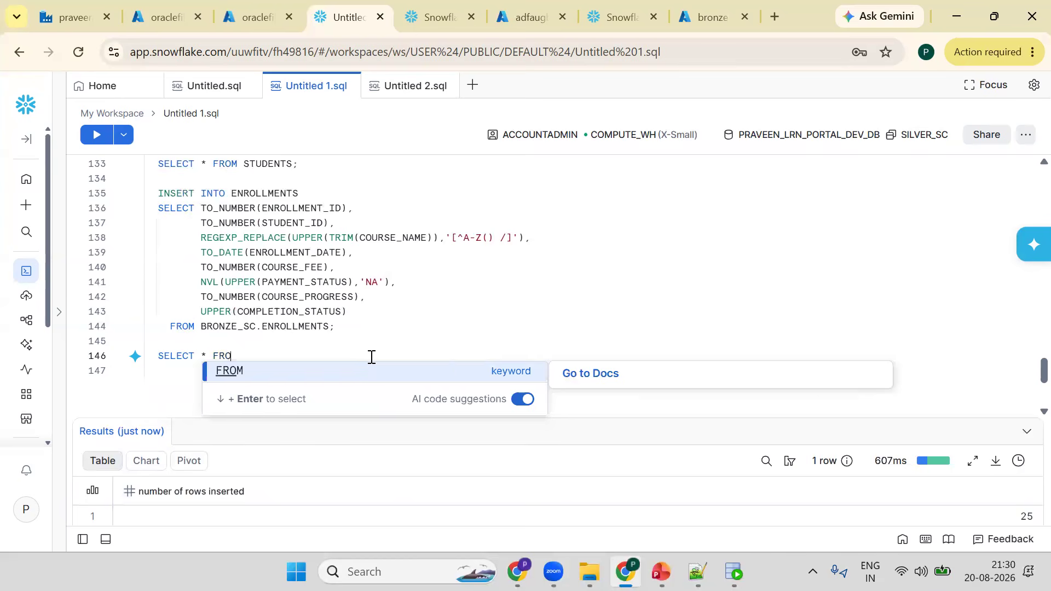
type("M ENROLLMENTS")
type(";")
key("ctrl+Return")
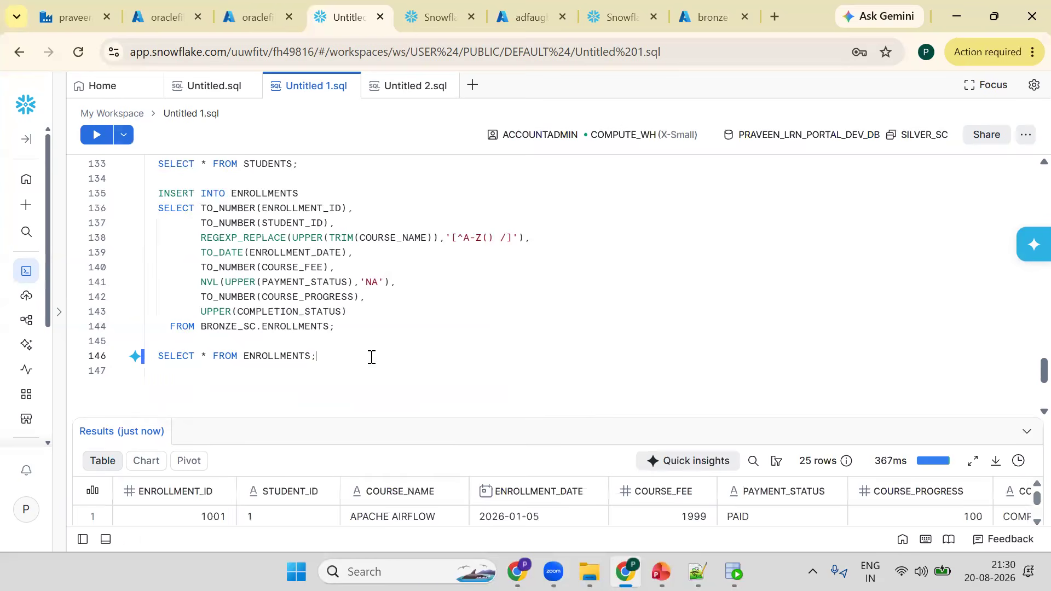
- Start a note line with ORAC and view the STUDENTS table data in Oracle SQL Developer
key("Return")
key("Return")
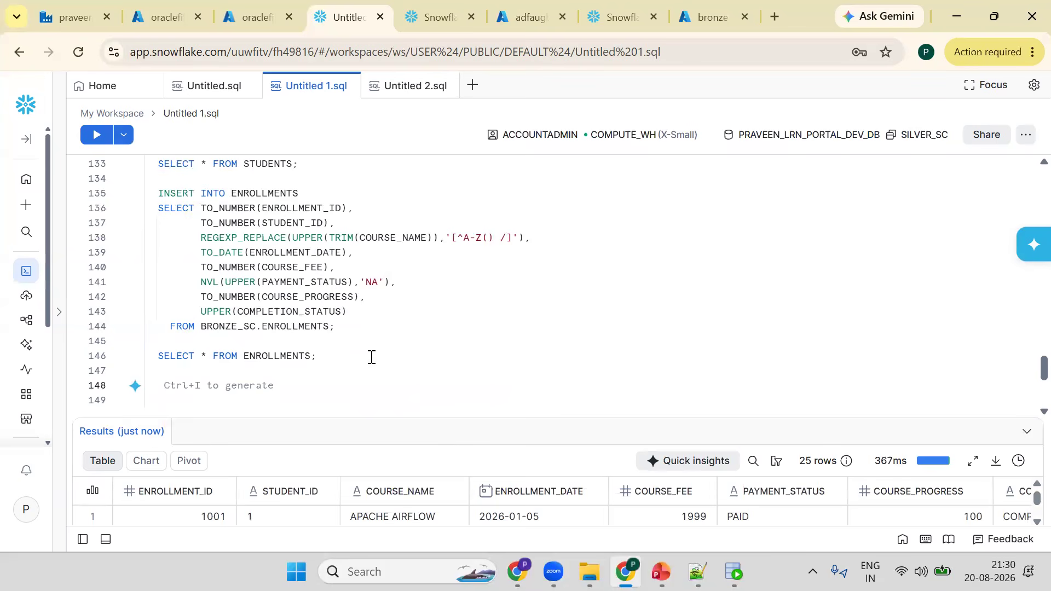
type("ORAC")
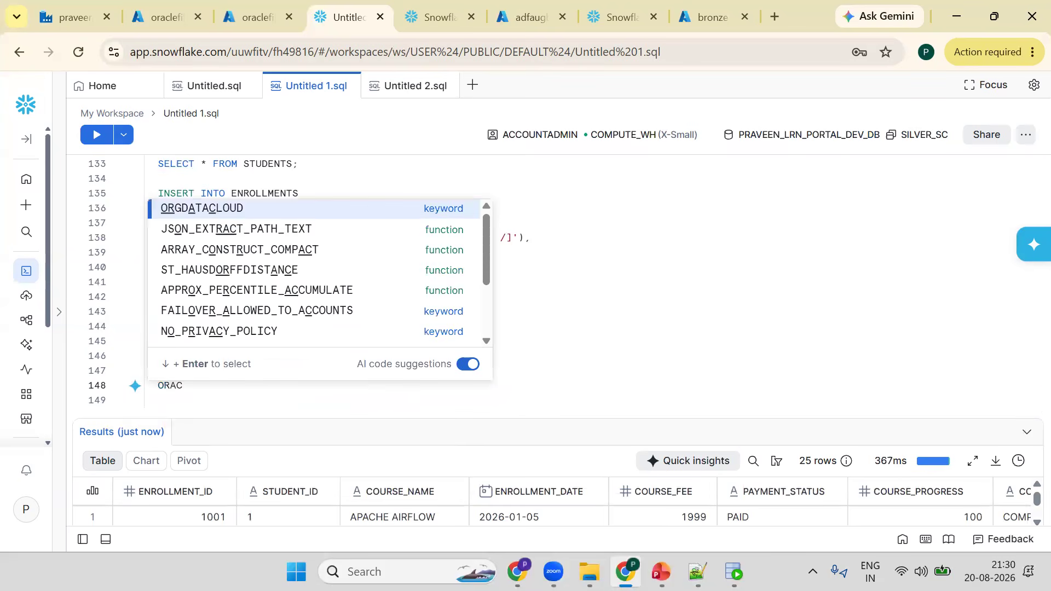
left_click(733, 572)
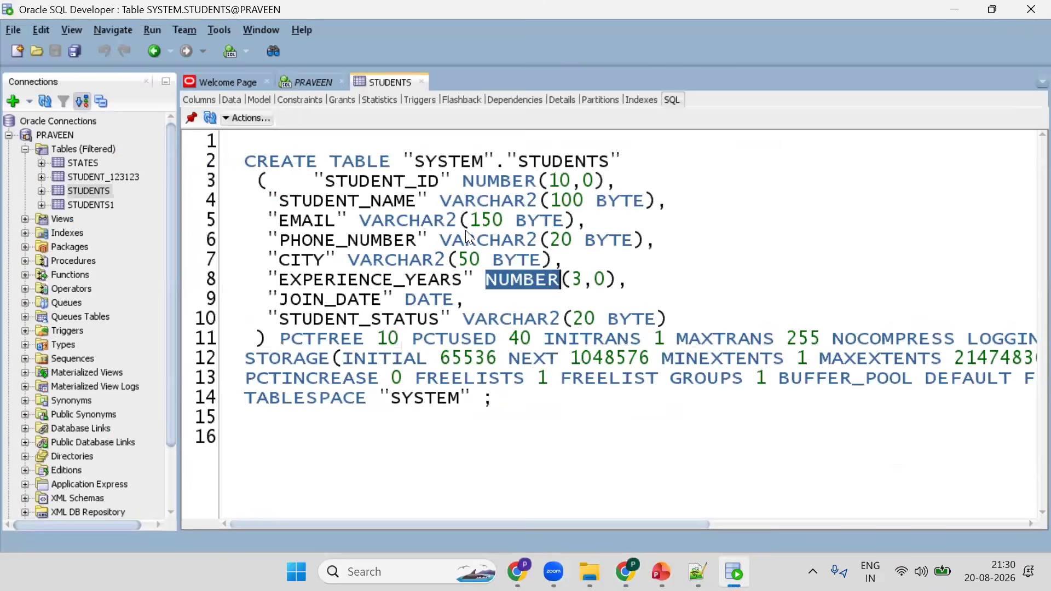
left_click(231, 99)
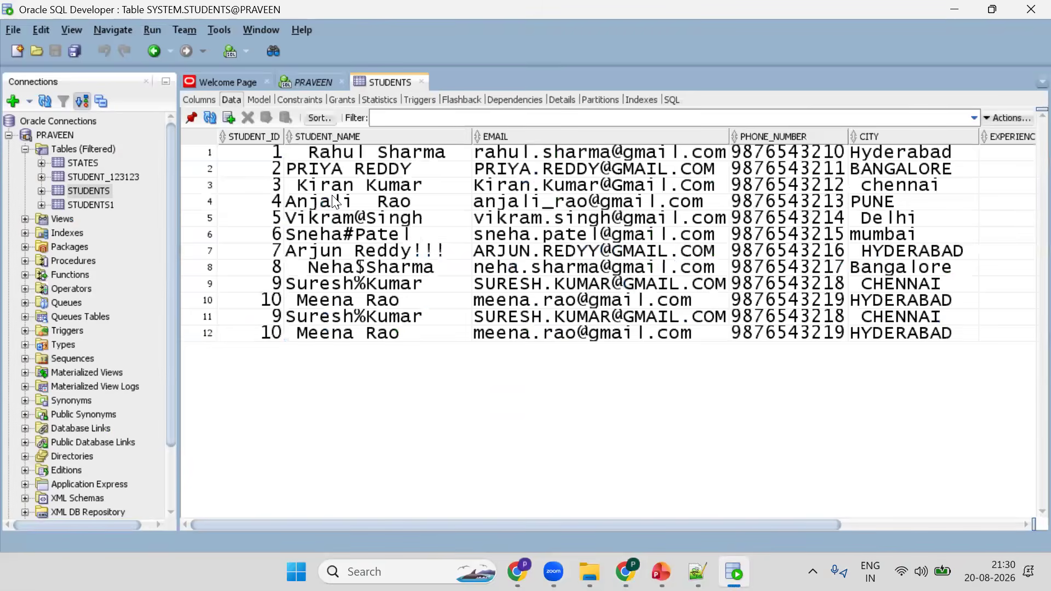
key("alt+Tab")
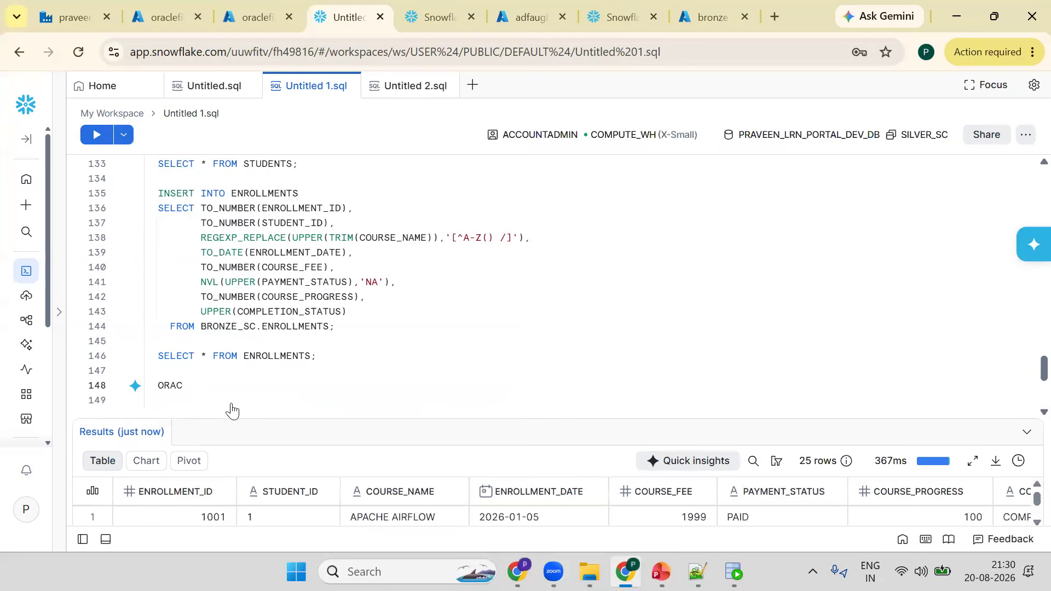
- Write the flow note ORACLE(2 TABLES)=> ADF => BLOB(.TXT 2)=>EXTERNAL STAGE = on that line
type("LE(2 TABLES)=>   A")
key("BackSpace")
type("B")
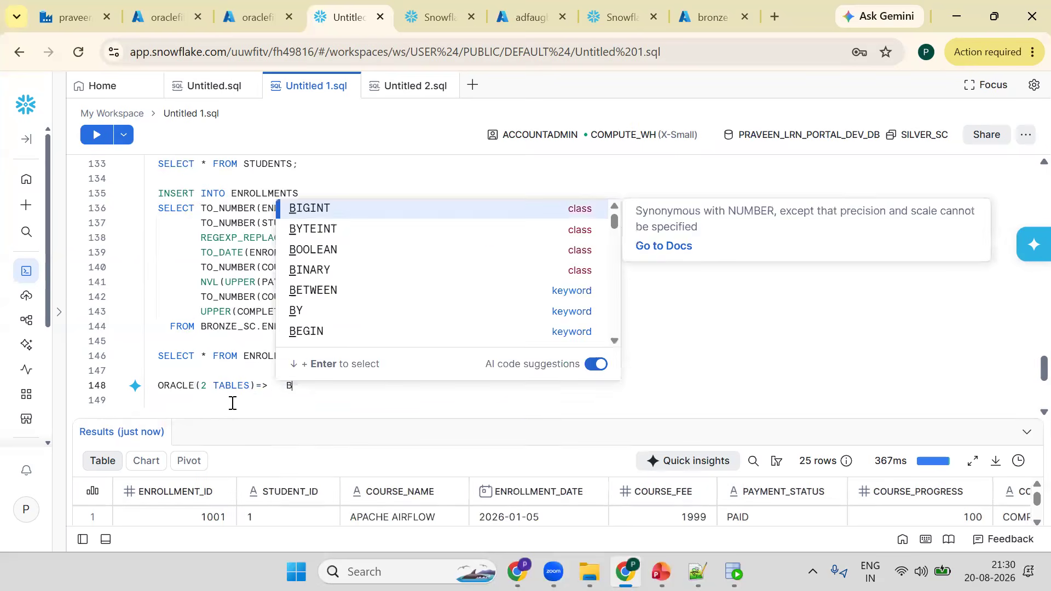
key("Left")
key("Left")
key("Left")
type("AD")
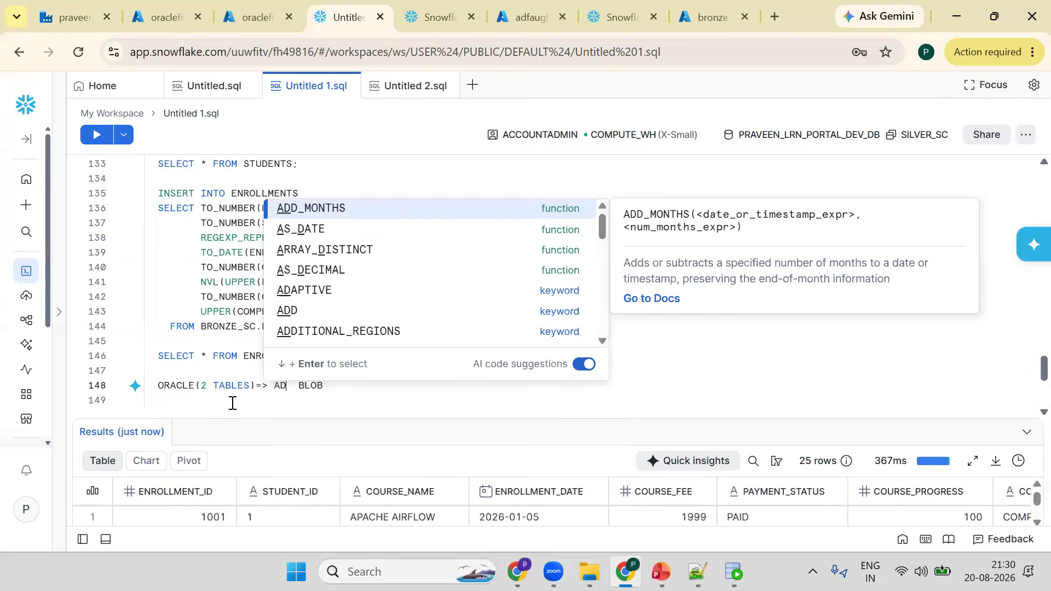
type("F =")
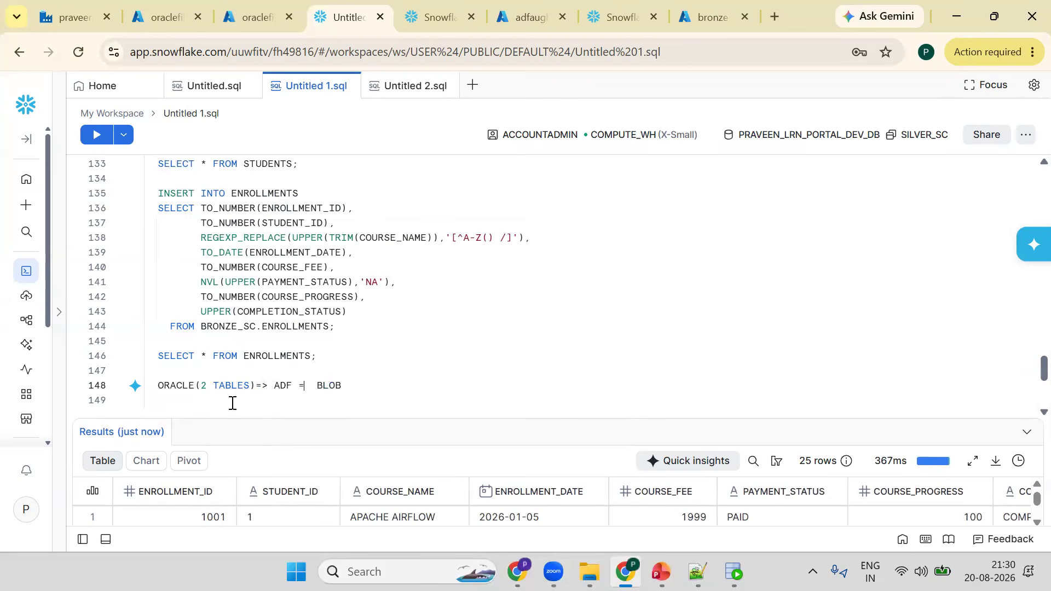
type(">")
key("Right")
key("Right")
type("(.TXT 2)=>EXTE")
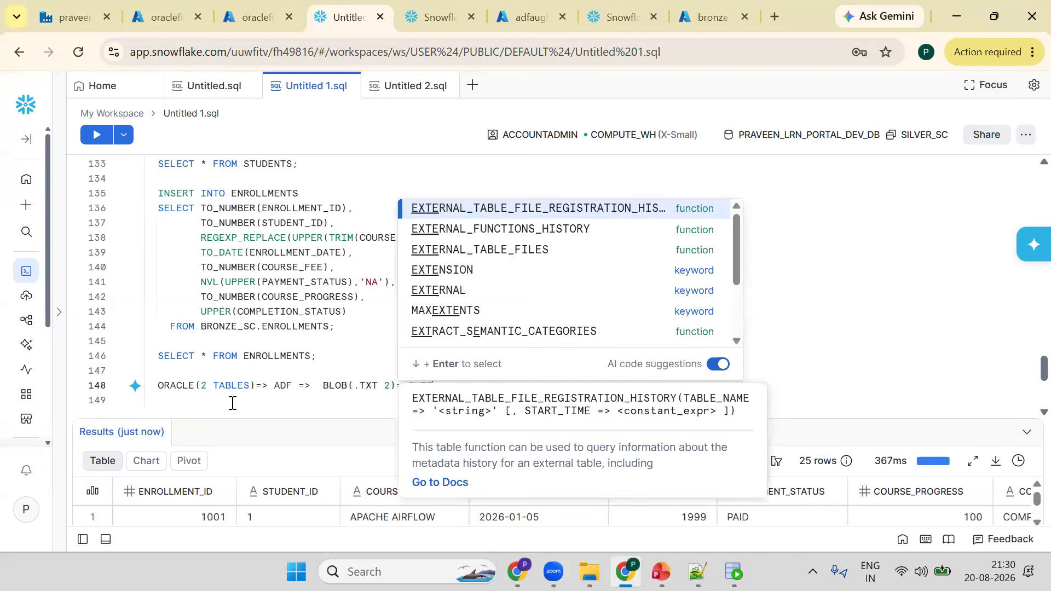
type("RNAL STAGE =")
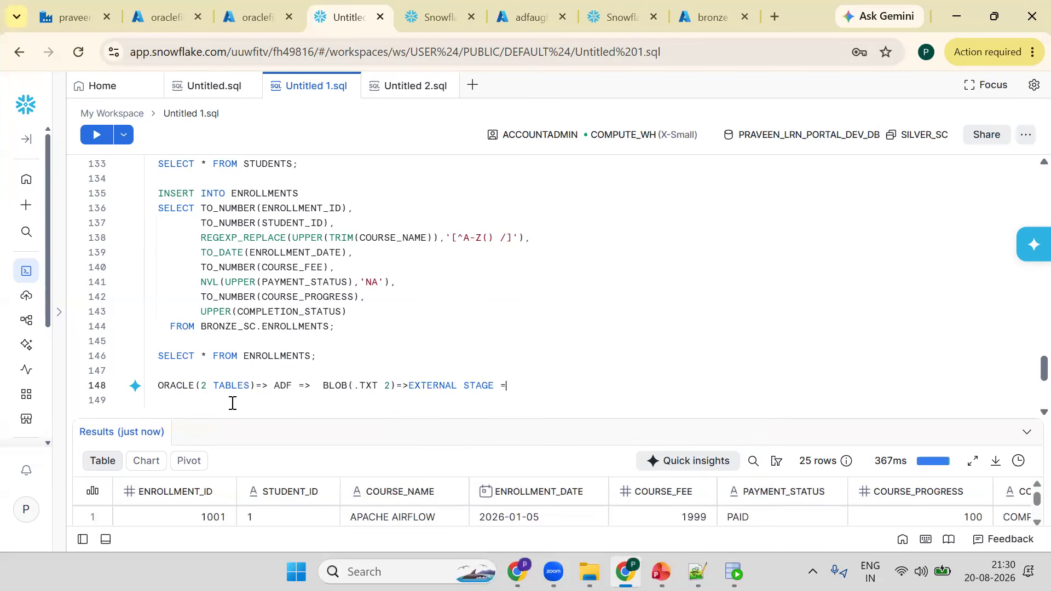
type("> SNOWFLAKE (BRO")
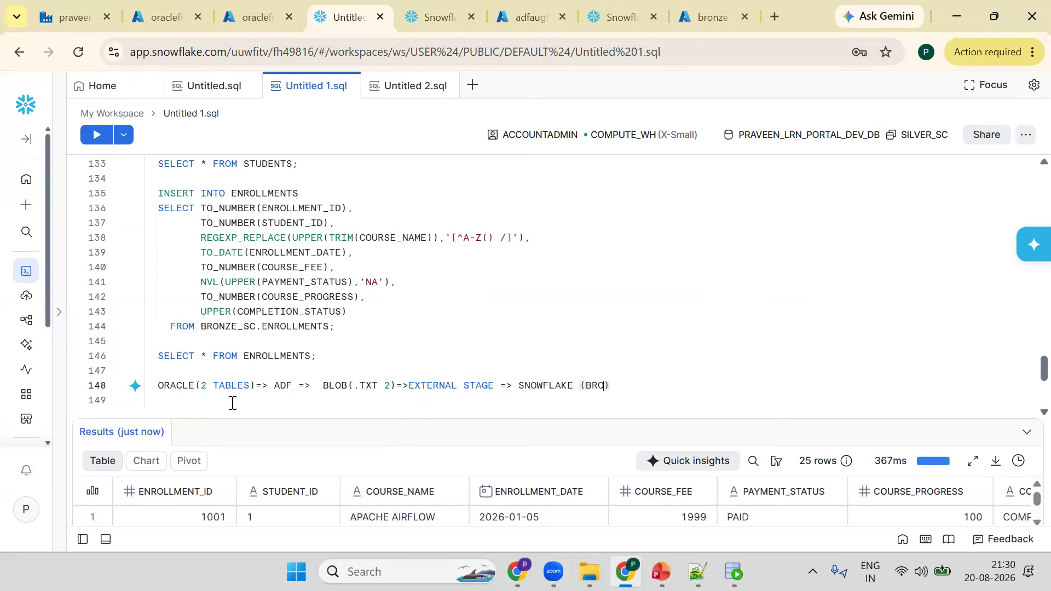
- Extend the note with => SNOWFLAKE (BRONZE_SC)=> INSERT =>SILVER_SC=>;
type("NZE_SC)=> INSERT =>SILVER_")
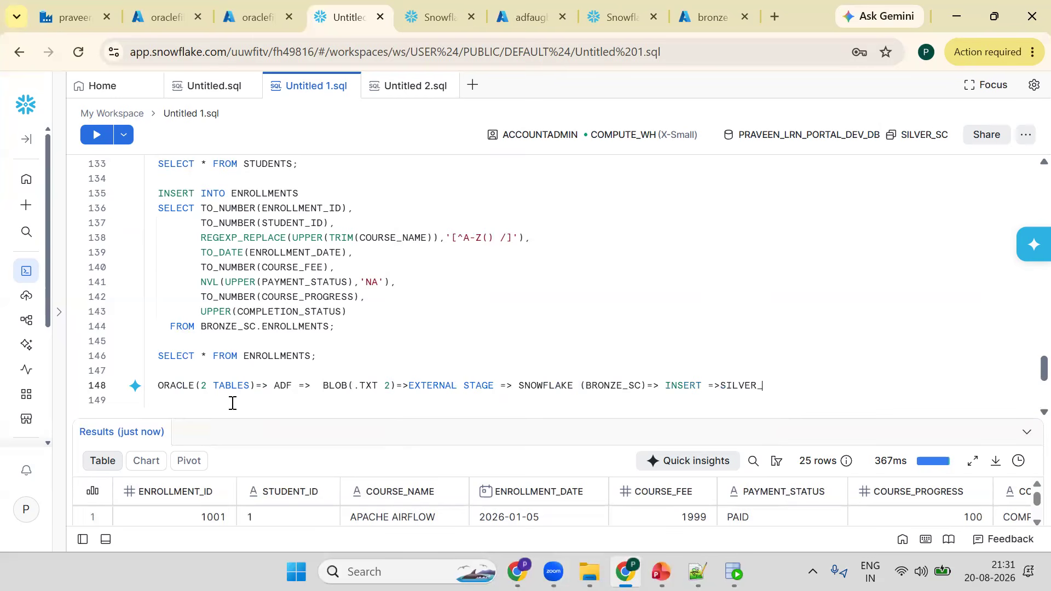
type("SC=>")
type(";")
- Create a new schema named GOLD_SC and run the statement
key("Return")
key("Return")
type("CREAT")
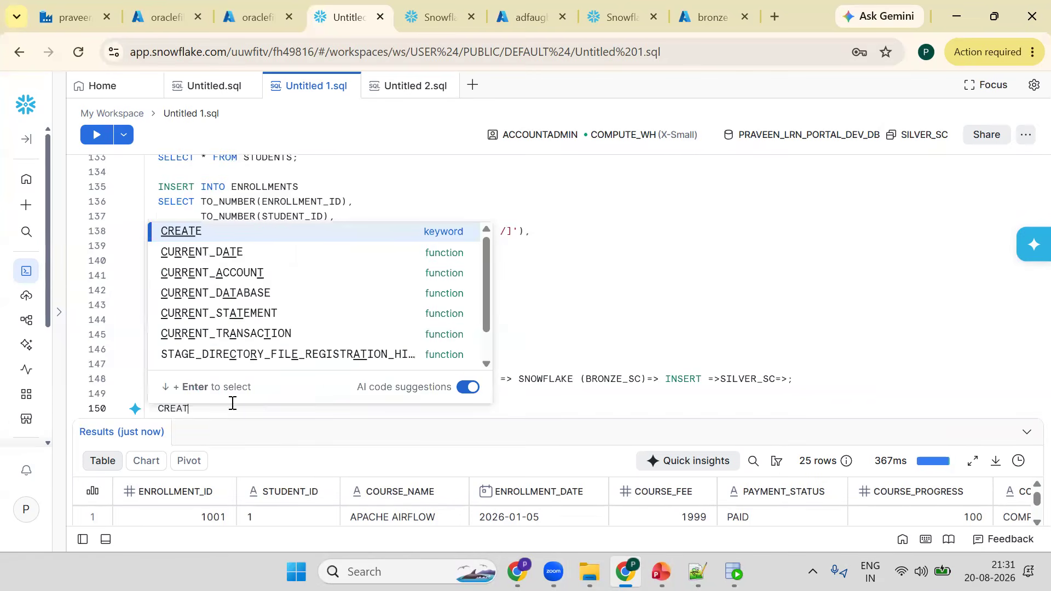
type("E SCHEMA ")
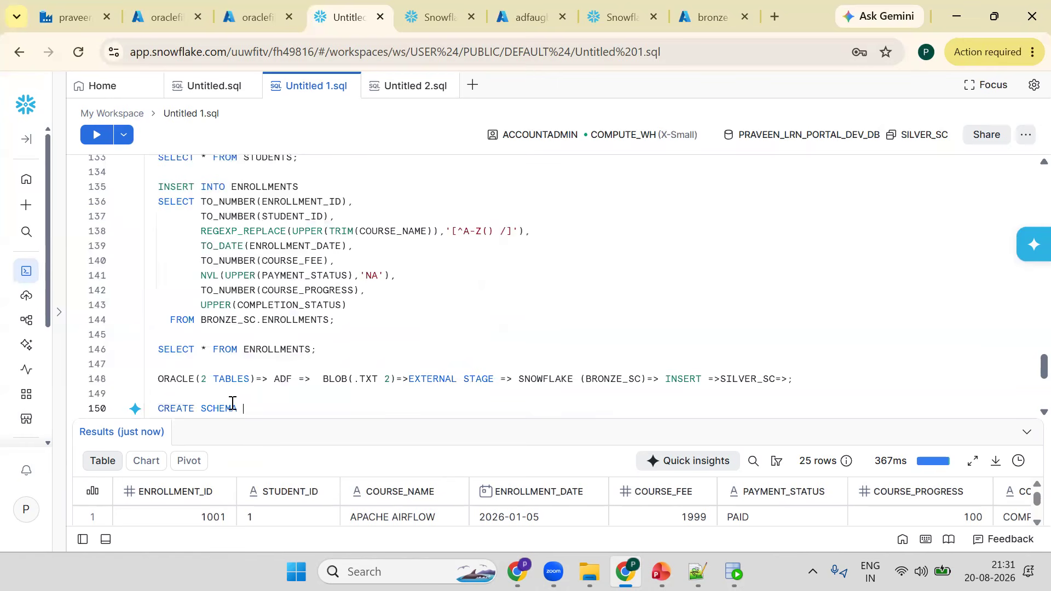
type("GOLD_SC")
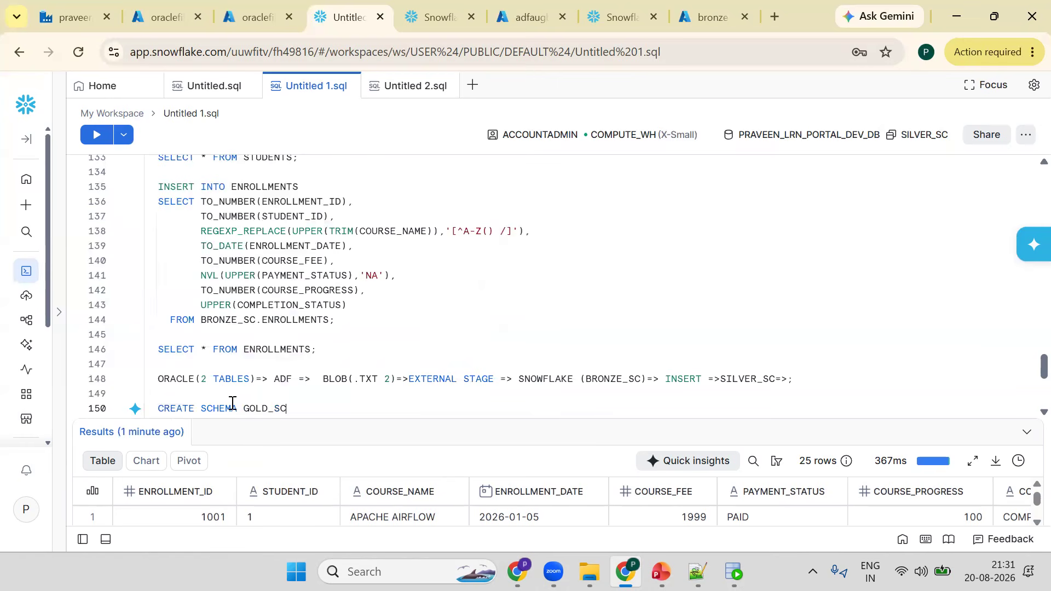
type(";")
key("ctrl+Return")
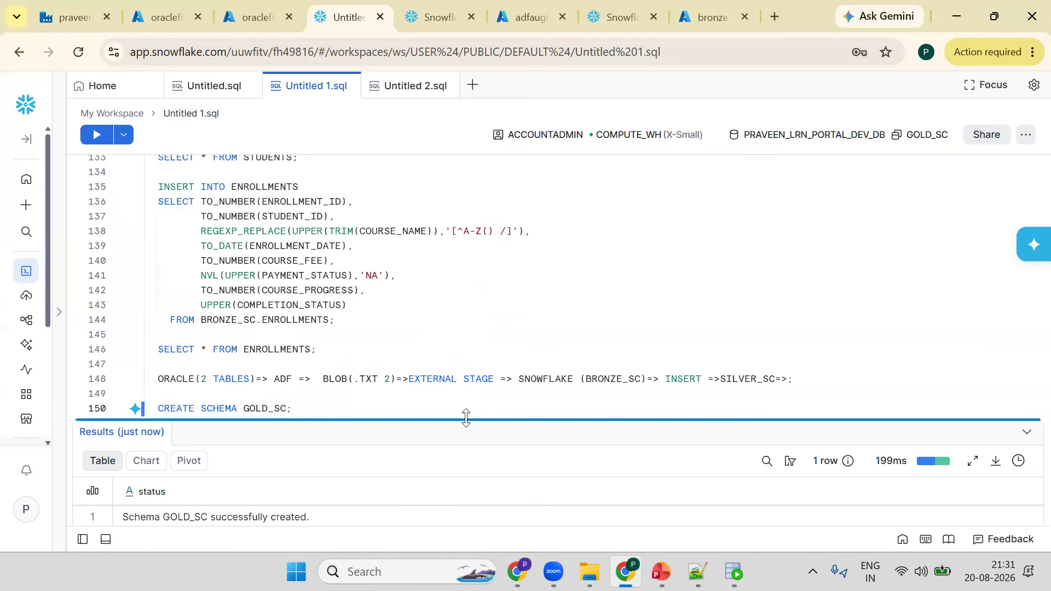
- Write a SELECT * FROM BRONZE_SC.ENROLLMENTS query on a new line below the schema statement
key("Return")
key("Return")
key("Return")
key("Return")
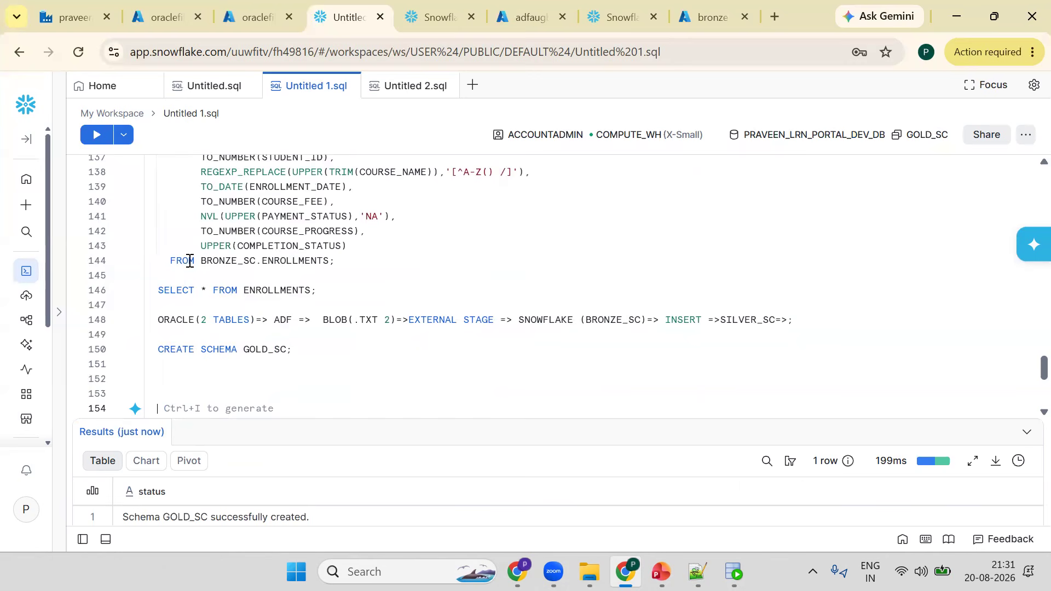
left_click(335, 262)
key("shift+Home")
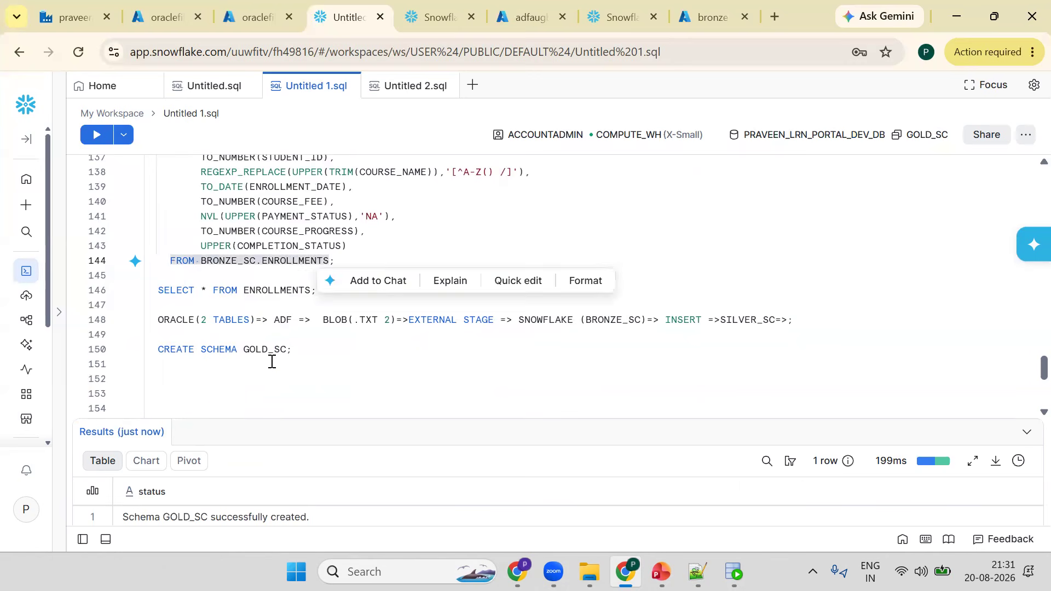
left_click(304, 362)
key("Return")
type("S")
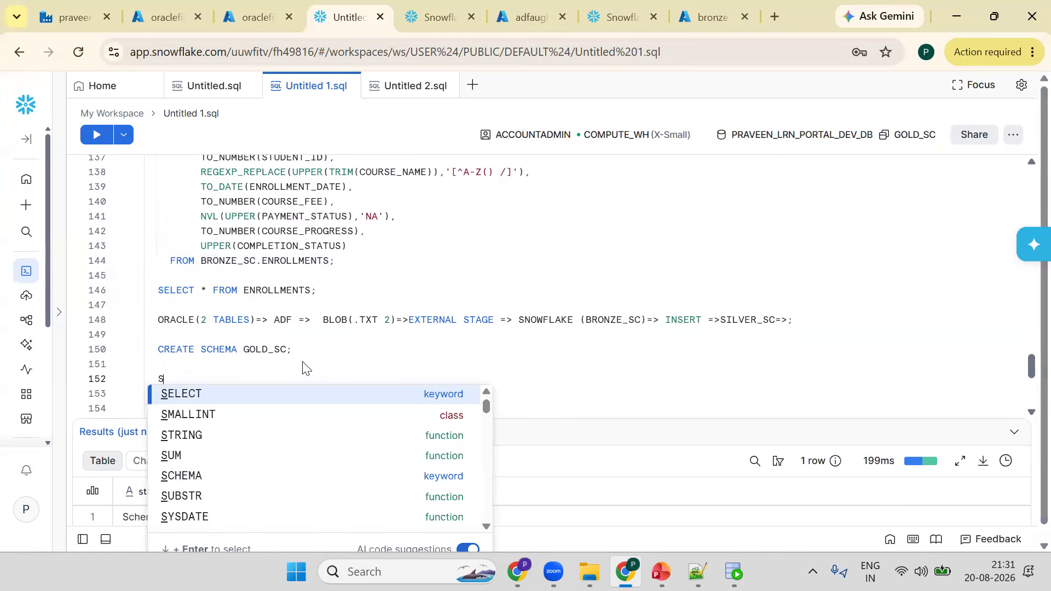
key("Return")
key("Tab")
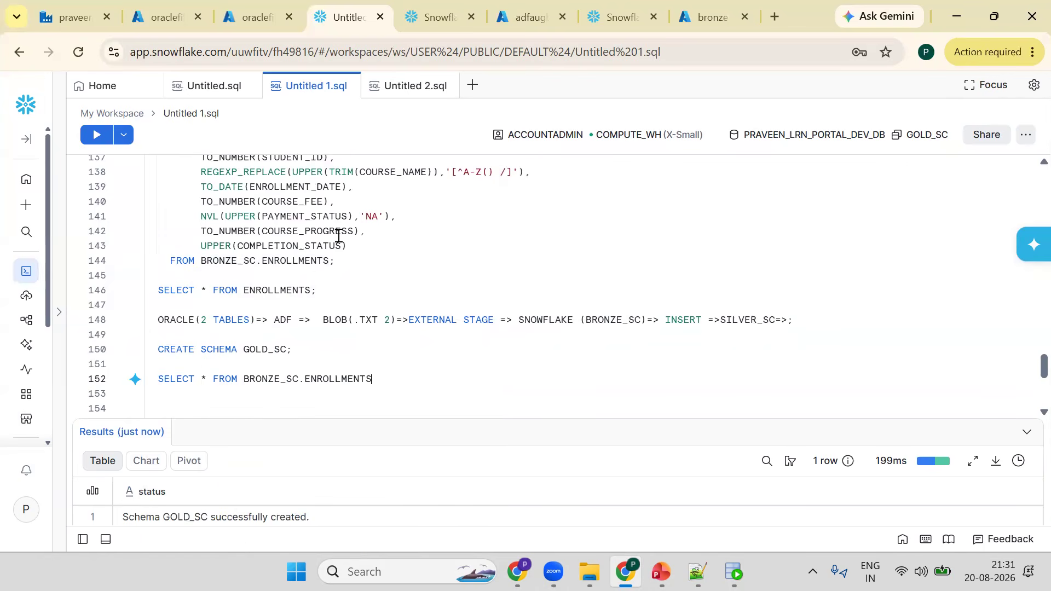
- Change the query's schema to SILVER_SC so it reads SILVER_SC.ENROLLMENTS, and run it
scroll(311, 291, "up", 4)
scroll(271, 376, "down", 4)
left_click(249, 376)
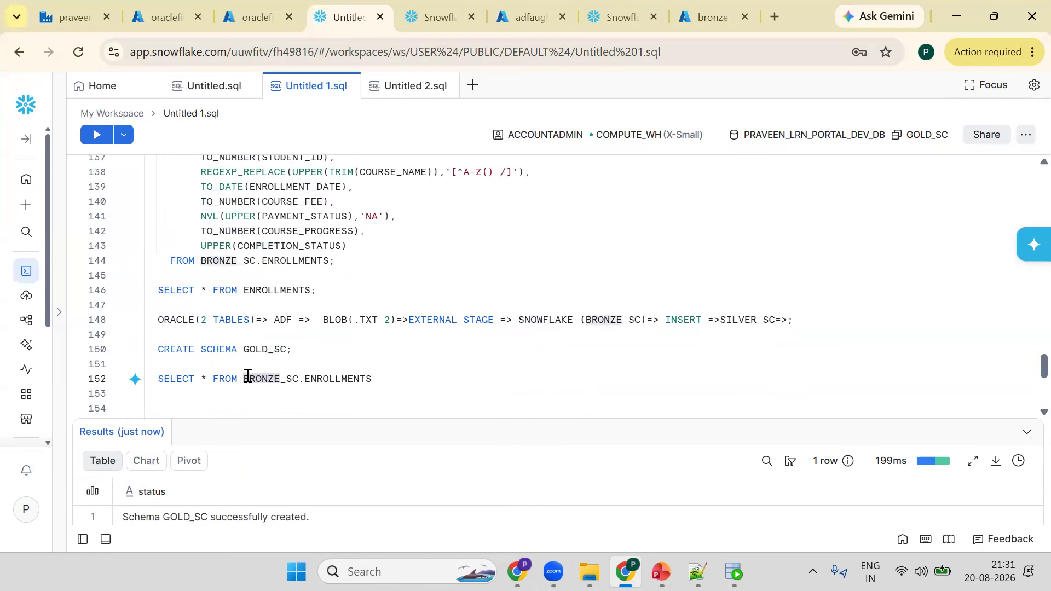
type("SILVER")
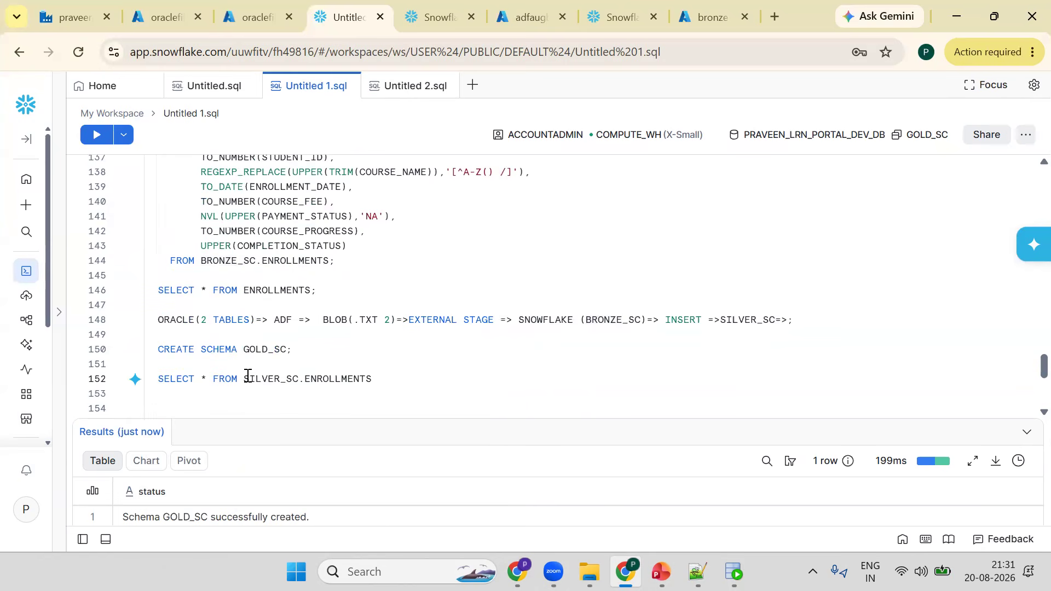
key("ctrl+Return")
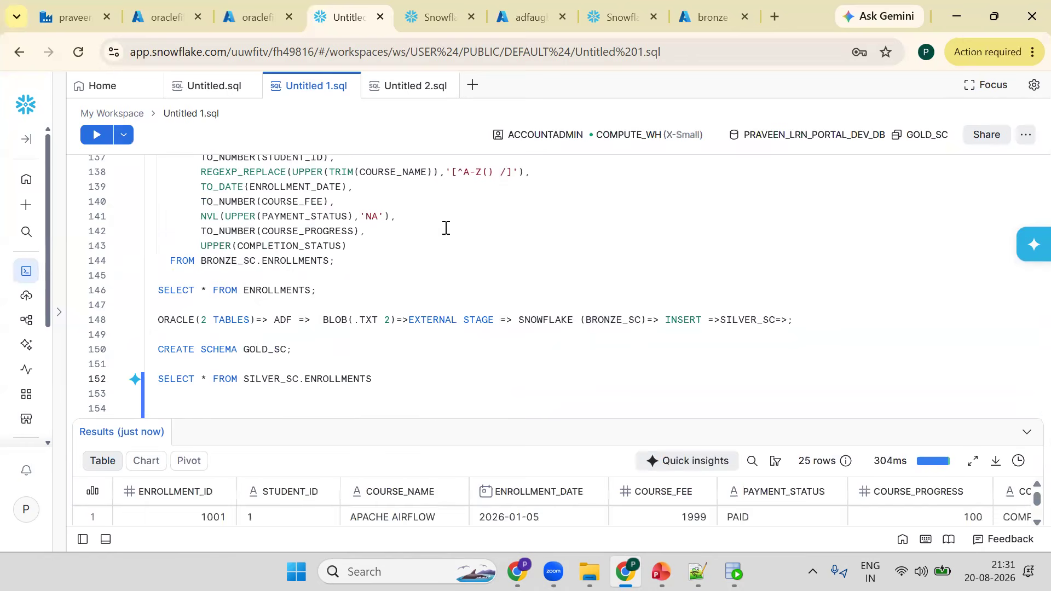
- Terminate the silver enrollments query with a semicolon and paste a copy of it on the next line
left_click_drag(420, 418, 421, 323)
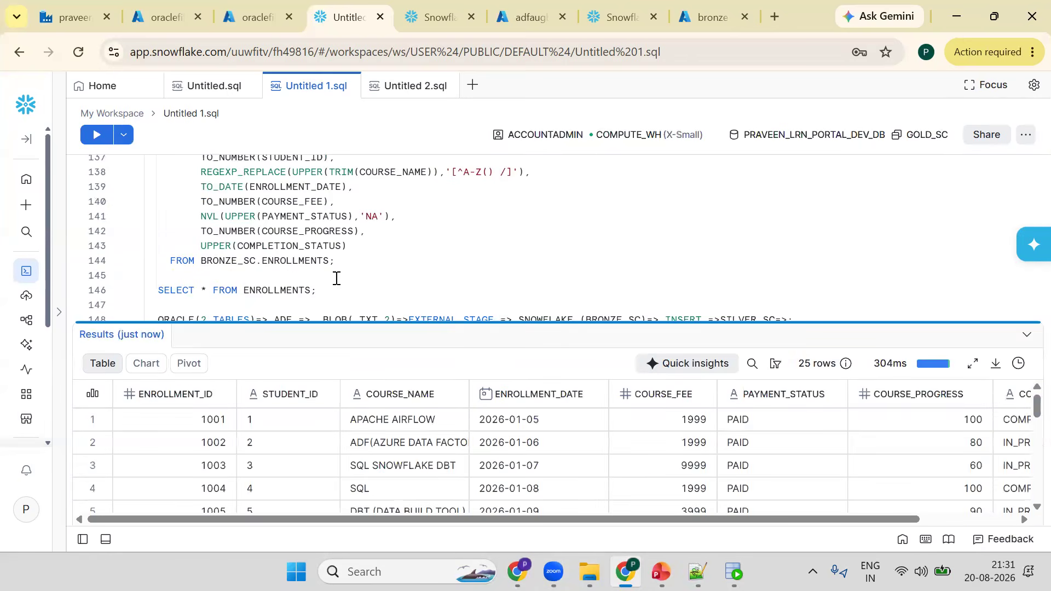
left_click(336, 278)
scroll(192, 246, "down", 3)
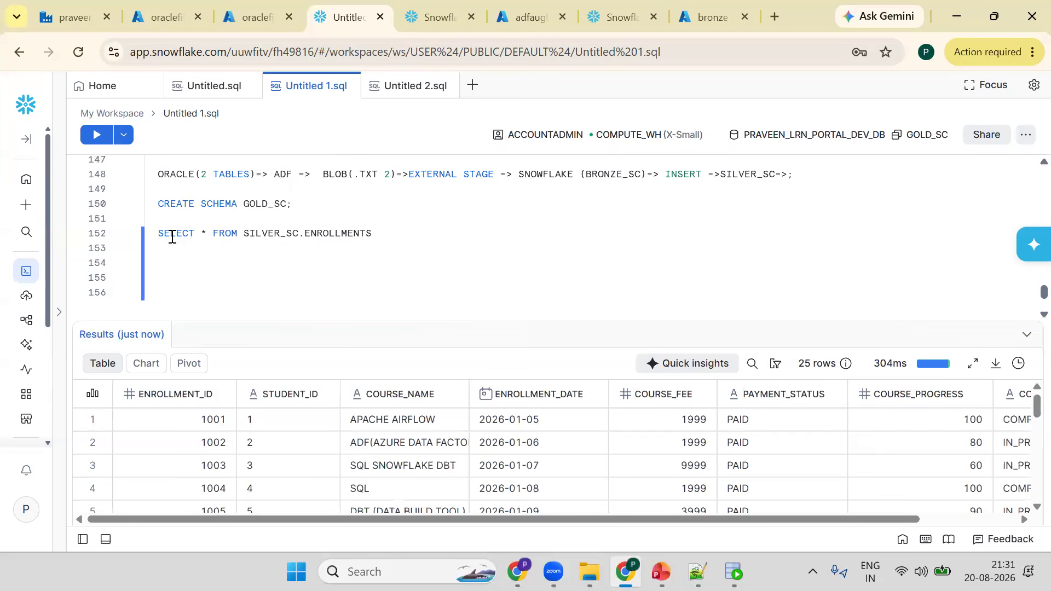
left_click_drag(159, 233, 371, 233)
key("ctrl+c")
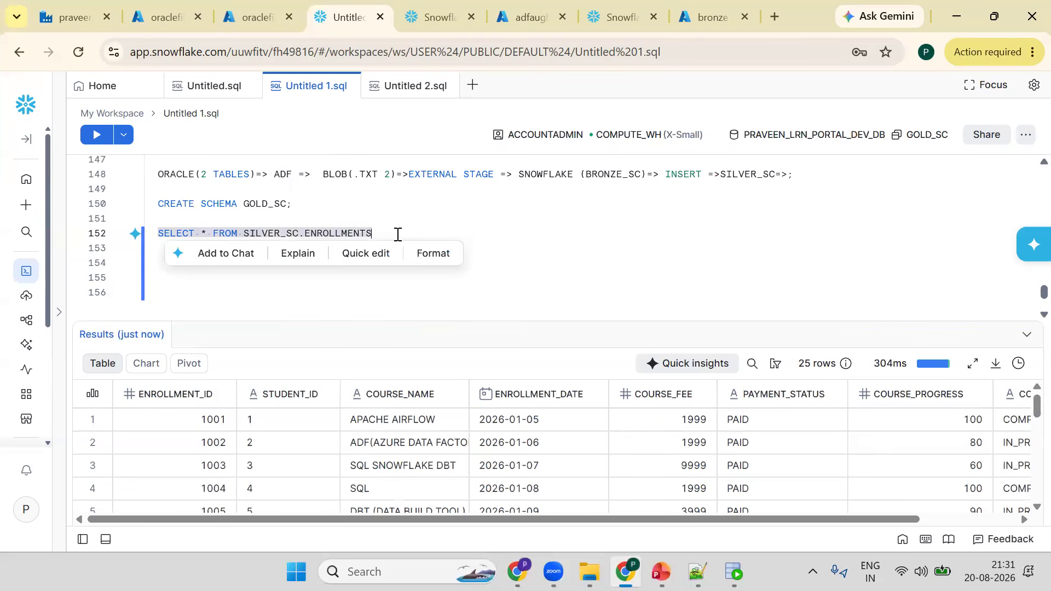
left_click(397, 237)
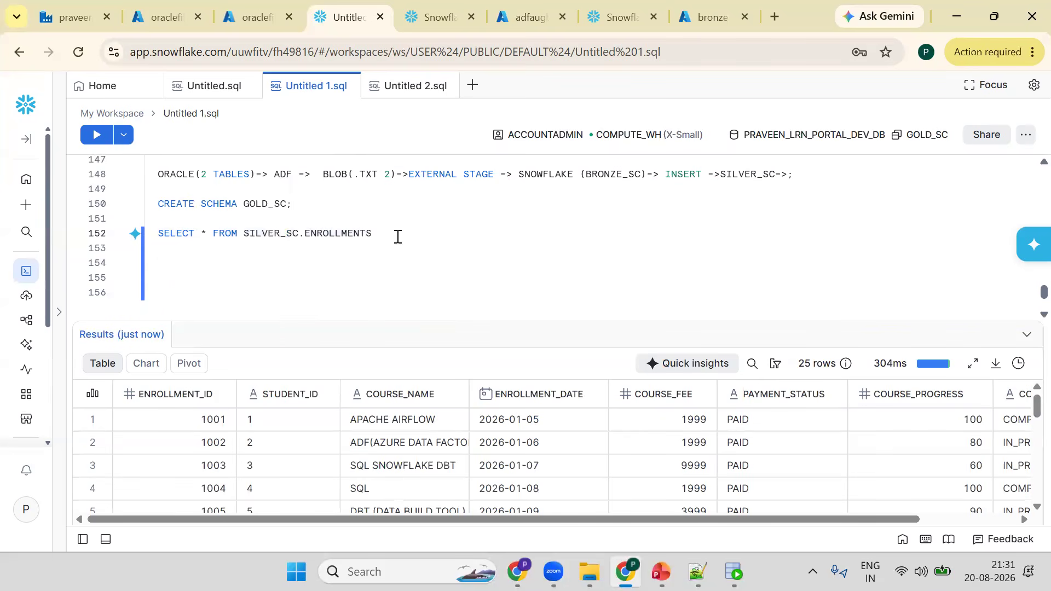
type(";")
key("Return")
key("ctrl+v")
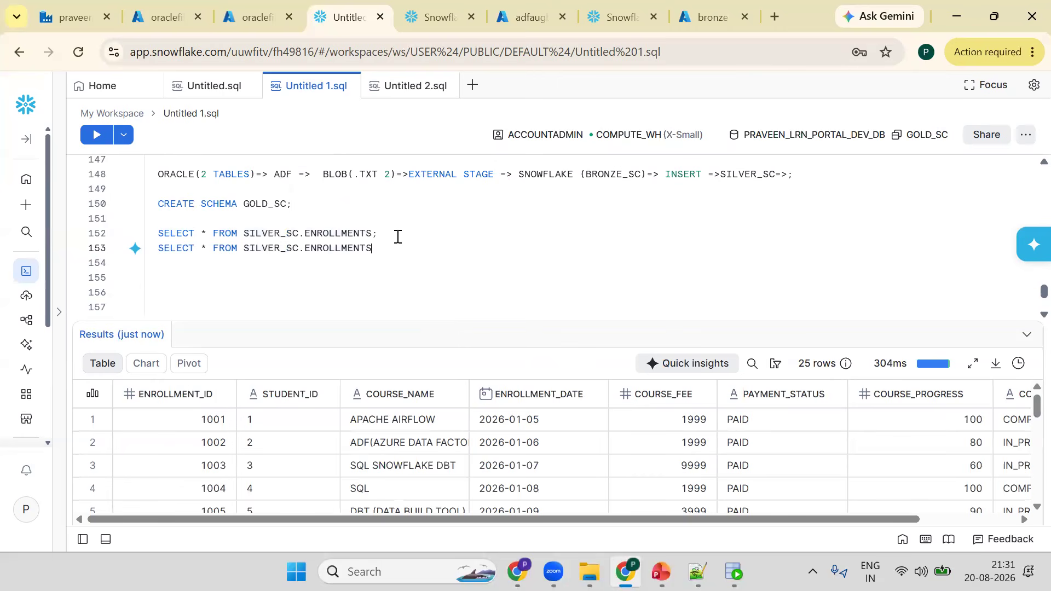
- Change the first query's table to STUDENTS so it reads SILVER_SC.STUDENTS, and run it
double_click(327, 233)
type("S")
type("TUDNE")
key("BackSpace")
key("BackSpace")
type("ENTS")
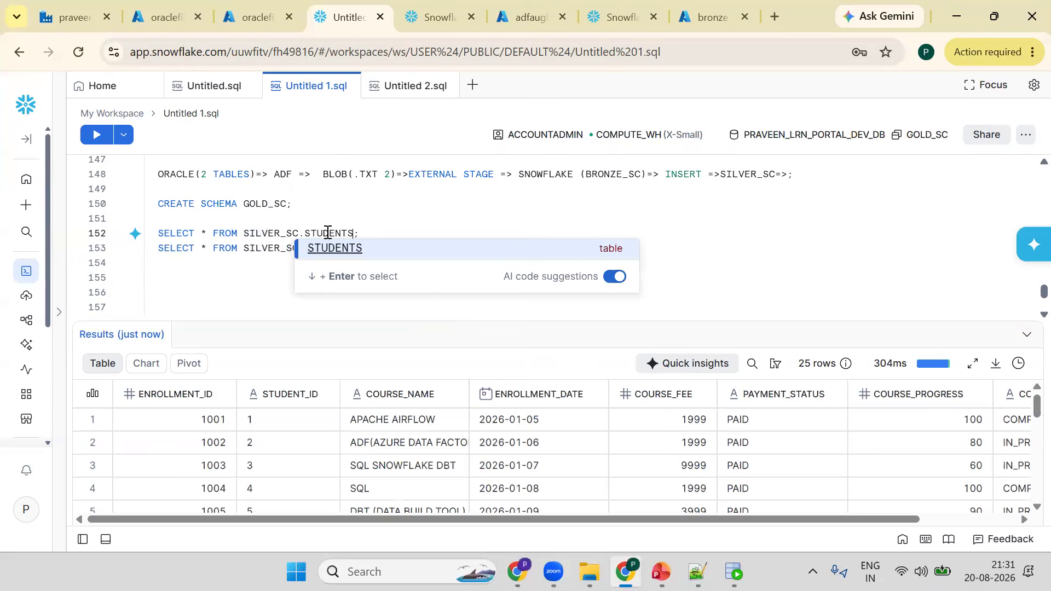
key("ctrl+Return")
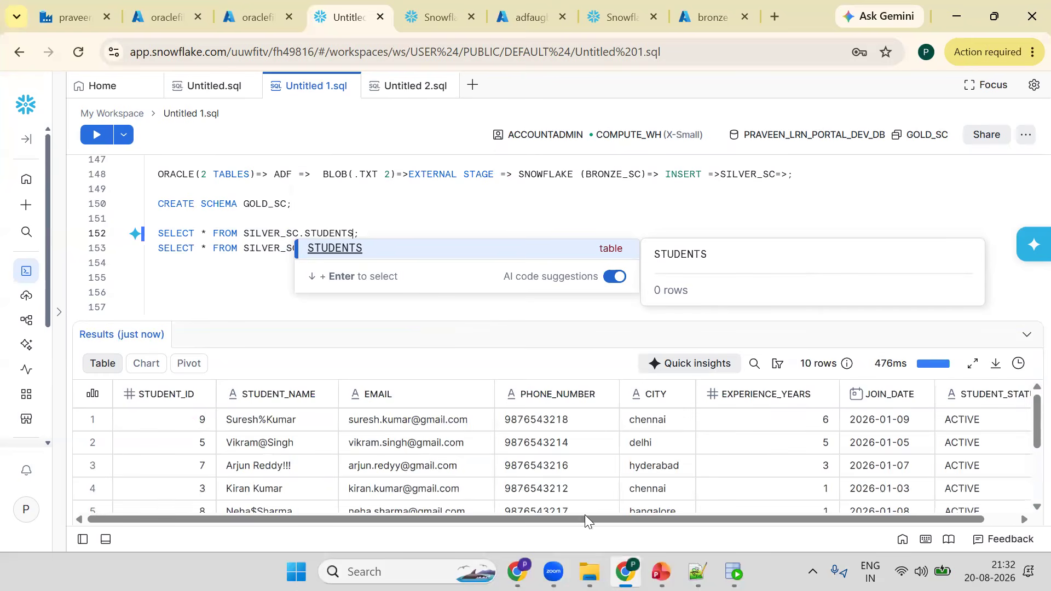
- Add a semicolon below the enrollments line and paste a copy of the students query underneath
left_click_drag(858, 520, 889, 465)
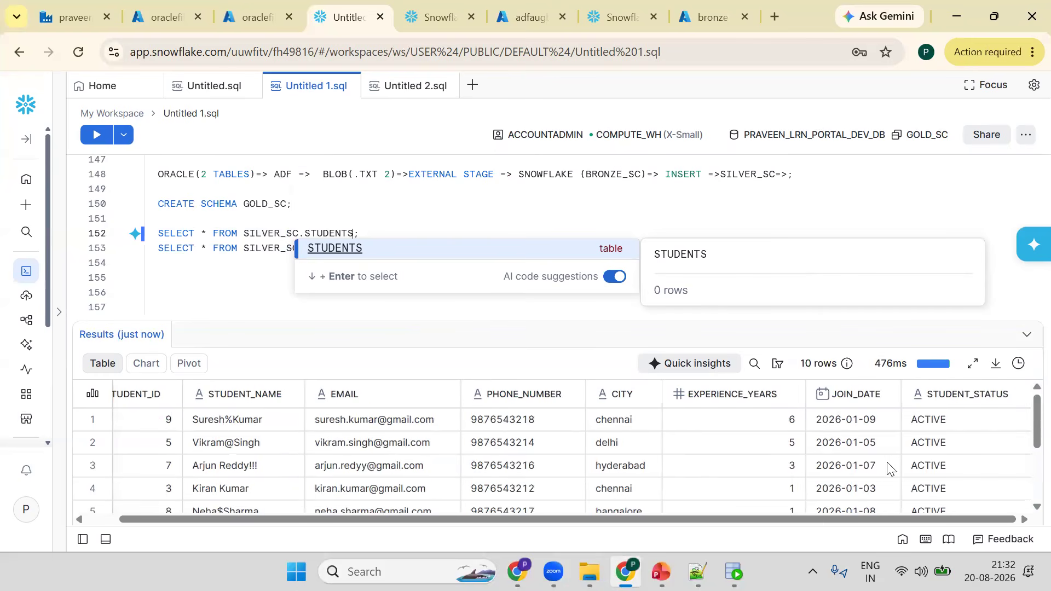
scroll(911, 490, "down", 2)
scroll(911, 490, "up", 3)
double_click(194, 232)
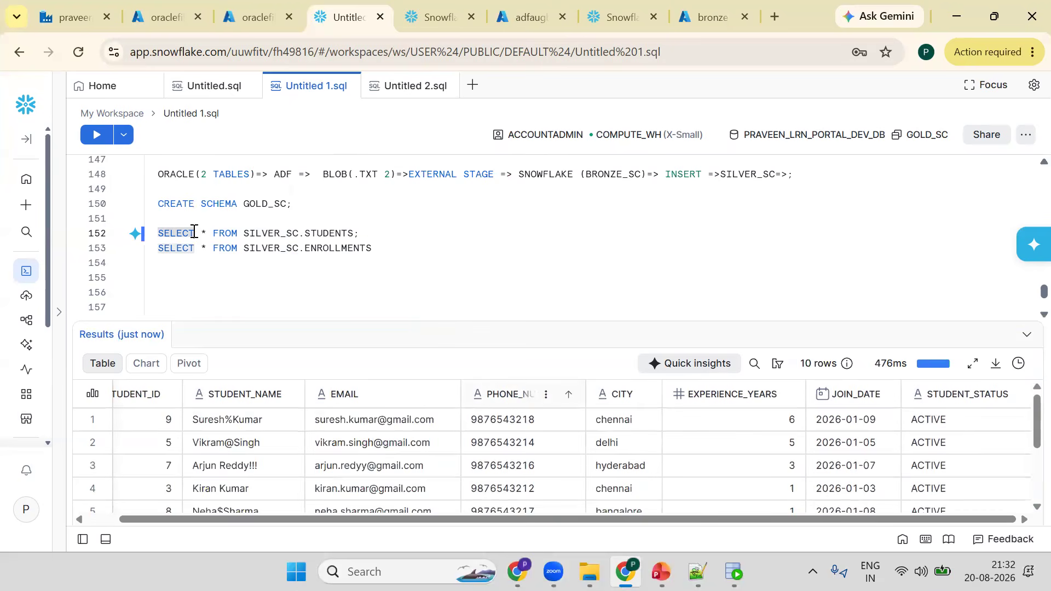
left_click(439, 269)
type(";")
key("Return")
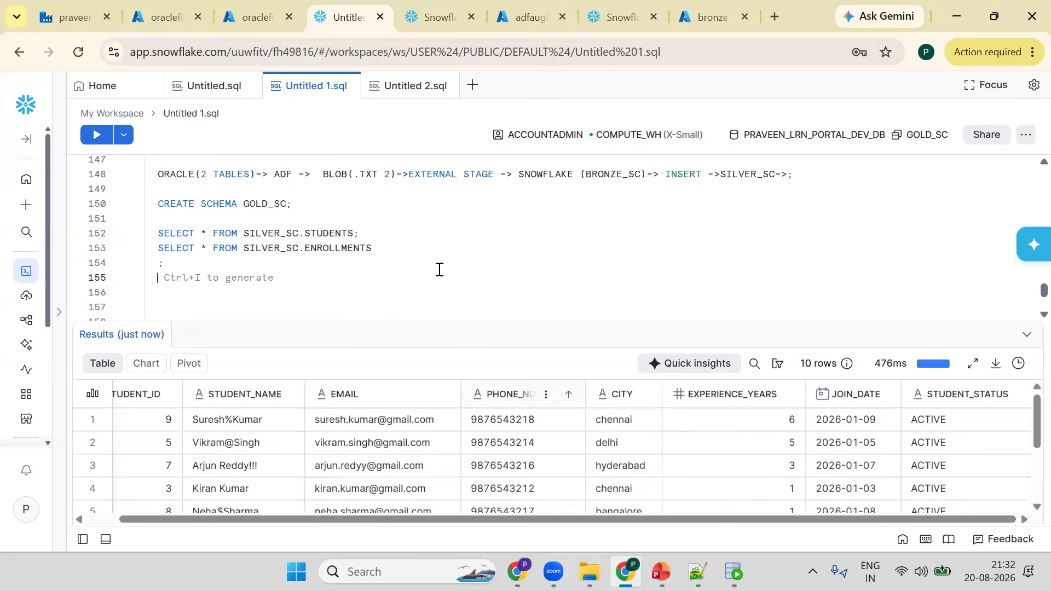
type("SELECT * FROM SILVER_SC.STUDENTS;")
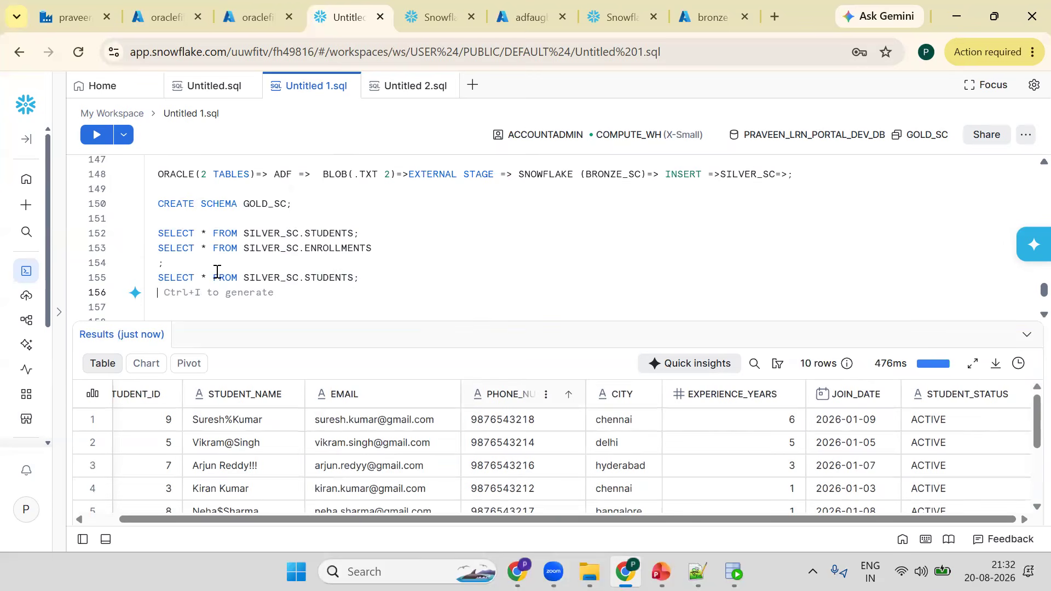
- Turn the pasted query into SELECT COUNT(*) FROM SILVER_SC.STUDENTS and run it
left_click(216, 272)
key("Return")
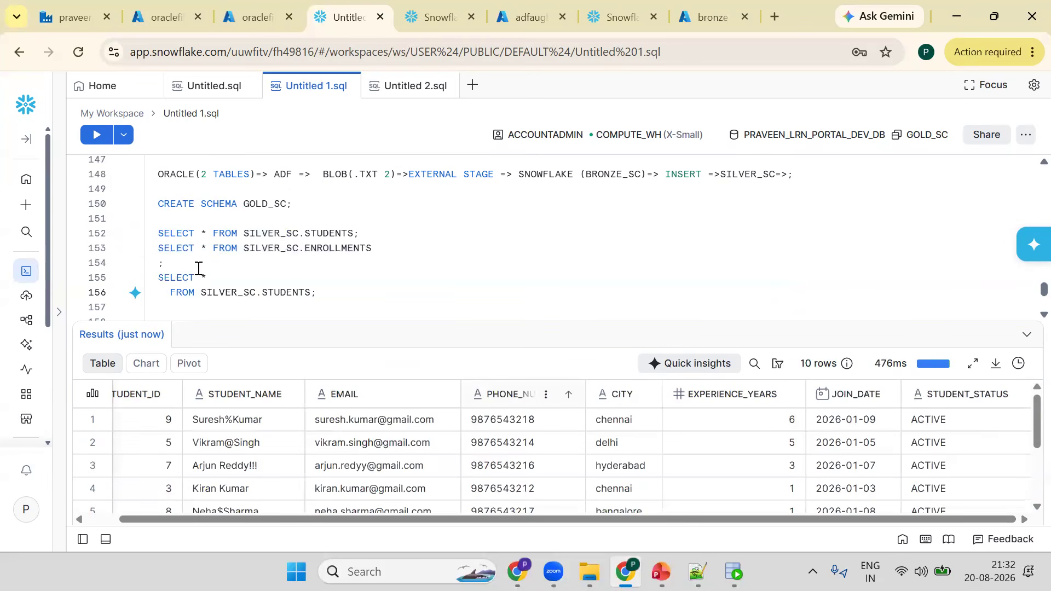
type("COU")
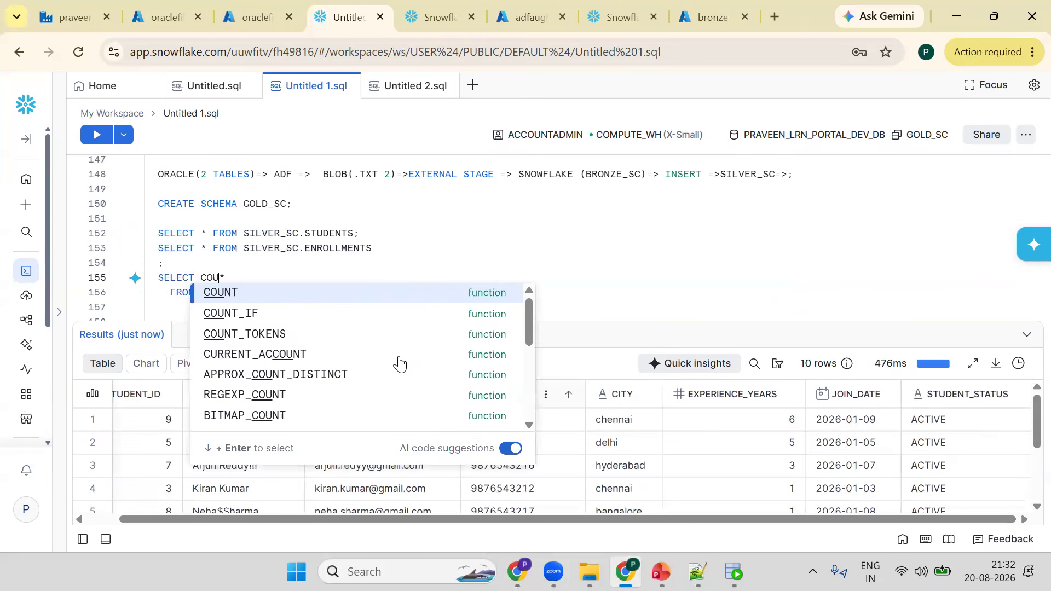
key("Return")
key("Right")
type(")")
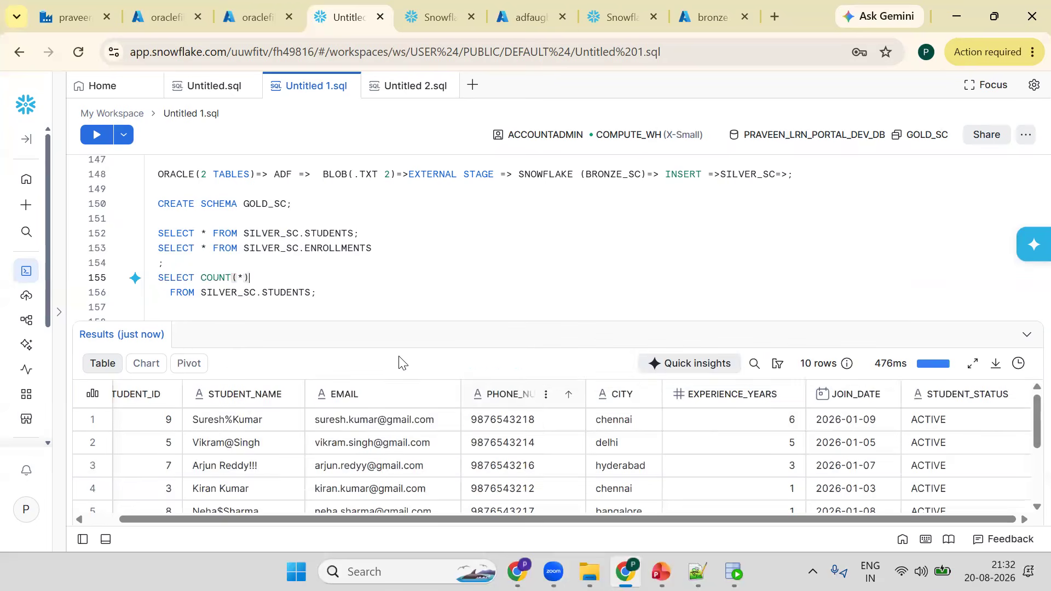
key("ctrl+Return")
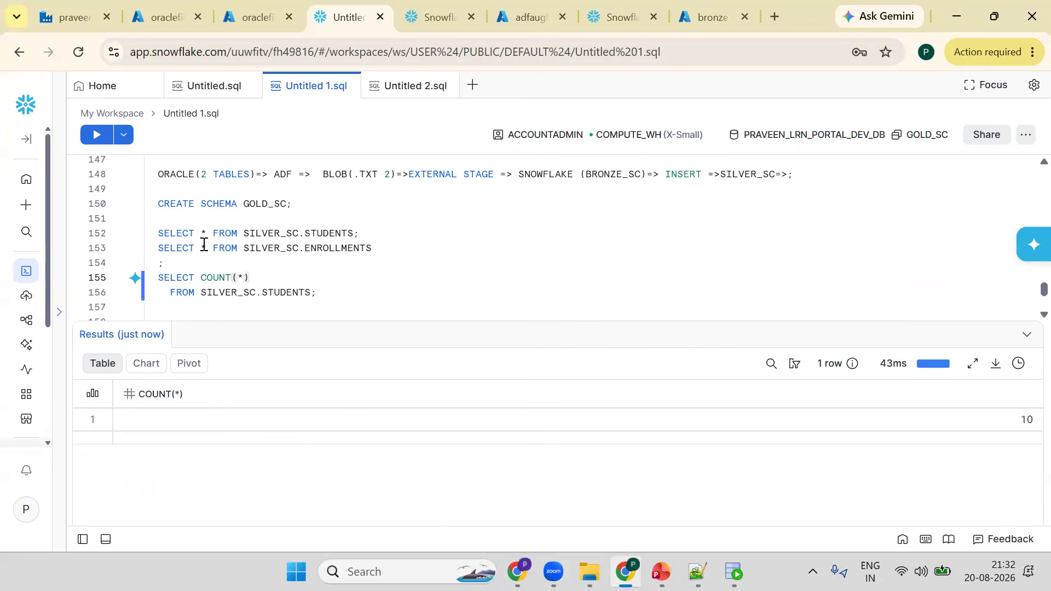
- Copy the SELECT * FROM SILVER_SC.ENROLLMENTS line, paste it below the count query, and run it
triple_click(204, 244)
key("ctrl+c")
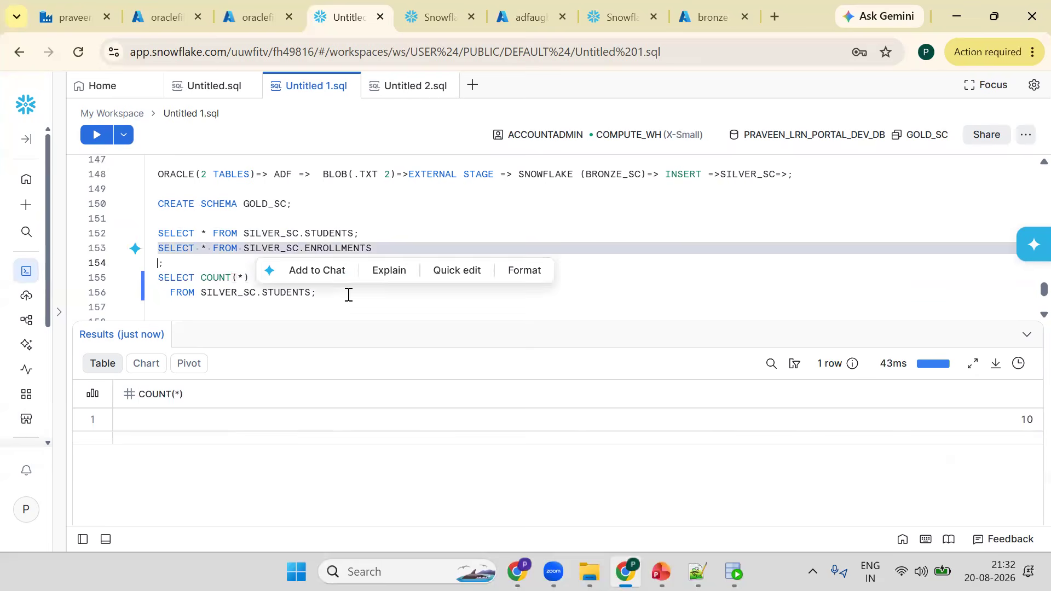
left_click(348, 295)
key("Return")
key("Return")
key("ctrl+v")
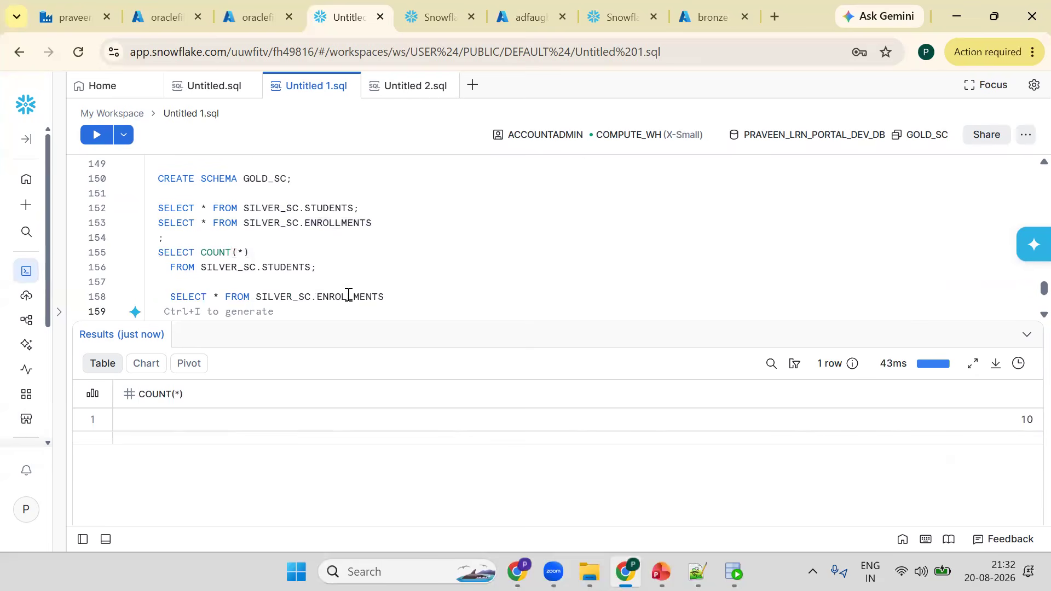
key("ctrl+Return")
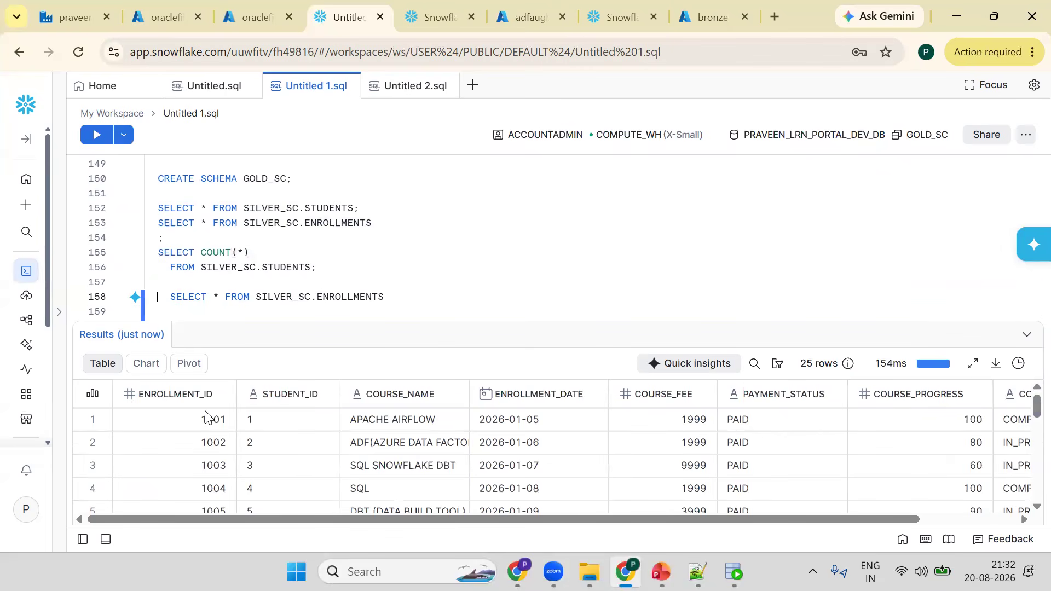
- Inspect the enrollment results and the course store page in the other browser tab
scroll(652, 525, "right", 2)
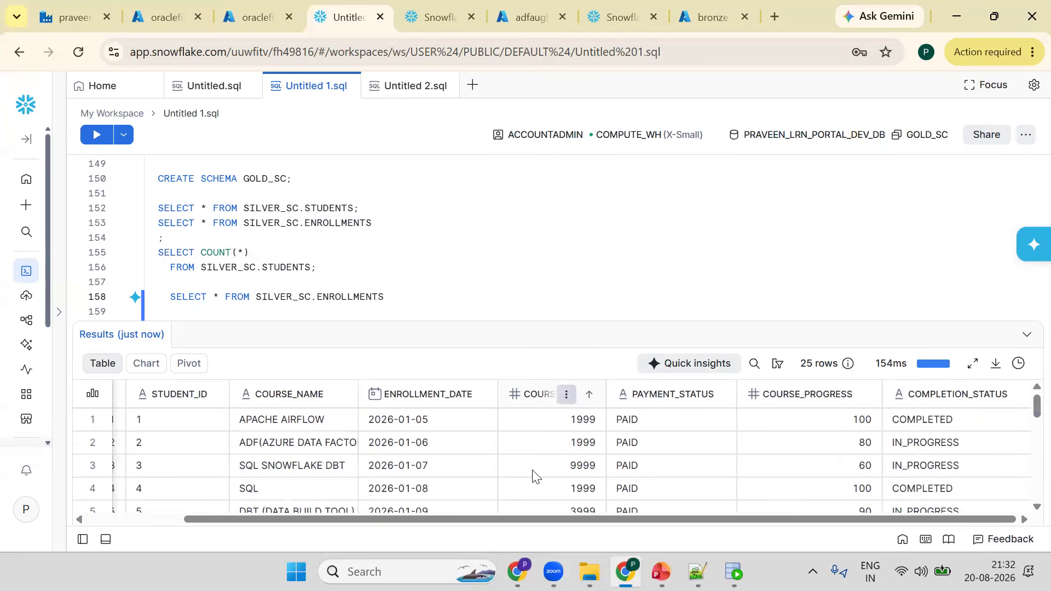
scroll(712, 476, "down", 2)
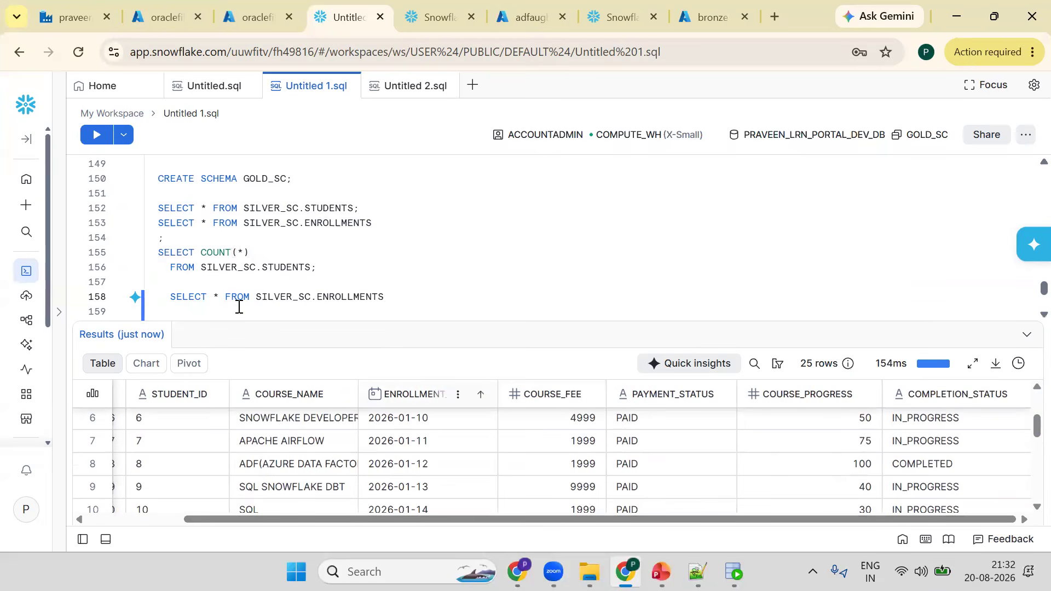
key("Return")
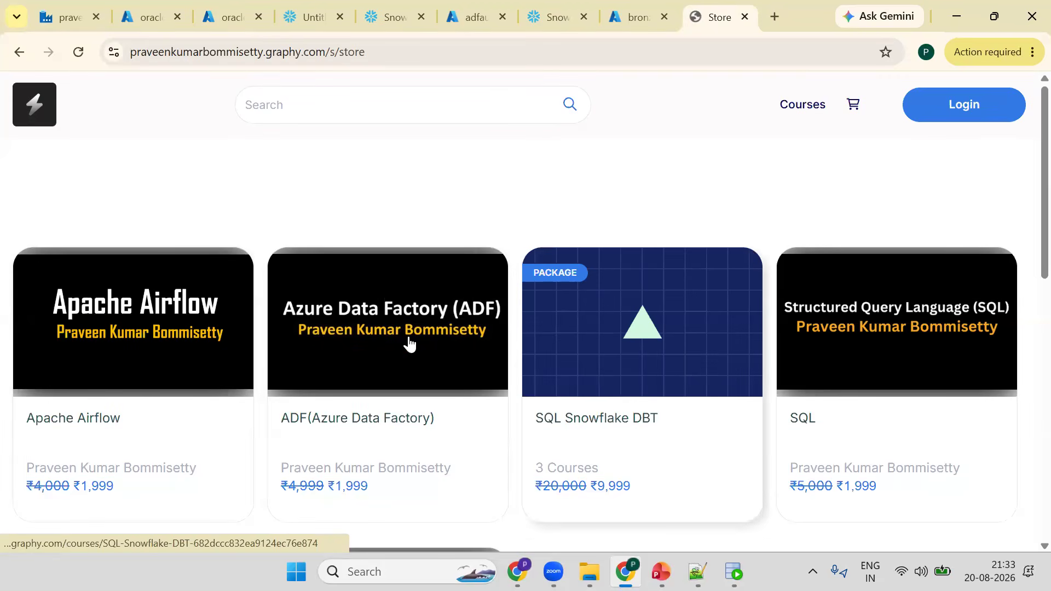
scroll(366, 234, "down", 5)
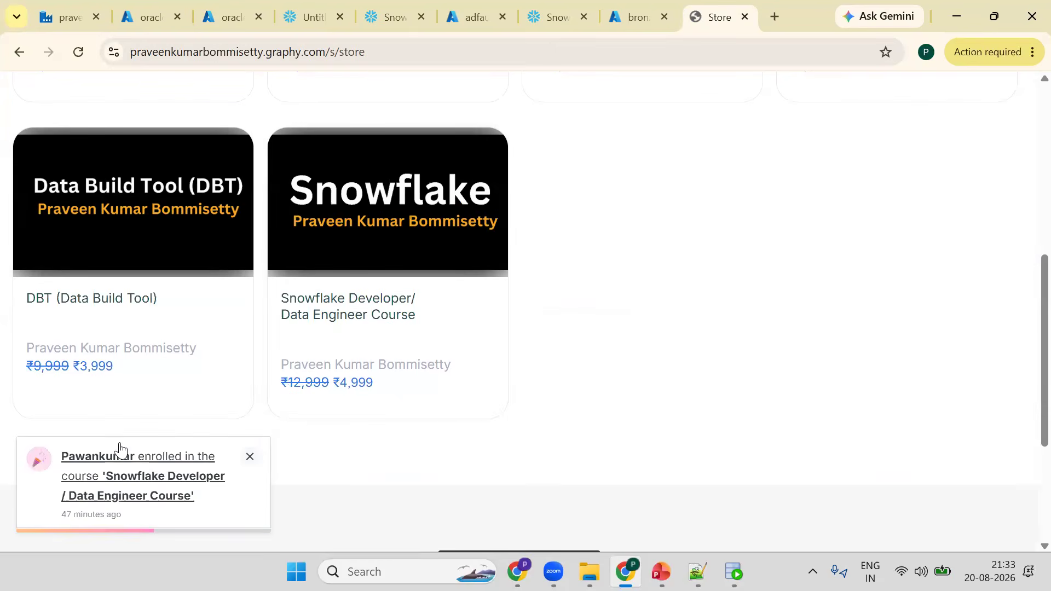
left_click(304, 7)
- Replace the asterisk in the enrollments query with COURSE_NAME, COUNT(*)
left_click(242, 296)
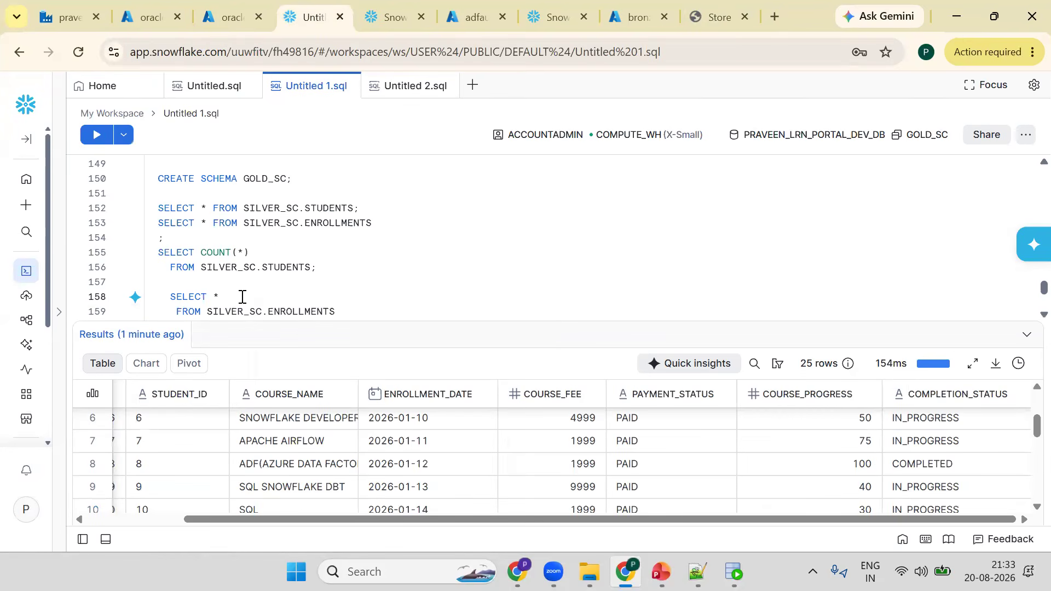
key("BackSpace")
type("COURSE_N")
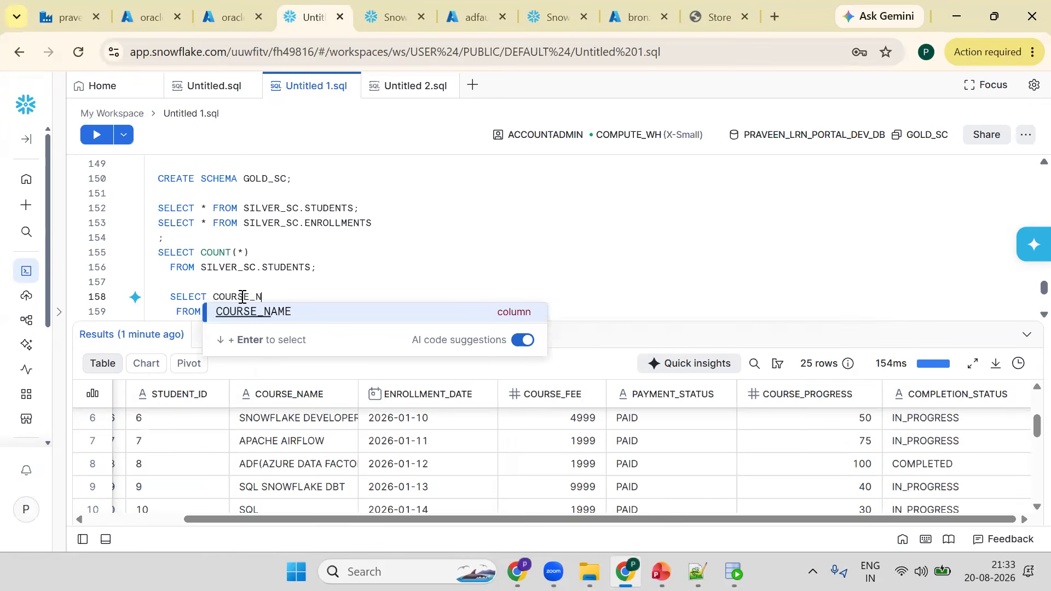
type("AME")
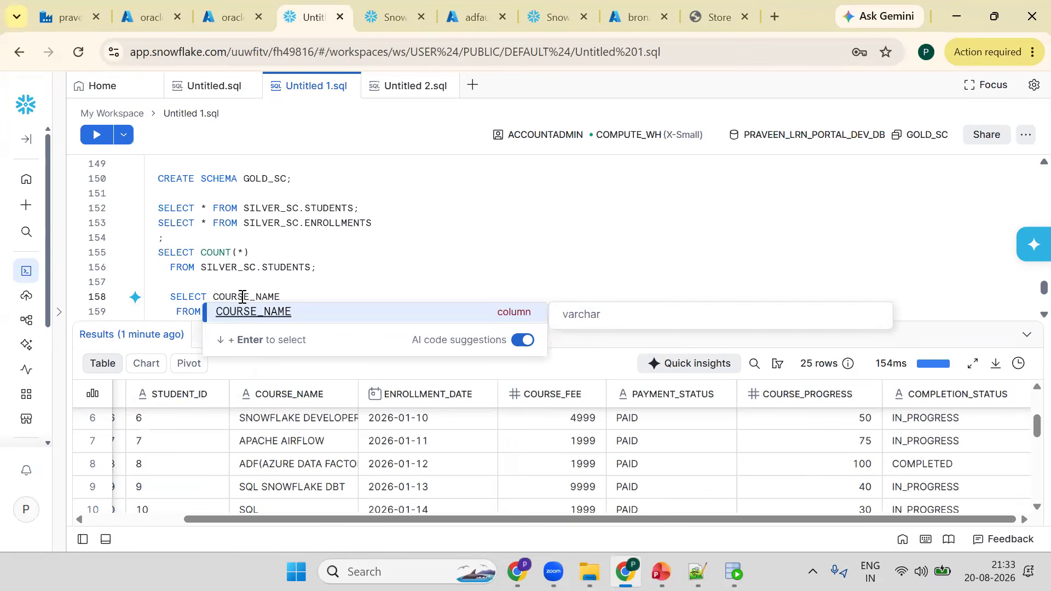
type(",")
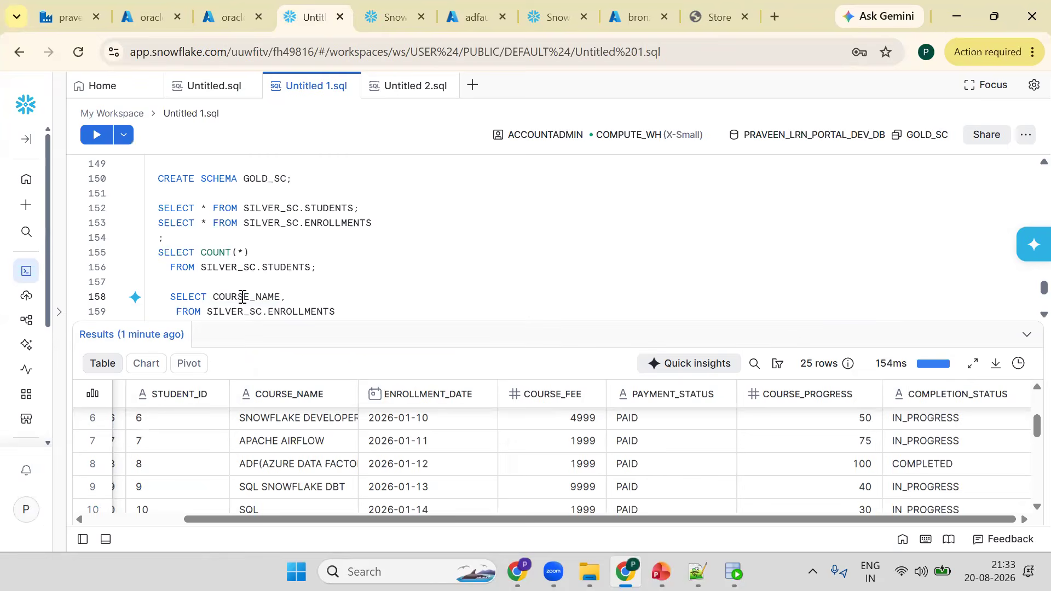
type("COUNT")
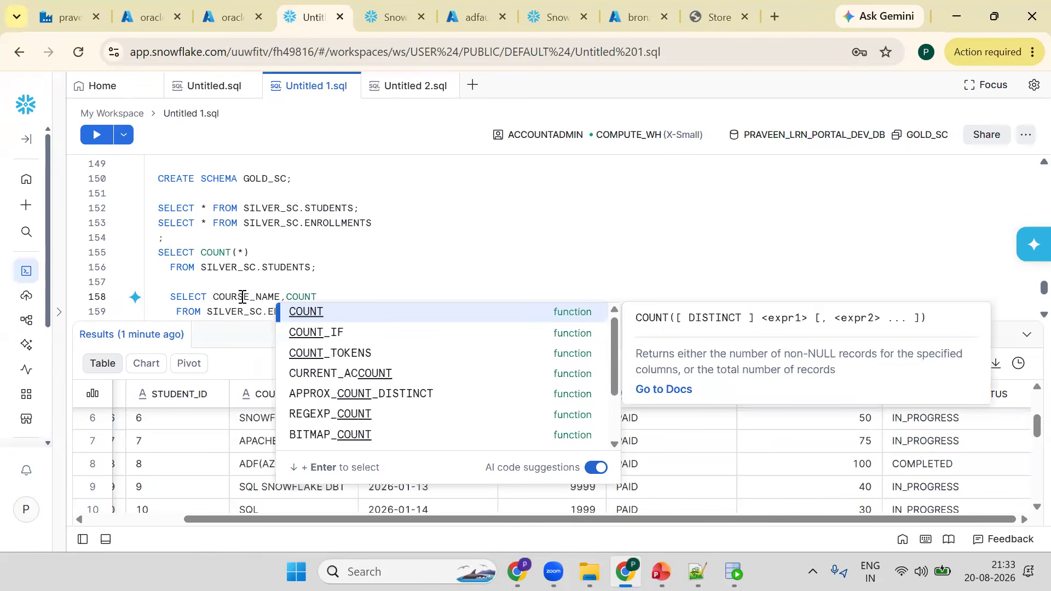
type("(")
type("*")
key("Down")
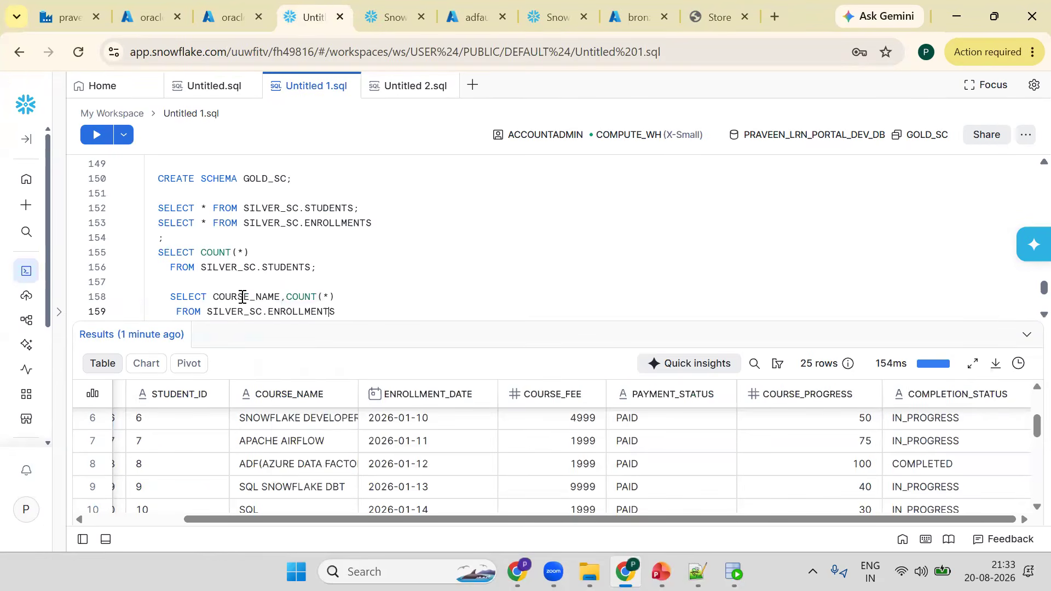
- Add GROUP BY COURSE_NAME to the query and run it
key("End")
key("Return")
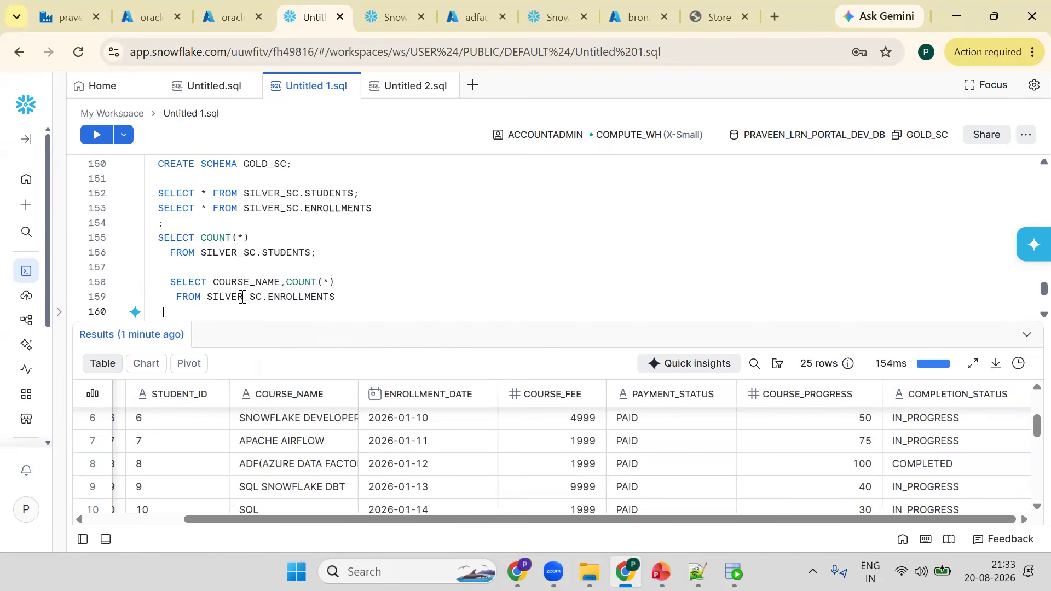
type("GROUP BY")
double_click(243, 285)
key("ctrl+c")
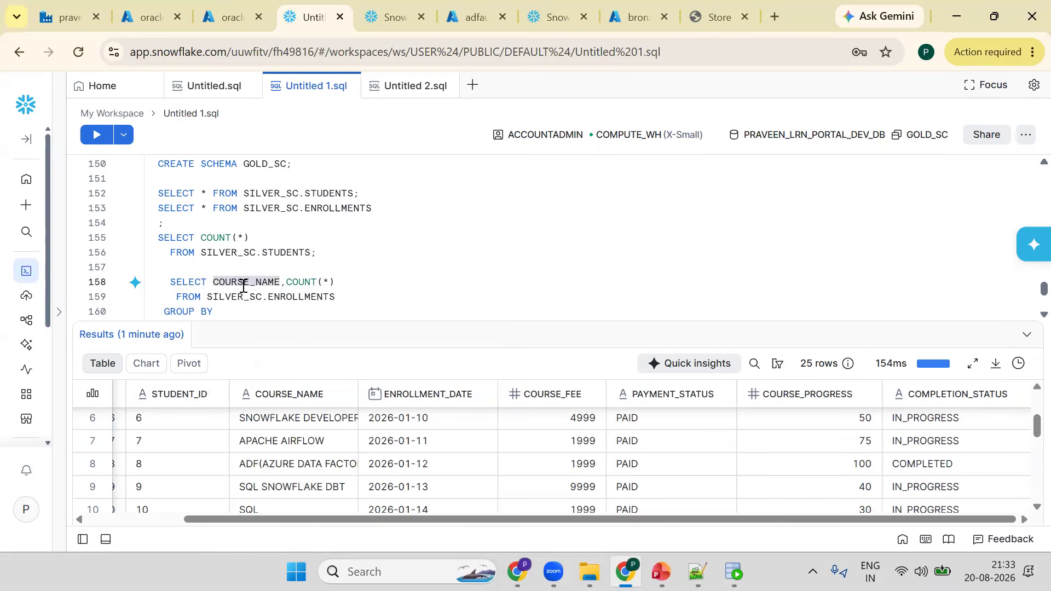
key("Right")
key("Down")
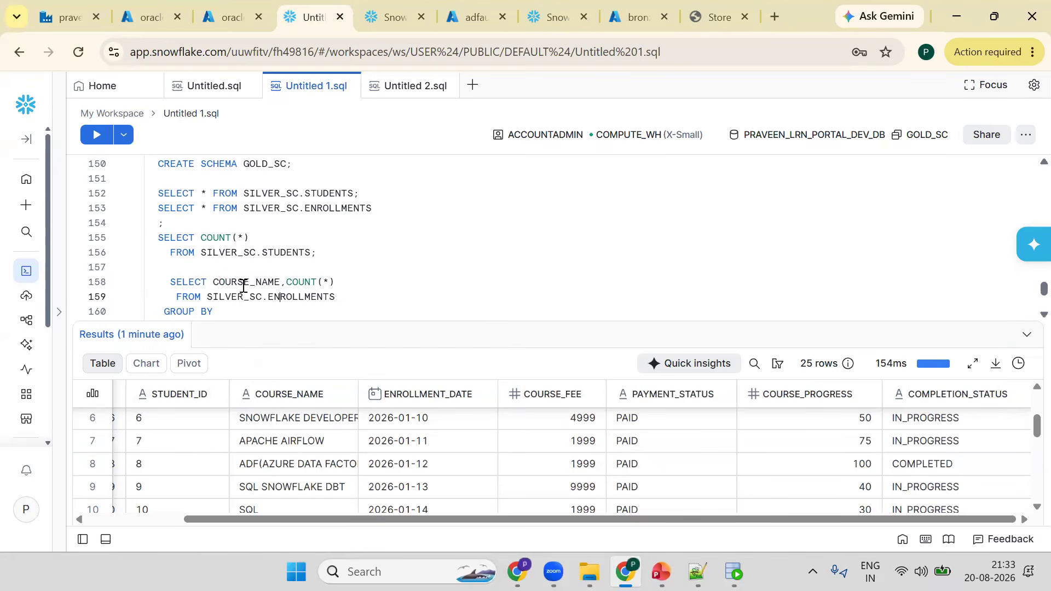
key("Down")
key("ctrl+v")
key("ctrl+Return")
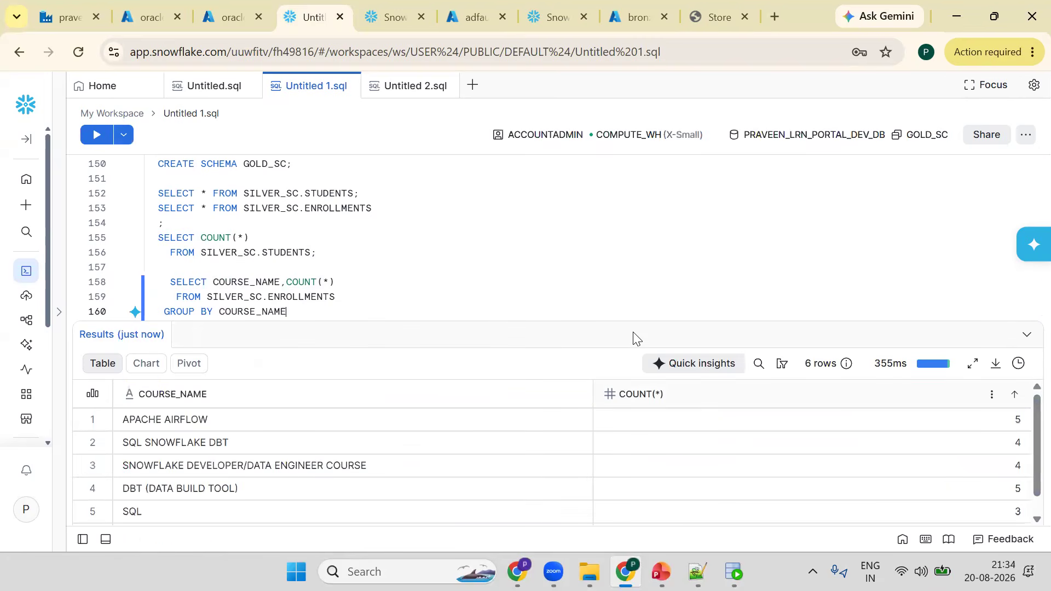
- Rerun the grouped enrollments query and alias its COUNT(*) column as TOTAL_ENROLLMENTS
left_click_drag(635, 322, 602, 266)
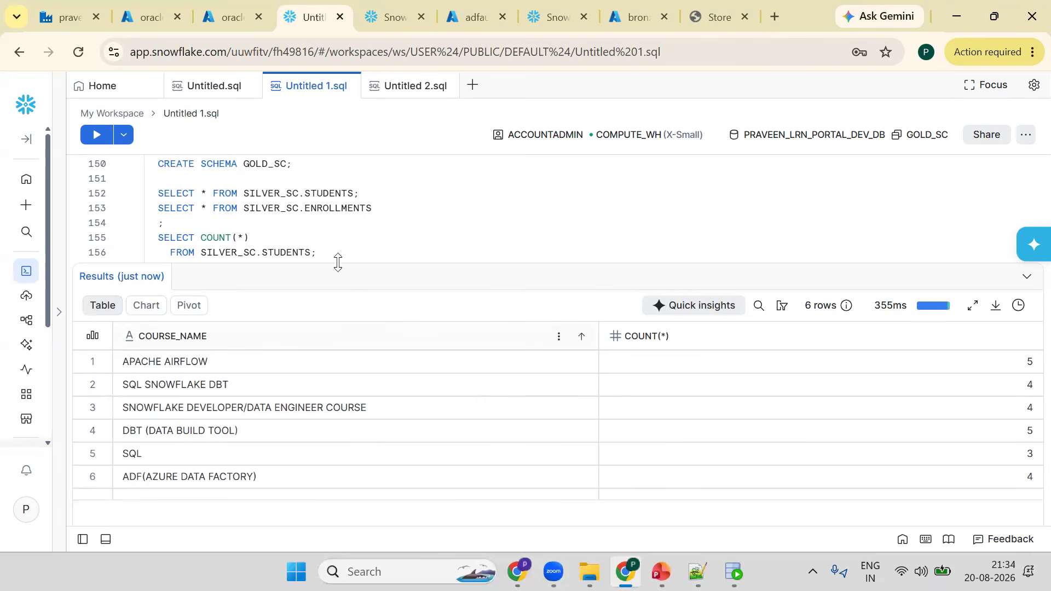
left_click_drag(338, 268, 337, 289)
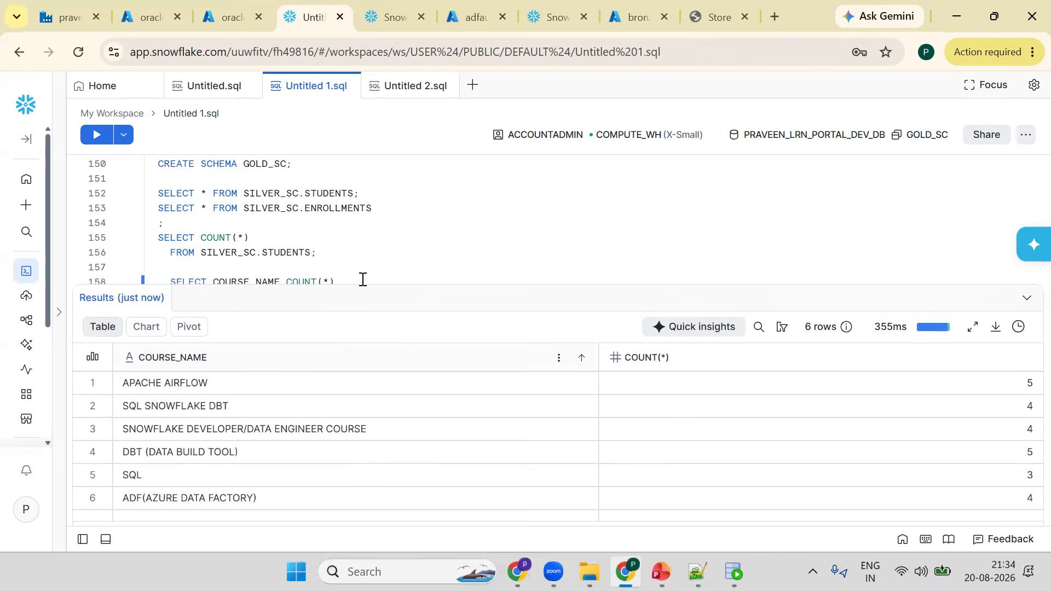
scroll(363, 279, "down", 1)
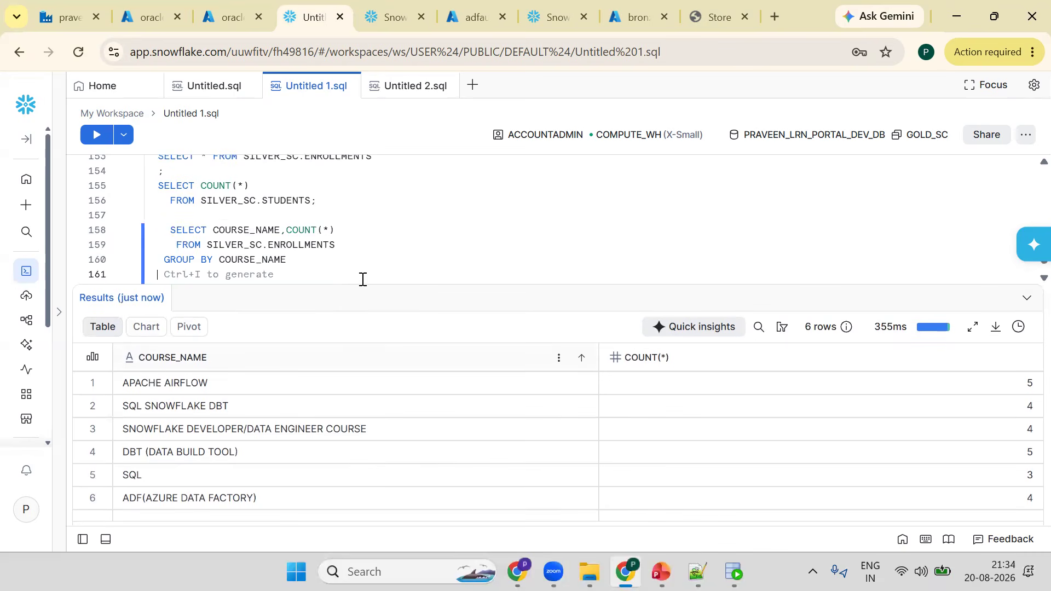
key("ctrl+Return")
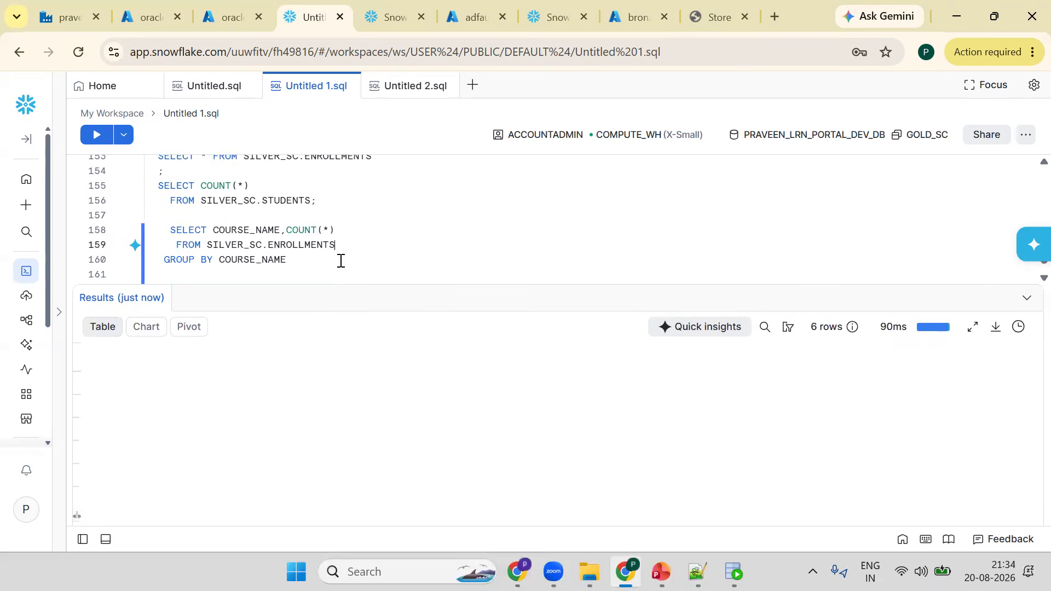
left_click(354, 234)
type("T")
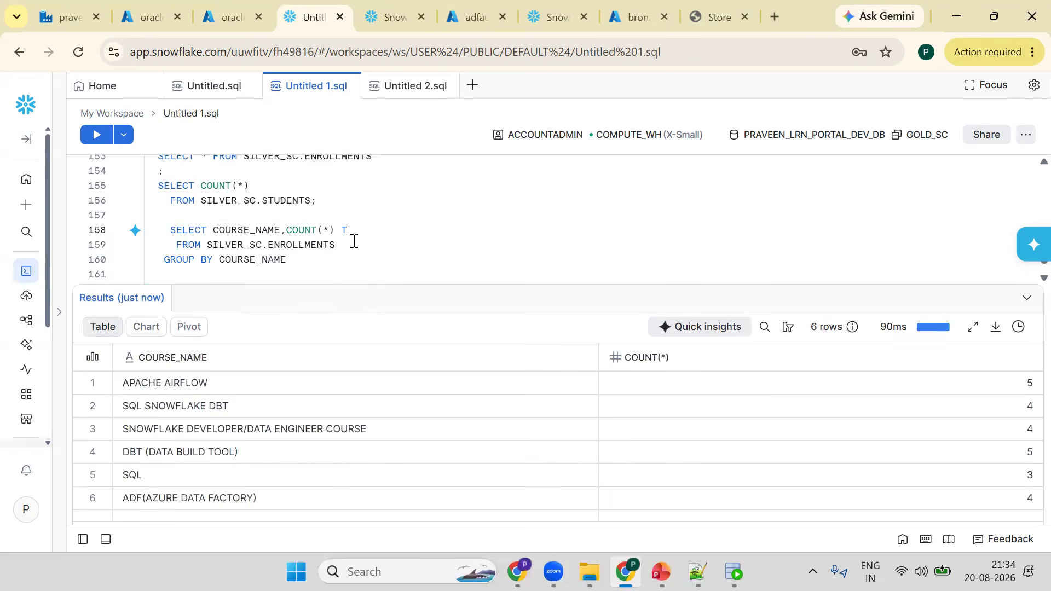
type("OTAL_ENROLLMENTS")
- Wrap the grouped query in CREATE VIEW ENROLLMENT_KPI_VW AS and run it to create the view
key("Up")
key("Return")
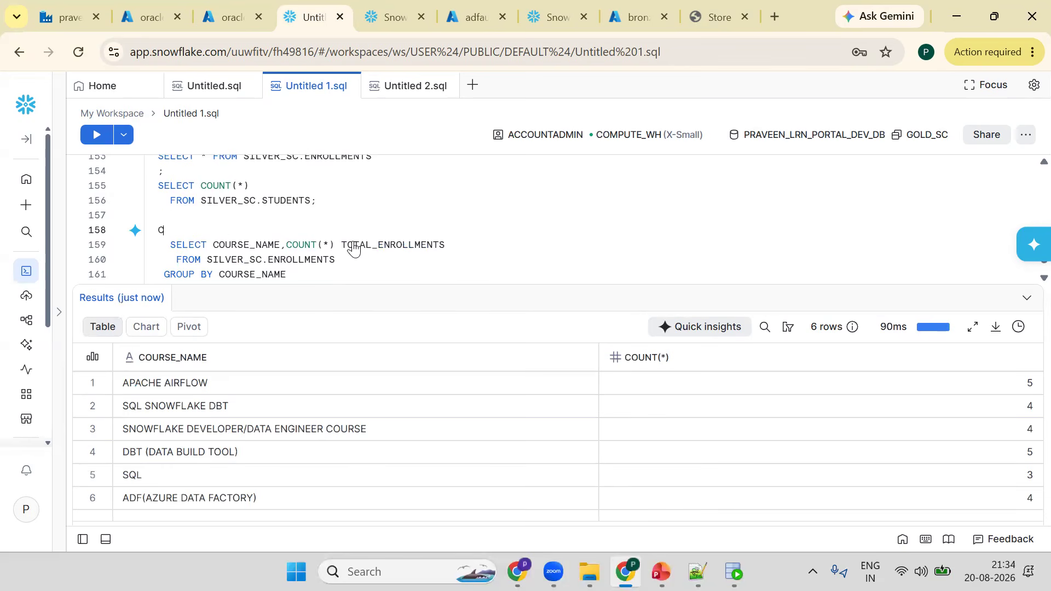
type("CREATE VIW")
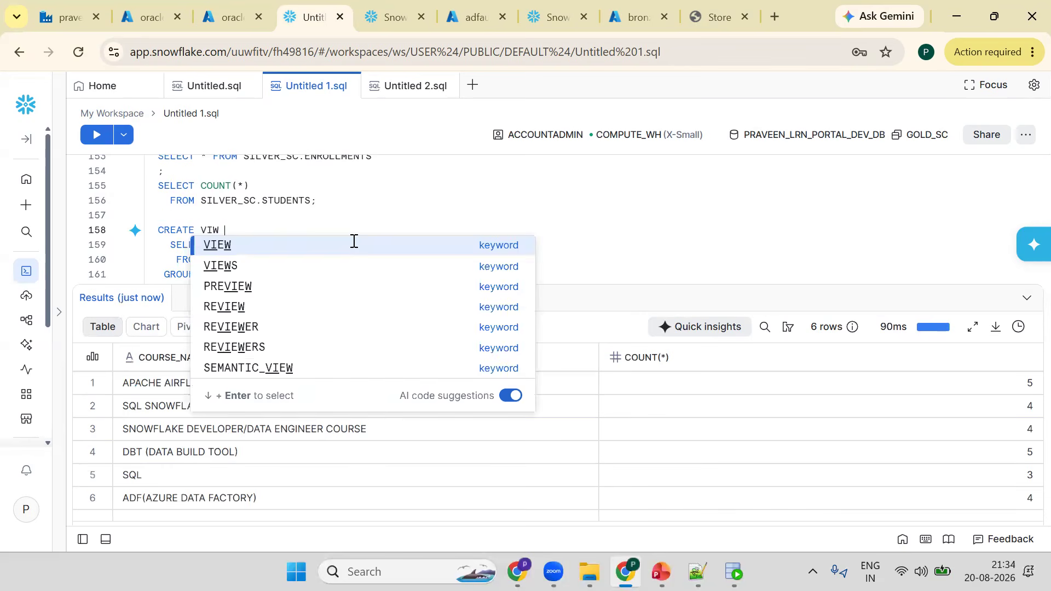
key("Return")
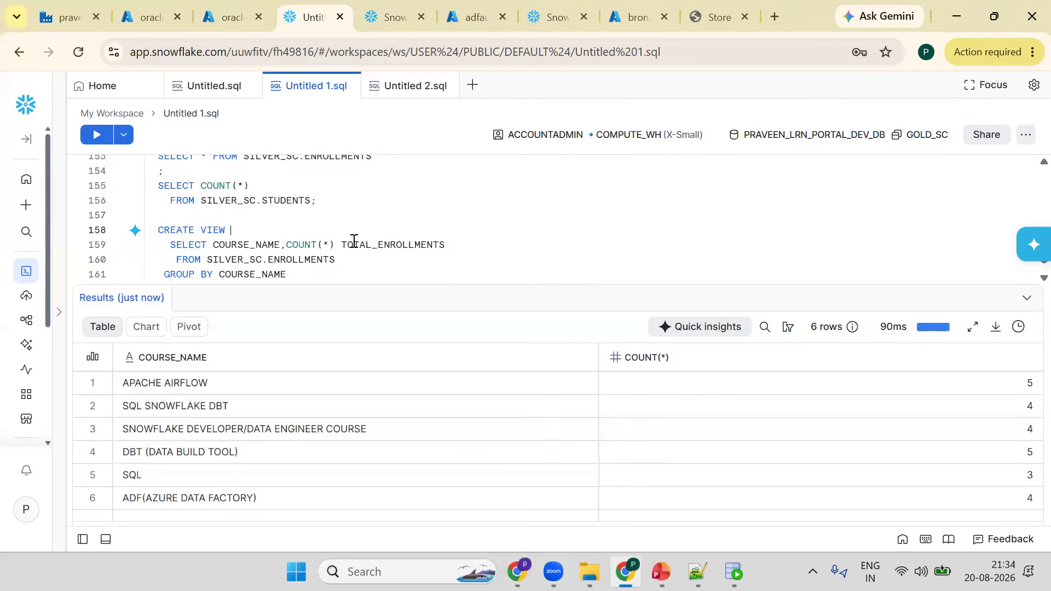
type("ENROLLMENT_KPI_VW AS")
key("ctrl+Return")
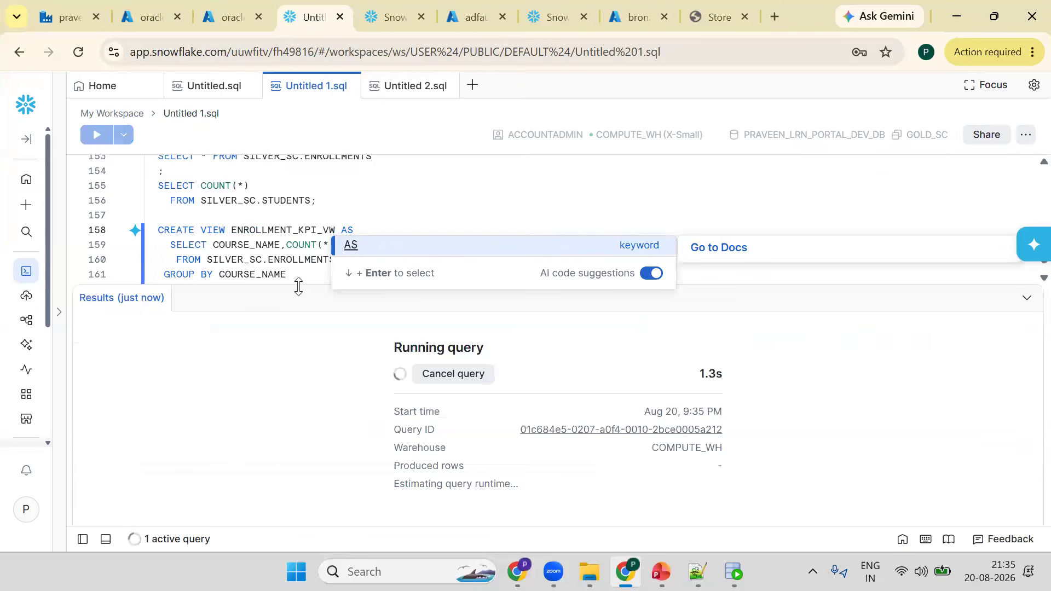
- End the view statement with a semicolon and add a note line reading BRONZE => SILVER =>GOLD below it
left_click_drag(301, 286, 302, 306)
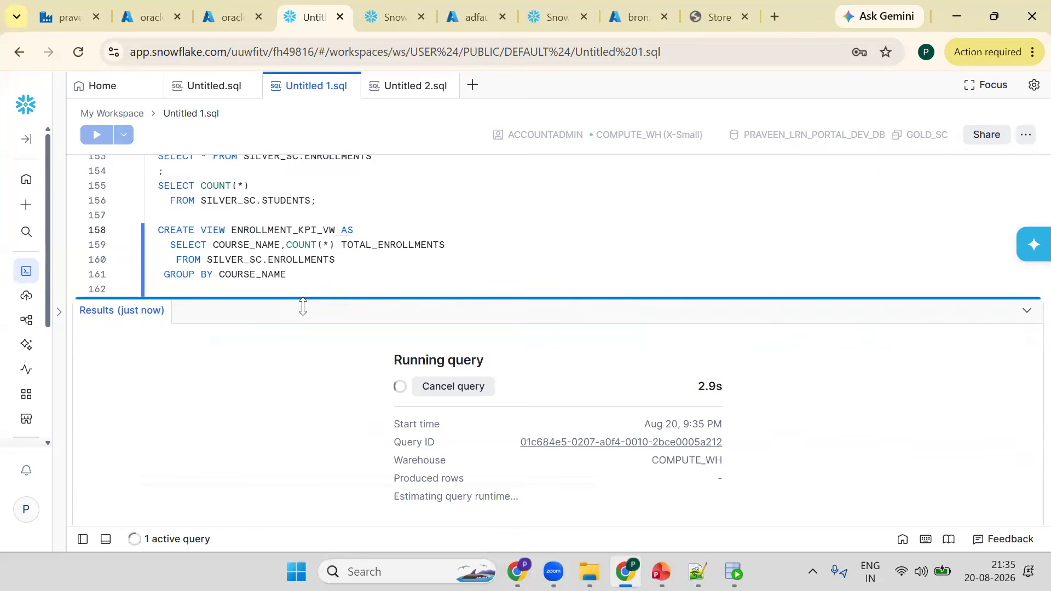
left_click_drag(330, 271, 329, 319)
left_click(330, 274)
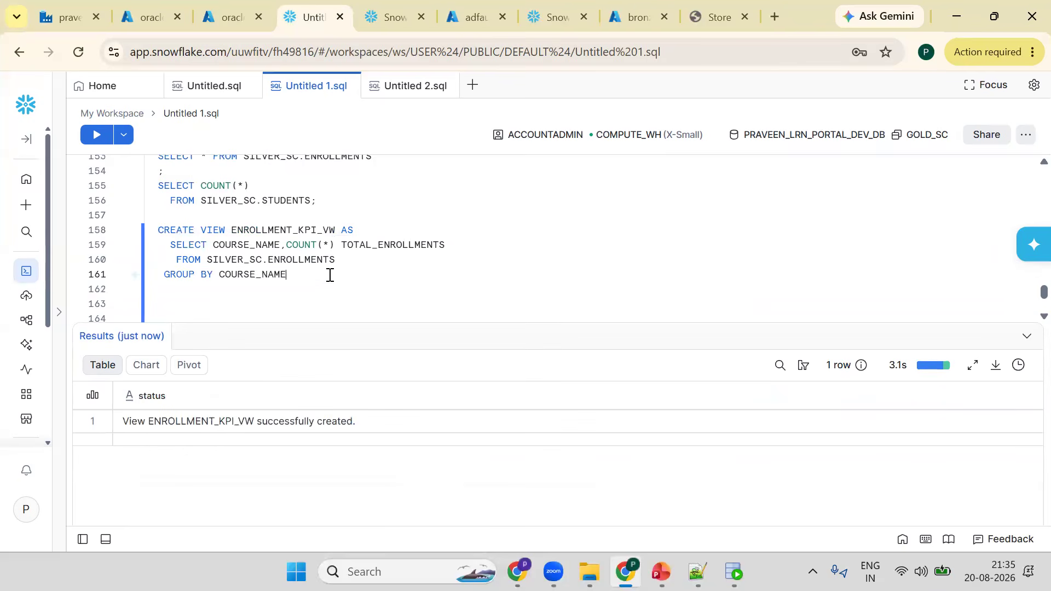
type(";")
key("Return")
key("Return")
type("BRONZ")
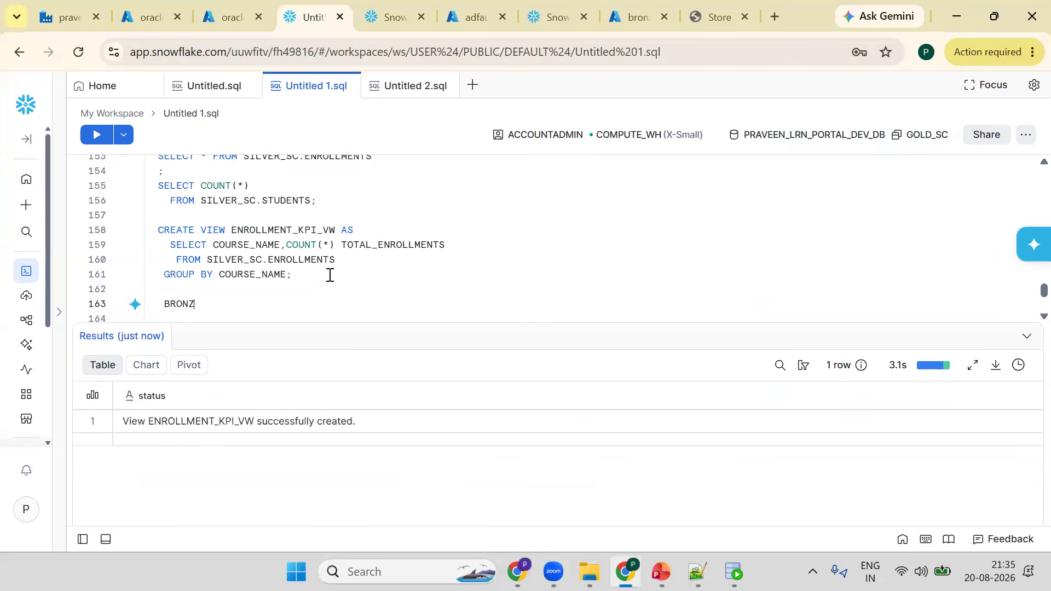
type("E => SILVER =>GOLD")
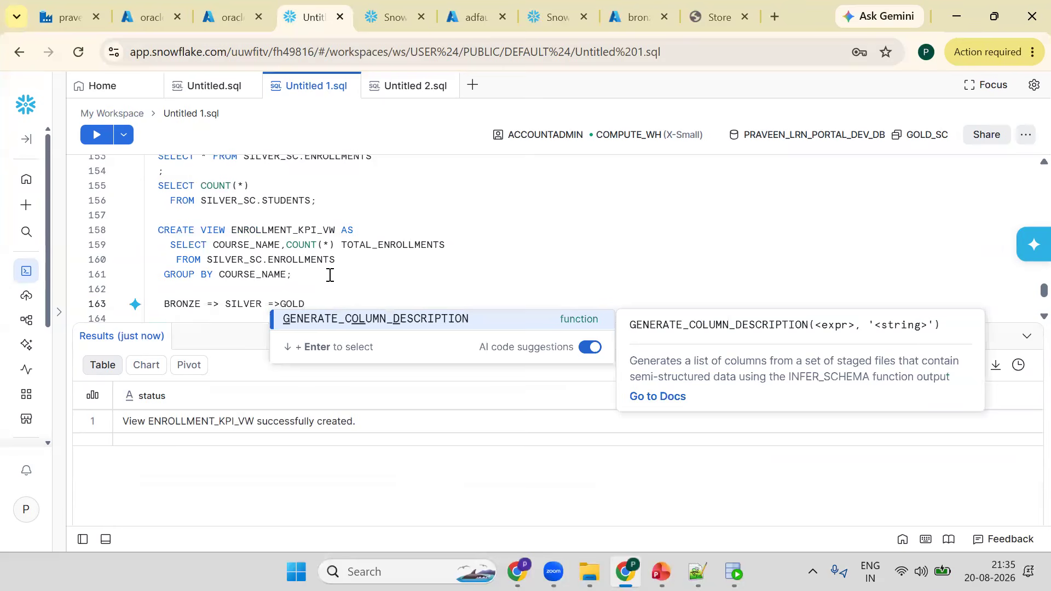
- Review the project presentation slides for Part 1 through Part 3 of the pipeline
left_click(661, 571)
left_click(85, 201)
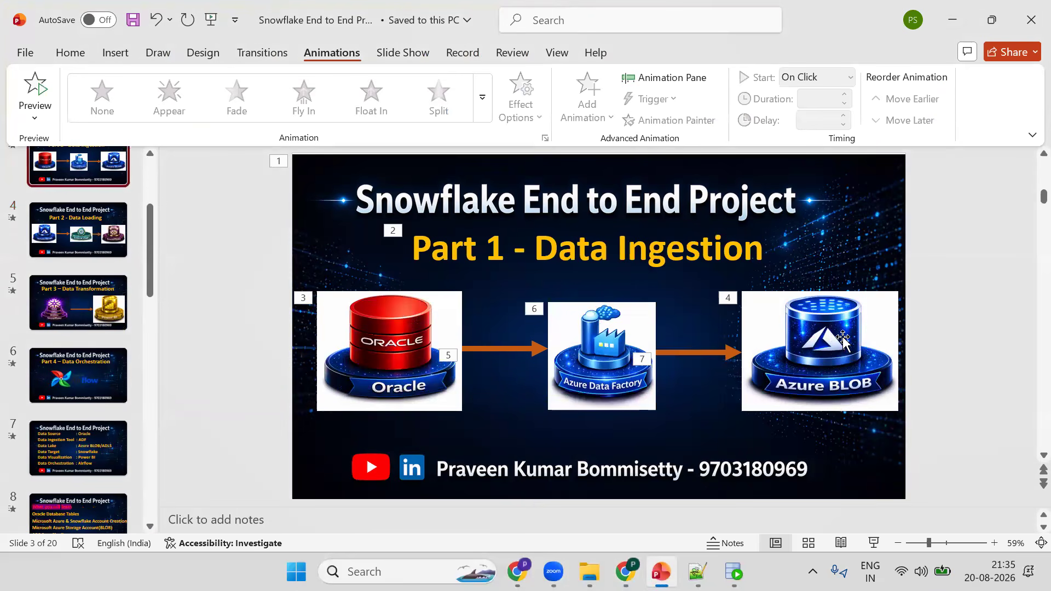
left_click(70, 250)
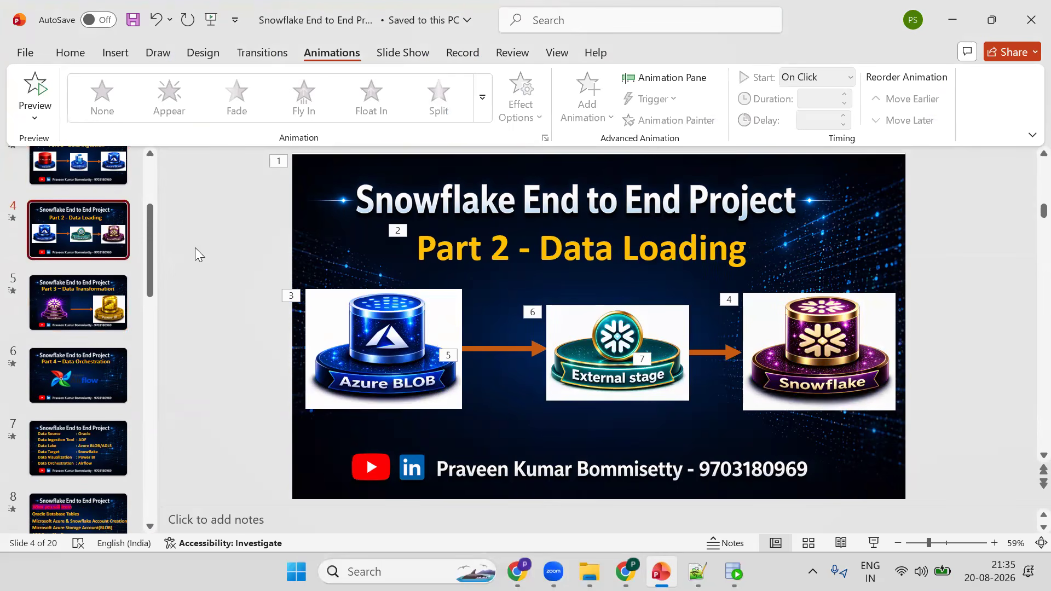
left_click(71, 299)
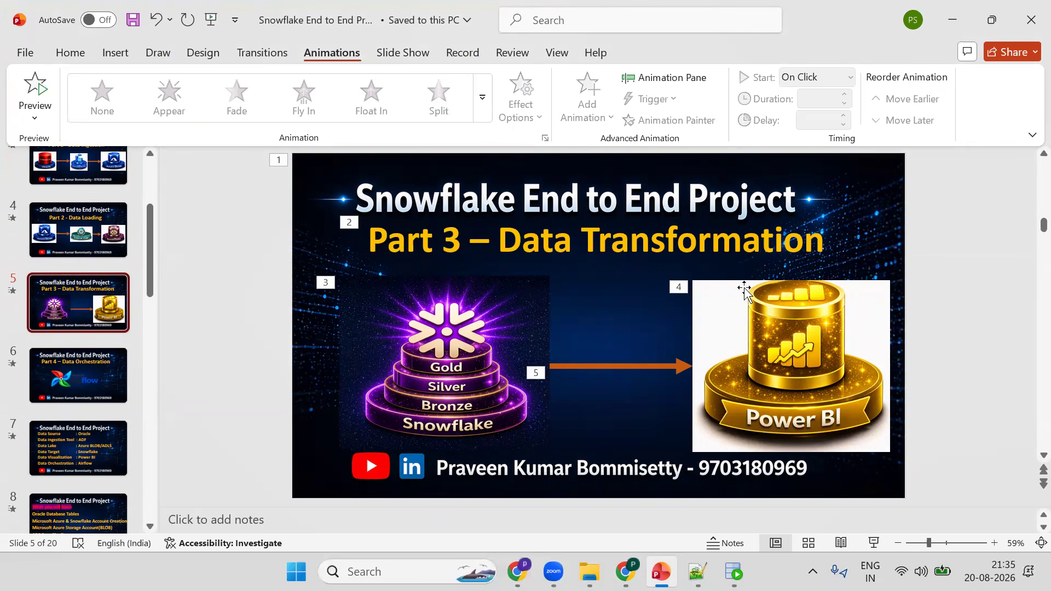
- Search for and launch Power BI Desktop
key("super")
type("PO")
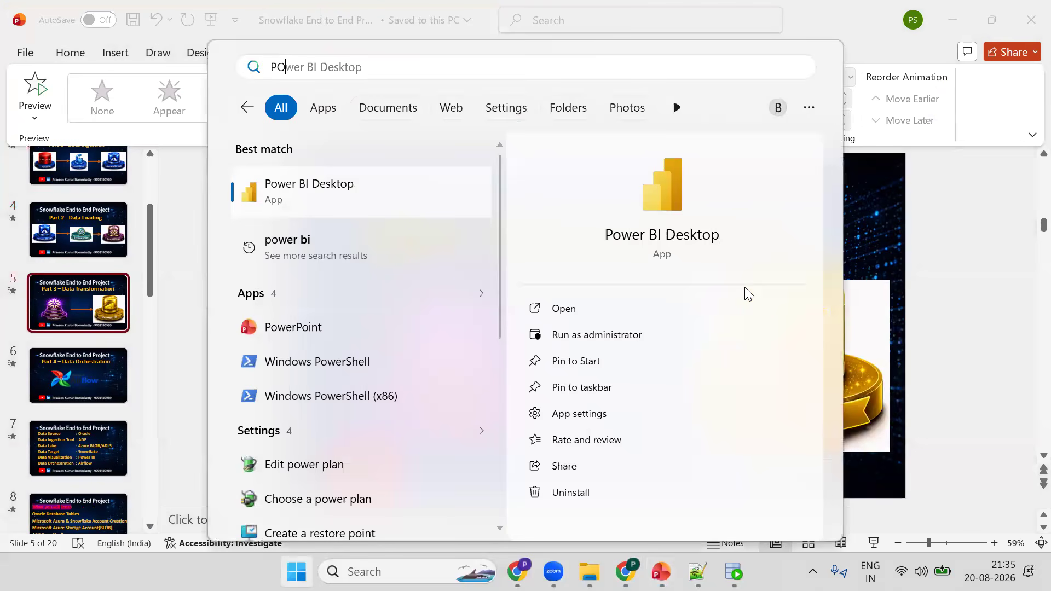
left_click(661, 236)
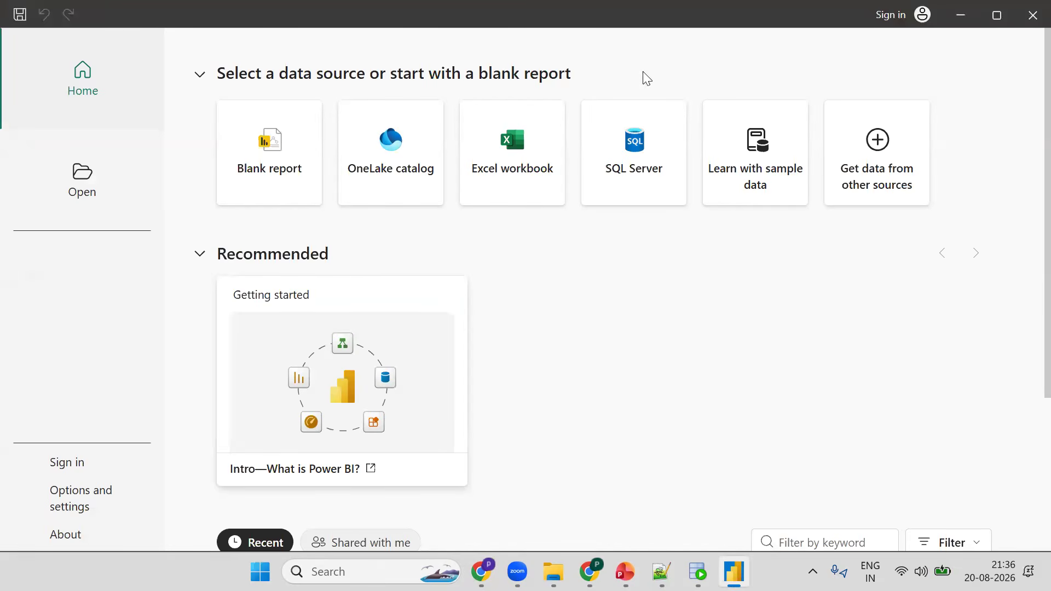
- Start a blank report and choose the Snowflake connector to get data
left_click(252, 157)
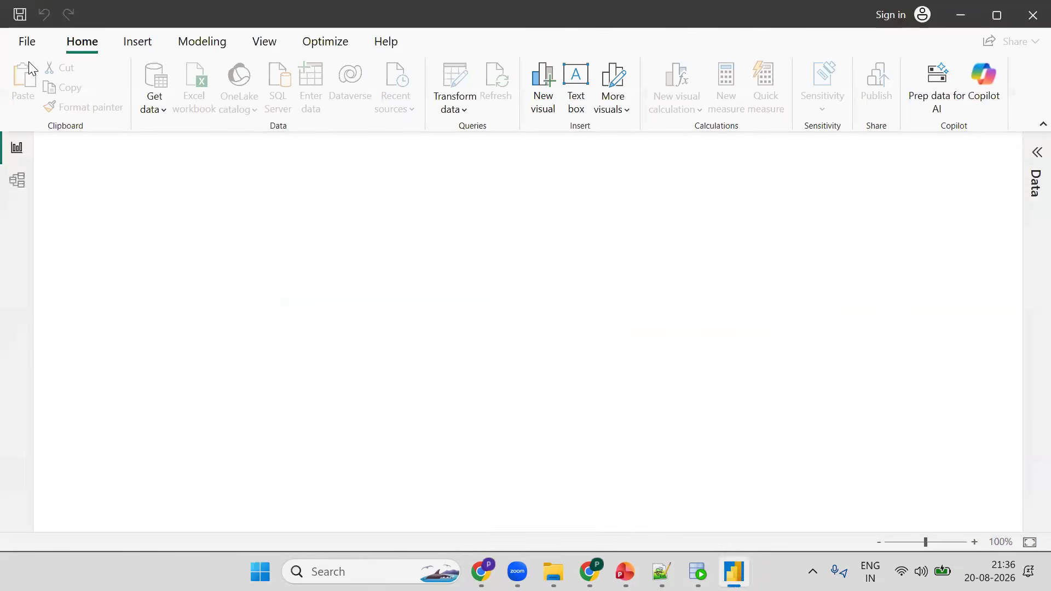
left_click(162, 112)
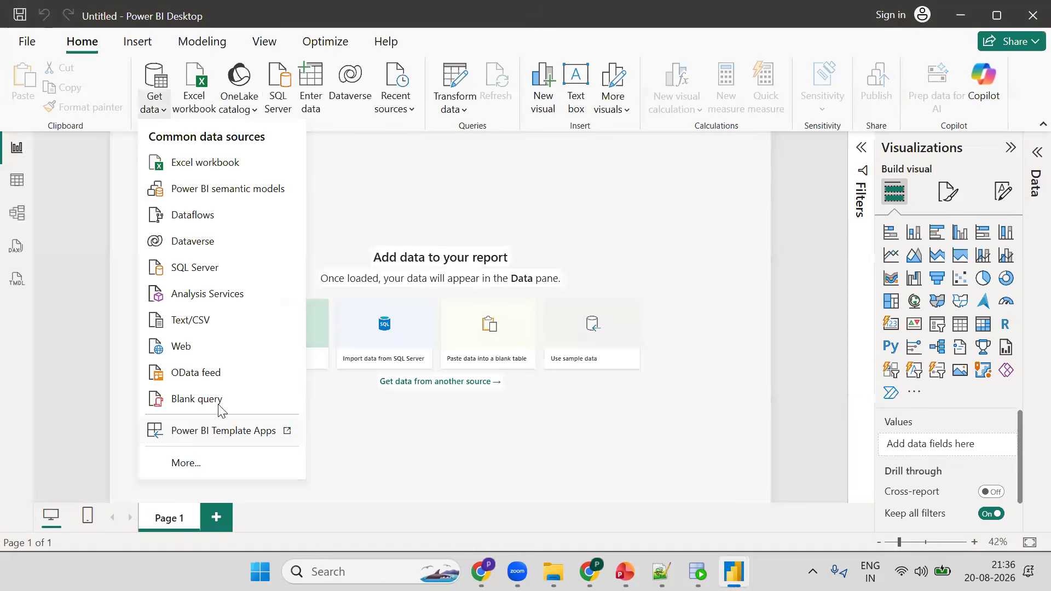
left_click(488, 427)
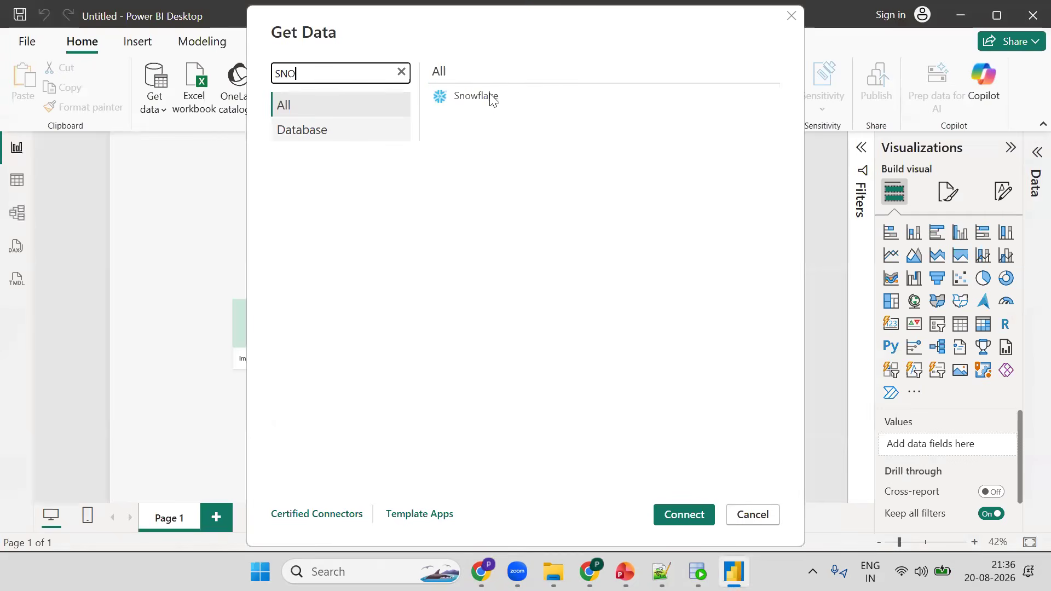
left_click(690, 509)
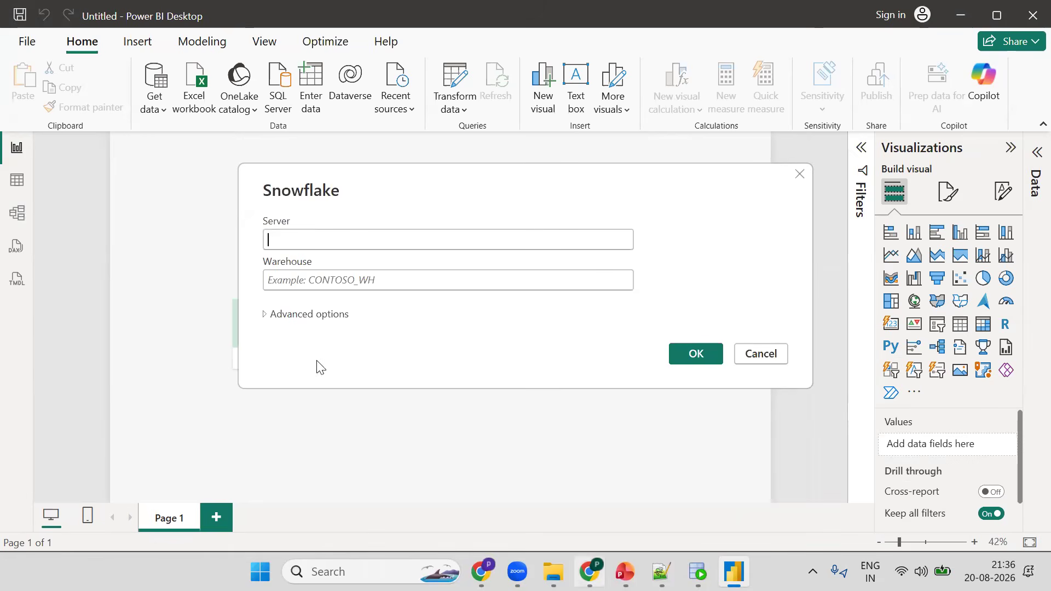
- Open the Snowflake account details and copy the account identifier
key("alt+Tab")
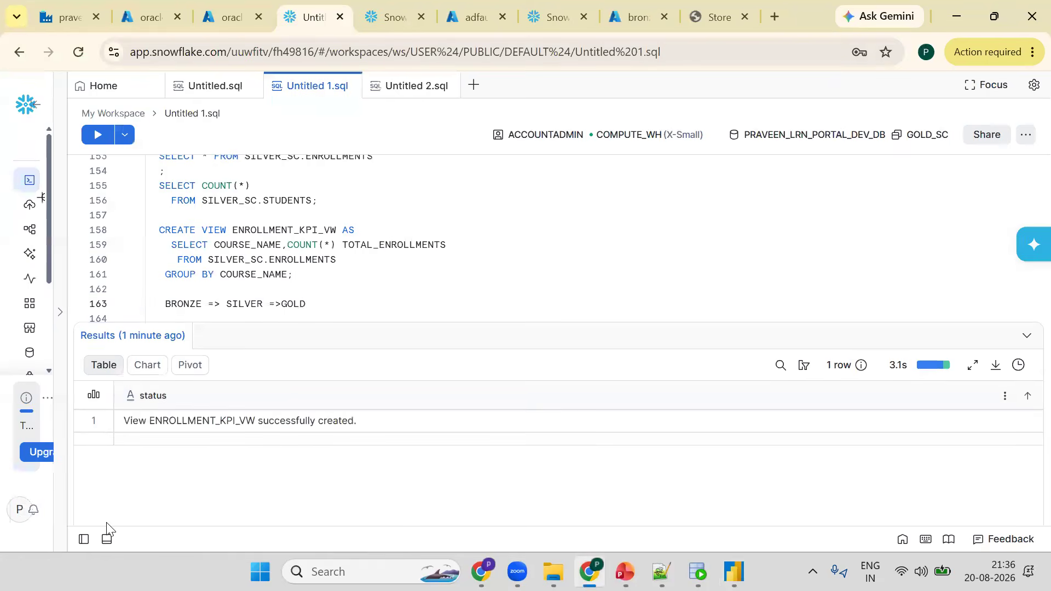
left_click(107, 523)
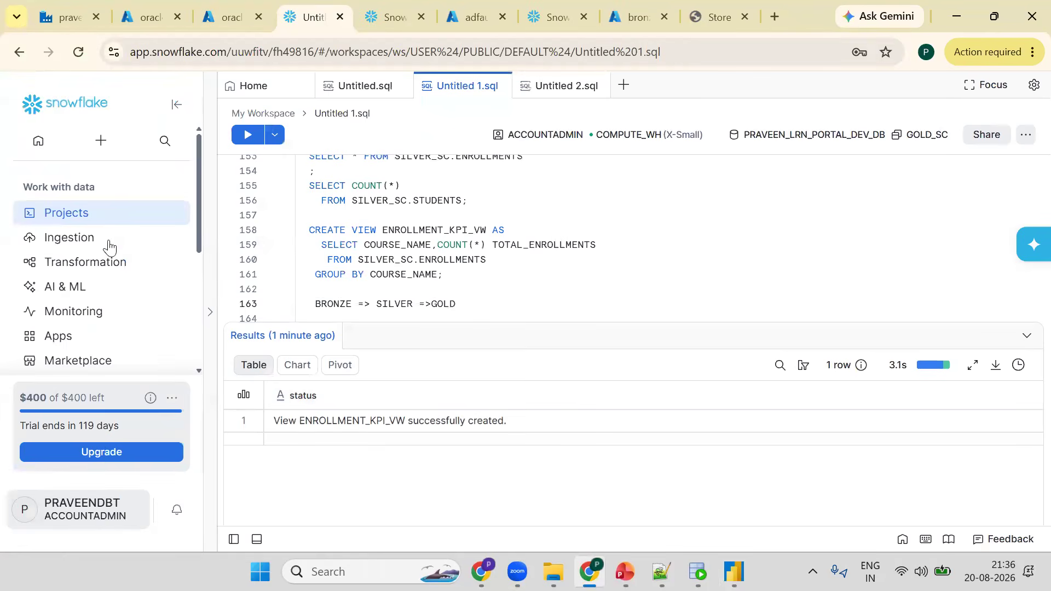
mouse_move(100, 216)
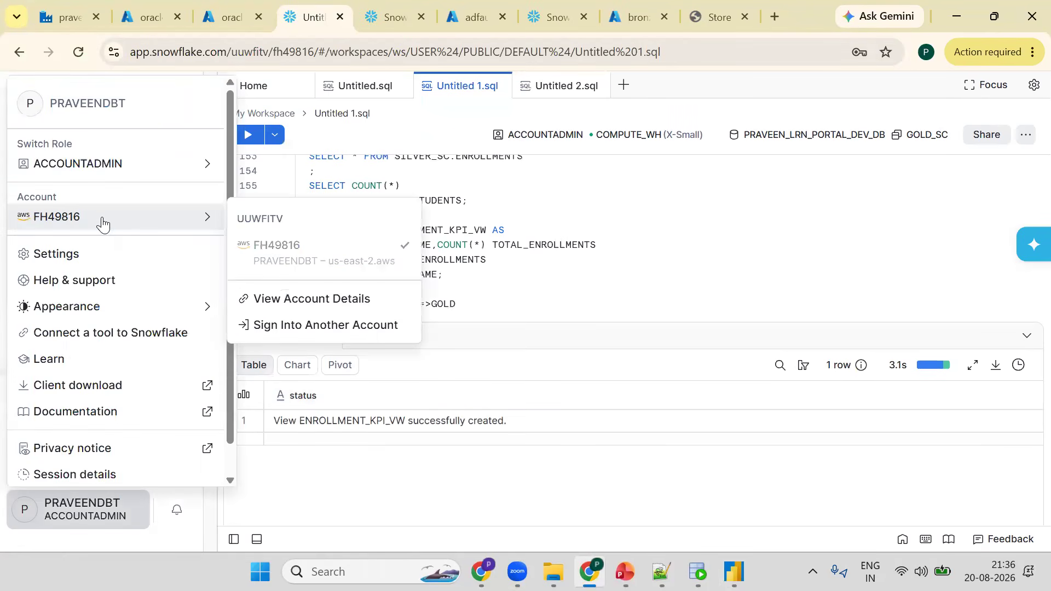
left_click(289, 303)
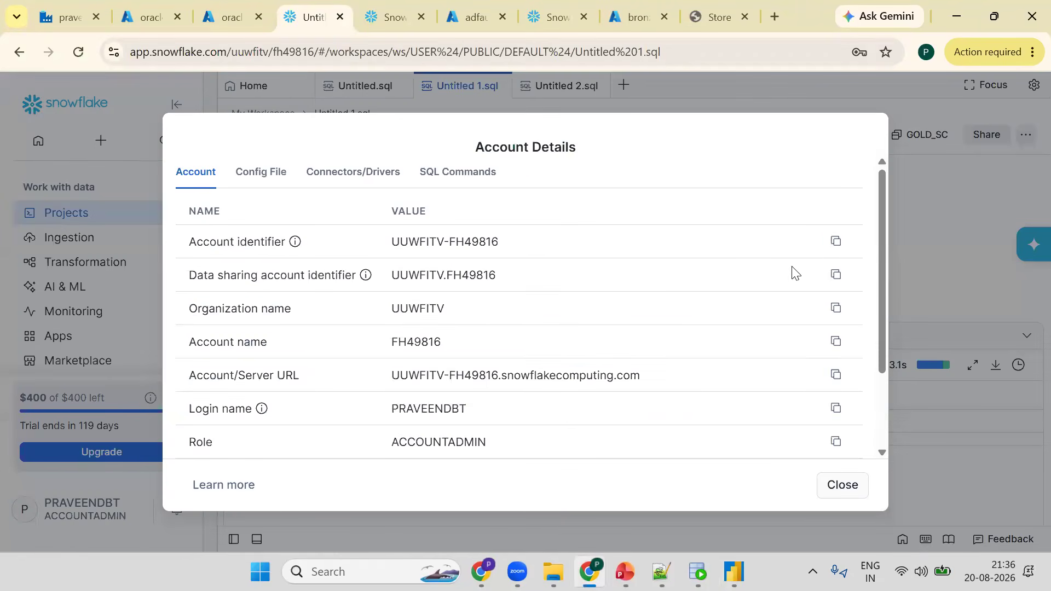
left_click(836, 252)
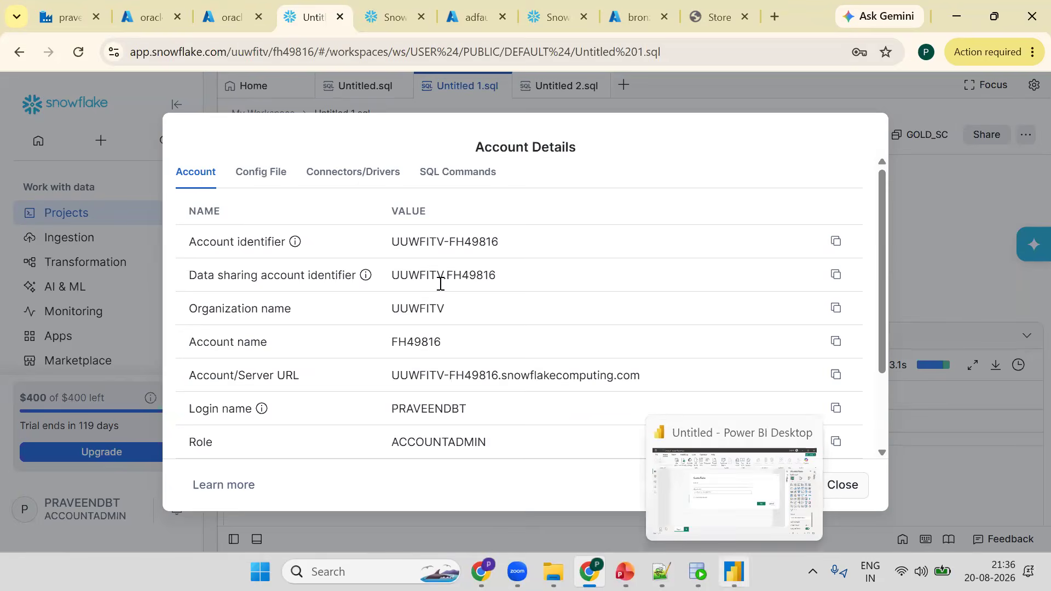
- Enter the copied account identifier as the Snowflake server and COMPUTE_WH as the warehouse, then connect
key("alt+Tab")
left_click(387, 246)
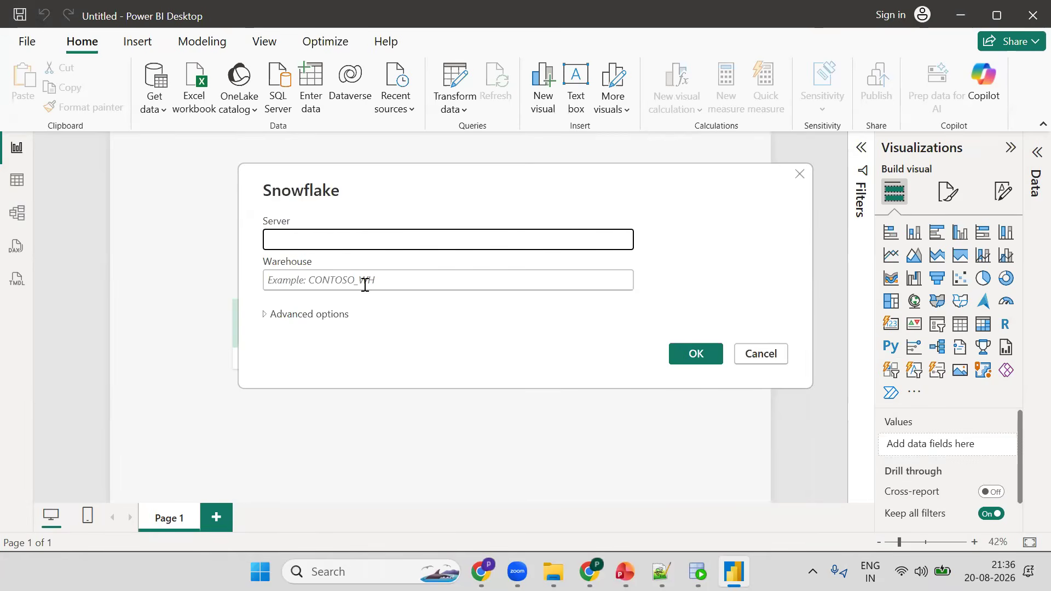
key("ctrl+v")
left_click(365, 285)
type("CO")
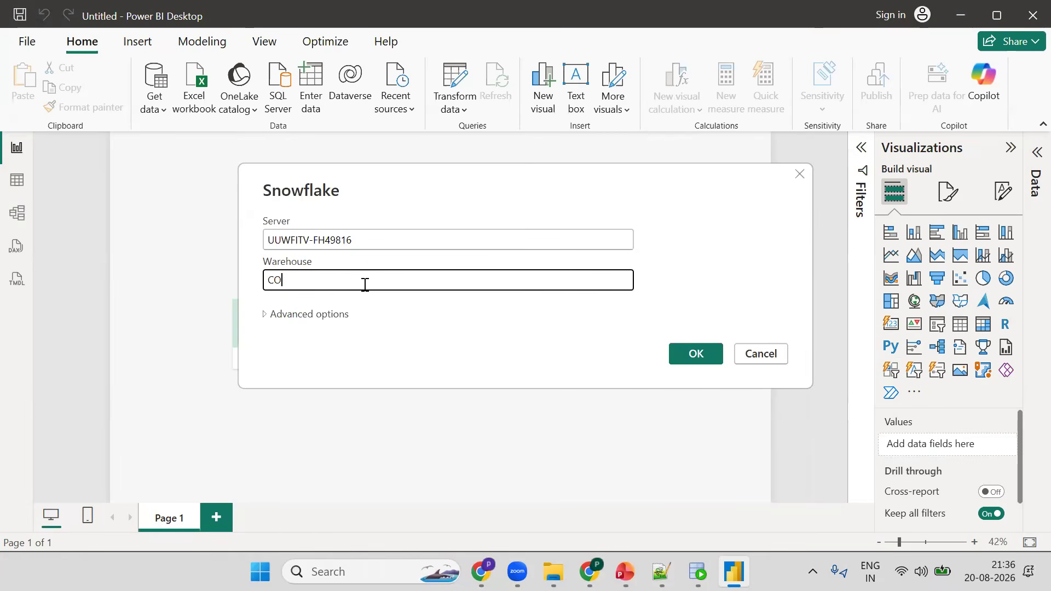
type("MPUTE_WH")
left_click(702, 349)
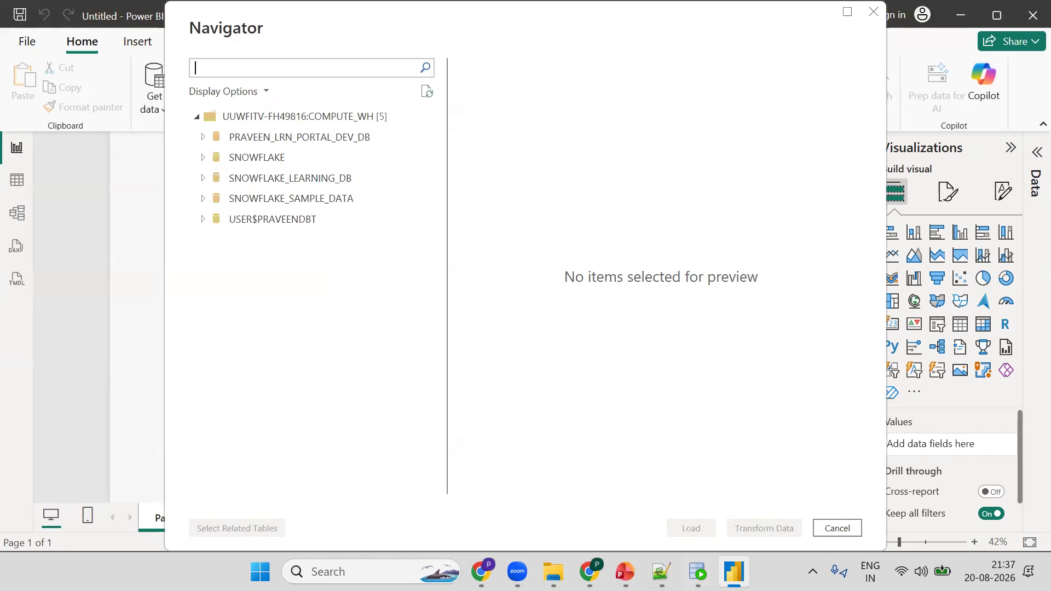
- Close the account details and expand the portal dev database and its GOLD_SC schema in the Navigator
key("alt+Tab")
left_click(858, 484)
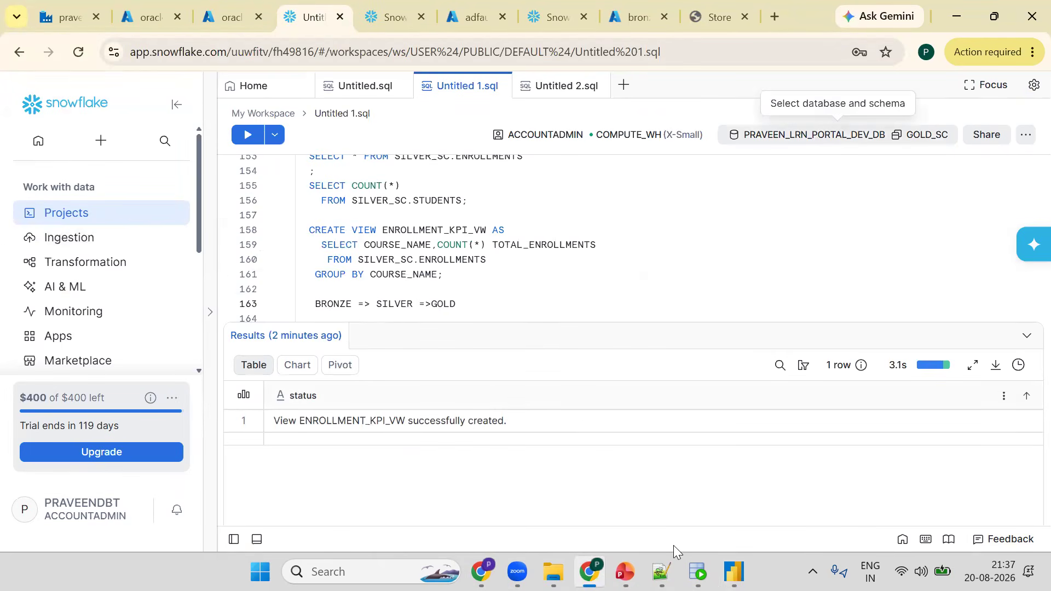
key("alt+Tab")
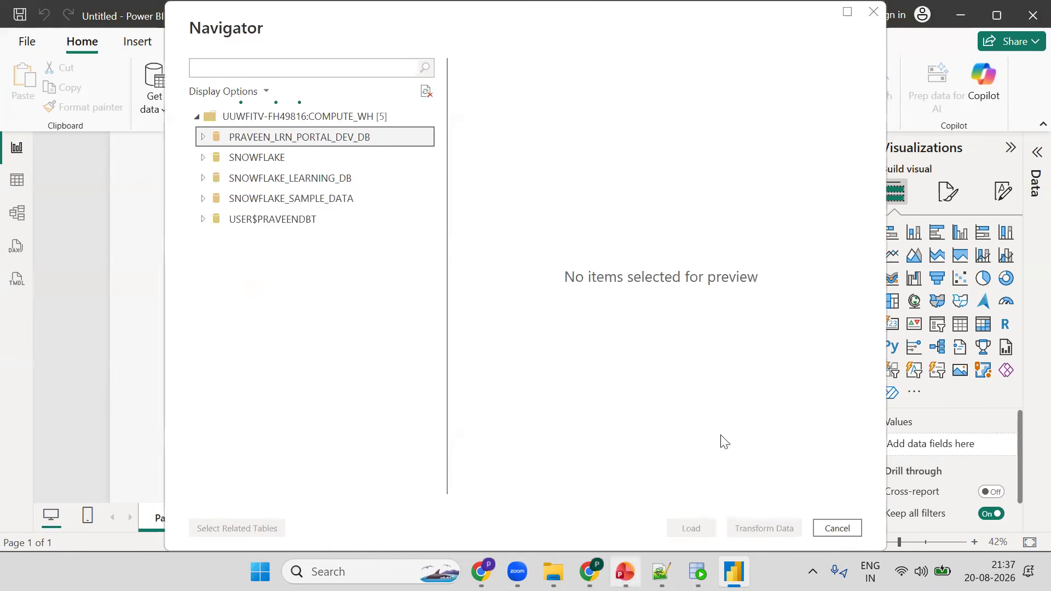
key("alt+Tab")
key("alt+Tab")
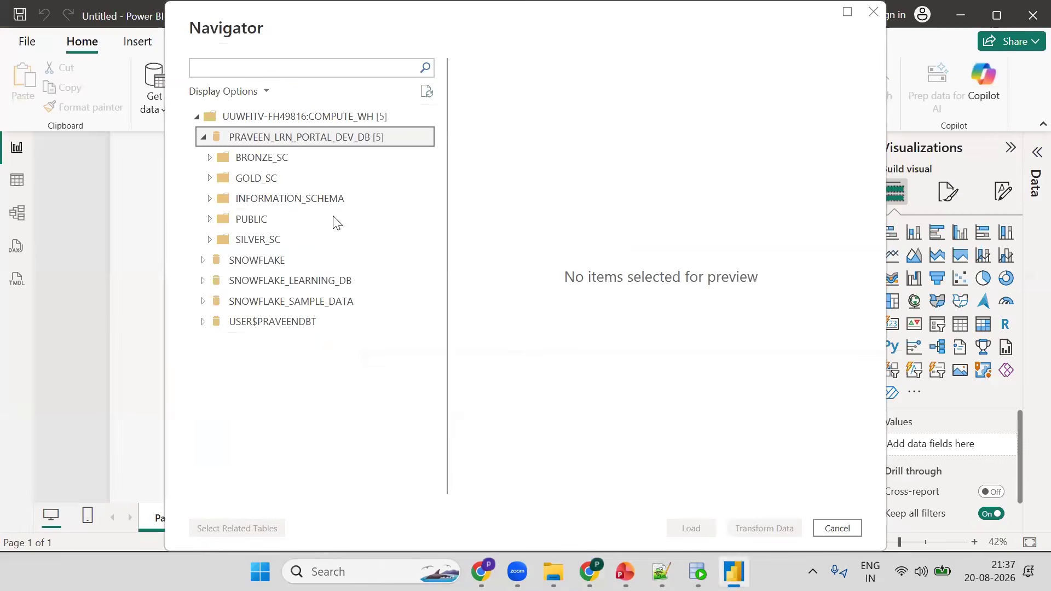
left_click(218, 184)
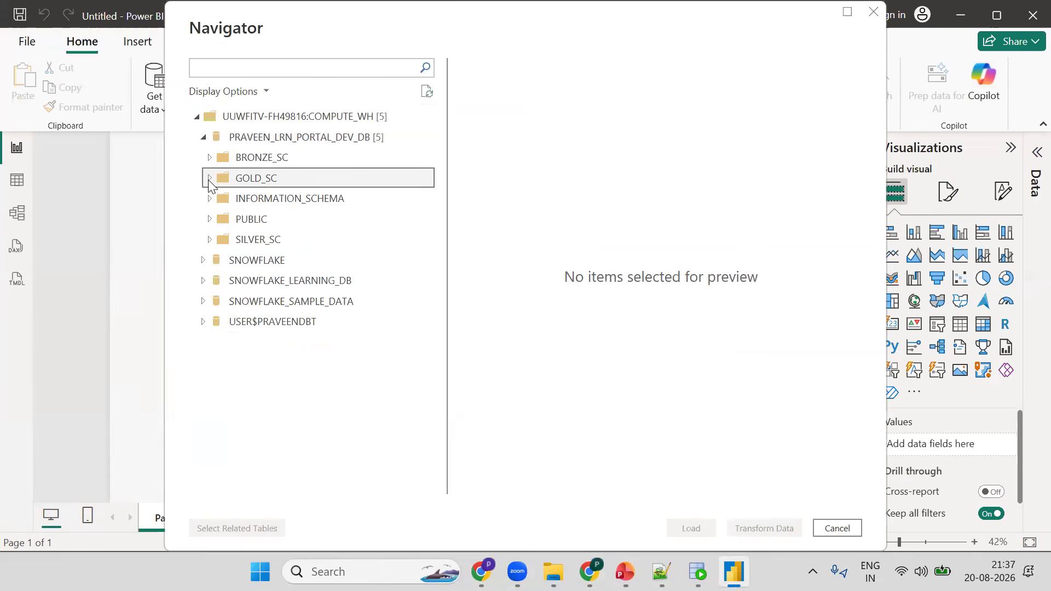
left_click(209, 179)
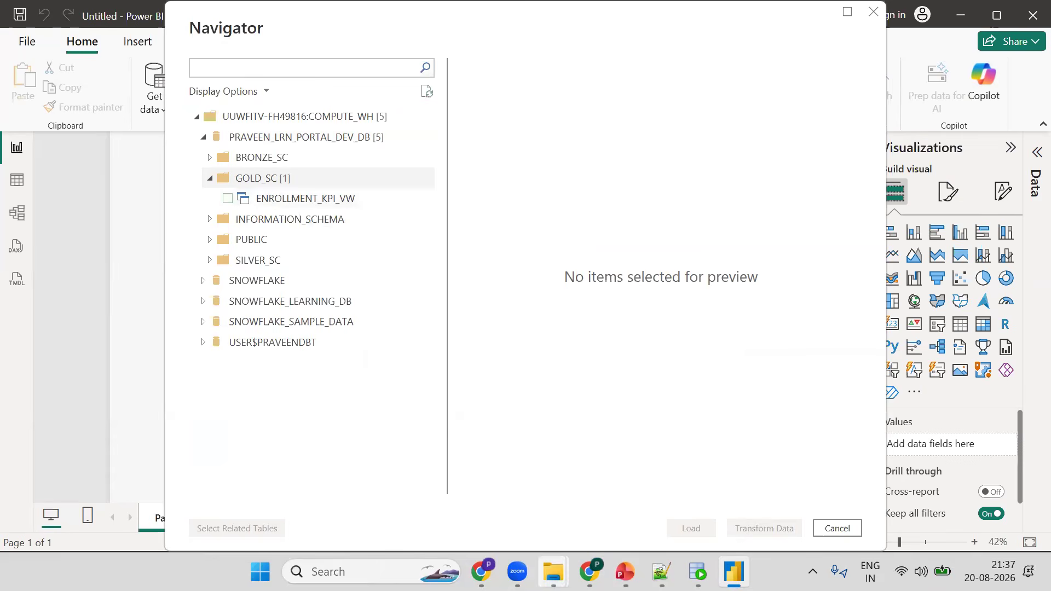
- Select the gold ENROLLMENT_KPI_VW view and load it into the report in Import mode
key("alt+Tab")
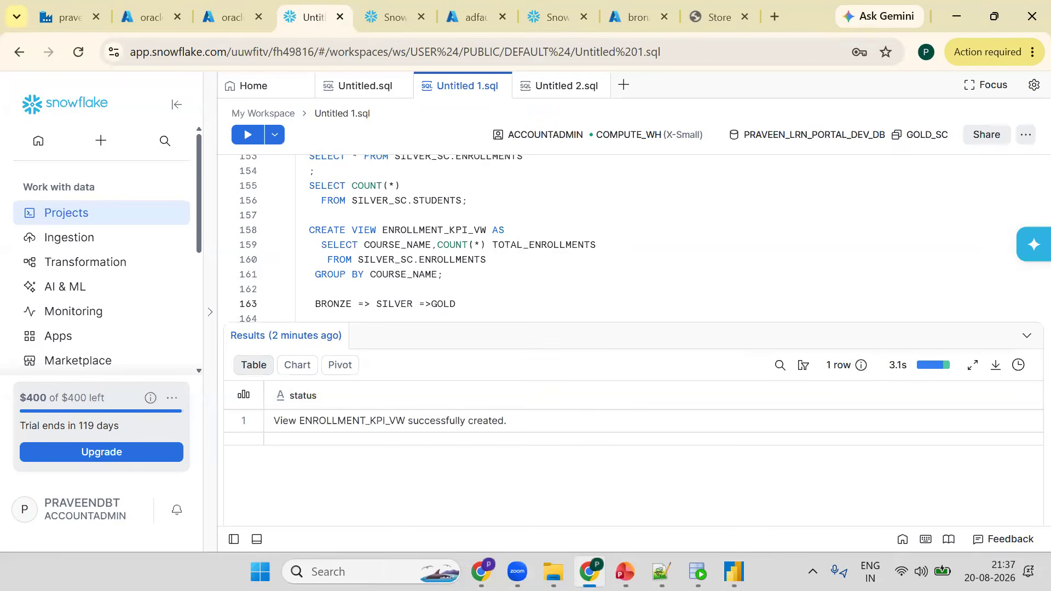
key("alt+Tab")
left_click(246, 200)
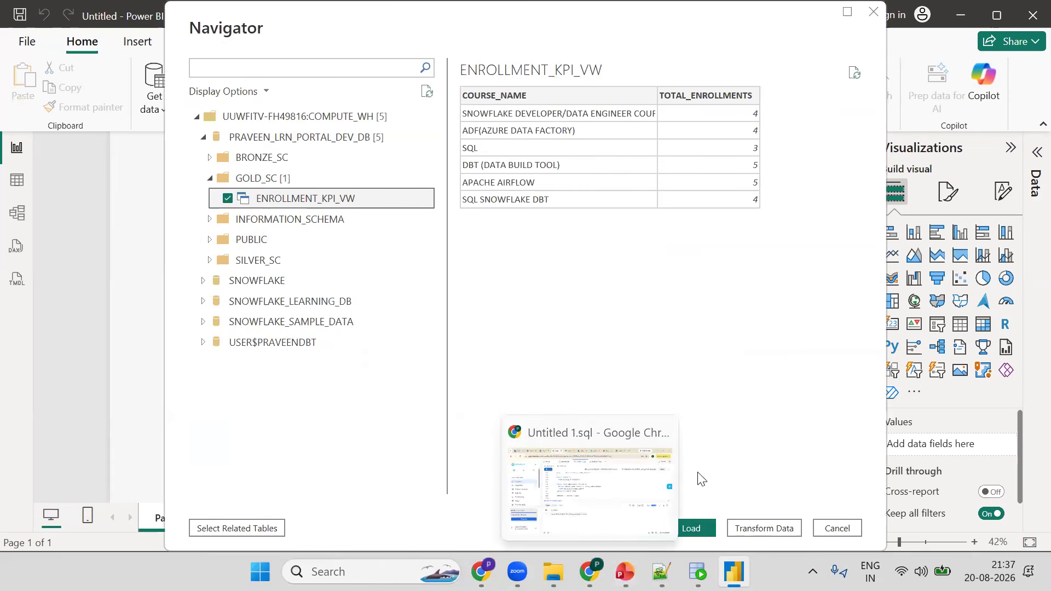
left_click(688, 528)
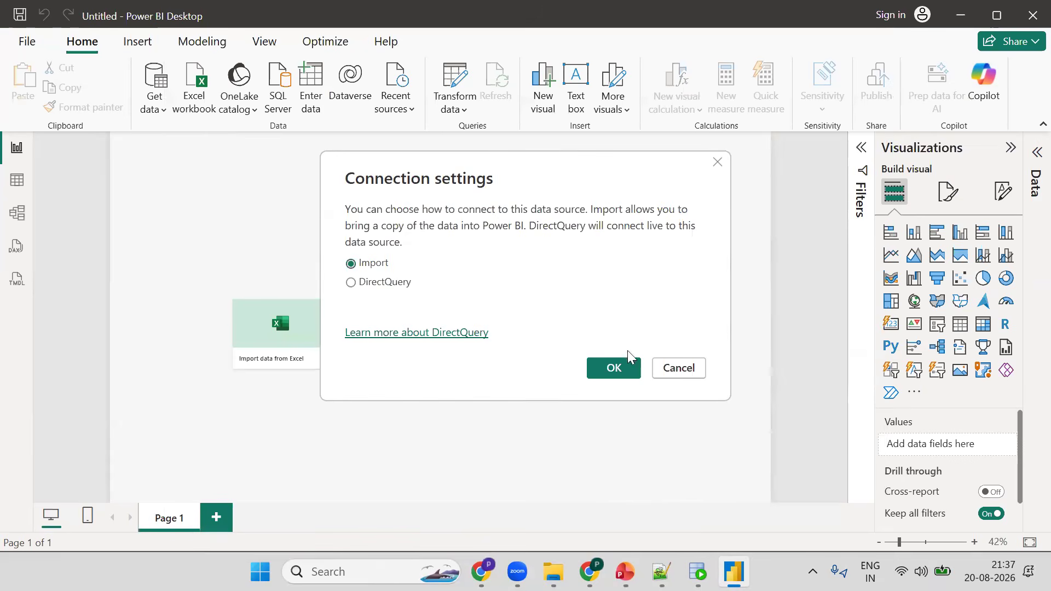
left_click(623, 367)
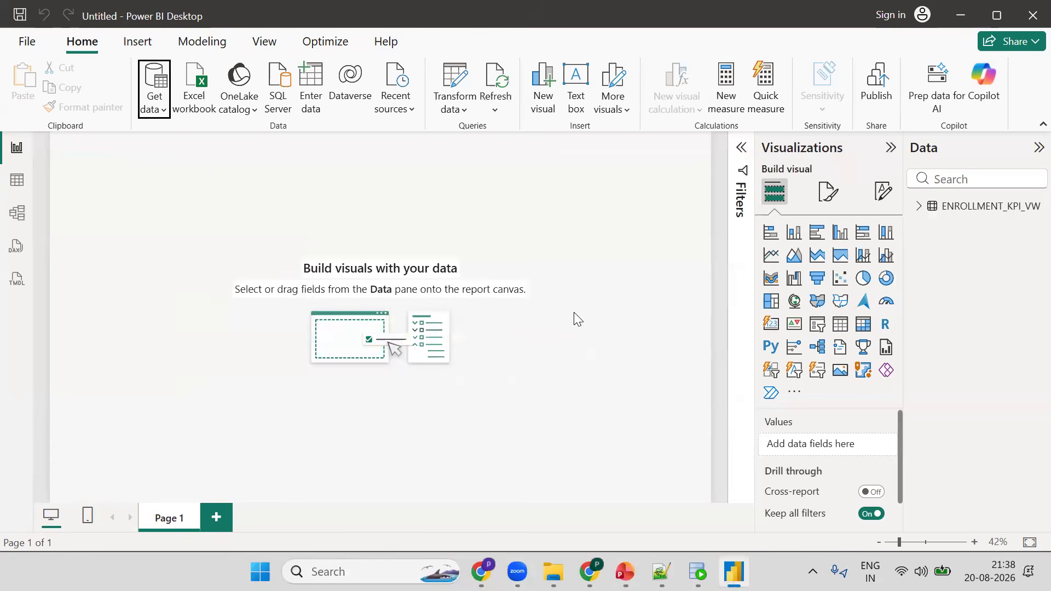
- Open the loaded view in data view, expand its fields and hide the table in report view
left_click(24, 189)
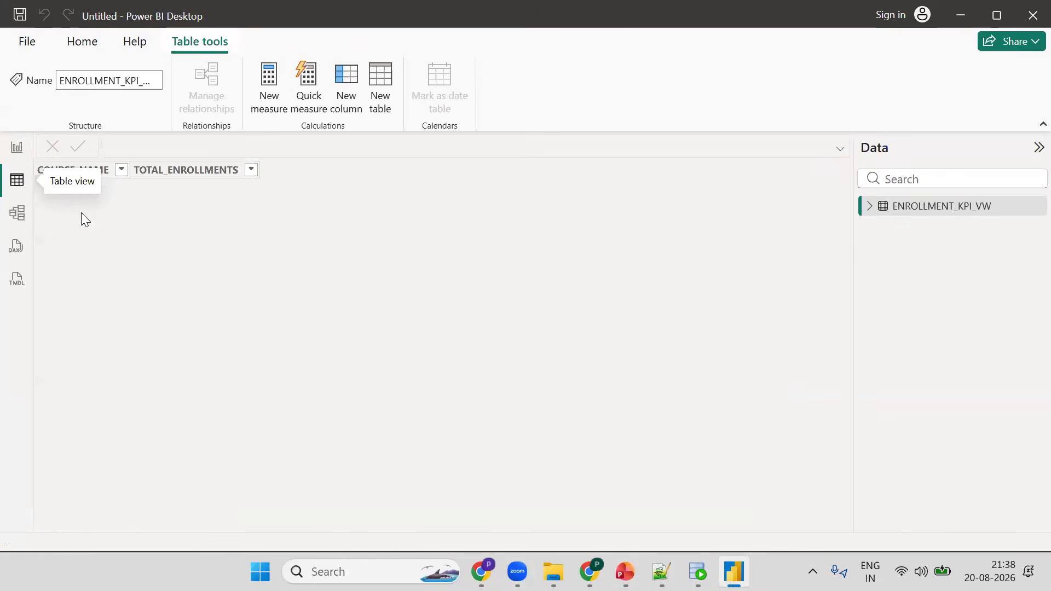
left_click(870, 207)
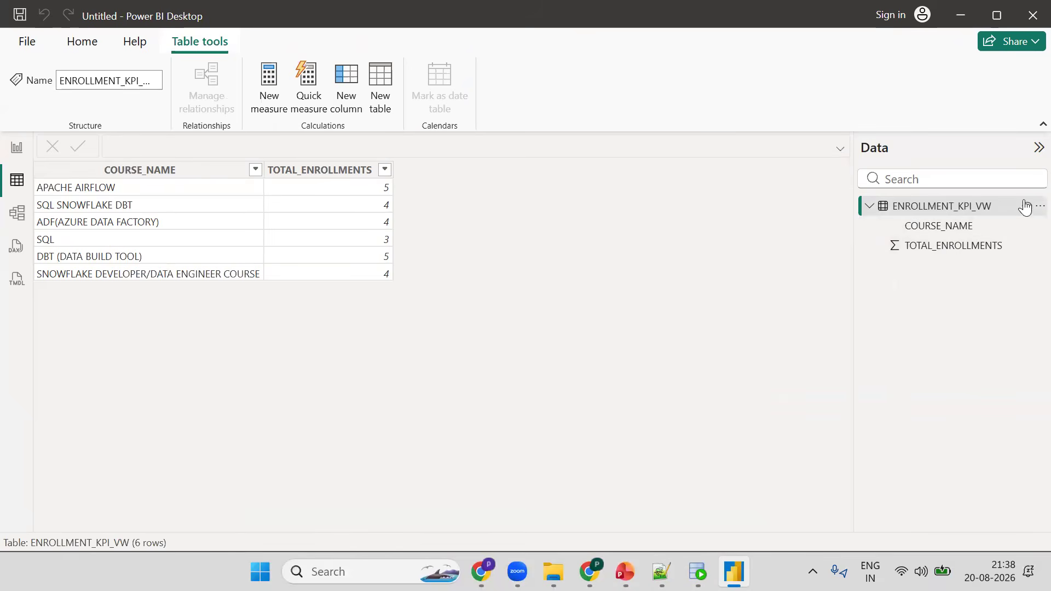
left_click(1039, 206)
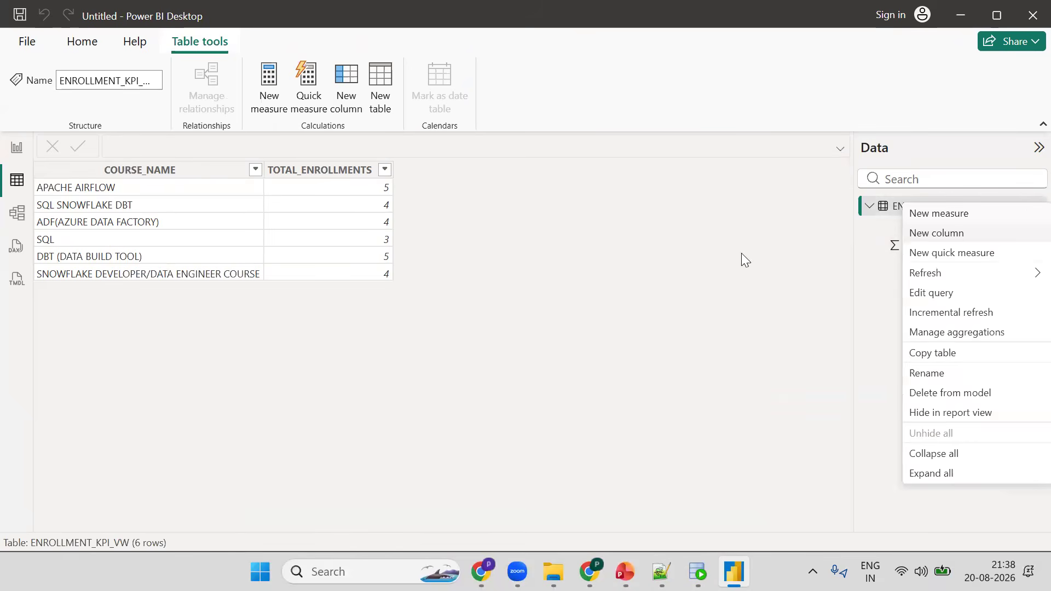
left_click(1031, 213)
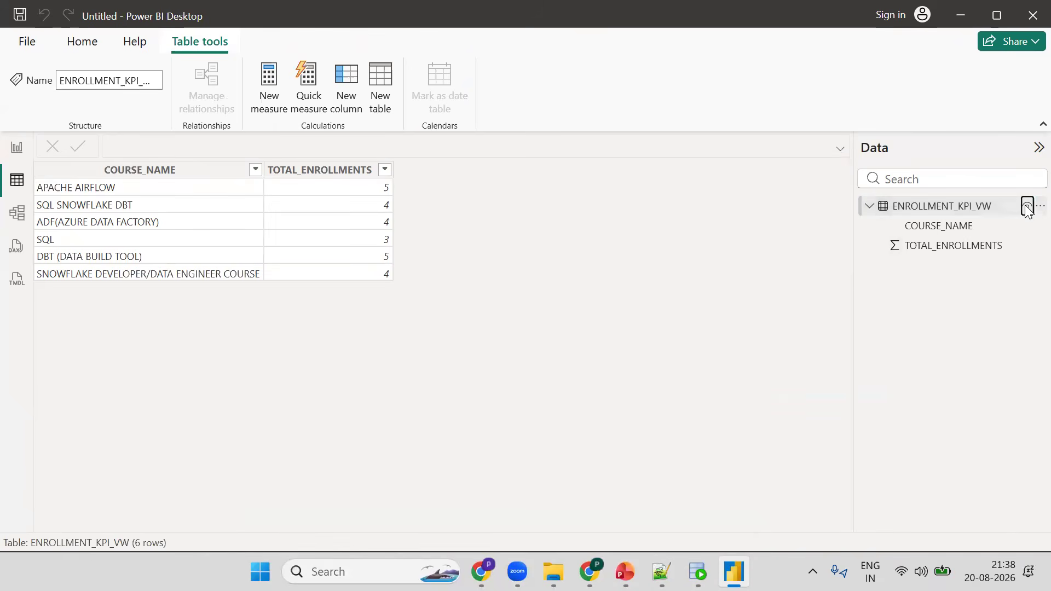
left_click(1028, 207)
left_click(1038, 206)
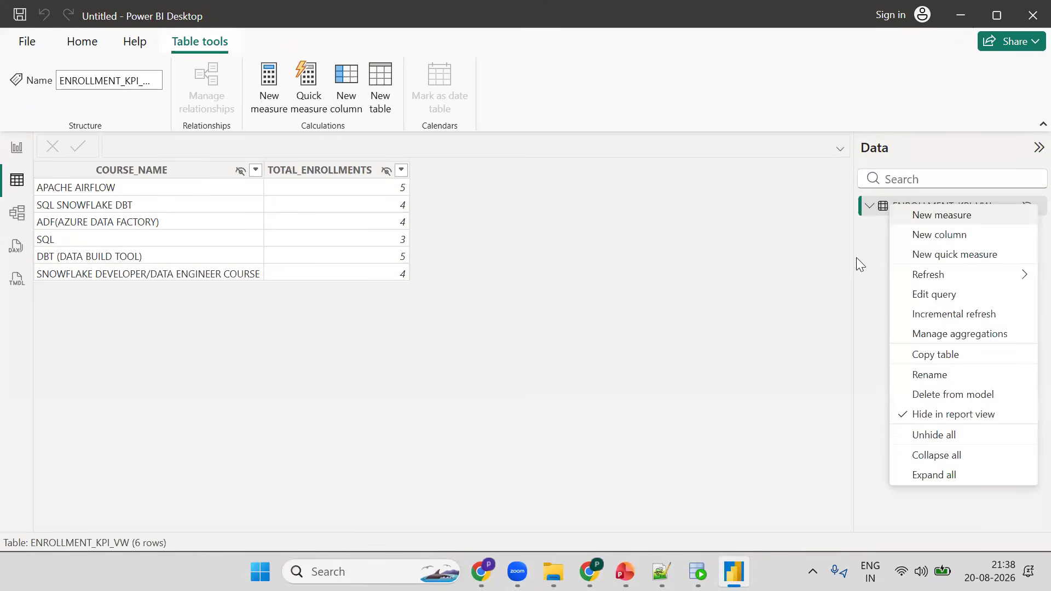
key("Escape")
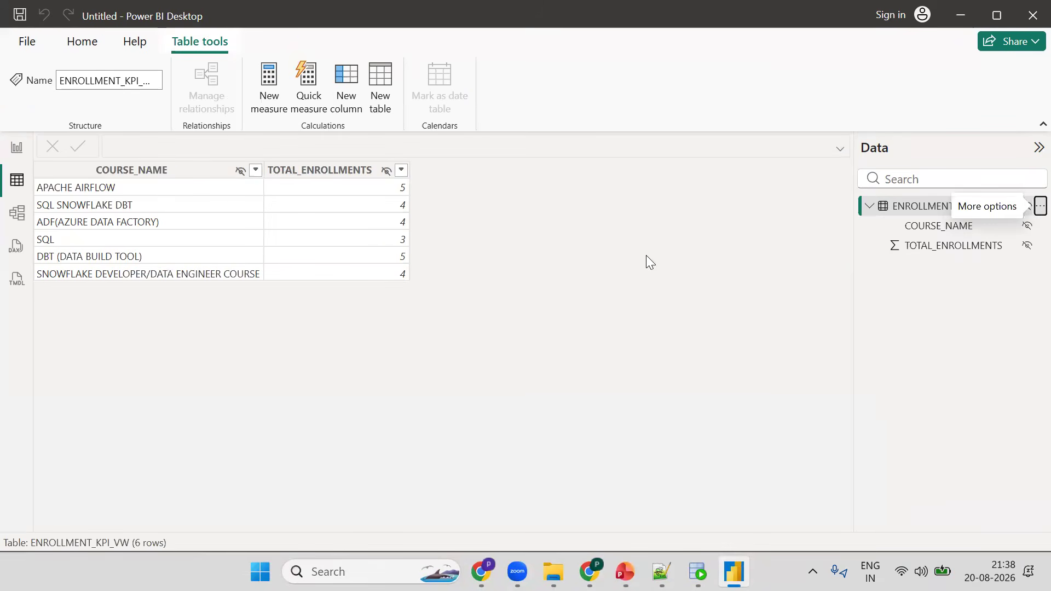
- Add a clustered bar chart visual to the report canvas and move it
left_click(19, 148)
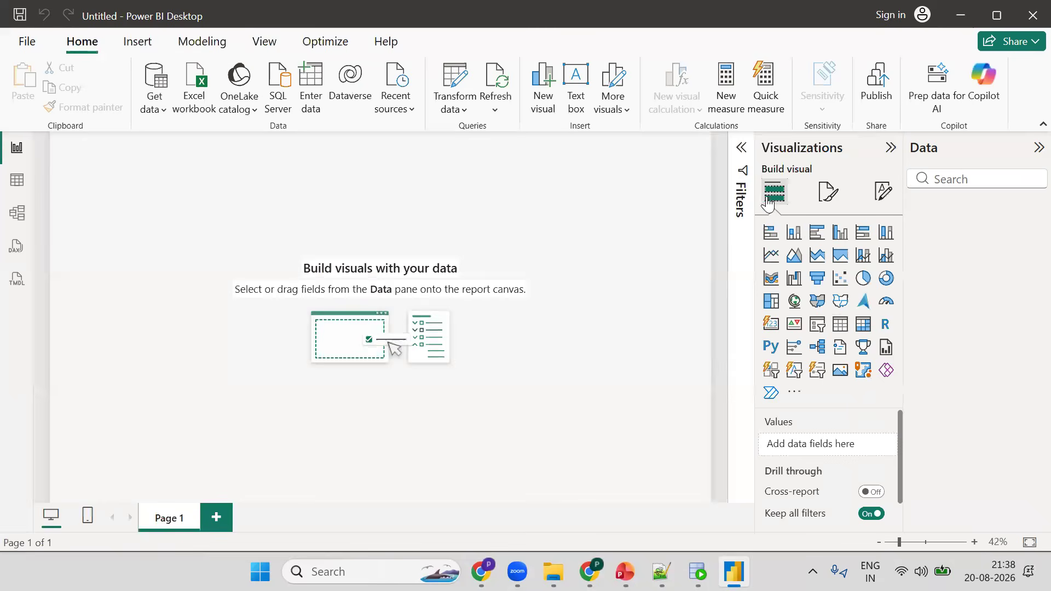
left_click(815, 232)
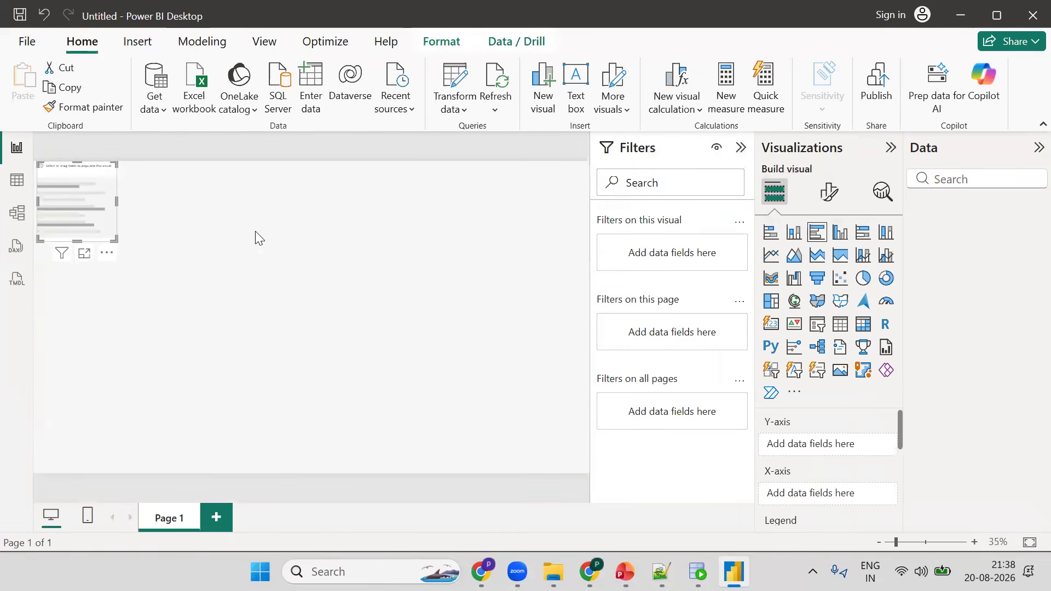
left_click_drag(62, 195, 193, 223)
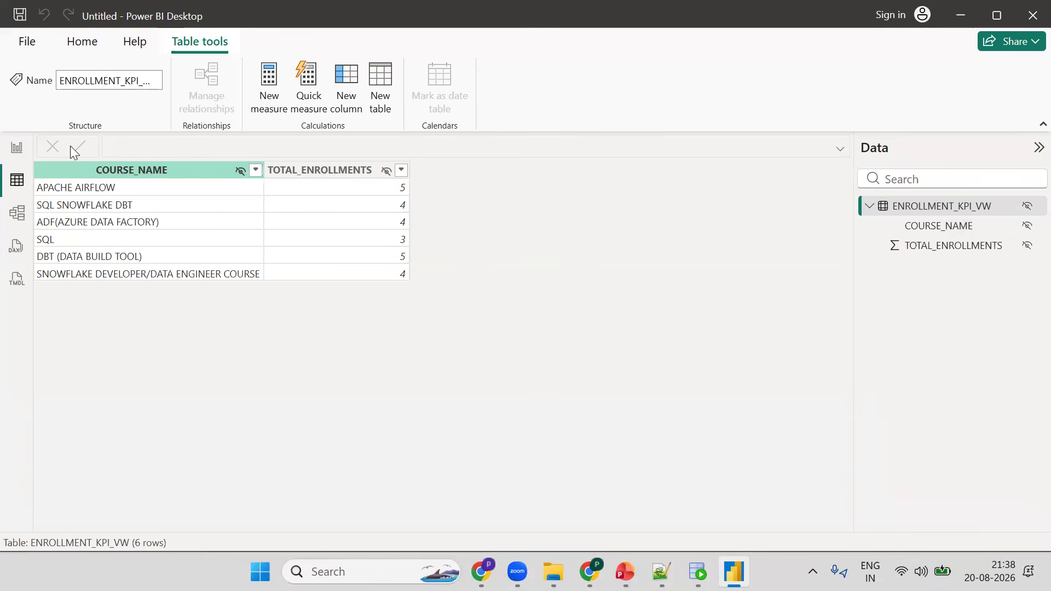
double_click(924, 206)
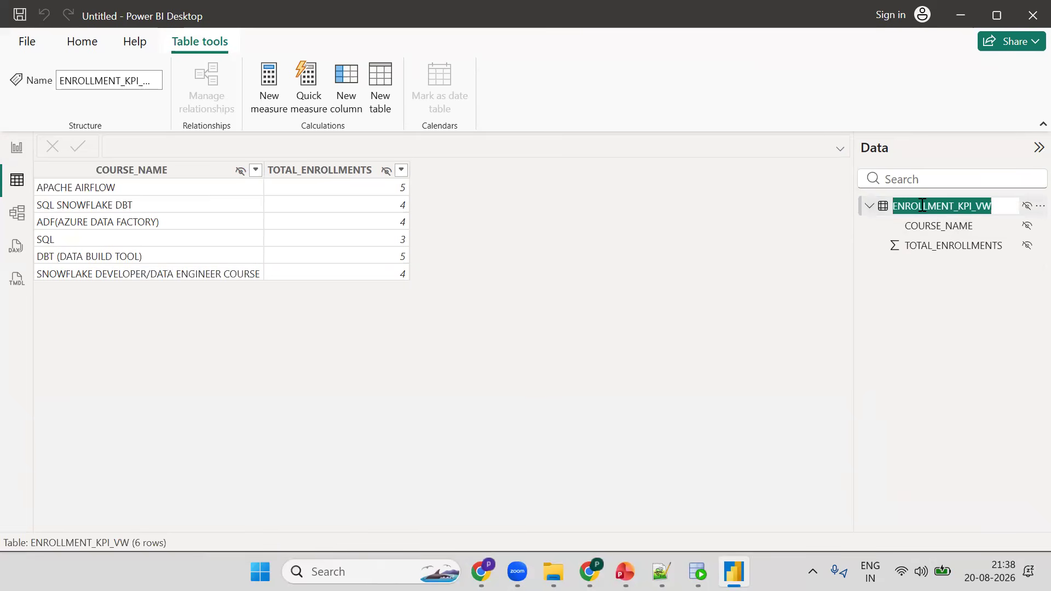
left_click(1036, 149)
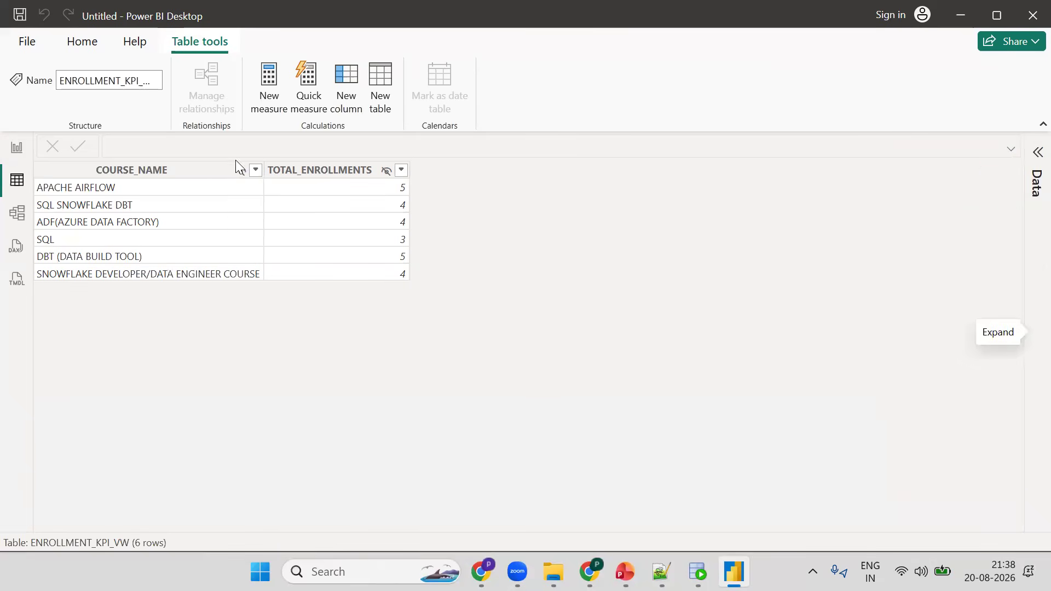
left_click(17, 148)
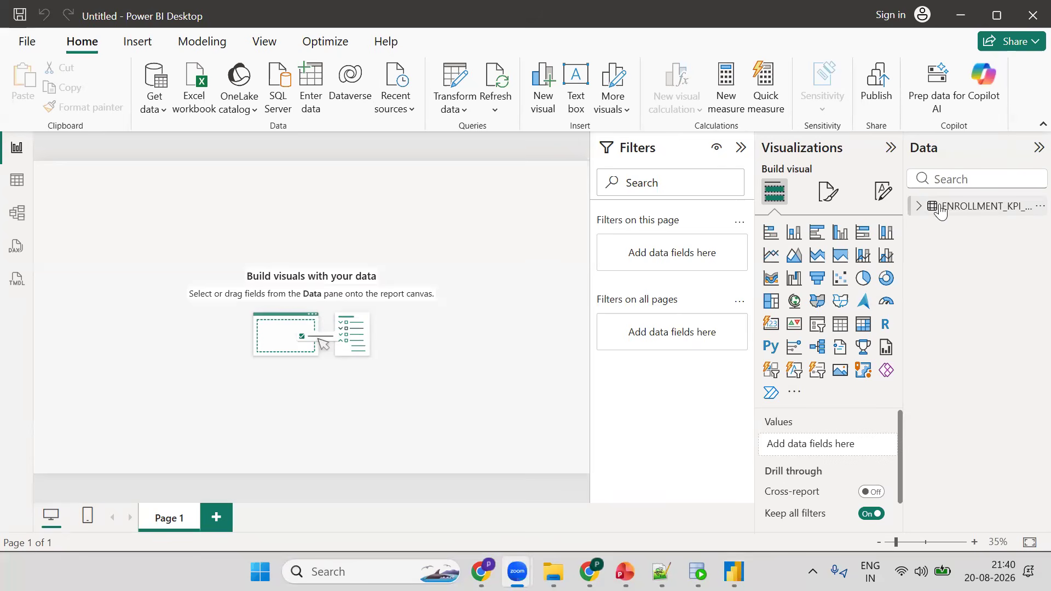
- Add a clustered bar chart showing TOTAL_ENROLLMENTS by COURSE_NAME from the view
mouse_move(933, 209)
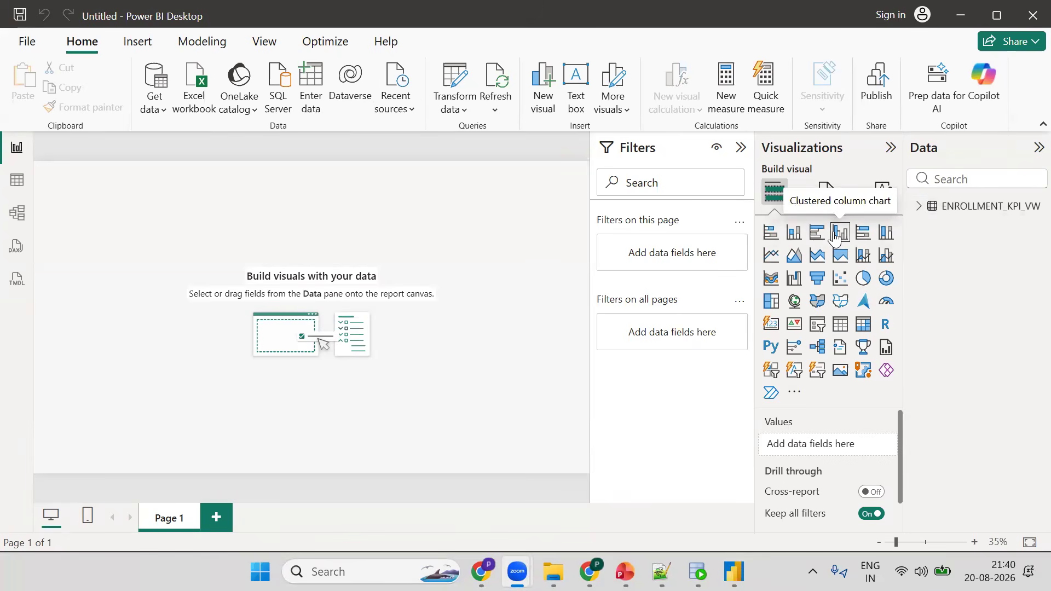
left_click(814, 234)
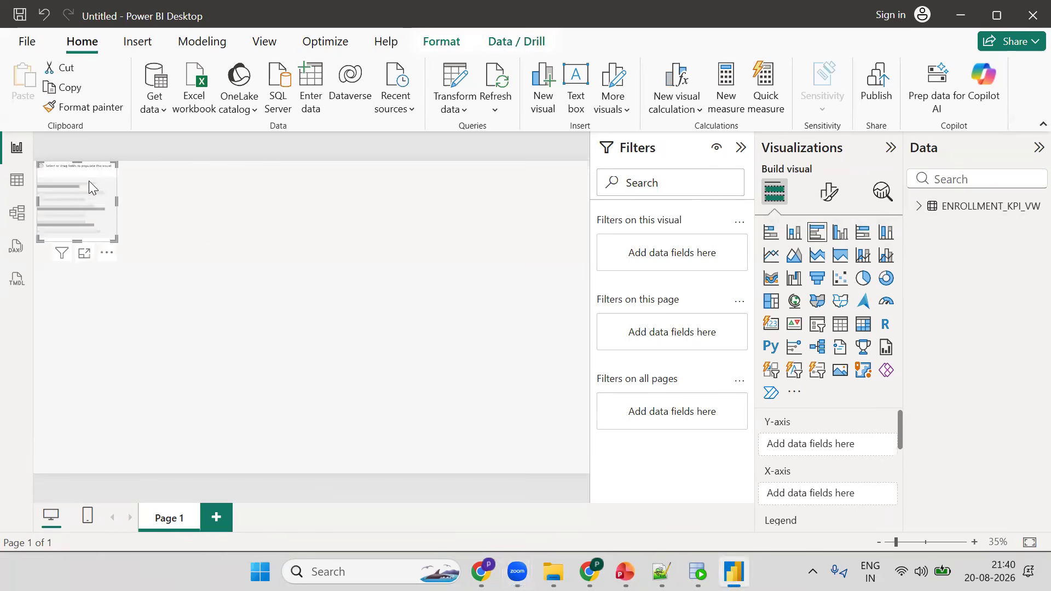
left_click_drag(89, 182, 205, 245)
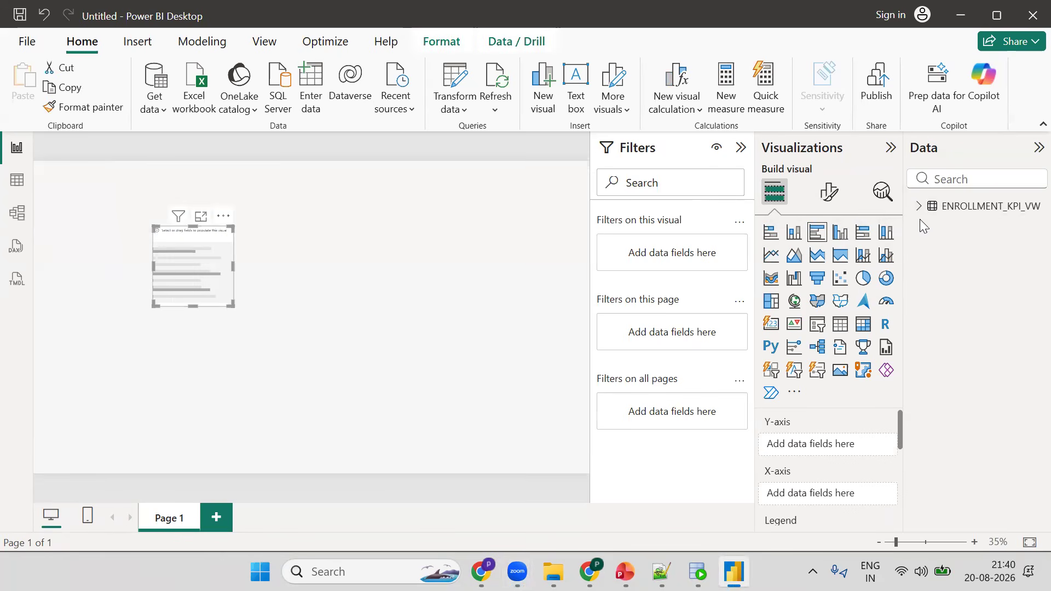
left_click(944, 225)
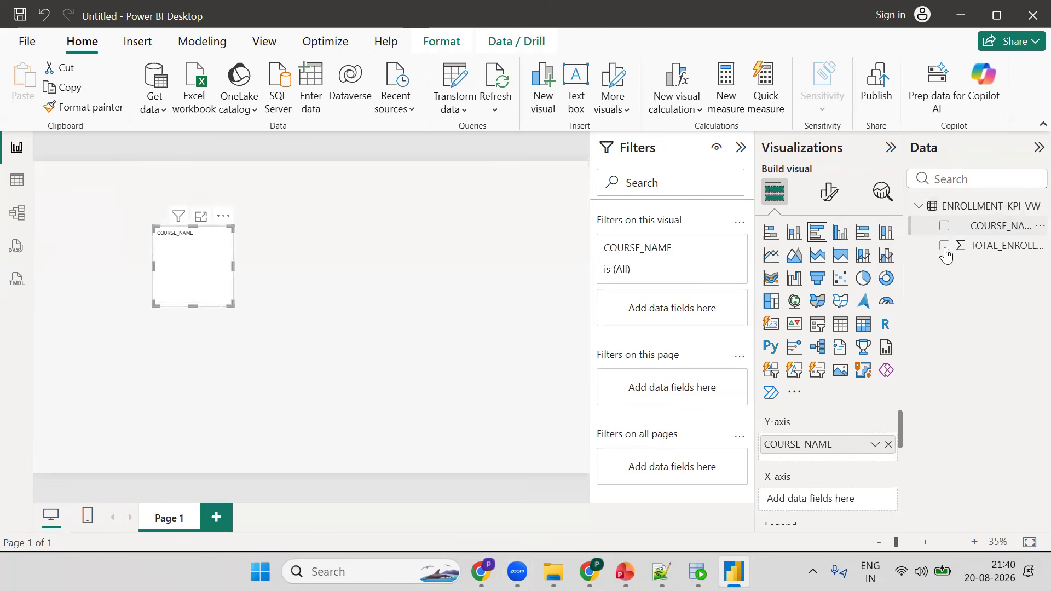
left_click(944, 246)
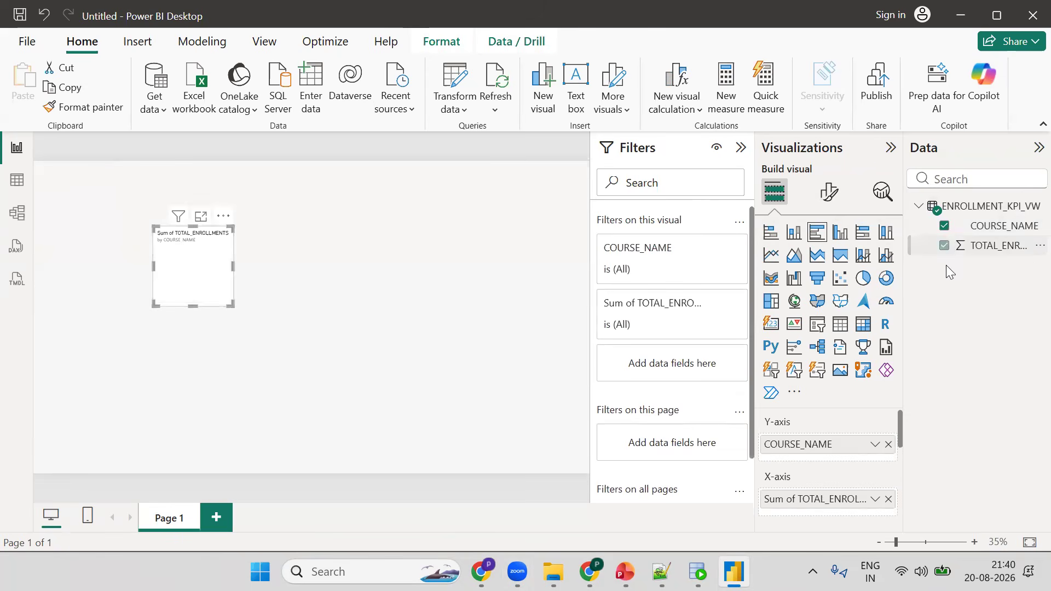
- Remove both fields from the chart and add them back by dragging COURSE_NAME onto the chart
left_click(887, 444)
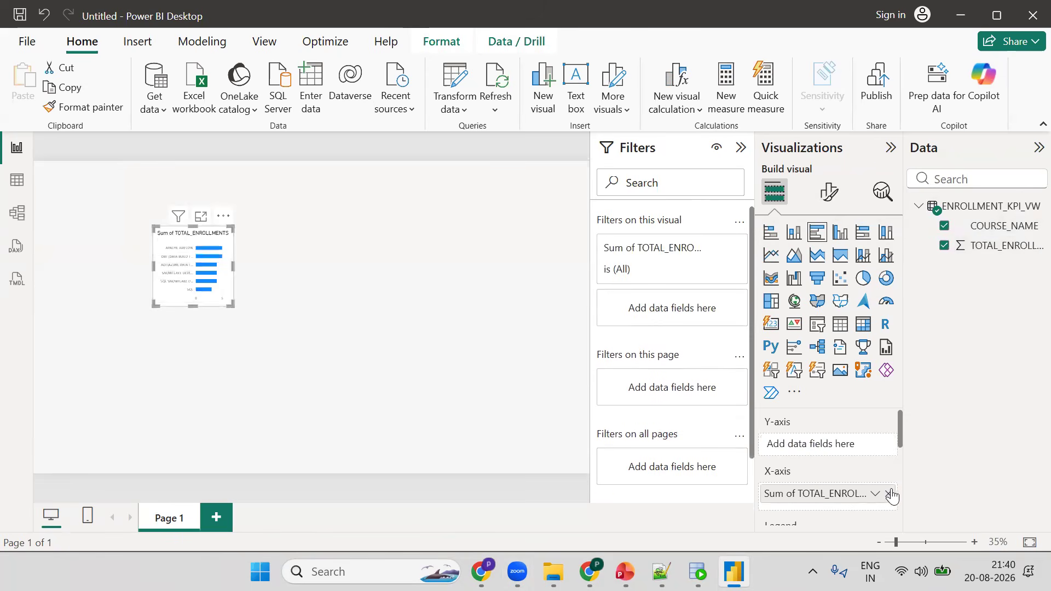
left_click(887, 498)
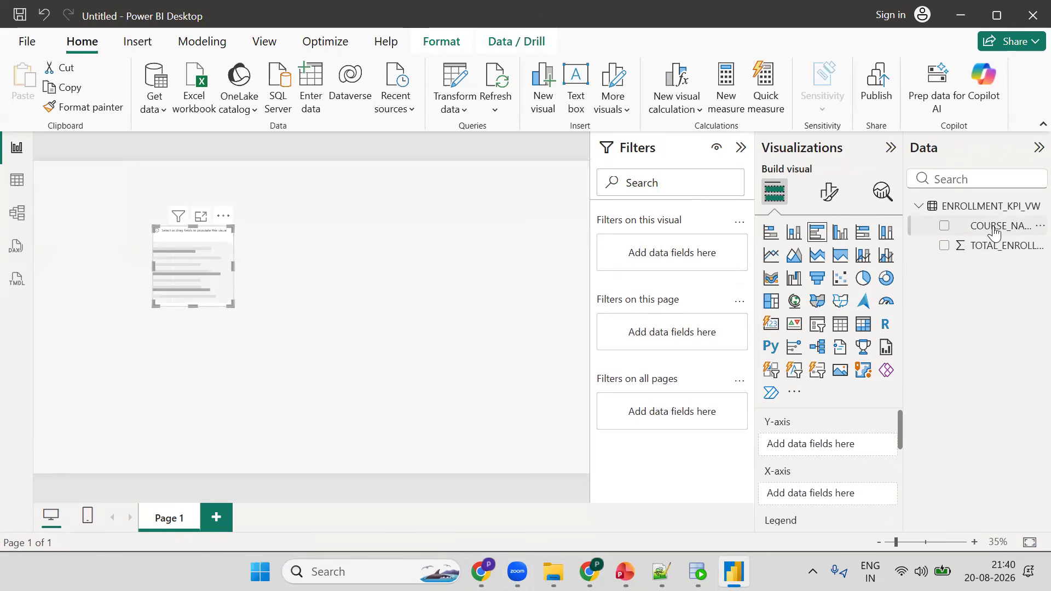
left_click_drag(986, 232, 835, 499)
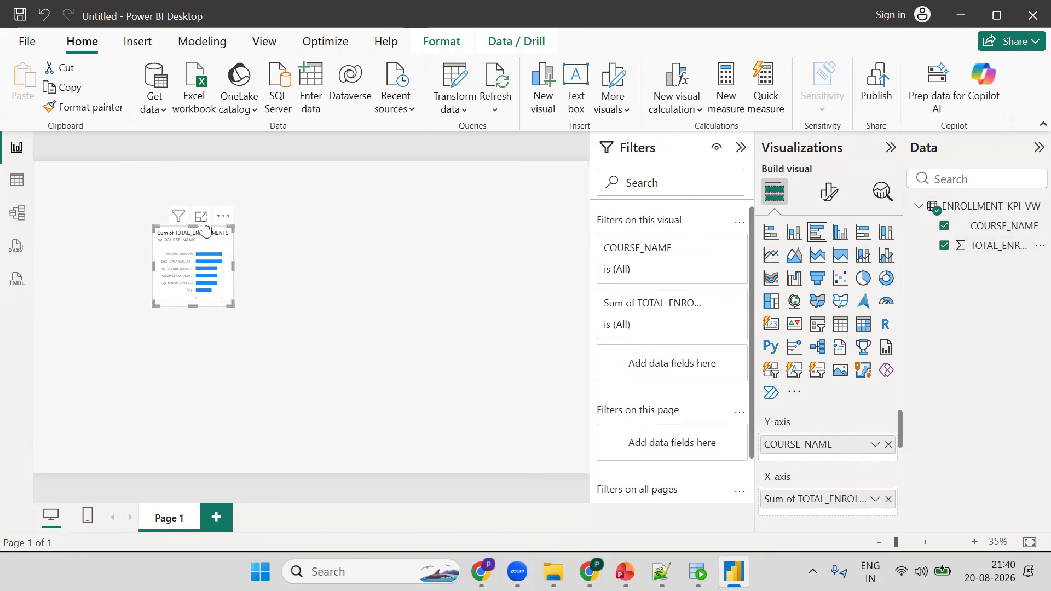
- Enlarge the enrollment chart on the canvas and open it in focus mode
left_click_drag(237, 267, 517, 345)
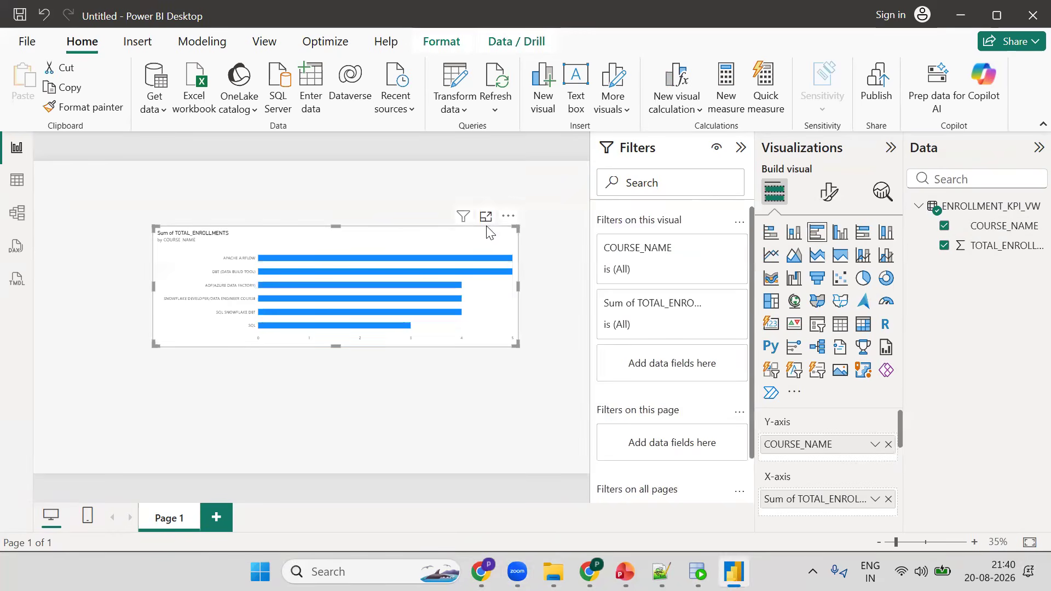
left_click(485, 217)
- Change the focused enrollment chart to a clustered column chart
left_click(1033, 147)
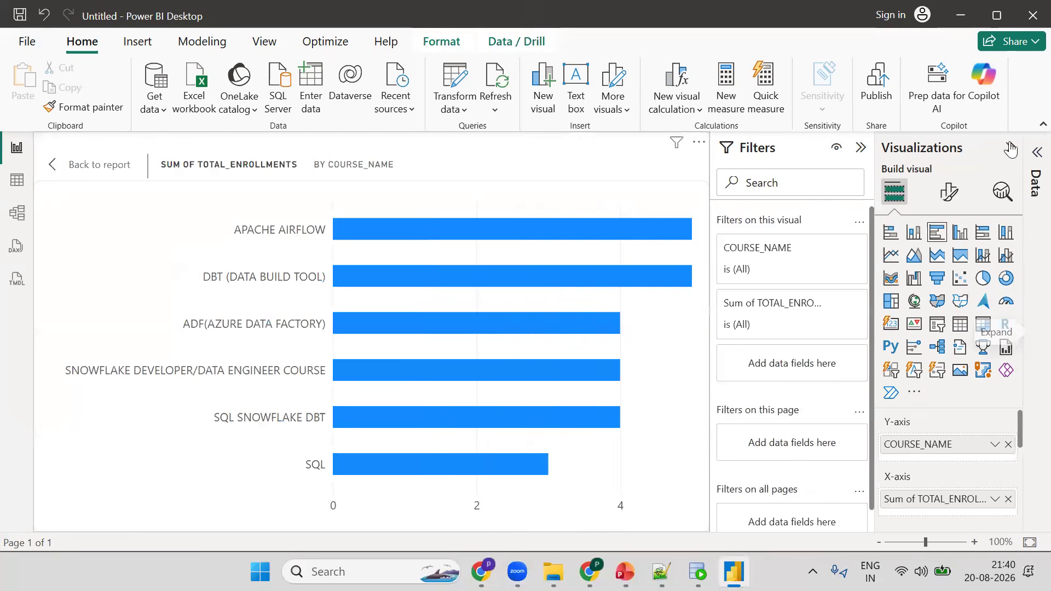
left_click(980, 152)
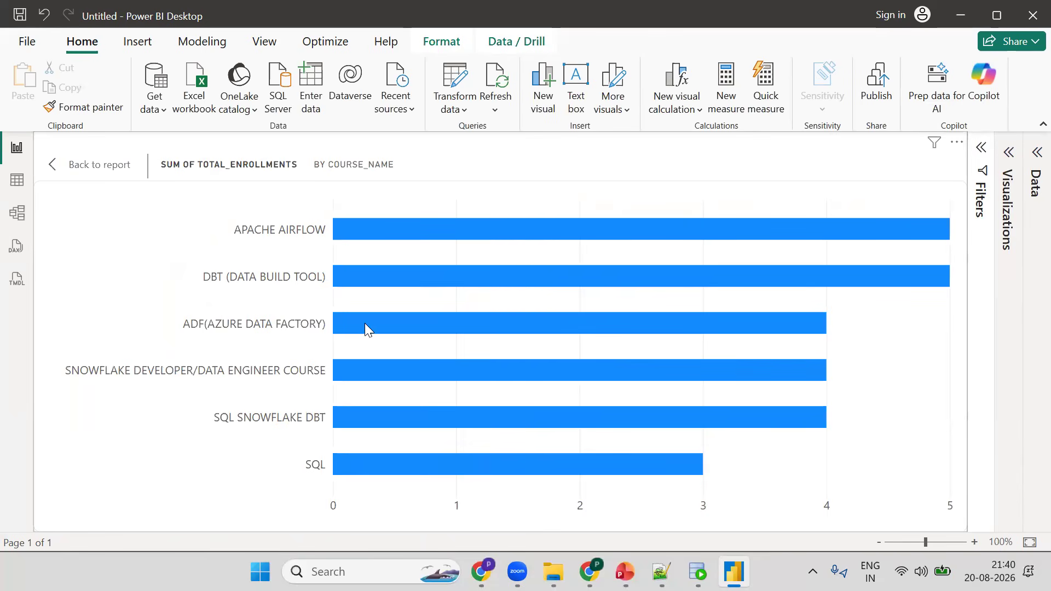
left_click(1029, 156)
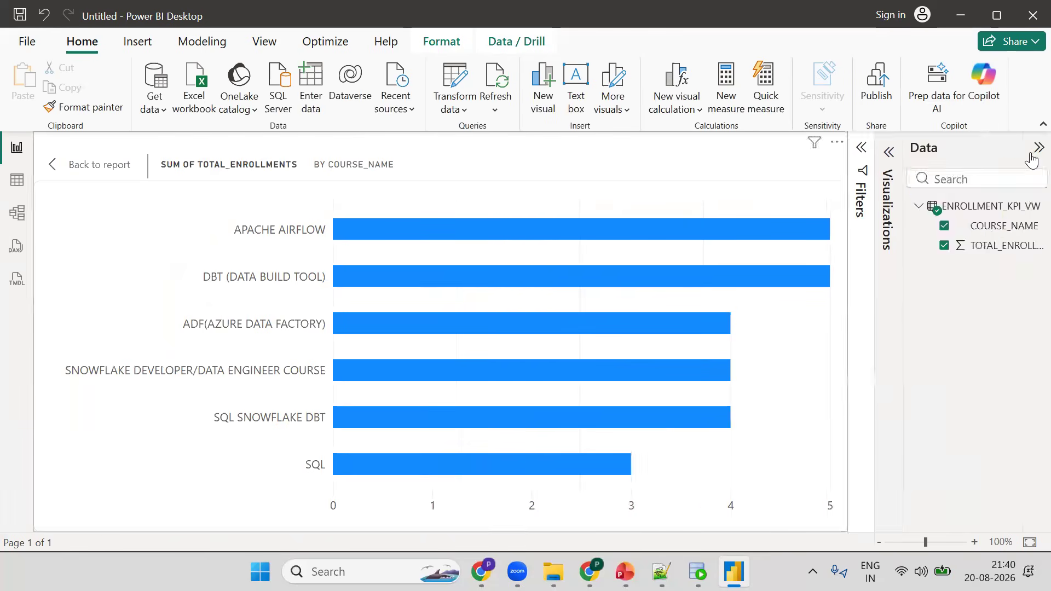
left_click(888, 154)
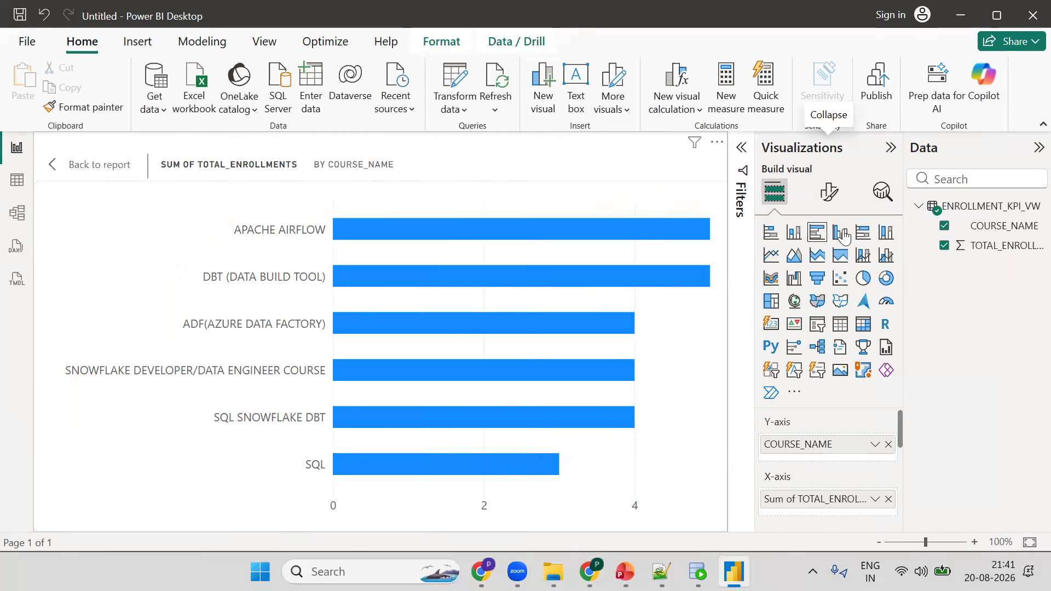
left_click(841, 233)
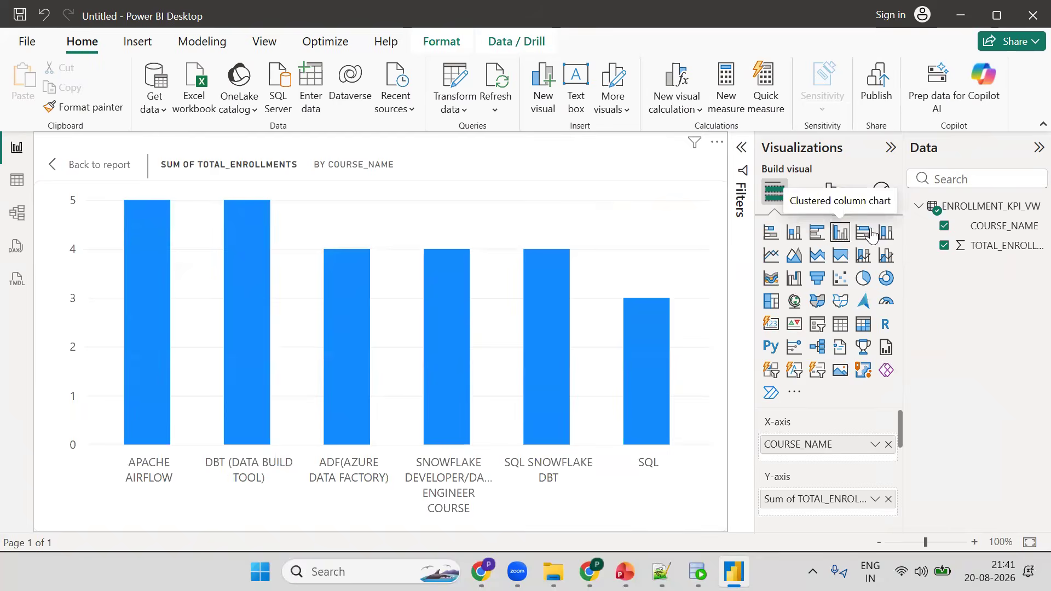
left_click(863, 233)
left_click(845, 235)
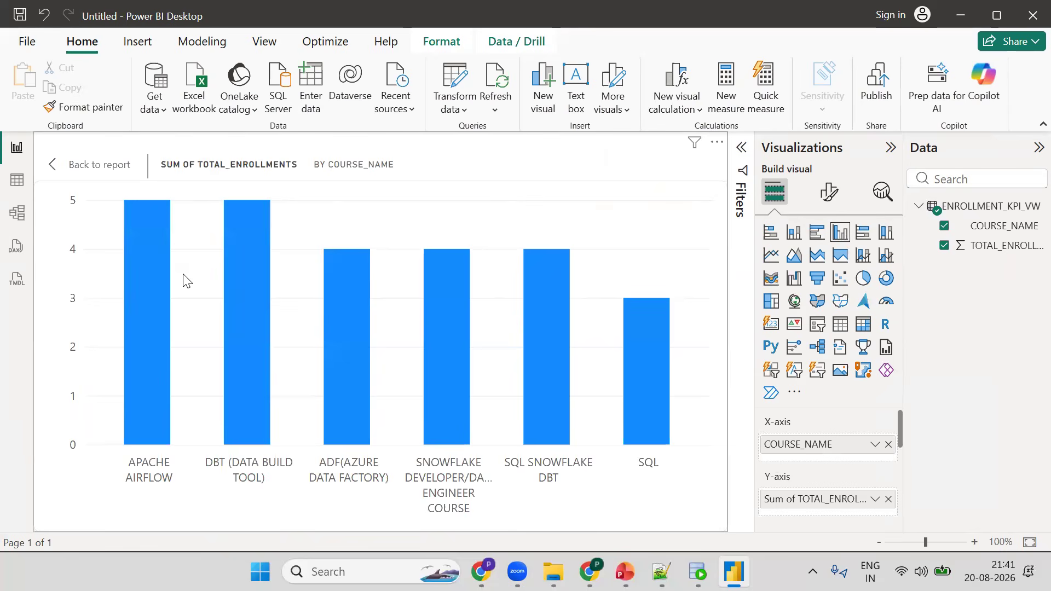
- Switch to the project presentation and browse back to the title slide
key("alt+Tab")
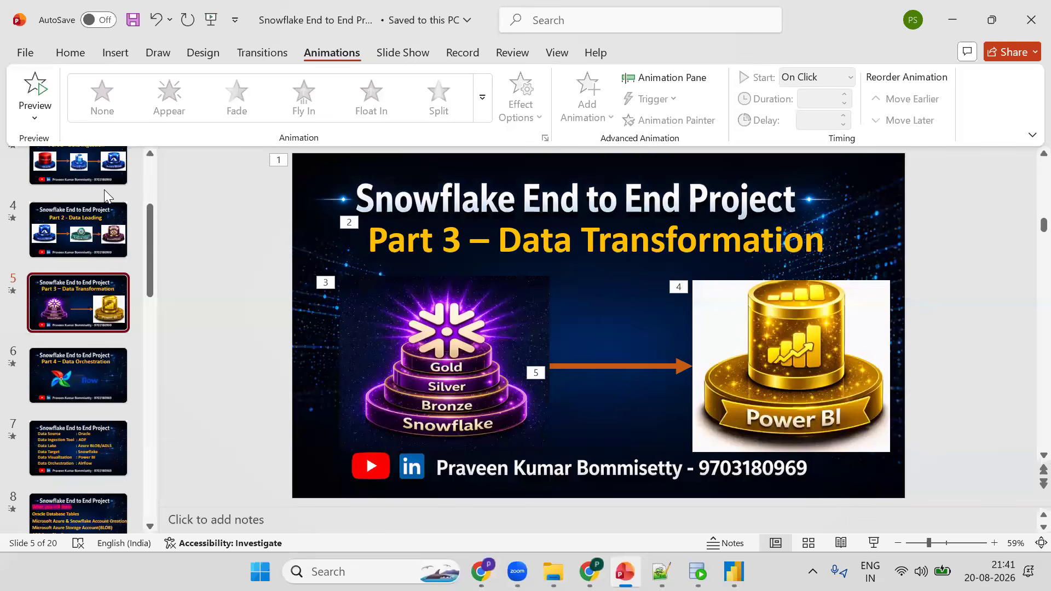
scroll(122, 199, "down", 1)
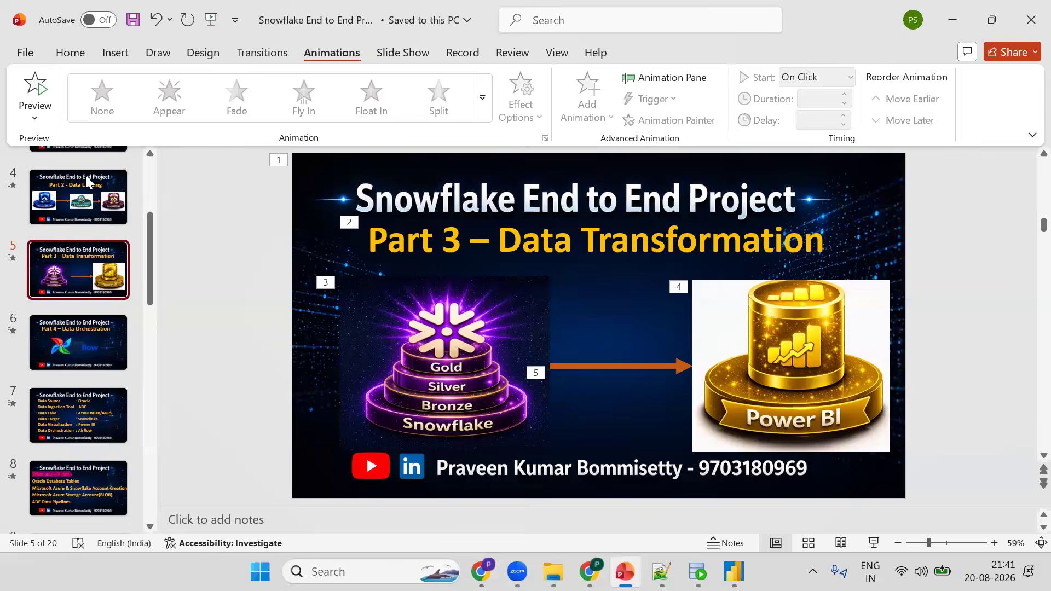
scroll(432, 298, "up", 4)
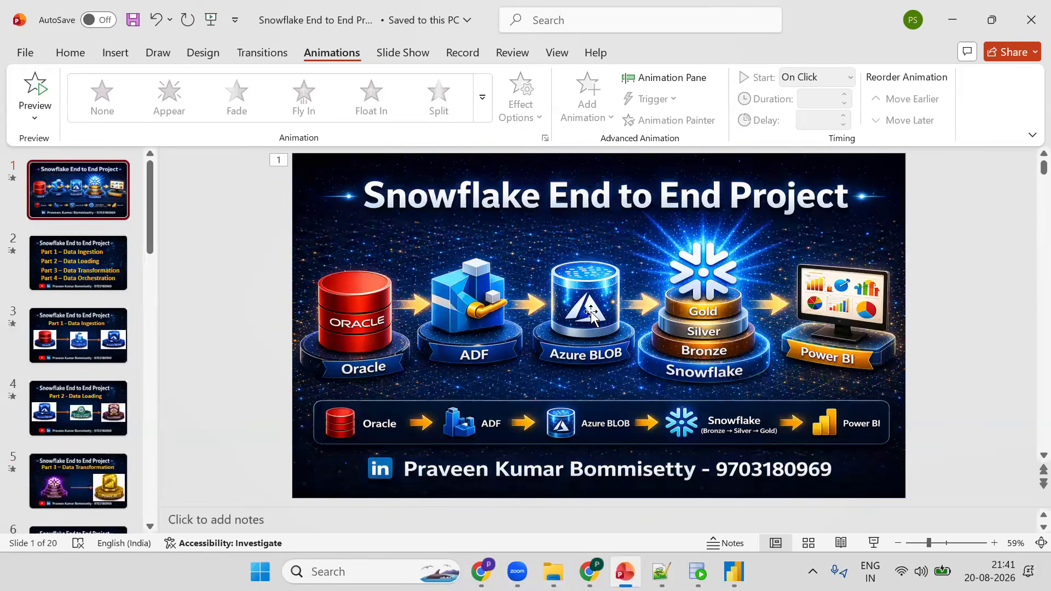